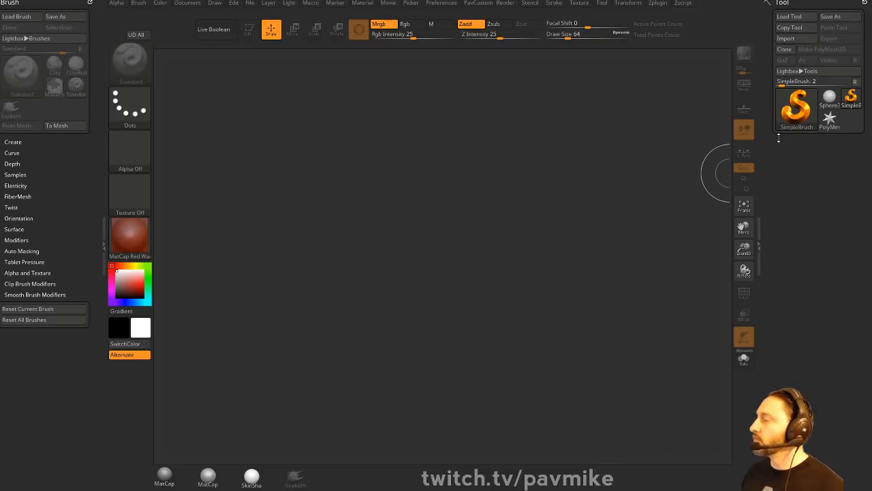
- Load the Book001.ZTL tool from the streaming > MedievalZombie folder
left_click(797, 17)
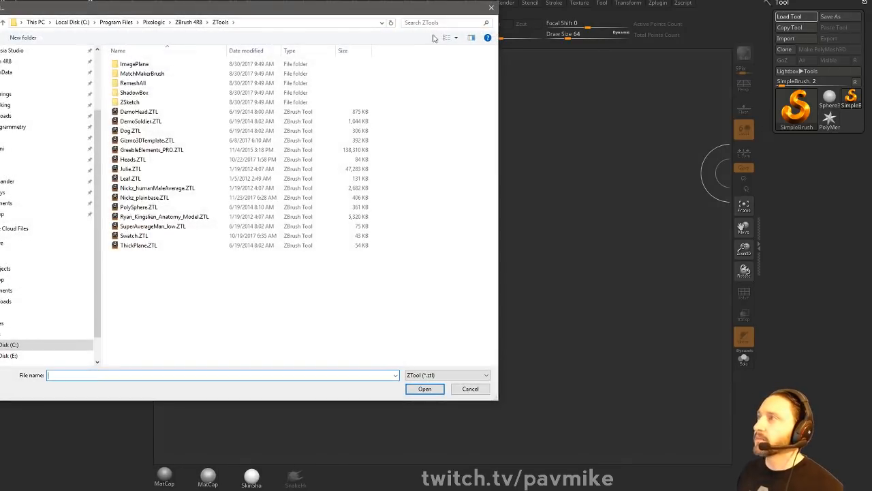
left_click_drag(871, 102, 871, 184)
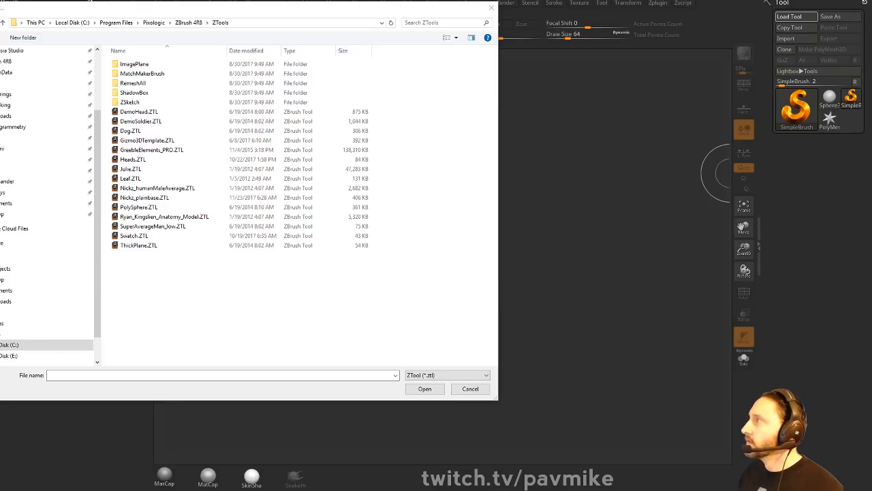
scroll(39, 205, "up", 3)
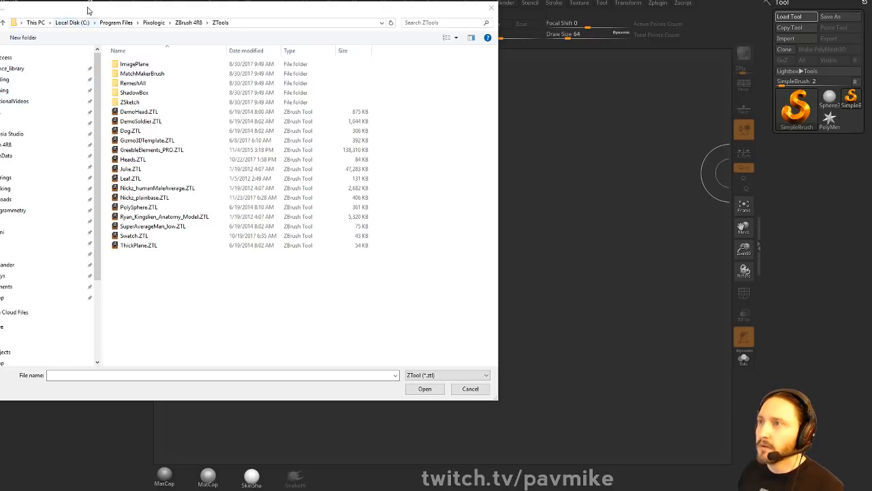
left_click_drag(88, 10, 220, 39)
left_click(147, 119)
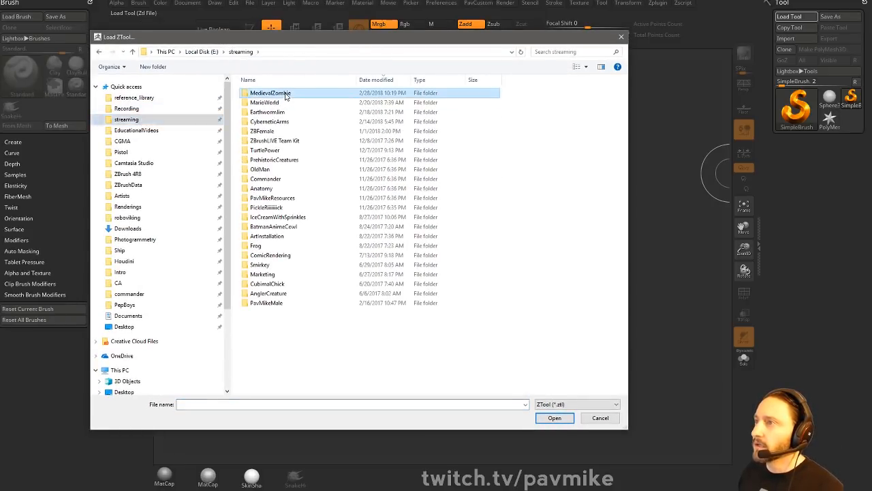
double_click(285, 94)
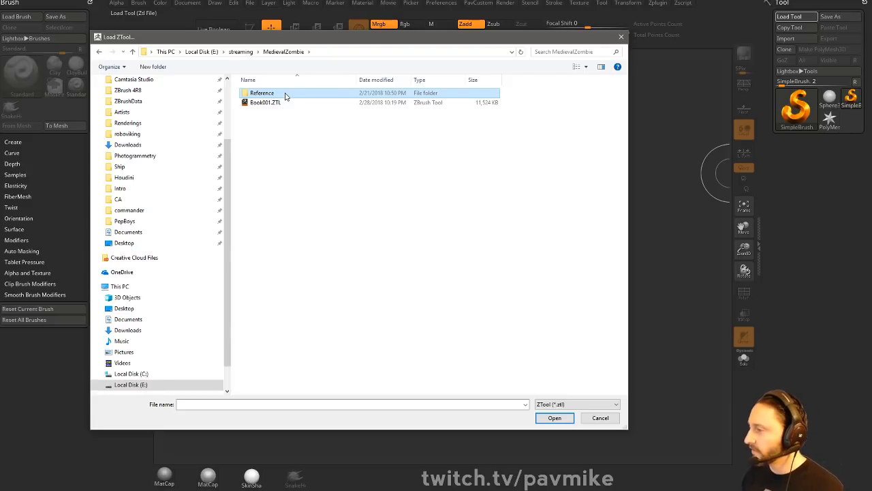
double_click(284, 103)
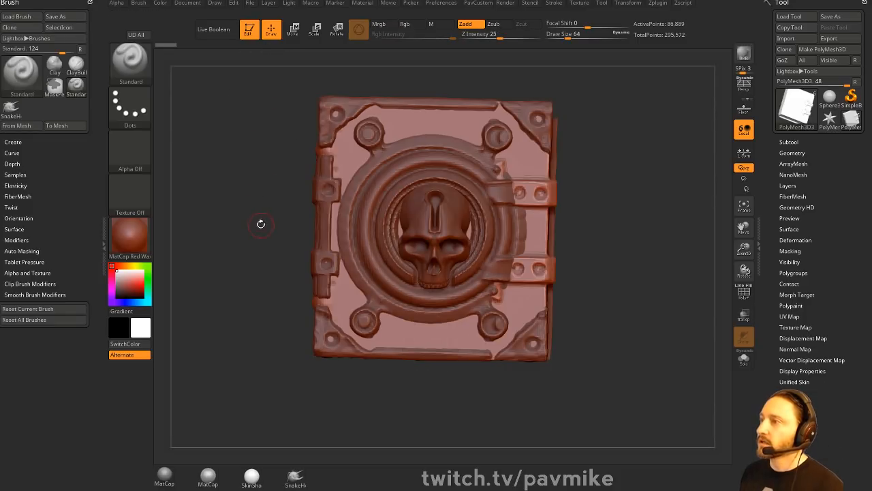
- Switch the book's material to MatCap Gray and set the brush draw size to 56
left_click(164, 476)
mouse_move(637, 181)
left_mouse_down("shift")
mouse_move(577, 205)
mouse_move(641, 219)
mouse_move(613, 207)
mouse_move(692, 210)
left_mouse_up("shift")
key("s")
left_click(589, 213)
key("s")
left_click(611, 207)
left_click_drag(627, 213, 687, 210)
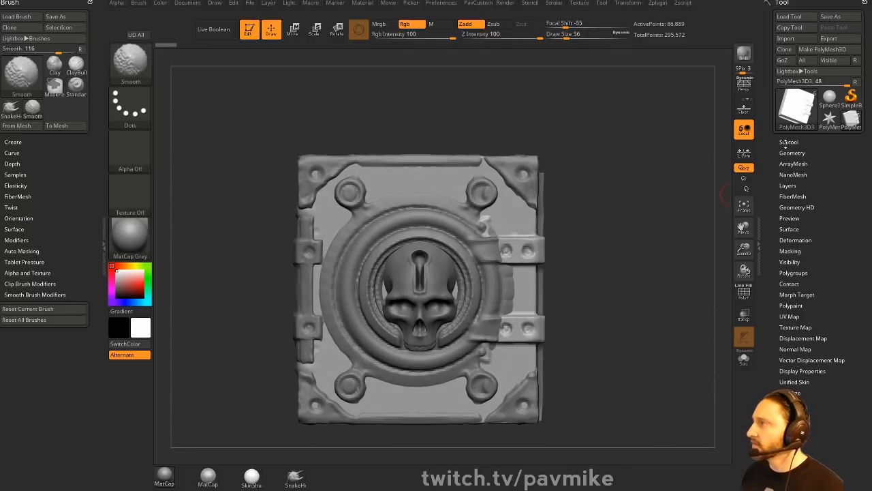
- Select the pages subtool PM3D_Plane3D_1 and isolate it in Solo mode
left_click(786, 142)
left_click_drag(641, 230, 625, 232)
left_click(811, 229)
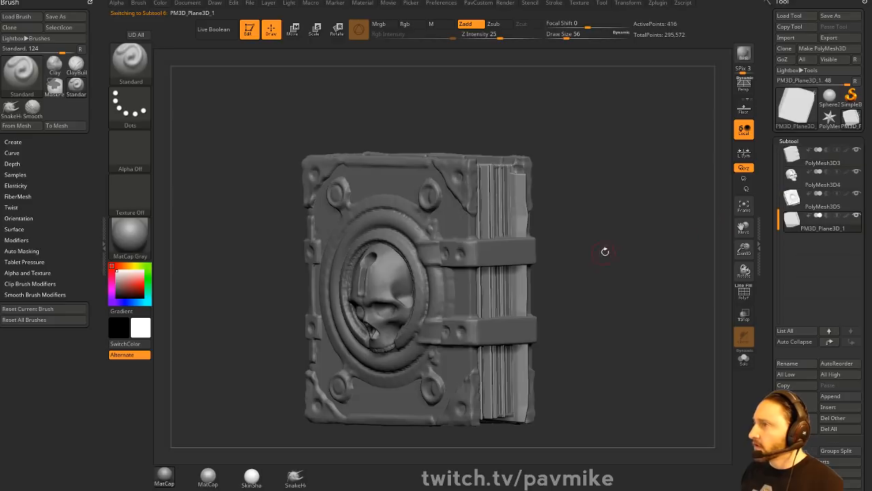
left_click(742, 358)
left_click_drag(661, 316, 666, 342)
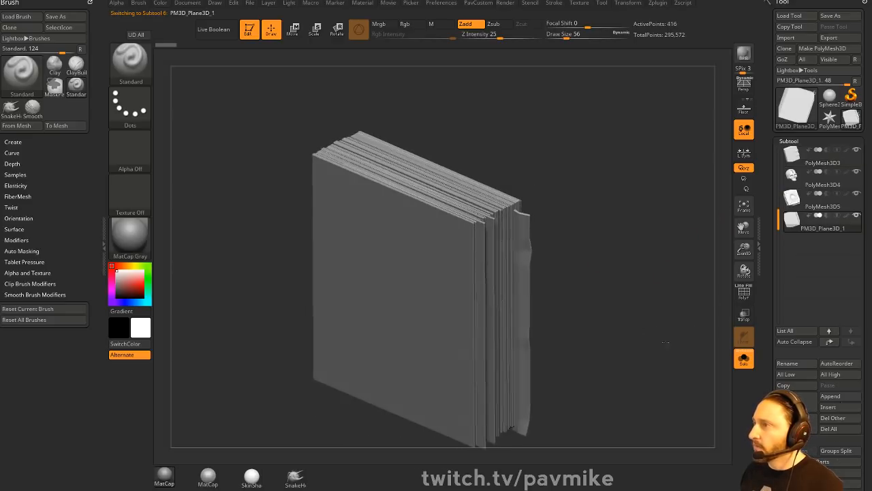
- Reorder the pages subtool to sit directly below Book001 and turn off Solo mode
scroll(824, 210, "up", 2)
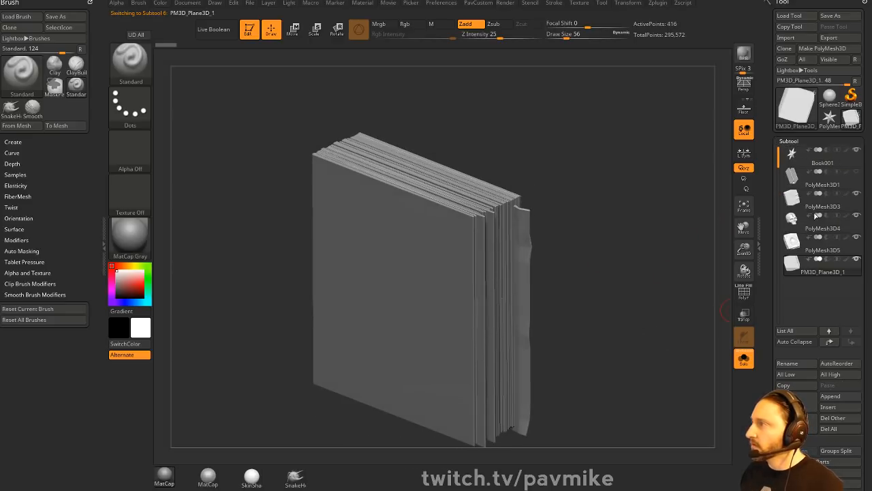
key("shift")
left_click(829, 341, "shift")
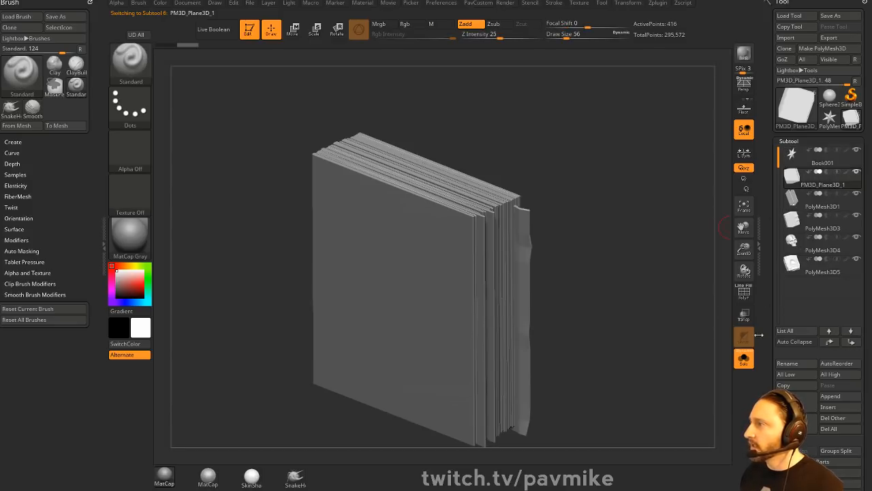
left_click(743, 357)
- Rotate the plain cover subtool PolyMesh3D1 by 90 degrees and move it so it wraps around the pages
left_click(836, 206)
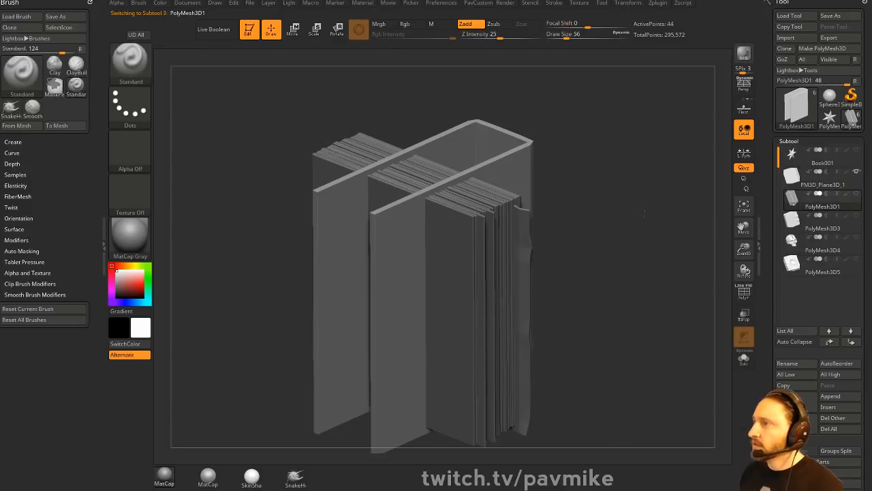
left_click_drag(674, 207, 453, 141)
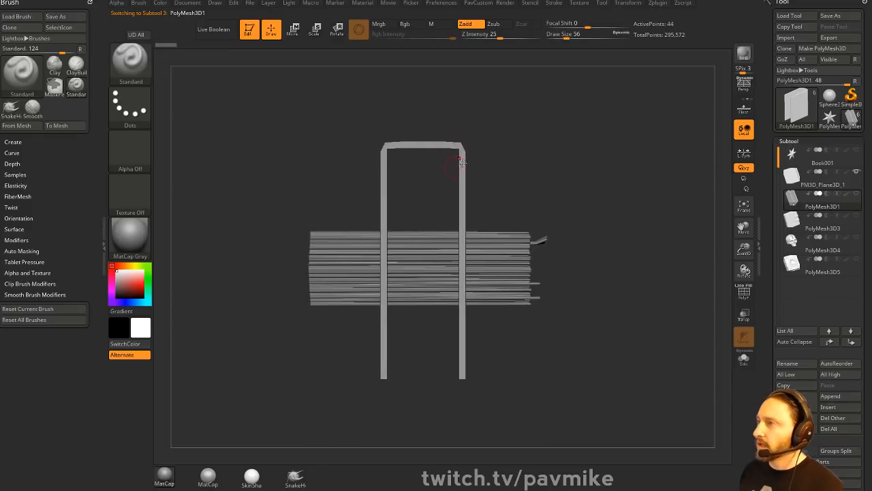
key("2")
key("w")
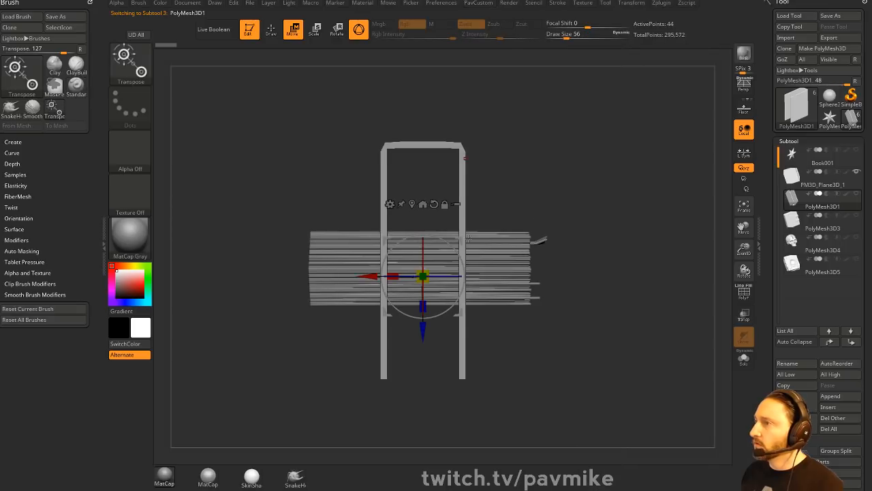
left_click_drag(458, 239, 400, 247)
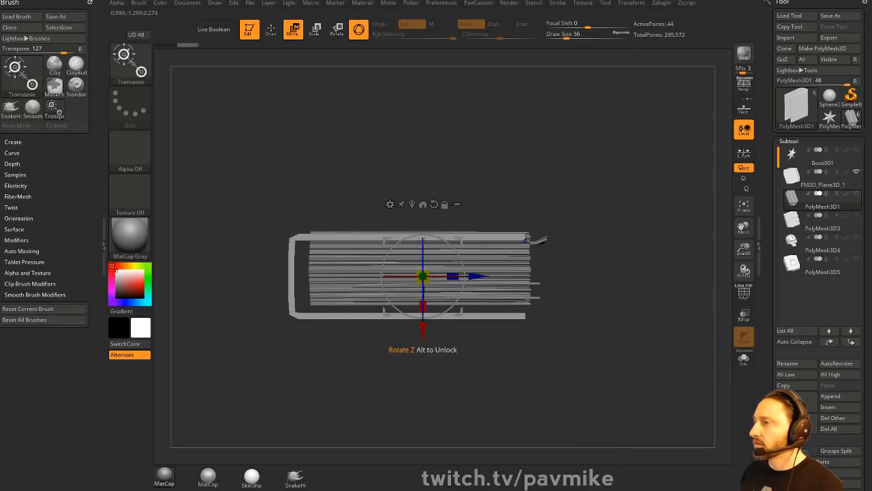
left_click_drag(457, 240, 472, 232)
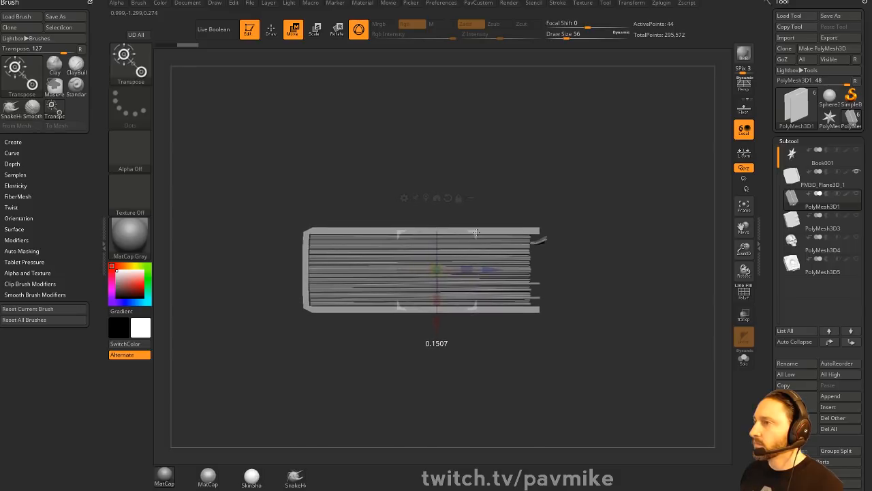
key("q")
- Display the polyframe and the floor grid to check the orientation of the plain cover
mouse_move(648, 273)
left_mouse_down()
mouse_move(627, 207)
mouse_move(673, 225)
mouse_move(634, 244)
mouse_move(645, 243)
left_mouse_up()
key("shift+f")
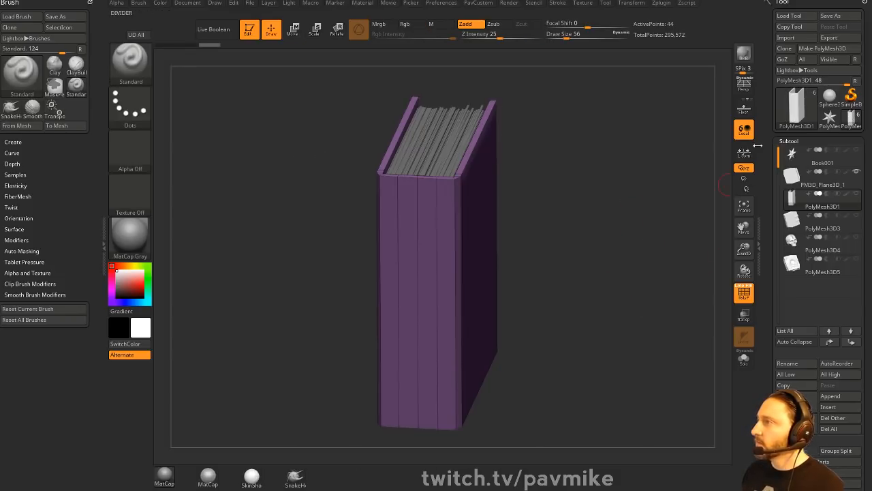
key("grave")
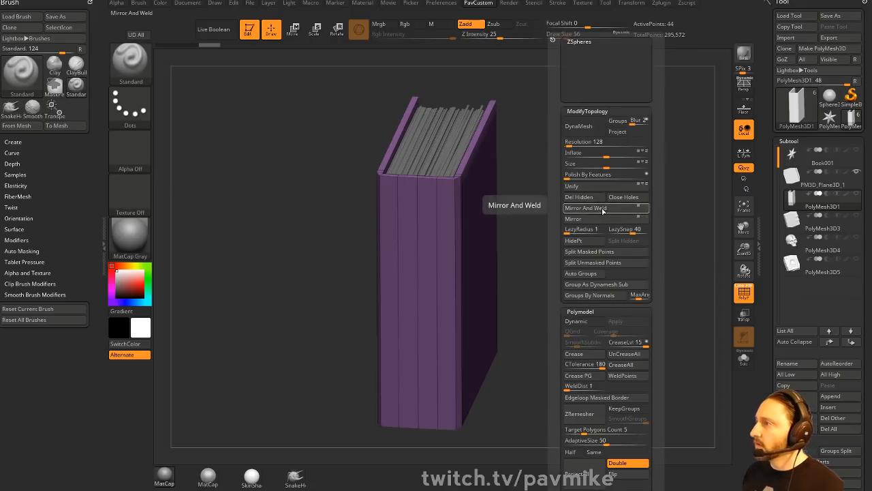
left_click(744, 107)
left_click_drag(643, 187, 634, 214)
- Try to mirror and weld the plain cover PolyMesh3D1, and undo the attempt
key("grave")
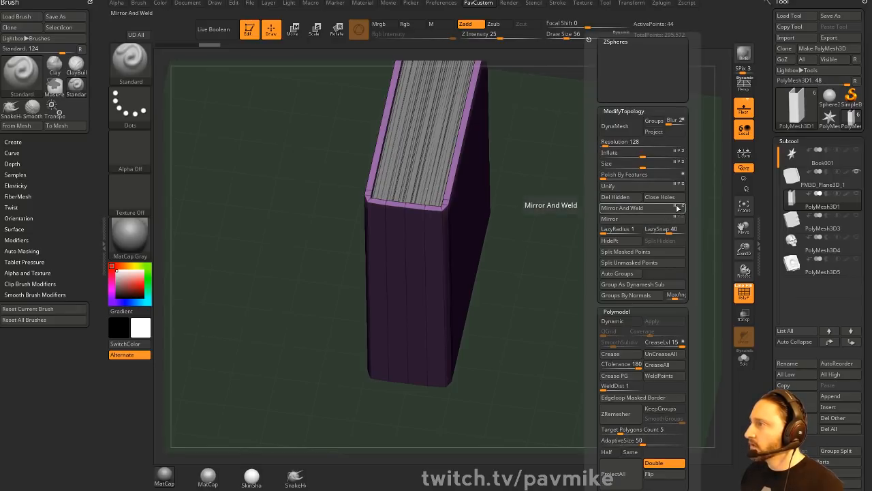
left_click(658, 212)
left_click_drag(560, 241, 571, 223)
key("ctrl+z")
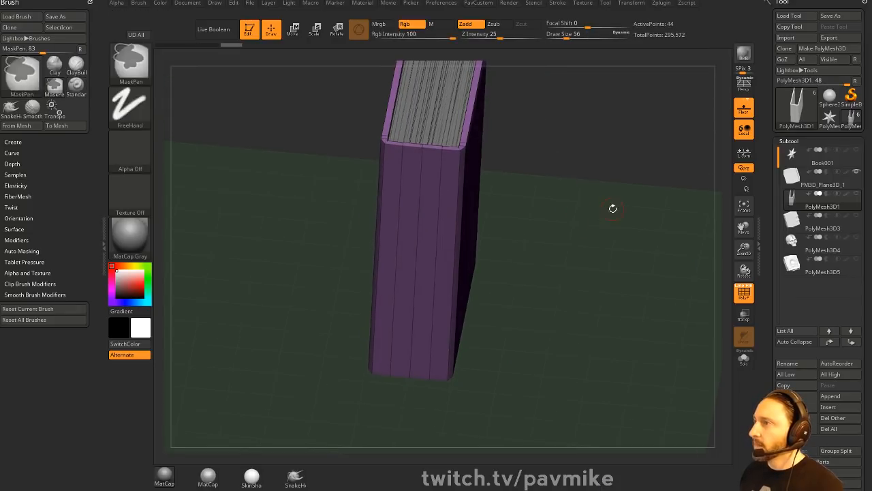
- Apply Mirror And Weld to the plain book cover PolyMesh3D1 and view it from the page side
key("grave")
left_click(658, 218)
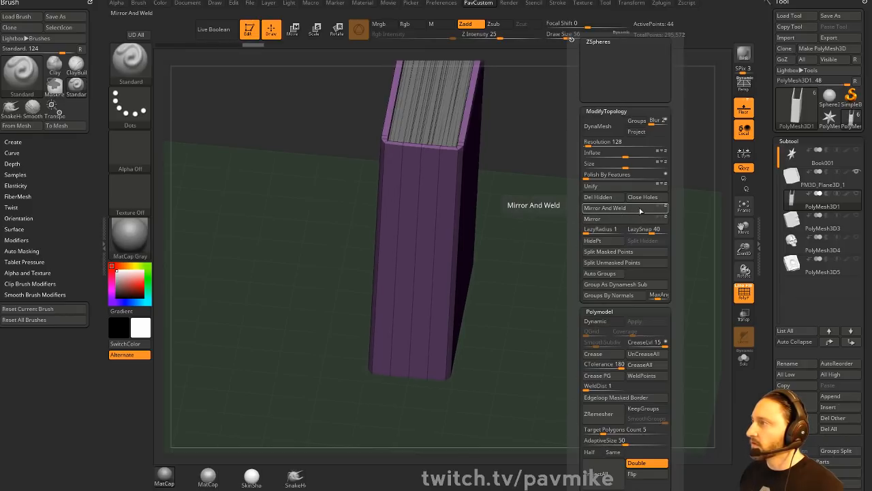
left_click_drag(640, 198, 722, 228)
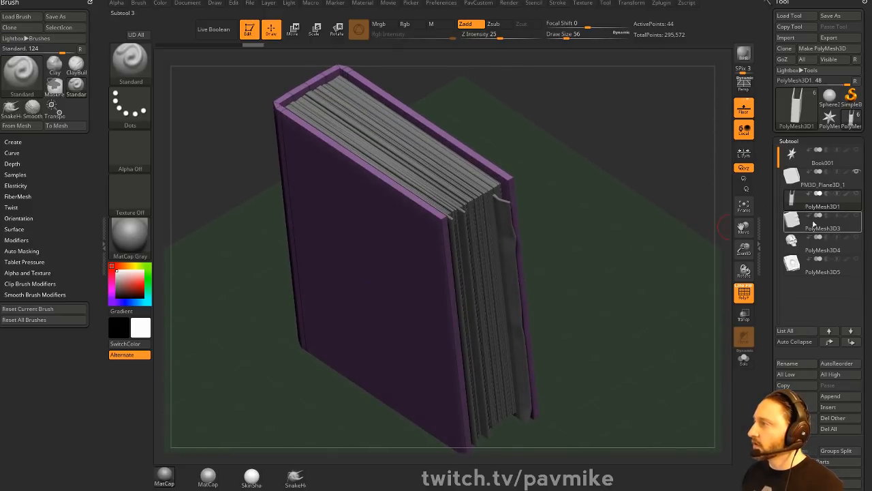
- Make the pages subtool PM3D_Plane3D_1 active and hide the polyframe
left_click(828, 180)
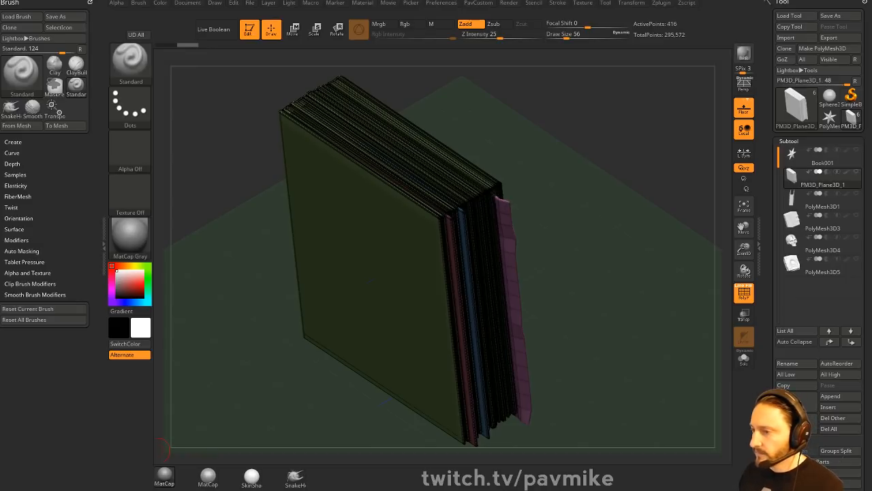
left_click(749, 292)
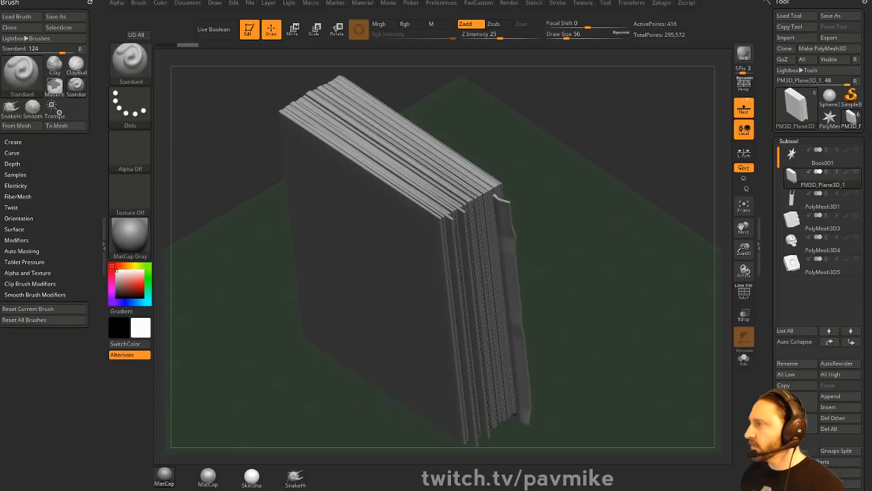
left_click_drag(682, 300, 711, 287)
left_click_drag(712, 286, 727, 193, "alt")
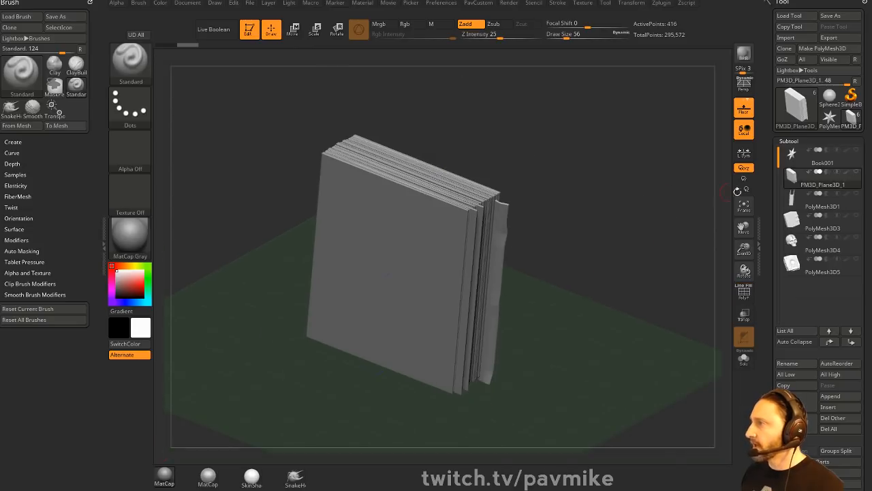
- Select the PolyMesh3D3 subtool and make PolyMesh3D3, PolyMesh3D4 and PolyMesh3D5 visible
left_click(821, 206)
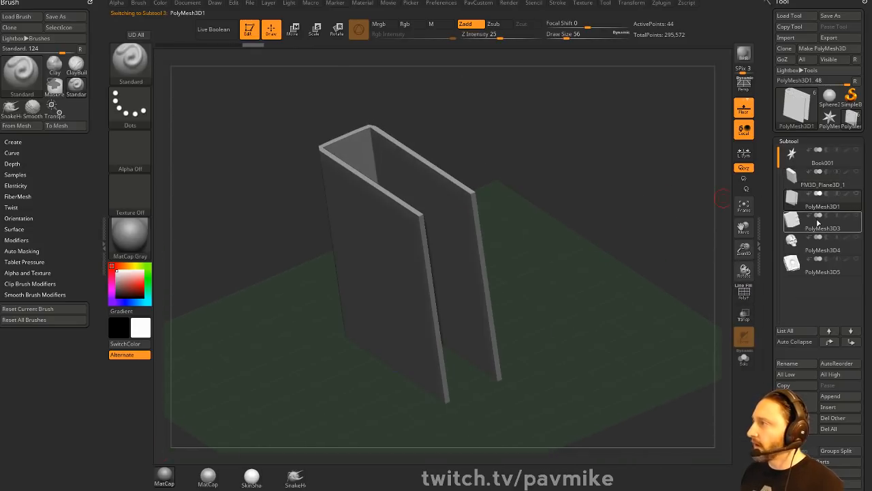
left_click(816, 229)
left_click(856, 215)
left_click(856, 238)
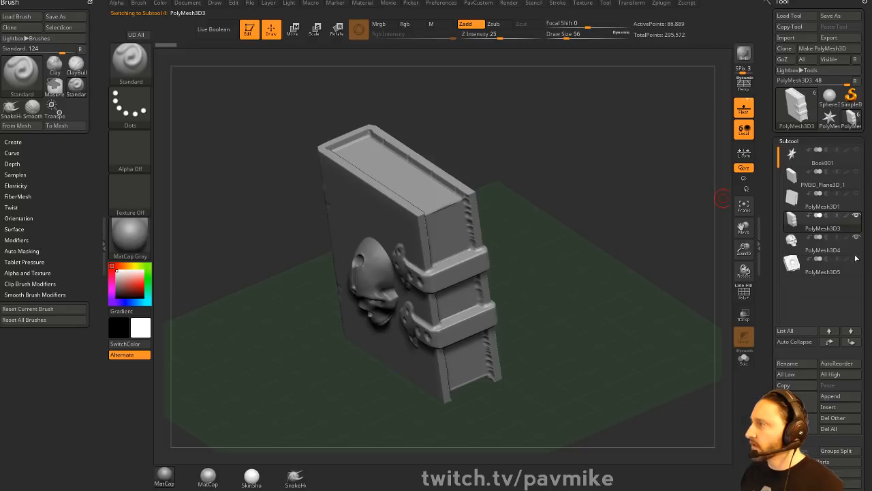
left_click(856, 257)
- Examine the decorated book from the front and at an angle, and hide the floor grid
mouse_move(592, 217)
left_mouse_down()
mouse_move(576, 197)
mouse_move(586, 150)
mouse_move(647, 170)
mouse_move(625, 195)
mouse_move(672, 201)
mouse_move(642, 220)
mouse_move(652, 220)
mouse_move(650, 211)
left_mouse_up()
key("s")
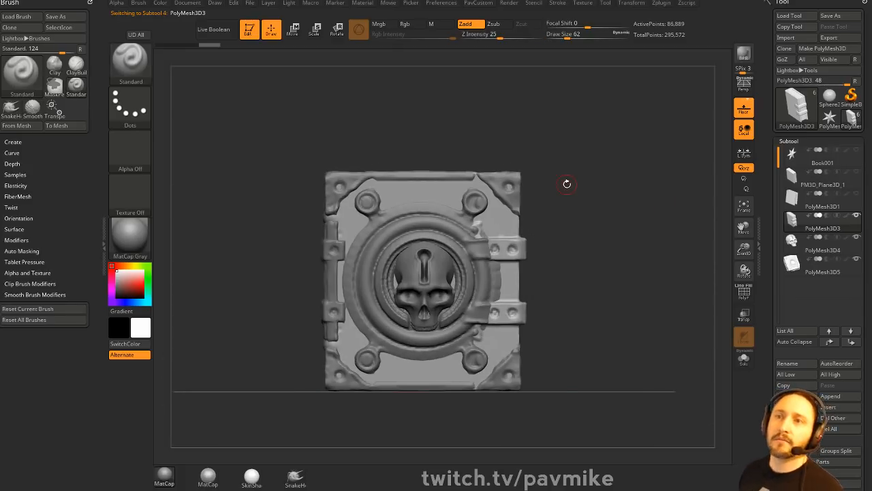
mouse_move(657, 175)
left_mouse_down()
mouse_move(605, 194)
mouse_move(617, 184)
left_mouse_up()
key("s")
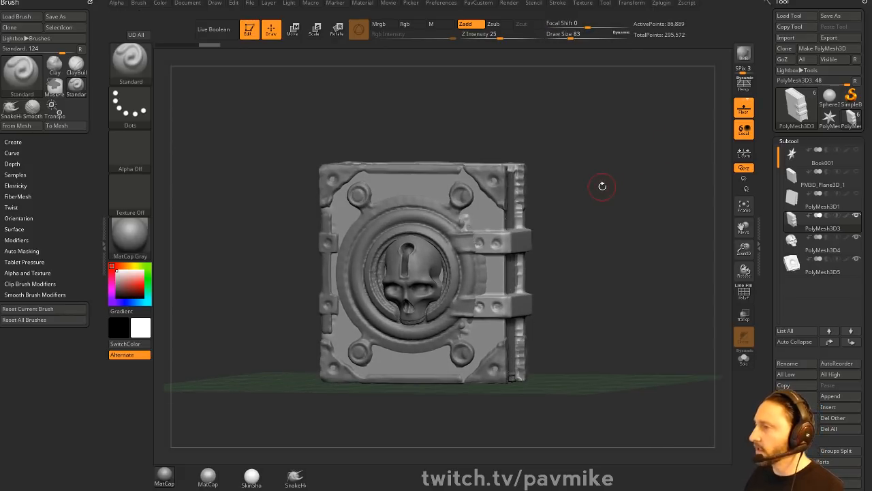
left_click_drag(638, 130, 606, 165)
key("s")
key("s")
mouse_move(606, 164)
left_mouse_down()
mouse_move(600, 159)
mouse_move(634, 134)
mouse_move(611, 154)
mouse_move(621, 219)
left_mouse_up()
left_click(744, 109)
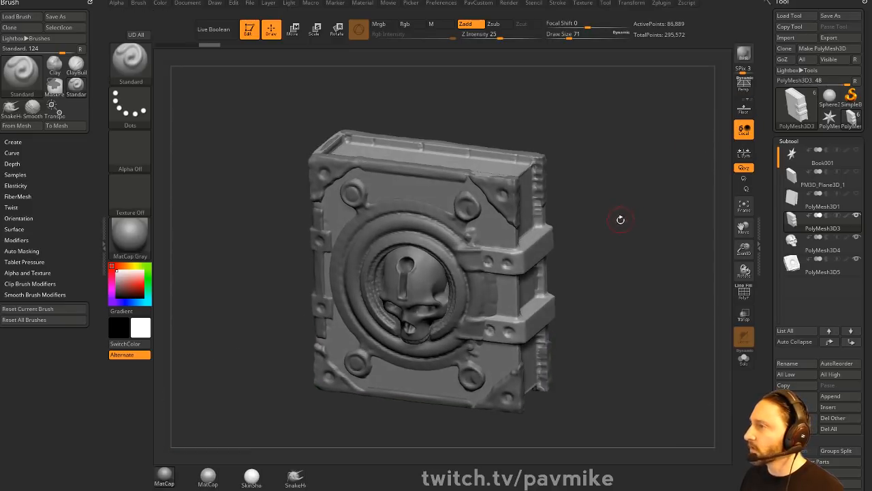
- Face the book cover straight on and set the brush draw size to 46
mouse_move(613, 248)
left_mouse_down()
mouse_move(625, 232)
mouse_move(623, 247)
mouse_move(620, 225)
mouse_move(628, 232)
mouse_move(621, 232)
left_mouse_up()
key("s")
key("s")
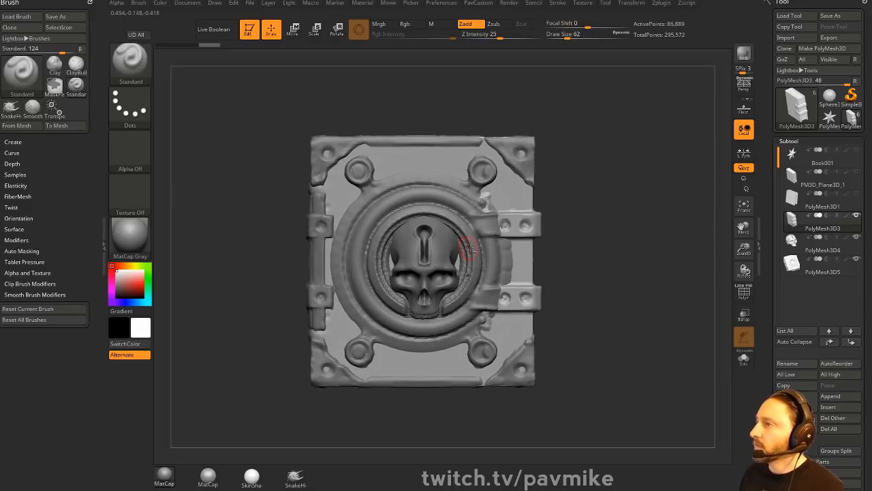
key("s")
left_click_drag(468, 246, 464, 247)
- Check the skull and cover parts from different angles and make the cover ornament subtool PolyMesh3D5 active
left_click(442, 248, "alt")
mouse_move(632, 208)
left_mouse_down()
mouse_move(619, 224)
mouse_move(519, 230)
mouse_move(515, 239)
left_mouse_up()
left_click(559, 231, "alt")
left_click_drag(613, 169, 705, 173)
left_click(569, 132, "alt")
left_click_drag(570, 112, 368, 143, "alt")
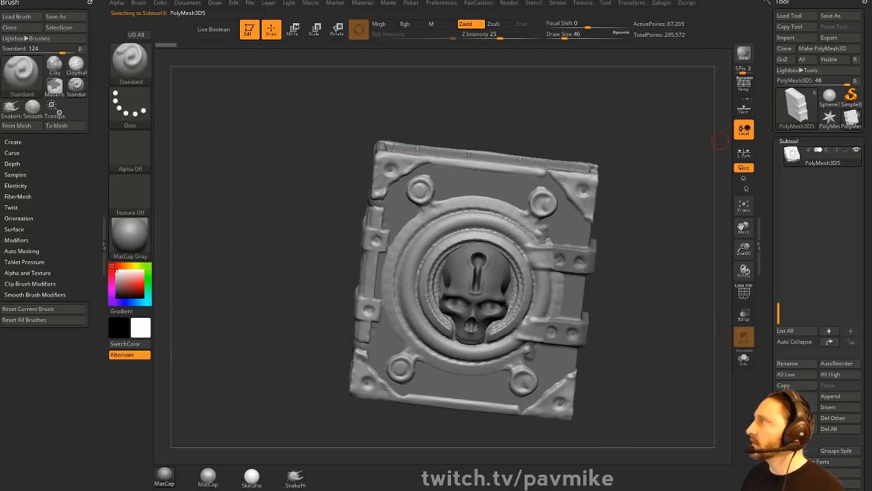
- Bring the Enchiridion reference image beside the book for comparison and move it out of the canvas again
right_click_drag(871, 171, 245, 230)
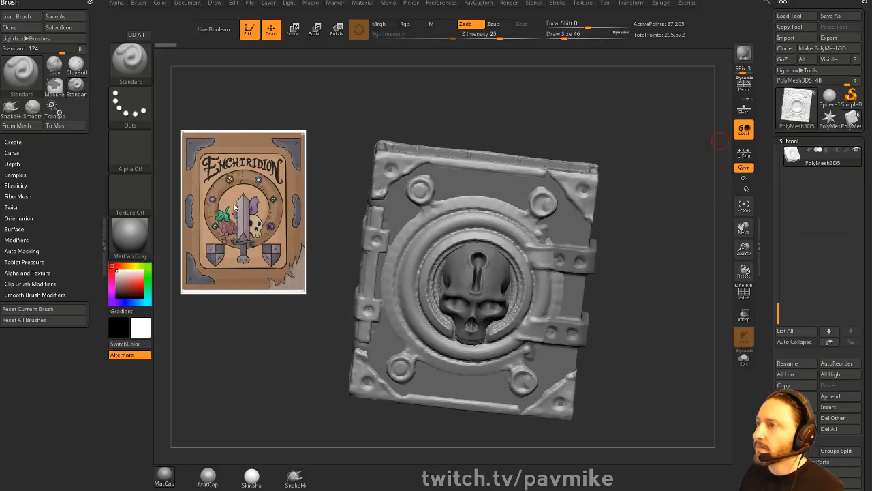
left_click_drag(235, 207, 871, 340)
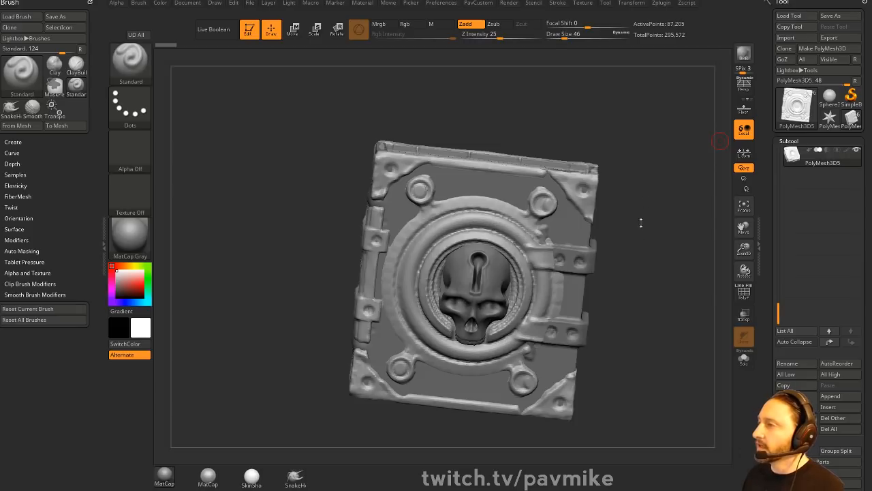
- Select the skull subtool PolyMesh3D4 on the book's cover
left_click_drag(641, 223, 594, 209, "shift")
left_click(437, 238, "alt")
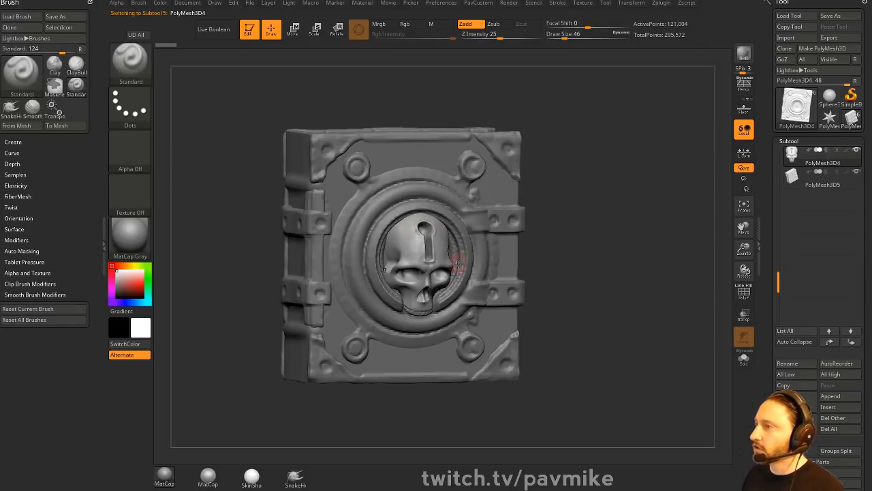
- Try moving the skull subtool off the cover's centre with the gizmo and undo the move
left_click_drag(556, 203, 607, 205, "shift")
key("w")
left_click_drag(468, 233, 417, 208)
left_click_drag(641, 219, 538, 228)
left_click_drag(462, 221, 394, 243)
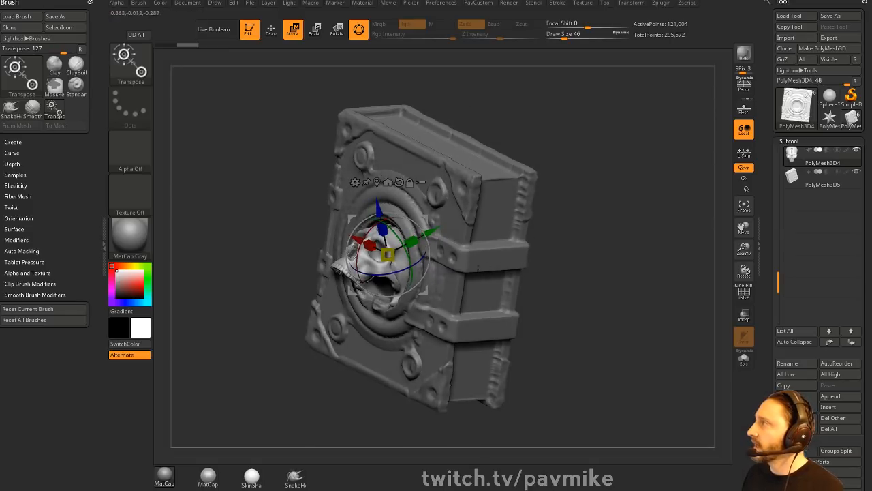
mouse_move(551, 230)
left_mouse_down()
mouse_move(598, 244)
mouse_move(573, 235)
left_mouse_up()
key("ctrl+z")
key("q")
key("s")
left_click(578, 236)
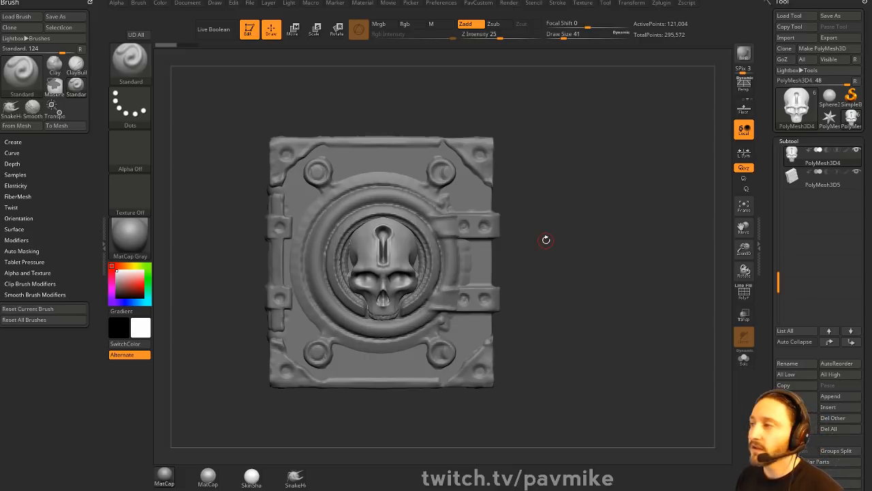
mouse_move(582, 157)
left_mouse_down()
mouse_move(571, 159)
mouse_move(581, 166)
left_mouse_up()
key("s")
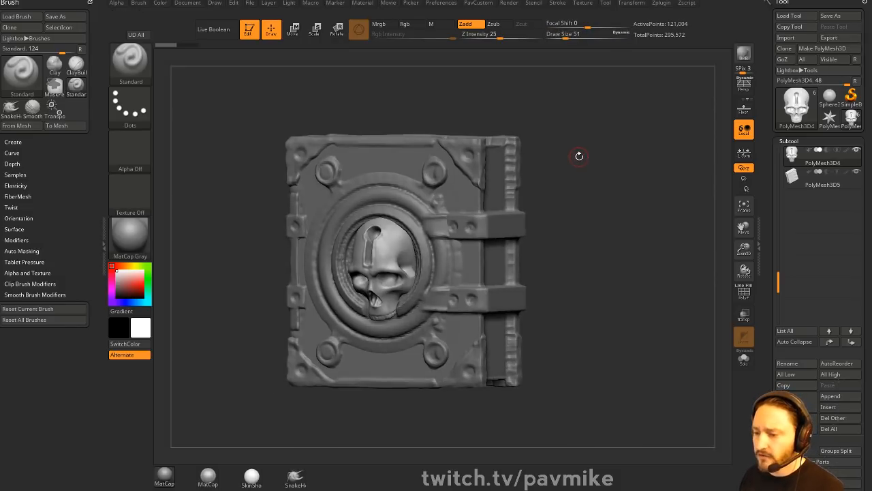
left_click_drag(585, 164, 606, 160)
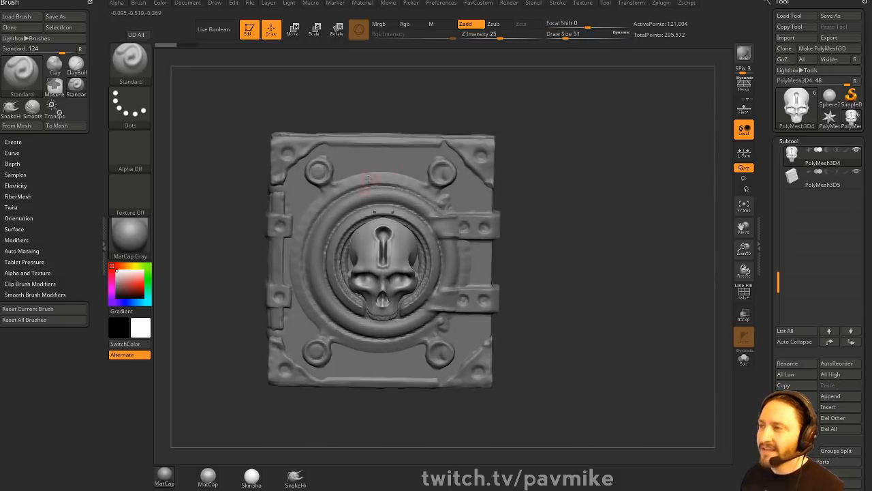
left_click_drag(541, 143, 538, 155, "alt")
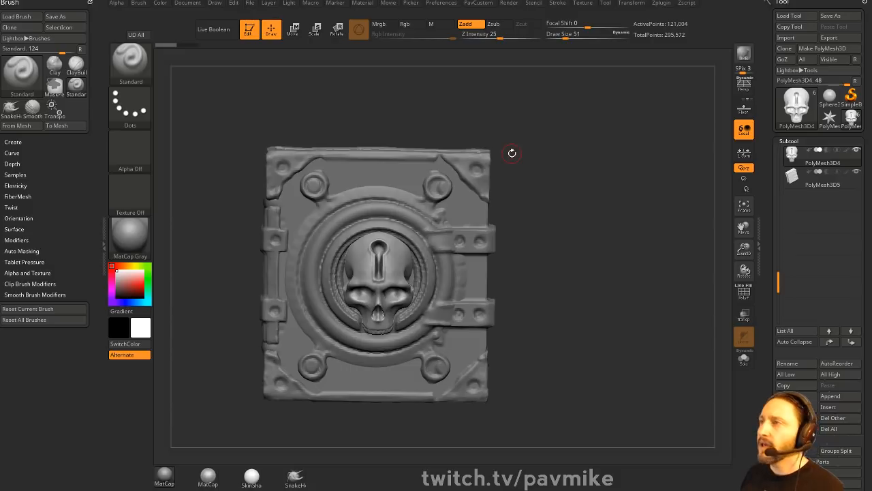
- Make the cover subtool PolyMesh3D3 active, face its plain side straight on and choose the Topology brush
left_click(407, 186, "alt")
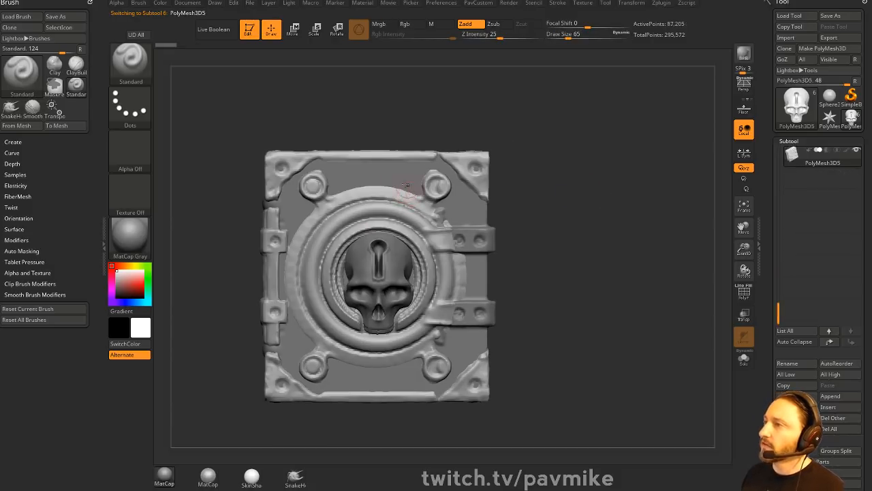
left_click(408, 178, "alt")
left_click_drag(545, 182, 561, 197, "shift")
mouse_move(624, 200)
left_mouse_down("alt")
mouse_move(568, 207)
mouse_move(584, 224)
left_mouse_up("alt")
key("b")
key("t")
key("o")
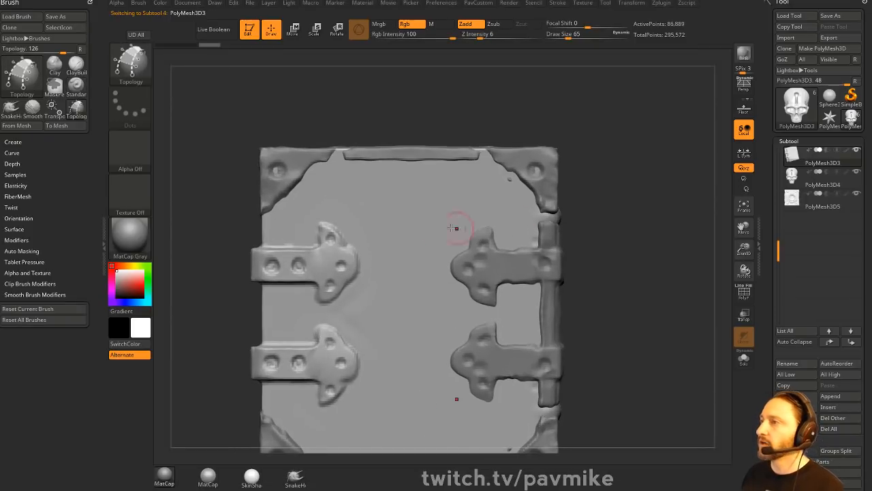
right_click_drag(446, 185, 413, 132, "alt")
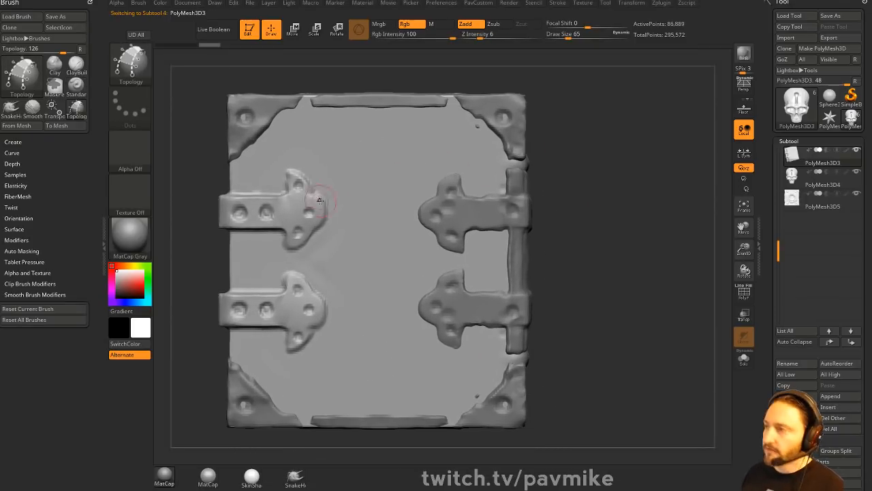
- Draw a trial grid of four by four crossing Topology curves across the cover's plain area and clear it
left_click_drag(323, 152, 352, 237)
left_click_drag(349, 134, 379, 227)
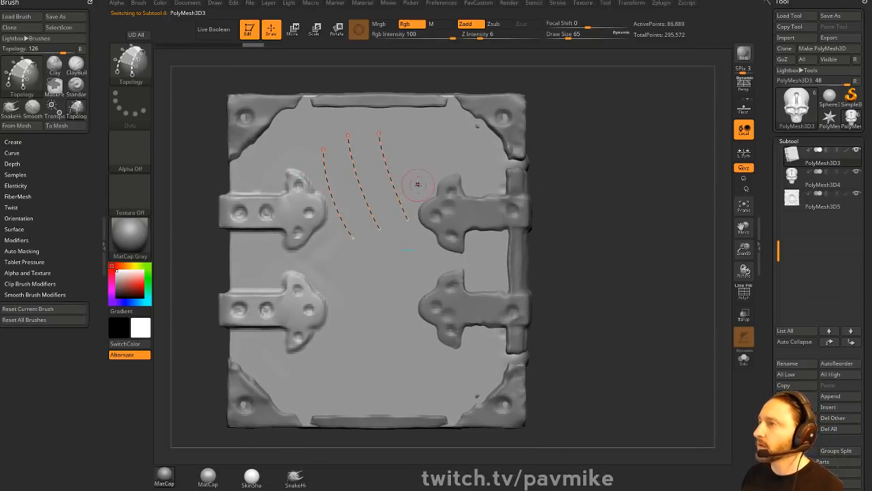
left_click_drag(413, 119, 433, 202)
left_click_drag(292, 177, 463, 126)
left_click_drag(299, 202, 472, 148)
left_click_drag(300, 236, 497, 179)
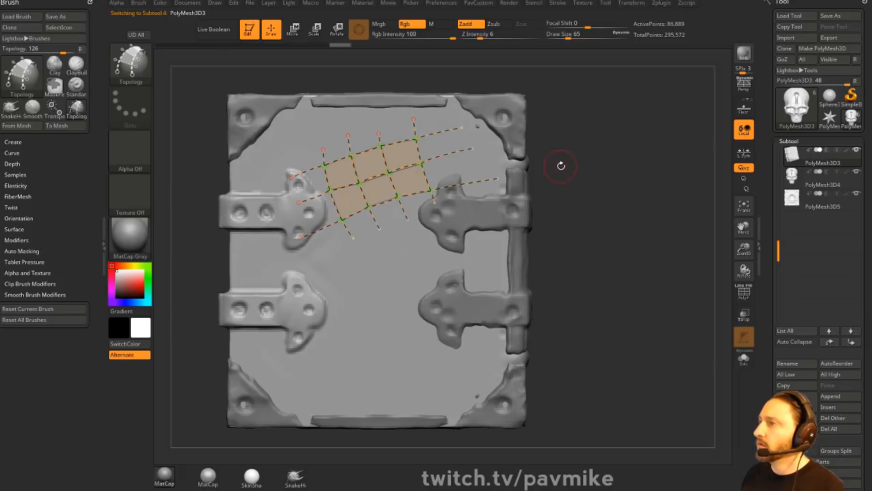
left_click_drag(304, 248, 523, 193)
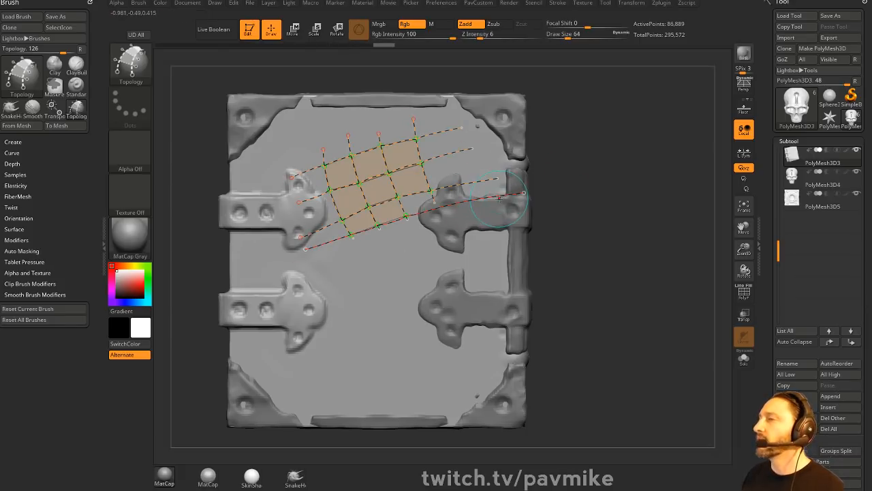
key("ctrl")
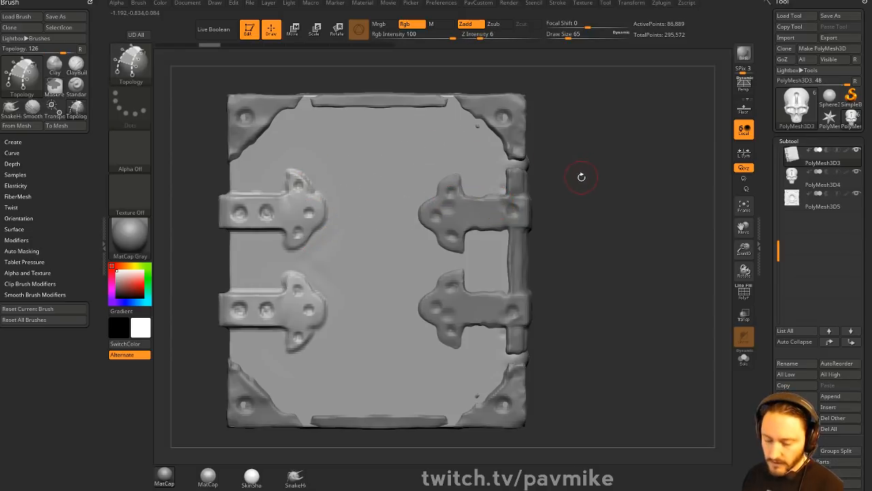
key("comma")
double_click(481, 139)
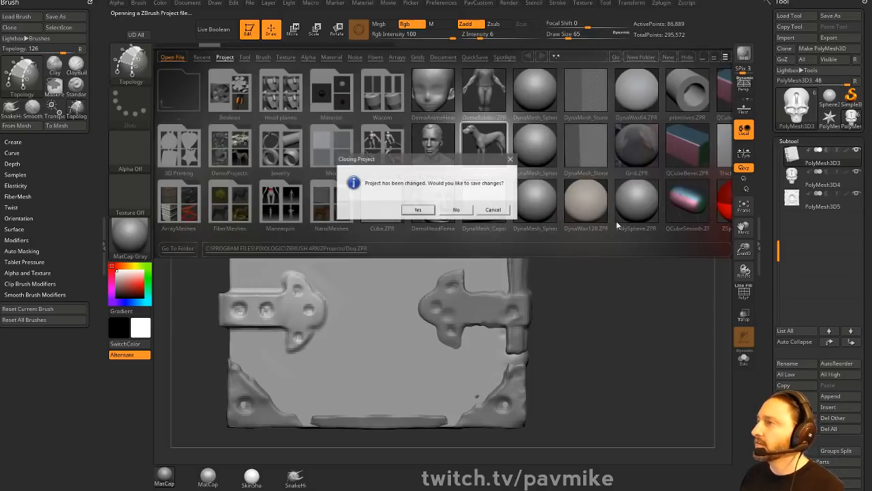
left_click(471, 213)
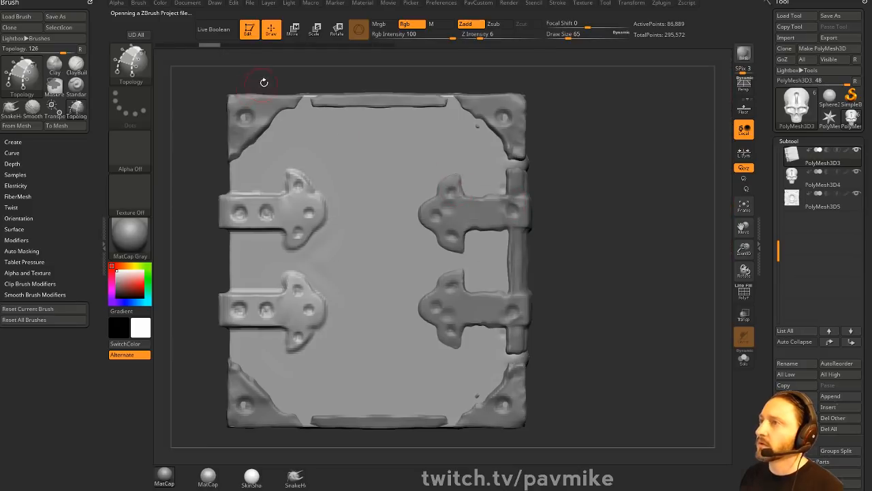
- Load the Dog.ZTL tool from the Lightbox library and show its wireframe with PolyFrame
key("comma")
left_click(243, 60)
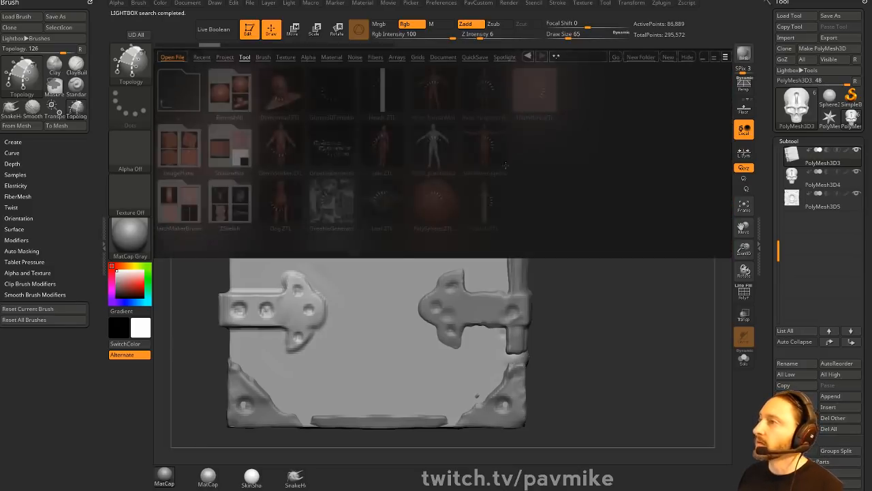
double_click(293, 201)
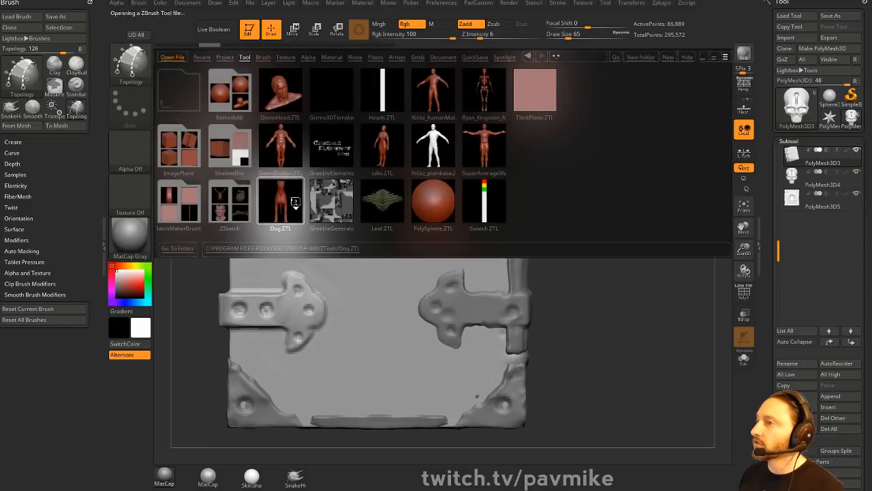
left_click(689, 59)
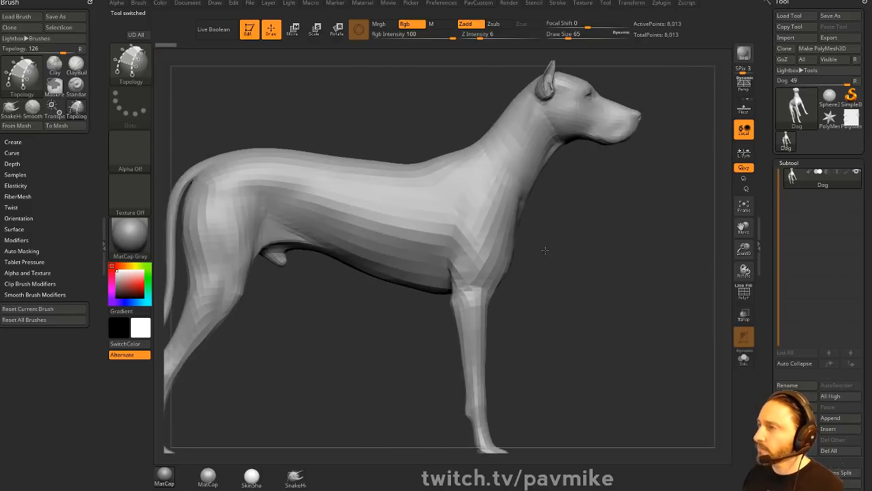
left_click(743, 291)
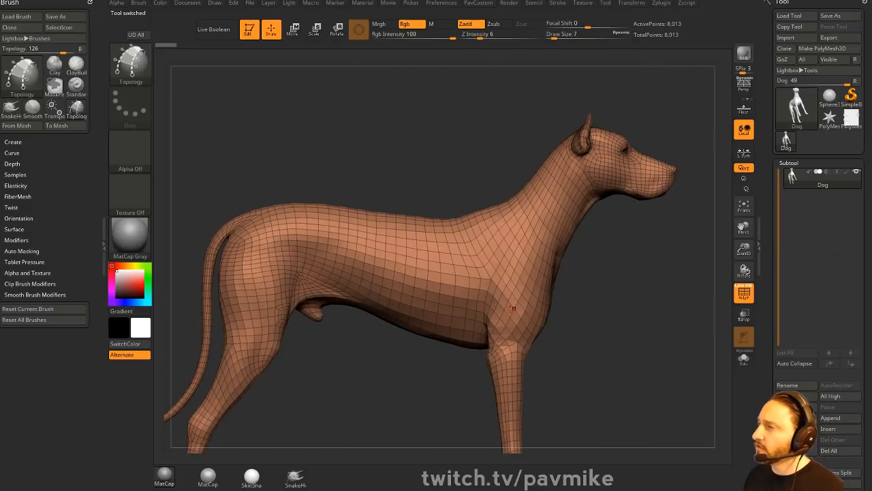
- Paint a mask over the dog's flank and turn the masked area into its own polygroup
key("s")
left_click(522, 287)
mouse_move(440, 271)
left_mouse_down("ctrl")
mouse_move(426, 273)
mouse_move(438, 264)
left_mouse_up("ctrl")
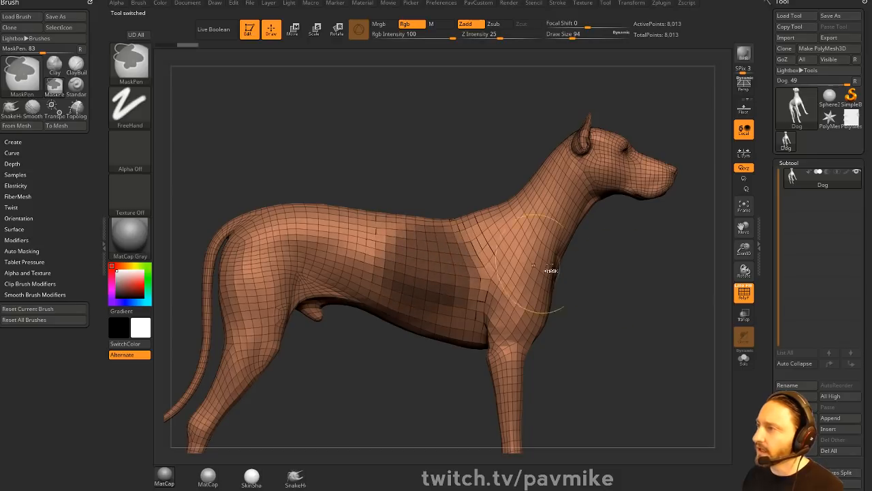
key("ctrl+w")
key("s")
left_click(598, 293)
right_click_drag(588, 312, 601, 298, "ctrl")
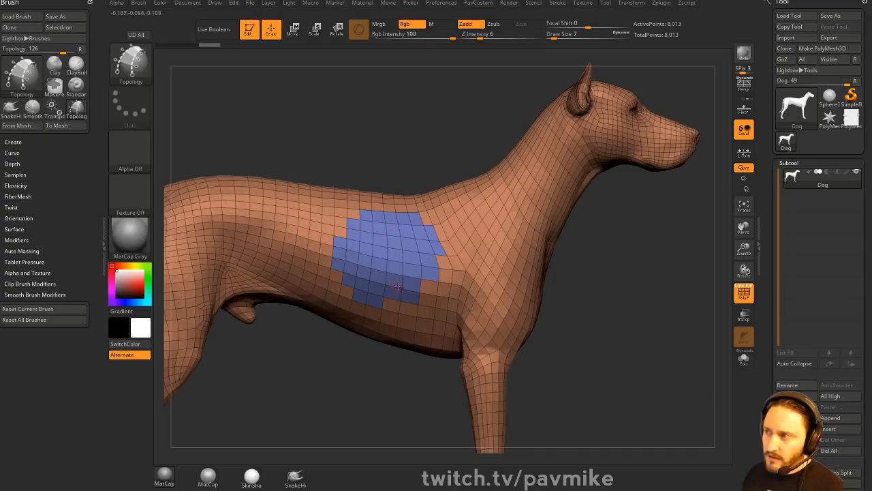
- Choose the Topology brush and draw a trial lattice of six diagonal crossing curves over the flank's polygroup
key("s")
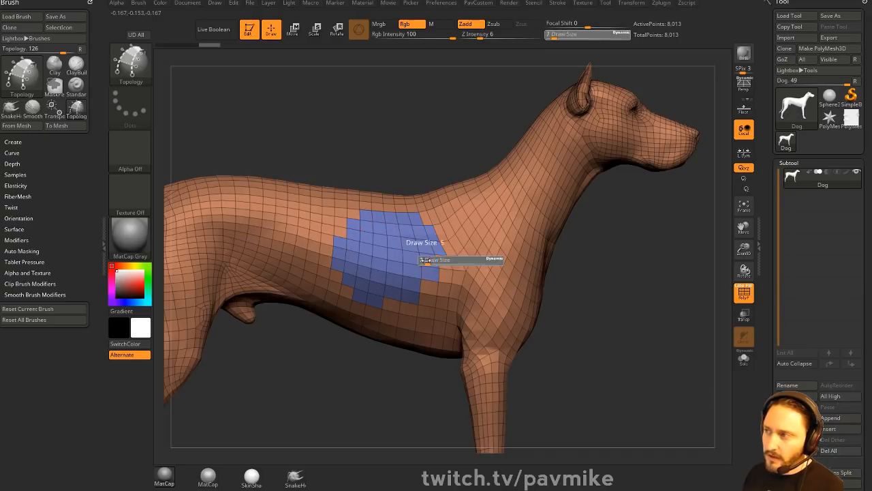
left_click_drag(424, 260, 434, 261)
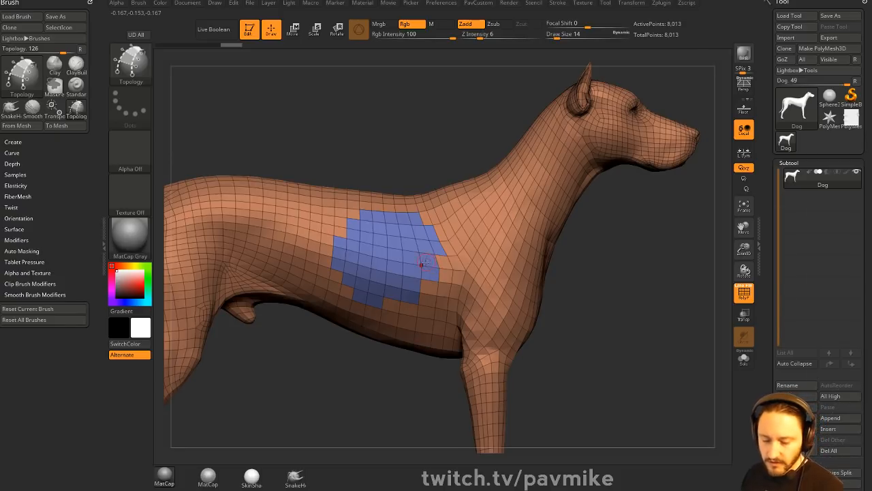
key("b")
key("t")
key("o")
key("s")
left_click_drag(372, 233, 331, 262)
left_click_drag(420, 219, 345, 280)
left_click_drag(442, 238, 364, 295)
left_click_drag(324, 238, 398, 303)
left_click_drag(340, 223, 427, 279)
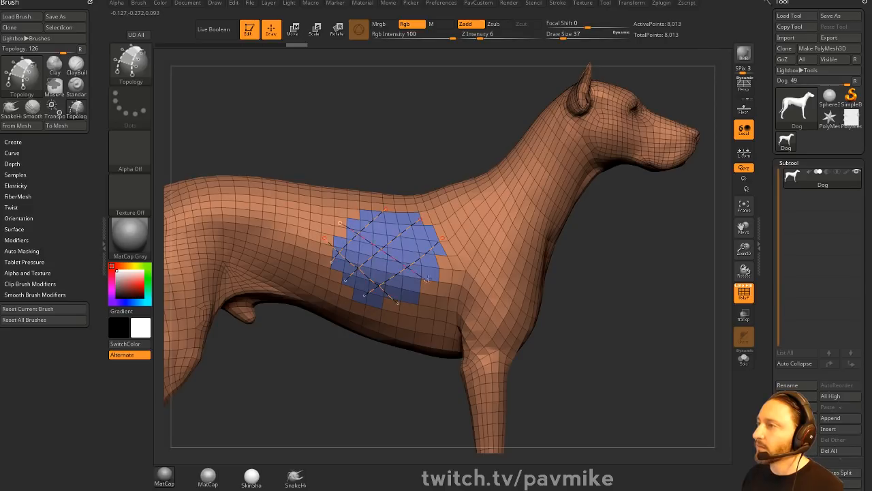
left_click_drag(367, 215, 439, 268)
- Undo the diagonal Topology curves on the dog's flank
mouse_move(635, 264)
left_mouse_down("ctrl")
mouse_move(622, 240)
mouse_move(623, 255)
mouse_move(579, 260)
left_mouse_up("ctrl")
left_click(539, 221)
key("ctrl+z")
key("ctrl+z")
key("ctrl+z")
key("ctrl+z")
key("ctrl+z")
- Set the Topology brush draw size to 25 and draw four slanting curves down the dog's flank
key("s")
key("s")
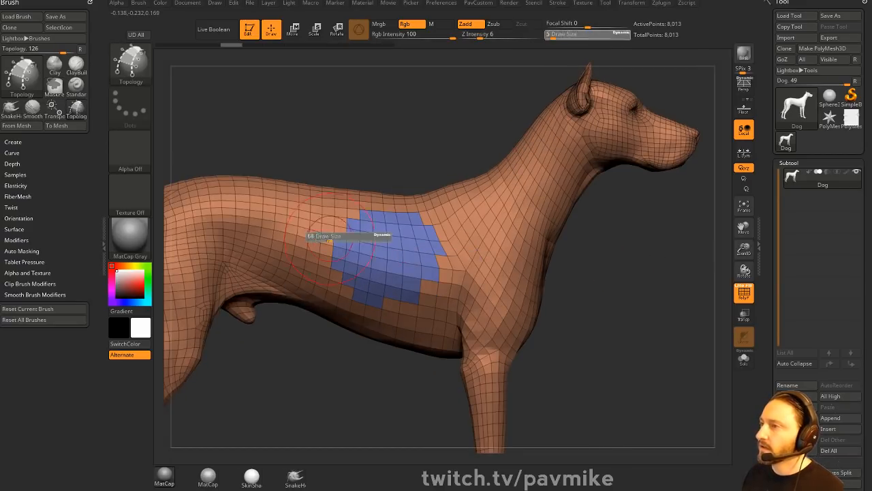
left_click_drag(312, 238, 320, 237)
key("s")
left_click_drag(302, 204, 326, 297)
left_click_drag(333, 203, 375, 304)
left_click_drag(388, 202, 427, 303)
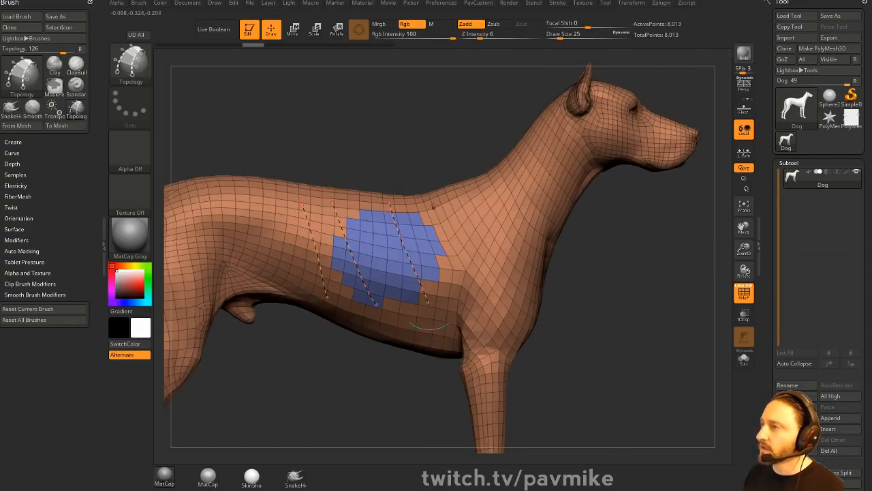
left_click_drag(434, 204, 462, 290)
- Cross the slanting curves with four lengthwise Topology curves and generate the patch mesh from the grid
left_click_drag(276, 238, 501, 221)
left_click_drag(269, 266, 513, 244)
left_click_drag(261, 289, 535, 275)
left_click_drag(654, 268, 617, 271)
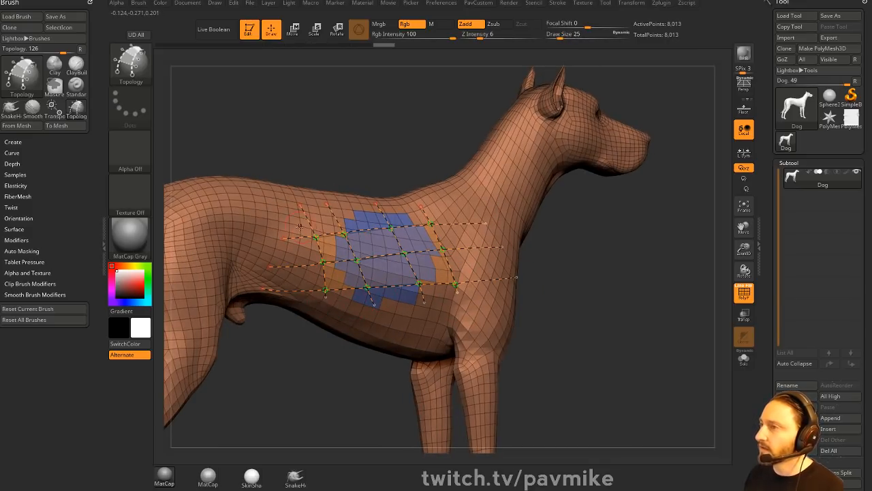
left_click_drag(617, 225, 638, 227)
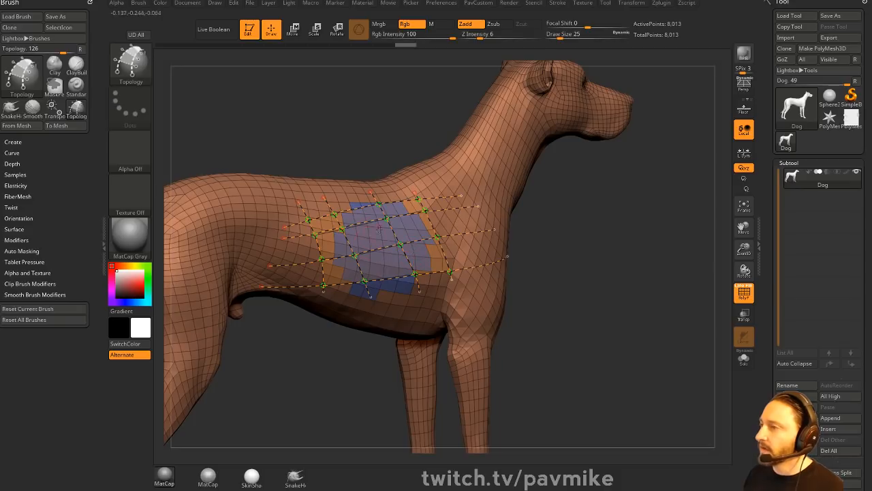
left_click_drag(575, 239, 591, 263)
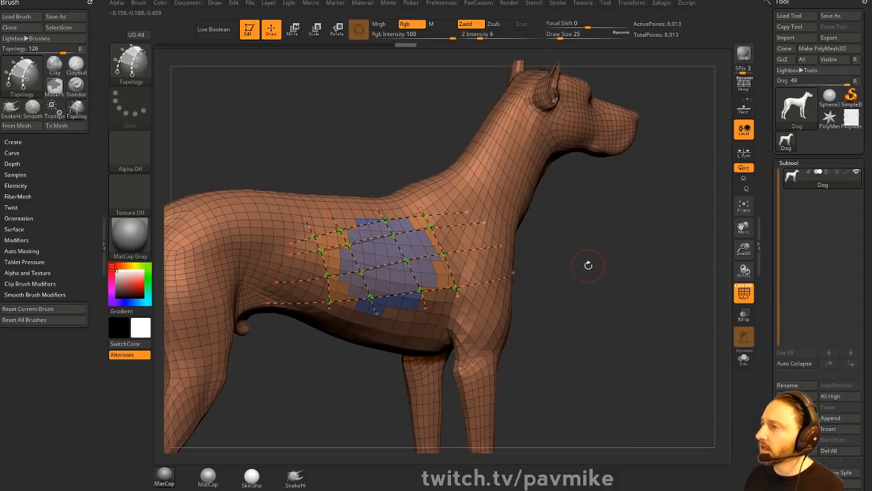
left_click(522, 176)
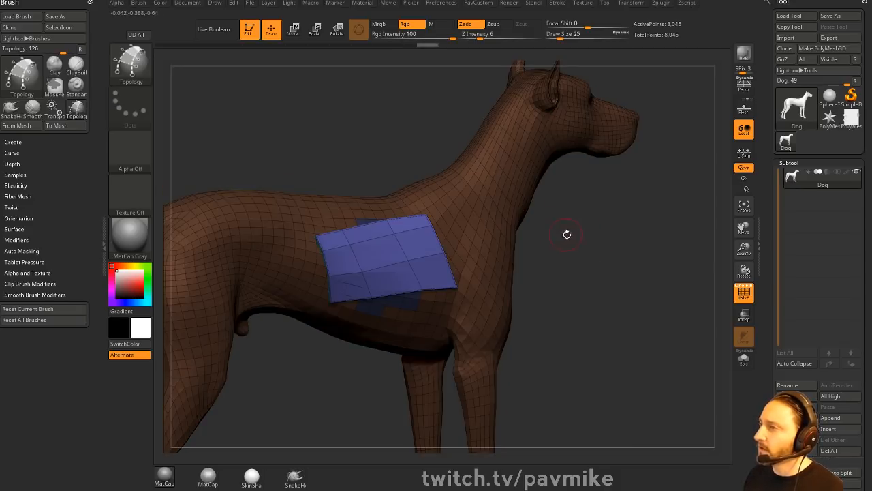
- Split the generated flank patch from the dog into a separate subtool
left_click_drag(567, 235, 645, 278)
key("2")
left_click(644, 253)
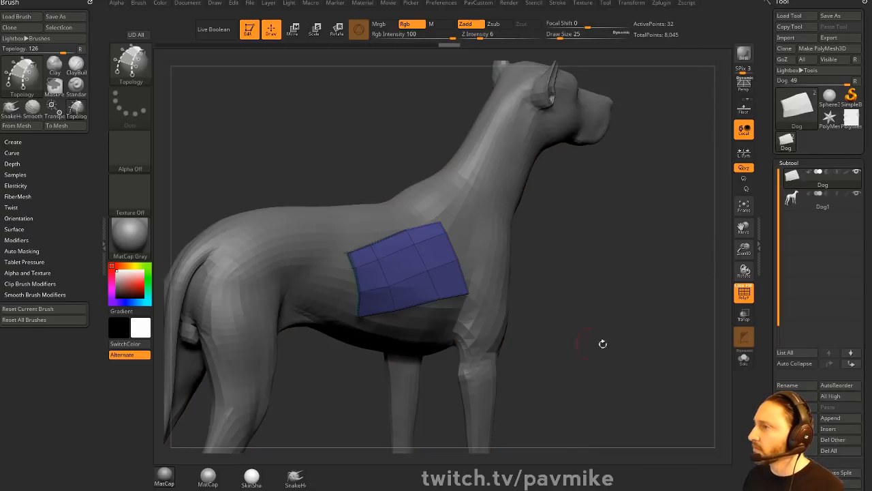
- Switch to the ZModeler brush and cut out the patch's centre polygon using QMesh on a single poly
key("b")
key("z")
key("m")
key("space")
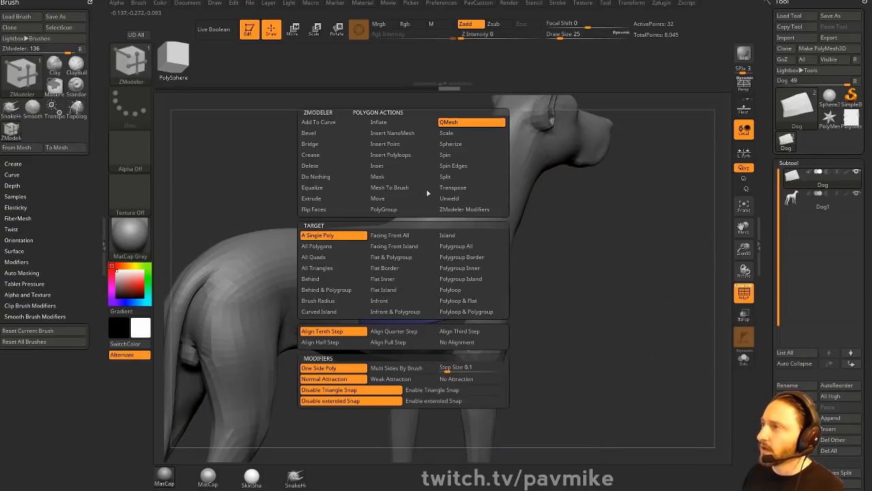
left_click_drag(409, 289, 460, 300)
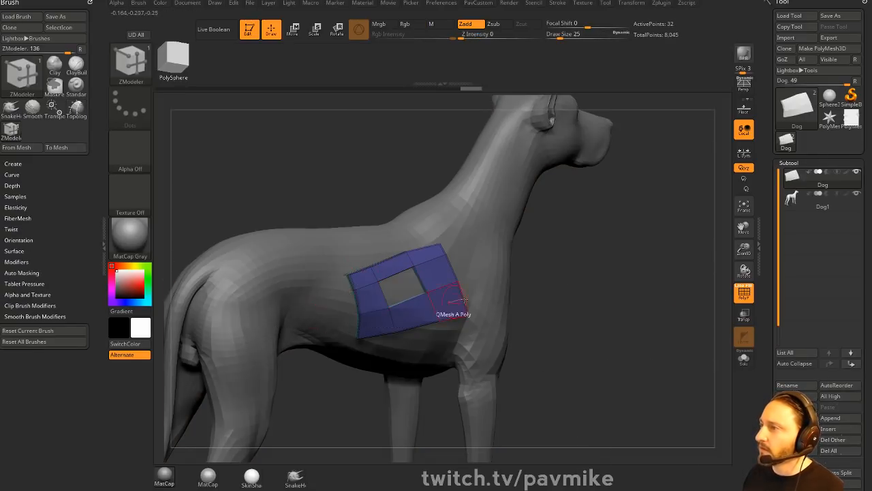
- Isolate the patch with Solo mode and set the brush draw size to 11
left_click(744, 359)
left_click_drag(642, 300, 626, 306)
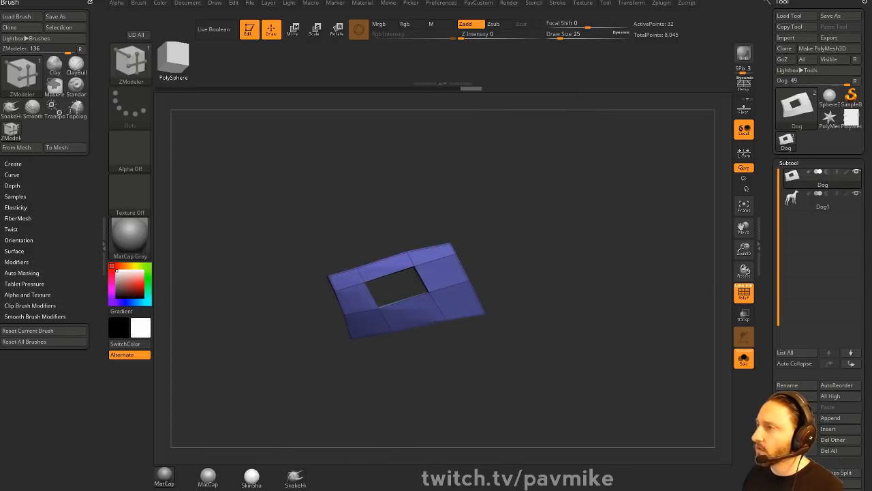
key("s")
left_click(612, 297)
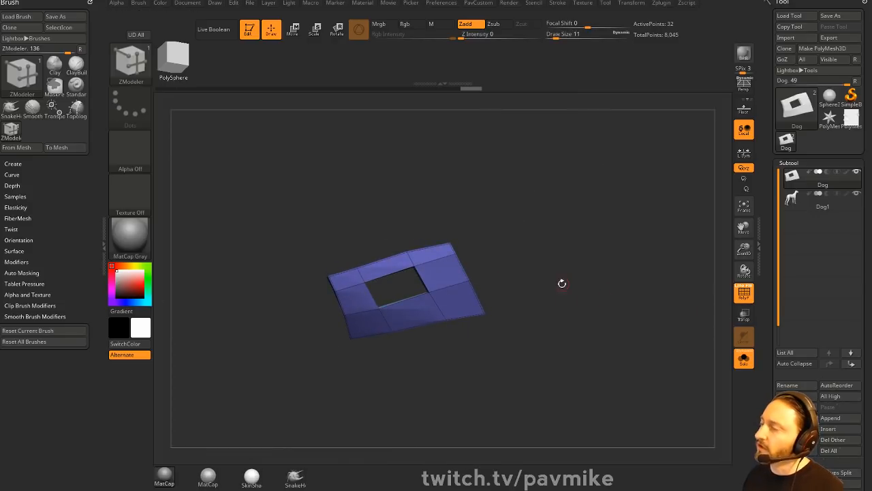
- Make the Dog1 subtool active, turn it to show its opposite side and set the draw size to 44
left_click(825, 206)
left_click_drag(624, 250, 673, 248)
key("s")
left_click(417, 277)
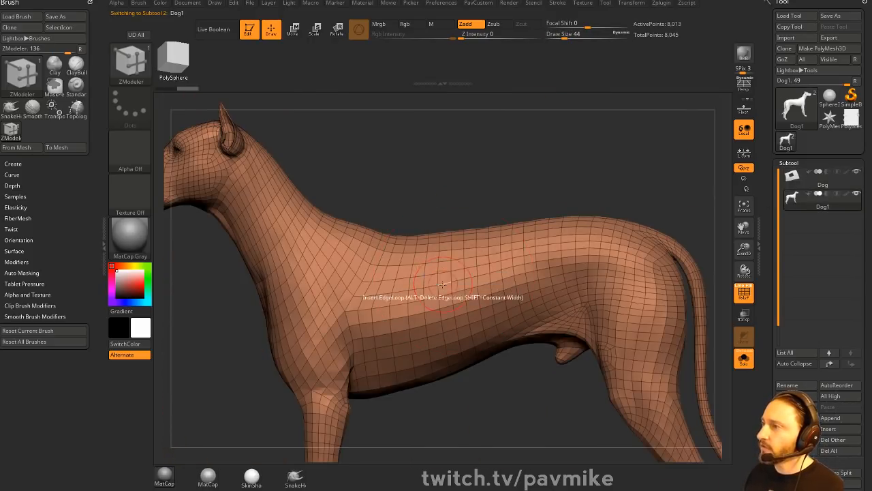
- Mask a patch on the dog's flank and turn it into a separate polygroup
mouse_move(415, 283)
left_mouse_down("ctrl")
mouse_move(424, 303)
mouse_move(431, 279)
mouse_move(387, 290)
left_mouse_up("ctrl")
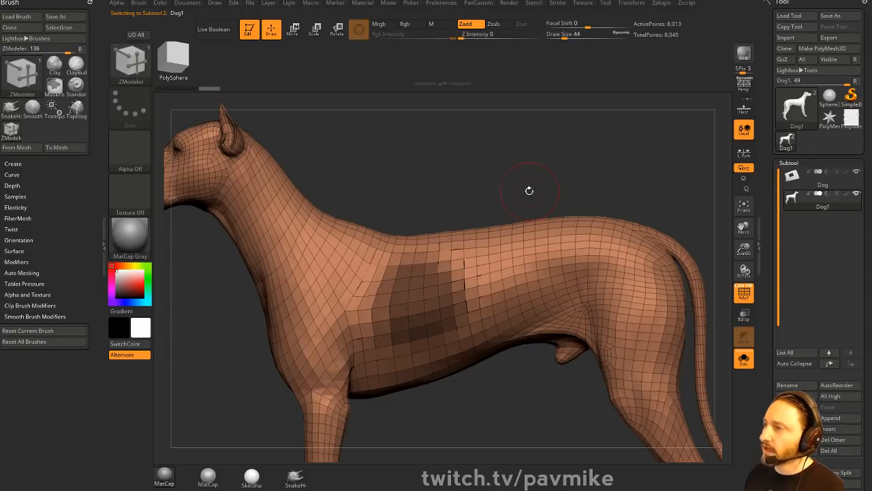
key("ctrl+w")
key("b")
key("z")
key("m")
left_click_drag(628, 170, 554, 185)
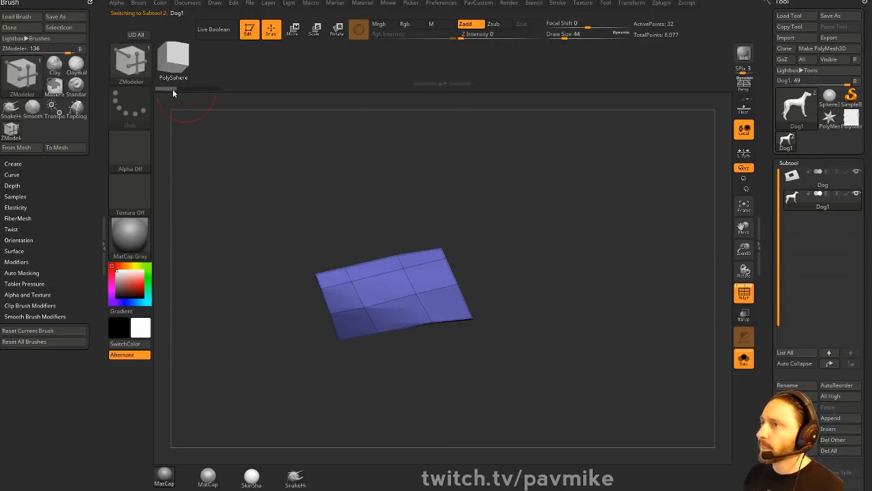
- Restore the history state with the grouped flank patch and apply Mirror And Weld to the dog
left_click(209, 90)
key("space")
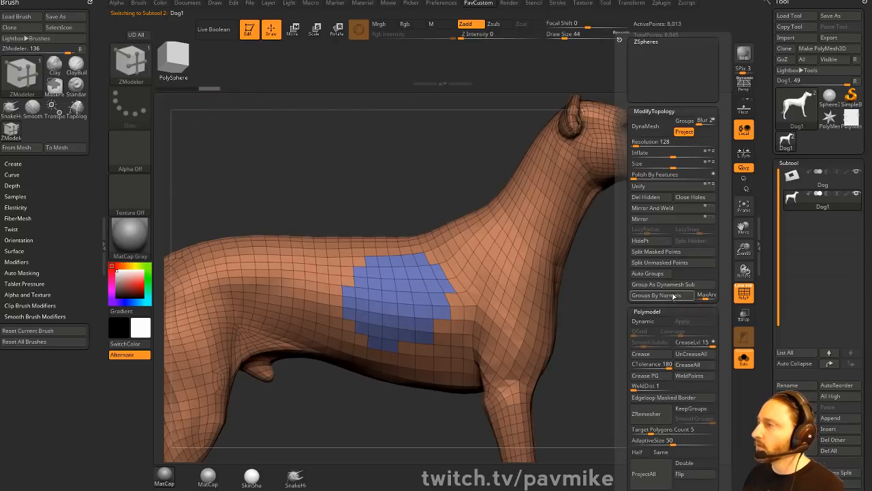
left_click(646, 197)
key("space")
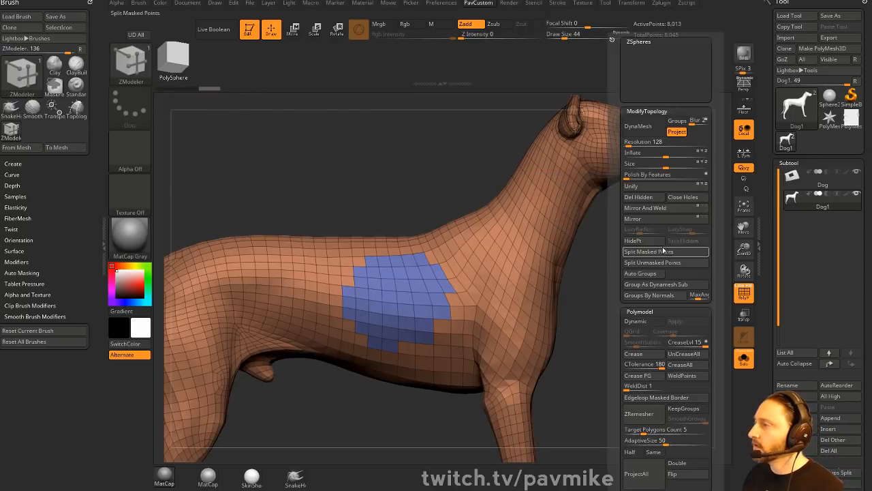
left_click(656, 210)
- Set the draw size to 17 and look through the insert mesh brushes for a primitive such as IMM PrimitivesH
left_click_drag(612, 288, 630, 278, "alt")
mouse_move(631, 278)
left_mouse_down("shift")
mouse_move(549, 291)
mouse_move(628, 287)
left_mouse_up("shift")
key("s")
key("b")
key("i")
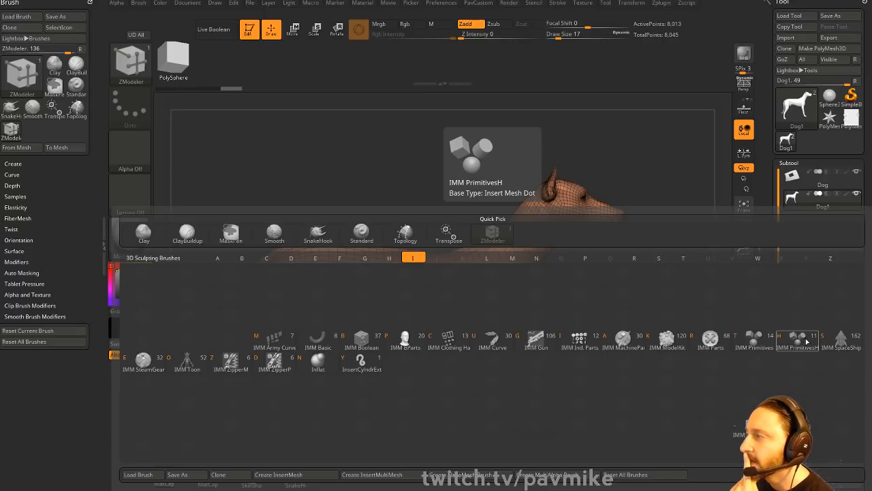
left_click(800, 344)
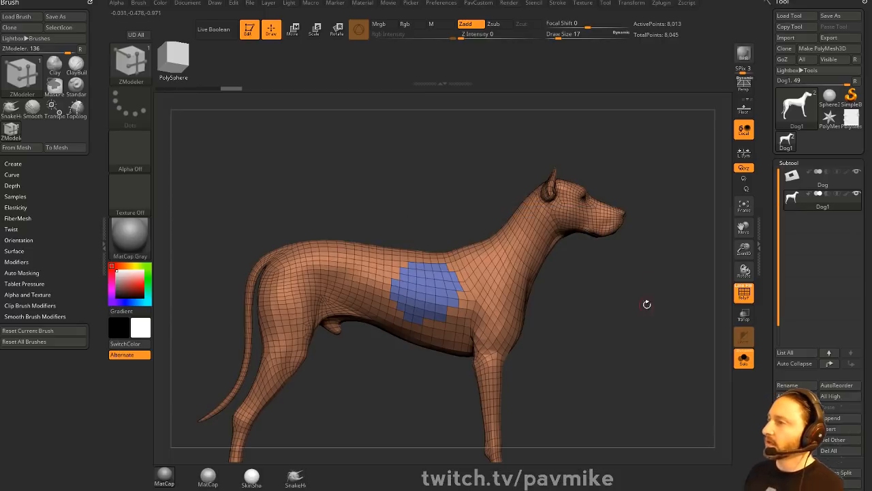
left_click_drag(646, 302, 609, 290)
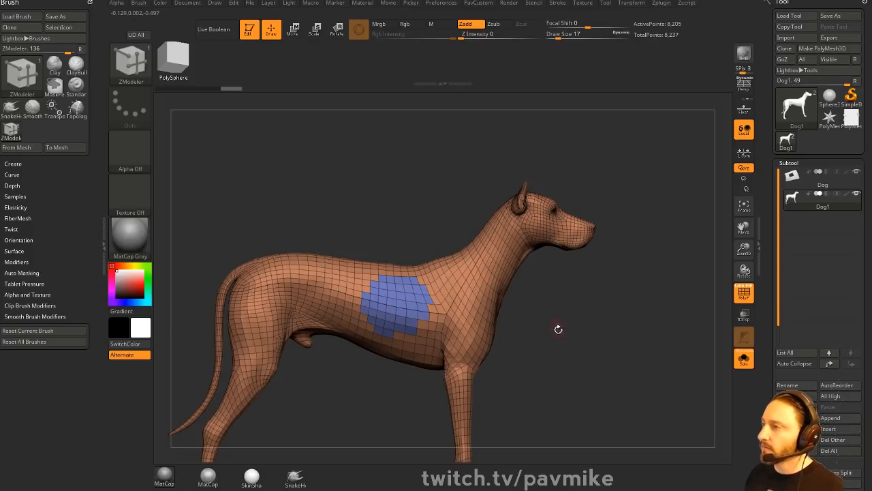
left_click_drag(559, 327, 578, 308)
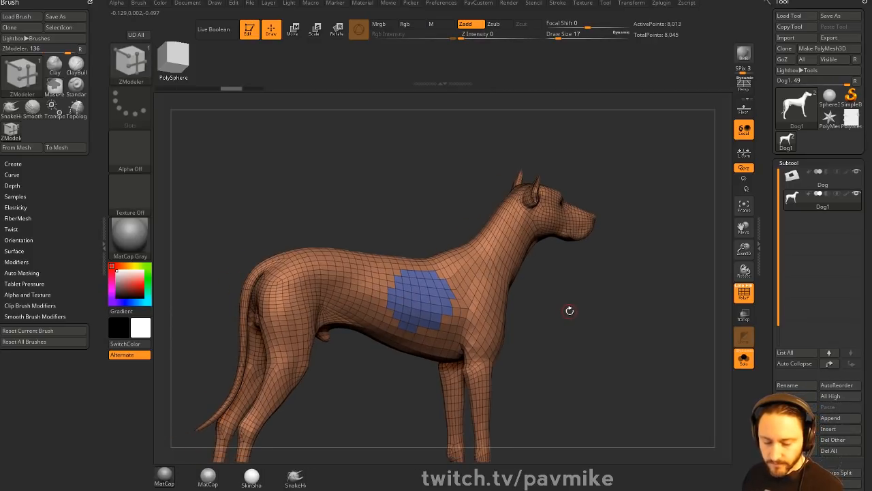
- Clear the canvas, draw a Cylinder3D primitive in Edit mode and convert it to a PolyMesh3D
left_click(249, 29)
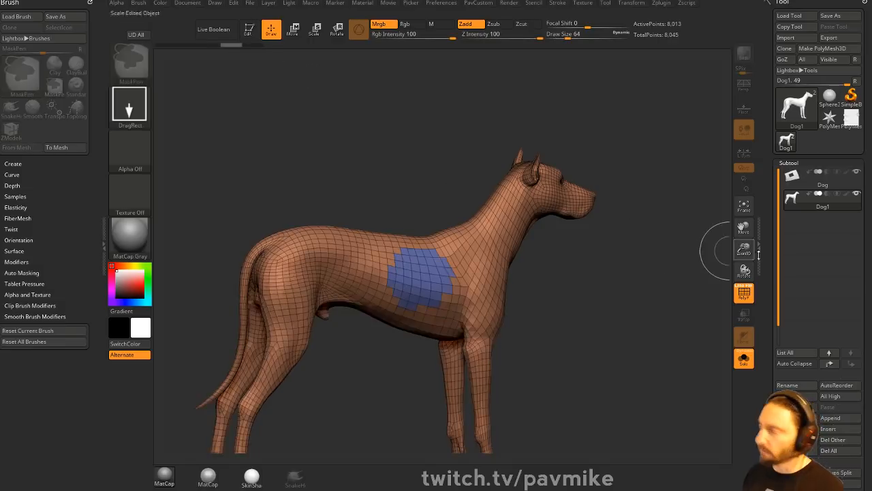
key("ctrl+n")
left_click(829, 118)
left_click(796, 106)
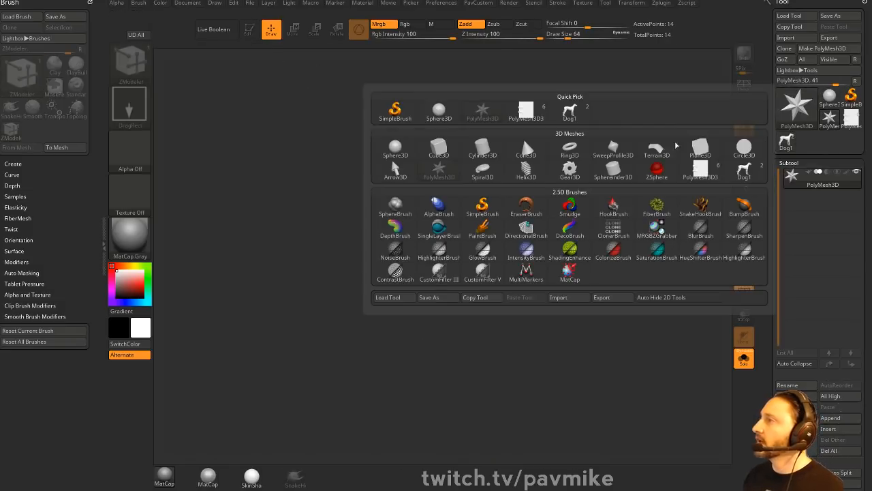
left_click(483, 147)
left_click_drag(361, 306, 415, 259)
left_click(249, 29)
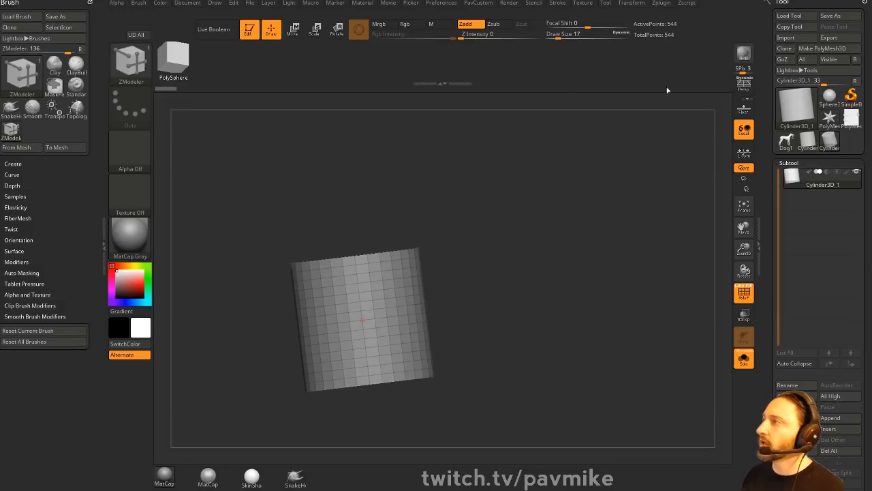
left_click(819, 50)
- Group the cylinder by normals and delete its caps so that only the open side wall is left
key("ctrl+shift+x")
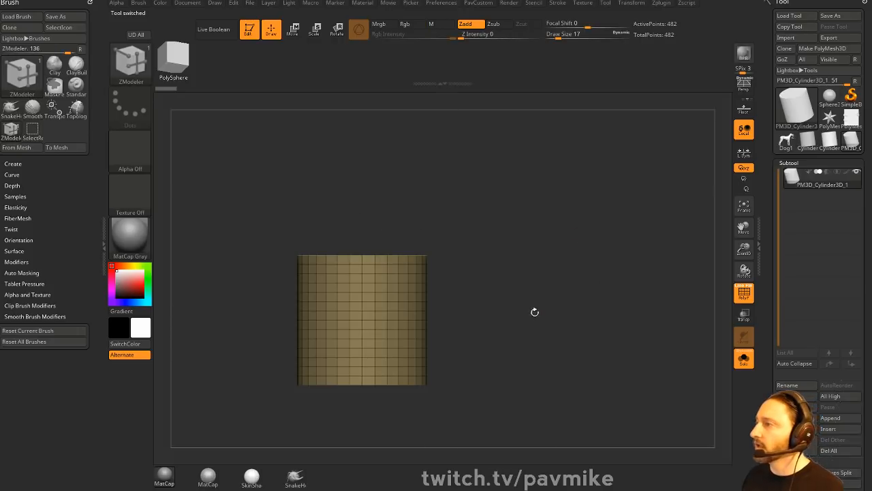
key("ctrl+shift+x")
left_click(522, 295)
left_click_drag(498, 266, 477, 308)
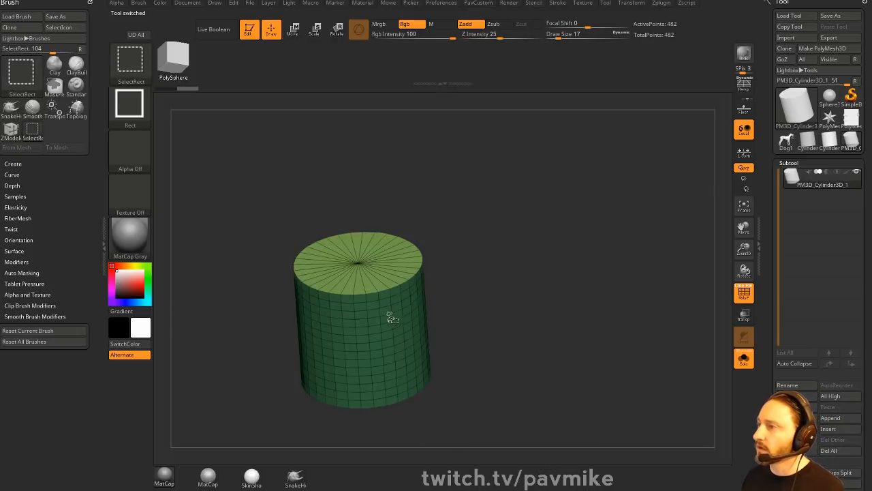
left_click(388, 313, "ctrl+shift")
key("ctrl+shift+x")
left_click(555, 197)
- View the open cylinder straight along its axis and create a new InsertMesh brush from it
left_click_drag(435, 265, 520, 280, "shift")
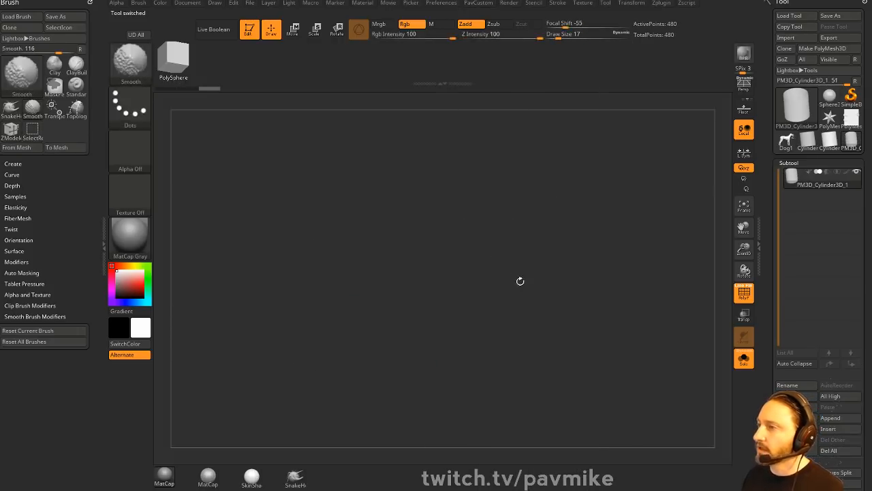
key("b")
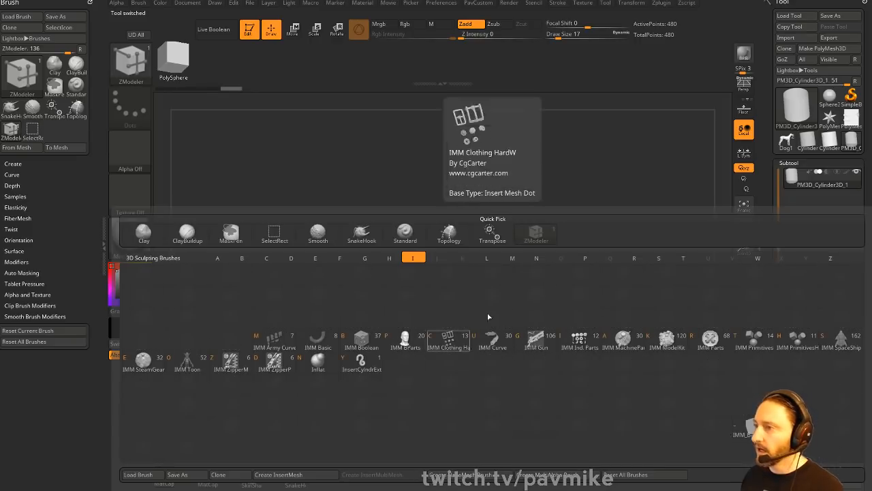
key("Escape")
key("b")
left_click(171, 475)
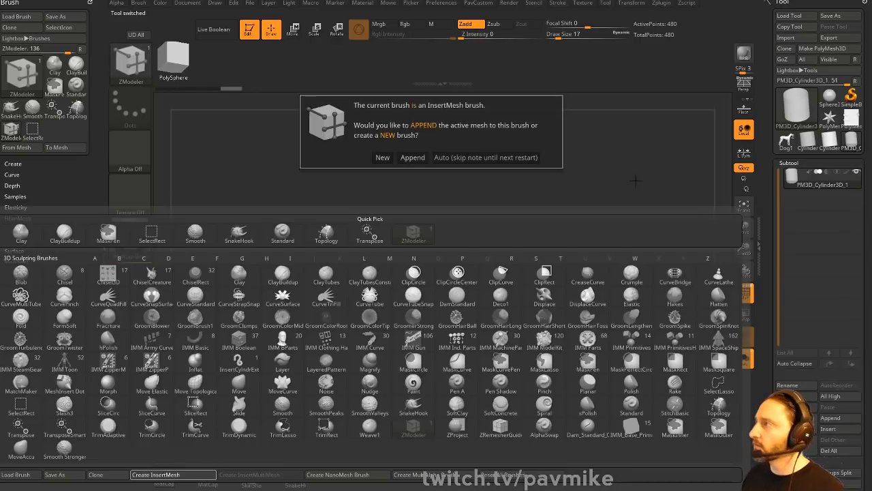
left_click(383, 157)
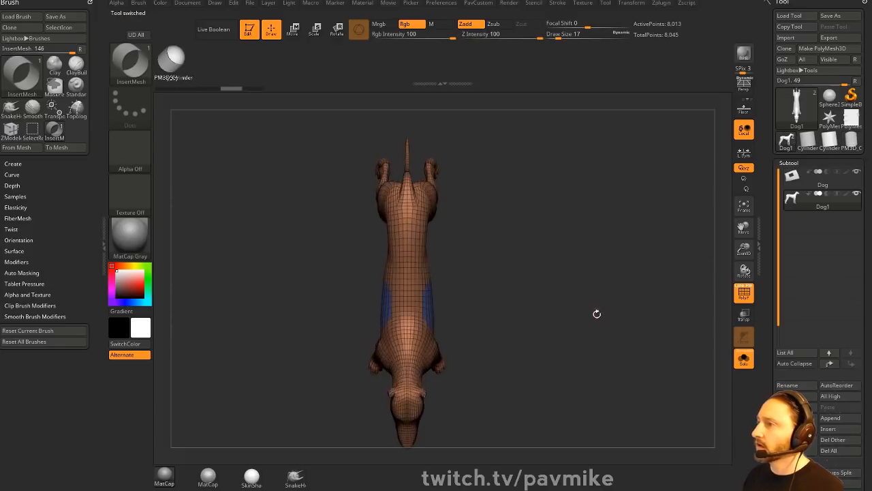
- Try inserting the cylinder on the dog's side near the flank polygroup, and undo it
left_click_drag(580, 206, 526, 246, "alt")
left_click_drag(393, 308, 423, 319)
left_click_drag(559, 258, 592, 241)
key("ctrl+z")
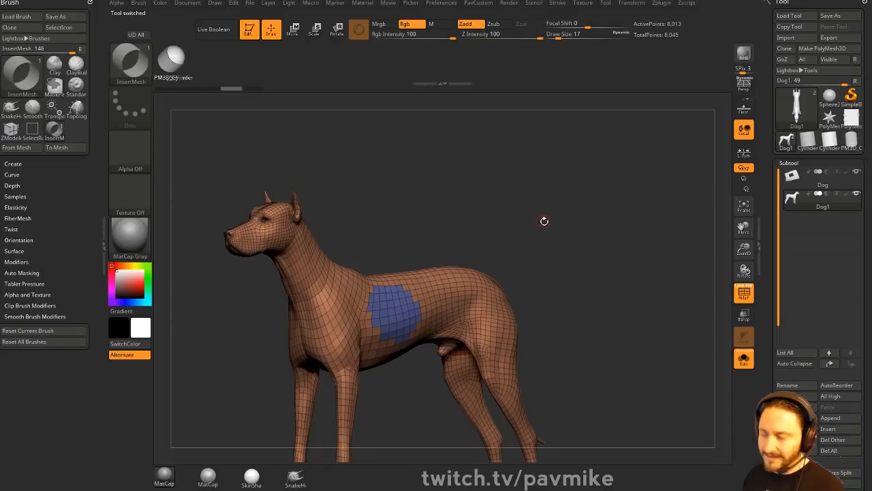
- Insert the open cylinder at the centre of the flank polygroup and fuse it with the dog's body
left_click_drag(544, 221, 444, 232)
left_click_drag(394, 313, 395, 339)
mouse_move(465, 226)
left_mouse_down()
mouse_move(552, 214)
mouse_move(580, 285)
mouse_move(496, 269)
mouse_move(489, 256)
mouse_move(629, 252)
mouse_move(644, 340)
mouse_move(649, 334)
mouse_move(606, 347)
mouse_move(531, 330)
left_mouse_up()
left_click_drag(544, 200, 573, 216)
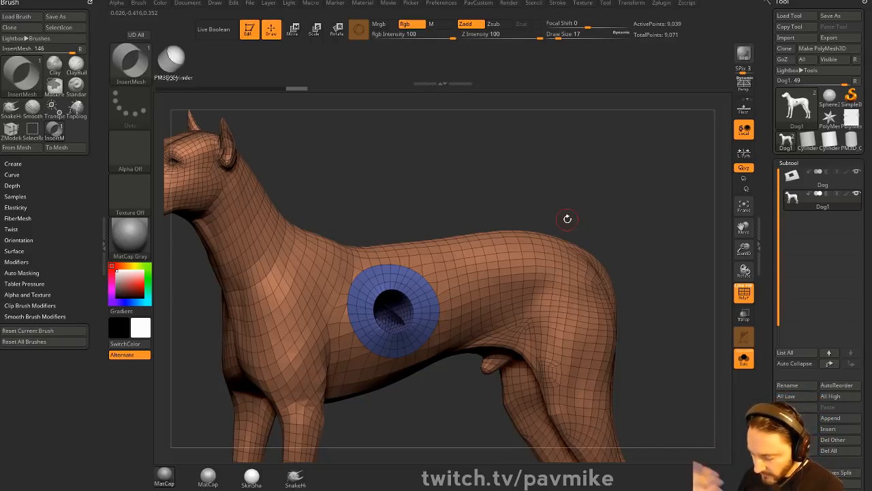
- Undo the cylinder insertion and its fusing to restore the plain flank polygroup
mouse_move(541, 156)
left_mouse_down()
mouse_move(532, 148)
mouse_move(577, 158)
mouse_move(654, 155)
mouse_move(541, 159)
left_mouse_up()
key("ctrl+z")
key("ctrl+z")
key("ctrl+z")
key("ctrl+z")
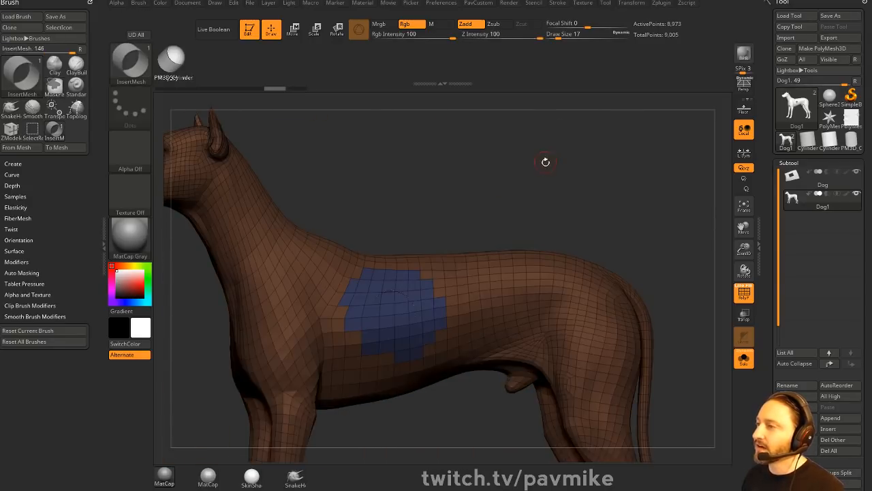
- Switch to the Topology brush and set the draw size to 20
key("s")
left_click(433, 236)
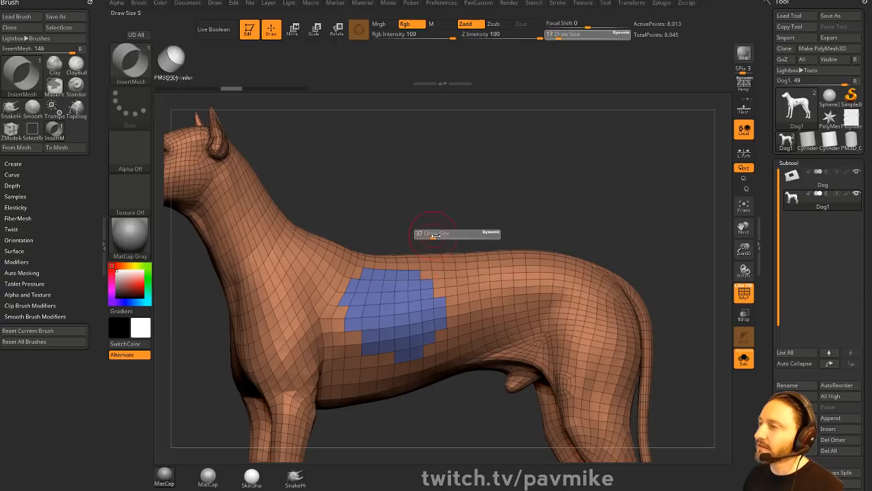
left_click_drag(437, 206, 447, 197)
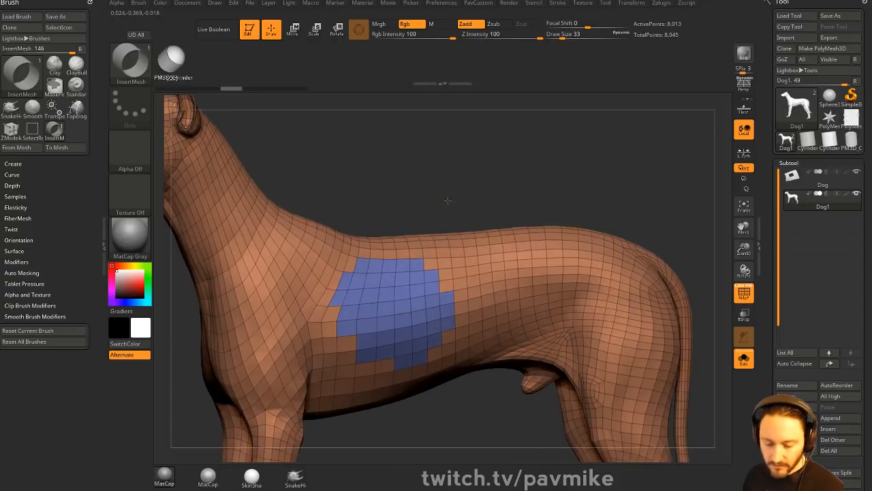
key("b")
key("t")
key("o")
key("s")
left_click_drag(377, 263, 374, 263)
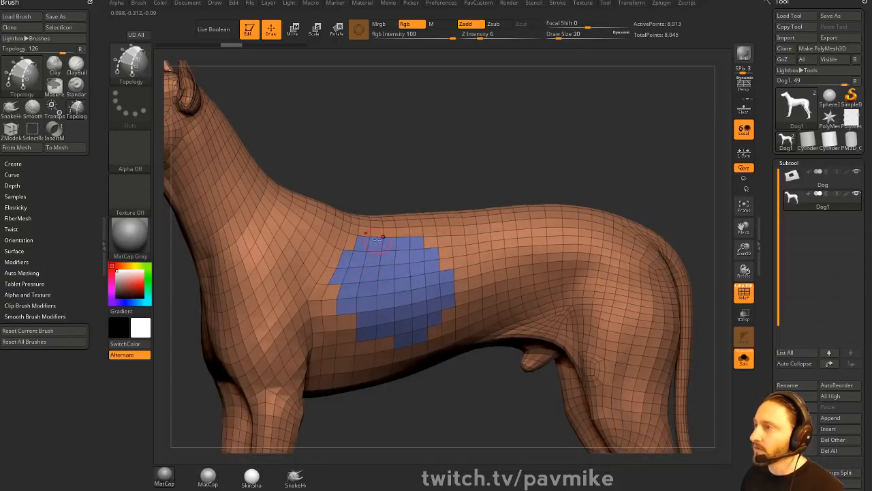
- Draw a diagonal grid of crossing topology curves over the dog's flank polygroup
left_click_drag(407, 240, 362, 314)
left_click_drag(430, 252, 372, 333)
left_click_drag(450, 271, 400, 336)
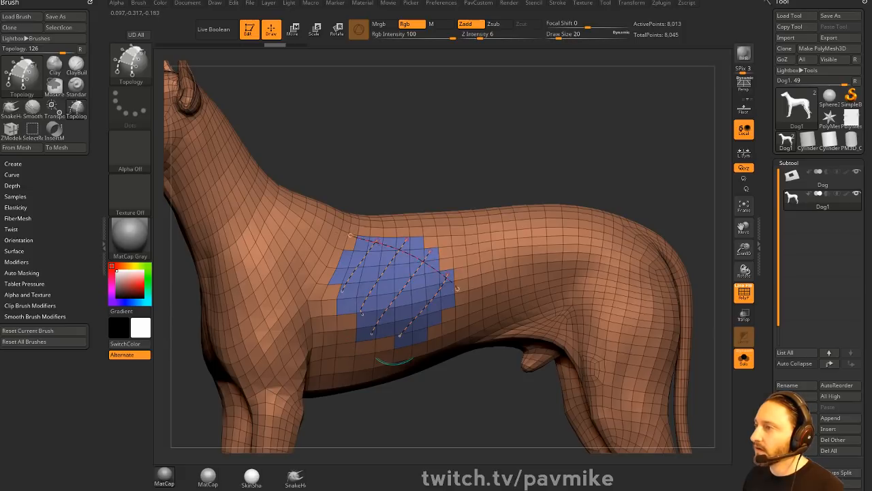
left_click_drag(351, 236, 457, 288)
left_click_drag(337, 257, 449, 313)
left_click_drag(323, 274, 425, 337)
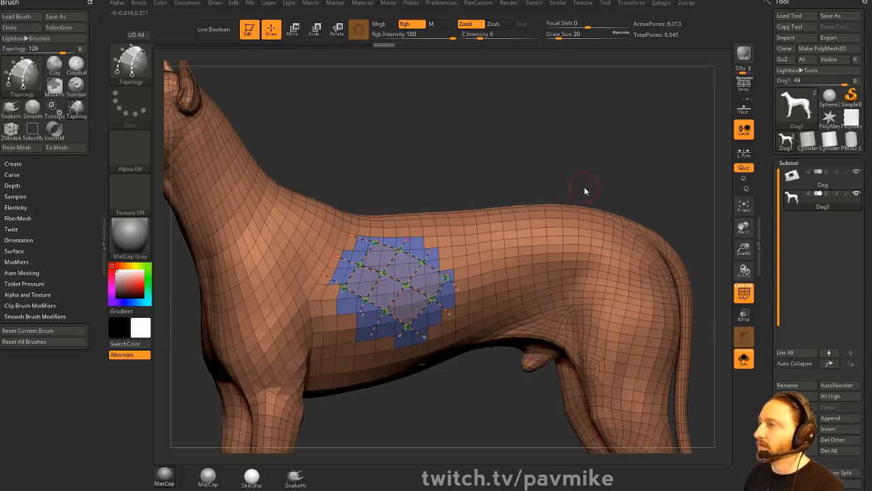
- Try remeshing the whole dog with ZRemesher while the topology curves are present, and undo the remesh and curves
key("space")
left_click_drag(537, 370, 538, 334)
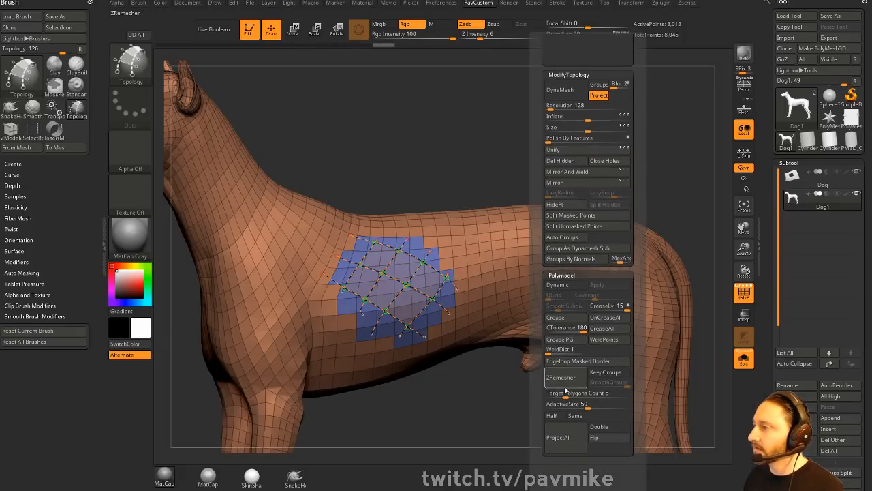
left_click(572, 380)
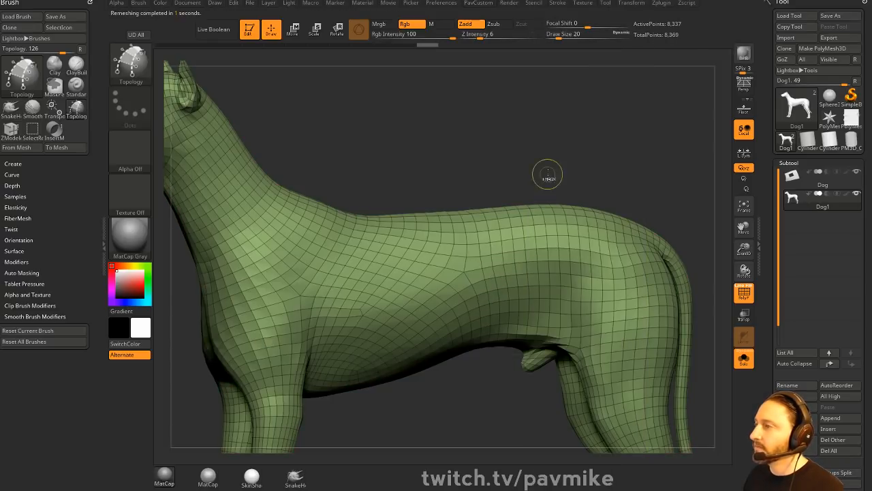
key("ctrl+z")
key("ctrl+z")
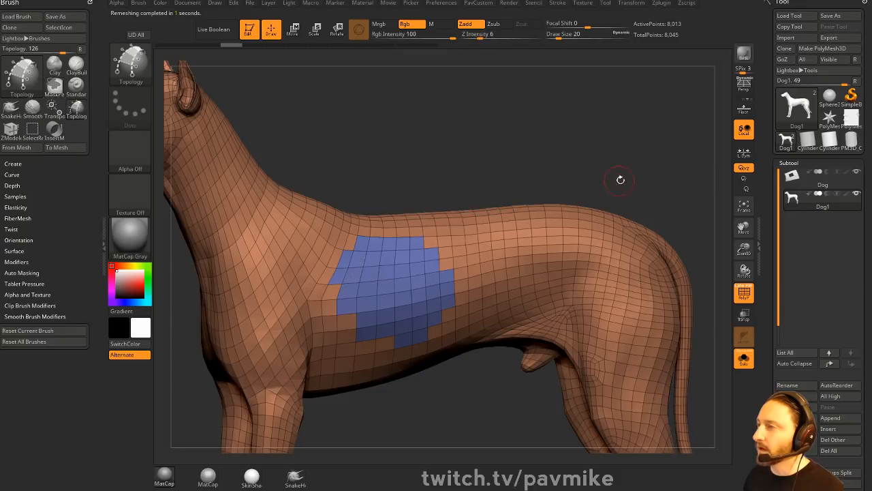
left_click_drag(621, 180, 649, 151)
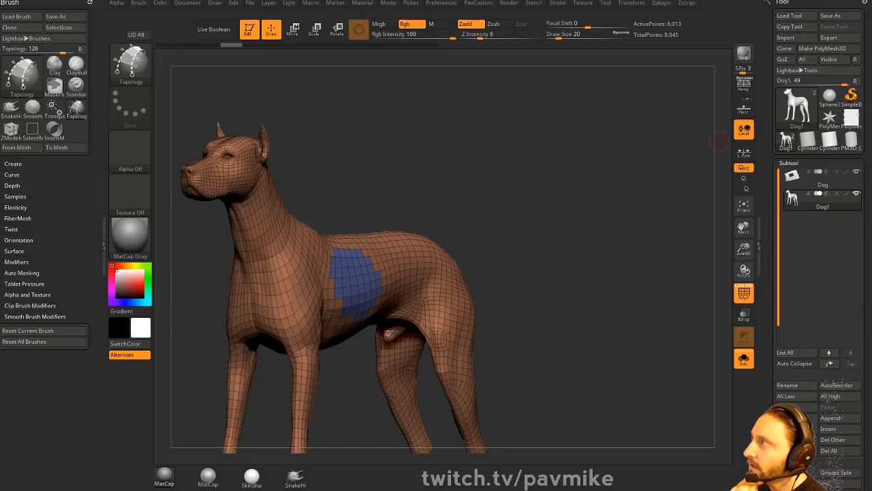
- Load the character tool from the HighRes folder of PavMikeMale in the streaming directory
left_click(789, 16)
scroll(185, 196, "up", 3)
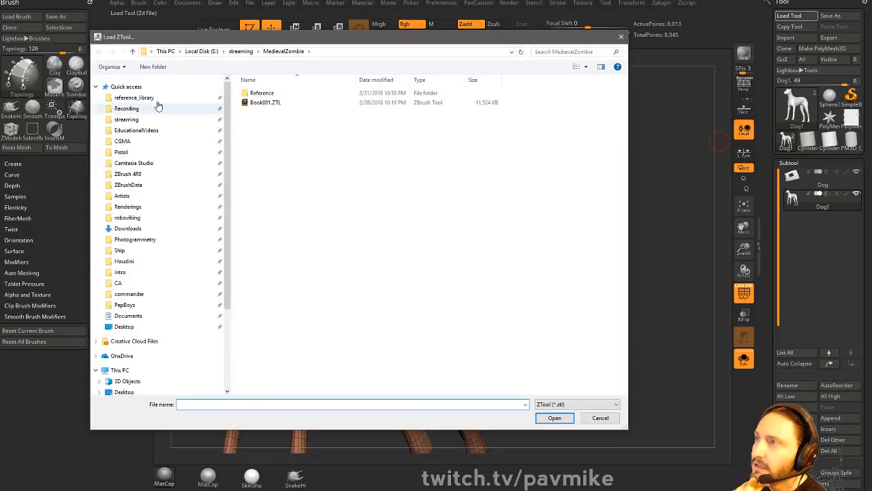
left_click(133, 120)
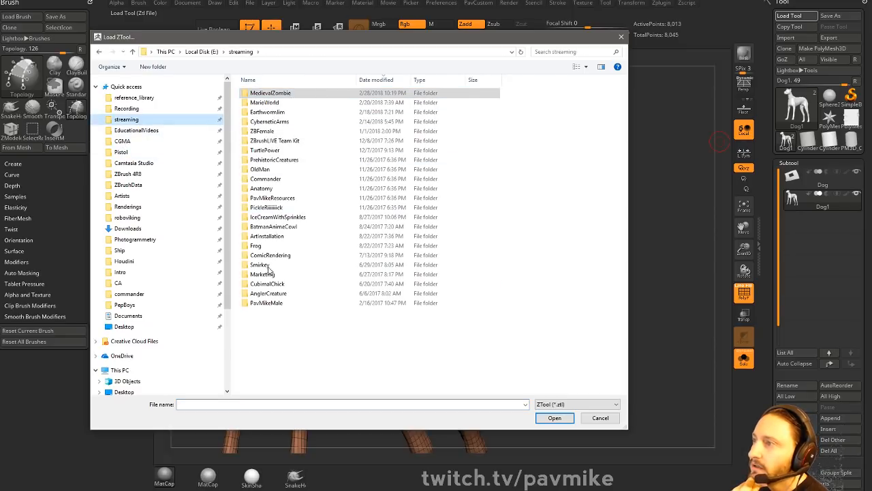
double_click(266, 302)
left_click(262, 94)
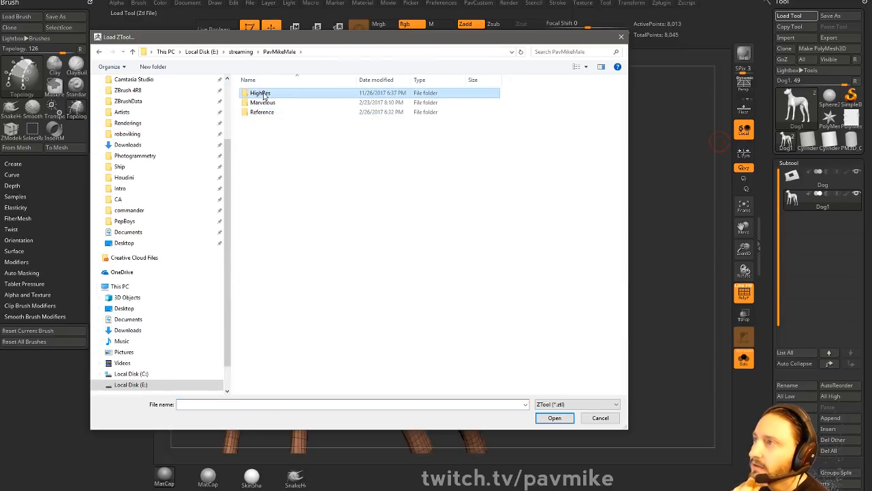
double_click(263, 94)
double_click(261, 93)
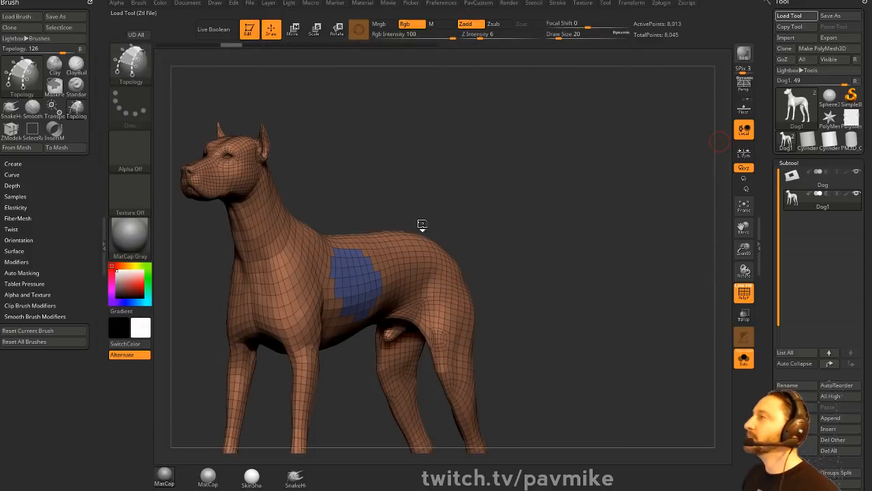
left_click_drag(451, 267, 448, 262)
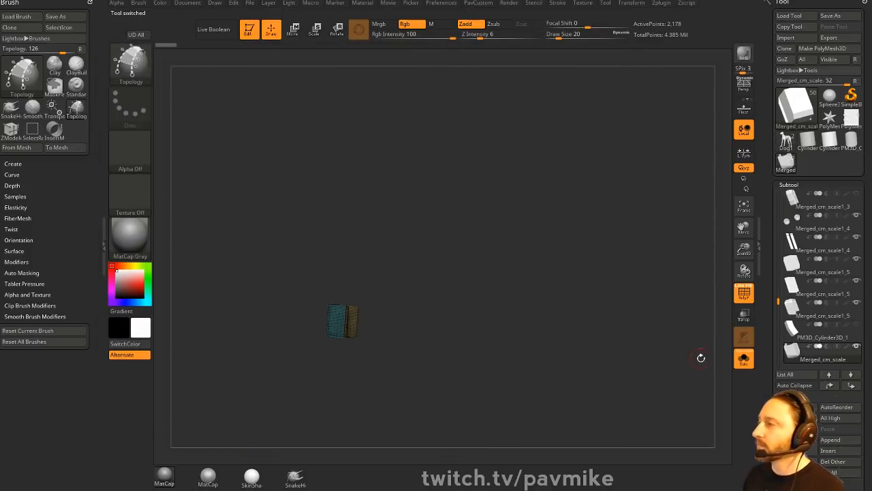
- Turn off Solo mode and the polyframe display to show the loaded character's subtools together
left_click(743, 358)
left_click(744, 294)
left_click_drag(611, 237, 617, 426)
mouse_move(606, 278)
left_mouse_down()
mouse_move(475, 281)
mouse_move(502, 293)
mouse_move(542, 270)
mouse_move(526, 265)
left_mouse_up()
- Switch to the Standard brush, set the draw size to 2 and bring the pouch into close view
key("b")
key("s")
key("t")
key("s")
key("s")
left_click_drag(486, 232, 508, 229)
mouse_move(520, 228)
left_mouse_down()
mouse_move(483, 232)
mouse_move(504, 231)
left_mouse_up()
key("s")
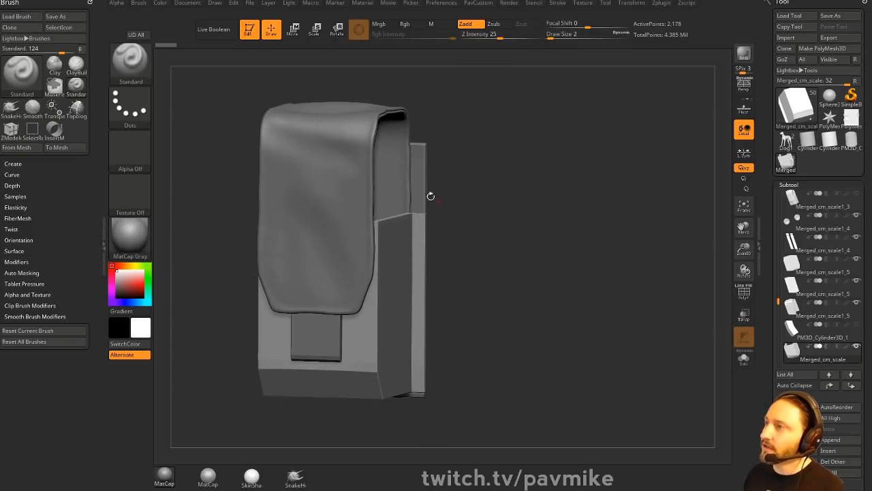
- Select the pouch's body and flap subtools in turn and examine how they fit together from several angles
left_click(333, 255, "alt")
left_click_drag(487, 270, 445, 282)
left_click(446, 283, "alt")
mouse_move(500, 263)
left_mouse_down()
mouse_move(533, 252)
mouse_move(485, 266)
mouse_move(608, 222)
left_mouse_up()
left_click(471, 272, "alt")
key("s")
left_click_drag(609, 222, 607, 223)
left_click(387, 185, "alt")
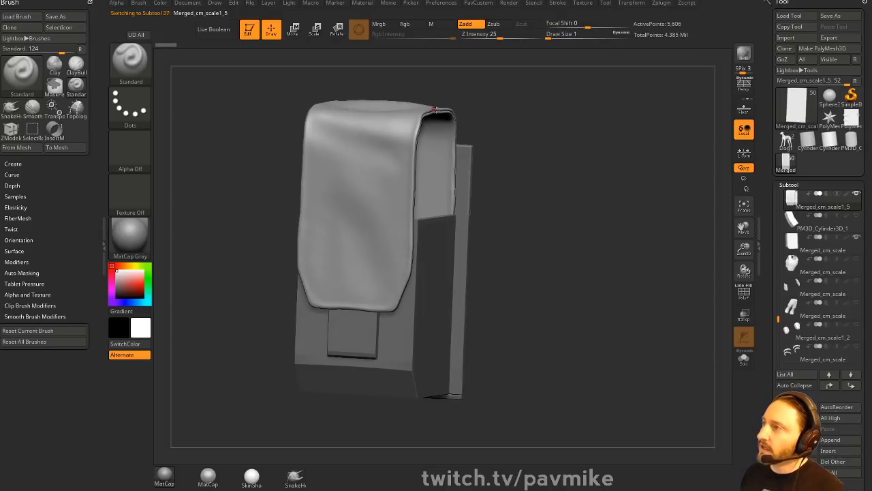
mouse_move(511, 246)
left_mouse_down()
mouse_move(463, 230)
mouse_move(537, 266)
mouse_move(535, 240)
left_mouse_up()
key("s")
left_click(526, 254)
left_click_drag(535, 240, 576, 248)
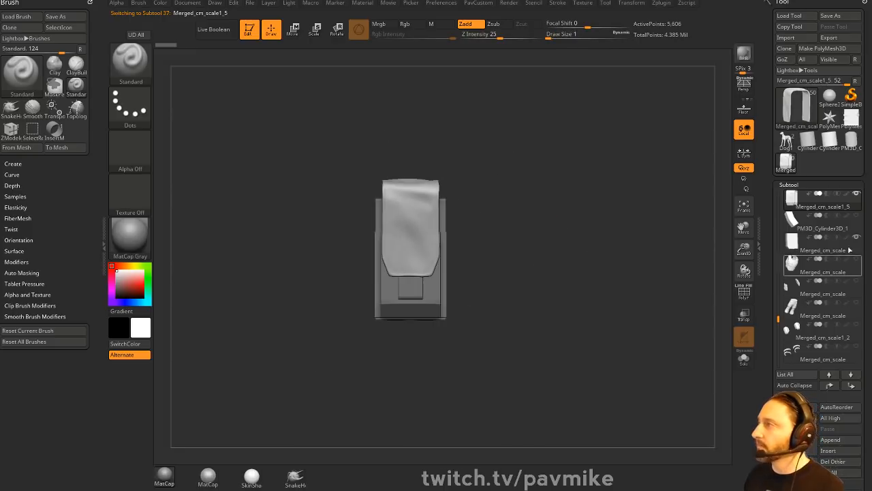
- Show all subtools again and frame the full male character
left_click(857, 195, "shift")
left_click(857, 195, "shift")
left_click_drag(697, 315, 636, 148, "alt")
key("f")
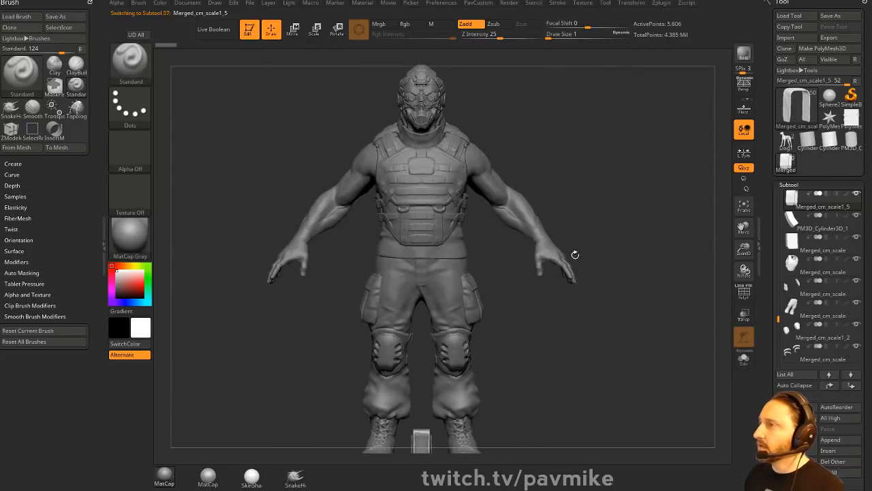
left_click_drag(631, 230, 607, 249)
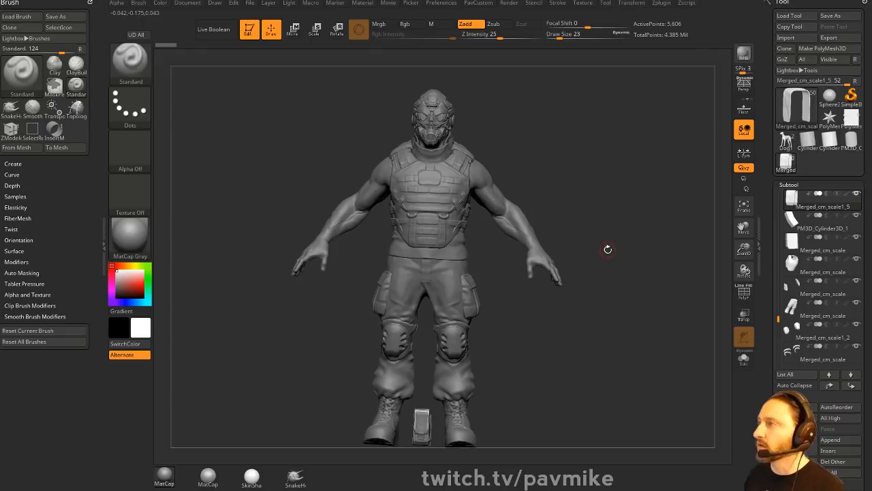
- Load ZBFemale_TechSuitDetails010.ZTL from the HighRes folder of ZBFemale in the streaming directory
left_click(789, 16)
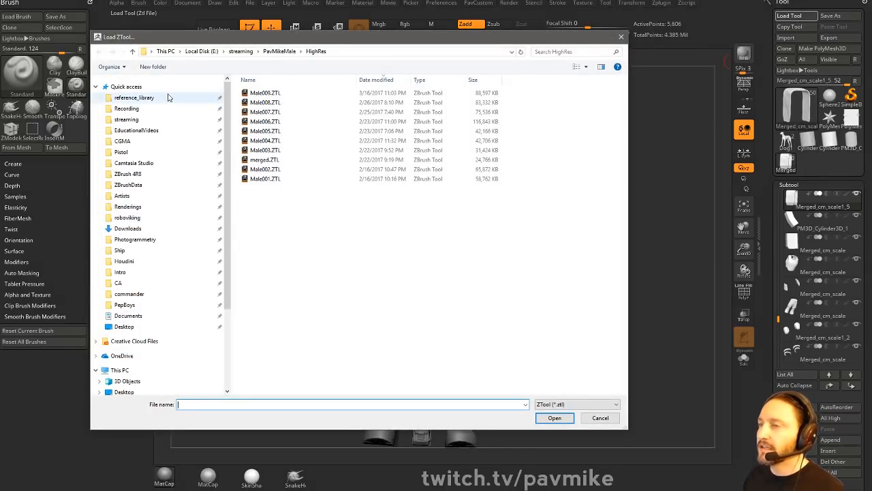
left_click(142, 119)
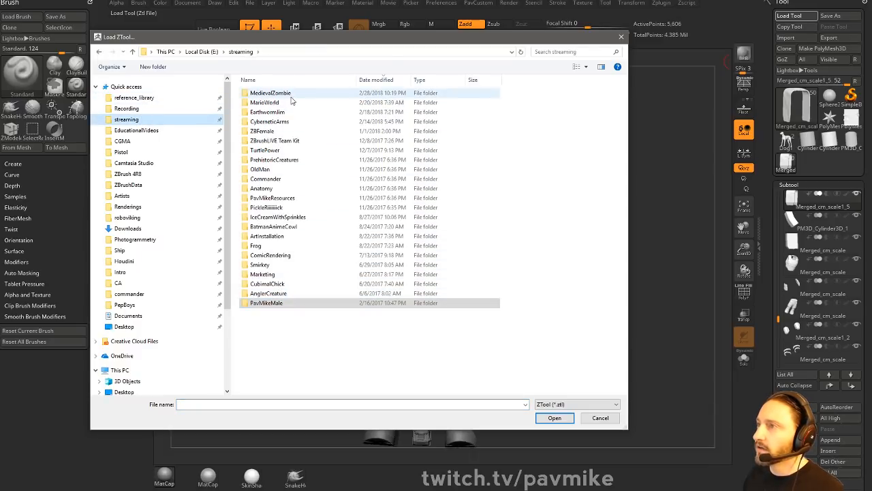
double_click(286, 130)
double_click(278, 93)
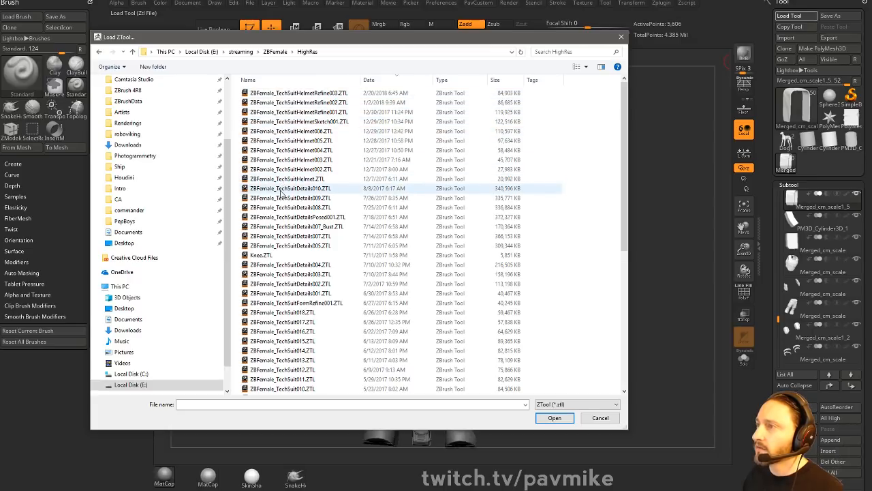
double_click(285, 189)
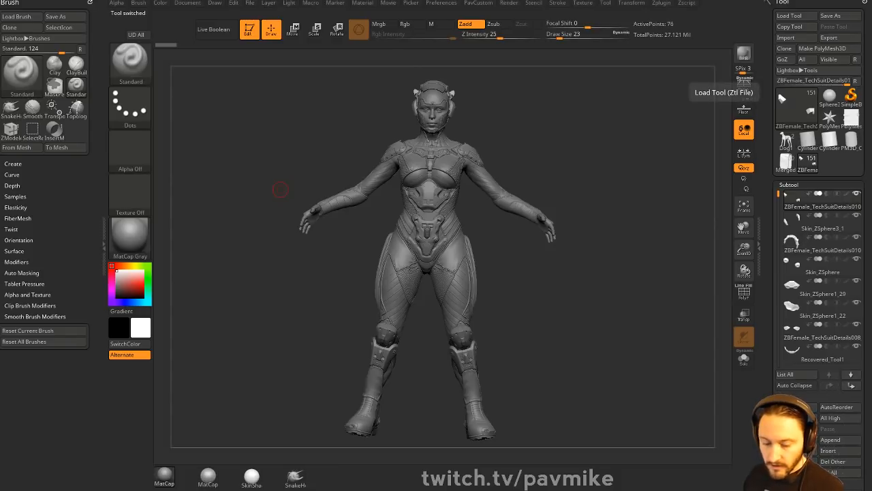
- Switch to the browser, look through the Pavlovich Workshop playlist from its oldest to newest broadcasts, and return to ZBrush
left_click_drag(477, 490, 495, 56)
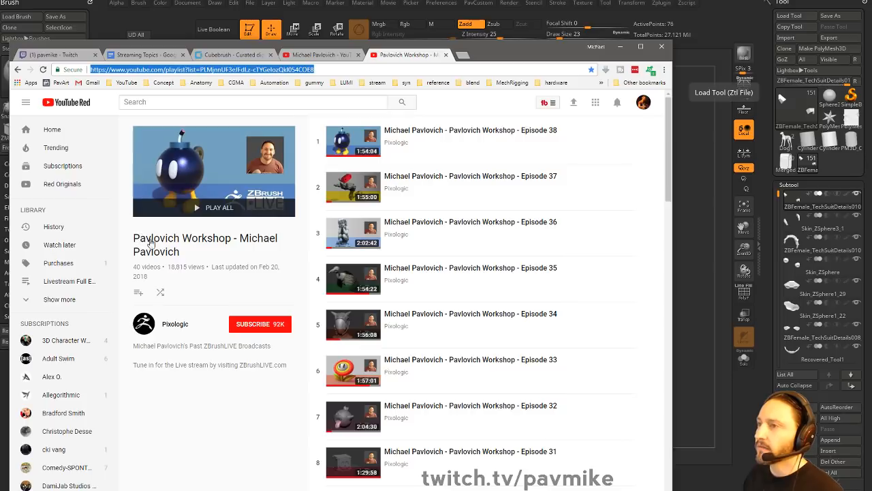
scroll(391, 225, "down", 20)
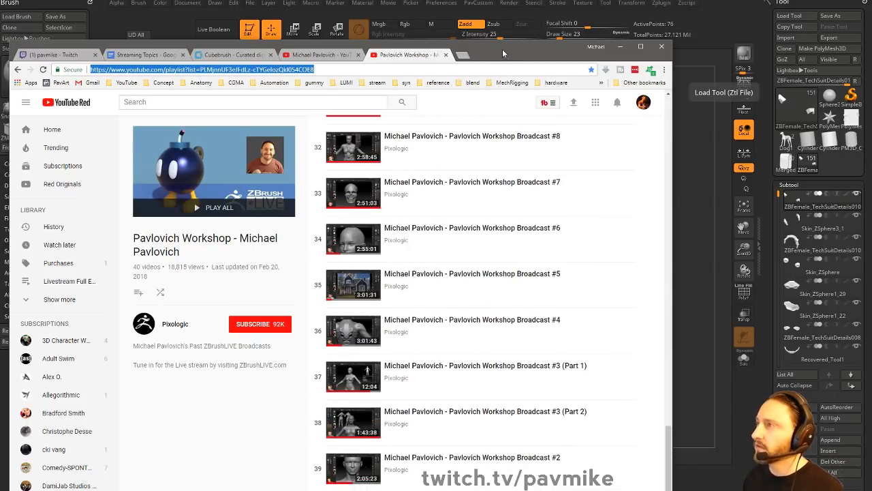
left_click_drag(503, 53, 504, 0)
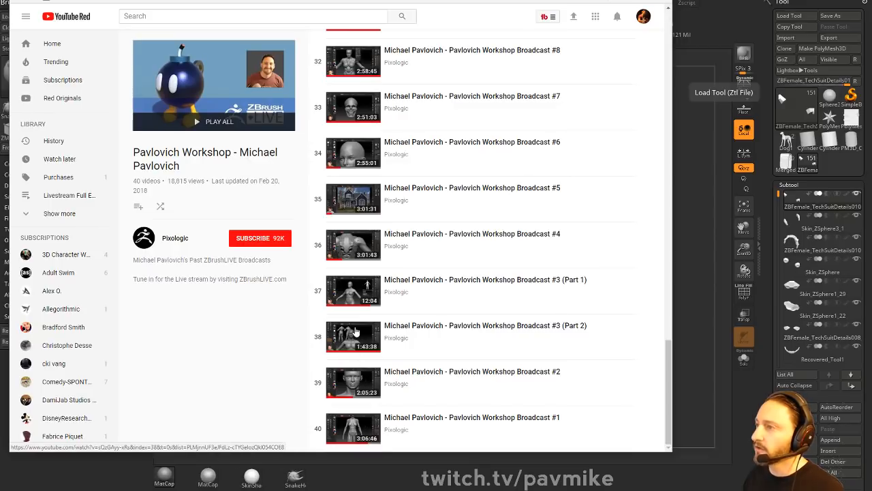
scroll(351, 293, "up", 7)
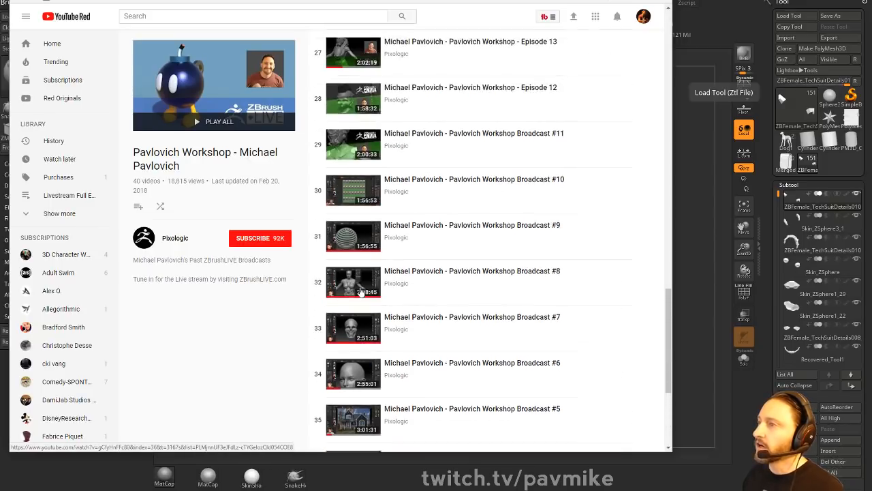
scroll(362, 292, "up", 12)
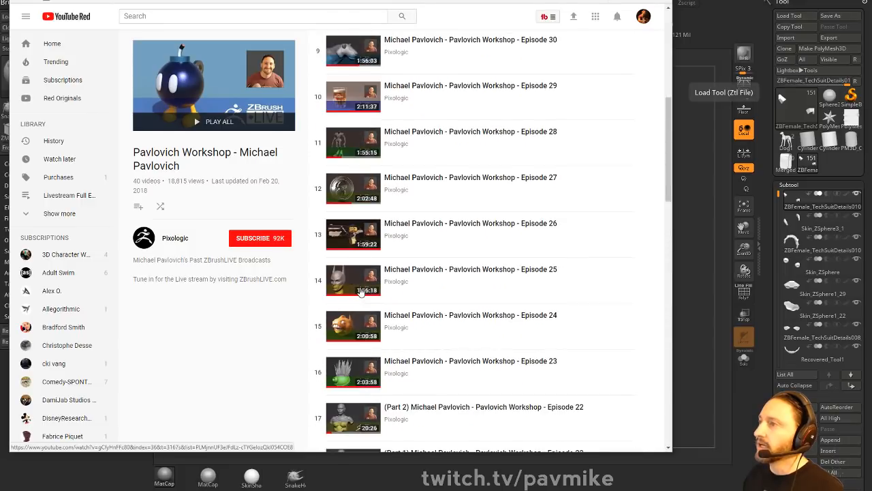
scroll(361, 291, "up", 3)
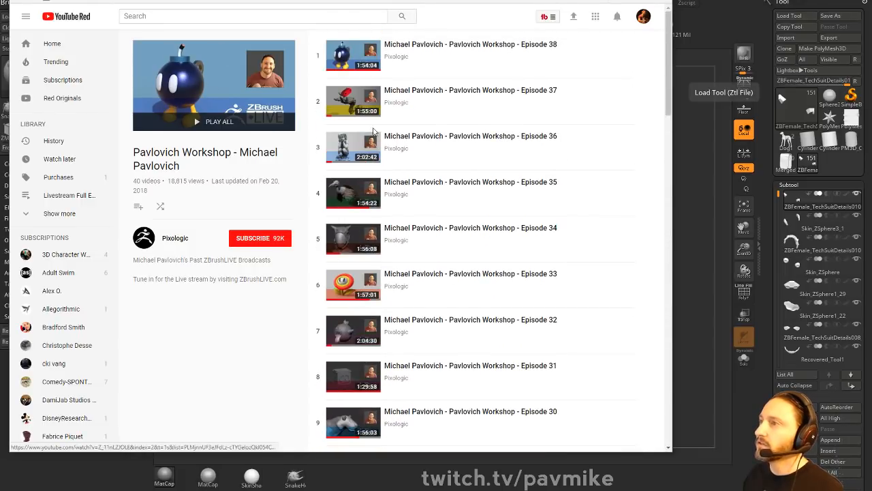
key("alt+Tab")
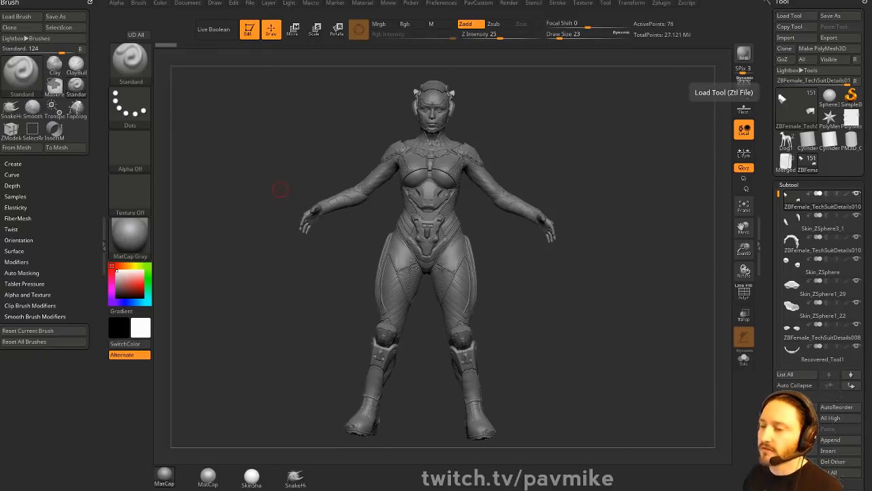
- Bring the tech-suit character into close view and switch its material to the pearl MatCap
left_click_drag(562, 129, 562, 129)
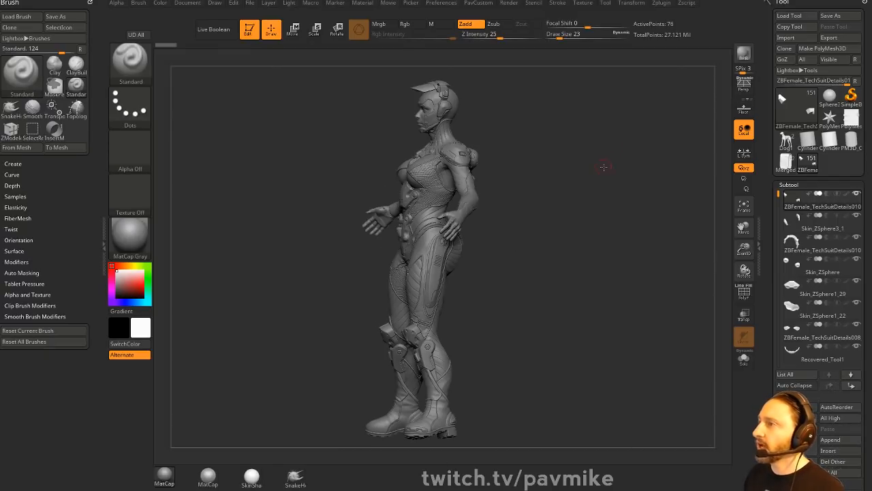
left_click_drag(603, 167, 654, 171)
left_click_drag(608, 86, 504, 204, "alt")
left_click_drag(548, 218, 547, 399, "alt")
left_click(216, 468)
- Examine the tech suit's back canisters, shoulder armor, head and front torso details
mouse_move(536, 275)
left_mouse_down()
mouse_move(605, 257)
mouse_move(603, 303)
mouse_move(587, 286)
left_mouse_up()
key("s")
left_click(573, 196)
left_click_drag(617, 197, 578, 191)
mouse_move(613, 140)
left_mouse_down("alt")
mouse_move(619, 204)
mouse_move(626, 170)
mouse_move(648, 178)
left_mouse_up("alt")
left_click_drag(540, 319, 498, 409)
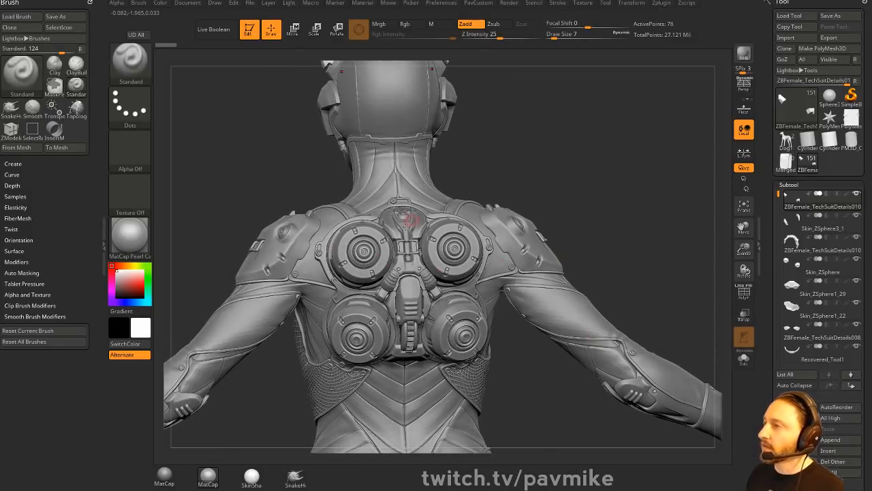
left_click_drag(567, 186, 661, 191)
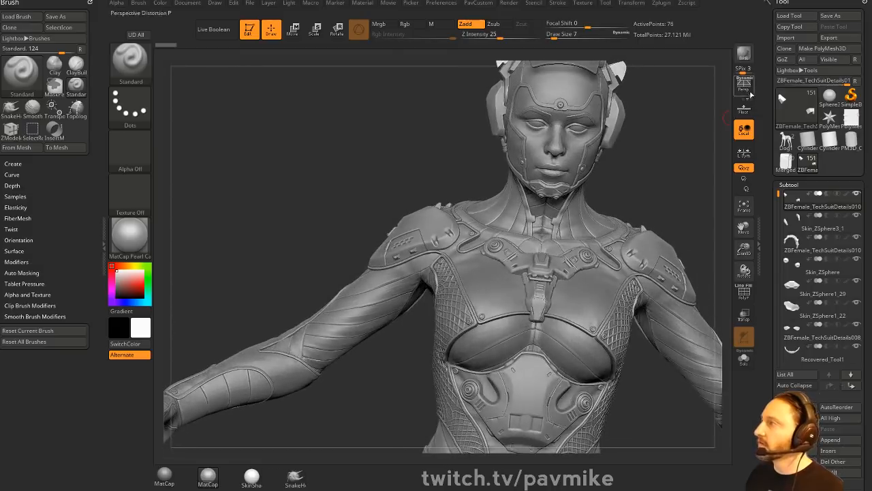
- Try to delete all subtools of the tech-suit character, accepting the irreversible operation and dismissing the error dialogs
left_click_drag(810, 396, 811, 293)
left_click(828, 373)
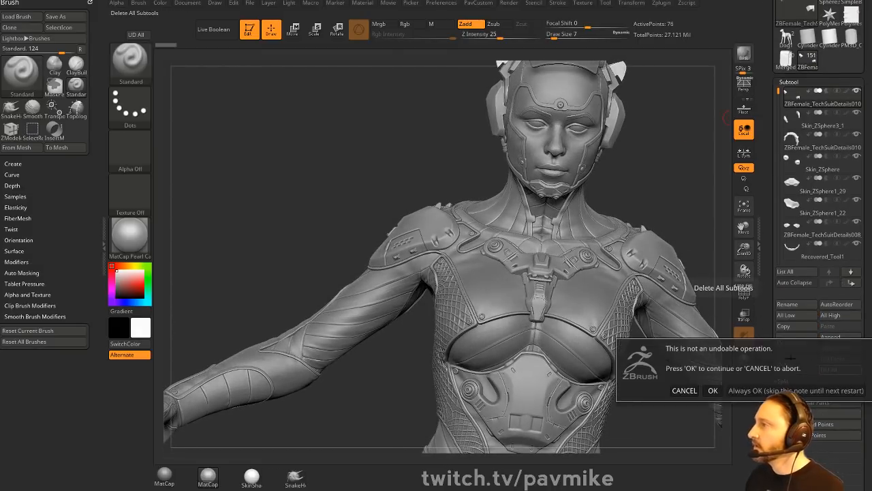
left_click(740, 389)
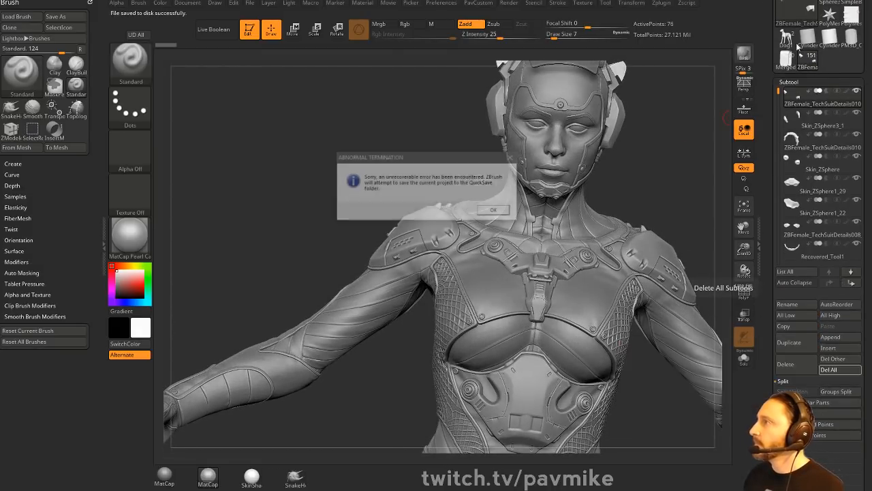
left_click(497, 212)
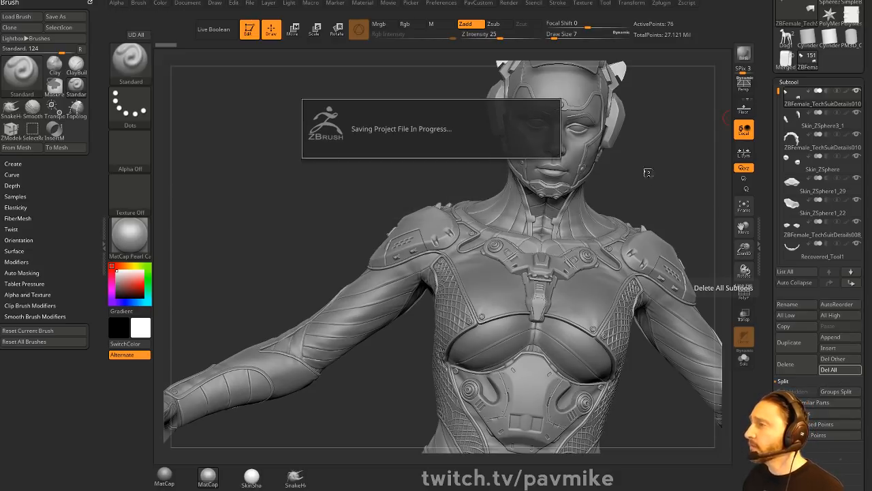
left_click(494, 209)
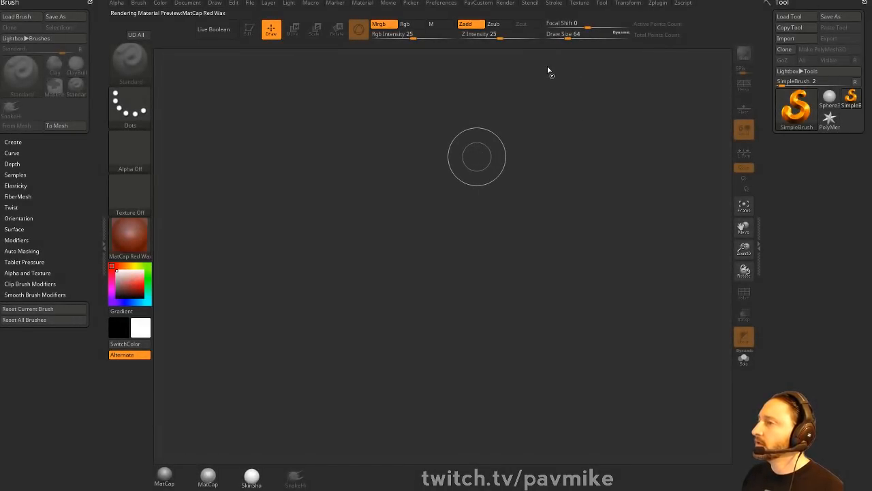
left_click(499, 211)
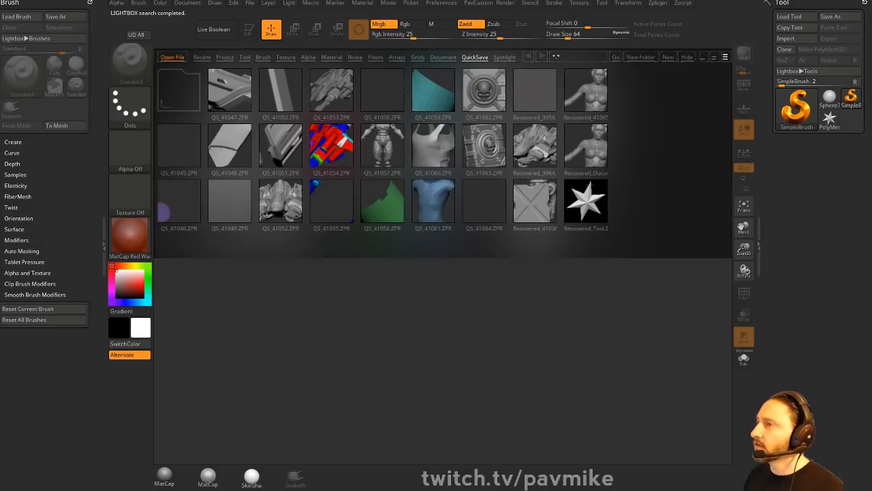
- Load ZBFemale_TechSuitHelmetRefine003.ZTL from the HighRes folder of ZBFemale in the streaming directory
left_click(794, 17)
scroll(116, 205, "up", 3)
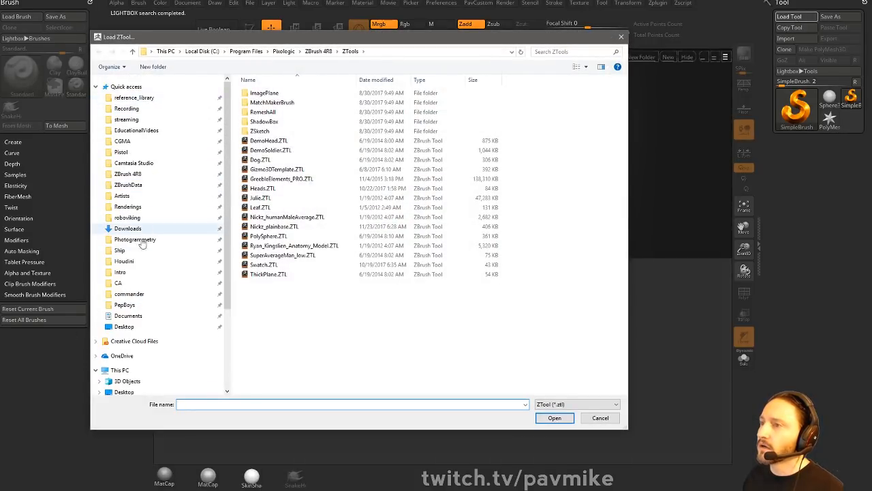
left_click(162, 120)
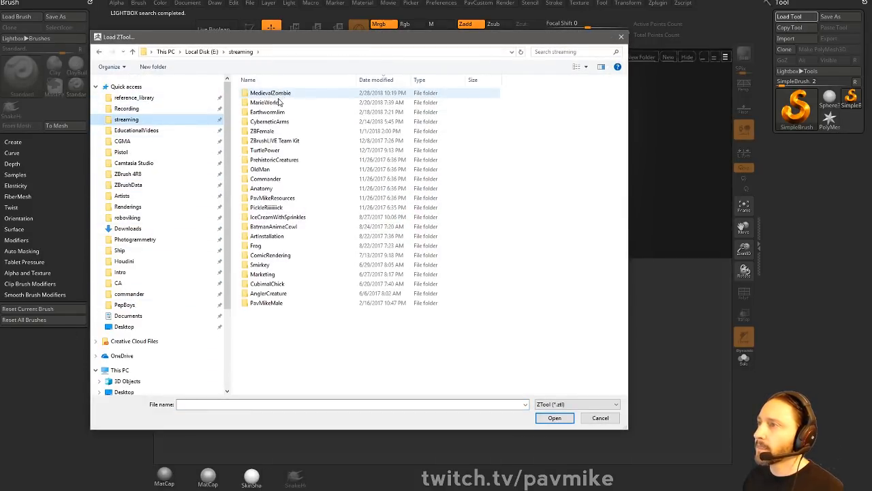
double_click(277, 133)
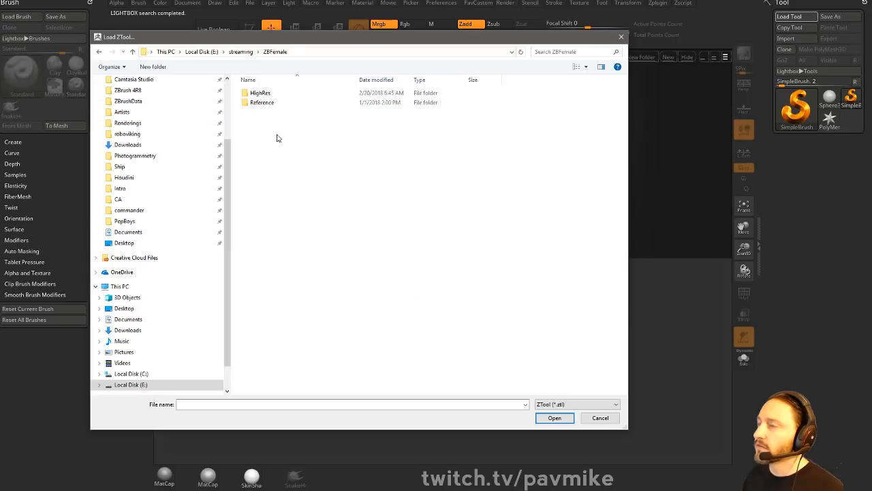
double_click(287, 95)
double_click(288, 94)
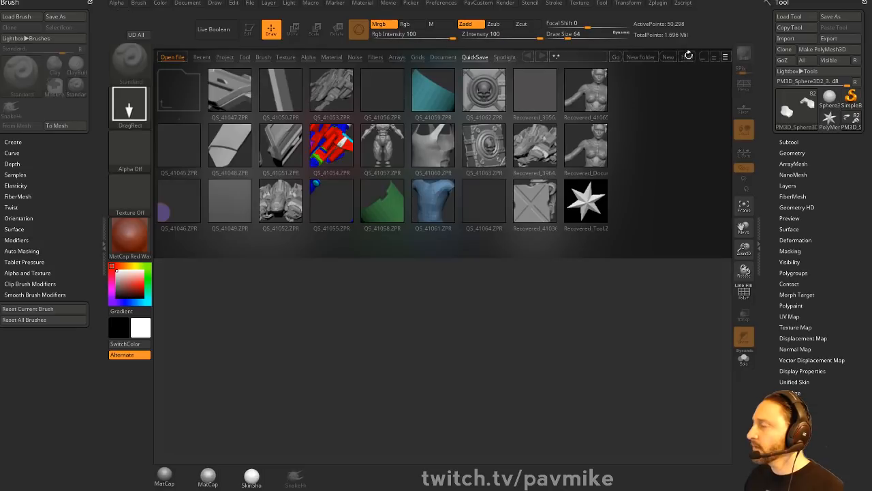
- Hide LightBox, draw the helmeted bust on the canvas, and frame it in Edit mode with the MatCap Gray material
left_click(688, 57)
left_click_drag(399, 158, 447, 324)
left_click(249, 30)
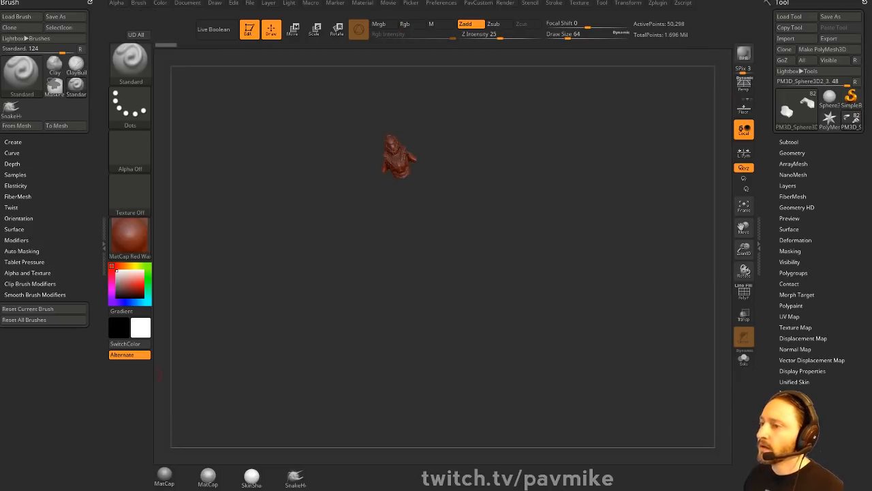
key("f")
left_click_drag(606, 161, 599, 180)
key("f")
left_click(477, 278, "alt")
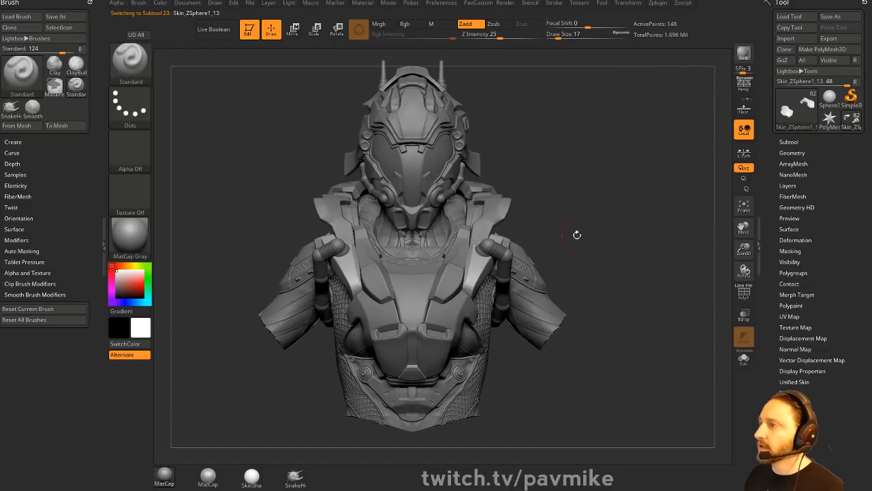
- Examine the bust's helmet, shoulder armor and chest plates from the front and side
left_click_drag(576, 235, 679, 196)
mouse_move(605, 194)
left_mouse_down()
mouse_move(543, 218)
mouse_move(627, 212)
mouse_move(572, 212)
left_mouse_up()
key("s")
left_click(581, 212)
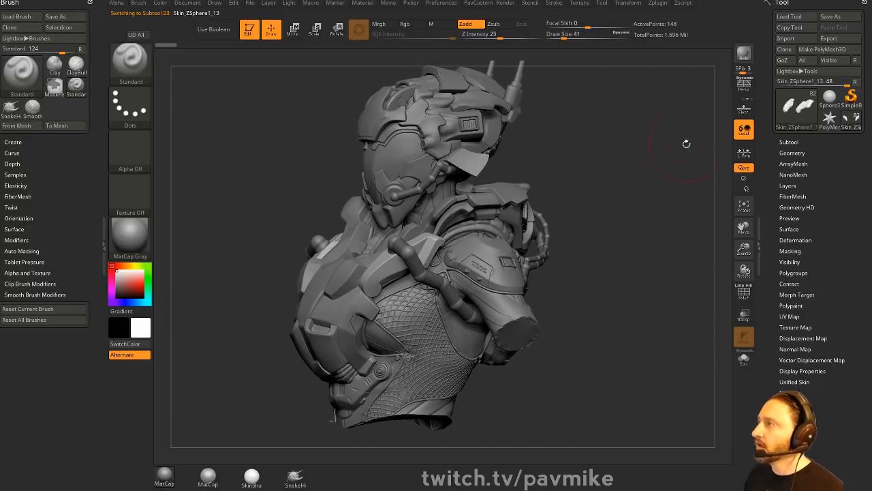
- Load the ZBFemaleArmor tool from the ZBFemale HighRes folder, select its forearm armor and bring the whole figure into view
left_click(795, 18)
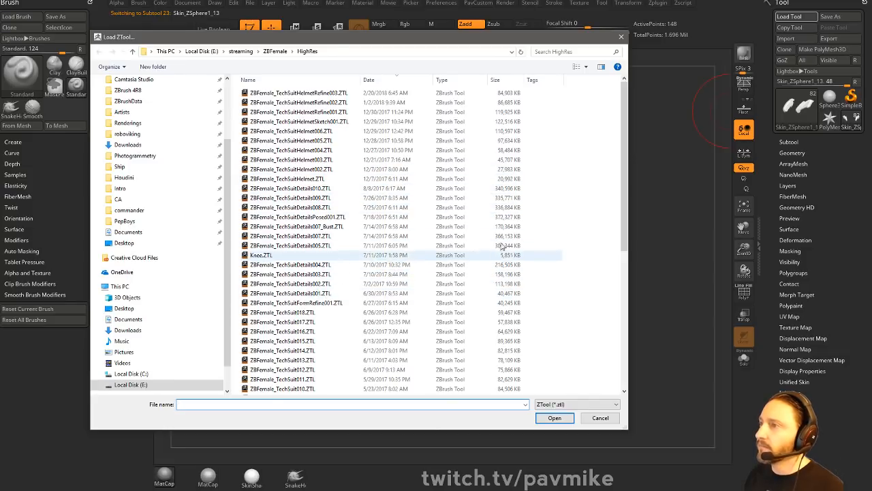
left_click_drag(619, 178, 568, 259)
double_click(305, 342)
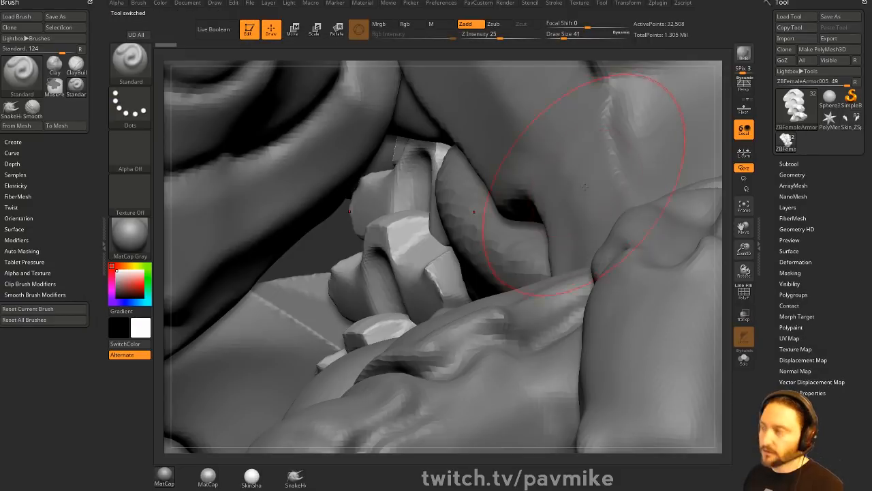
left_click(608, 196, "alt")
key("f")
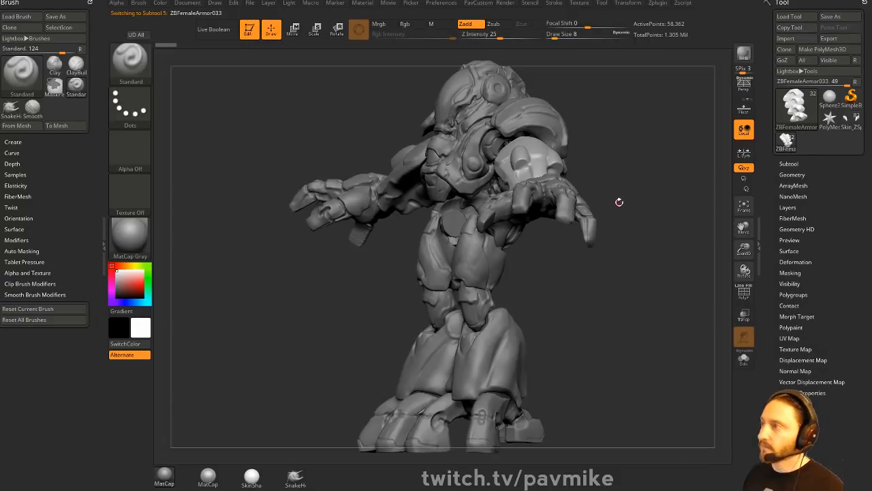
right_click_drag(650, 207, 660, 245, "ctrl")
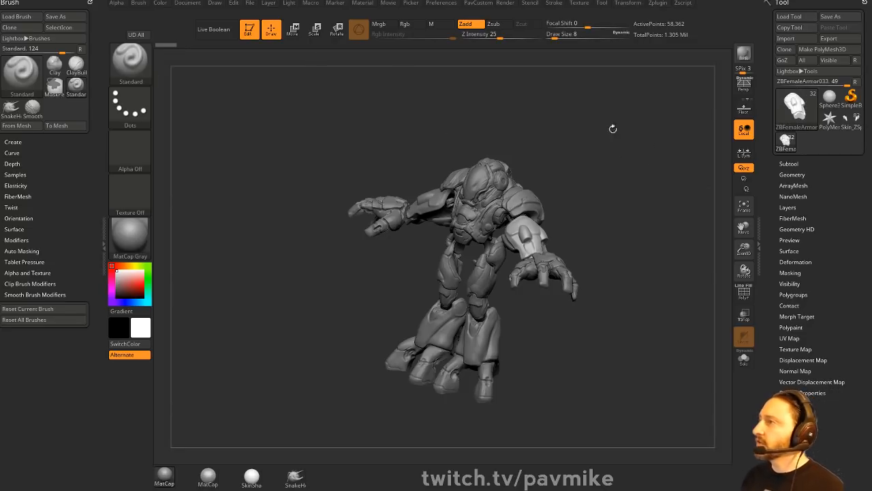
- Leave Edit mode and clear the armor figure from the canvas
left_click(250, 30)
key("ctrl+n")
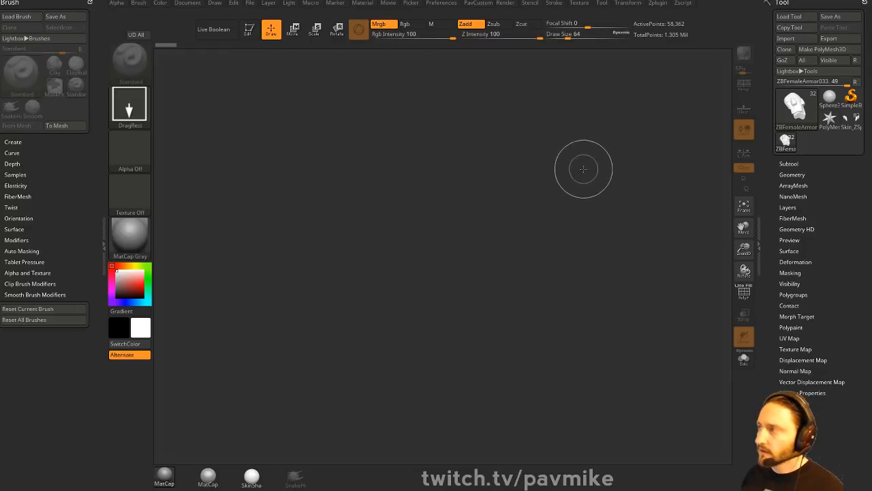
- Load the Dog tool from LightBox, enter Edit mode and frame the dog from the side
key("s")
left_click_drag(583, 169, 577, 171)
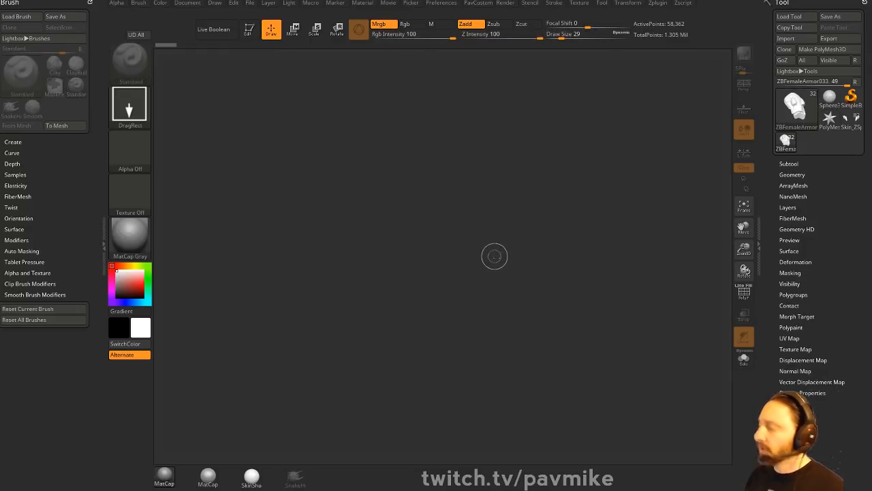
key("comma")
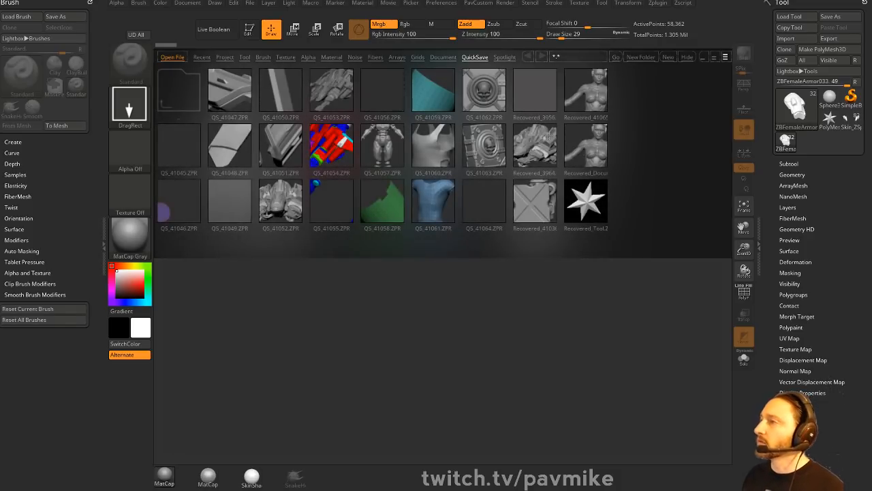
left_click(245, 56)
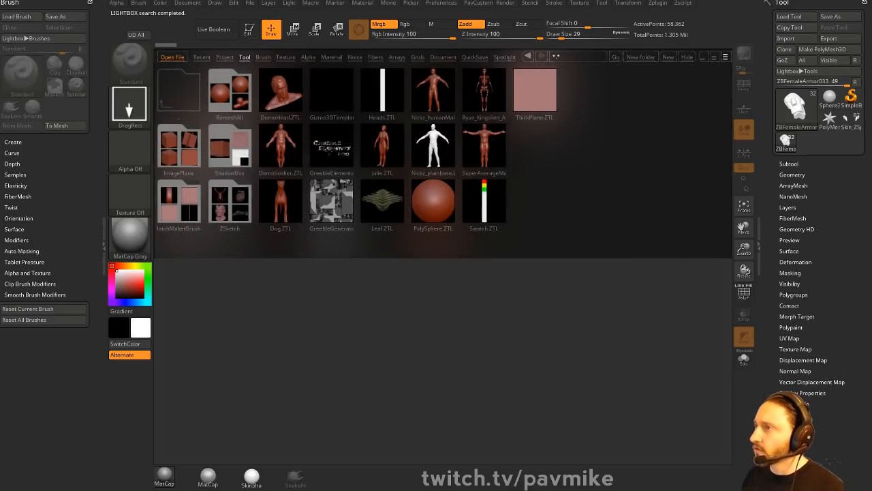
double_click(280, 201)
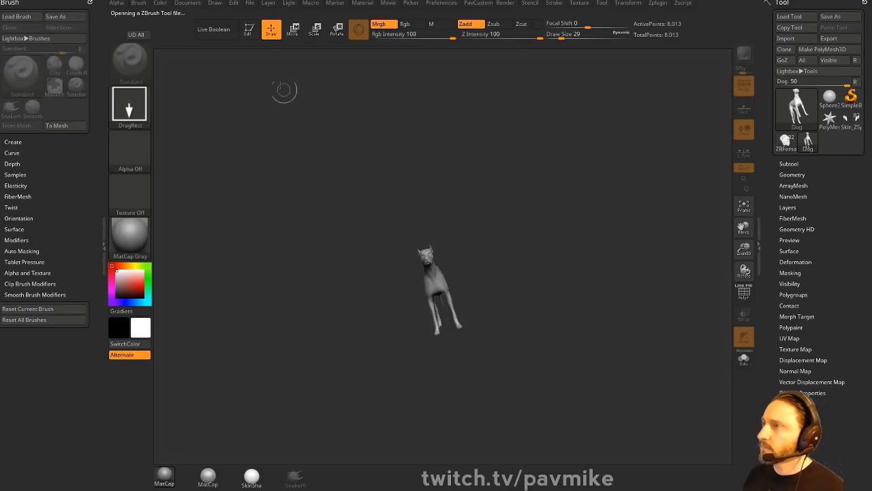
left_click(249, 29)
left_click_drag(434, 144, 527, 204, "shift")
key("f")
key("f")
- Convert the dog into a DynaMesh at resolution 128 and turn off perspective
key("space")
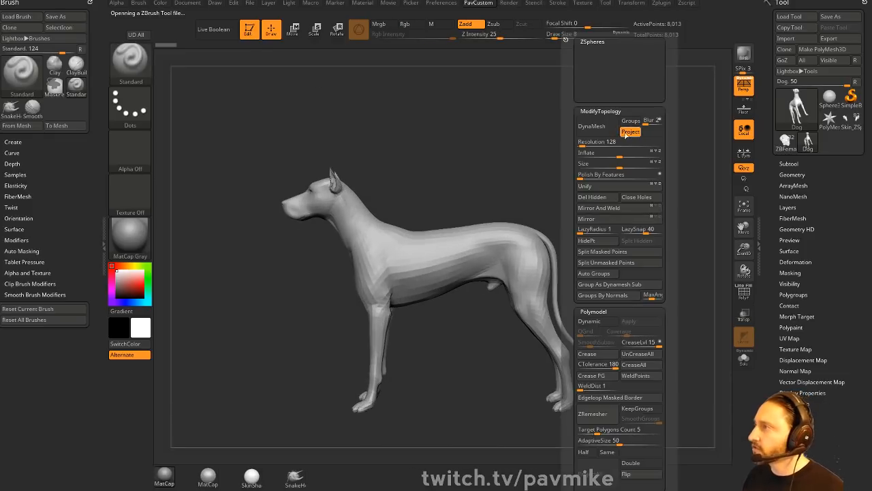
left_click(592, 126)
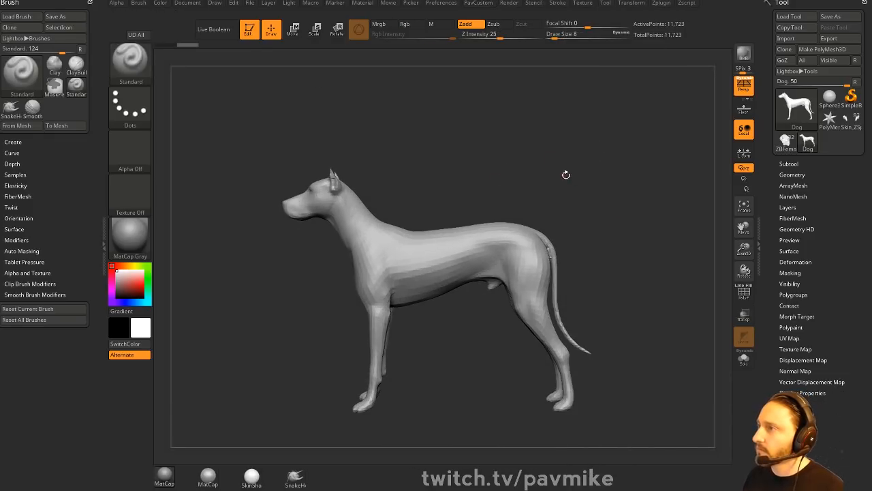
left_click_drag(566, 175, 675, 184)
left_click(743, 87)
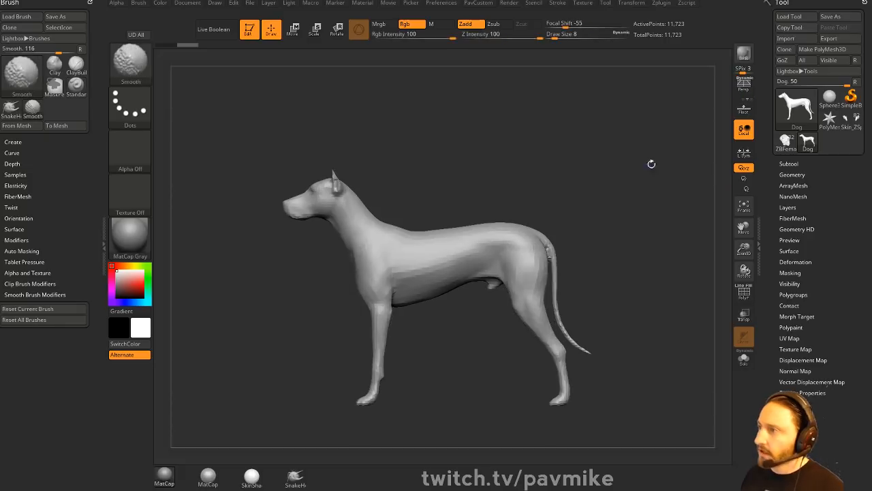
left_click_drag(594, 161, 597, 179, "alt")
- Insert a subtractive Cylinder32 from the IMM Base Primitives brush into the dog's flank and position it through the torso
key("b")
key("i")
key("p")
key("m")
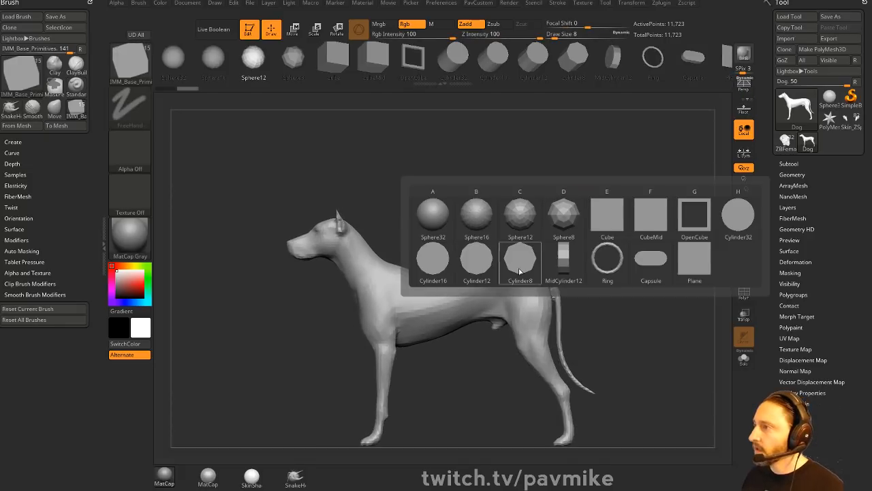
left_click(738, 215)
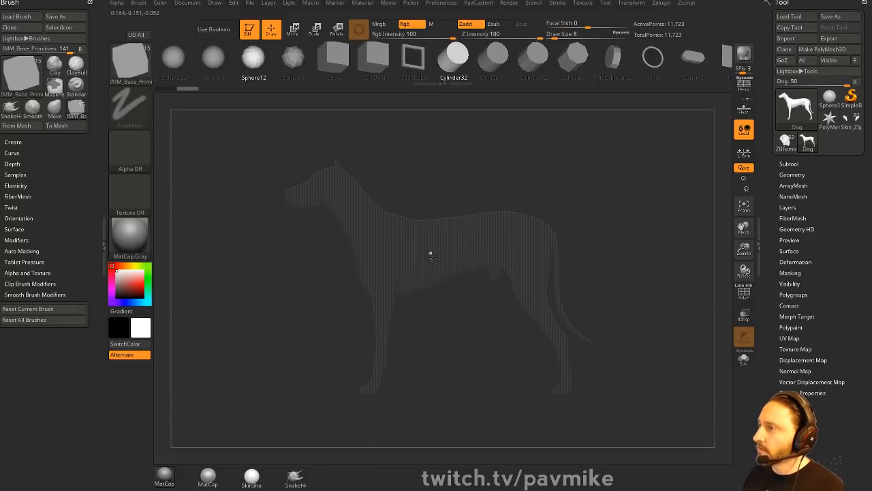
left_click_drag(433, 256, 430, 290)
mouse_move(511, 191)
left_mouse_down("shift")
mouse_move(503, 233)
mouse_move(470, 239)
left_mouse_up("shift")
key("w")
left_click_drag(375, 255, 444, 256)
key("q")
left_click_drag(634, 229, 560, 227)
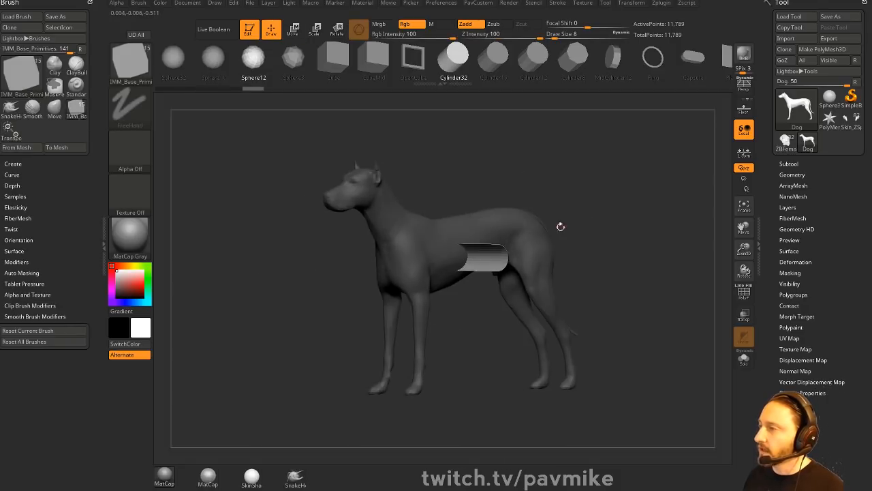
- Clear the mask and update the DynaMesh to cut the cylinder's hole through the dog's torso
left_click_drag(631, 154, 663, 211, "ctrl")
left_click_drag(637, 166, 685, 255, "ctrl")
mouse_move(626, 195)
left_mouse_down()
mouse_move(587, 187)
mouse_move(611, 189)
left_mouse_up()
- Insert a second Cylinder32 beside the hole, toward the hind leg, and split it into its own subtool
key("m")
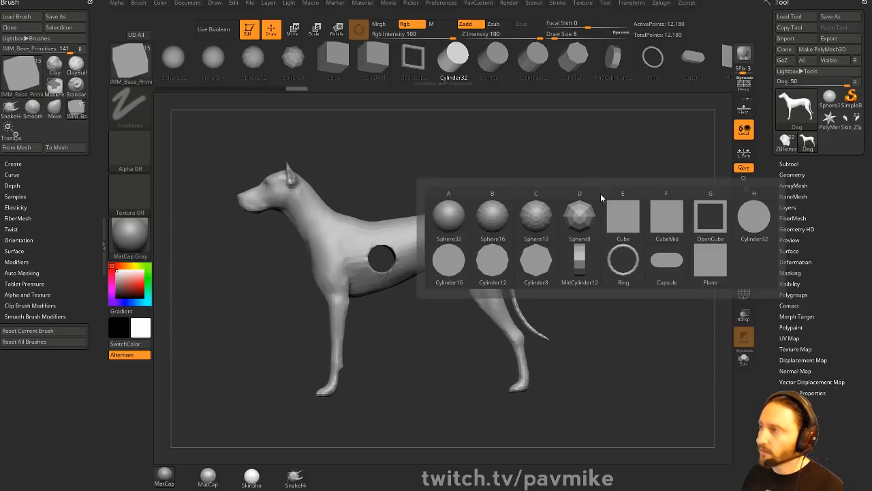
left_click_drag(621, 244, 649, 246)
left_click_drag(421, 250, 446, 265)
left_click_drag(584, 244, 619, 247)
key("2")
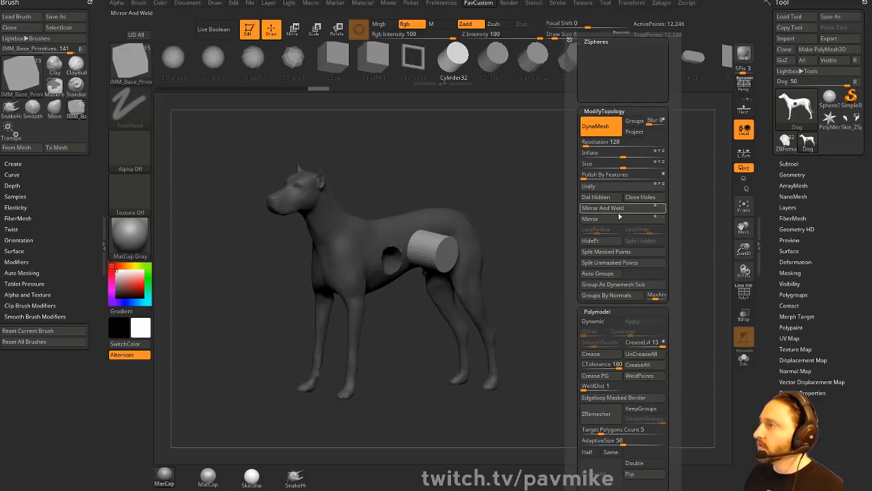
left_click(615, 251)
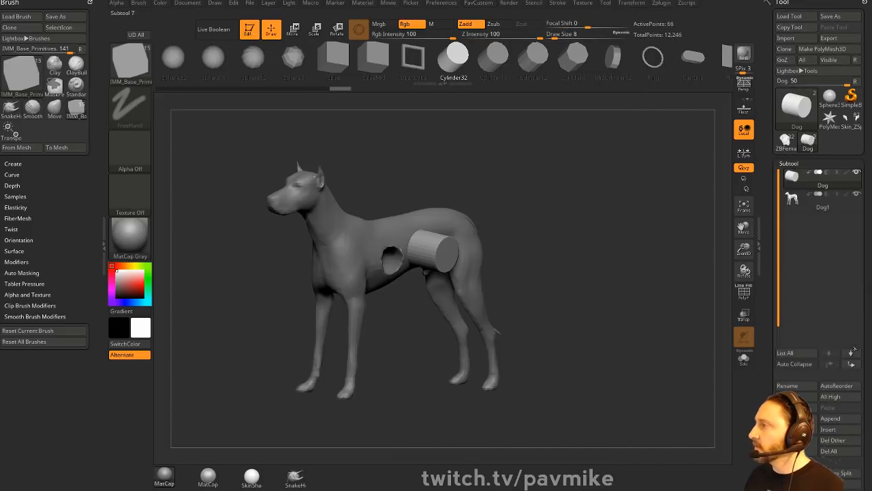
- Place the cylinder below the dog in the subtool order, set it to subtraction and run it through the body
left_click(851, 364)
left_click(827, 195)
left_click_drag(598, 220, 634, 222, "shift")
key("w")
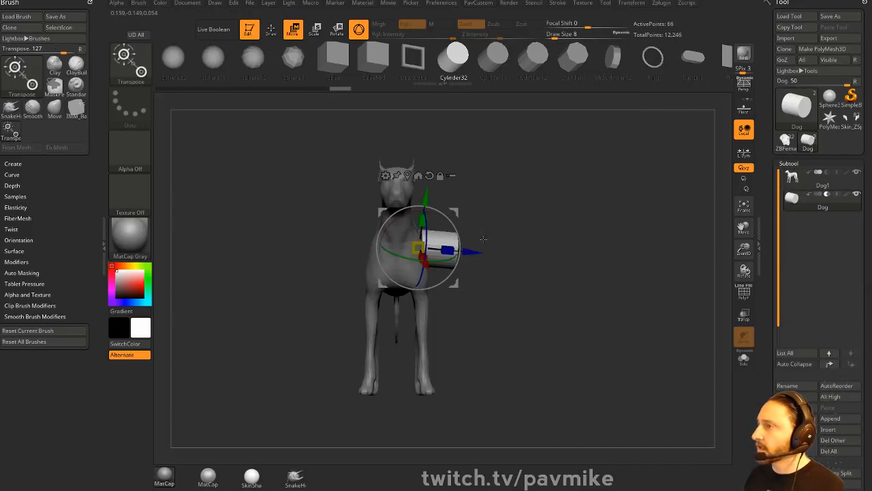
mouse_move(447, 249)
left_mouse_down()
mouse_move(454, 240)
mouse_move(463, 250)
mouse_move(373, 243)
left_mouse_up()
left_click_drag(505, 214, 485, 190, "shift")
key("q")
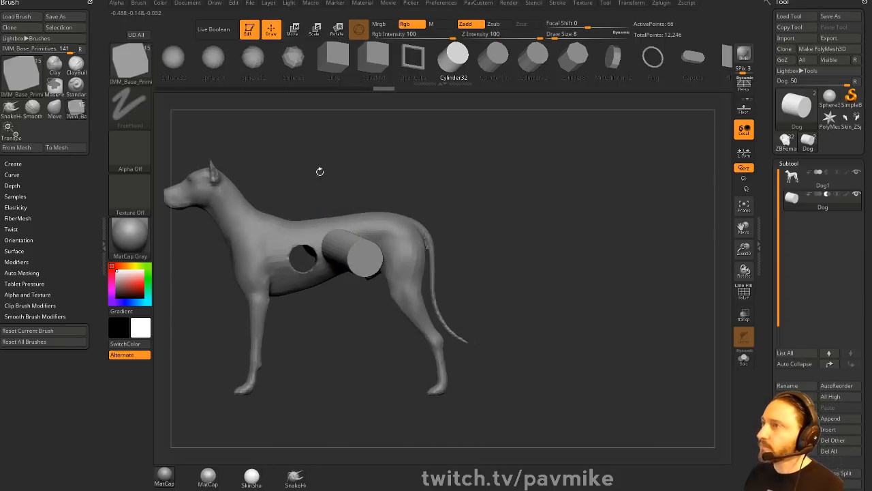
- Turn on Live Boolean and reposition the subtracting cylinder along the dog's torso to preview the cut
left_click(220, 32)
mouse_move(533, 212)
left_mouse_down("alt")
mouse_move(598, 209)
mouse_move(549, 216)
left_mouse_up("alt")
key("w")
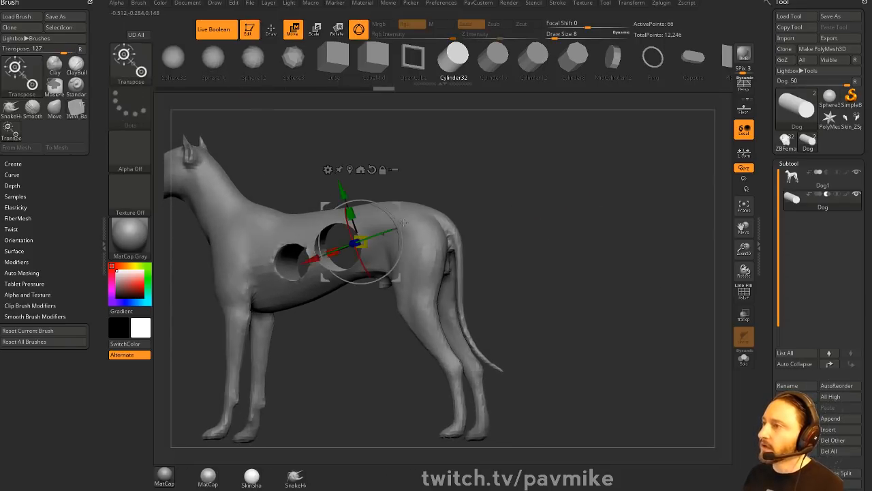
left_click_drag(399, 206, 413, 202)
left_click_drag(375, 237, 345, 234)
left_click_drag(504, 203, 562, 204)
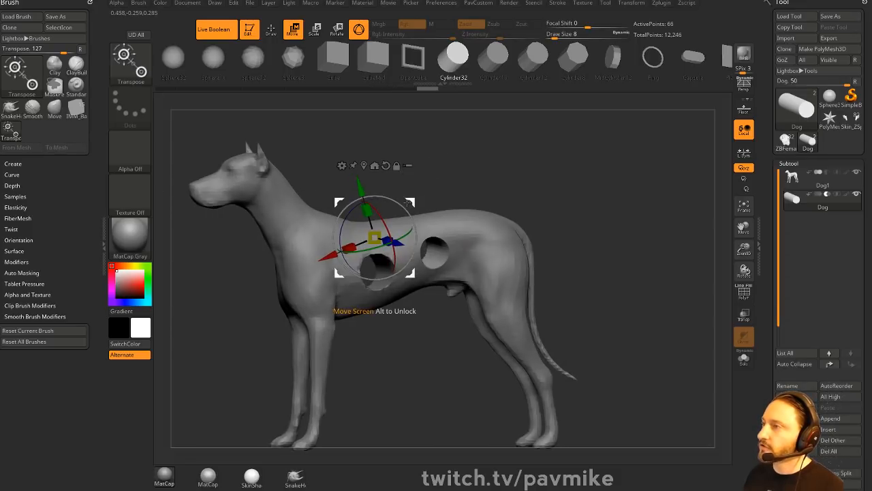
left_click_drag(408, 203, 416, 203)
left_click_drag(384, 250, 371, 253)
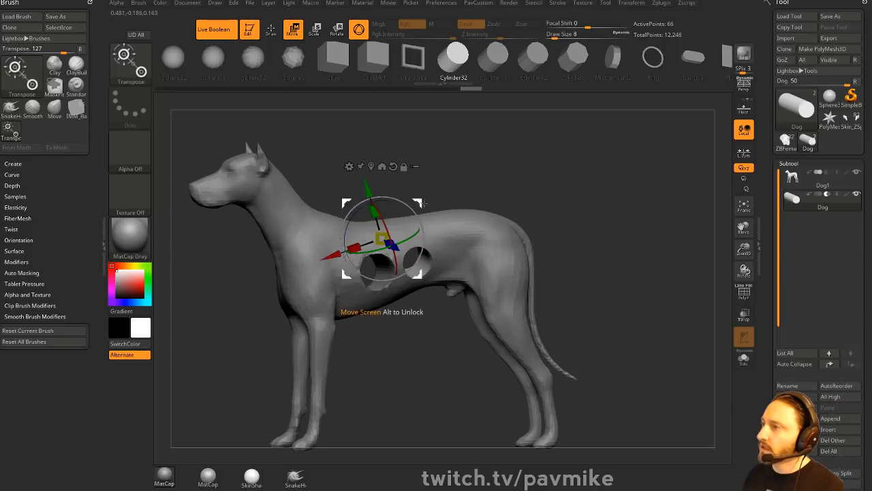
left_click_drag(422, 202, 441, 198)
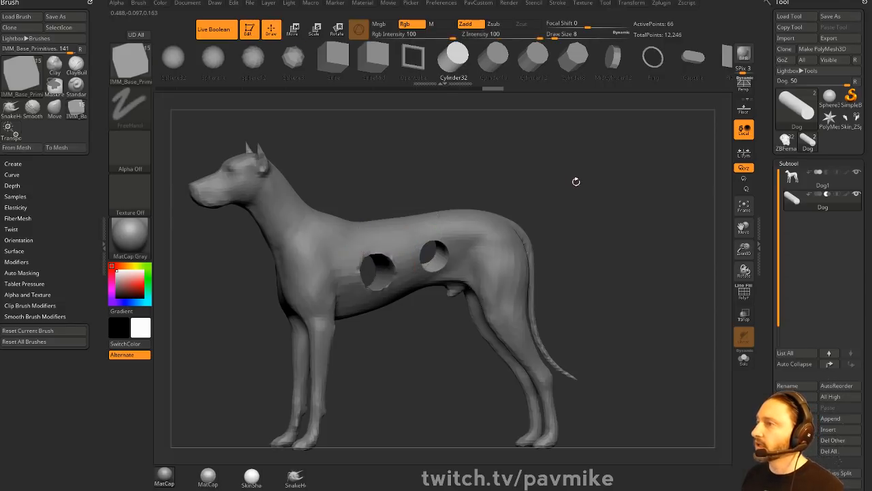
- Duplicate the subtracting cylinder several times across the dog's torso and shoulder to preview multiple Live Boolean holes
left_click_drag(576, 181, 568, 183, "shift")
left_click_drag(436, 196, 486, 190, "ctrl")
mouse_move(486, 190)
left_mouse_down("ctrl")
mouse_move(338, 187)
mouse_move(297, 159)
left_mouse_up("ctrl")
key("q")
mouse_move(584, 196)
left_mouse_down()
mouse_move(630, 208)
mouse_move(622, 225)
mouse_move(598, 238)
left_mouse_up()
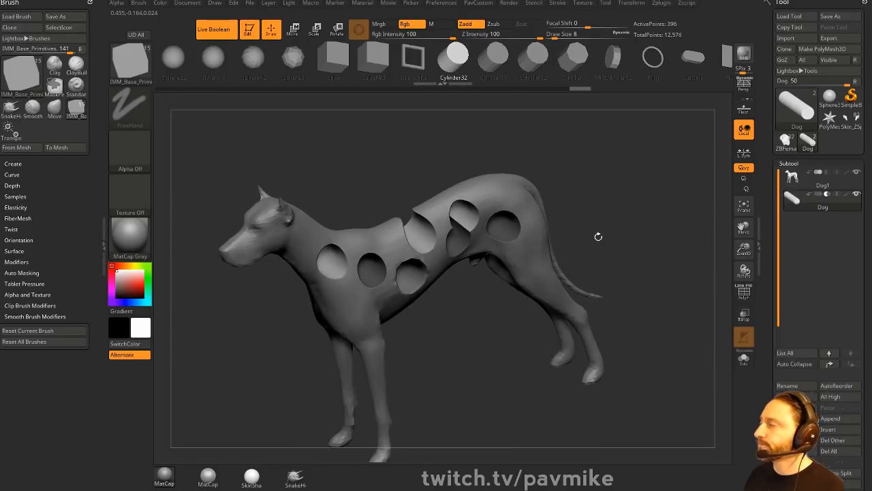
- Delete all subtools of the dog tool and of the ZBFemaleArmor tool
left_click(829, 451)
left_click(713, 473)
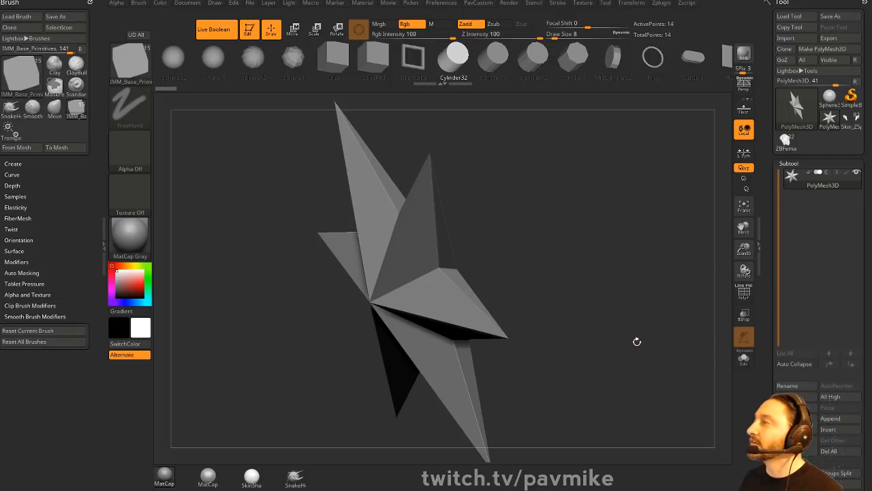
left_click(785, 139)
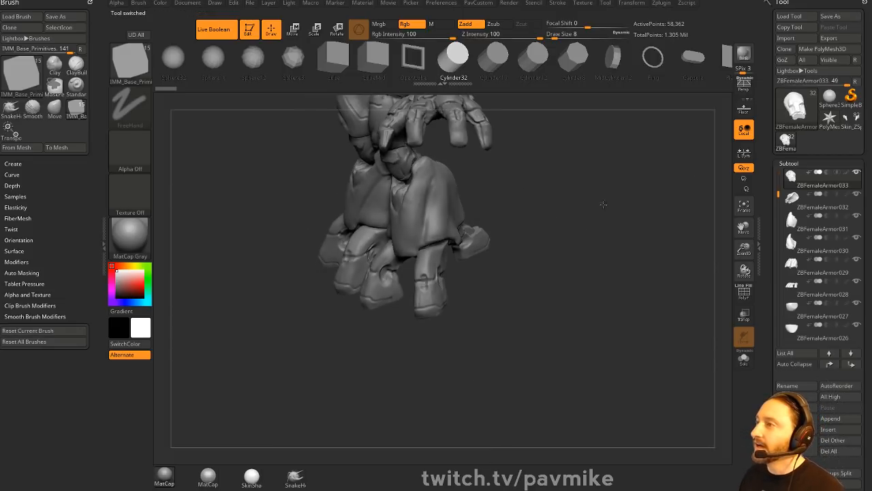
left_click_drag(603, 204, 623, 208, "shift")
left_click_drag(624, 208, 636, 292, "alt")
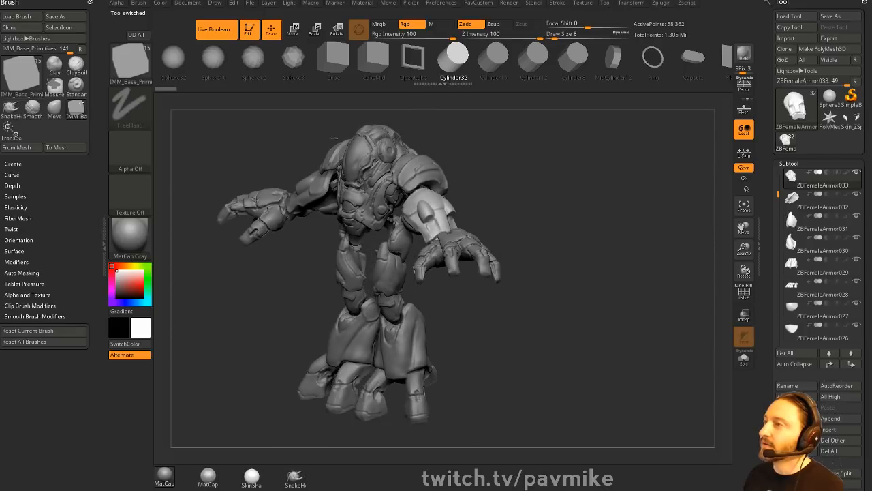
key("s")
mouse_move(600, 197)
left_mouse_down()
mouse_move(606, 216)
mouse_move(609, 203)
left_mouse_up()
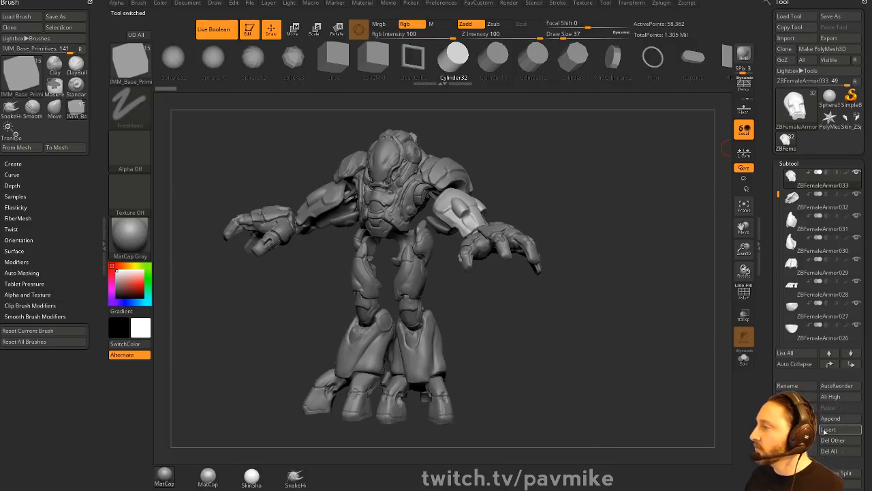
left_click(833, 452)
- Delete all subtools of the helmeted bust tool and set the draw size to 97
left_click(851, 121)
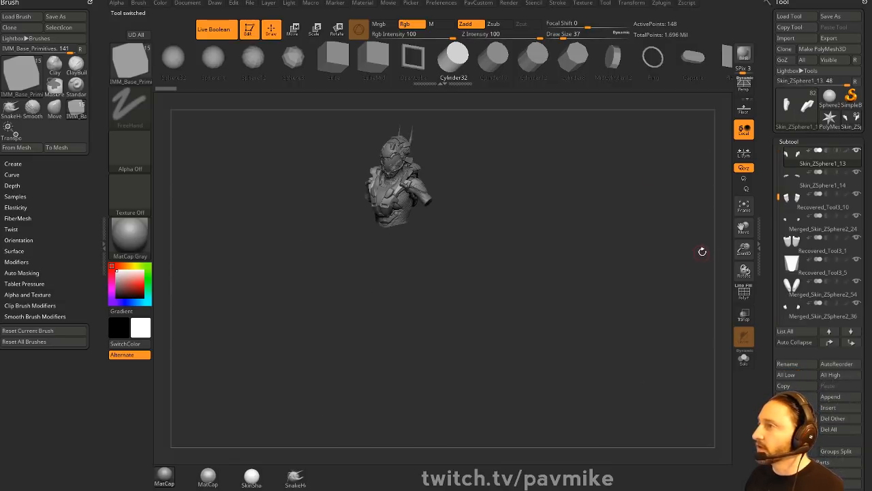
left_click(837, 431)
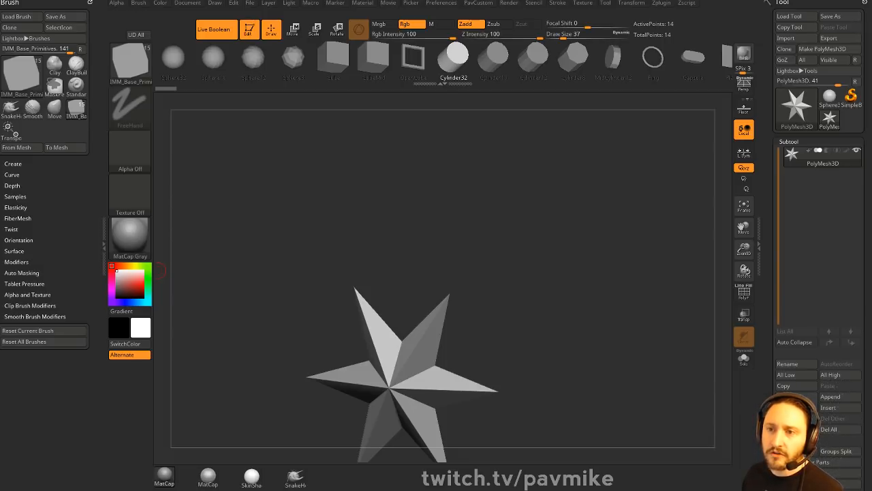
key("s")
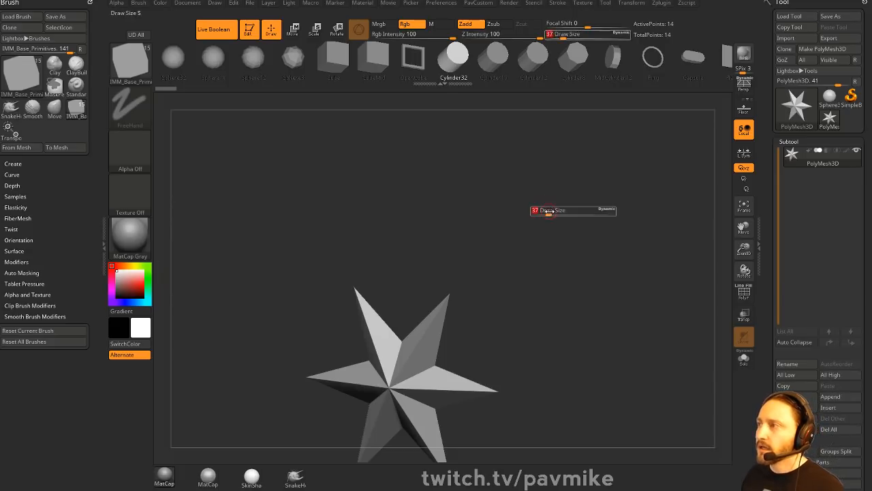
left_click_drag(549, 210, 559, 214)
key("s")
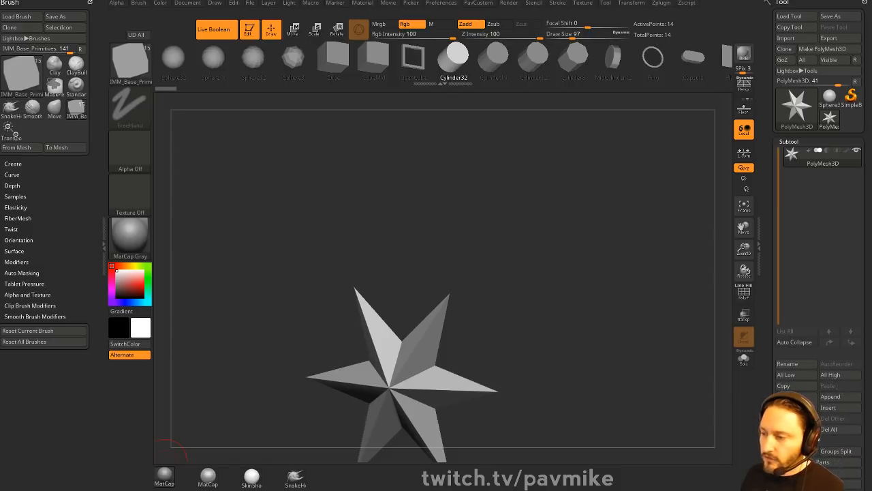
- Switch to the browser, open the #AskZBrush video on InsertMesh brushes containing UV coordinates and select its web address
left_click_drag(0, 51, 390, 9)
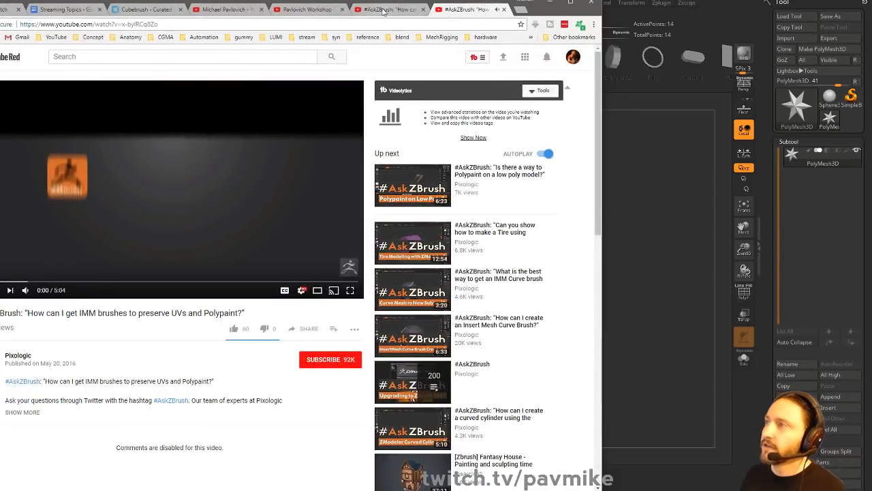
left_click(383, 9)
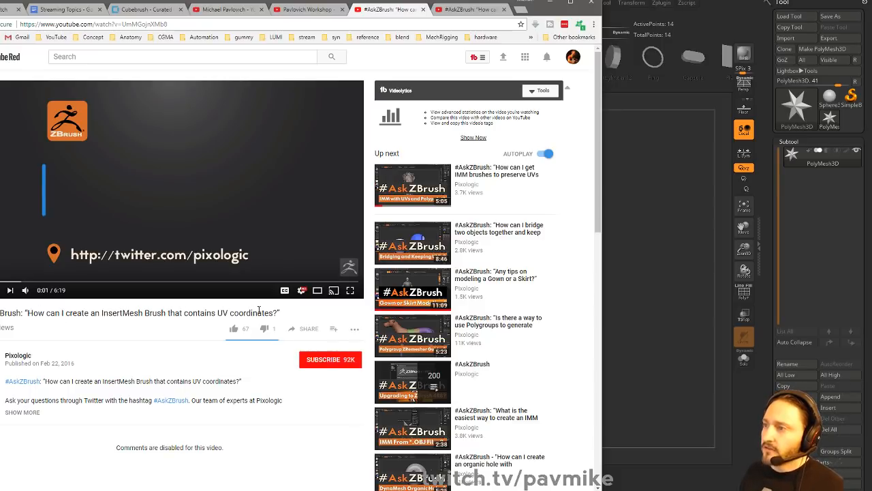
left_click(177, 25)
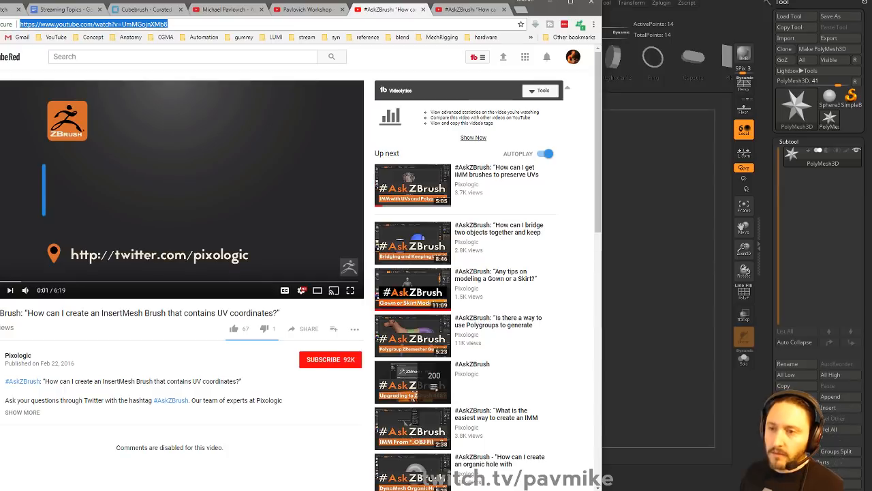
key("alt+Tab")
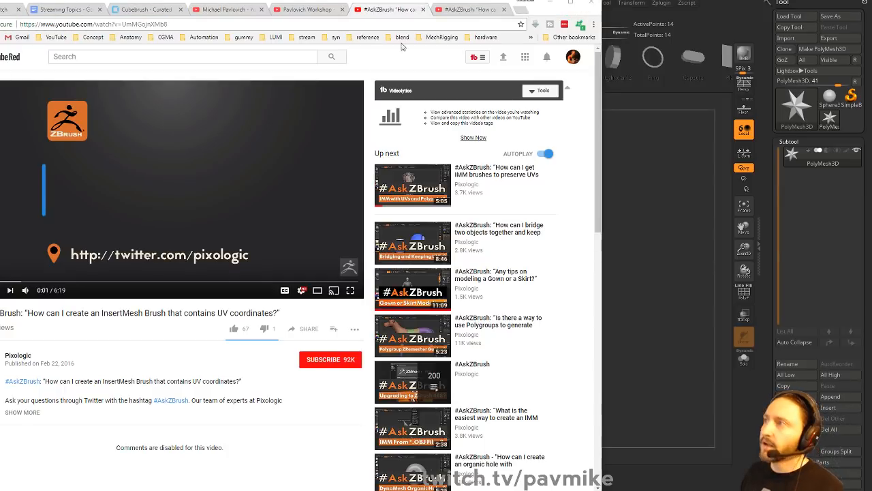
- Open the #AskZBrush video on IMM brushes preserving UVs and Polypaint, mute it and skim to about 4:44
left_click(487, 7)
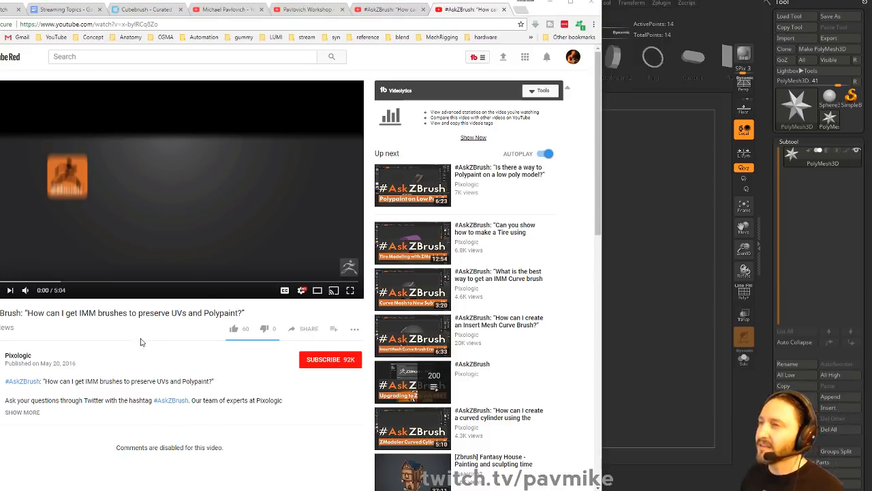
left_click(25, 291)
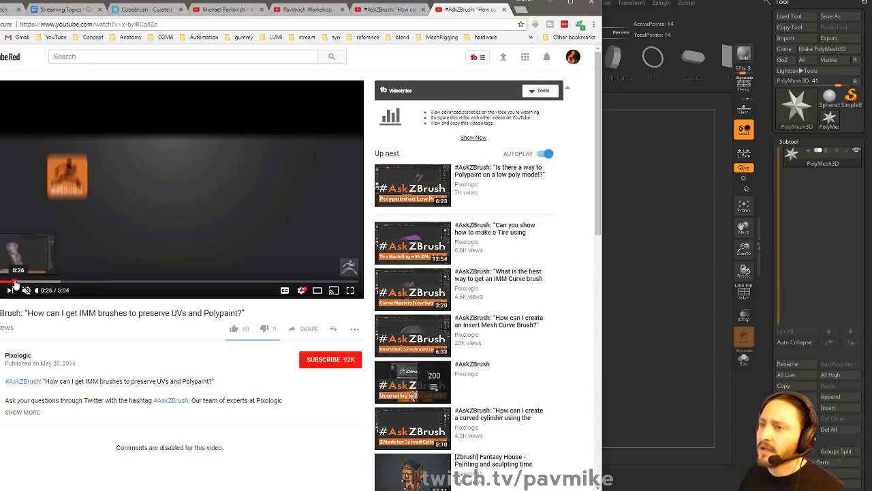
left_click_drag(61, 286, 328, 289)
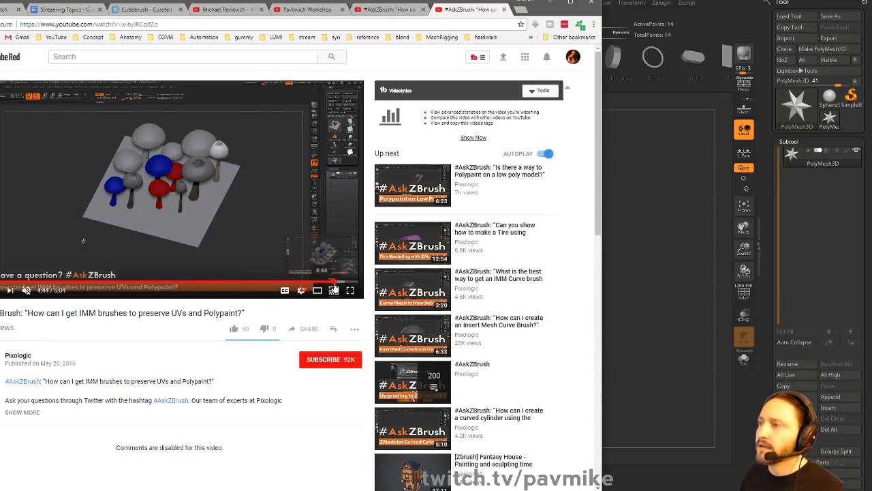
- Switch back to ZBrush and load the skull-emblem book tool from the streaming project folders
left_click(334, 284)
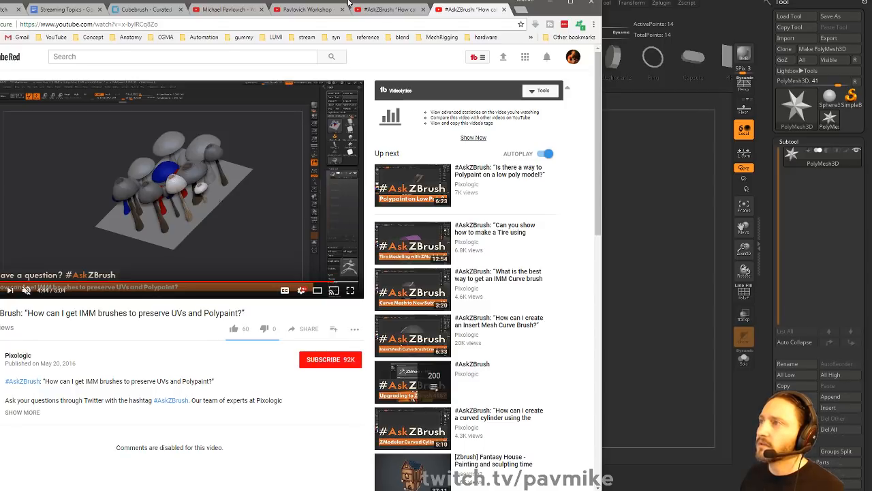
left_click(551, 3)
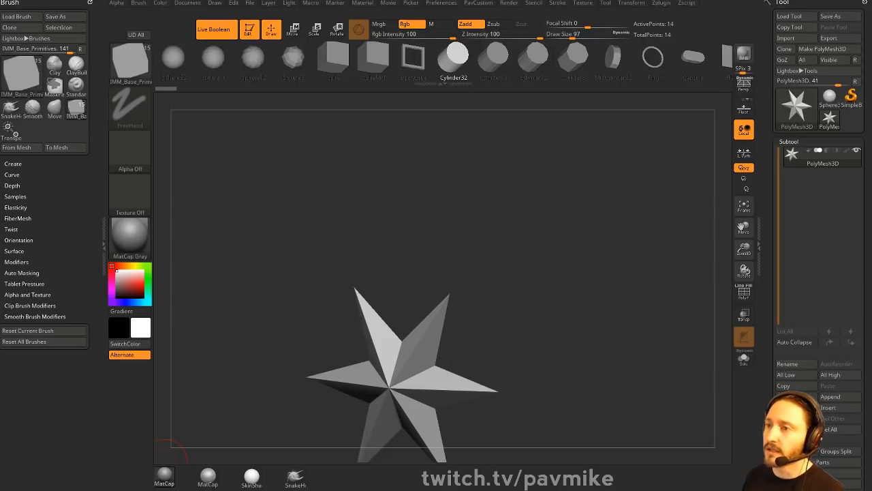
left_click(789, 16)
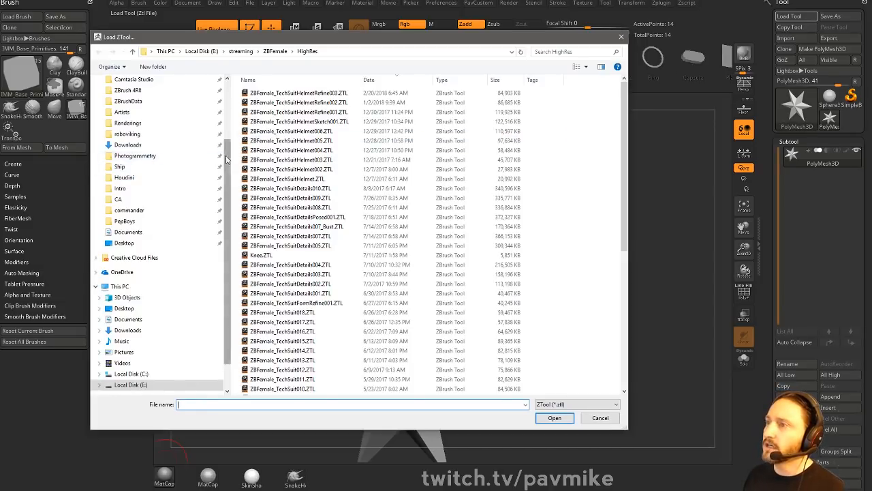
scroll(146, 197, "up", 3)
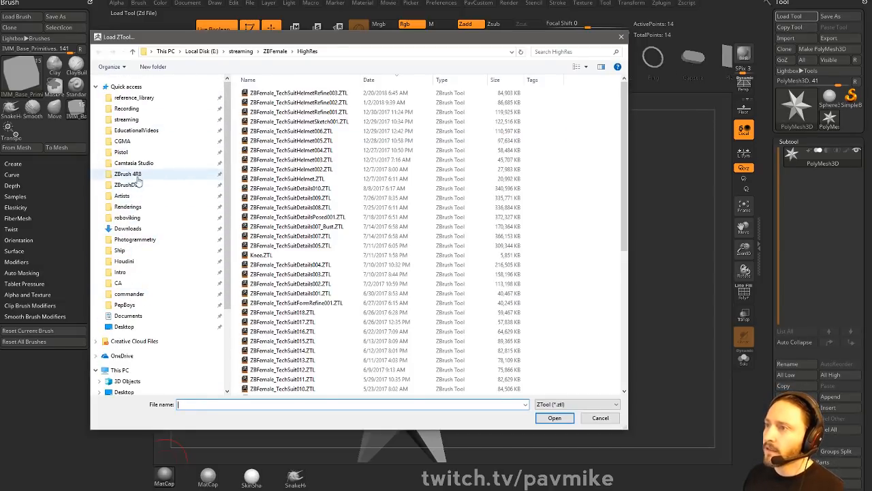
left_click(136, 120)
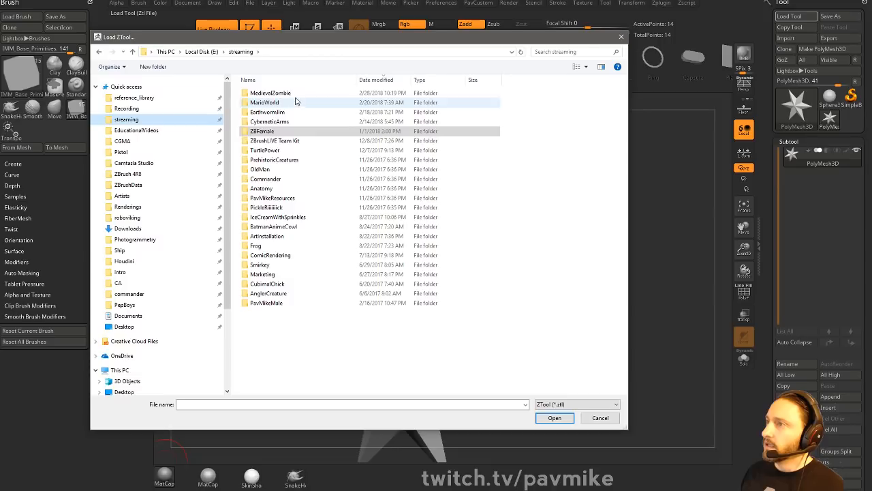
double_click(296, 102)
double_click(278, 105)
- Select the Standard brush and examine the skull-emblem book model from the front and sides
left_click_drag(568, 237, 540, 170, "alt")
mouse_move(540, 169)
left_mouse_down()
mouse_move(578, 232)
mouse_move(657, 237)
mouse_move(558, 234)
mouse_move(559, 274)
left_mouse_up()
key("b")
key("s")
key("t")
mouse_move(559, 274)
left_mouse_down()
mouse_move(553, 252)
mouse_move(472, 269)
mouse_move(534, 248)
left_mouse_up()
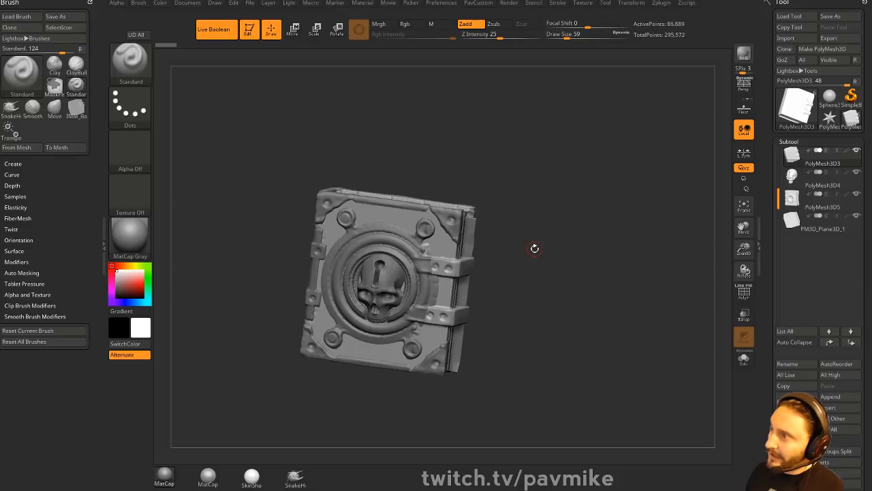
left_click_drag(534, 248, 577, 227)
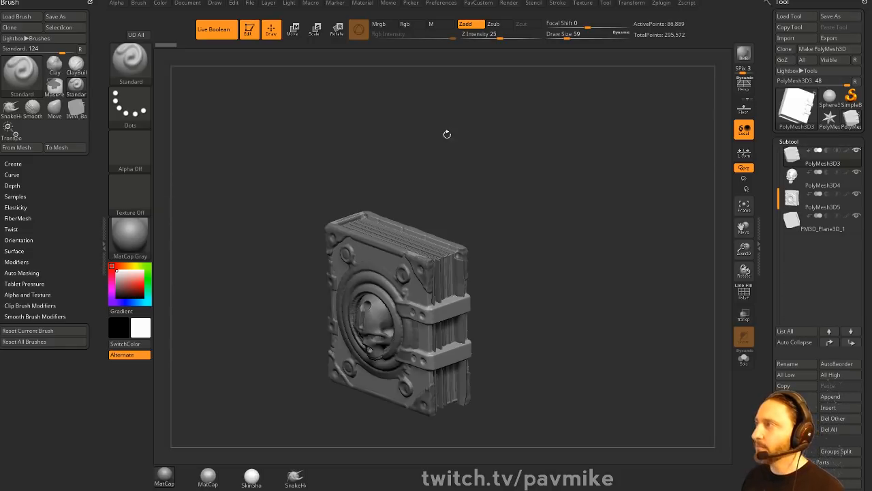
- Turn off Live Boolean, then replace the book on the canvas with a new editable Sphere3D
left_click(222, 31)
left_click(250, 32)
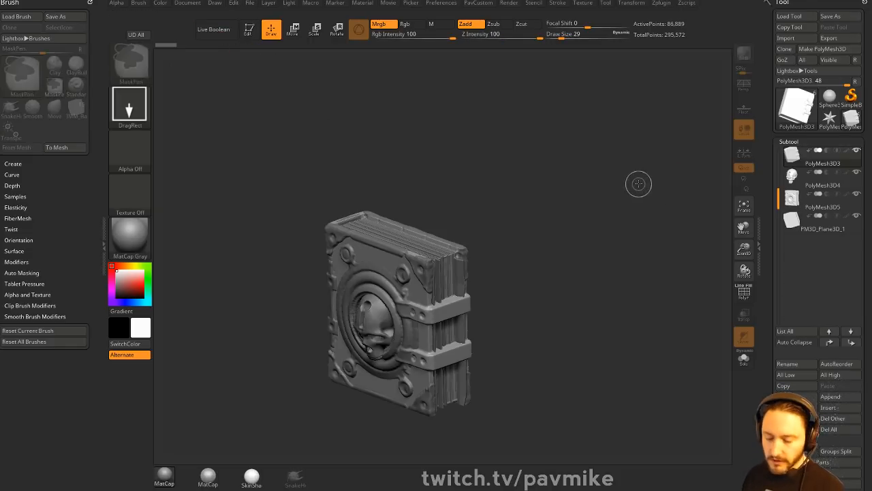
key("ctrl+n")
left_click(829, 98)
left_click_drag(398, 261, 358, 174)
left_click(249, 31)
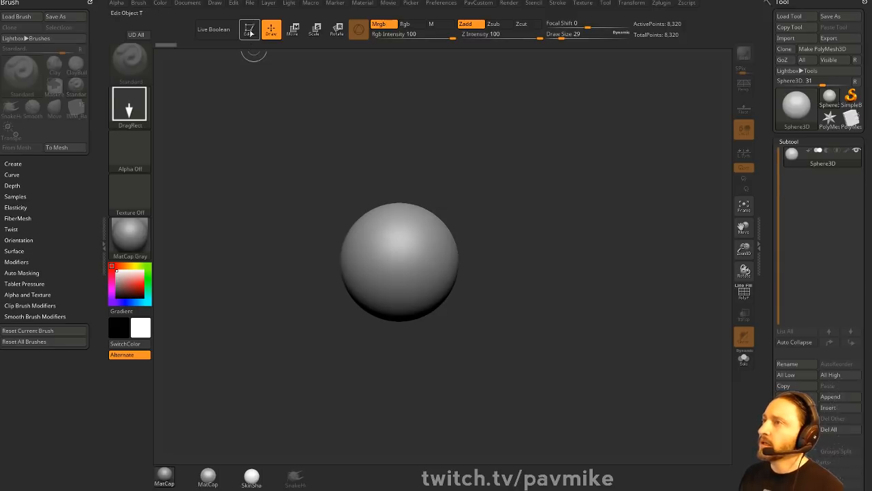
- Convert the sphere to a PolyMesh3D and cut it down to an open horizontal band with polyframe shown
key("shift+f")
key("f")
left_click_drag(609, 279, 253, 273, "shift")
left_click(822, 49)
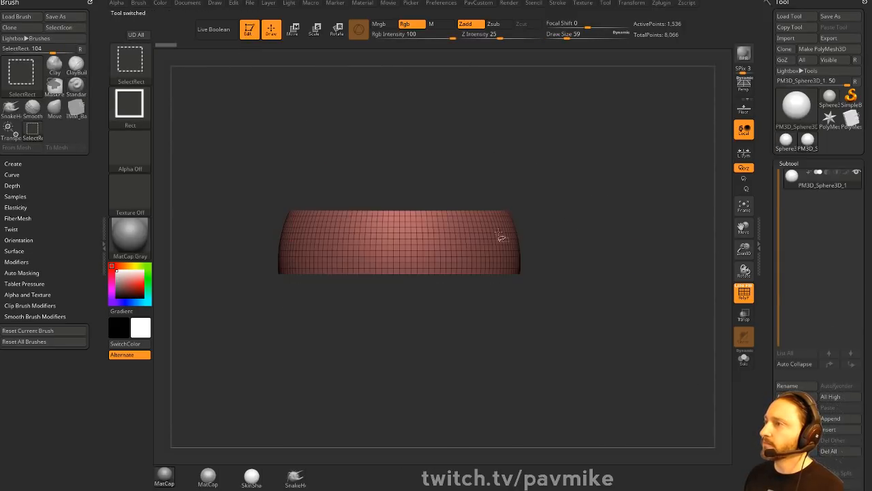
key("2")
left_click(594, 197)
left_click_drag(533, 179, 547, 253)
- Select the ZModeler brush for editing the open band
key("b")
key("z")
key("m")
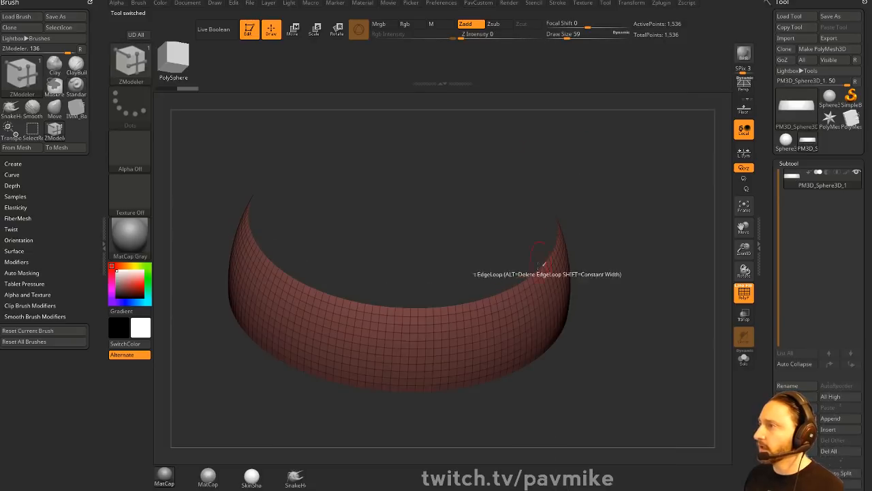
- Try to thicken the open band with the ZModeler QMesh action on its polygroup
key("space")
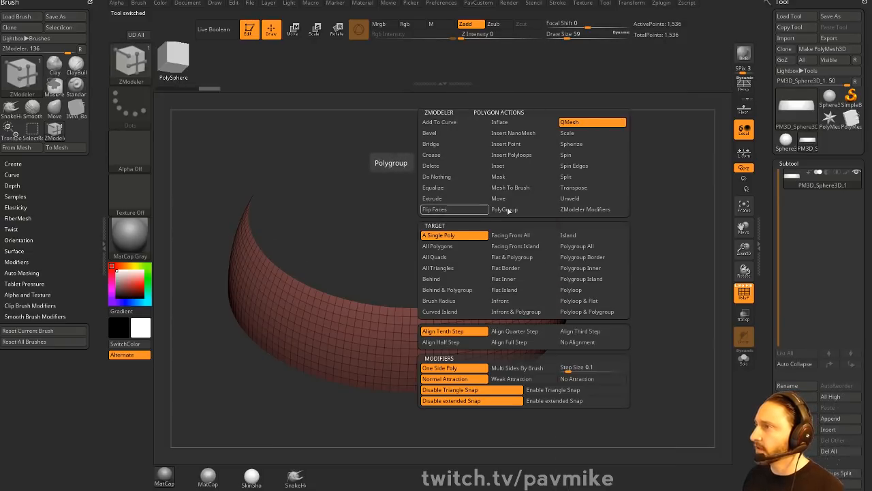
left_click(583, 257)
left_click(531, 315)
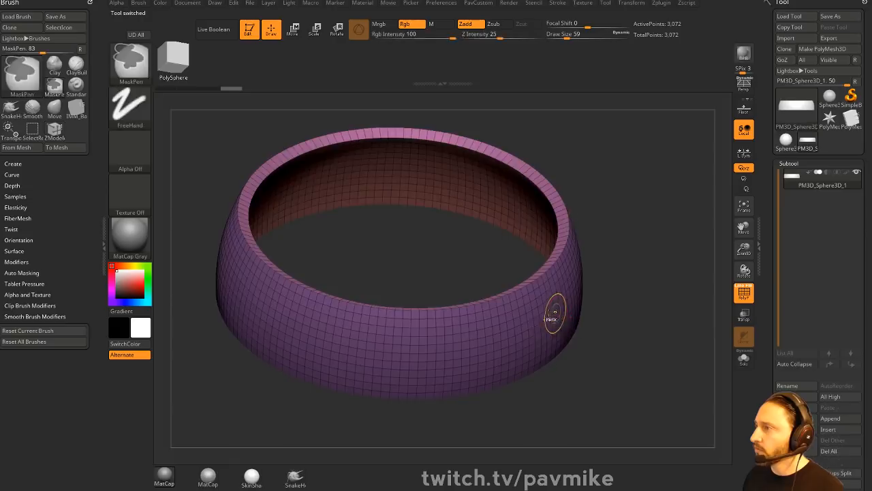
left_click_drag(555, 312, 516, 305)
- Thicken the band into a solid ring using the ZModeler Extrude polygon action with the Polygroup All target
key("space")
left_click(445, 200)
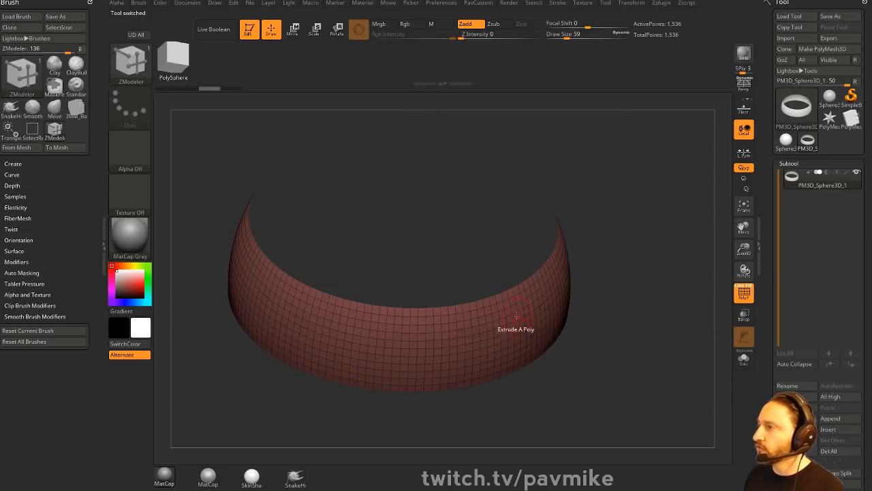
key("space")
left_click(567, 247)
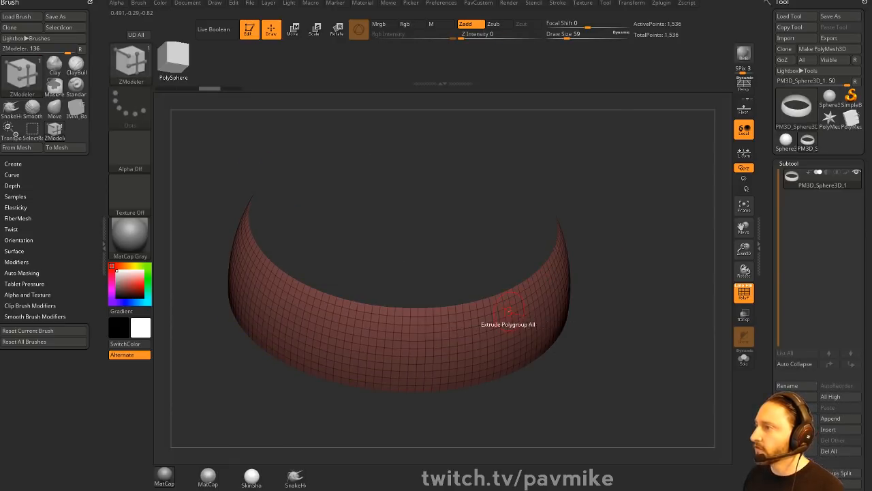
left_click(510, 312)
key("ctrl+z")
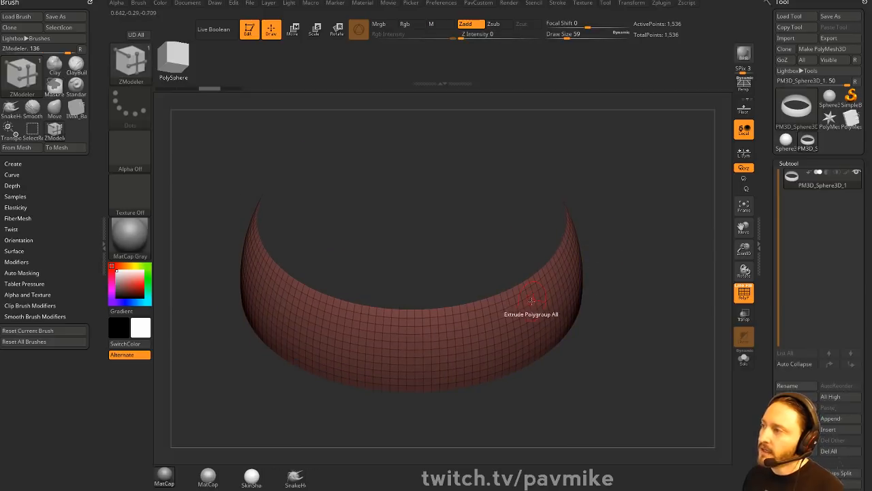
left_click(497, 311)
key("ctrl+z")
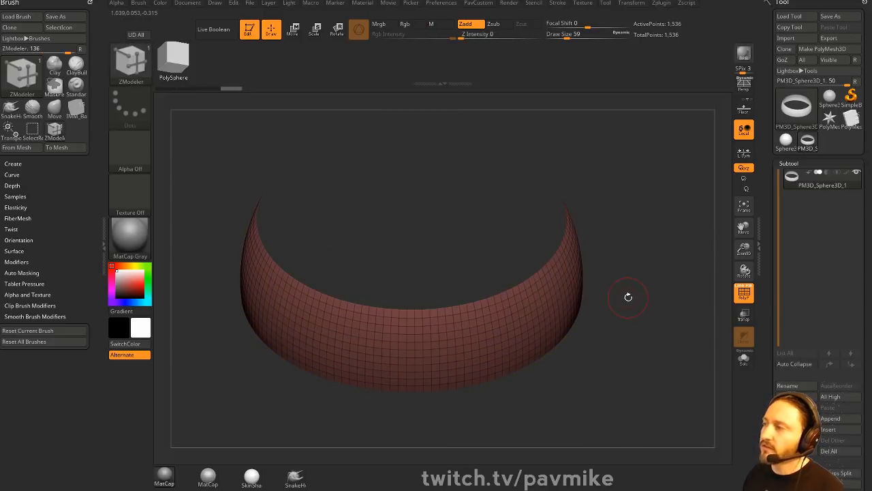
left_click_drag(639, 196, 630, 206)
left_click_drag(525, 302, 545, 289)
- Expand the ring's display properties and look at the Double and Flip normals options
key("grave")
left_click(680, 474)
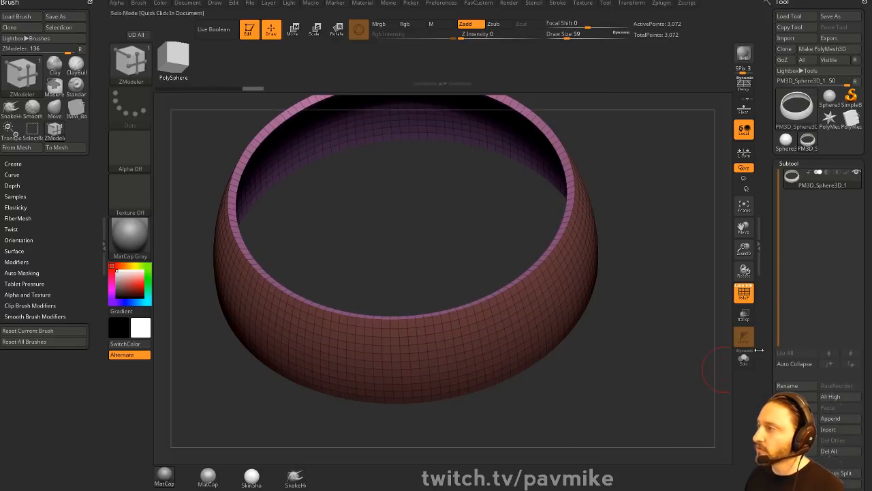
left_click_drag(767, 354, 773, 157)
left_click(796, 218)
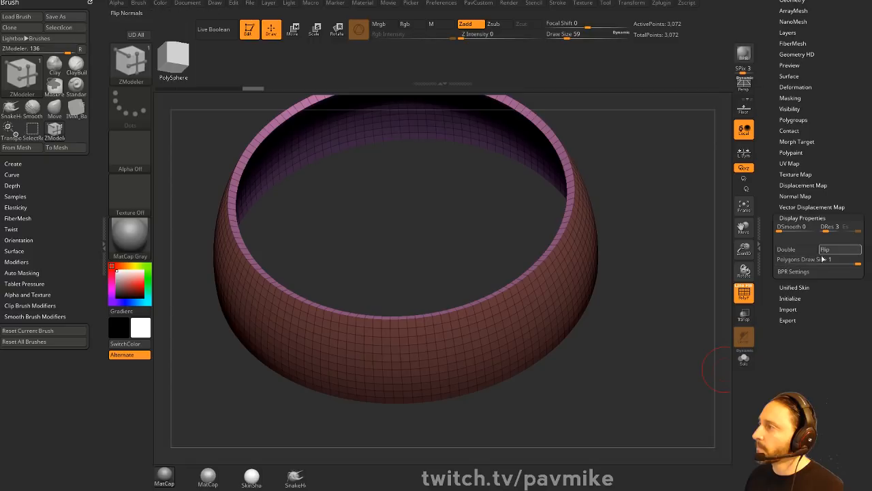
mouse_move(630, 272)
left_mouse_down()
mouse_move(654, 251)
mouse_move(629, 302)
mouse_move(634, 255)
left_mouse_up()
left_click_drag(771, 164, 768, 333)
- Adjust the DynaMesh blur and DynaMesh the thickened ring at resolution 128
key("g")
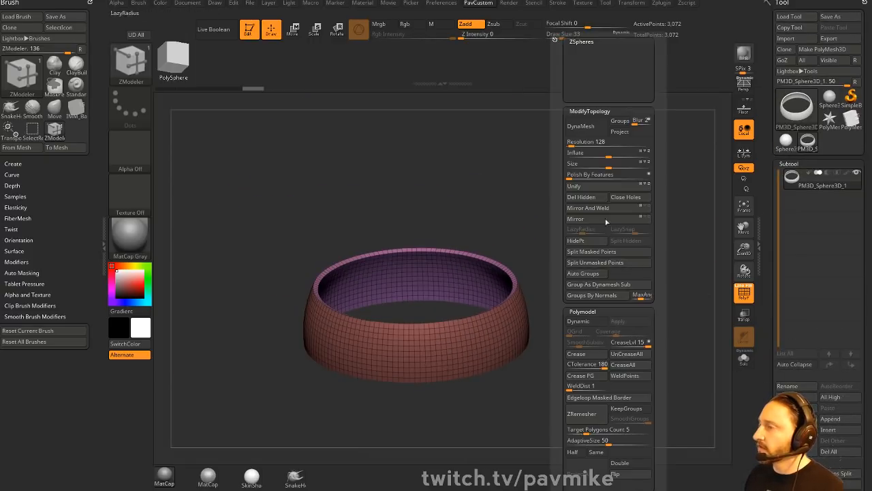
left_click(640, 121)
left_click(596, 130)
- Set the draw size to 87 and paint a wide horizontal mask patch on the ring's outer surface
left_click_drag(600, 284, 545, 249, "alt")
mouse_move(546, 249)
left_mouse_down("alt")
mouse_move(555, 300)
mouse_move(559, 275)
mouse_move(606, 247)
left_mouse_up("alt")
key("s")
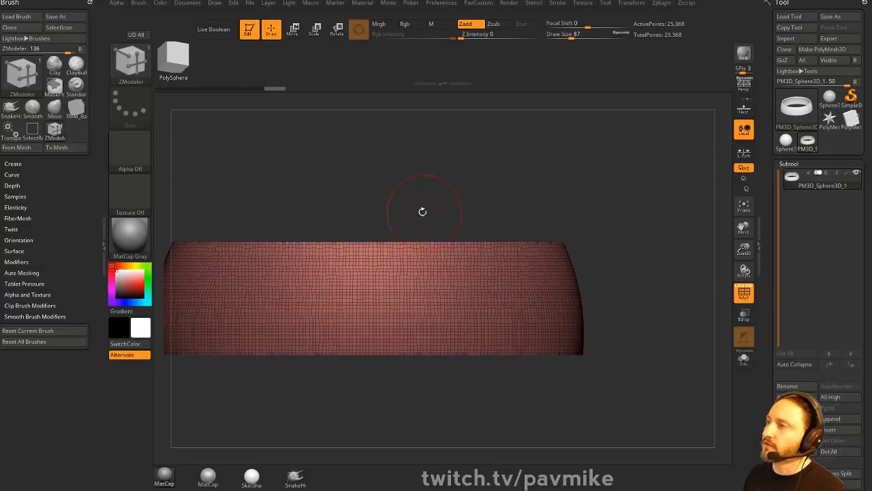
left_click_drag(341, 297, 456, 294, "ctrl")
left_click_drag(382, 292, 426, 285, "ctrl")
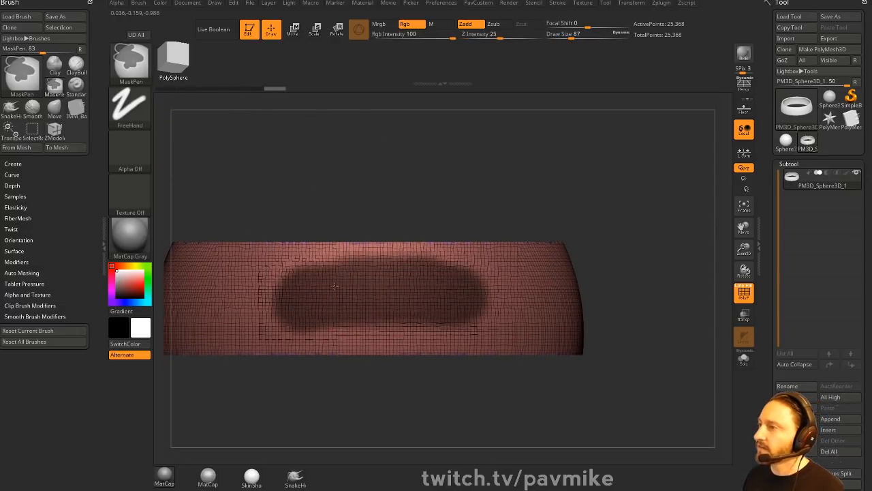
left_click_drag(633, 283, 596, 293)
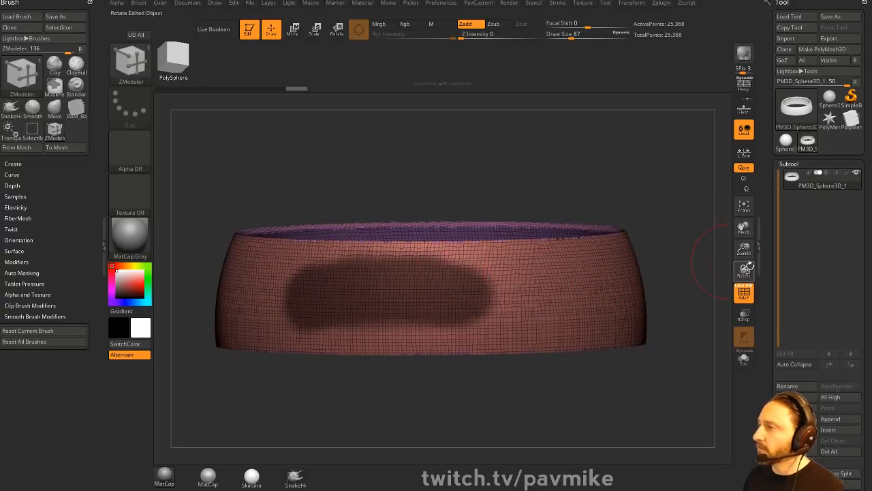
- Preview an extraction of the masked patch with smoothness 5 and thickness 0.02, then switch the smoothing mode and preview it again
scroll(792, 191, "down", 10)
key("shift")
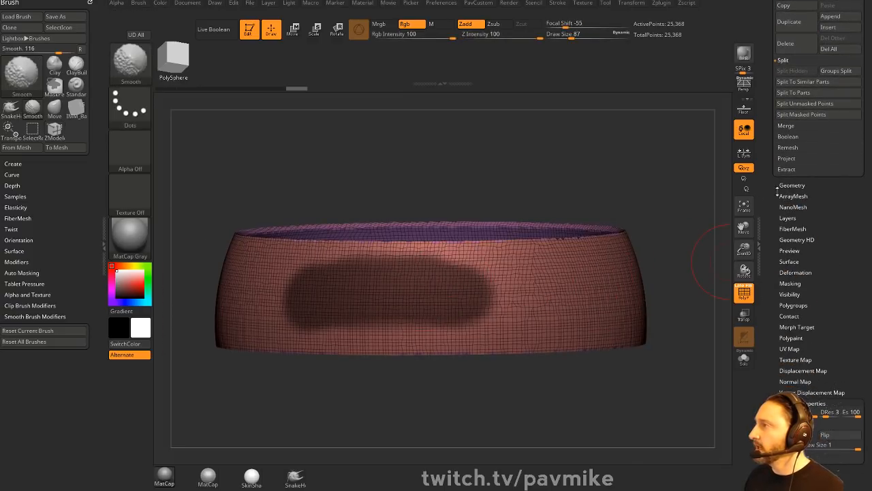
left_click(787, 169)
left_click(794, 186)
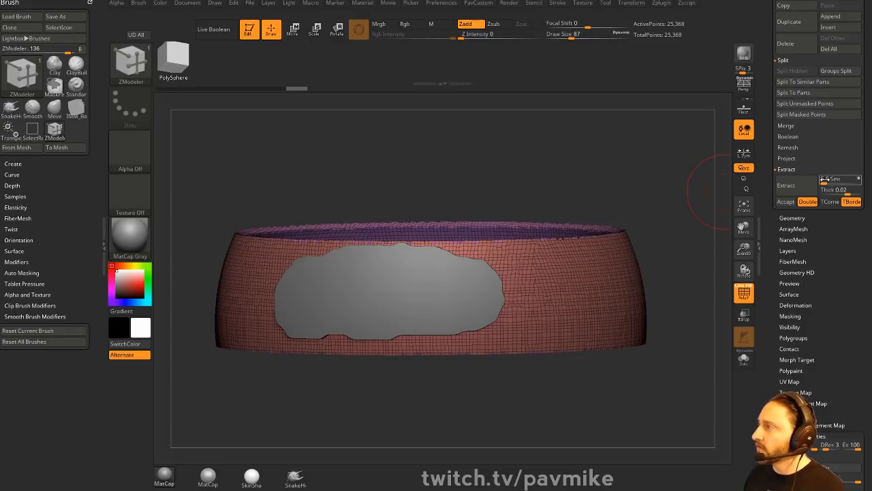
left_click(858, 181)
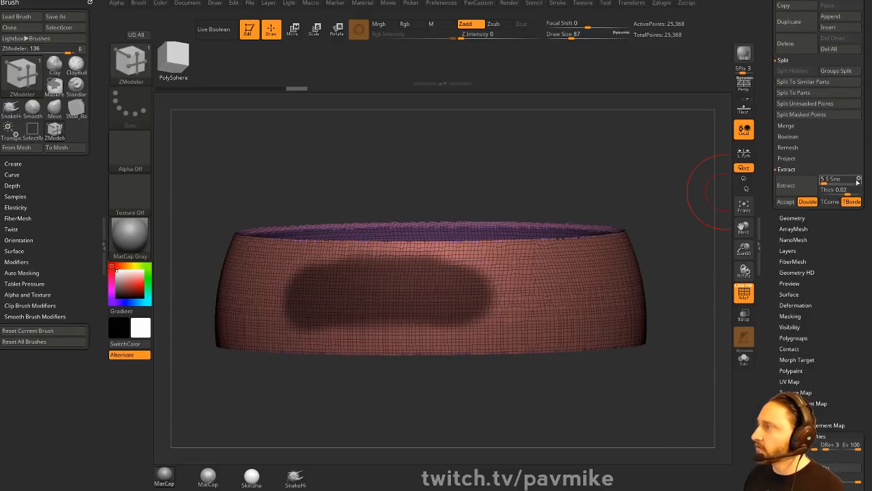
left_click(803, 186)
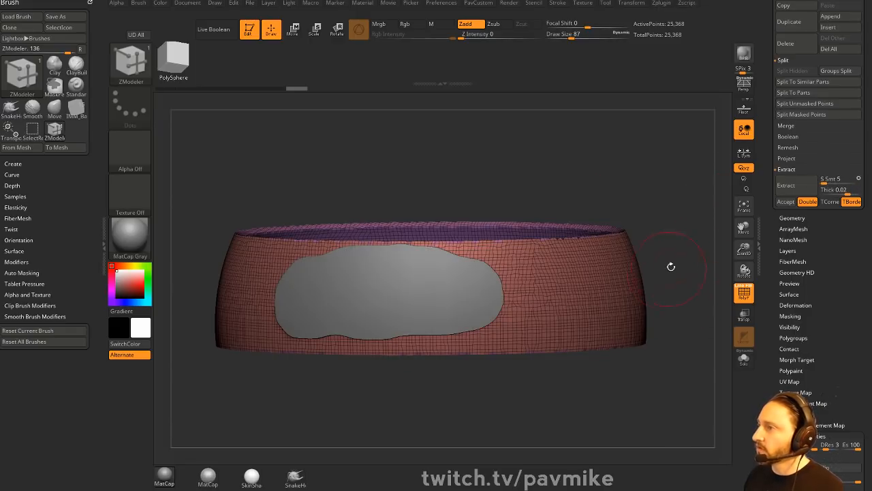
- Set the extract smoothness to 23, extract the masked patch again and accept it as a new subtool
left_click(825, 182)
left_click(802, 192)
left_click(830, 182)
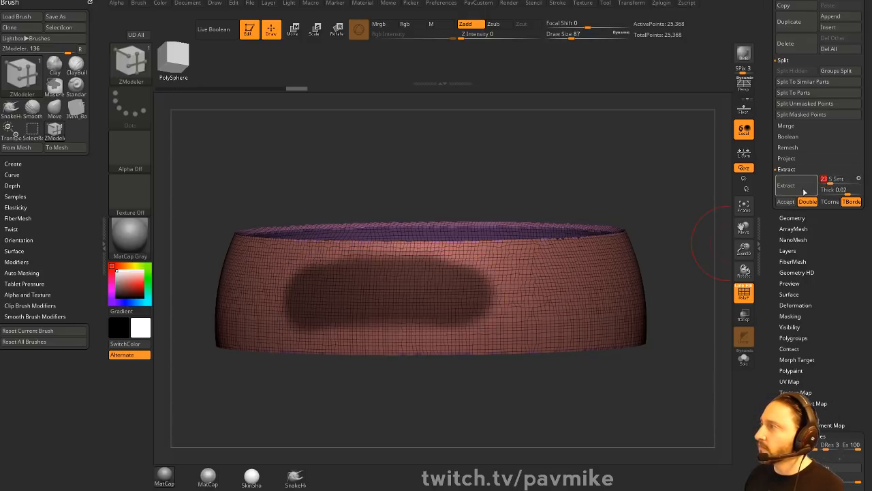
left_click(804, 191)
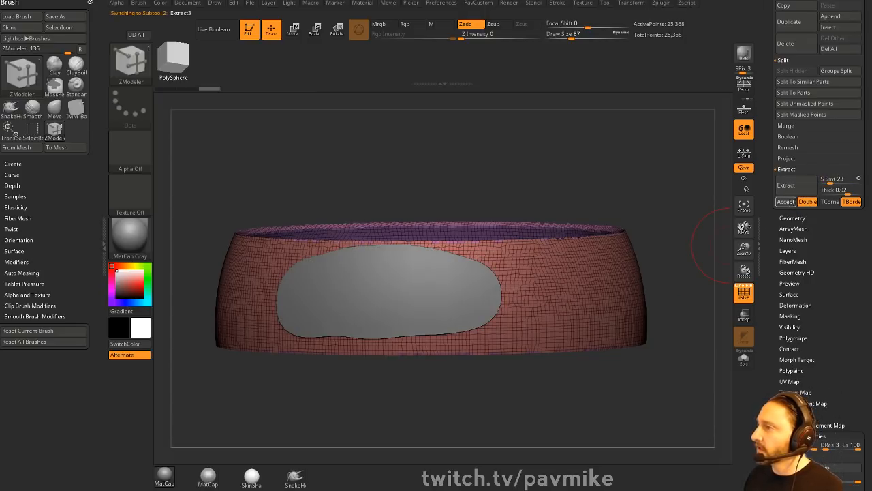
left_click(786, 201)
- Examine the extracted patch from outside and inside the ring, isolating it briefly in Solo mode
left_click_drag(682, 209, 462, 281)
left_click(545, 305, "ctrl")
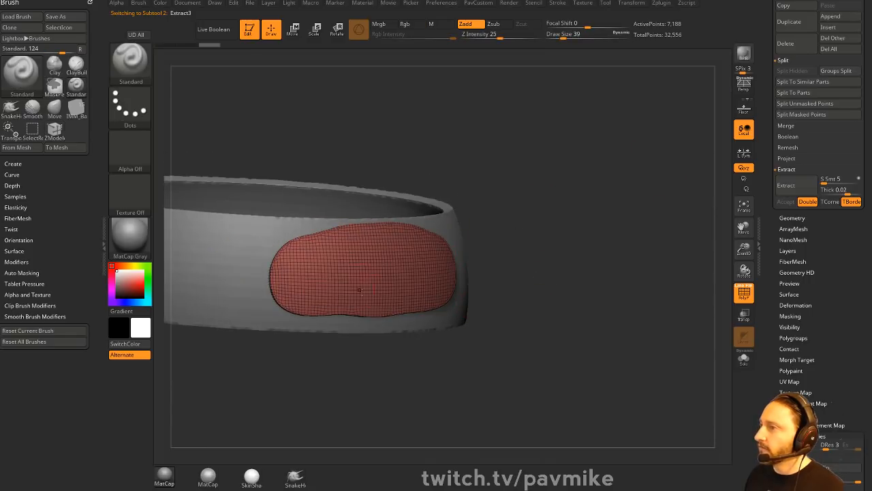
left_click_drag(582, 207, 626, 295)
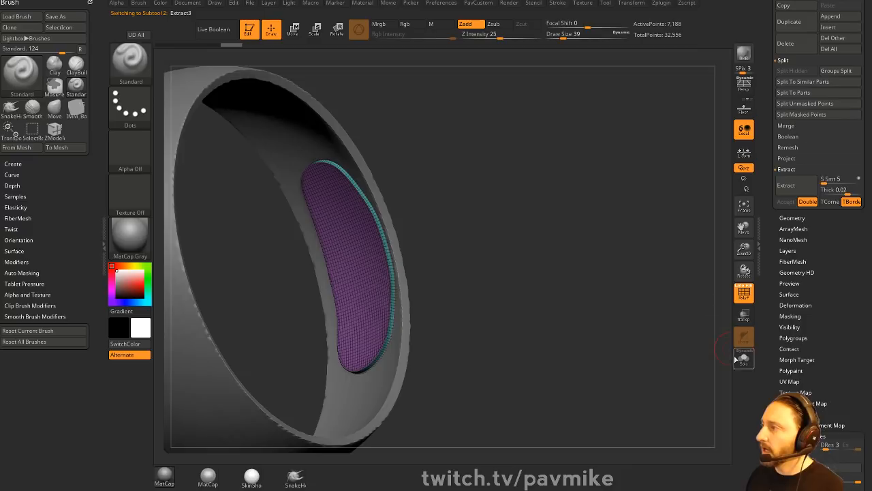
left_click(744, 358)
mouse_move(677, 365)
left_mouse_down()
mouse_move(677, 291)
mouse_move(699, 306)
mouse_move(596, 263)
mouse_move(504, 271)
left_mouse_up()
left_click(743, 357)
- Select the ring subtool, set the draw size to 71 and mask a second horizontal strip beside the patch, checking the inner wall
left_click(462, 285, "alt")
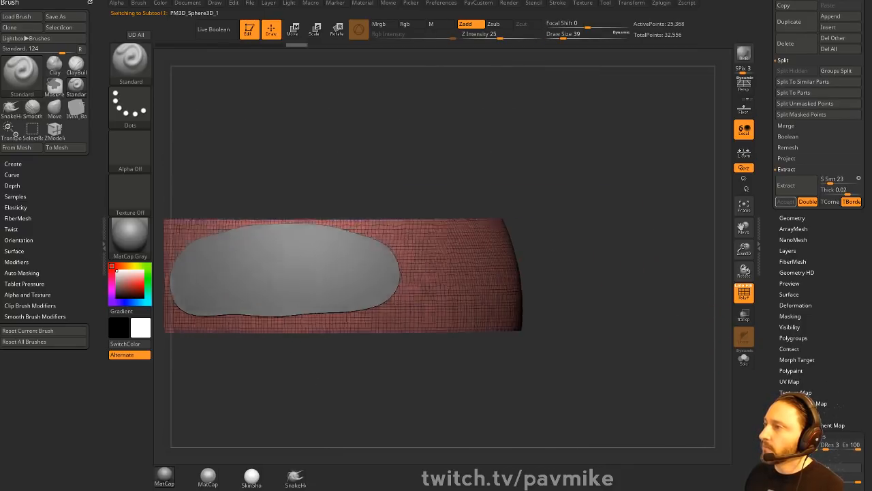
key("s")
left_click_drag(600, 262, 527, 274)
left_click_drag(536, 310, 468, 300, "alt")
mouse_move(402, 267)
left_mouse_down("ctrl")
mouse_move(539, 265)
mouse_move(405, 268)
left_mouse_up("ctrl")
left_click_drag(652, 103, 590, 178)
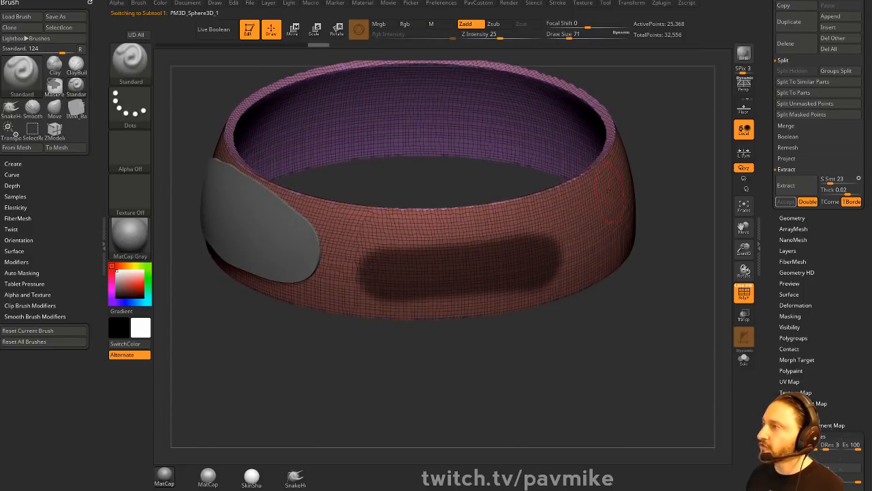
left_click_drag(654, 137, 654, 215)
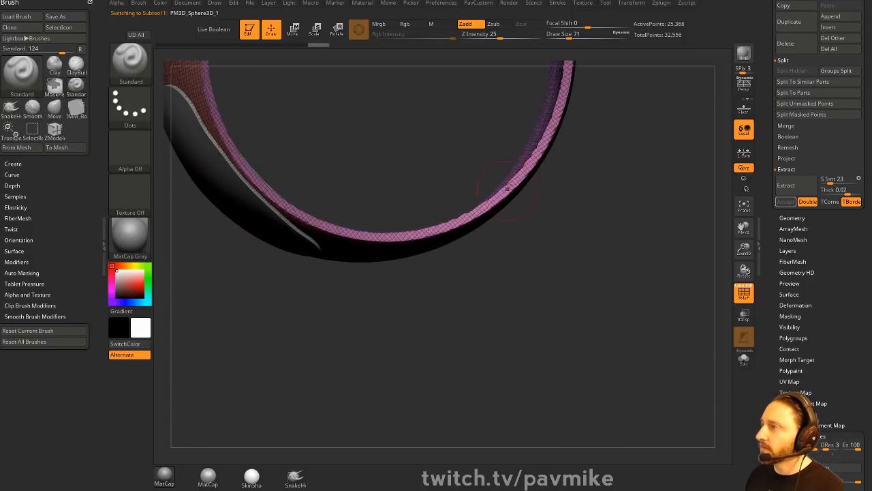
left_click_drag(508, 190, 538, 150)
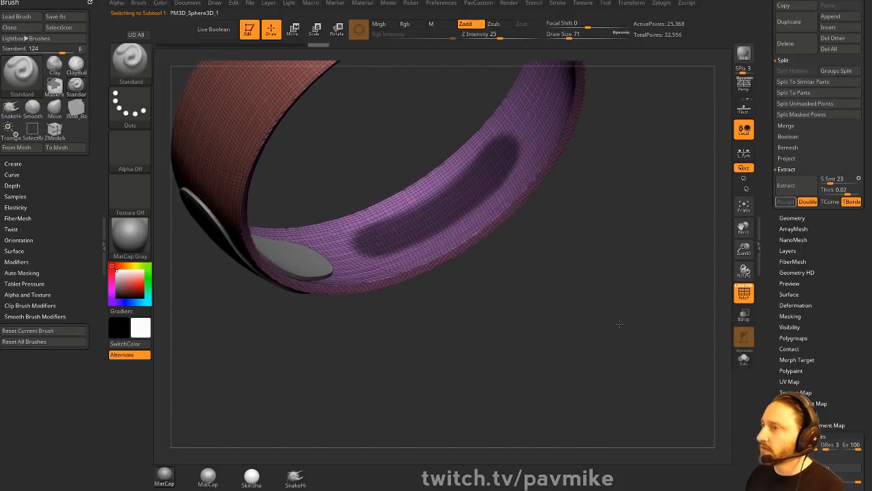
- Clear the mask, enable BackfaceMask for the masking brush and mask a horizontal strip on the ring's outer wall beside the patch
left_click_drag(619, 324, 637, 280, "shift")
left_click_drag(668, 163, 587, 184, "ctrl")
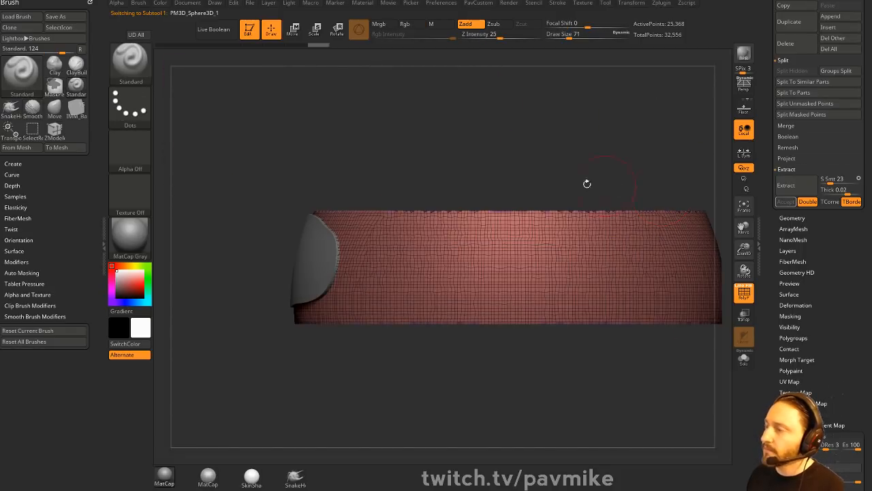
left_click(22, 273)
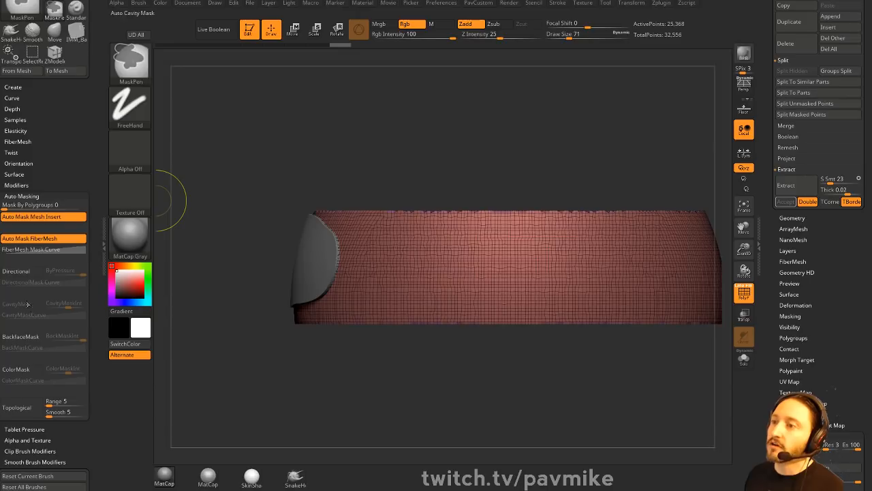
left_click(20, 336)
mouse_move(402, 260)
left_mouse_down("ctrl")
mouse_move(603, 259)
mouse_move(416, 268)
mouse_move(587, 278)
mouse_move(429, 252)
left_mouse_up("ctrl")
mouse_move(436, 368)
left_mouse_down()
mouse_move(430, 443)
mouse_move(395, 432)
mouse_move(433, 327)
left_mouse_up()
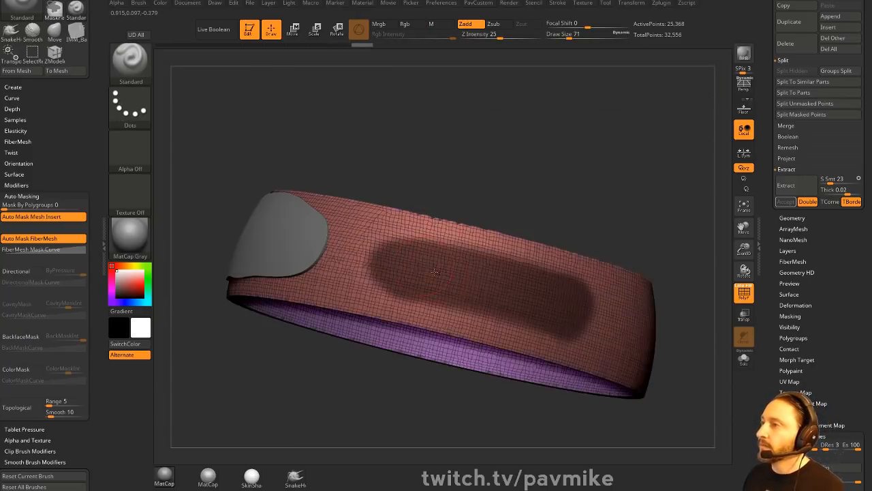
- Select the extracted patch in Solo mode, isolate one of its shells, turn on double-sided display and restore the whole patch
left_click(273, 250, "alt")
left_click_drag(504, 156, 667, 214, "shift")
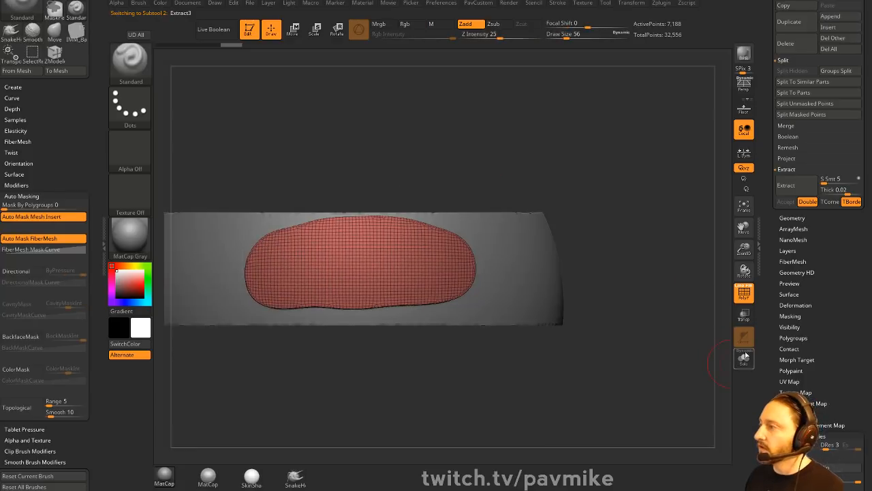
left_click(744, 356)
mouse_move(681, 286)
left_mouse_down()
mouse_move(648, 257)
mouse_move(532, 239)
mouse_move(544, 233)
mouse_move(550, 264)
mouse_move(506, 262)
mouse_move(588, 270)
mouse_move(543, 278)
mouse_move(579, 308)
left_mouse_up()
key("ctrl+shift")
left_click(392, 279, "ctrl+shift")
key("space")
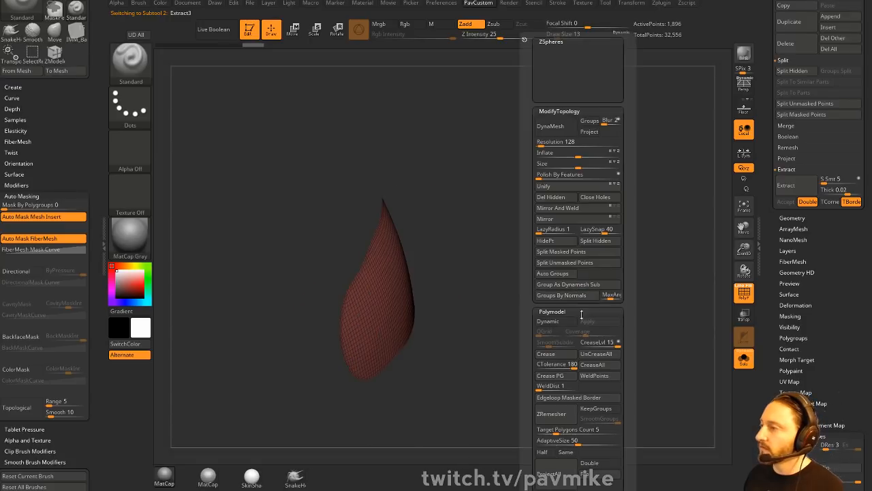
left_click(591, 463)
left_click_drag(484, 235, 504, 258)
left_click(503, 257, "ctrl+shift")
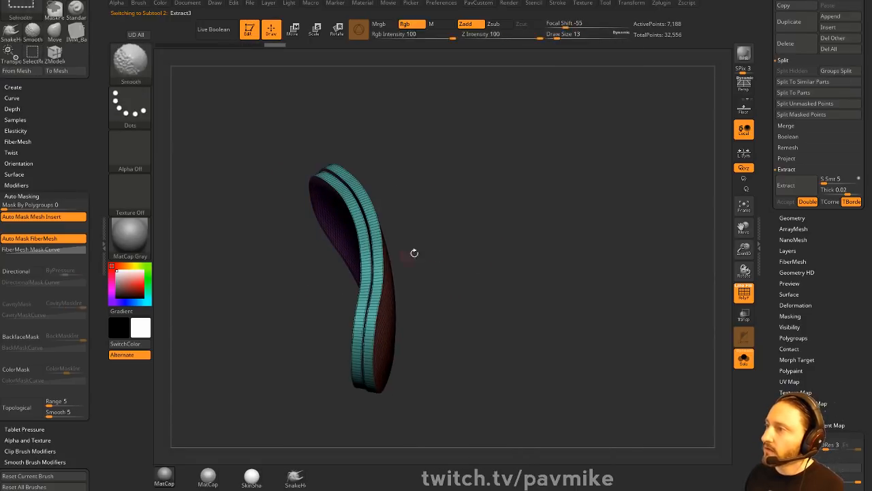
mouse_move(415, 253)
left_mouse_down()
mouse_move(497, 228)
mouse_move(521, 267)
mouse_move(498, 292)
mouse_move(558, 278)
mouse_move(561, 264)
mouse_move(504, 212)
mouse_move(477, 229)
left_mouse_up()
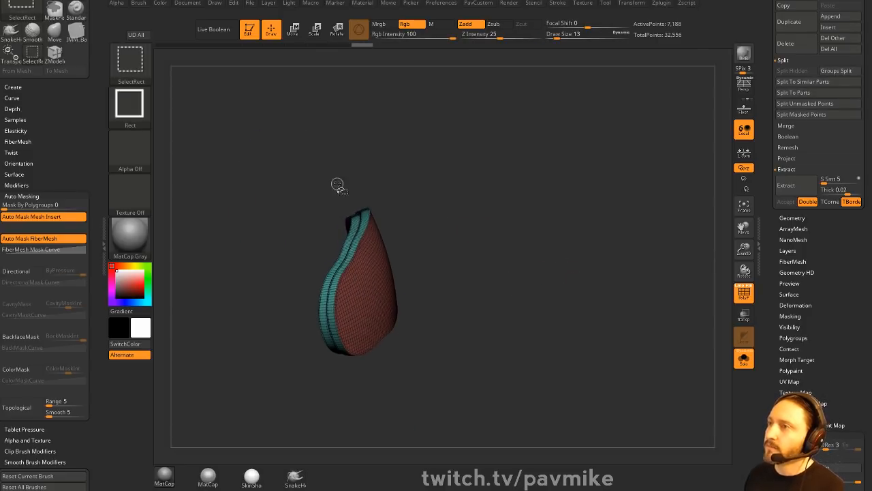
- Hide the inner shell of the patch, delete the hidden geometry and leave Solo mode
left_click_drag(315, 194, 349, 228, "ctrl+shift")
key("ctrl+shift+a")
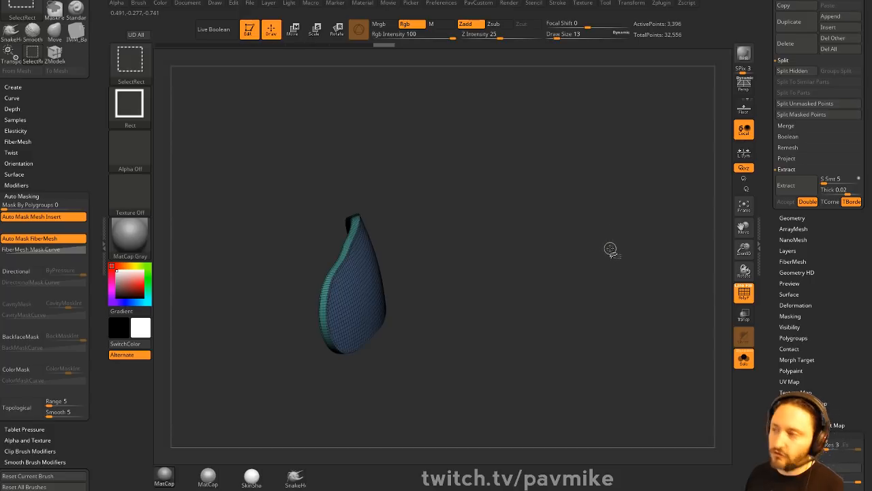
left_click_drag(600, 207, 637, 268, "ctrl+shift")
key("space")
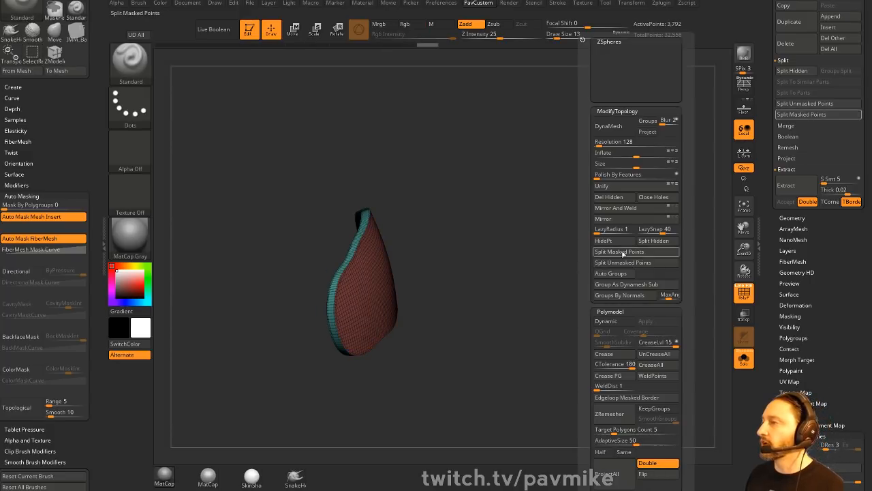
left_click(618, 198)
left_click_drag(679, 330, 666, 212)
left_click(744, 359)
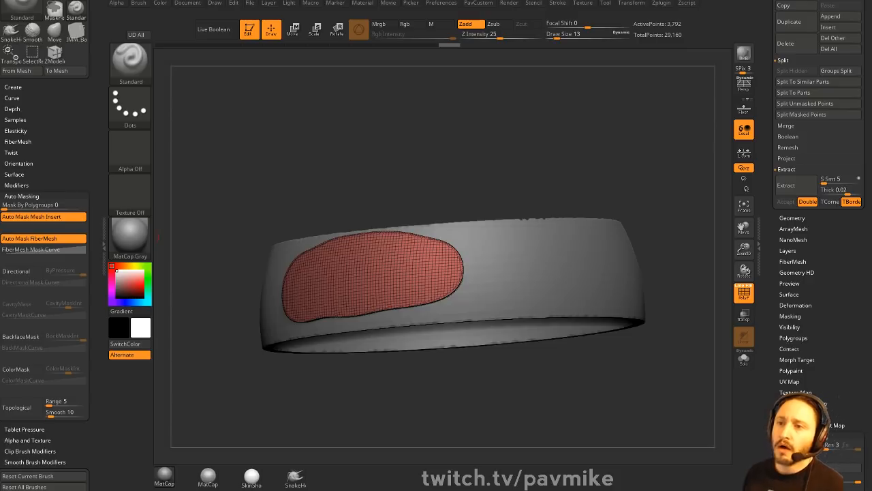
- Activate the ZModeler brush and load the white standing male figure from the tool library, closing in on its arm
left_click_drag(502, 172, 568, 277)
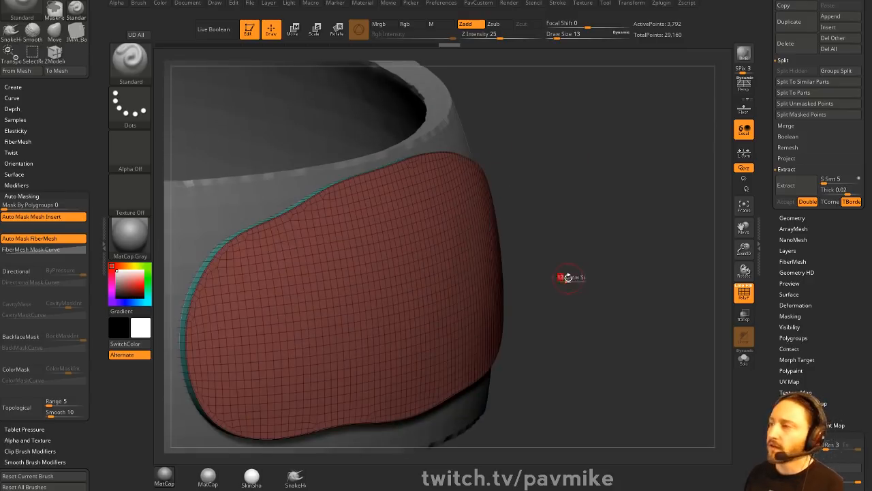
mouse_move(628, 329)
left_mouse_down("alt")
mouse_move(652, 315)
mouse_move(607, 141)
mouse_move(659, 188)
left_mouse_up("alt")
key("b")
key("z")
key("m")
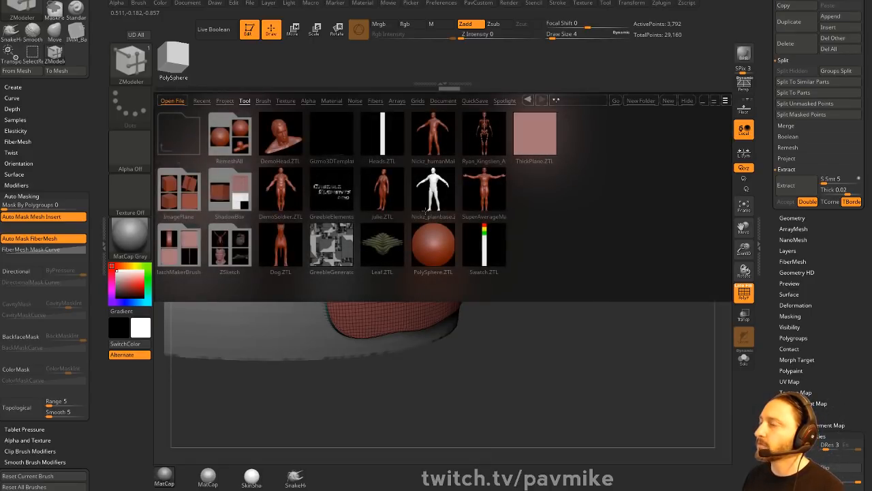
double_click(433, 187)
left_click(691, 103)
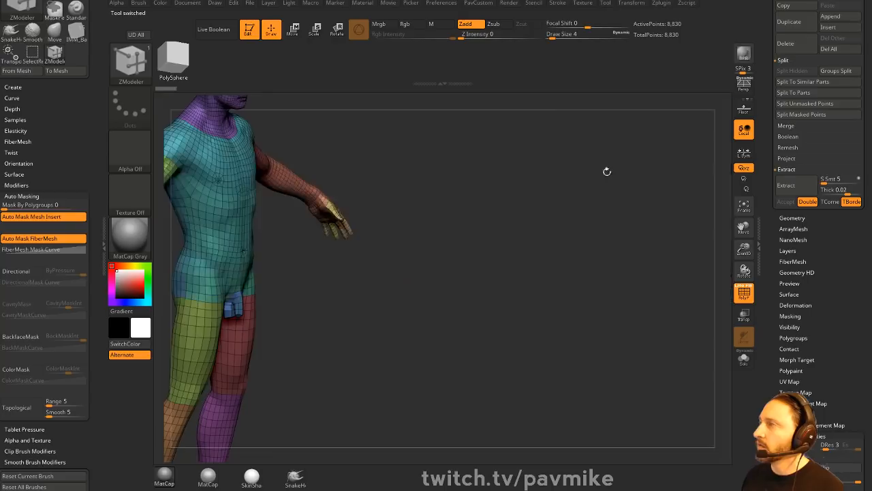
left_click_drag(606, 171, 426, 317)
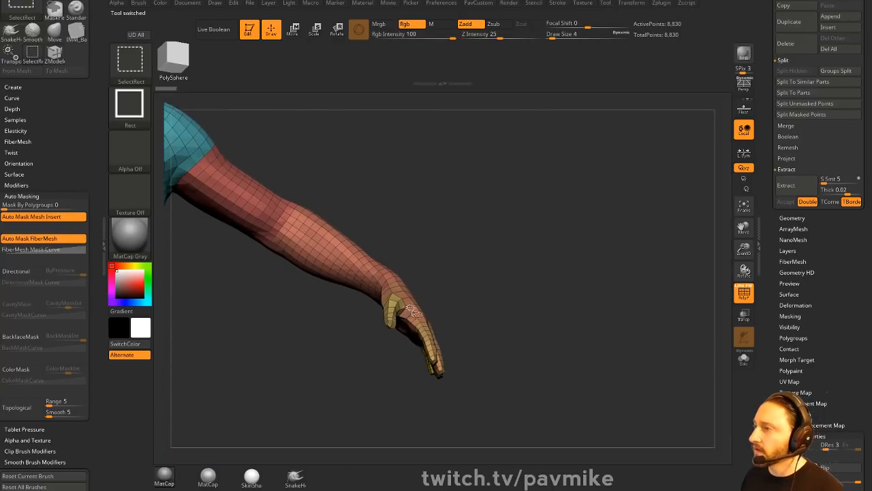
- Isolate the figure's hand and delete the hidden rest of the body
left_click_drag(501, 233, 438, 450, "ctrl+shift")
left_click_drag(553, 262, 339, 413, "ctrl+shift")
key("2")
left_click(516, 197)
mouse_move(444, 218)
left_mouse_down("alt")
mouse_move(605, 214)
mouse_move(220, 243)
left_mouse_up("alt")
mouse_move(382, 262)
left_mouse_down()
mouse_move(430, 268)
mouse_move(486, 203)
mouse_move(327, 292)
mouse_move(488, 229)
left_mouse_up()
- Isolate the ragged forearm polygroup, invert the visibility and delete it, leaving only the hand
key("1")
left_click(316, 195, "ctrl+shift")
left_click_drag(462, 141, 535, 203, "ctrl+shift")
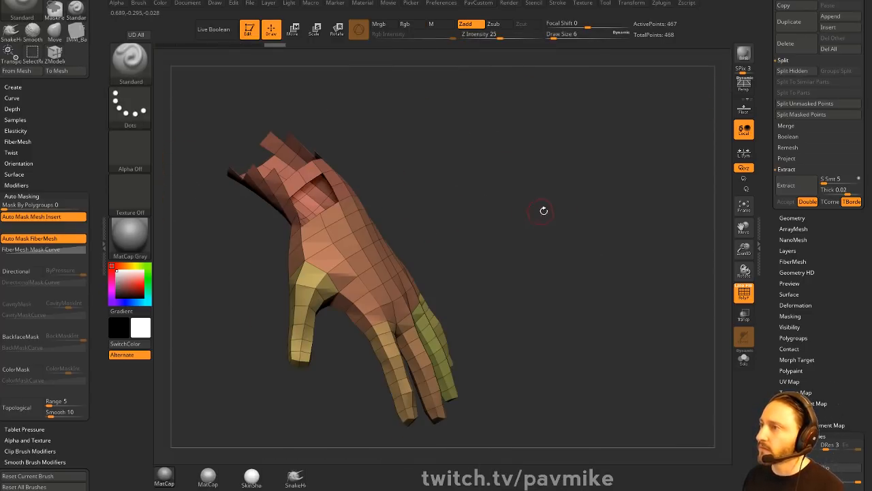
key("2")
left_click(452, 175, "ctrl+shift")
left_click(316, 171, "ctrl+shift")
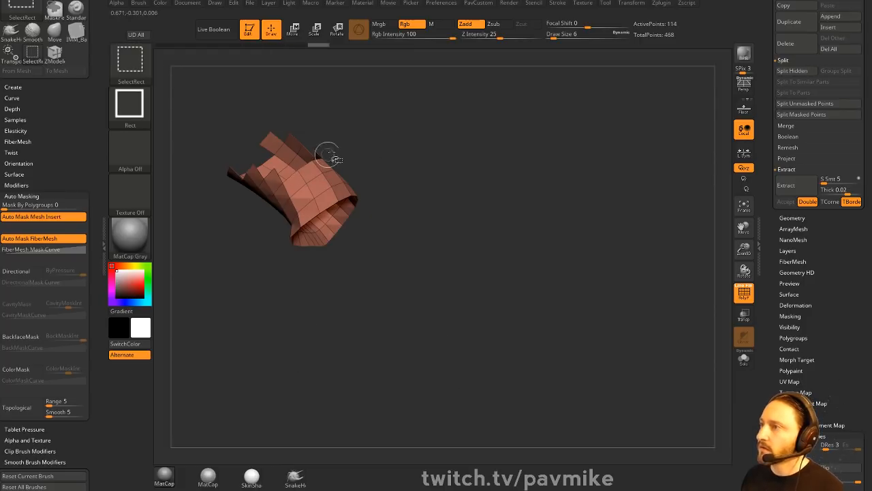
left_click_drag(430, 151, 508, 211, "ctrl+shift")
key("2")
left_click(490, 194)
left_click_drag(415, 196, 433, 158)
- Set the ZModeler polygon action to QMesh with the All Polygons target
key("b")
key("z")
key("m")
key("space")
left_click(416, 122)
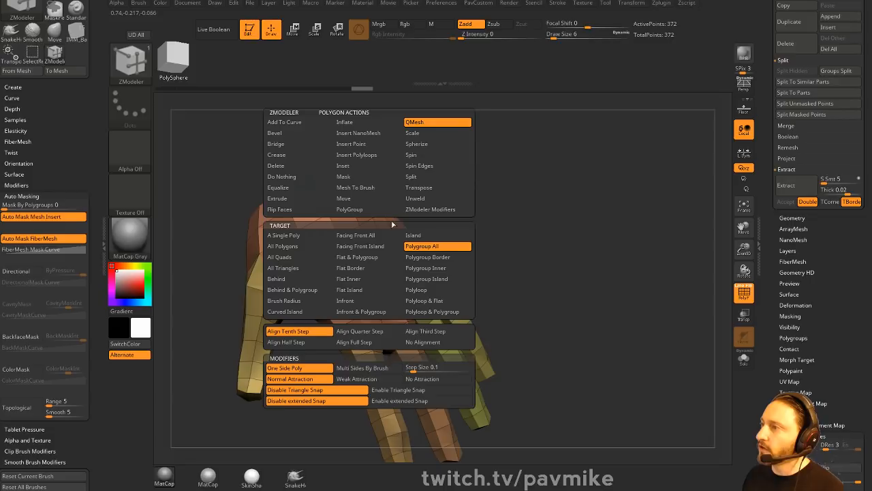
left_click(300, 246)
- Try thickening the whole hand with QMesh at two different offsets, undoing each attempt
left_click_drag(532, 235, 424, 243)
left_click_drag(532, 214, 198, 368, "alt")
left_click_drag(340, 241, 359, 237)
left_click_drag(416, 234, 549, 217)
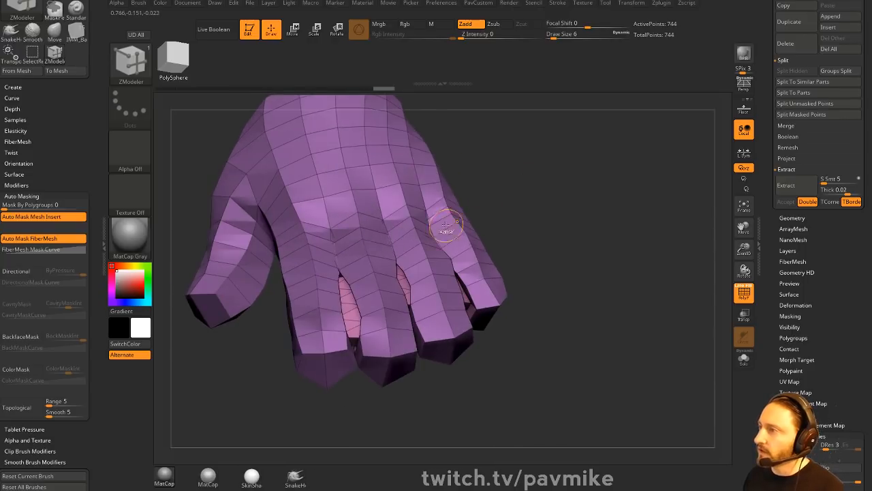
key("ctrl+z")
left_click_drag(390, 201, 412, 195)
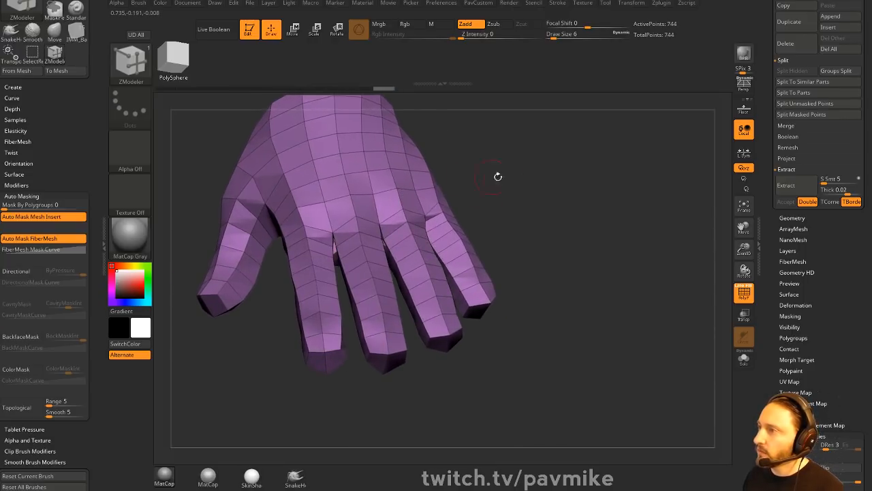
key("ctrl+z")
- Set the ZModeler draw size to 1
key("s")
left_click(512, 176)
left_click_drag(507, 177, 562, 189)
left_click_drag(521, 164, 536, 233, "alt")
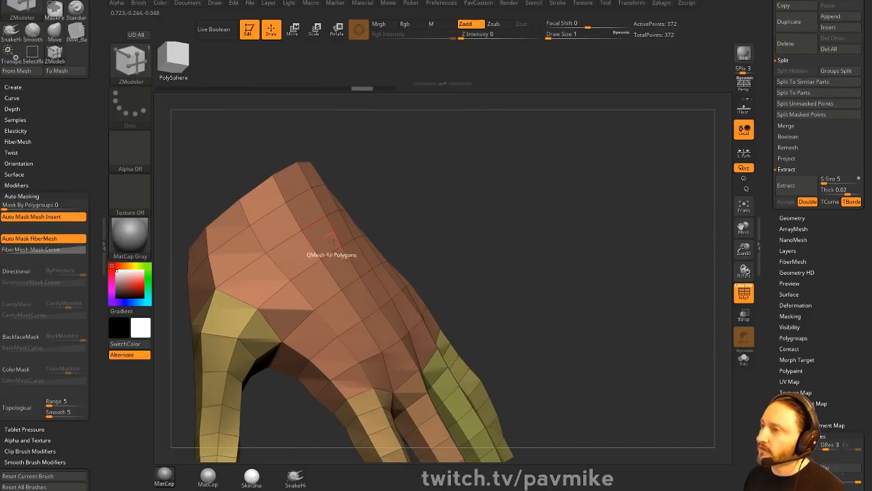
- Switch the QMesh target to A Single Poly, raise a connected row of polygons across the back of the wrist and undo it
key("space")
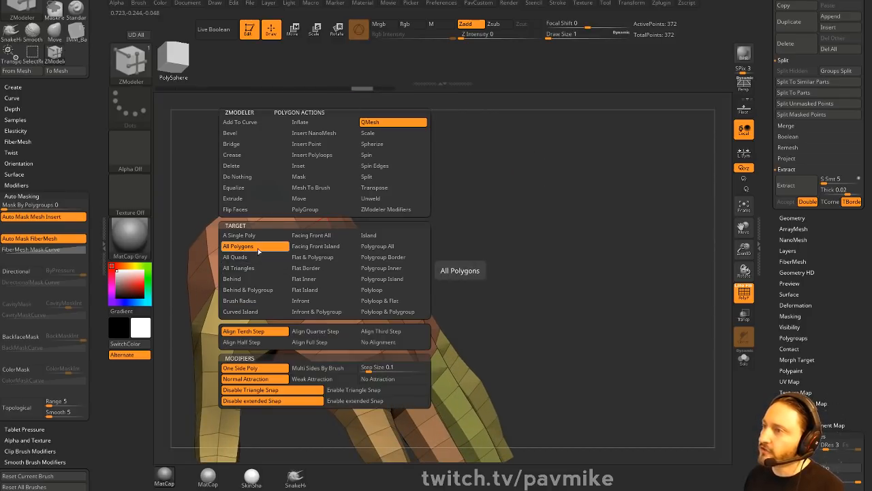
left_click_drag(444, 209, 413, 197)
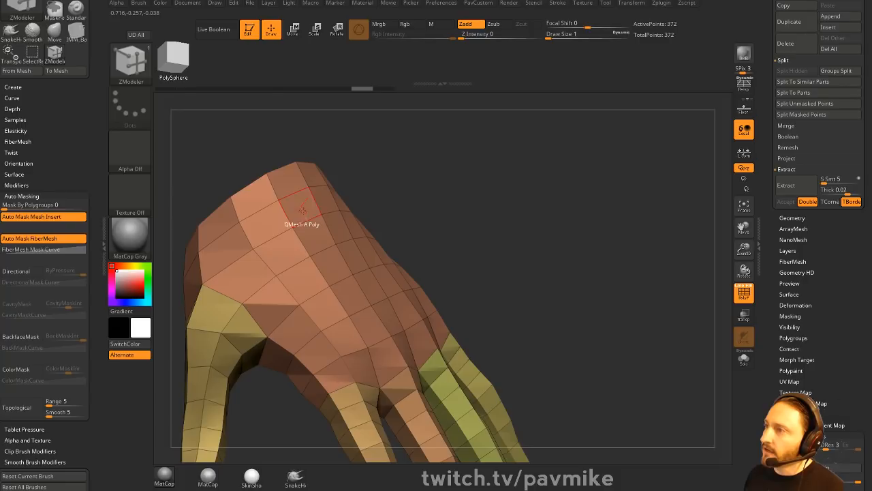
left_click_drag(328, 176, 326, 197)
mouse_move(430, 161)
left_mouse_down()
mouse_move(363, 144)
mouse_move(310, 185)
mouse_move(330, 179)
left_mouse_up()
left_click_drag(481, 159, 538, 178)
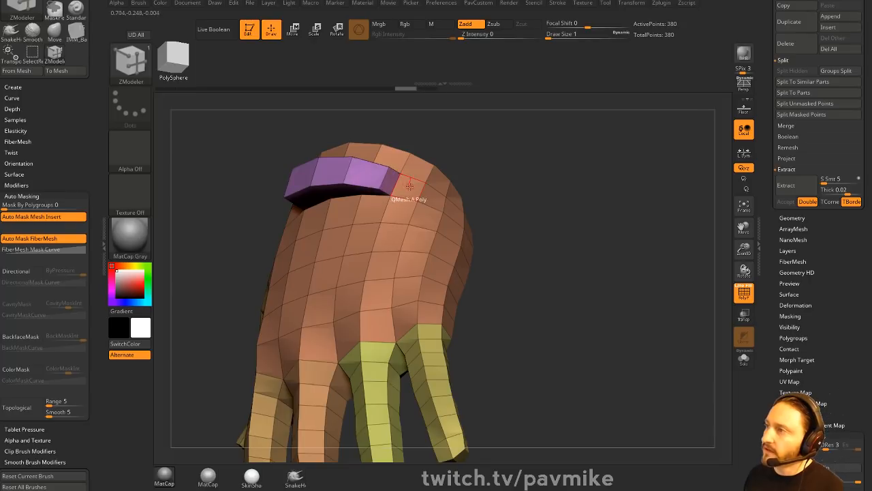
left_click_drag(409, 186, 407, 178)
left_click_drag(481, 148, 463, 170)
left_click_drag(336, 177, 340, 194)
mouse_move(481, 161)
left_mouse_down()
mouse_move(380, 221)
mouse_move(454, 156)
left_mouse_up()
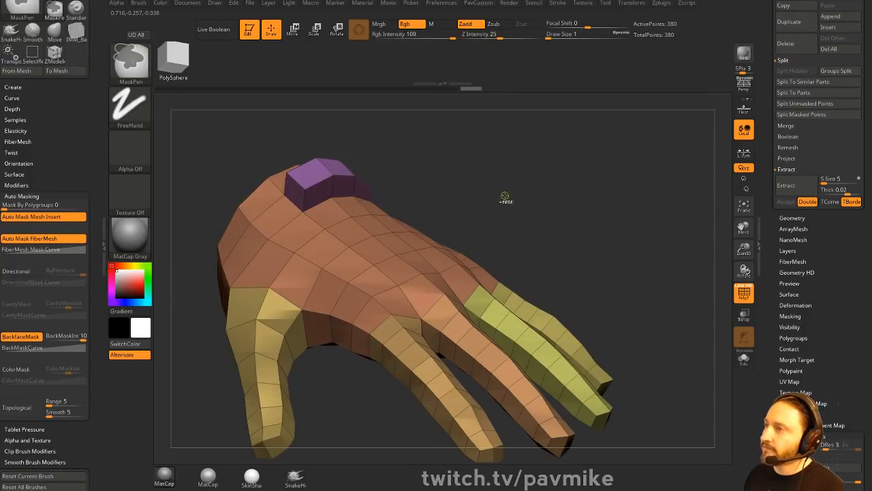
key("ctrl+z")
key("ctrl+z")
mouse_move(507, 195)
left_mouse_down()
mouse_move(529, 179)
mouse_move(512, 159)
mouse_move(510, 180)
left_mouse_up()
- Switch the QMesh target back to All Polygons, thicken the whole hand again and undo it
key("space")
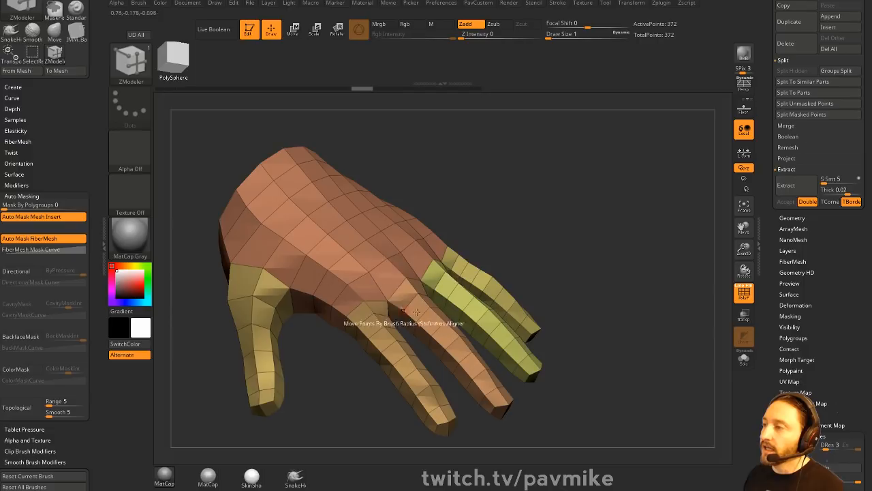
key("space")
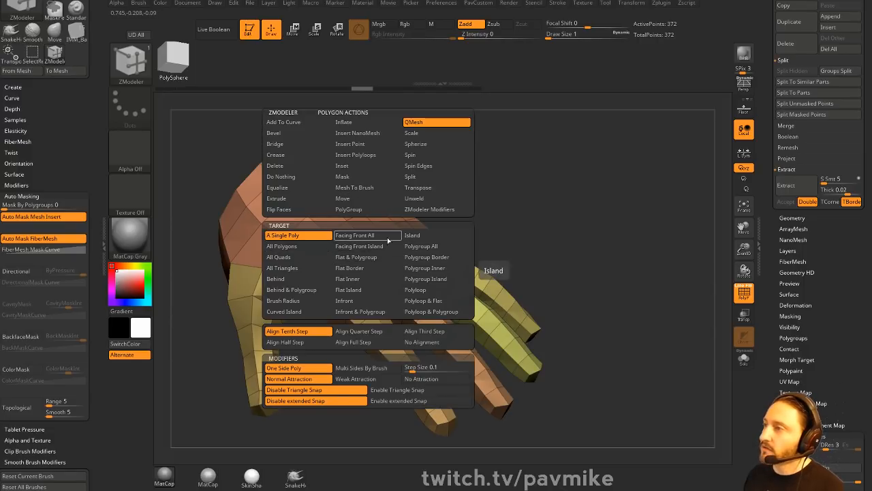
left_click(388, 235)
left_click(368, 244)
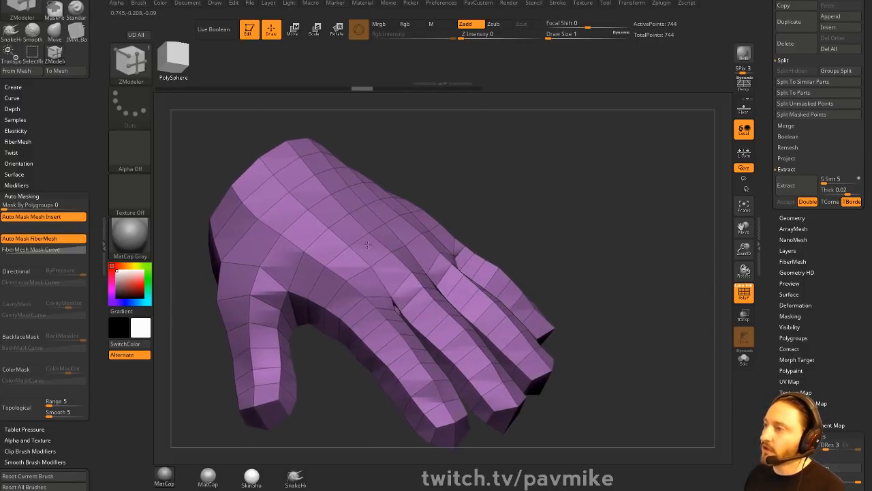
key("ctrl+z")
- Change the ZModeler polygon action to Extrude, try it on the back of the hand and undo the attempt
key("space")
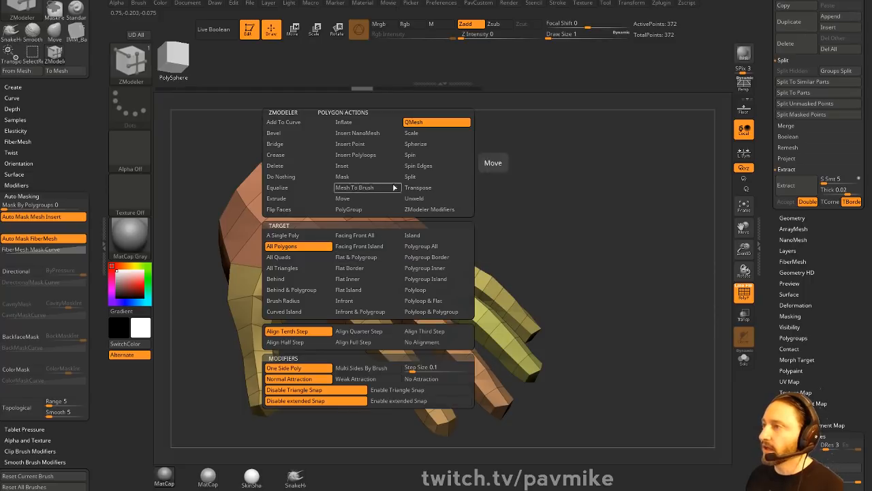
left_click(293, 199)
left_click(433, 249)
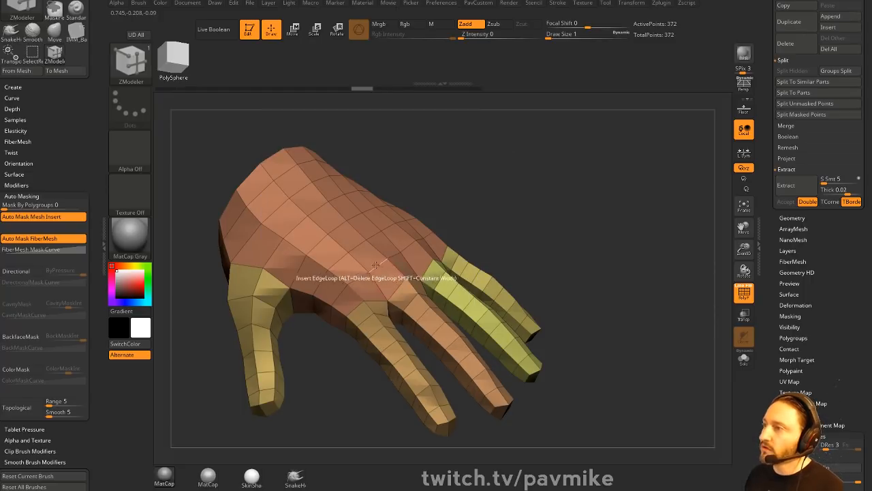
left_click_drag(377, 263, 364, 188)
key("ctrl+z")
- Set the Extrude target to All Polygons, extrude the whole hand and undo it
key("space")
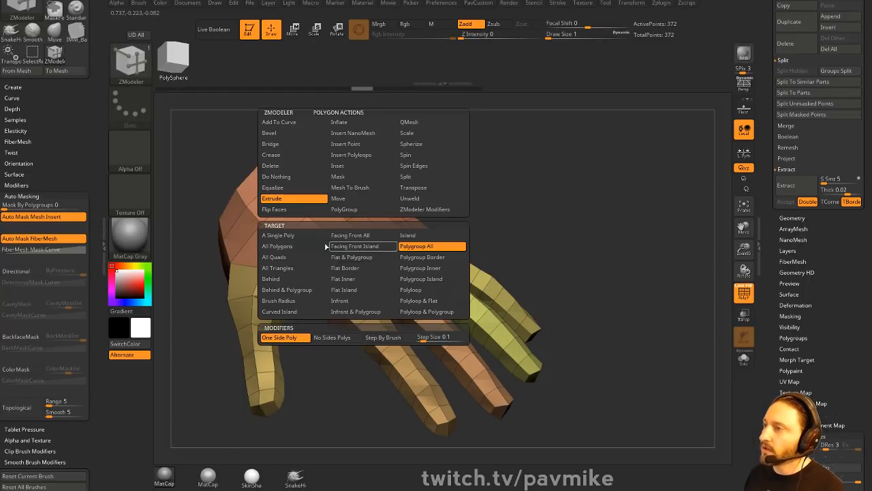
left_click(279, 246)
left_click_drag(367, 254, 370, 243)
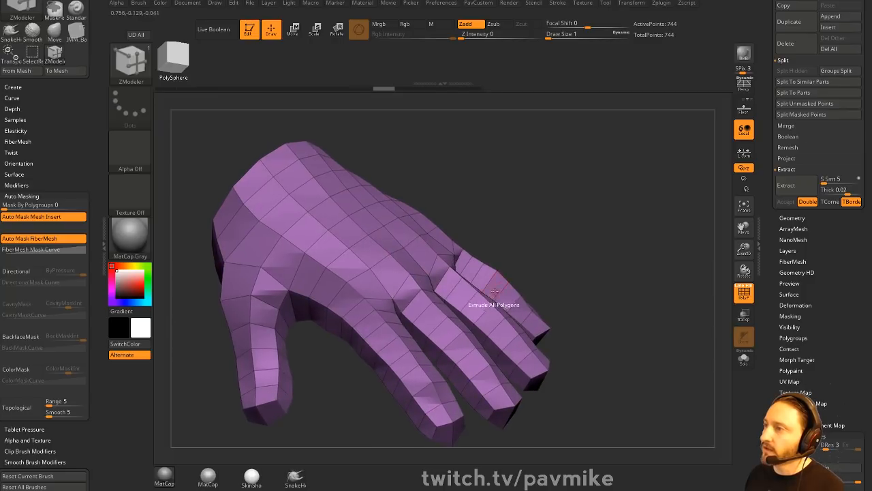
key("ctrl+z")
- Set the Extrude target to A Single Poly and extrude four neighbouring wrist polygons into separate blocks
key("space")
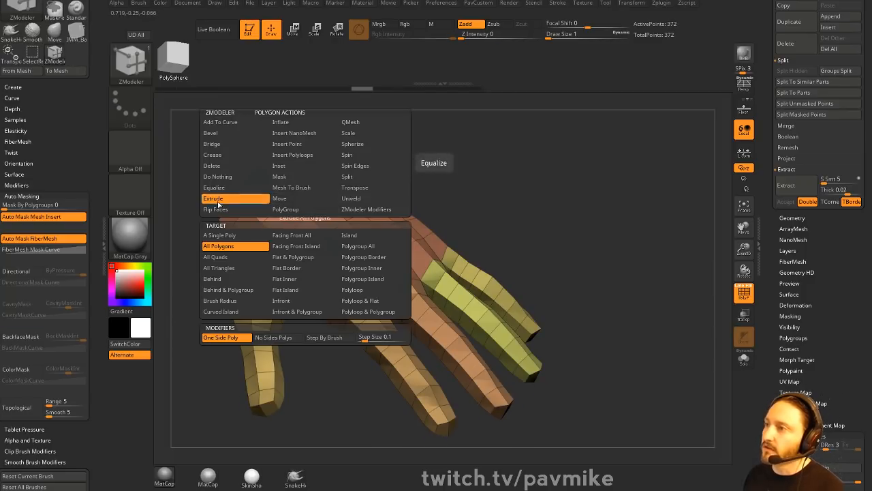
left_click(251, 238)
left_click_drag(312, 206, 313, 188)
left_click_drag(386, 154, 347, 175)
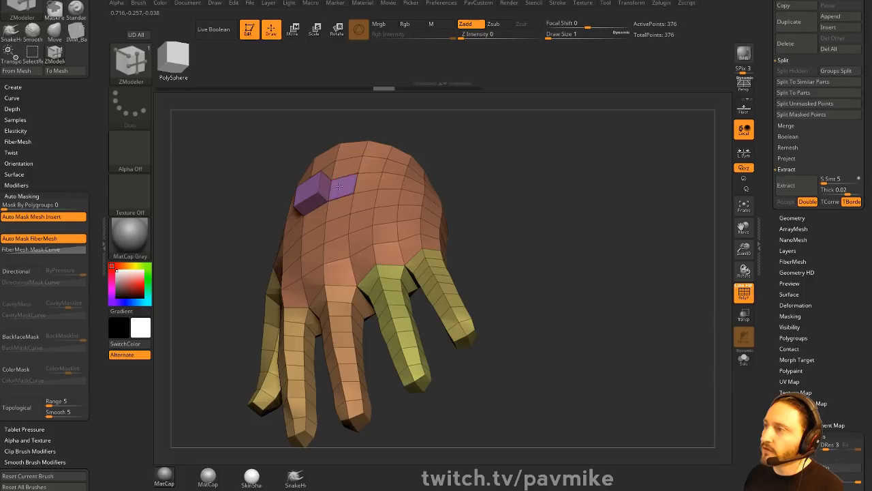
left_click(369, 174)
left_click(392, 174)
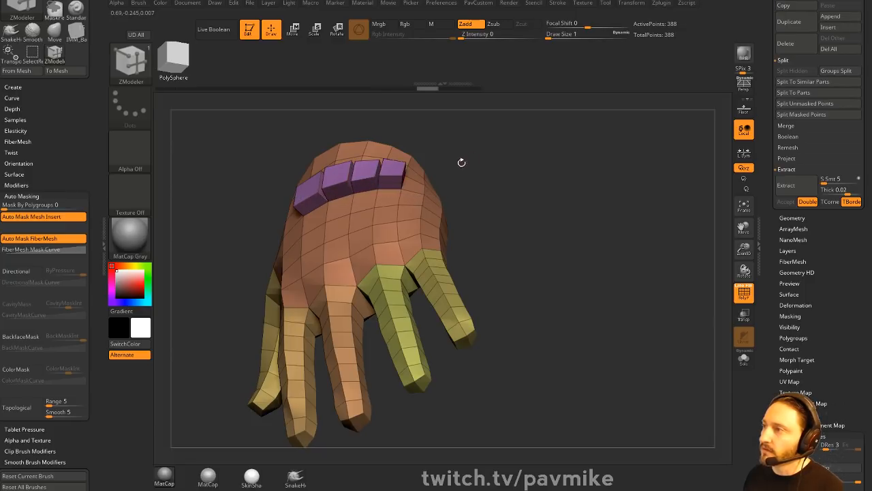
left_click_drag(461, 162, 500, 166)
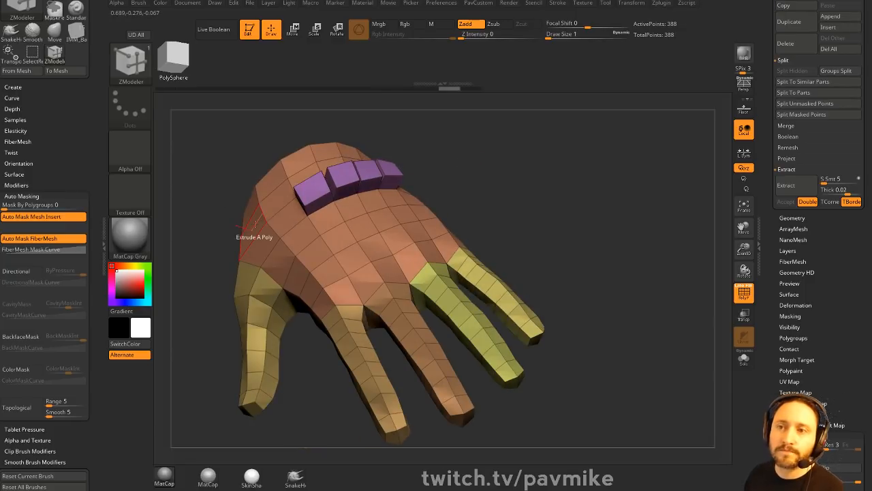
- Undo the four single-polygon extrusions at the wrist
key("ctrl+z")
key("ctrl+z")
key("ctrl+z")
key("ctrl+z")
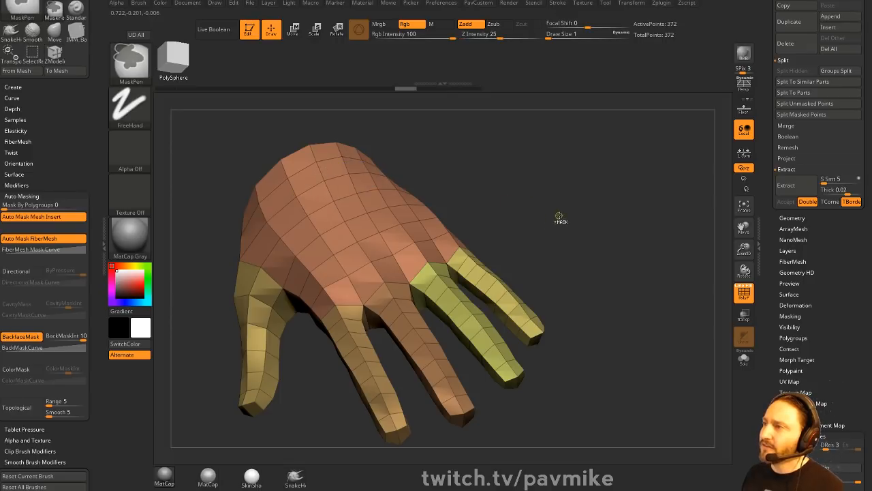
- Turn off the polyframe display and subdivide the hand mesh three times
left_click_drag(558, 218, 681, 278)
key("shift+f")
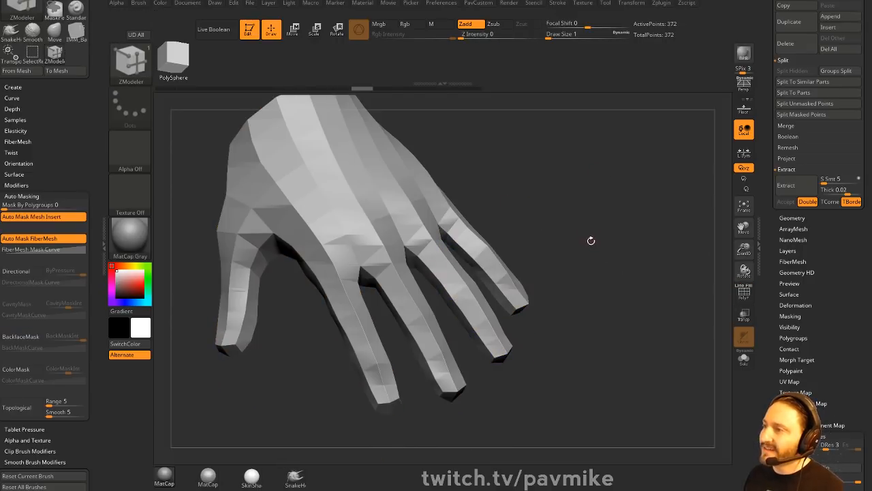
key("ctrl+d")
key("ctrl+d")
key("ctrl+d")
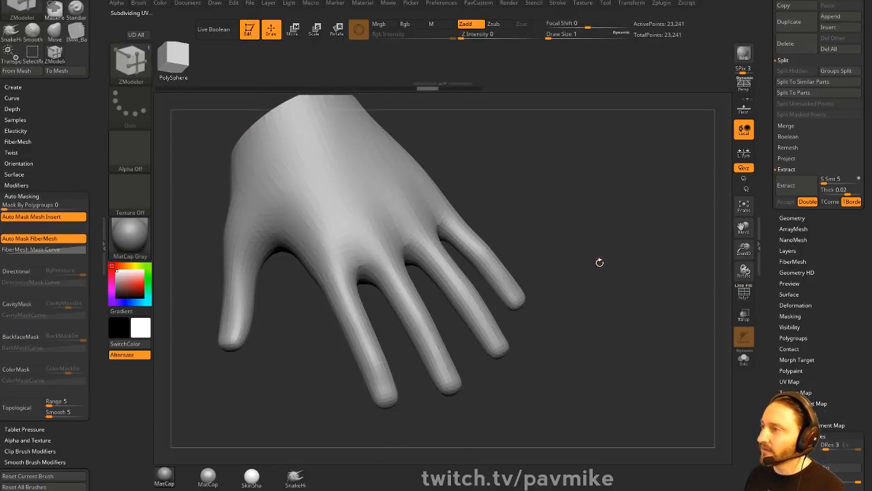
- Sculpt rough nail outlines on the index and middle fingertips with the Standard brush at draw size 2
mouse_move(600, 260)
left_mouse_down()
mouse_move(631, 249)
mouse_move(656, 140)
mouse_move(613, 163)
left_mouse_up()
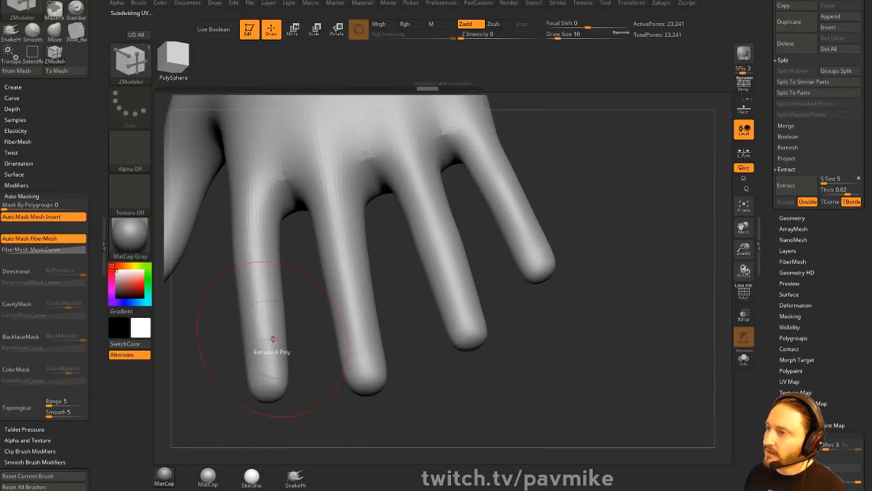
key("b")
key("s")
key("t")
left_click_drag(301, 365, 318, 318)
key("bracketleft")
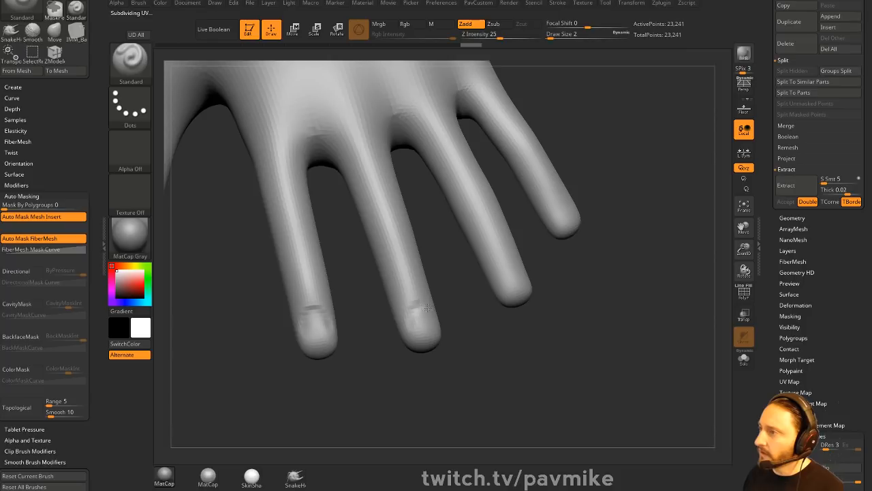
left_click_drag(421, 322, 433, 317, "shift")
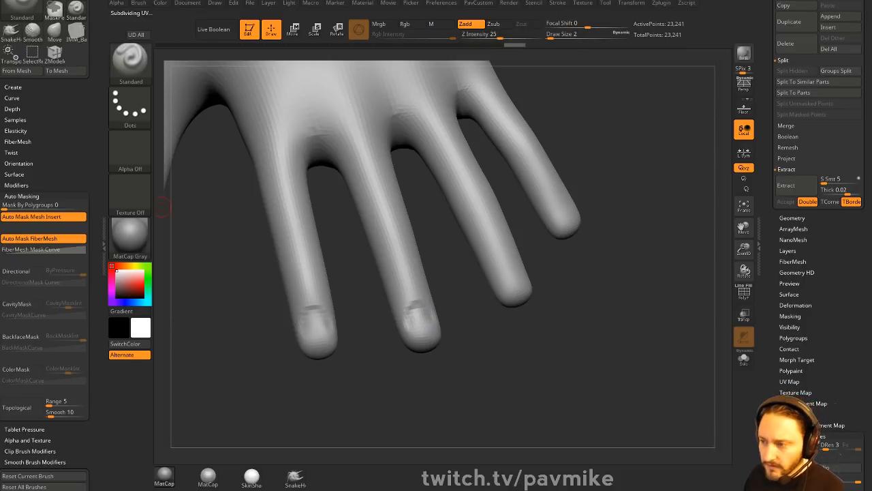
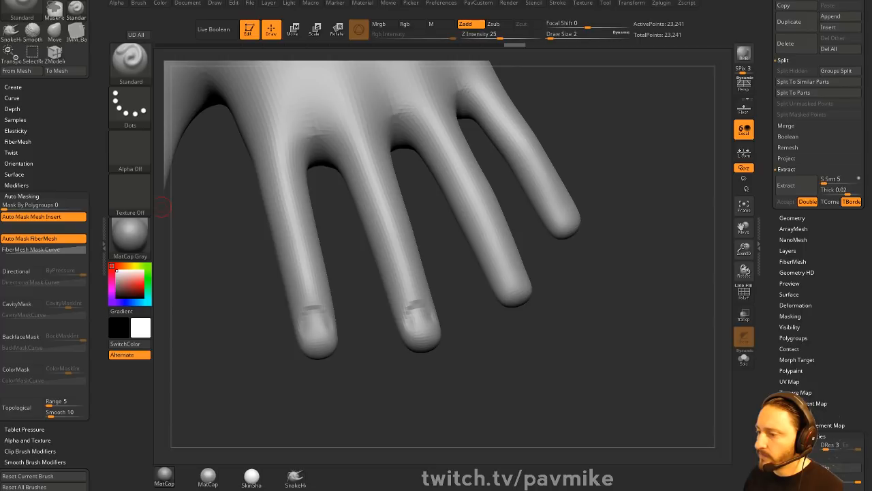
- Switch to the browser, examine the hands in the ArtStation "Commander - High Res Process" images, and return to ZBrush
key("alt+Tab")
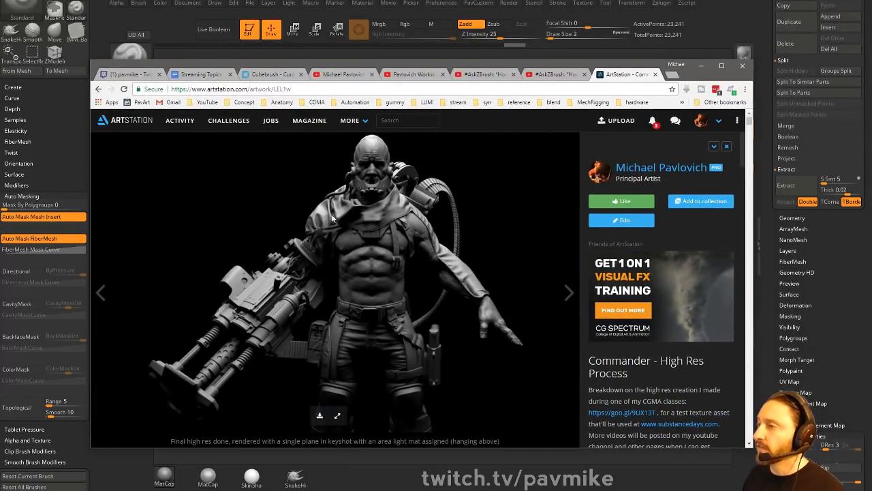
scroll(363, 213, "down", 6)
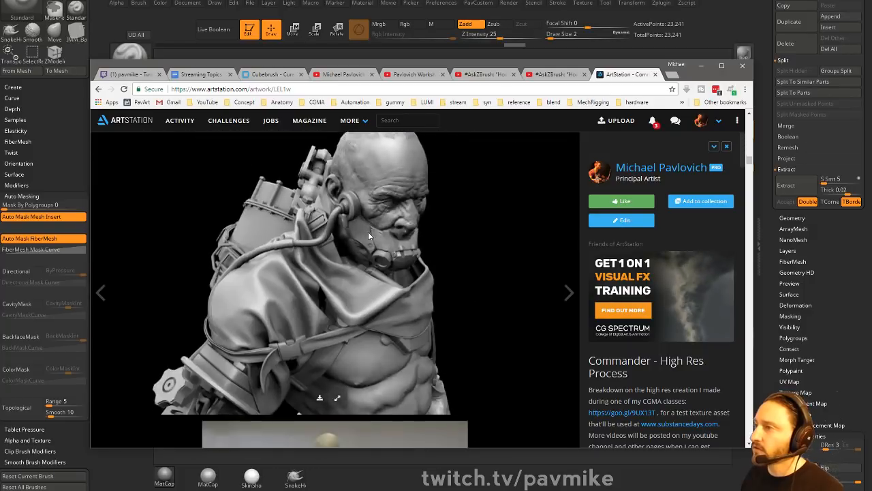
scroll(368, 233, "down", 15)
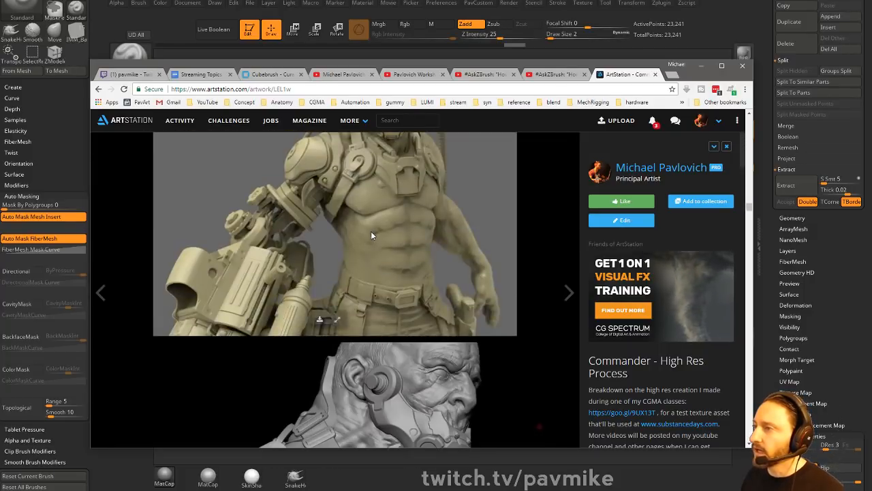
scroll(371, 235, "down", 8)
scroll(374, 236, "down", 15)
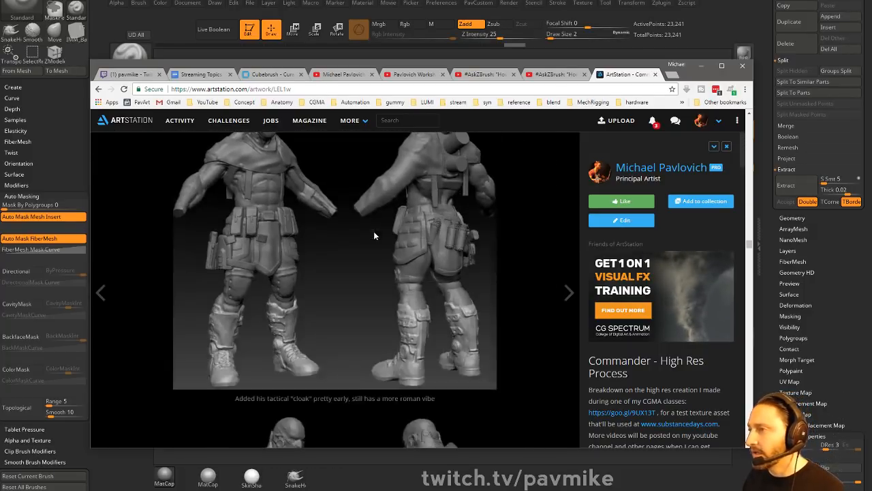
scroll(374, 234, "down", 2)
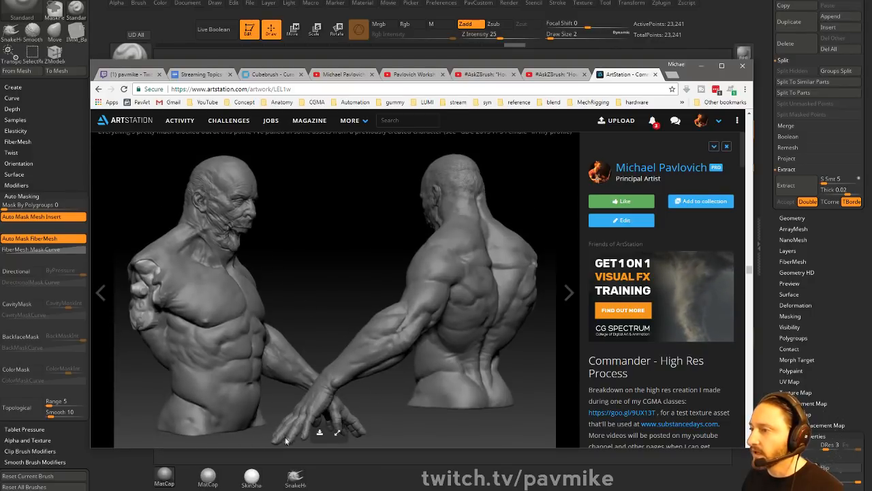
key("alt+Tab")
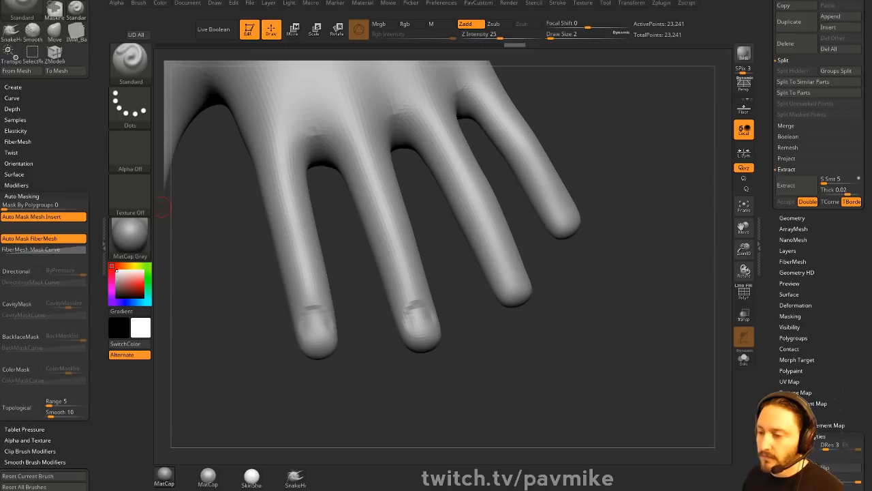
- Carve the front edge of the index fingernail with the Standard brush
left_click_drag(557, 268, 233, 344)
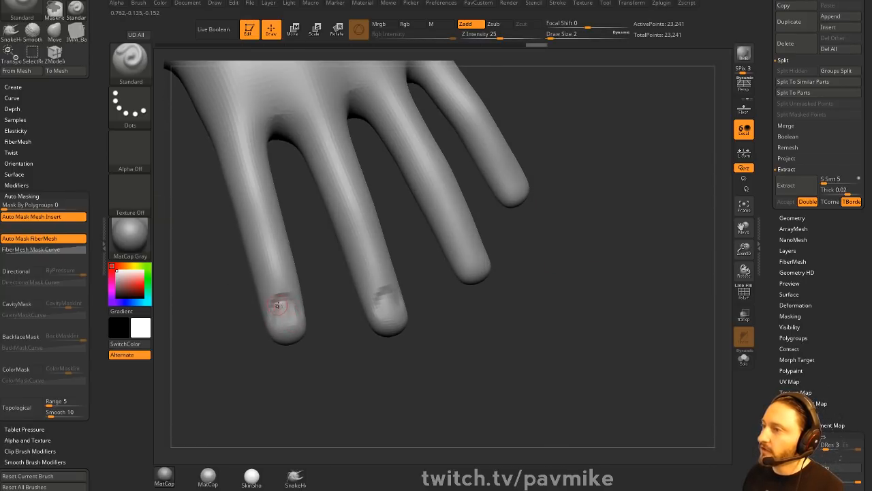
left_click_drag(319, 324, 323, 314)
left_click_drag(272, 333, 307, 332)
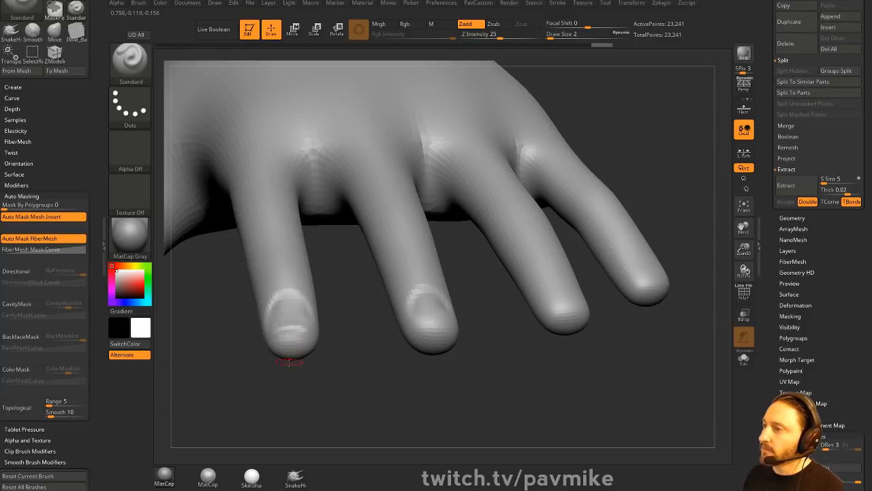
mouse_move(295, 361)
left_mouse_down()
mouse_move(298, 323)
mouse_move(278, 331)
left_mouse_up()
key("s")
left_click_drag(349, 381, 320, 347)
left_click(339, 366)
- Select the Topology brush, expand the Geometry settings and set the draw size to 1
key("b")
key("t")
key("o")
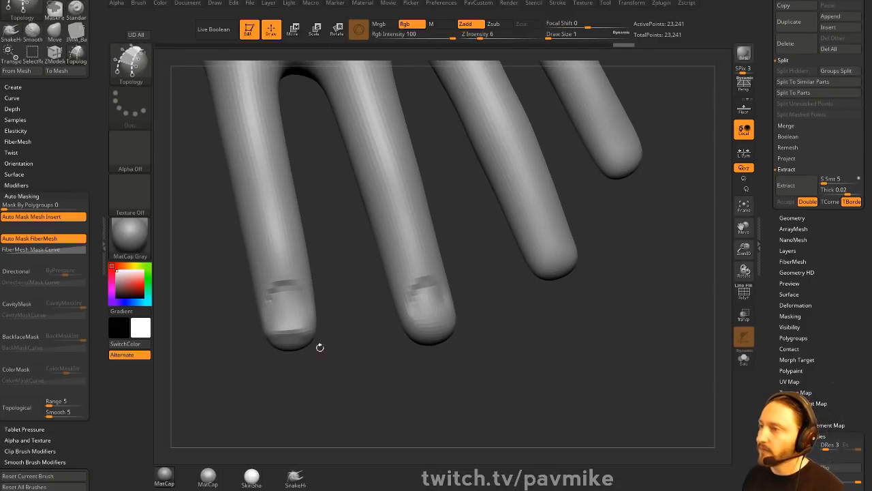
key("s")
left_click(279, 308)
left_click_drag(764, 145, 765, 118)
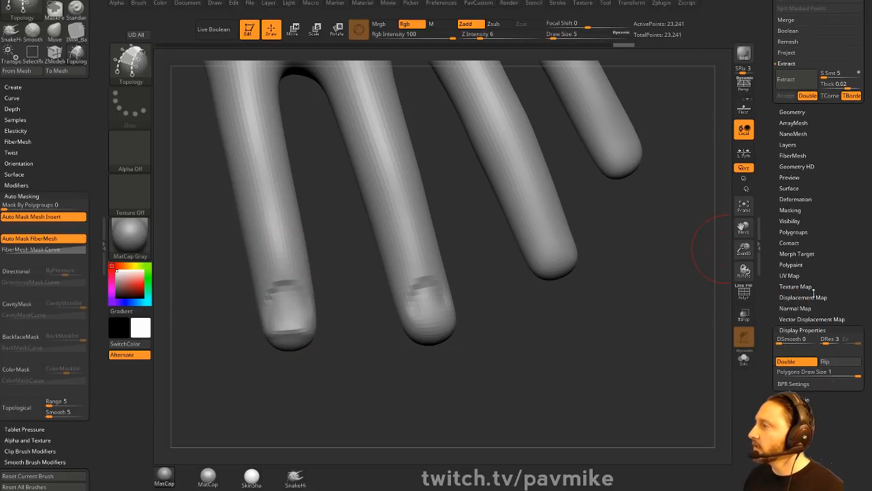
mouse_move(774, 204)
left_mouse_down()
mouse_move(772, 329)
mouse_move(763, 192)
left_mouse_up()
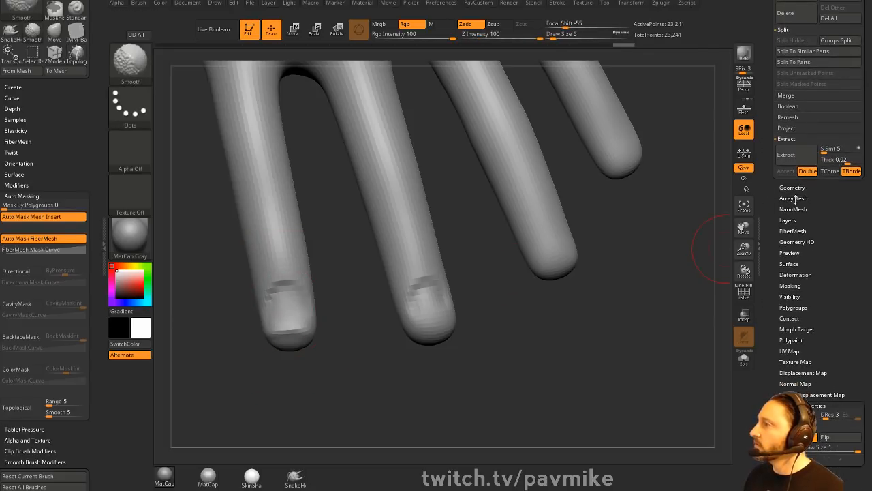
left_click(792, 188)
key("s")
left_click(281, 296)
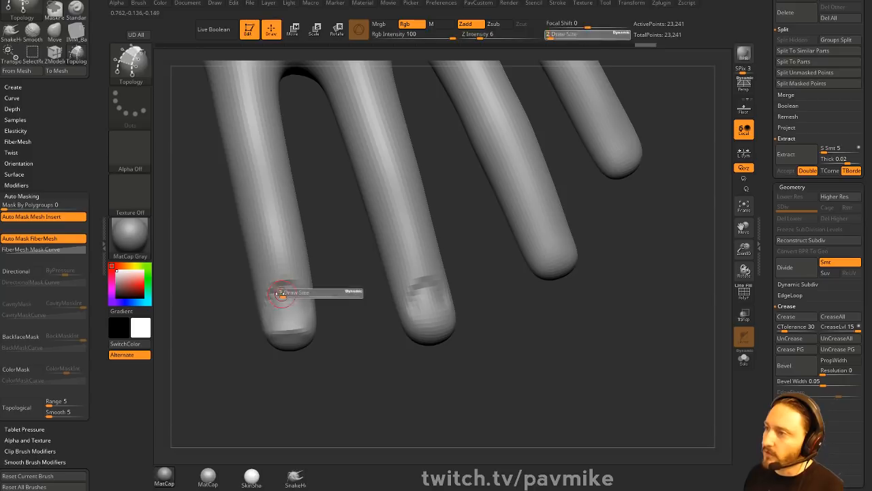
right_click_drag(289, 305, 270, 318)
key("s")
left_click_drag(277, 306, 272, 307)
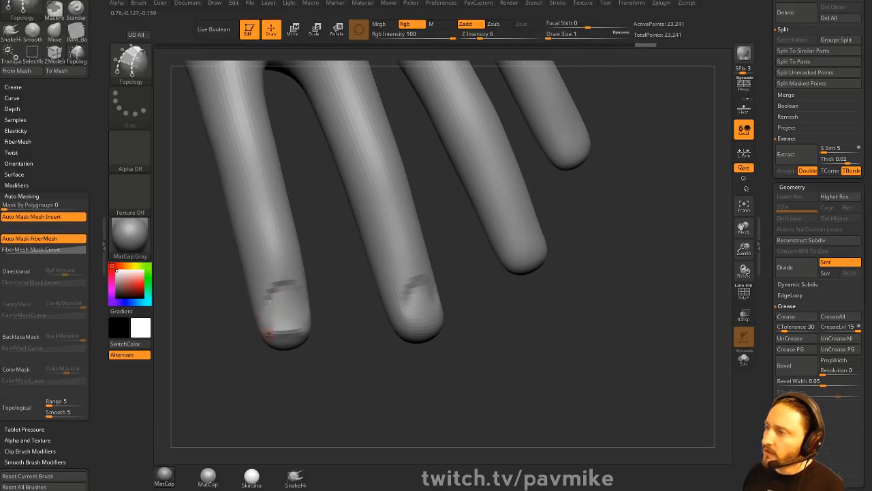
- Try tracing the index fingernail with two lengthwise Topology curves and one crosswise curve
right_click_drag(327, 270, 311, 269)
left_click_drag(294, 254, 312, 343)
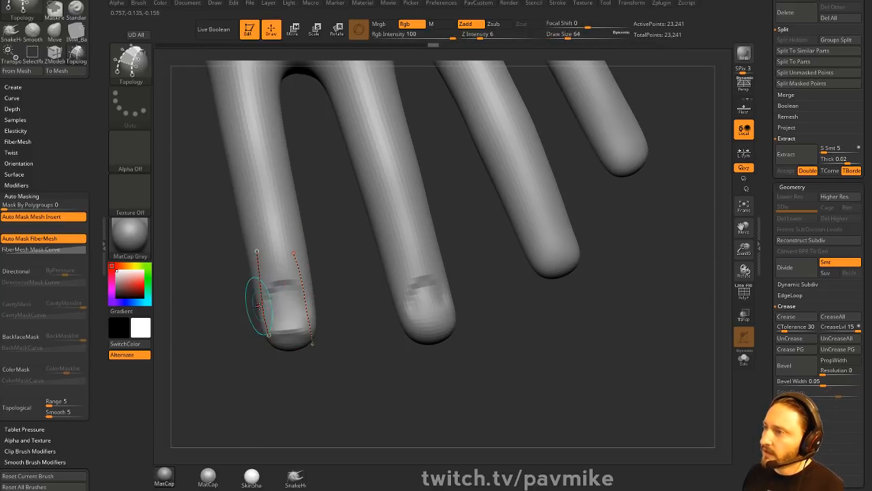
key("ctrl+z")
mouse_move(332, 262)
right_mouse_down()
mouse_move(308, 286)
mouse_move(327, 252)
mouse_move(329, 263)
right_mouse_up()
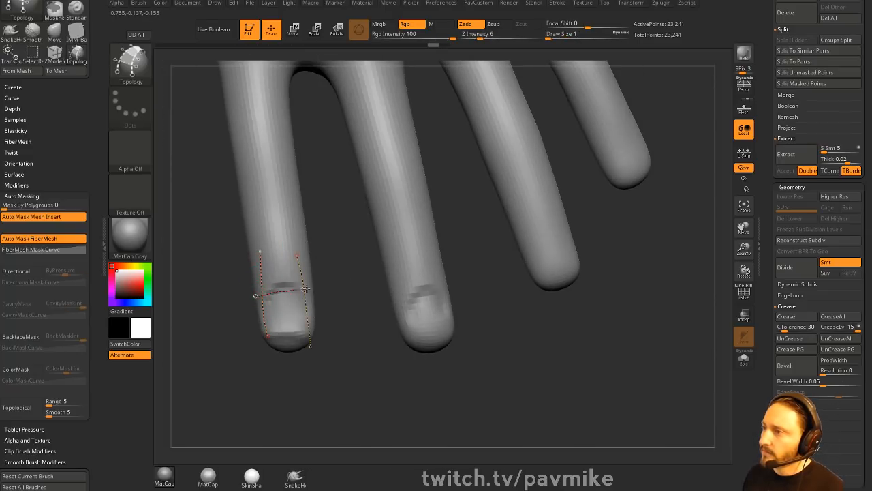
left_click_drag(305, 288, 312, 288)
left_click_drag(318, 317, 323, 317)
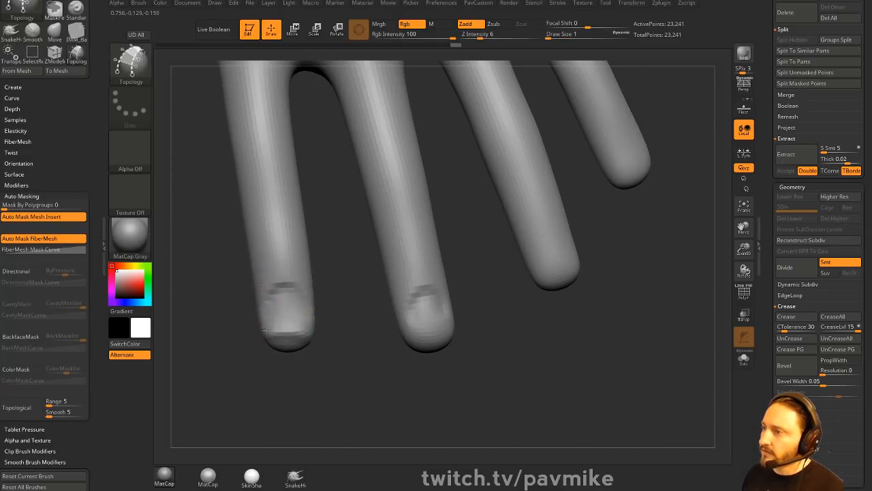
- Draw a grid of Topology curves over the index fingernail, generate the patch and split it off with Split Masked Points
mouse_move(338, 315)
right_mouse_down()
mouse_move(318, 327)
mouse_move(341, 332)
right_mouse_up()
left_click_drag(258, 332, 317, 332)
mouse_move(271, 271)
left_mouse_down()
mouse_move(280, 357)
mouse_move(301, 357)
left_mouse_up()
left_click(273, 190)
key("2")
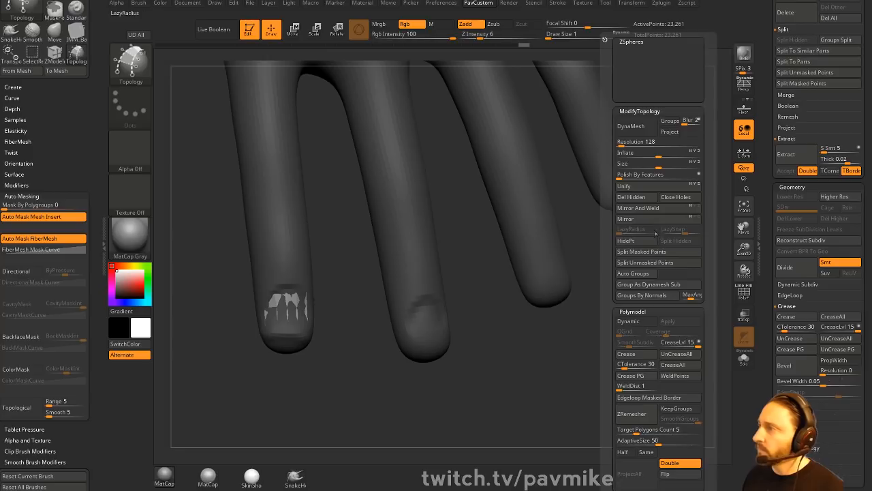
left_click(652, 251)
- Thicken the separated nail patch with the ZModeler brush
mouse_move(440, 308)
left_mouse_down()
mouse_move(394, 364)
mouse_move(410, 331)
mouse_move(421, 370)
mouse_move(380, 295)
mouse_move(356, 307)
left_mouse_up()
key("space")
key("ctrl+z")
key("ctrl+z")
key("space")
left_click(296, 247)
- Turn on the polyframe for the nail patch, leave Solo mode and make the hand subtool visible again
left_click(742, 358)
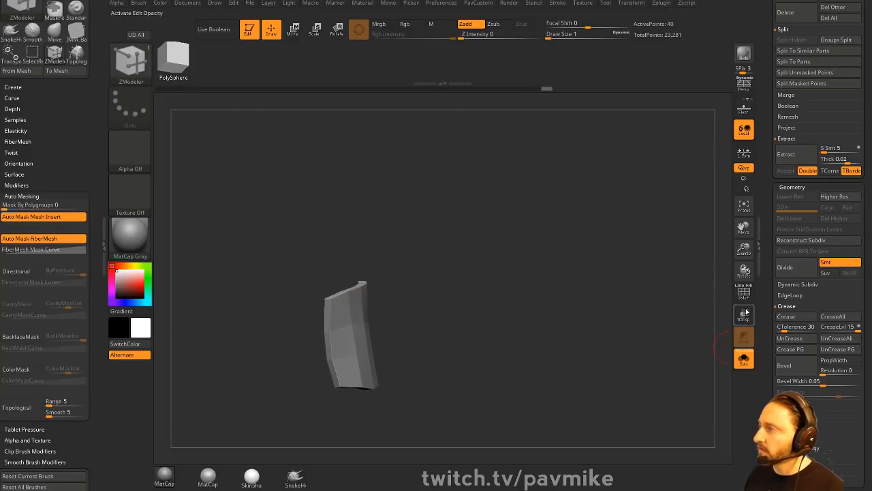
left_click(743, 293)
left_click_drag(616, 344, 618, 321, "alt")
left_click(742, 359)
left_click_drag(662, 359, 705, 349)
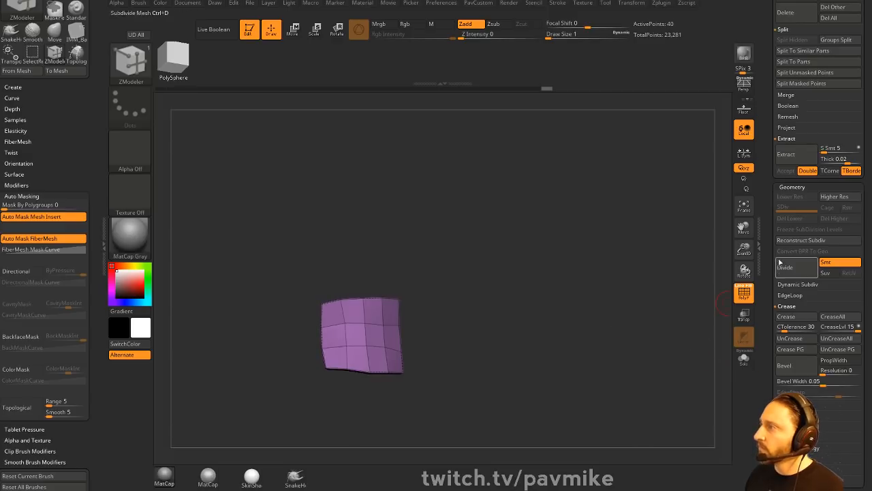
left_click_drag(772, 270, 771, 371)
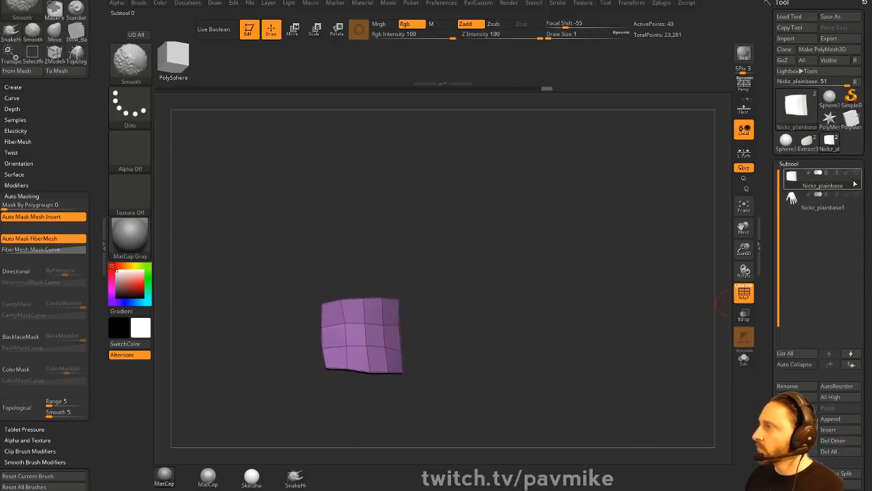
left_click(856, 172)
- Reshape the nail patch with the Move brush at draw size 7, pulling its cuticle edge into a rounded curve
key("s")
key("b")
key("m")
key("v")
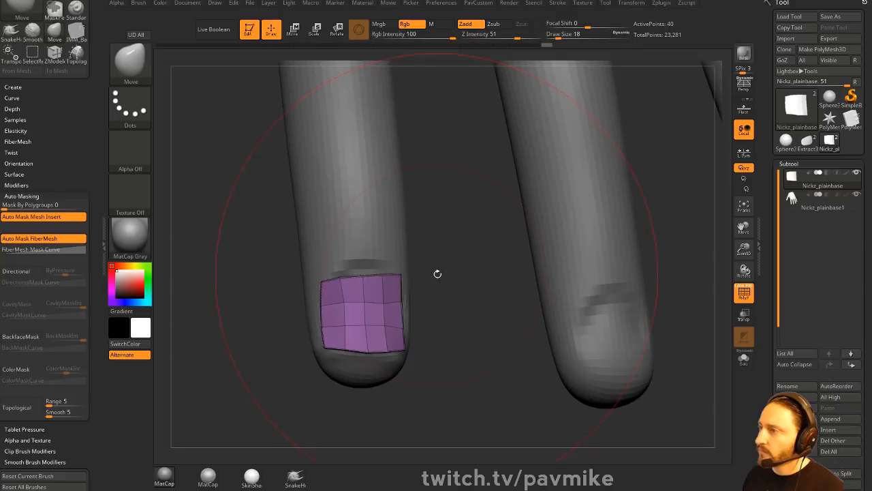
key("s")
left_click_drag(437, 273, 430, 281)
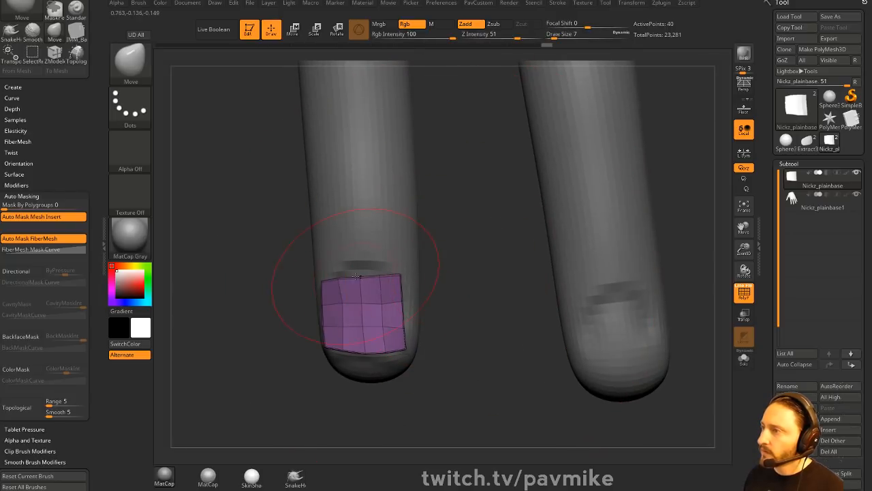
left_click_drag(356, 276, 361, 263)
mouse_move(444, 263)
left_mouse_down()
mouse_move(452, 220)
mouse_move(468, 210)
mouse_move(439, 220)
left_mouse_up()
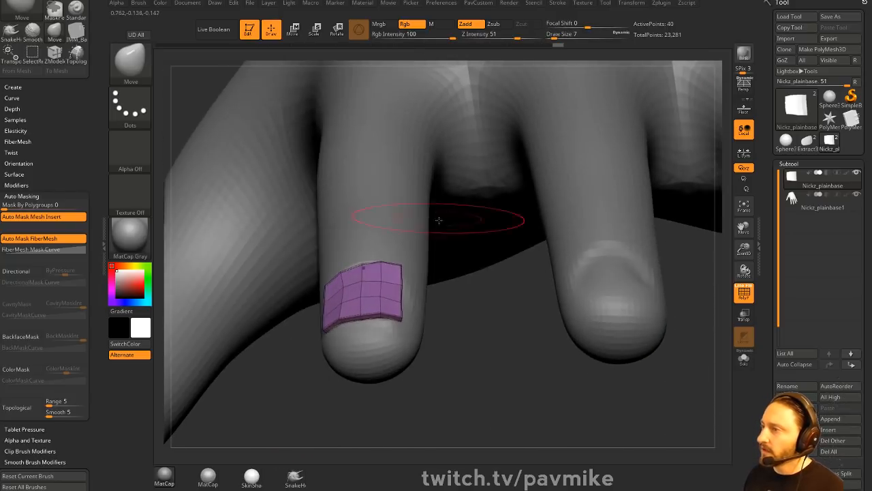
key("s")
left_click_drag(502, 343, 492, 343)
mouse_move(480, 286)
left_mouse_down()
mouse_move(494, 354)
mouse_move(450, 380)
mouse_move(457, 269)
left_mouse_up()
- Create a new InsertMesh brush from the nail patch
key("b")
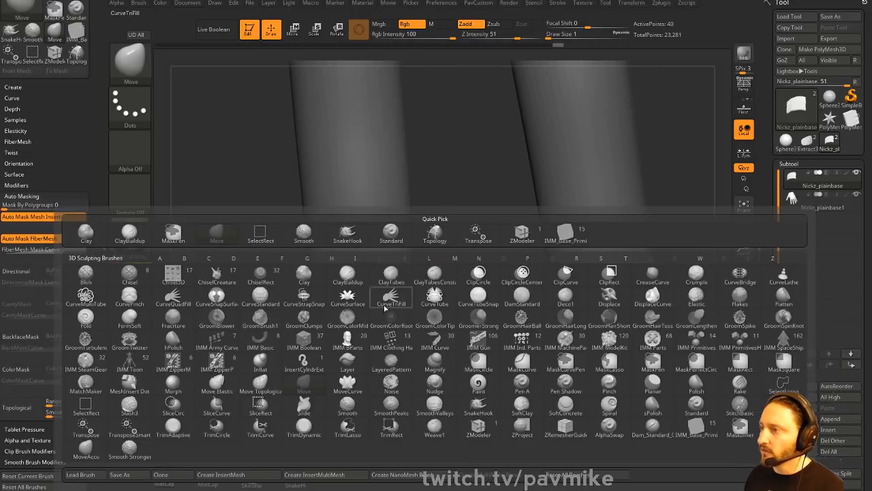
left_click(220, 474)
left_click(382, 157)
- Try inserting the nail mesh on the middle fingertip and undo the placement
left_click_drag(473, 411, 374, 332)
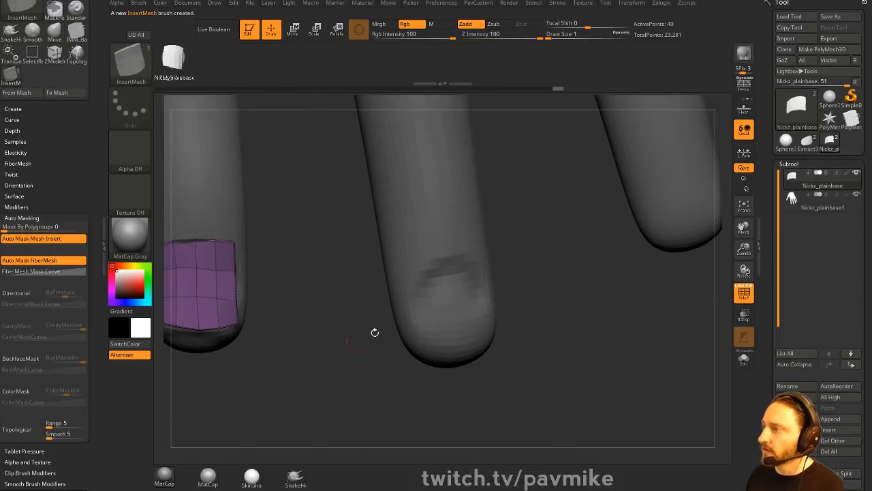
left_click_drag(447, 298, 450, 305)
left_click_drag(554, 350, 545, 344)
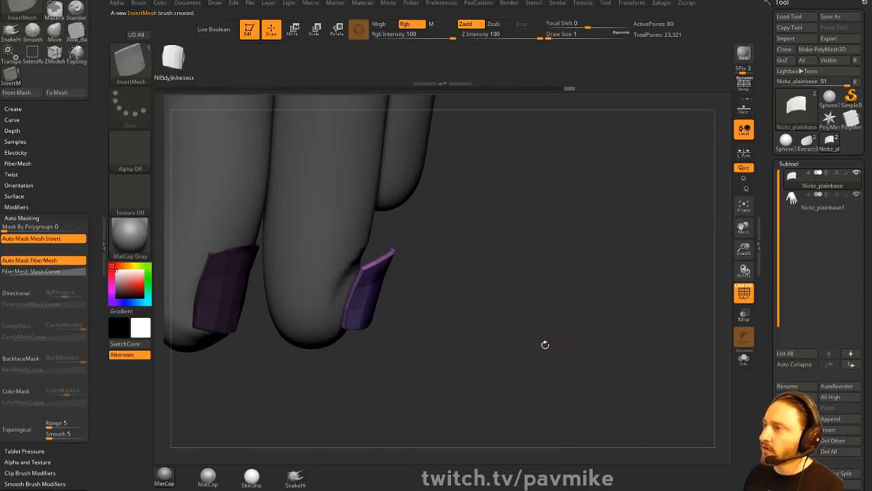
key("ctrl+z")
- Set the InsertMesh brush's Imbed depth to -9 and insert nails on the middle and ring fingertips
left_click(12, 130)
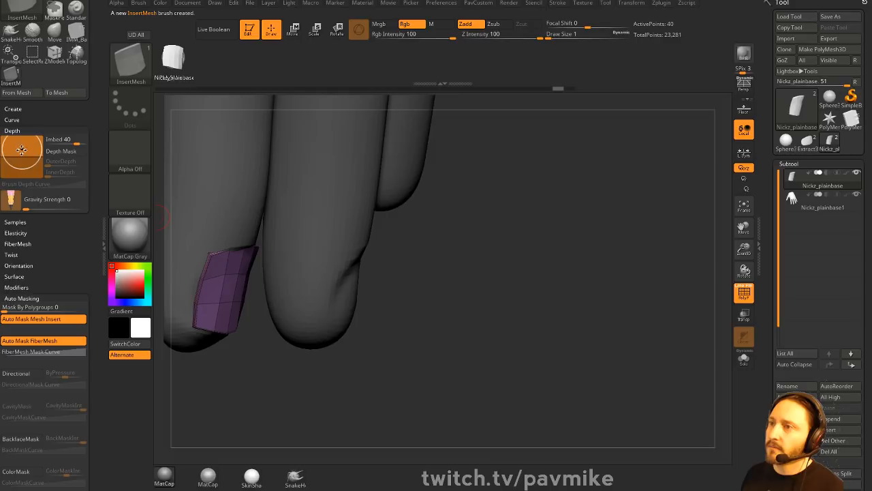
left_click_drag(576, 354, 510, 359)
left_click_drag(439, 301, 450, 339)
left_click_drag(653, 287, 440, 308, "alt")
left_click_drag(474, 202, 482, 235)
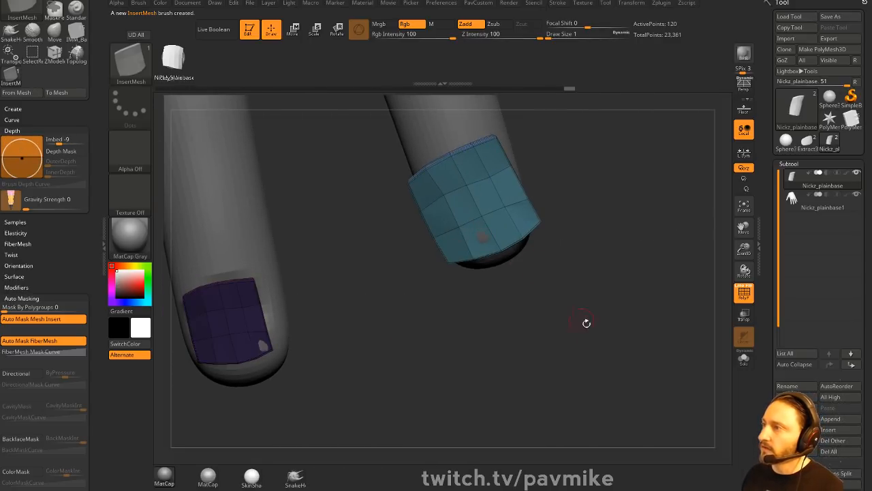
- Undo the nail insertions on the middle and ring fingertips and hide the polyframe
mouse_move(586, 323)
left_mouse_down("alt")
mouse_move(580, 292)
mouse_move(633, 295)
mouse_move(571, 306)
left_mouse_up("alt")
key("ctrl+z")
key("ctrl+z")
key("ctrl")
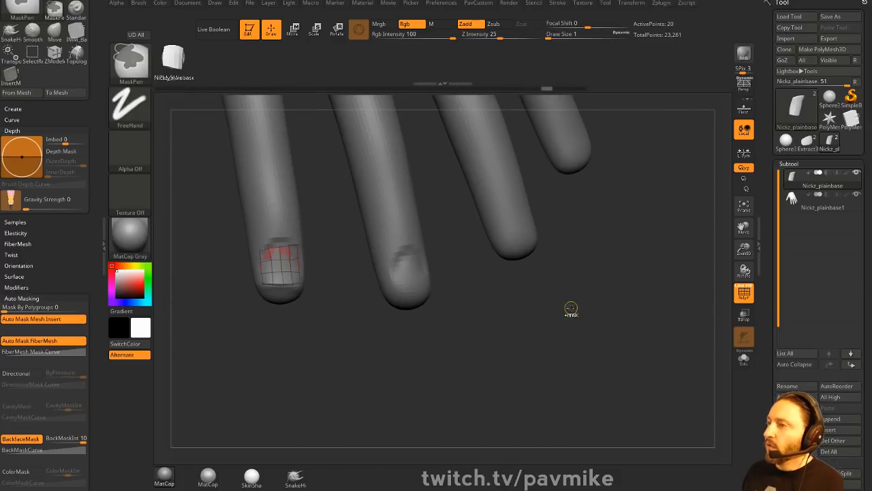
key("shift+f")
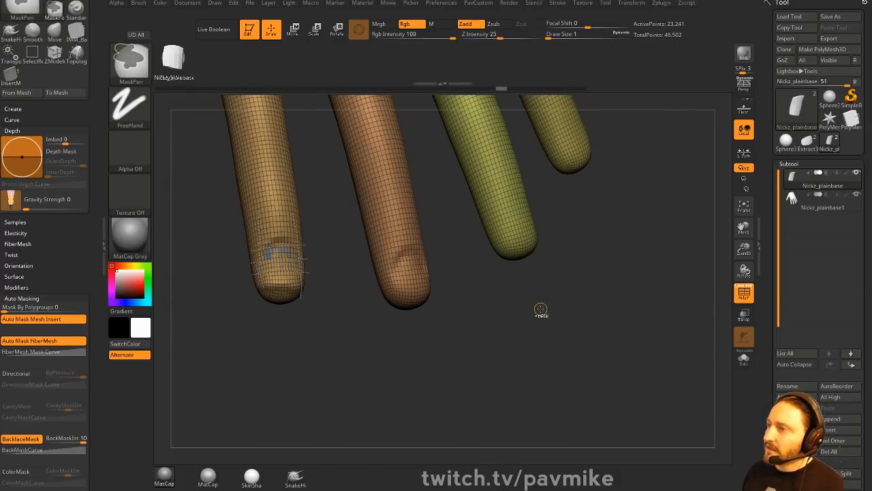
left_click(743, 294)
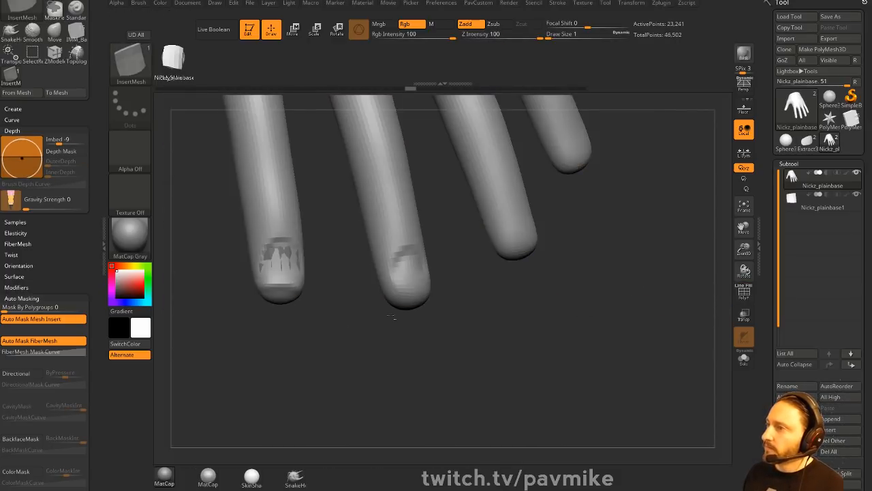
- Delete the nail patch subtool and keep only the hand
left_click_drag(395, 314, 500, 344, "alt")
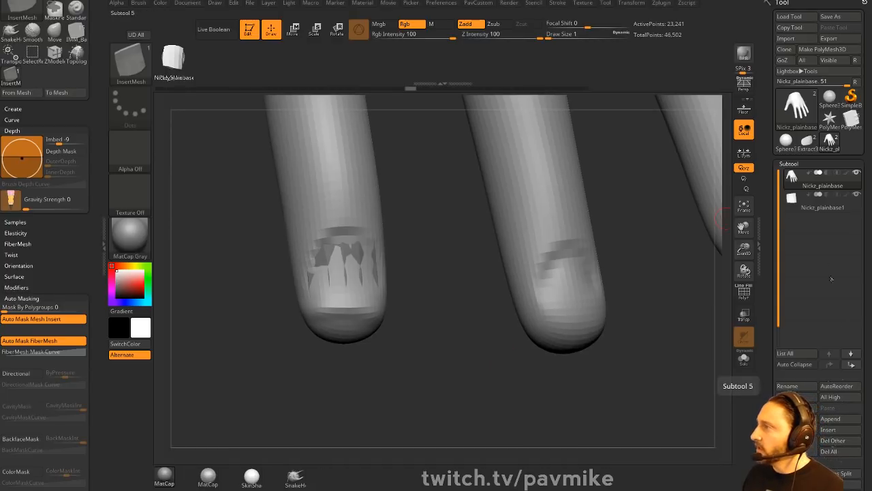
left_click(818, 207)
left_click(796, 446)
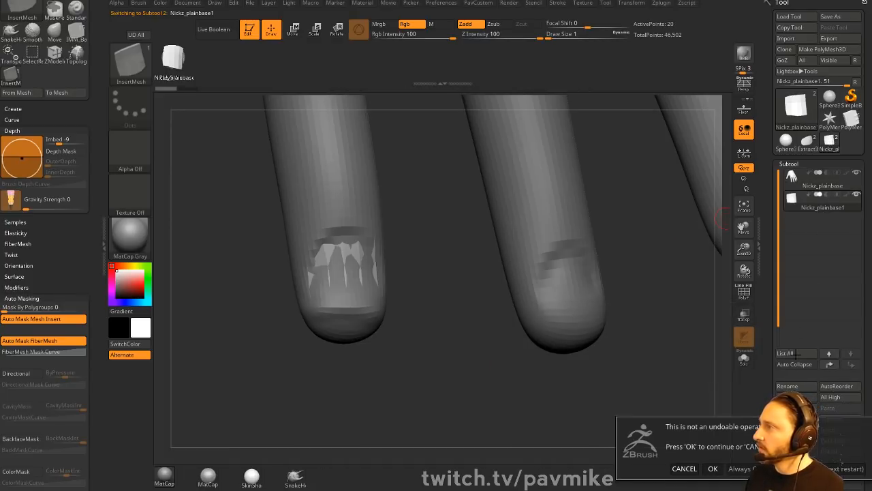
left_click(713, 468)
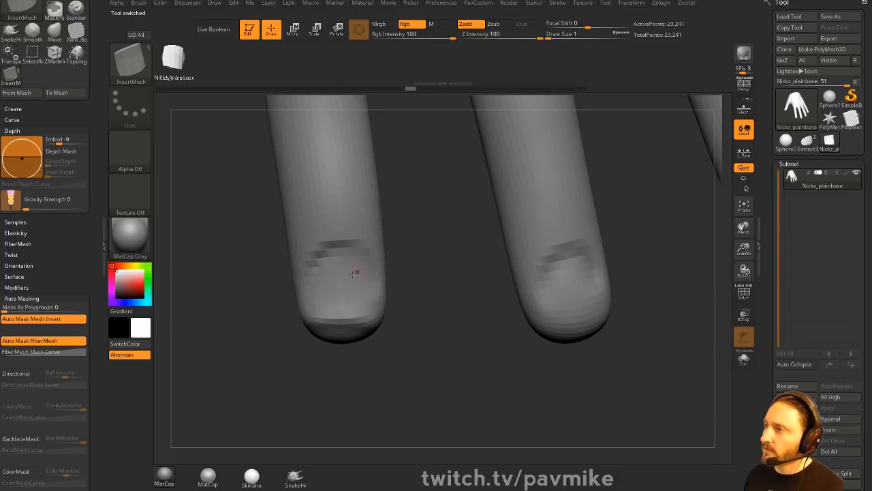
- Duplicate the hand subtool and paint a mask tracing the nail outline on the index fingertip
key("s")
key("s")
mouse_move(343, 275)
left_mouse_down()
mouse_move(335, 255)
mouse_move(310, 253)
mouse_move(323, 298)
mouse_move(364, 231)
left_mouse_up()
key("s")
left_click(796, 425)
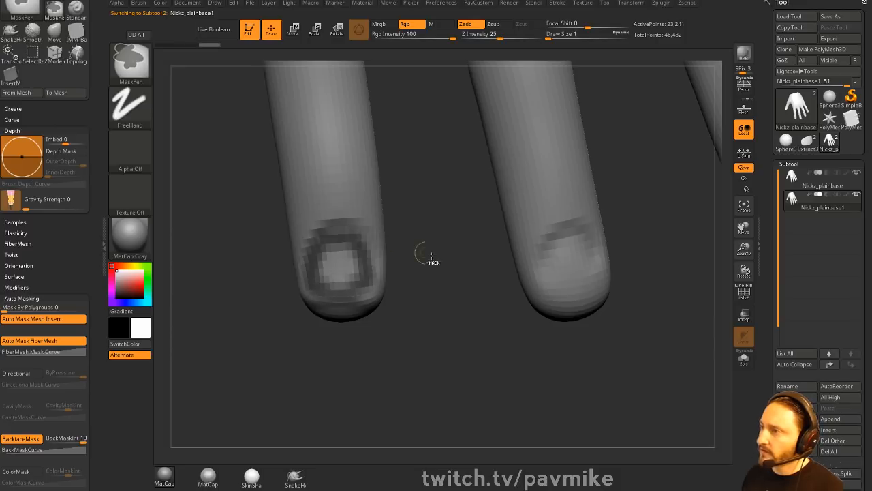
- Subdivide the duplicated hand, isolate it in Solo mode and fill in the nail-shaped mask on the index fingertip
key("ctrl+d")
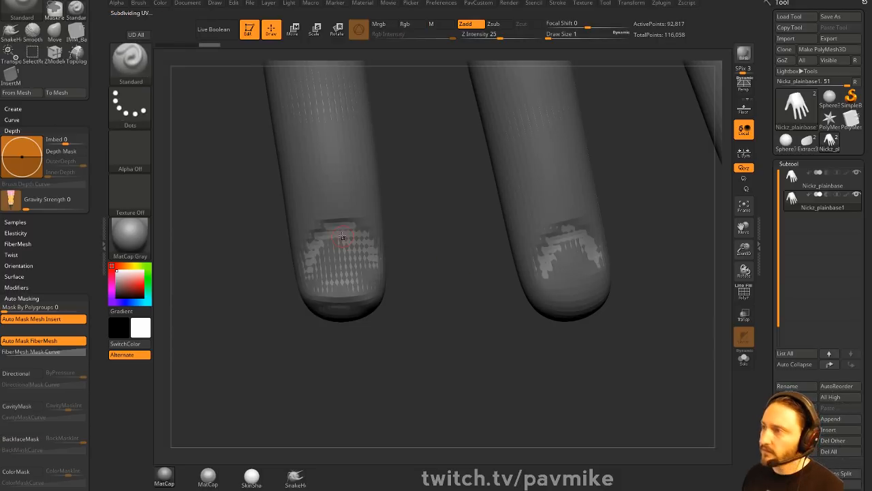
left_click(746, 360)
mouse_move(366, 242)
left_mouse_down("ctrl")
mouse_move(344, 232)
mouse_move(310, 268)
mouse_move(312, 294)
mouse_move(370, 288)
mouse_move(338, 243)
mouse_move(338, 279)
mouse_move(345, 257)
left_mouse_up("ctrl")
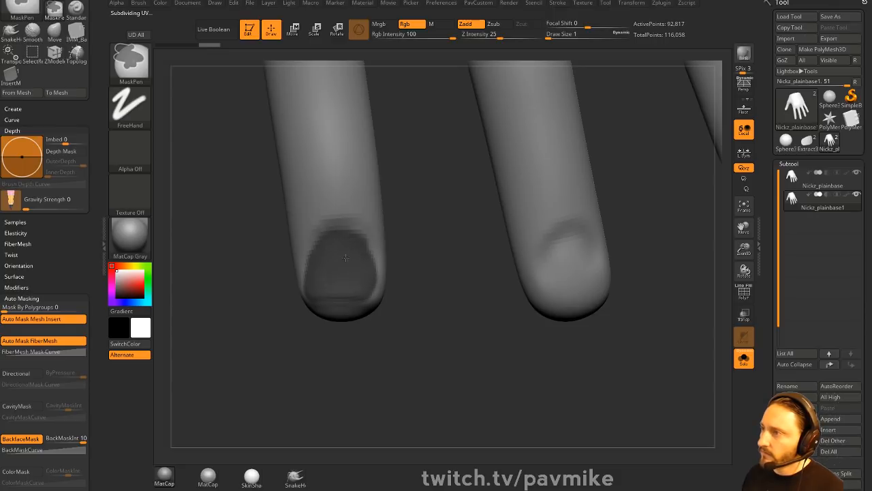
- Show the polyframe and turn the masked nail area into its own polygroup
left_click(744, 292)
left_click_drag(766, 344, 766, 259)
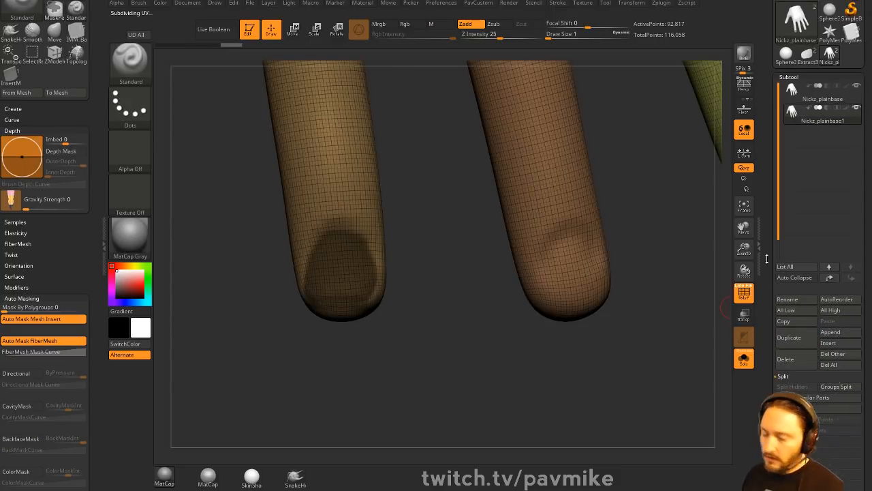
key("ctrl+w")
left_click_drag(769, 341, 768, 185)
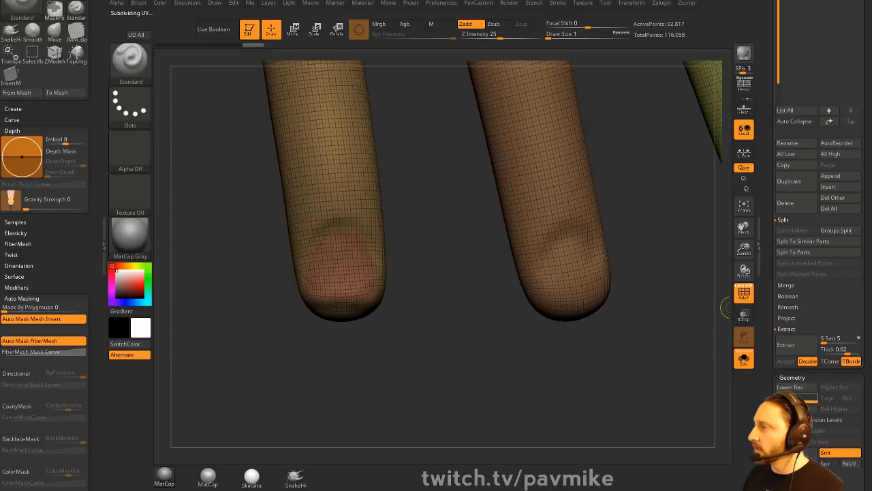
- Isolate the nail polygroup and delete the hidden rest of the duplicated hand
key("shift+d")
left_click(365, 260, "ctrl+shift")
key("grave")
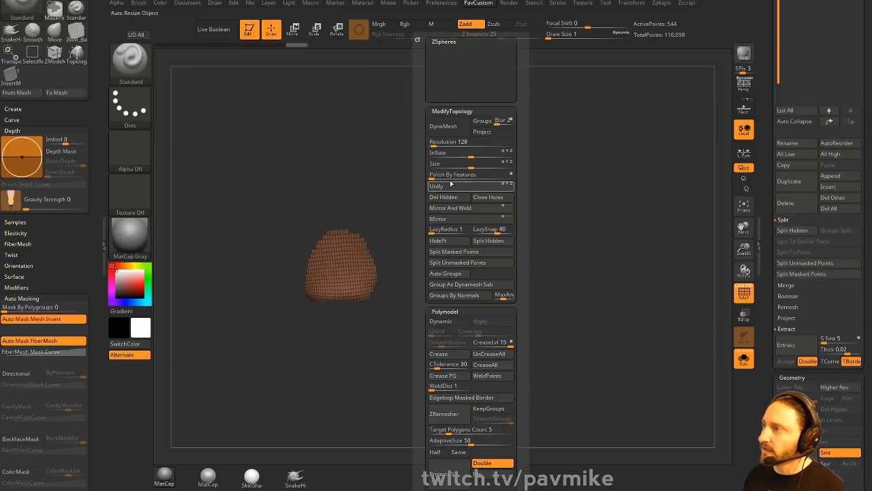
left_click(447, 196)
- Mask the nail patch by feature using only Border, with Groups and Crease off, and invert the mask
left_click_drag(768, 320, 760, 201)
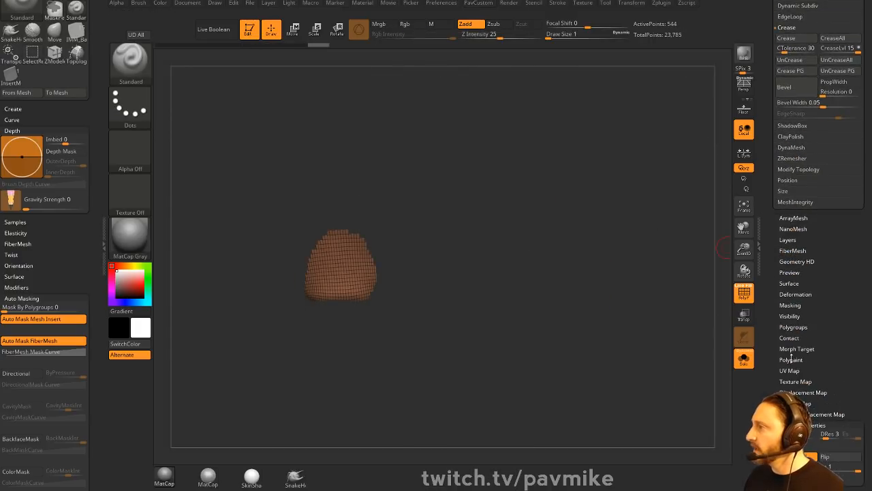
key("shift")
left_click(789, 307, "shift")
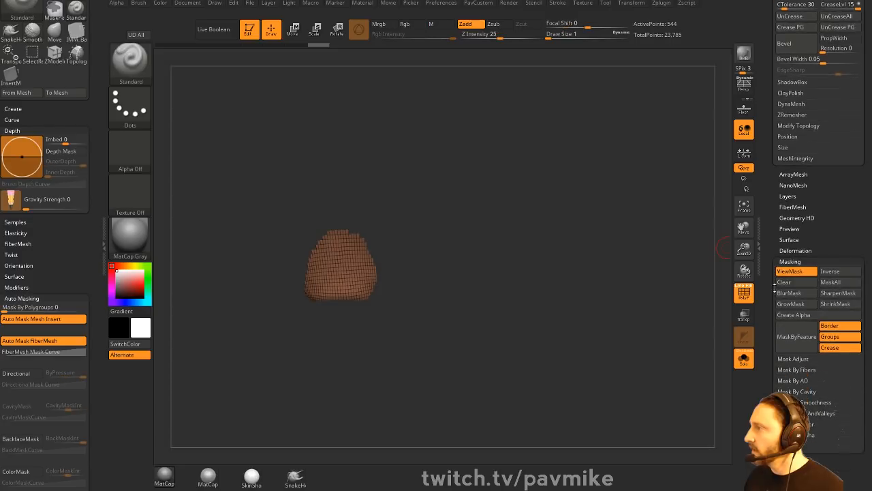
left_click(826, 337)
left_click(826, 347)
left_click(808, 343)
left_click(579, 278, "ctrl")
- Smooth the nail patch's jagged border with Polish By Features and clear the mask
key("space")
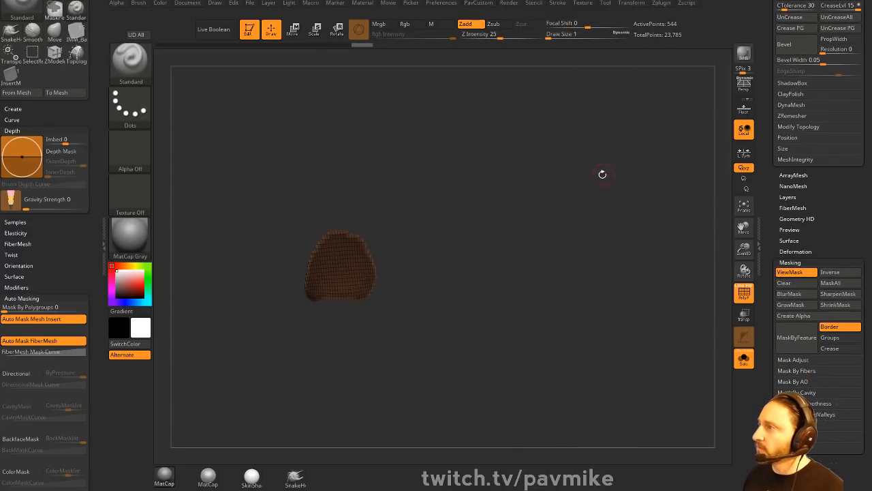
key("space")
left_click(536, 177)
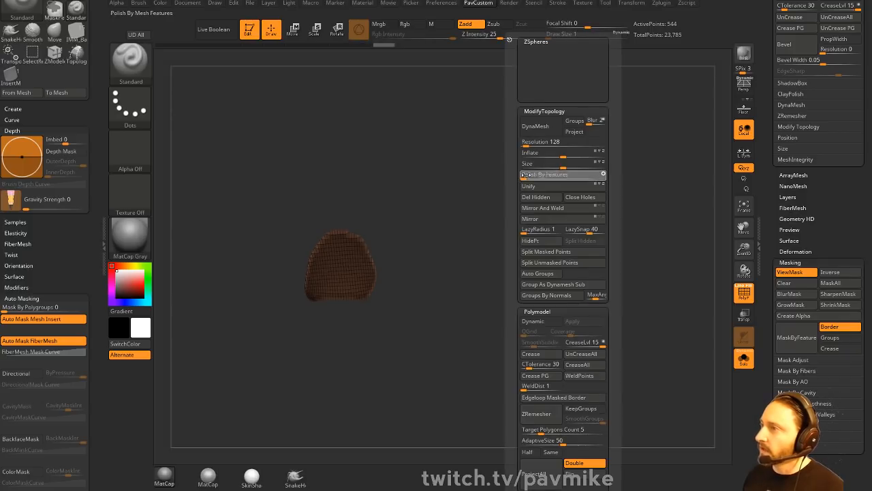
left_click_drag(462, 191, 466, 192, "ctrl")
- Reduce the nail patch with repeated ZRemesher passes using the Half option
key("space")
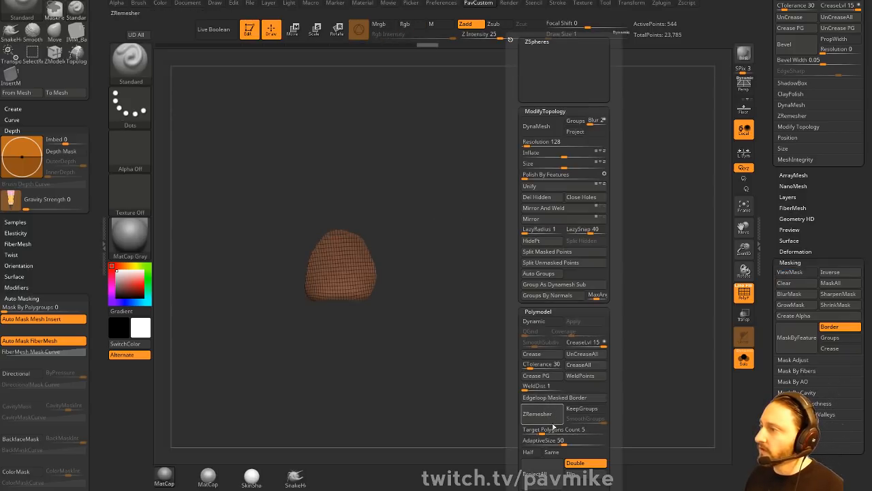
left_click(529, 452)
left_click(544, 414)
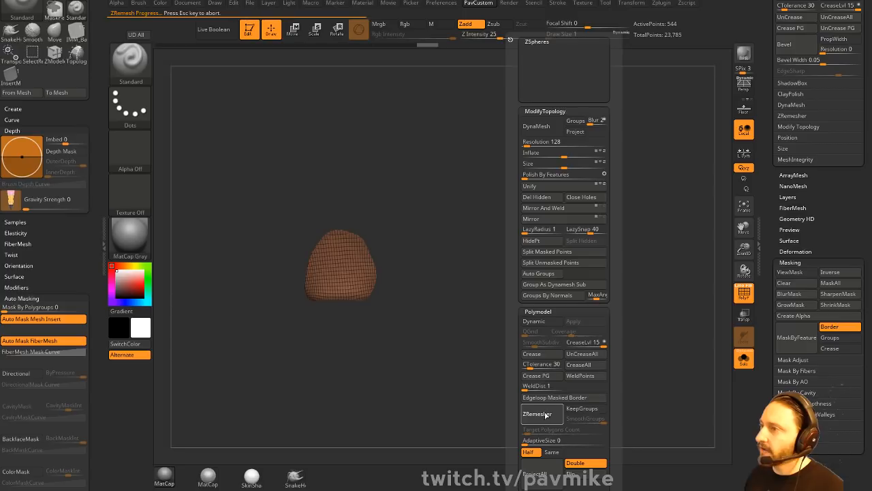
left_click(544, 413)
left_click(545, 415)
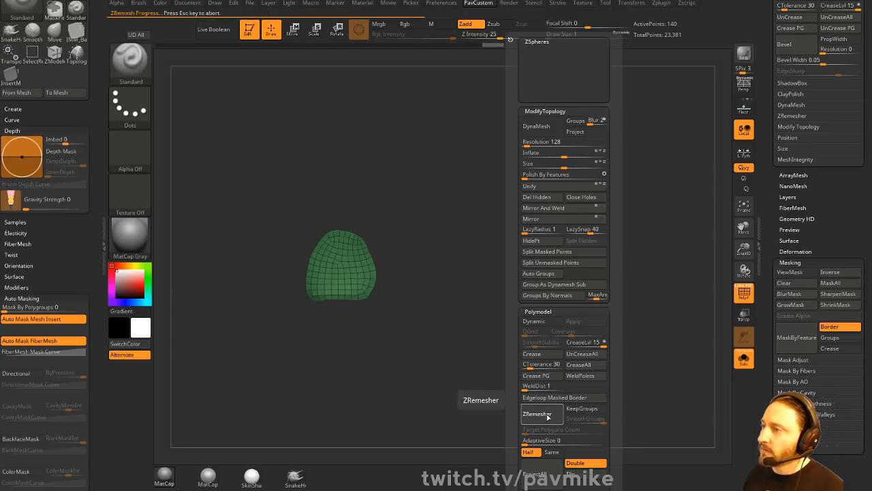
left_click(546, 415)
- Switch to the Move brush and ZRemesh the nail patch once more
key("b")
key("m")
key("v")
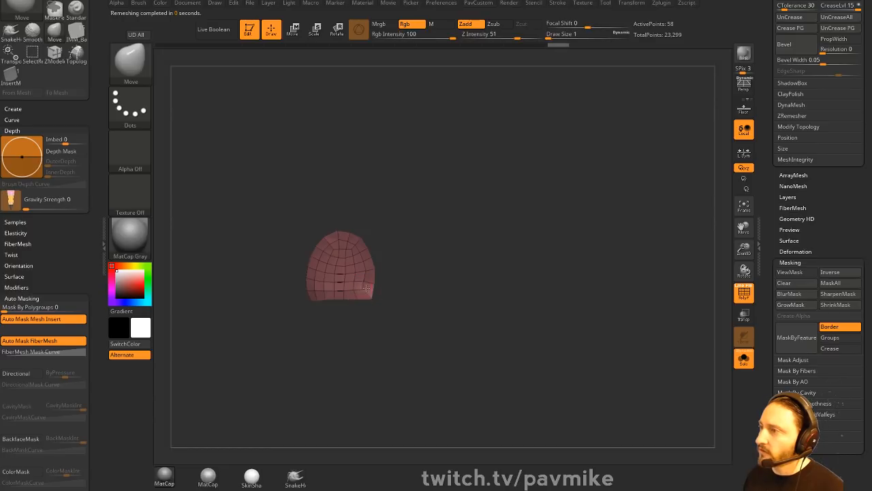
left_click_drag(403, 303, 438, 278)
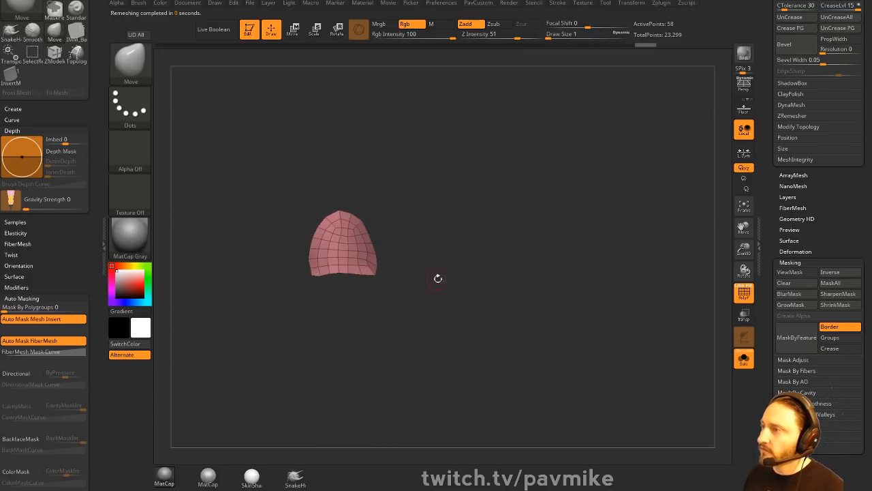
key("2")
left_click(460, 413)
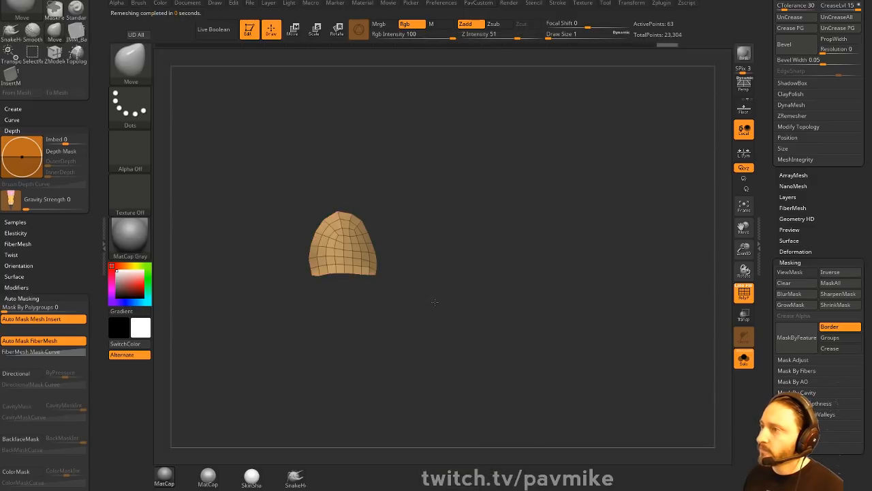
- Thicken the nail patch with the ZModeler QMesh polygon action targeting Polygroup All
left_click_drag(383, 298, 476, 331)
key("b")
key("z")
key("m")
key("space")
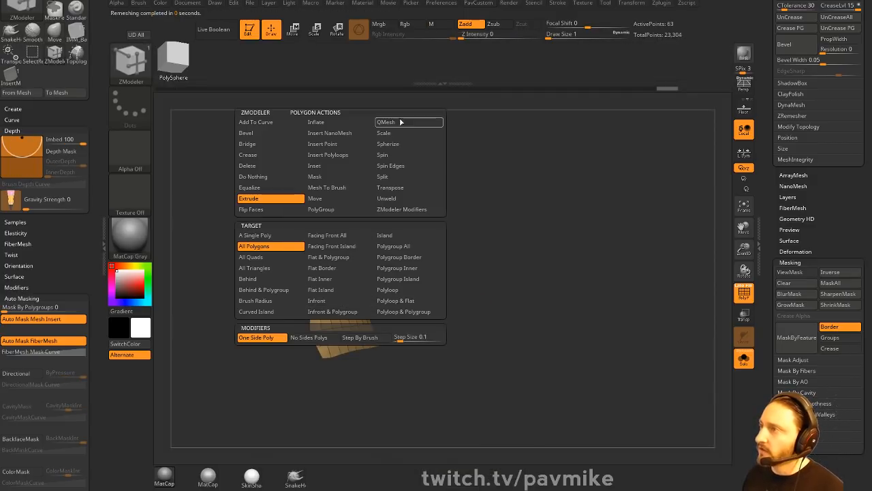
left_click(409, 122)
left_click(409, 247)
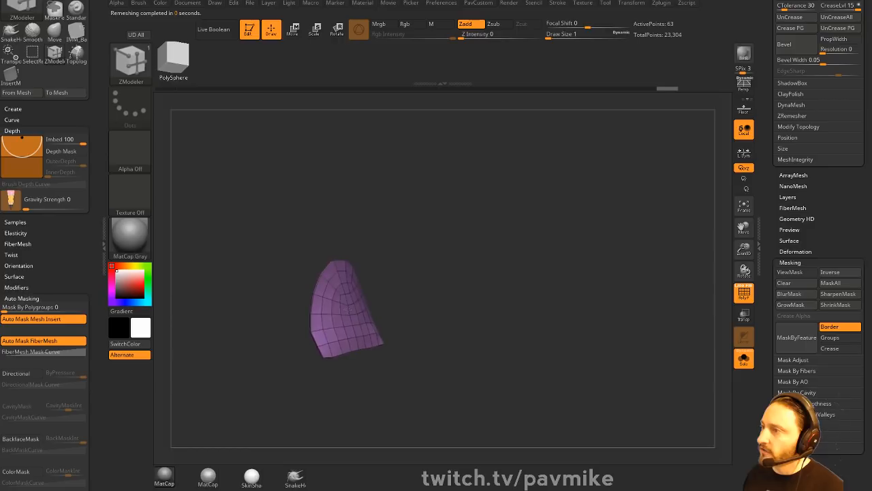
left_click_drag(481, 303, 458, 319)
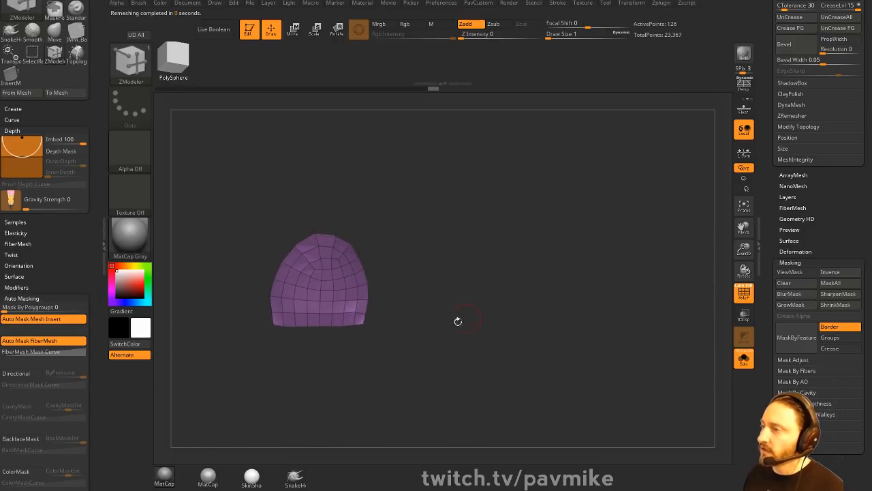
left_click_drag(481, 235, 490, 239, "alt")
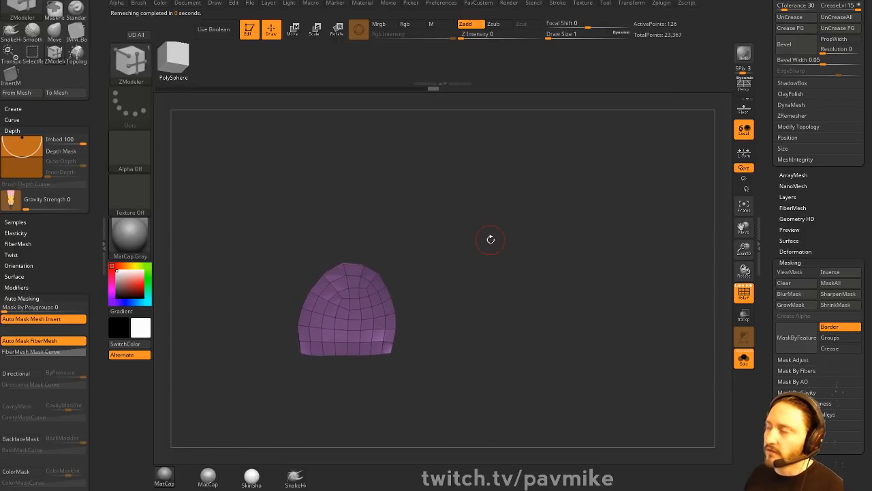
- Delete the hand and nail subtools and all subtools of the Extract3 tool
left_click_drag(763, 316, 762, 422)
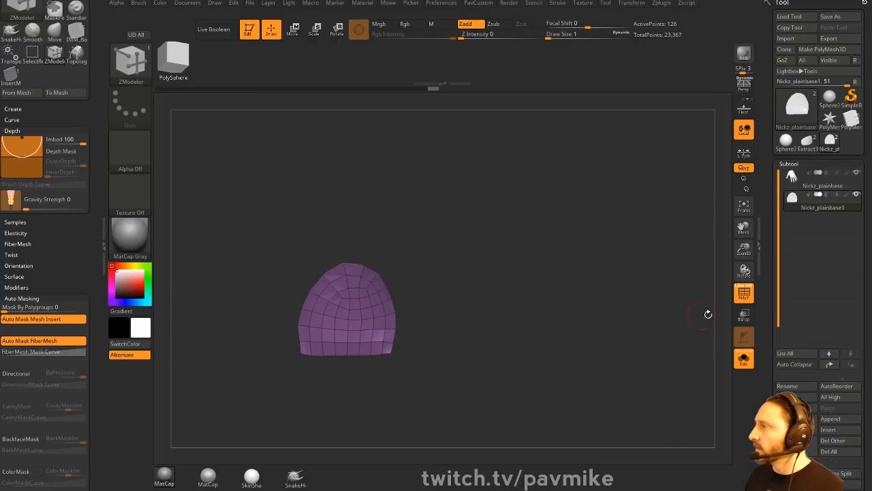
double_click(797, 446)
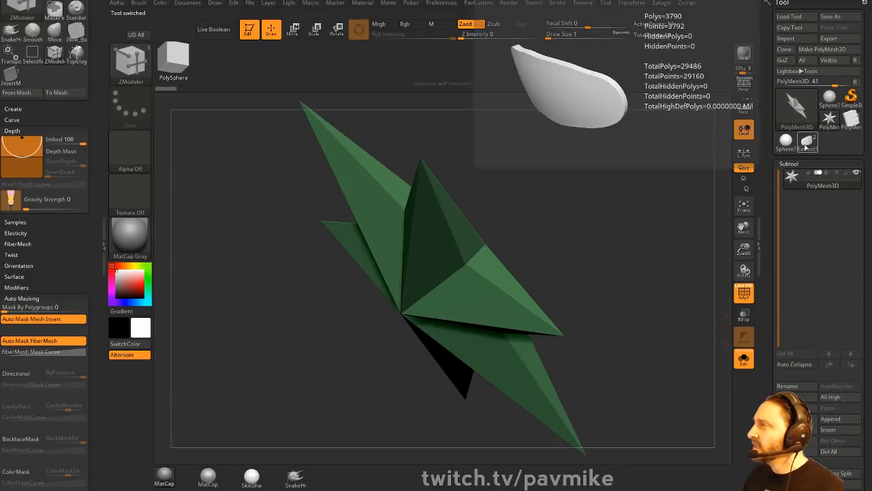
left_click(808, 141)
left_click(828, 451)
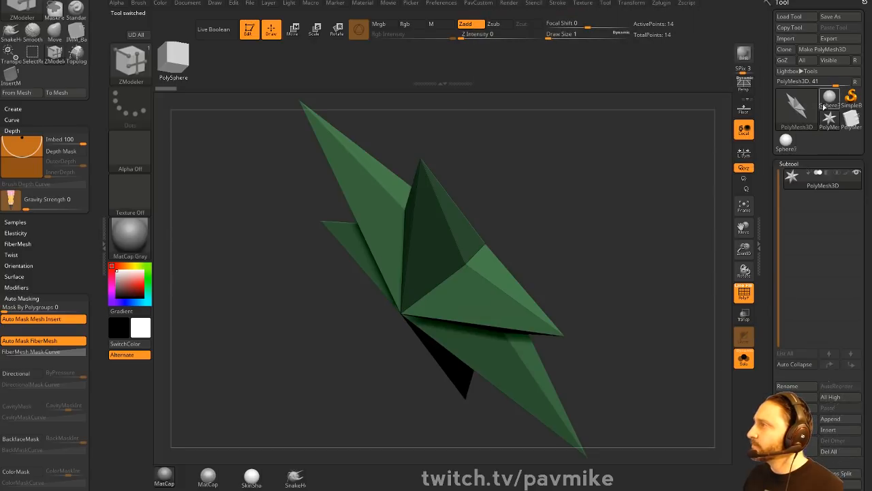
- Load the PolyMesh3D3 tool and turn off its polyframe
left_click(847, 121)
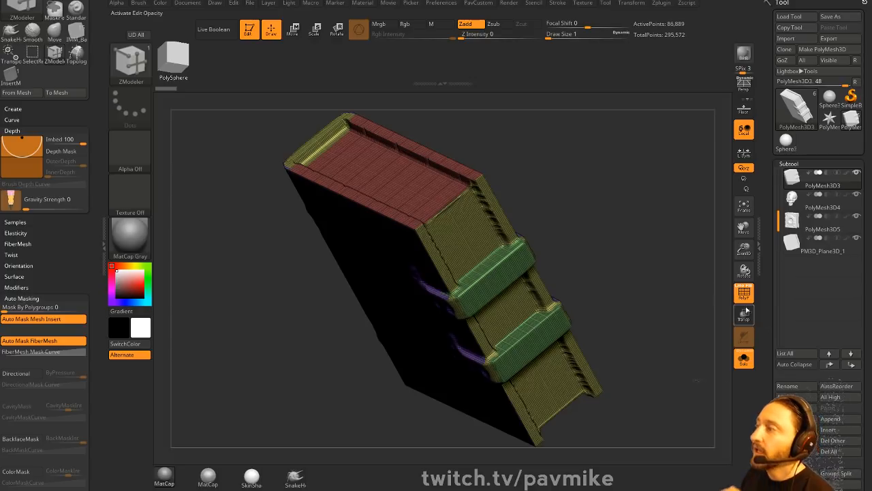
left_click(744, 293)
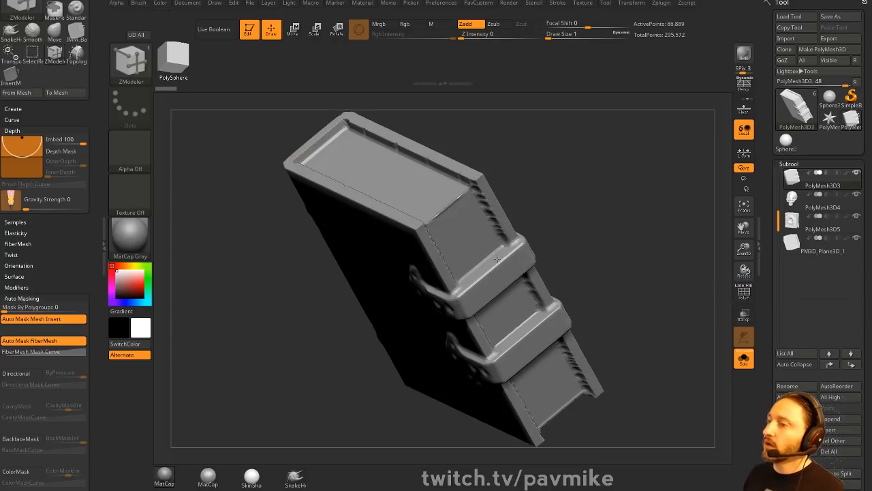
- Switch to the browser and examine the character sculpt images on the ArtStation page "Commander - High Res Process"
key("alt+Tab")
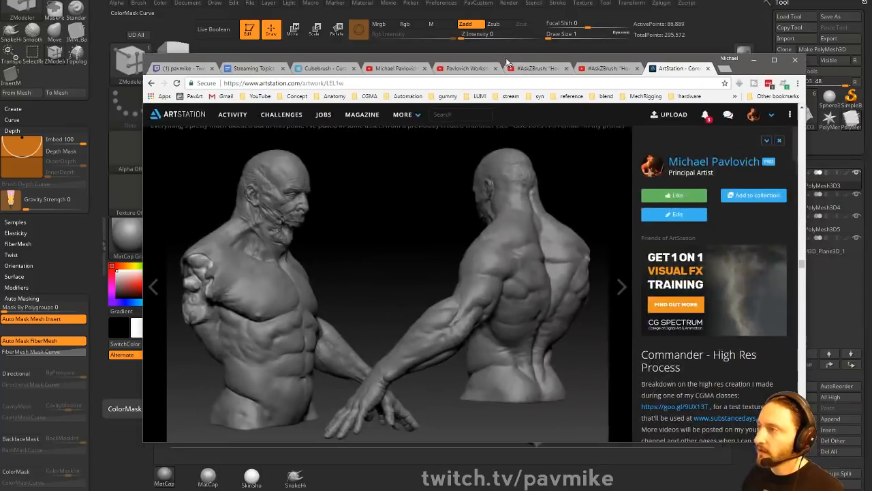
scroll(408, 262, "down", 5)
scroll(395, 265, "up", 2)
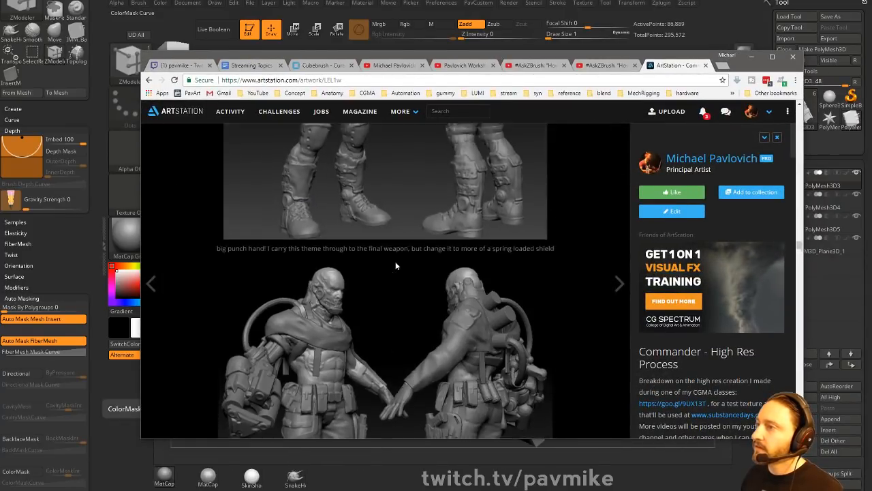
scroll(396, 262, "down", 4)
scroll(387, 264, "up", 2)
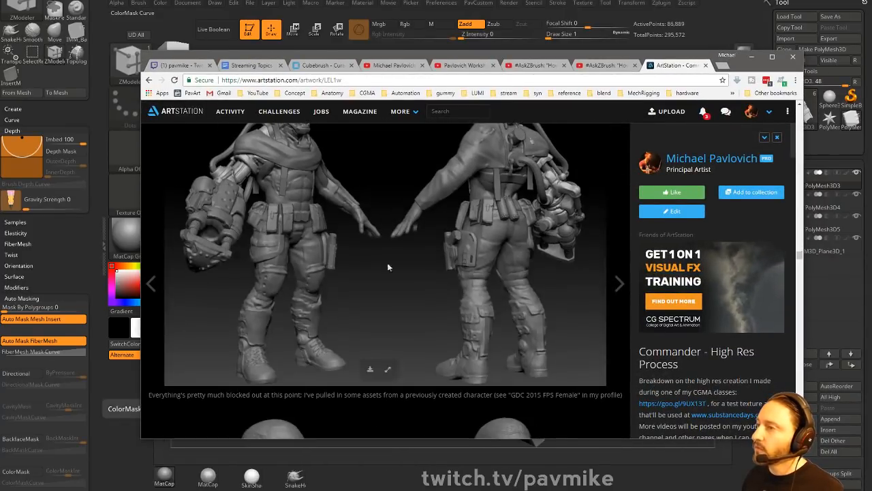
scroll(292, 246, "down", 4)
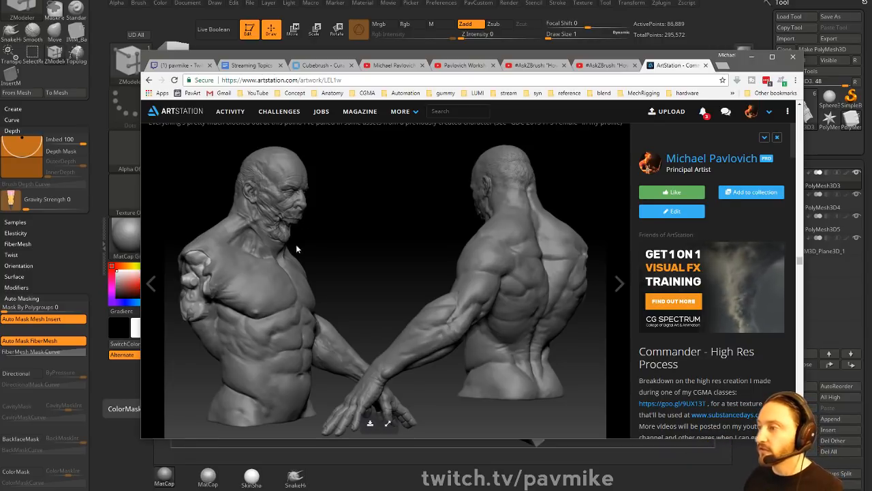
- Open the torso sculpt image in full size, examine it enlarged, and return to ZBrush
left_click(387, 424)
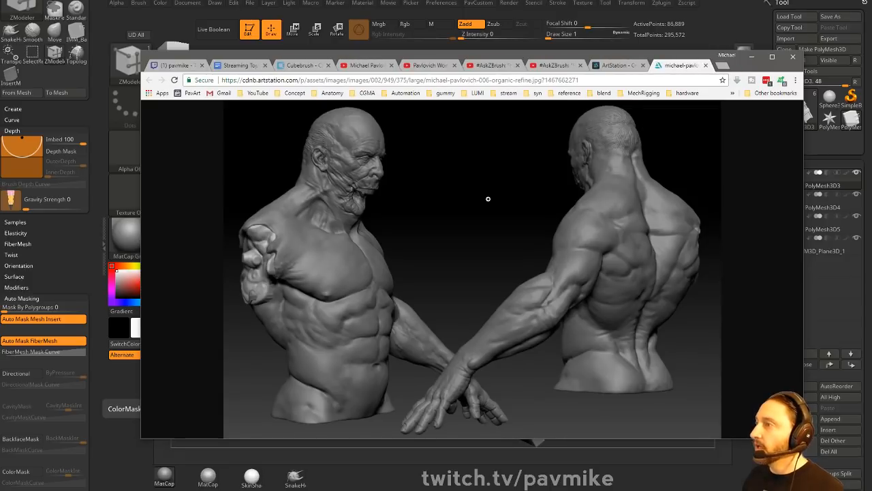
left_click(488, 198)
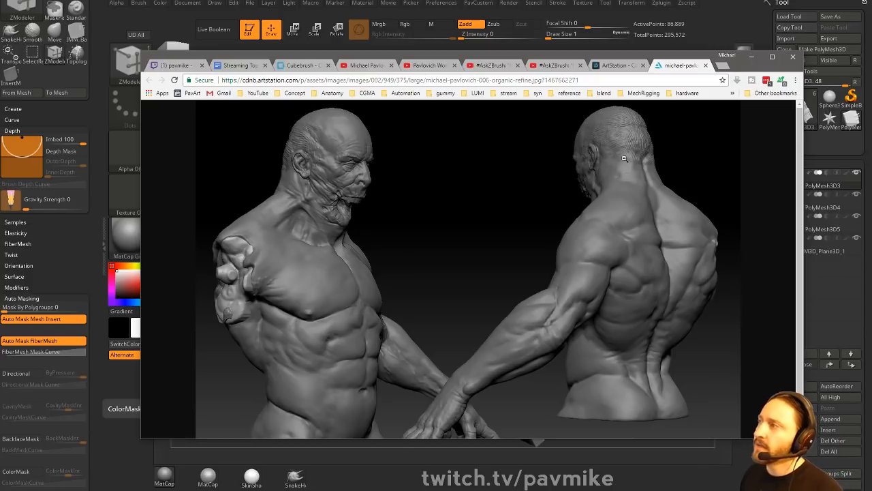
left_click_drag(676, 59, 0, 61)
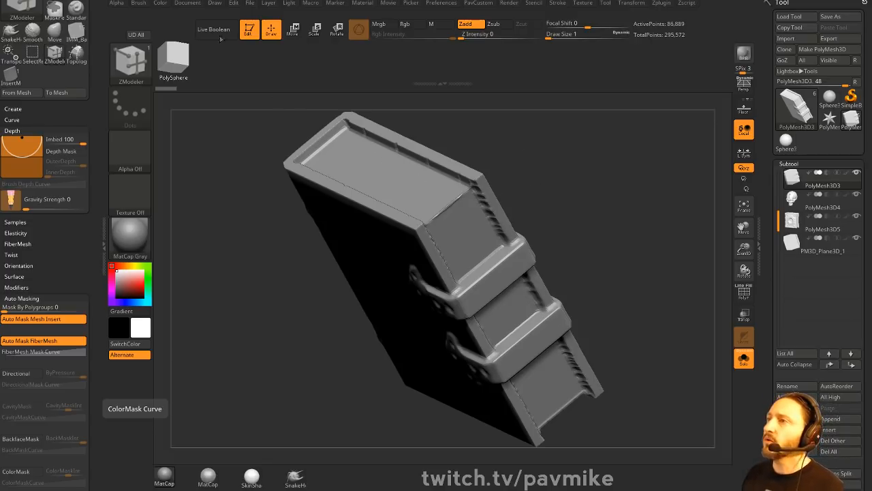
- Clear the canvas and draw a PolyMesh3D star on it in Edit mode
left_click(249, 29)
key("ctrl+n")
left_click(790, 141)
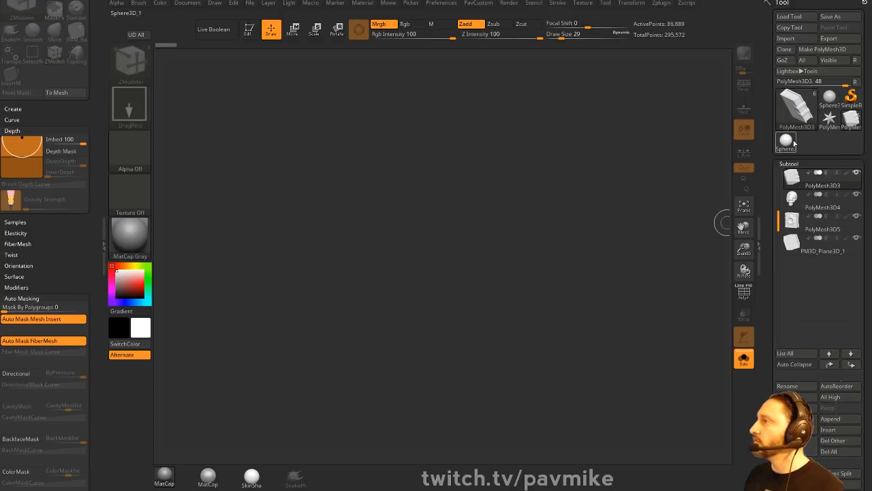
left_click(799, 114)
left_click(801, 118)
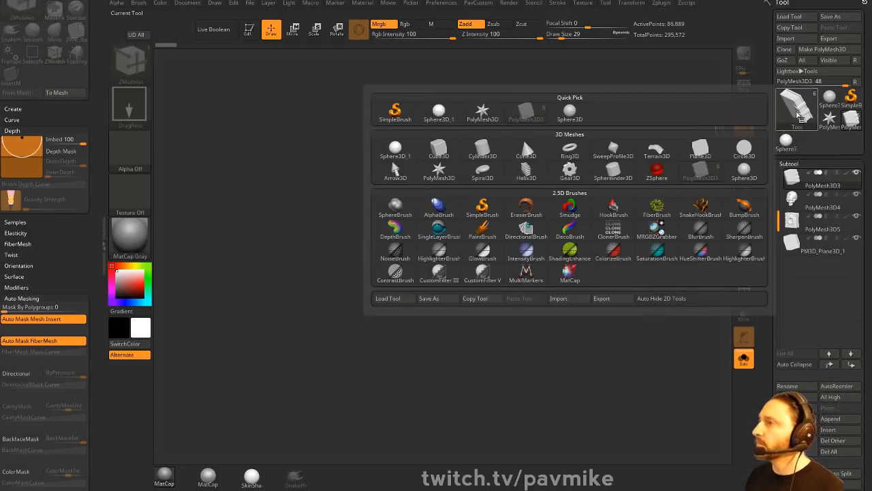
left_click(439, 172)
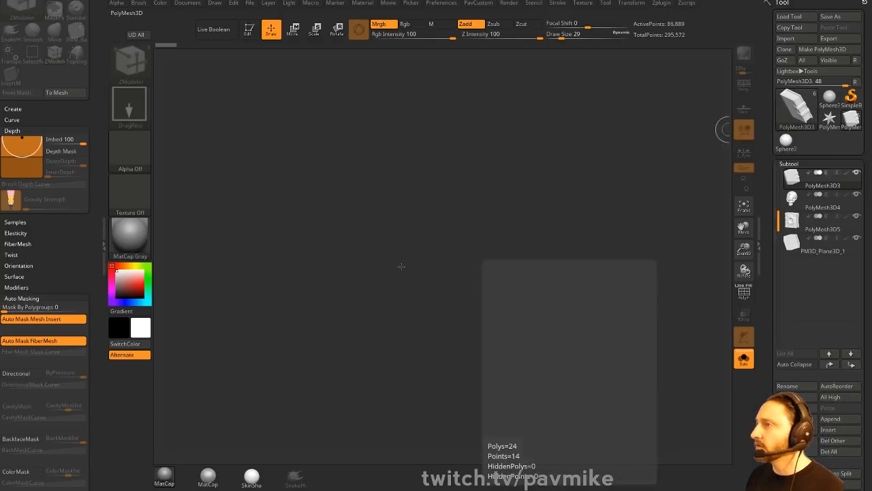
left_click_drag(365, 296, 311, 178)
left_click(249, 29)
- Initialize the star mesh as a QCube and turn on its polyframe
scroll(764, 231, "down", 10)
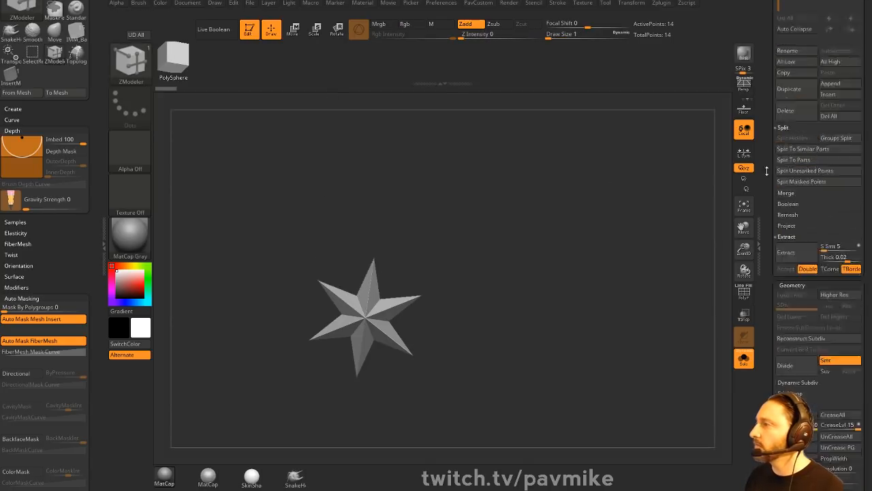
scroll(768, 267, "down", 3)
key("shift")
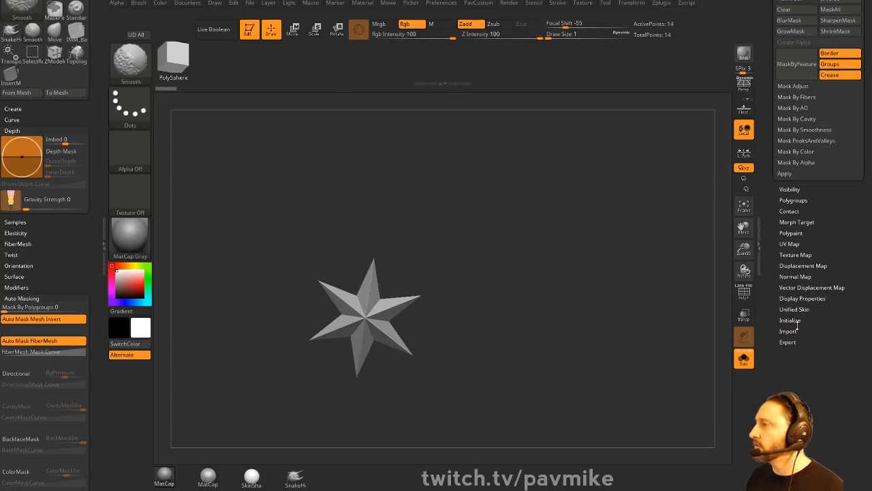
left_click(790, 320)
left_click(785, 328)
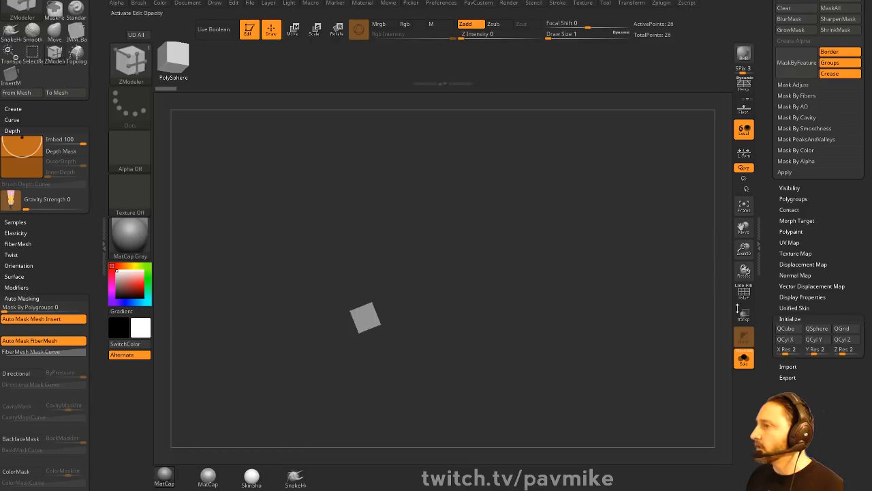
key("shift+f")
left_click_drag(654, 290, 440, 269)
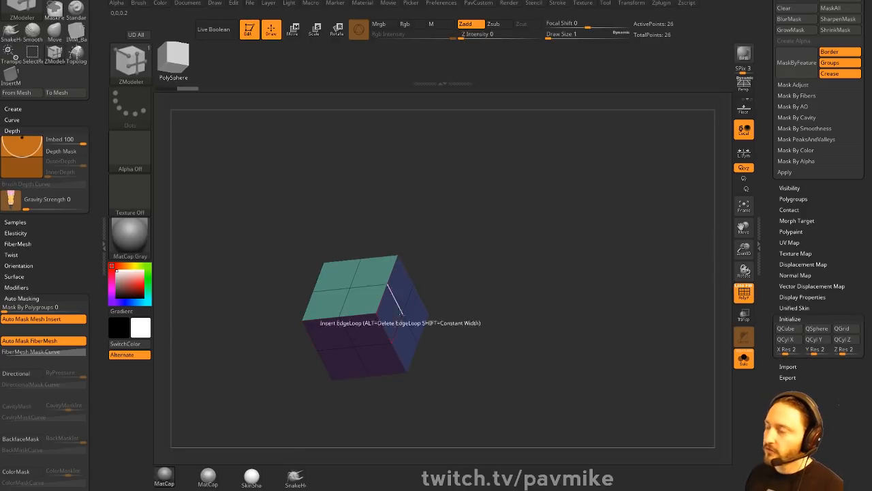
- Extrude the cube's faces with QMesh into a vertical block and two mirrored side arms, and set the draw size to 4
left_click_drag(413, 321, 497, 313)
left_click_drag(413, 281, 417, 228)
left_click_drag(546, 229, 571, 290)
left_click_drag(466, 327, 525, 332)
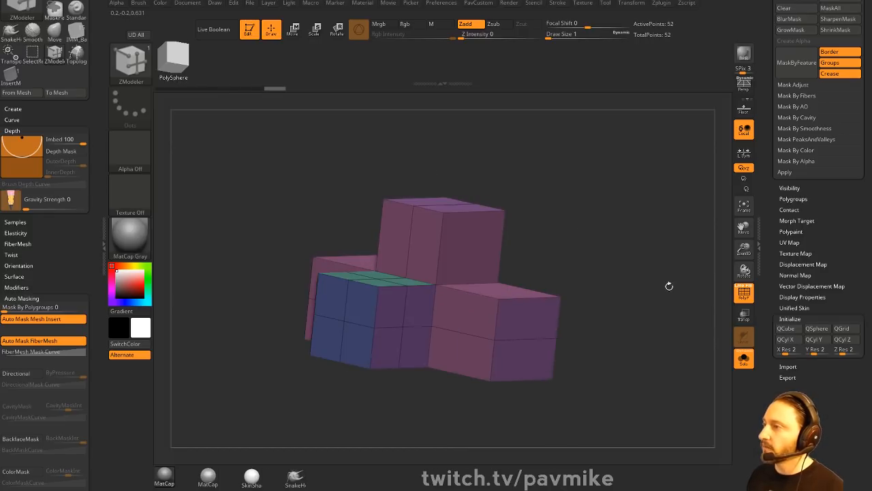
left_click_drag(668, 286, 631, 270)
left_click_drag(525, 329, 557, 340)
key("s")
left_click(629, 302)
mouse_move(671, 293)
left_mouse_down()
mouse_move(618, 253)
mouse_move(639, 246)
left_mouse_up()
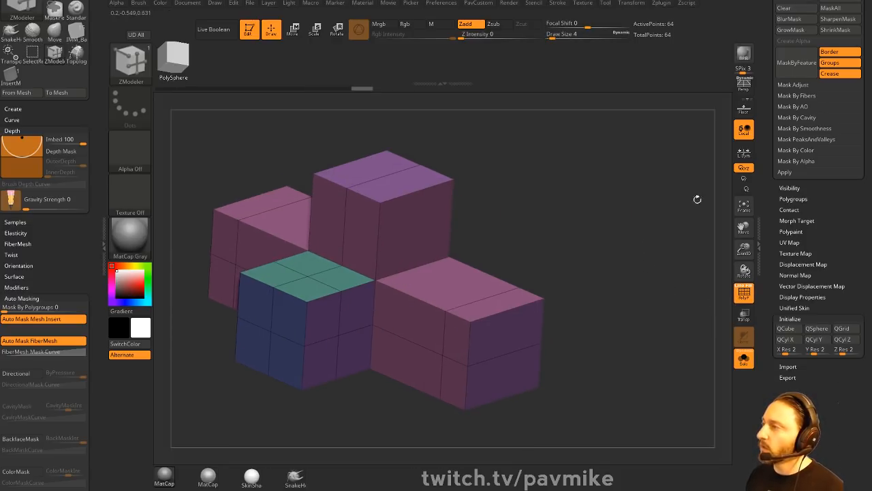
left_click_drag(769, 198, 769, 247)
- Crease the block model's edges with a crease tolerance of 42 and activate Dynamic Subdiv
key("ctrl+space")
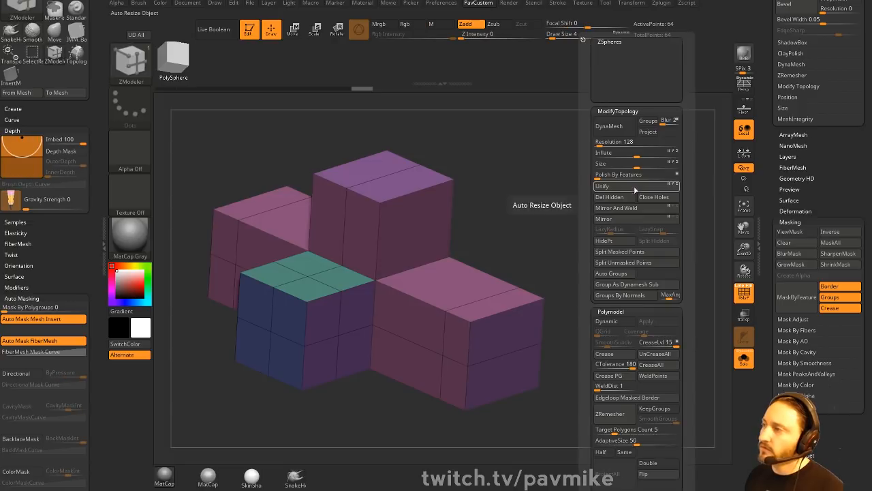
left_click(605, 365)
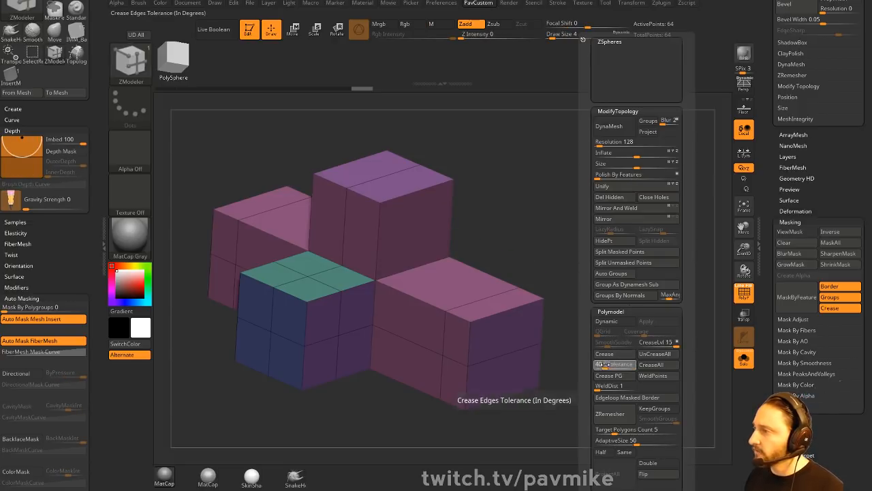
left_click_drag(606, 365, 620, 362)
left_click(619, 357)
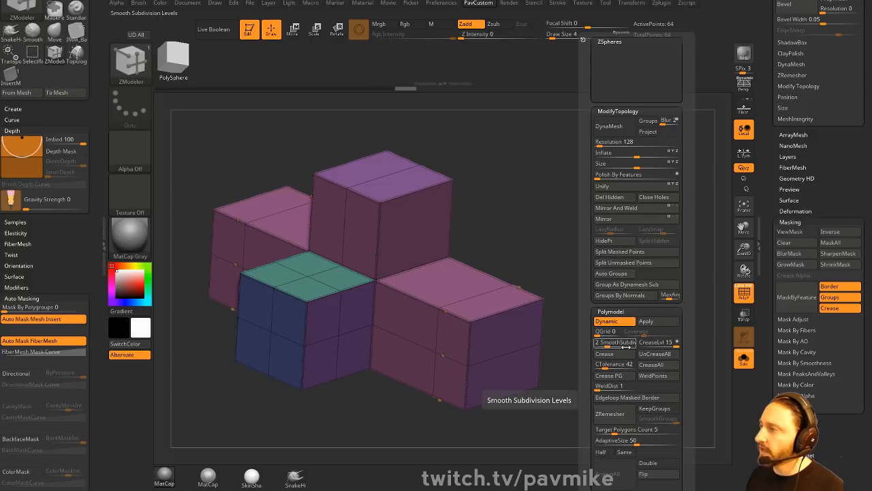
- With the polyframe hidden, set the crease level to 3 and the smooth subdivision level to 4, always allowing Dynamic Subdiv auto-activation
left_click(743, 297)
left_click_drag(650, 302, 648, 308)
key("grave")
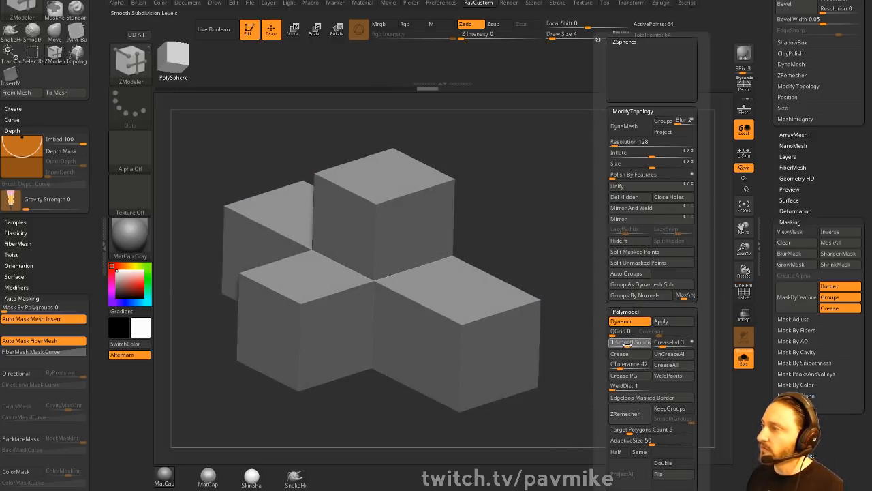
key("shift+d")
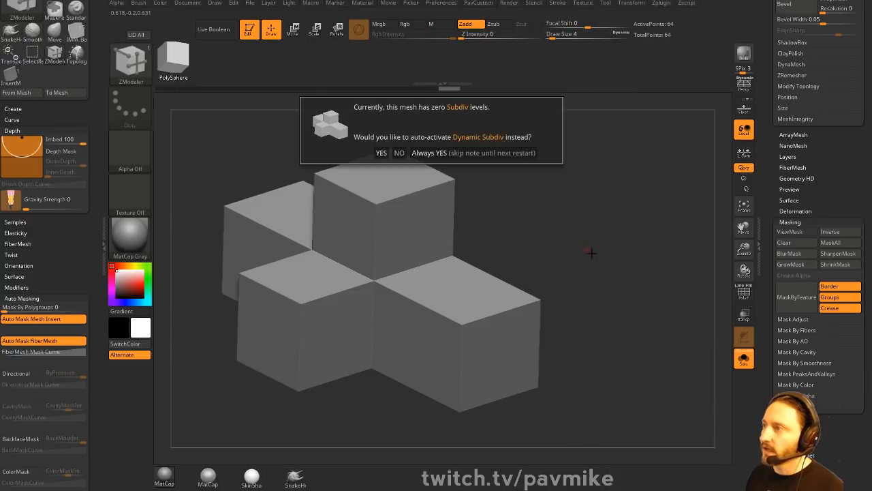
left_click(476, 157)
key("grave")
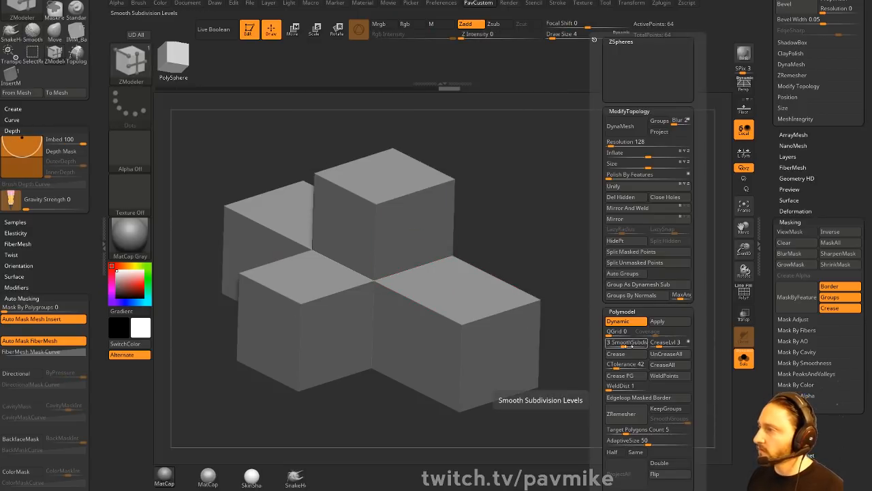
left_click(627, 344)
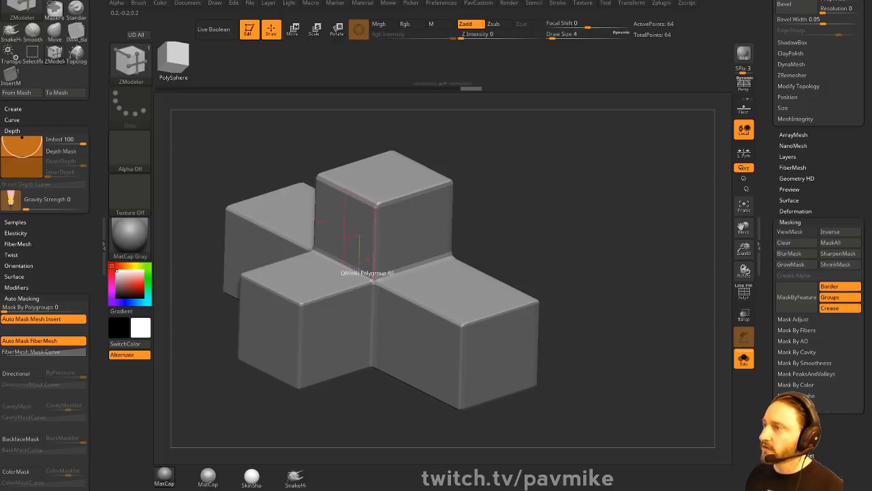
mouse_move(622, 315)
left_mouse_down()
mouse_move(654, 308)
mouse_move(635, 309)
left_mouse_up()
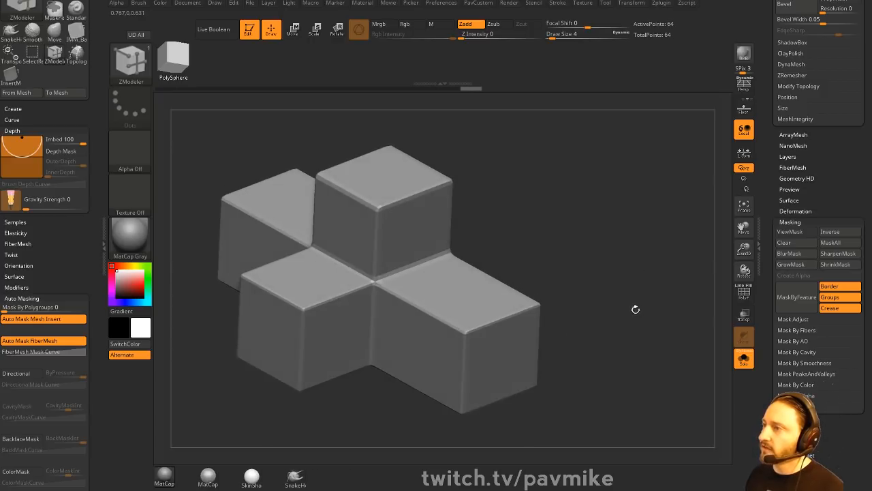
- Show the block model's polyframe and turn off the Dynamic Subdiv preview
left_click(752, 297)
left_click_drag(590, 282, 627, 272)
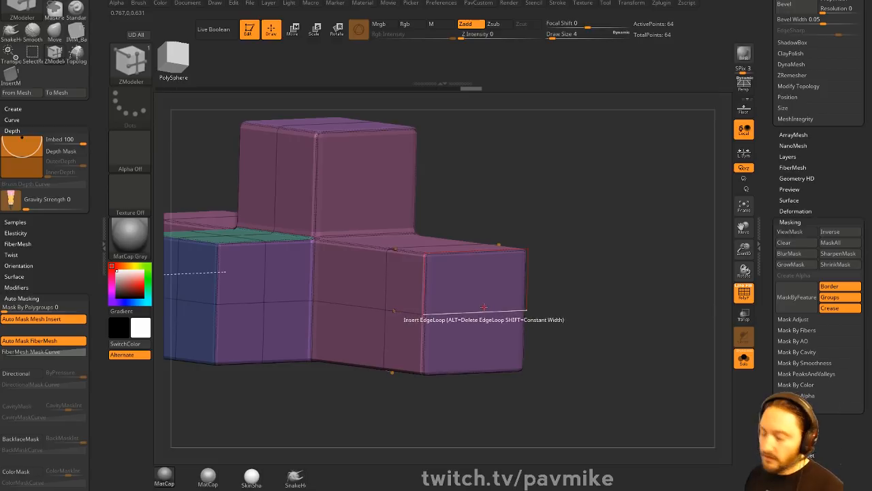
key("shift+d")
left_click_drag(579, 244, 586, 272)
- Configure the ZModeler polygon action as Bridge, Connected Polys, Circle, with Specified Curvature and Specified Resolution 8, undoing any stray edge loops
key("space")
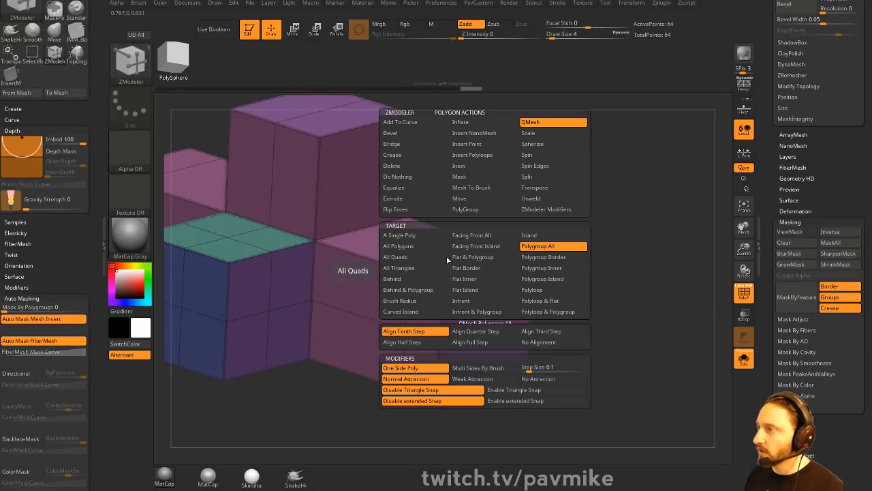
left_click(418, 143)
left_click(466, 236)
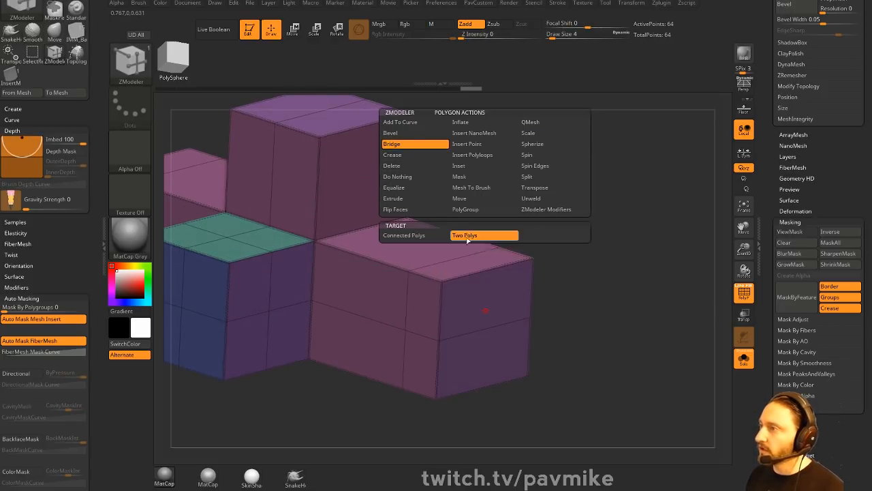
left_click(425, 235)
left_click(556, 255)
left_click(579, 302)
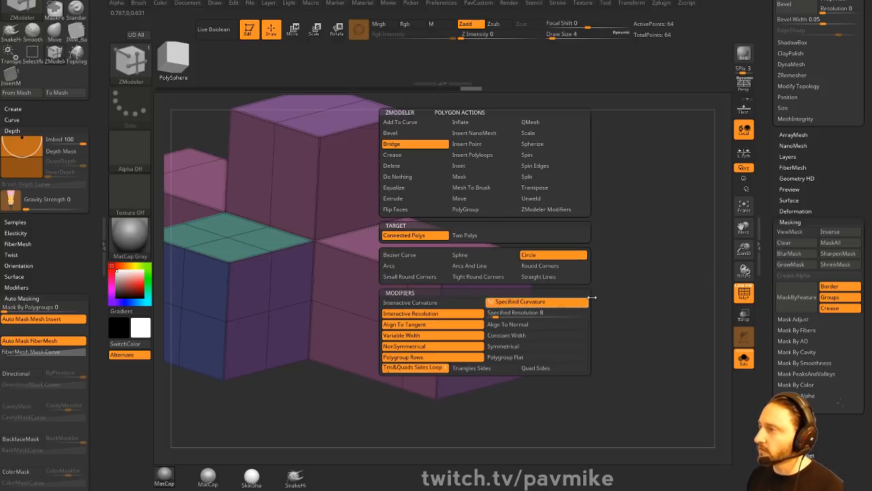
left_click(535, 313)
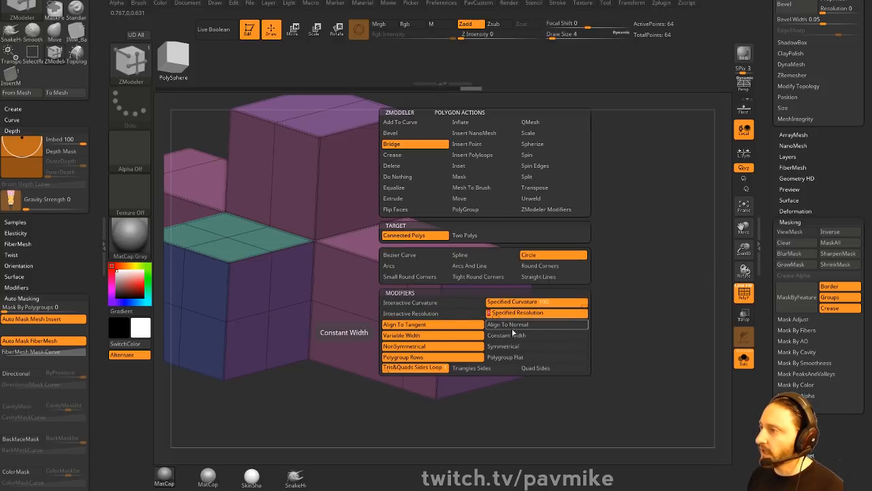
left_click(511, 326)
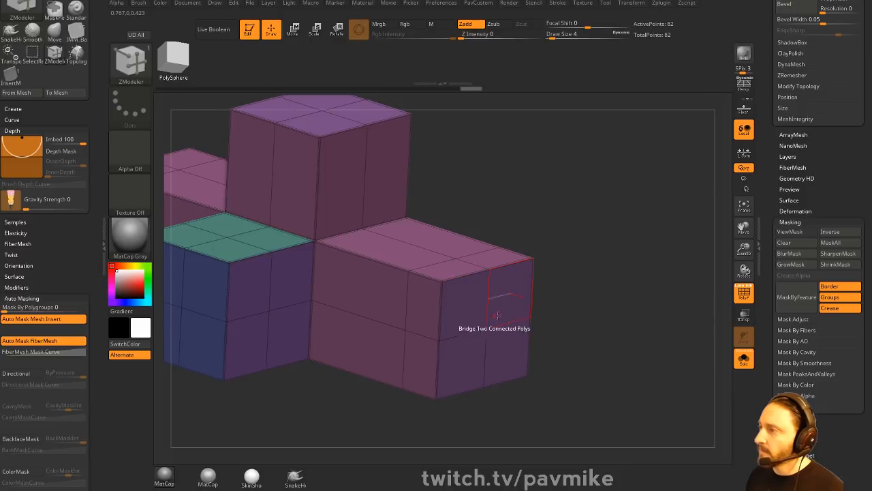
key("ctrl+z")
key("ctrl+z")
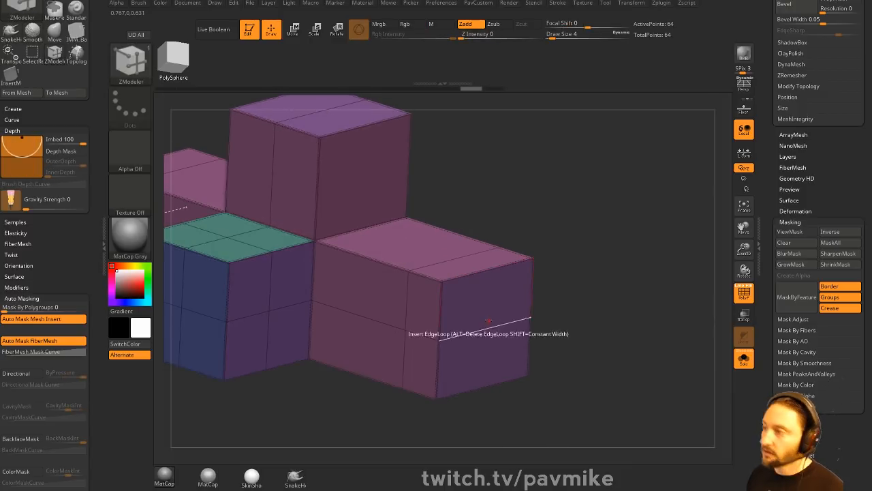
- Bridge the two connected end faces of the side arm into a rounded cap, preview it with Dynamic Subdiv, and crease its edges
left_click_drag(546, 293, 646, 298)
key("d")
key("p")
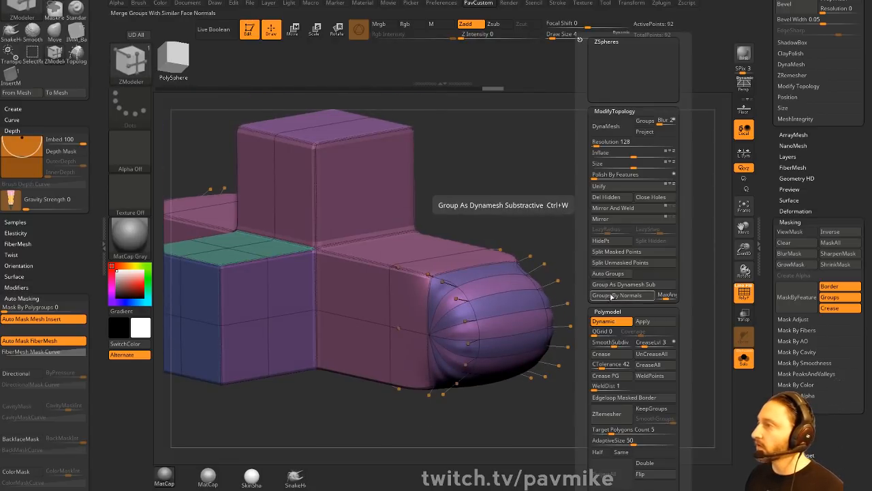
left_click(607, 353)
- Examine the creased round cap from several angles, then undo the crease and the bridge on the side arm
left_click_drag(609, 307, 650, 312, "alt")
key("shift+f")
key("f")
left_click(744, 294)
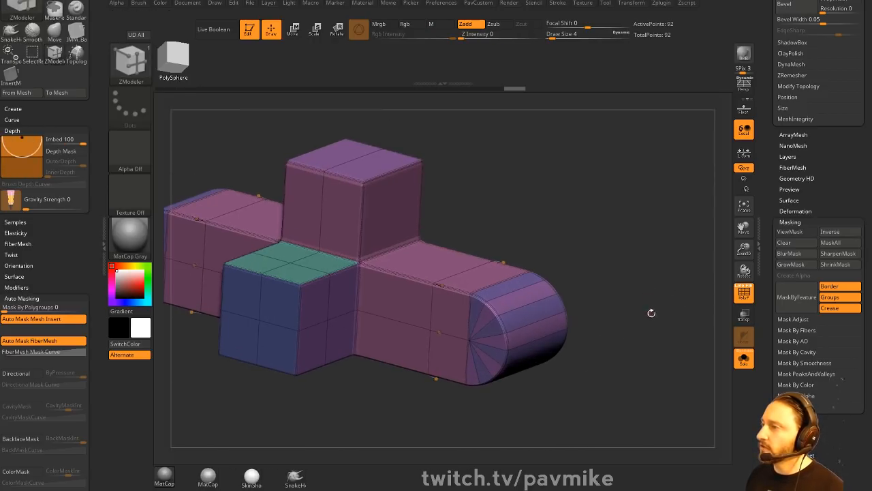
key("ctrl+z")
key("ctrl+z")
left_click_drag(633, 246, 641, 266, "alt")
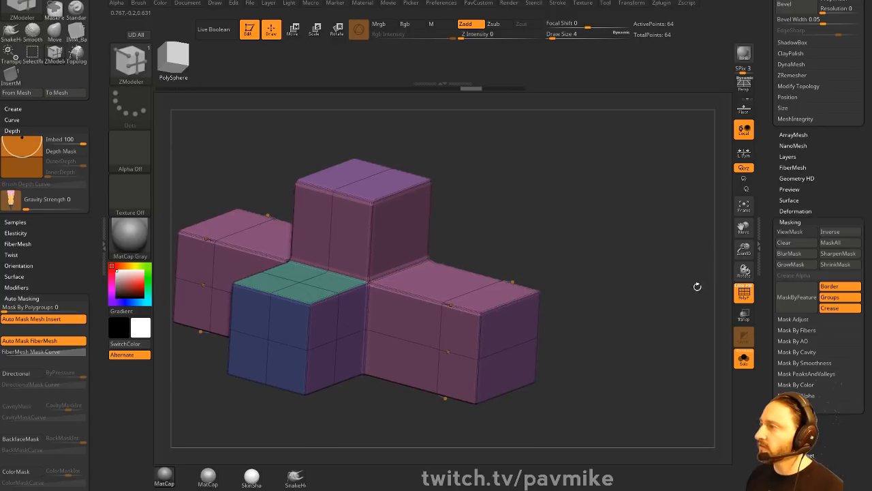
- Replace the smooth subdivision with a QGrid of 4 at about 0.07 Coverage and check the bevels with and without the polyframe
key("q")
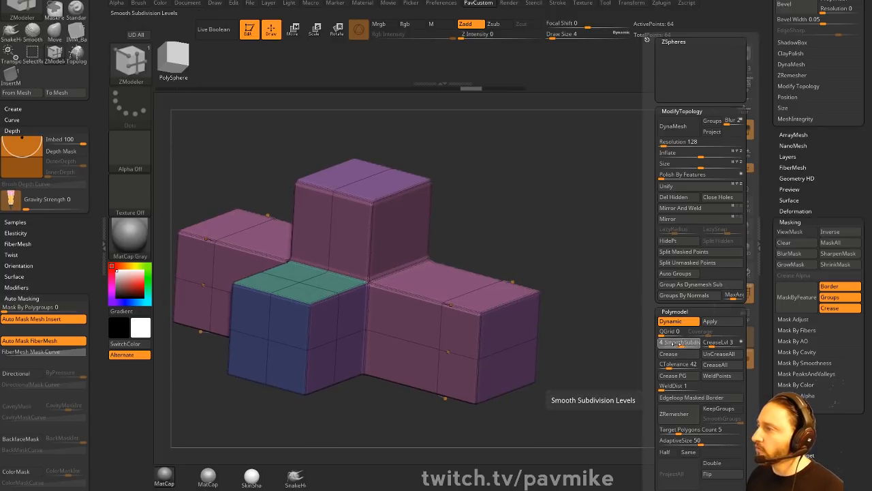
key("q")
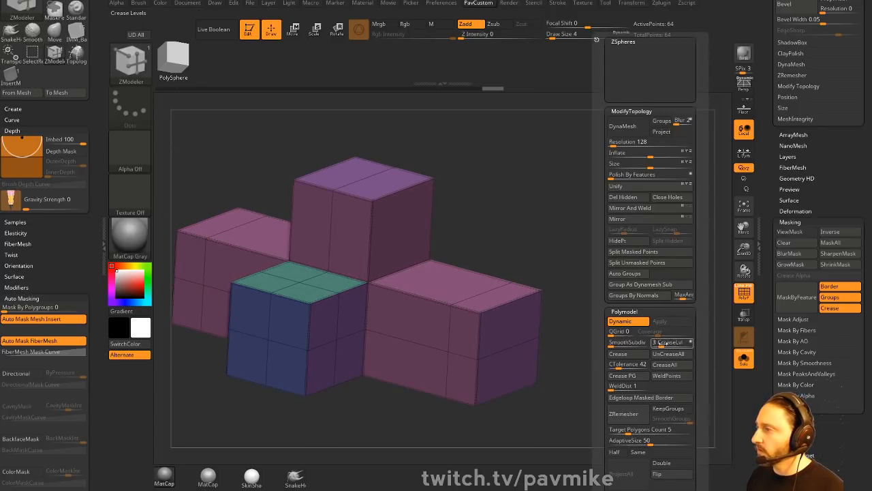
left_click_drag(614, 332, 646, 328)
left_click(743, 293)
key("q")
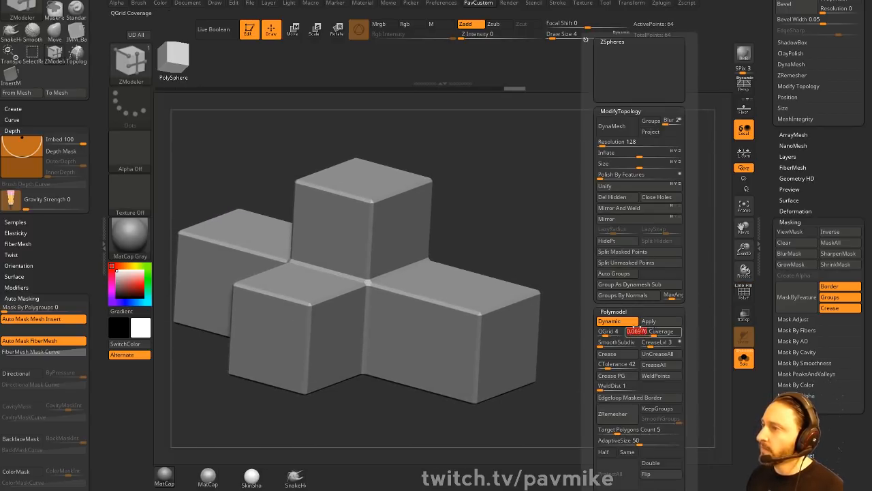
left_click_drag(591, 243, 599, 247, "alt")
key("q")
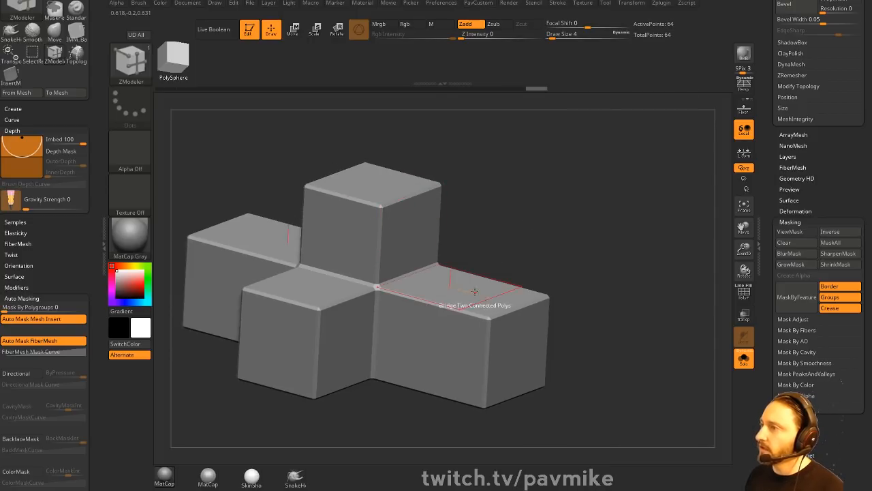
left_click(743, 293)
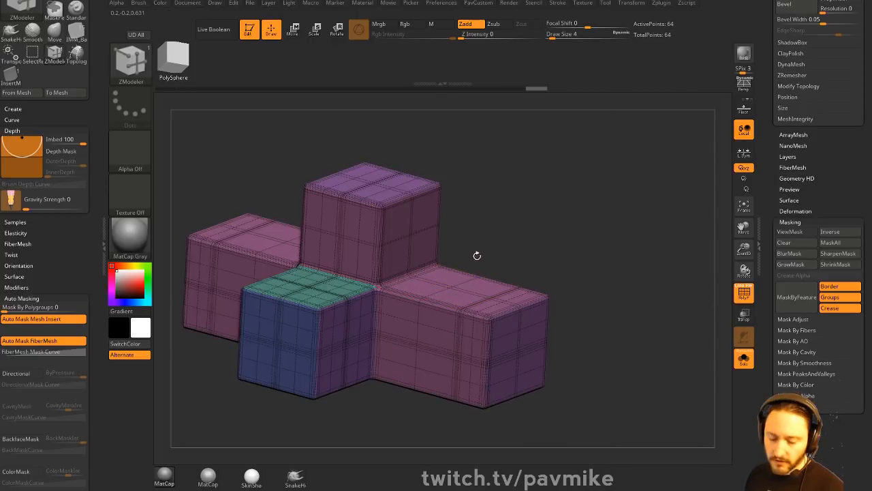
- Turn off Dynamic Subdiv and insert a single edge loop along the side arms of the block model
key("shift+d")
left_click_drag(489, 237, 496, 262)
key("space")
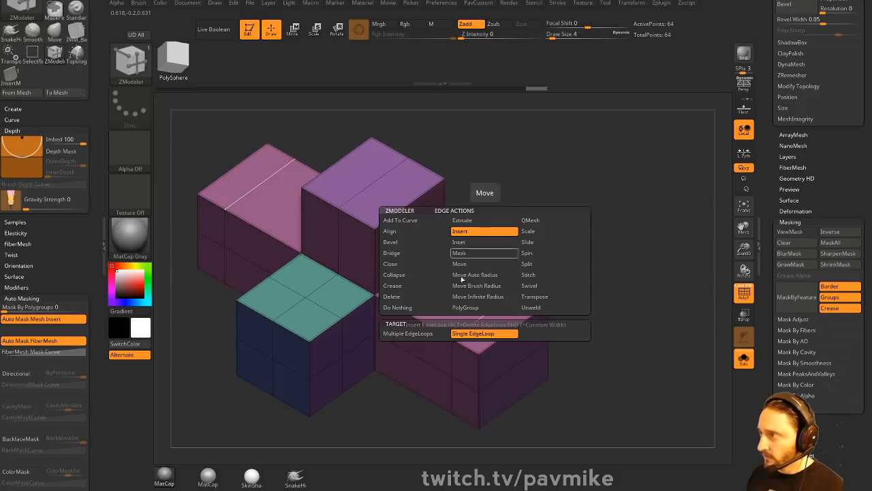
left_click(479, 310)
- Set the polygon action to QMesh on A Single Poly and cut away the inner front section of the side arms
key("space")
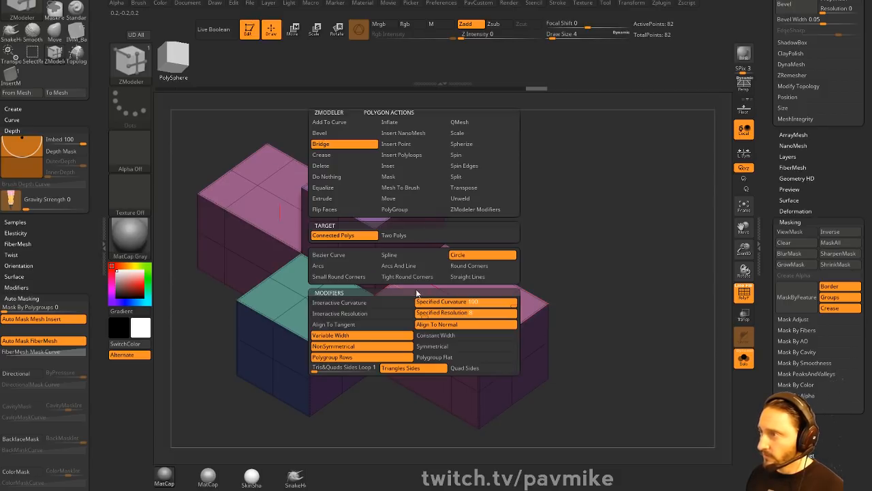
left_click(459, 122)
mouse_move(411, 304)
left_mouse_down()
mouse_move(412, 289)
mouse_move(410, 314)
mouse_move(453, 270)
left_mouse_up()
key("ctrl+z")
- Adjust the QMesh step alignment and raise the inner rear top faces of the side arms into slopes descending from the central tower
key("space")
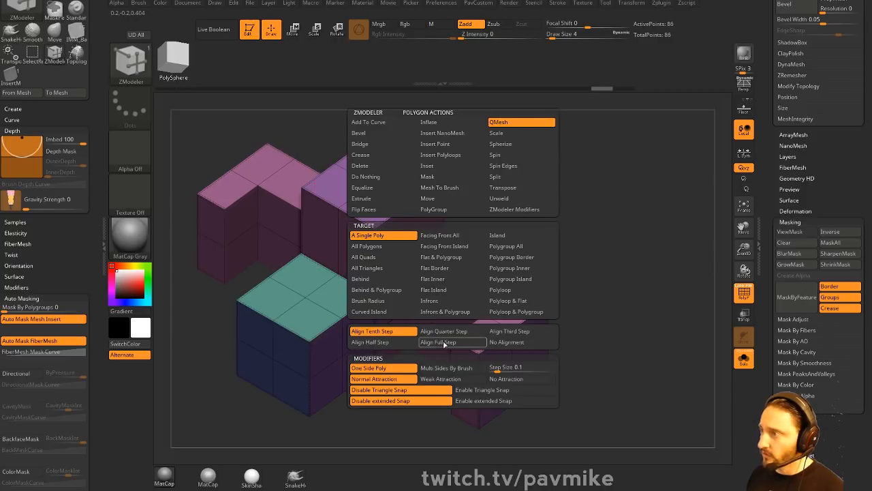
left_click(403, 347)
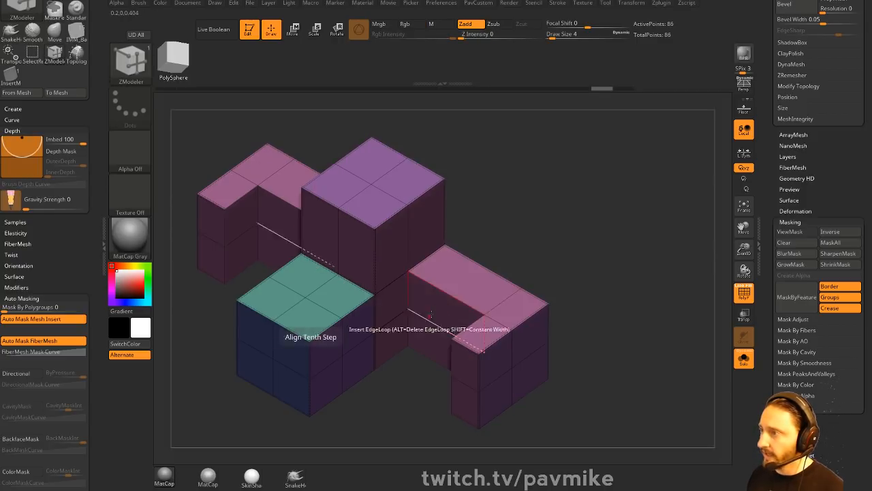
left_click_drag(463, 276, 448, 271)
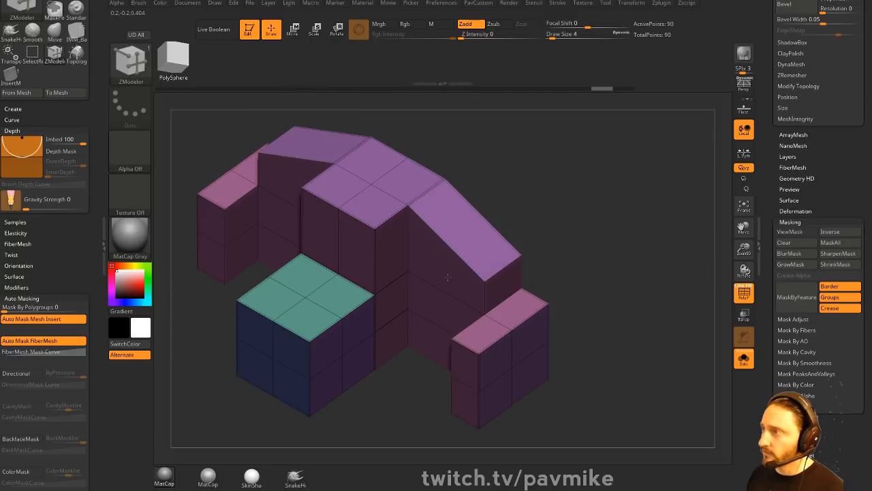
- Turn on Dynamic Subdiv, hide the polyframe, and inspect the bevels on the reshaped block from several angles
left_click_drag(562, 273, 624, 270)
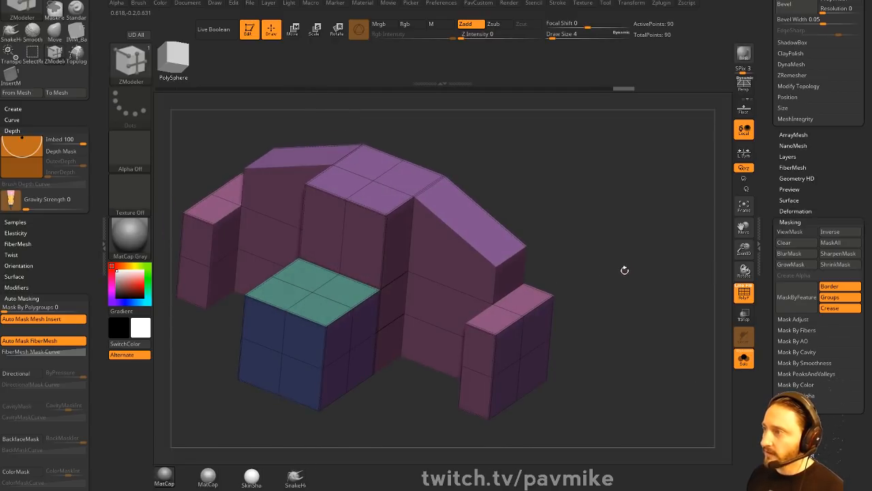
key("d")
left_click(741, 291)
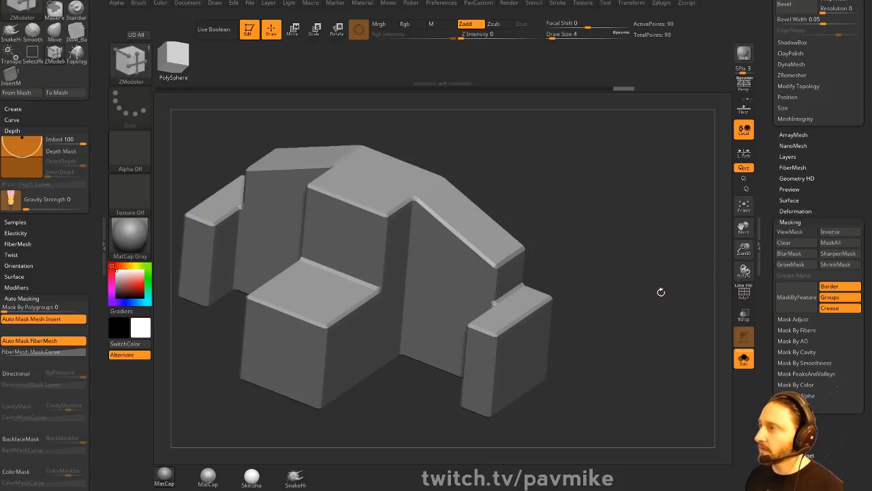
mouse_move(661, 292)
left_mouse_down()
mouse_move(641, 292)
mouse_move(657, 296)
mouse_move(650, 293)
left_mouse_up()
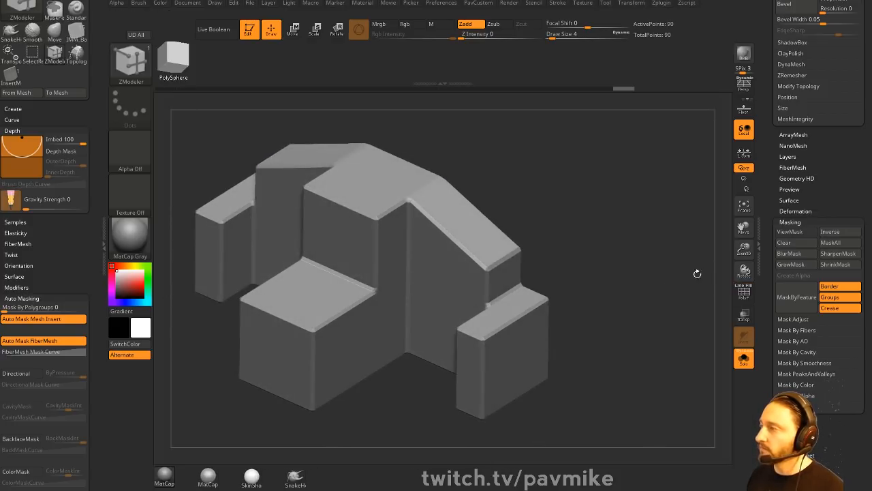
- Show the polyframe wireframe on the blocky model and turn off its dynamic subdivision preview
mouse_move(640, 247)
left_mouse_down("alt")
mouse_move(658, 253)
mouse_move(639, 241)
left_mouse_up("alt")
mouse_move(639, 241)
left_mouse_down()
mouse_move(666, 243)
mouse_move(637, 242)
mouse_move(634, 255)
left_mouse_up()
key("s")
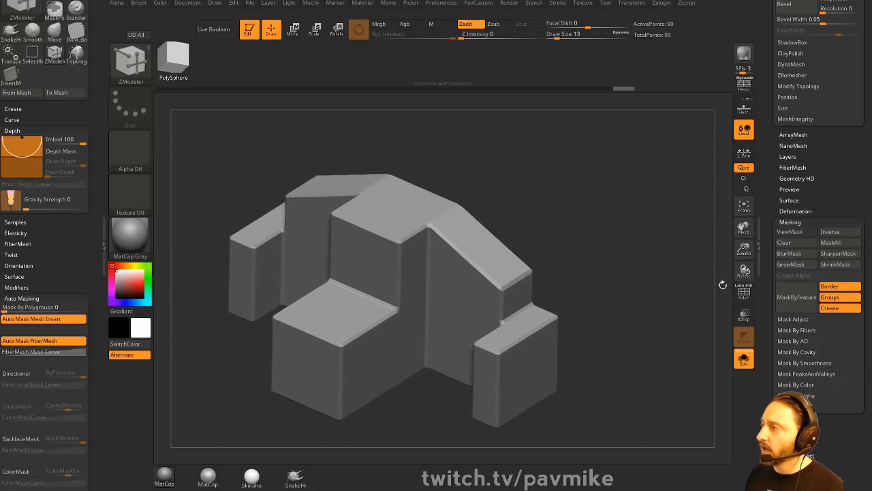
left_click(744, 293)
key("shift+d")
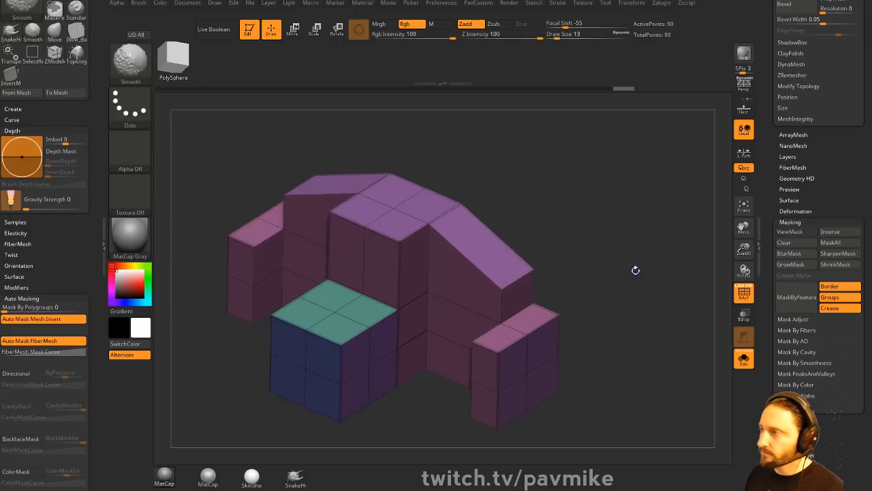
key("grave")
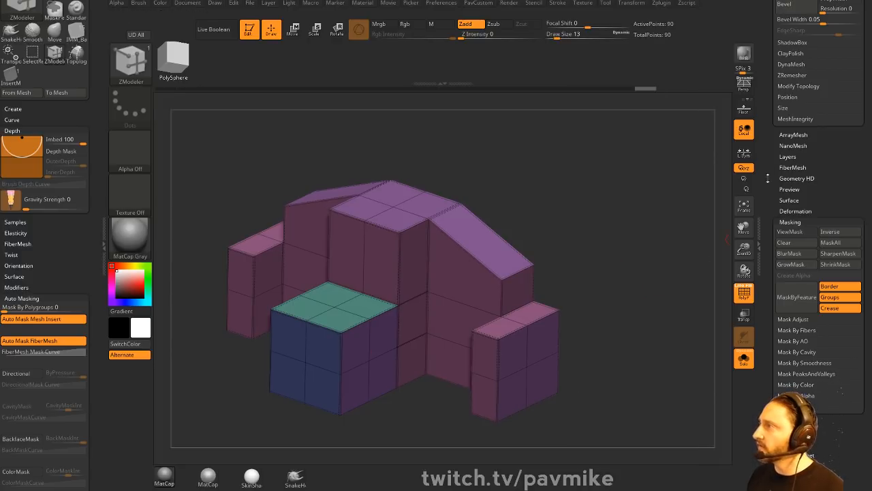
- Preview the creased model with Dynamic Subdivision on, adjusting its SmoothSubdiv level and checking the edges
scroll(767, 178, "up", 5)
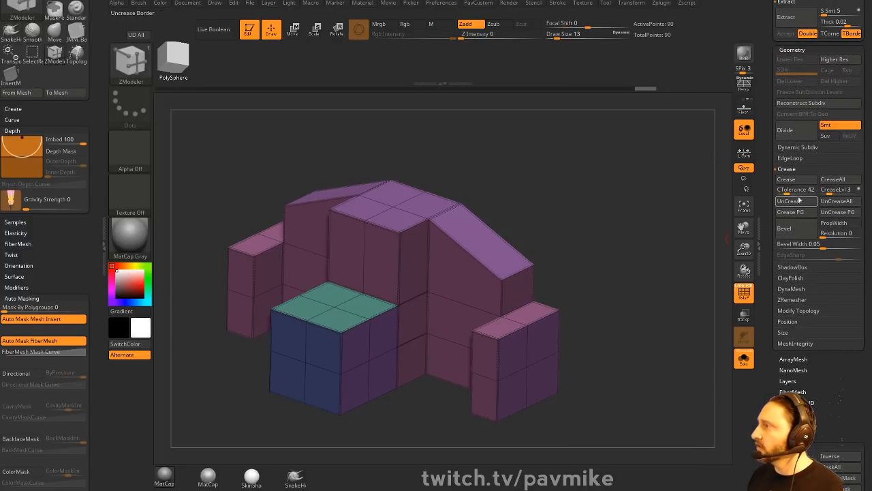
left_click_drag(656, 217, 668, 264)
key("d")
key("space")
left_click(625, 333)
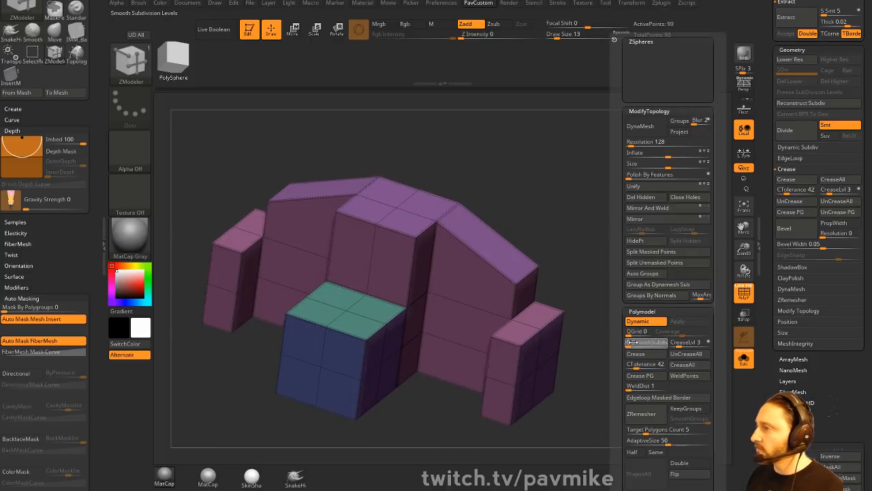
left_click(649, 344)
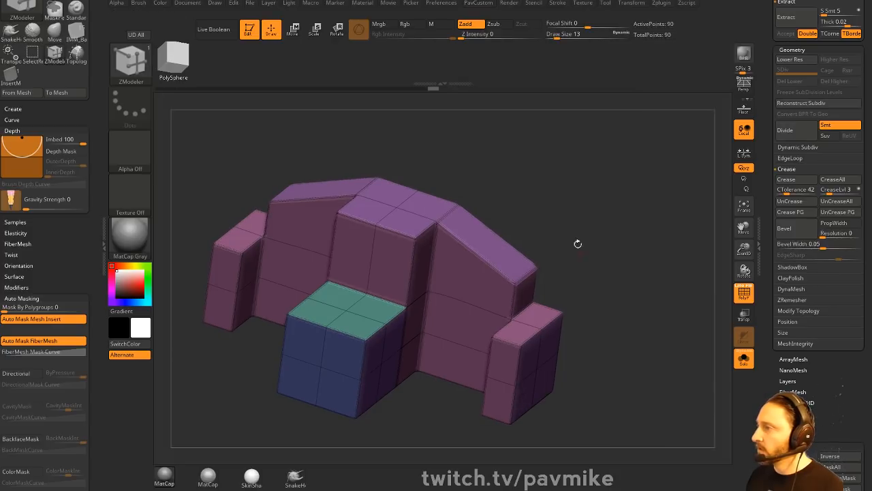
left_click_drag(643, 225, 649, 246)
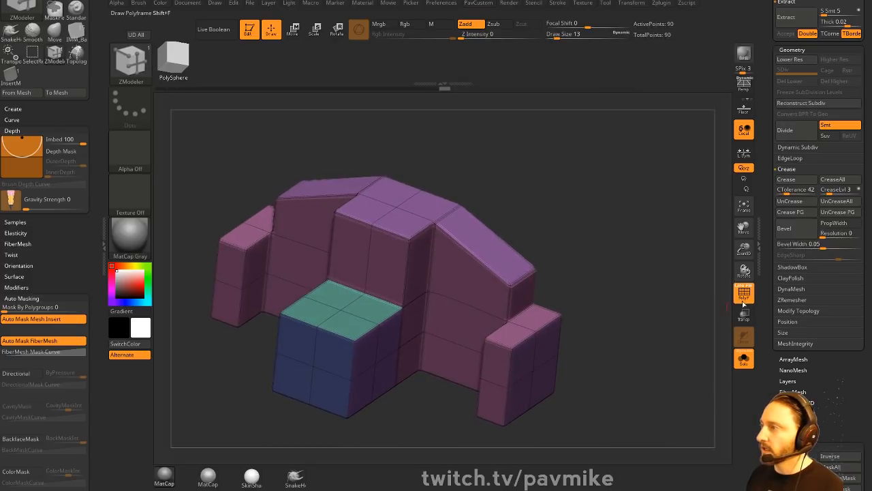
- Turn off dynamic subdivision and bevel the creased edges of the model with a bevel width of 0.0222
key("shift+f")
key("shift+d")
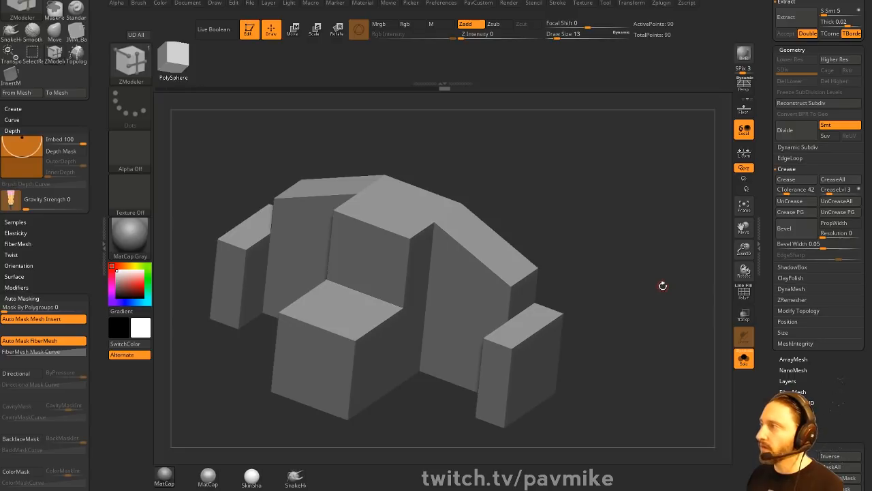
left_click(743, 294)
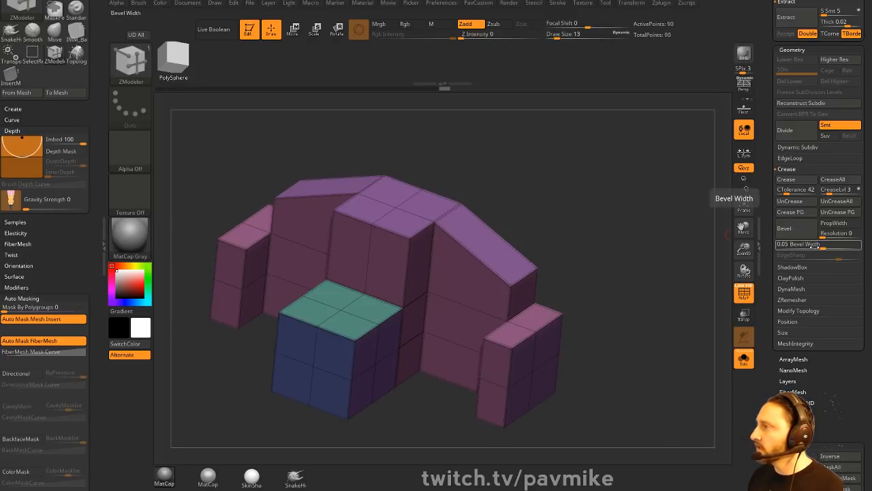
left_click_drag(824, 246, 815, 249)
key("shift+d")
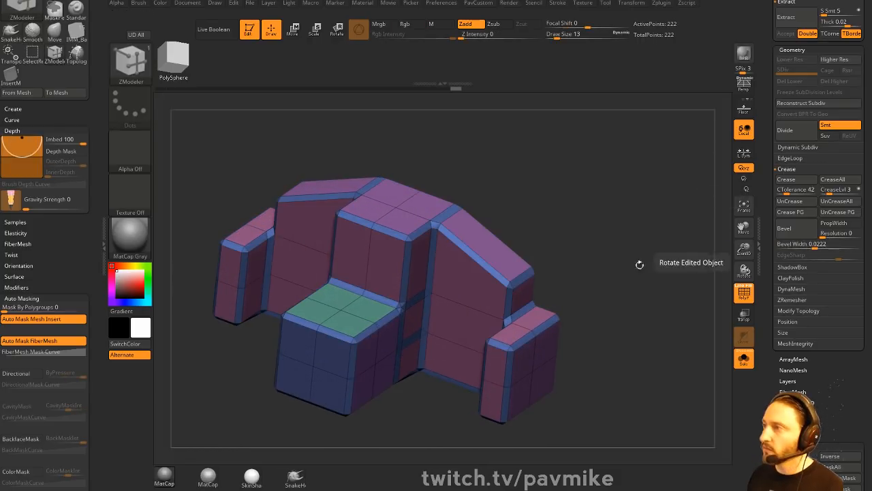
left_click_drag(638, 264, 566, 265)
left_click_drag(656, 235, 607, 221)
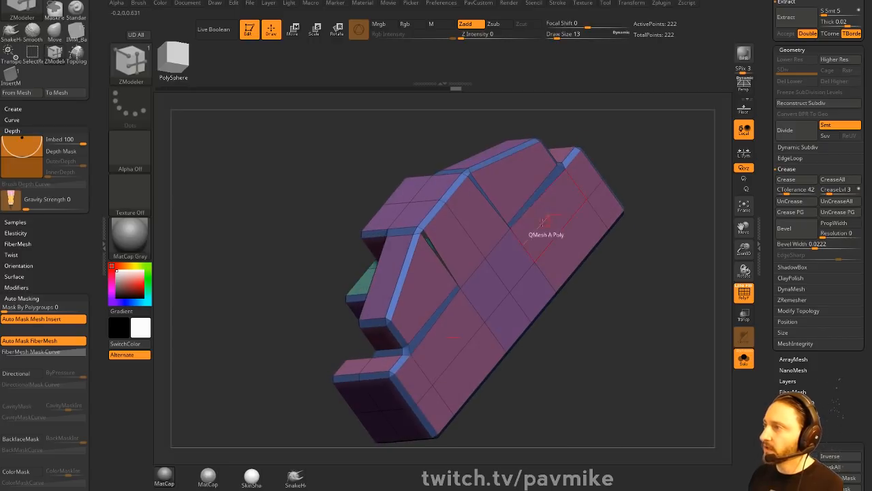
left_click_drag(590, 278, 635, 249)
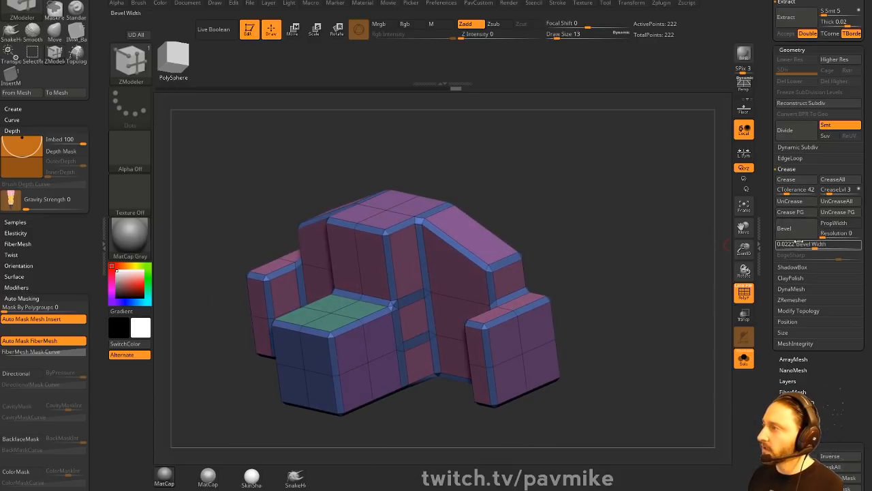
mouse_move(630, 255)
left_mouse_down()
mouse_move(647, 235)
mouse_move(632, 245)
left_mouse_up()
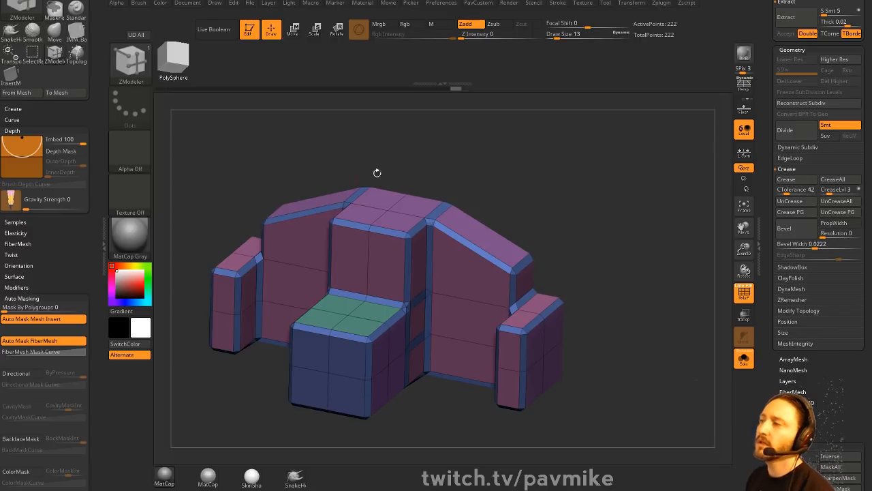
left_click_drag(637, 148, 650, 165)
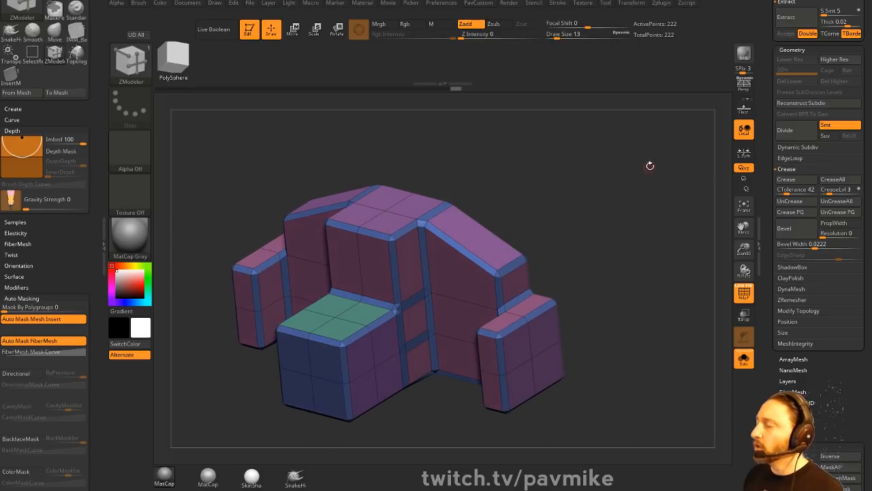
- Switch to the Sphere3D primitive and convert it to a PolyMesh3D
left_click_drag(772, 162, 770, 320)
left_click(791, 145)
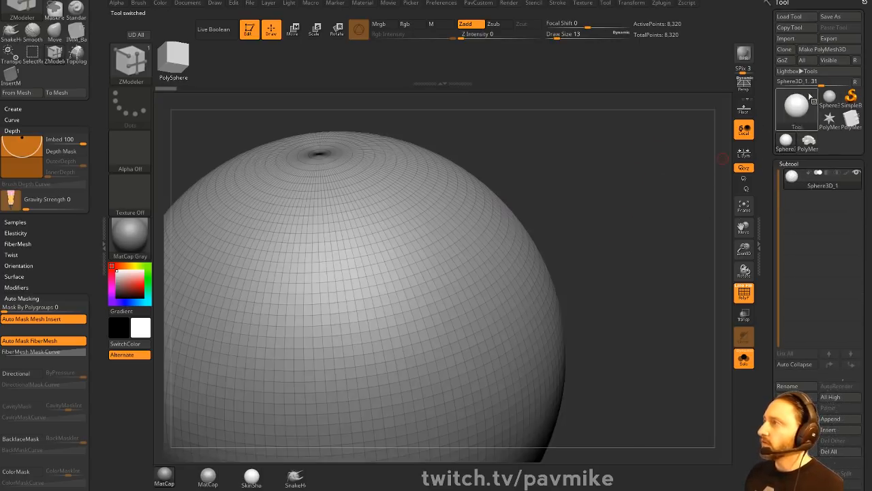
left_click(823, 49)
- Set the brush draw size to about 80 and mask a rounded patch on the side of the sphere
mouse_move(646, 246)
left_mouse_down("alt")
mouse_move(633, 193)
mouse_move(621, 220)
left_mouse_up("alt")
key("s")
left_click_drag(621, 220, 633, 220)
mouse_move(611, 249)
left_mouse_down("alt")
mouse_move(627, 191)
mouse_move(624, 205)
left_mouse_up("alt")
mouse_move(366, 330)
left_mouse_down("ctrl")
mouse_move(439, 259)
mouse_move(415, 256)
mouse_move(334, 321)
mouse_move(340, 293)
left_mouse_up("ctrl")
left_click_drag(516, 217, 572, 225)
key("3")
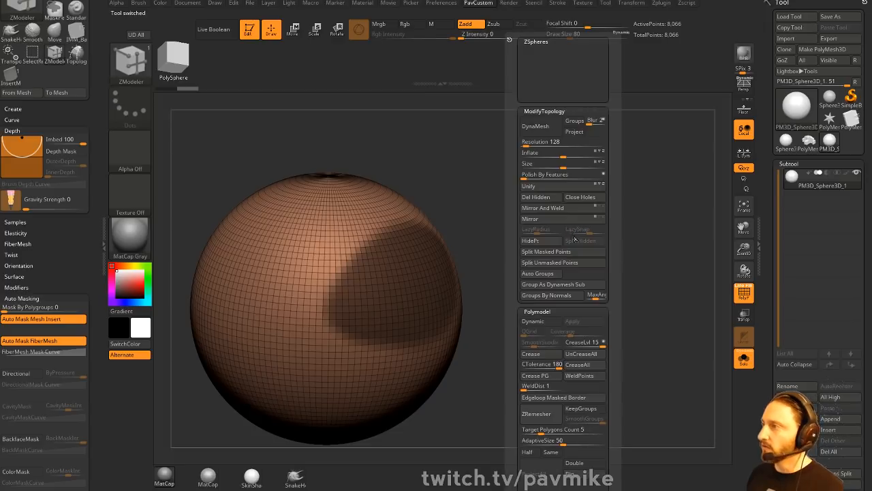
- Extract the masked patch with smoothness 0 and thickness 0.02, and accept it as a new subtool
left_click_drag(774, 286, 764, 196)
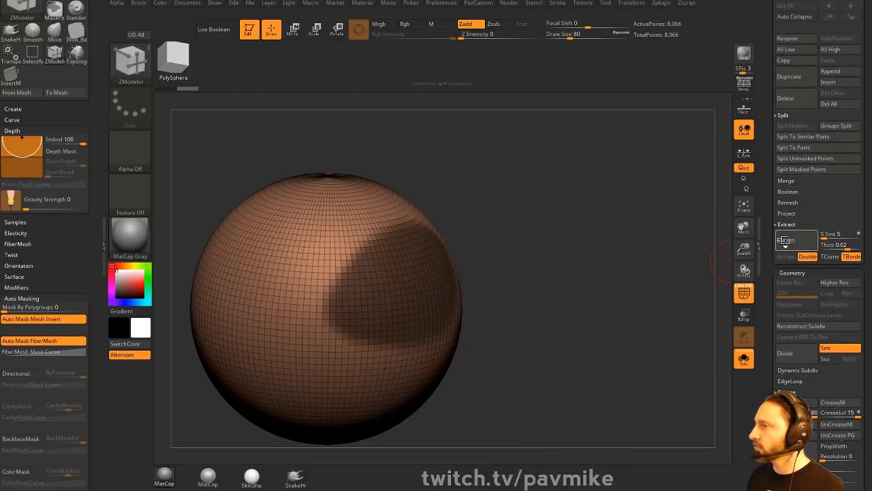
left_click(786, 240)
left_click_drag(834, 238, 815, 238)
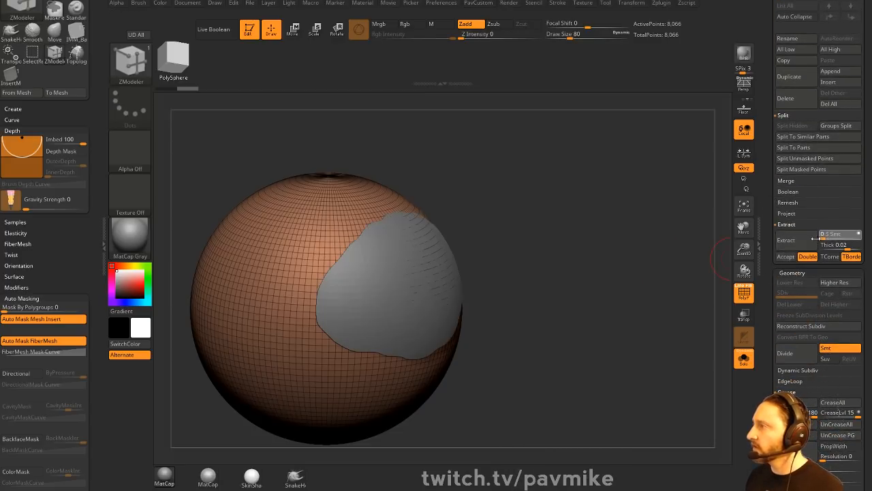
left_click(787, 242)
left_click_drag(765, 227, 766, 375)
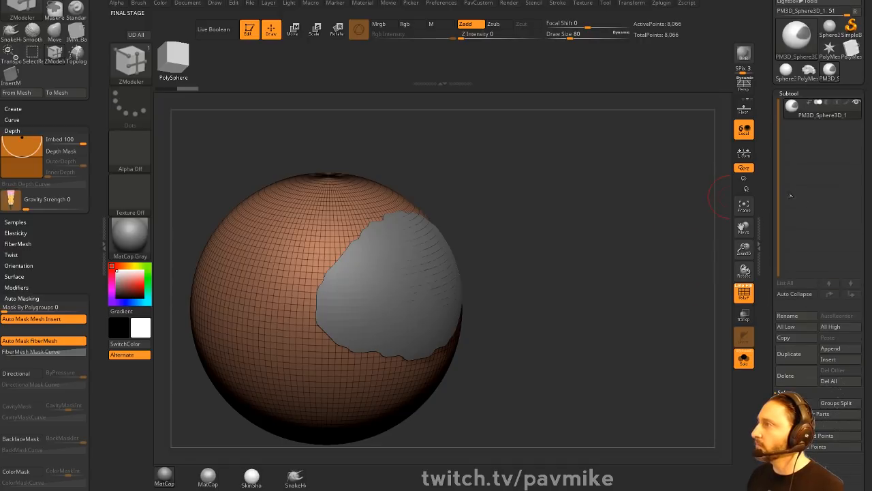
left_click_drag(773, 317, 774, 87)
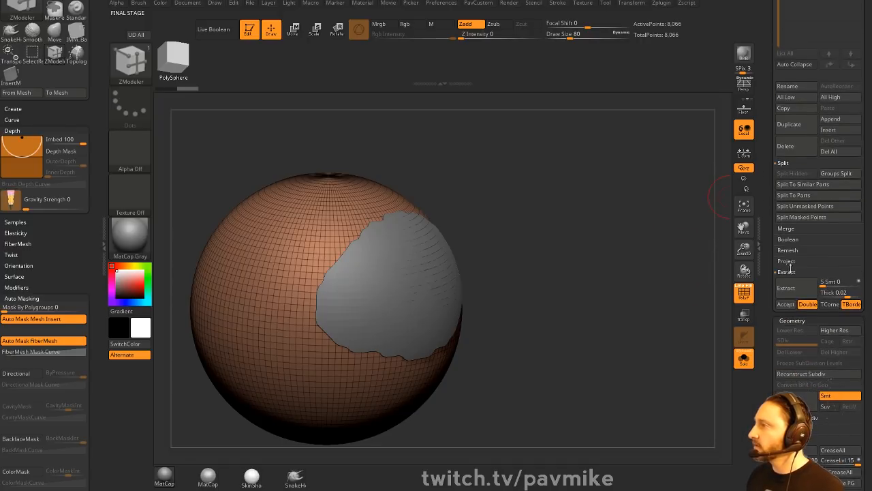
left_click(787, 304)
- Thicken the extracted shell by extruding its outer polygroup with QMesh set to Polygroup All
left_click_drag(652, 292, 588, 219)
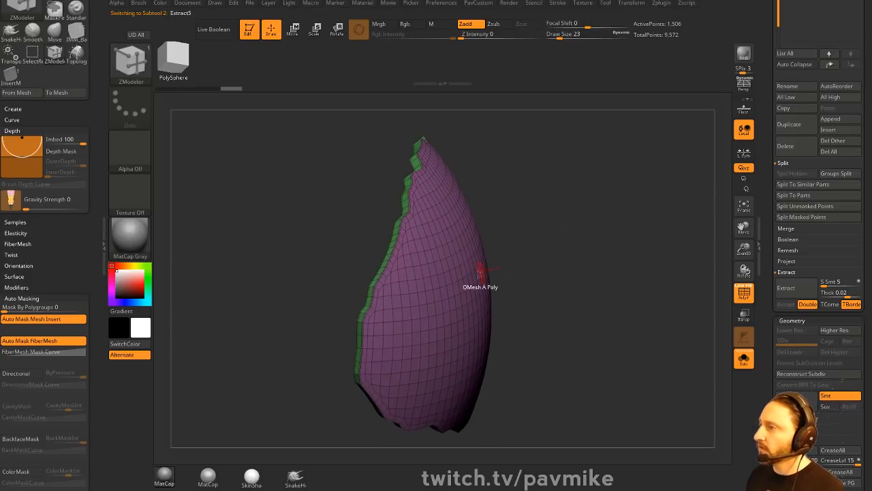
key("space")
left_click(508, 246)
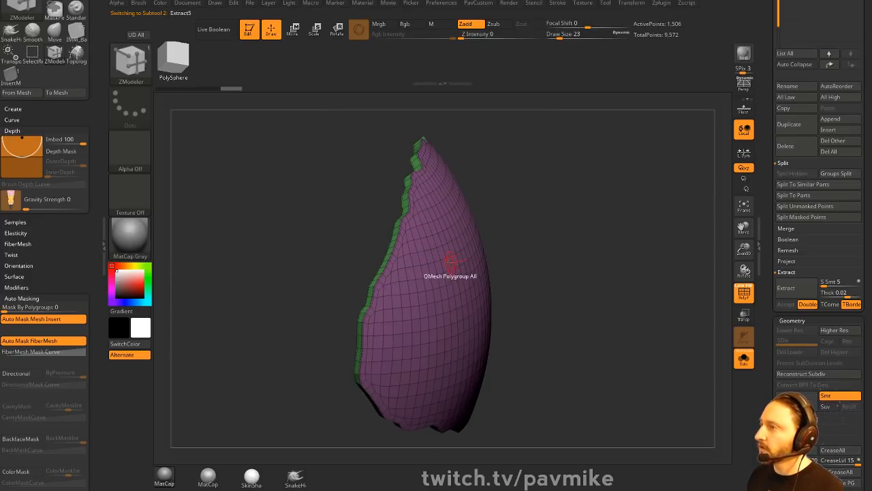
left_click_drag(454, 269, 495, 271)
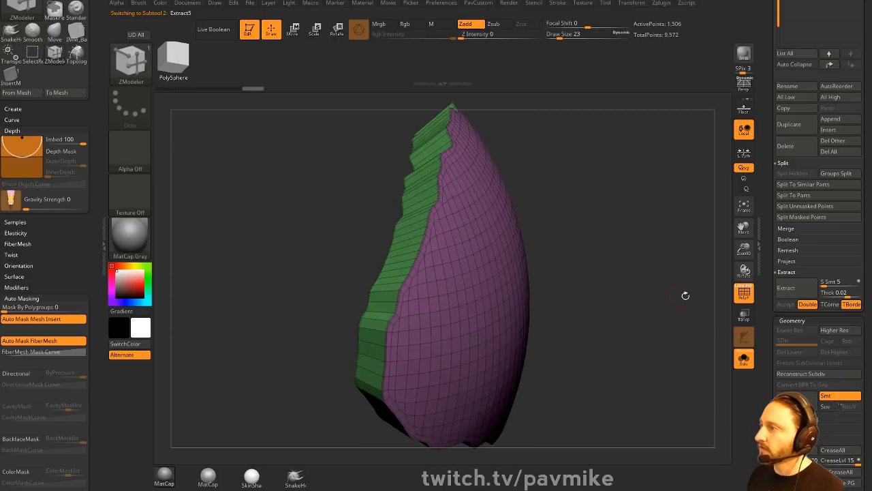
left_click_drag(686, 294, 713, 283)
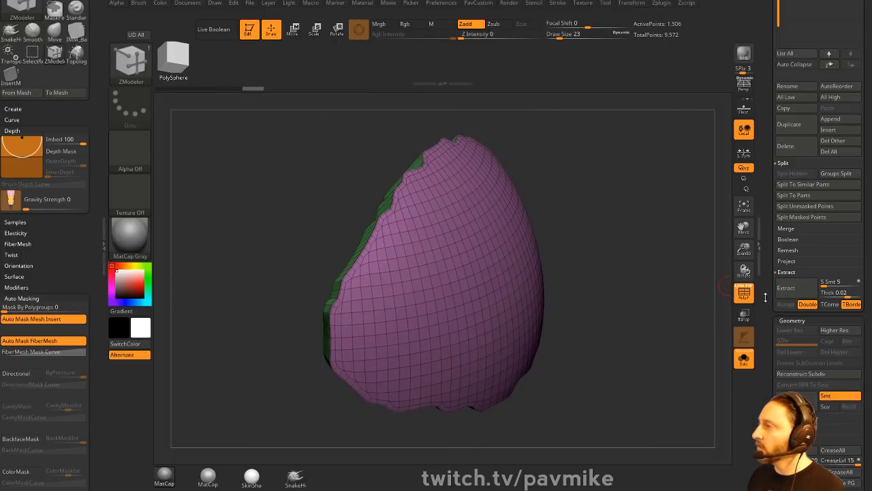
- Try to smooth the shell's jagged rim with Polish By Features at strengths up to 48
key("space")
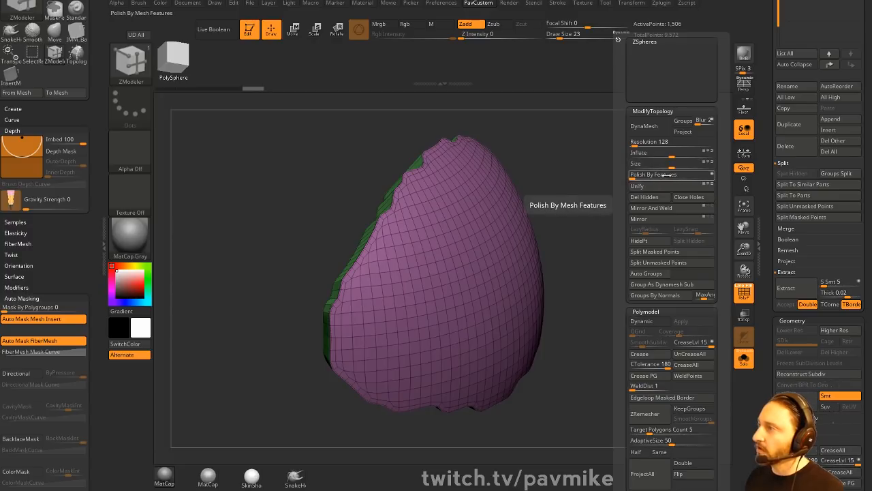
left_click(639, 175)
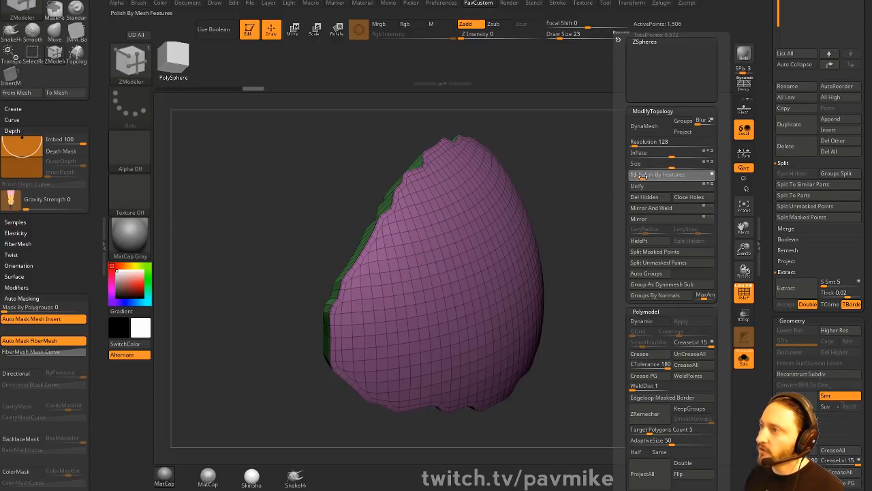
mouse_move(647, 175)
left_mouse_down()
mouse_move(598, 160)
mouse_move(644, 164)
left_mouse_up()
left_click_drag(530, 294, 666, 228)
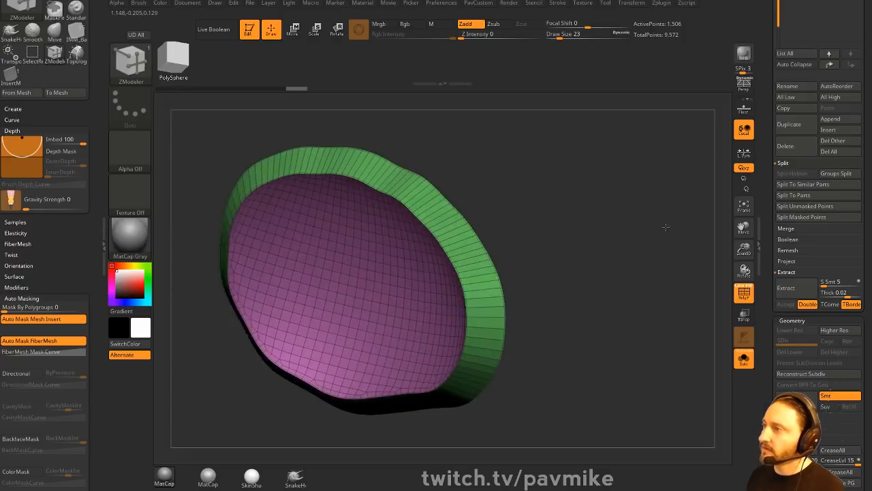
left_click_drag(520, 218, 613, 216)
key("space")
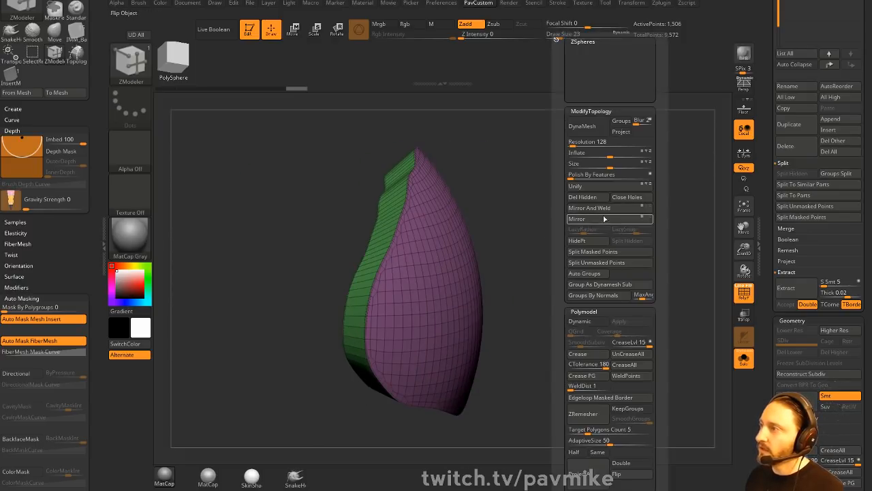
key("space")
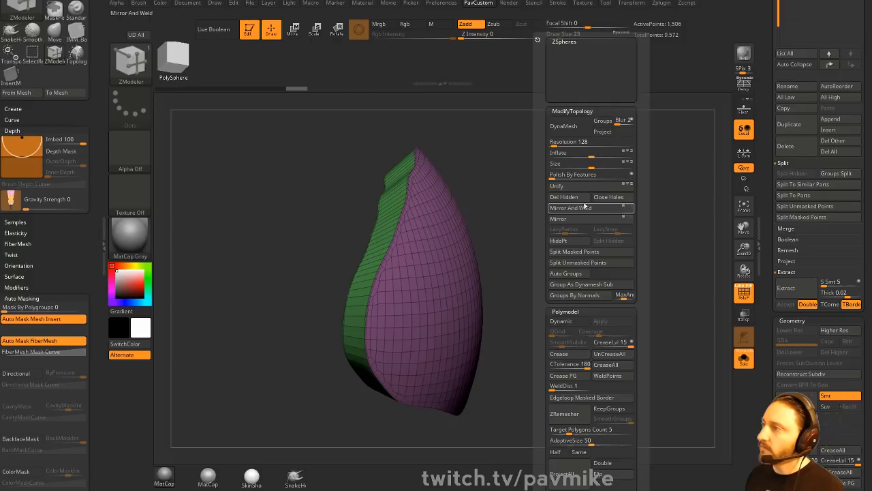
key("space")
left_click(559, 178)
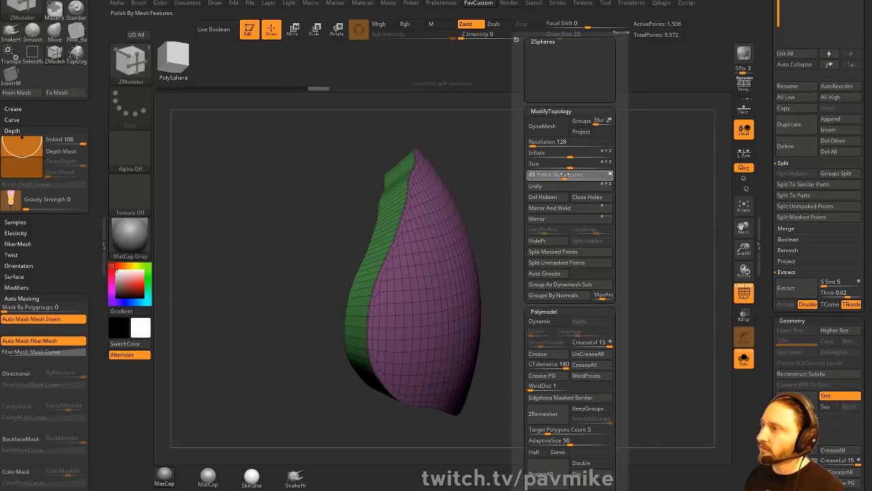
- Undo the polishing and restore the thickened, unpolished shell from the undo history
key("ctrl+z")
key("ctrl+z")
key("ctrl+z")
key("ctrl+z")
key("ctrl+z")
key("ctrl+z")
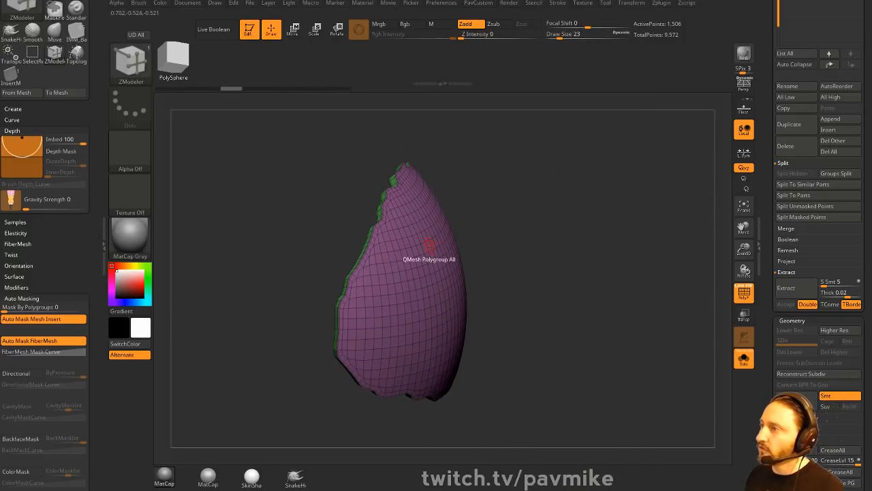
left_click_drag(237, 91, 260, 86)
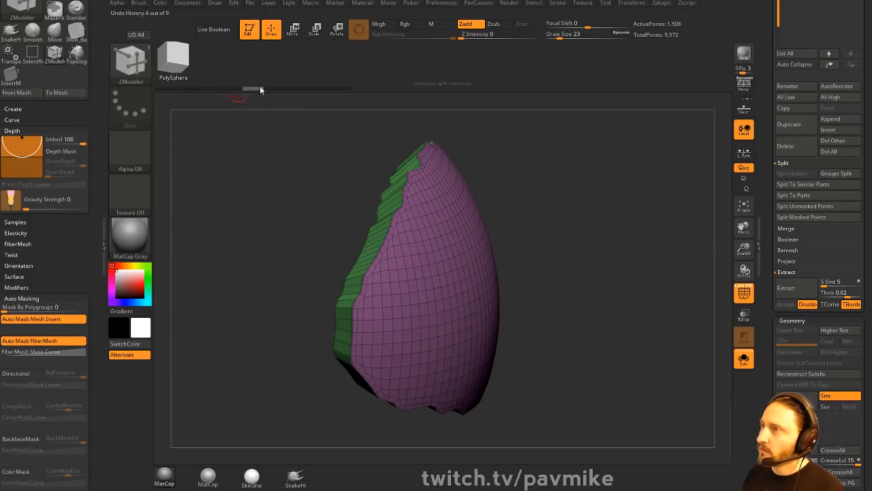
- Switch Polish By Features to its open-circle mode and apply it repeatedly to smooth the shell's jagged rim
key("space")
left_click(681, 174)
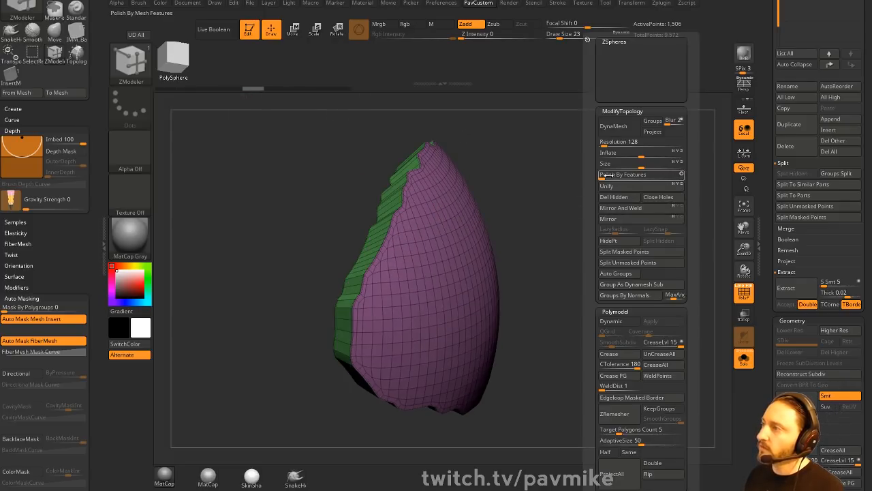
left_click(619, 176)
left_click(621, 175)
left_click(624, 174)
left_click(624, 175)
left_click(624, 175)
left_click(624, 174)
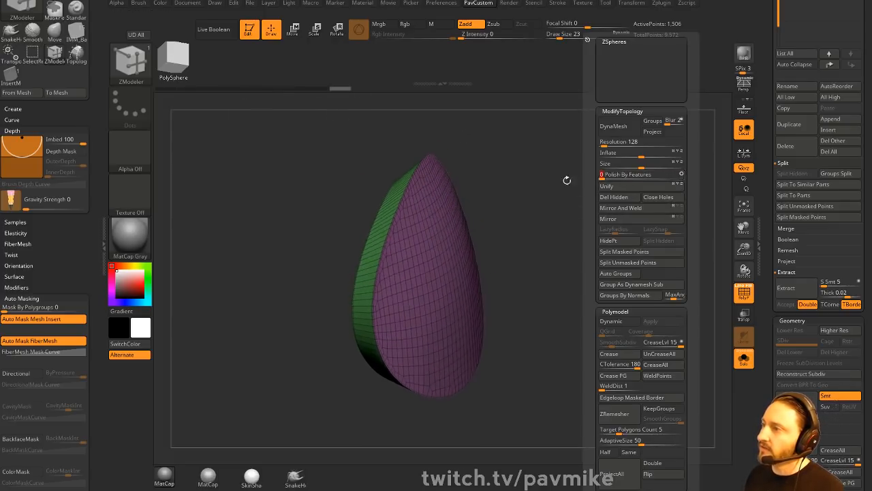
- Hide the polyframe wireframe and check the smoothed surface and rim of the shell
left_click_drag(554, 229, 658, 244)
left_click(744, 293)
left_click_drag(698, 285, 621, 243)
key("space")
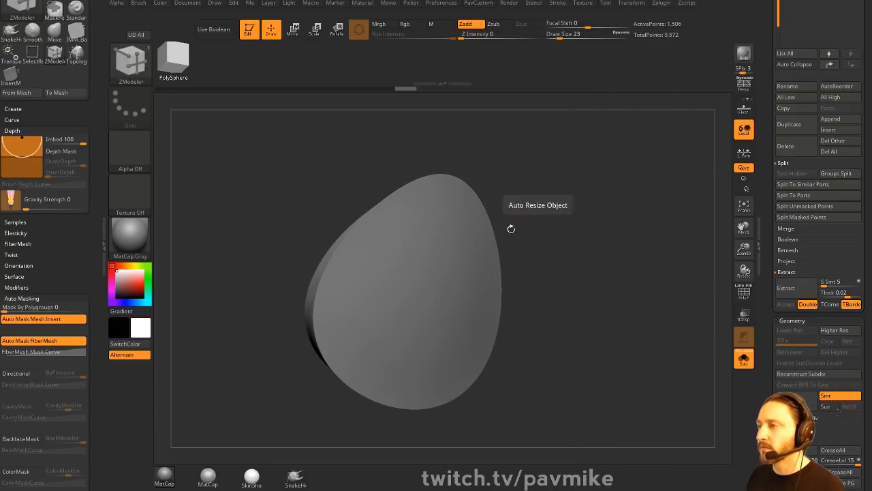
- Inspect the polished shell from several angles and show its polyframe wireframe
left_click_drag(509, 227, 623, 209)
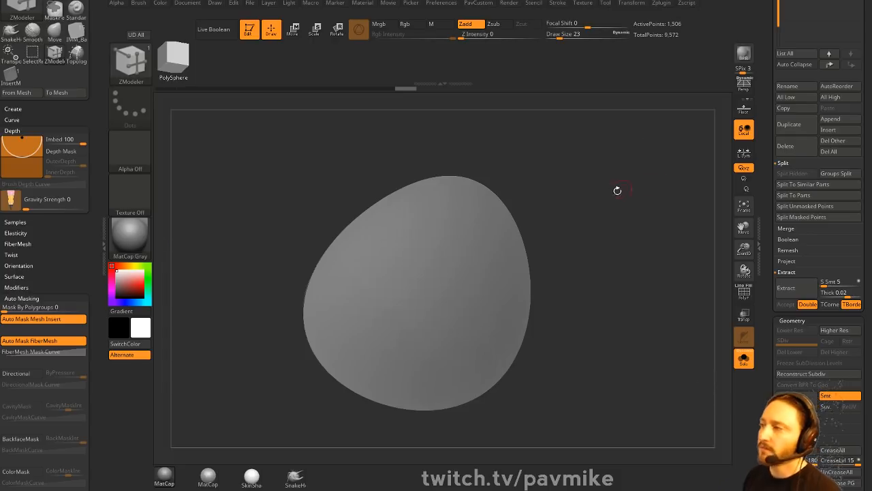
left_click_drag(617, 189, 619, 189)
key("b")
key("m")
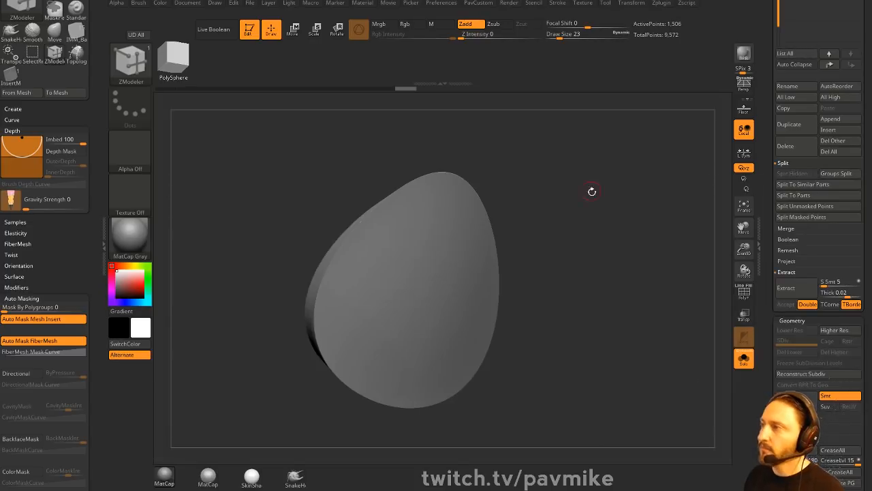
mouse_move(514, 227)
left_mouse_down()
mouse_move(535, 230)
mouse_move(525, 233)
left_mouse_up()
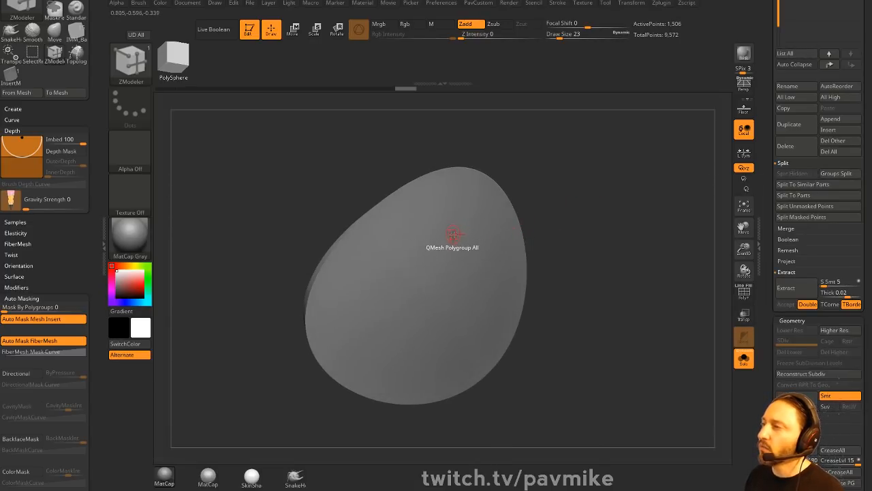
key("shift+f")
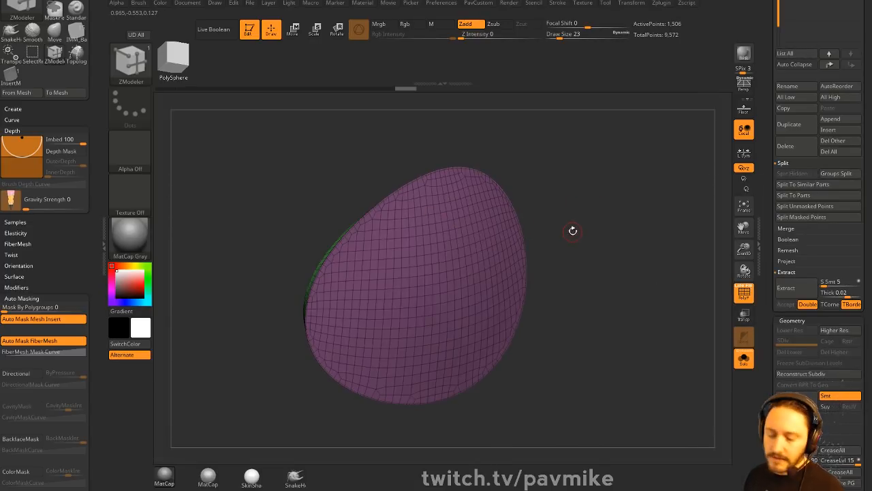
key("b")
key("Escape")
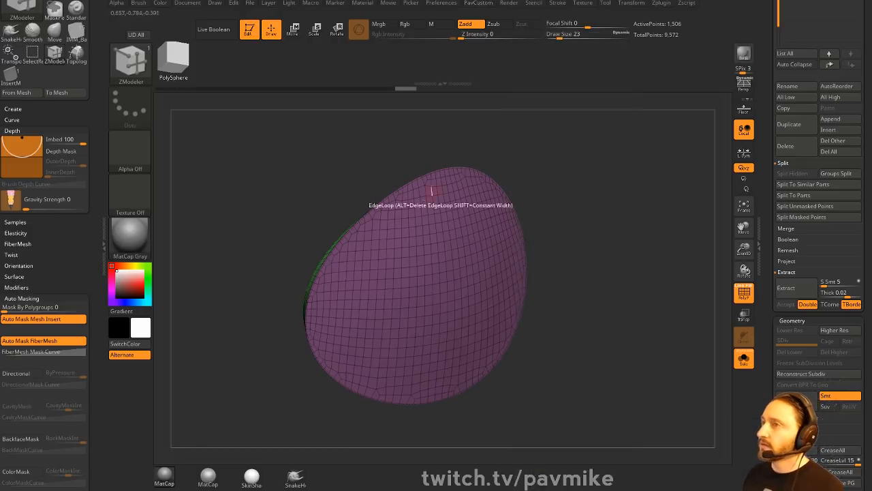
- Examine the shell's wireframe up close and review the ZModeler polygon actions and targets available on it
right_click_drag(432, 191, 410, 203, "alt")
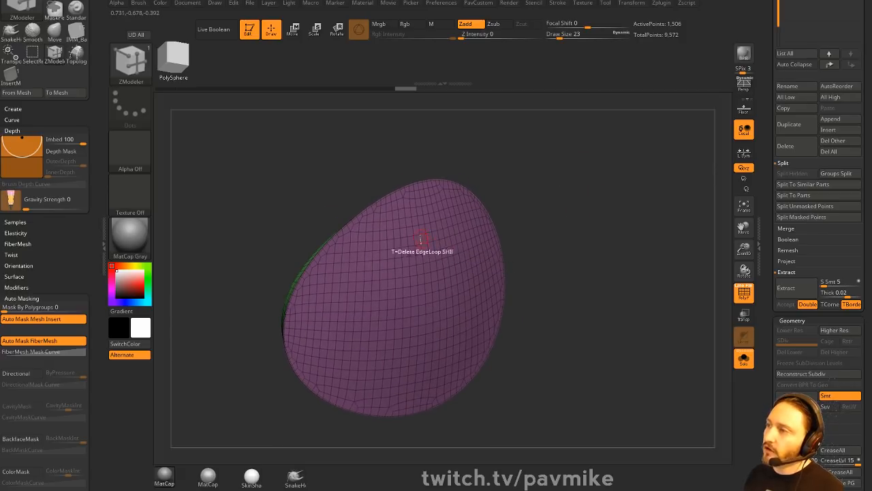
right_click_drag(418, 279, 608, 297, "ctrl")
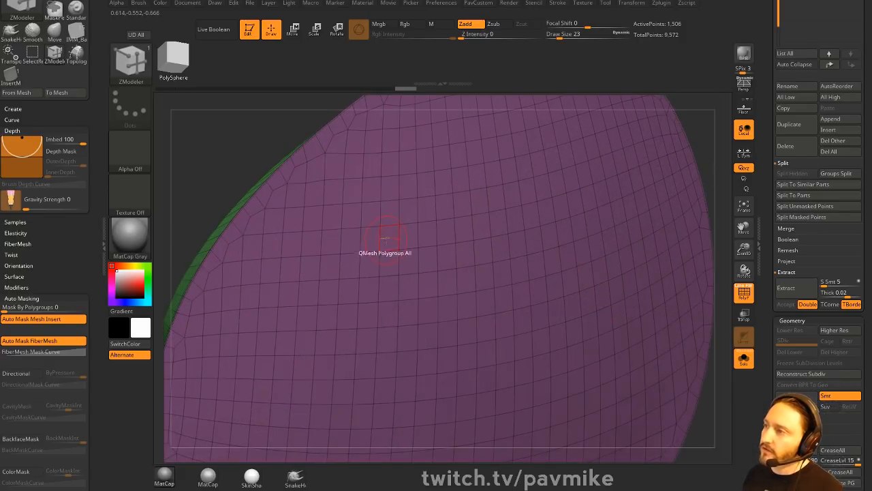
key("space")
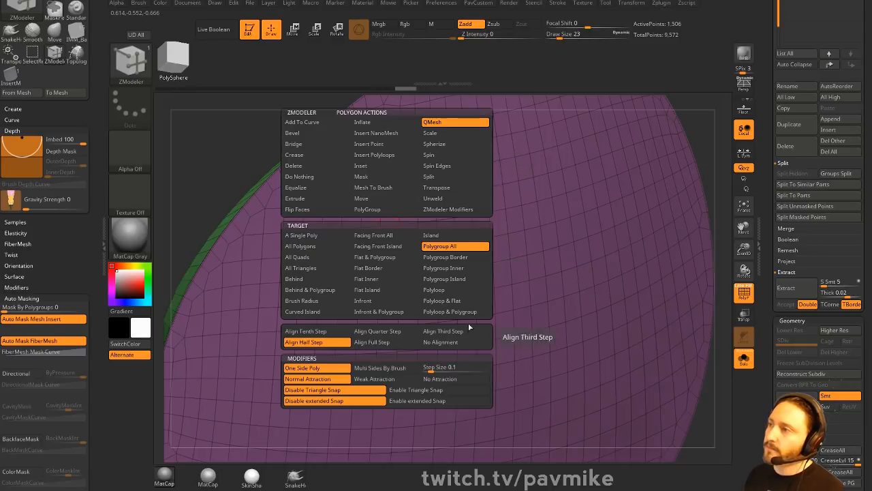
key("space")
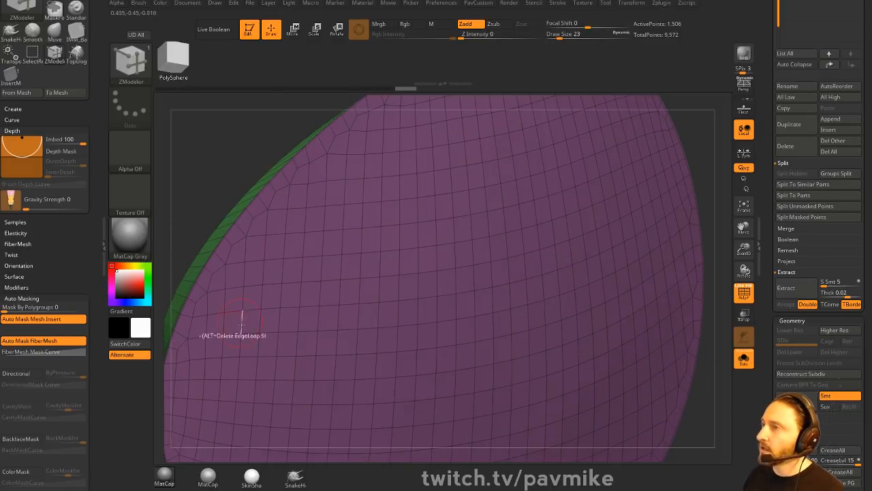
key("space")
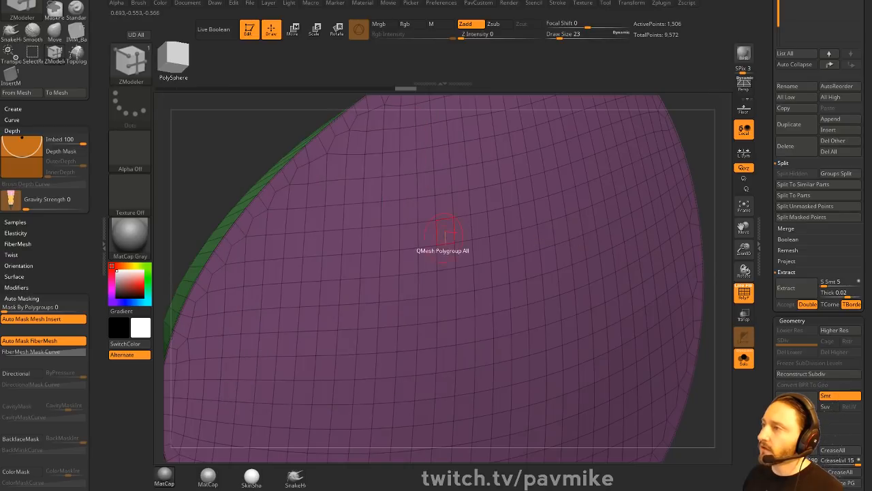
key("space")
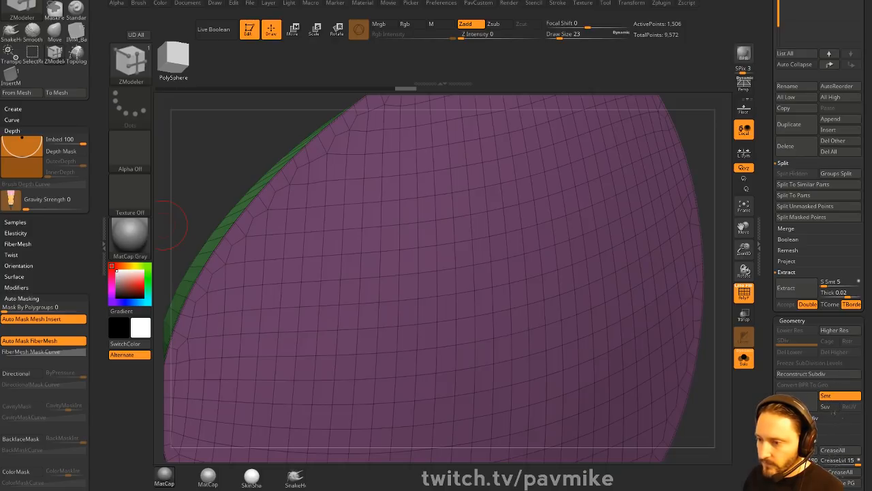
- Switch to the browser to view the engraved pistol reference image, and return to ZBrush
left_click_drag(443, 490, 624, 84)
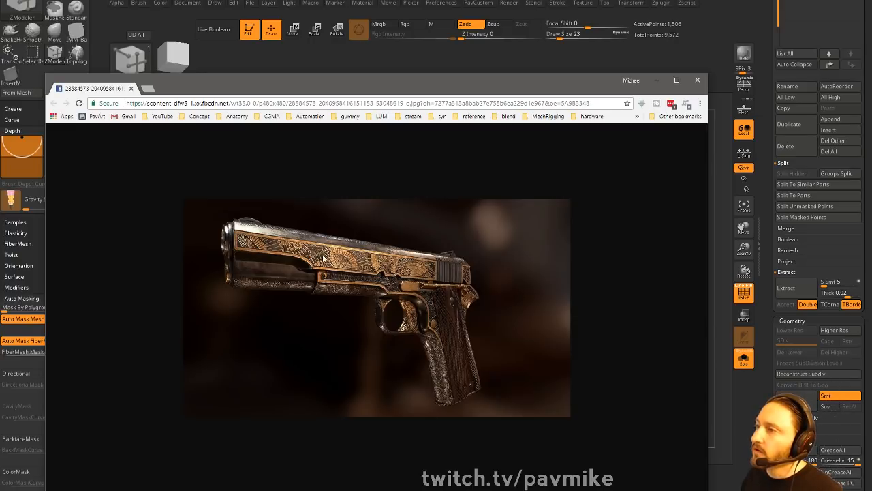
key("alt+Tab")
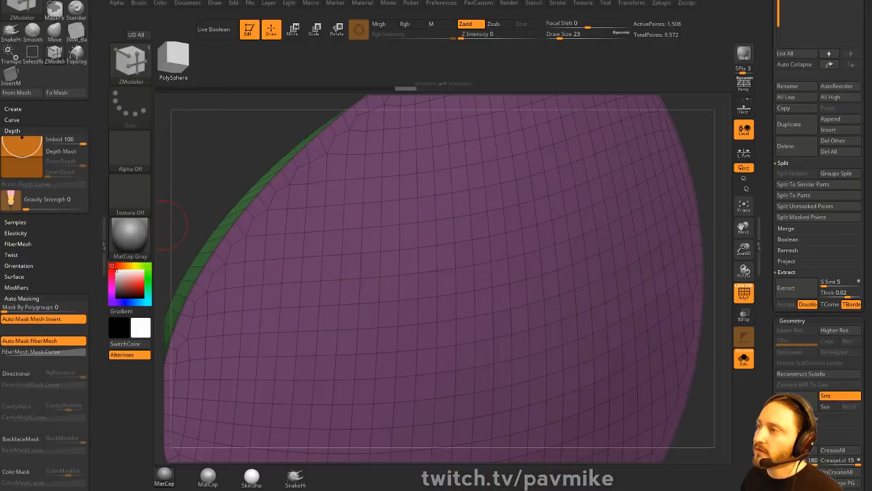
- Switch to the PolyMesh3D3 book tool and show all its subtools without the polyframe wireframe
left_click_drag(770, 66, 767, 298)
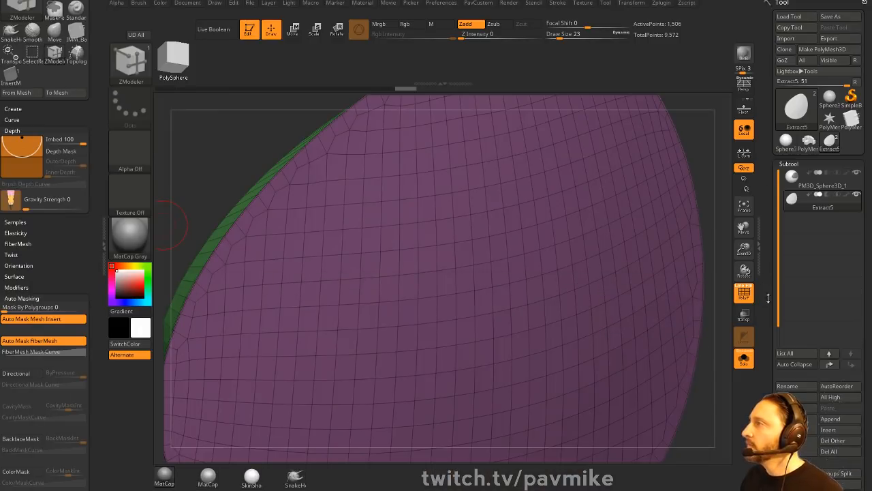
left_click(850, 124)
key("f")
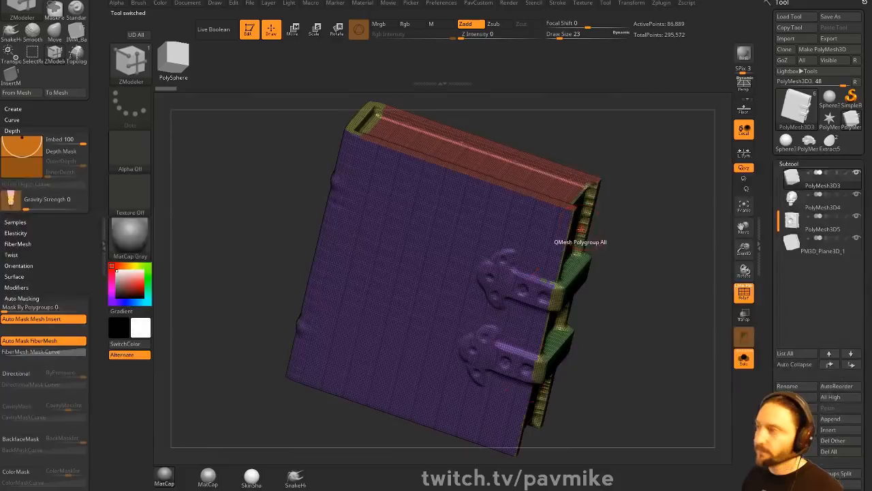
left_click_drag(646, 218, 576, 198)
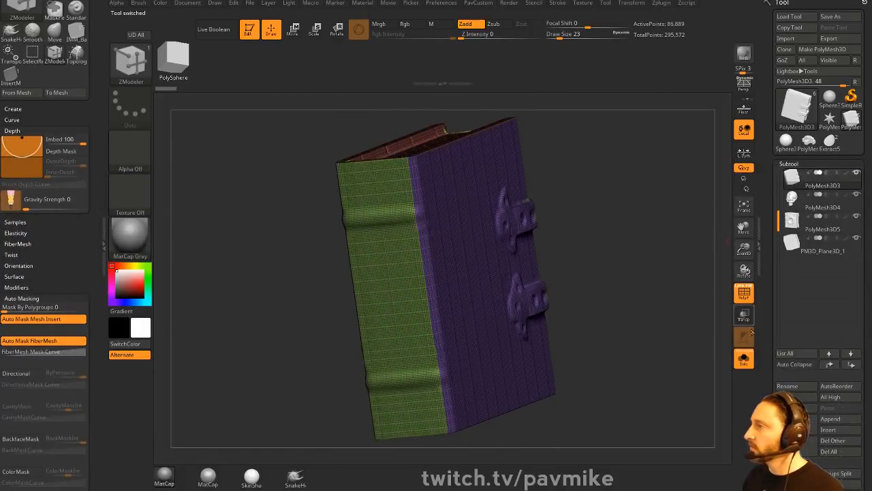
left_click(743, 365)
left_click(743, 295)
left_click_drag(655, 255, 641, 277)
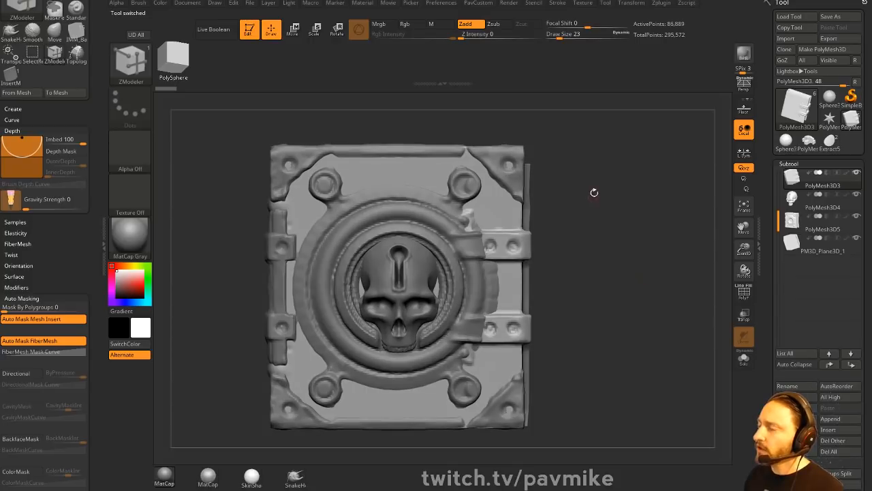
- Select the Standard brush with a draw size of 77 and clear the book model from the canvas
key("b")
key("s")
key("t")
key("s")
mouse_move(597, 198)
left_mouse_down()
mouse_move(607, 198)
mouse_move(591, 241)
left_mouse_up()
key("s")
left_click_drag(591, 242, 588, 228, "alt")
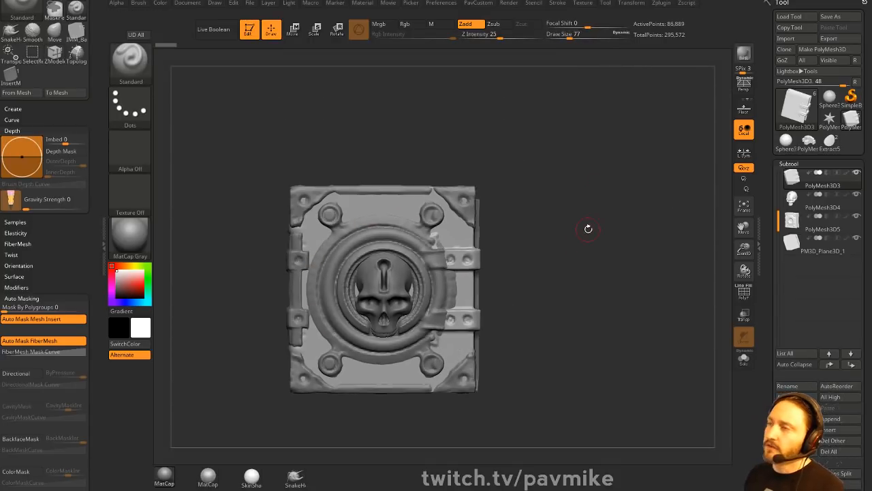
left_click(249, 29)
key("ctrl+n")
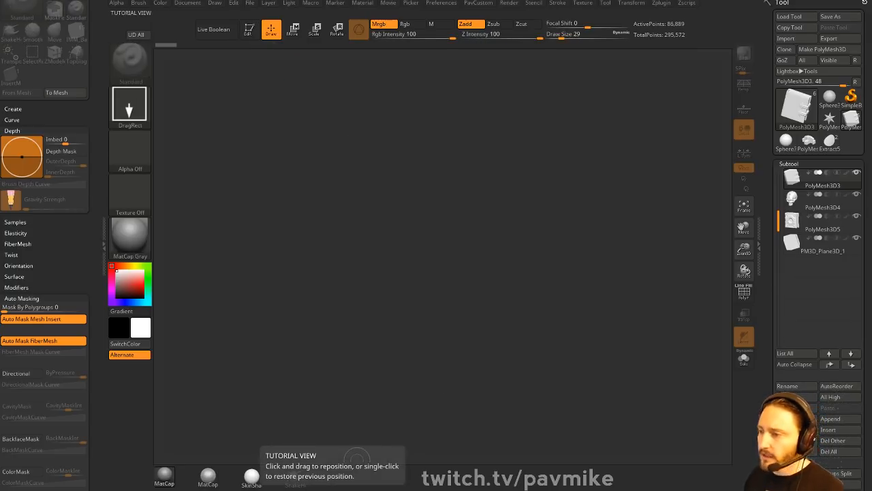
- Switch to the browser's Streaming Topics document to check the twisted coil torus topic, and return to ZBrush
left_click_drag(619, 489, 589, 41)
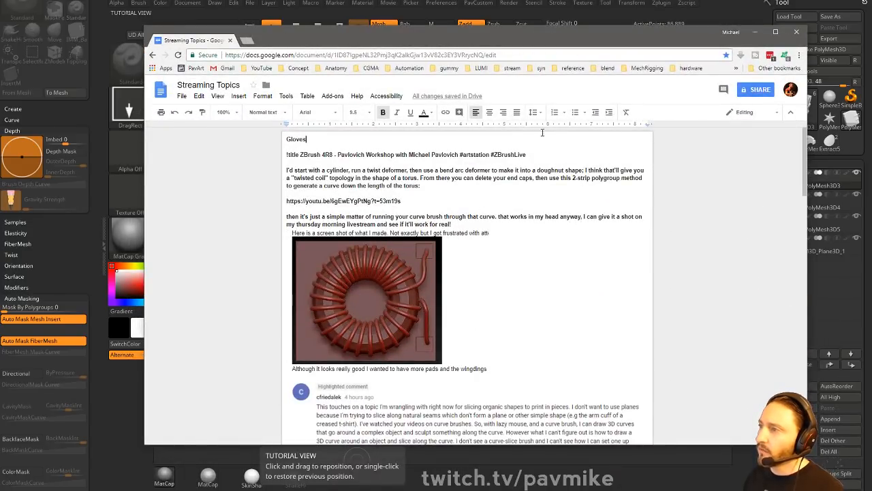
left_click_drag(509, 41, 514, 489)
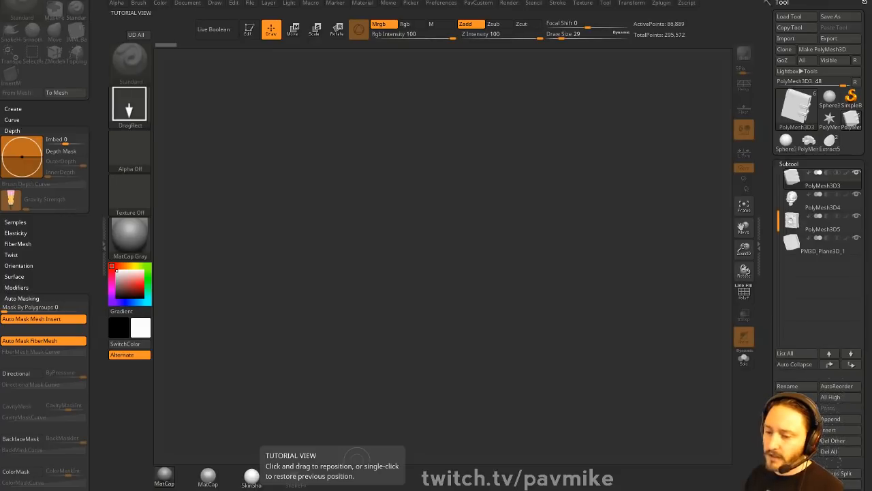
- Place a Cylinder3D primitive on the empty canvas and put it in edit mode
key("s")
left_click_drag(604, 179, 604, 177)
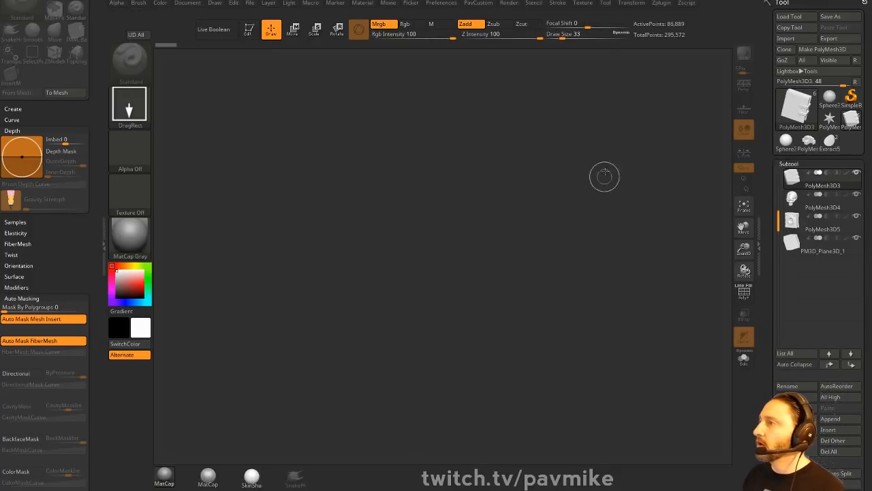
left_click(801, 115)
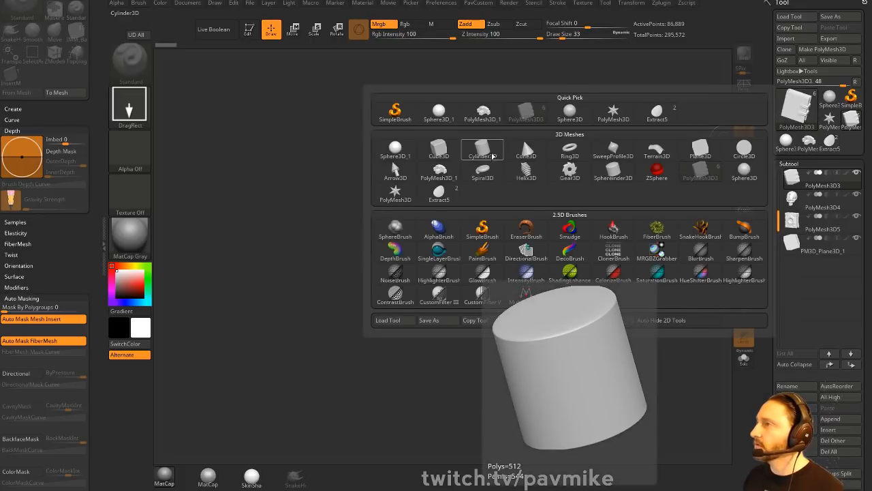
left_click(482, 150)
key("t")
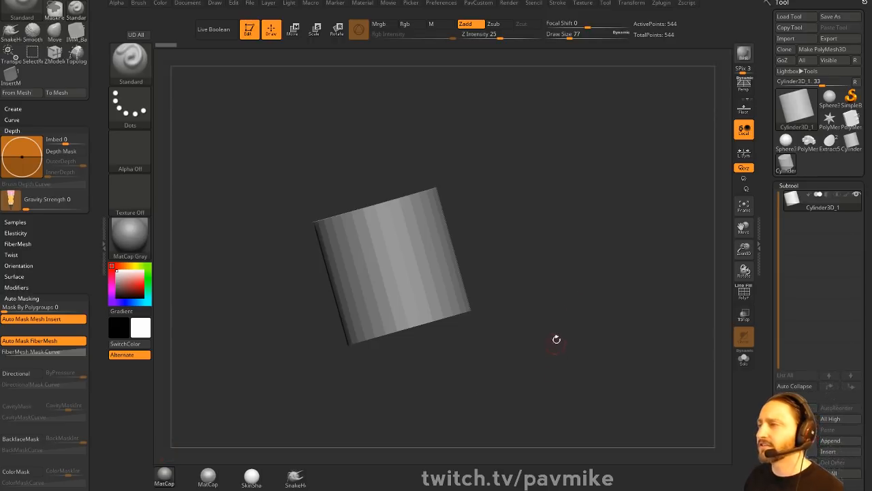
left_click_drag(555, 341, 580, 332)
left_click_drag(670, 328, 599, 360)
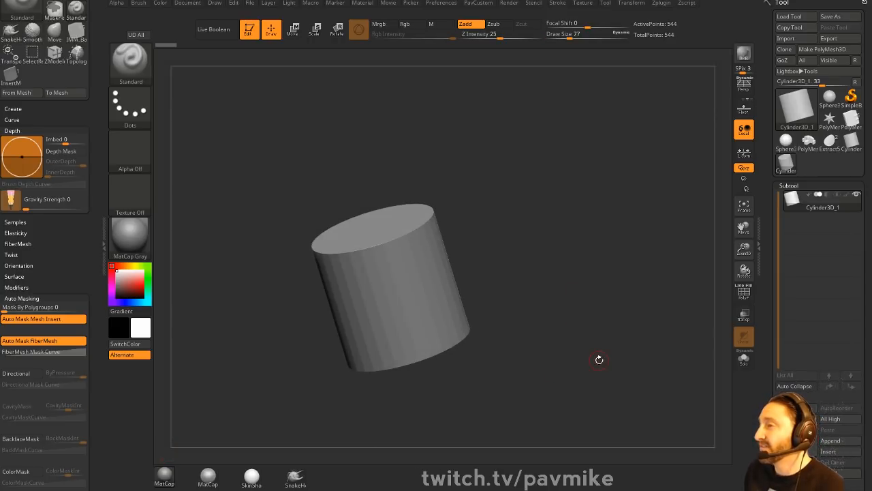
- Show the cylinder's polyframe wireframe and bring up its Initialize settings
key("s")
mouse_move(546, 200)
left_mouse_down()
mouse_move(578, 191)
mouse_move(566, 193)
left_mouse_up()
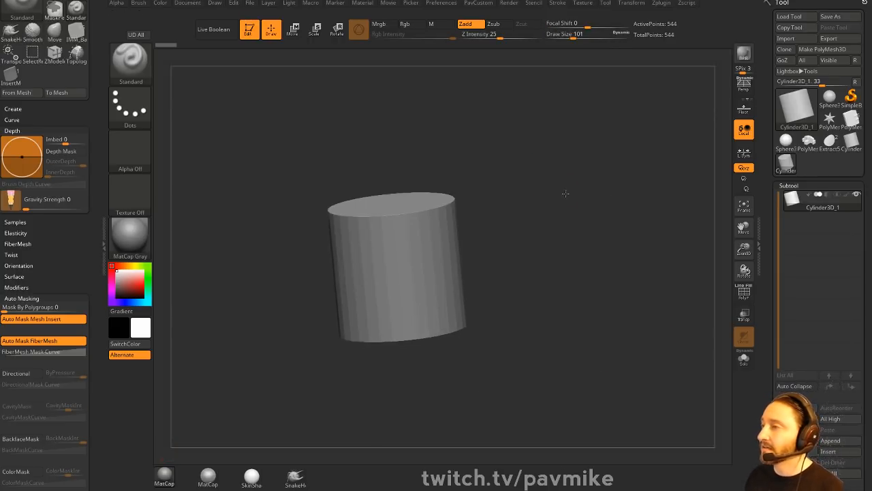
left_click(744, 291)
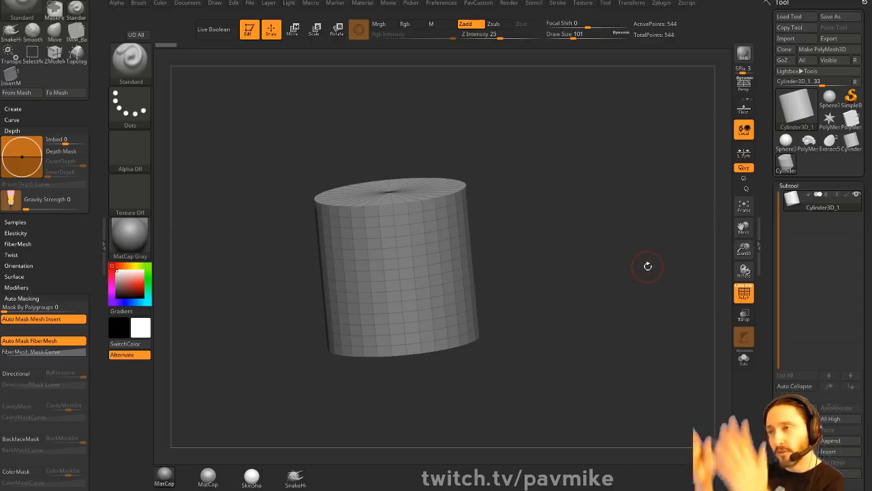
left_click_drag(768, 257, 756, 136)
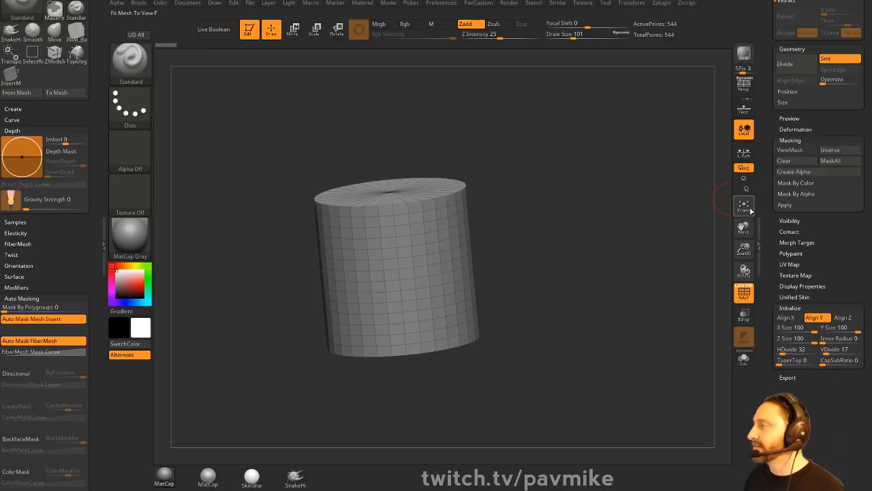
left_click_drag(570, 236, 602, 269)
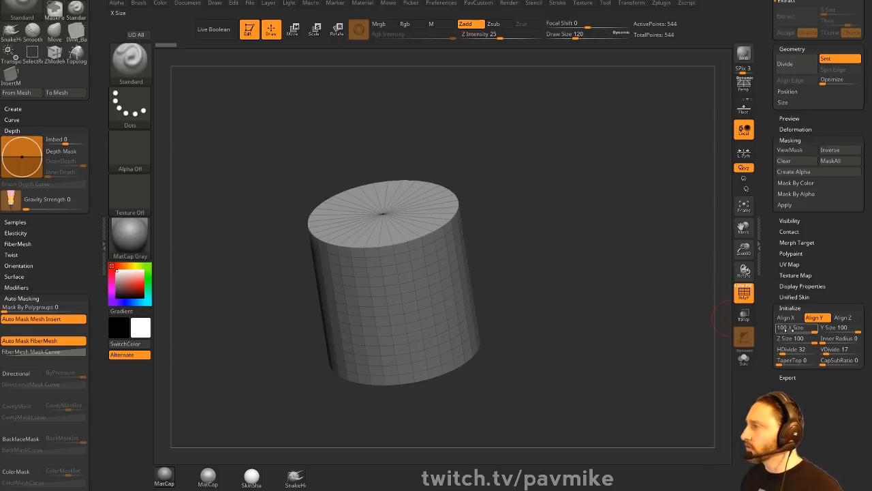
- Set the cylinder's X Size and Y Size to 15 to make it a long, thin rod
left_click(781, 328)
type("15")
key("Return")
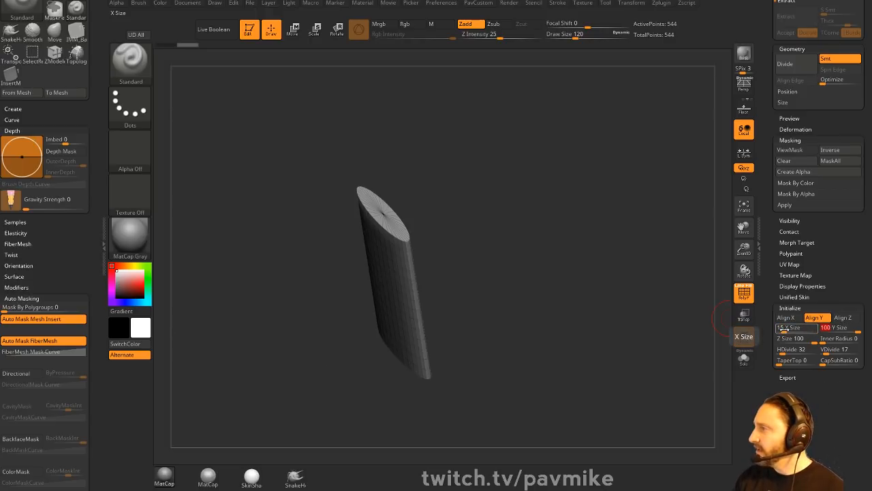
type("15")
key("Tab")
- Set the thin cylinder's HDivide to 13 and VDivide to 44, with an Inner Radius of 0
right_click_drag(524, 197, 565, 268, "ctrl")
left_click_drag(788, 349, 834, 352)
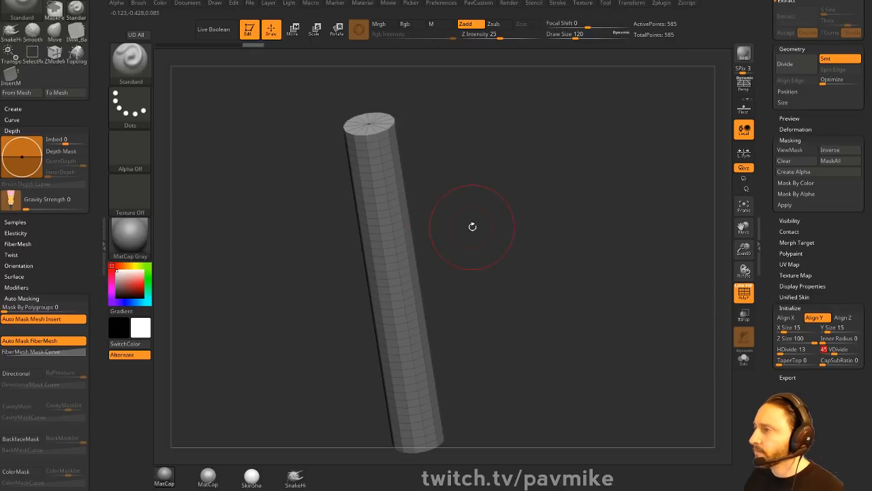
key("s")
left_click_drag(472, 228, 463, 232)
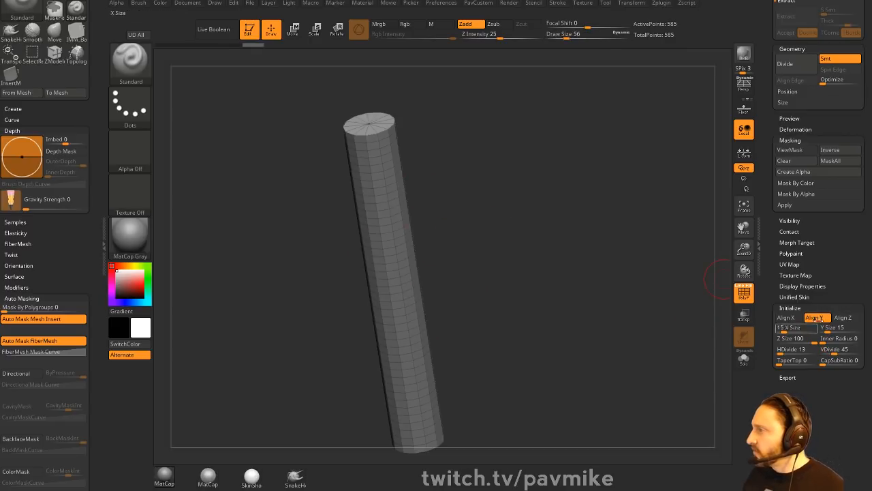
mouse_move(828, 338)
left_mouse_down()
mouse_move(854, 338)
mouse_move(822, 339)
left_mouse_up()
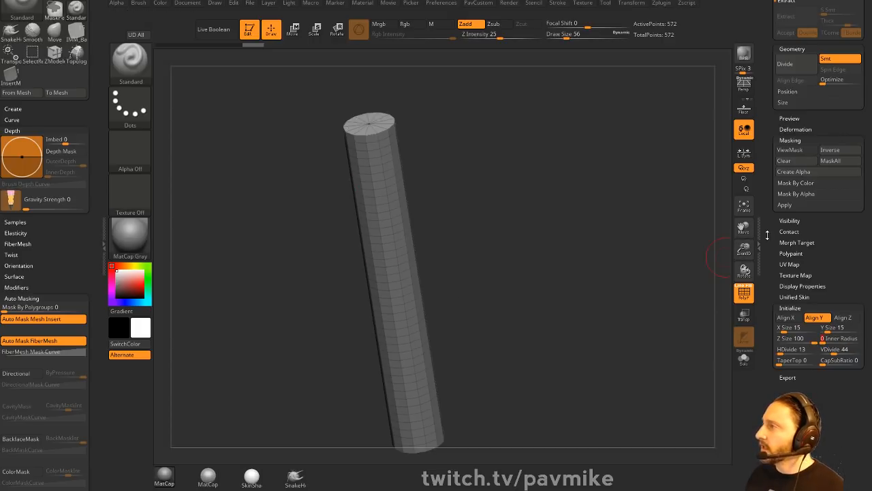
- Convert the thin cylinder to a PolyMesh3D and align it upright in a straight side view
left_click_drag(767, 235, 771, 286)
left_click(823, 49)
left_click_drag(530, 182, 540, 178, "shift")
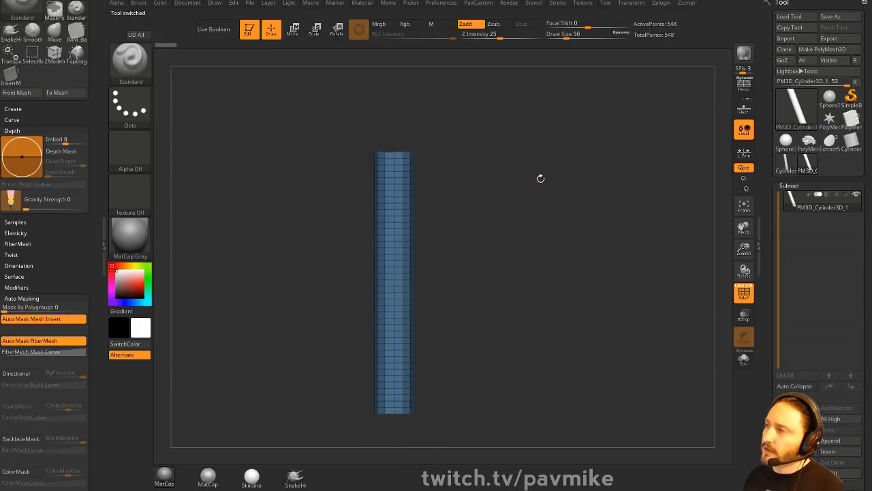
key("w")
left_click(359, 203)
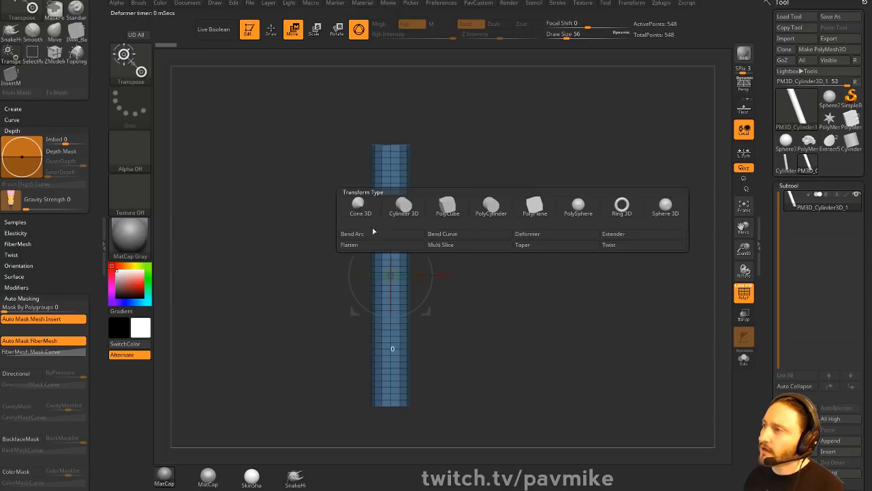
left_click(609, 245)
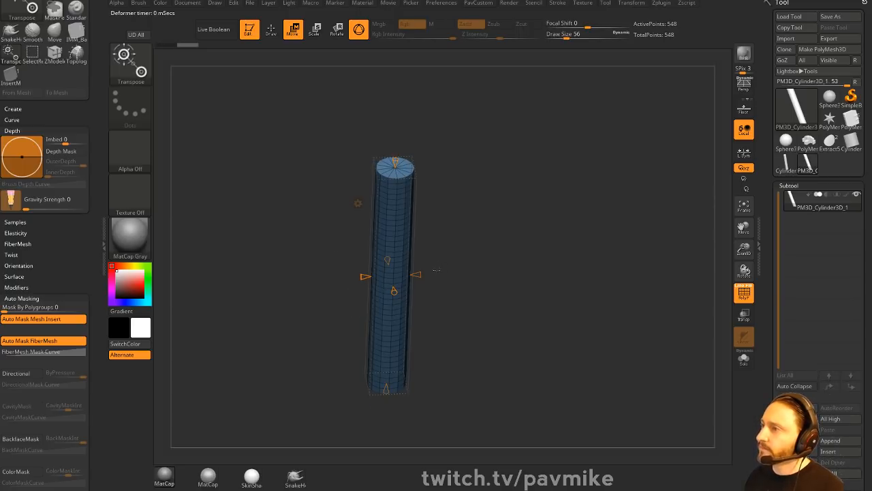
left_click(358, 203)
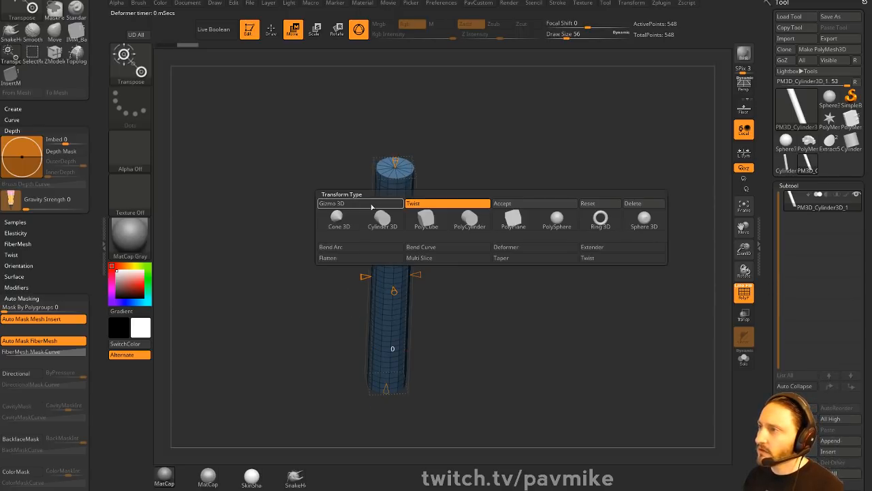
left_click(516, 204)
- Try a Deformation Twist of 98 on the cylinder about the Z axis and undo it
left_click_drag(767, 318, 769, 78)
left_click(794, 199)
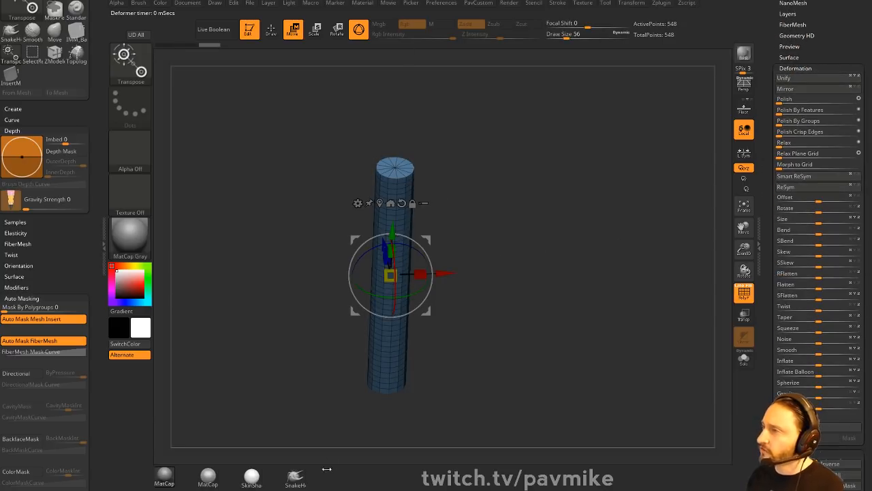
left_click_drag(769, 309, 768, 226)
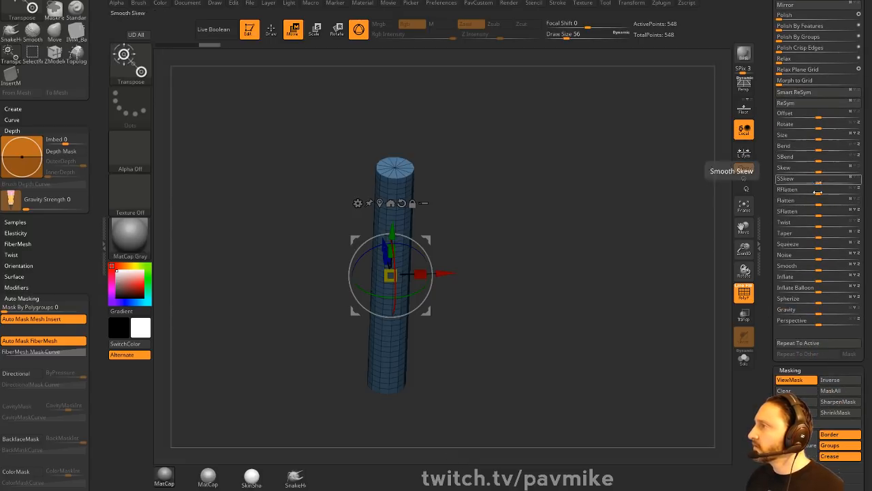
left_click_drag(822, 223, 857, 224)
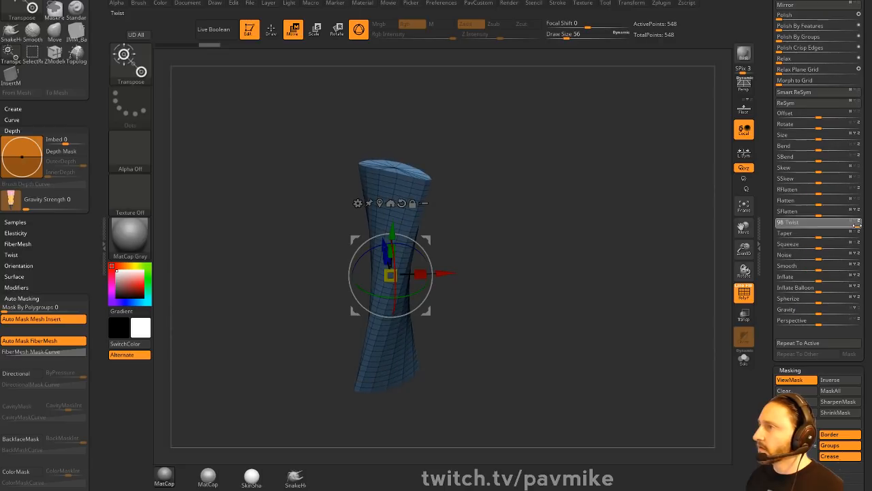
key("ctrl+z")
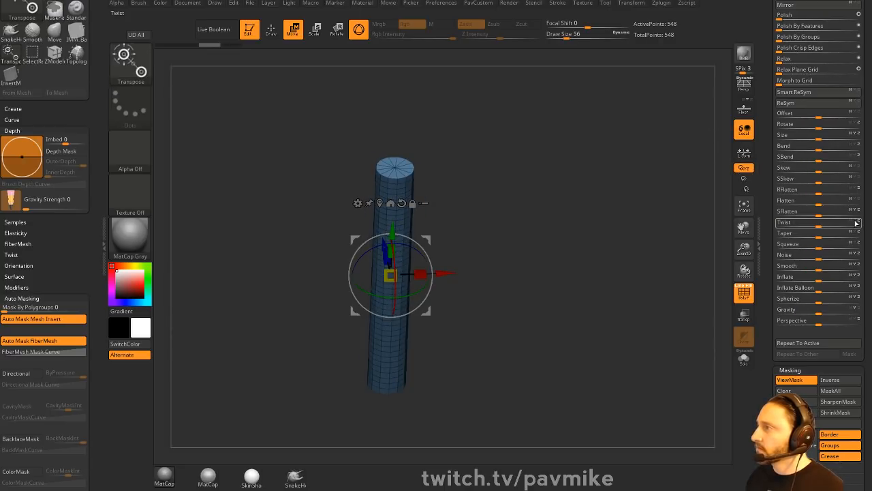
- Switch the Deformation Twist to the Y axis and twist the cylinder along its length
left_click(855, 221)
left_click_drag(819, 224, 857, 224)
key("q")
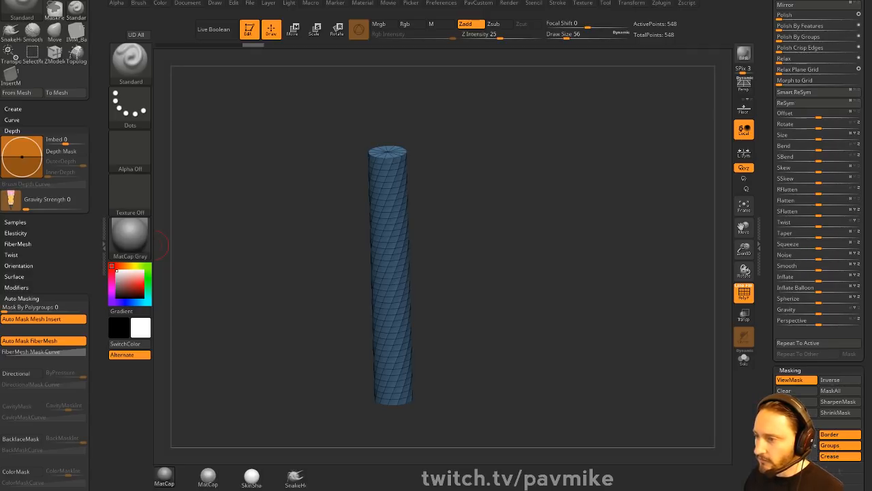
- Switch to the browser, skim the 016 Barrel Rifling video for its twisted cylinder technique, and return to ZBrush
left_click_drag(871, 98, 595, 22)
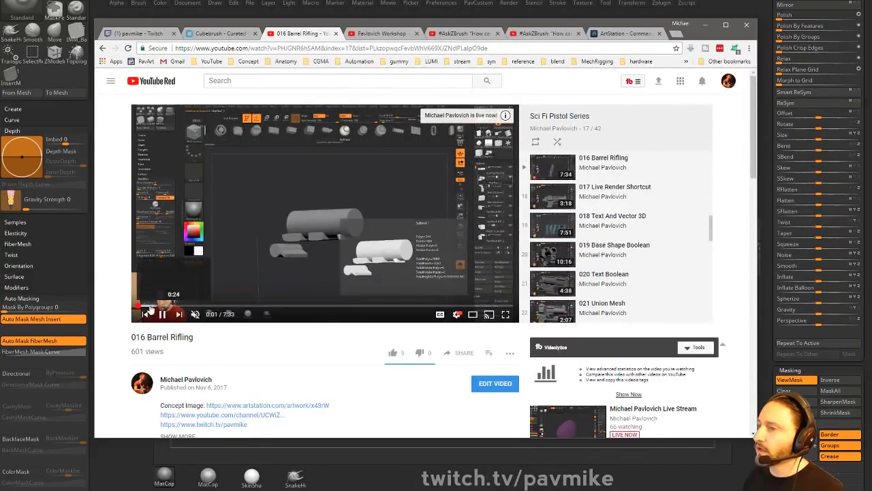
left_click(143, 306)
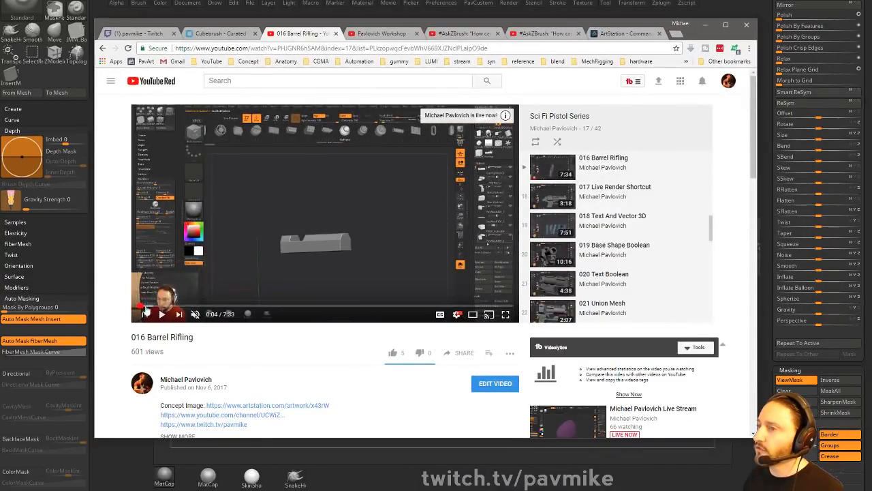
left_click(154, 308)
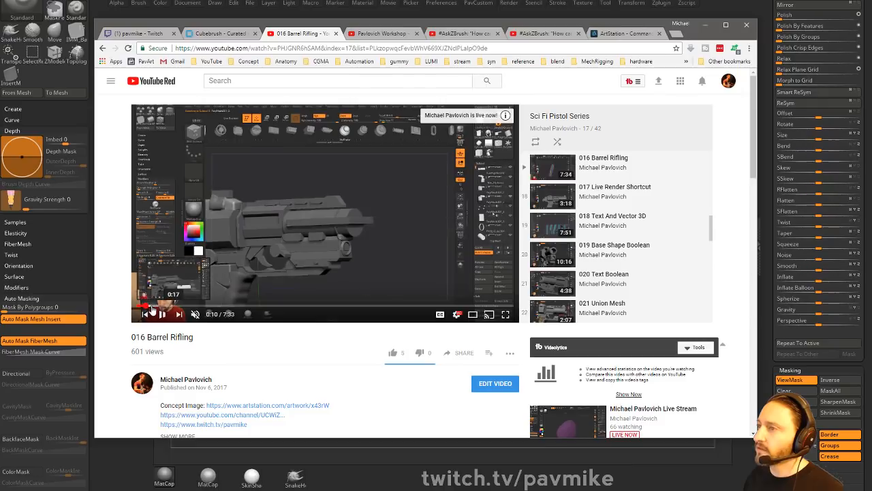
left_click(162, 307)
left_click(171, 307)
left_click(179, 307)
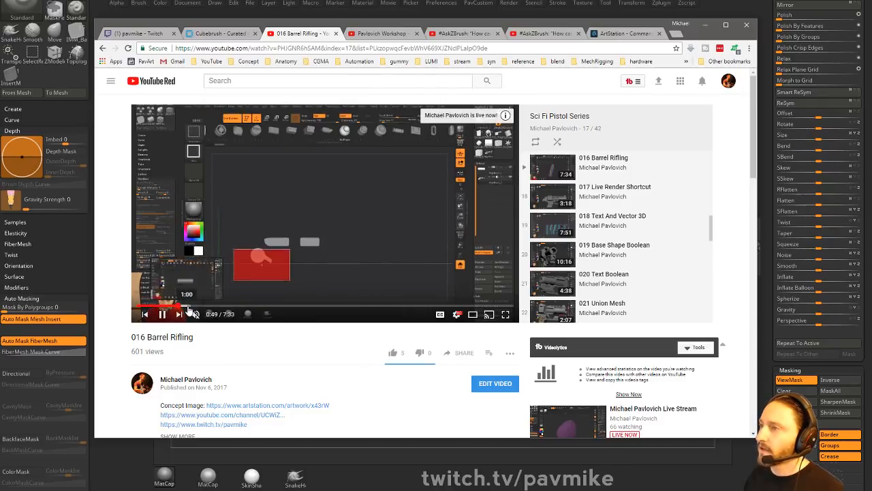
left_click(188, 308)
left_click(192, 308)
left_click(196, 308)
left_click(199, 307)
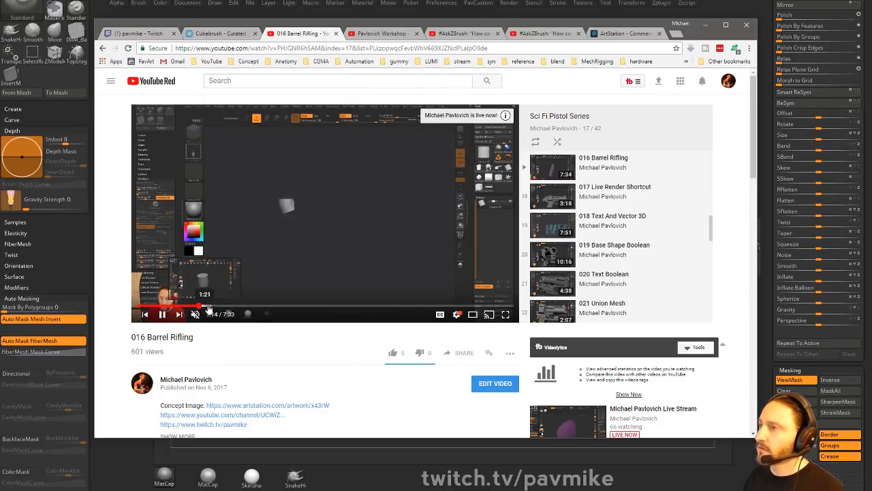
left_click(217, 307)
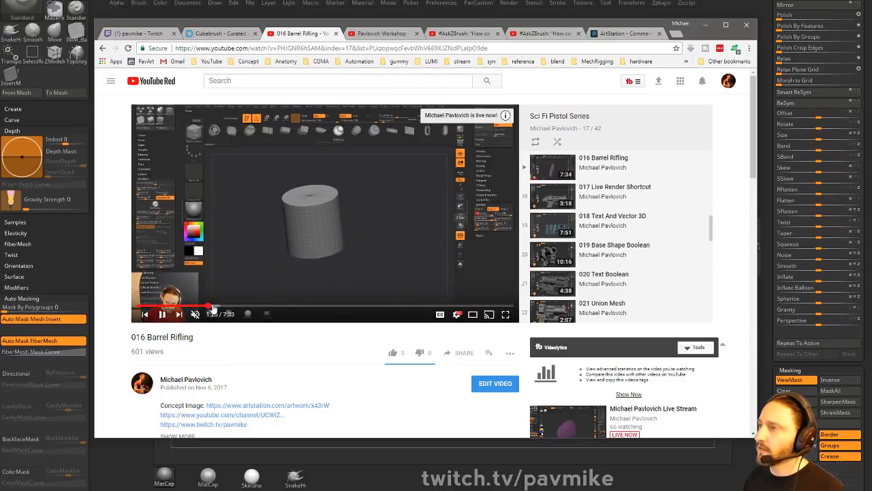
left_click(225, 308)
left_click(233, 307)
left_click(242, 307)
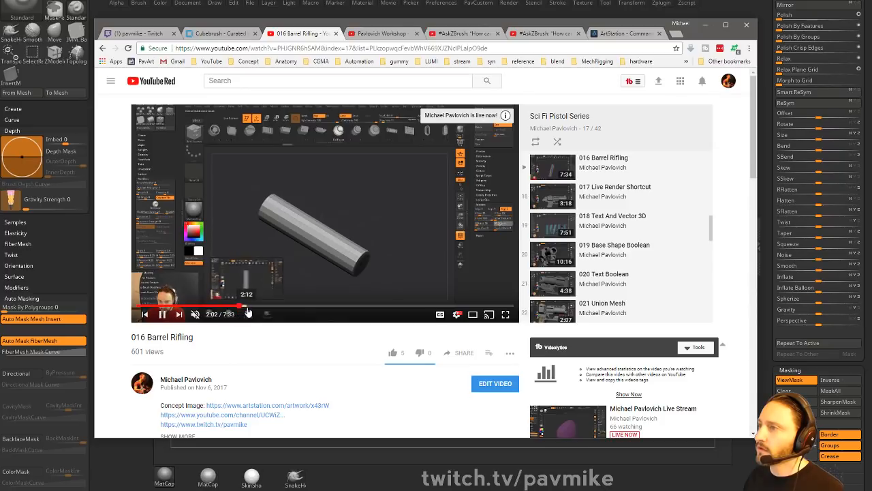
left_click(257, 307)
left_click(267, 307)
left_click(282, 307)
left_click(298, 307)
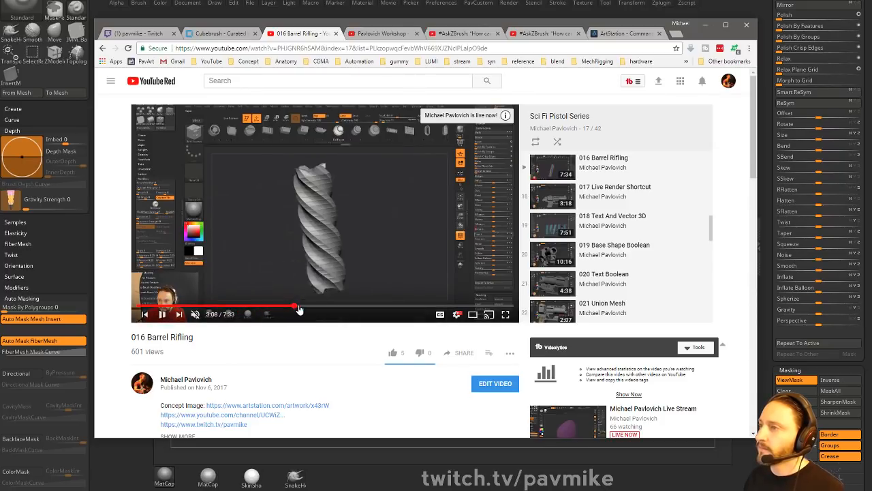
left_click(310, 308)
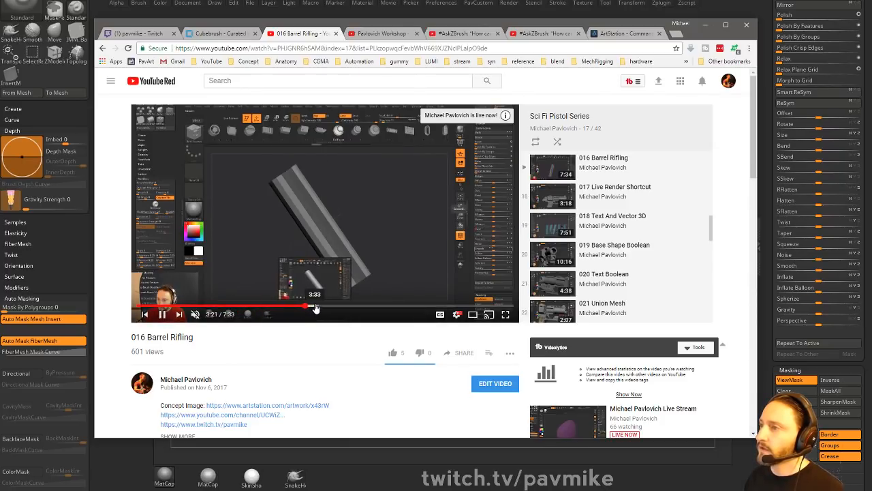
left_click(322, 307)
left_click(337, 308)
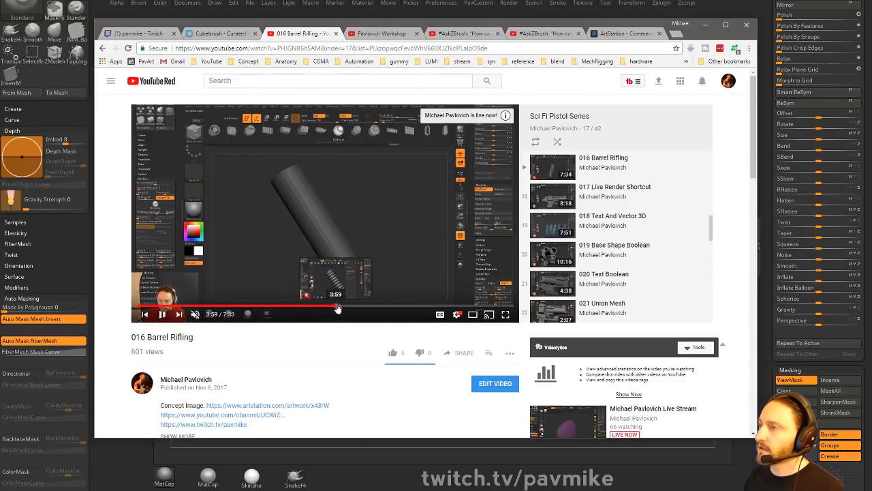
left_click(352, 307)
left_click(368, 307)
left_click(383, 307)
left_click(398, 307)
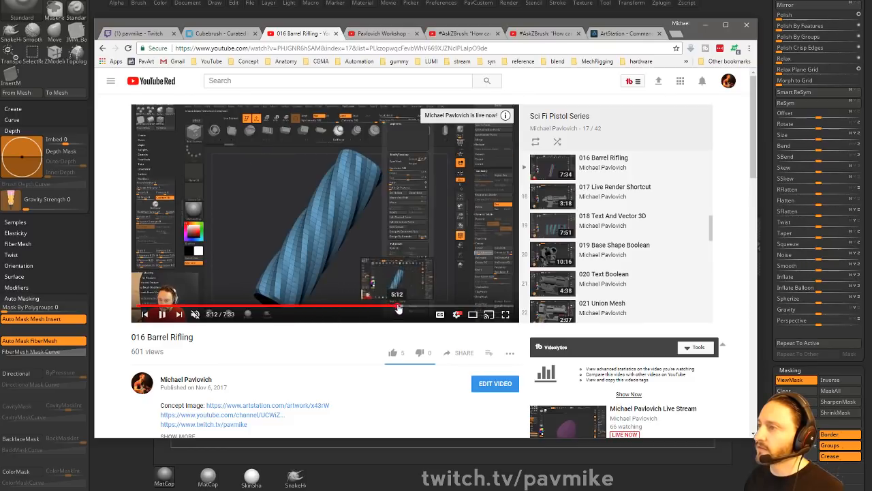
left_click(416, 307)
left_click(428, 307)
left_click(442, 307)
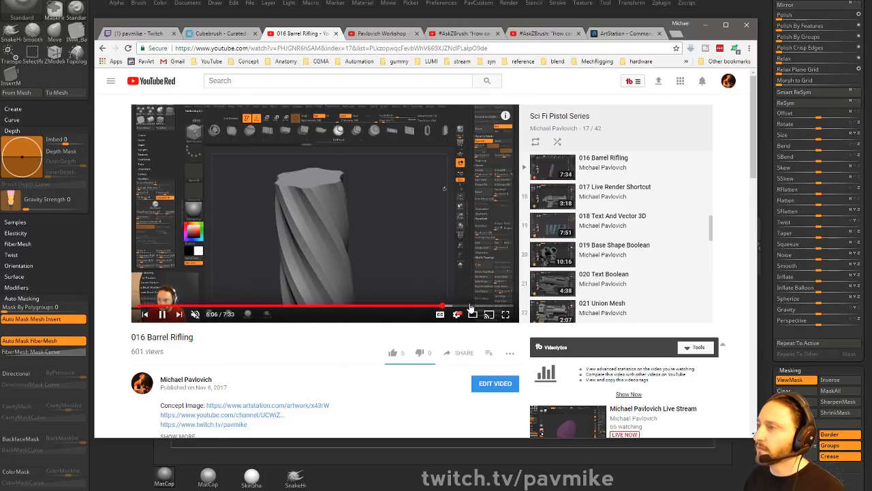
left_click(481, 308)
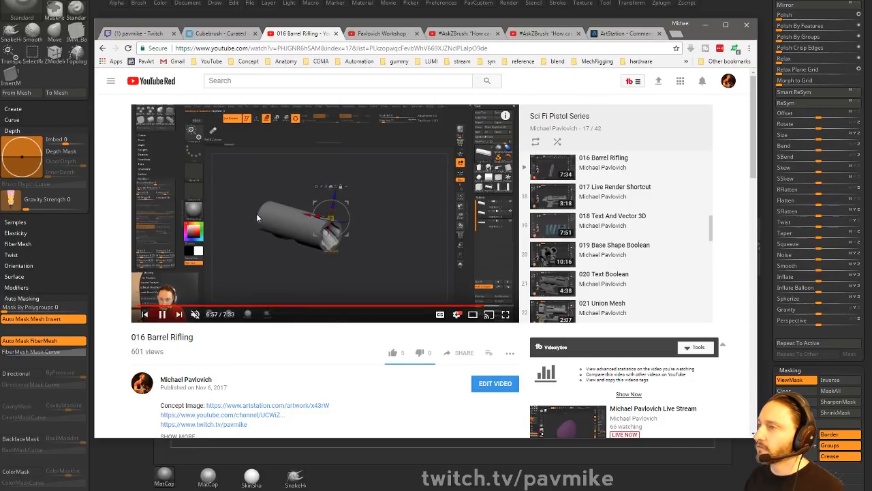
left_click_drag(451, 27, 4, 487)
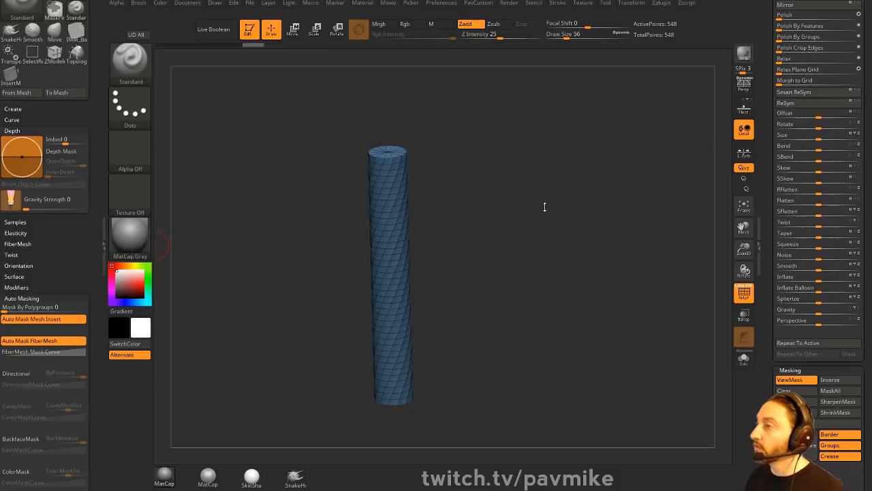
- Inspect the twisted cylinder from the side and undo its Deformation Twist
left_click_drag(545, 206, 469, 239)
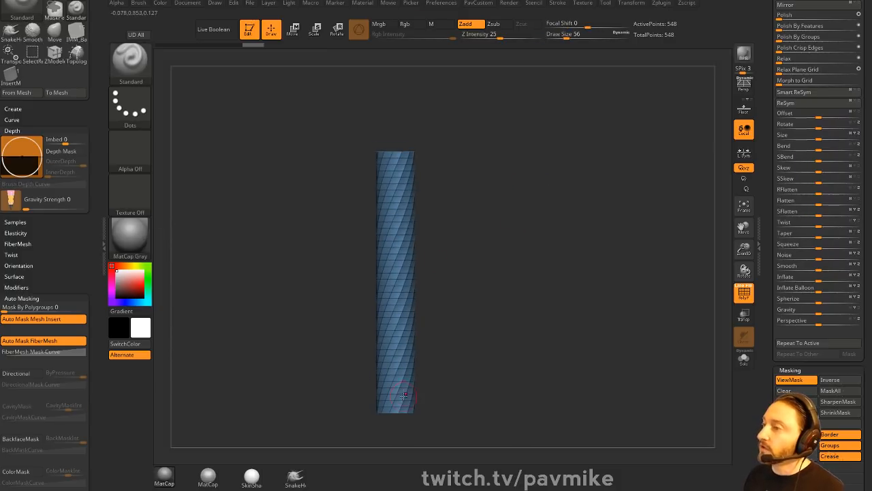
left_click_drag(590, 273, 551, 278)
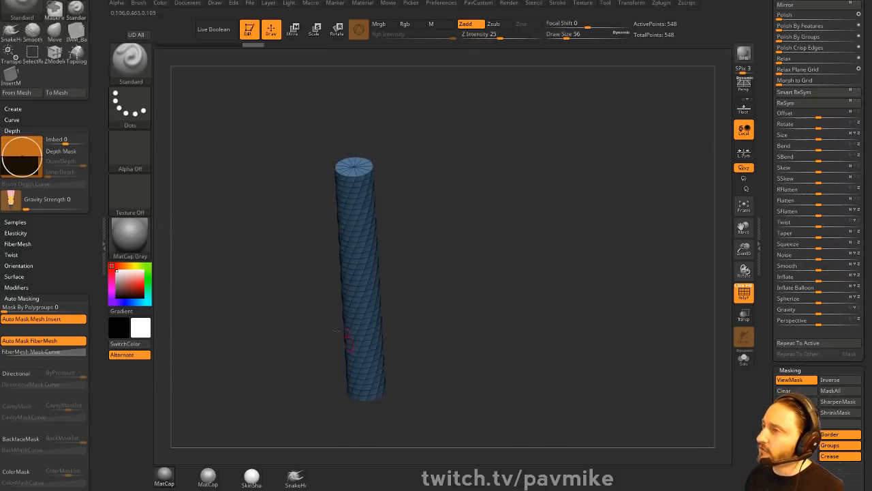
left_click_drag(486, 220, 512, 191)
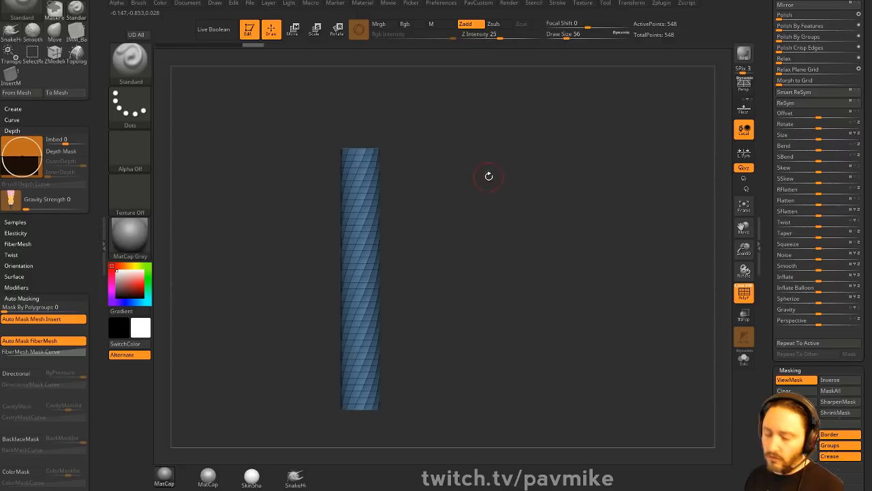
key("w")
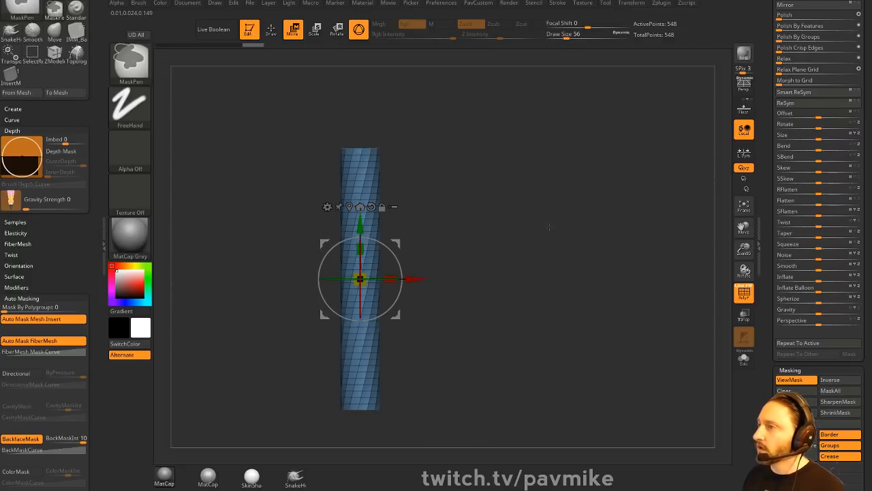
key("ctrl+z")
- Twist the straight cylinder lengthwise from its upper end with the gizmo's Twist deformer and accept the result
left_click(327, 206)
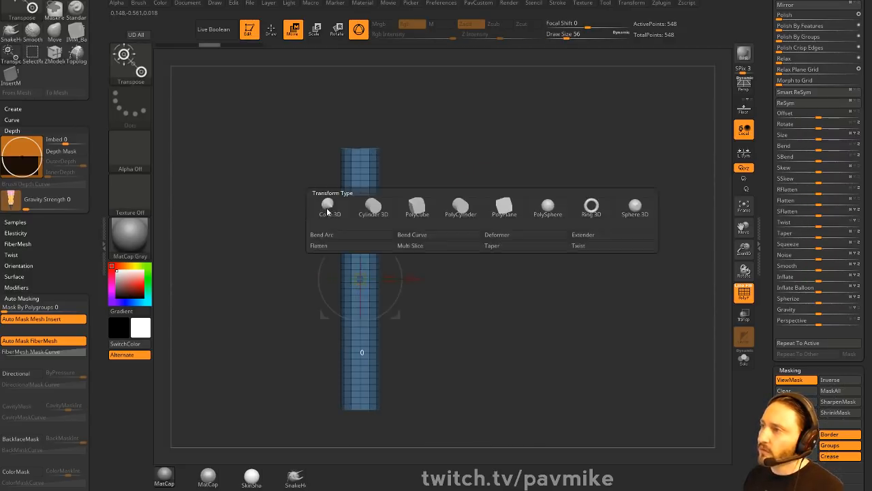
left_click(585, 246)
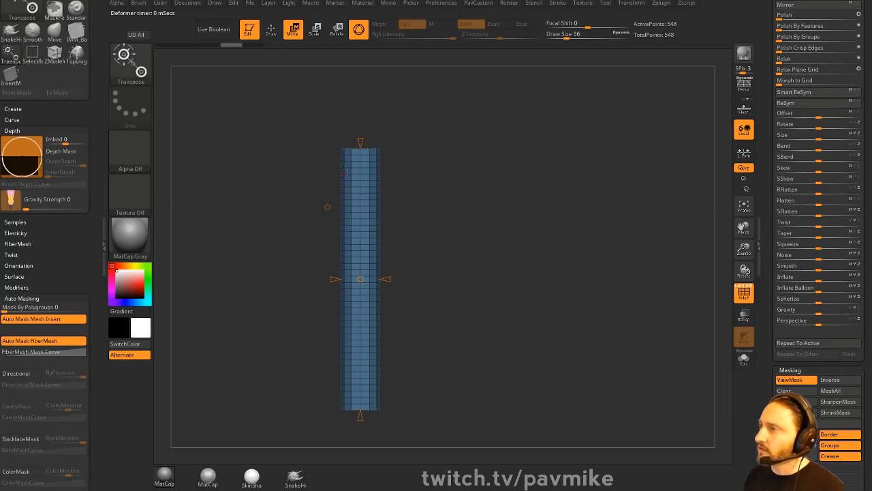
left_click_drag(360, 147, 358, 62)
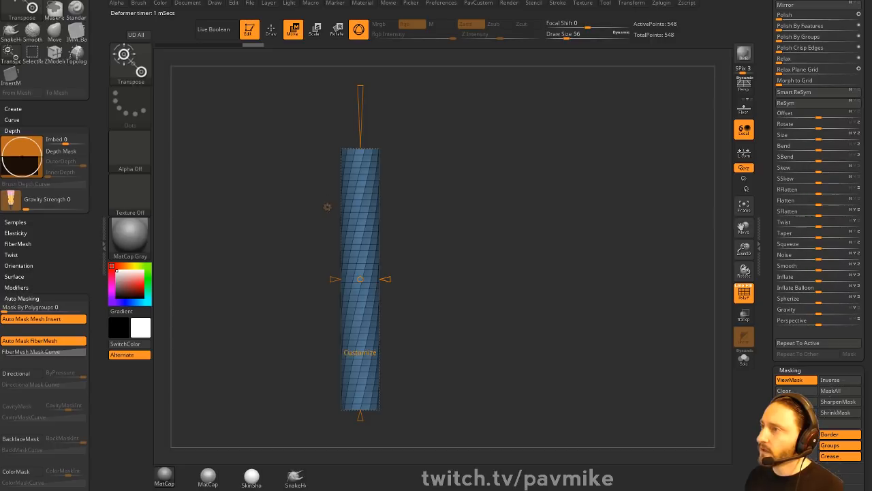
left_click(328, 206)
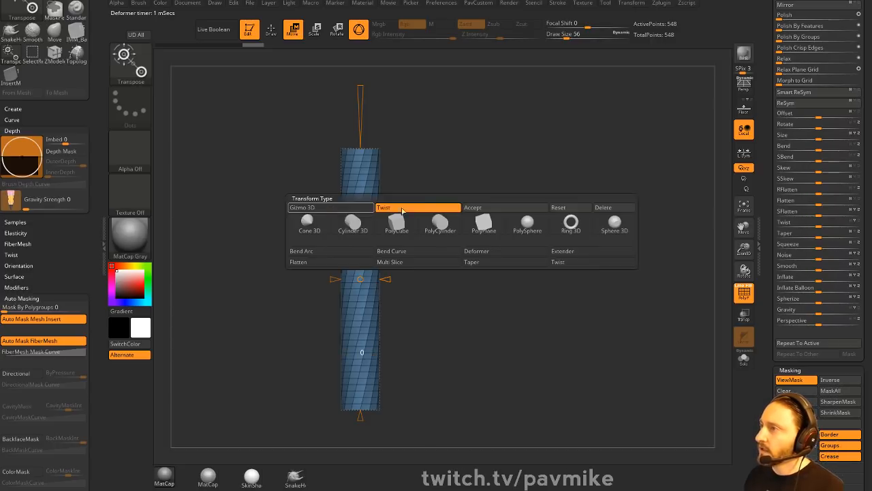
left_click(477, 208)
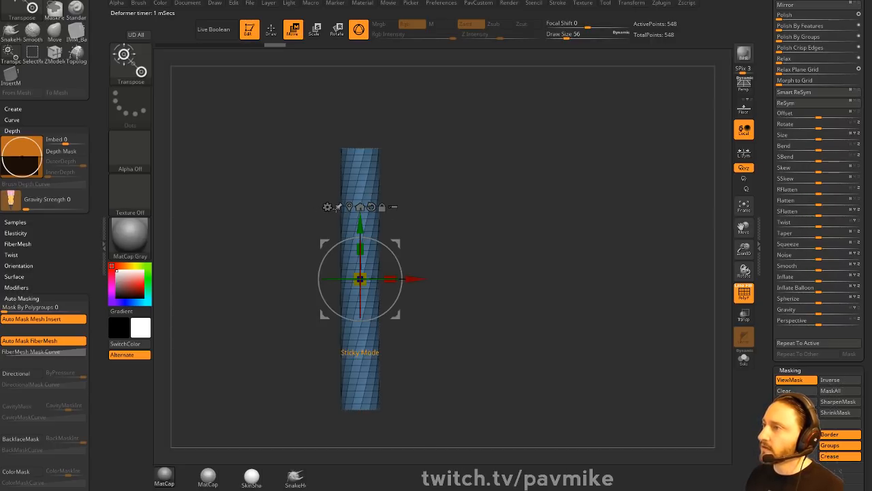
- Add a second, smaller lengthwise twist to the cylinder with the Twist deformer and accept it
left_click(328, 206)
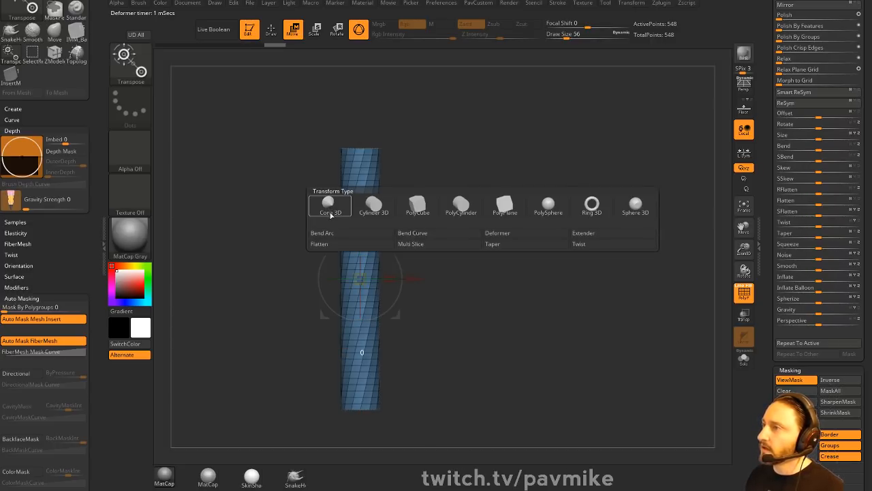
left_click(578, 244)
left_click_drag(359, 141, 414, 131)
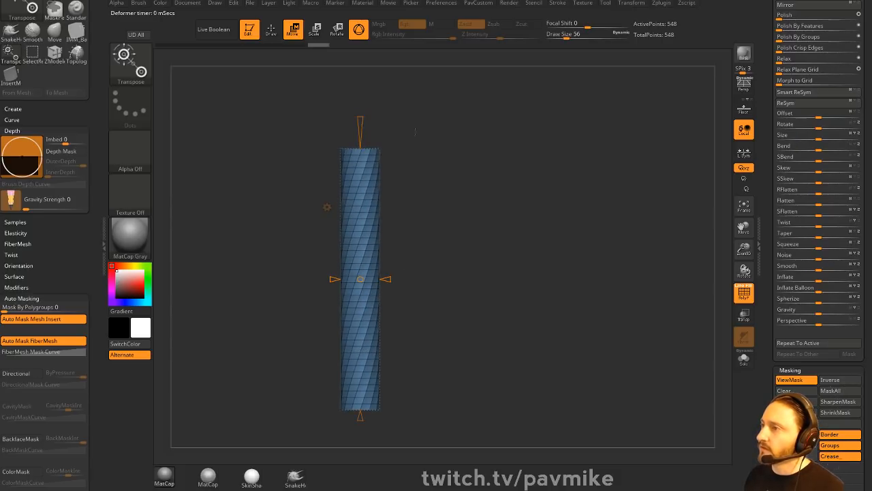
left_click(327, 207)
left_click(509, 207)
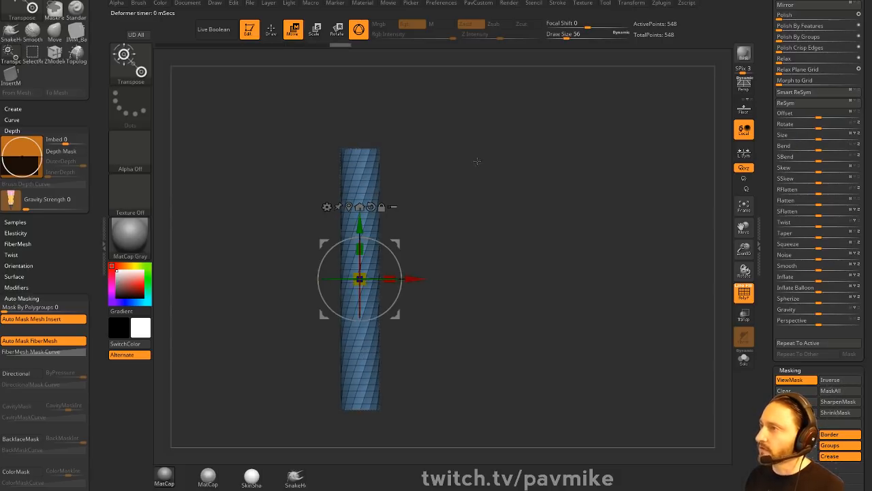
- Bend the twisted cylinder into a closed ring with the gizmo's Bend Arc deformer
left_click(327, 207)
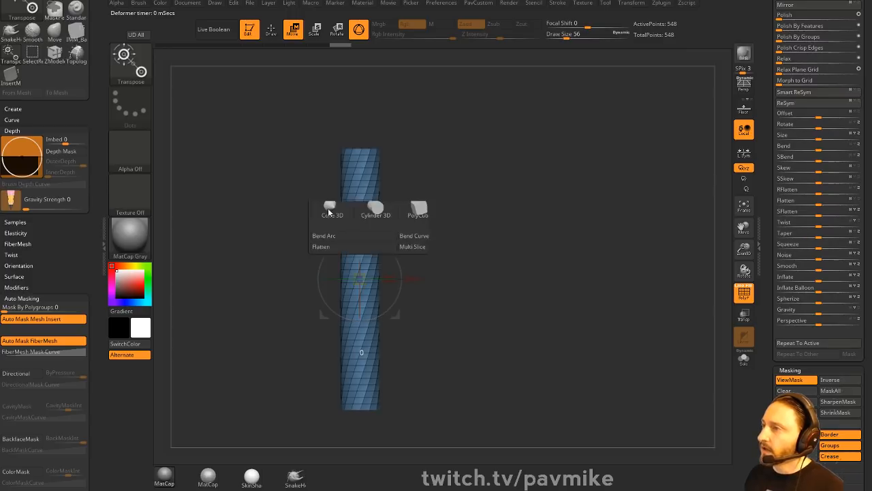
left_click(381, 238)
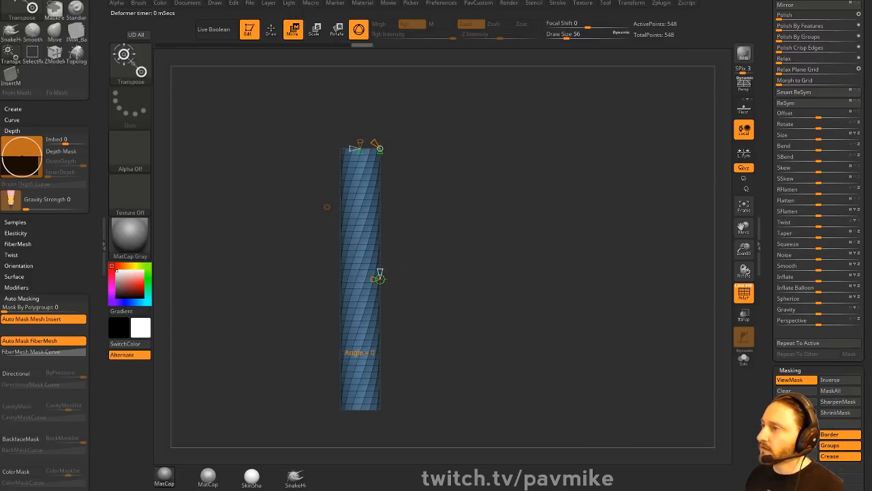
left_click_drag(378, 278, 502, 279)
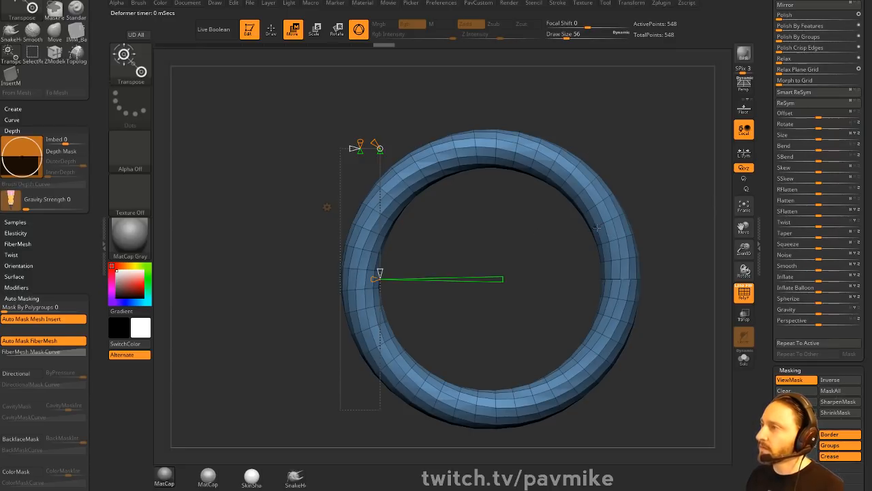
key("q")
left_click_drag(688, 181, 573, 171, "alt")
left_click_drag(762, 205, 753, 395)
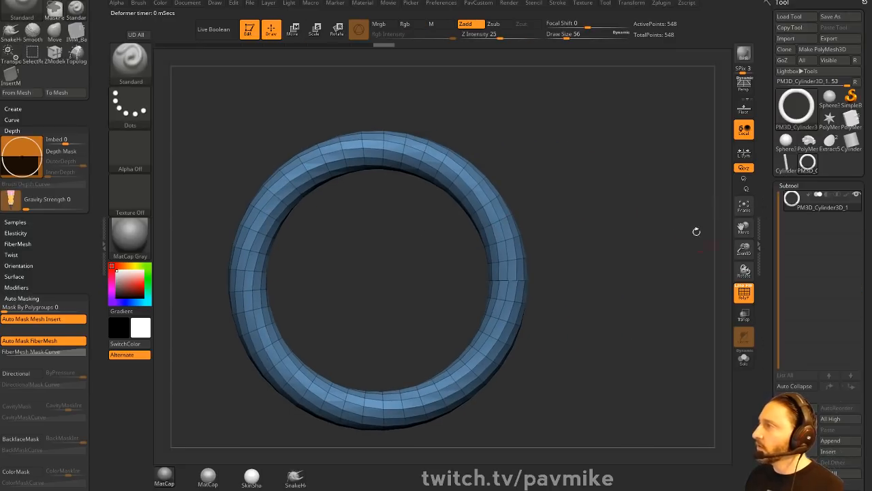
- Clear the canvas, draw a Ring3D primitive on it and make it editable and framed
left_click(250, 28)
key("ctrl+n")
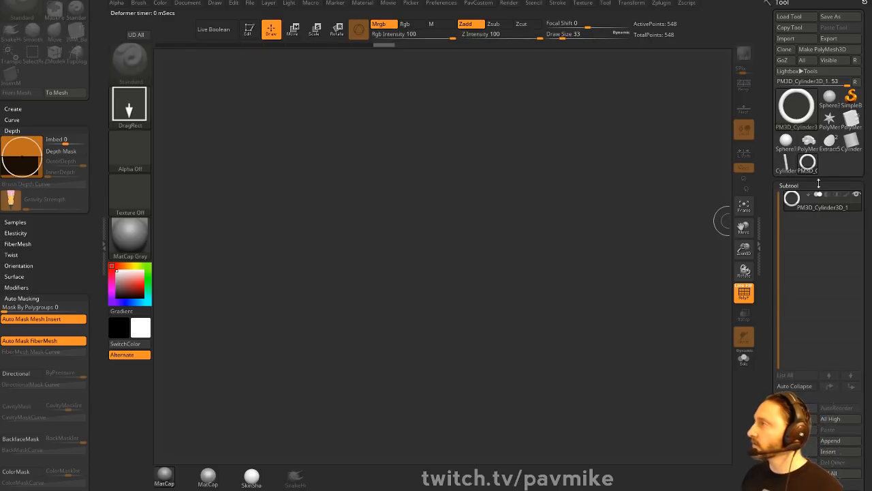
left_click(850, 99)
left_click(796, 106)
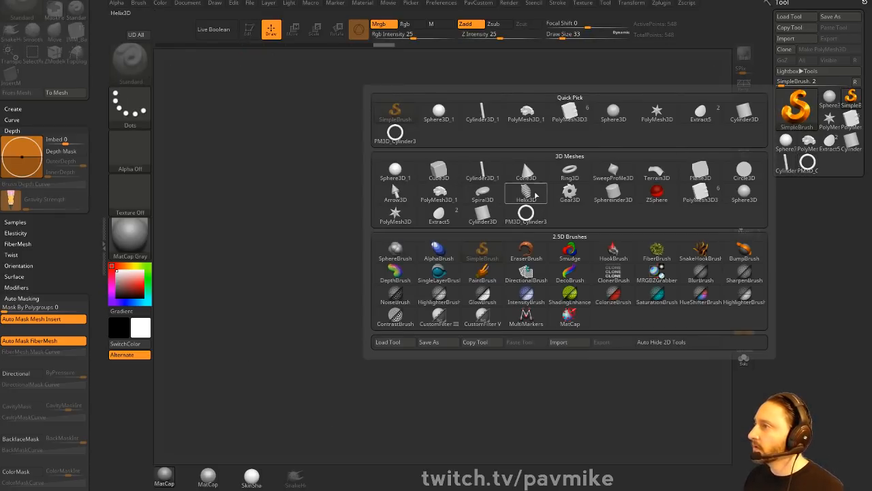
mouse_move(543, 198)
mouse_move(487, 196)
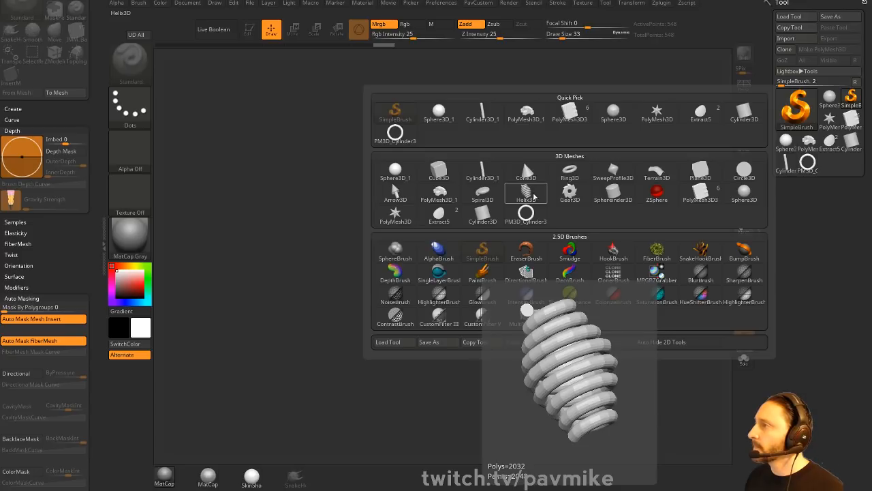
left_click(568, 171)
left_click_drag(422, 269, 293, 93)
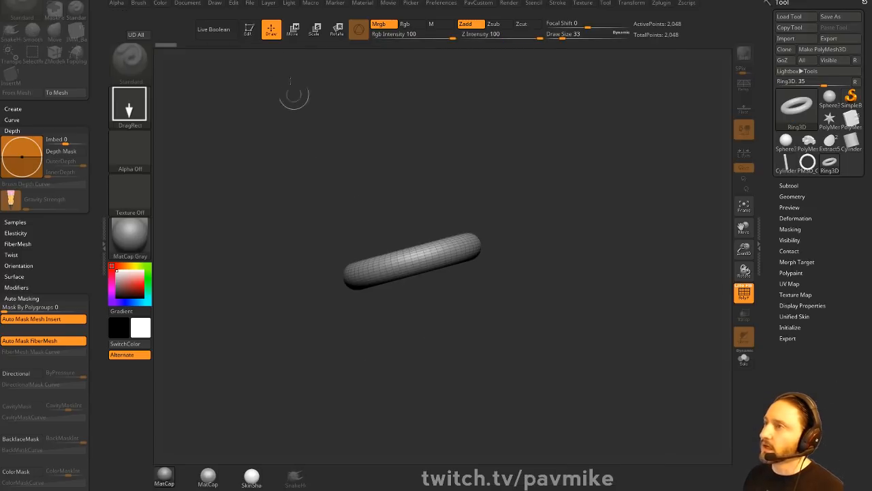
key("t")
key("f")
left_click_drag(601, 193, 605, 230)
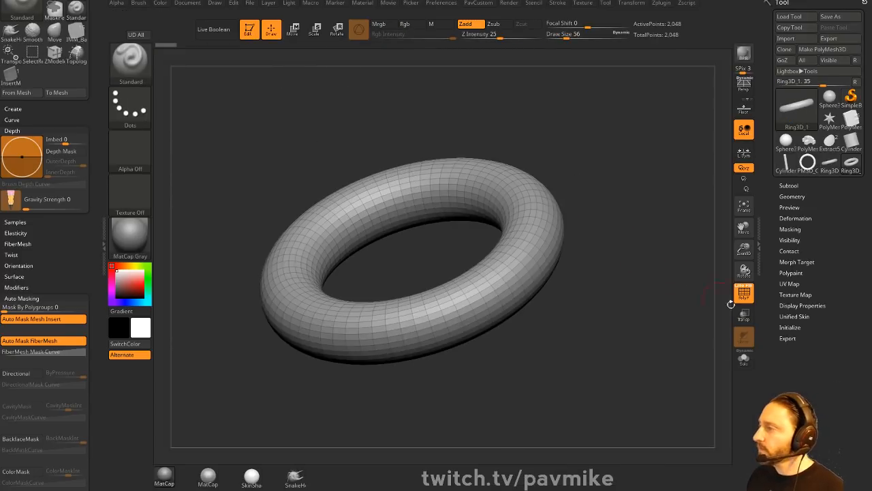
- Adjust the ring's Initialize settings, trying Twist 1071 and ending with SDivide 33, LDivide 71 and Twist 351
left_click(788, 327, "shift")
scroll(766, 327, "down", 2)
left_click_drag(825, 317, 848, 318)
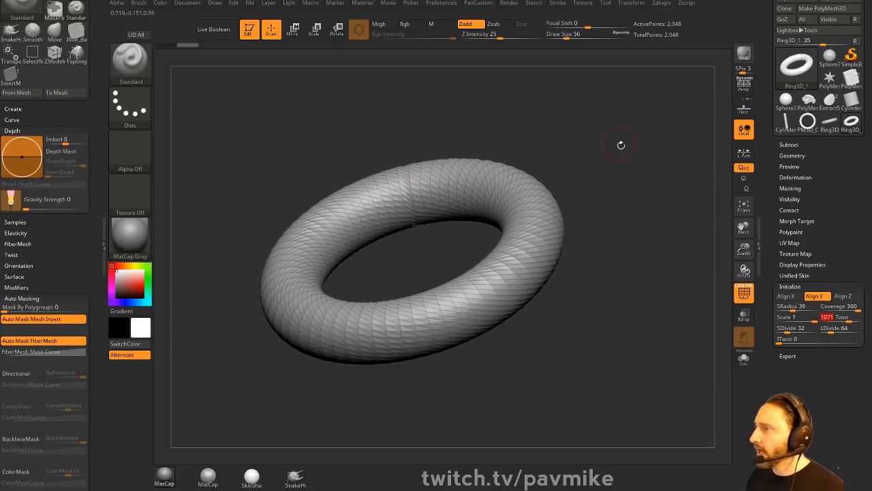
left_click_drag(621, 145, 680, 147)
left_click_drag(788, 329, 827, 320)
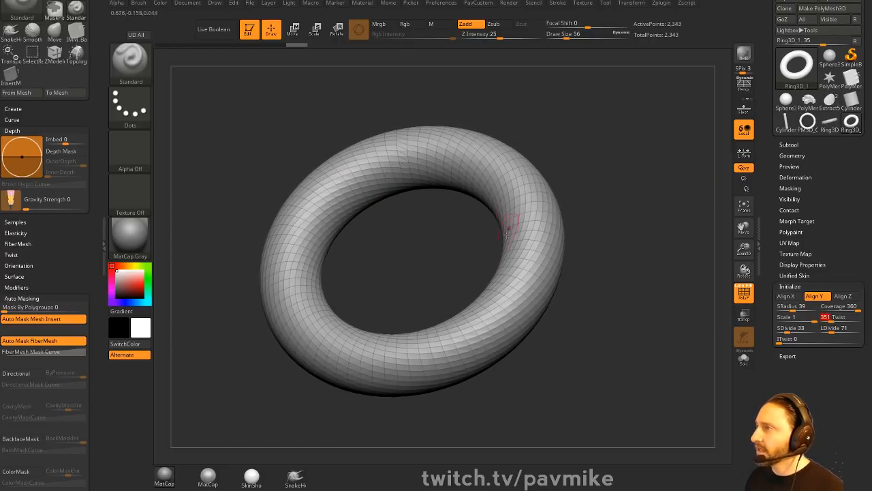
- Switch back to the bent cylinder tool and undo its Bend Arc to restore the straight twisted cylinder
left_click(829, 124)
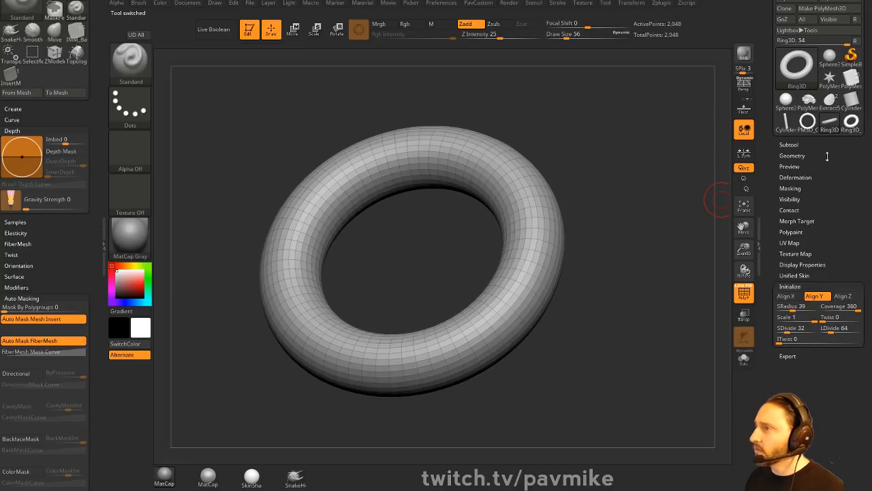
left_click(807, 123)
left_click_drag(706, 201, 636, 218)
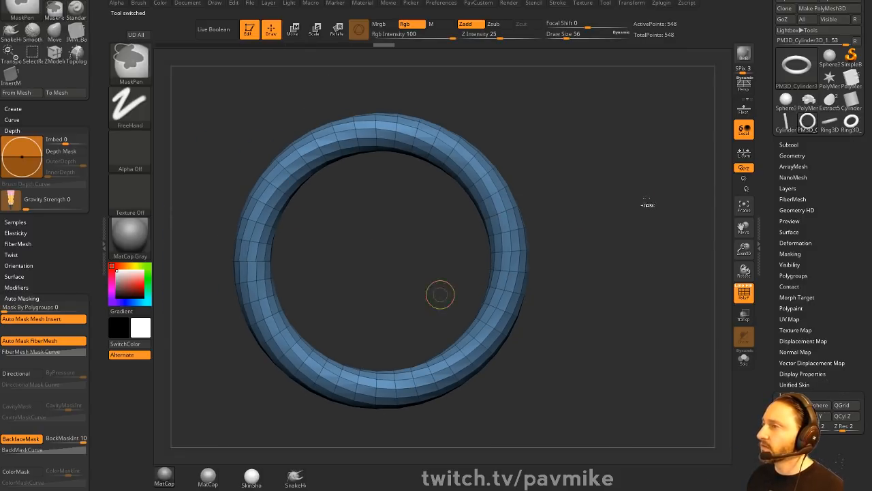
left_click_drag(650, 204, 577, 189, "shift")
key("w")
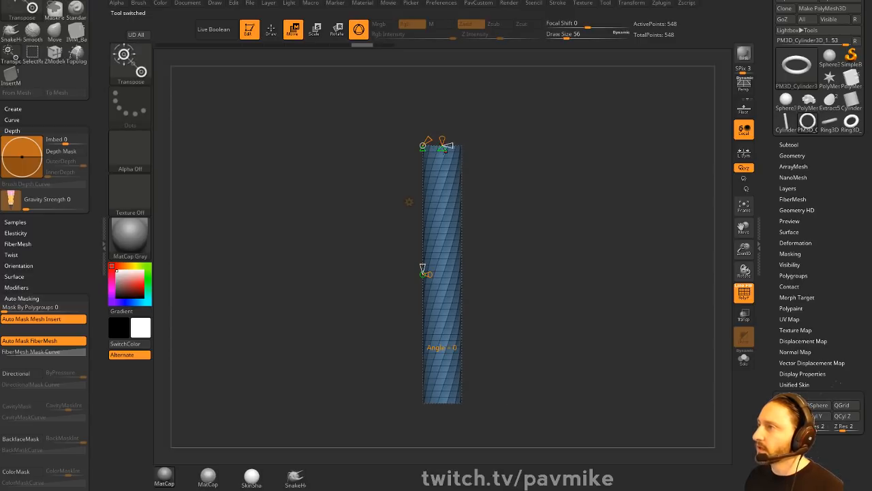
- Twist the cylinder further along its length from its upper end with the Twist deformer and accept the result
left_click(409, 202)
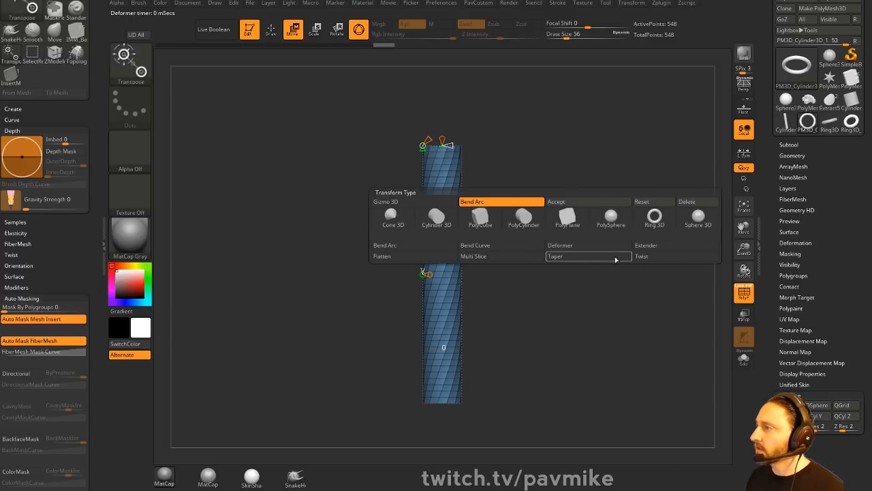
left_click(642, 256)
left_click_drag(442, 139, 444, 98)
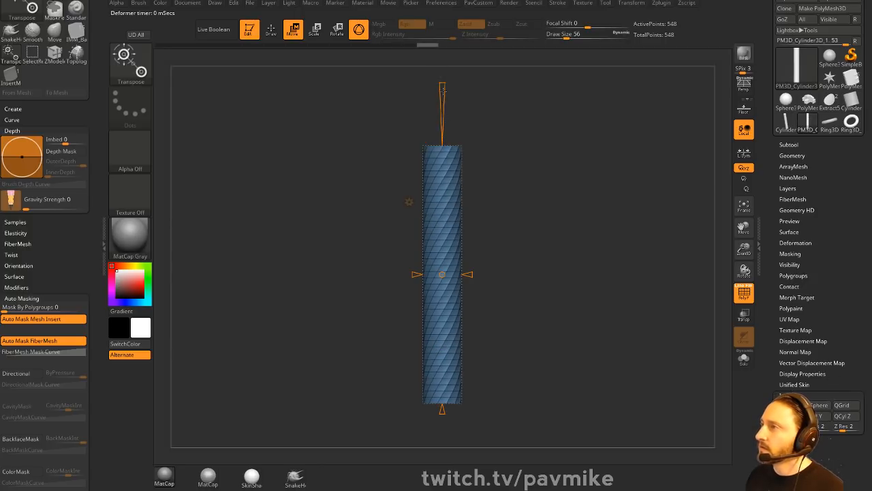
left_click(410, 202)
left_click(563, 203)
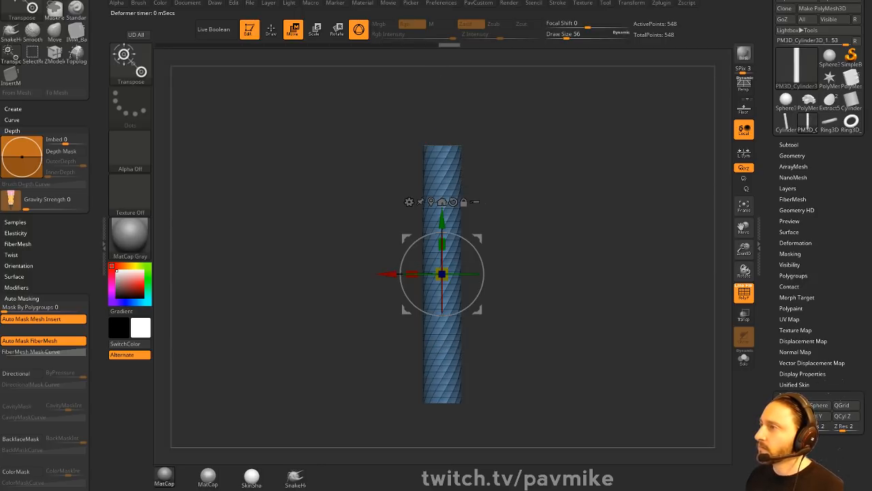
- Apply the Deformation Twist to the cylinder twice in the positive direction to tighten its spiral
left_click(795, 244)
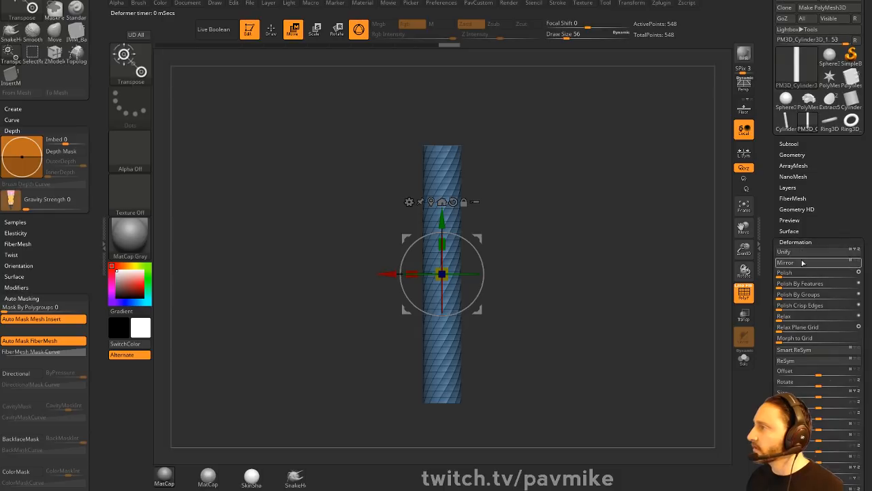
scroll(766, 310, "down", 5)
left_click_drag(765, 310, 766, 247)
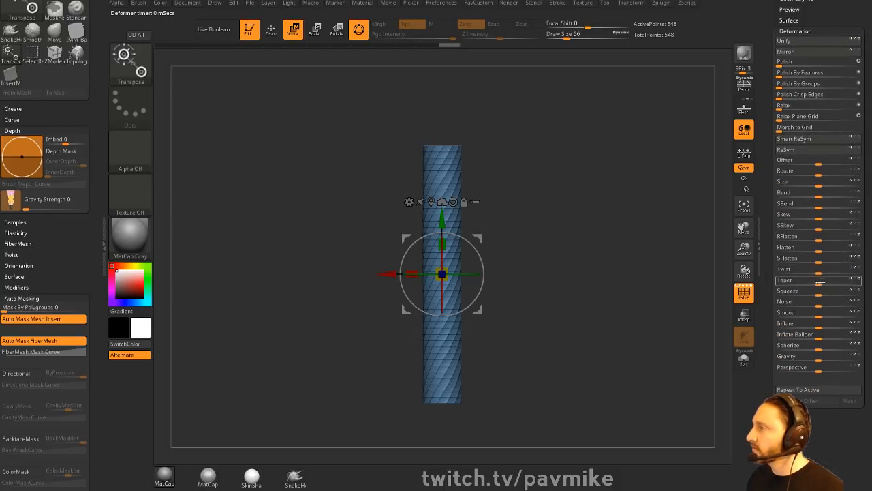
left_click_drag(819, 273, 850, 272)
left_click_drag(821, 273, 850, 271)
- Bend the tightly twisted cylinder into a closed ring with the Bend Arc deformer and return to draw mode
left_click(408, 201)
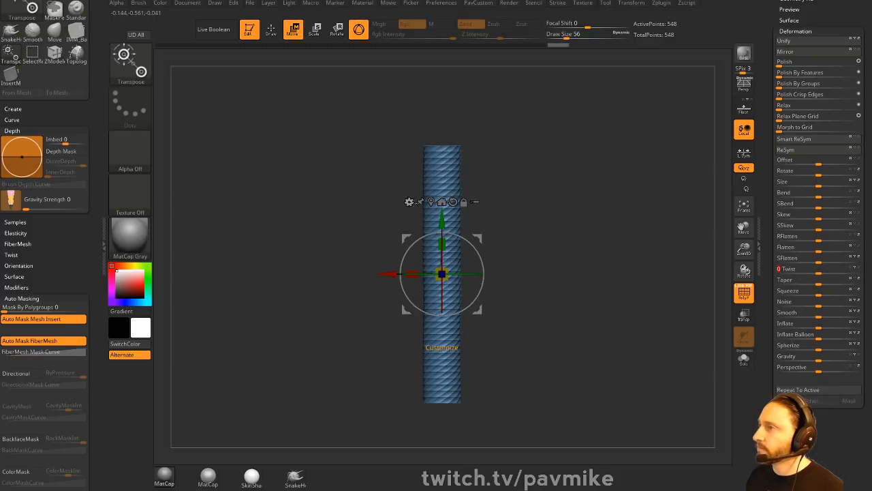
left_click_drag(568, 126, 542, 132, "alt")
left_click(383, 206)
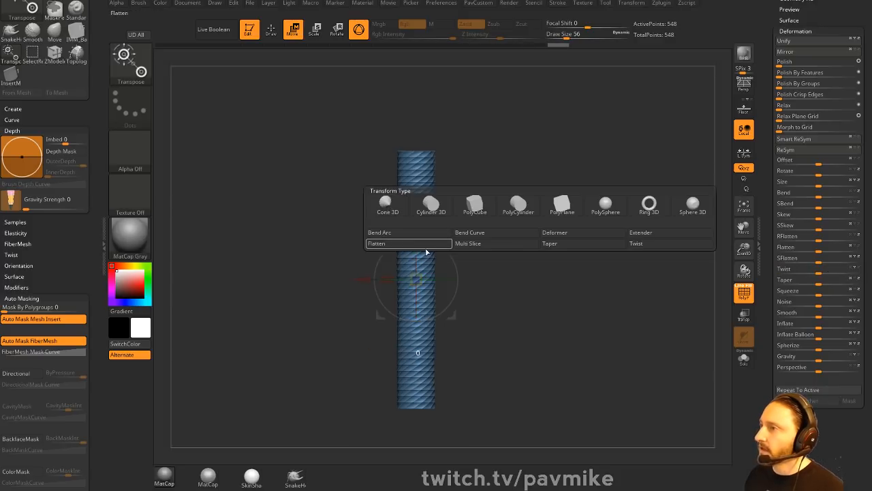
left_click(390, 234)
left_click_drag(401, 278, 524, 279)
left_click_drag(659, 121, 589, 123, "alt")
key("q")
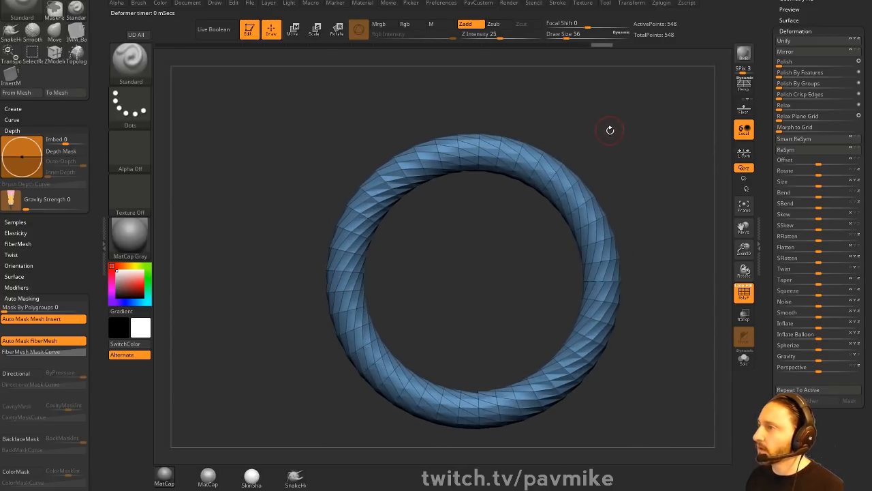
- Set the selection brush to SelectLasso for working on the twisted ring
left_click_drag(665, 257, 650, 259)
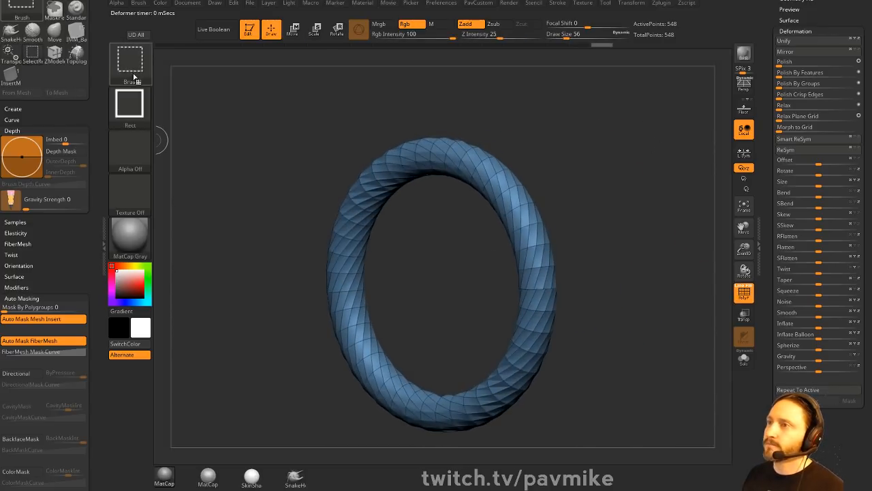
left_click(135, 76, "ctrl+shift")
left_click(142, 72, "ctrl+shift")
left_click(361, 111, "ctrl+shift")
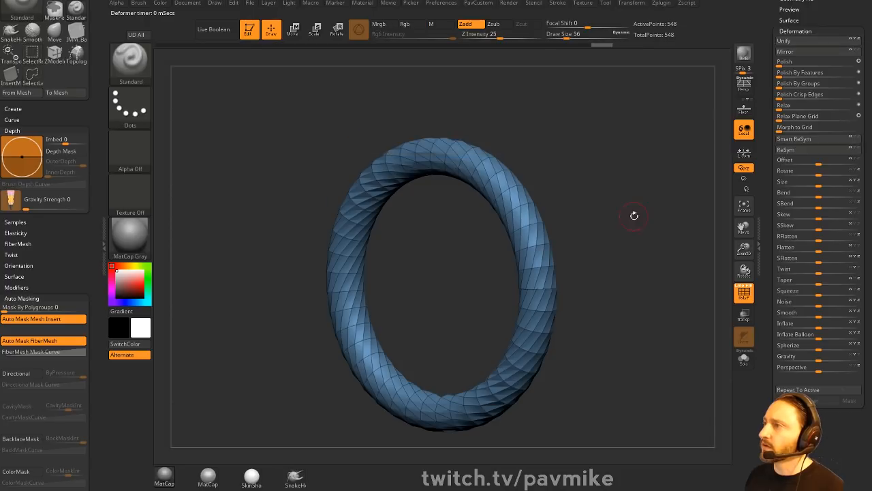
left_click_drag(635, 215, 621, 219)
mouse_move(621, 219)
left_mouse_down("alt")
mouse_move(645, 249)
mouse_move(606, 227)
left_mouse_up("alt")
- Switch to the ZModeler brush and check the ring's edges around the seam
key("b")
key("z")
key("m")
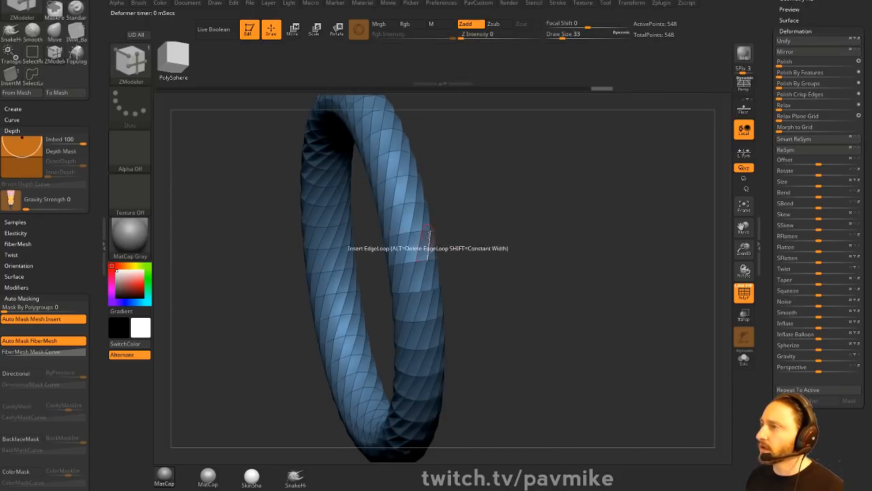
mouse_move(519, 246)
left_mouse_down()
mouse_move(494, 370)
mouse_move(574, 297)
mouse_move(525, 259)
left_mouse_up()
left_click(477, 230)
- Isolate the end-cap polygons at the ring's seam with SelectRect and invert the visibility to hide them
key("ctrl+shift")
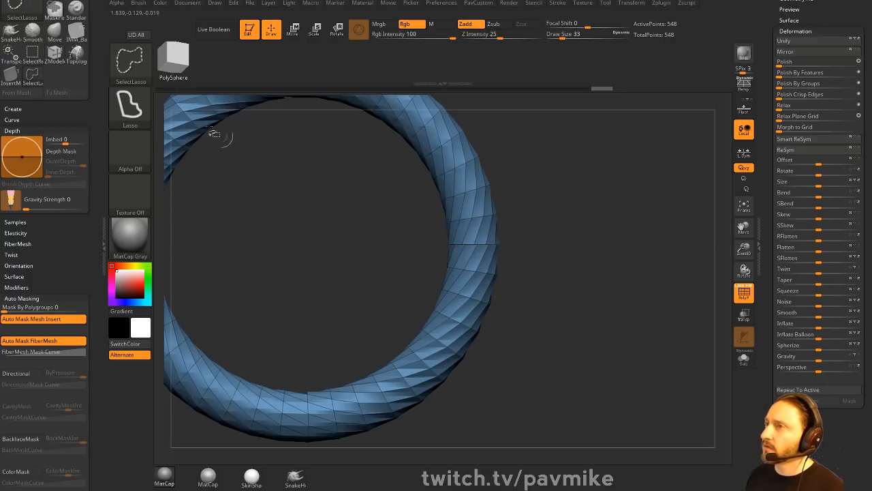
left_click(130, 63, "ctrl+shift")
left_click(188, 70, "ctrl+shift")
mouse_move(423, 237)
left_mouse_down("ctrl+shift")
mouse_move(473, 252)
mouse_move(526, 253)
left_mouse_up("ctrl+shift")
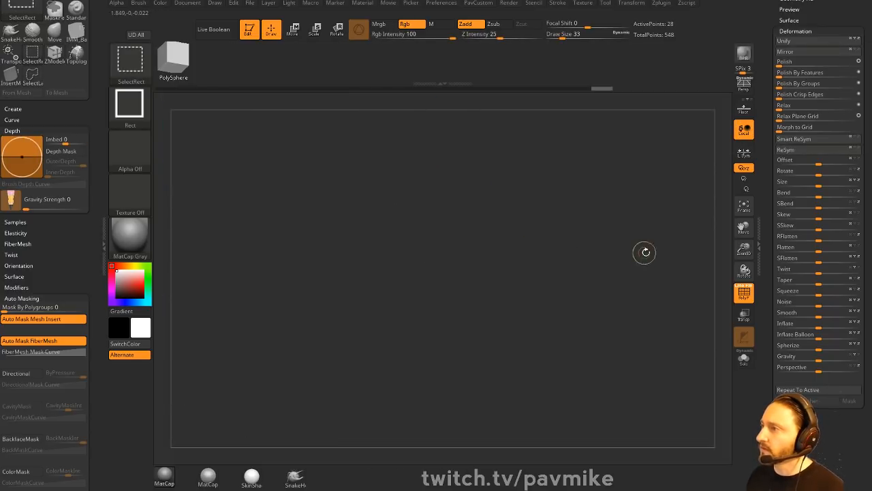
left_click_drag(645, 252, 659, 263)
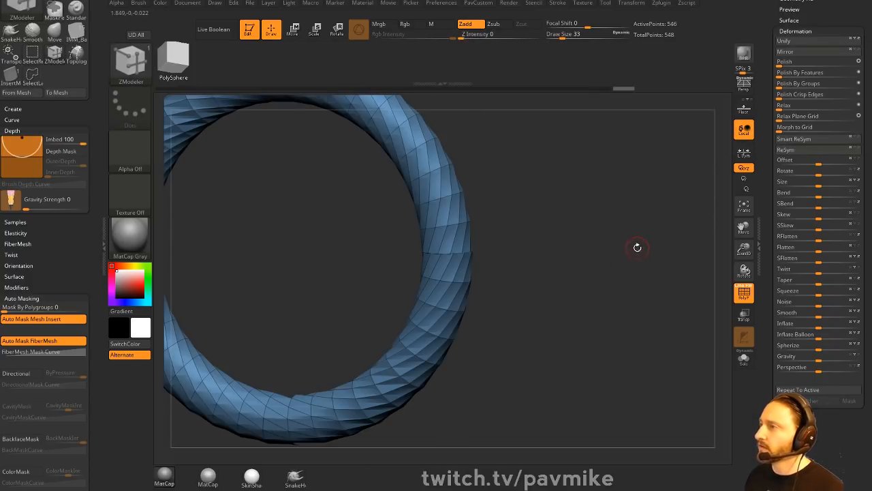
- Delete the hidden end-cap polygons from the ring
key("3")
left_click(616, 212)
key("3")
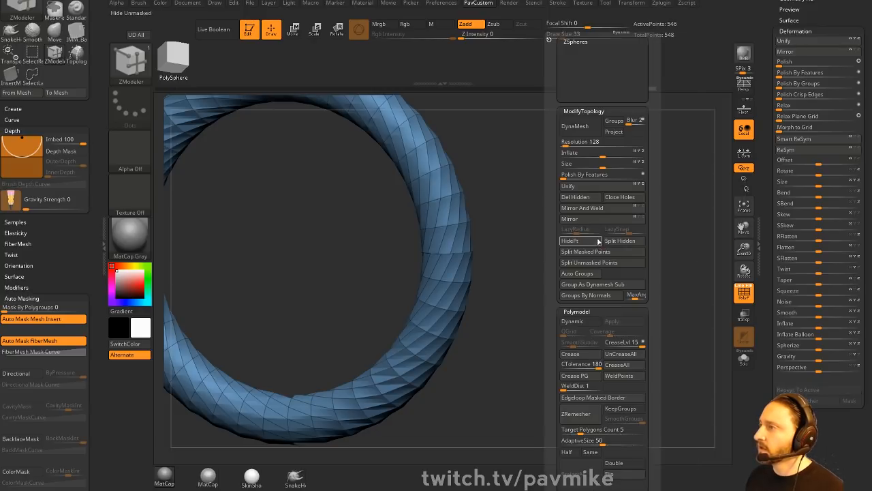
left_click(589, 200)
- Set the ZModeler edge action to PolyGroup and assign polygroups to two adjacent spiral strips of the ring
left_click_drag(551, 221, 586, 244)
key("space")
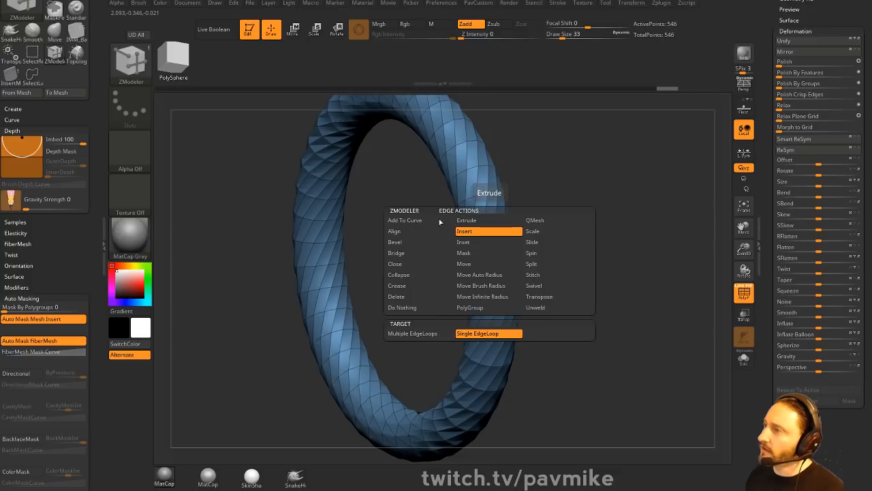
left_click(470, 308)
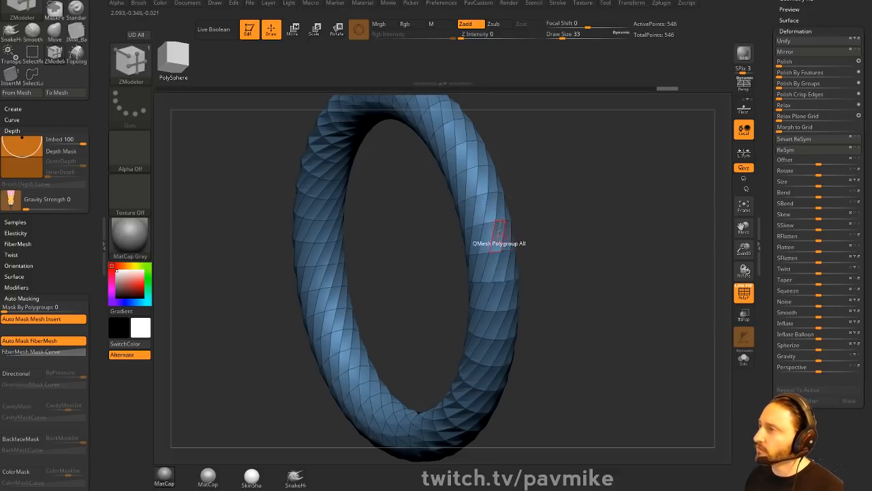
left_click(488, 222)
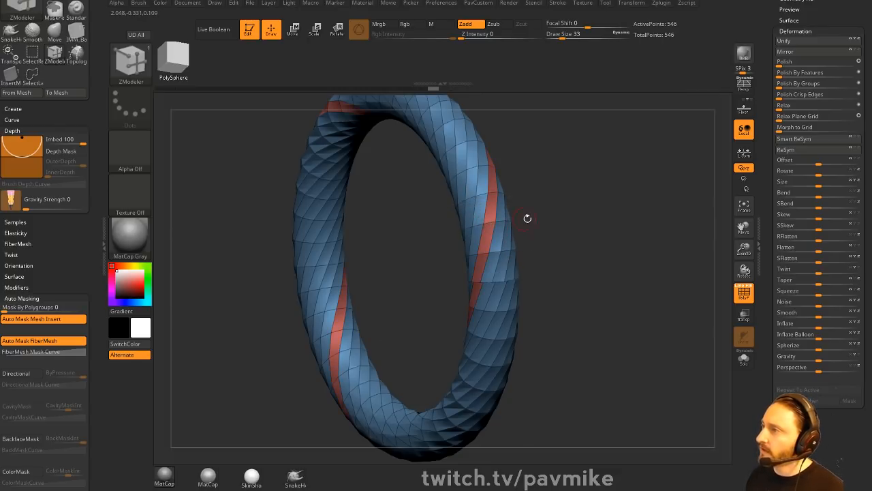
left_click_drag(527, 218, 499, 220)
left_click(501, 223)
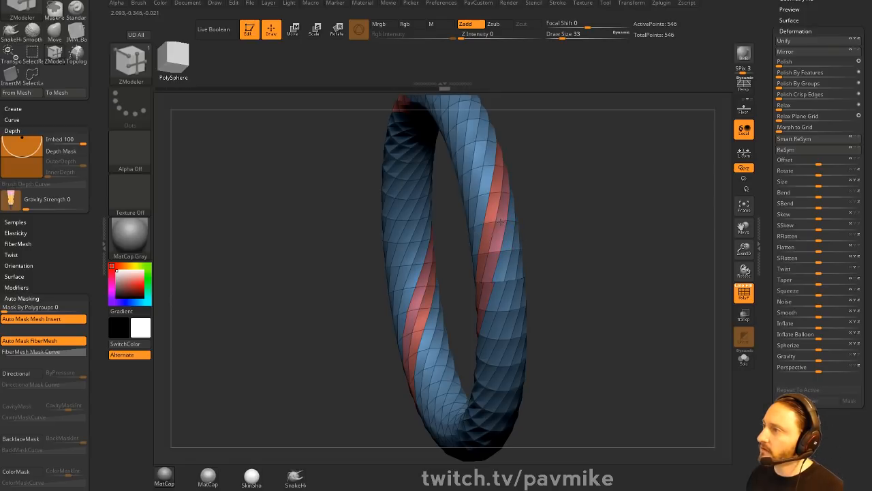
- Isolate the polygrouped spiral strips and delete the hidden remainder of the ring
left_click(495, 224, "ctrl+shift")
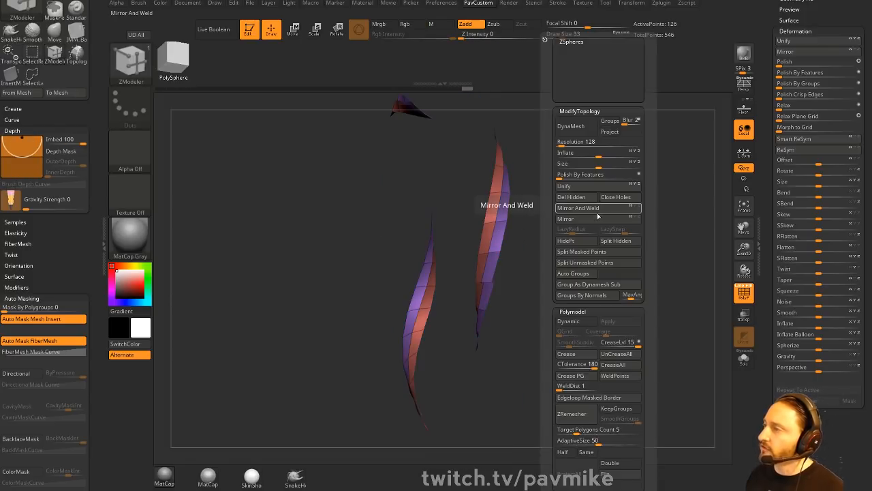
left_click_drag(574, 230, 450, 306)
key("space")
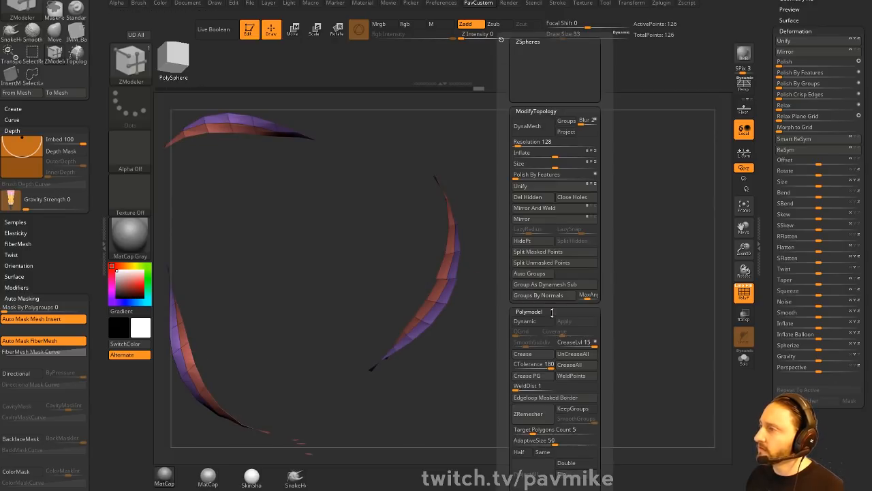
- Set the weld distance to 100 and weld the points of the spiral strips
left_click_drag(514, 387, 563, 383)
left_click(571, 378)
left_click(570, 376)
left_click(570, 376)
- Set the ZModeler point action to Stitch and stitch the separated points at the strips' seam
right_click_drag(609, 300, 543, 243, "ctrl")
key("space")
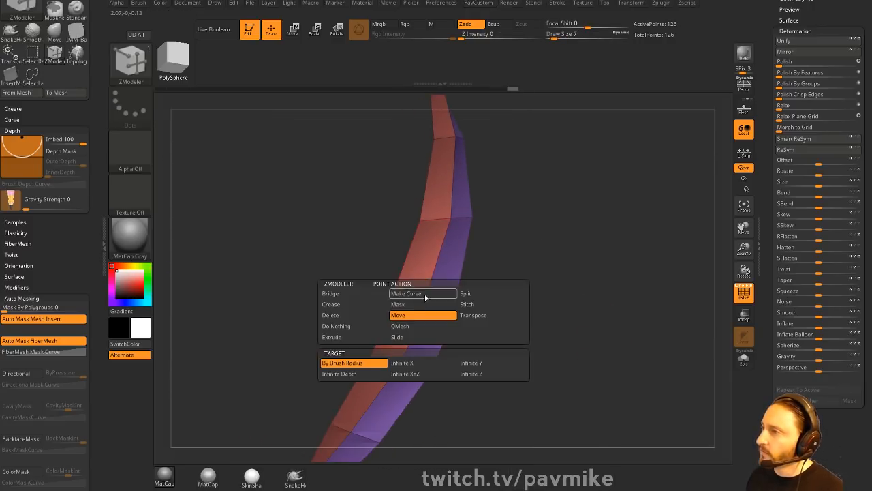
left_click(475, 306)
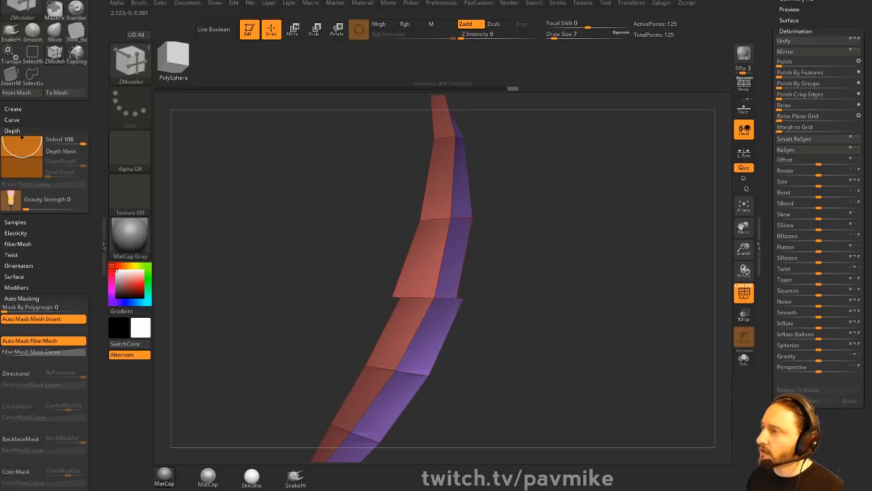
left_click(395, 308)
left_click(393, 304)
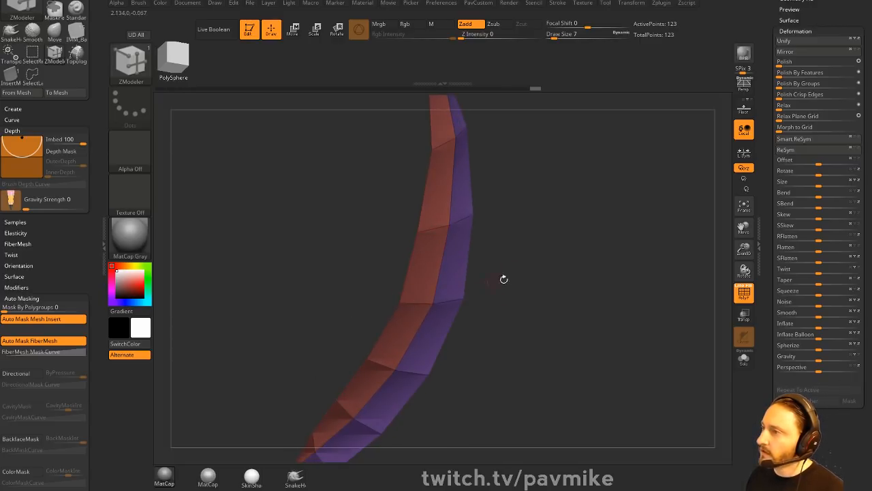
- Turn on double-sided display for the extracted spiral strips
right_click_drag(503, 279, 633, 284, "ctrl")
key("space")
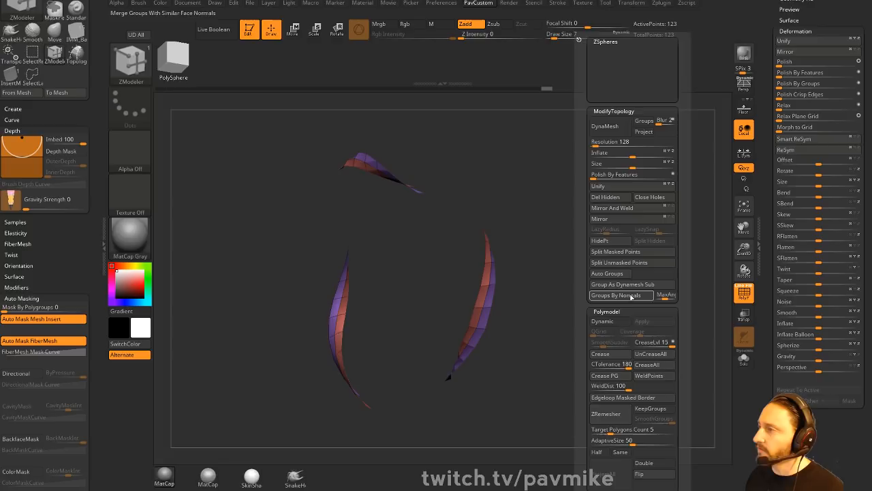
left_click(657, 464)
mouse_move(579, 224)
right_mouse_down()
mouse_move(613, 238)
mouse_move(594, 231)
right_mouse_up()
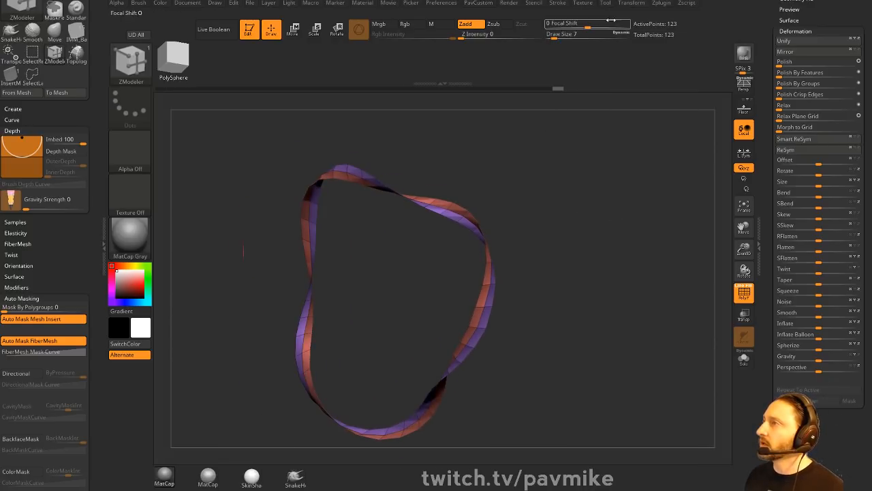
- Turn off the Border and Creased edges options of Frame Mesh and frame a curve along the polygroup boundary
left_click(664, 4)
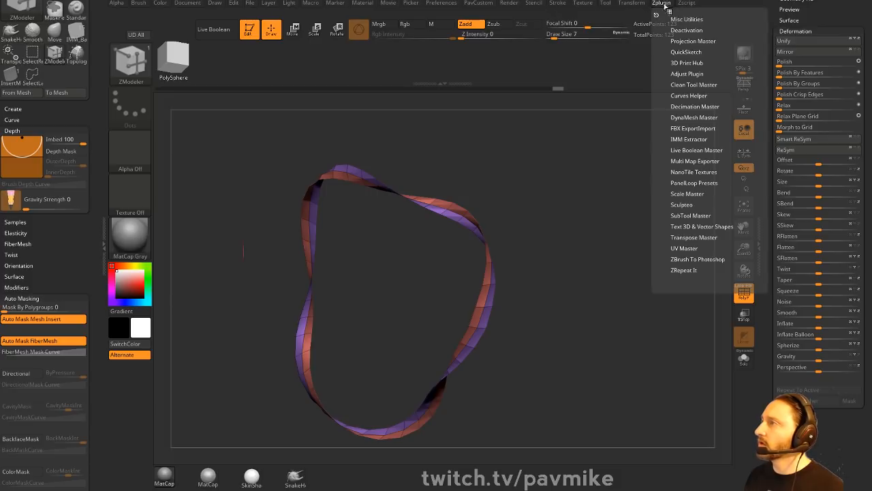
left_click(557, 4)
left_click_drag(54, 27, 54, 29)
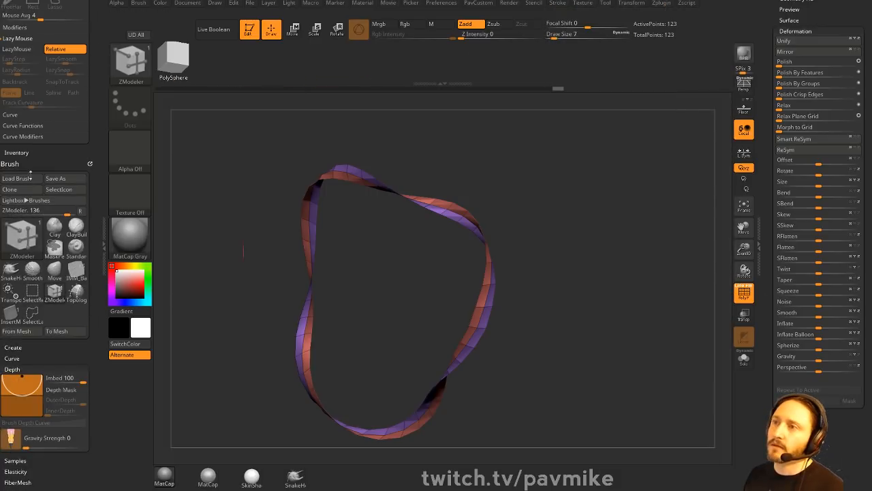
left_click(26, 125)
left_click(27, 114)
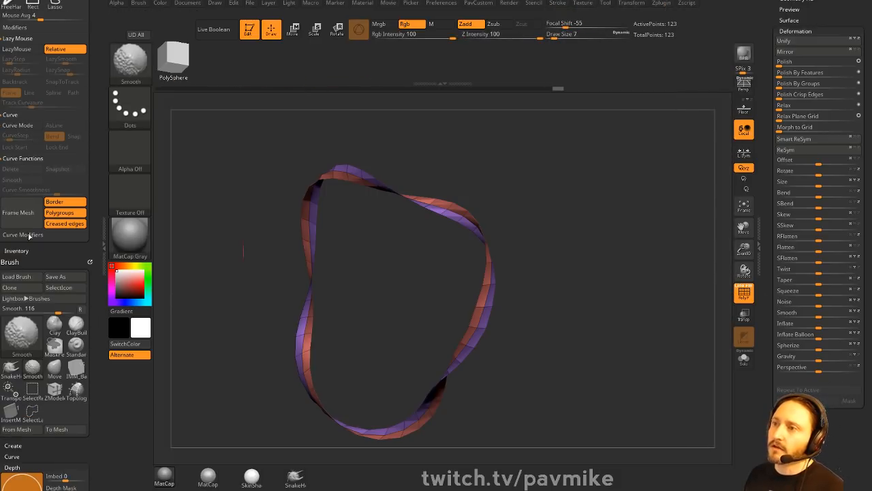
left_click(28, 234)
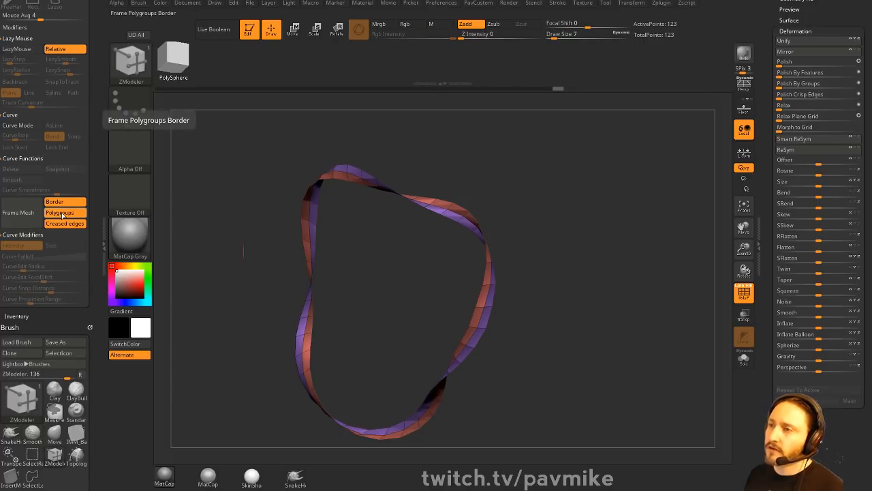
left_click(64, 223)
left_click(66, 204)
left_click(27, 213)
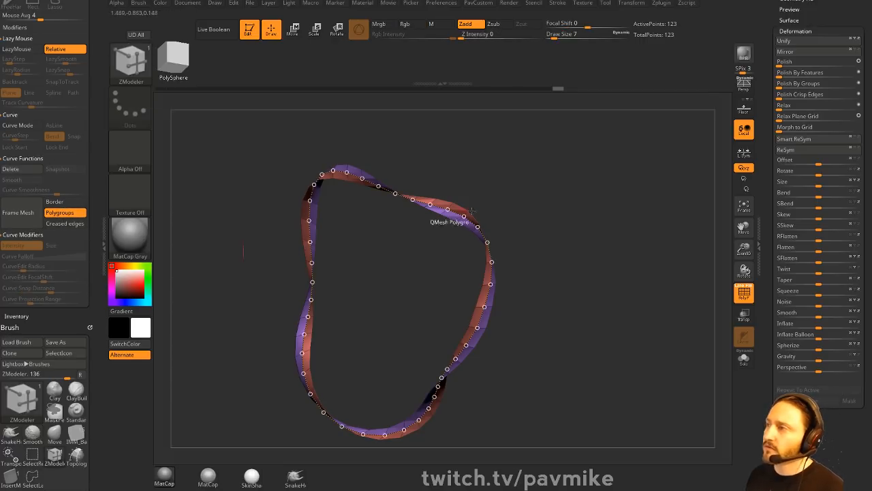
- Generate a tube along the framed curve with the CurveTube brush at draw size 22 and hide the polyframe
key("b")
key("c")
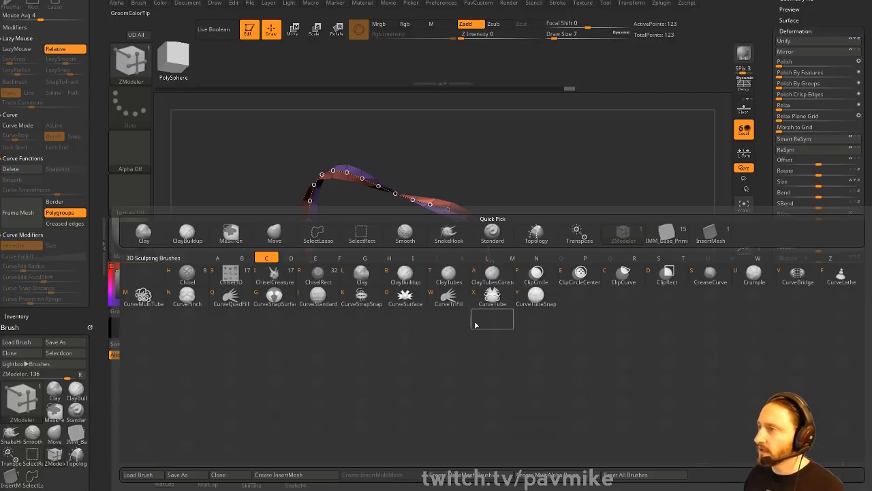
left_click(492, 298)
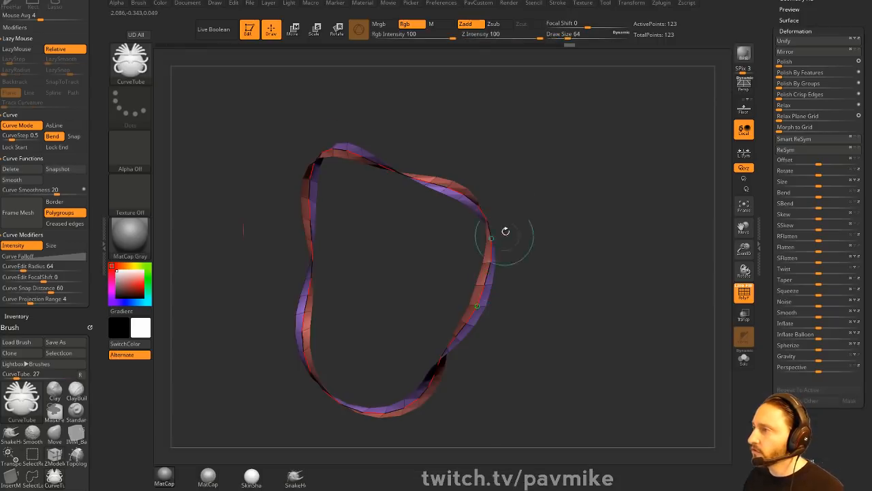
left_click(494, 156)
type("22")
key("Return")
left_click(447, 182)
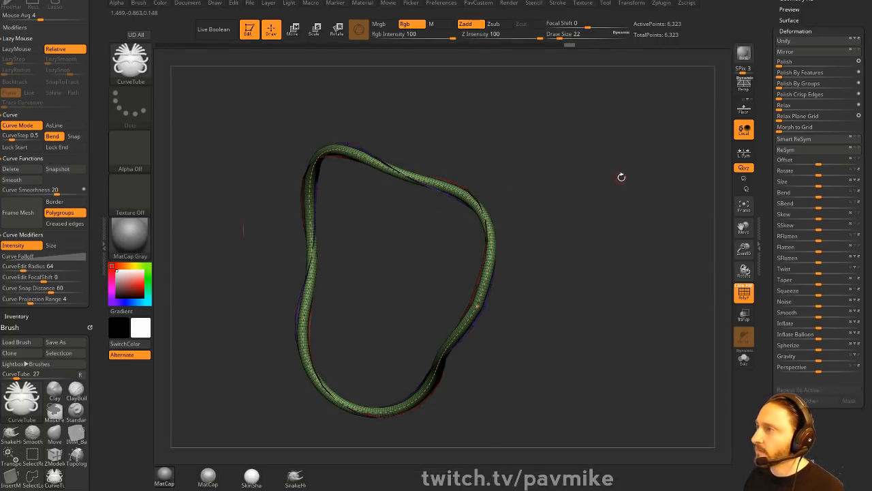
mouse_move(621, 177)
left_mouse_down()
mouse_move(596, 179)
mouse_move(639, 171)
left_mouse_up()
left_click(744, 293)
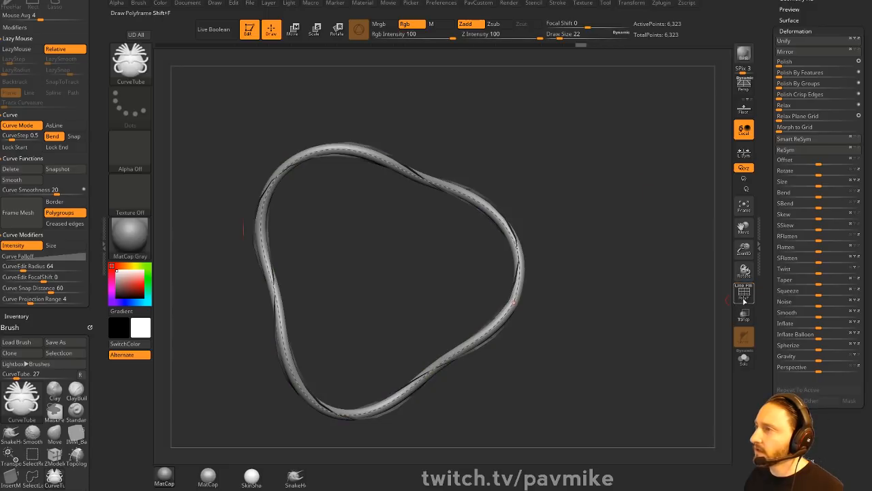
- Duplicate the tube subtool and rewind the first subtool's undo history to the full twisted ring
left_click_drag(769, 125, 768, 377)
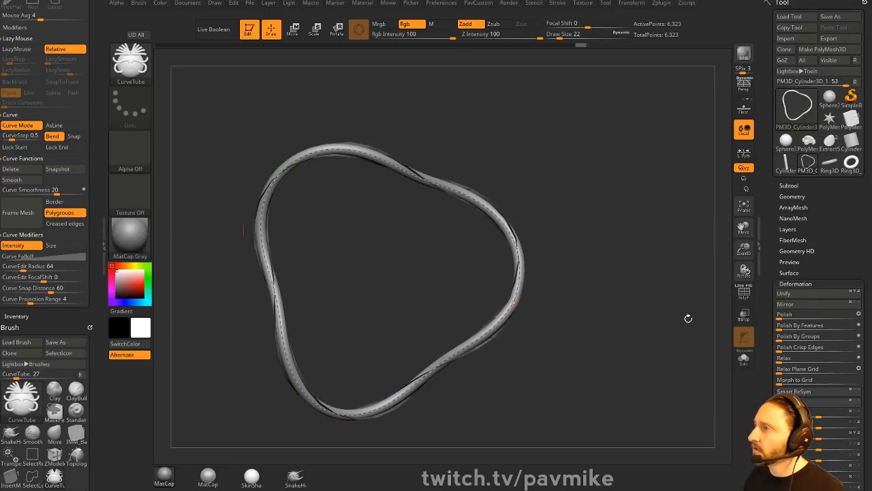
left_click(788, 185)
left_click_drag(632, 194, 637, 188)
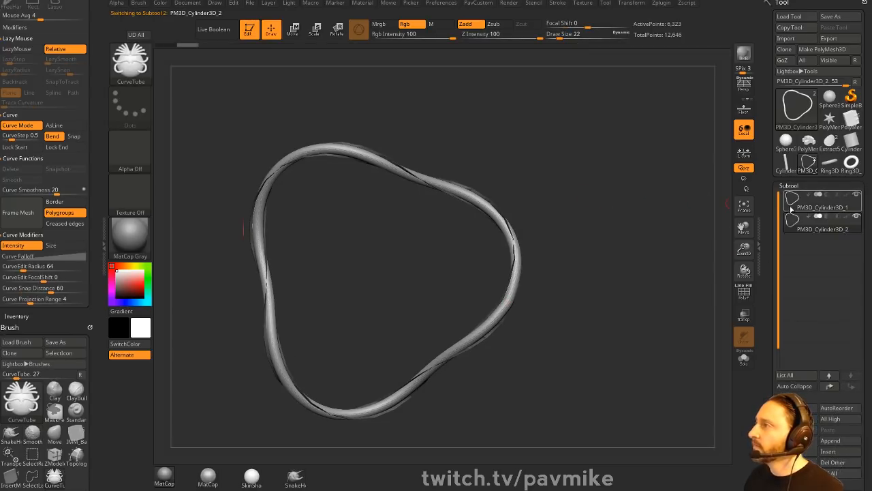
left_click(792, 206)
left_click_drag(580, 45, 428, 51)
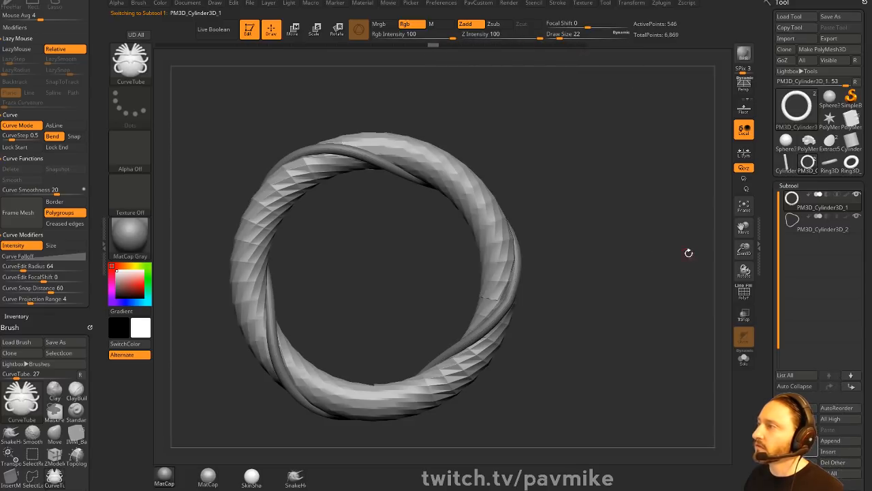
left_click_drag(578, 190, 483, 223)
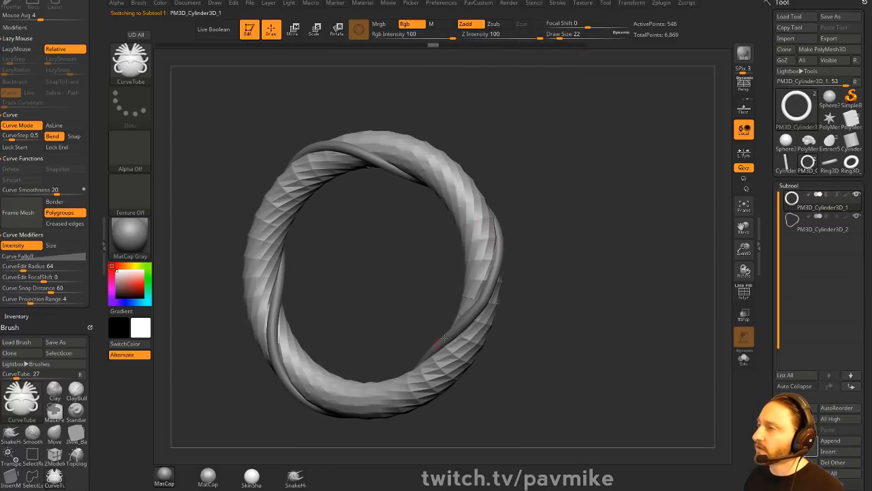
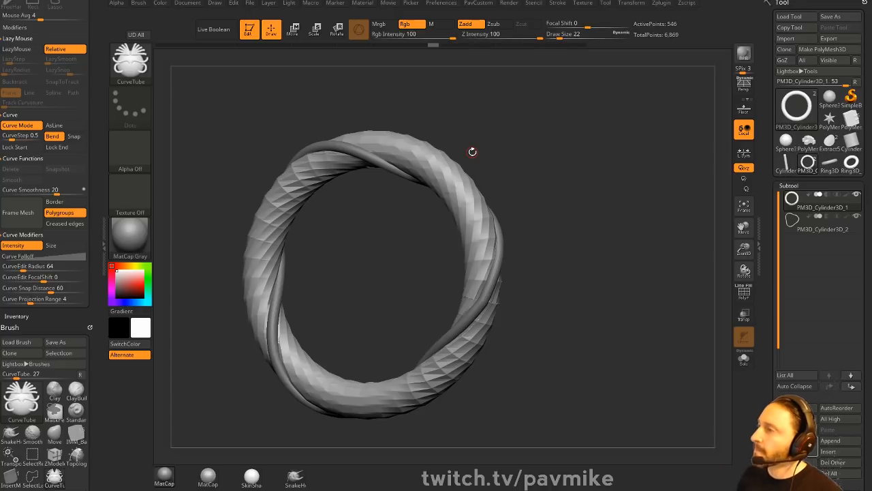
- Examine the coil detail on the skull book cover model and compare it with the twisted ring and its tube
mouse_move(472, 151)
left_mouse_down()
mouse_move(708, 177)
mouse_move(592, 167)
left_mouse_up()
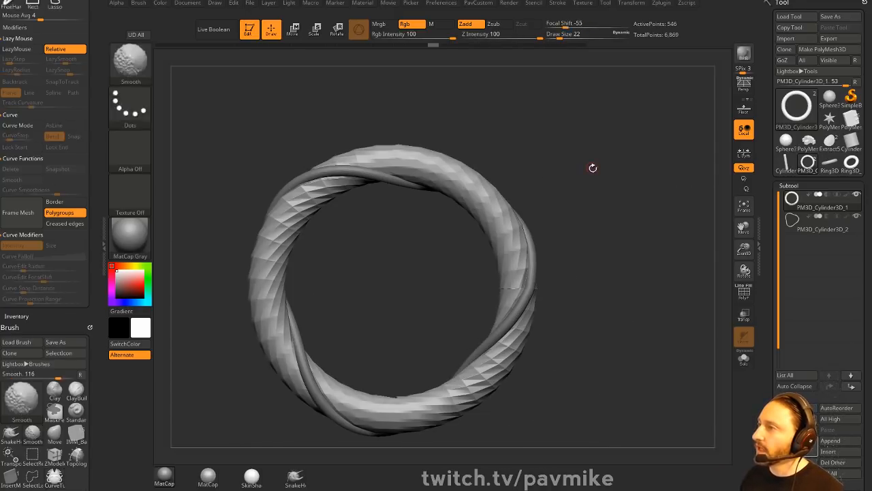
left_click(850, 120)
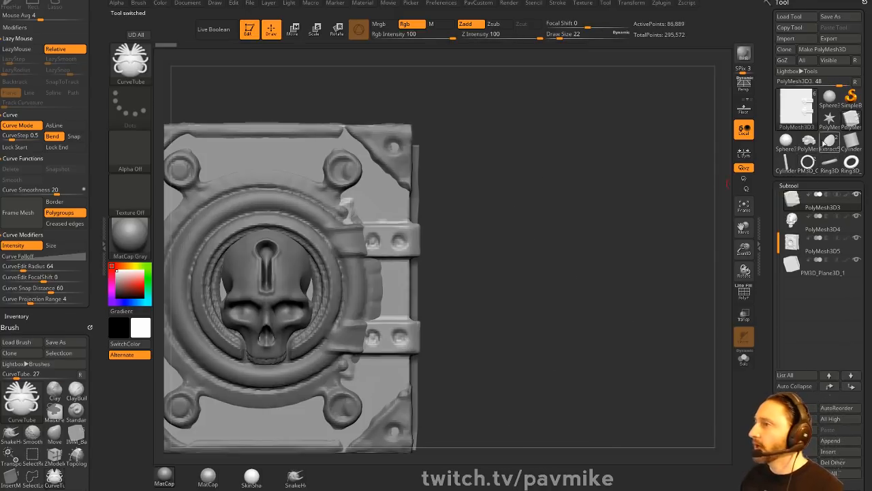
key("f")
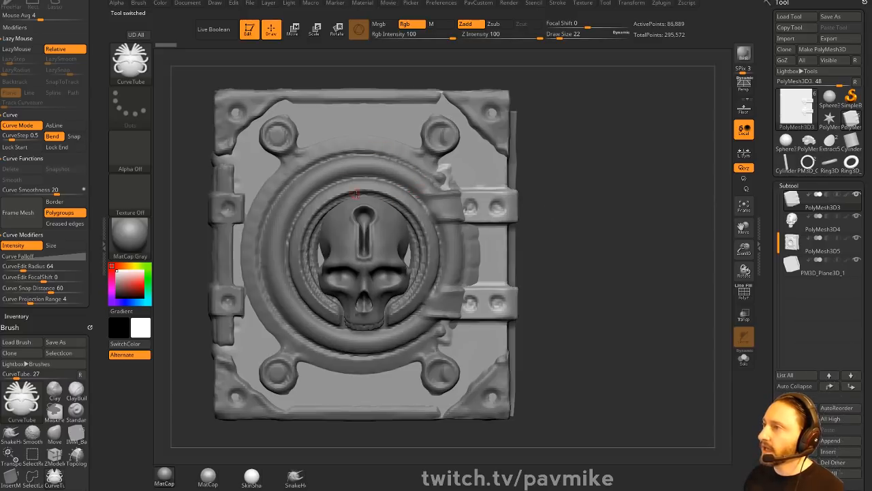
left_click(806, 163)
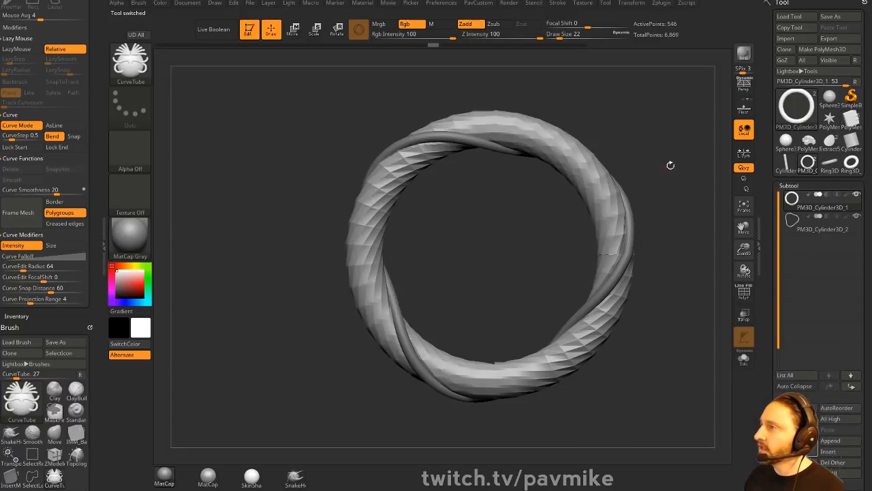
left_click_drag(671, 165, 571, 205)
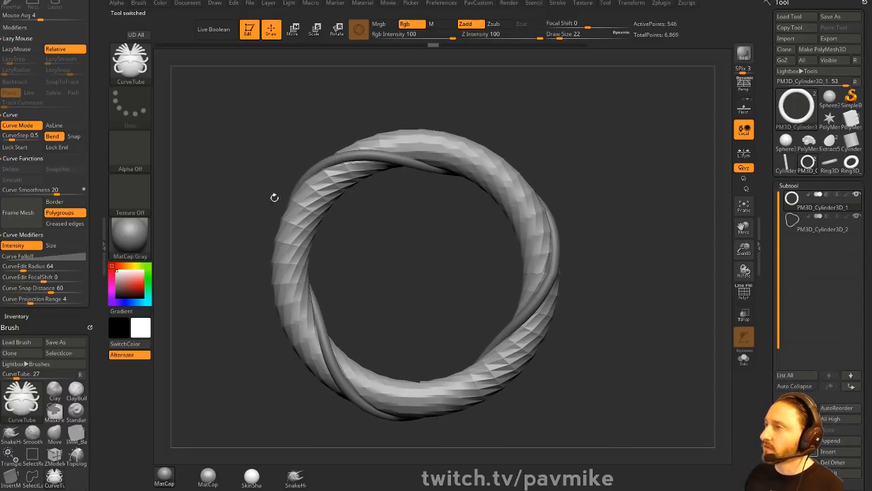
left_click(556, 265, "alt")
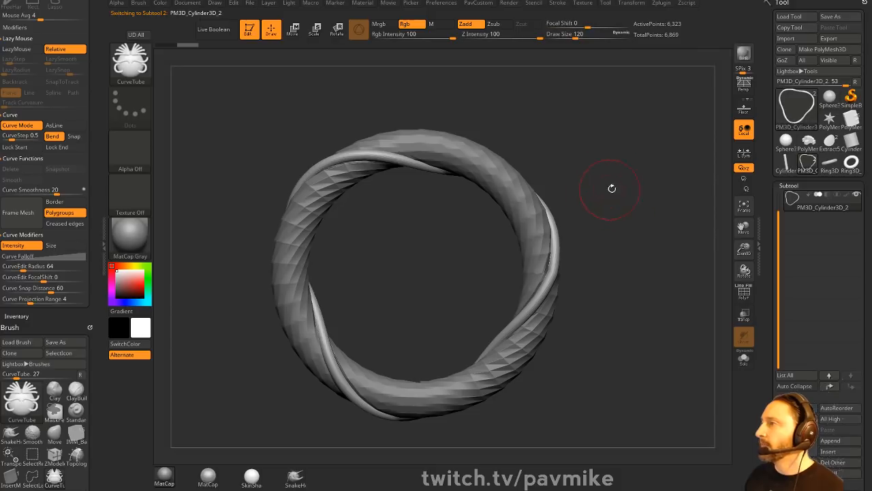
left_click_drag(611, 188, 582, 195, "alt")
- Clear the canvas and place a new Cylinder3D_1 in edit mode with the polyframe shown
left_click(249, 31)
key("ctrl+n")
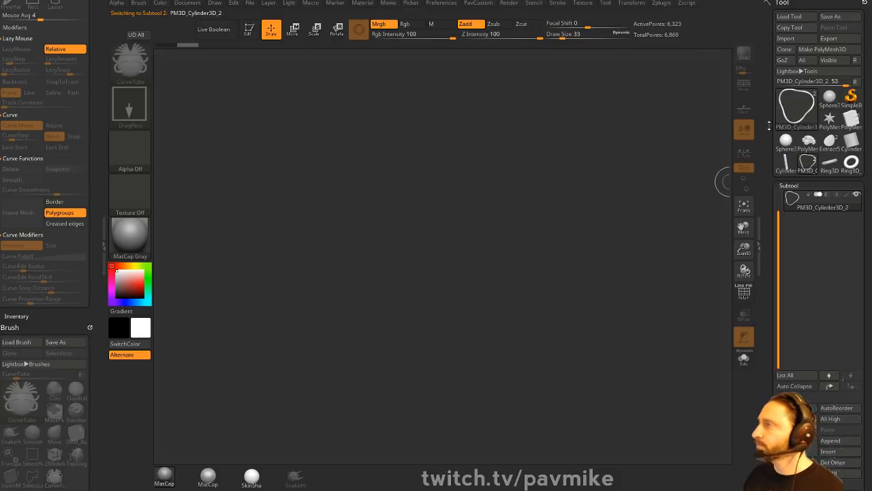
left_click(796, 114)
left_click(787, 112)
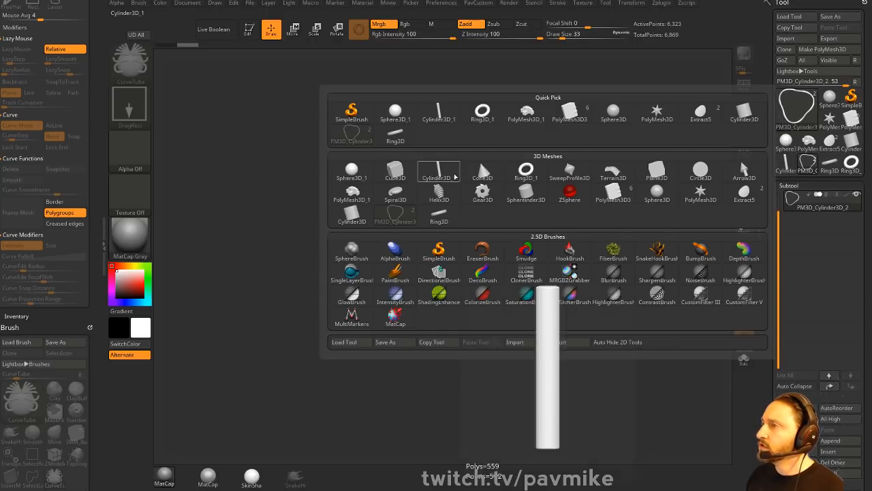
left_click(438, 112)
left_click(250, 30)
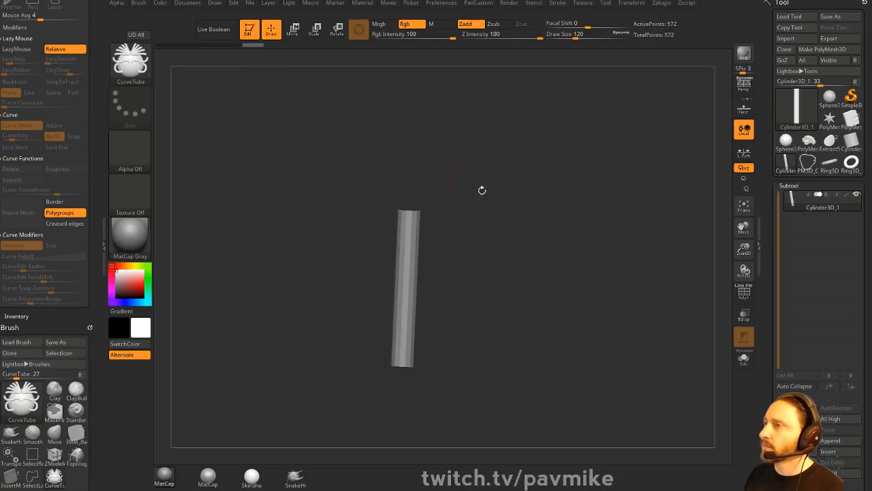
left_click(743, 291)
left_click_drag(664, 276, 633, 270, "shift")
left_click_drag(630, 270, 613, 278, "alt")
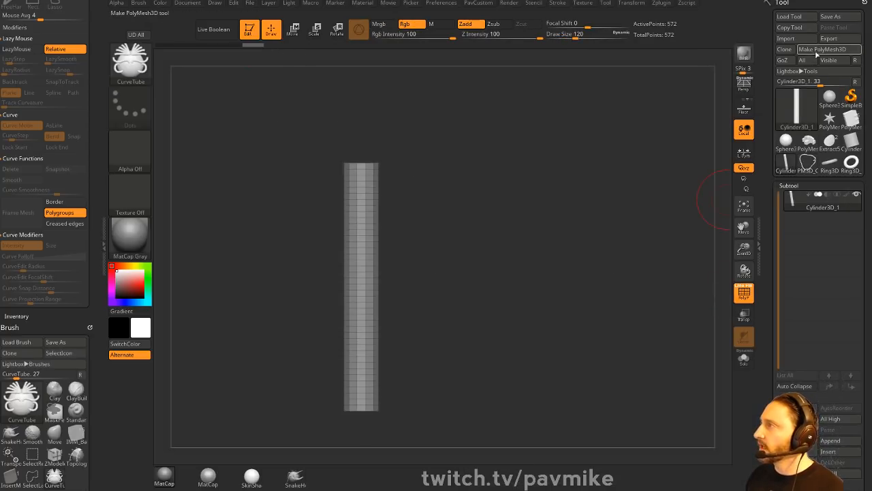
- Convert the cylinder to a PolyMesh3D and assign polygroups by normals to separate its end caps from the side
left_click(818, 51)
mouse_move(507, 241)
left_mouse_down("alt")
mouse_move(522, 262)
mouse_move(504, 246)
left_mouse_up("alt")
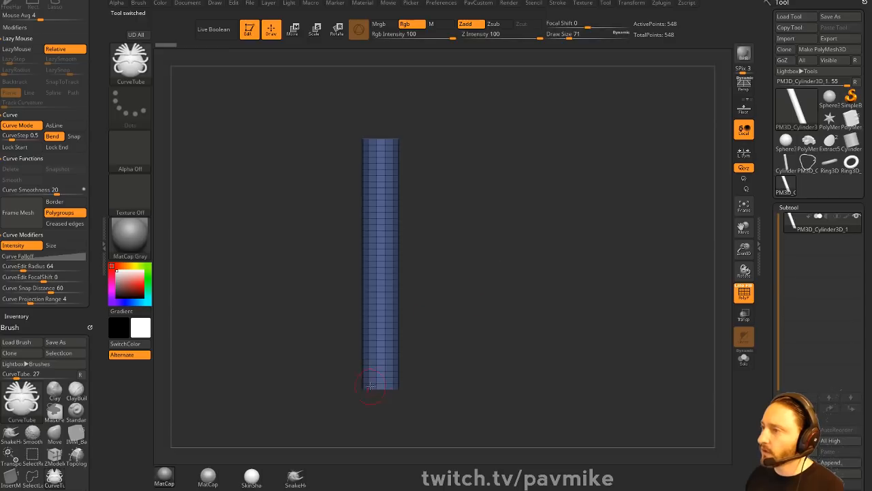
left_click_drag(486, 195, 563, 274)
key("space")
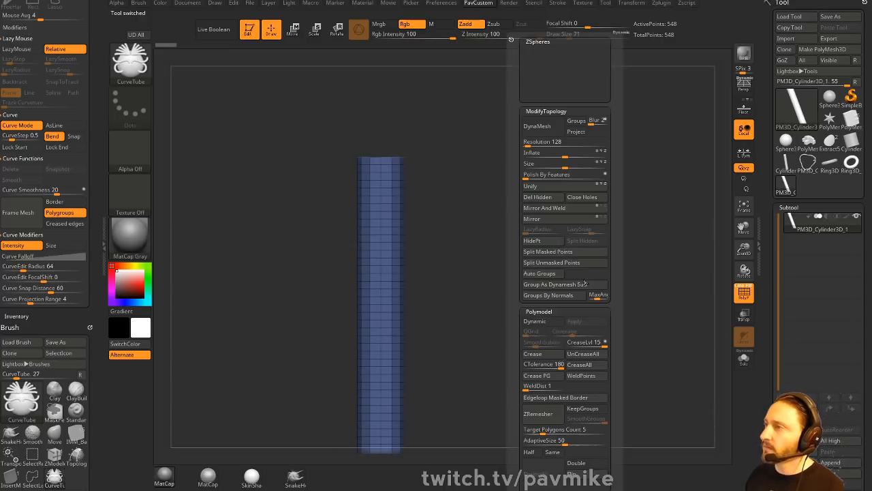
left_click(548, 295)
left_click_drag(477, 202, 533, 271)
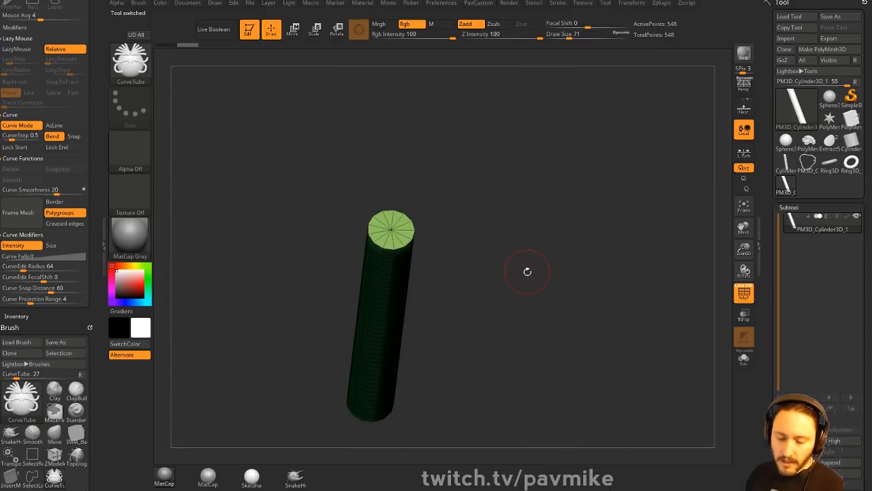
- Choose the IMM BParts brush and insert a head mesh onto the cylinder's end cap
key("b")
key("i")
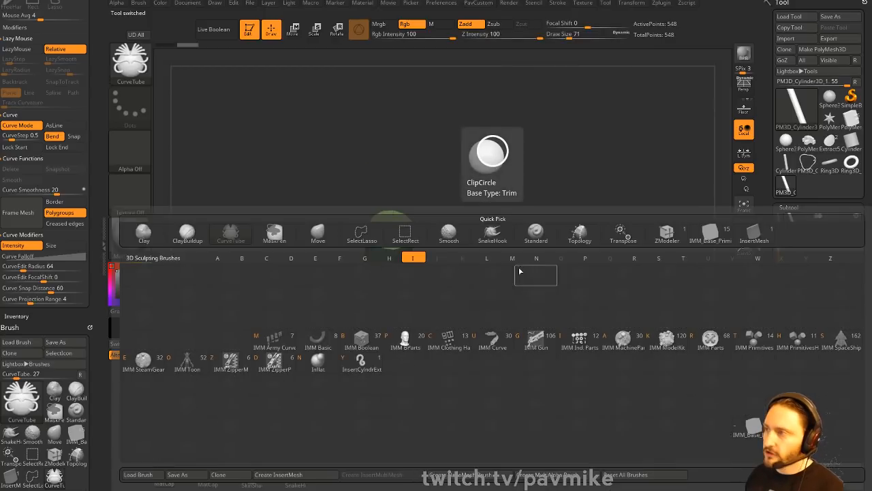
left_click(410, 345)
key("m")
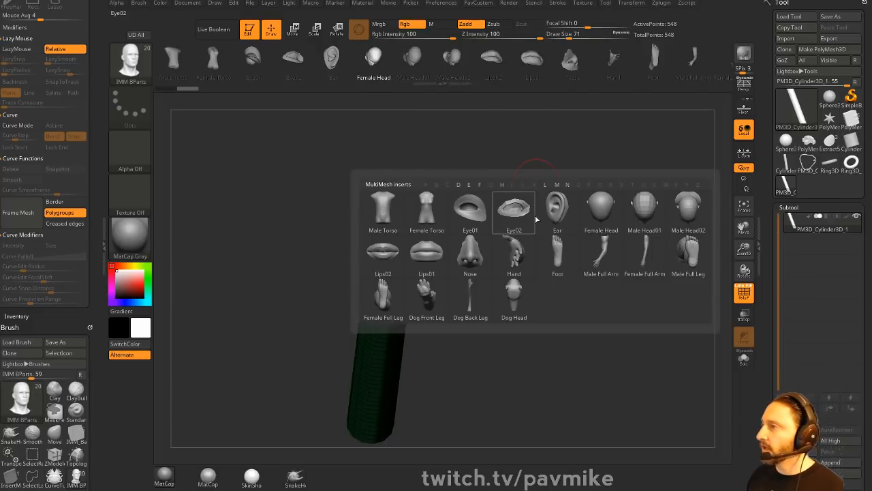
mouse_move(535, 219)
left_mouse_down()
mouse_move(518, 273)
mouse_move(429, 266)
mouse_move(483, 259)
mouse_move(406, 289)
mouse_move(402, 312)
left_mouse_up()
key("ctrl+z")
left_click_drag(470, 273, 529, 252, "shift")
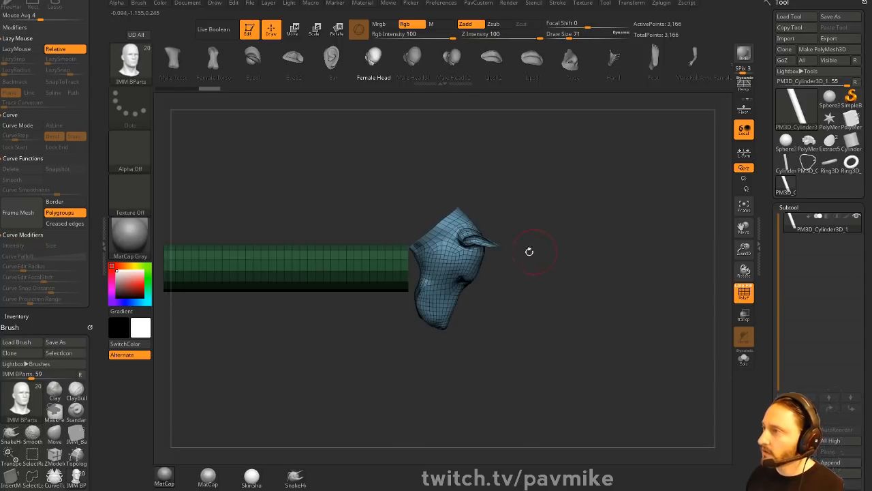
- Move the inserted head away from the cylinder's end to stretch the neck, and clear the mask
key("w")
left_click_drag(455, 256, 495, 278)
mouse_move(538, 251)
left_mouse_down("ctrl")
mouse_move(615, 227)
mouse_move(524, 228)
mouse_move(519, 265)
mouse_move(525, 254)
left_mouse_up("ctrl")
key("q")
key("s")
mouse_move(508, 198)
left_mouse_down()
mouse_move(604, 224)
mouse_move(634, 182)
mouse_move(622, 213)
mouse_move(650, 218)
mouse_move(671, 239)
mouse_move(670, 259)
mouse_move(658, 271)
mouse_move(572, 232)
left_mouse_up()
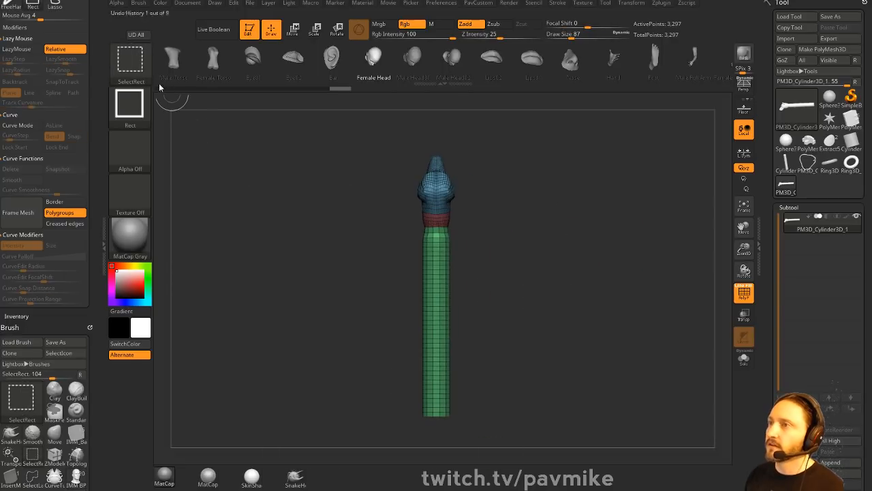
- Merge the entire cylinder and head into a single polygroup
left_click(139, 70, "ctrl+shift")
key("ctrl+w")
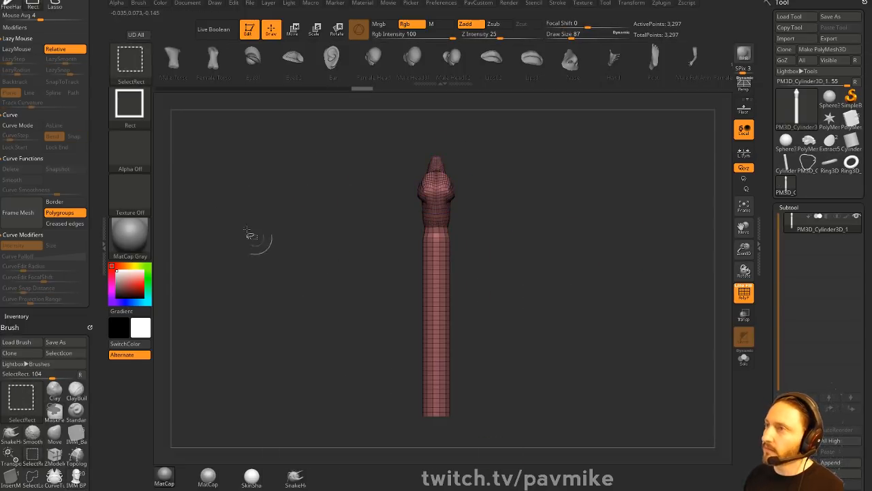
left_click(140, 68)
left_click(496, 113)
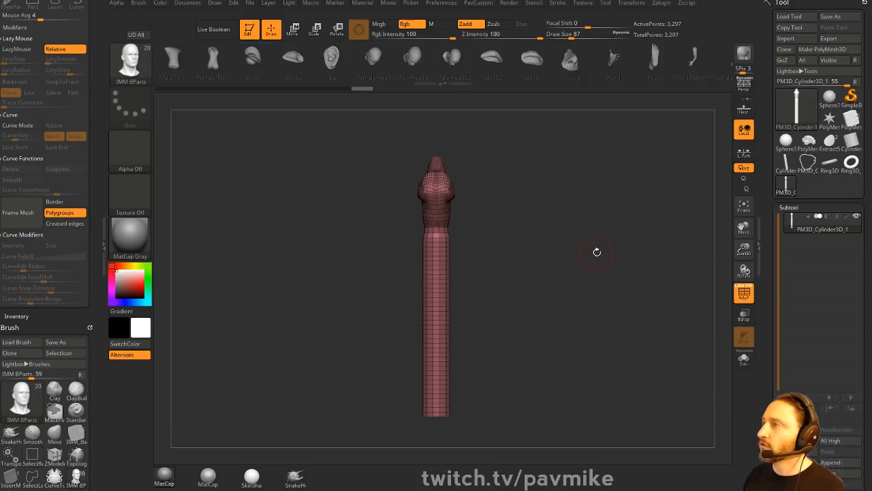
- Isolate the head with the adjoining cylinder section, assign it a new polygroup and unhide the full mesh
mouse_move(234, 274)
left_mouse_down("ctrl+shift")
mouse_move(612, 272)
mouse_move(617, 262)
left_mouse_up("ctrl+shift")
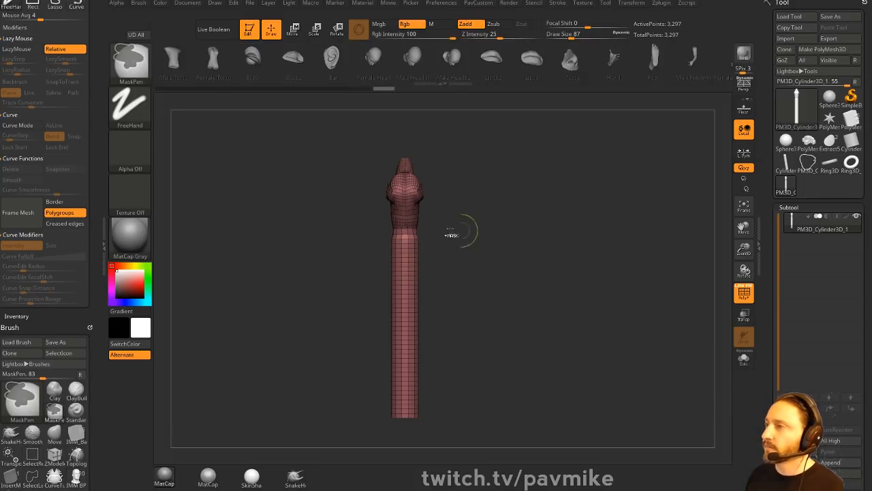
left_click(136, 68, "ctrl+shift")
left_click(189, 73, "ctrl+shift")
left_click_drag(307, 113, 541, 277, "ctrl+shift")
key("ctrl+w")
left_click(549, 287, "ctrl+shift")
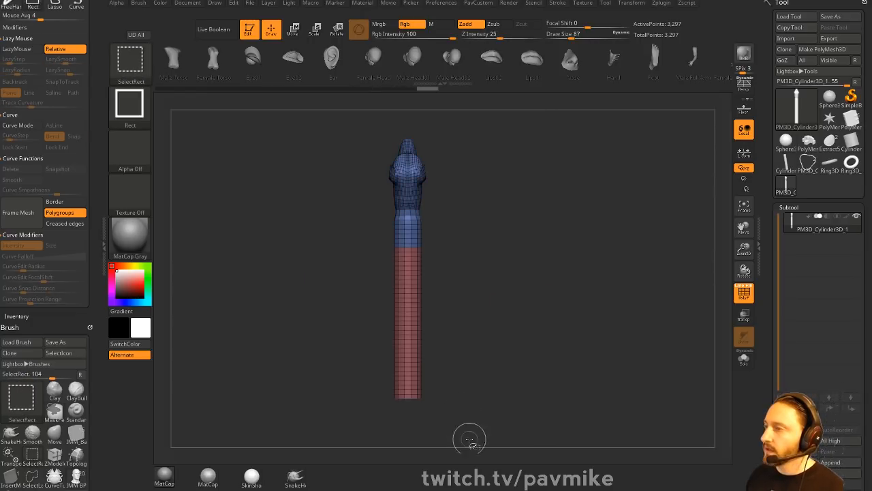
- Isolate the cylinder's tail end, assign it a separate polygroup and unhide the full mesh
left_click_drag(468, 447, 311, 321, "ctrl+shift")
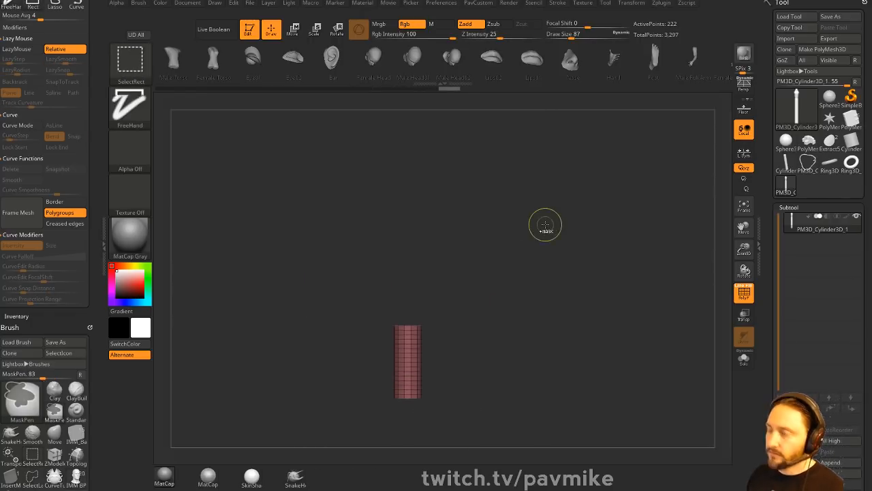
key("ctrl+w")
left_click(553, 258, "ctrl+shift")
mouse_move(561, 261)
left_mouse_down()
mouse_move(499, 269)
mouse_move(558, 266)
left_mouse_up()
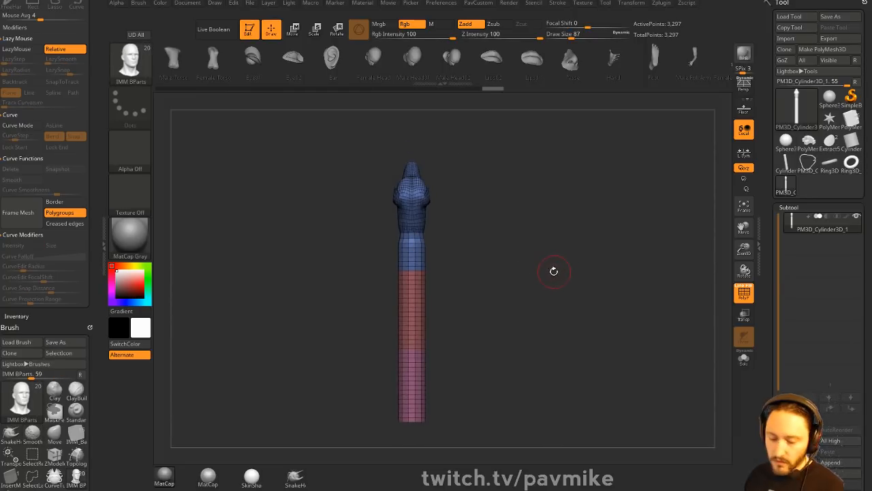
- Create a new InsertMesh brush from the three-part model and try inserting it on the mesh
key("b")
left_click(295, 474)
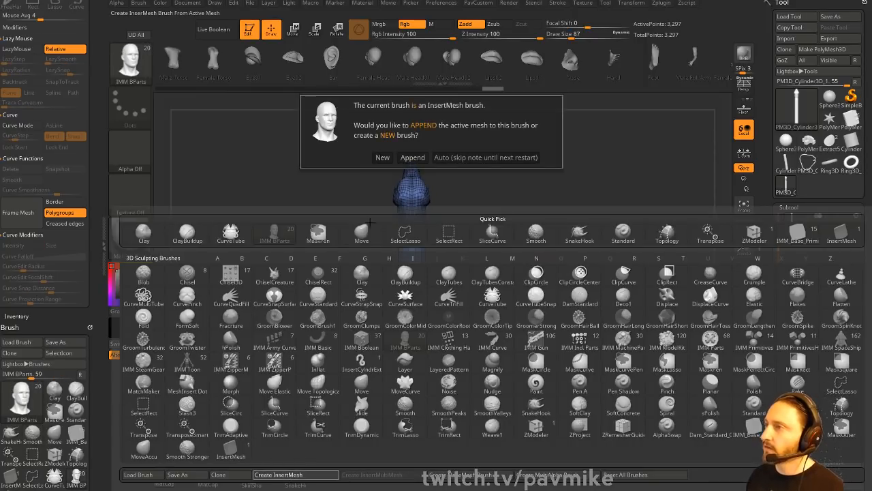
left_click(387, 157)
left_click_drag(423, 224, 481, 267)
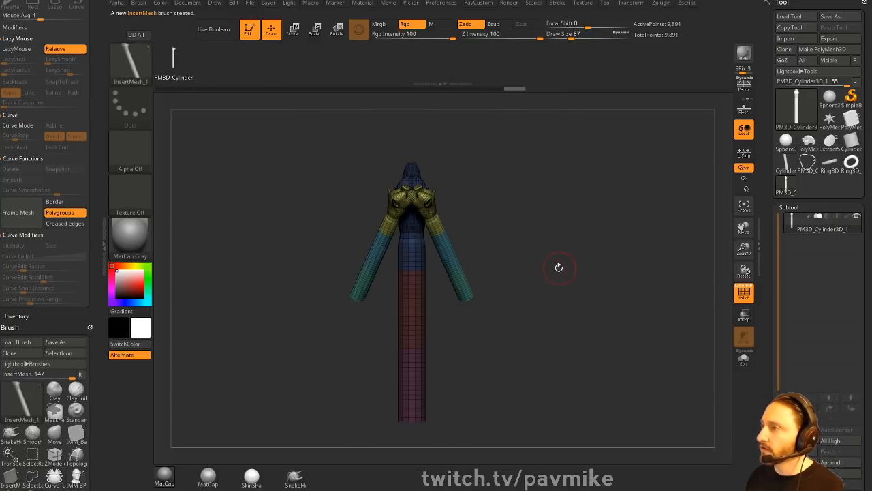
key("ctrl+z")
- Enable Curve Mode for the insert brush and try drawing an S-shaped curve out from the cylinder
left_click_drag(547, 260, 502, 273)
left_click(24, 127)
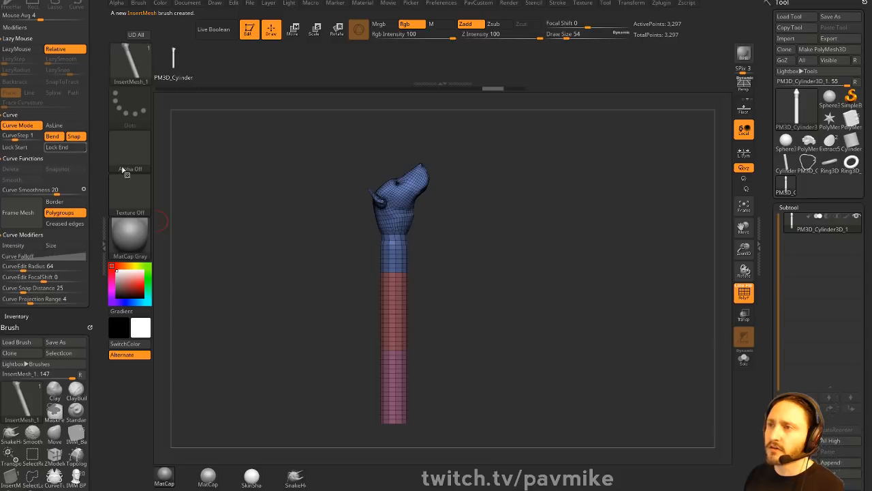
left_click_drag(468, 276, 567, 170)
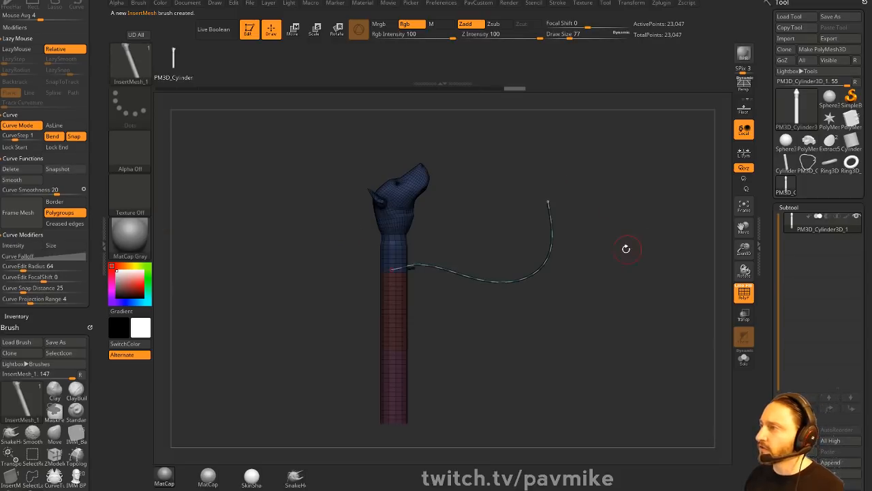
mouse_move(624, 247)
left_mouse_down("alt")
mouse_move(570, 263)
mouse_move(607, 267)
mouse_move(580, 328)
mouse_move(625, 242)
left_mouse_up("alt")
key("bracketright")
left_click(520, 255)
key("ctrl+z")
key("ctrl+z")
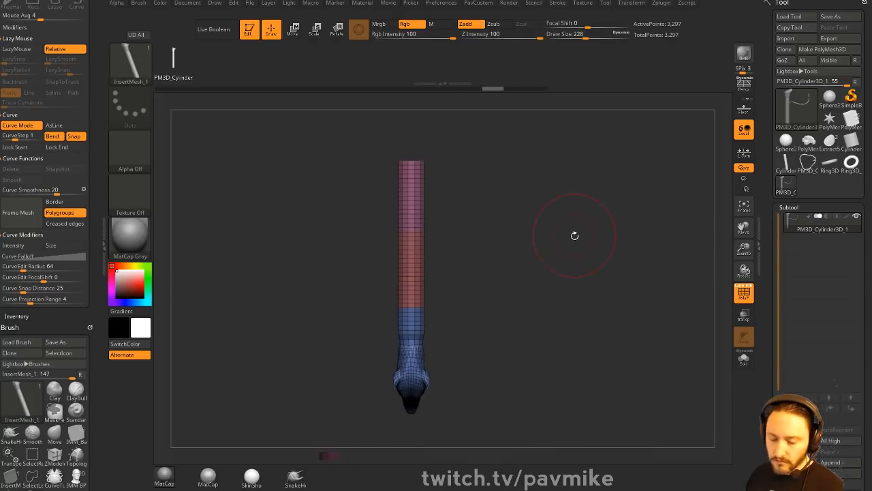
- Create another new InsertMesh brush from the model viewed head down, and enable Curve Mode for it
key("b")
left_click(295, 474)
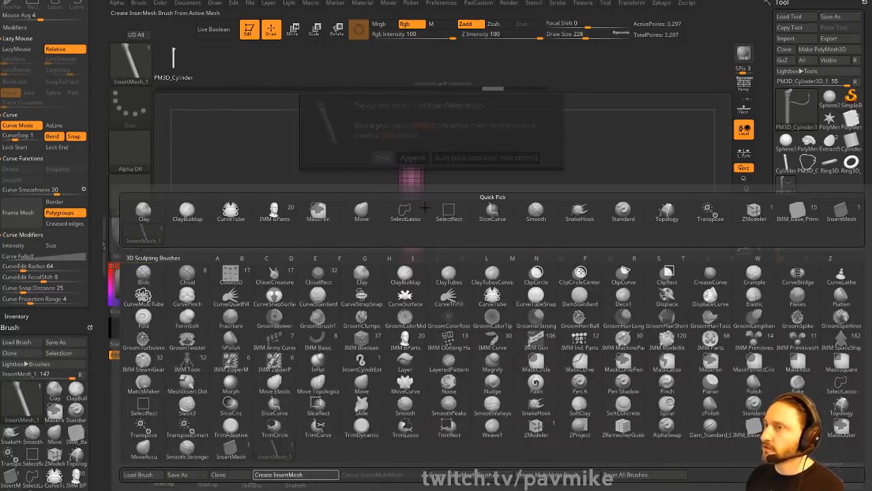
left_click(383, 157)
left_click(21, 126)
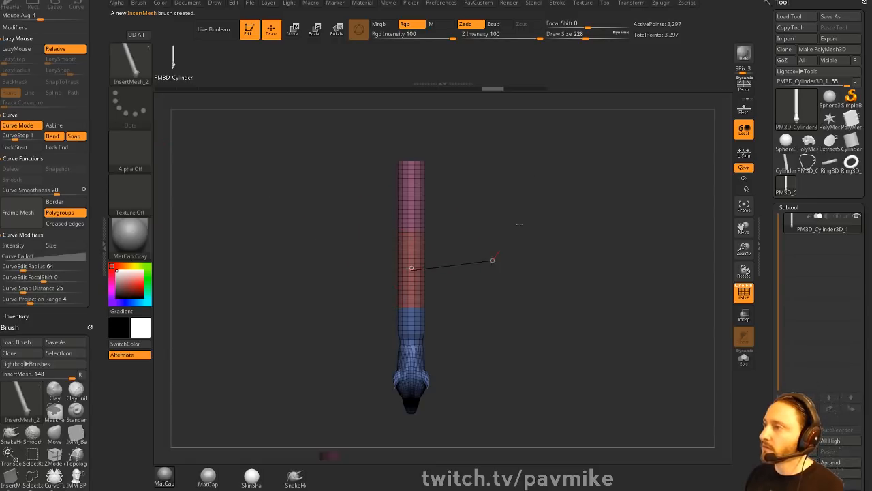
- Try the new brush by drawing a mirrored curve out from the cylinder near the head
left_click_drag(520, 225, 529, 190)
key("s")
left_click_drag(563, 248, 554, 249)
mouse_move(553, 248)
left_mouse_down("alt")
mouse_move(519, 253)
mouse_move(516, 289)
mouse_move(465, 303)
left_mouse_up("alt")
key("s")
left_click_drag(379, 327, 572, 239)
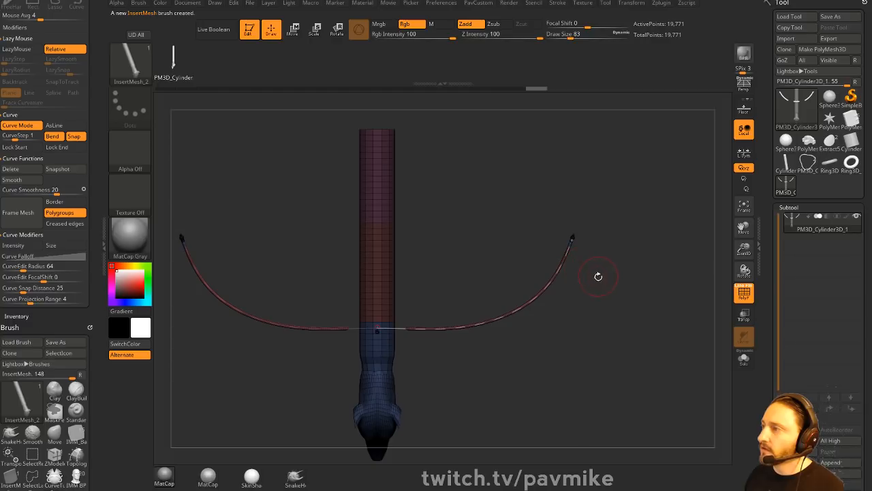
- Change the draw size and redraw the mirrored curve sweeping outward from the cylinder's middle section
key("s")
left_click_drag(590, 280, 598, 282)
left_click_drag(378, 263, 555, 211)
mouse_move(611, 238)
left_mouse_down("alt")
mouse_move(631, 245)
mouse_move(636, 290)
left_mouse_up("alt")
- Enable Tri Parts, Weld Points and Stretch for the insert brush, set Curve Res to 4 and update the curve
left_click_drag(62, 314, 58, 210)
left_click(25, 231, "shift")
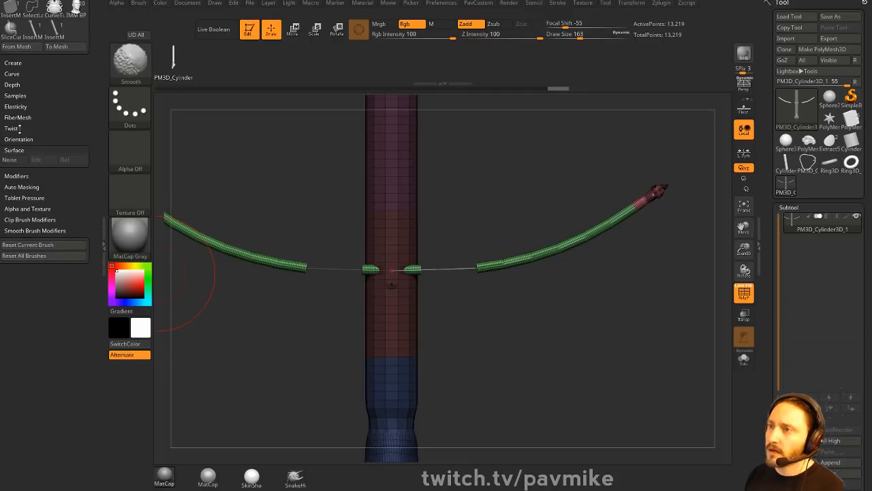
left_click(23, 177, "shift")
left_click_drag(95, 284, 89, 247)
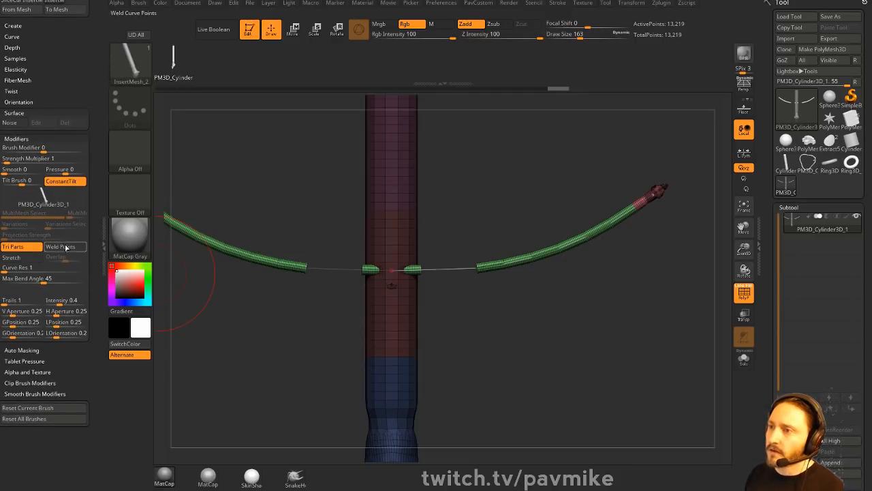
left_click(66, 248)
left_click(19, 259)
left_click(14, 270)
left_click(526, 260)
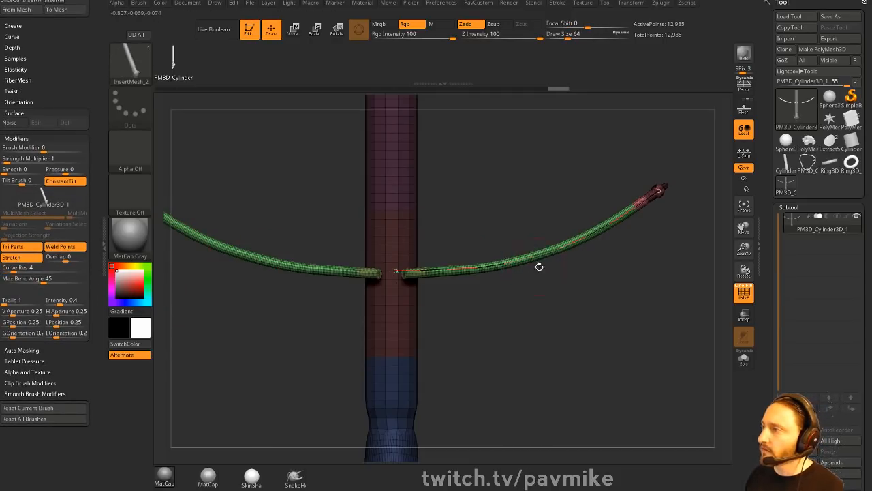
- Draw an S-shaped curve beside the cylinder and taper it with the Intensity and Size curve modifiers
left_click_drag(583, 271, 557, 298, "alt")
left_click_drag(628, 214, 562, 185)
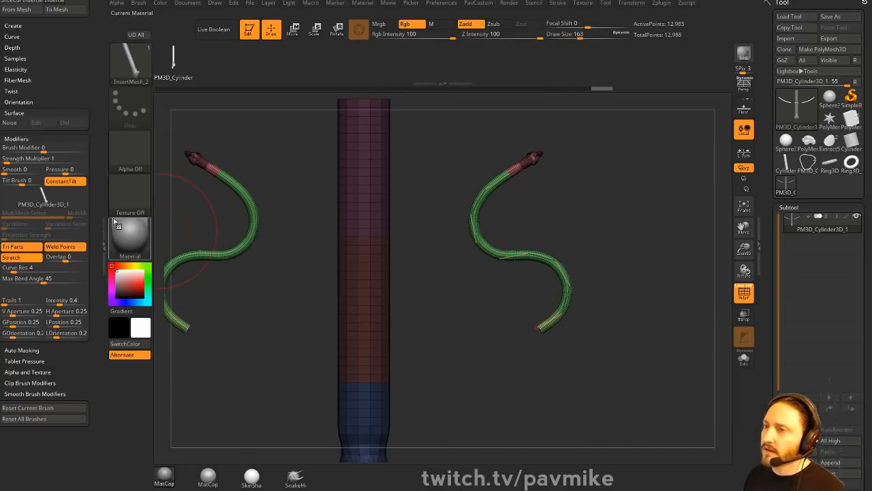
left_click_drag(88, 235, 89, 443)
left_click(14, 224)
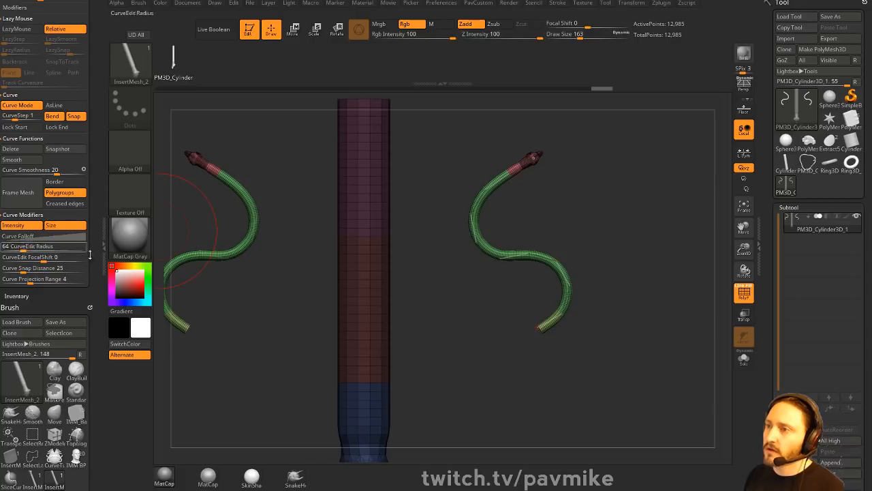
left_click(51, 224)
left_click(535, 253)
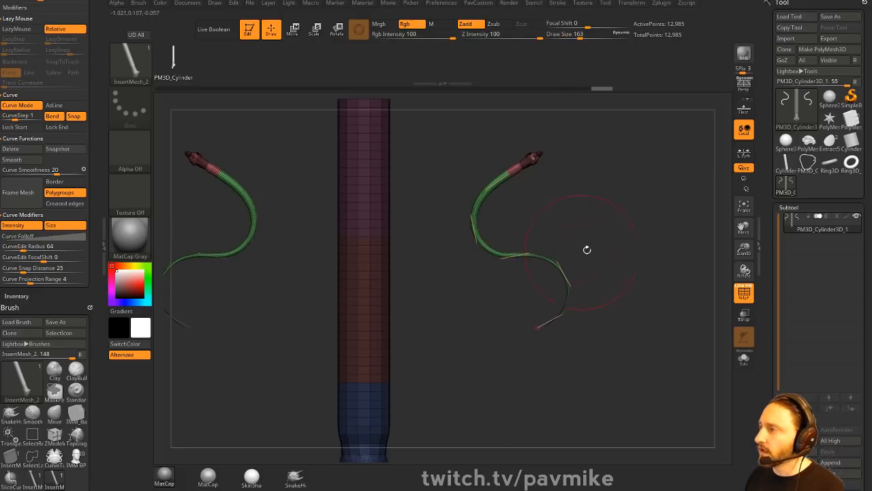
- Adjust the Curve Falloff profile and update the S-shaped curve with it
left_click(20, 236)
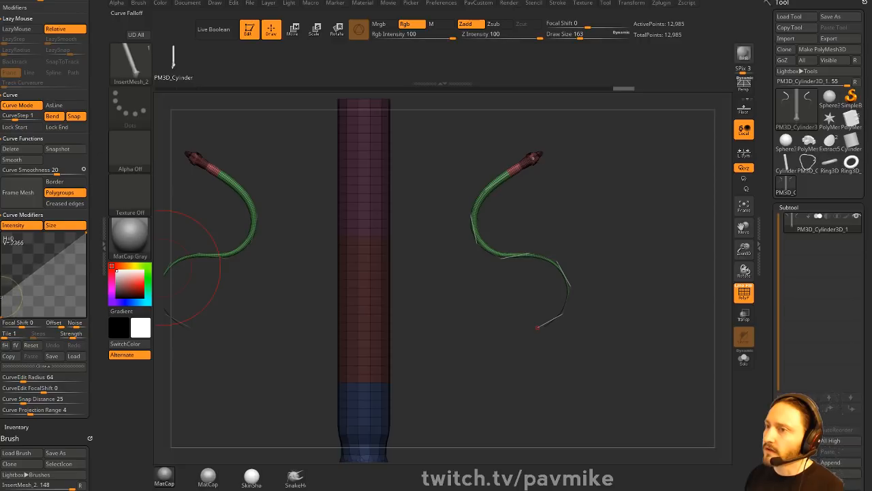
left_click(513, 258)
left_click_drag(590, 211, 592, 242, "alt")
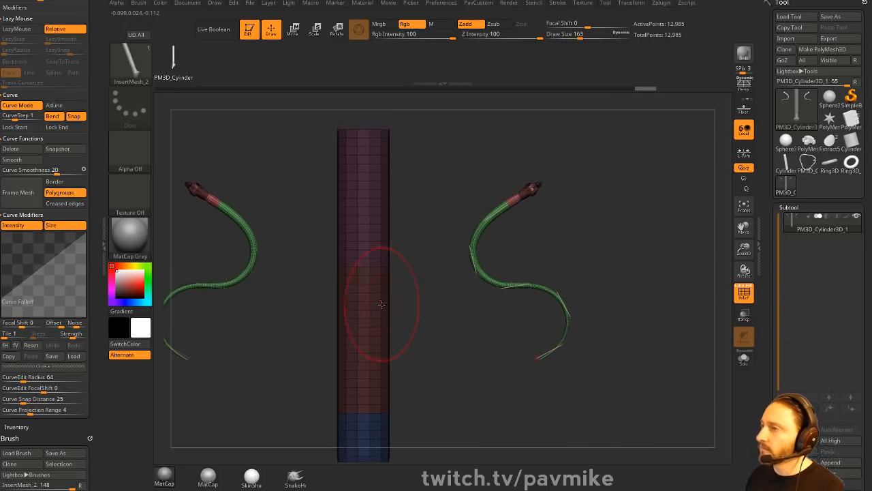
- Redraw the tapered mirrored curve sweeping out from the cylinder with a reduced draw size
left_click_drag(368, 303, 495, 138)
key("s")
left_click_drag(582, 264, 566, 264)
left_click_drag(364, 377, 623, 208)
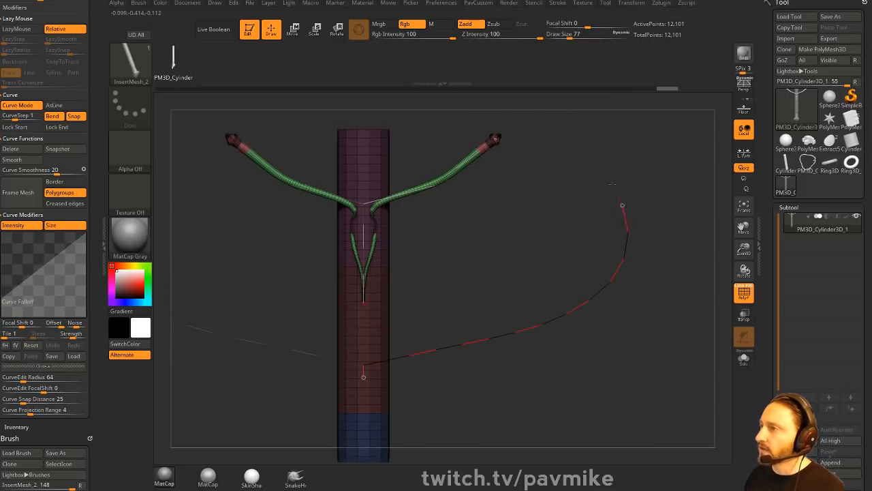
key("s")
left_click_drag(636, 263, 620, 263)
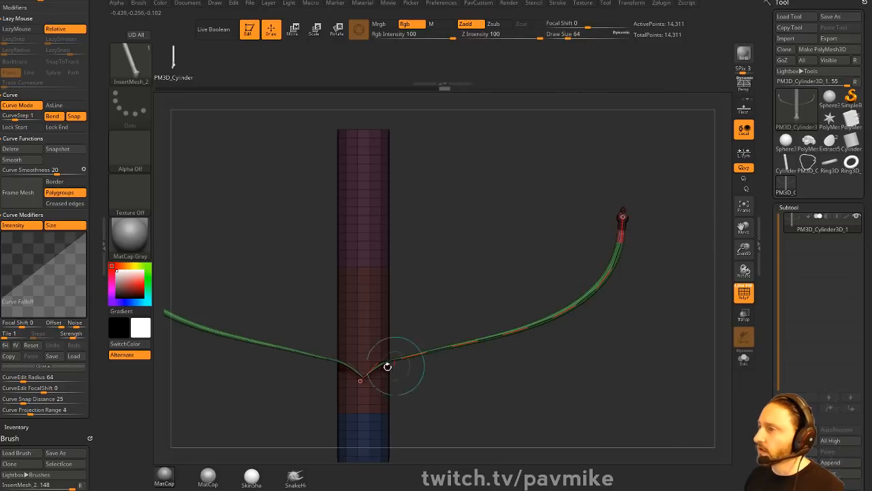
mouse_move(648, 320)
left_mouse_down("alt")
mouse_move(628, 297)
mouse_move(630, 269)
left_mouse_up("alt")
mouse_move(647, 291)
left_mouse_down()
mouse_move(591, 292)
mouse_move(650, 290)
left_mouse_up()
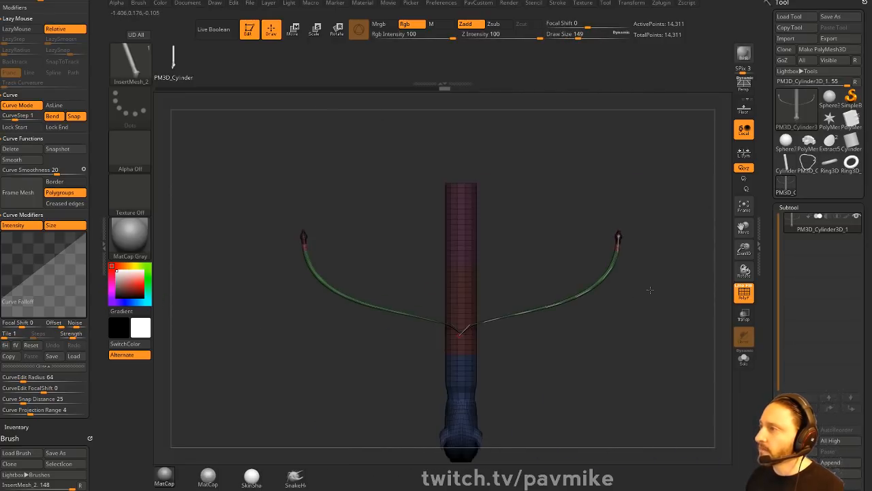
left_click_drag(252, 273, 219, 271, "alt")
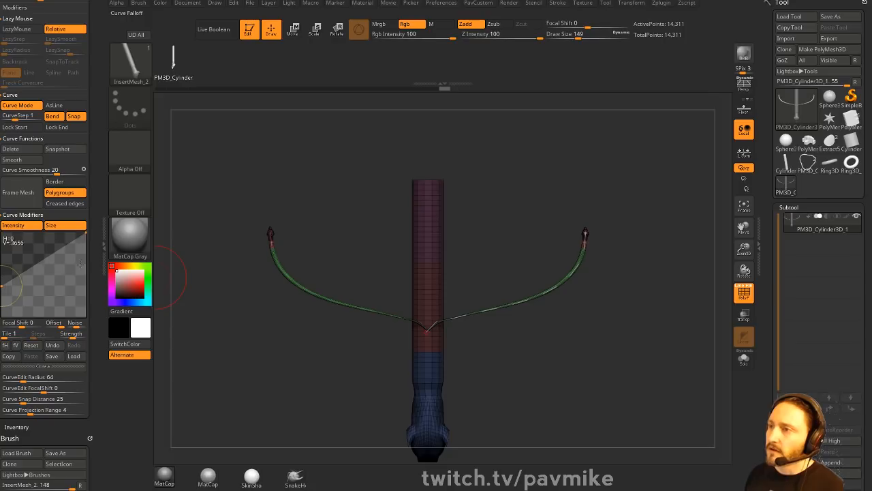
- Switch to the twisted ring tool, select the PM3D_Cylinder3D_2 subtool and show it in Solo mode
left_click(808, 163)
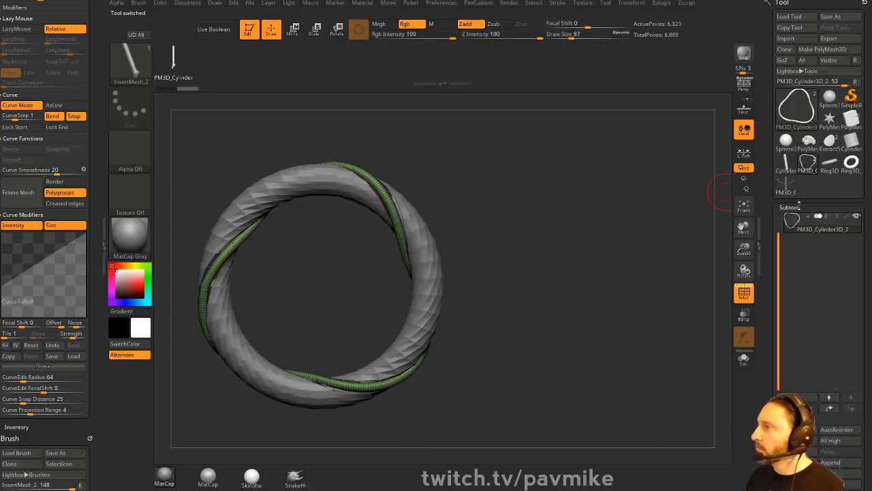
left_click_drag(536, 263, 556, 263)
left_click(426, 272, "alt")
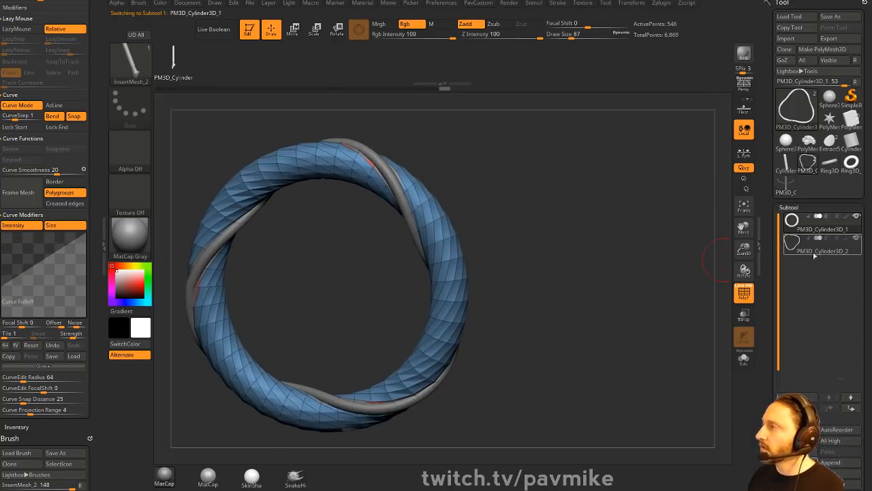
left_click(820, 249)
left_click(744, 358)
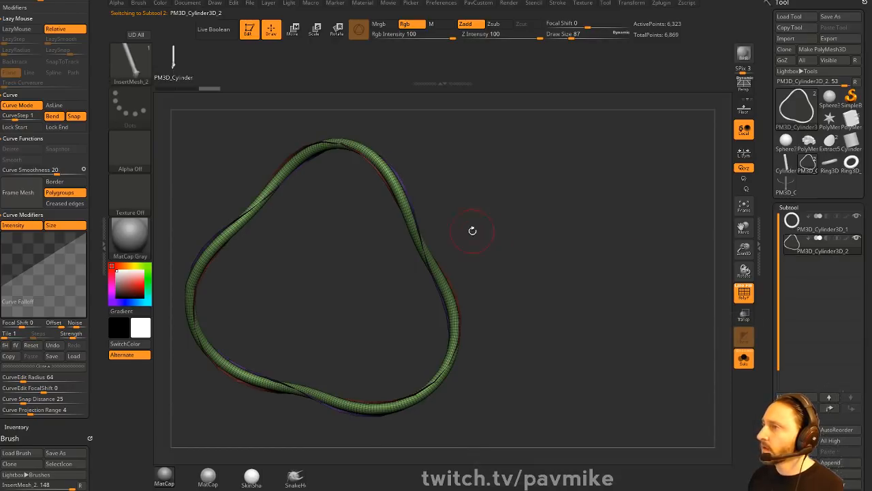
- Hide the green tube so only the twisted strip is shown, and delete the hidden geometry
key("ctrl+shift")
left_click(403, 203, "ctrl+shift")
left_click_drag(509, 178, 588, 210, "ctrl+shift")
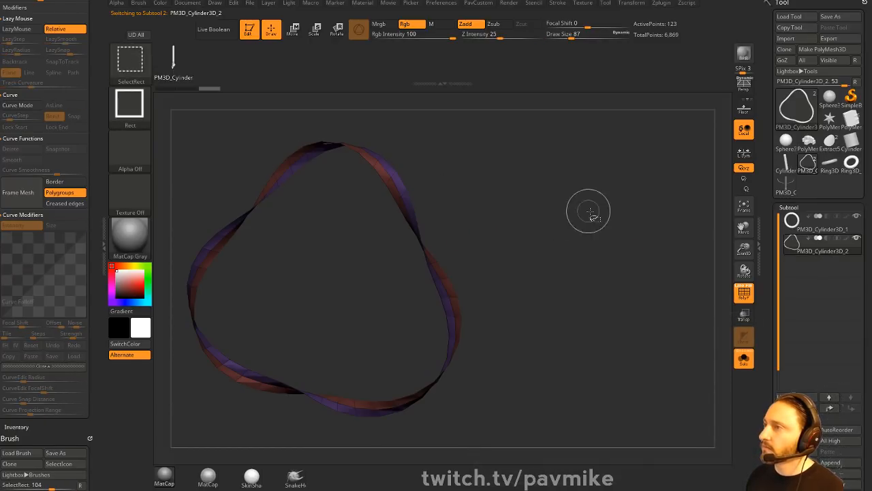
key("space")
left_click(560, 198)
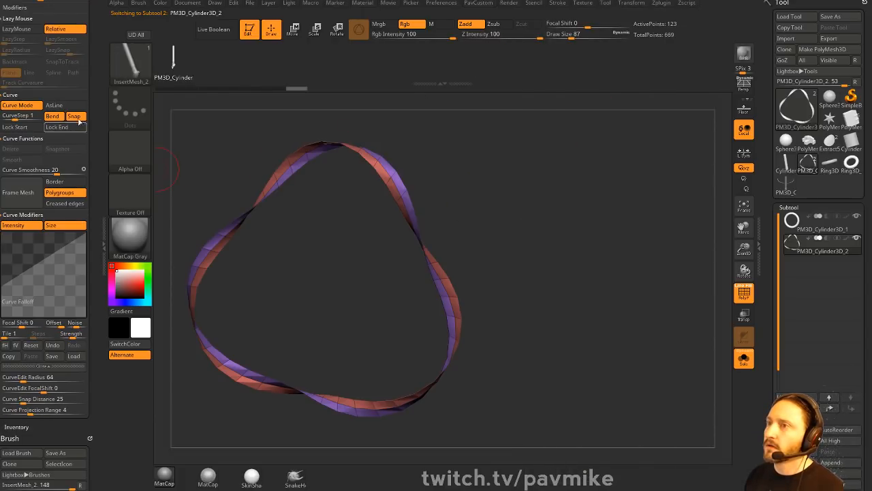
- Generate a Frame Mesh curve along the strip's polygroup border and apply the custom insert mesh to it
scroll(92, 75, "down", 10)
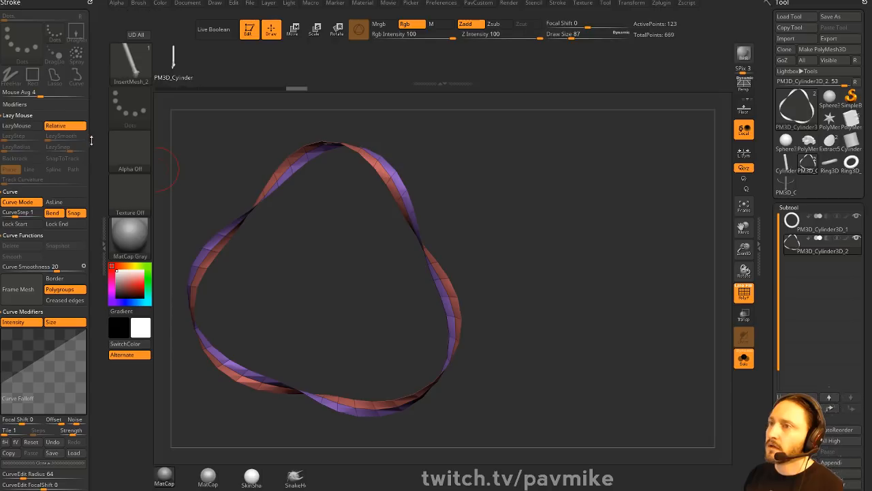
left_click_drag(88, 50, 89, 326)
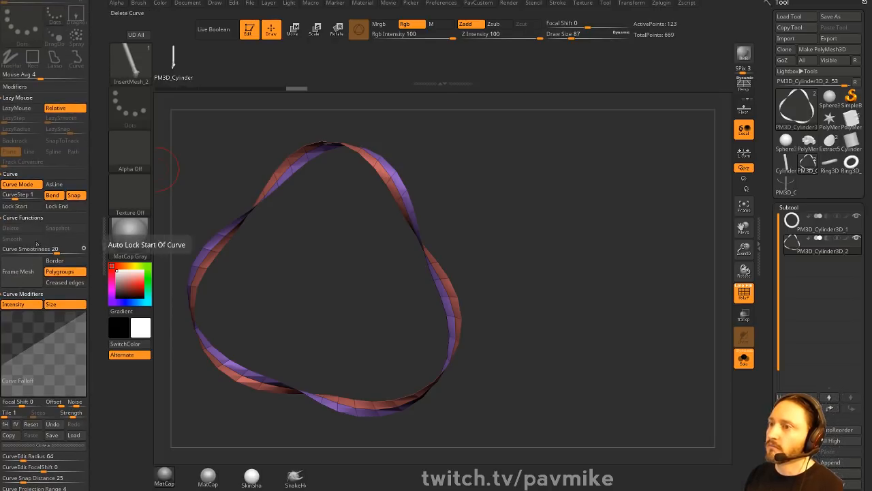
key("s")
left_click_drag(525, 227, 541, 225)
left_click(400, 199)
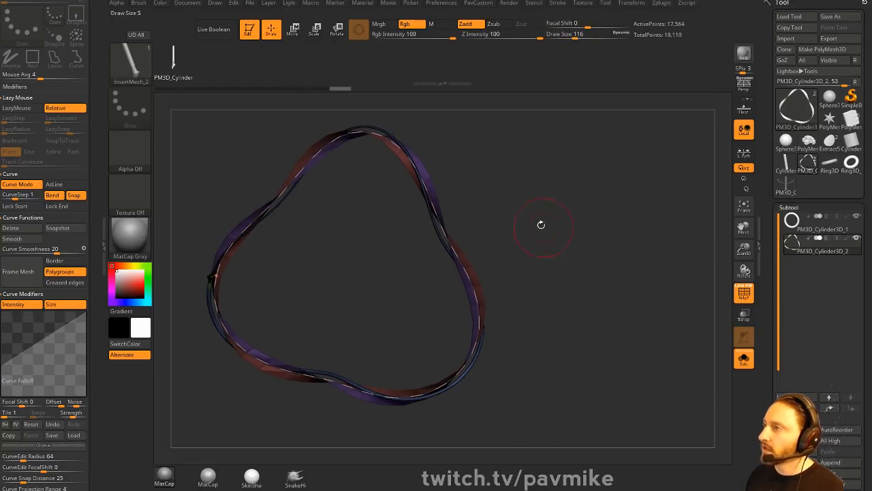
- Try the custom insert mesh along the strip's frame curve at draw size 202, and undo back to the bare strip
key("ctrl")
key("ctrl+z")
left_click(432, 198)
mouse_move(503, 192)
left_mouse_down("alt")
mouse_move(547, 188)
mouse_move(568, 200)
left_mouse_up("alt")
left_click(479, 187)
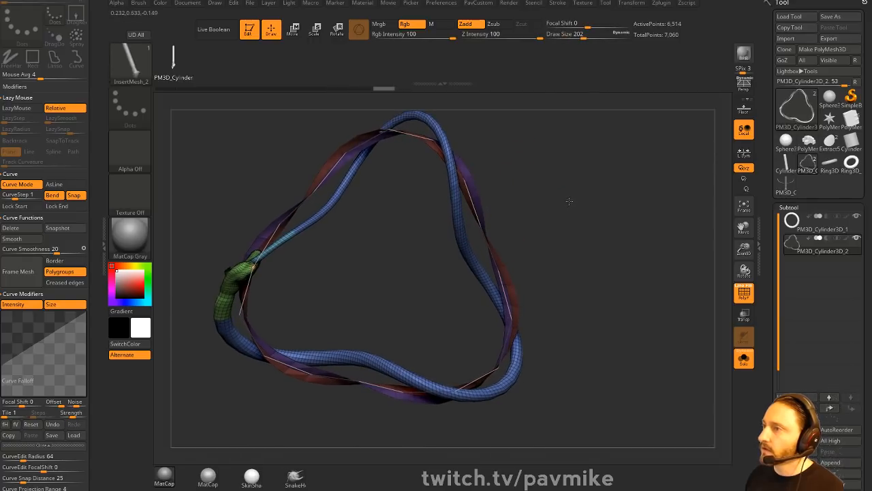
key("ctrl+z")
key("ctrl+z")
key("ctrl+z")
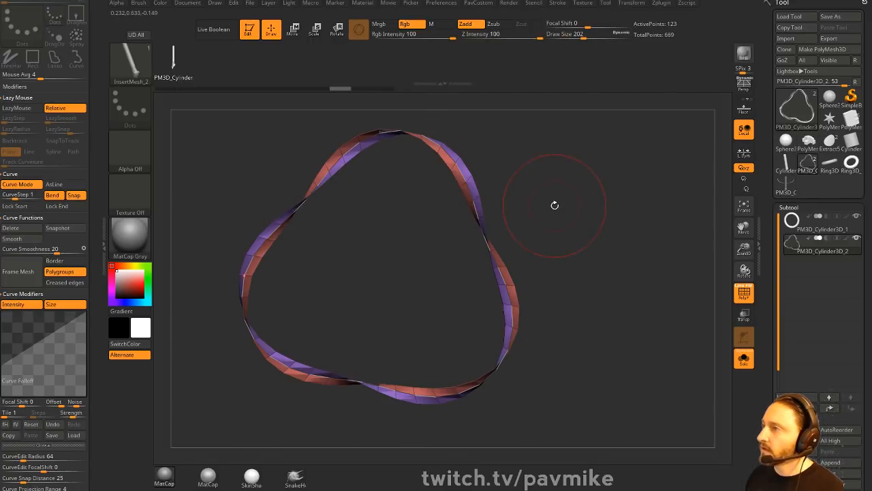
- Apply the insert mesh along the twisted strip's curve at draw size 140 and delete the curve
left_click(469, 190)
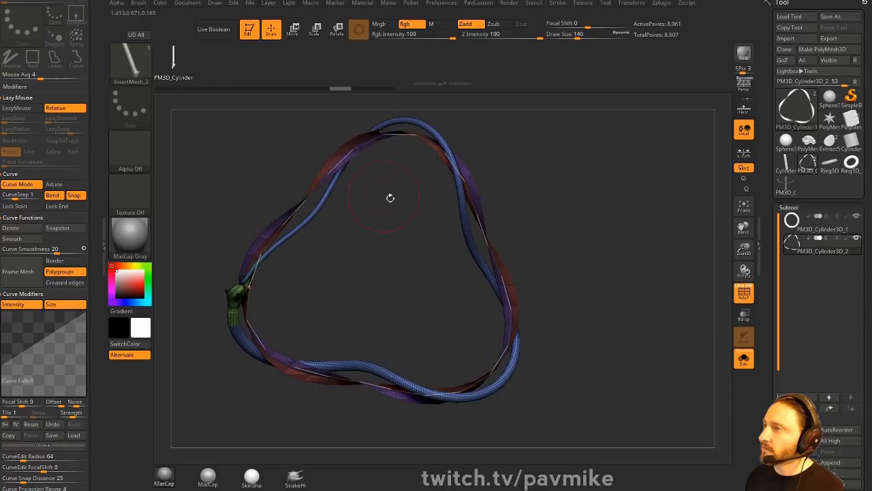
left_click_drag(619, 234, 635, 249)
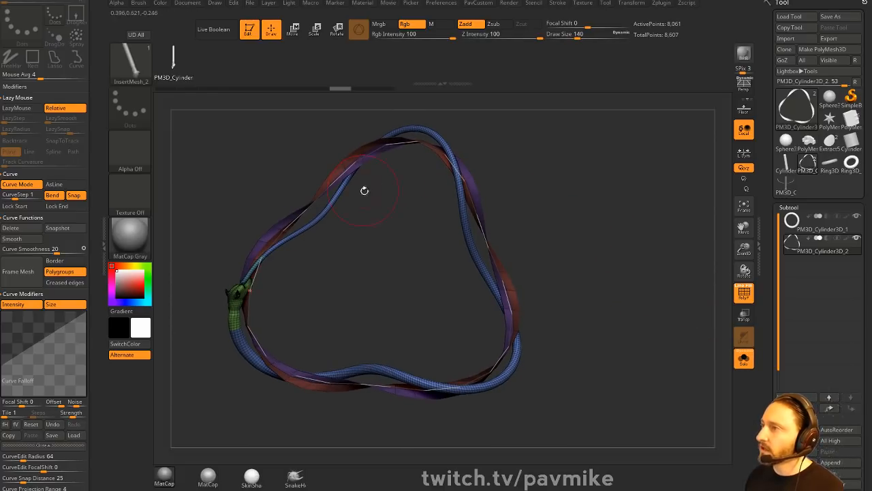
left_click(11, 228)
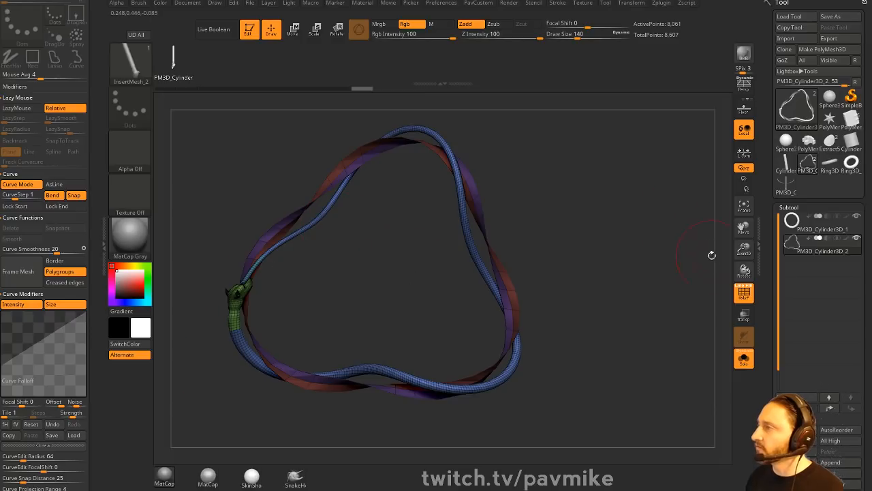
- Split the inserted tube off the strip into its own subtool, select it and turn off its polyframe display
key("space")
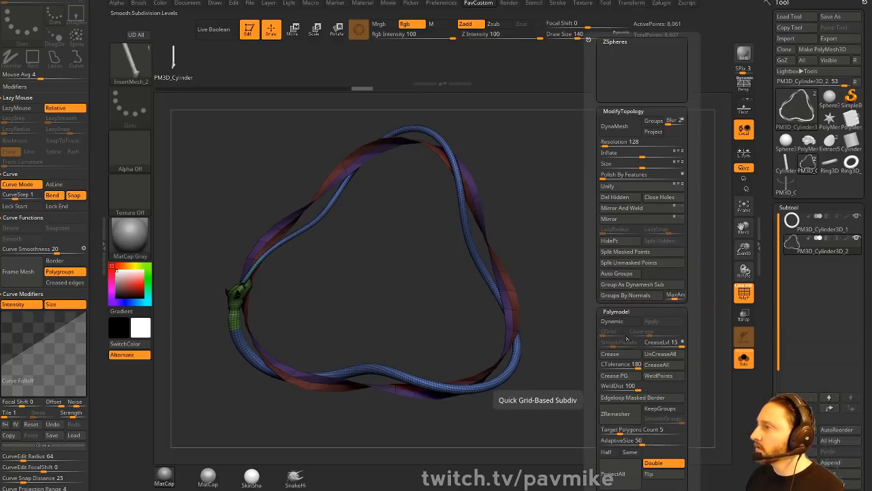
left_click(630, 243)
left_click(658, 243)
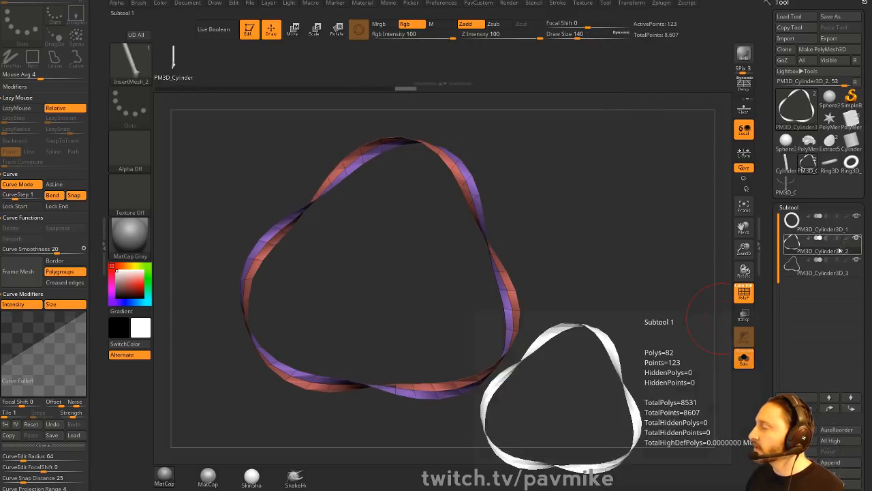
left_click(826, 277)
left_click_drag(687, 309, 715, 312)
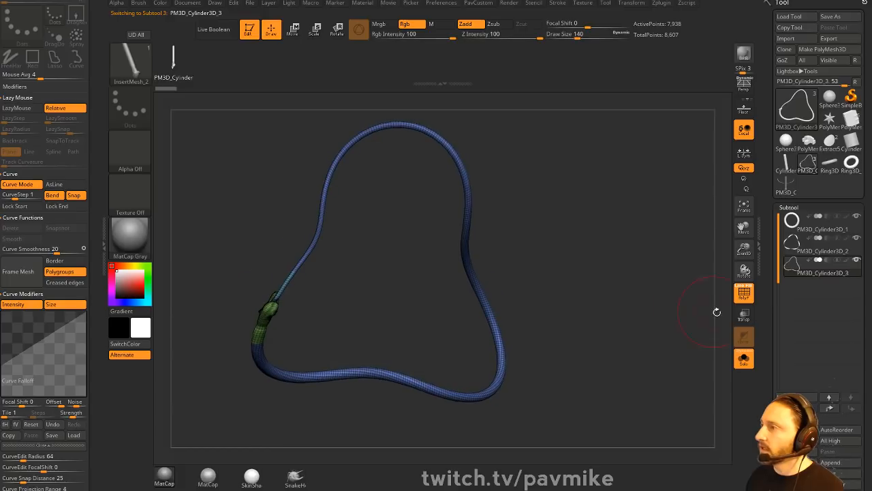
left_click(737, 298)
mouse_move(652, 293)
left_mouse_down()
mouse_move(672, 308)
mouse_move(625, 294)
mouse_move(658, 303)
mouse_move(678, 295)
mouse_move(655, 279)
left_mouse_up()
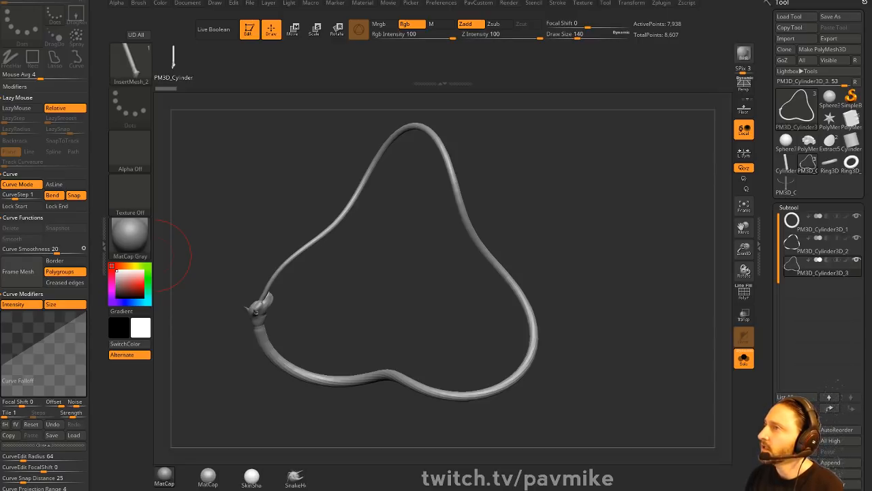
- Choose the IMM Clothing Hardware brush with its SnapTheDot Bottom Half mesh and set the draw size to 71
left_click_drag(584, 192, 578, 202)
key("b")
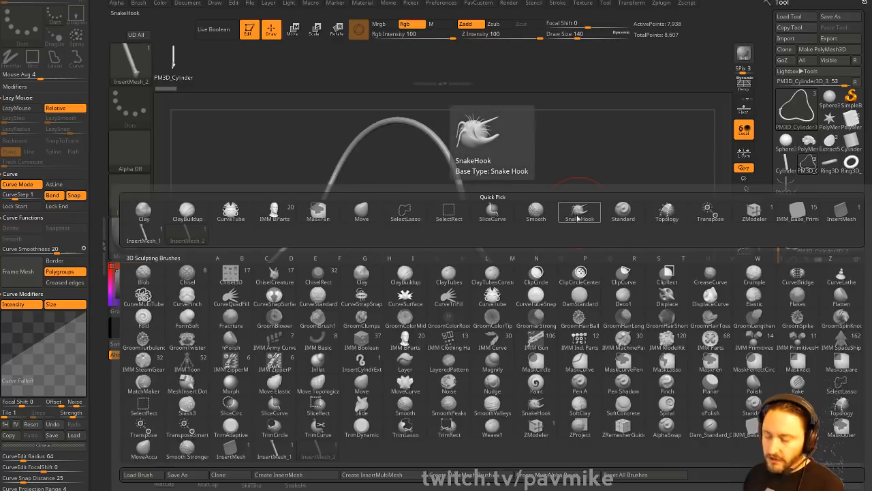
key("i")
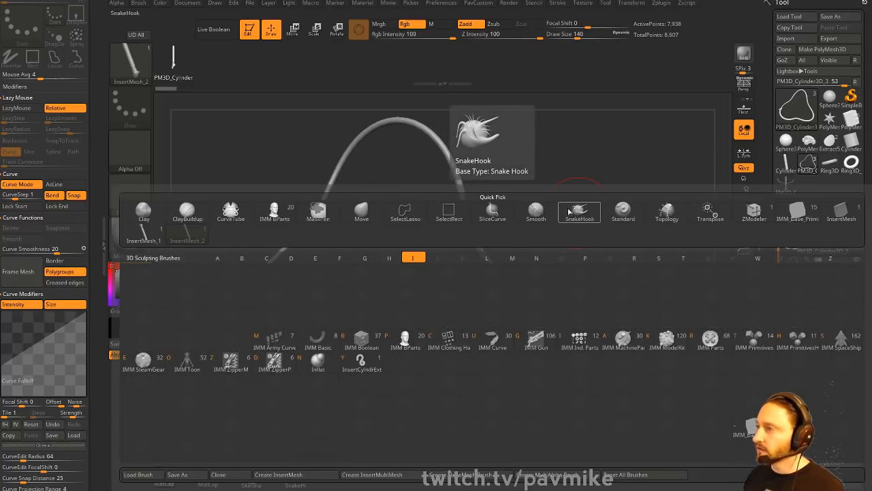
left_click(443, 351)
left_click_drag(538, 188, 557, 246, "alt")
left_click_drag(401, 68, 428, 80)
key("s")
left_click_drag(432, 132, 424, 132)
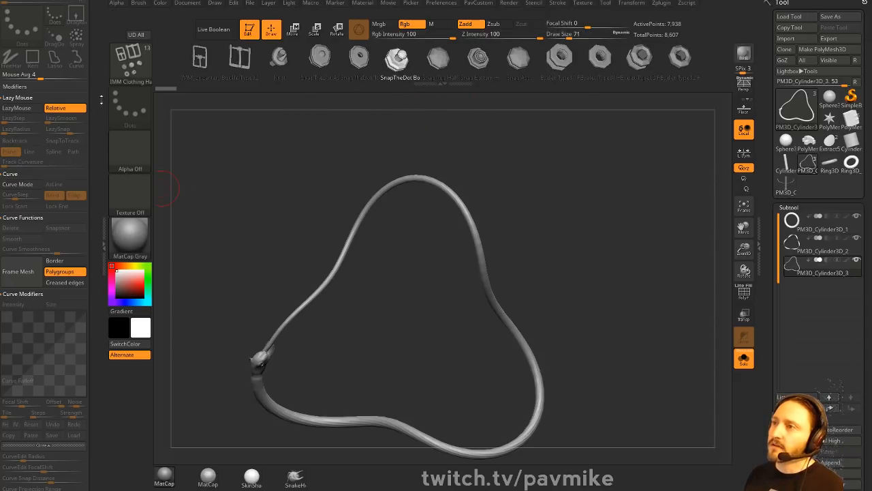
- Dock the Brush palette beside the canvas and expand its Create section
scroll(98, 95, "up", 2)
left_click(91, 4)
left_click(137, 5)
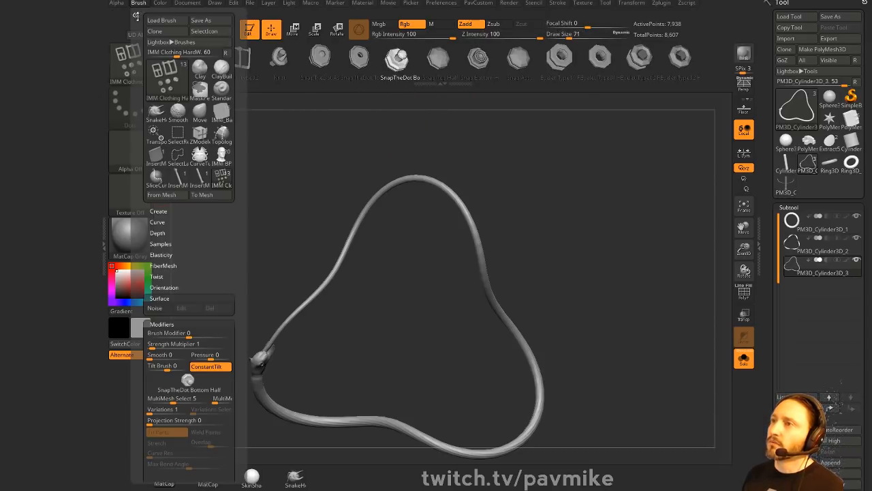
left_click(30, 207)
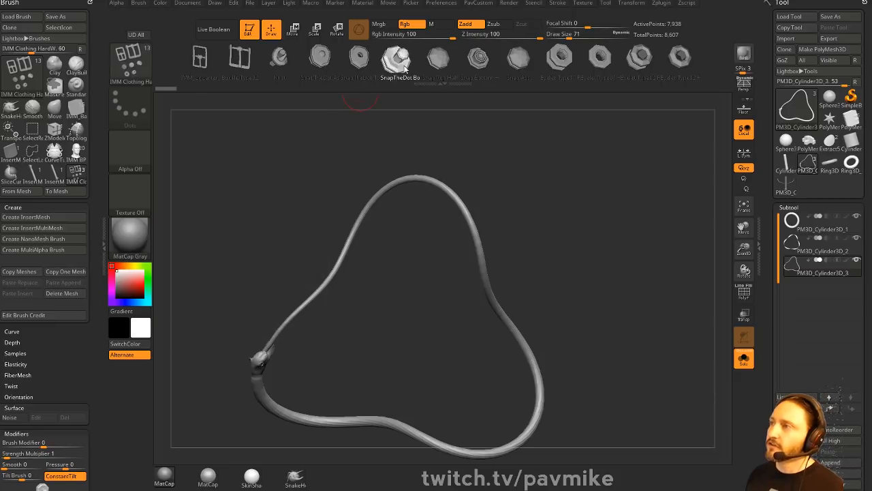
- Replace the tube subtool's mesh with the brush's Snap Top Half mesh and return to Draw mode
left_click(436, 58)
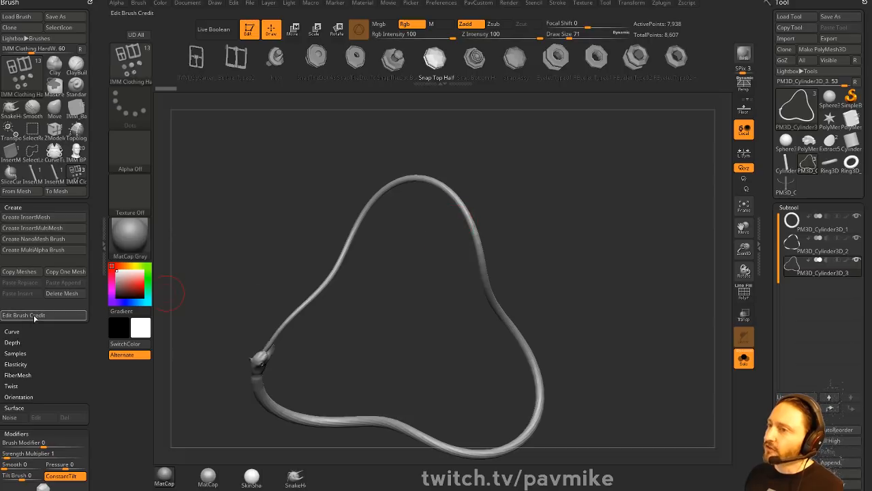
left_click_drag(470, 177, 581, 197)
key("w")
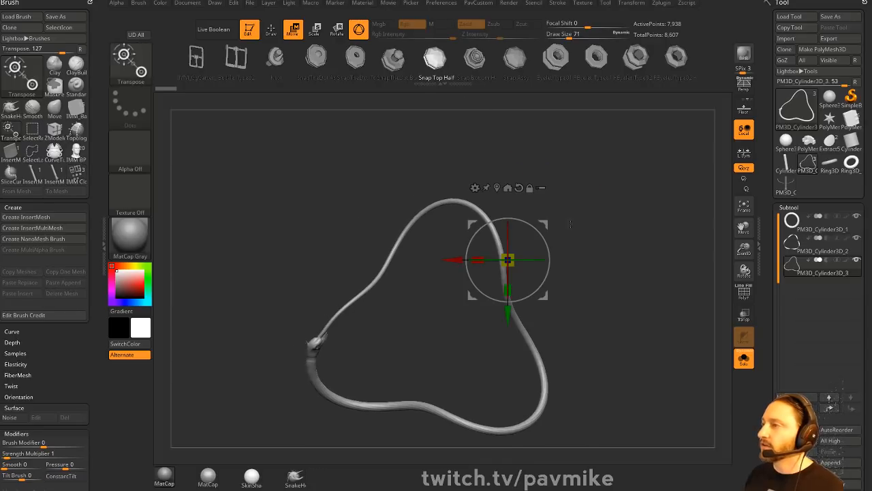
left_click(435, 57)
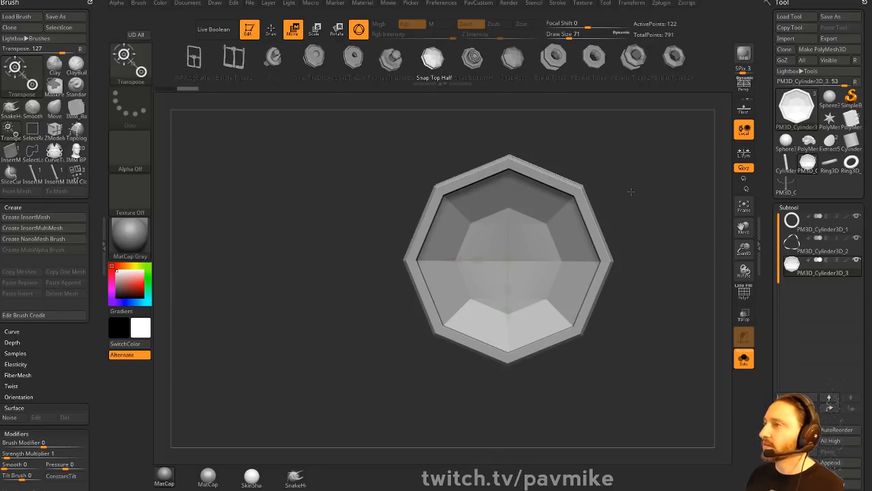
mouse_move(631, 191)
left_mouse_down()
mouse_move(601, 204)
mouse_move(594, 219)
left_mouse_up()
key("q")
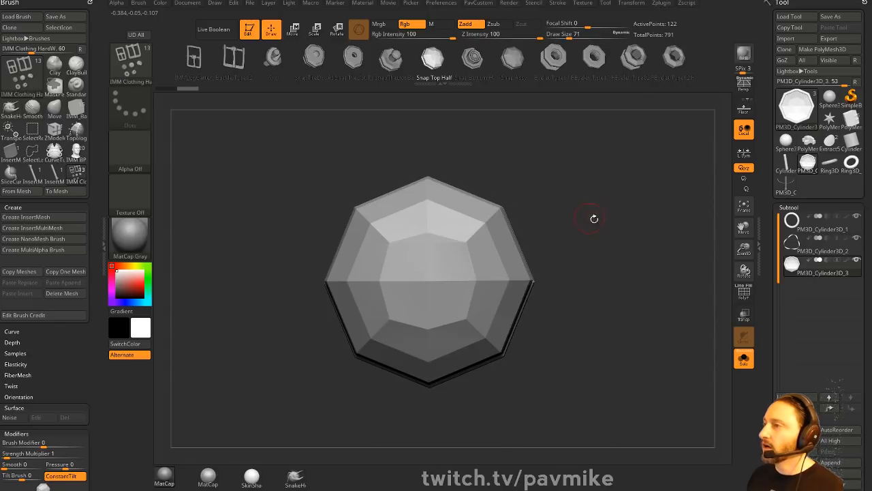
- Show the polyframe and use ZModeler to insert a single edge loop around the snap's domed face
left_click(743, 295)
left_click_drag(662, 270, 699, 274)
key("b")
key("z")
key("m")
key("space")
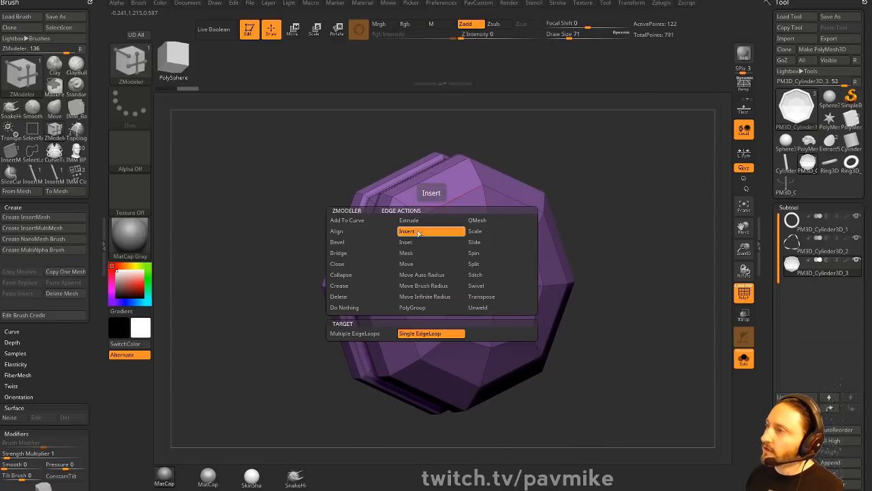
- Bevel the snap's inserted edge loop in a single row and QMesh the resulting ring with the Polygroup All target
key("space")
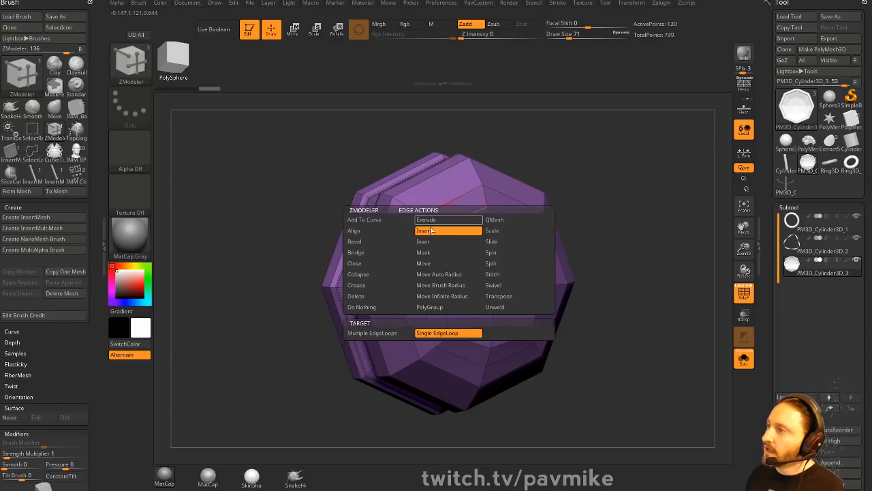
left_click(369, 252)
left_click(365, 242)
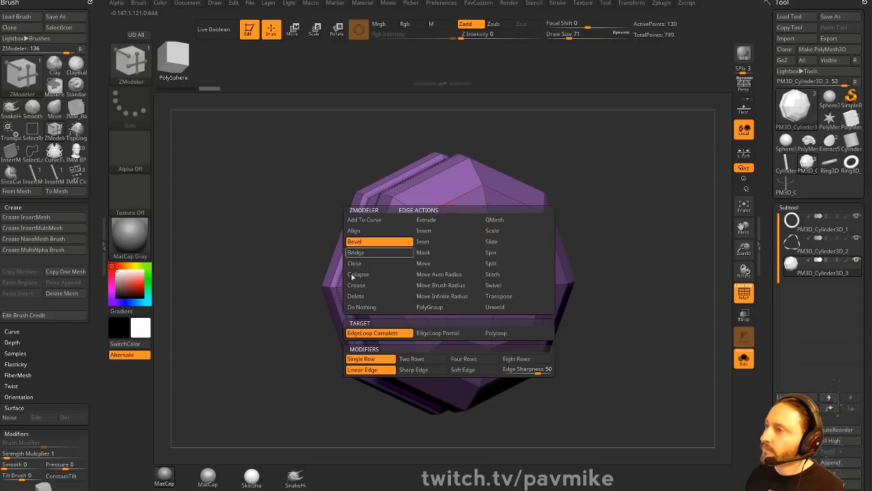
left_click(457, 222)
key("space")
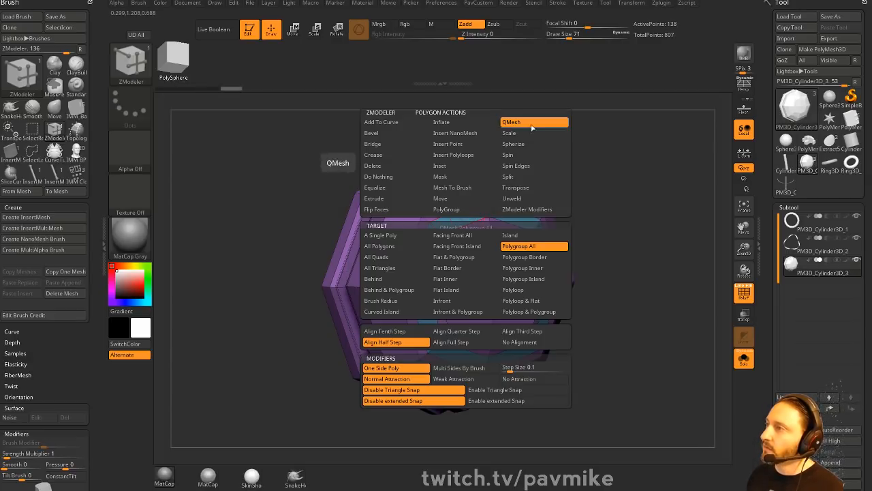
left_click_drag(465, 216, 497, 212)
left_click_drag(600, 218, 626, 244, "shift")
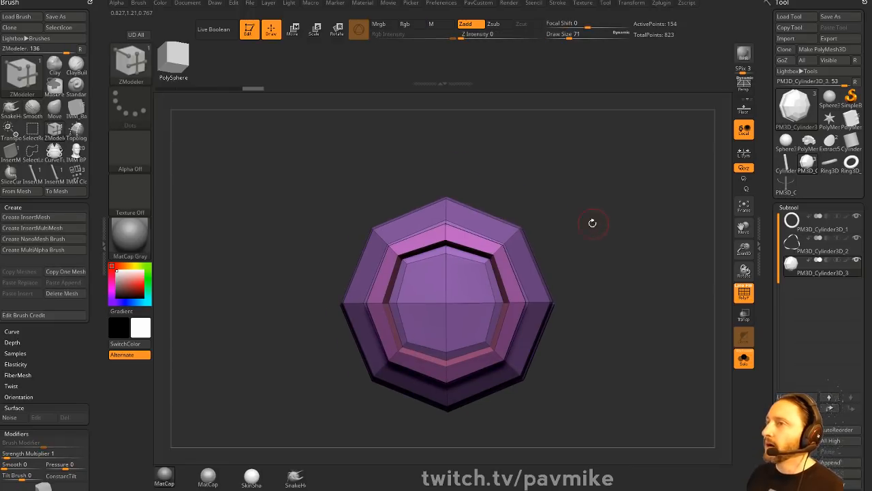
- Switch back to the IMM Clothing Hardware brush and append the modified snap mesh to it as a new insert mesh
key("b")
key("i")
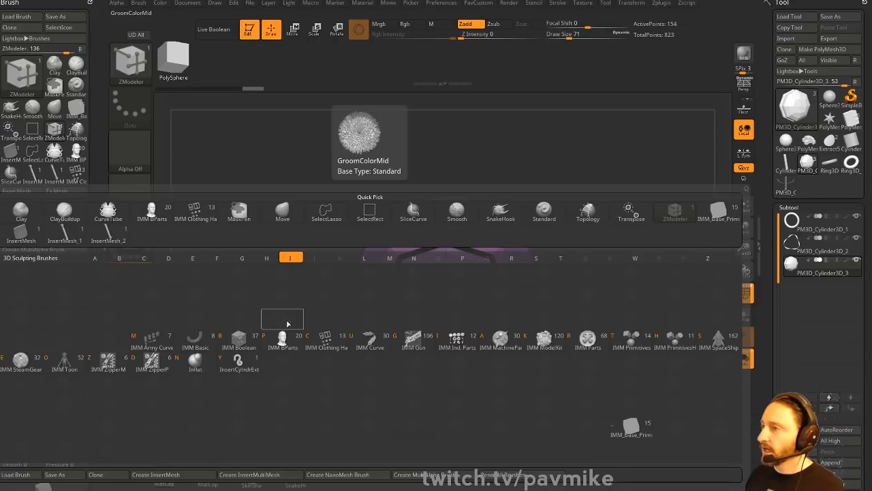
left_click(456, 338)
key("b")
key("i")
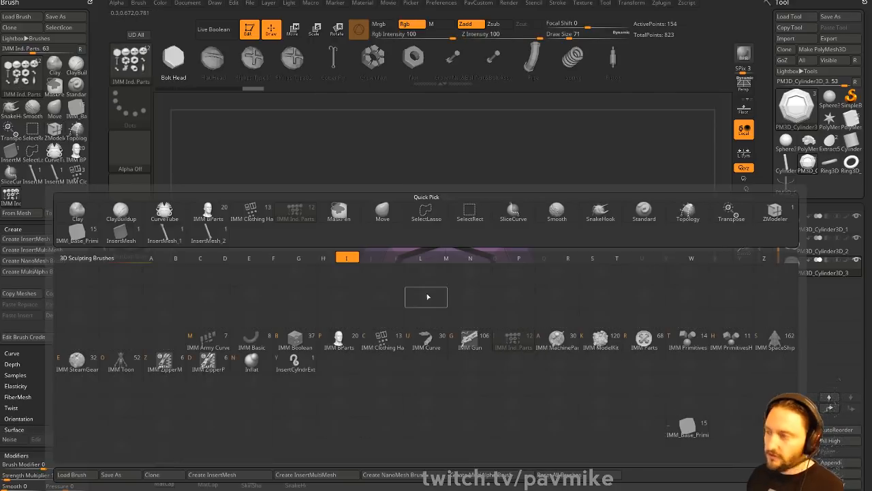
left_click(386, 338)
key("bracketleft")
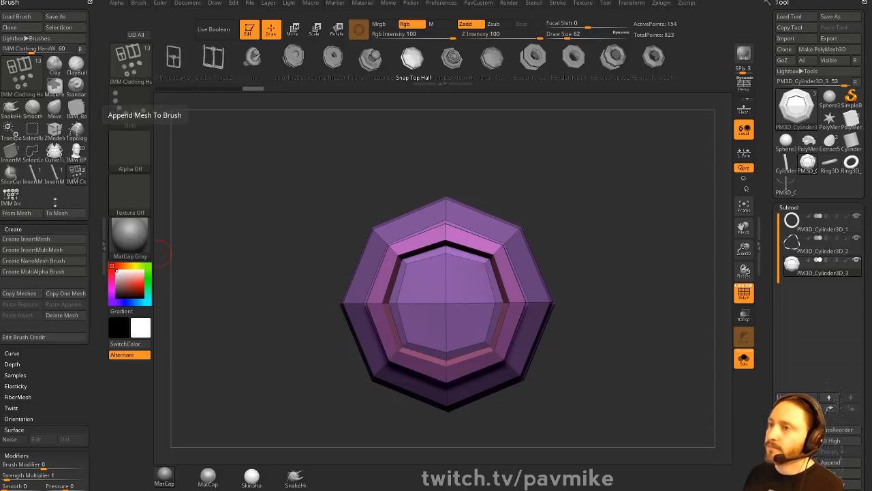
left_click(41, 240)
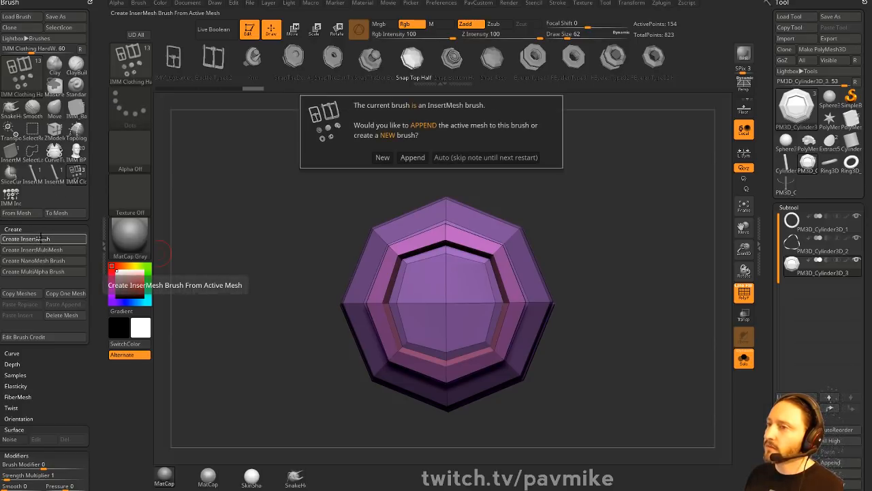
left_click(412, 158)
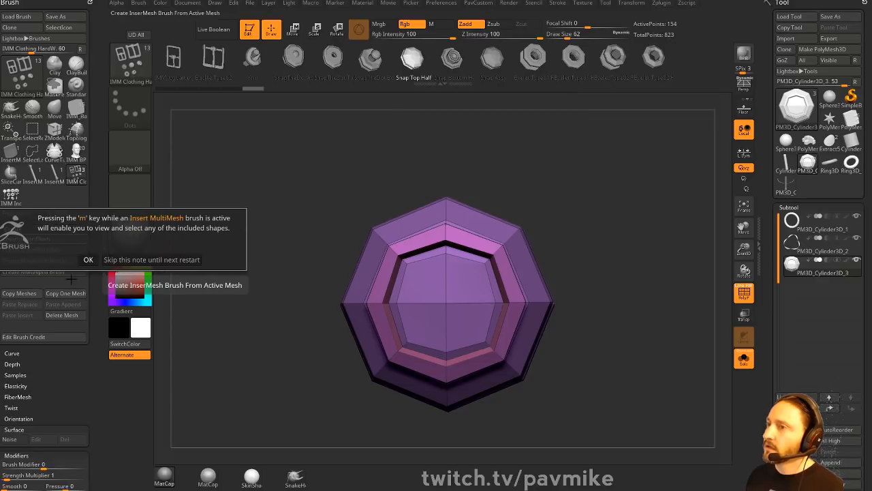
left_click(151, 260)
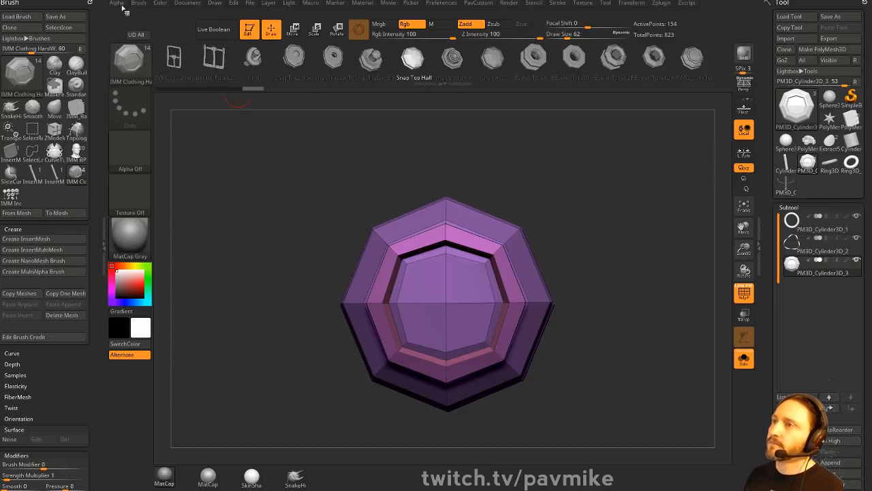
- Dock the Zplugin palette and run IMM Extractor to turn the whole brush into subtools
left_click(659, 3)
left_click_drag(652, 13, 5, 7)
left_click(23, 135)
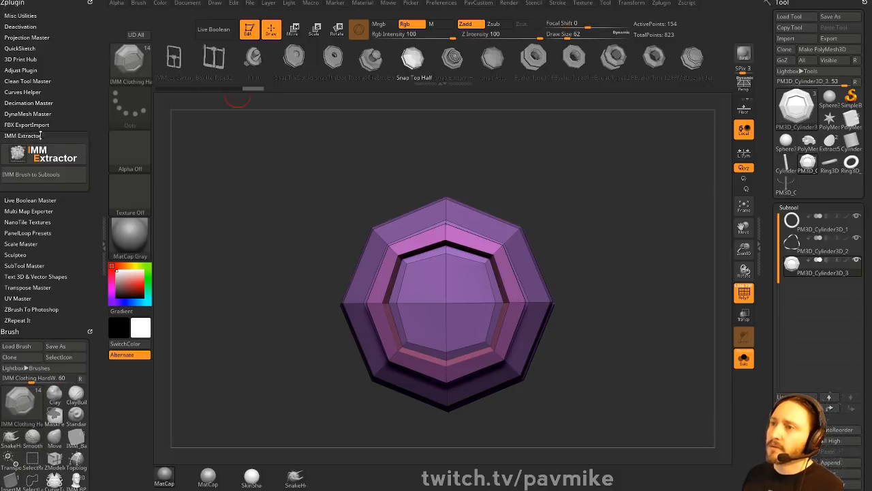
left_click(31, 174)
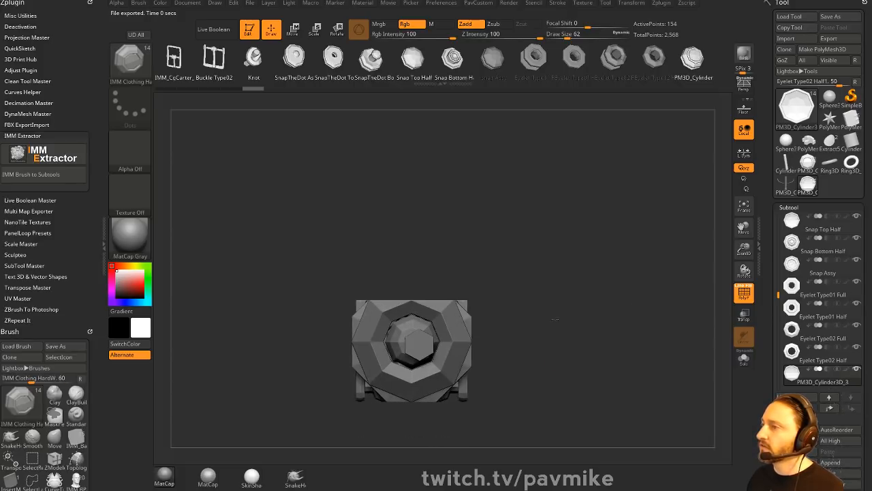
- Isolate Eyelet Type02 Full in Solo mode and step up through the extracted subtools to Knot
key("s")
mouse_move(570, 268)
left_mouse_down()
mouse_move(569, 259)
mouse_move(609, 251)
left_mouse_up()
left_click(474, 243, "alt")
left_click(746, 360)
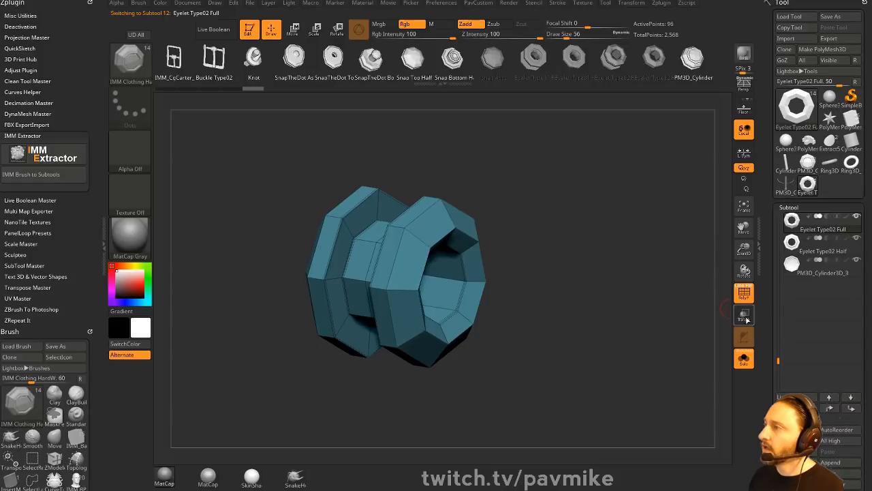
left_click(854, 397)
left_click(836, 397)
left_click(836, 398)
double_click(837, 398)
double_click(838, 397)
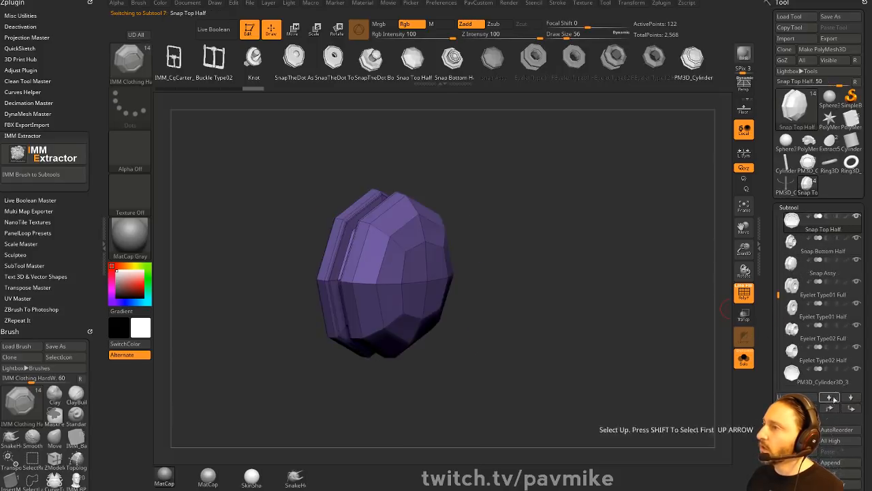
double_click(838, 397)
double_click(838, 397)
left_click_drag(620, 229, 607, 229)
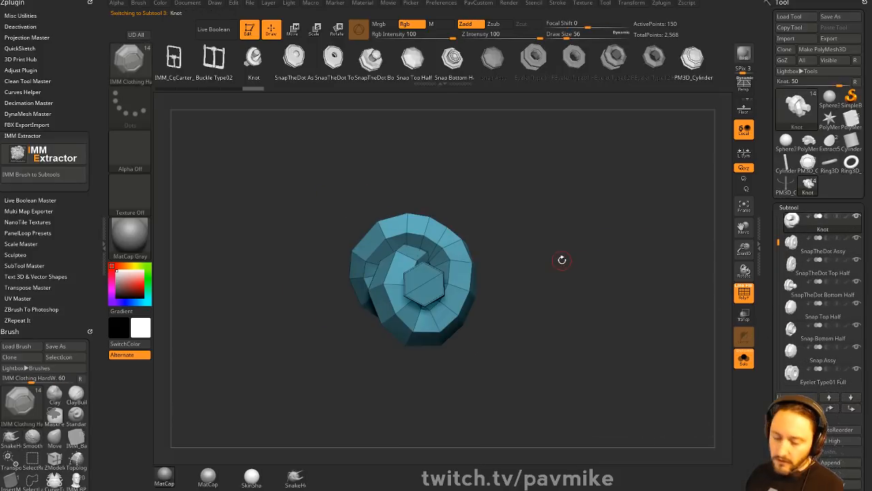
- Create a new InsertMultiMesh brush from all the extracted subtools
key("b")
left_click(371, 474)
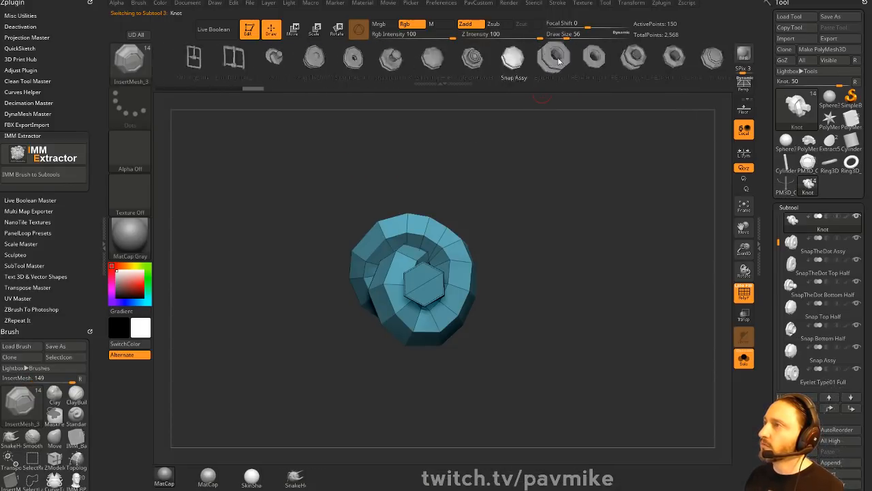
- Switch back to the IMM Clothing Hardware brush
key("b")
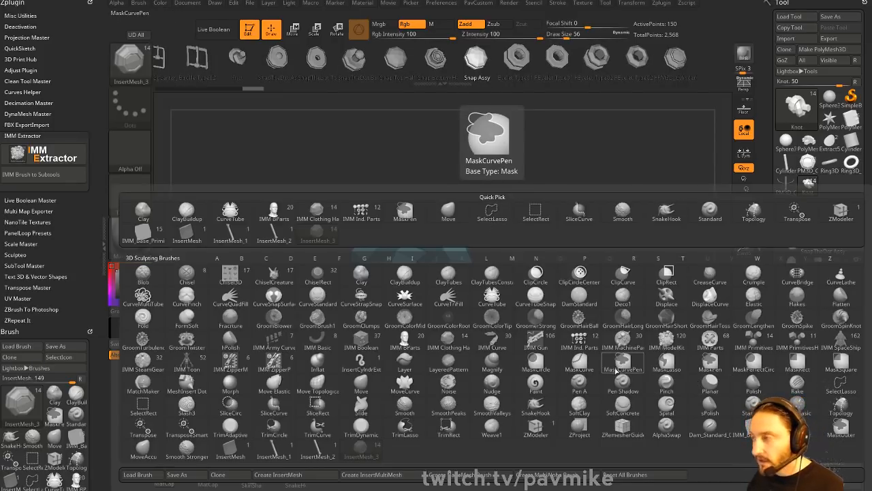
key("i")
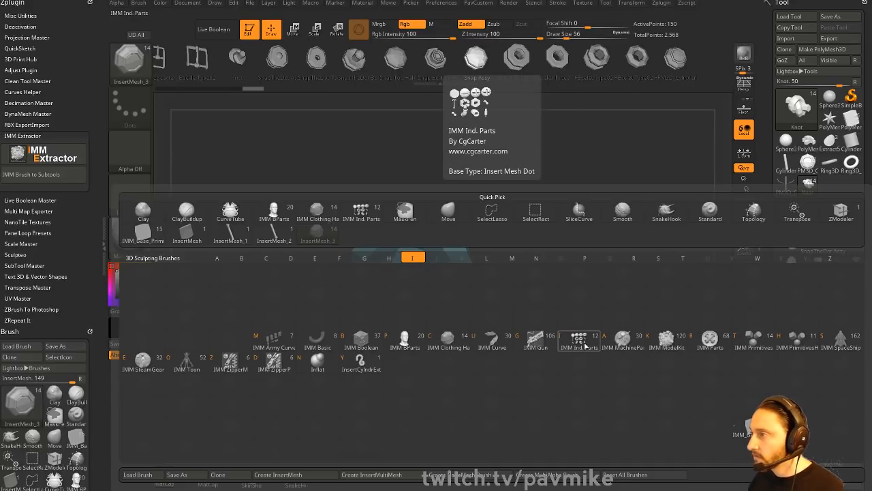
left_click(469, 338)
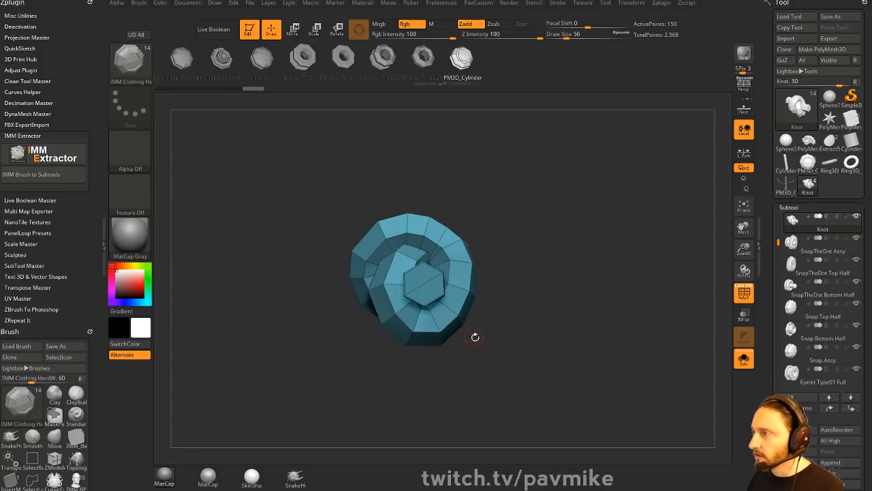
left_click_drag(542, 271, 552, 182)
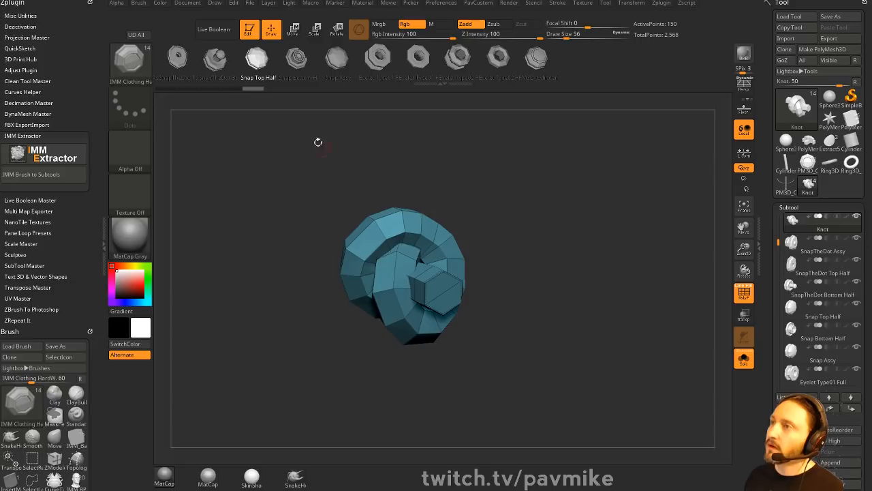
- Start saving the brush as a preset and look through the brush files in the ZData BrushPresets folder
left_click(142, 4)
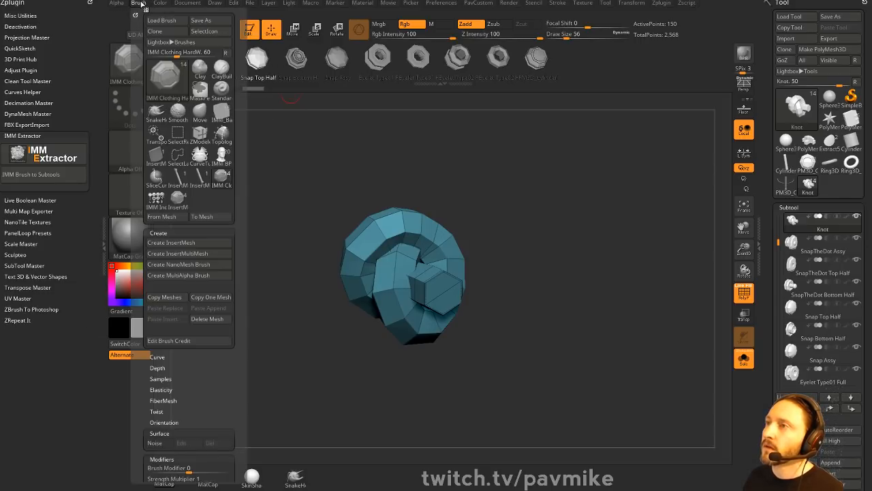
left_click(194, 21)
left_click_drag(194, 38, 193, 489)
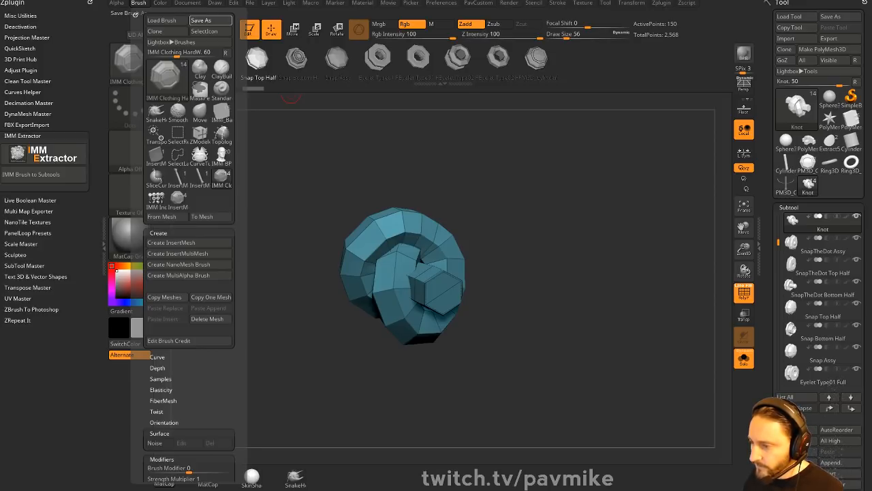
left_click(210, 20)
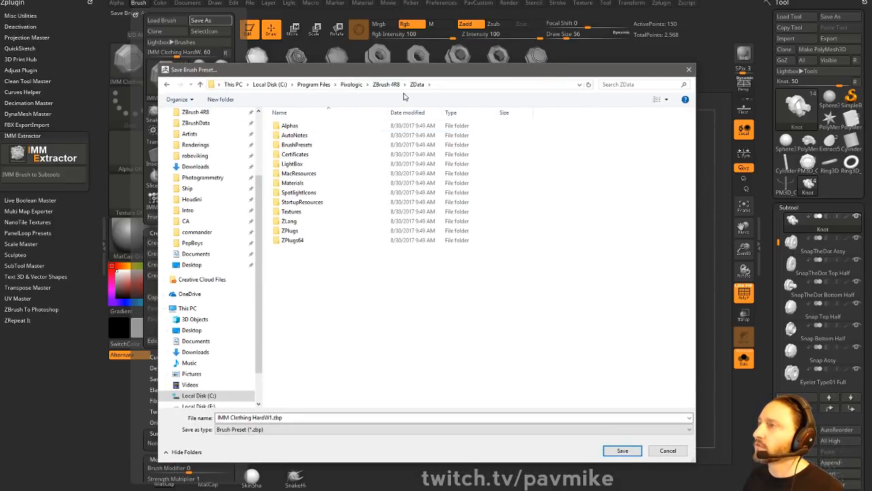
left_click(312, 144)
double_click(314, 144)
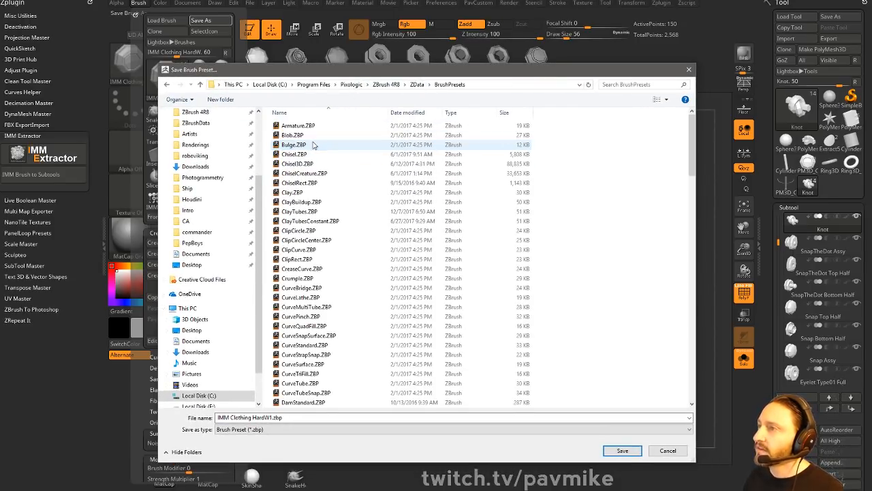
scroll(347, 250, "down", 20)
scroll(350, 252, "down", 15)
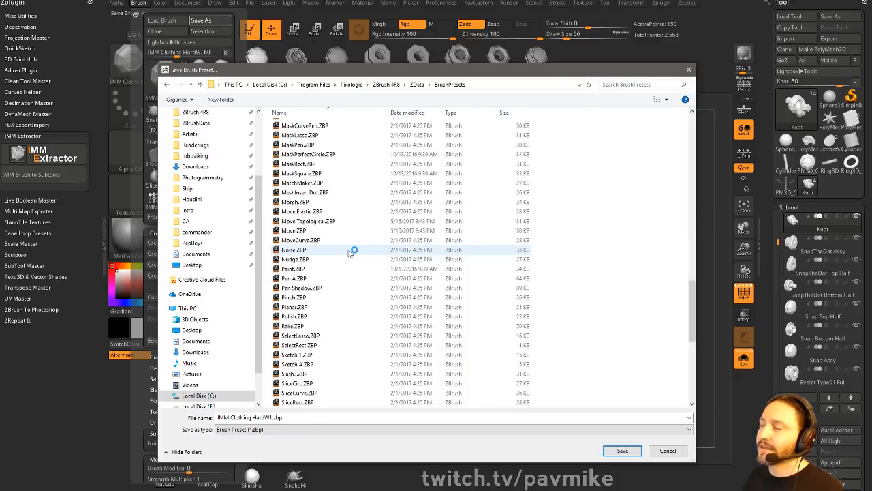
scroll(349, 252, "up", 20)
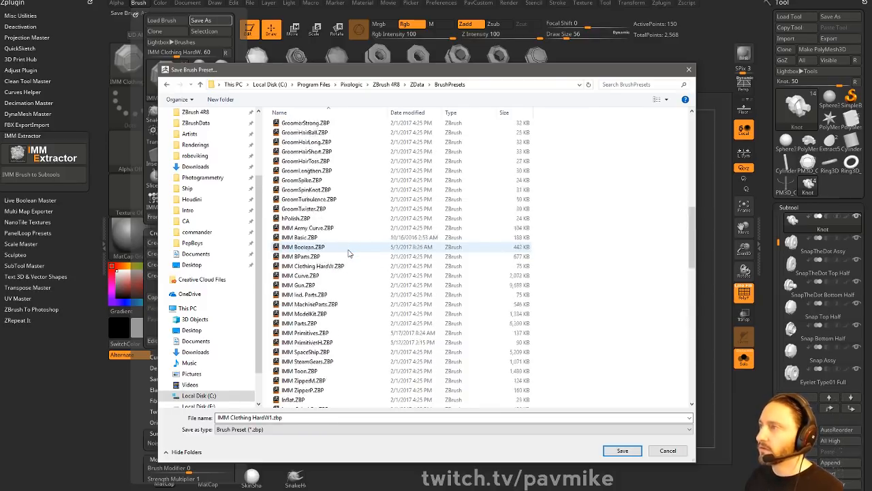
scroll(347, 254, "up", 2)
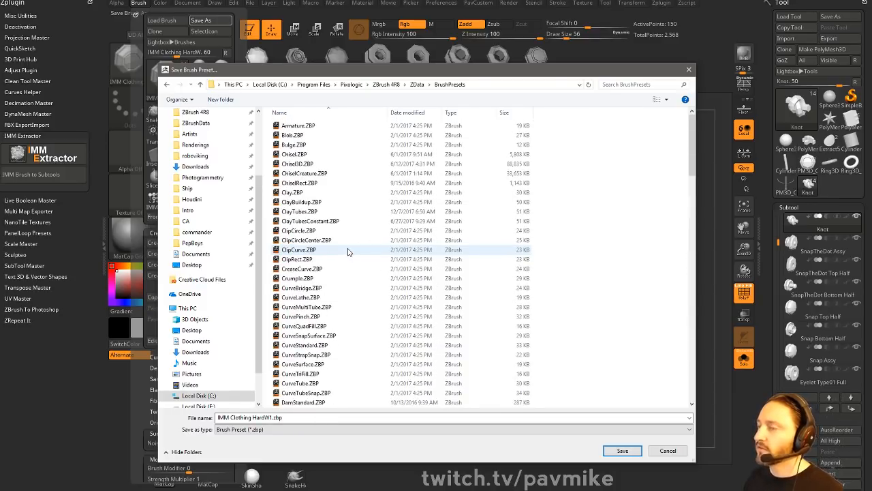
- Check the ZStartup BrushPresets folder and the ZBrushes folder as save locations, and cancel saving the brush
left_click(392, 85)
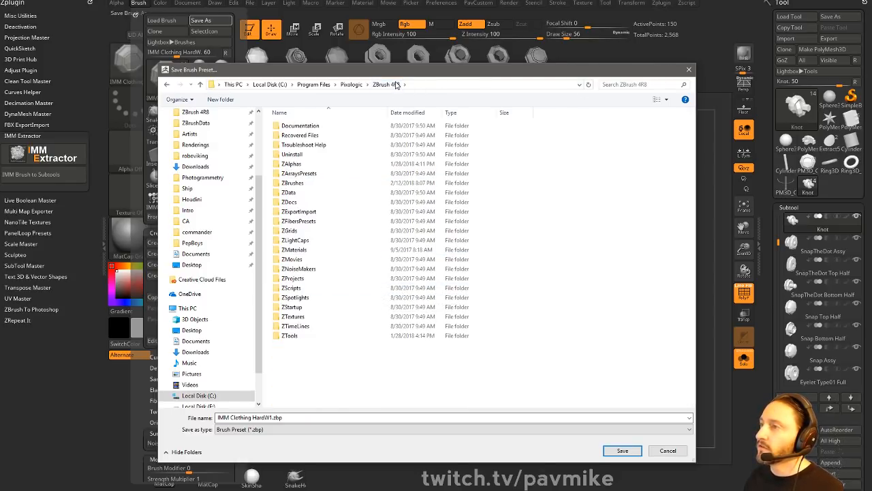
double_click(317, 308)
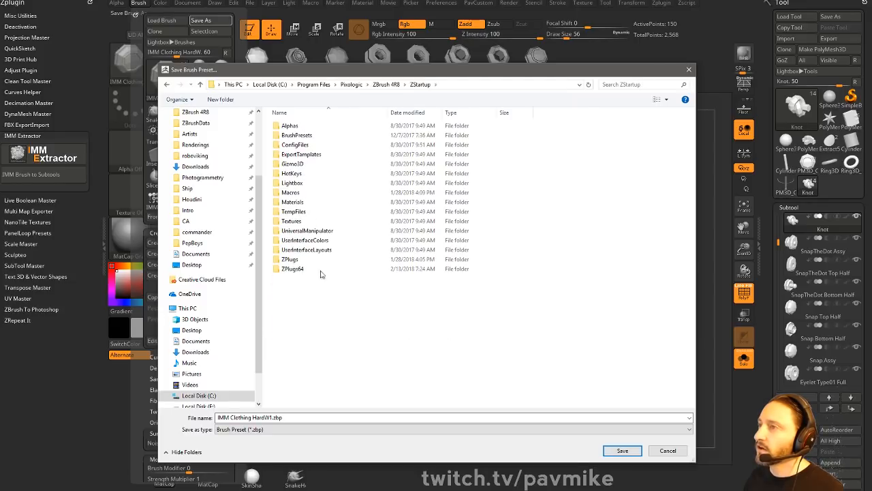
double_click(311, 137)
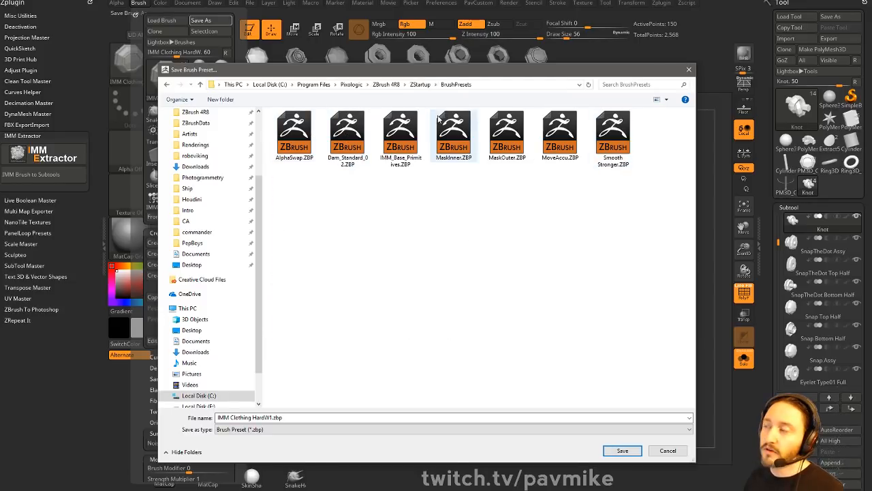
left_click(391, 86)
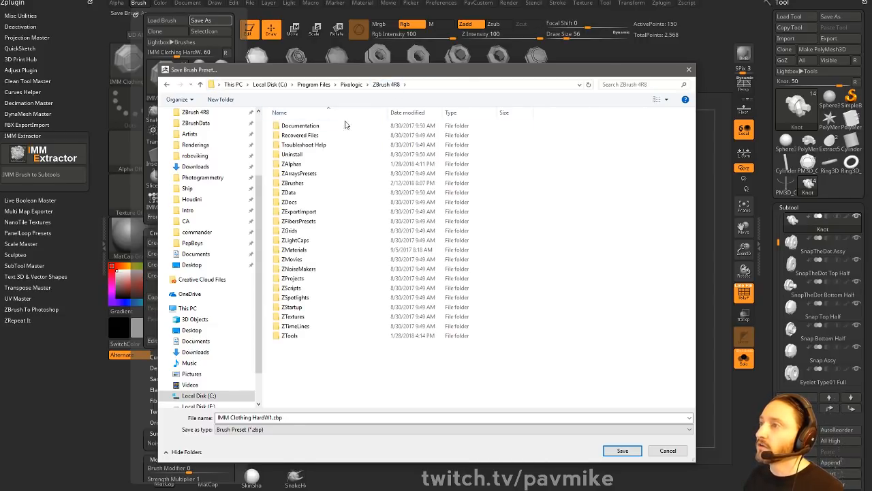
double_click(308, 182)
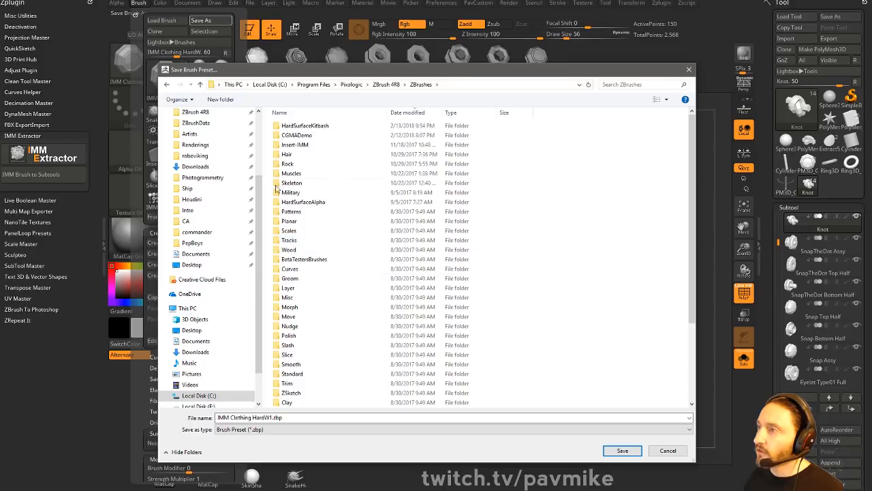
left_click(688, 69)
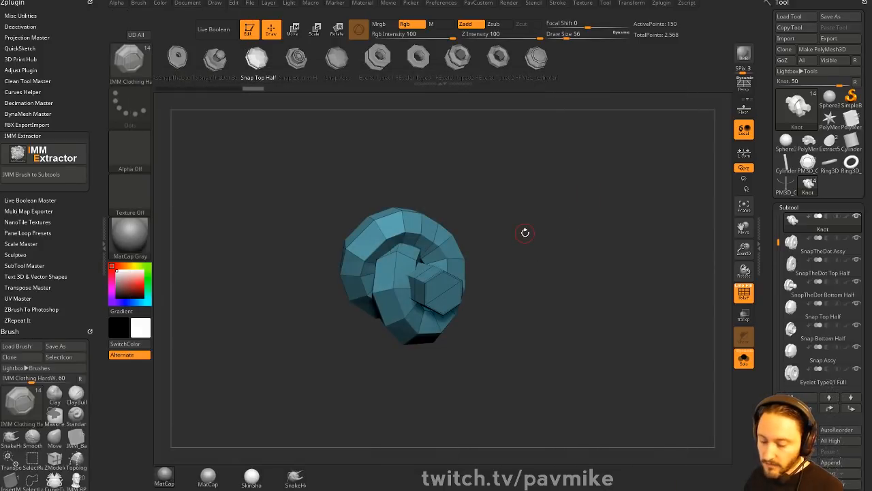
- Browse the Military brush folder in Lightbox and hide Lightbox again
key("comma")
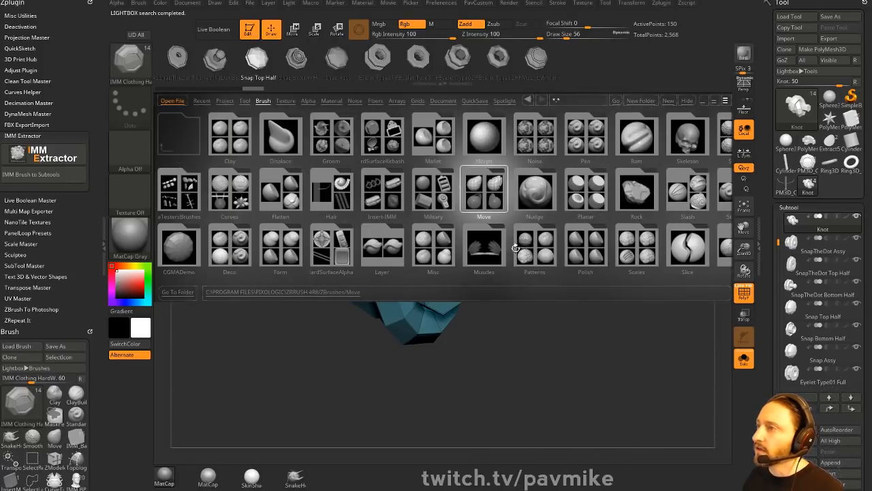
left_click(433, 198)
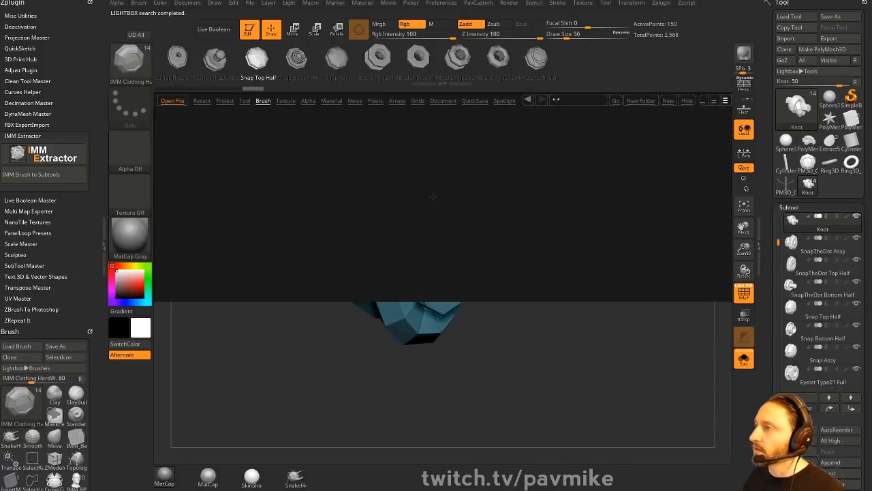
mouse_move(464, 212)
left_mouse_down()
mouse_move(377, 211)
mouse_move(536, 215)
left_mouse_up()
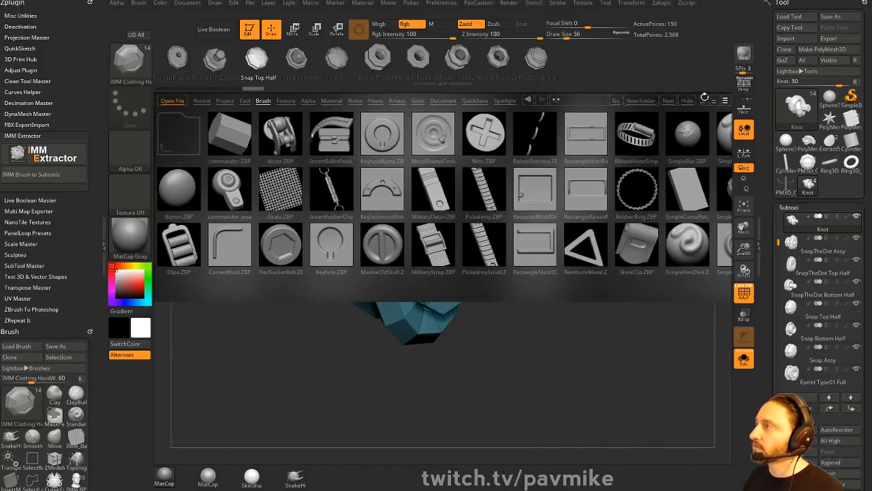
left_click(687, 100)
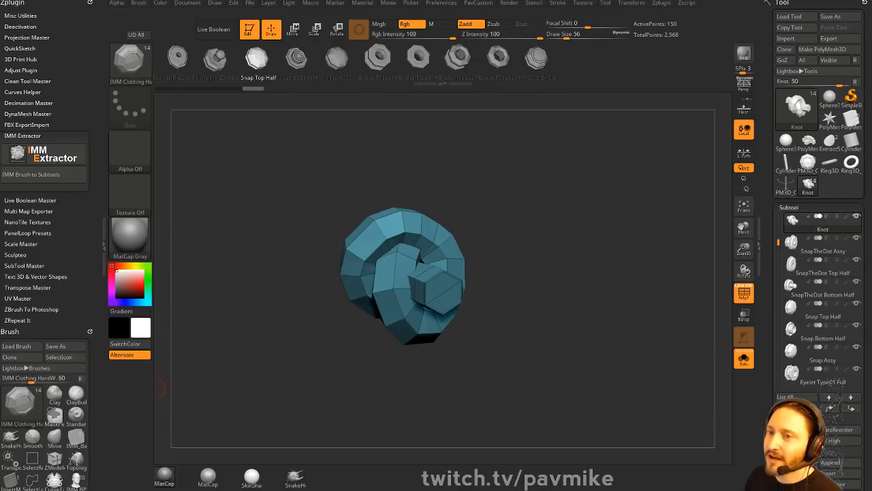
- Set the draw size to 124
left_click_drag(635, 240, 646, 244)
key("s")
key("s")
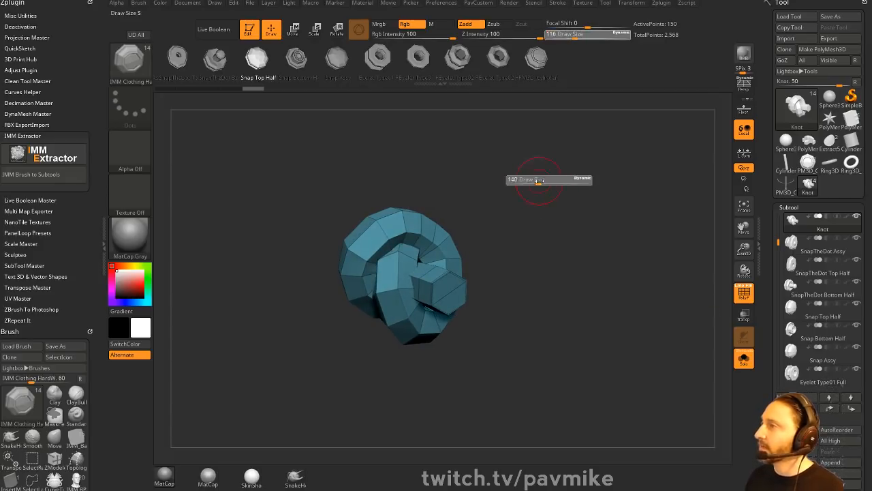
left_click_drag(537, 180, 539, 183)
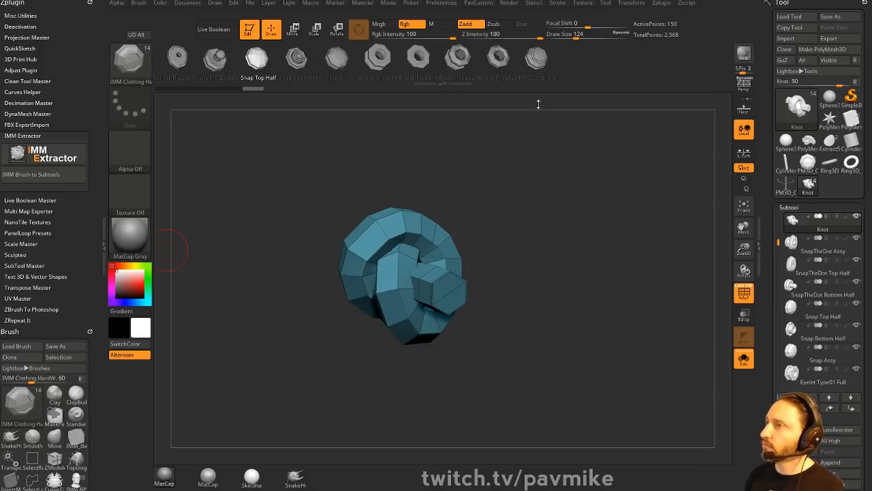
- Leave edit mode, clear the canvas and collapse the IMM Extractor section
left_click(249, 29)
key("ctrl+n")
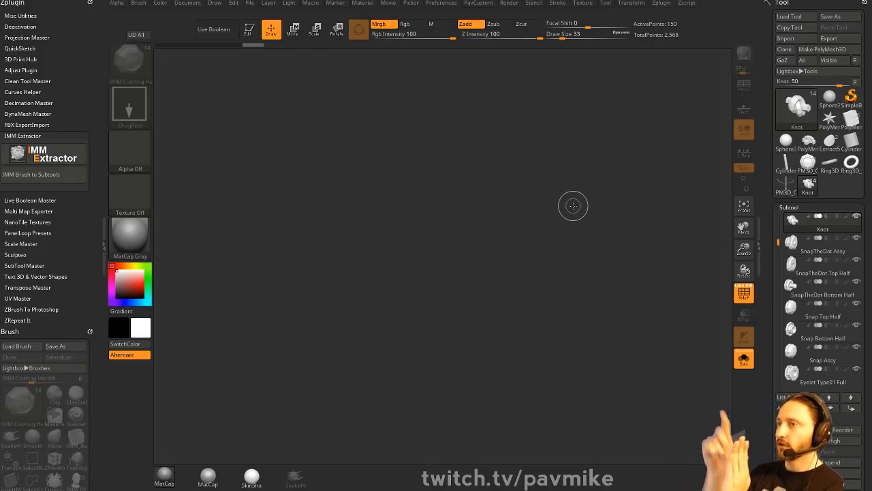
left_click(27, 135)
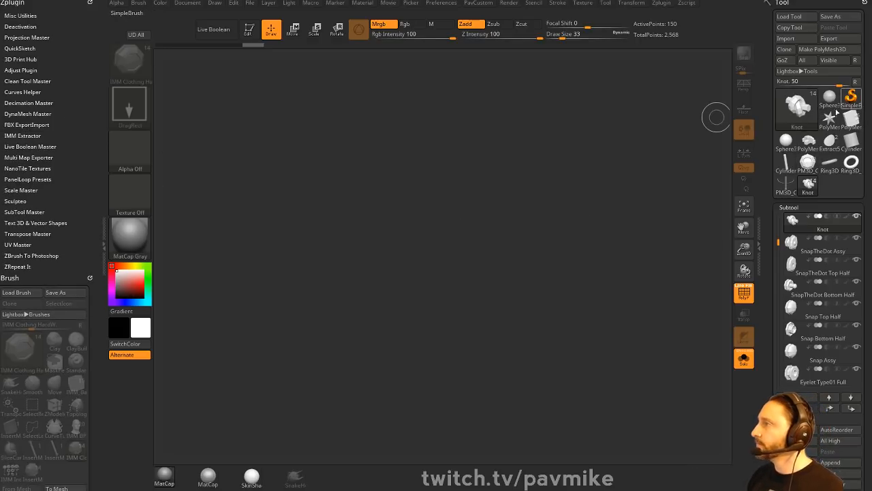
- Place the PolyMesh3D3 book tool on the canvas in edit mode, facing front, with PolyFrame and Solo off
left_click(853, 128)
left_click_drag(452, 246, 473, 335)
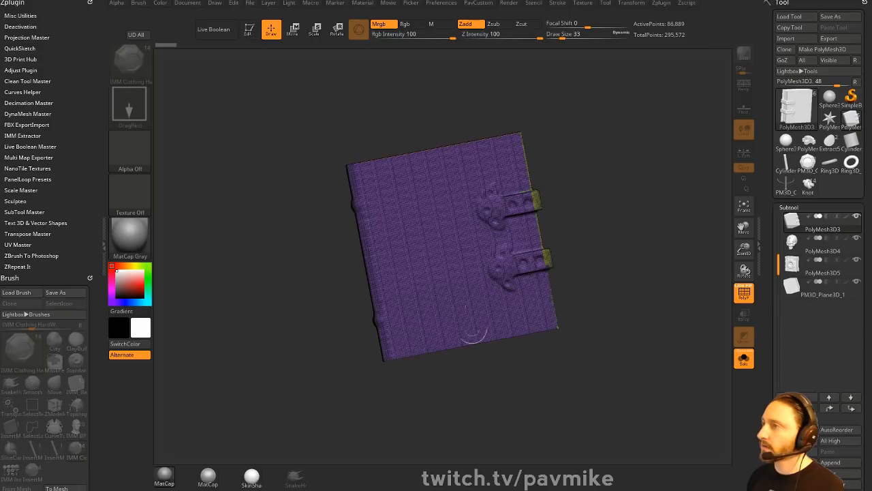
left_click(249, 32)
mouse_move(632, 160)
left_mouse_down("shift")
mouse_move(671, 188)
mouse_move(604, 193)
mouse_move(601, 210)
mouse_move(590, 212)
left_mouse_up("shift")
left_click(744, 294)
left_click(743, 359)
- Set the draw size to 37 for the book
key("s")
left_click_drag(578, 206, 590, 218, "alt")
key("s")
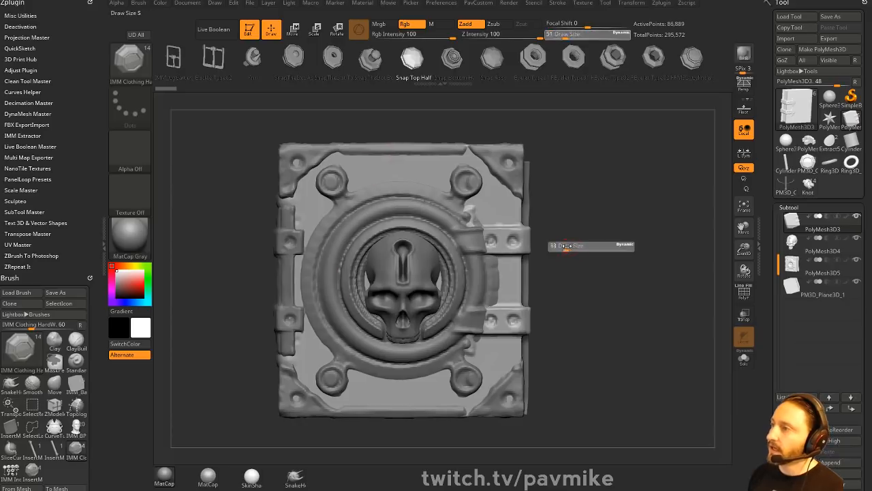
left_click_drag(565, 247, 559, 247)
left_click_drag(571, 183, 595, 189)
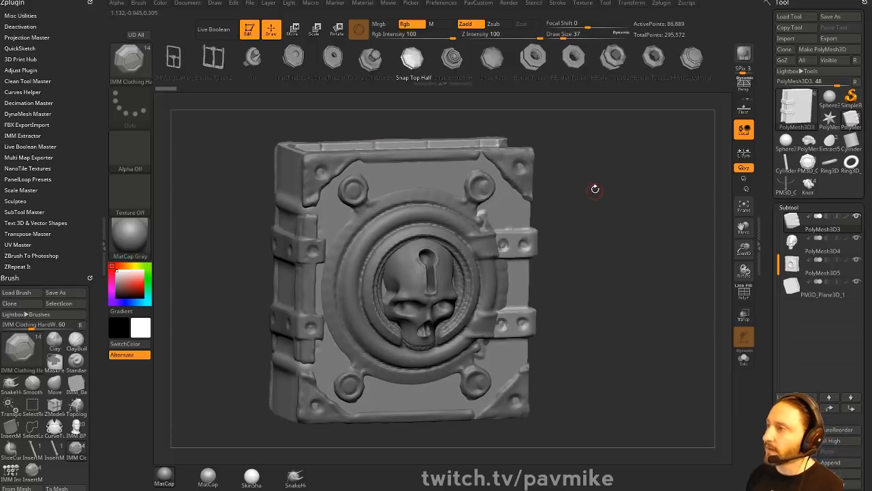
- Append a ZSphere to the book, select it as the active subtool and turn on transparency
left_click(830, 462)
left_click(611, 341)
left_click_drag(641, 244, 623, 244, "alt")
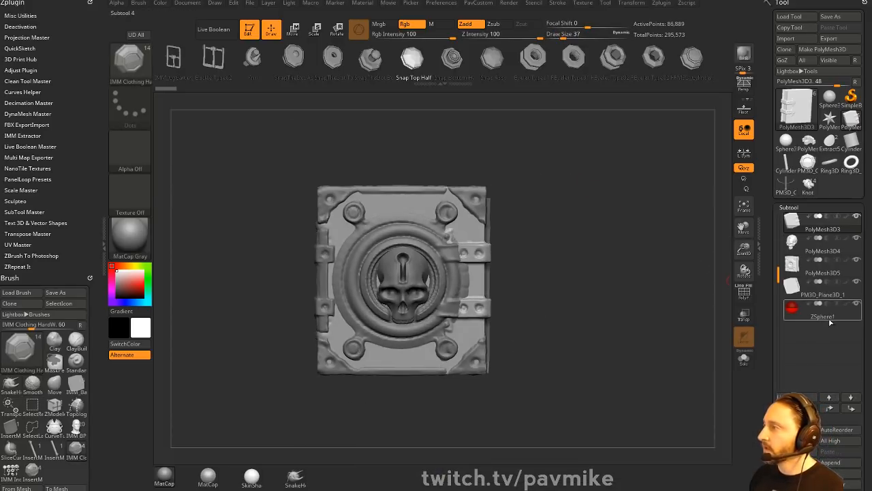
left_click(831, 321)
left_click_drag(569, 264, 539, 272, "alt")
left_click(744, 315)
key("w")
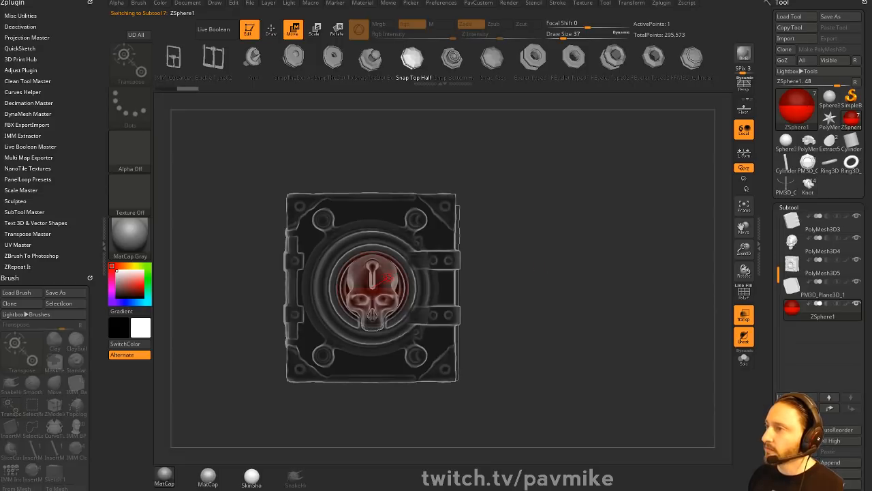
- Move the ZSphere out to the book's clasp edge, between the two straps, and scale it down
mouse_move(378, 280)
left_mouse_down()
mouse_move(480, 276)
mouse_move(512, 241)
mouse_move(495, 244)
mouse_move(533, 246)
left_mouse_up()
key("e")
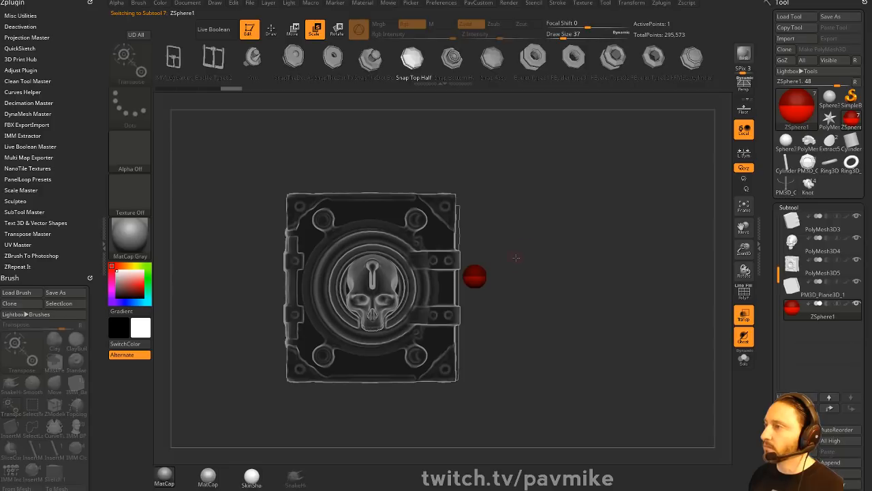
key("q")
key("w")
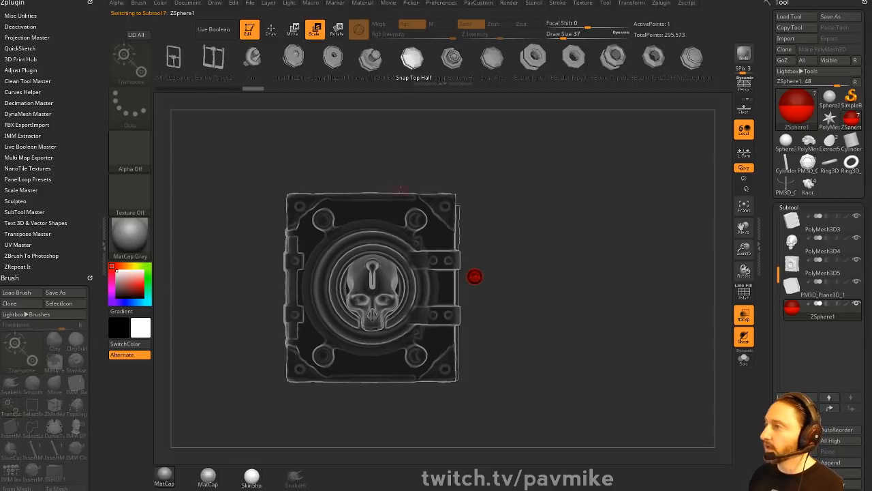
key("q")
key("w")
- Add a child ZSphere to the root sphere and move it past the book's front cover in side view
key("q")
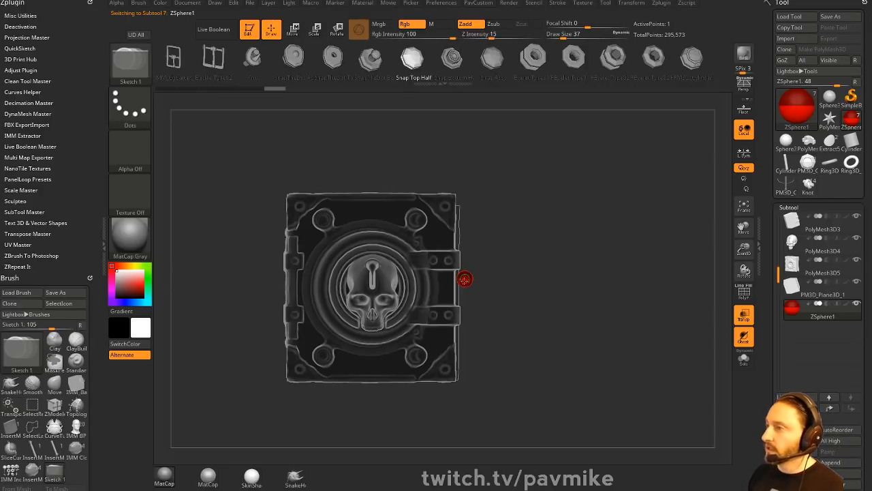
key("w")
key("q")
left_click_drag(464, 278, 471, 282)
right_click_drag(469, 283, 464, 285, "shift")
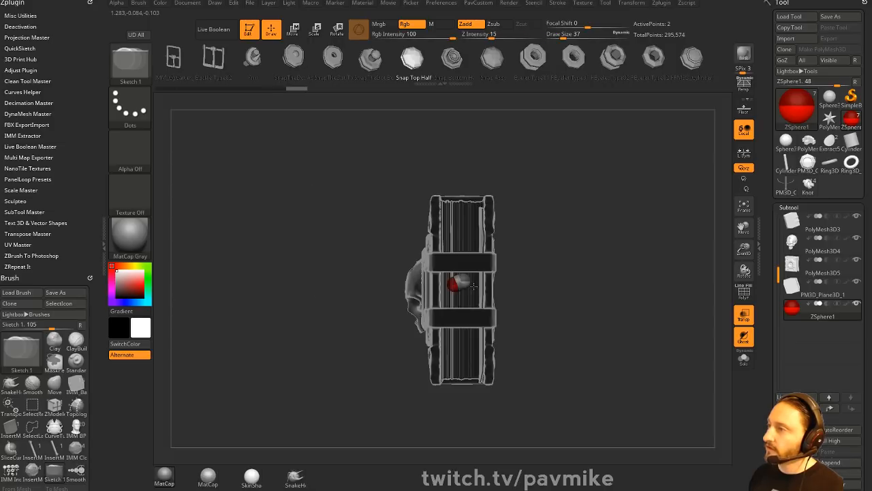
key("w")
left_click_drag(462, 283, 395, 270)
right_click_drag(397, 270, 569, 233)
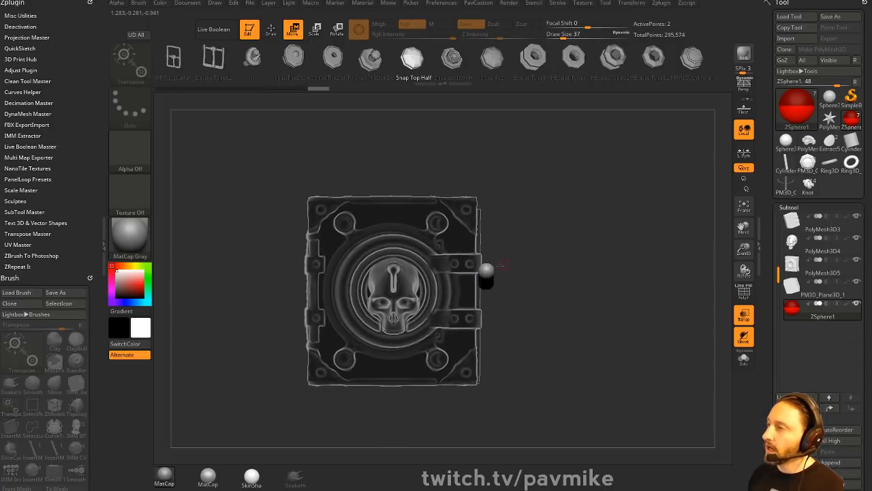
- Add a child ZSphere to the front end of the chain and move it across the front cover to the spine edge
key("q")
right_click_drag(515, 262, 525, 277)
left_click_drag(525, 278, 526, 280)
right_click_drag(526, 280, 524, 280, "shift")
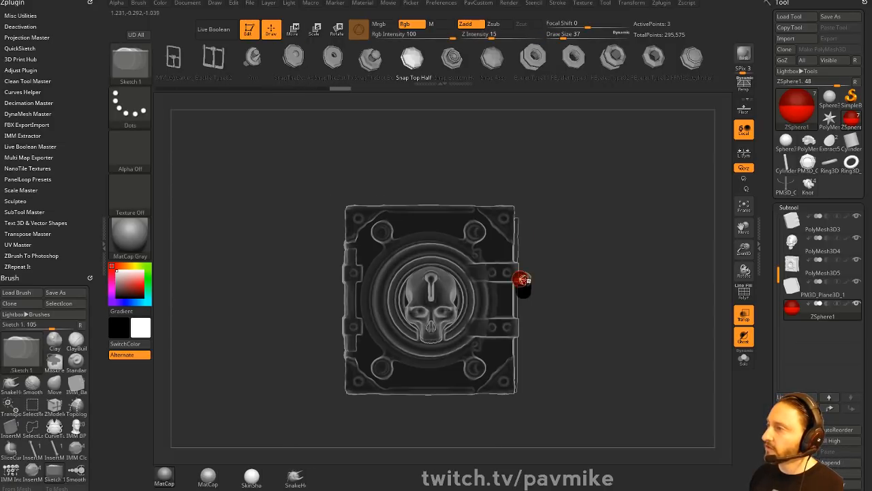
key("w")
mouse_move(523, 279)
left_mouse_down()
mouse_move(392, 293)
mouse_move(342, 275)
left_mouse_up()
right_click_drag(561, 220, 592, 226, "alt")
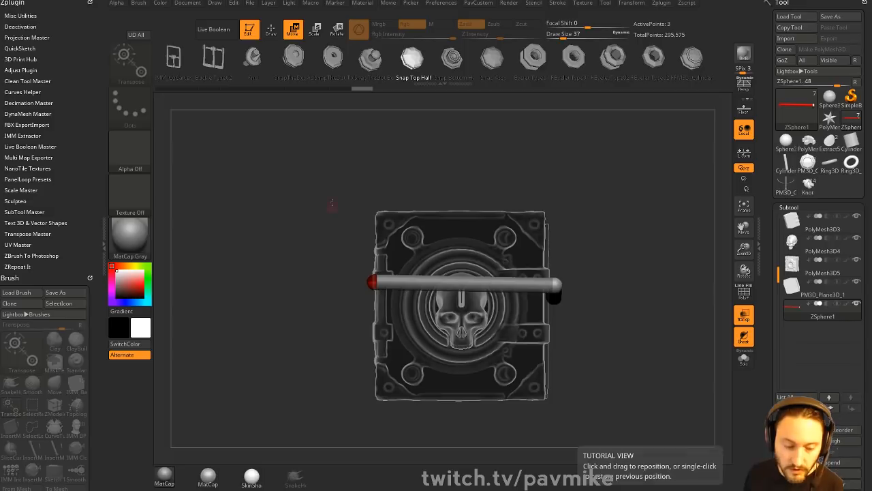
- Extend the chain from the spine-edge ZSphere with a new ZSphere moved out past the book's spine
left_click_drag(604, 176, 586, 225)
key("q")
left_click(419, 275)
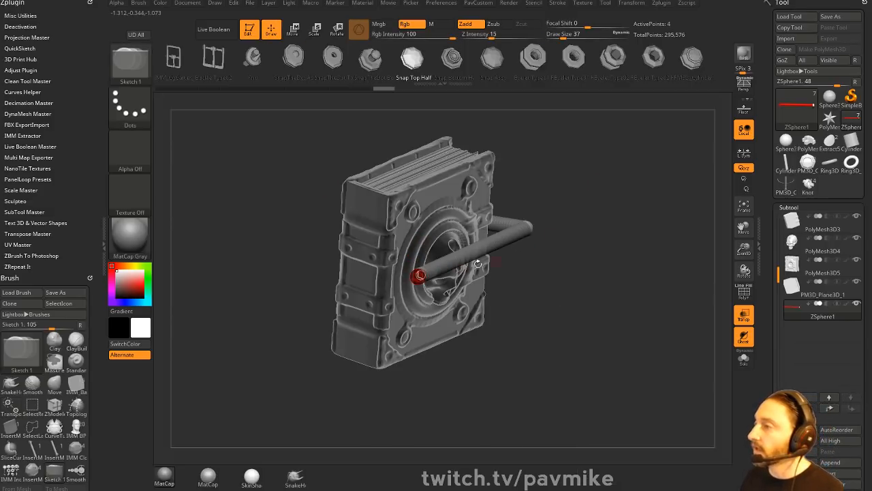
key("w")
left_click_drag(419, 276, 327, 259)
- Add a ZSphere to the spine-side end and move it across the back cover to the clasp edge
mouse_move(532, 205)
left_mouse_down()
mouse_move(602, 214)
mouse_move(500, 223)
mouse_move(438, 279)
mouse_move(495, 253)
left_mouse_up()
key("q")
left_click(425, 283)
key("w")
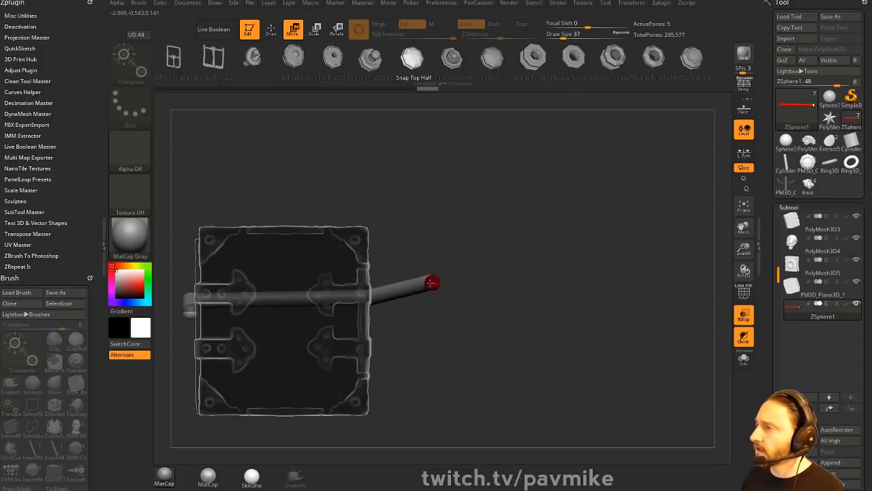
left_click_drag(432, 282, 203, 249)
left_click_drag(436, 209, 532, 223)
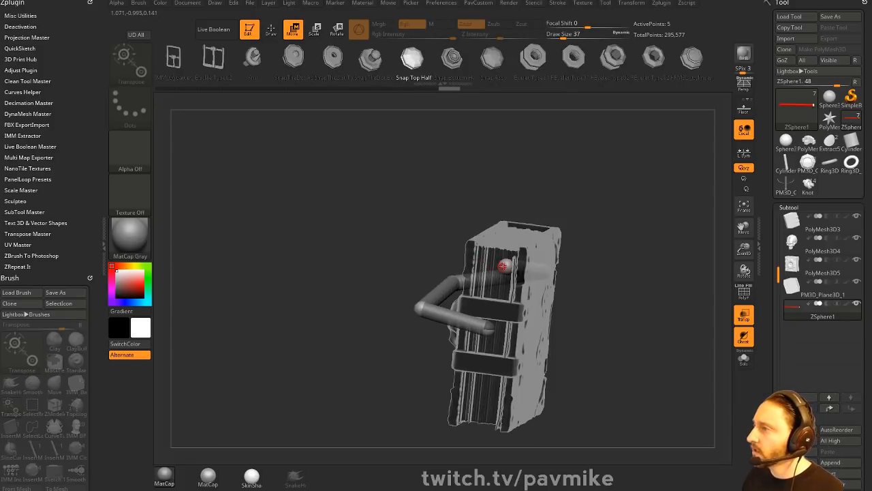
- Turn off transparency, then move the front spine-edge ZSphere to mid-cover and raise the ZSphere beyond the spine
left_click(547, 275)
left_click_drag(669, 261, 593, 260, "alt")
left_click(738, 320)
left_click_drag(695, 272, 593, 276)
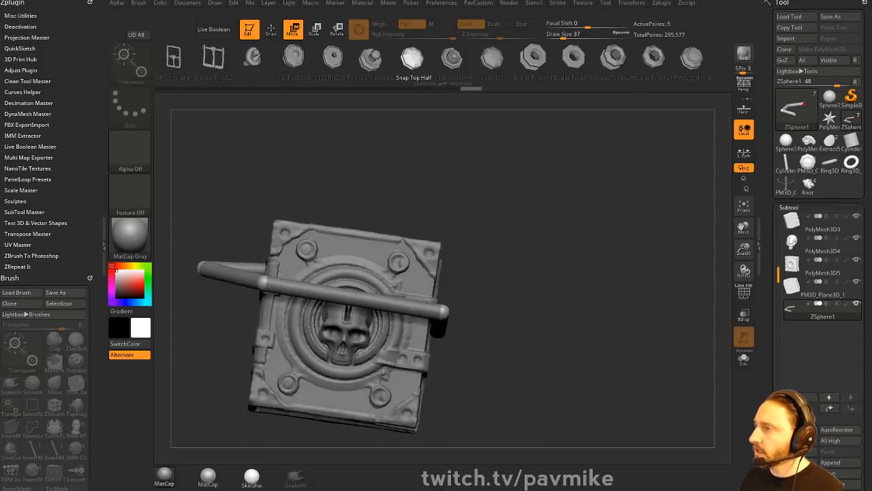
left_click_drag(556, 206, 510, 218, "shift")
left_click_drag(324, 300, 438, 306)
left_click_drag(293, 208, 362, 262)
left_click_drag(235, 266, 219, 237)
mouse_move(436, 153)
left_mouse_down()
mouse_move(498, 146)
mouse_move(524, 241)
mouse_move(457, 279)
left_mouse_up()
- Insert a ZSphere in the link between mid-cover and spine and move it to the lower front spine edge
key("q")
left_click(376, 246)
key("w")
left_click_drag(372, 246, 345, 263)
left_click_drag(414, 141, 421, 151)
left_click_drag(344, 265, 345, 317)
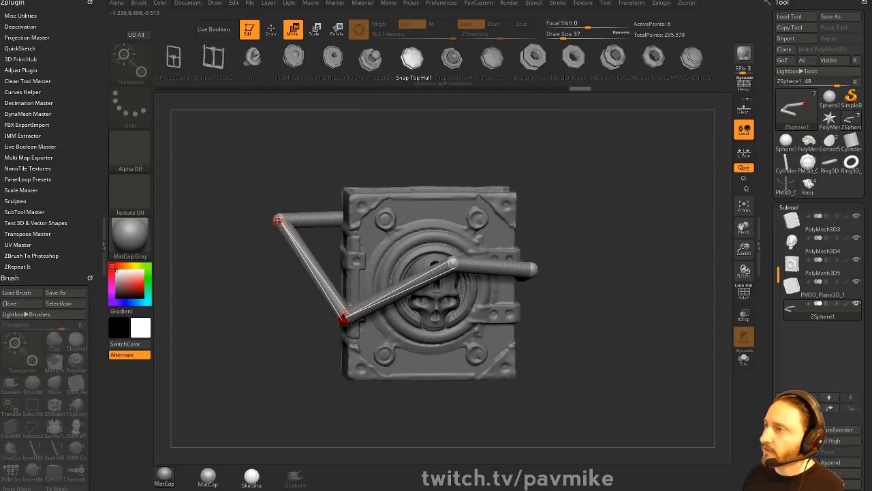
- Move the ZSphere at the back of the spine in close to the book
left_click_drag(278, 220, 334, 222)
left_click_drag(318, 151, 383, 163)
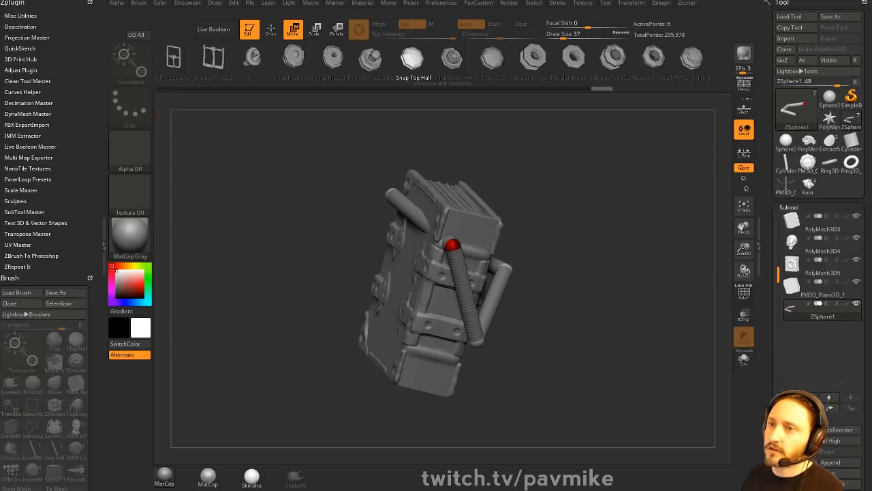
left_click_drag(528, 158, 531, 193)
left_click_drag(452, 275, 432, 272)
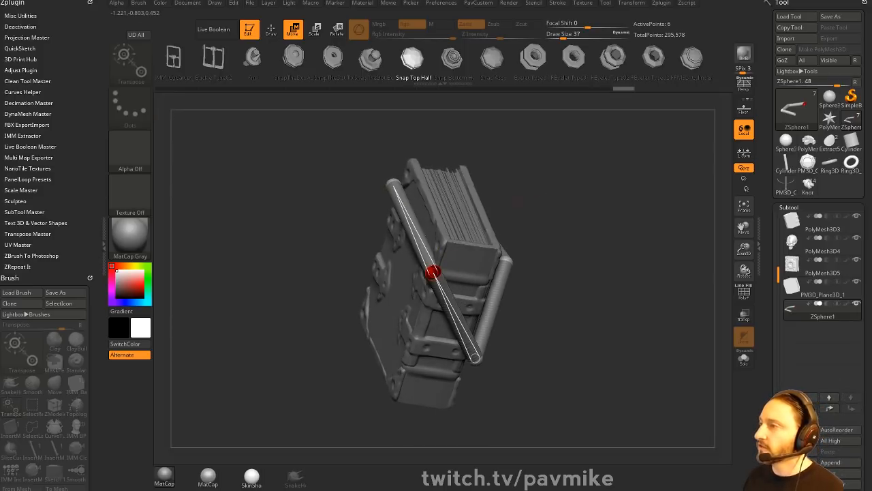
- Add a ZSphere to the back cover's clasp-side end and move it down to the lower part of the book
mouse_move(535, 197)
left_mouse_down("shift")
mouse_move(583, 189)
mouse_move(567, 162)
left_mouse_up("shift")
key("q")
left_click(503, 254, "shift")
left_click_drag(572, 269, 475, 368, "shift")
key("w")
mouse_move(420, 397)
left_mouse_down("alt")
mouse_move(364, 337)
mouse_move(412, 330)
left_mouse_up("alt")
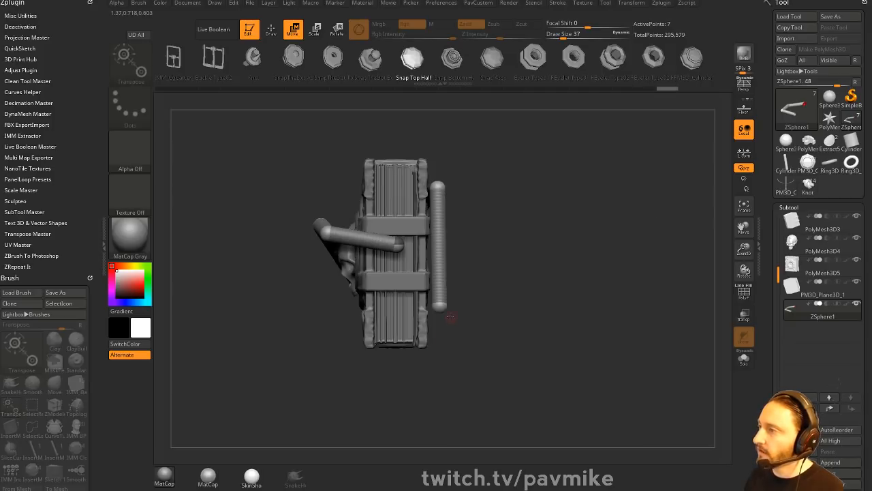
- Extend the lower end with two ZSpheres, around the clasp edge and across the lower front cover to the spine
key("q")
left_click(438, 310, "shift")
key("w")
mouse_move(497, 314)
left_mouse_down()
mouse_move(345, 305)
mouse_move(423, 320)
mouse_move(225, 329)
mouse_move(232, 319)
left_mouse_up()
key("q")
key("w")
left_click_drag(201, 370, 262, 363, "shift")
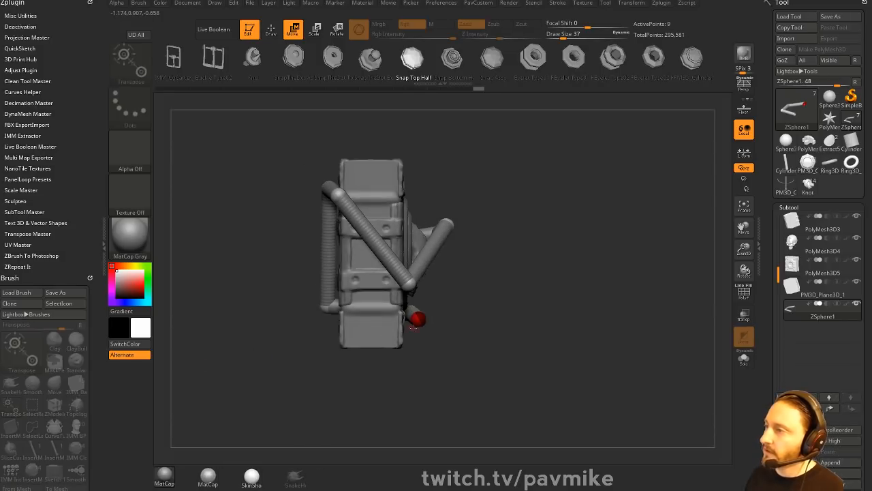
- Insert a ZSphere in the diagonal link over the skull and move it to bend that link
key("q")
left_click_drag(529, 288, 501, 232)
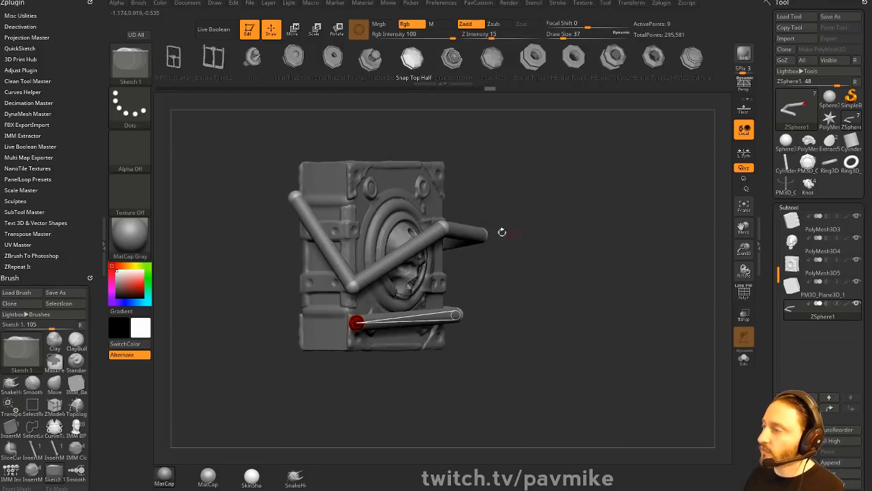
left_click(398, 258)
key("w")
left_click_drag(399, 257, 409, 275)
left_click_drag(523, 257, 545, 259, "shift")
- Insert a ZSphere in the diagonal link along the spine and move it to bend the link
key("q")
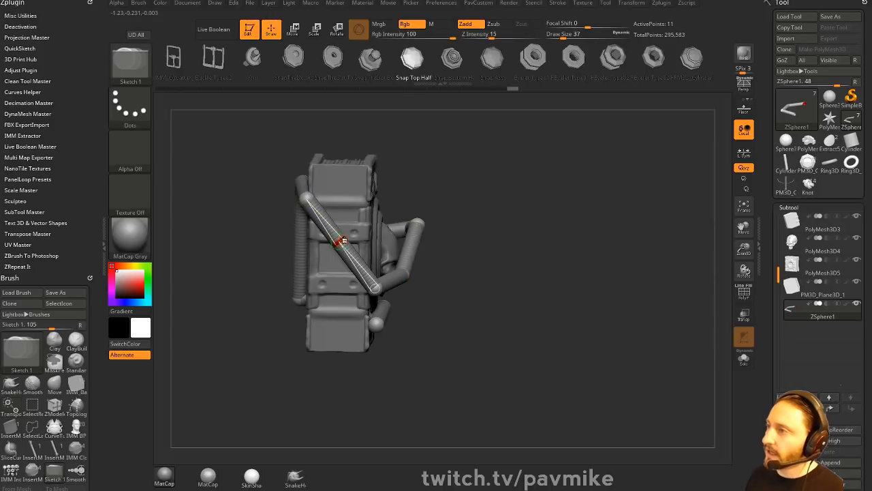
left_click(340, 242)
key("w")
left_click_drag(340, 242, 326, 252)
left_click_drag(440, 197, 613, 206)
- Insert a ZSphere midway in the link across the back cover and raise it slightly
key("q")
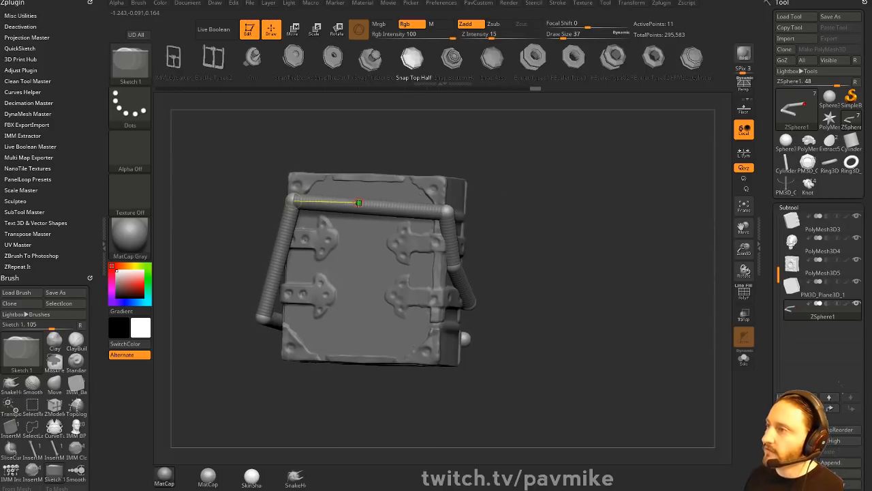
left_click(359, 202)
key("w")
left_click_drag(359, 202, 361, 189)
left_click_drag(382, 154, 443, 155)
- Insert a ZSphere midway in the vertical link at the back cover's clasp side and move it slightly outward
key("q")
left_click(288, 254)
key("w")
left_click_drag(288, 254, 277, 252)
left_click_drag(453, 222, 549, 220)
- Insert a ZSphere in the lower link around the clasp edge and pull it down slightly
key("q")
left_click(261, 321)
key("w")
left_click_drag(261, 321, 261, 333)
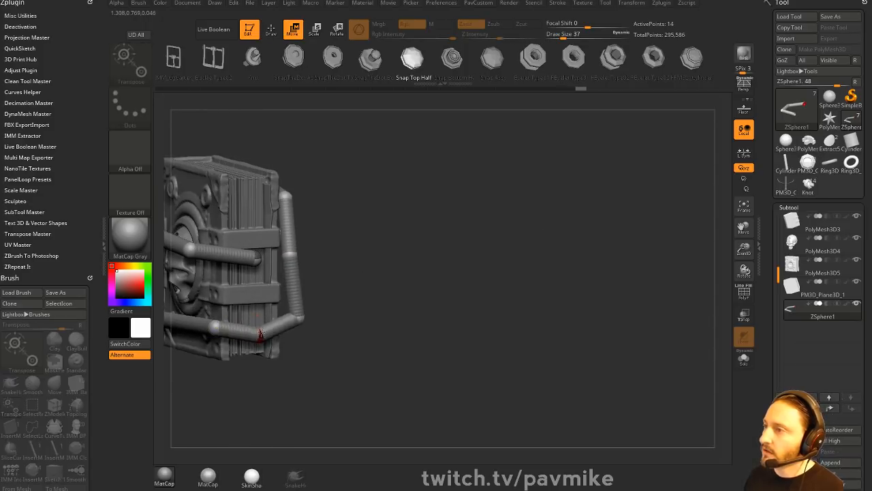
left_click_drag(389, 306, 563, 273, "alt")
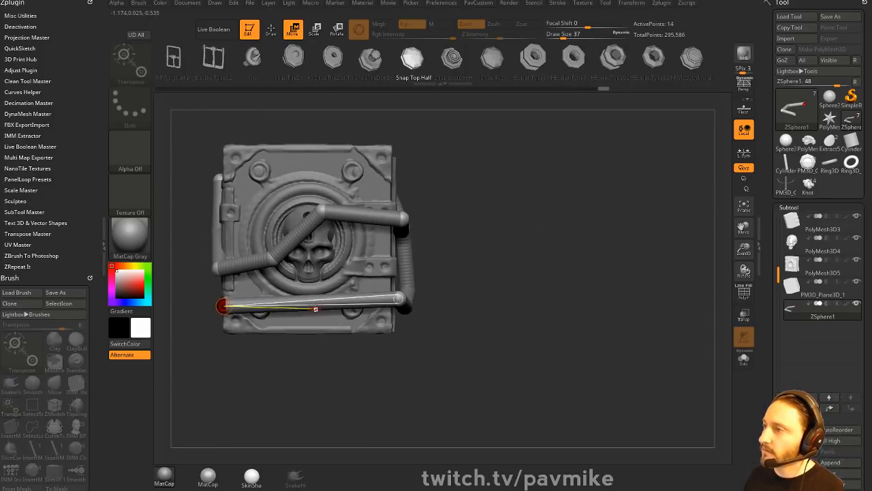
- Insert a ZSphere in the lower front link and adjust the bends of the chain over the front cover
key("q")
left_click(317, 313)
key("w")
left_click_drag(436, 264, 508, 332)
left_click_drag(375, 271, 362, 253)
left_click_drag(477, 254, 425, 203)
left_click_drag(465, 225, 484, 231)
left_click_drag(339, 298, 333, 291)
key("q")
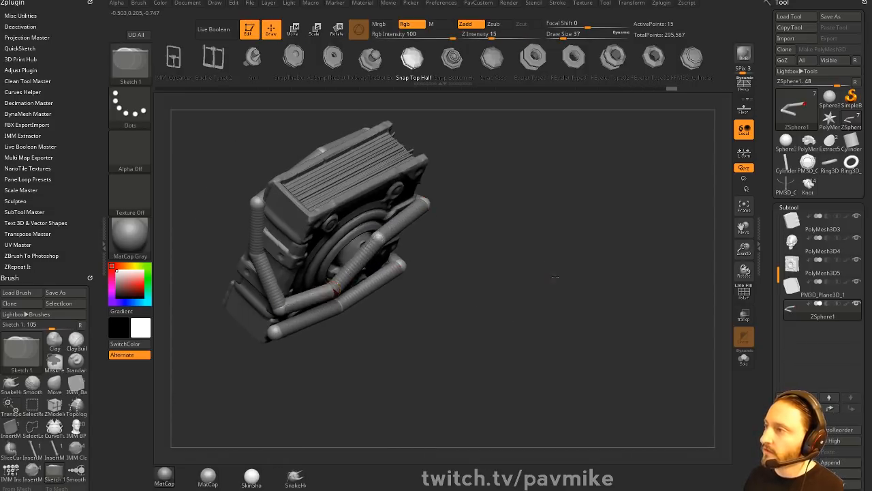
- Make an adaptive skin of the ZSphere chain with density 1 and DynaMesh resolution 0
mouse_move(553, 276)
left_mouse_down("shift")
mouse_move(541, 234)
mouse_move(487, 255)
mouse_move(501, 258)
left_mouse_up("shift")
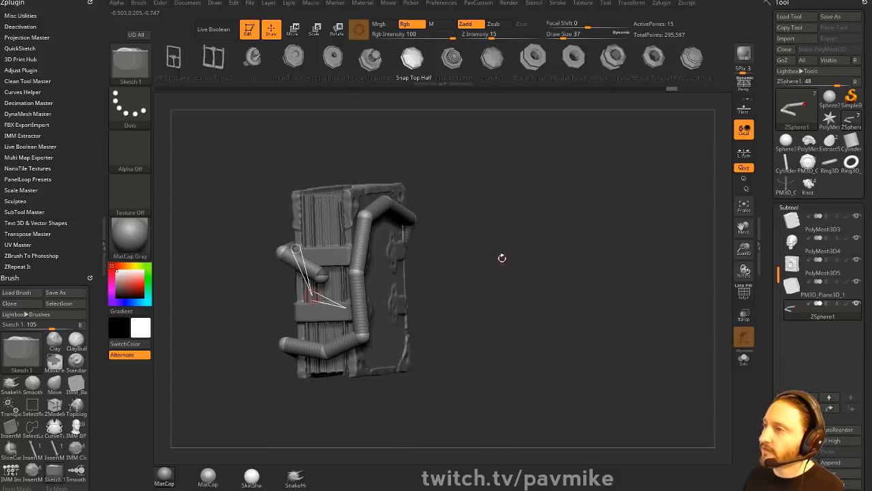
left_click_drag(289, 321, 348, 331)
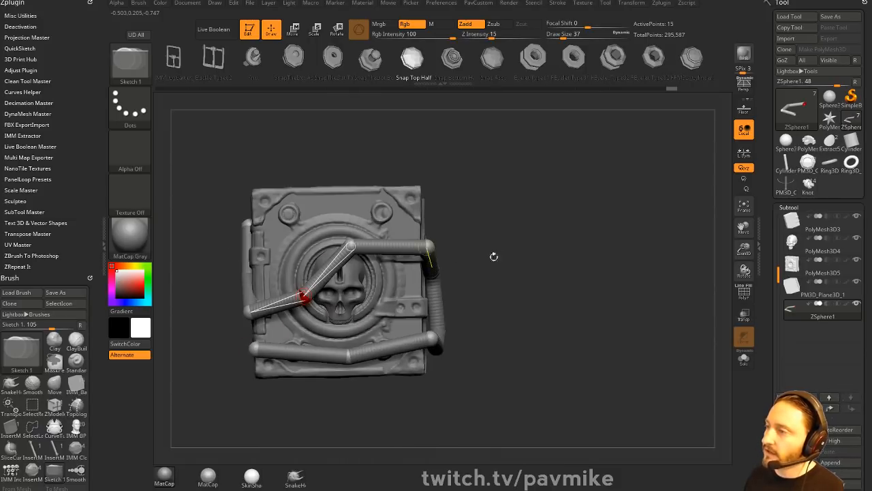
left_click_drag(494, 256, 618, 307)
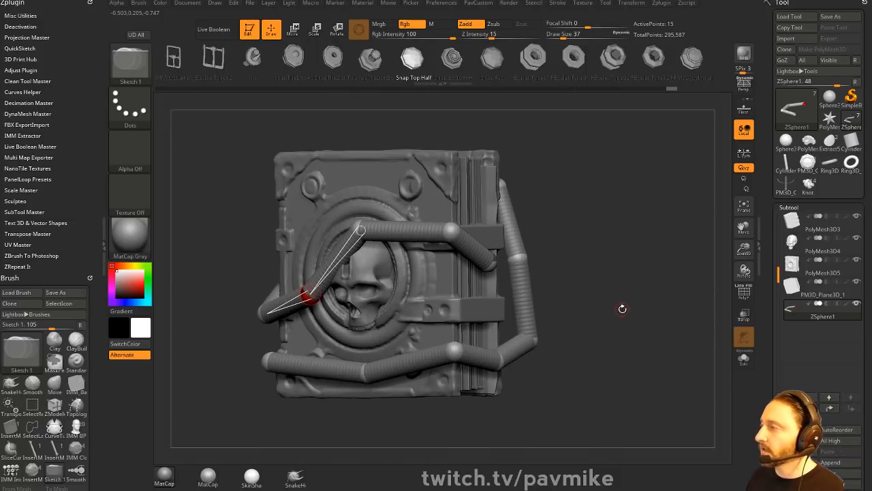
key("space")
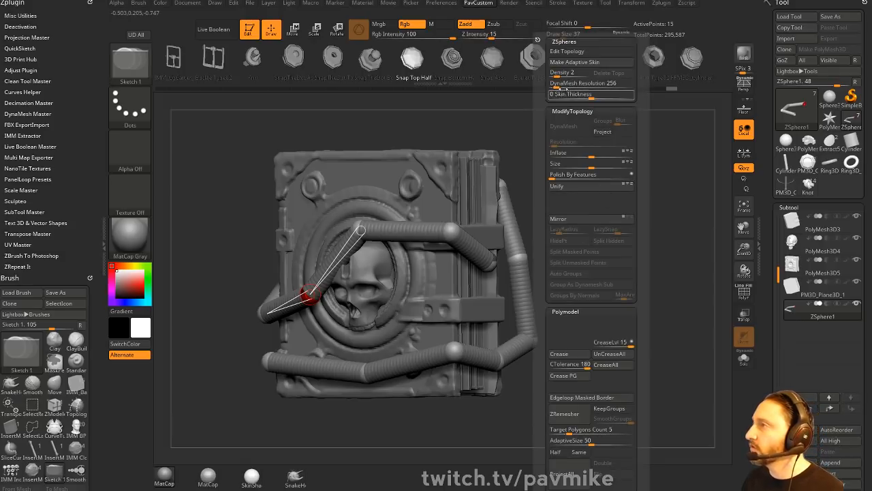
left_click(560, 52)
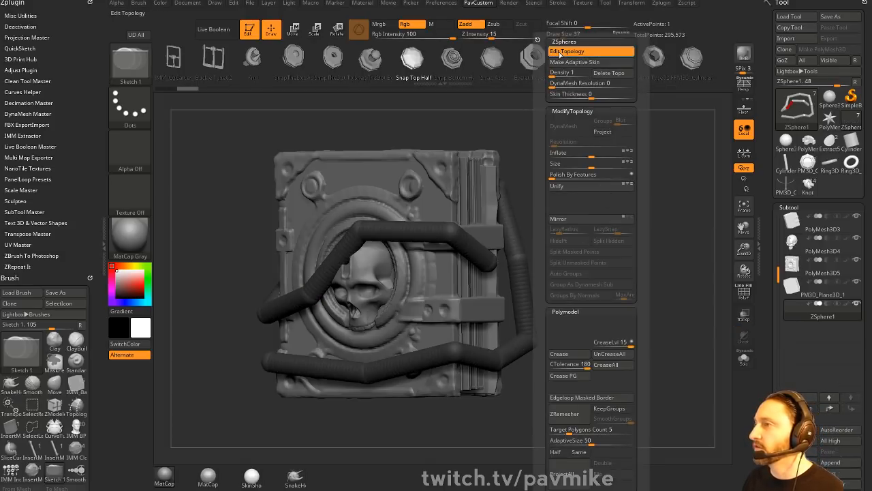
left_click(560, 52)
left_click(565, 62)
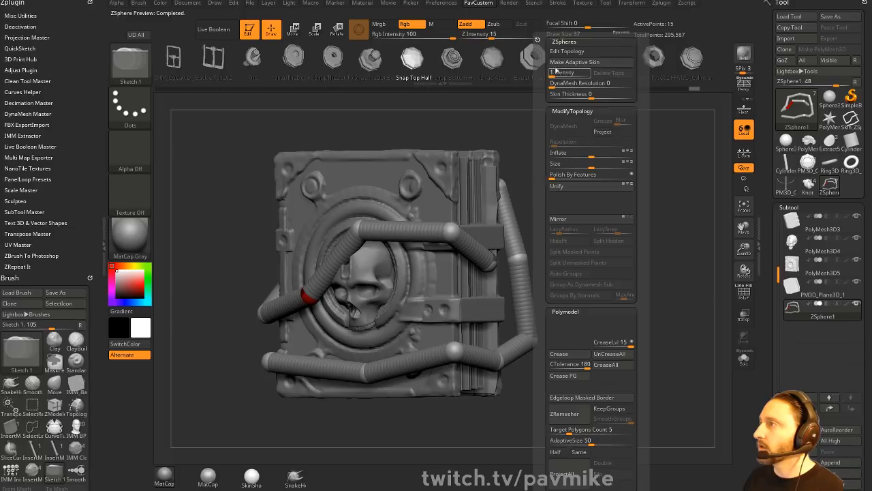
- Turn on the adaptive skin preview for the ZSphere chain
left_click_drag(646, 262, 627, 251, "alt")
key("a")
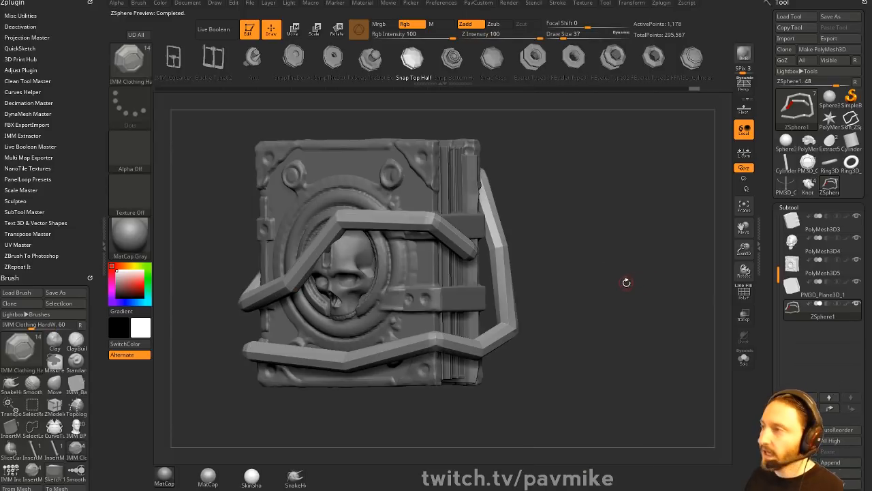
left_click(744, 292)
left_click(744, 292)
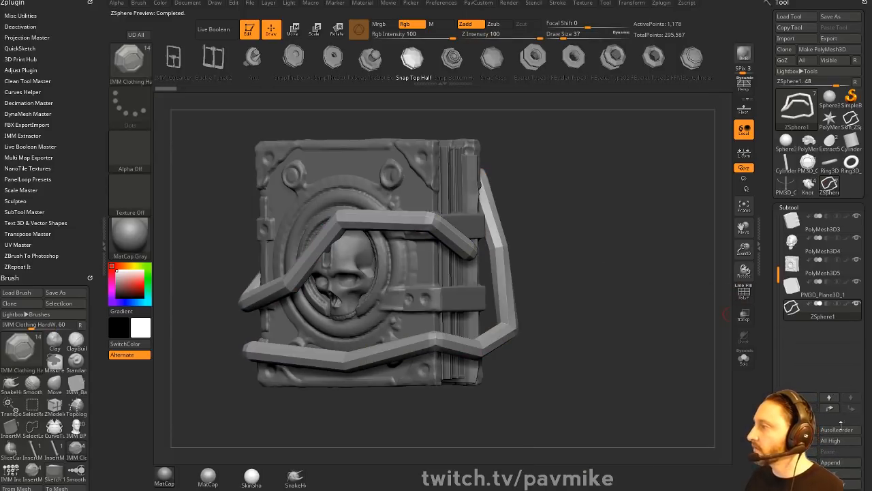
- Append the generated adaptive skin as a subtool and show it alone in Solo with the polyframe on
left_click(829, 462)
left_click(612, 368)
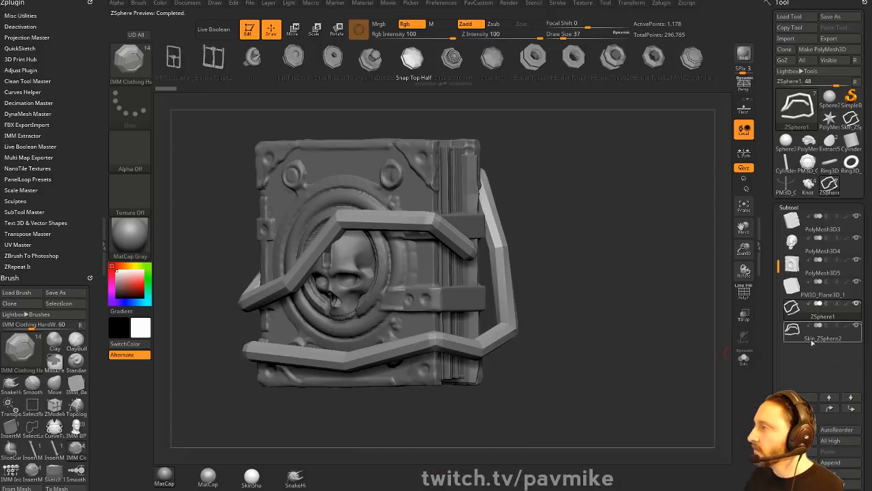
left_click(749, 365)
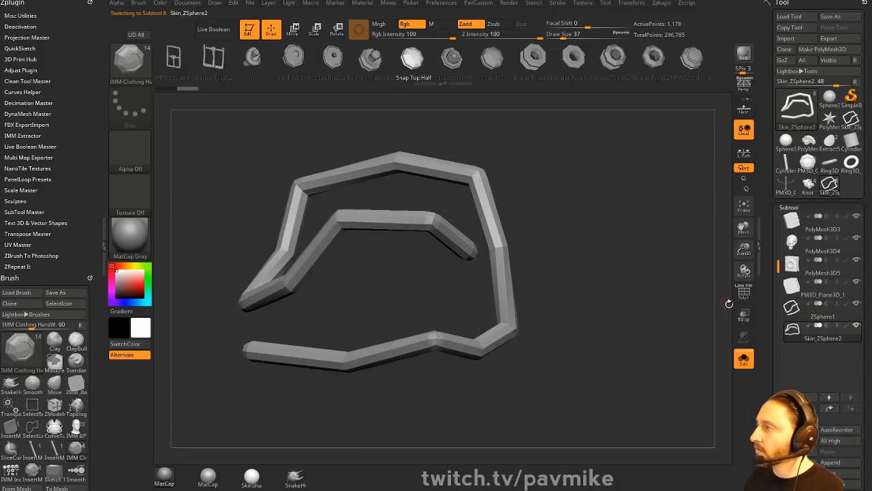
key("shift+f")
key("f")
left_click_drag(657, 286, 628, 293)
- Hide the closing faces at both ends of the tube with SelectLasso and delete the hidden geometry
left_click(131, 61, "ctrl+shift")
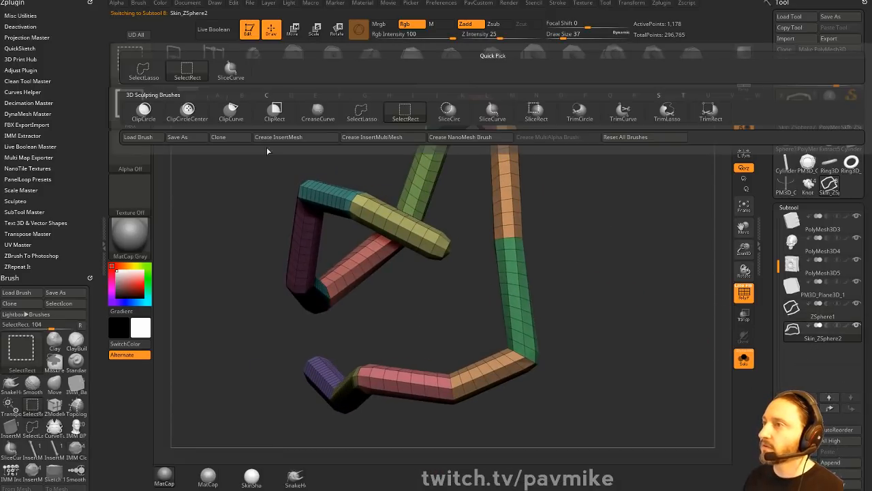
left_click(365, 113)
left_click_drag(444, 238, 441, 257, "ctrl+alt+shift")
left_click_drag(665, 278, 538, 283)
left_click_drag(226, 387, 310, 370, "alt")
left_click_drag(337, 332, 335, 355, "ctrl+alt+shift")
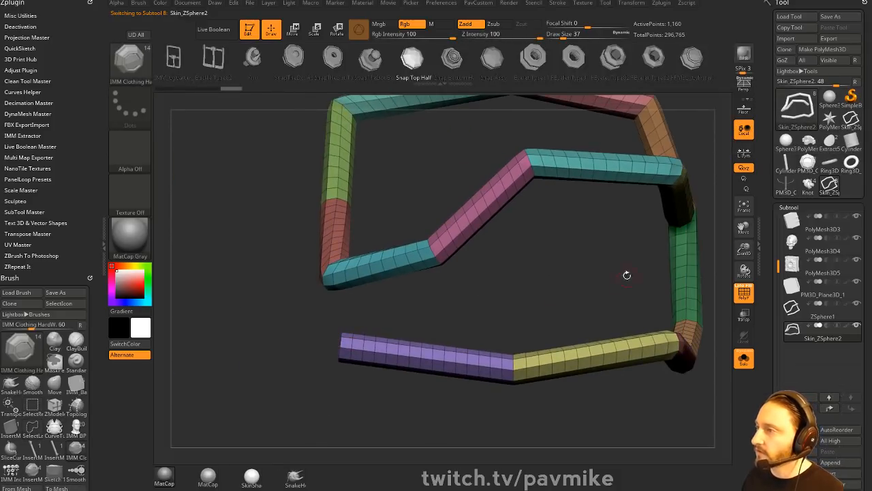
left_click_drag(627, 275, 413, 302, "alt")
left_click_drag(629, 227, 559, 229)
key("3")
left_click(624, 198)
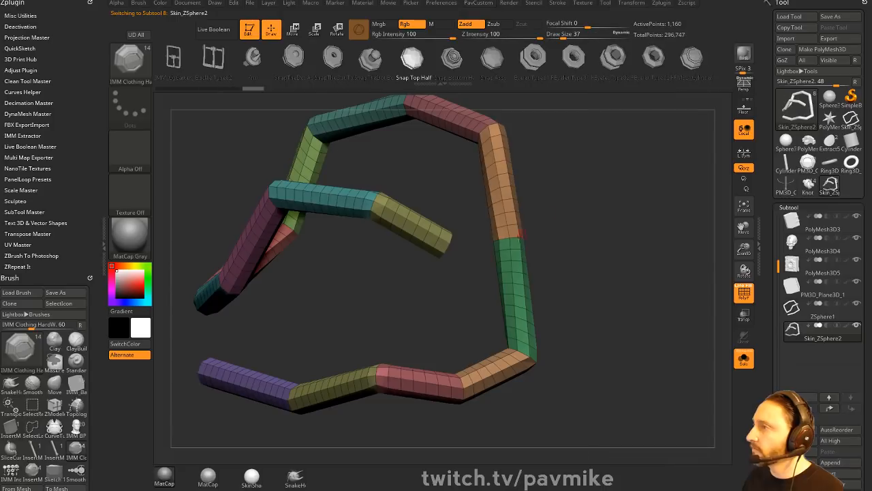
- Assign the whole open-ended tube to a single polygroup
mouse_move(614, 228)
left_mouse_down("alt")
mouse_move(569, 219)
mouse_move(629, 229)
left_mouse_up("alt")
key("ctrl+w")
key("f")
- Use ZModeler's PolyGroup edge action to assign adjacent lengthwise face strips of the tube to separate polygroups
key("b")
key("z")
key("m")
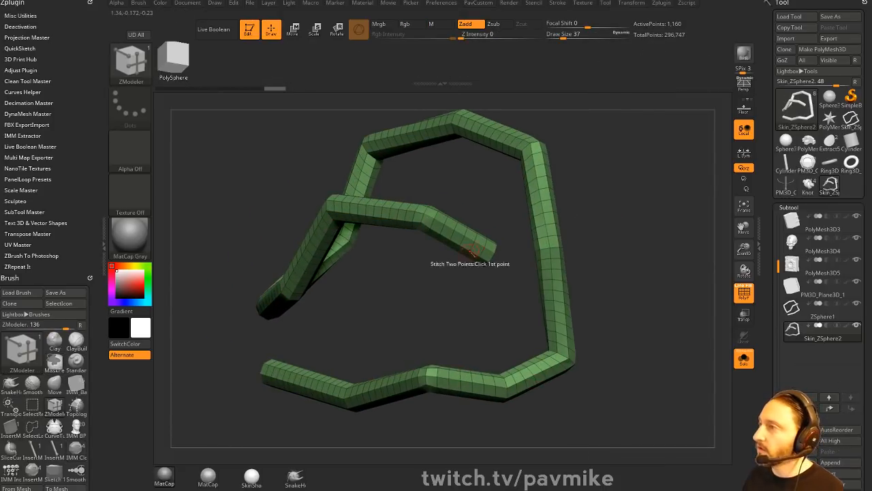
key("space")
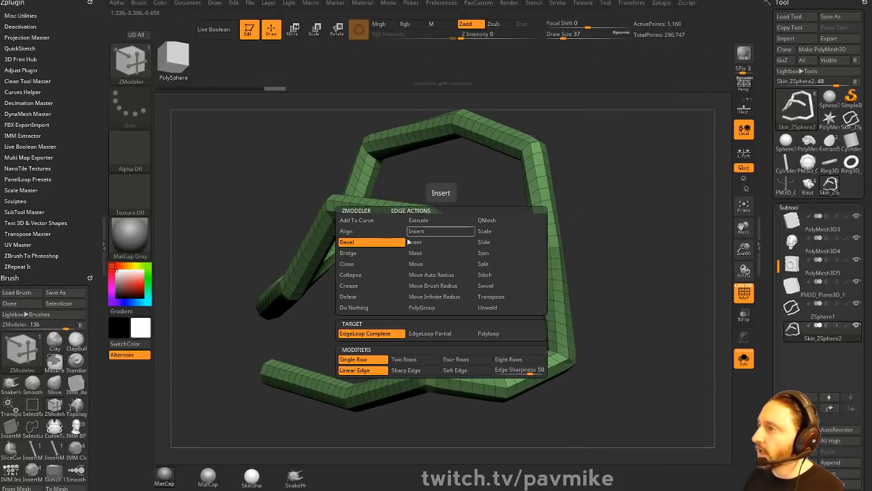
left_click(422, 307)
left_click(419, 229)
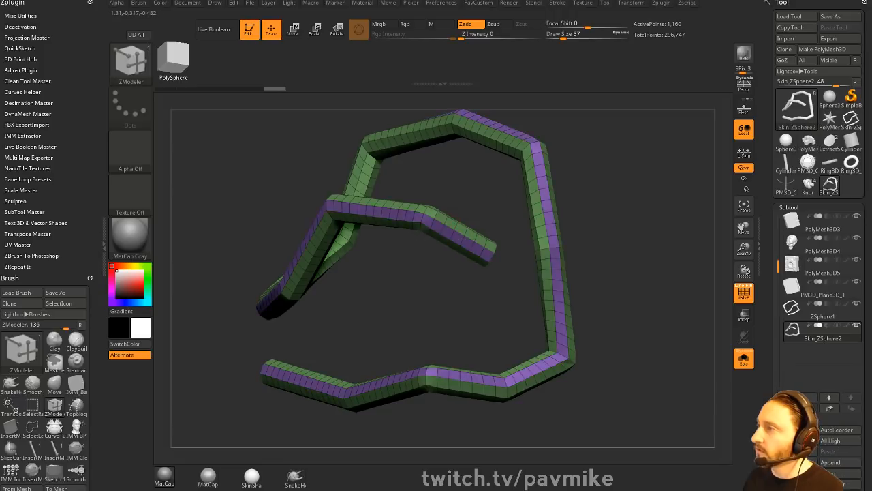
left_click(445, 220)
- Isolate the two adjacent lengthwise strips and delete the hidden rest of the tube
left_click(446, 220, "ctrl+shift")
key("3")
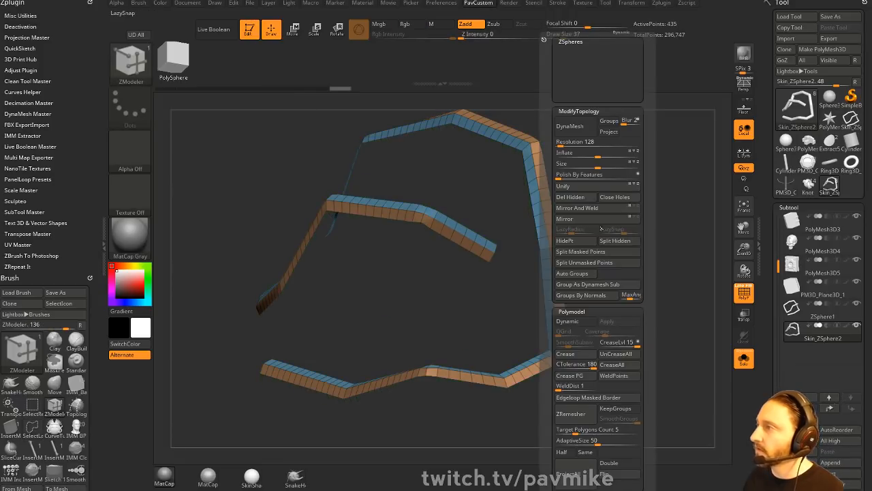
left_click(580, 197)
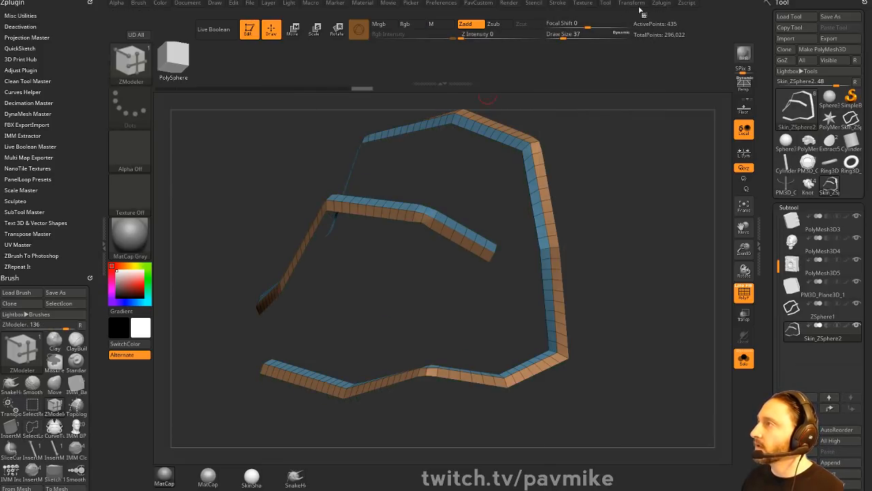
- Dock the Stroke palette in the tray so that its curve functions stay accessible
scroll(48, 102, "down", 2)
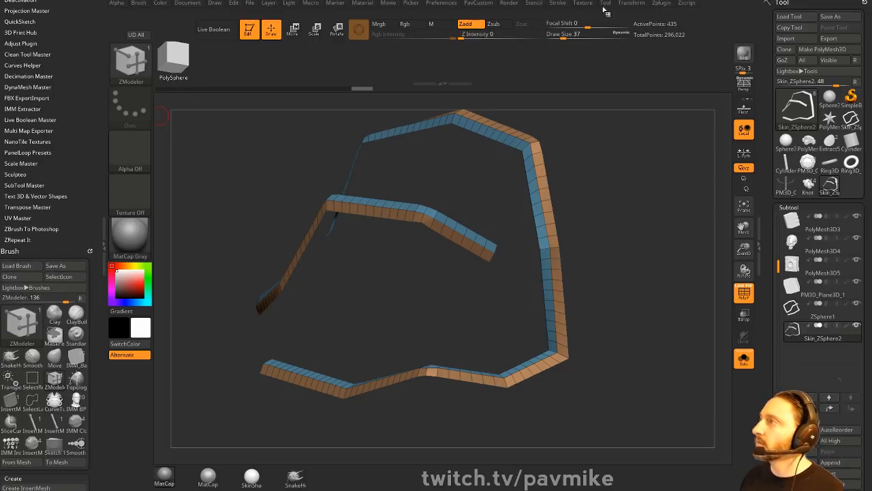
left_click(556, 4)
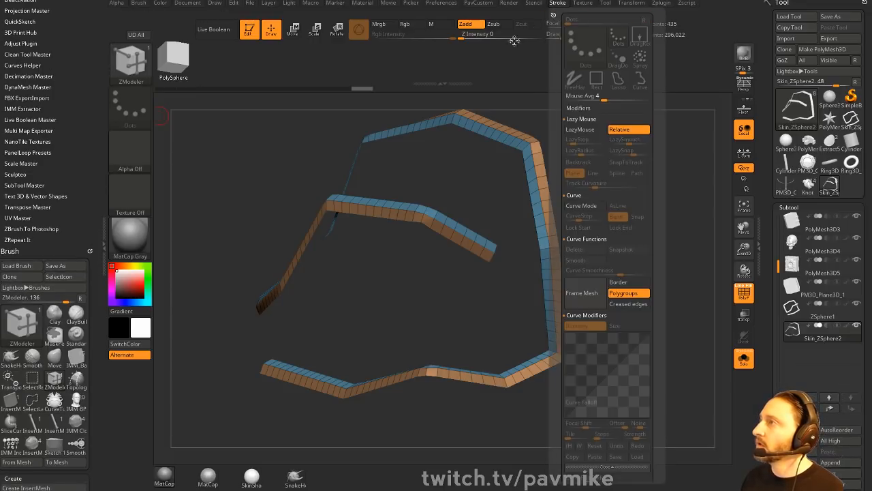
left_click_drag(514, 40, 89, 80)
- Smooth the angular bends of the two-strip mesh with Polish By Features
left_click_drag(652, 252, 681, 242)
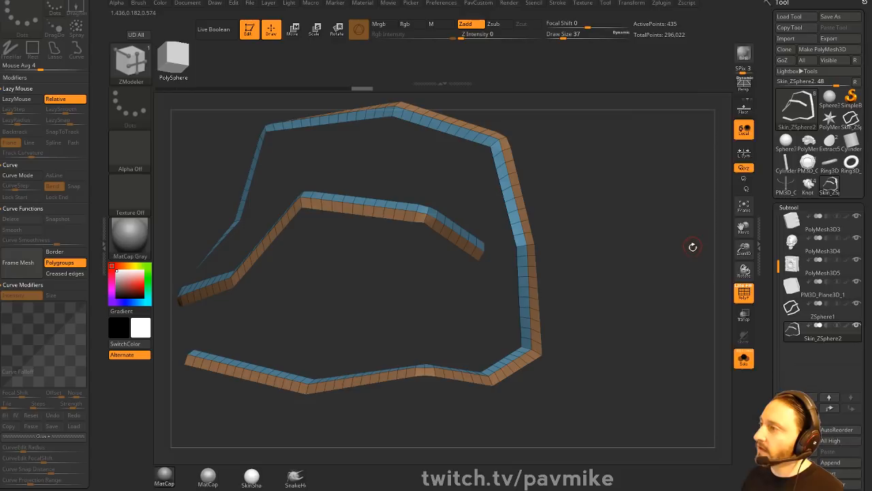
key("2")
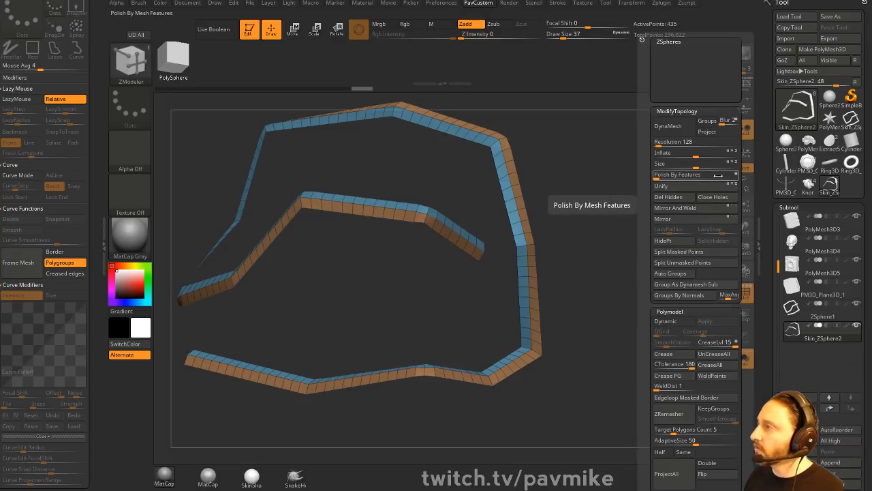
left_click(660, 176)
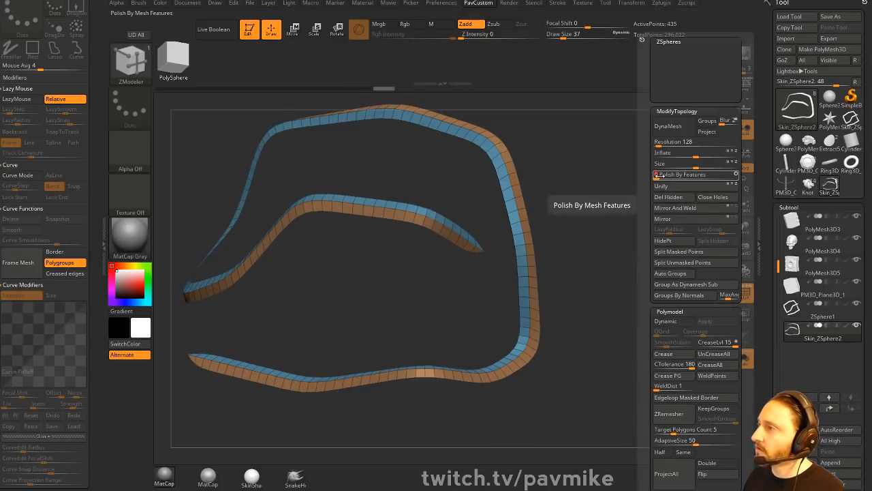
mouse_move(635, 211)
left_mouse_down()
mouse_move(654, 208)
mouse_move(610, 214)
mouse_move(651, 216)
left_mouse_up()
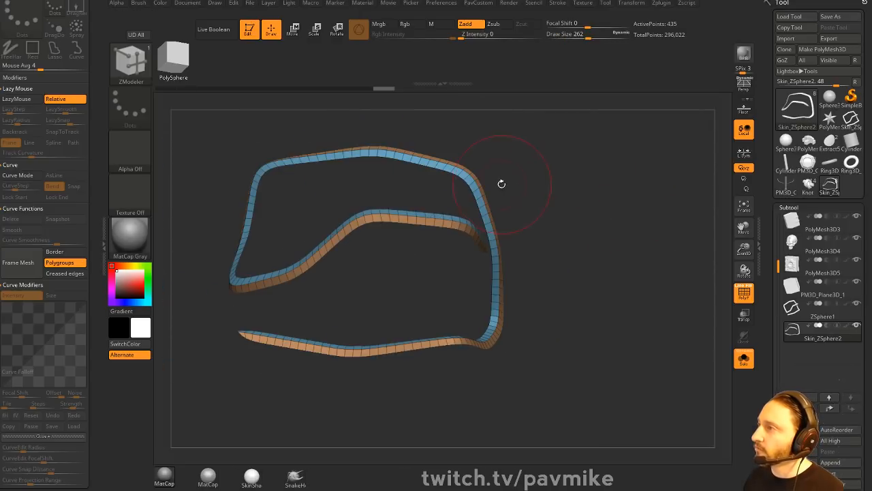
key("b")
key("m")
key("v")
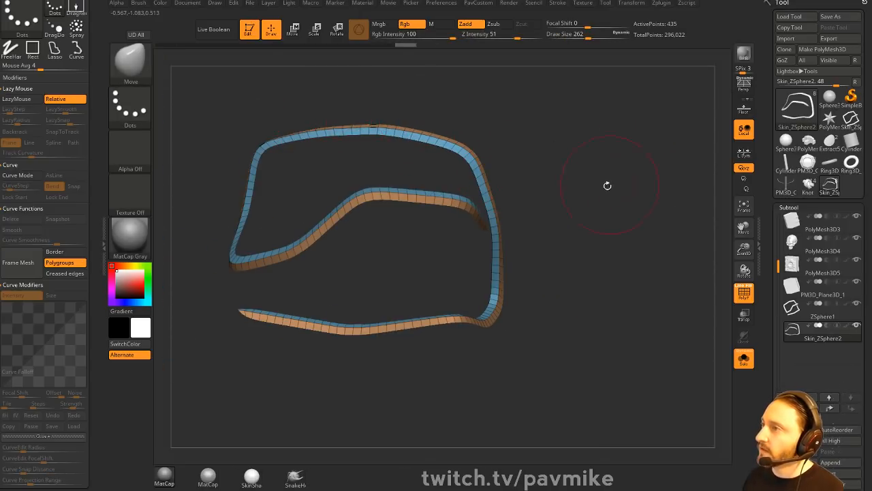
left_click_drag(607, 185, 634, 166)
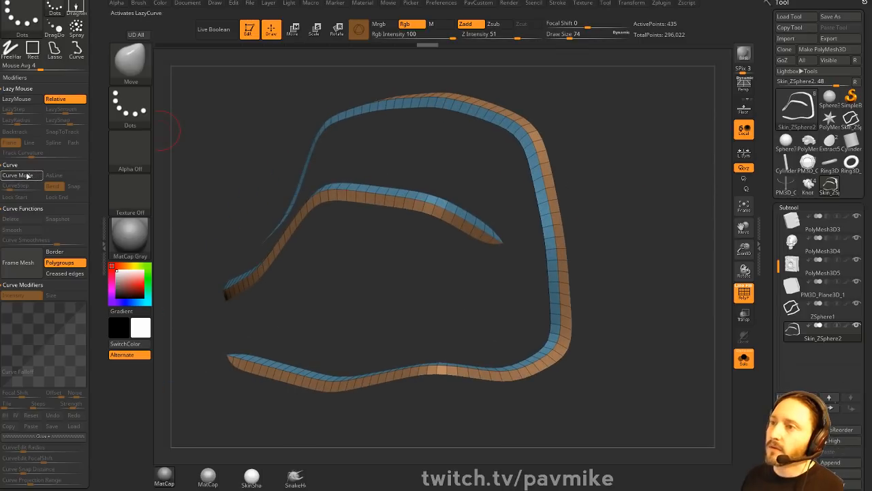
- Select the InsertMesh_2 brush and use Frame Mesh with Polygroups to create a curve between the two strips
left_click(37, 260)
key("b")
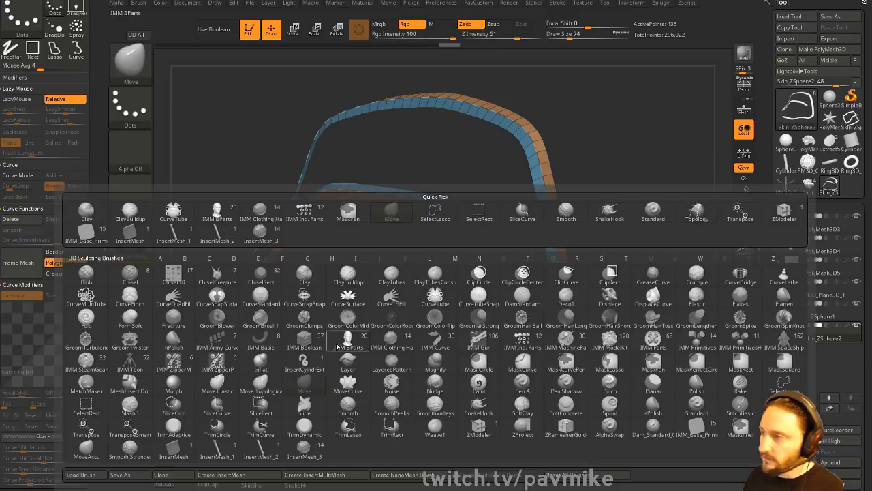
left_click(267, 458)
left_click(578, 129)
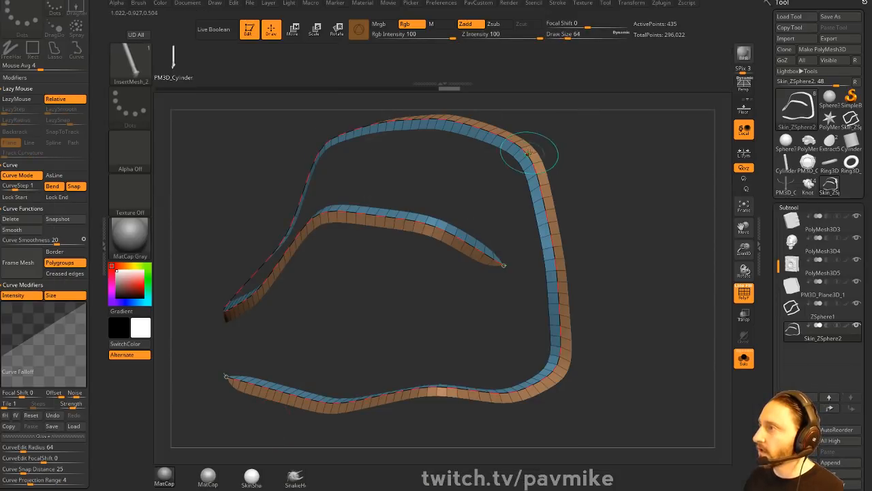
- Set the draw size to 154 and apply the snake mesh along the framed curve
key("s")
mouse_move(632, 203)
left_mouse_down()
mouse_move(555, 179)
mouse_move(707, 302)
left_mouse_up()
left_click(541, 175)
key("s")
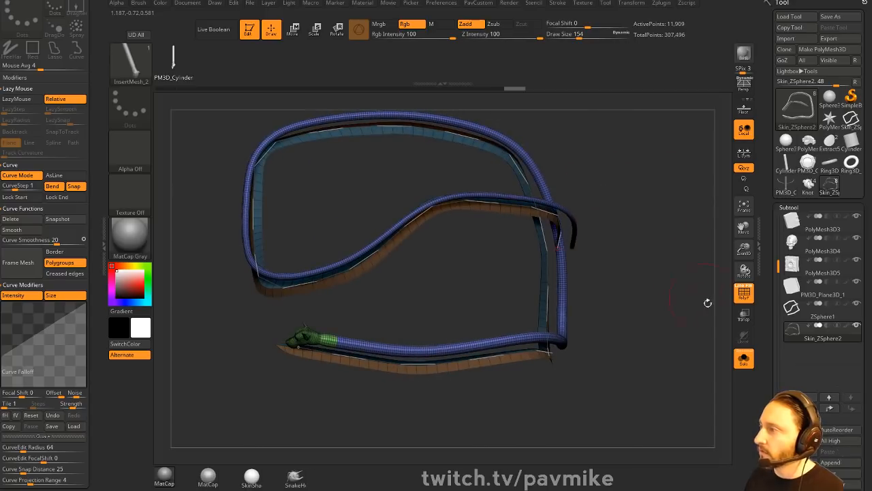
- Turn off Solo to show the book again and expand the brush's Depth settings
left_click(744, 359)
mouse_move(667, 266)
left_mouse_down()
mouse_move(674, 272)
mouse_move(652, 270)
mouse_move(665, 262)
left_mouse_up()
mouse_move(95, 132)
left_mouse_down()
mouse_move(94, 161)
mouse_move(99, 31)
left_mouse_up()
left_click_drag(74, 355, 65, 40)
left_click_drag(100, 338, 95, 11)
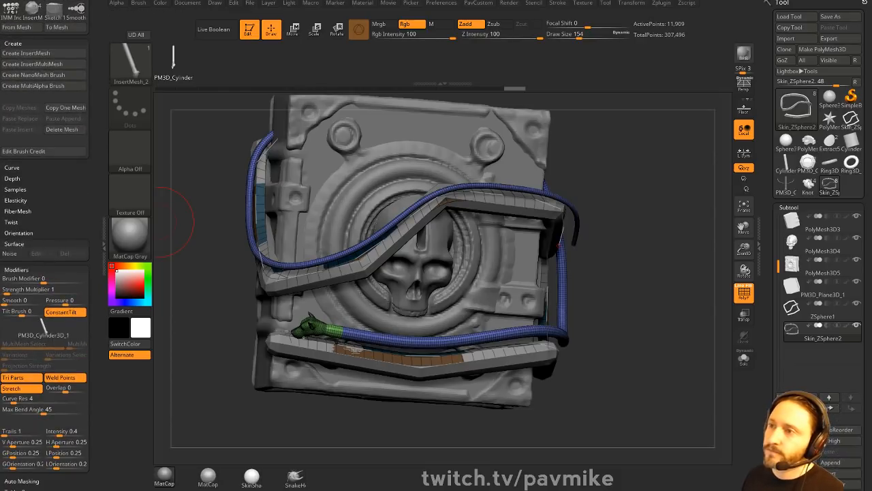
left_click(11, 178, "shift")
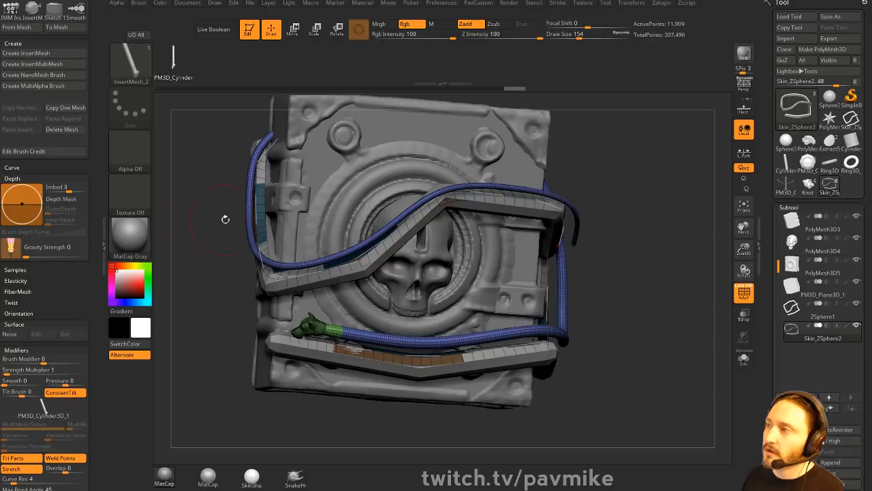
- Update the snake mesh on the curve and set the draw size to 74
left_click(554, 208)
mouse_move(649, 213)
left_mouse_down()
mouse_move(576, 216)
mouse_move(637, 209)
mouse_move(632, 214)
left_mouse_up()
key("s")
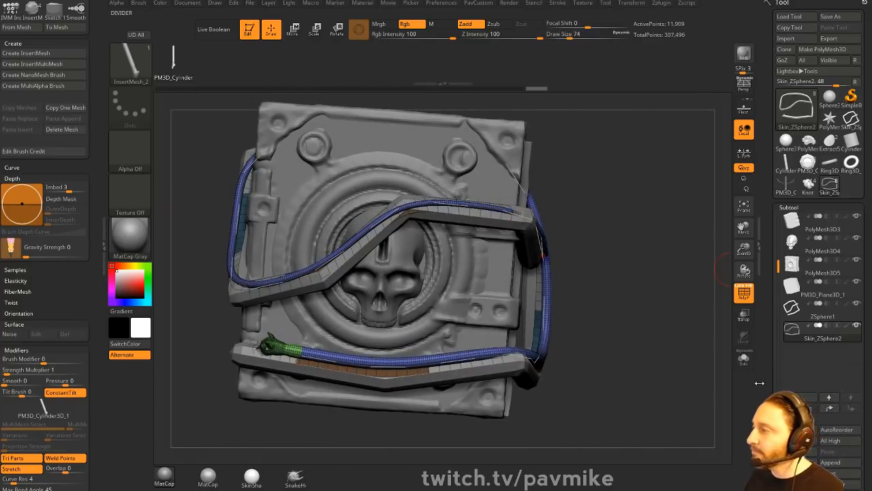
- Delete the Skin_ZSphere2 and ZSphere1 subtools
left_click_drag(767, 422, 767, 328)
left_click(789, 390)
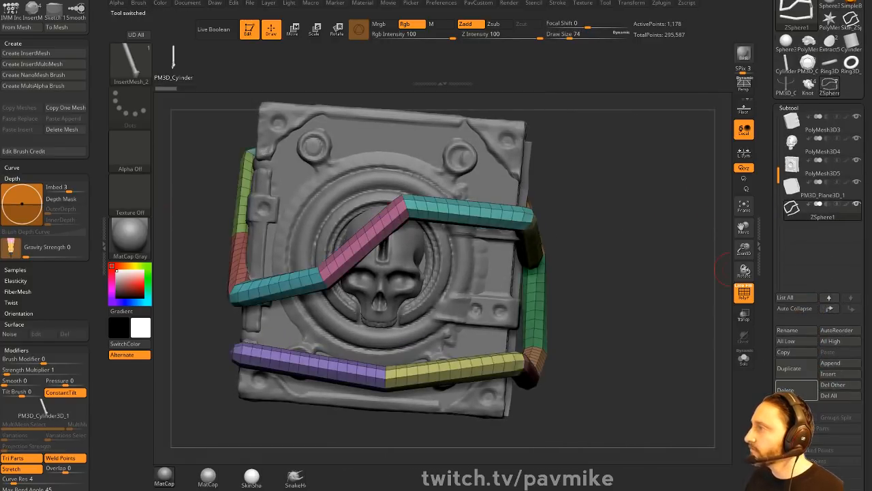
left_click(794, 389)
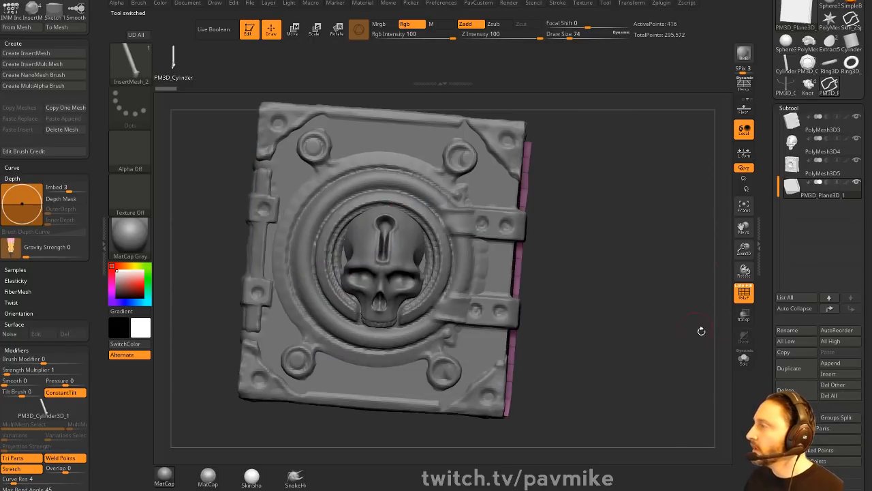
- Append a ZSphere as a new subtool and make it the active subtool
left_click_drag(690, 310, 669, 312)
left_click_drag(628, 231, 710, 286)
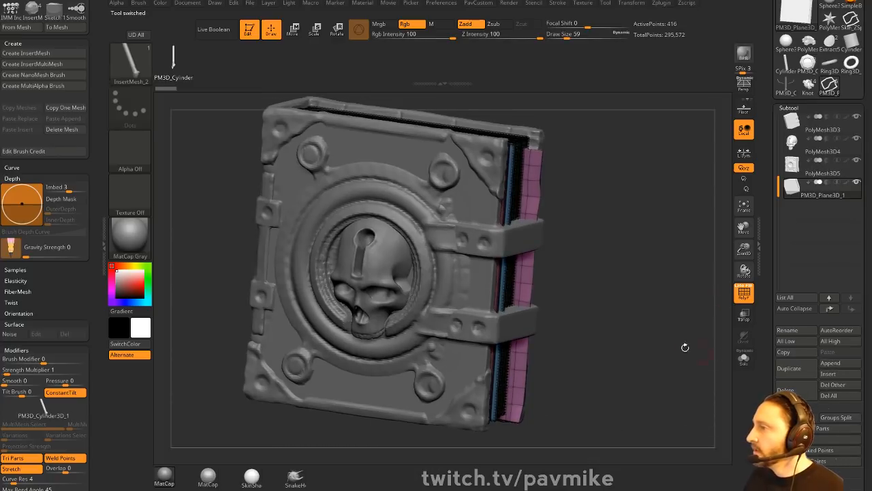
left_click(830, 362)
left_click(614, 344)
left_click_drag(622, 269, 560, 236, "shift")
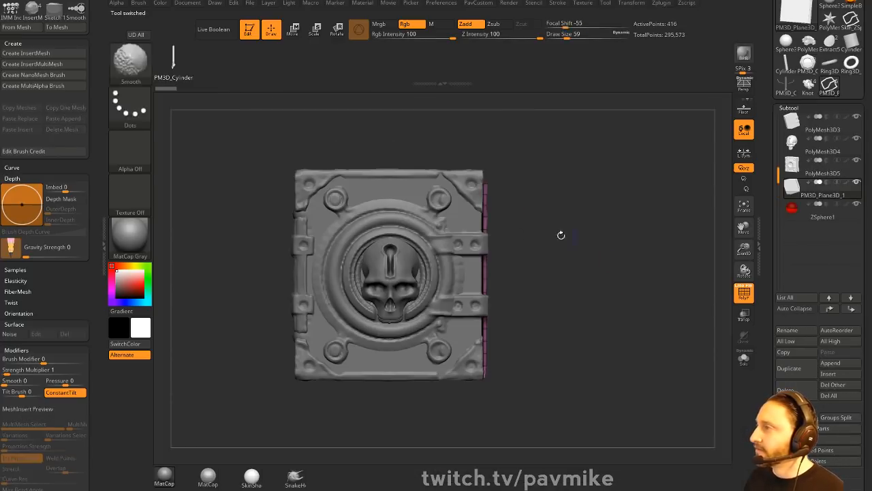
left_click(815, 211)
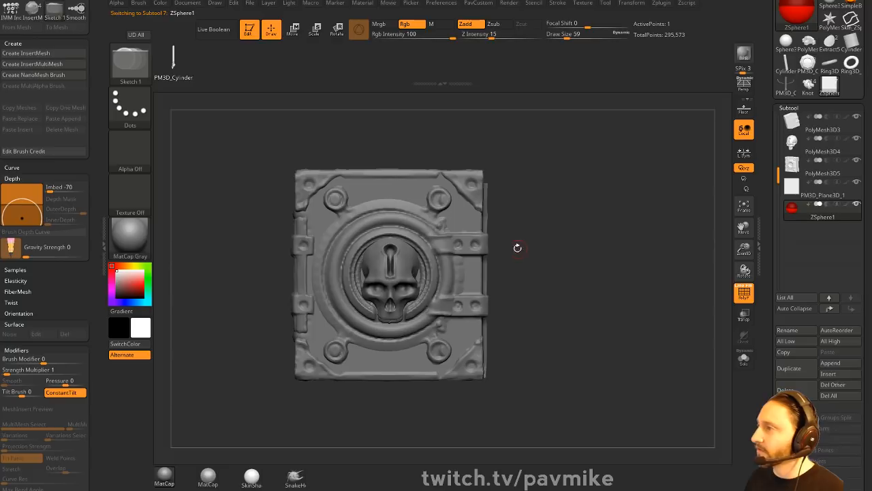
- Turn on transparency, then move the ZSphere out beside the book's clasp edge and reduce its size
left_click(744, 315)
key("w")
mouse_move(380, 260)
left_mouse_down()
mouse_move(512, 260)
mouse_move(489, 221)
left_mouse_up()
key("e")
key("q")
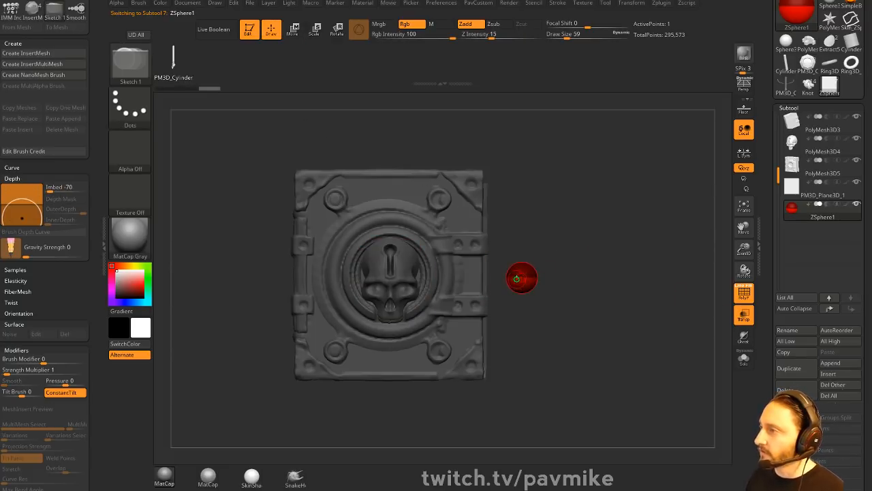
- Extend the ZSphere into a chain across the lower front of the book, pulling its end past the spine
left_click_drag(568, 273, 553, 308)
key("w")
left_click_drag(513, 291, 401, 332)
key("e")
left_click_drag(522, 277, 510, 252)
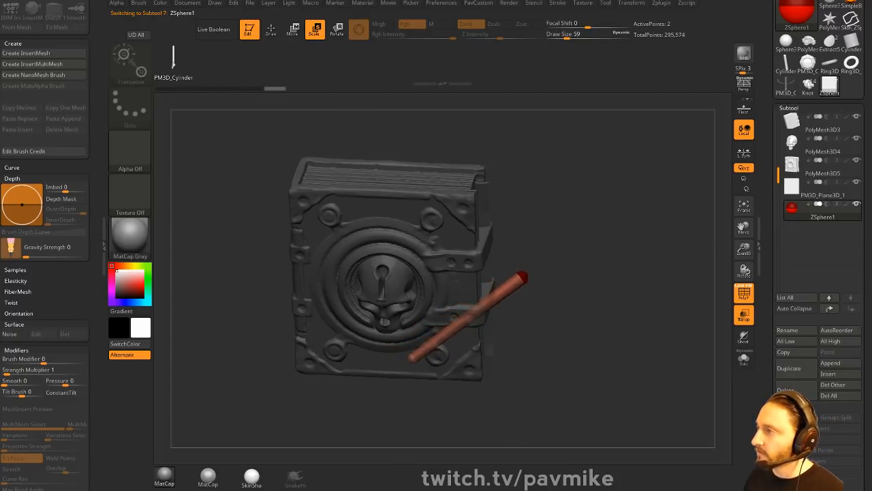
key("q")
left_click(413, 360)
key("w")
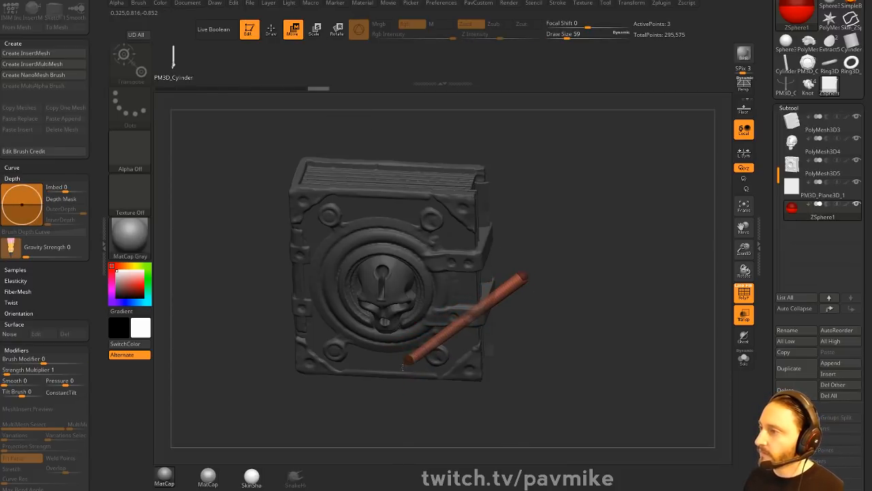
left_click_drag(413, 359, 248, 316)
mouse_move(339, 339)
left_mouse_down()
mouse_move(312, 408)
mouse_move(332, 426)
left_mouse_up()
- Insert more ZSpheres between the chain's middle and clasp end, and move them to bend that section
key("q")
left_click(388, 353)
key("w")
key("q")
left_click(447, 319)
key("w")
left_click_drag(448, 319, 506, 364)
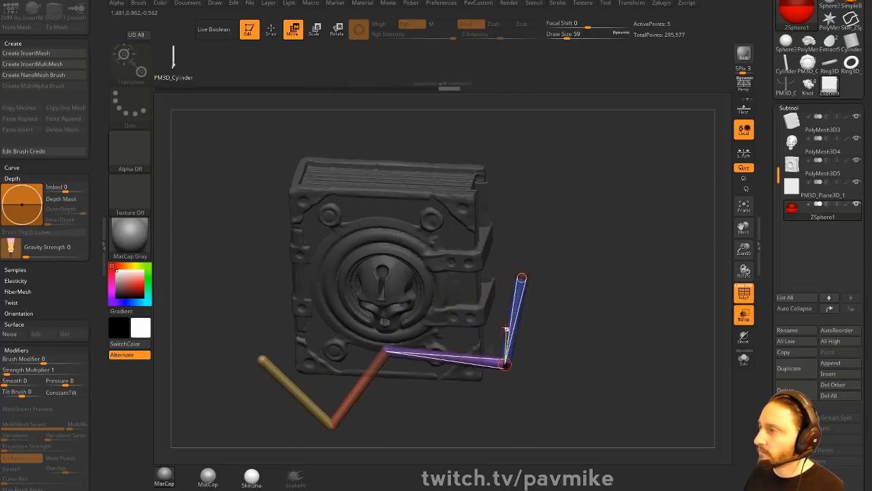
key("q")
left_click(515, 316)
key("w")
left_click_drag(516, 317, 494, 305)
- Insert further ZSpheres along the middle and spine end of the chain and reposition them into a zigzag
key("q")
left_click(432, 355)
key("w")
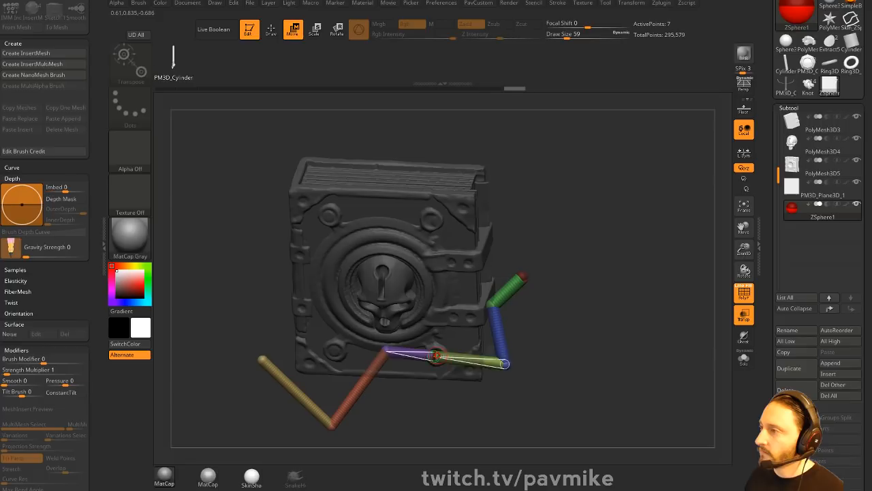
left_click_drag(432, 355, 429, 394)
key("q")
left_click(359, 389)
key("w")
mouse_move(359, 388)
left_mouse_down()
mouse_move(334, 383)
mouse_move(277, 411)
left_mouse_up()
key("q")
left_click(302, 397)
key("ctrl+z")
key("w")
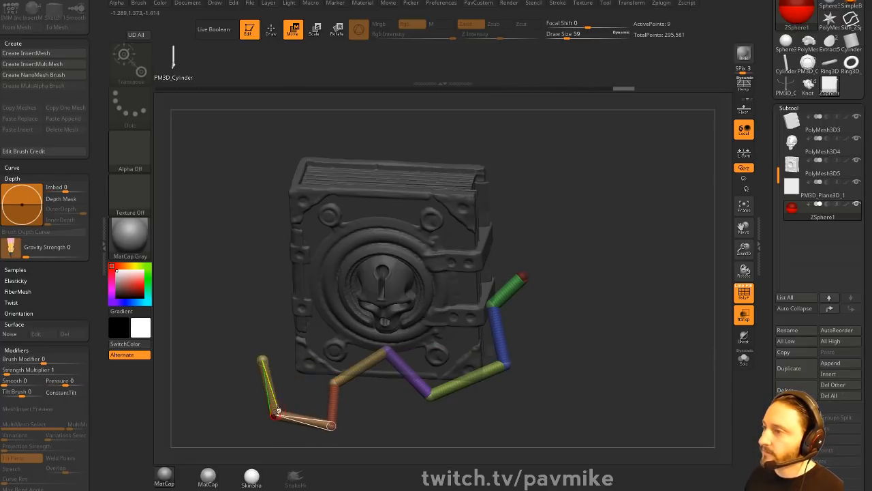
left_click_drag(258, 357, 249, 356)
key("q")
- Try to branch an extra ZSphere off the joint near the chain's spine end
left_click_drag(606, 320, 640, 290)
left_click(280, 407)
key("w")
left_click_drag(280, 408, 303, 390)
- Turn off polyframe and transparency, and undo the extra ZSphere branch
key("shift+f")
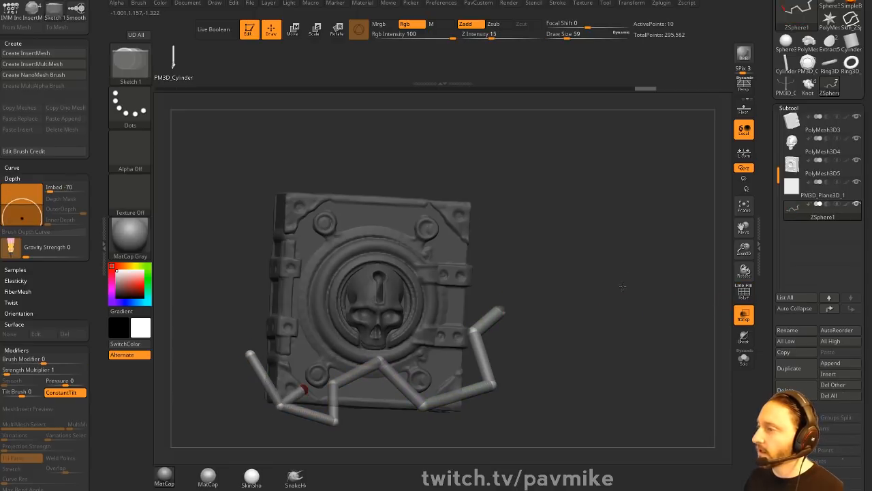
left_click_drag(623, 288, 645, 257, "alt")
key("ctrl+z")
left_click(738, 309)
left_click_drag(675, 299, 628, 294)
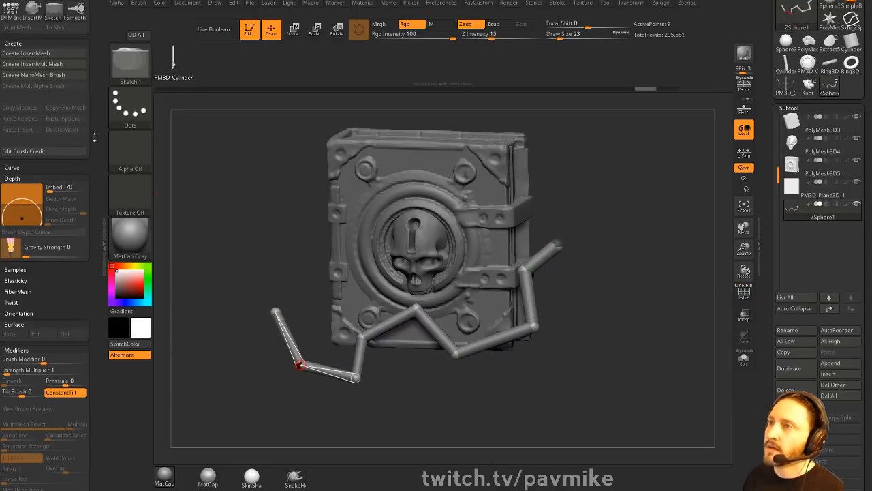
- Open the Curves Helper plugin and copy the ZSphere chain
left_click_drag(95, 137, 95, 286)
left_click(90, 4)
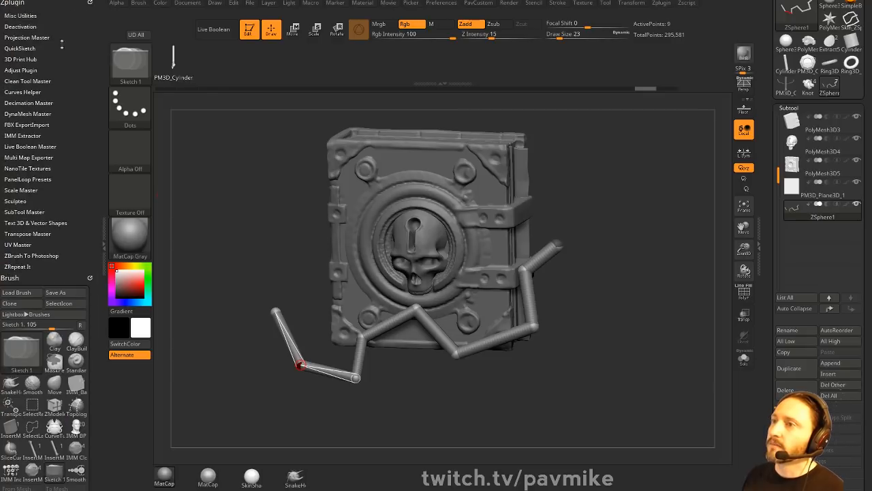
left_click(18, 92)
left_click(44, 102)
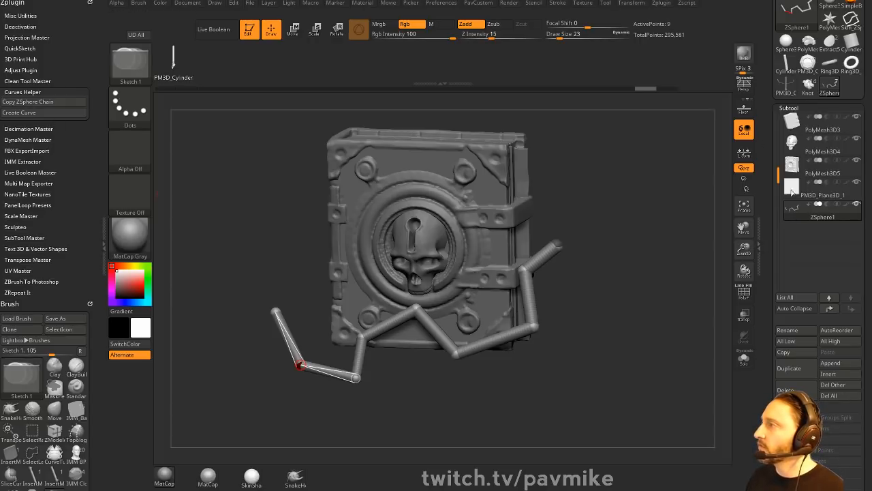
- Make the Book001 subtool active and create a curve from the copied ZSphere chain
mouse_move(810, 198)
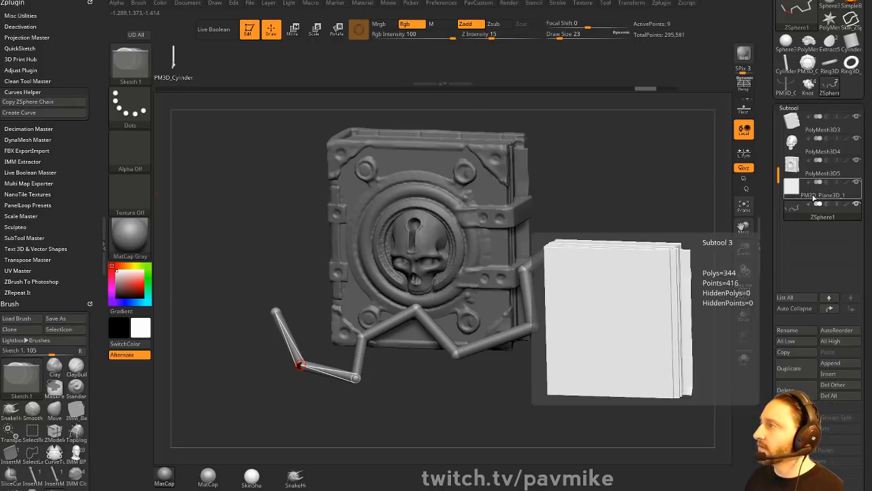
scroll(813, 197, "up", 2)
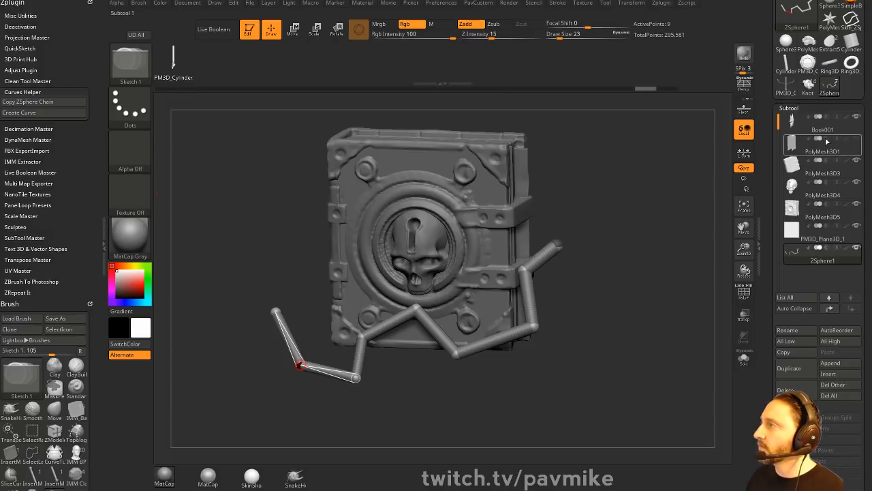
left_click(818, 120)
left_click_drag(612, 235, 584, 232, "alt")
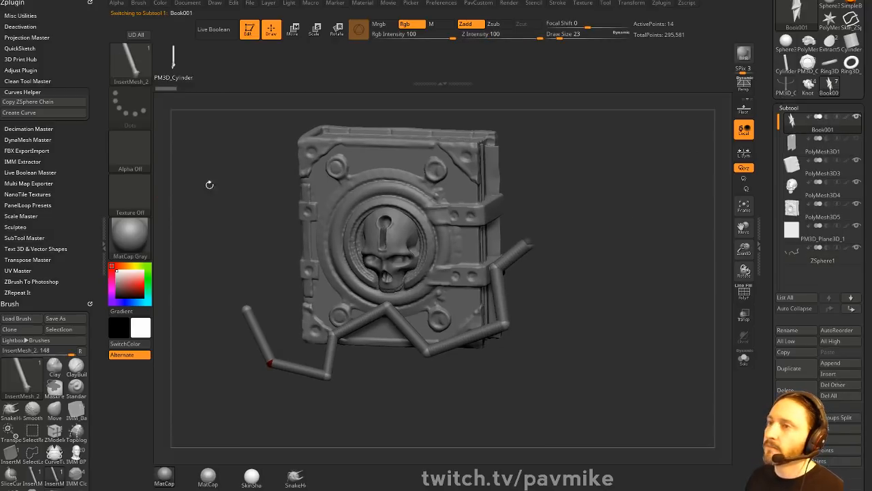
left_click(41, 113)
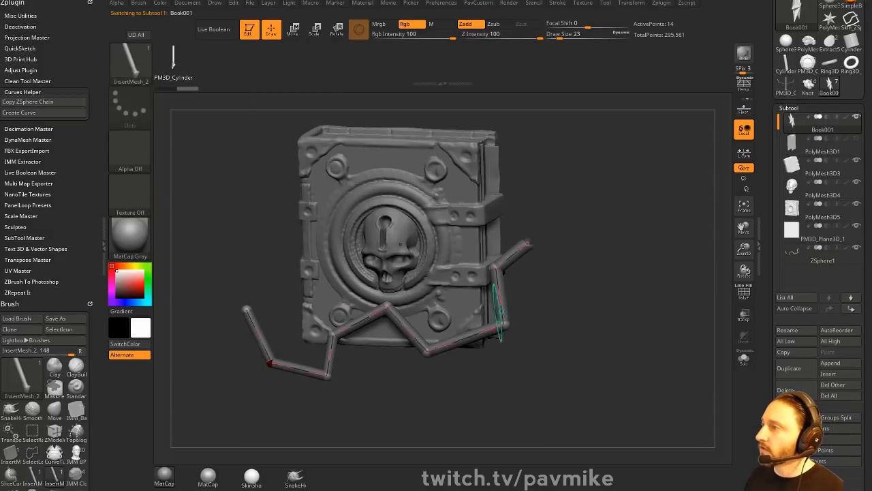
- Choose the InsertMesh_2 brush and isolate the Book001 subtool in solo view
key("b")
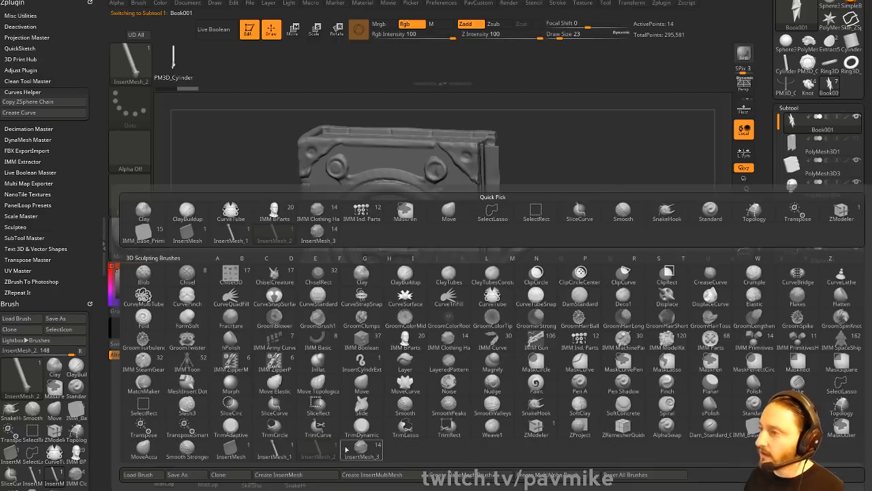
left_click(361, 451)
key("b")
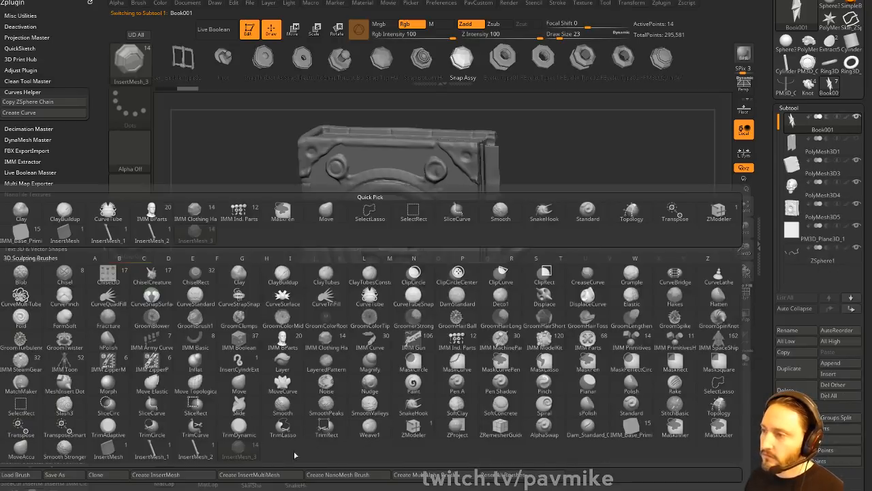
left_click(193, 455)
left_click(744, 359)
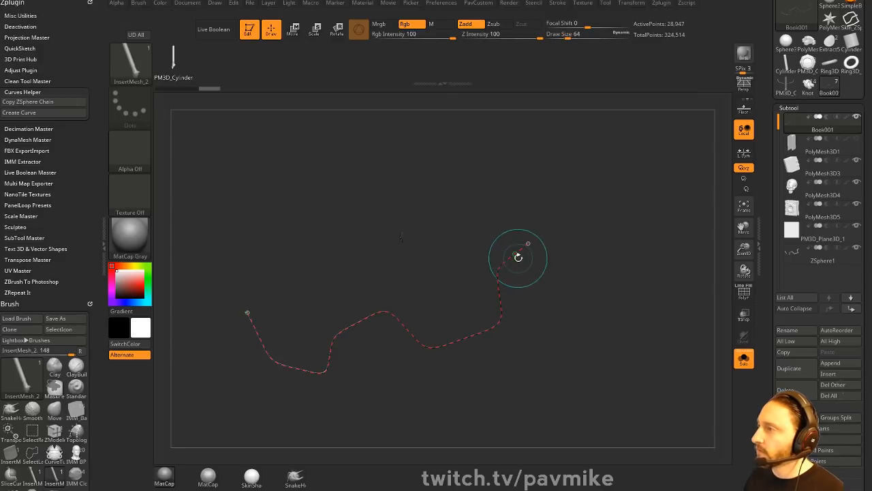
- Apply the InsertMesh_2 cylinder along the curve made from the ZSphere chain, with a draw size of 116
left_click(512, 258)
mouse_move(597, 284)
left_mouse_down()
mouse_move(507, 292)
mouse_move(614, 297)
mouse_move(607, 315)
left_mouse_up()
key("s")
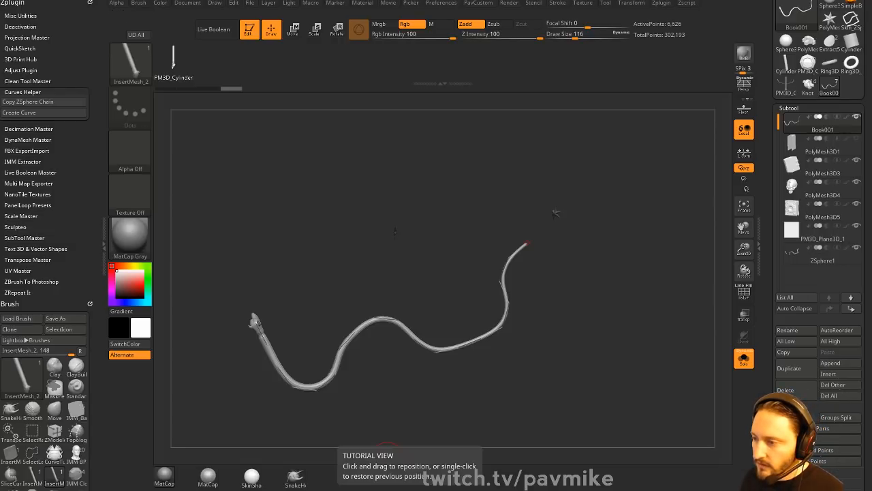
- Switch to the browser to check the Curves Helper entry in the ZBrushCentral ZScripts and macros thread, and return to ZBrush
left_click_drag(340, 489, 613, 63)
scroll(477, 300, "down", 4)
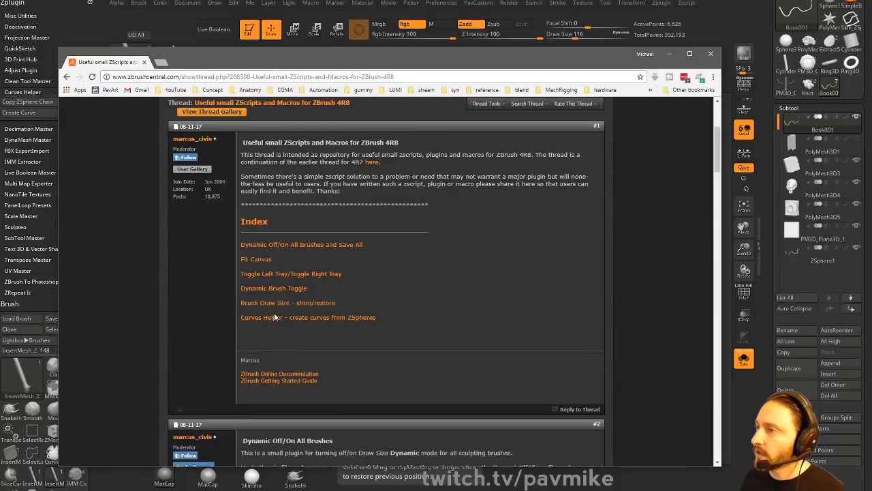
left_click(299, 76)
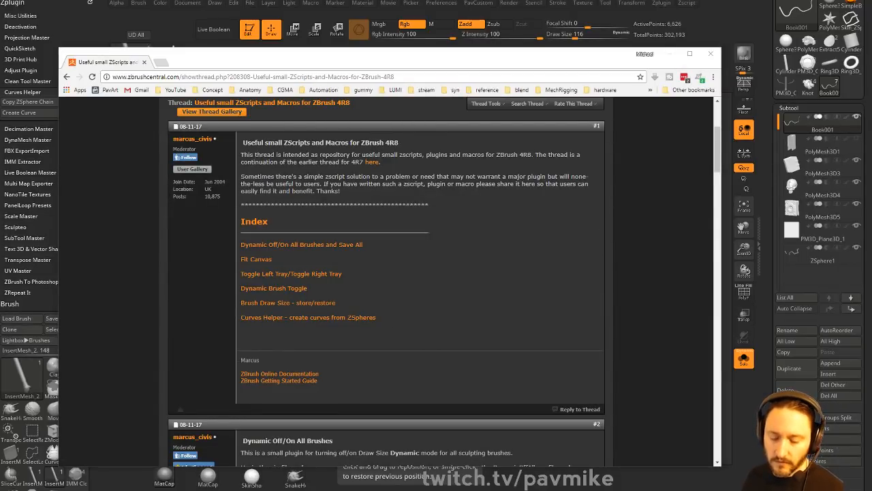
left_click_drag(551, 53, 556, 489)
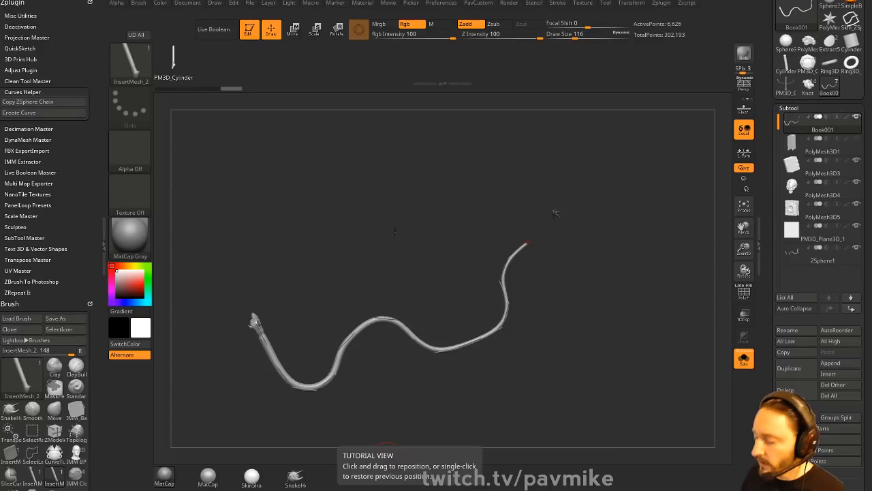
- Switch to the IMM Curve brush with the Shoulder Strap insert mesh
left_click_drag(606, 238, 653, 237)
key("b")
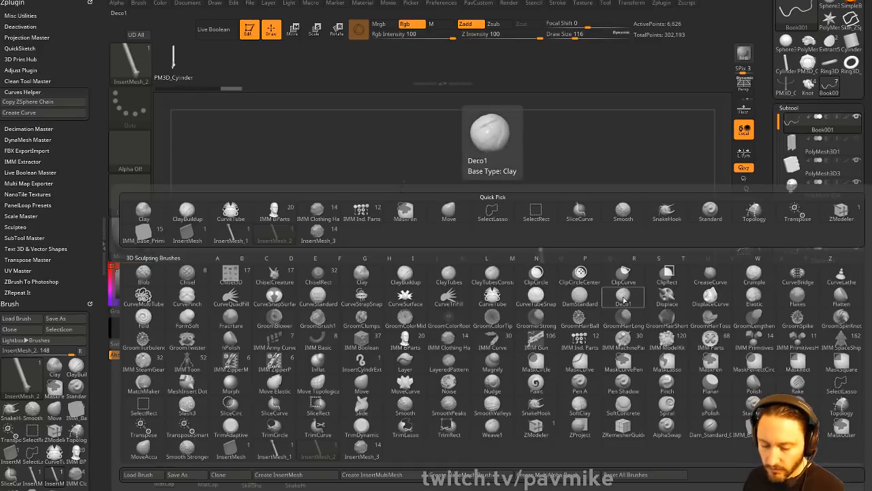
key("i")
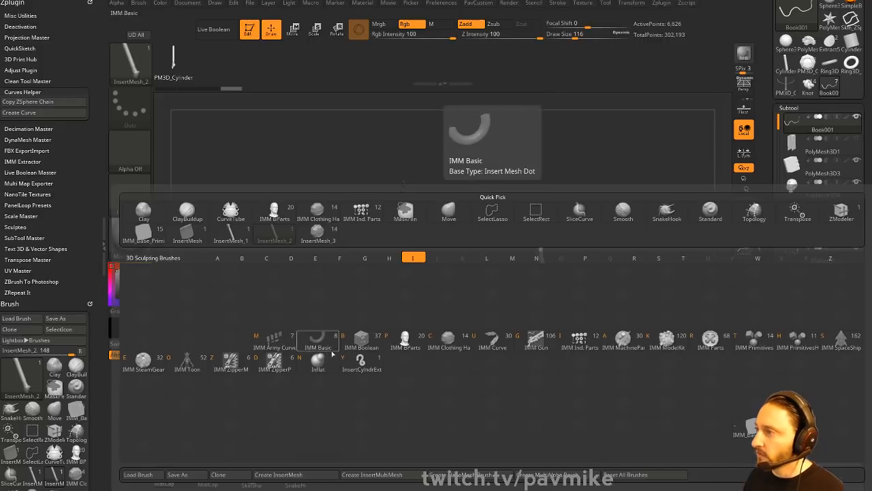
left_click(492, 338)
key("m")
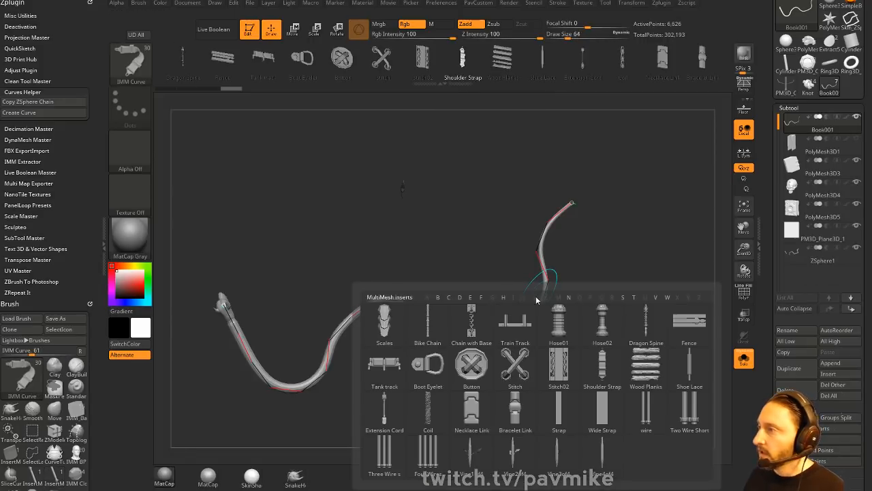
left_click(384, 326)
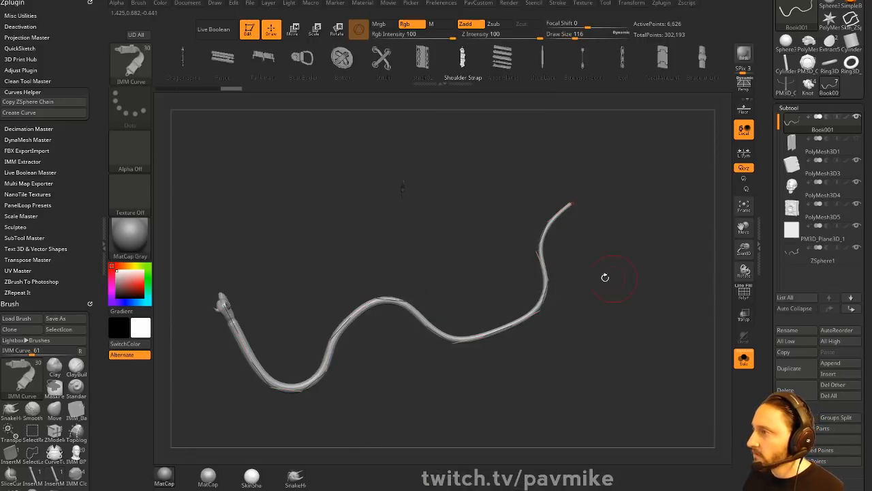
- Replace the cylinder along the curve with the Shoulder Strap mesh at a draw size of 33
left_click(551, 281)
key("s")
left_click(609, 294)
left_click(551, 278)
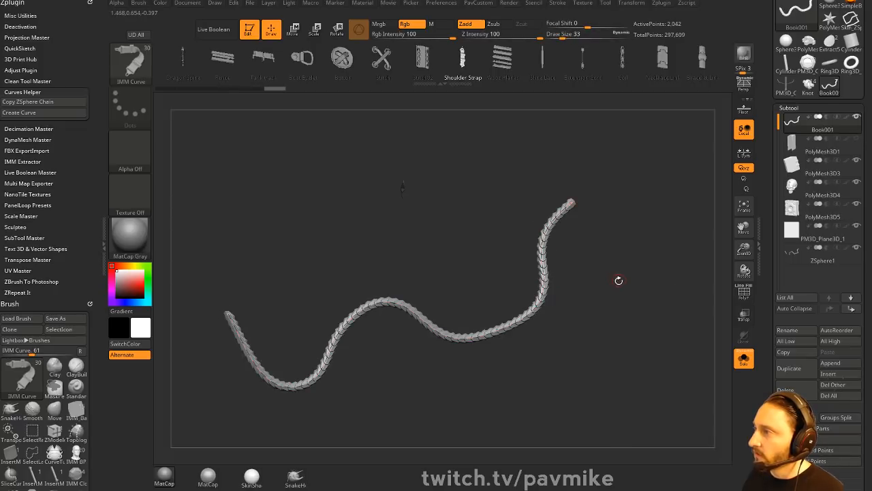
- Replace the shoulder strap along the curve with a ribbed hose insert mesh from the IMM Curve brush
key("b")
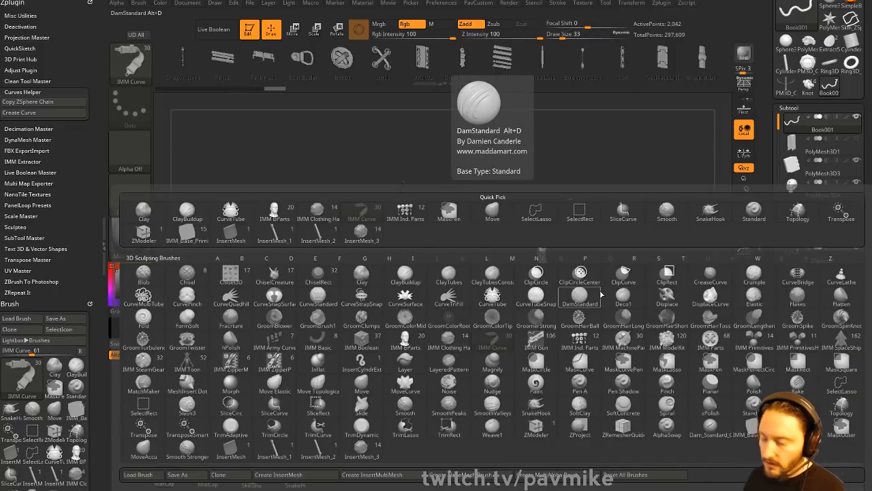
key("i")
left_click(443, 335)
key("m")
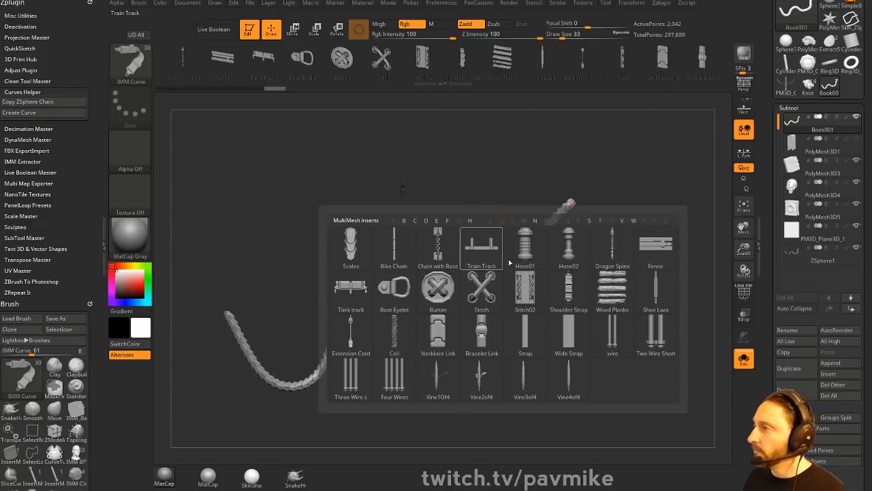
left_click(522, 289)
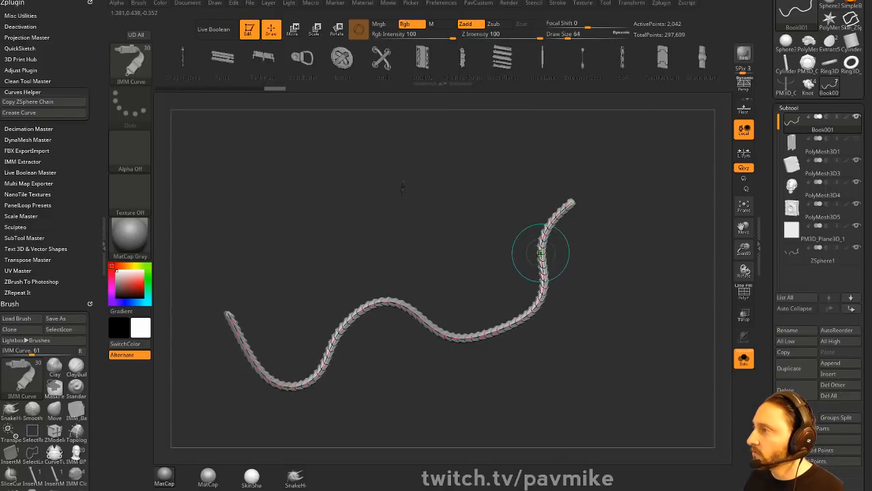
left_click(539, 253)
mouse_move(589, 265)
left_mouse_down()
mouse_move(630, 263)
mouse_move(579, 263)
mouse_move(590, 264)
left_mouse_up()
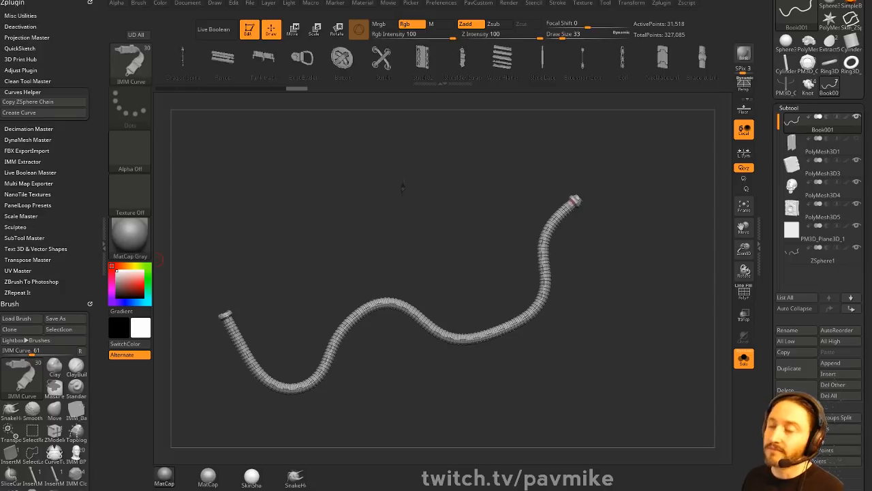
key("ctrl+s")
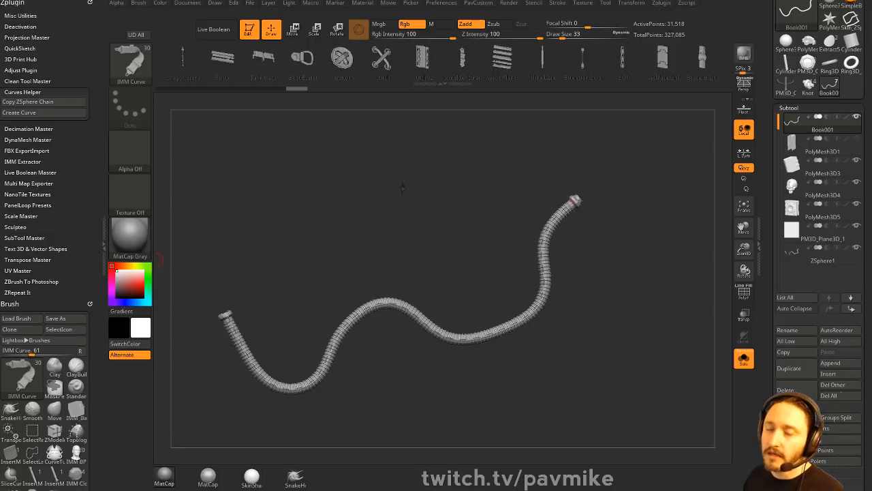
mouse_move(519, 179)
left_mouse_down()
mouse_move(550, 181)
mouse_move(521, 178)
left_mouse_up()
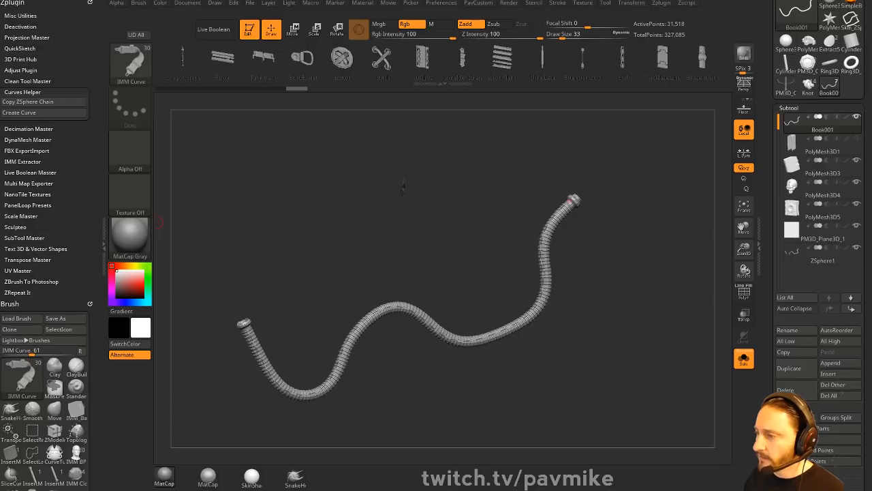
- Switch to the web browser, open Workshop Broadcast #6 from the YouTube playlist and pause it
key("alt+Tab")
scroll(538, 293, "down", 15)
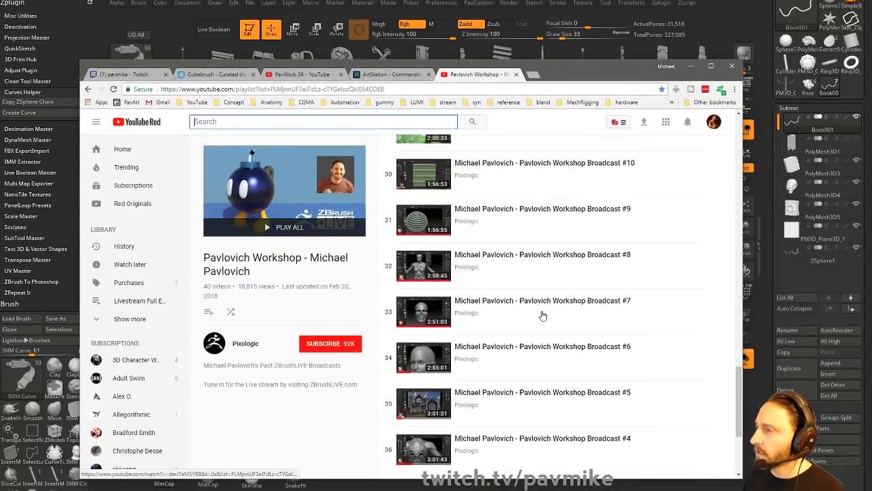
scroll(541, 313, "down", 1)
left_click(529, 307)
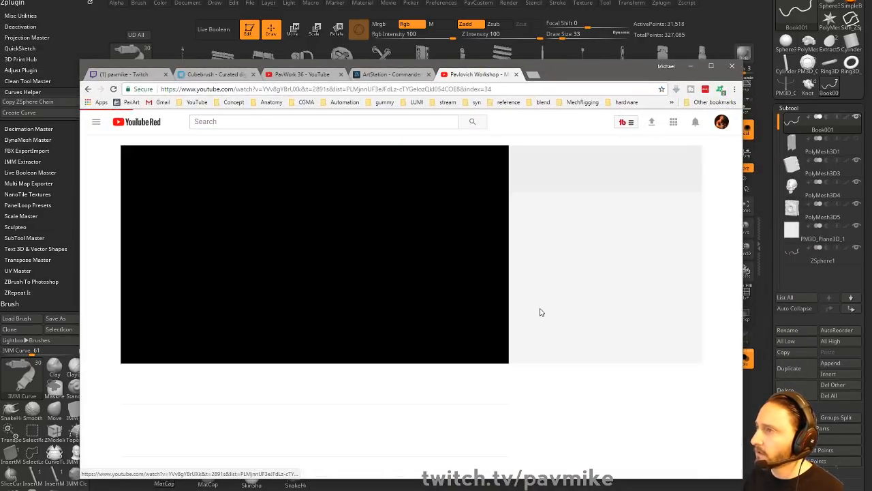
left_click(327, 90)
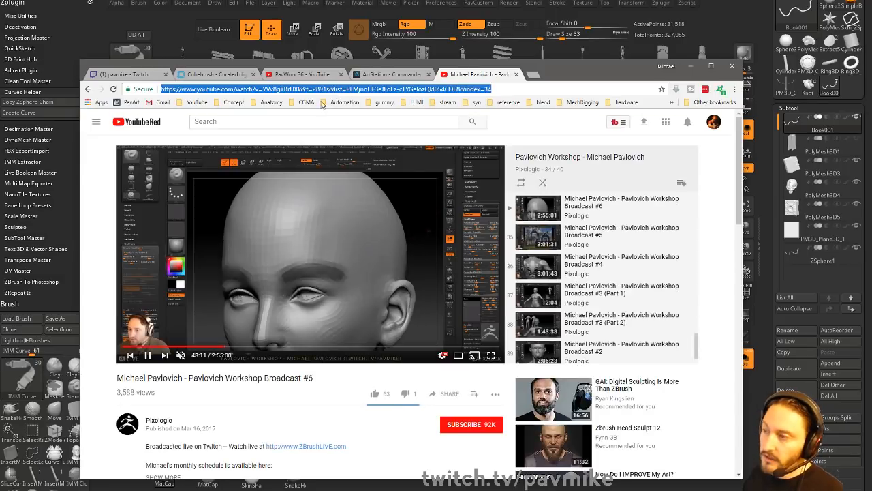
left_click(146, 357)
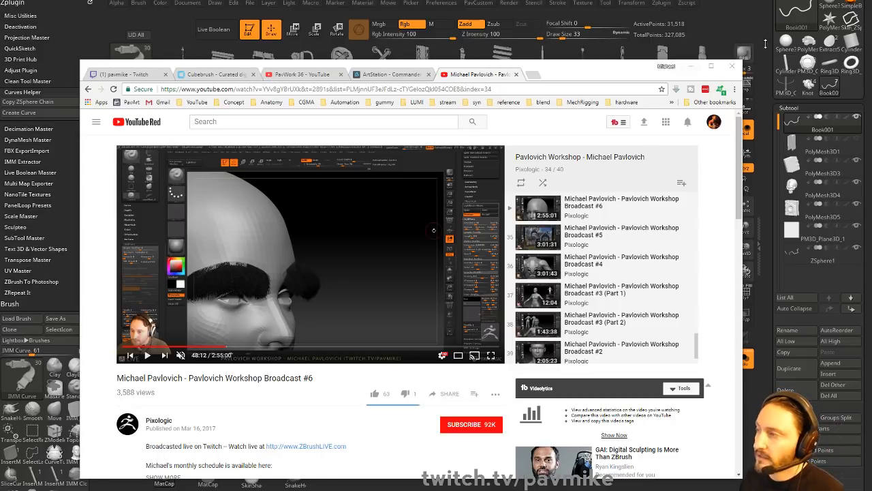
left_click_drag(608, 77, 750, 0)
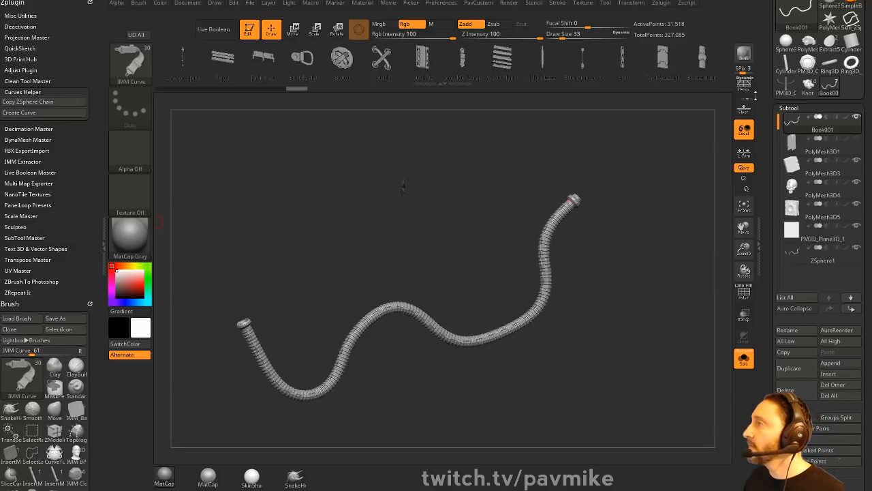
- Look through the loaded tools, showing the Knot and Skin_ZSphere1 on the canvas
left_click_drag(761, 86, 760, 155)
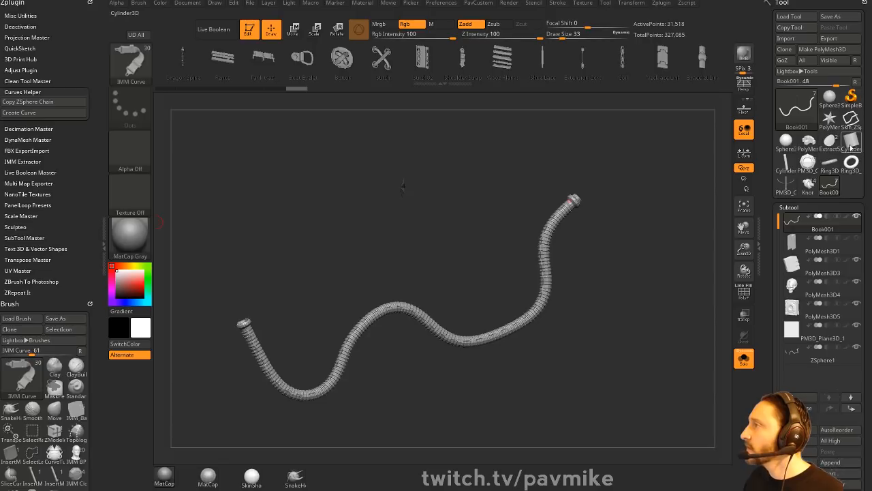
mouse_move(809, 190)
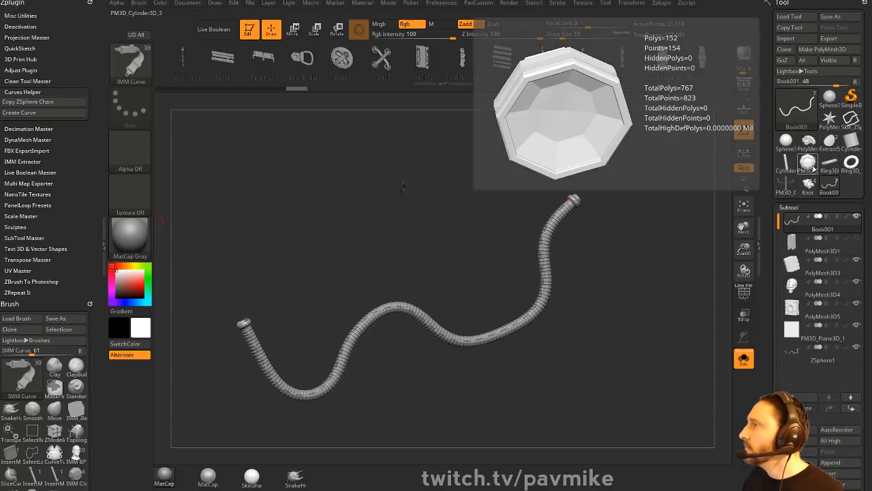
left_click(809, 186)
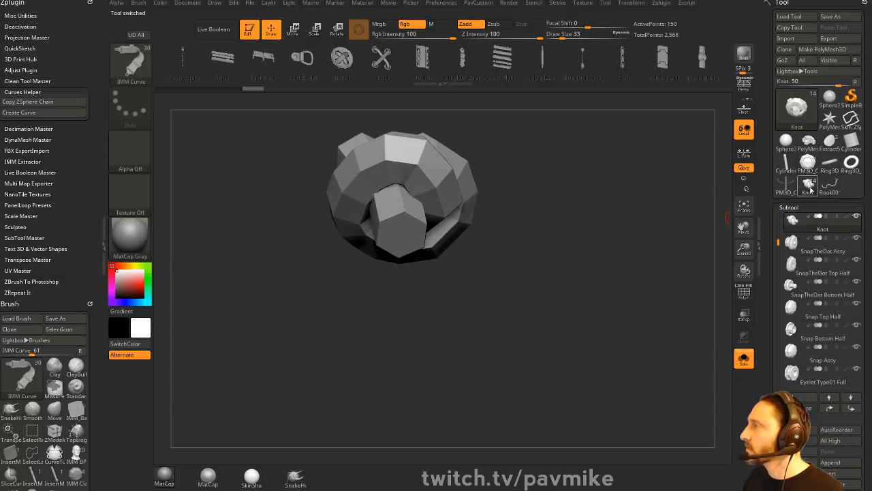
left_click(853, 144)
left_click(852, 120)
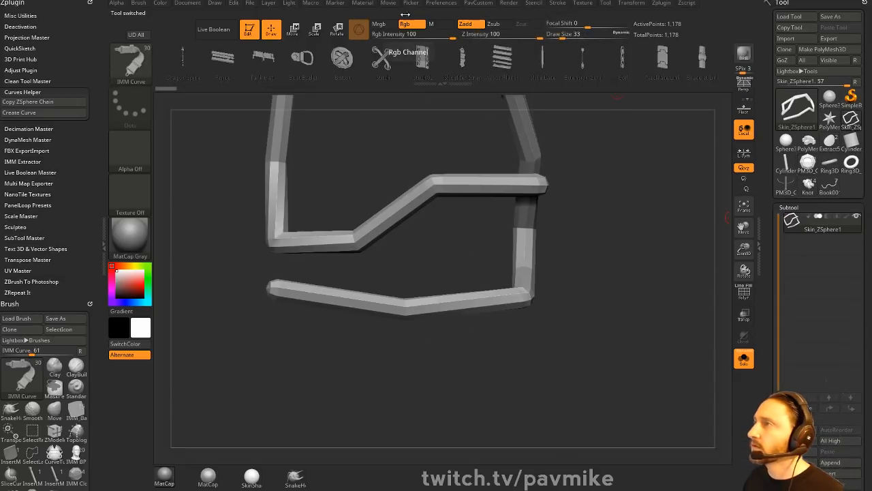
- Reinitialize ZBrush and remove the gradient from the document background
left_click(441, 3)
left_click(477, 20)
left_click(458, 213)
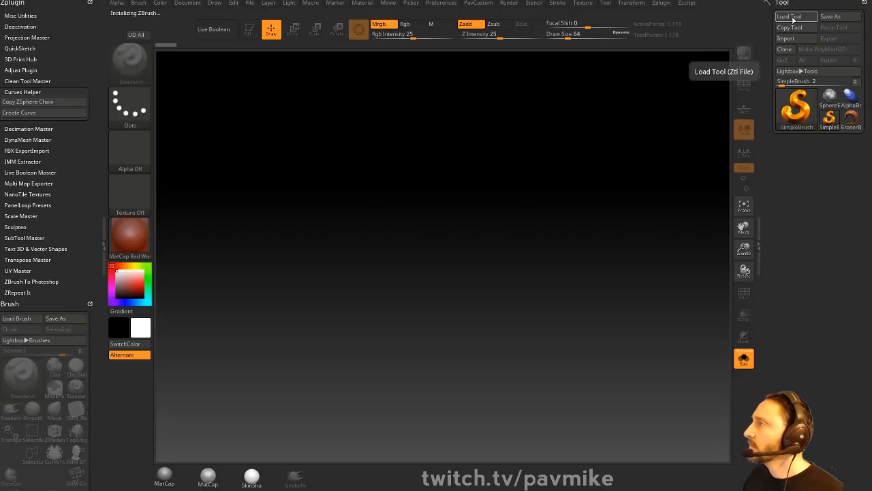
left_click(789, 16)
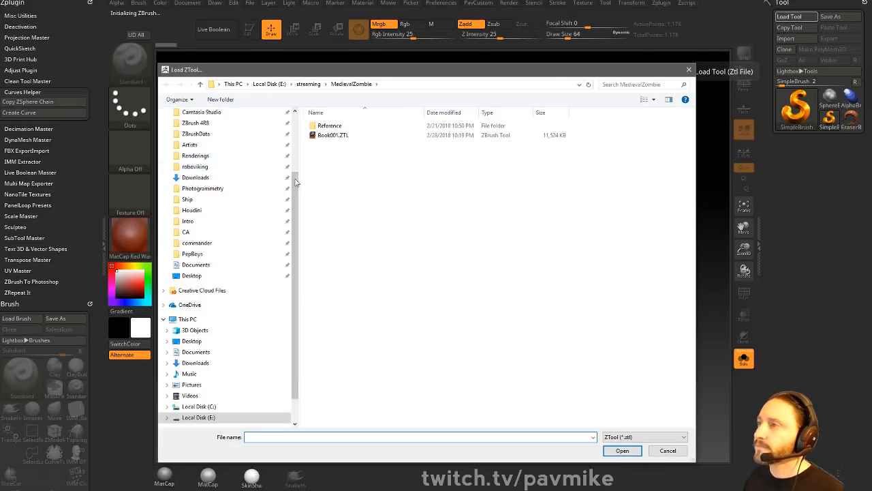
left_click(667, 449)
left_click(197, 4)
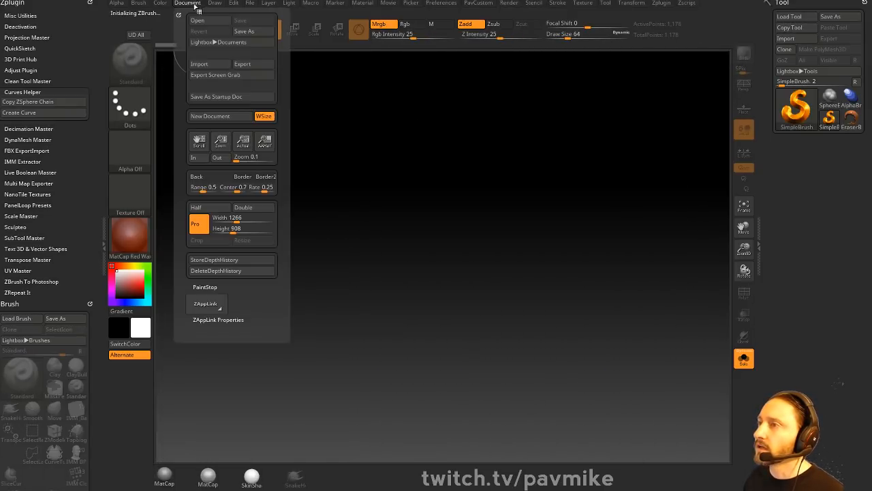
left_click(203, 188)
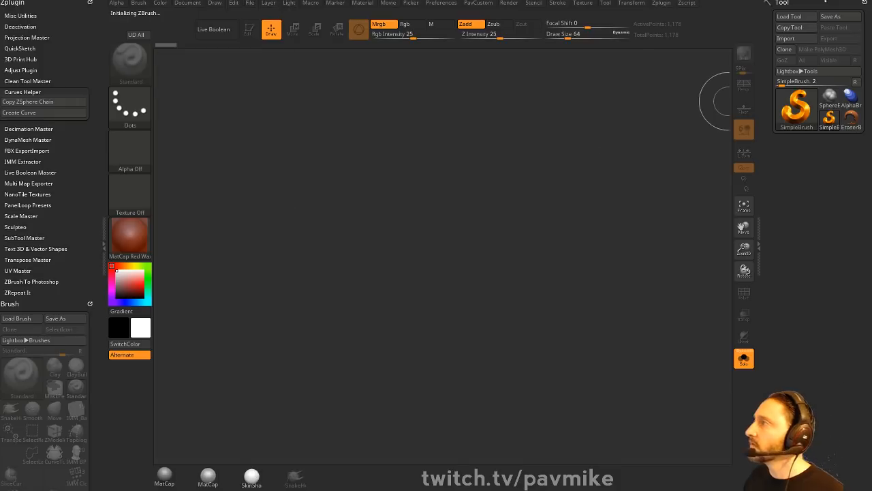
- Load the Book001.ZTL tool, place the book on the canvas and enter Edit mode
left_click(789, 17)
scroll(214, 189, "up", 5)
left_click(332, 135)
double_click(332, 137)
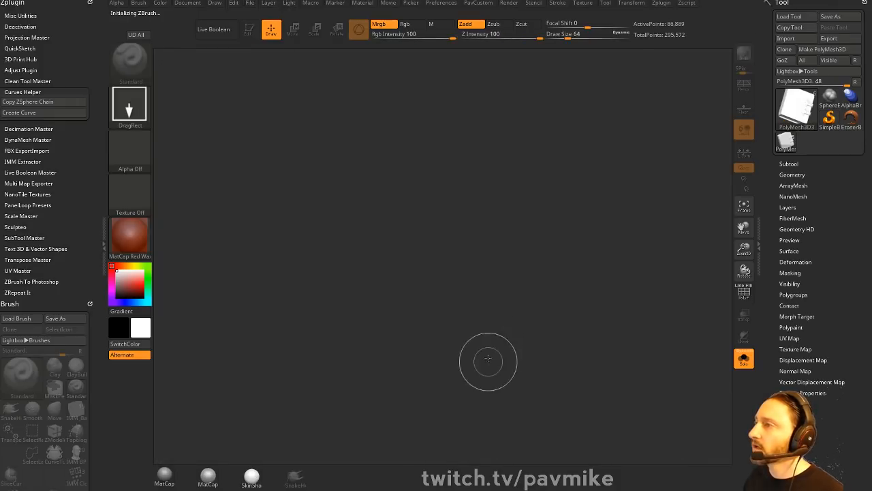
left_click_drag(412, 294, 316, 192)
left_click(250, 29)
mouse_move(532, 133)
left_mouse_down()
mouse_move(631, 109)
mouse_move(639, 115)
left_mouse_up()
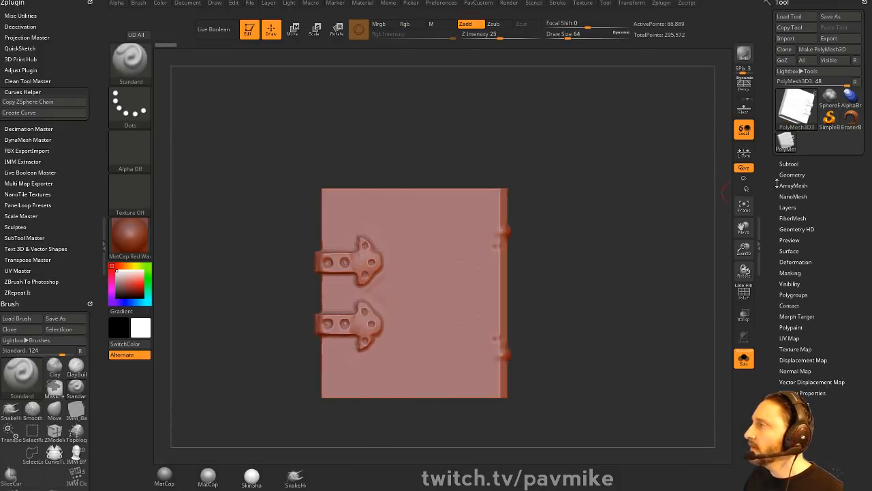
- Append a ZSphere to the book's subtools and turn on transparency with the MatCap Gray material
left_click(791, 165)
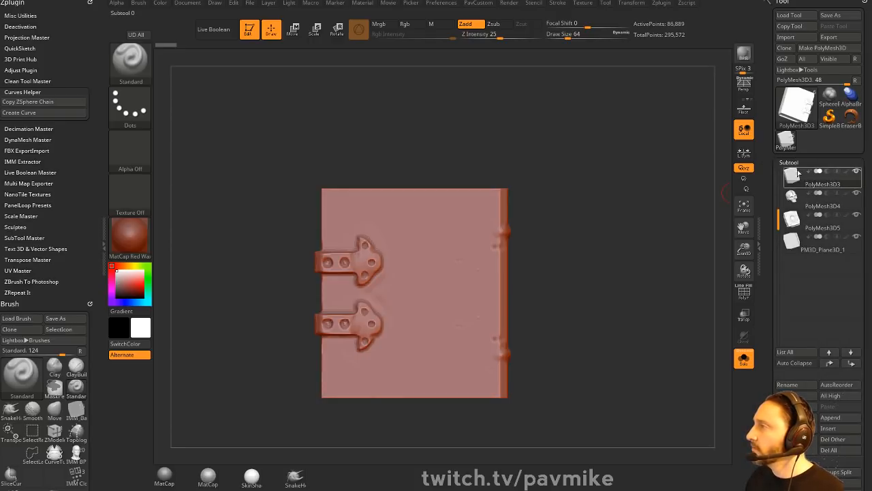
left_click(830, 417)
left_click(570, 345)
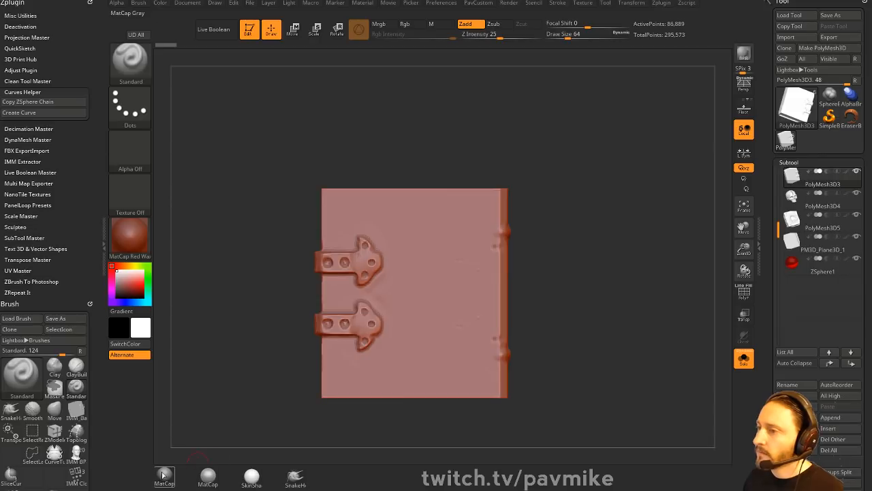
left_click(742, 321)
left_click_drag(571, 255, 538, 270)
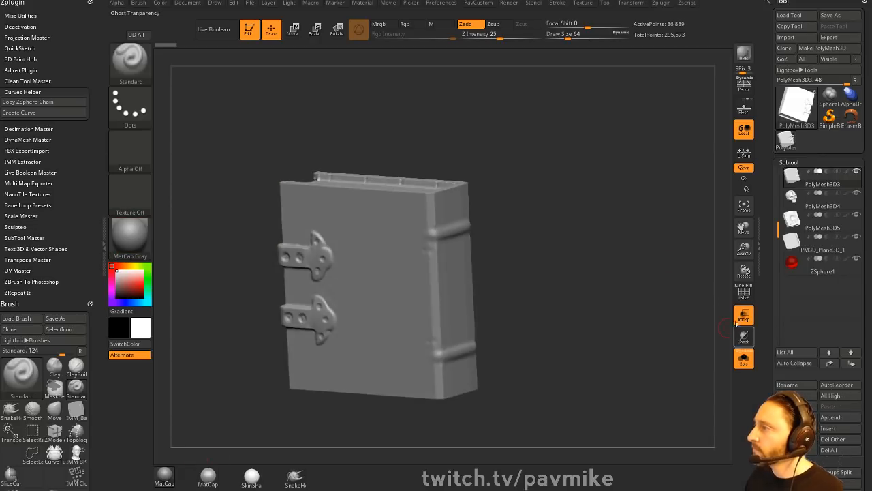
- Select the ZSphere1 subtool, display it with the whole book, scale the sphere down over the skull and set the draw size to 25
left_click(808, 269)
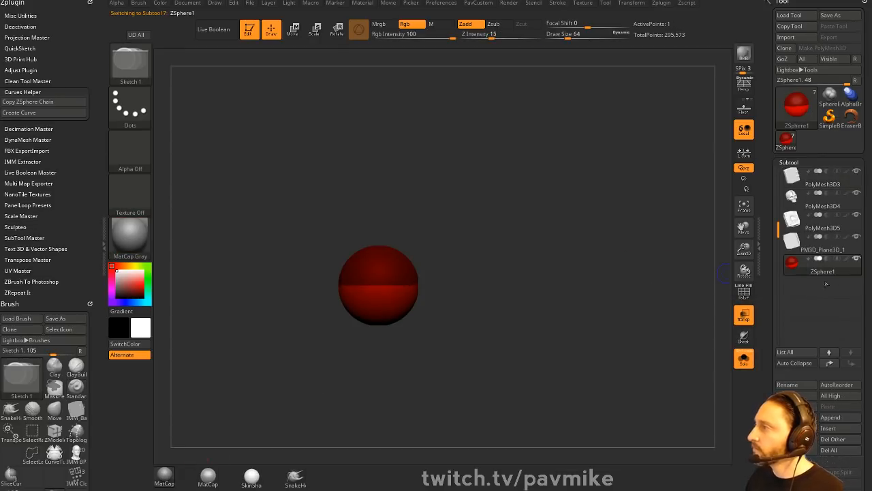
key("e")
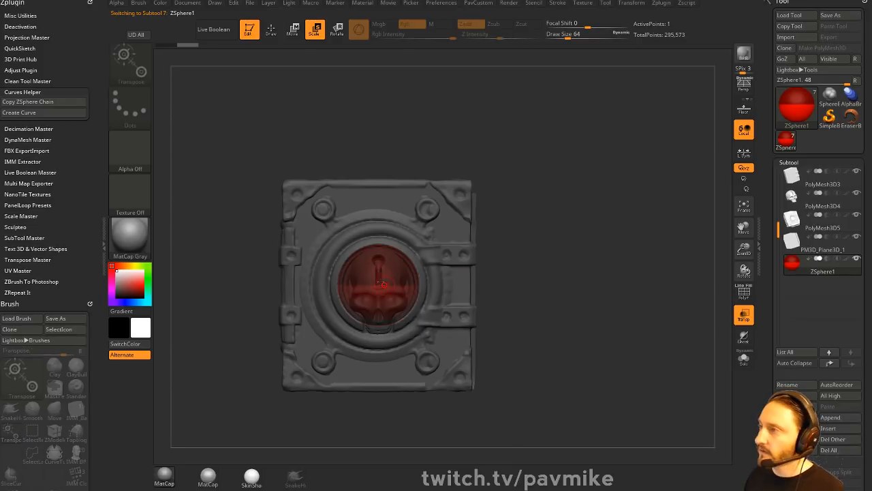
left_click_drag(380, 282, 221, 146)
left_click_drag(397, 166, 441, 256)
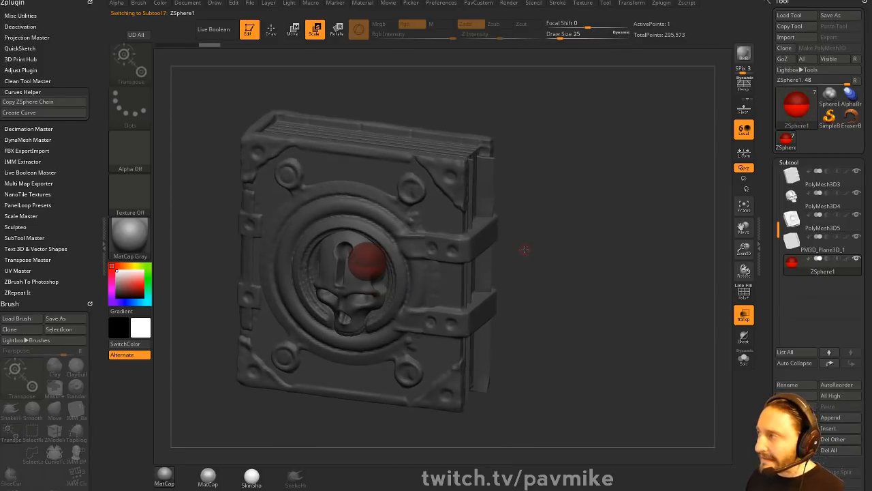
left_click_drag(527, 217, 382, 248)
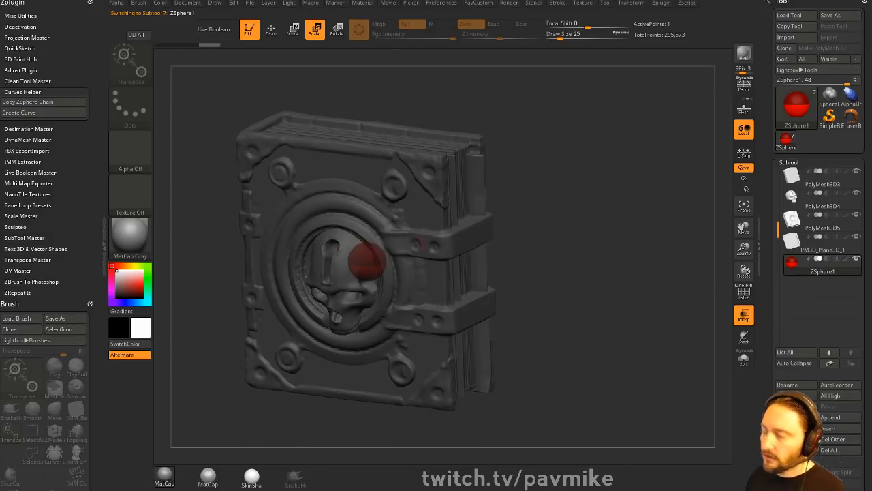
- Draw a ZSphere chain from the root sphere at the skull out to the cover's clasp side and down between the clasps
key("q")
left_click(367, 262)
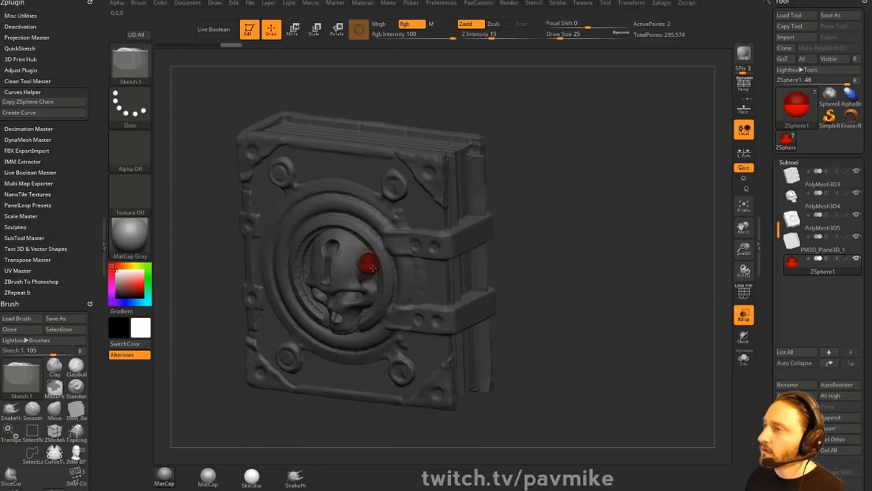
mouse_move(505, 248)
left_mouse_down()
mouse_move(549, 241)
mouse_move(440, 234)
left_mouse_up()
left_click(428, 238)
left_click_drag(529, 246, 523, 196)
left_click_drag(433, 276, 441, 281)
left_click_drag(534, 269, 567, 285)
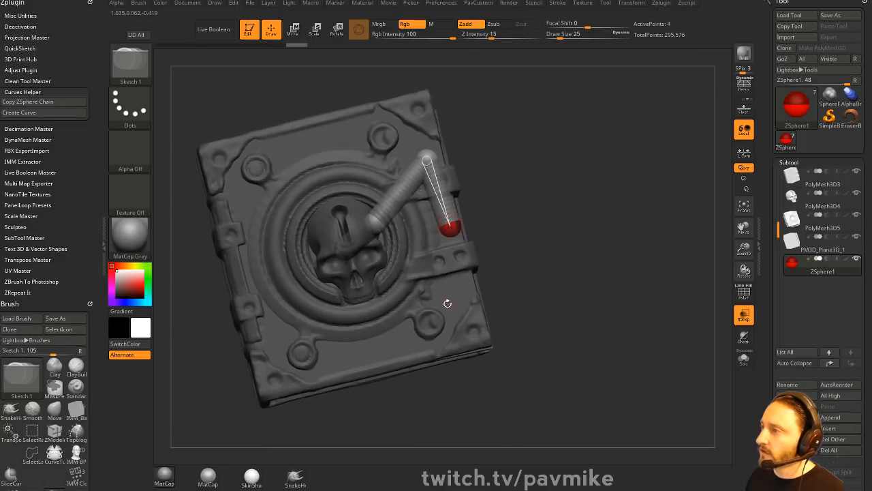
- Extend the chain with five more ZSpheres past the lower clasp, along the cover's lower edge and up the spine side
left_click(448, 301)
left_click(392, 338)
left_click(328, 353)
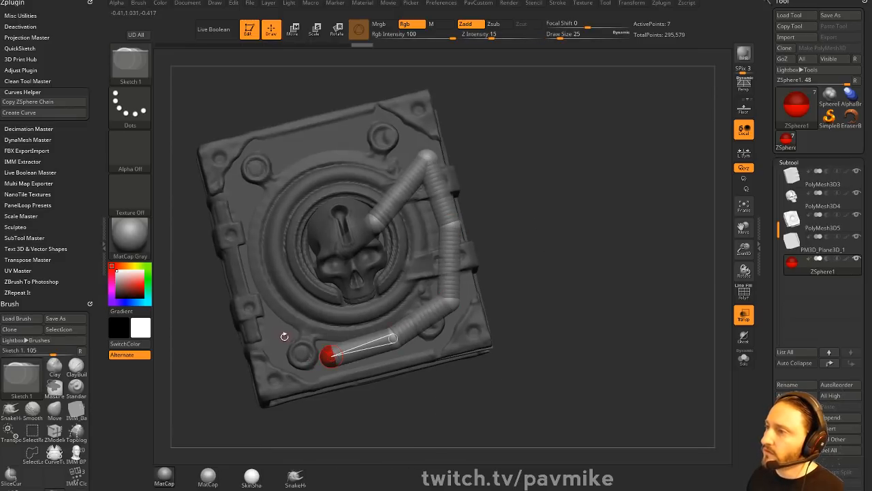
left_click(282, 337)
left_click(246, 262)
left_click_drag(266, 77, 282, 122)
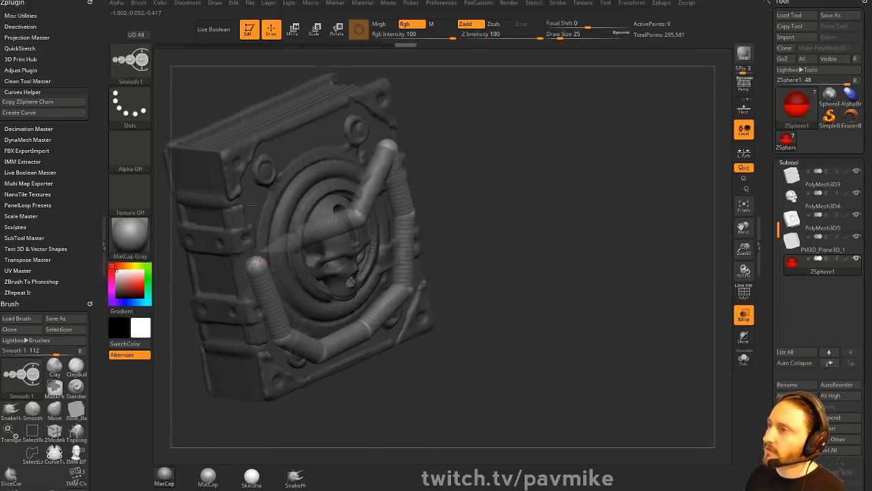
left_click(282, 336)
left_click(251, 190)
key("ctrl+z")
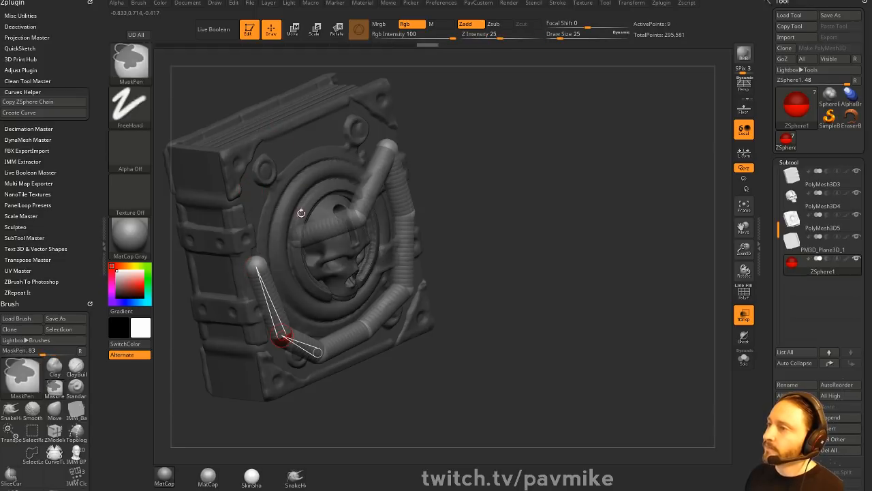
left_click(257, 264)
key("ctrl+z")
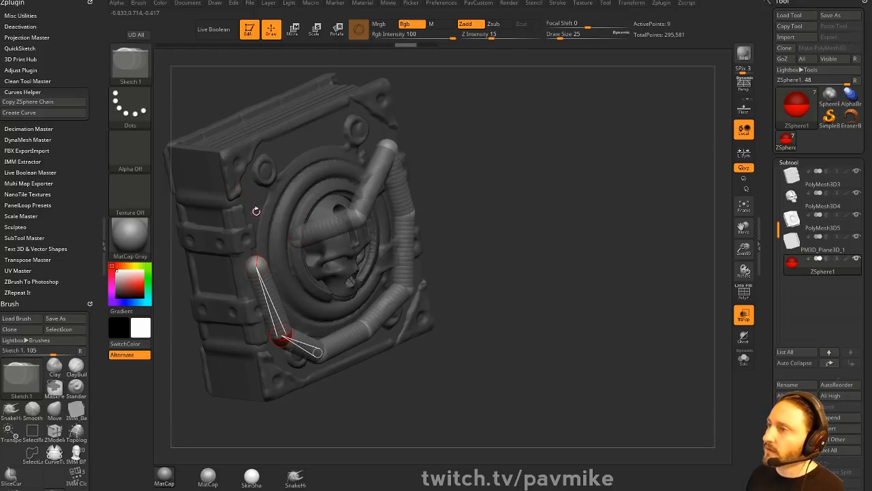
- Move the end ZSphere on the spine side and add four more along the cover's upper edge and onto the page block's top
key("w")
left_click(259, 259)
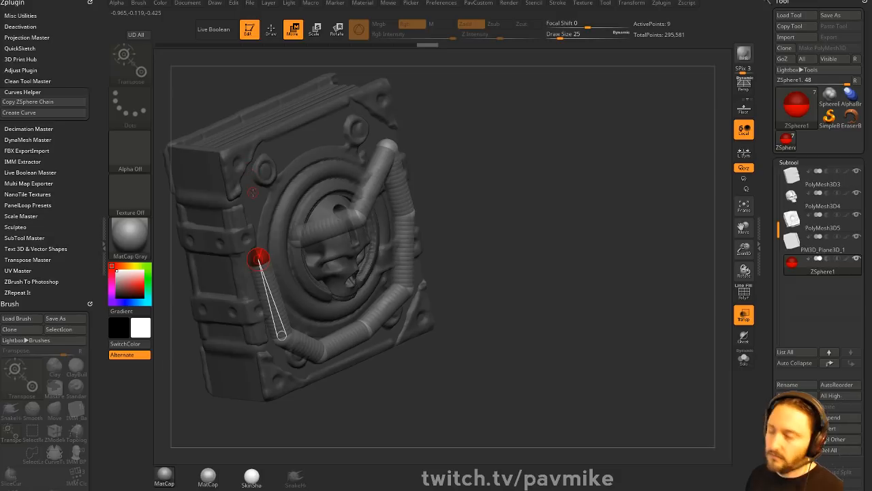
key("q")
left_click(252, 188)
mouse_move(545, 145)
left_mouse_down()
mouse_move(515, 175)
mouse_move(449, 180)
left_mouse_up()
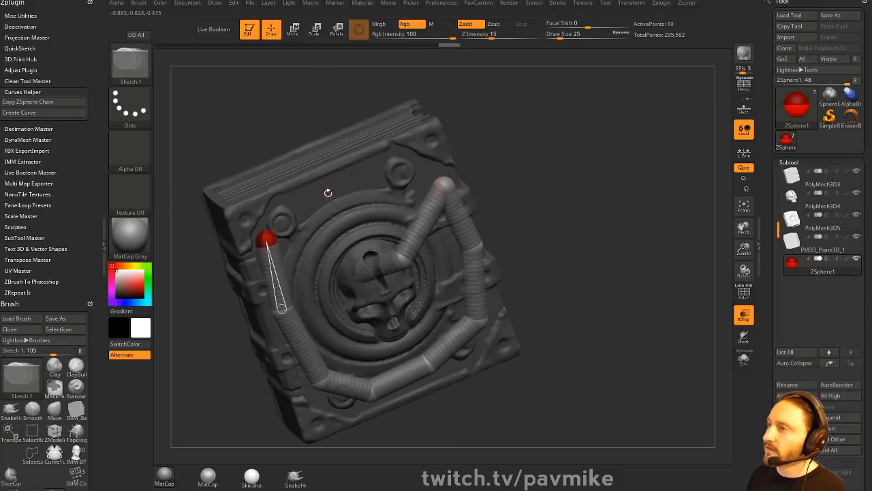
left_click(323, 186)
left_click_drag(464, 102, 429, 141)
left_click(365, 136)
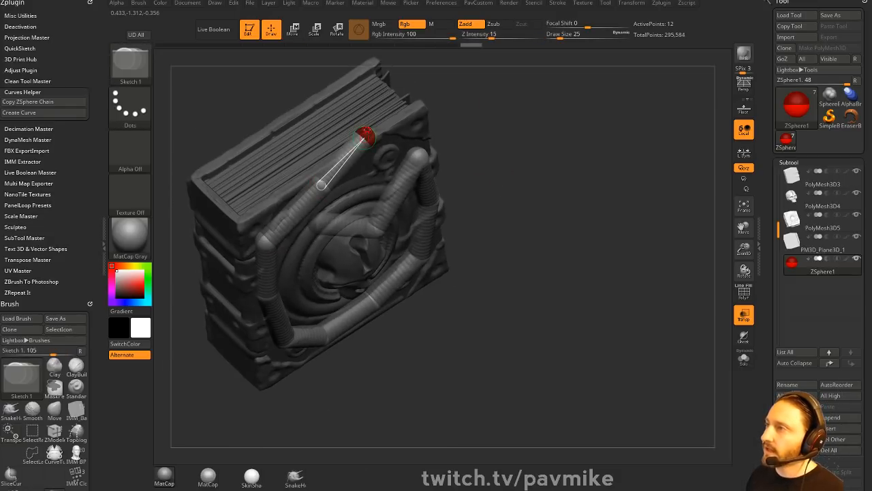
left_click(320, 99)
left_click_drag(579, 153, 688, 216)
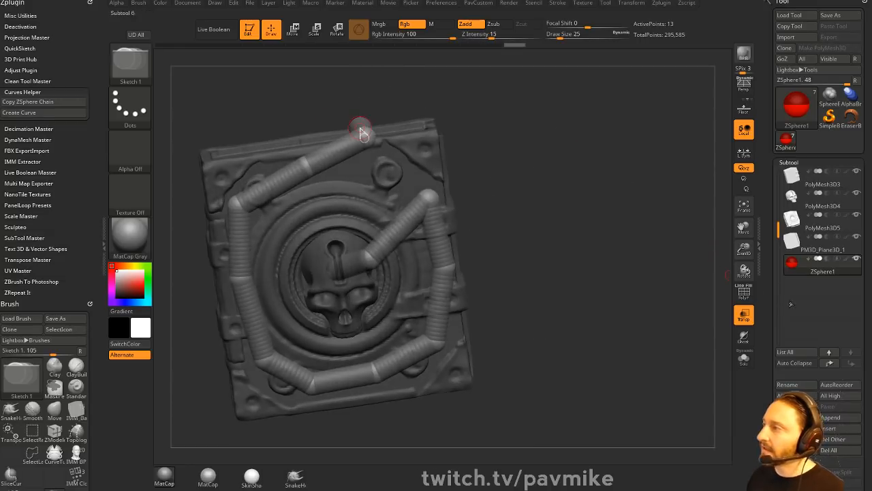
- Turn off transparency and inspect the ZSphere chain around the book from several angles
left_click(742, 316)
left_click_drag(681, 303, 620, 300)
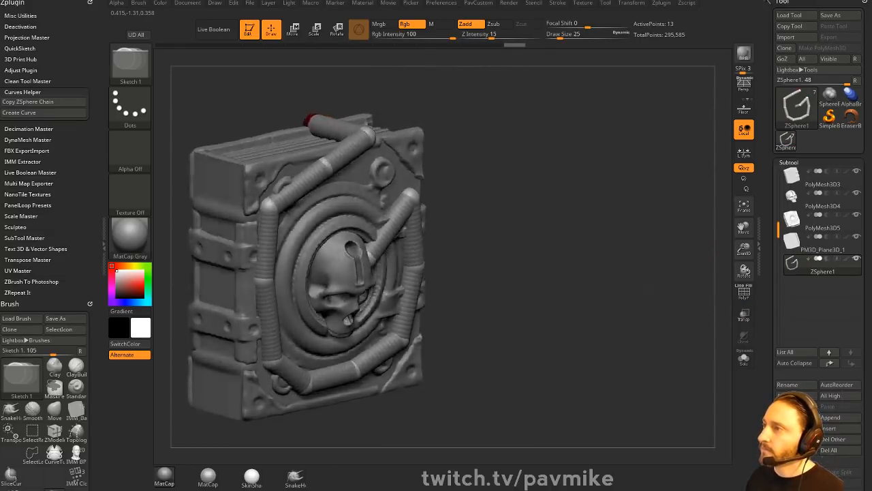
mouse_move(667, 278)
left_mouse_down()
mouse_move(634, 286)
mouse_move(616, 272)
mouse_move(651, 264)
mouse_move(663, 271)
left_mouse_up()
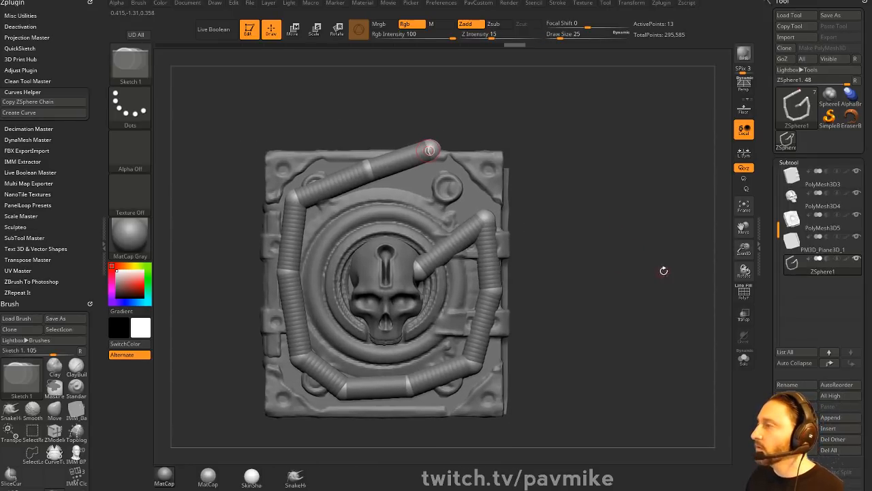
left_click_drag(667, 237, 626, 270)
mouse_move(769, 314)
left_mouse_down()
mouse_move(766, 246)
mouse_move(764, 327)
left_mouse_up()
- Undo the ZSphere chain back to its single root sphere, isolating the subtool while undoing and showing the whole book again
key("ctrl+z")
key("ctrl+z")
key("ctrl+z")
left_click(742, 359)
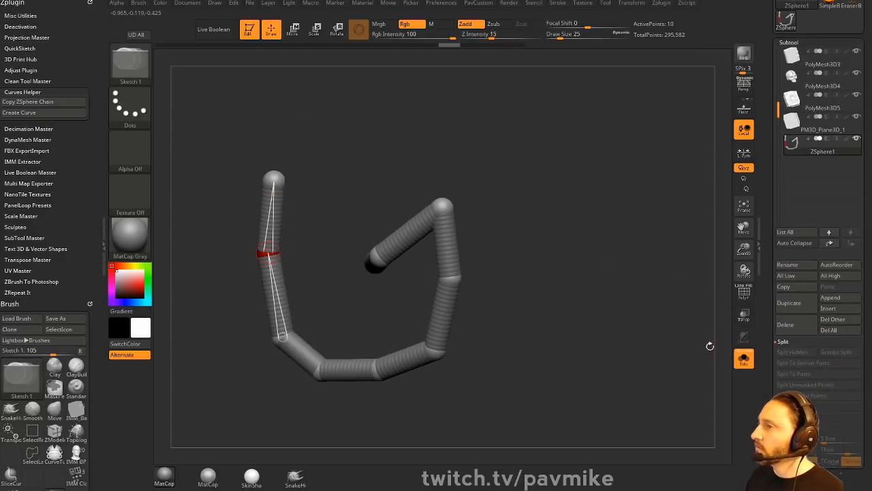
key("ctrl+z")
key("ctrl+z")
key("ctrl+z")
key("ctrl+z")
key("ctrl+z")
key("ctrl+z")
key("ctrl+z")
key("ctrl+z")
key("ctrl+z")
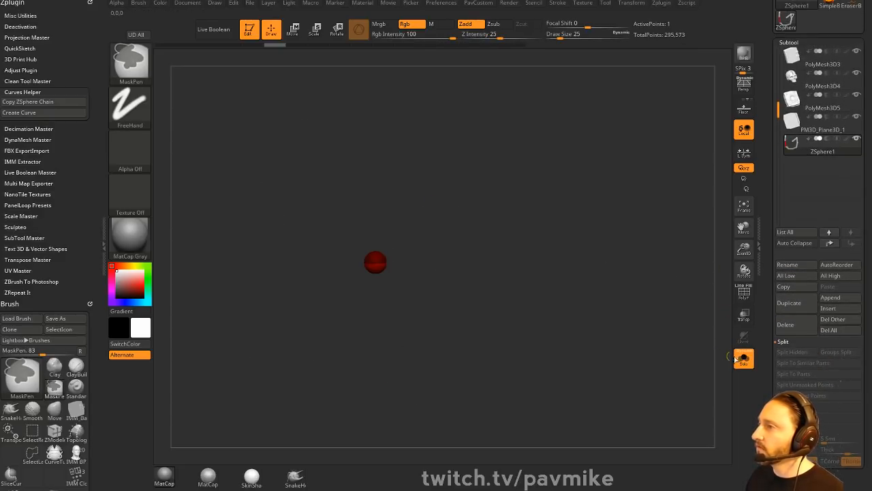
left_click(738, 359)
- Enable EditSketch in ZSketch, set the draw size to 31 and sketch a long strand around the cover's circular medallion
left_click_drag(768, 305, 774, 209)
left_click(785, 269, "shift")
left_click(794, 279)
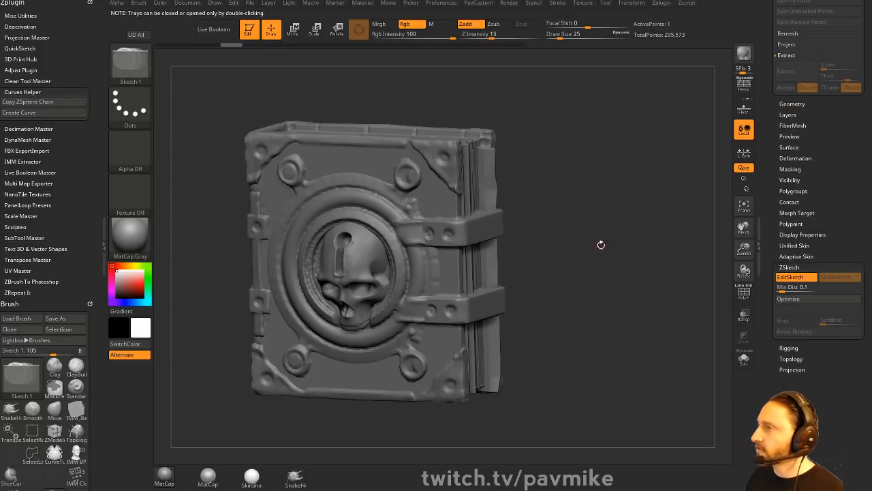
left_click_drag(601, 245, 572, 224, "shift")
key("s")
mouse_move(397, 177)
left_mouse_down()
mouse_move(388, 180)
mouse_move(395, 183)
left_mouse_up()
key("s")
mouse_move(386, 167)
left_mouse_down()
mouse_move(439, 237)
mouse_move(443, 259)
mouse_move(344, 349)
mouse_move(258, 310)
mouse_move(310, 197)
left_mouse_up()
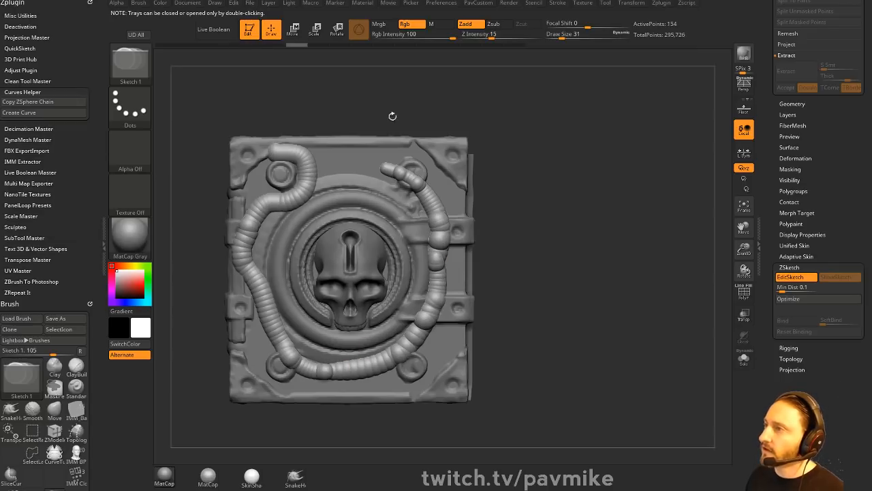
- Sketch more strands over the book's top, along the cover's upper edge and from the upper spine side down onto the skull
left_click_drag(393, 117, 383, 169)
mouse_move(294, 208)
left_mouse_down()
mouse_move(314, 149)
mouse_move(330, 141)
left_mouse_up()
left_click_drag(326, 237, 372, 216)
left_click_drag(492, 198, 511, 146)
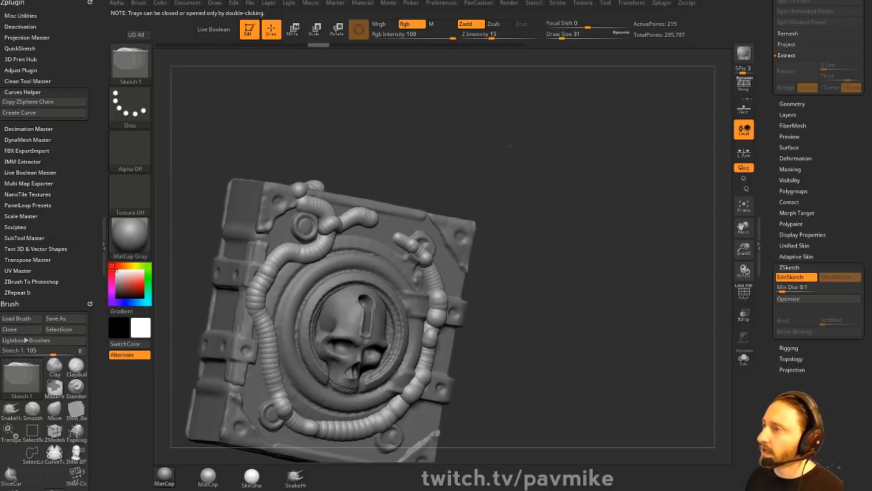
left_click_drag(373, 216, 421, 210)
left_click_drag(478, 236, 537, 198, "alt")
left_click_drag(357, 213, 417, 296)
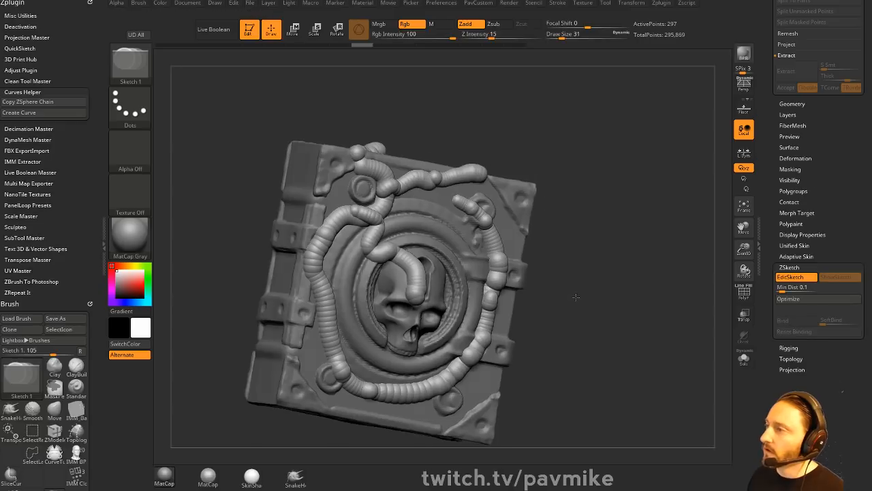
- Set the draw size to 25 and sketch thinner branches across the skull, around the medallion's rings and off the spine-side strand
left_click_drag(575, 297, 569, 297, "shift")
key("s")
left_click_drag(435, 298, 453, 313)
left_click_drag(428, 276, 473, 259)
left_click_drag(500, 207, 426, 217)
left_click_drag(478, 223, 482, 260)
left_click_drag(378, 249, 384, 324)
left_click_drag(322, 274, 350, 254)
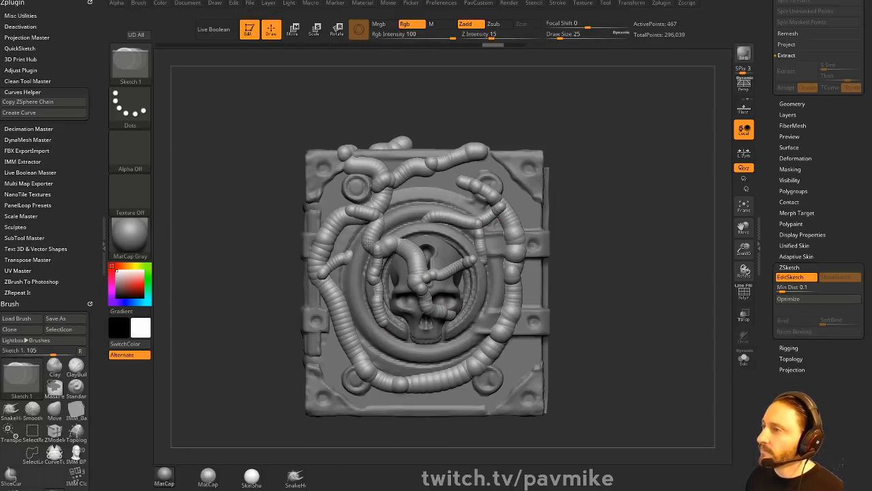
- Sketch short branches from the ring strand out to the lower clasp-side, lower spine-side and upper clasp-side corners
mouse_move(653, 262)
left_mouse_down()
mouse_move(627, 265)
mouse_move(574, 206)
left_mouse_up()
left_click_drag(453, 291, 484, 324)
left_click_drag(505, 295, 559, 286)
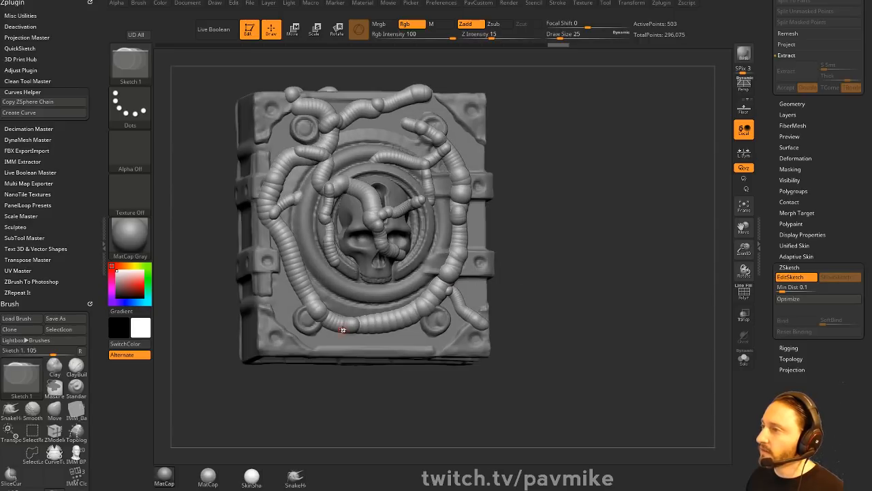
left_click_drag(343, 330, 244, 335)
mouse_move(533, 258)
left_mouse_down("alt")
mouse_move(538, 312)
mouse_move(488, 301)
left_mouse_up("alt")
left_click_drag(438, 210, 477, 164)
- Set the draw size to 101 and preview the sketched strands as a skinned mesh from both sides of the book
left_click_drag(560, 183, 615, 178)
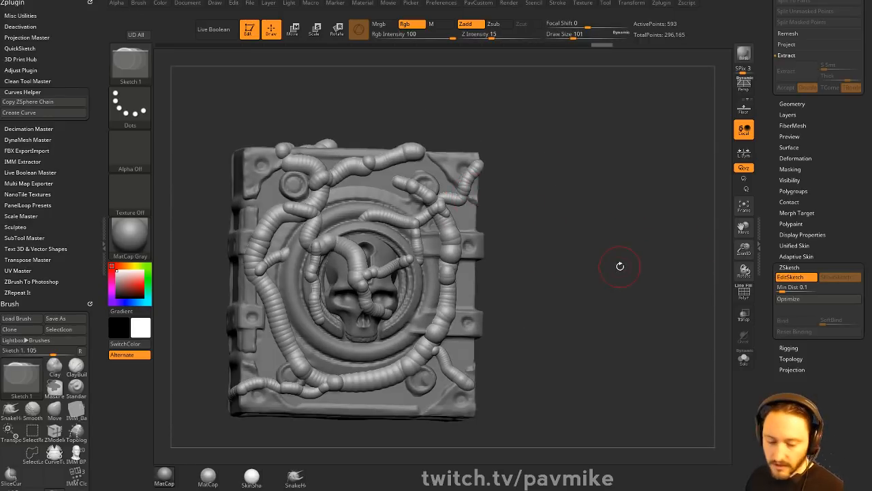
key("a")
mouse_move(629, 265)
left_mouse_down()
mouse_move(601, 265)
mouse_move(620, 265)
mouse_move(613, 259)
mouse_move(634, 225)
mouse_move(620, 208)
mouse_move(630, 204)
left_mouse_up()
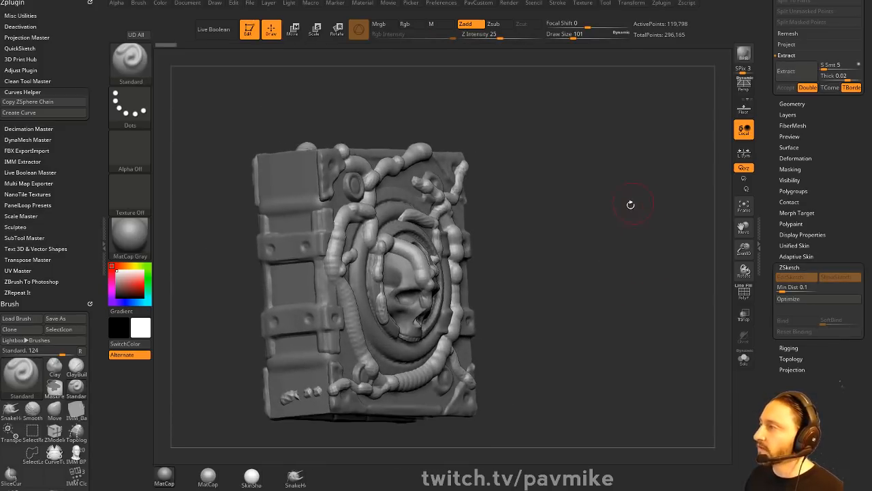
left_click_drag(637, 242, 621, 255)
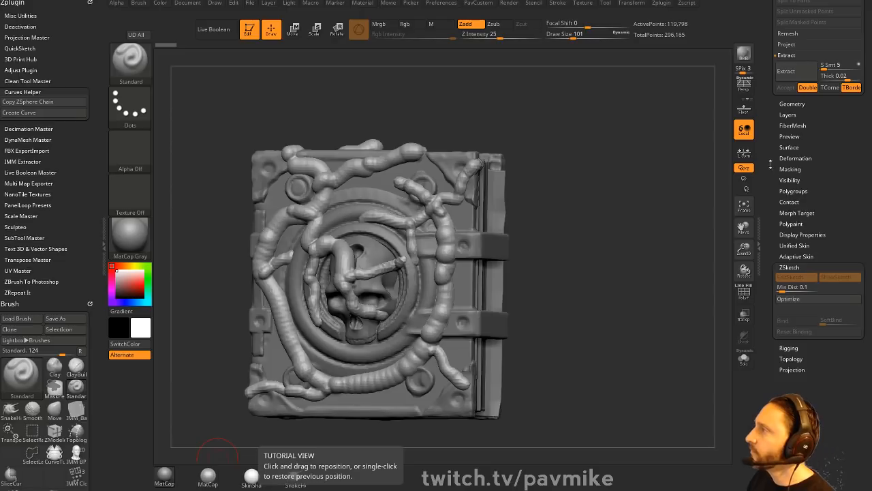
- Look through the ZSphere tool's Geometry and ZSketch settings, collapsing the Crease and ZSketch sections
left_click_drag(771, 164, 786, 220)
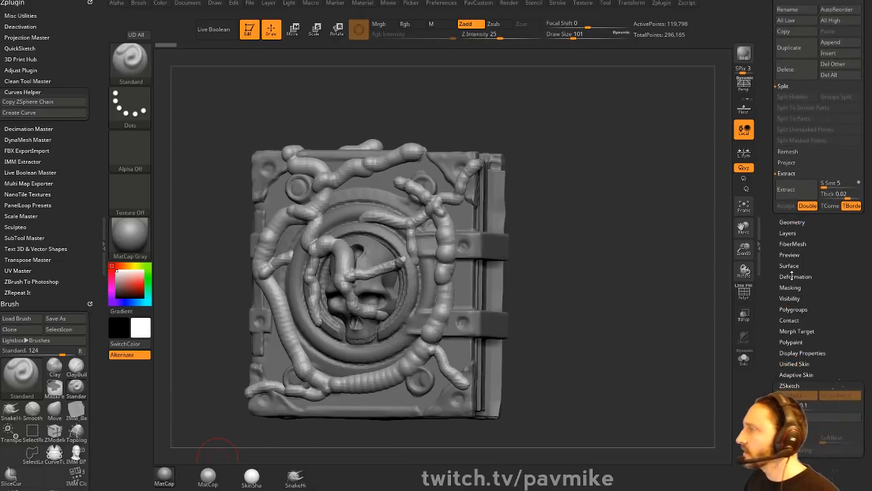
left_click(792, 222)
scroll(769, 286, "down", 3)
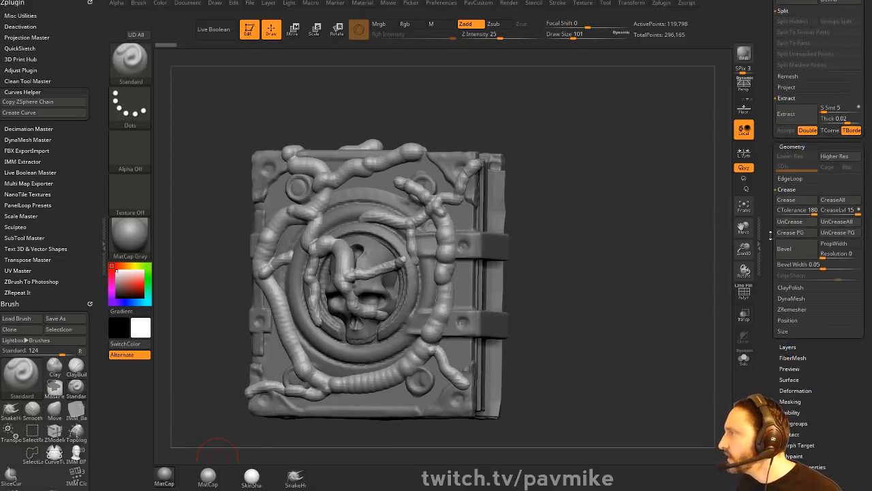
left_click(787, 157)
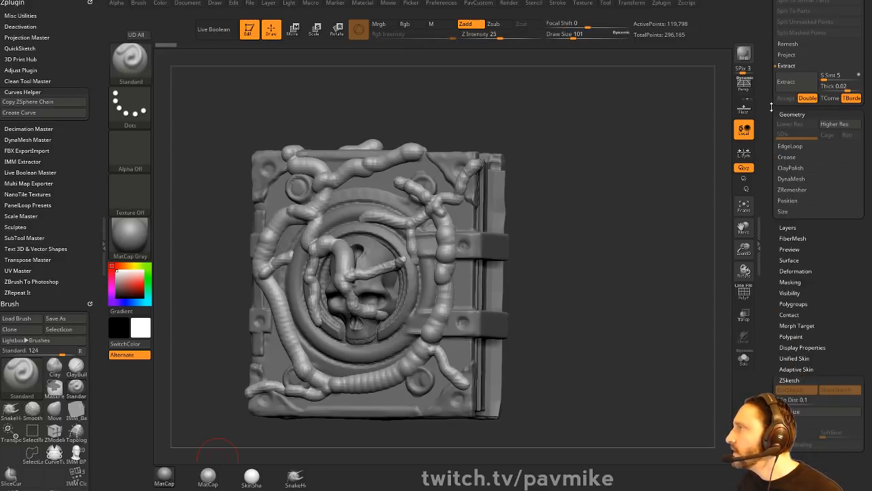
scroll(771, 207, "up", 10)
scroll(770, 206, "down", 10)
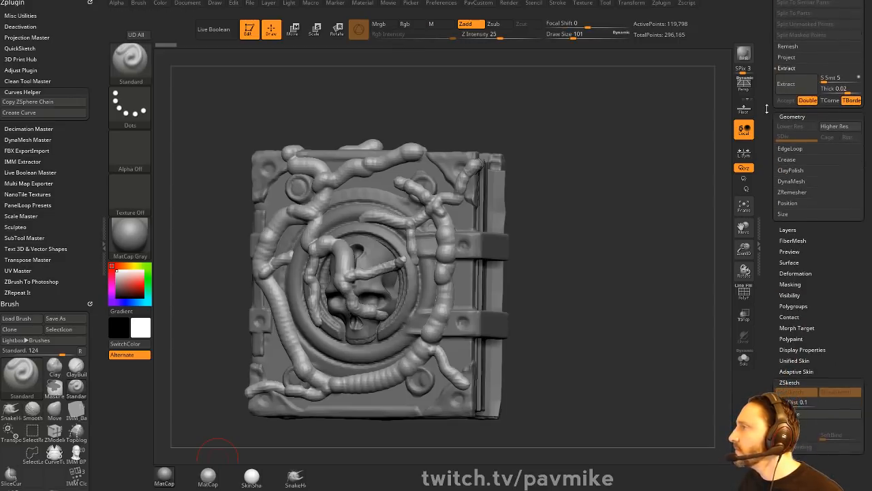
left_click(806, 362)
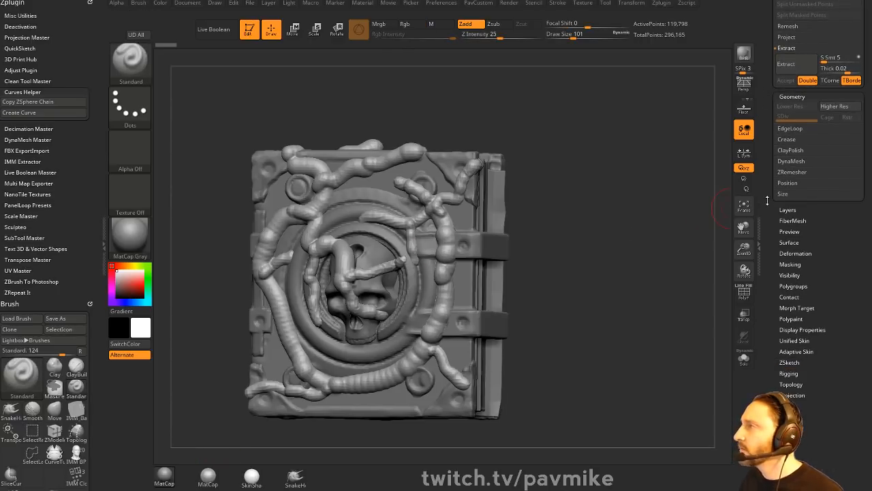
- Delete the ZSphere1 subtool with its sketched strands from the book
scroll(773, 212, "up", 10)
left_click(807, 449)
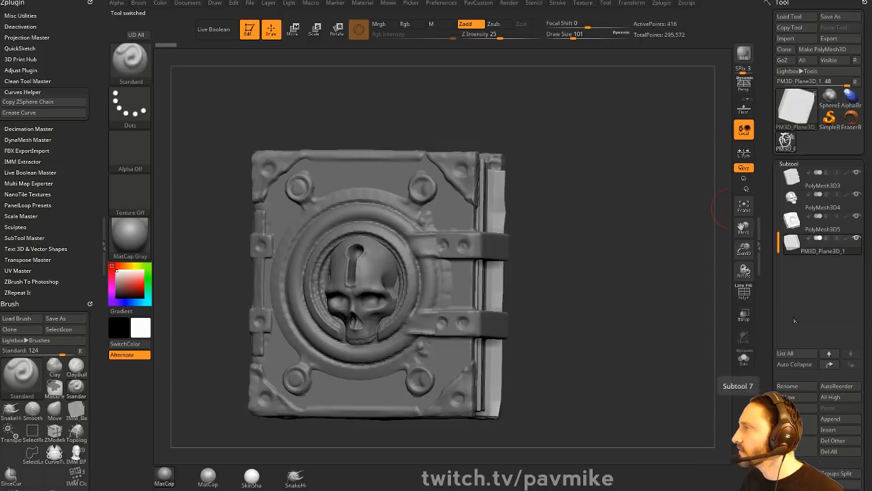
left_click_drag(764, 361, 757, 222)
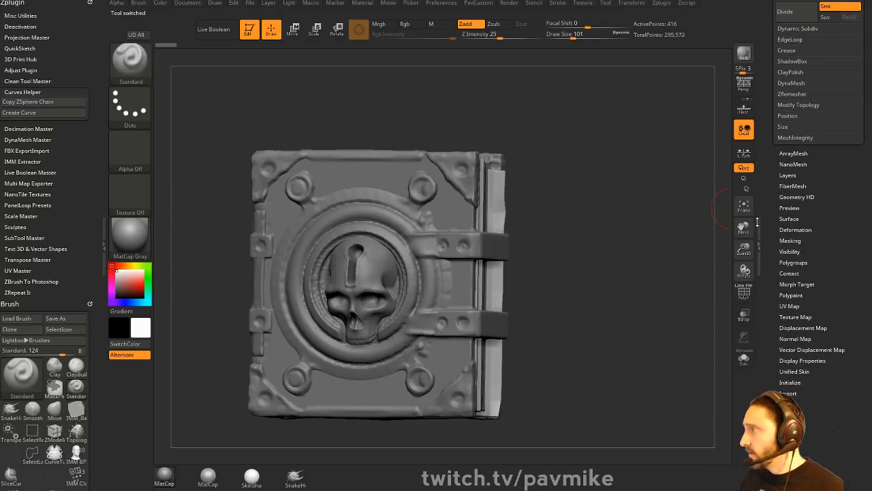
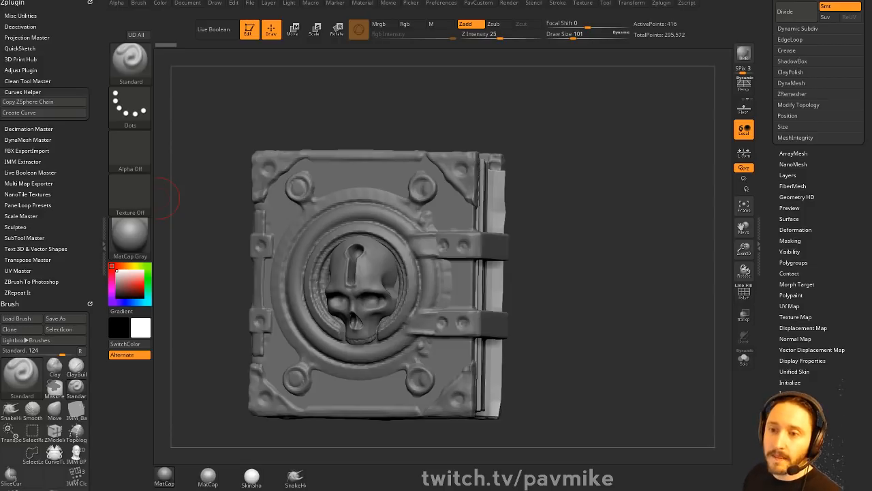
- Examine the book's front cover, clasp straps and page edge from several angles
mouse_move(630, 74)
left_mouse_down()
mouse_move(652, 146)
mouse_move(575, 181)
left_mouse_up()
key("s")
mouse_move(570, 152)
left_mouse_down()
mouse_move(563, 191)
mouse_move(628, 196)
left_mouse_up()
key("s")
left_click(565, 194)
left_click_drag(473, 222, 451, 207, "alt")
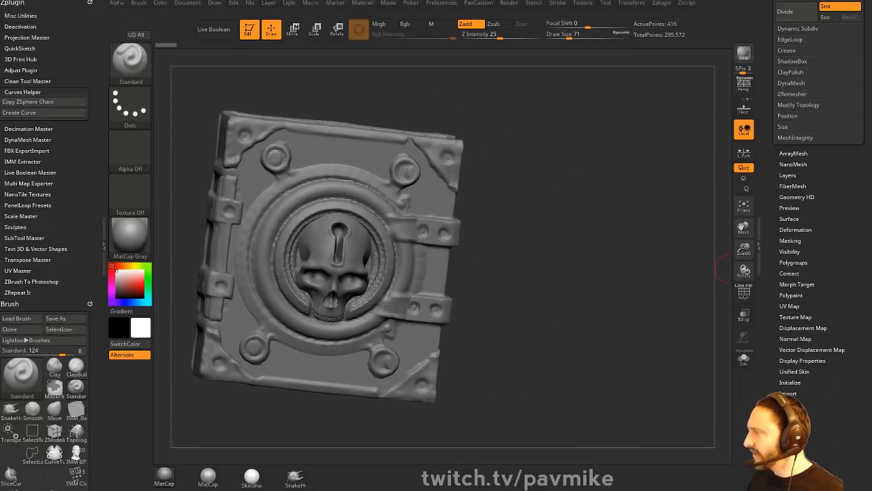
mouse_move(610, 188)
left_mouse_down("shift")
mouse_move(555, 198)
mouse_move(625, 211)
left_mouse_up("shift")
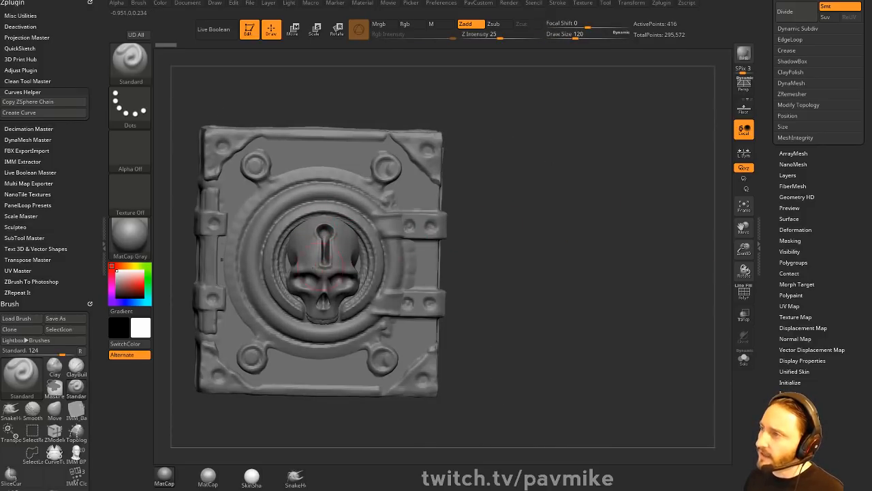
left_click_drag(524, 238, 495, 237)
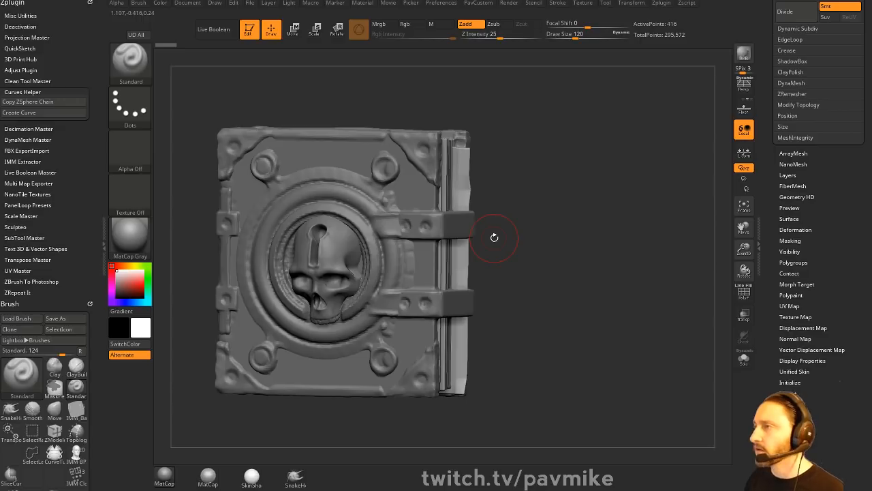
left_click_drag(577, 222, 492, 207)
mouse_move(555, 229)
left_mouse_down("shift")
mouse_move(613, 225)
mouse_move(582, 218)
left_mouse_up("shift")
key("s")
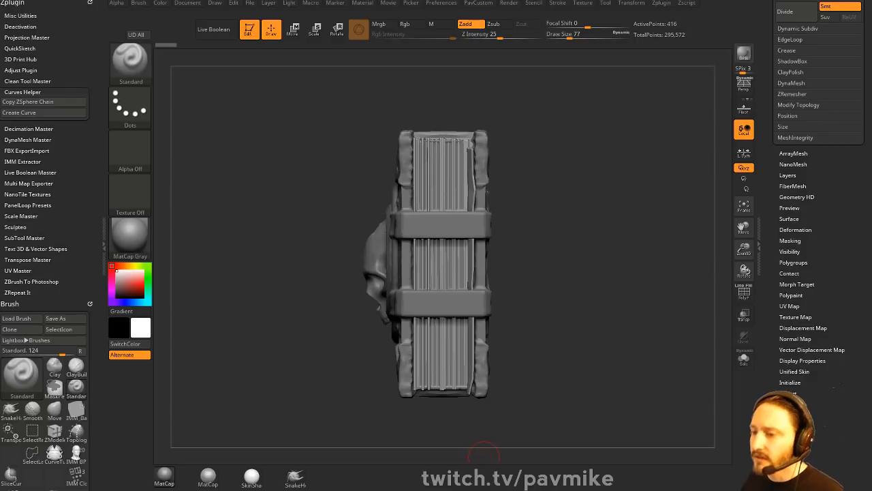
- Bring up the ornate Codex book reference photos to study the metal clasps, and return to the book's page-edge view
left_click_drag(483, 488, 373, 260)
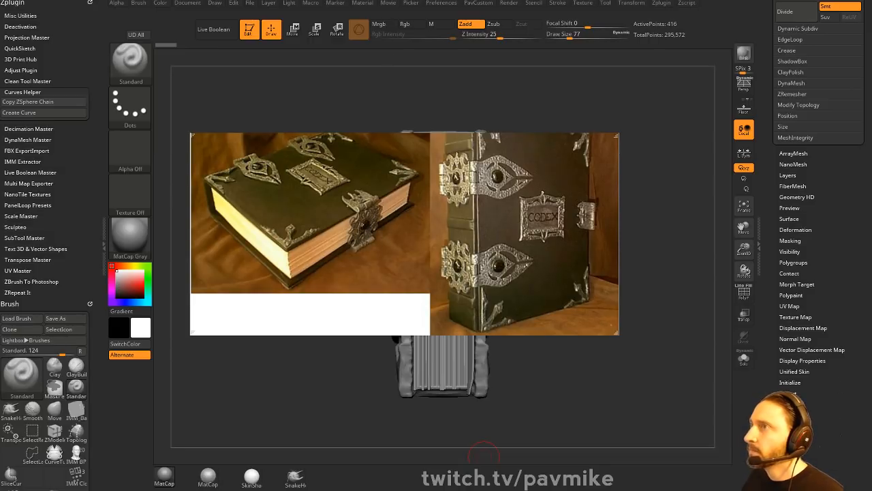
left_click_drag(327, 195, 354, 490)
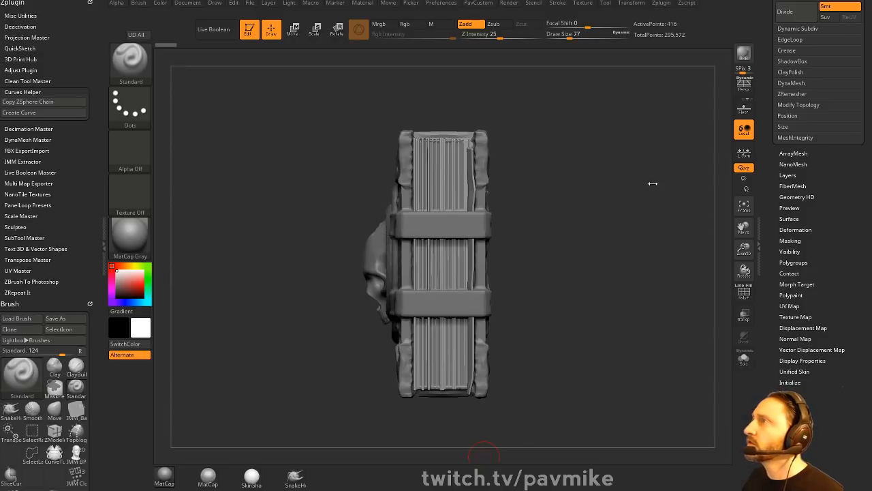
mouse_move(580, 139)
left_mouse_down()
mouse_move(605, 182)
mouse_move(590, 199)
mouse_move(576, 198)
mouse_move(575, 206)
mouse_move(592, 210)
mouse_move(582, 205)
left_mouse_up()
key("s")
key("s")
key("s")
left_click_drag(545, 233, 563, 229)
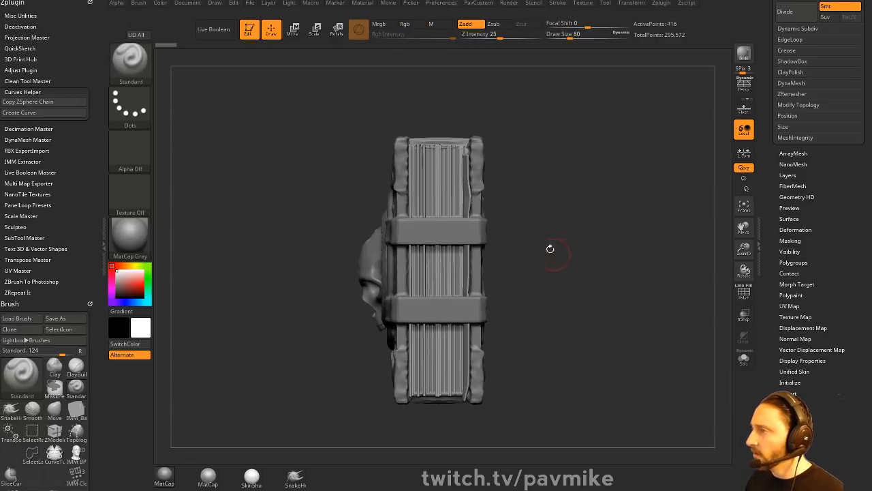
- Choose the CubeMid mesh of the IMM_Base_Primitives brush and make the clasp straps' subtool PolyMesh3D3 active
key("1")
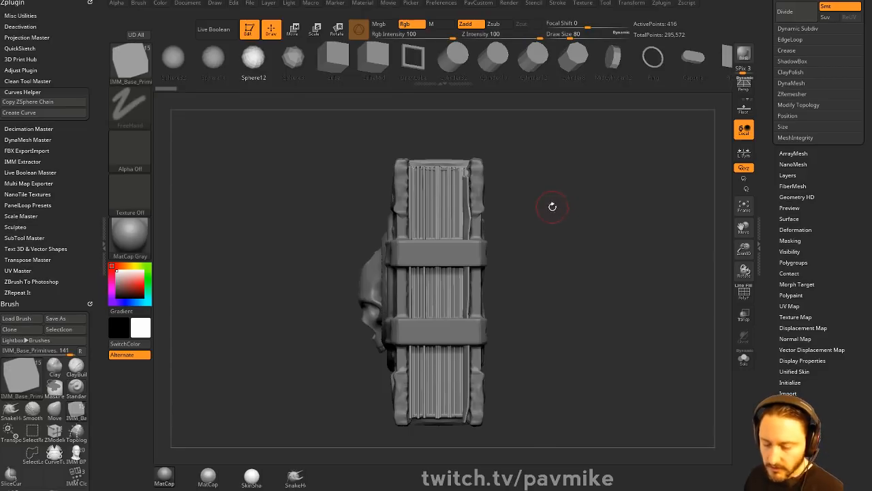
key("m")
left_click(611, 244)
left_click_drag(528, 203, 548, 215)
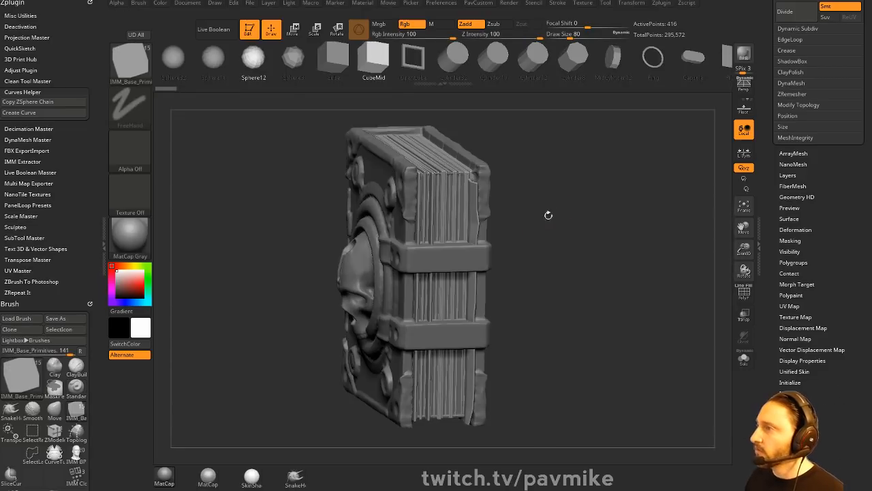
left_click(444, 255, "alt")
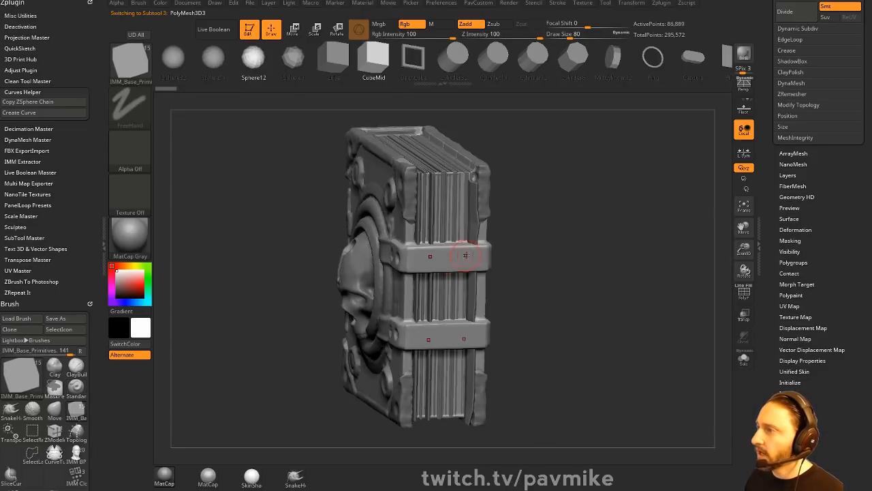
- Dock the Transform palette and turn off symmetry along the Z axis
left_click(631, 3)
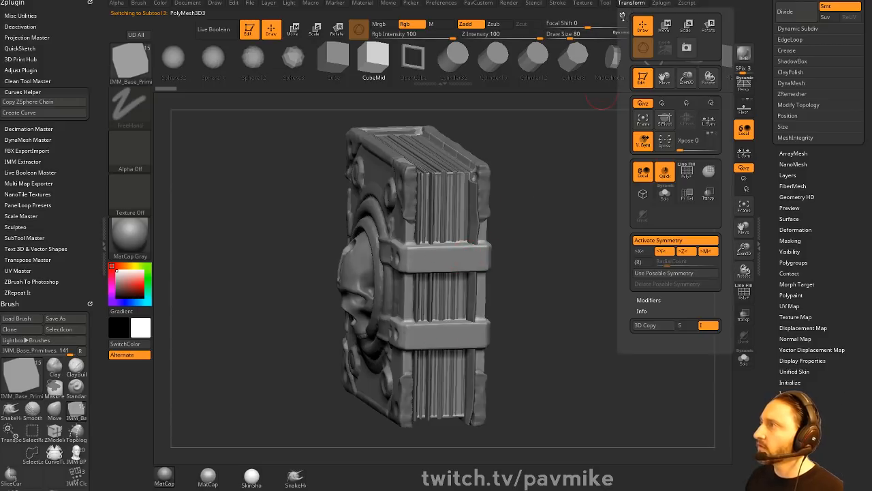
left_click(621, 15)
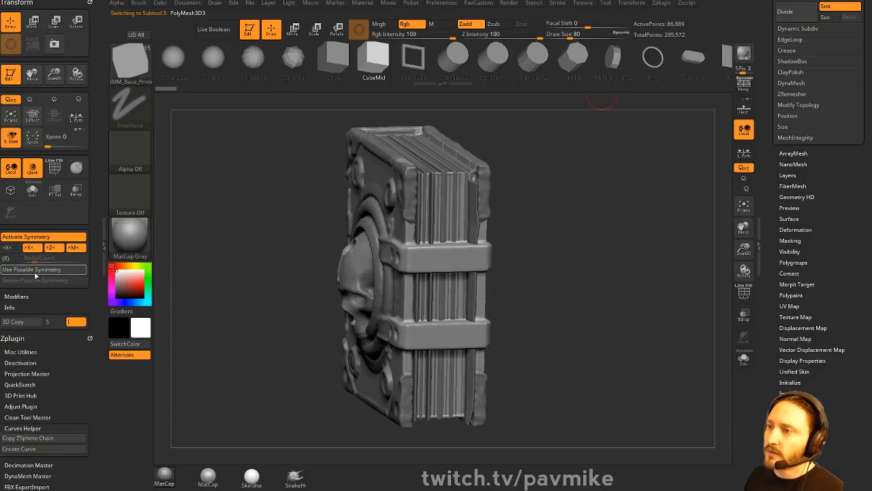
left_click(50, 246)
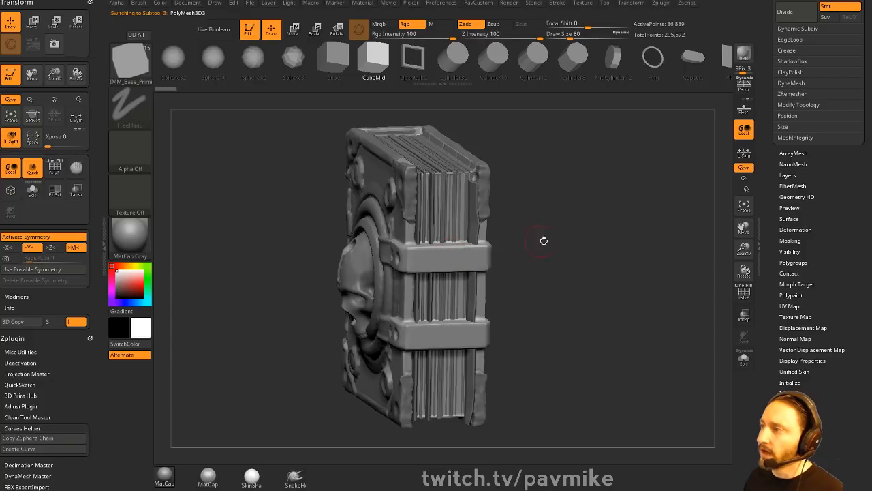
- Insert a cube onto each clasp strap at the page edge and split the pair into its own subtool
left_click_drag(541, 241, 461, 252, "shift")
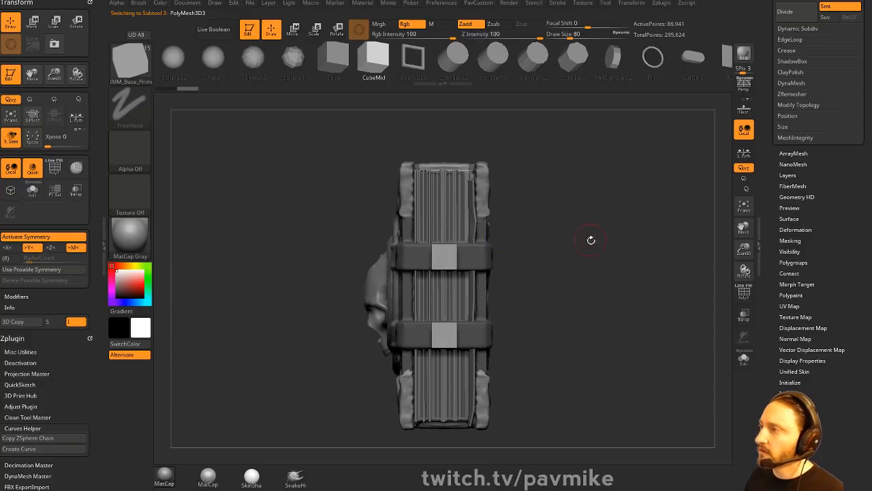
left_click_drag(591, 239, 615, 249)
key("space")
left_click(605, 256)
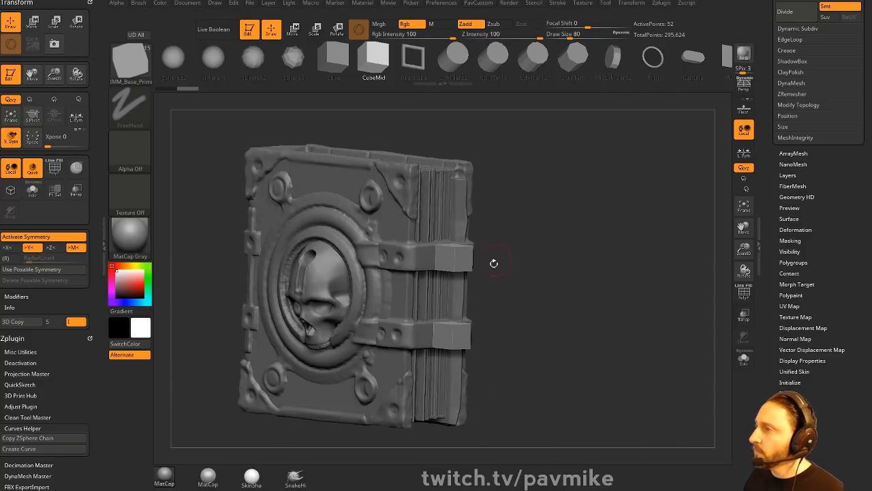
- Flatten the two inserted cubes into thin plates and widen them along the straps
left_click_drag(536, 262, 570, 268, "shift")
key("w")
left_click_drag(475, 257, 429, 248)
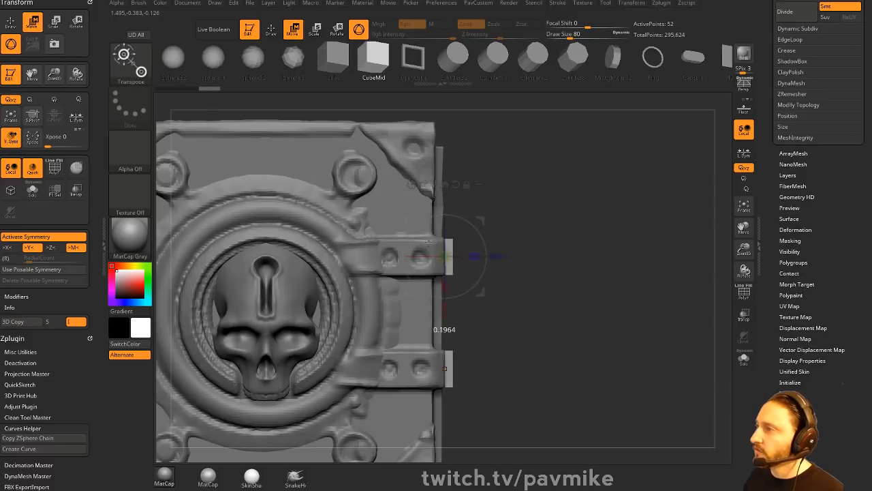
left_click_drag(580, 238, 538, 202, "shift")
mouse_move(397, 228)
left_mouse_down()
mouse_move(364, 226)
mouse_move(390, 229)
left_mouse_up()
- Isolate the two plates with their polyframe shown and set the draw size to 18
key("q")
left_click(749, 295)
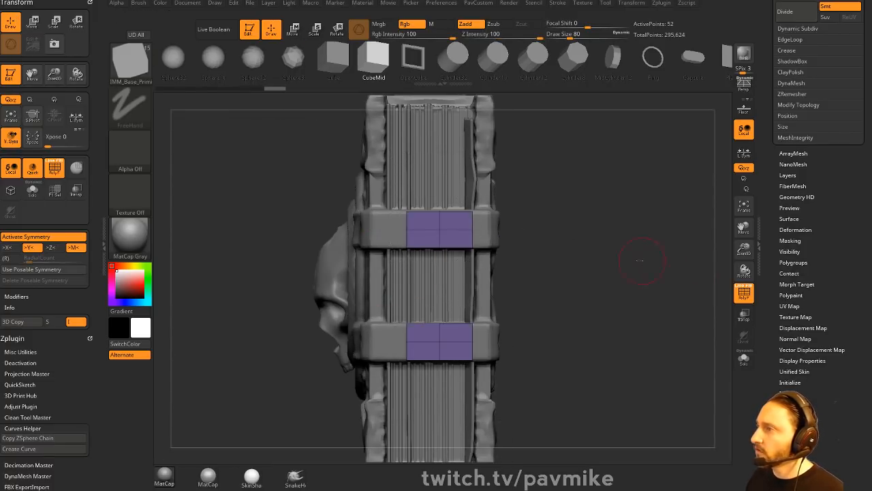
mouse_move(643, 258)
left_mouse_down("alt")
mouse_move(585, 222)
mouse_move(549, 226)
mouse_move(691, 286)
left_mouse_up("alt")
key("s")
key("s")
left_click(744, 358)
mouse_move(591, 238)
left_mouse_down("alt")
mouse_move(581, 263)
mouse_move(566, 266)
left_mouse_up("alt")
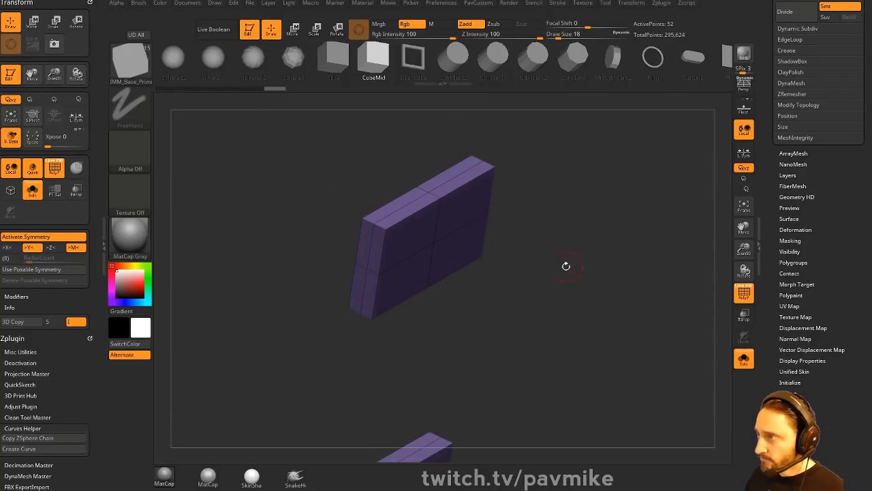
- Switch to the ZModeler brush and delete the plates' lengthwise edge loops on the broad faces and narrow sides
key("b")
key("z")
key("m")
key("space")
left_click(392, 335)
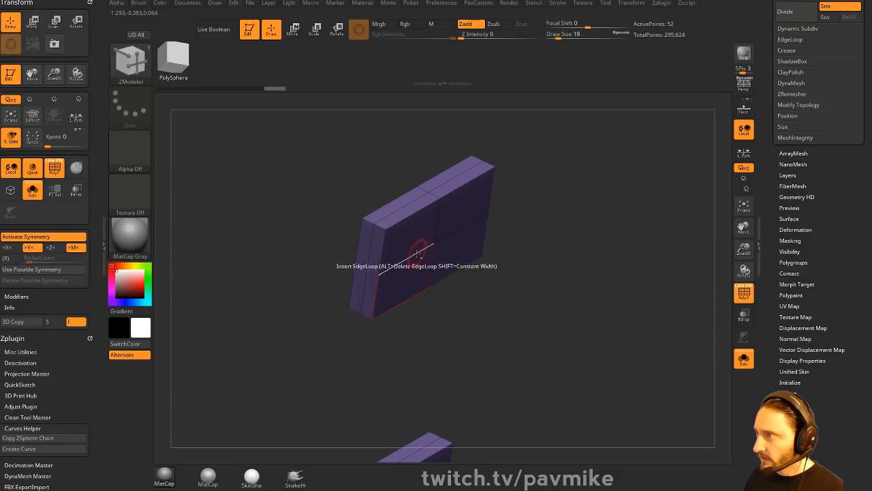
left_click(417, 250, "alt")
left_click(404, 209, "alt")
- Set the ZModeler edge insert target to Multiple EdgeLoops and add a lengthwise loop across the plates' broad faces
key("space")
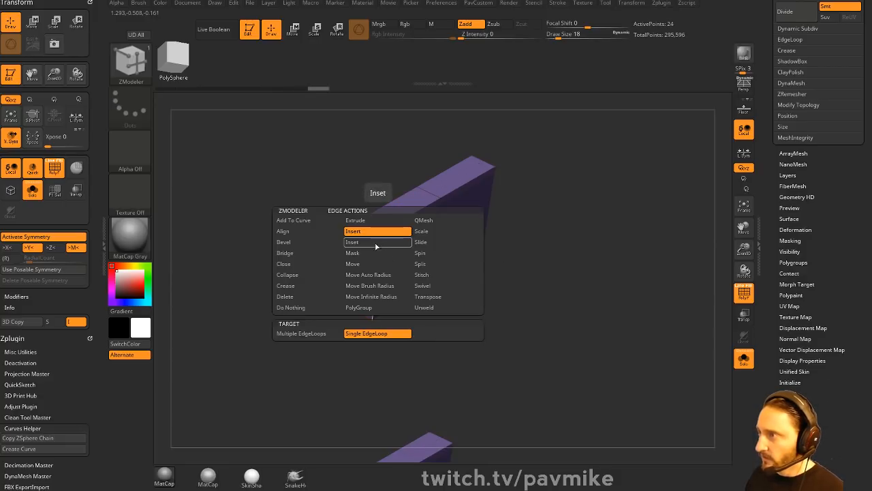
left_click(301, 334)
left_click(380, 294)
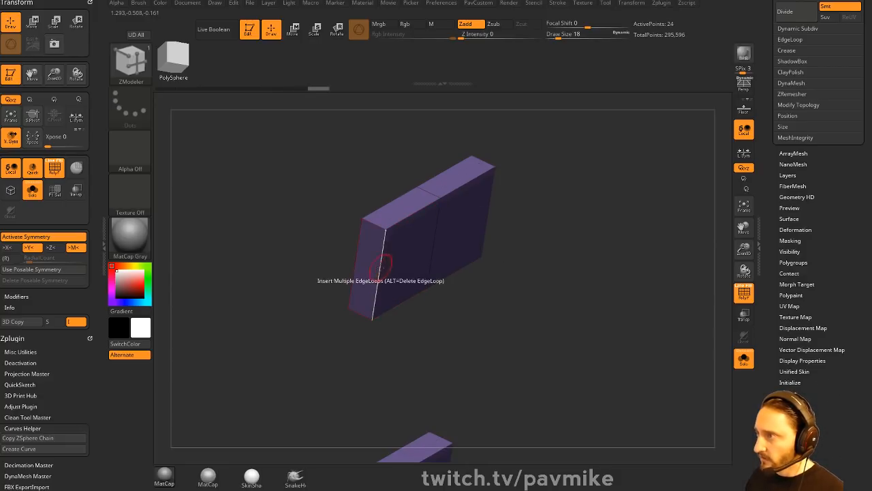
- Set ZModeler's polygon action to Bridge for two connected polys and try it on the plate's end face
key("space")
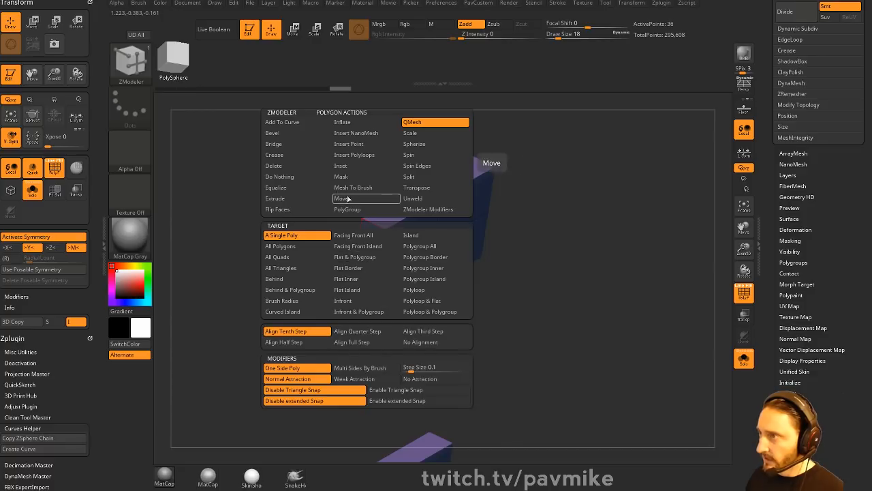
left_click(289, 144)
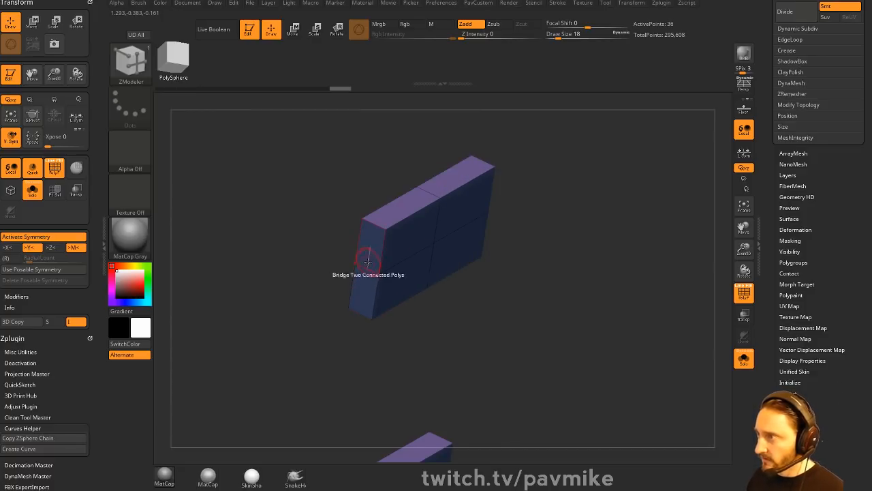
left_click(365, 259)
left_click_drag(630, 242, 581, 236)
left_click_drag(601, 269, 491, 217, "alt")
key("ctrl+z")
- Insert an edge loop through the middle of the plates' thickness
key("space")
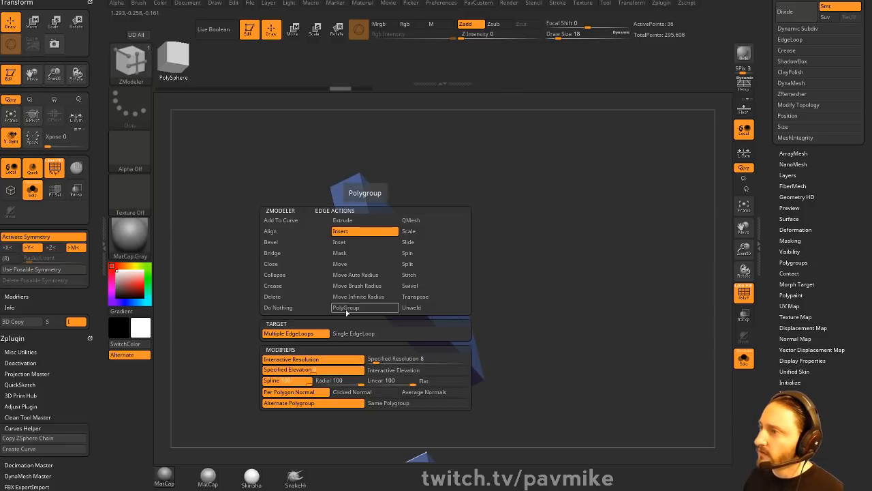
left_click(372, 278)
left_click_drag(459, 234, 392, 274)
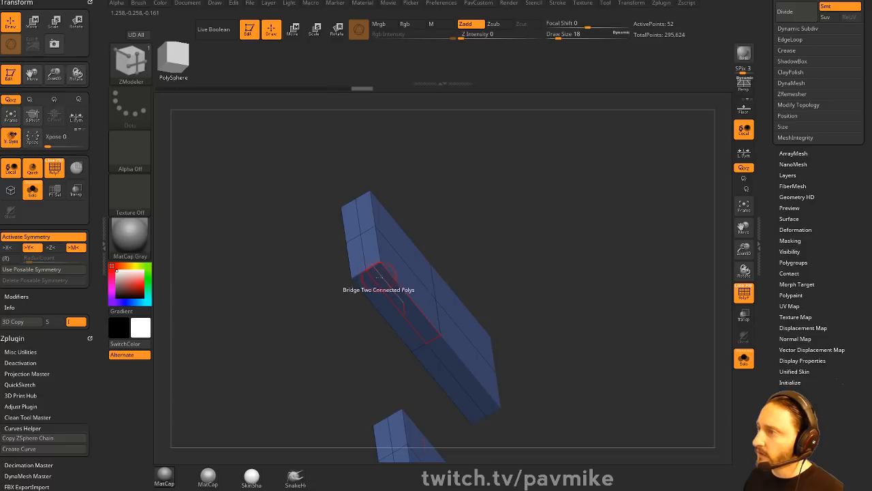
- Try rounding one long edge of the plate by bridging its connected narrow side faces
left_click_drag(351, 300, 480, 279)
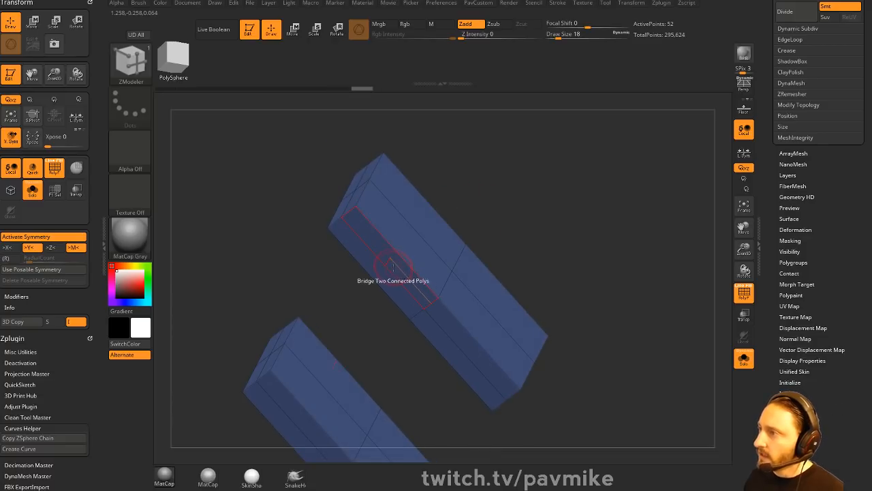
mouse_move(392, 276)
left_mouse_down()
mouse_move(511, 200)
mouse_move(471, 193)
mouse_move(402, 273)
left_mouse_up()
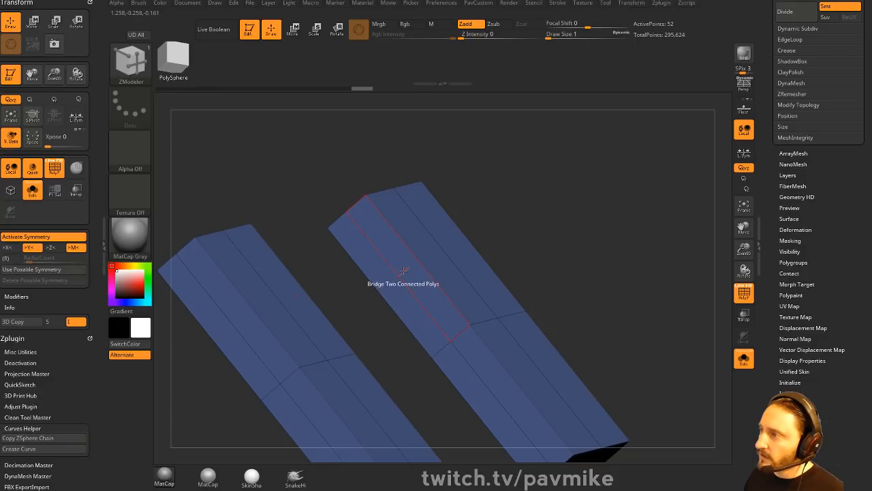
right_click_drag(450, 253, 447, 223, "alt")
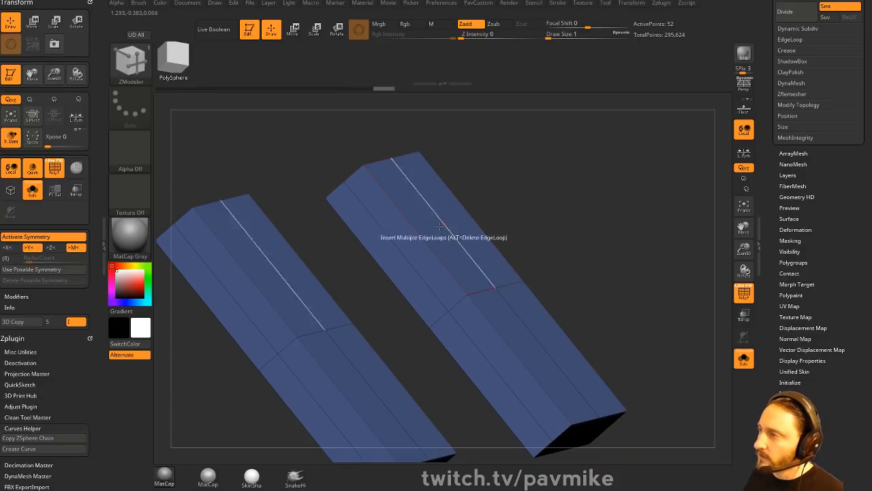
left_click(397, 243)
right_click_drag(593, 343, 539, 220, "alt")
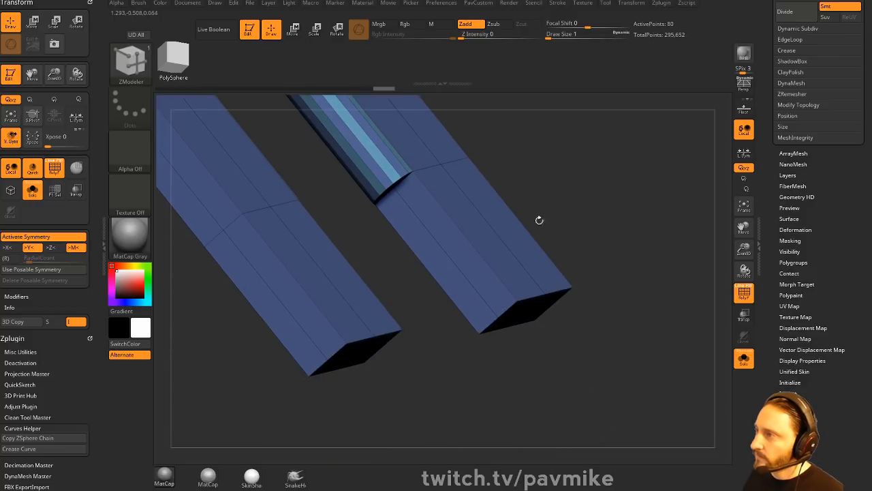
left_click(450, 253)
right_click_drag(452, 253, 433, 213, "ctrl")
- Raise the draw size to 18, bridge the plates' remaining side faces to round them, and assign a single polygroup
key("s")
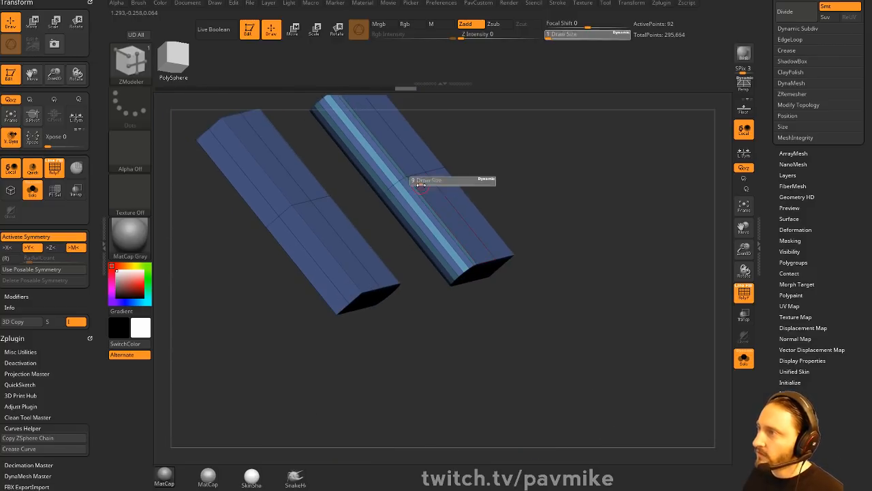
mouse_move(380, 203)
right_mouse_down()
mouse_move(578, 237)
mouse_move(541, 434)
mouse_move(483, 257)
right_mouse_up()
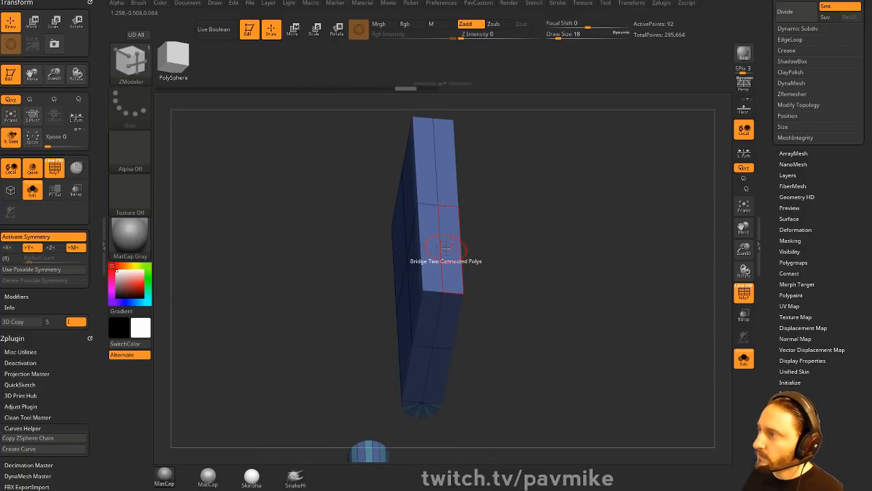
left_click_drag(443, 248, 441, 158)
right_click_drag(545, 205, 574, 177, "ctrl")
key("ctrl+w")
left_click_drag(579, 221, 603, 235, "alt")
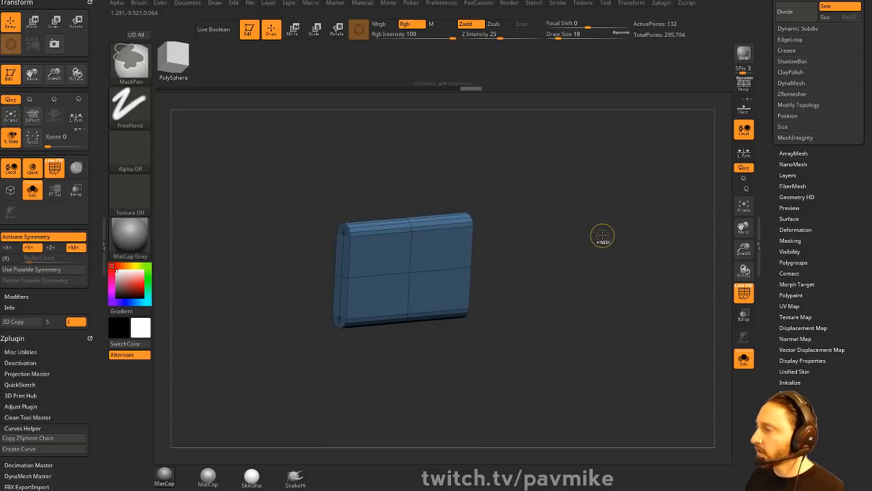
- Undo the polygroup change and the bridged roundings on the plates
key("ctrl+z")
key("ctrl+z")
key("ctrl+z")
key("ctrl+z")
key("ctrl+z")
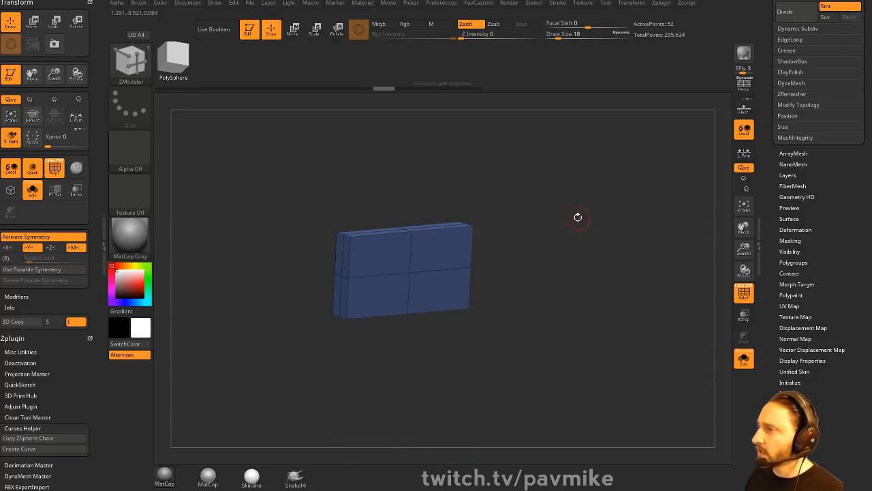
- Round one short end of the plates by bridging its connected end faces
mouse_move(576, 216)
left_mouse_down()
mouse_move(602, 243)
mouse_move(590, 187)
mouse_move(604, 213)
left_mouse_up()
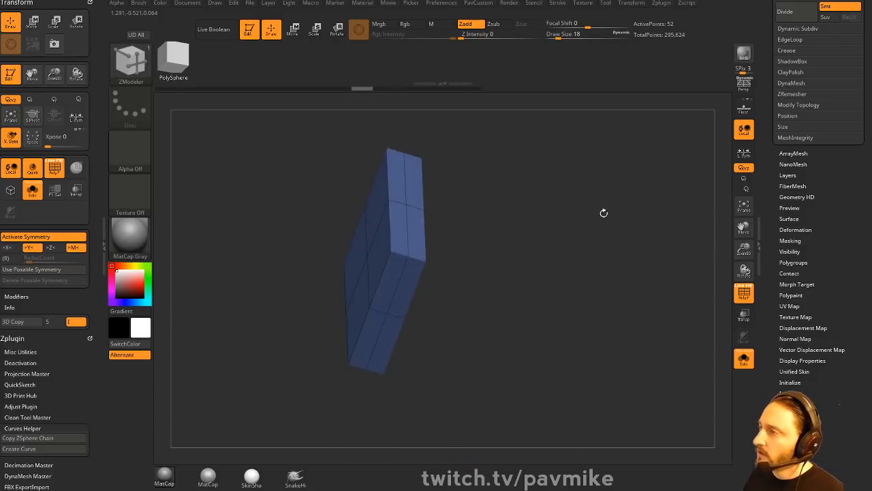
left_click(402, 283)
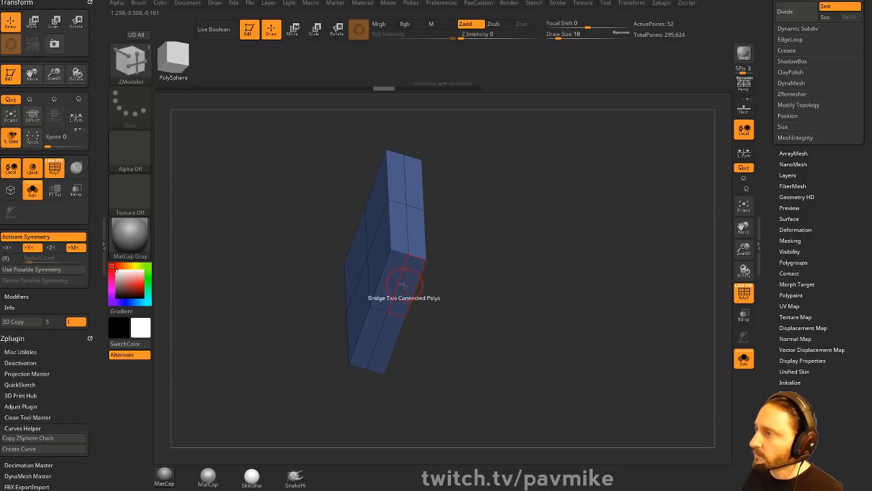
left_click(405, 284)
left_click(383, 343)
- Try scaling down the height of the plates with the gizmo and undo the attempts
left_click_drag(525, 320, 611, 302)
left_click_drag(563, 212, 529, 212)
left_click_drag(514, 251, 411, 263)
key("w")
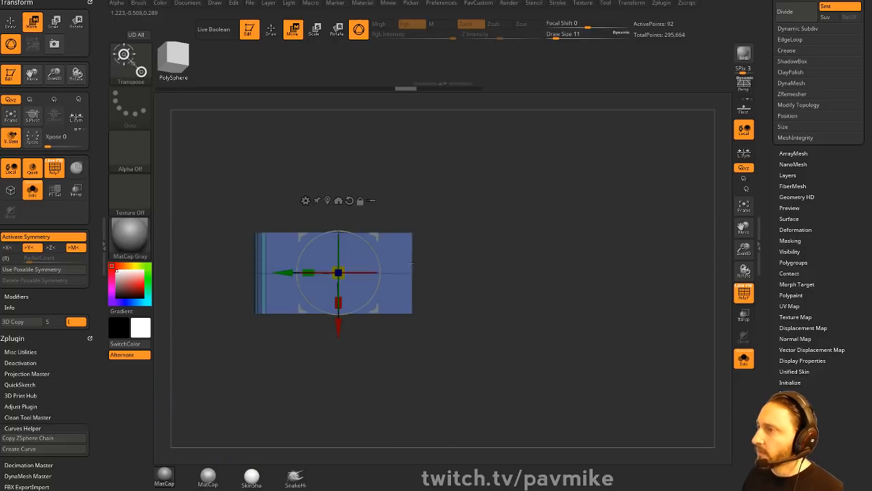
left_click_drag(339, 301, 340, 295)
key("ctrl+z")
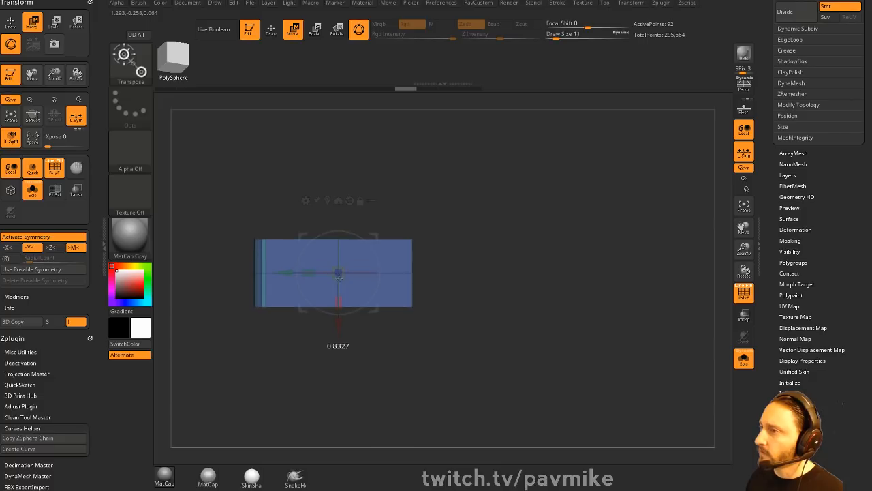
key("ctrl+z")
key("ctrl+z")
- Turn off local symmetry, try scaling the plates' height again, and undo it
left_click(743, 153)
left_click_drag(466, 261, 421, 252)
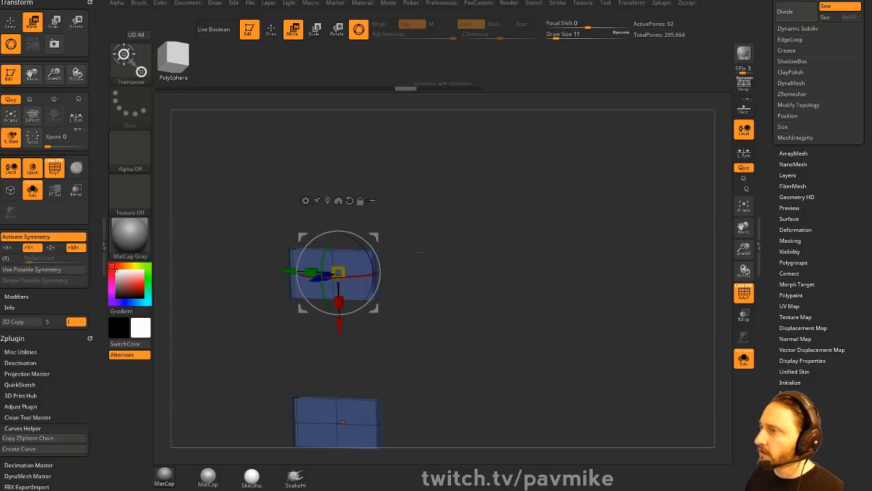
left_click_drag(340, 302, 340, 279)
key("ctrl+z")
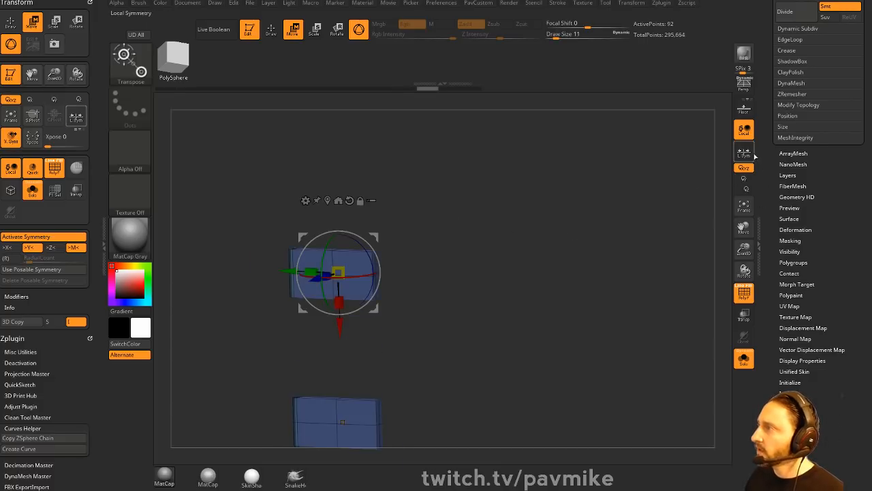
- Turn on local symmetry and scale both plates down in height
left_click(743, 153)
left_click_drag(513, 213, 504, 228, "alt")
left_click_drag(340, 301, 339, 292)
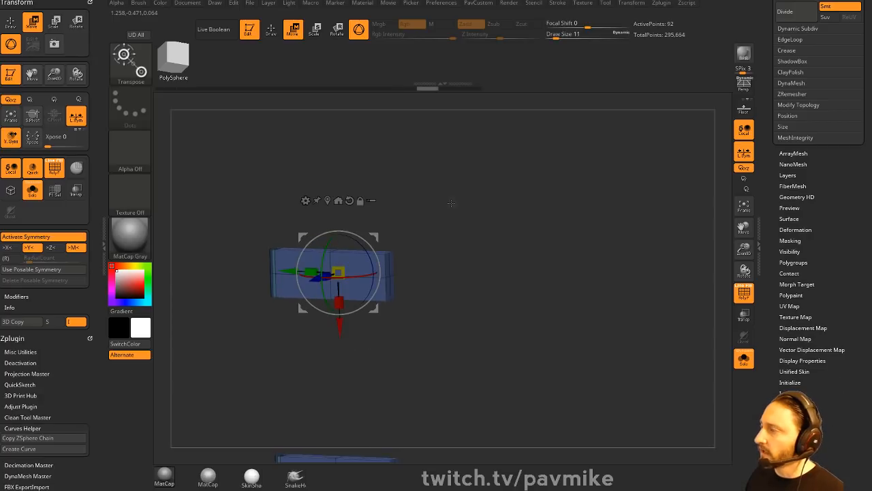
mouse_move(474, 228)
left_mouse_down()
mouse_move(532, 231)
mouse_move(446, 269)
mouse_move(500, 177)
left_mouse_up()
key("q")
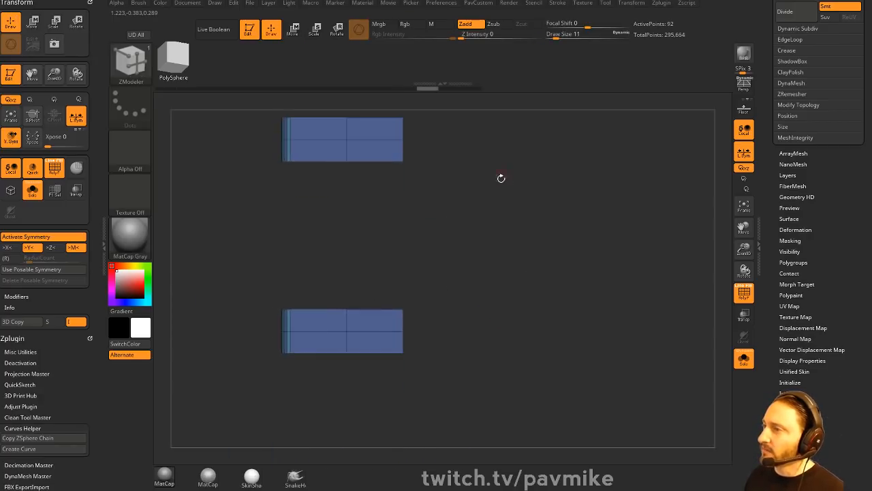
- Turn off symmetry, hide the lower plate, and delete the hidden geometry so only the upper plate is kept
left_click_drag(269, 300, 444, 384, "ctrl+shift")
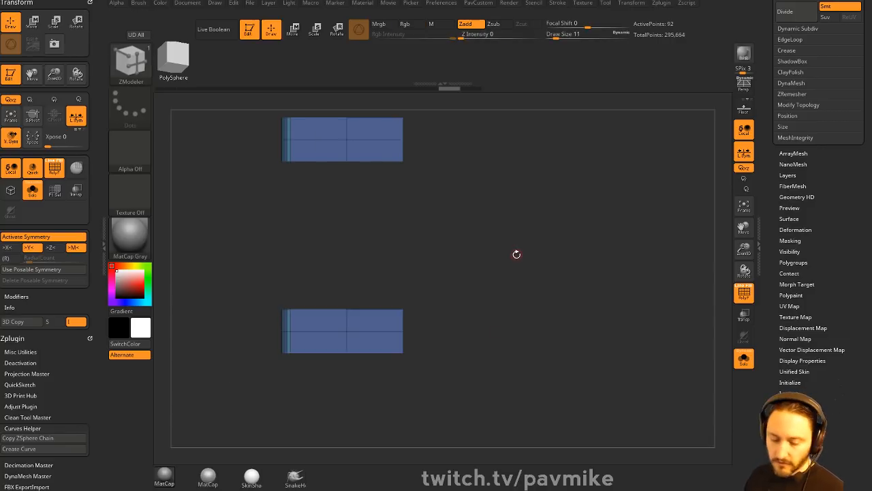
key("x")
left_click_drag(224, 267, 415, 369, "ctrl+alt+shift")
key("grave")
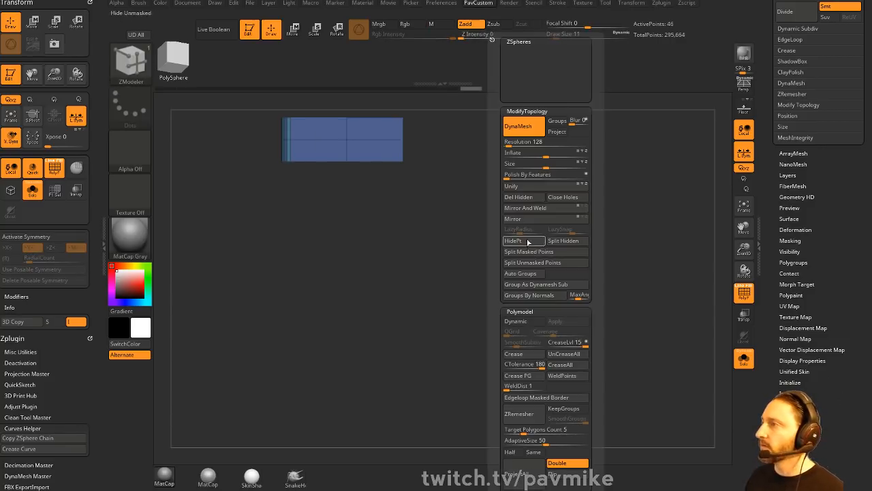
left_click(506, 199)
left_click_drag(508, 200, 569, 234, "alt")
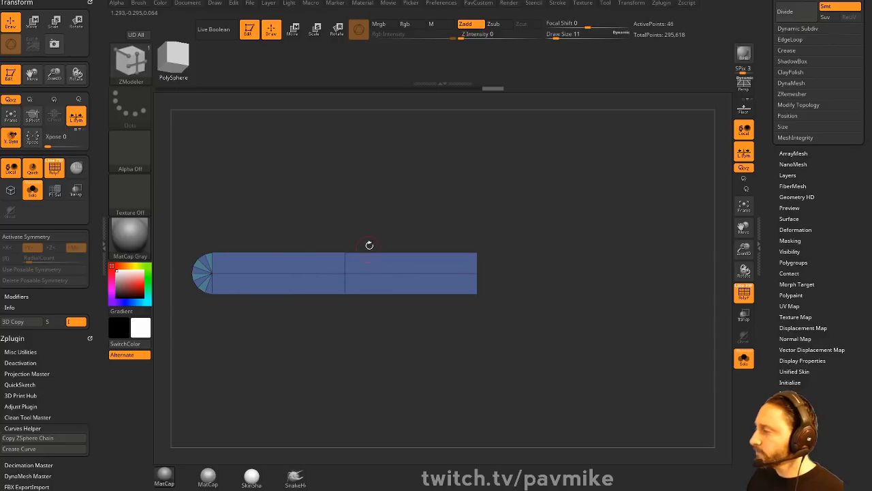
left_click_drag(496, 232, 478, 233, "alt")
left_click_drag(530, 253, 515, 244, "alt")
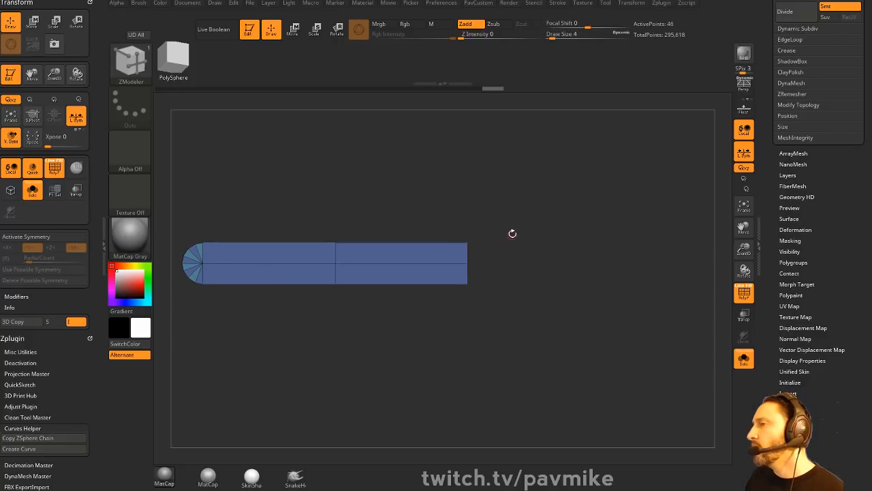
- Insert three evenly spaced edge loops across the square-ended half of the clasp plate with ZModeler
key("space")
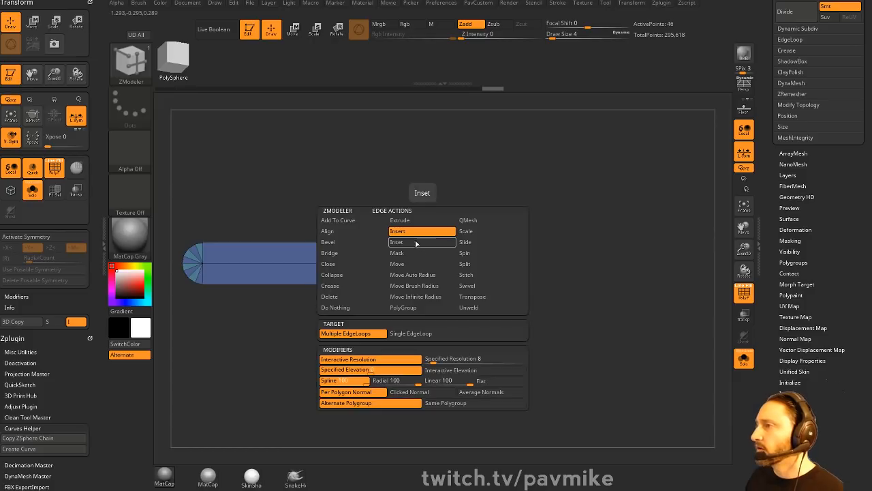
left_click_drag(411, 243, 445, 221)
- Mask all but the section around the new edge loops and move that section down to dip the plate
left_click_drag(324, 205, 484, 304, "ctrl")
left_click(518, 279, "ctrl")
key("w")
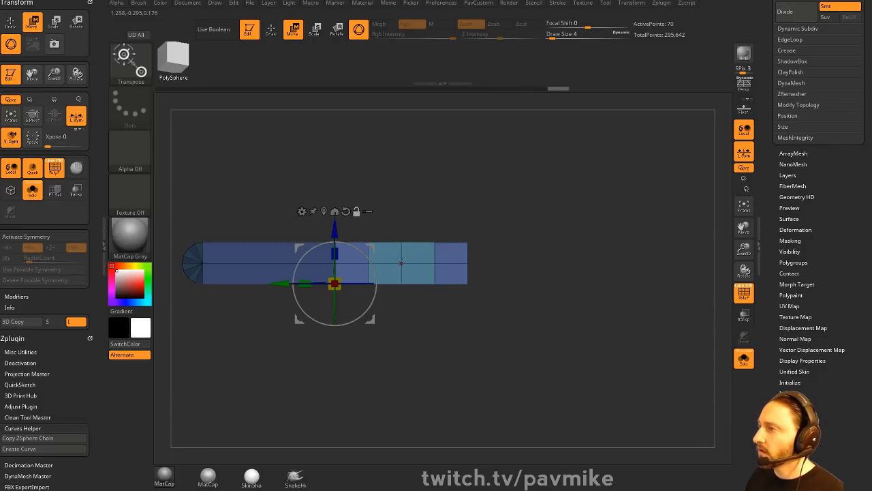
left_click(402, 261, "alt")
left_click_drag(401, 207, 400, 224)
key("ctrl+z")
left_click_drag(486, 239, 495, 250, "ctrl")
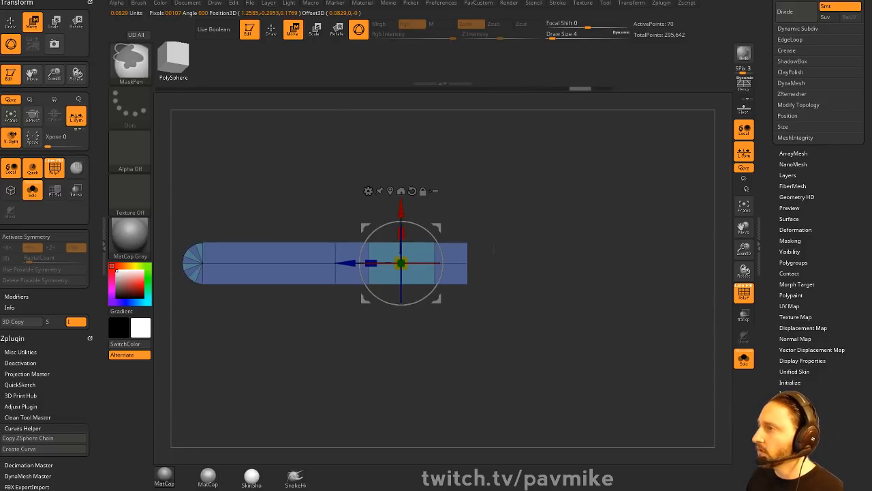
left_click_drag(355, 190, 447, 306, "ctrl")
left_click(447, 307, "ctrl")
left_click_drag(401, 208, 401, 216)
- Mask everything except the middle edge loop of the dip, lower that loop slightly further, and clear the mask
left_click_drag(446, 181, 454, 189, "ctrl")
left_click_drag(392, 160, 415, 316, "ctrl")
left_click(421, 309, "ctrl")
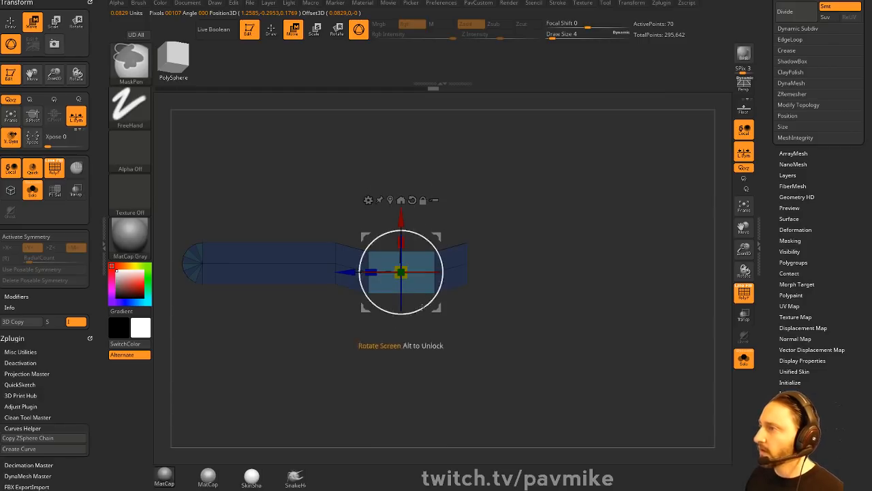
left_click_drag(401, 217, 401, 223)
left_click_drag(473, 212, 482, 223, "ctrl")
- Mask all but the plate's end section, rotate it upward by about 20 degrees, and clear the mask
key("q")
left_click_drag(513, 231, 476, 244, "alt")
mouse_move(468, 206)
left_mouse_down("ctrl")
mouse_move(425, 308)
mouse_move(470, 282)
mouse_move(459, 257)
left_mouse_up("ctrl")
left_click(426, 310, "ctrl")
key("w")
left_click(430, 295, "alt")
left_click_drag(442, 168, 433, 173, "ctrl")
left_click_drag(378, 188, 399, 340, "ctrl")
left_click(406, 339, "ctrl")
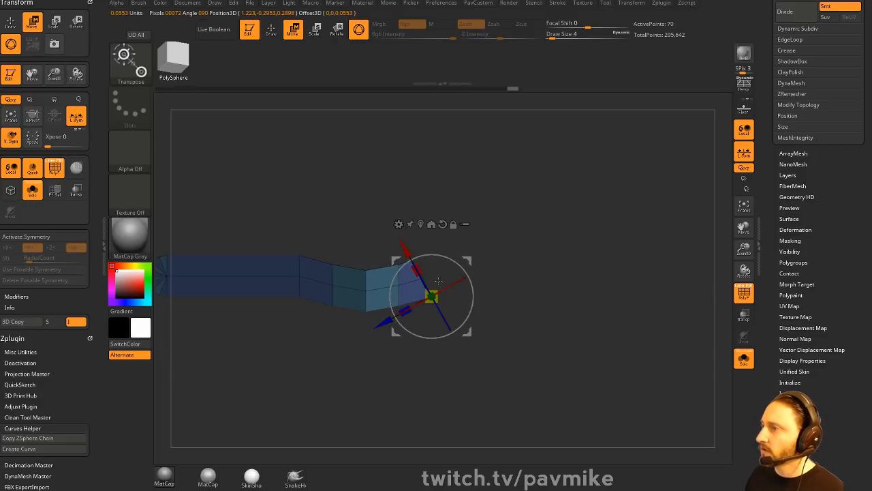
left_click_drag(430, 296, 398, 285)
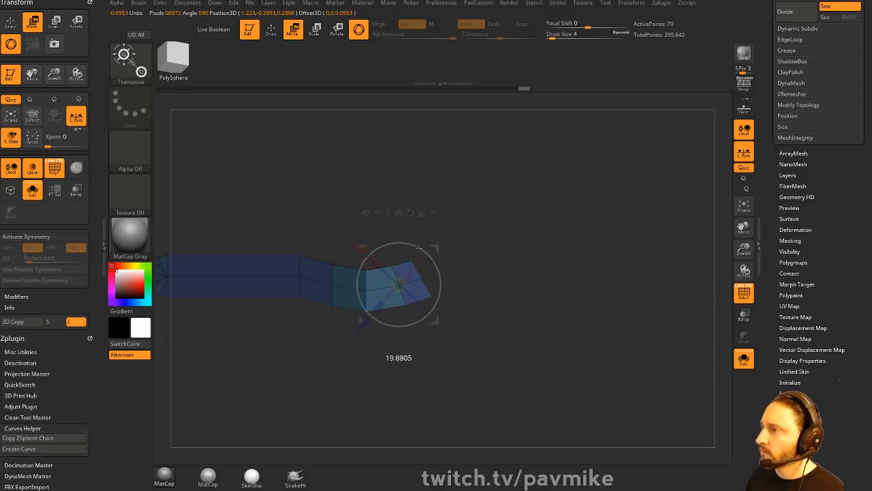
left_click_drag(419, 248, 418, 248)
left_click_drag(398, 284, 394, 286)
key("q")
mouse_move(500, 228)
left_mouse_down("ctrl")
mouse_move(508, 235)
mouse_move(485, 239)
mouse_move(479, 225)
mouse_move(479, 241)
mouse_move(547, 229)
mouse_move(537, 229)
left_mouse_up("ctrl")
- Group the plate by normals and thin it by pushing its whole upper polygroup inward with QMesh
key("space")
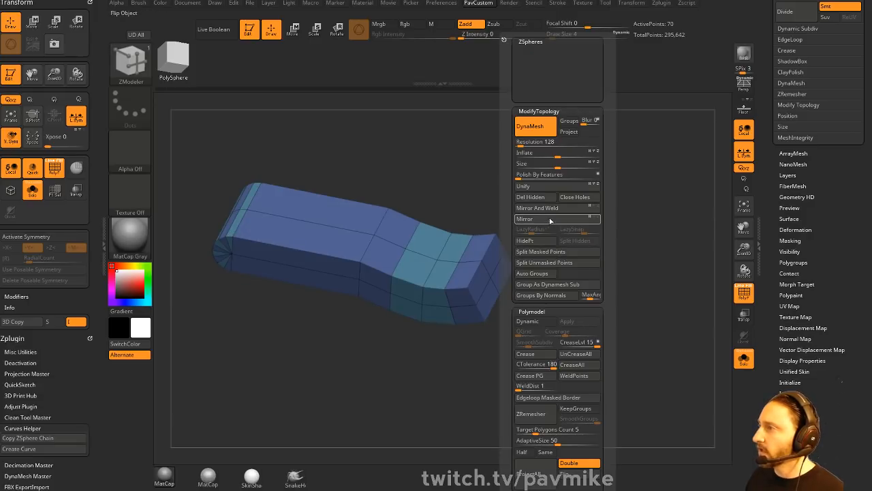
left_click(545, 296)
mouse_move(536, 243)
left_mouse_down()
mouse_move(540, 205)
mouse_move(588, 151)
mouse_move(549, 226)
mouse_move(532, 240)
left_mouse_up()
key("space")
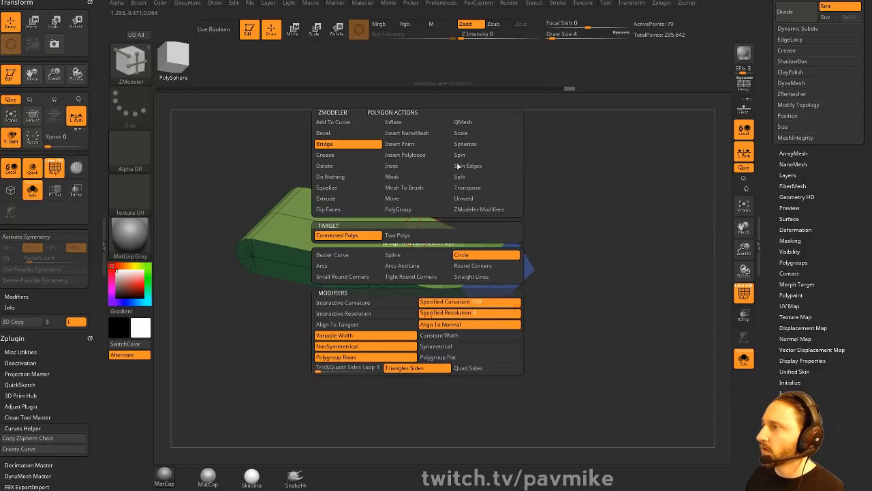
left_click(468, 123)
left_click(467, 251)
left_click_drag(413, 239, 416, 249)
mouse_move(562, 201)
left_mouse_down()
mouse_move(582, 187)
mouse_move(553, 221)
mouse_move(550, 204)
mouse_move(521, 225)
mouse_move(494, 272)
mouse_move(502, 256)
mouse_move(574, 256)
left_mouse_up()
key("f")
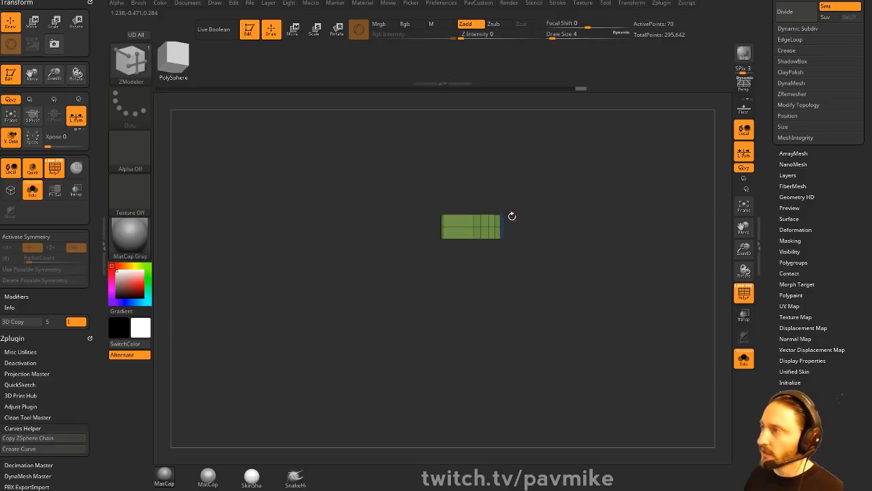
mouse_move(566, 202)
left_mouse_down()
mouse_move(566, 234)
mouse_move(551, 270)
left_mouse_up()
key("b")
key("s")
key("t")
mouse_move(475, 279)
left_mouse_down()
mouse_move(563, 306)
mouse_move(582, 269)
mouse_move(498, 320)
mouse_move(555, 286)
left_mouse_up()
key("b")
key("z")
key("m")
- Bevel the plate's lengthwise centre edge loop to create a middle strip along its full length
key("space")
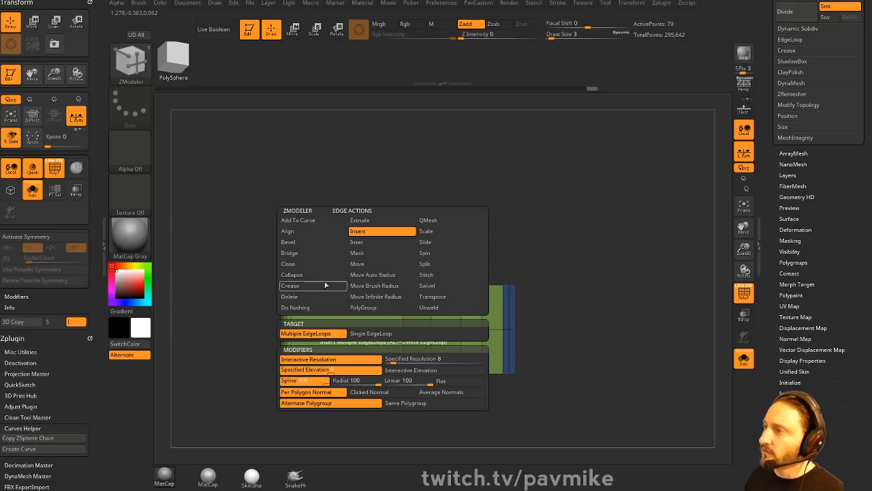
left_click(304, 244)
mouse_move(373, 329)
left_mouse_down()
mouse_move(398, 330)
mouse_move(388, 330)
left_mouse_up()
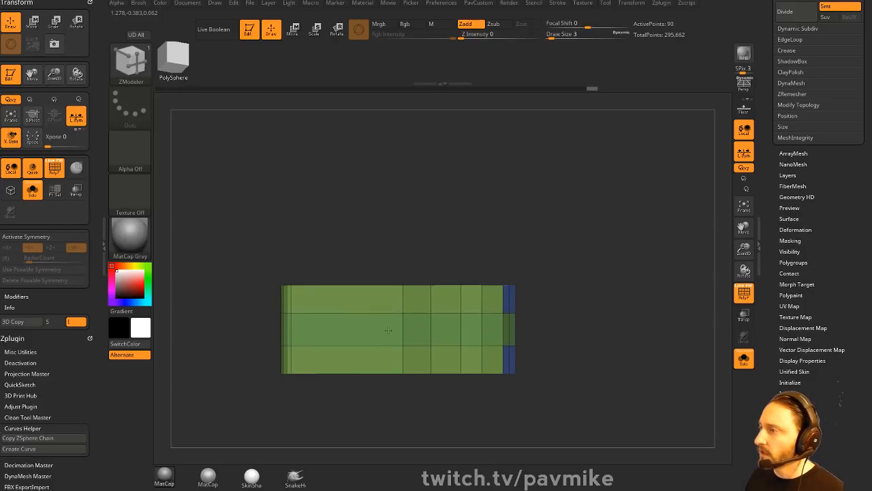
- Isolate the centre faces of the raised tip with a mask and pull them outward to taper the end
left_click_drag(535, 295, 484, 353)
key("w")
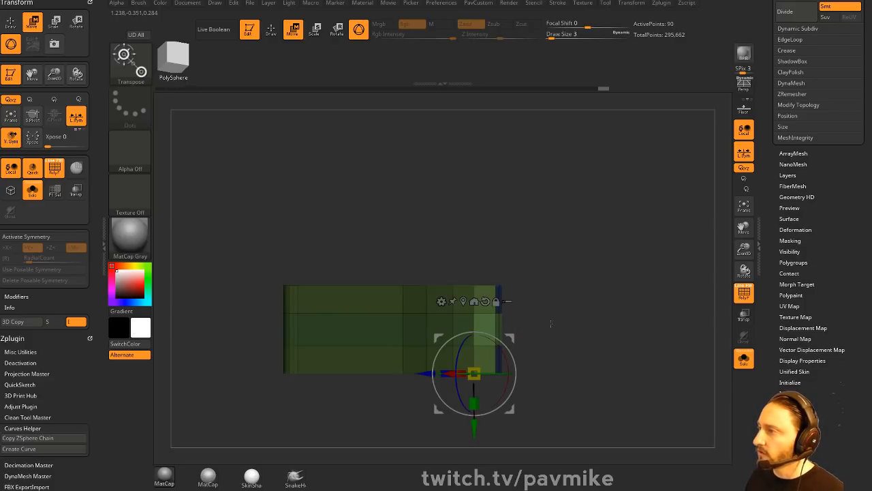
mouse_move(550, 324)
left_mouse_down()
mouse_move(590, 328)
mouse_move(594, 299)
mouse_move(568, 289)
mouse_move(591, 289)
left_mouse_up()
left_click(516, 285, "alt")
left_click_drag(636, 249, 658, 286, "ctrl")
key("q")
mouse_move(658, 287)
left_mouse_down()
mouse_move(644, 261)
mouse_move(626, 259)
left_mouse_up()
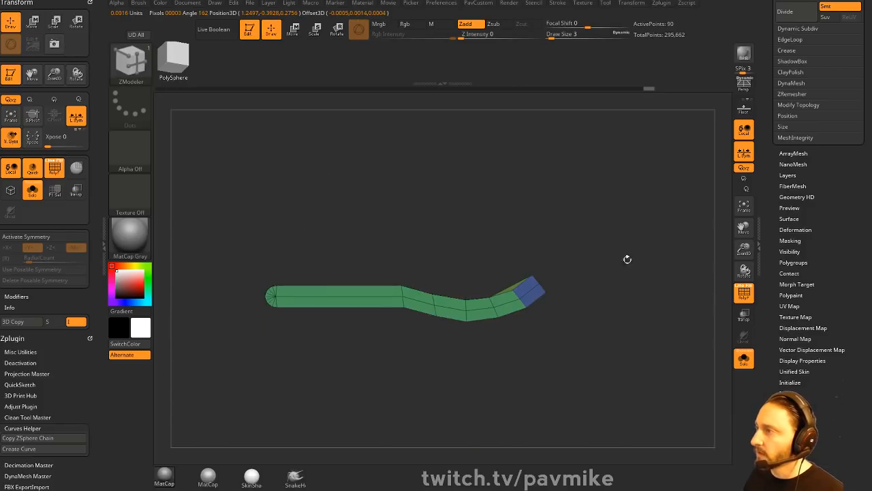
key("w")
mouse_move(577, 249)
left_mouse_down()
mouse_move(612, 296)
mouse_move(619, 283)
mouse_move(654, 272)
left_mouse_up()
key("ctrl+z")
key("q")
- Preview the plate with dynamic subdivision, hide its polygon wireframe, and crease its hard edges
key("d")
left_click(743, 293)
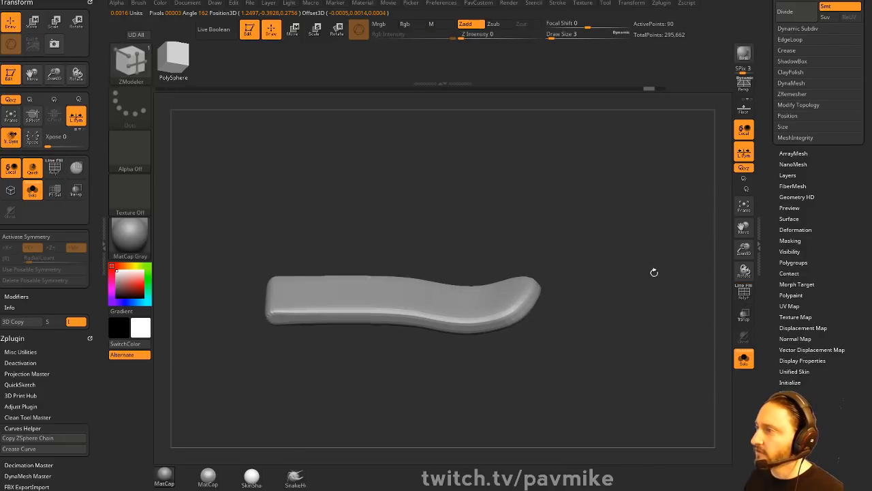
key("space")
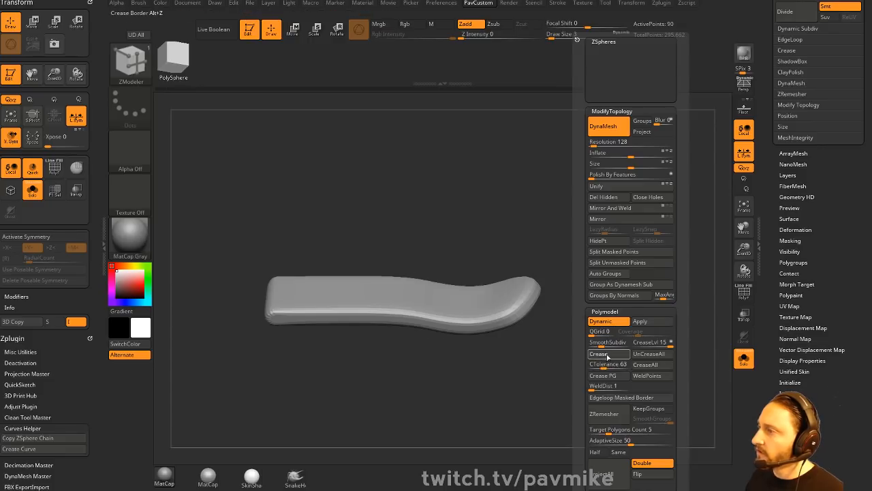
left_click(607, 355)
- Set the crease level to 2 and the smooth subdivision level to 4 for the preview
key("space")
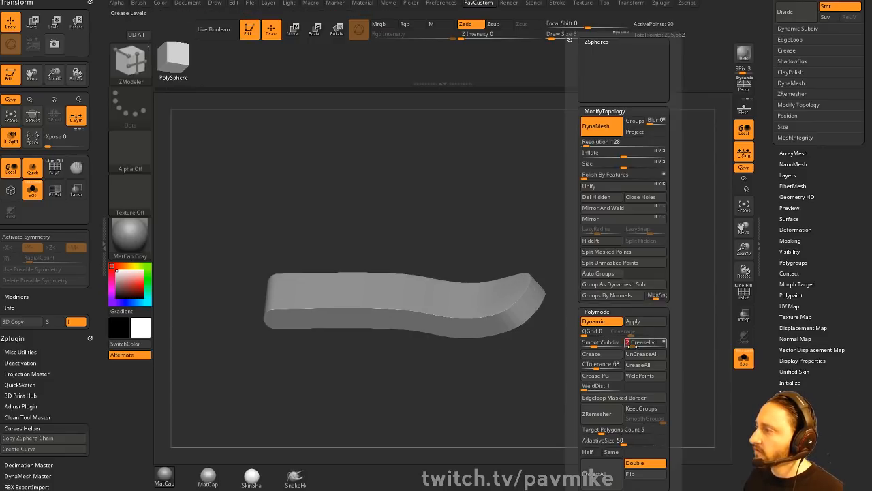
left_click_drag(632, 345, 603, 335)
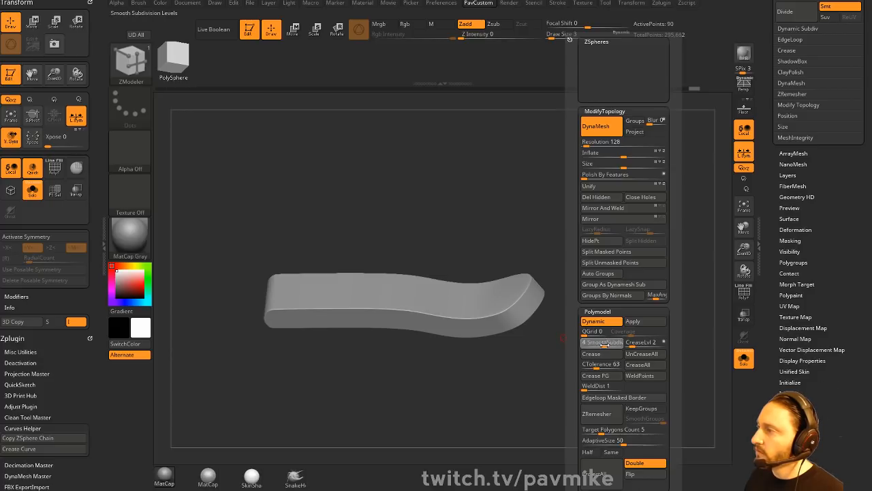
left_click_drag(530, 335, 605, 262)
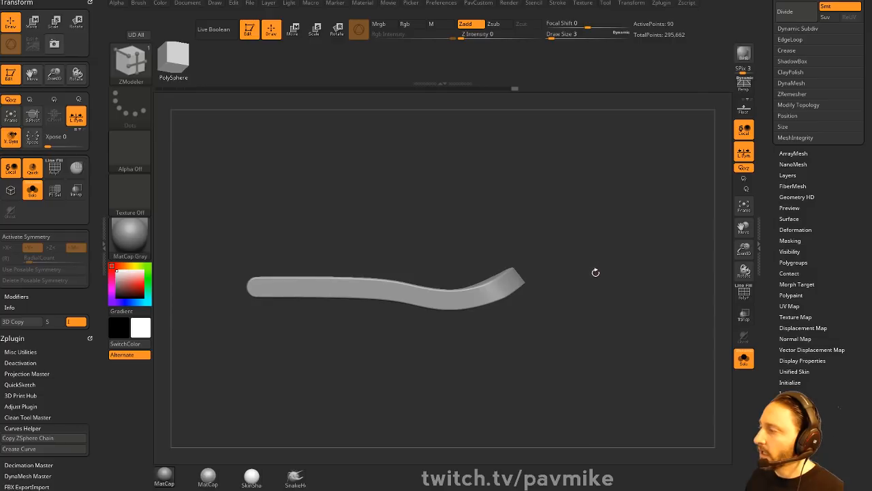
- Flatten the plate's underside from the side view with a straight ClipCurve cut along its length
key("shift+f")
left_click_drag(703, 288, 652, 306)
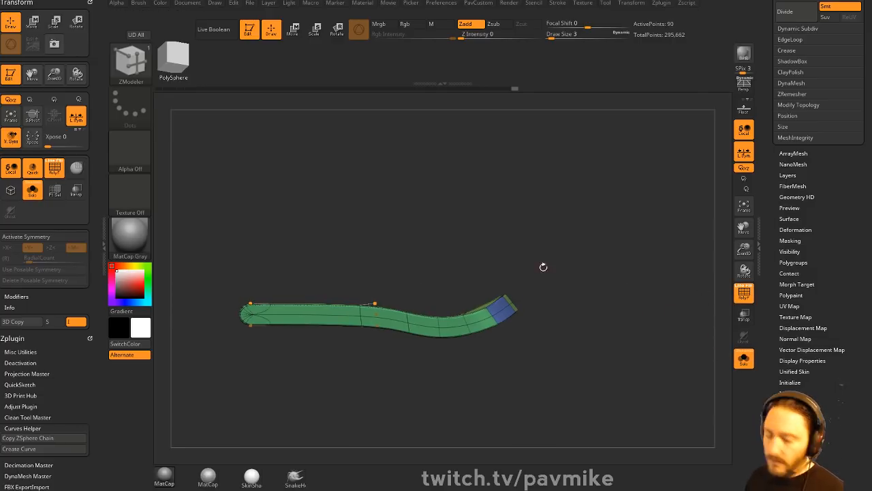
left_click_drag(543, 266, 539, 236)
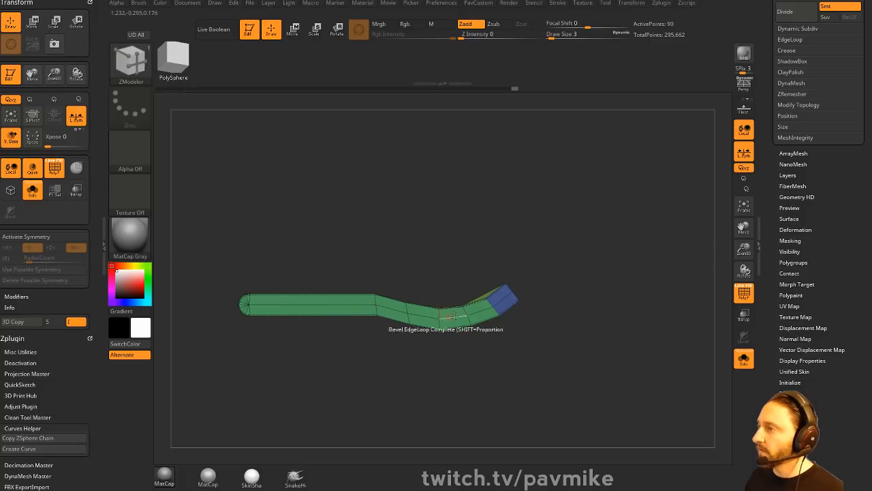
key("b")
left_click(283, 118)
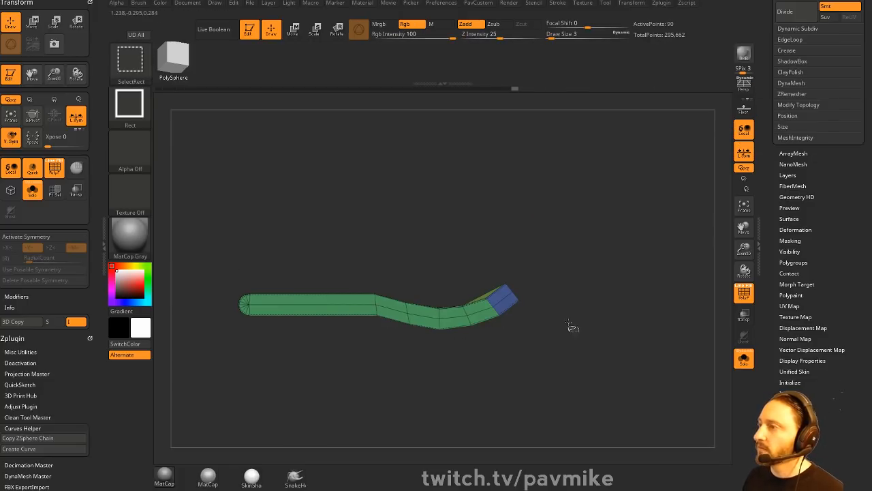
left_click_drag(571, 327, 205, 334)
left_click_drag(590, 327, 160, 323, "ctrl+shift")
left_click(136, 67, "ctrl+shift")
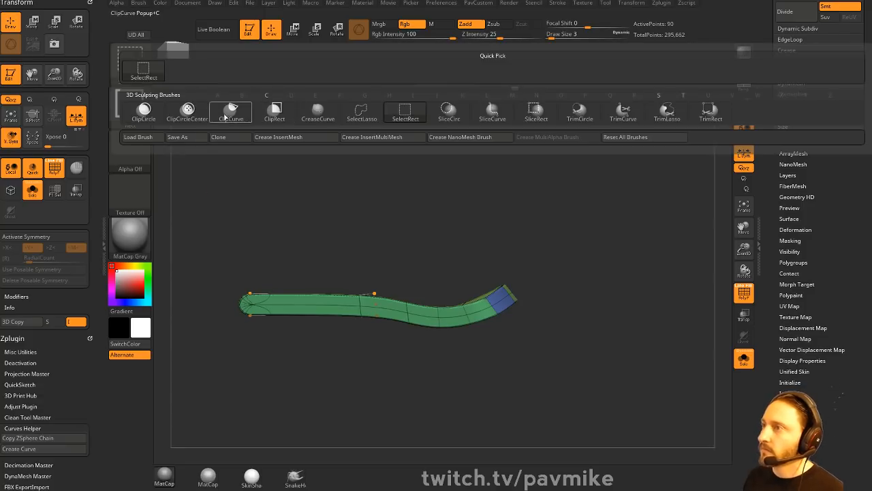
left_click(227, 116)
left_click_drag(585, 323, 227, 311, "ctrl+shift")
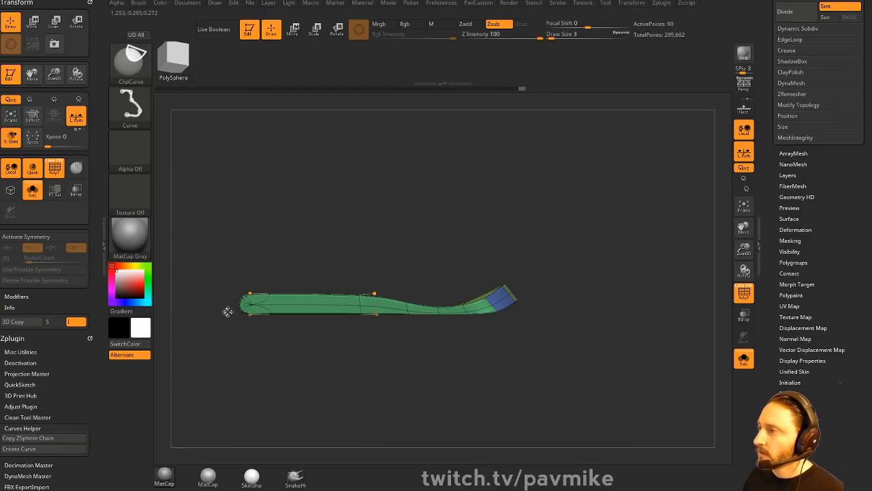
- Adjust the edges near the raised tip with ZModeler's Slide action and check the shape with dynamic subdivision
key("shift+d")
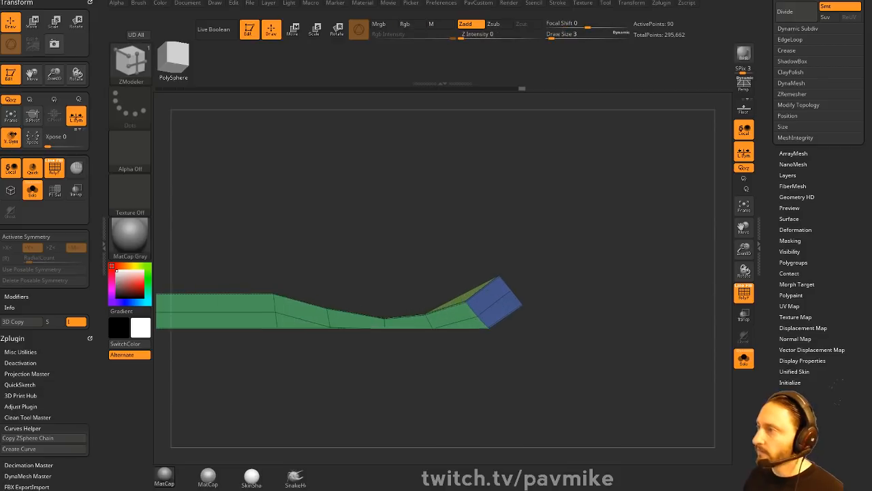
key("space")
left_click(529, 241)
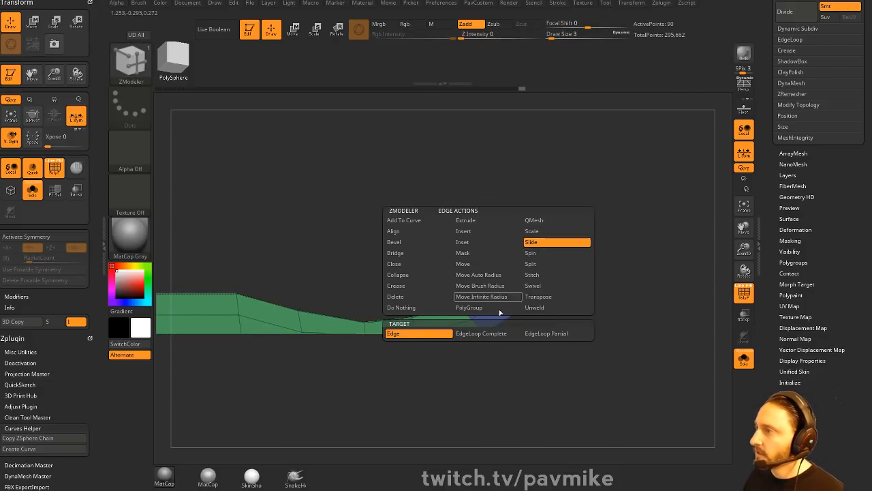
left_click(452, 334)
left_click_drag(480, 308, 609, 235)
key("d")
key("shift+f")
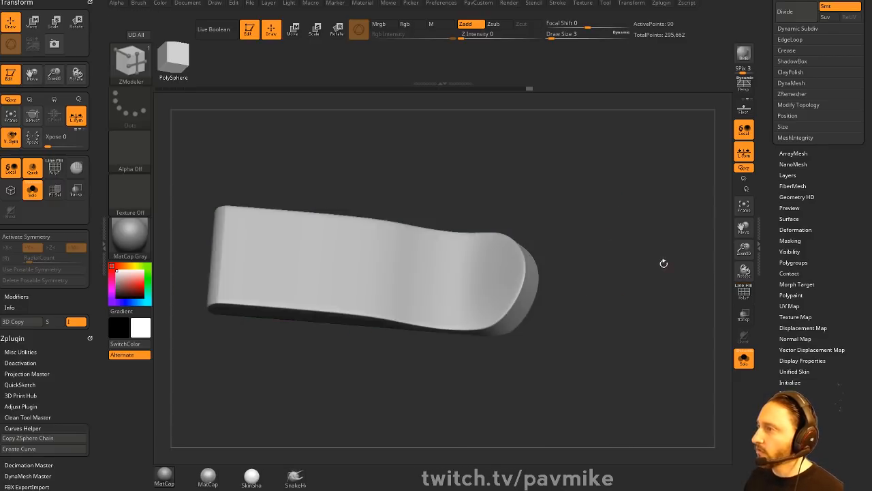
left_click_drag(664, 263, 654, 271, "shift")
- Cut a rectangular slot through the middle strip of the plate's curved section with QMesh
key("shift+d")
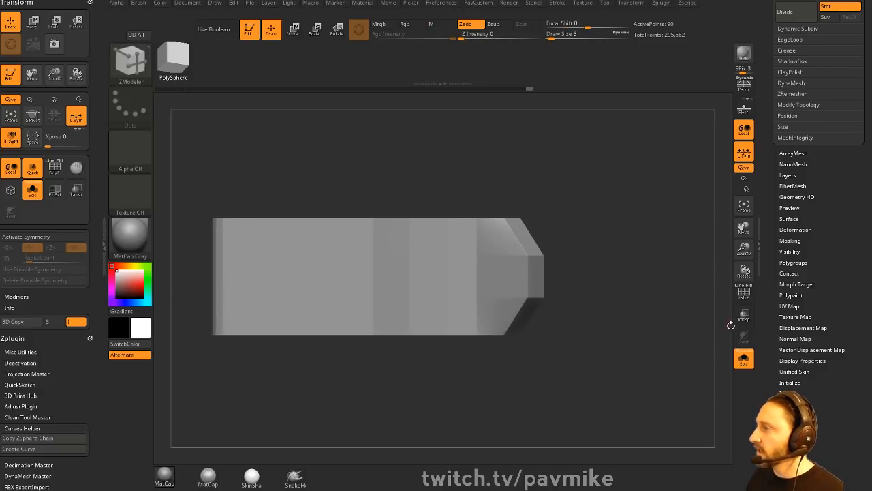
left_click(744, 292)
left_click_drag(581, 253, 490, 267)
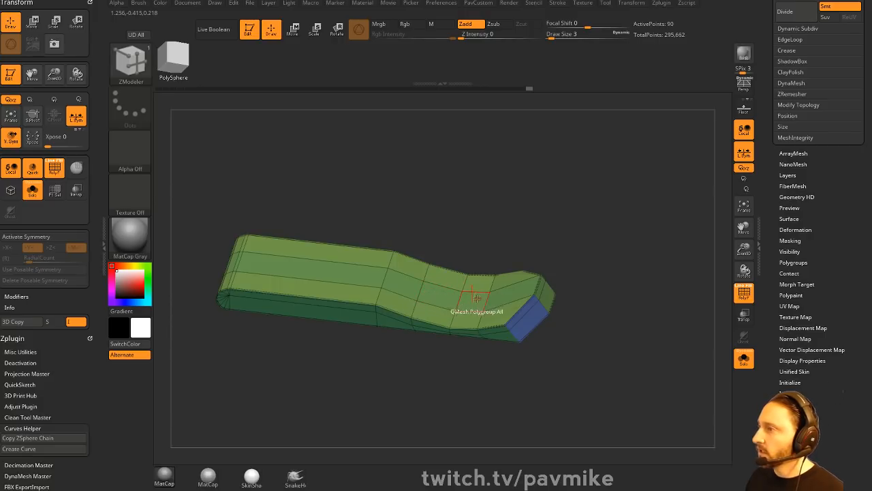
left_click_drag(542, 254, 522, 256)
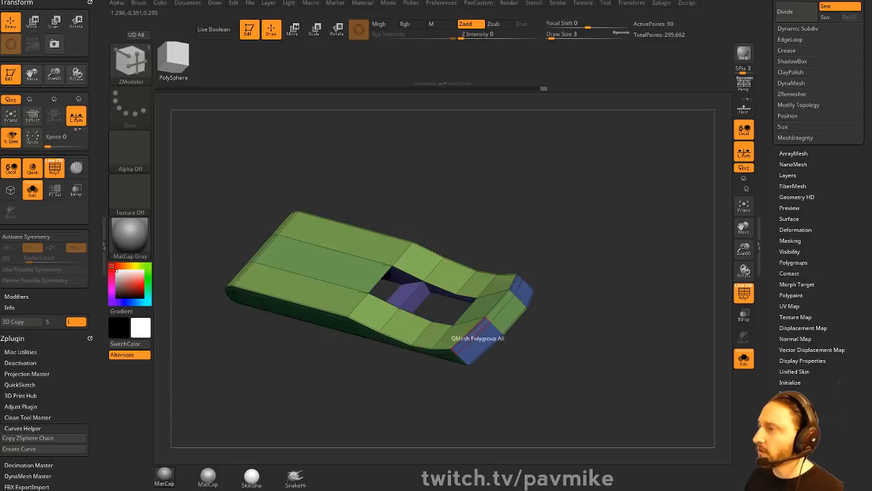
key("ctrl+z")
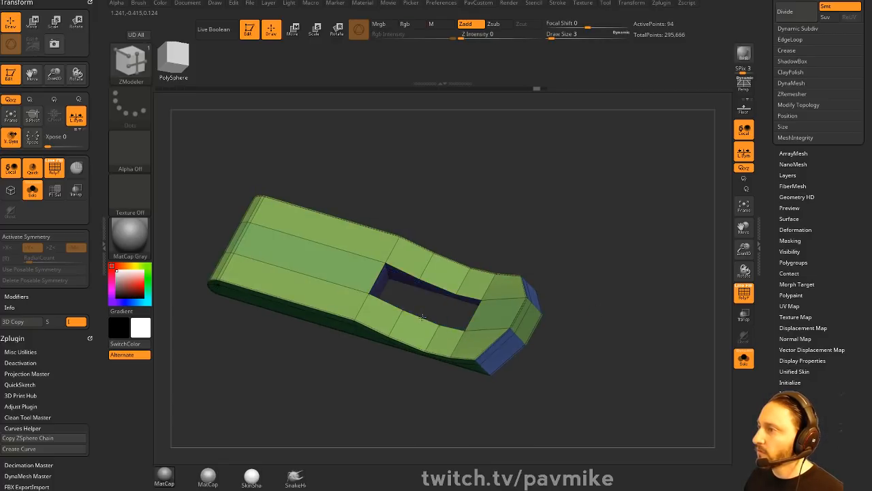
left_click_drag(422, 317, 423, 319)
mouse_move(594, 198)
left_mouse_down()
mouse_move(606, 122)
mouse_move(625, 168)
mouse_move(604, 262)
mouse_move(609, 275)
mouse_move(602, 266)
mouse_move(593, 283)
mouse_move(590, 251)
mouse_move(602, 236)
mouse_move(586, 237)
mouse_move(621, 197)
mouse_move(597, 252)
mouse_move(597, 200)
mouse_move(585, 189)
mouse_move(629, 250)
mouse_move(619, 269)
mouse_move(673, 300)
mouse_move(661, 290)
mouse_move(673, 309)
mouse_move(671, 333)
mouse_move(659, 301)
left_mouse_up()
- Select the Move brush, preview the slotted plate with dynamic subdivision, and crease the slot's edges
key("b")
key("m")
key("v")
key("d")
key("shift+f")
key("space")
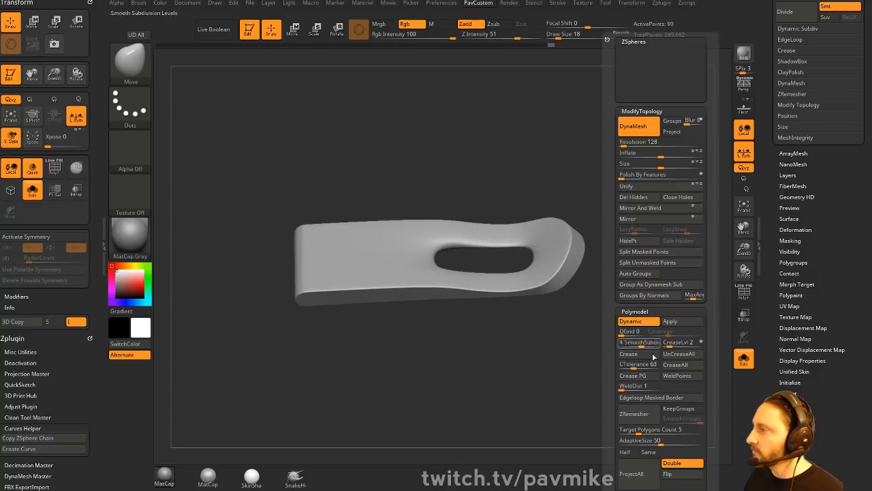
mouse_move(602, 323)
left_mouse_down()
mouse_move(602, 239)
mouse_move(629, 286)
mouse_move(627, 250)
mouse_move(635, 250)
mouse_move(617, 256)
mouse_move(614, 227)
left_mouse_up()
- Examine the creased, slotted plate from above and in straight side profile
key("s")
left_click(624, 264)
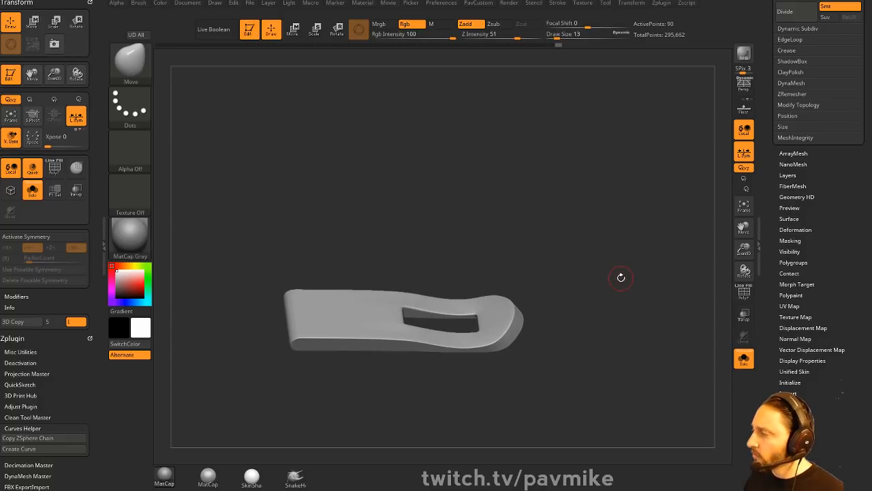
left_click_drag(626, 280, 621, 282)
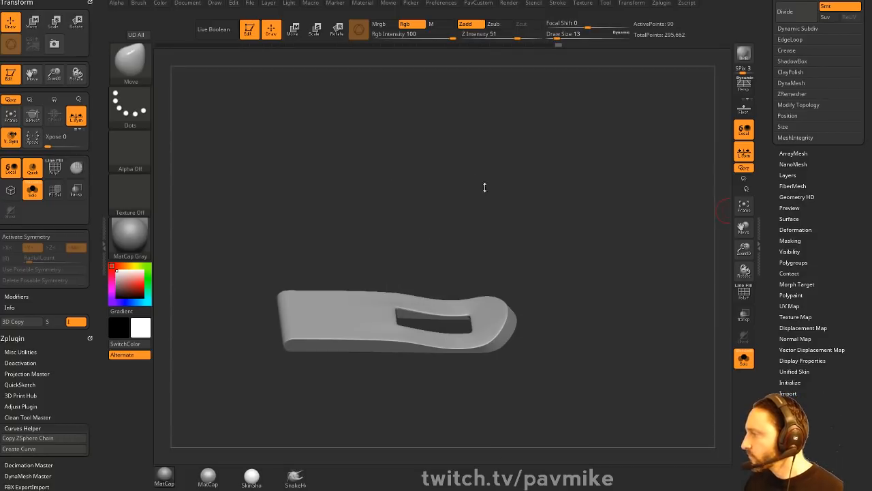
left_click_drag(484, 187, 390, 237)
left_click_drag(481, 240, 507, 229)
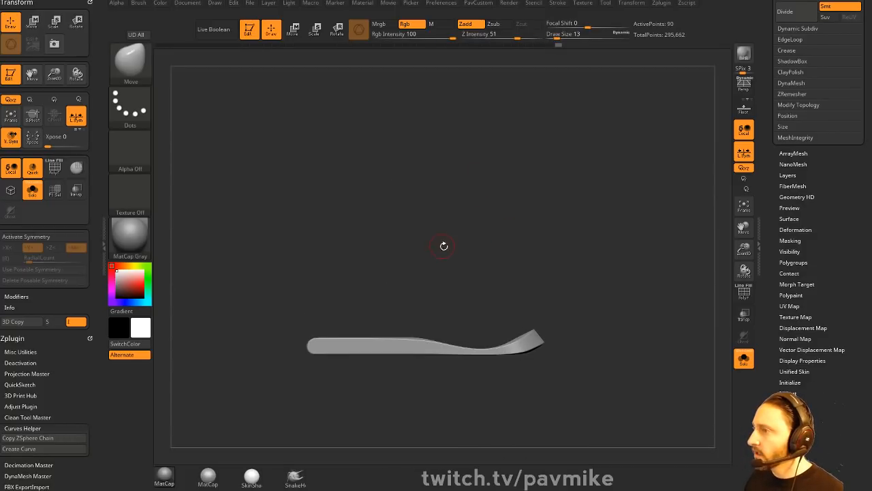
left_click_drag(444, 248, 698, 297)
left_click_drag(265, 283, 337, 283, "alt")
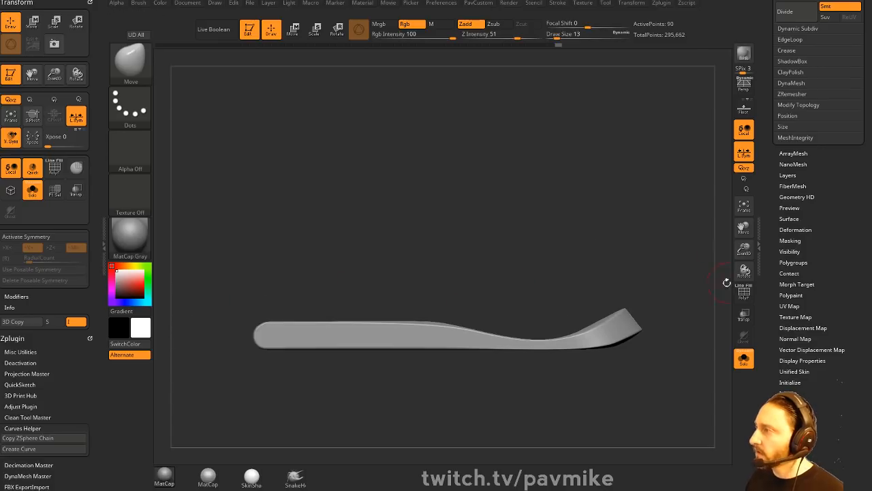
- Show the polyframe and move the point where the rounded end's edges converge to the centre of its curve with the Move brush
left_click(744, 292)
key("shift")
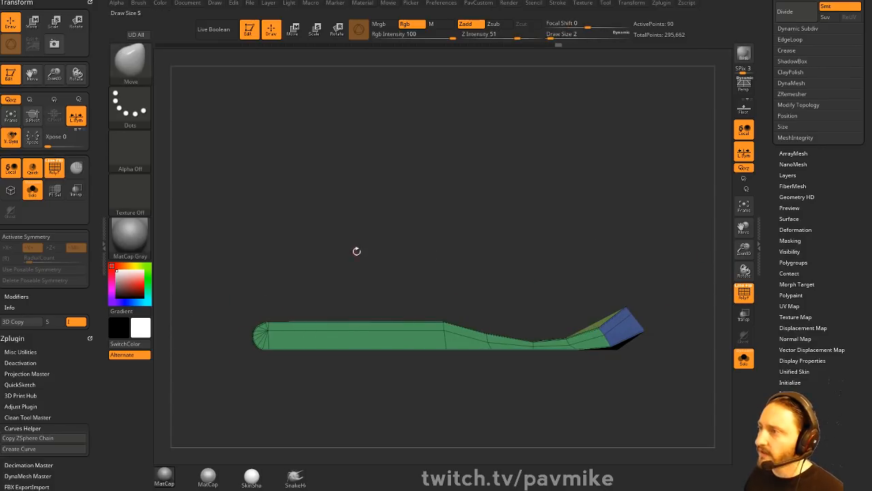
mouse_move(357, 251)
left_mouse_down("alt")
mouse_move(375, 239)
mouse_move(549, 213)
left_mouse_up("alt")
key("s")
left_click(428, 243)
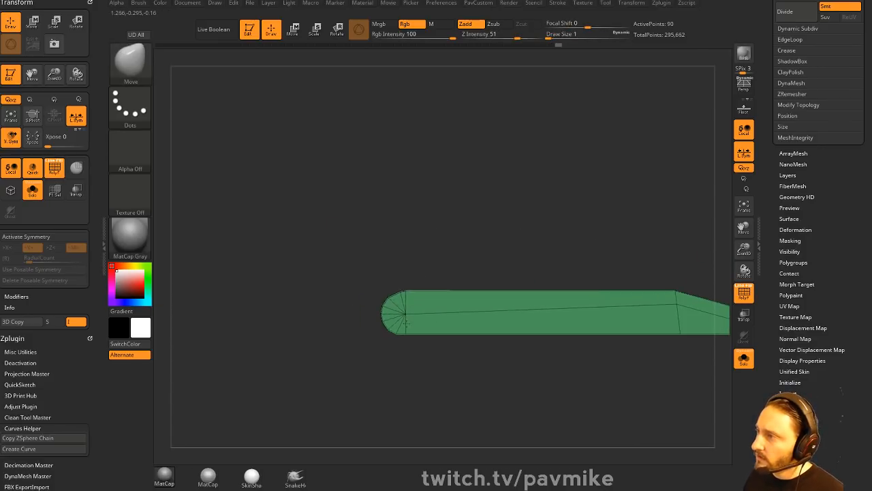
left_click(407, 327)
- Activate symmetry across the Y axis and try to mirror and weld the plate
mouse_move(354, 248)
left_mouse_down()
mouse_move(505, 247)
mouse_move(448, 228)
mouse_move(438, 297)
left_mouse_up()
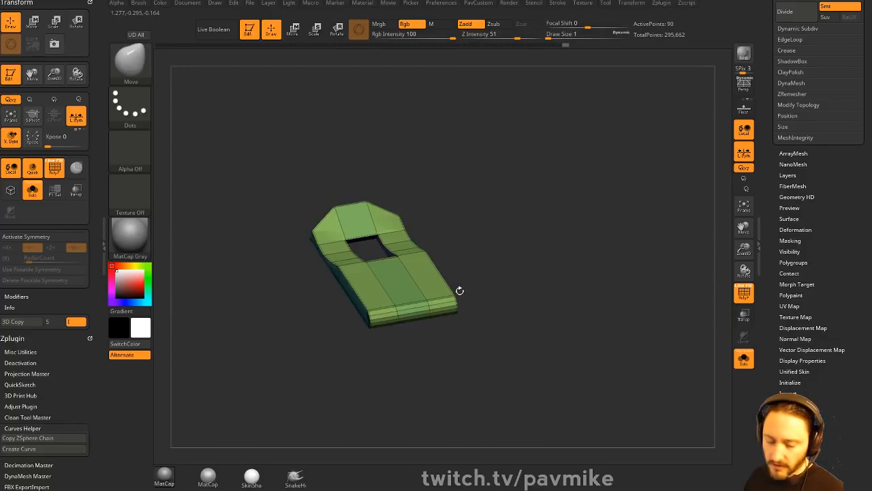
left_click_drag(539, 258, 476, 282, "shift")
left_click_drag(535, 269, 528, 268)
left_click_drag(522, 261, 530, 284)
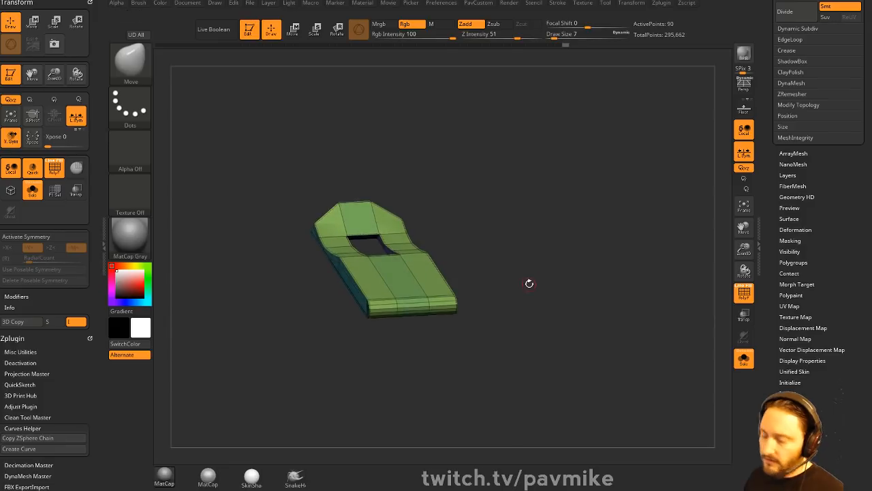
key("x")
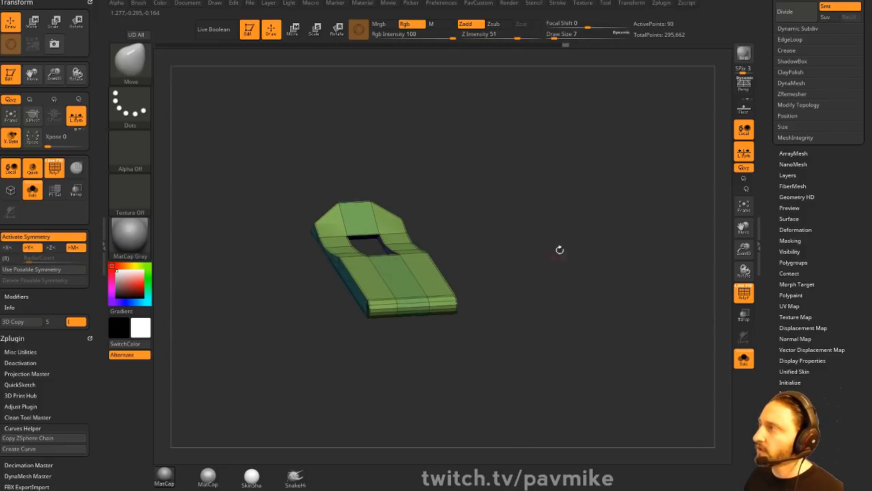
key("space")
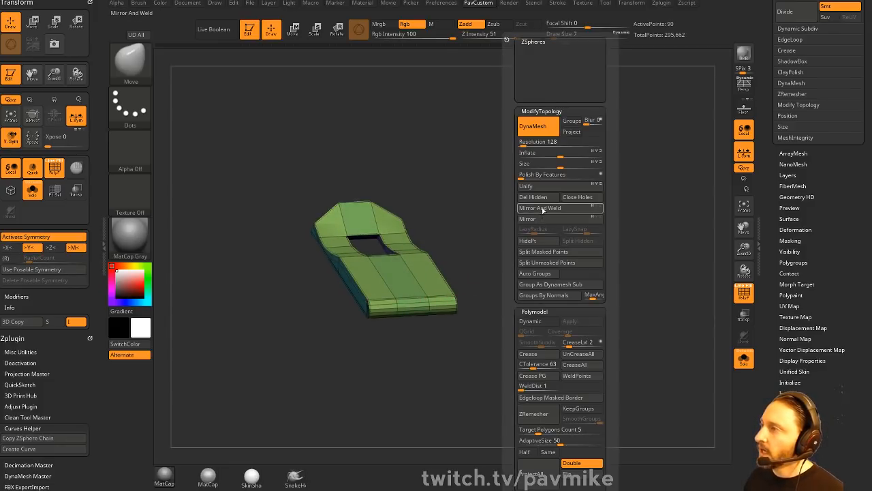
key("space")
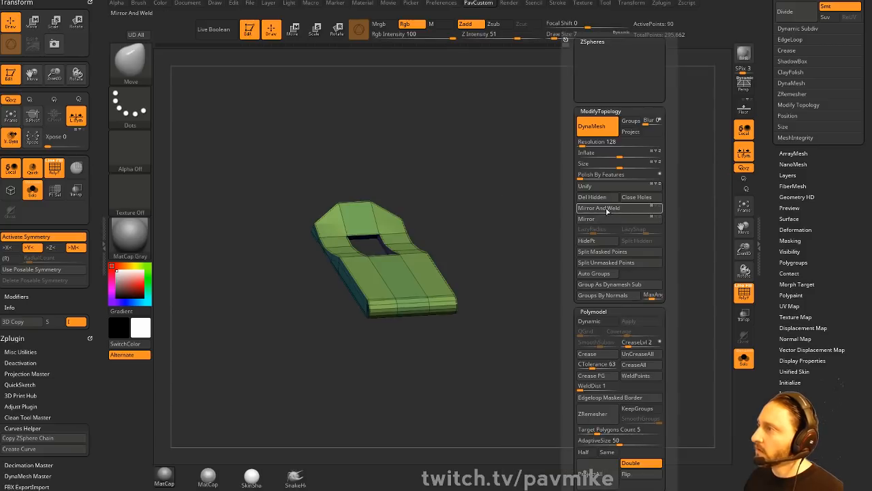
left_click(605, 208)
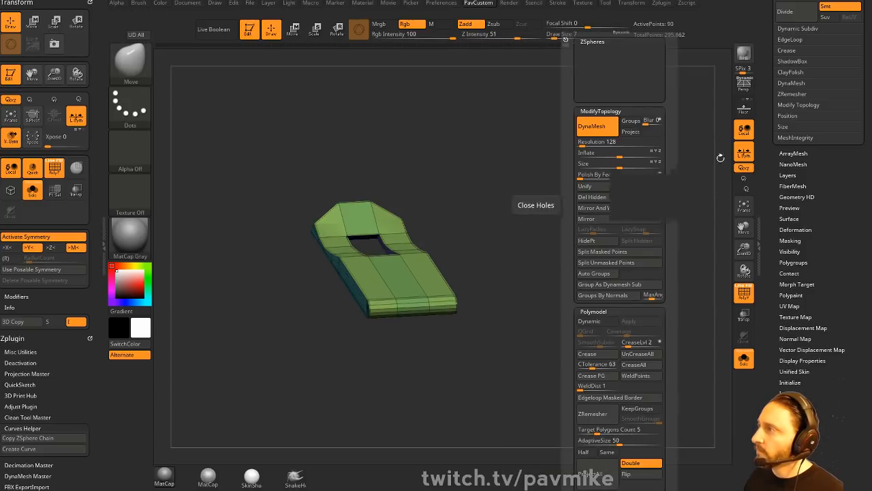
- Undo the move of the rounded end's converging point and check the plate's ends with ZModeler selected
left_click_drag(683, 178, 573, 204)
mouse_move(368, 252)
left_mouse_down()
mouse_move(407, 220)
mouse_move(507, 211)
left_mouse_up()
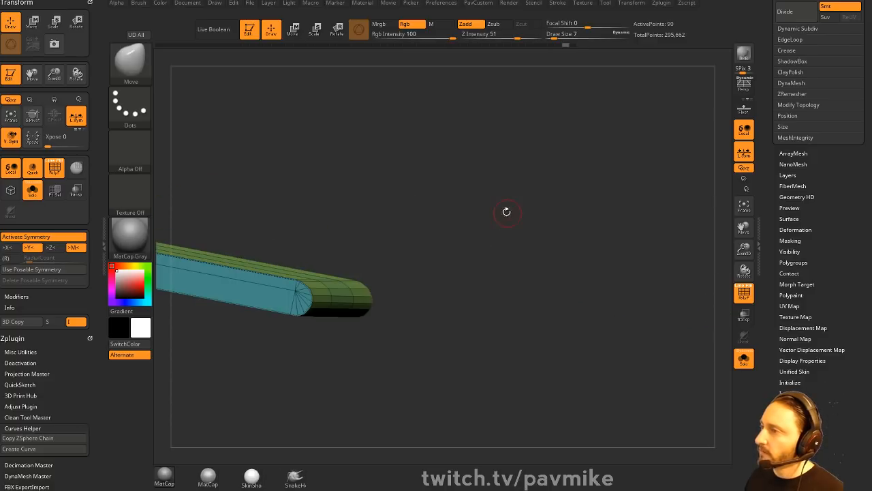
key("ctrl")
mouse_move(547, 219)
left_mouse_down()
mouse_move(461, 212)
mouse_move(388, 289)
left_mouse_up()
mouse_move(368, 325)
left_mouse_down()
mouse_move(403, 327)
mouse_move(547, 177)
mouse_move(502, 227)
left_mouse_up()
key("b")
key("z")
key("m")
left_click_drag(540, 306, 542, 329)
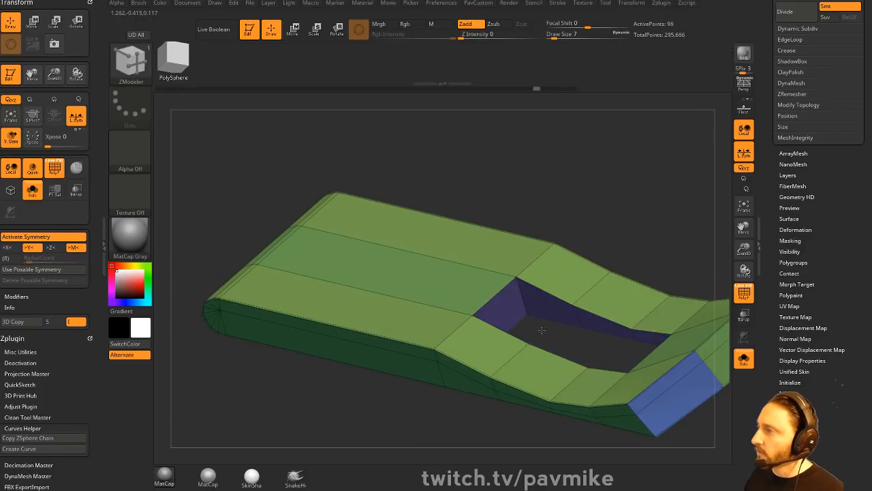
mouse_move(581, 222)
left_mouse_down("shift")
mouse_move(510, 156)
mouse_move(585, 141)
left_mouse_up("shift")
left_click_drag(375, 250, 405, 261)
left_click_drag(501, 216, 426, 238, "shift")
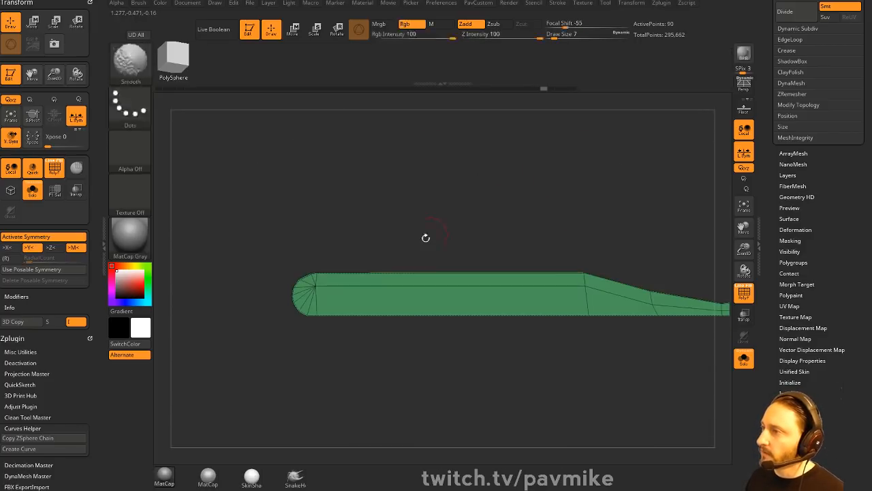
- Select the Move brush and recentre the converging point within the plate's rounded end from the side view
key("w")
key("q")
key("b")
key("m")
key("v")
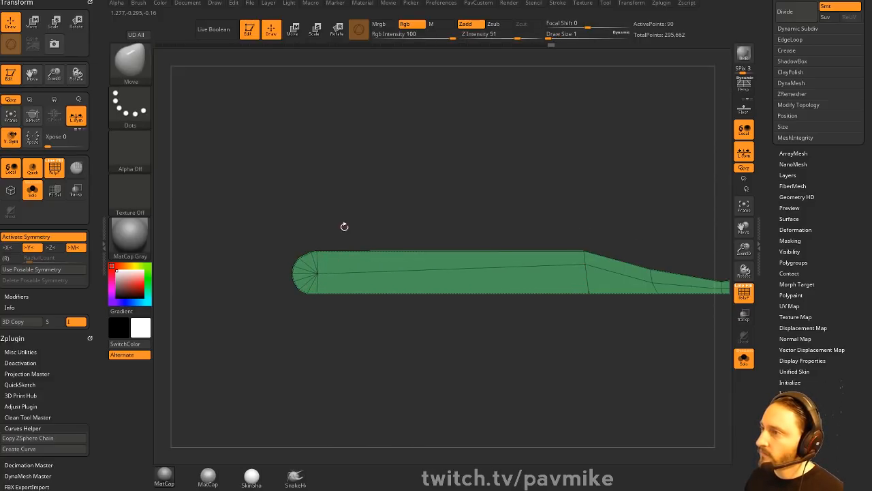
left_click_drag(344, 227, 359, 209)
left_click_drag(365, 187, 386, 219, "alt")
mouse_move(386, 219)
left_mouse_down()
mouse_move(461, 220)
mouse_move(382, 216)
left_mouse_up()
- Split the rounded end's centre point with ZModeler's Split action into a circular face group with denser radial edges
key("b")
key("z")
key("m")
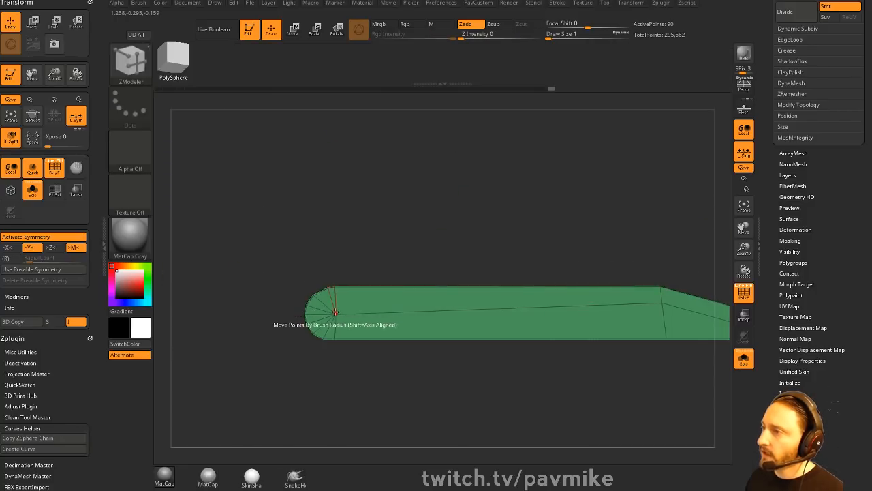
key("space")
left_click(375, 304)
left_click_drag(334, 314, 351, 315)
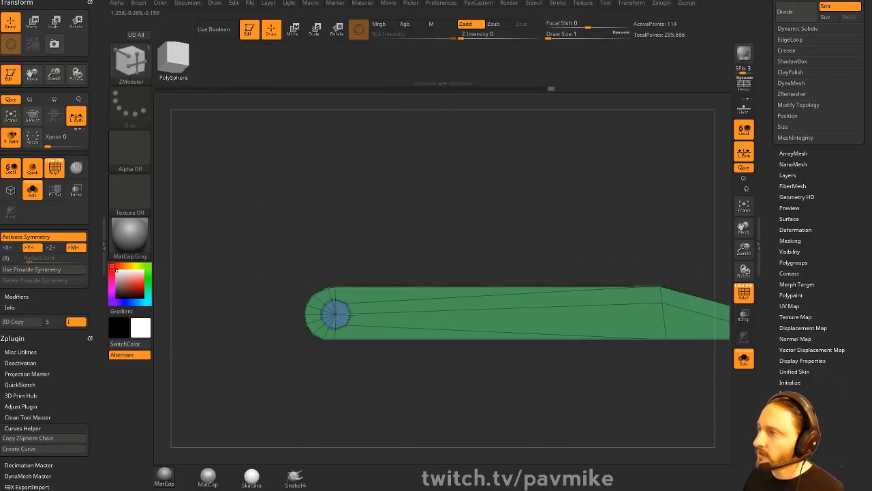
key("space")
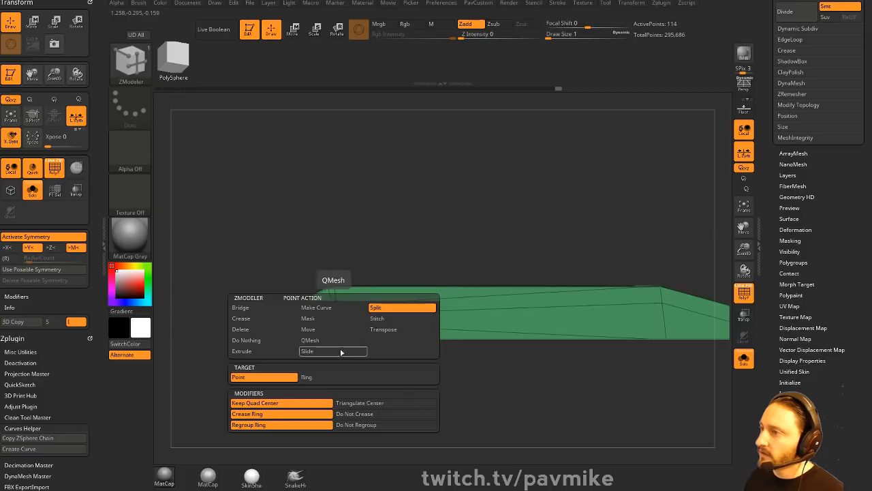
left_click_drag(334, 314, 342, 315)
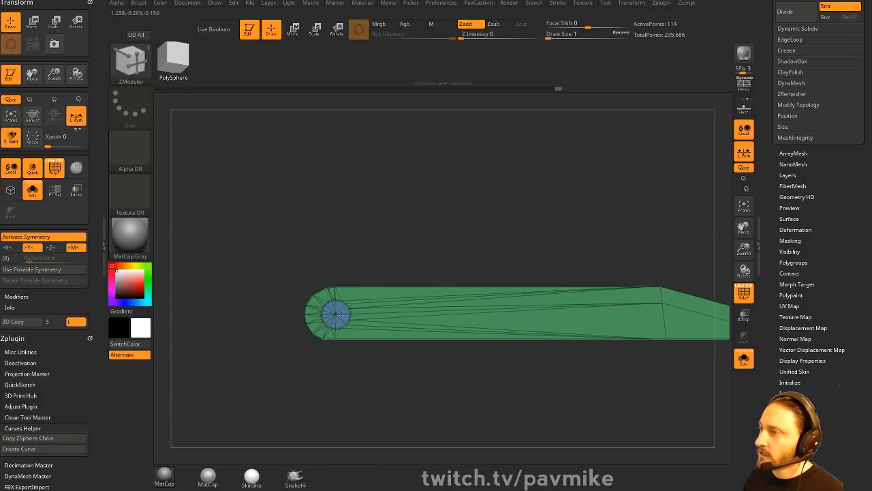
left_click_drag(373, 244, 332, 308)
- Push the circular polygroup through the rounded end with QMesh on Polygroup All to form a round hole
key("space")
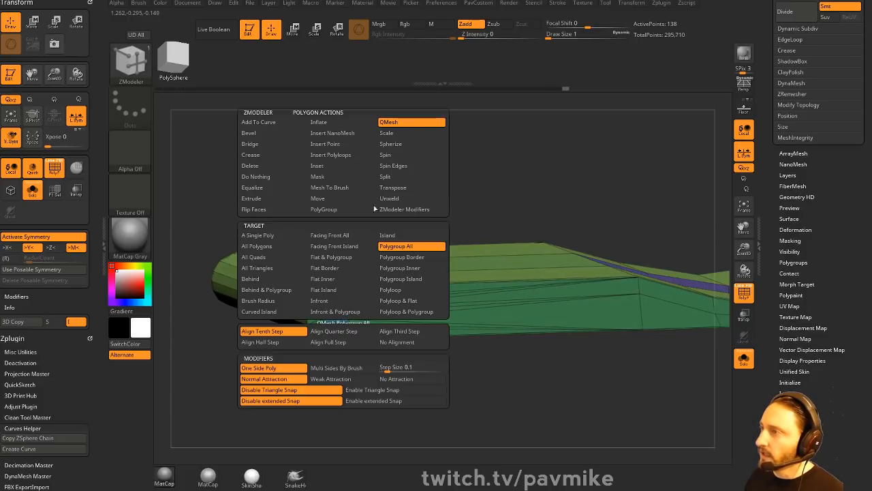
left_click_drag(449, 225, 487, 184)
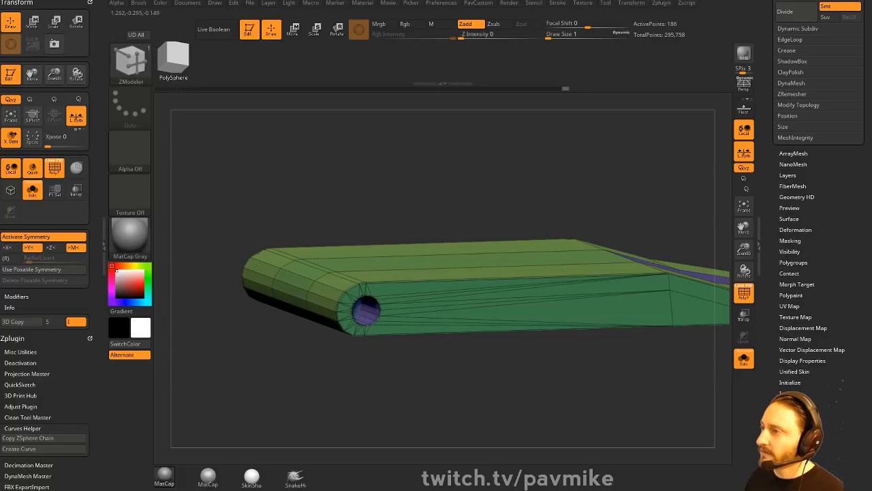
left_click_drag(361, 195, 458, 224)
- Preview the pierced end with dynamic subdivision and try to sharpen its edges with the crease settings
key("d")
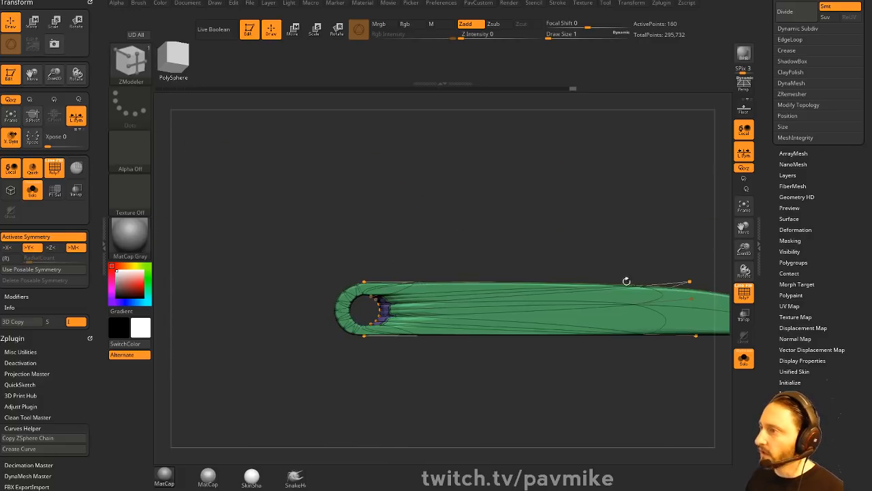
key("3")
left_click(595, 357)
left_click_drag(544, 230, 533, 237, "alt")
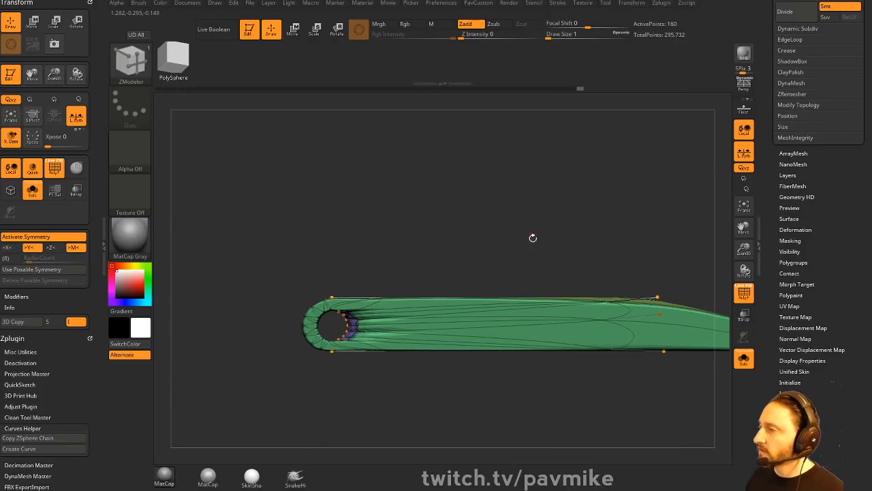
key("s")
key("3")
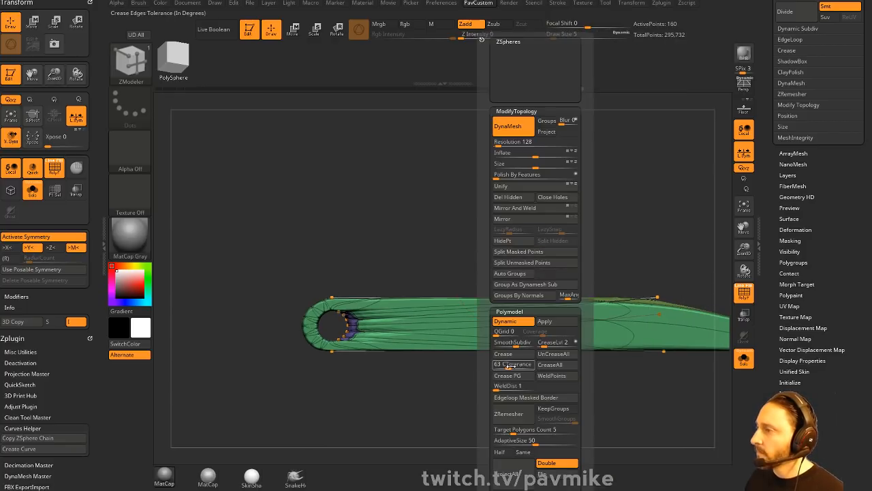
left_click(505, 365)
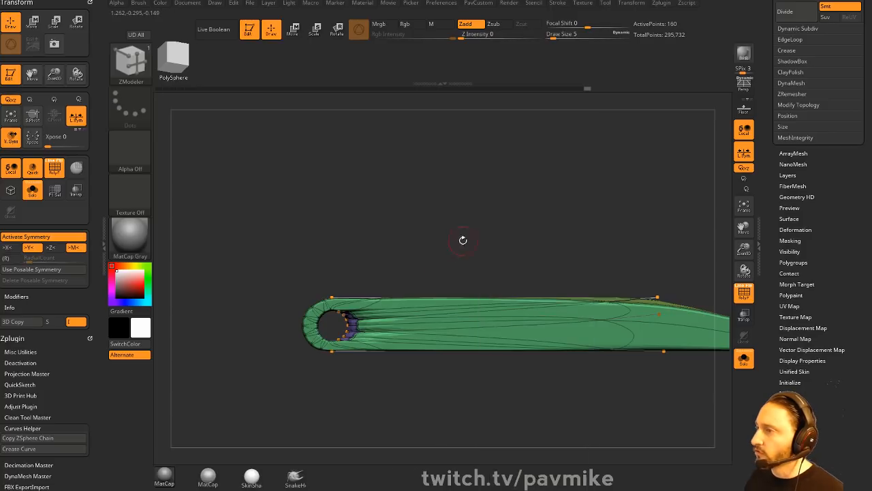
- Turn off dynamic subdivision and undo the round hole, the point splits and the centre point move
left_click_drag(463, 240, 515, 280)
key("shift+d")
key("ctrl+z")
key("ctrl+z")
key("ctrl+z")
key("ctrl+z")
key("ctrl+z")
key("ctrl+z")
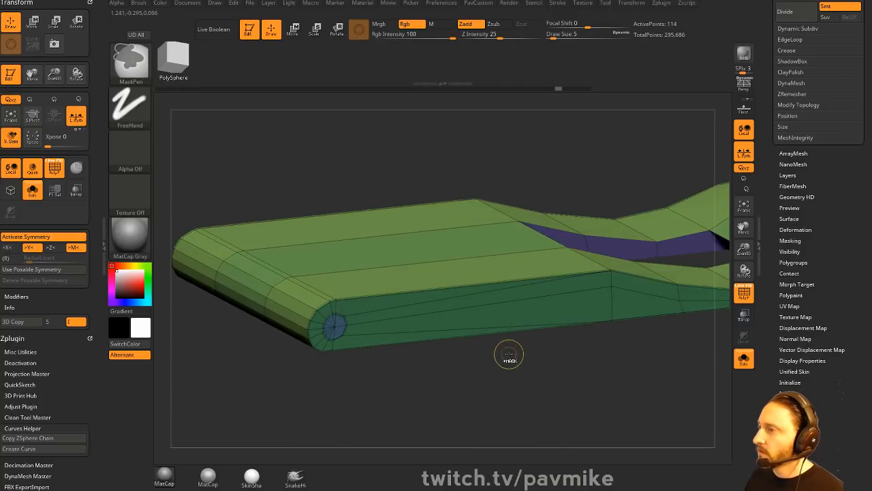
mouse_move(512, 362)
left_mouse_down("alt")
mouse_move(504, 364)
mouse_move(579, 366)
mouse_move(522, 348)
left_mouse_up("alt")
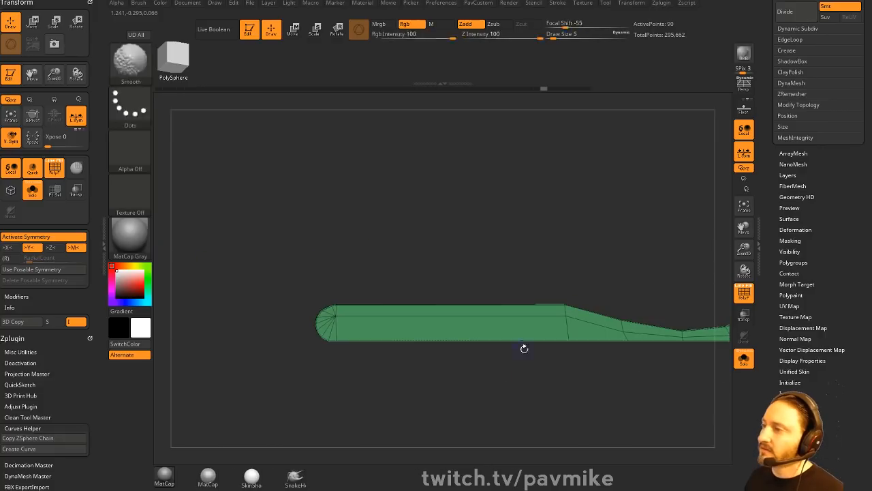
- Examine the restored plate's shape without the polyframe, then its topology with the polyframe shown again
key("shift+f")
left_click_drag(626, 221, 550, 204)
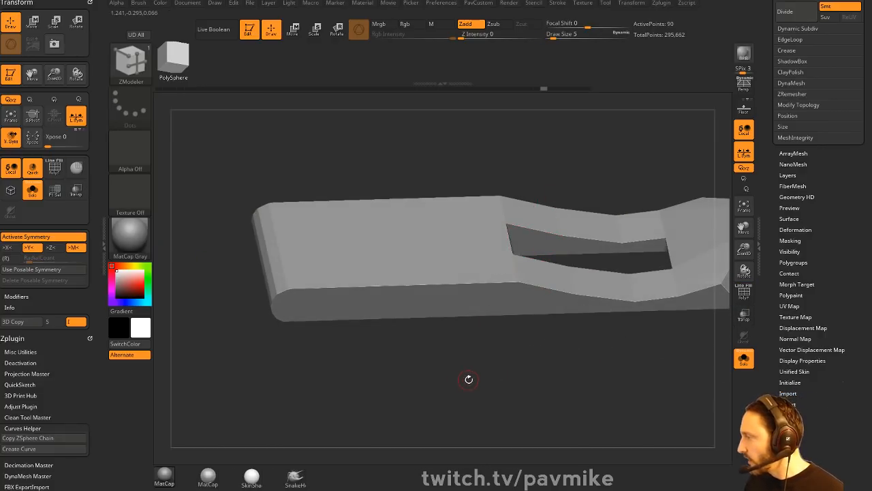
mouse_move(471, 379)
left_mouse_down()
mouse_move(445, 374)
mouse_move(457, 385)
left_mouse_up()
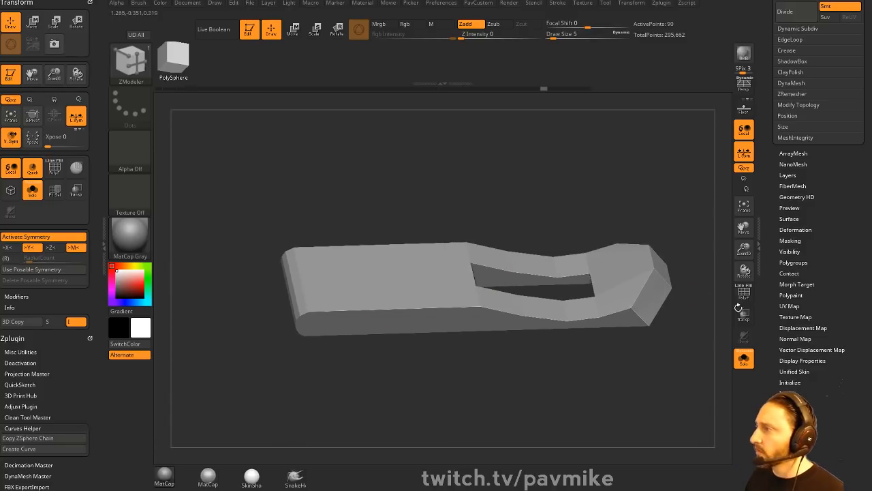
left_click(744, 292)
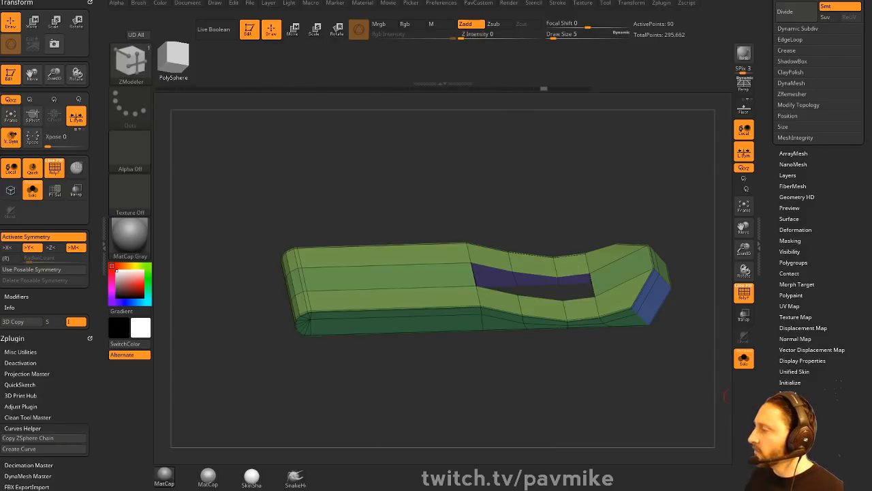
left_click_drag(493, 189, 489, 160)
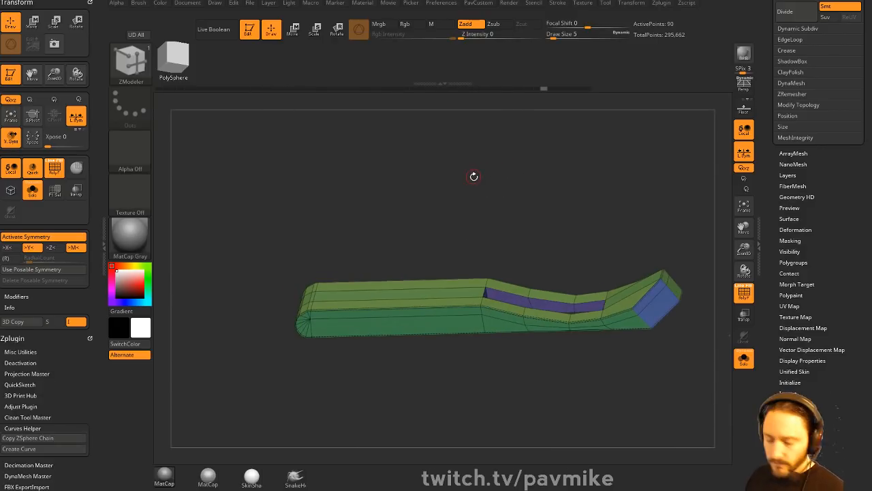
- Select the IMM_Base_Primitives insert brush and show its choice of primitives
key("1")
key("m")
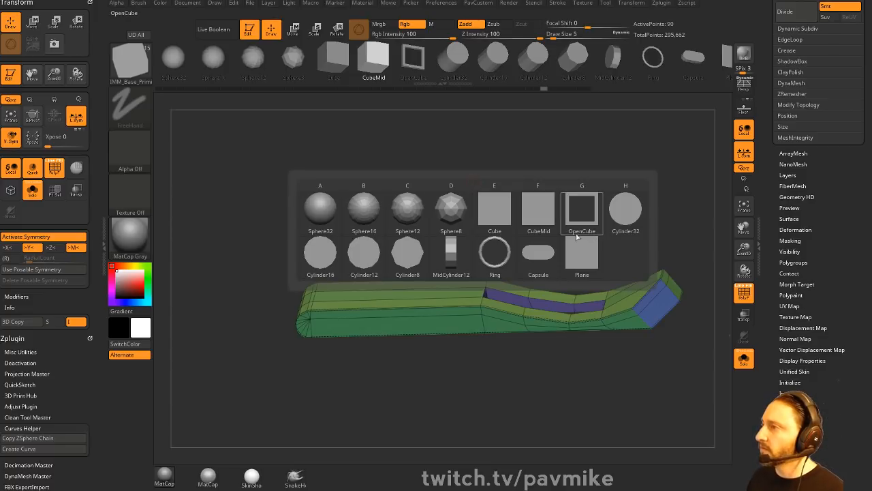
mouse_move(449, 262)
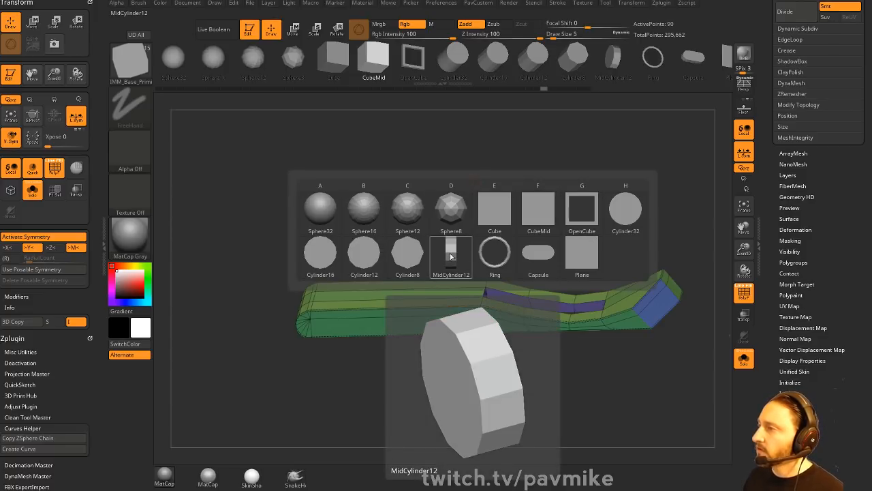
left_click(366, 258)
left_click_drag(460, 196, 525, 195, "shift")
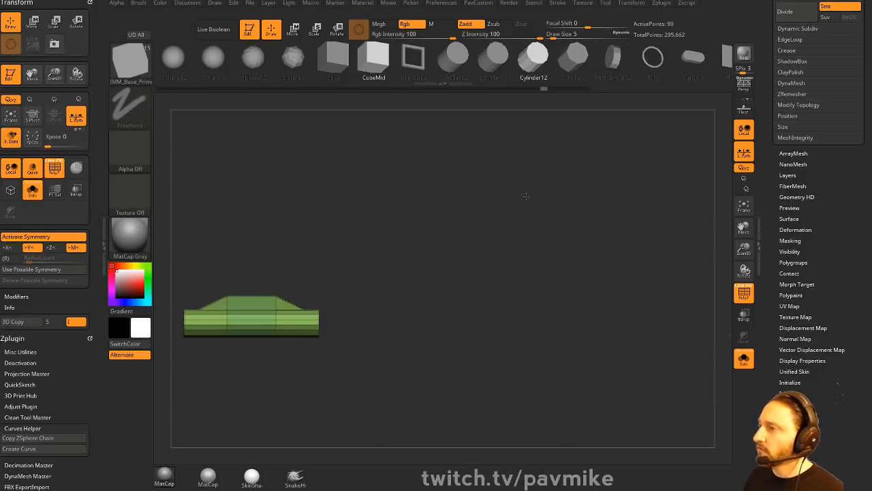
left_click_drag(363, 314, 359, 330, "alt")
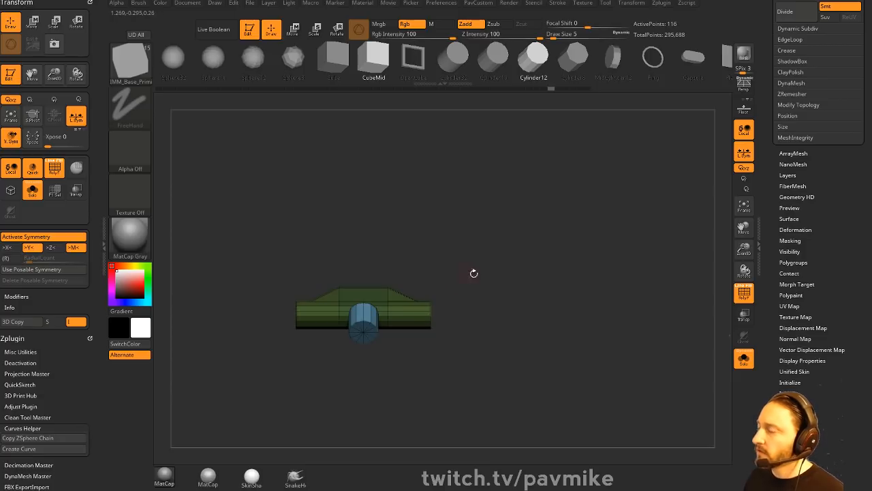
key("ctrl+z")
- Insert a small MidCylinder12 primitive at the middle of the plate's rounded end and split it off as its own subtool
key("m")
left_click(460, 344)
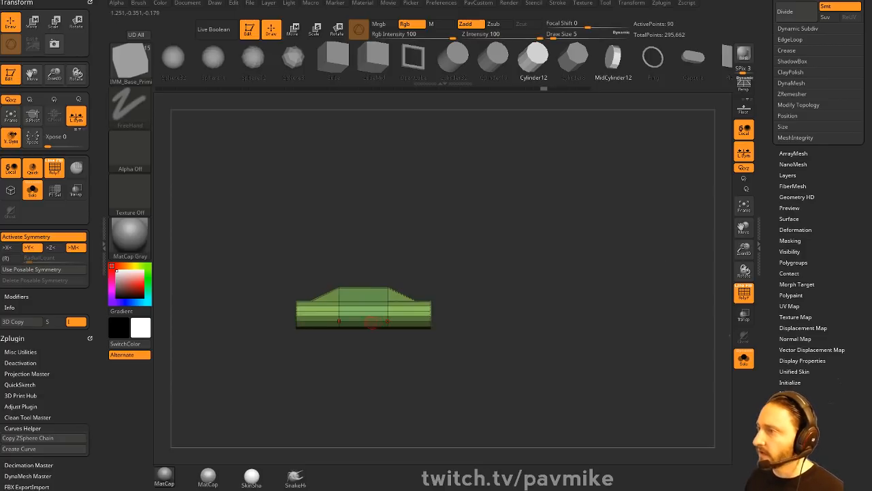
left_click_drag(361, 318, 364, 334)
left_click_drag(561, 269, 522, 296)
key("2")
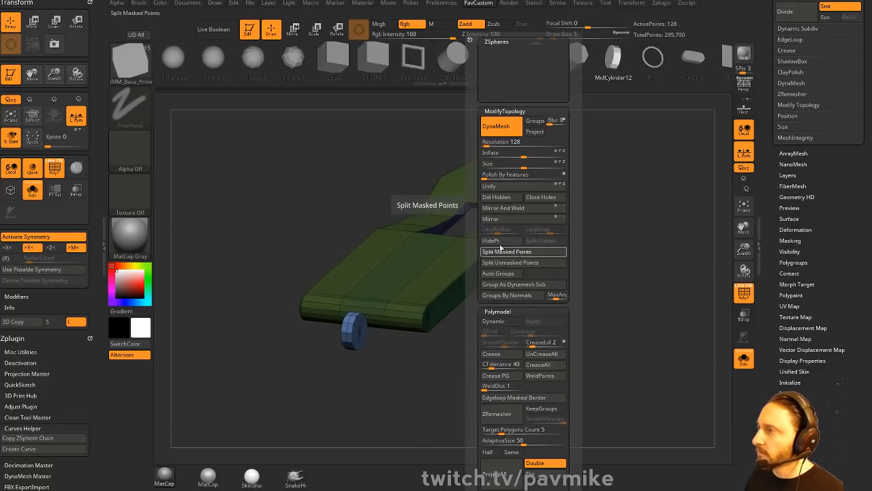
left_click(508, 252)
scroll(761, 366, "up", 10)
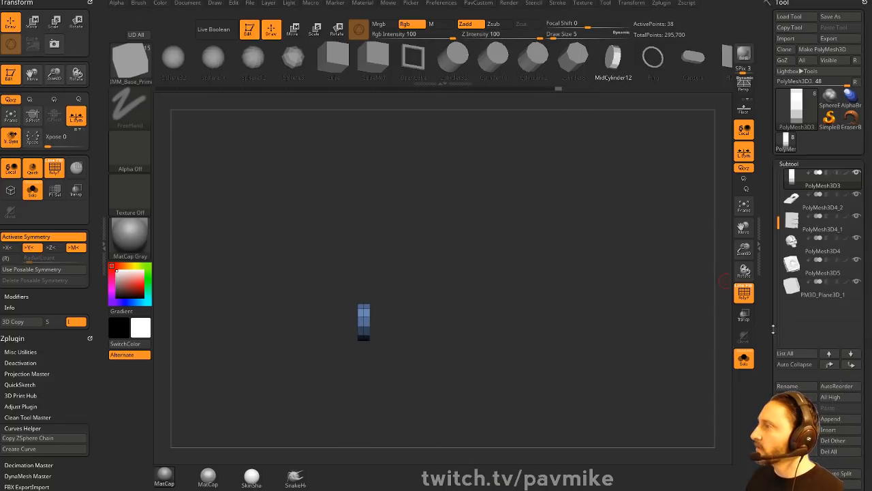
- Turn off Solo and leave only the cylinder and clasp plate subtools visible
left_click(748, 355)
left_click(857, 173)
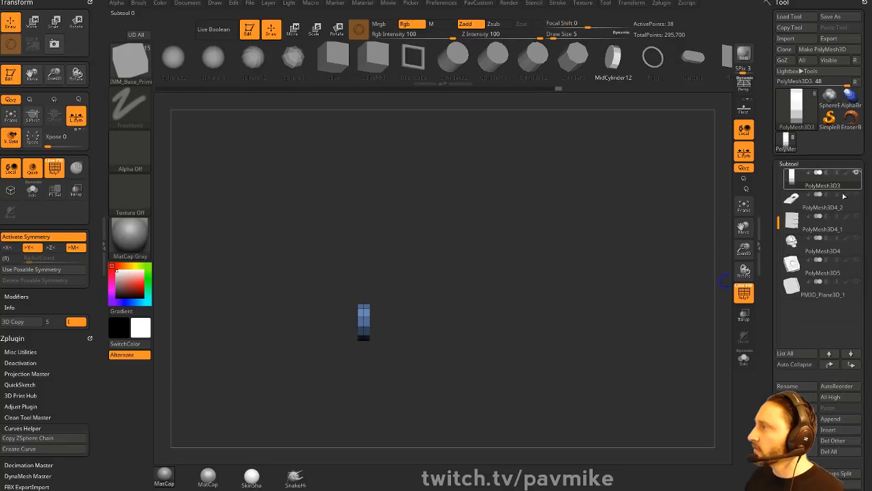
left_click(811, 203)
- Centre the transform gizmo on the cylinder, scale the cylinder down and raise it level with the plate's rounded end
key("w")
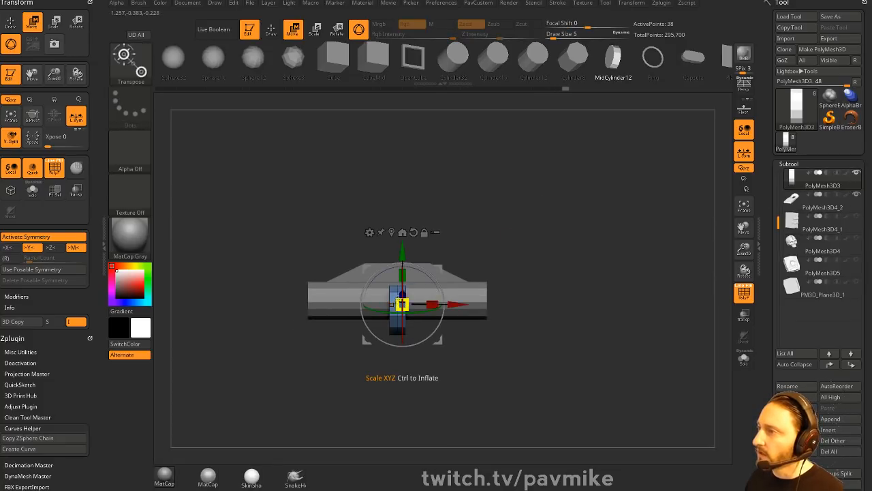
left_click_drag(404, 304, 393, 306)
key("ctrl+z")
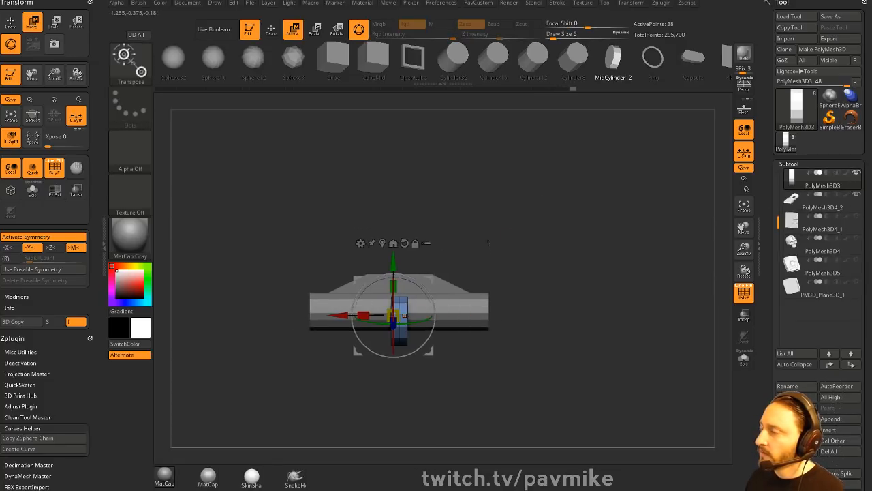
right_click_drag(397, 273, 398, 252, "ctrl")
left_click(391, 232)
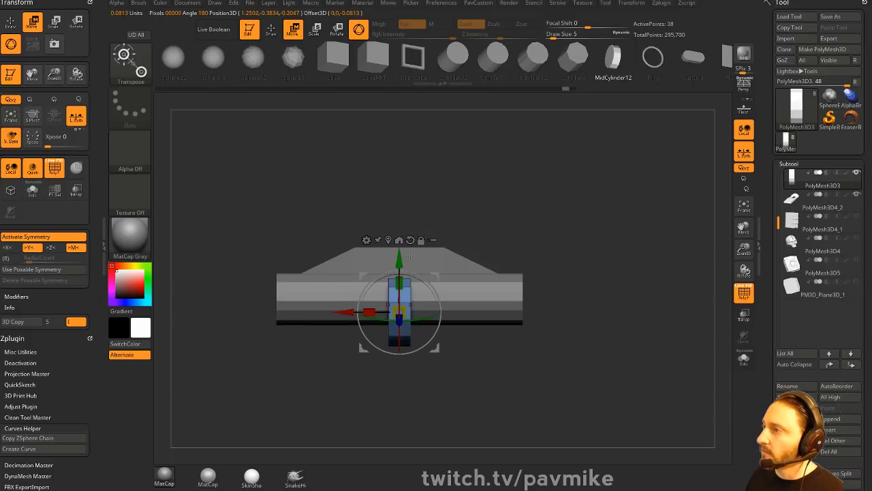
left_click_drag(401, 315, 381, 300)
left_click_drag(401, 256, 402, 244)
- Stretch the cylinder sideways into a thin rod roughly as wide as the plate
right_click_drag(543, 221, 500, 224, "ctrl")
left_click_drag(370, 298, 327, 294)
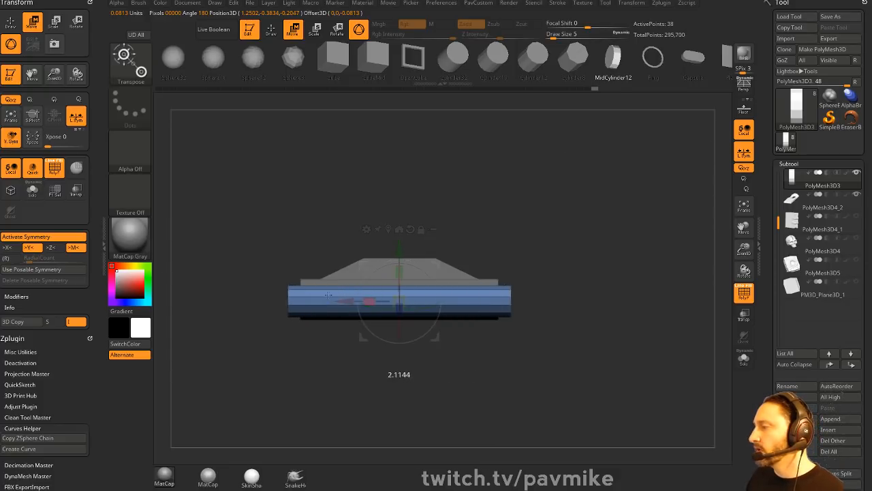
right_click_drag(590, 239, 535, 233, "ctrl")
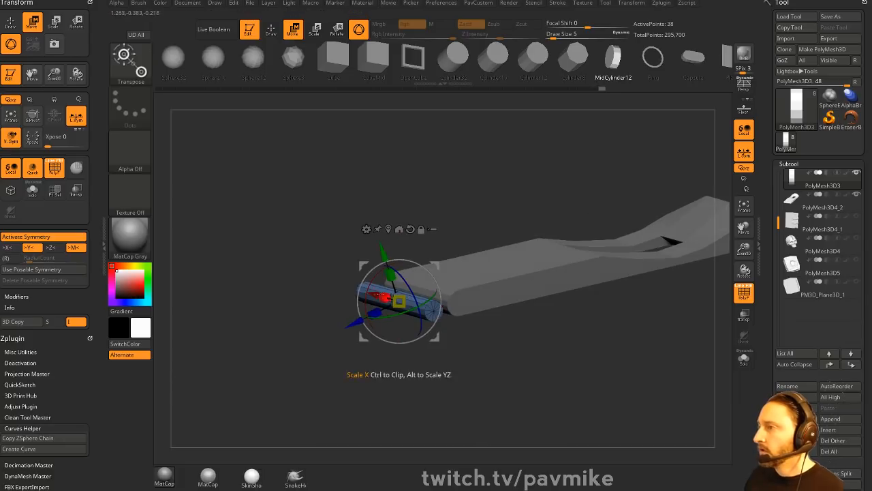
left_click_drag(399, 301, 386, 297)
right_click_drag(470, 333, 440, 335, "shift")
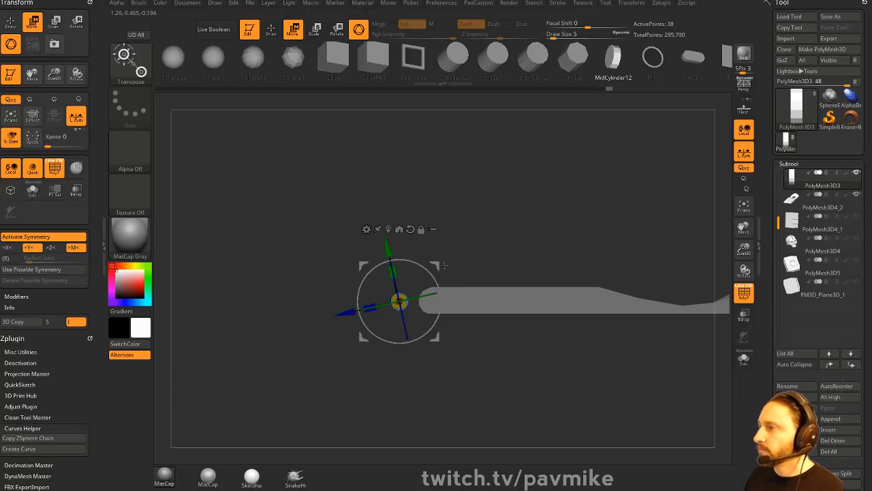
left_click_drag(436, 337, 416, 333)
- Duplicate the rod along the plate to the slot's near end and widen the copy so it protrudes on both sides
key("q")
right_click_drag(492, 220, 504, 212, "ctrl")
right_click_drag(504, 211, 459, 224, "alt")
key("w")
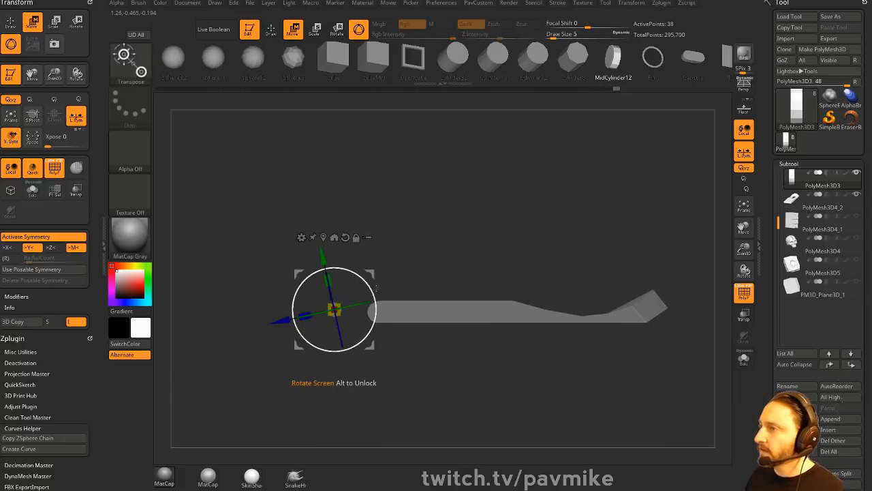
left_click_drag(373, 271, 543, 268, "ctrl")
right_click_drag(543, 268, 485, 290)
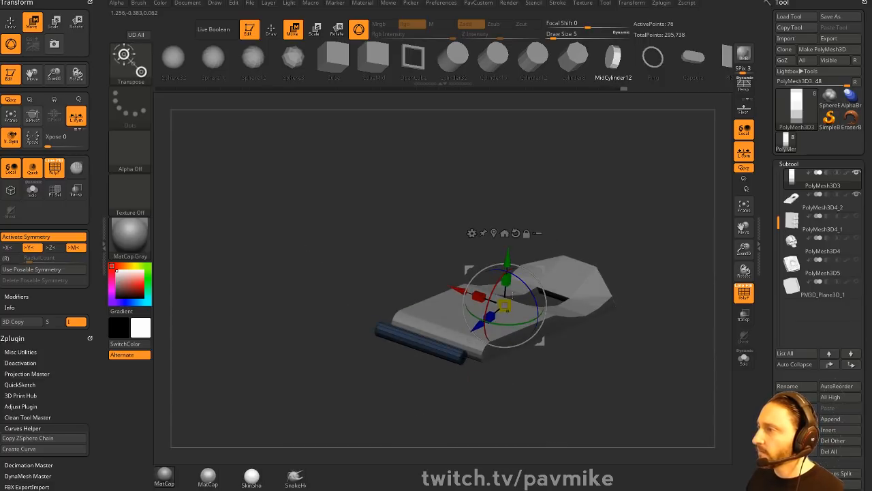
left_click_drag(479, 296, 469, 287)
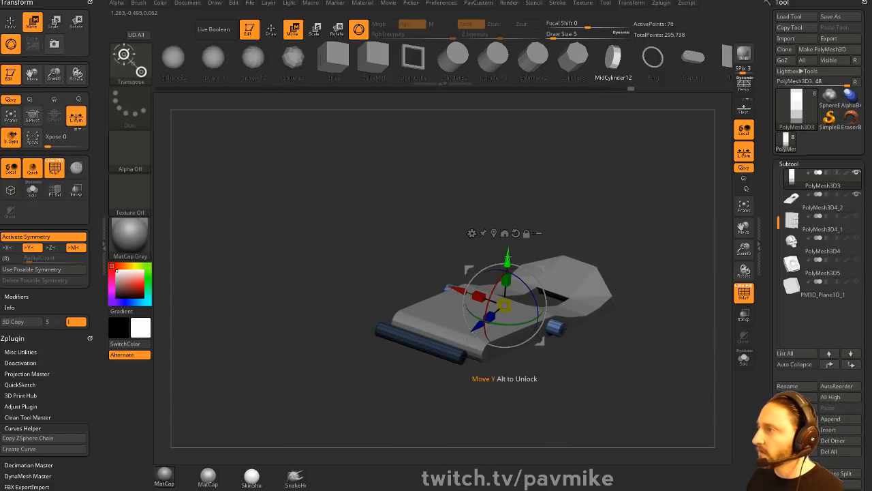
left_click(507, 262)
- Hide the shorter rod beyond the rounded end with SelectRect and delete the hidden geometry
key("q")
mouse_move(686, 253)
left_mouse_down()
mouse_move(665, 257)
mouse_move(659, 287)
mouse_move(652, 253)
mouse_move(606, 314)
left_mouse_up()
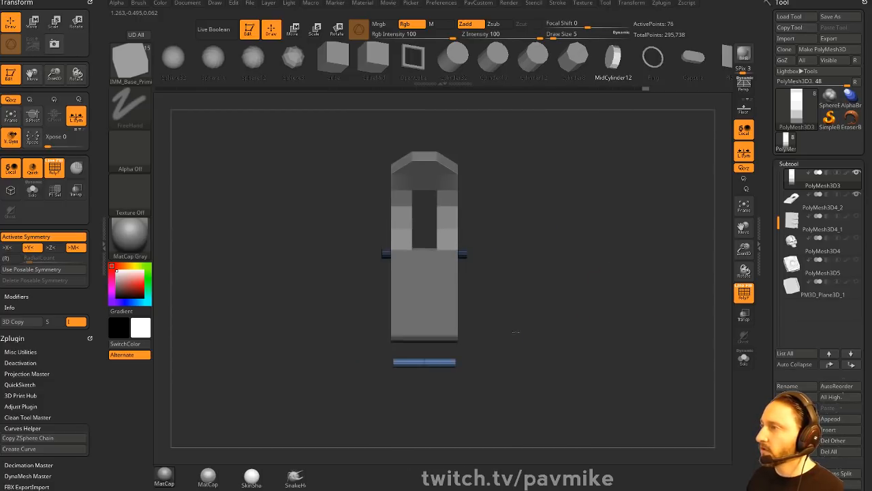
left_click_drag(516, 332, 566, 300, "alt")
left_click(140, 71, "ctrl+shift")
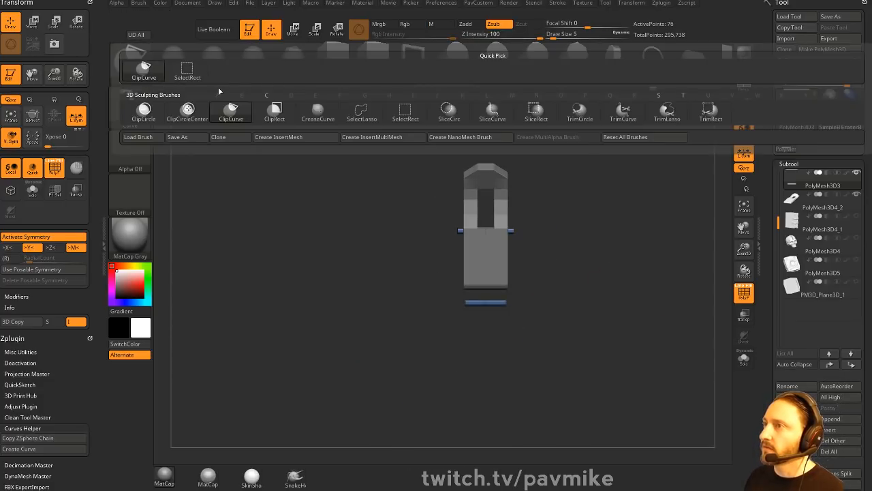
left_click(187, 70, "ctrl+shift")
left_click_drag(564, 367, 445, 298, "ctrl+alt+shift")
key("grave")
left_click(588, 207)
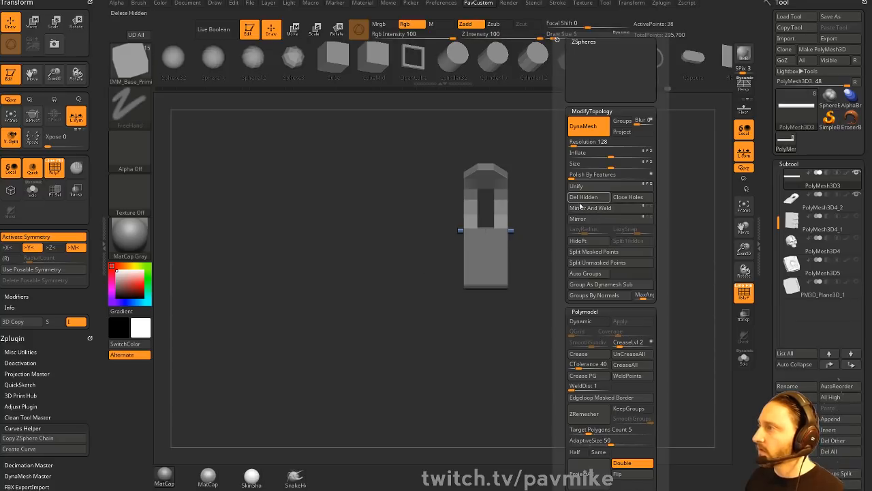
- Duplicate the wide rod about 0.26 units along the plate to just beyond its rounded end
key("w")
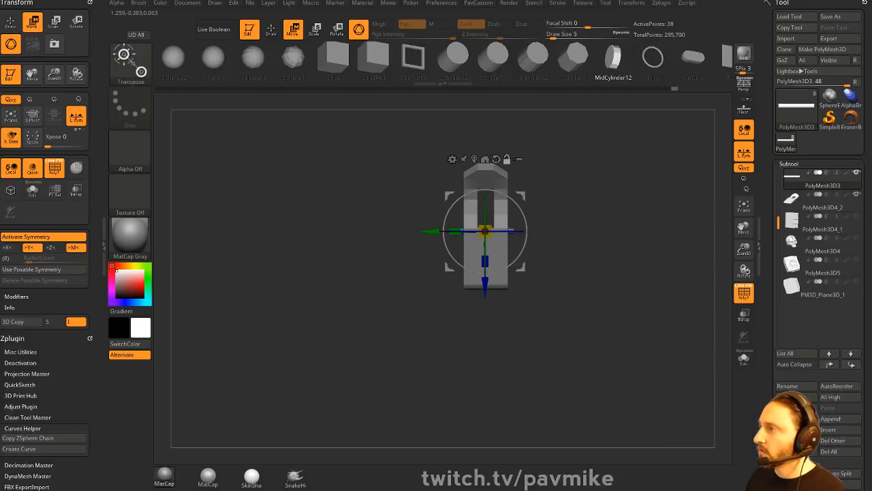
left_click_drag(484, 285, 484, 349, "ctrl")
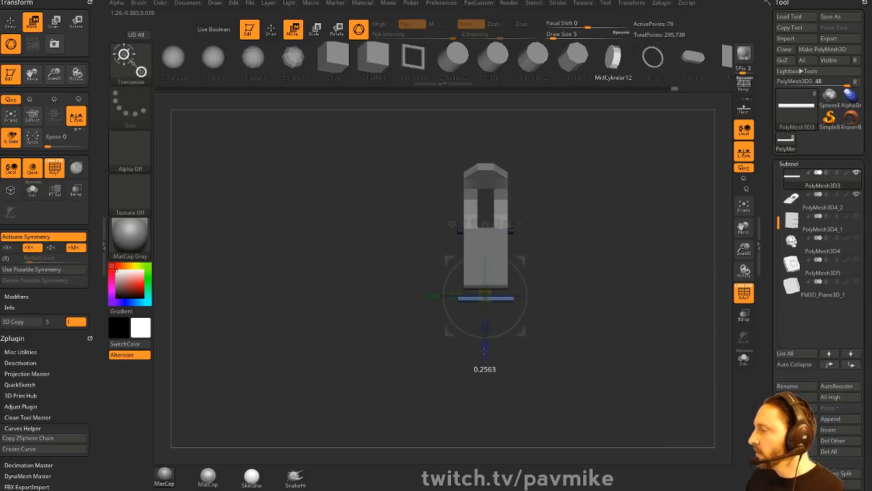
key("q")
mouse_move(596, 297)
left_mouse_down()
mouse_move(633, 259)
mouse_move(466, 293)
left_mouse_up()
left_click_drag(520, 277, 506, 349)
- Remove the end caps of both rods with ZModeler's Delete action on Flat Island
key("b")
key("z")
key("m")
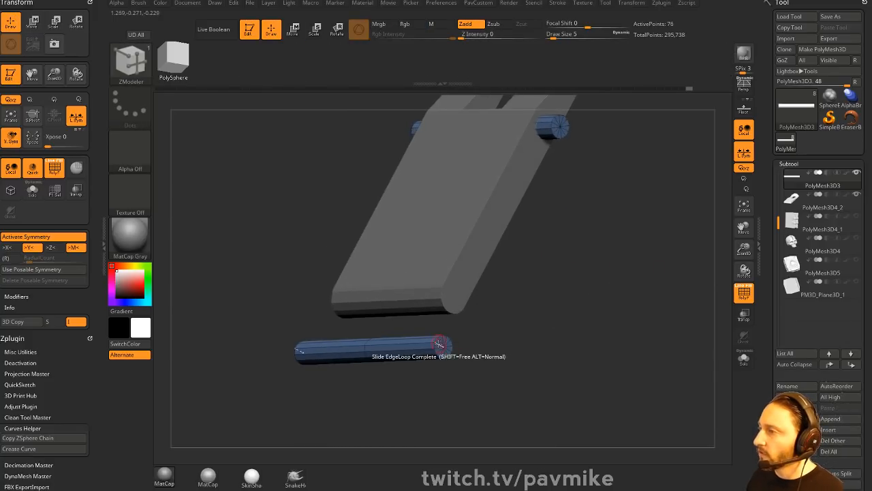
key("space")
left_click(350, 166)
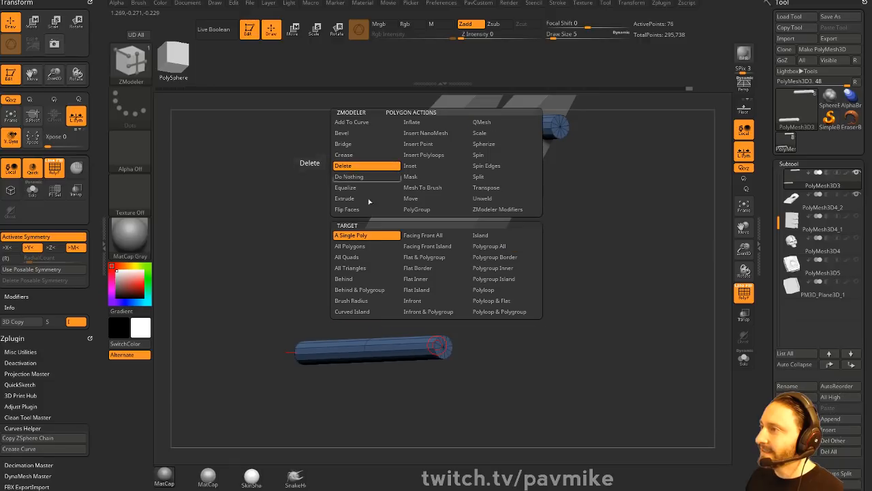
left_click(423, 290)
left_click_drag(540, 296, 536, 340, "alt")
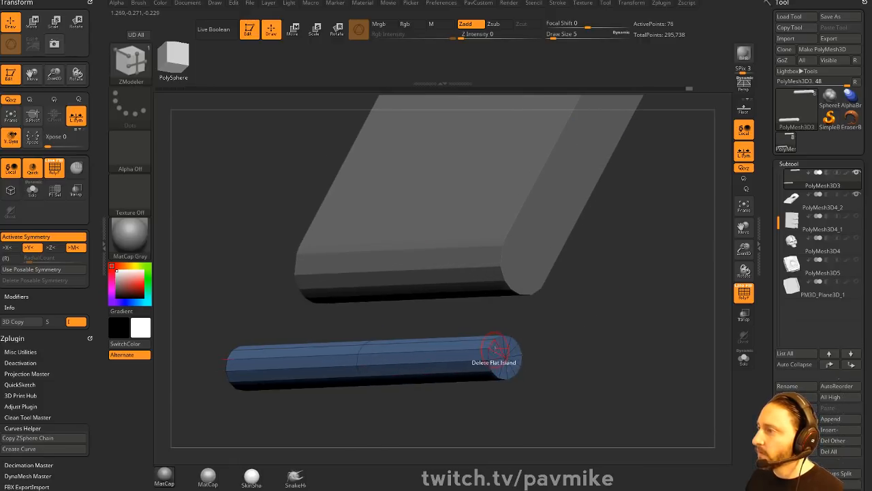
left_click(500, 350)
left_click_drag(594, 306, 575, 255)
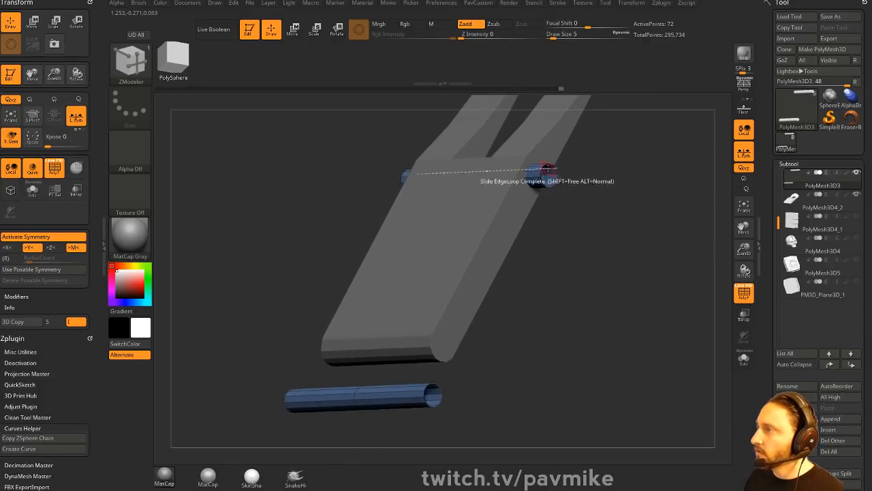
left_click_drag(616, 211, 624, 212)
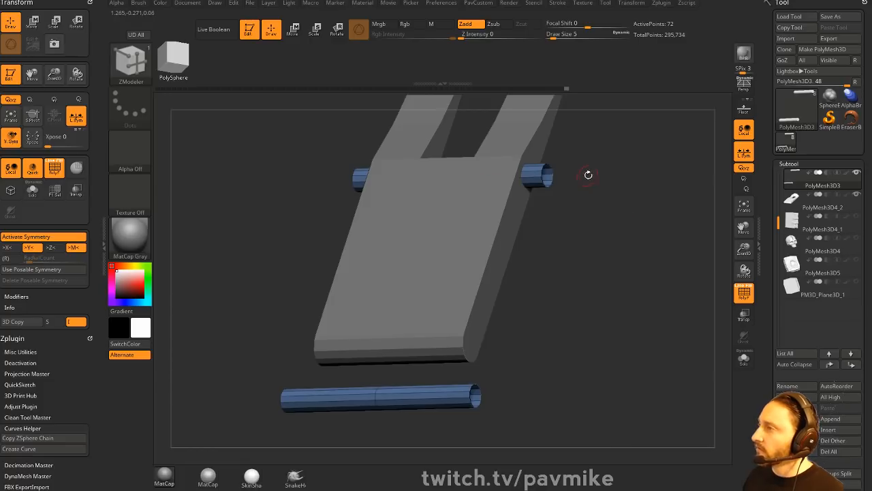
- Set ZModeler's edge action to Bridge with the Two Holes target and Tight Round Corners
key("space")
key("space")
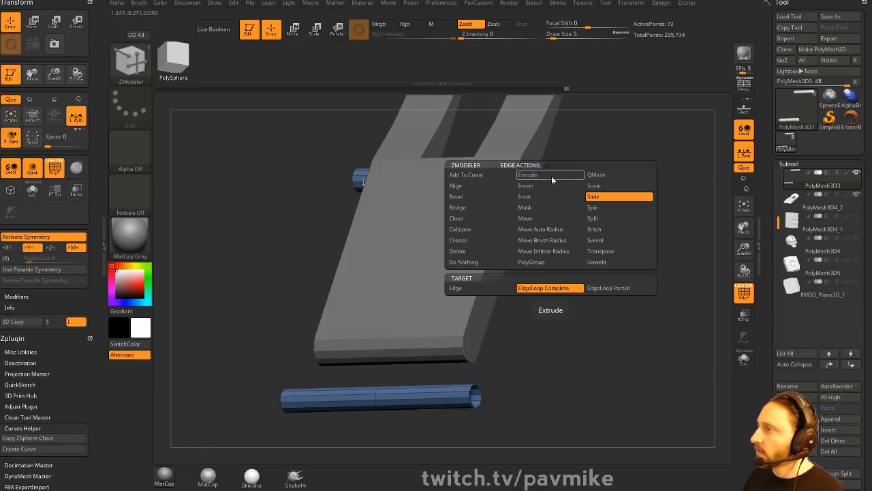
left_click(487, 207)
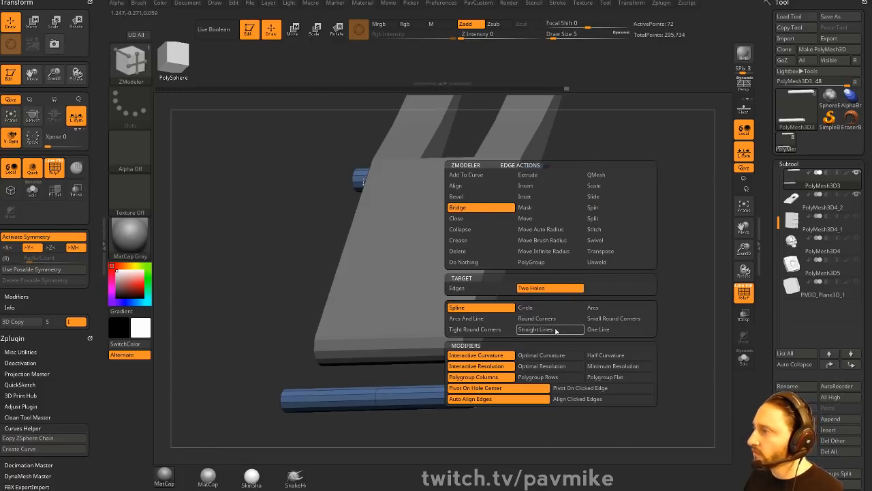
left_click(511, 329)
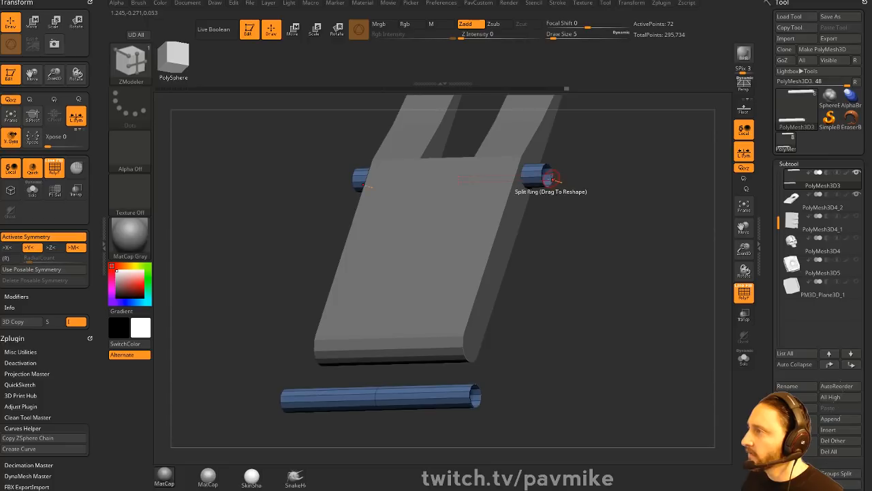
- Bridge the matching open ends of the two rods into a rectangular loop and narrow the loop's width
left_click_drag(461, 410, 585, 307, "alt")
key("w")
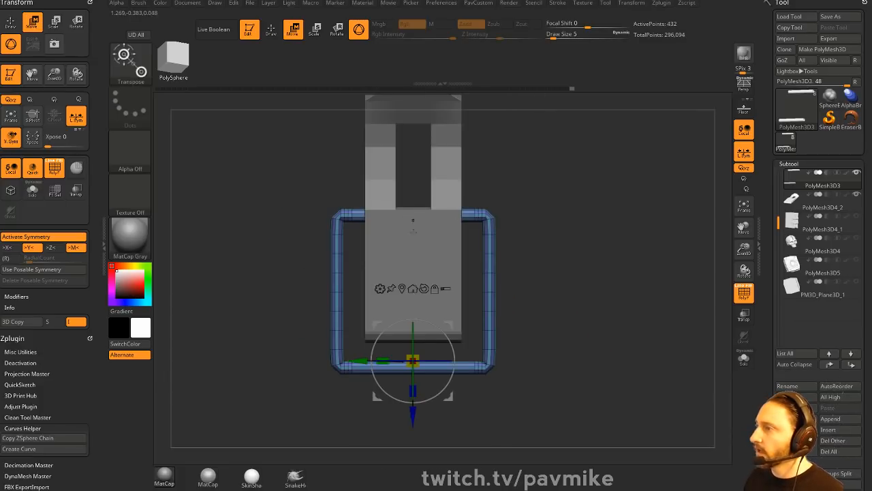
left_click_drag(383, 360, 395, 360)
key("q")
- Inspect the loop's shape and corners around the plate with the polyframe hidden
mouse_move(587, 224)
left_mouse_down()
mouse_move(597, 243)
mouse_move(603, 220)
mouse_move(627, 299)
mouse_move(626, 361)
mouse_move(636, 372)
mouse_move(618, 326)
left_mouse_up()
left_click(745, 292)
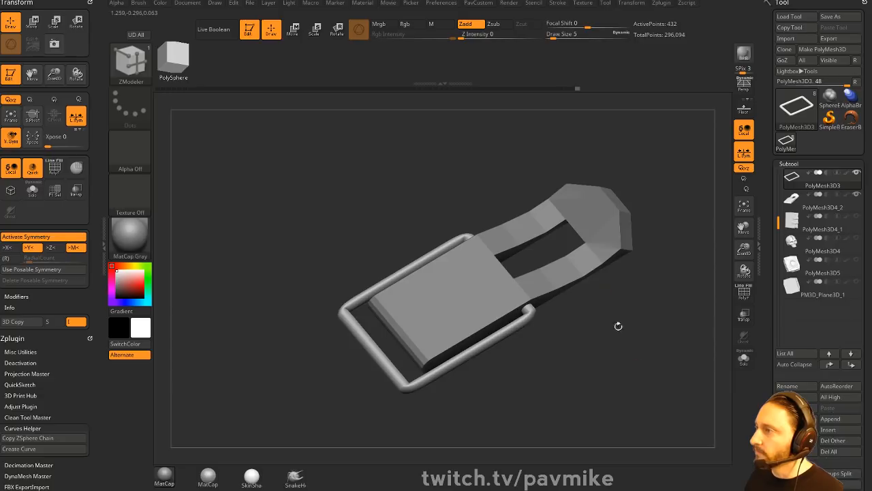
mouse_move(618, 326)
right_mouse_down()
mouse_move(630, 274)
mouse_move(676, 316)
mouse_move(636, 303)
mouse_move(660, 321)
right_mouse_up()
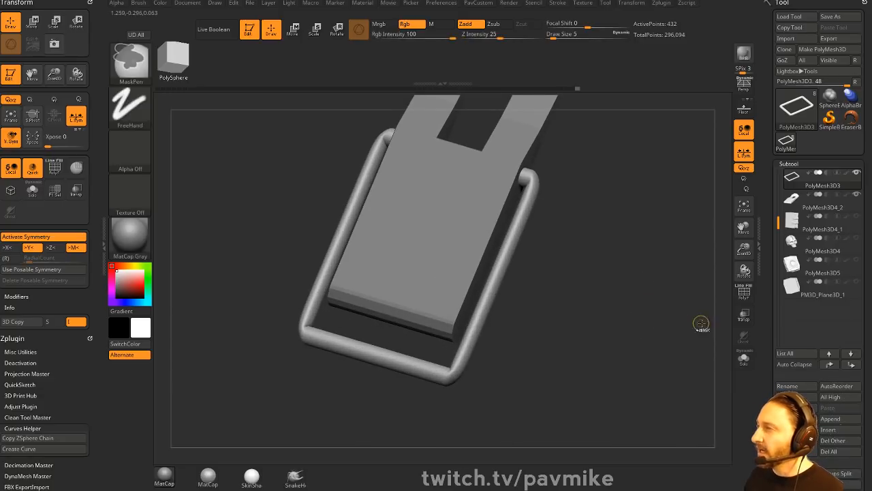
- Show the polyframe again and undo the loop's narrowing and the bridges between the rods
key("ctrl+z")
left_click(744, 294)
key("ctrl+z")
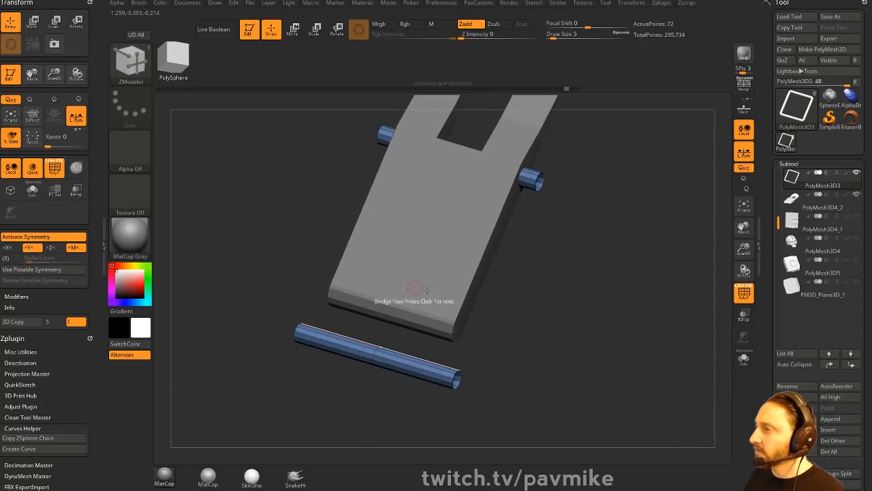
right_click_drag(427, 290, 556, 277)
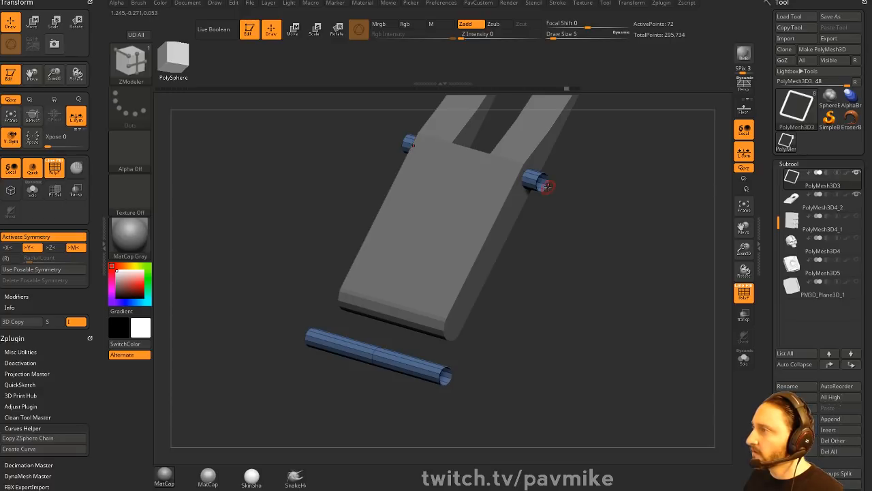
- Bridge the matching open ends of the two rods with Round Corners and preview the smoothed loop without the polyframe
key("space")
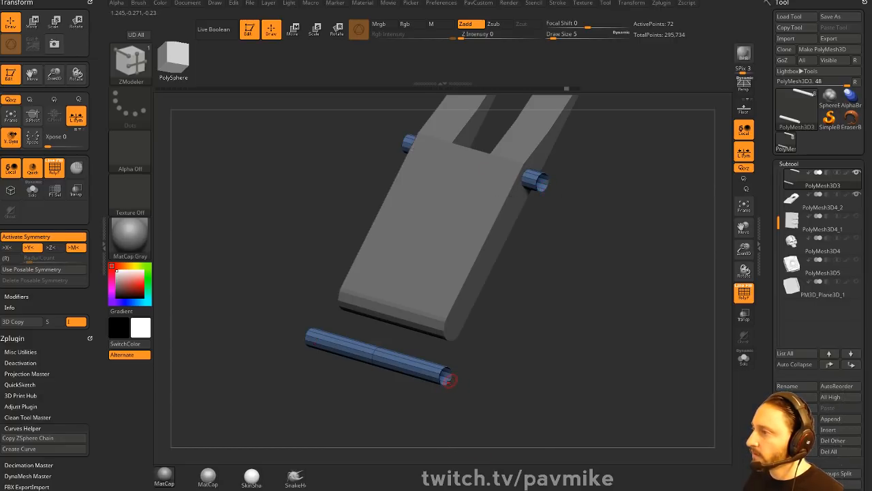
left_click_drag(448, 380, 491, 344)
key("d")
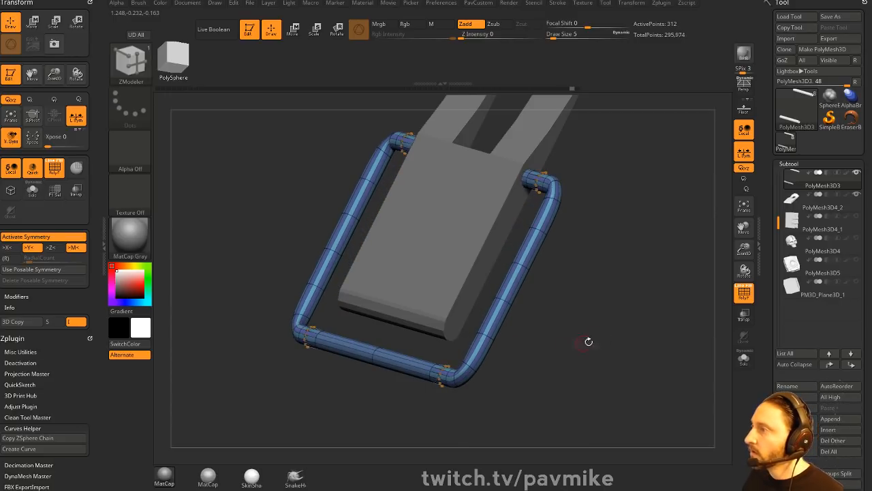
left_click(744, 293)
left_click_drag(652, 262, 668, 256, "shift")
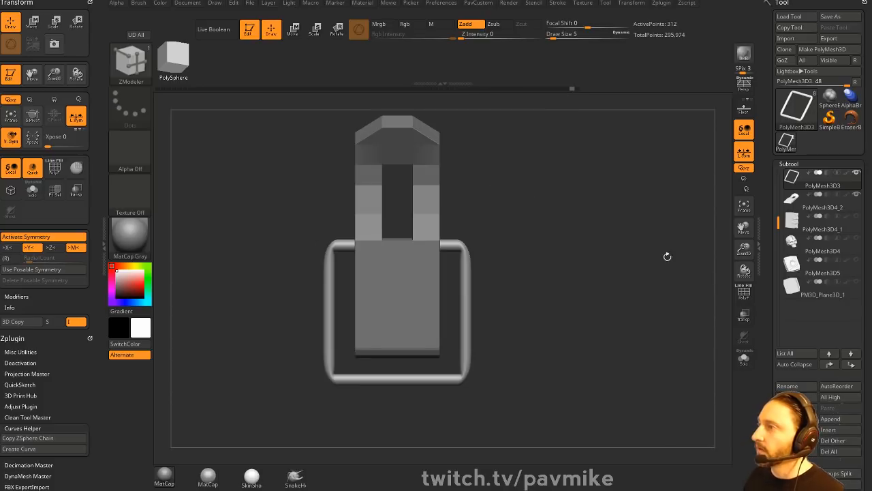
- Narrow the wire loop so its long sides sit closer to the plate, and switch to the Standard brush
key("w")
left_click_drag(367, 373, 373, 373)
key("q")
mouse_move(538, 315)
left_mouse_down()
mouse_move(566, 350)
mouse_move(576, 252)
mouse_move(530, 220)
mouse_move(514, 261)
mouse_move(482, 252)
mouse_move(501, 271)
left_mouse_up()
key("s")
key("b")
key("s")
key("t")
key("s")
key("s")
mouse_move(504, 231)
left_mouse_down()
mouse_move(502, 254)
mouse_move(516, 228)
mouse_move(535, 227)
mouse_move(471, 334)
mouse_move(600, 266)
left_mouse_up()
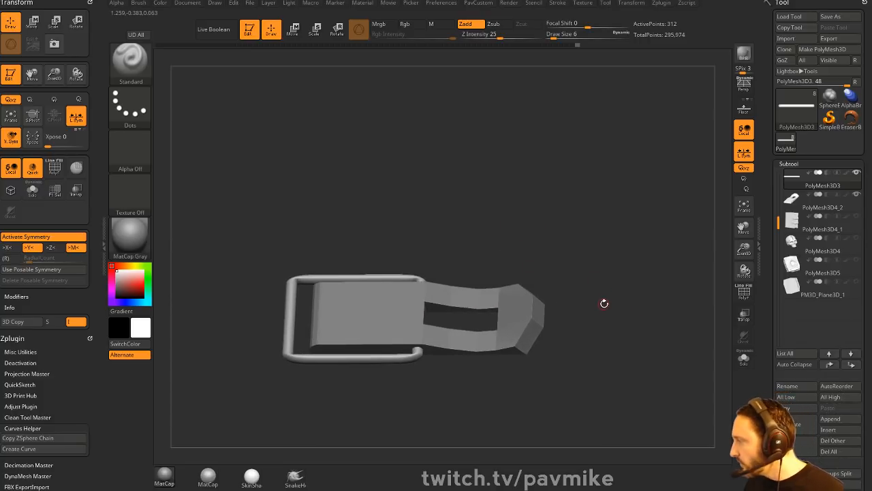
left_click_drag(601, 328, 588, 346)
- Make the clasp plate the active subtool and insert a CubeMid mesh on its solid part
left_click(412, 318, "alt")
left_click_drag(544, 226, 581, 248, "shift")
key("1")
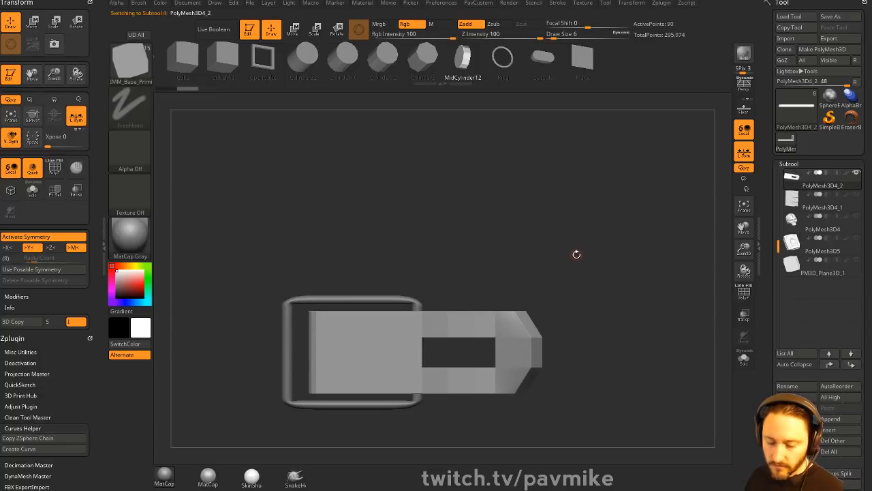
key("m")
left_click(646, 293)
left_click_drag(520, 271, 540, 229, "alt")
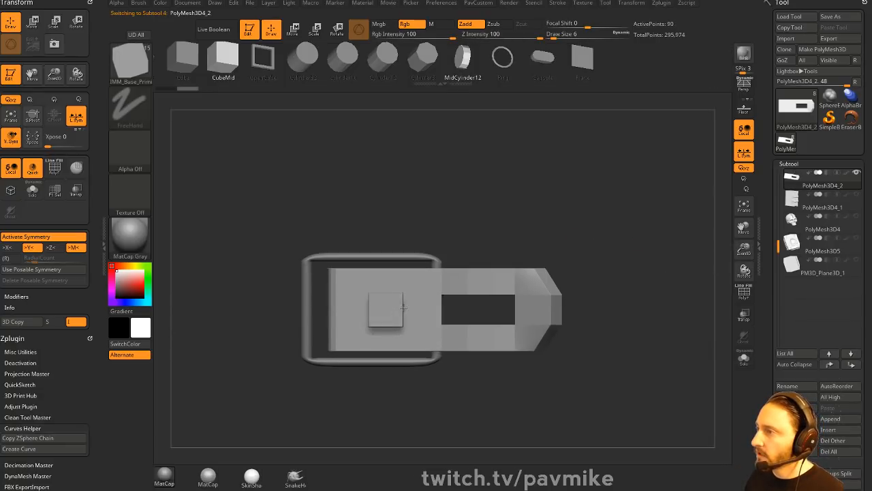
left_click_drag(404, 308, 408, 308)
- Move the inserted cube into the plate's slot and split it off into its own subtool
left_click_drag(595, 304, 503, 233, "shift")
key("w")
left_click_drag(424, 259, 533, 286)
key("2")
left_click(650, 256)
left_click_drag(610, 281, 590, 273, "alt")
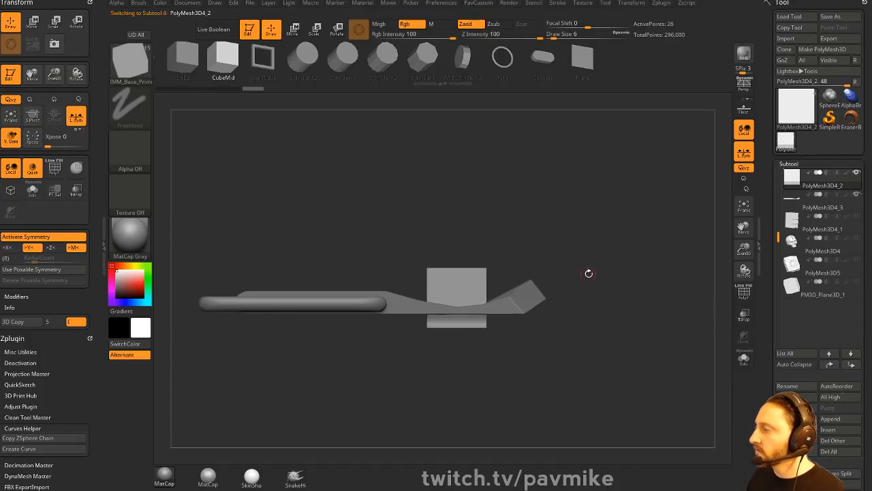
- Position the cube in the slot, thin it into a narrow upright slab and show its polyframe
key("w")
left_click_drag(405, 255, 434, 309)
left_click_drag(579, 293, 613, 249, "shift")
left_click_drag(516, 301, 508, 303)
left_click(745, 297)
mouse_move(673, 279)
left_mouse_down("alt")
mouse_move(658, 287)
mouse_move(660, 300)
left_mouse_up("alt")
key("q")
right_click_drag(560, 277, 683, 247, "ctrl")
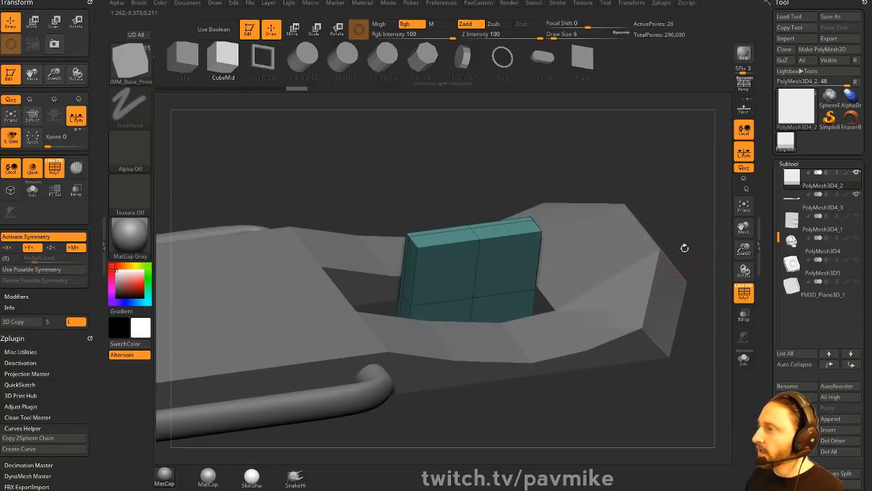
- Try to Mirror And Weld the slab
right_click_drag(701, 195, 697, 226)
key("3")
left_click(683, 210)
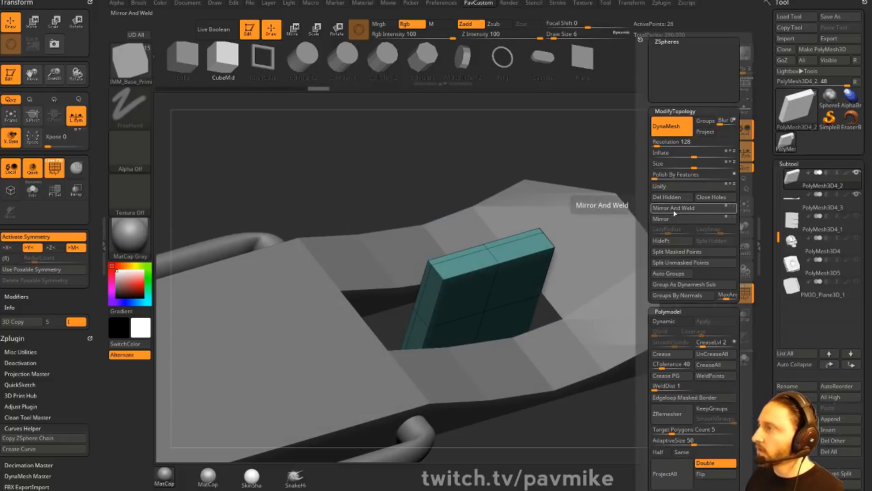
right_click_drag(621, 186, 642, 300, "ctrl")
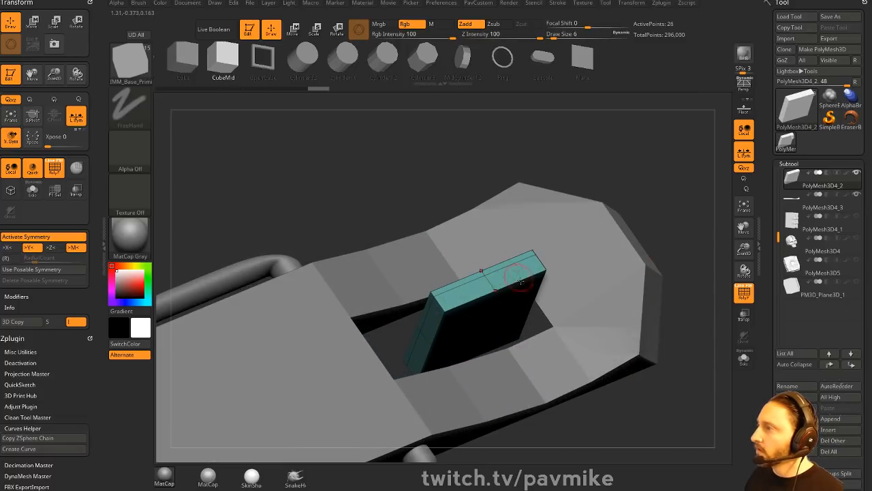
key("3")
left_click(681, 207)
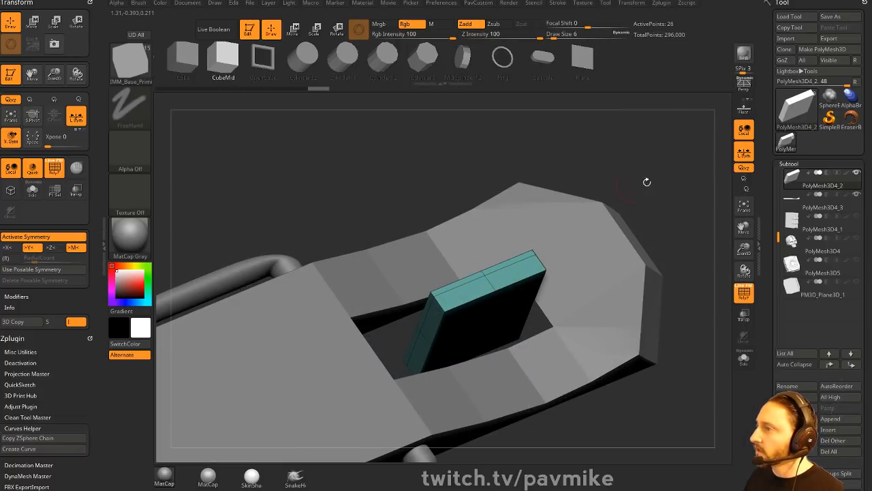
- Switch to the ZModeler brush and set its edge action to Insert with the Single EdgeLoop target
right_click_drag(646, 181, 633, 188, "alt")
key("b")
key("z")
key("m")
key("space")
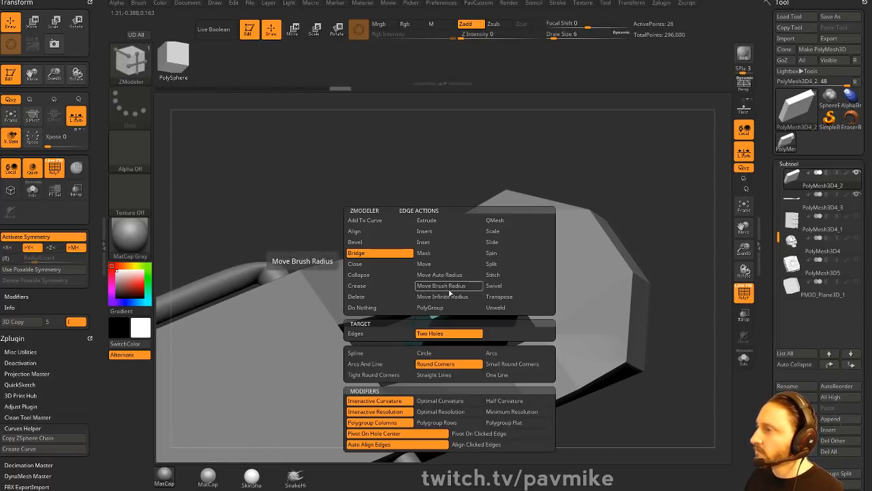
left_click(436, 232)
left_click(438, 333)
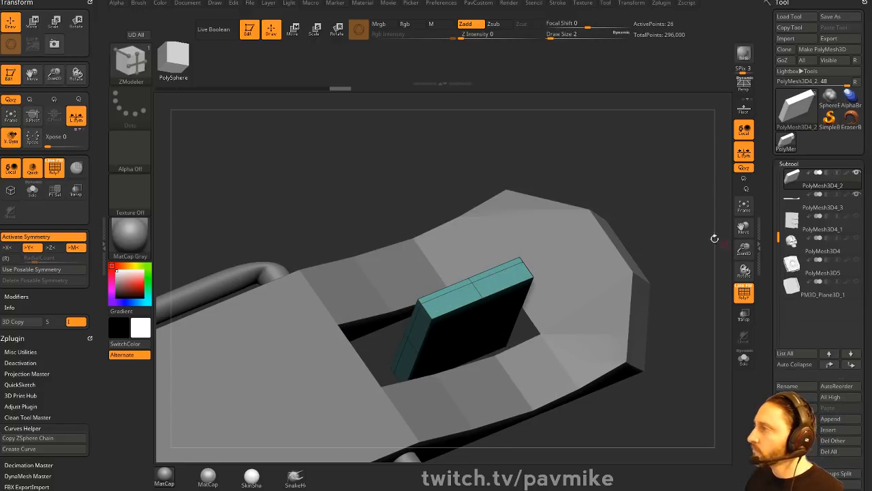
- Try mirroring the slab with different axis settings and undo the attempts
left_click_drag(714, 239, 639, 262)
key("3")
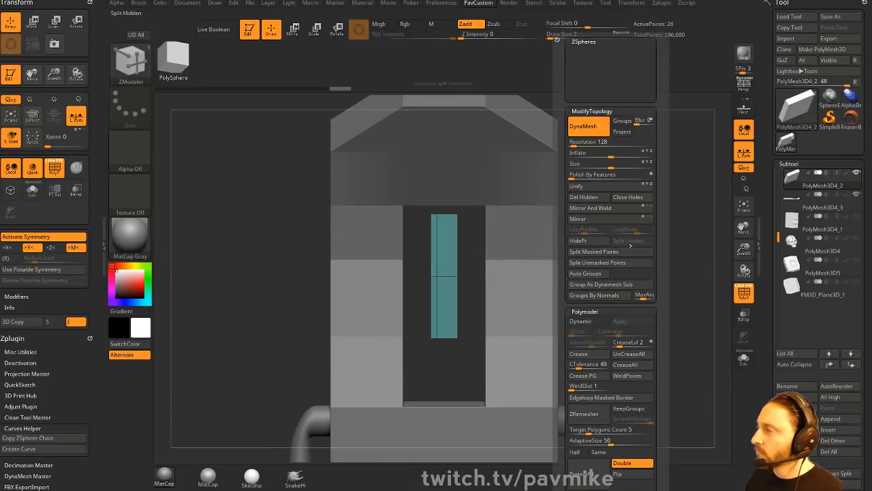
left_click(646, 219)
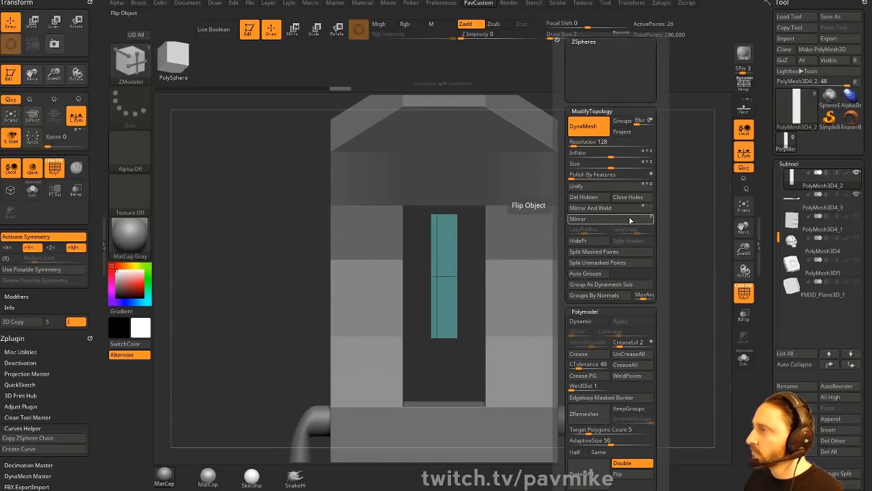
left_click(630, 220)
key("ctrl+z")
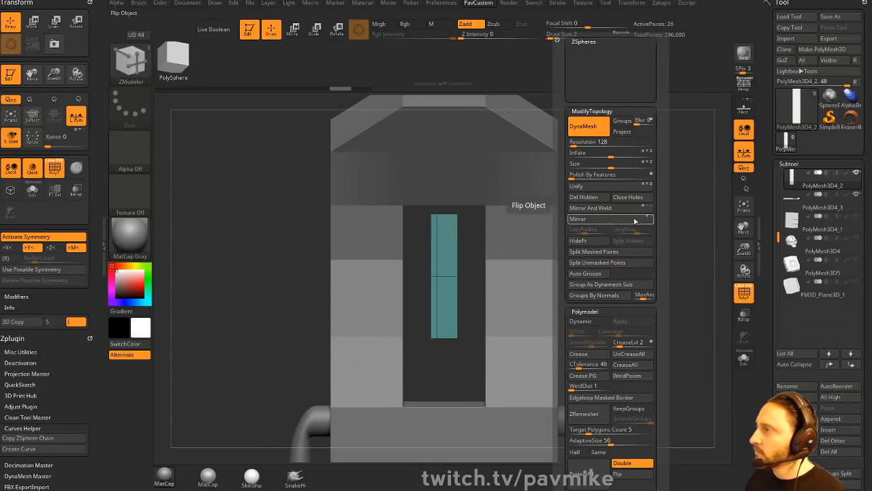
left_click(634, 220)
key("ctrl+z")
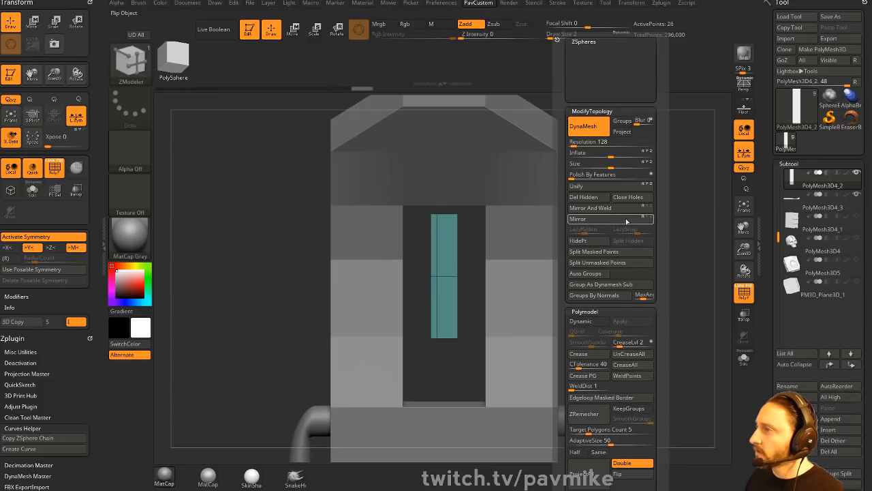
- Turn off symmetry and replace the slab's off-centre edge loop with a centred one using Insert Multiple EdgeLoops
key("x")
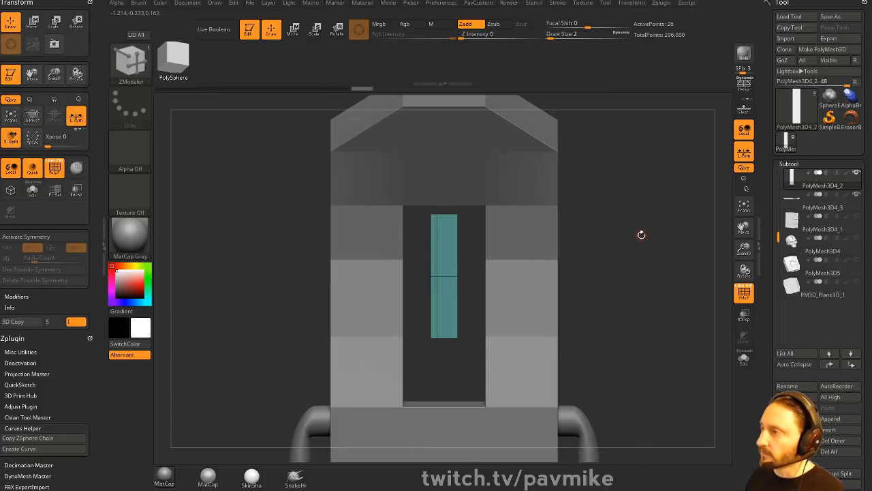
key("space")
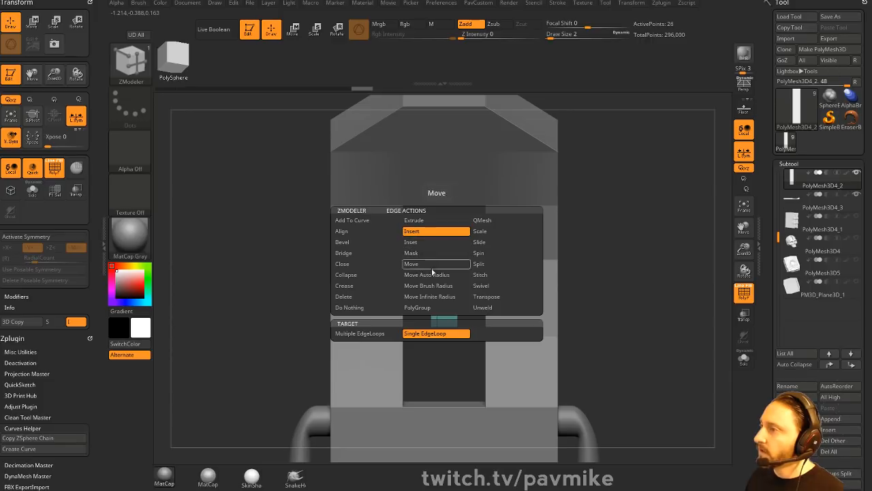
key("space")
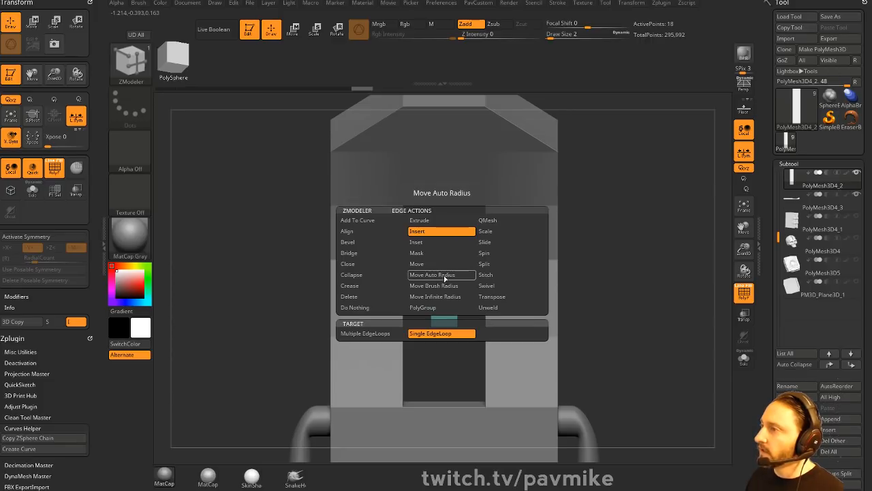
left_click(398, 334)
left_click_drag(630, 268, 575, 182)
left_click_drag(692, 289, 594, 288)
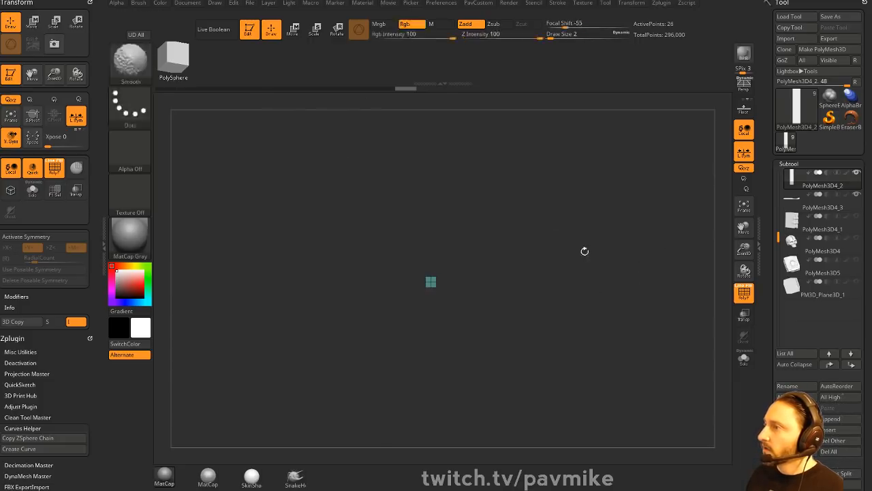
- Center the gizmo on the slab and adjust the slab's height within the plate's slot
key("w")
left_click_drag(437, 213, 447, 64)
left_click_drag(449, 114, 436, 213, "alt")
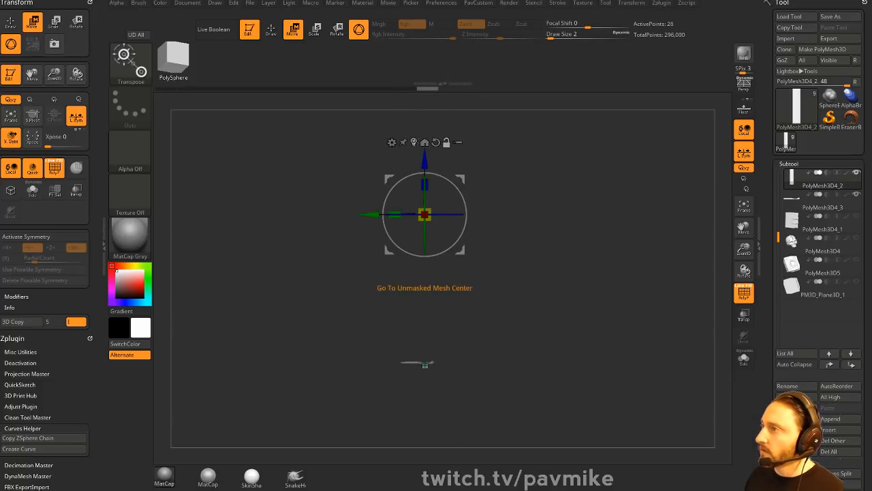
left_click(414, 143, "alt")
key("f")
left_click_drag(671, 292, 663, 273, "alt")
left_click_drag(449, 238, 452, 212)
mouse_move(671, 168)
left_mouse_down()
mouse_move(665, 153)
mouse_move(660, 160)
left_mouse_up()
- Mask the slab's upper half and raise its lower end to shorten the part beneath the plate
key("q")
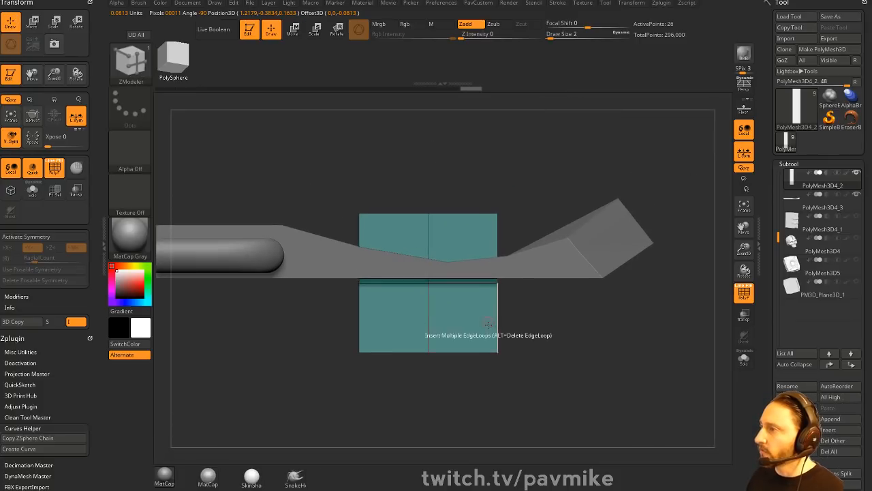
left_click_drag(541, 401, 327, 338, "ctrl+alt")
key("w")
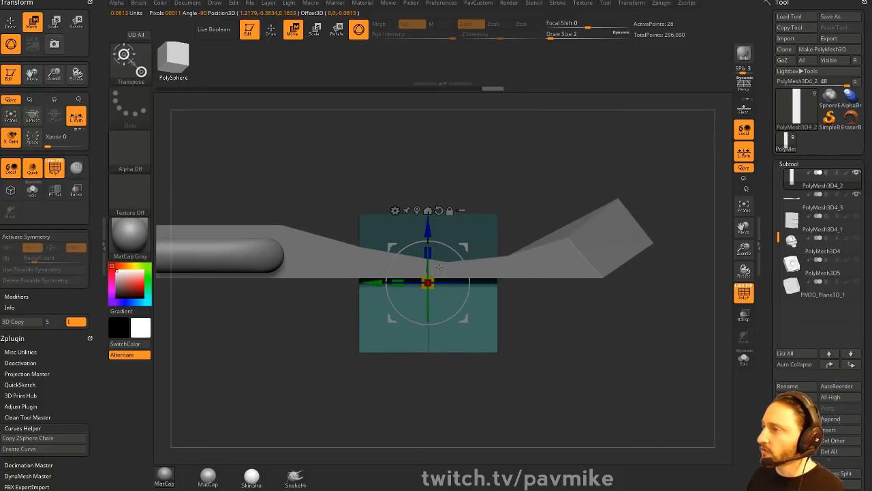
left_click_drag(428, 227, 429, 176)
- Turn on symmetry and QMesh the marked lower side faces of the slab outward into a wider foot beneath the plate
key("q")
mouse_move(453, 346)
left_mouse_down()
mouse_move(465, 330)
mouse_move(468, 358)
left_mouse_up()
key("x")
left_click(429, 300, "alt")
left_click(476, 302, "alt")
left_click_drag(455, 329, 471, 327)
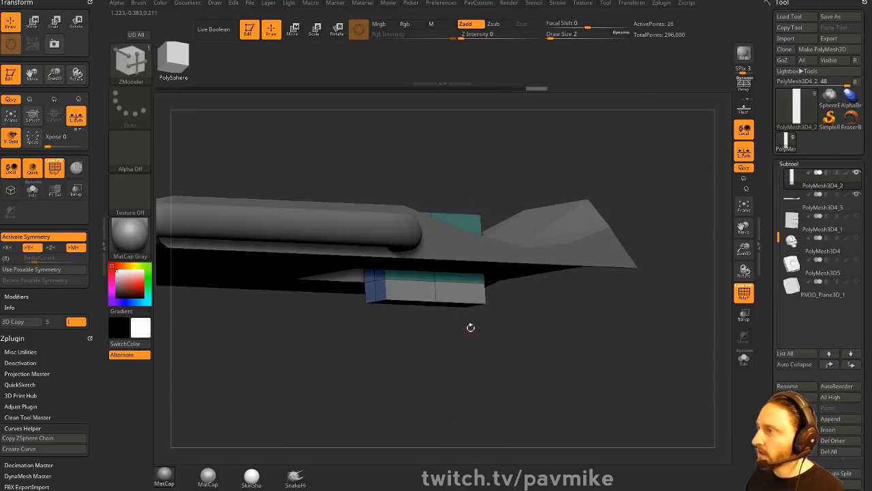
left_click(470, 304, "alt")
key("ctrl+z")
key("space")
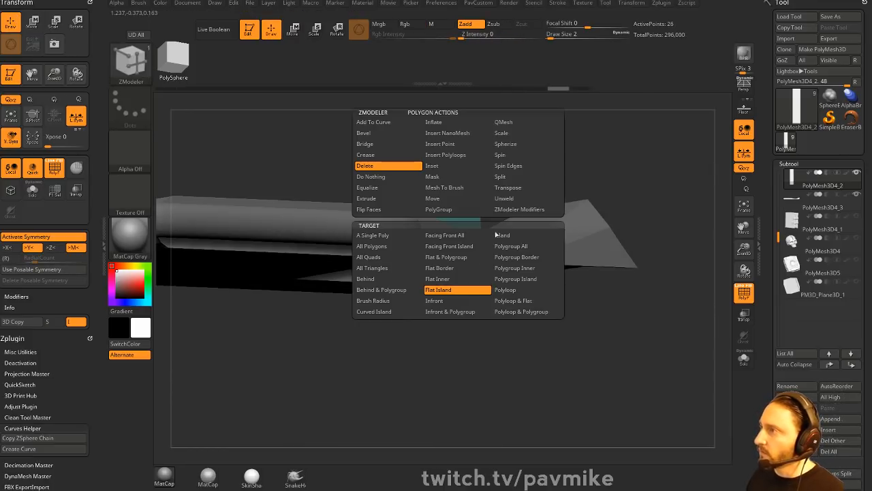
left_click(525, 123)
left_click_drag(453, 298, 548, 287)
left_click_drag(574, 294, 642, 349)
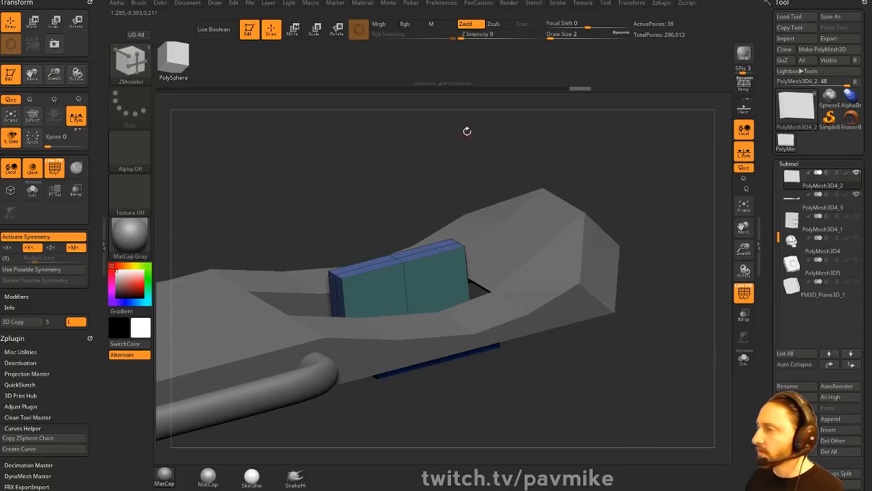
- Bridge the slab's top faces using Connected Polys and Circle to build a rounded cap above the plate
mouse_move(467, 132)
left_mouse_down()
mouse_move(459, 156)
mouse_move(470, 156)
mouse_move(443, 156)
left_mouse_up()
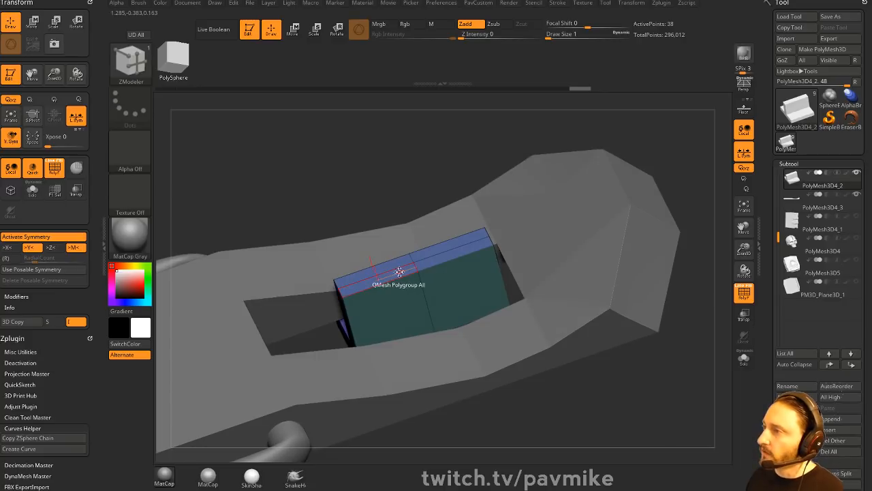
key("space")
left_click(329, 143)
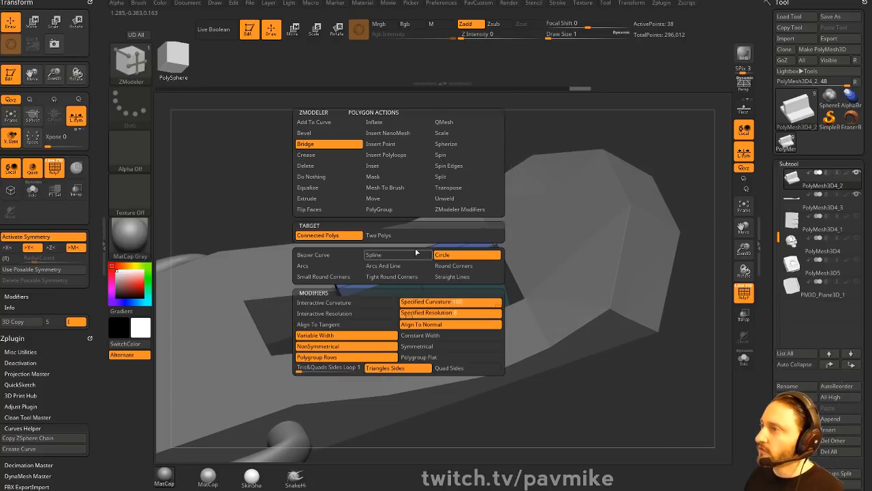
left_click(407, 272)
left_click_drag(486, 136, 497, 141)
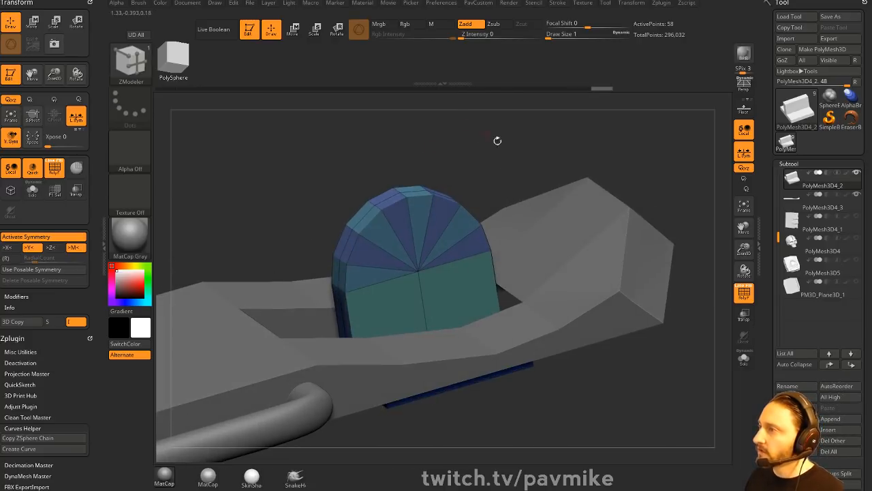
- Isolate the rounded slab and split its cap's centre point with the Ring target to form a ring around it
left_click(744, 358)
left_click_drag(697, 321, 603, 253)
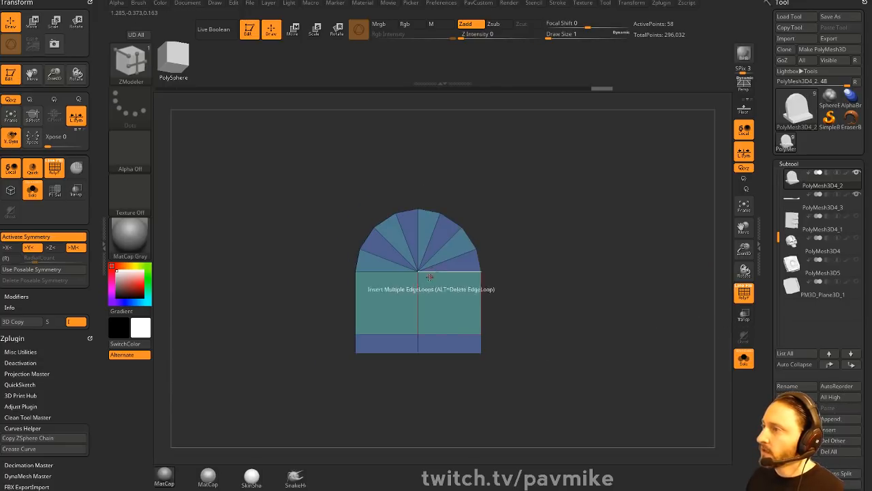
key("space")
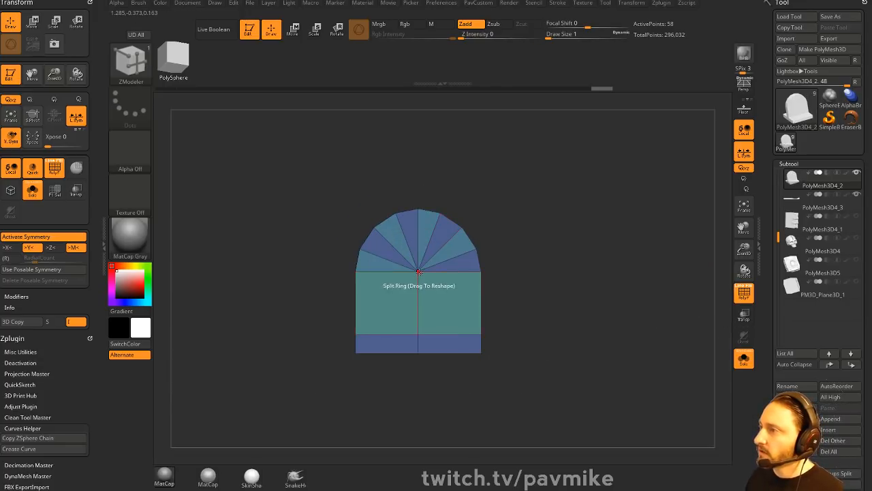
key("space")
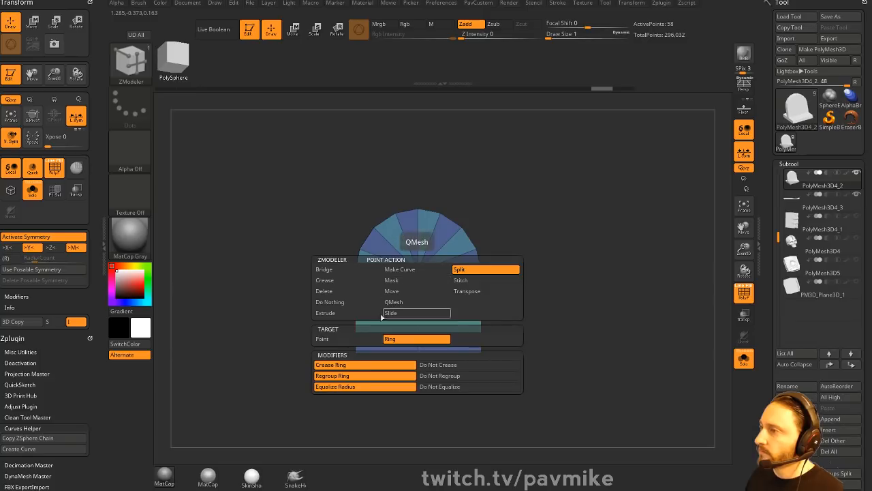
left_click_drag(418, 271, 444, 291)
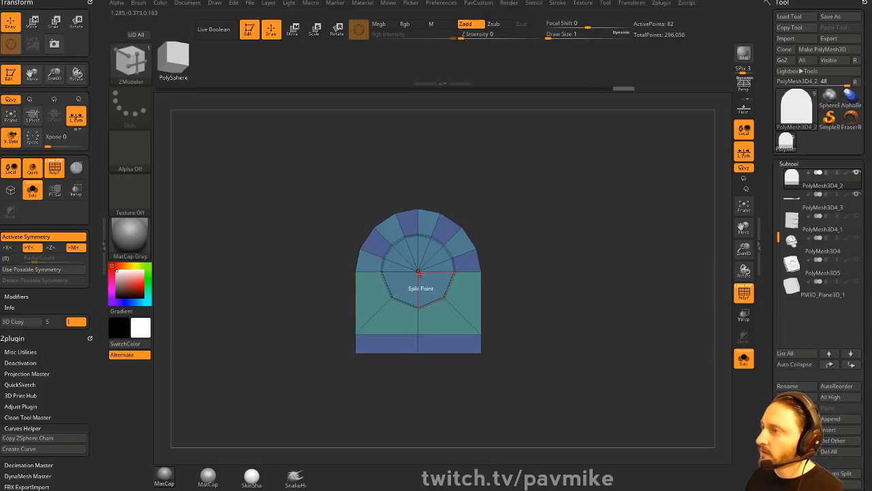
key("space")
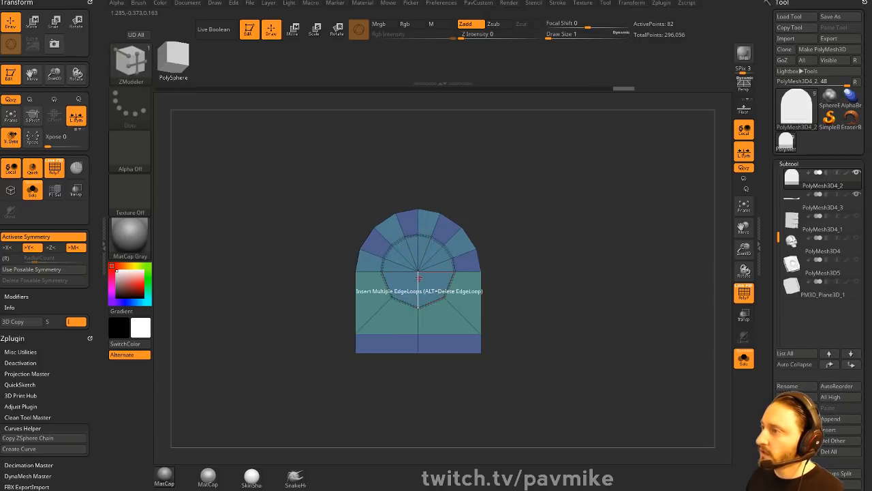
- Split the slab cap's centre point with the Ring target to outline a circular opening on its face
key("space")
left_click(403, 337)
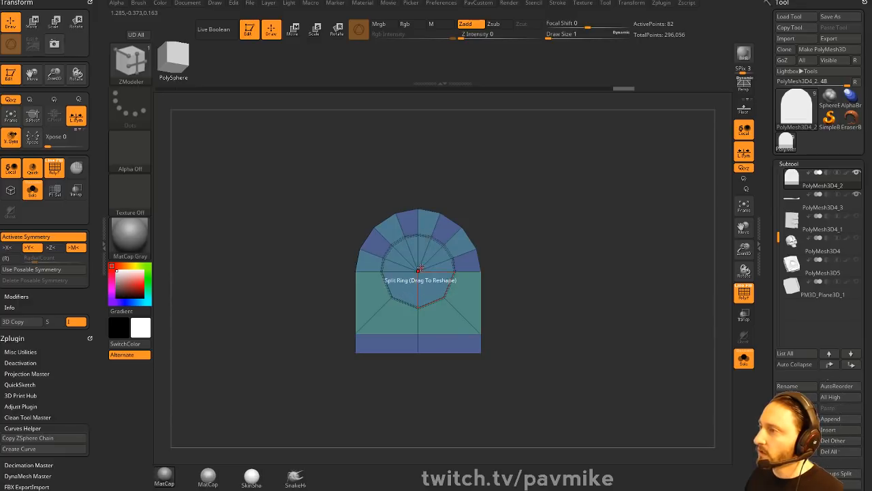
left_click(424, 275)
left_click_drag(515, 239, 505, 242)
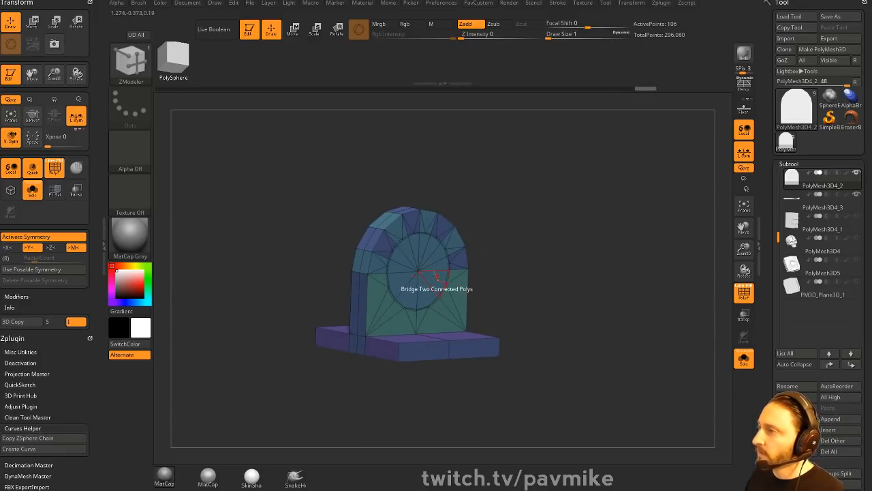
- QMesh the marked circular faces with Polygroup All through the slab's thickness to cut a round hole
key("space")
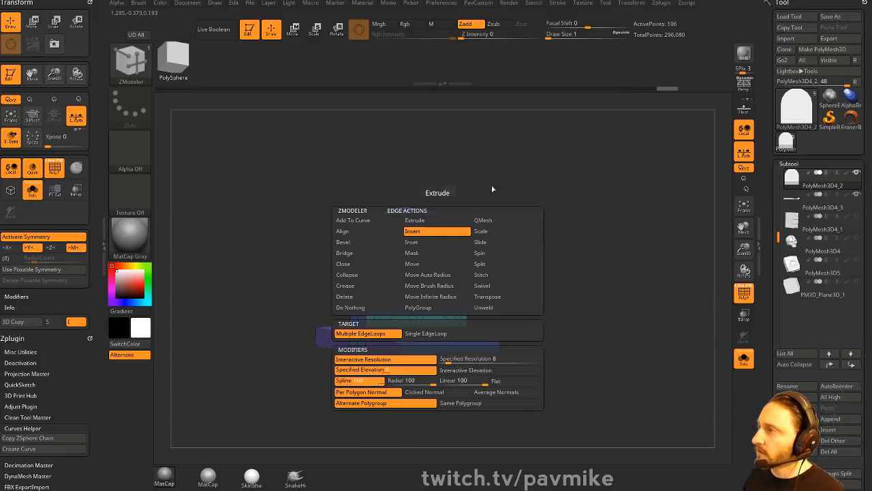
left_click(492, 221)
key("ctrl+z")
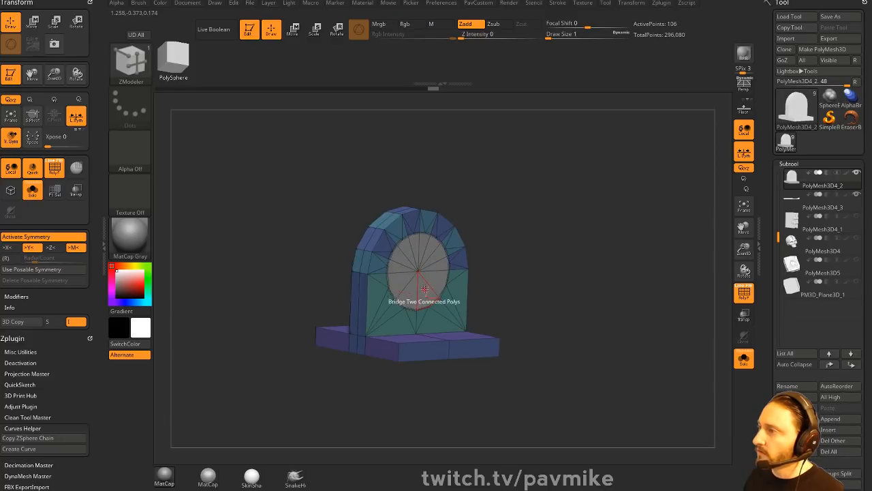
key("space")
left_click(502, 121)
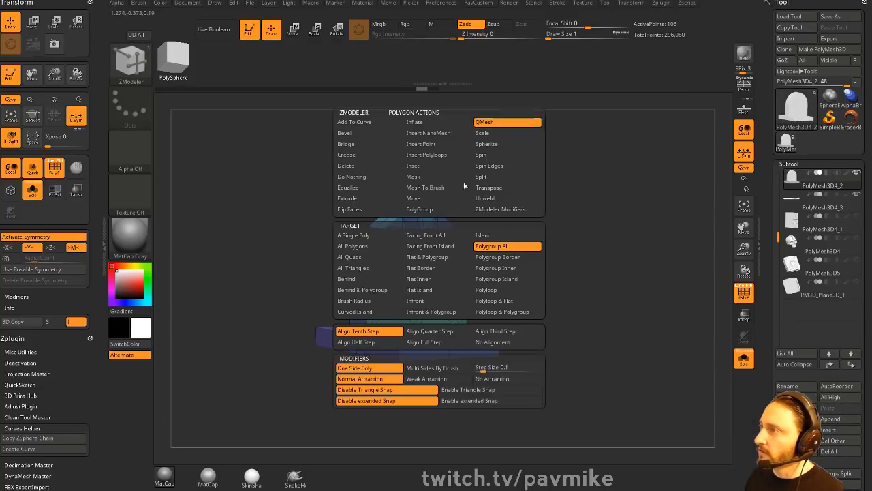
left_click(392, 276)
- Show all clasp parts without the wireframe, select the wire loop and undo its last edits back to two separate bars
mouse_move(565, 272)
left_mouse_down("shift")
mouse_move(593, 198)
mouse_move(630, 262)
mouse_move(618, 230)
mouse_move(625, 189)
mouse_move(624, 259)
mouse_move(631, 273)
mouse_move(652, 271)
mouse_move(656, 259)
mouse_move(655, 298)
left_mouse_up("shift")
key("alt+s")
key("shift+f")
key("s")
key("b")
key("s")
key("t")
left_click(339, 164, "alt")
key("ctrl+z")
key("ctrl+z")
key("ctrl+z")
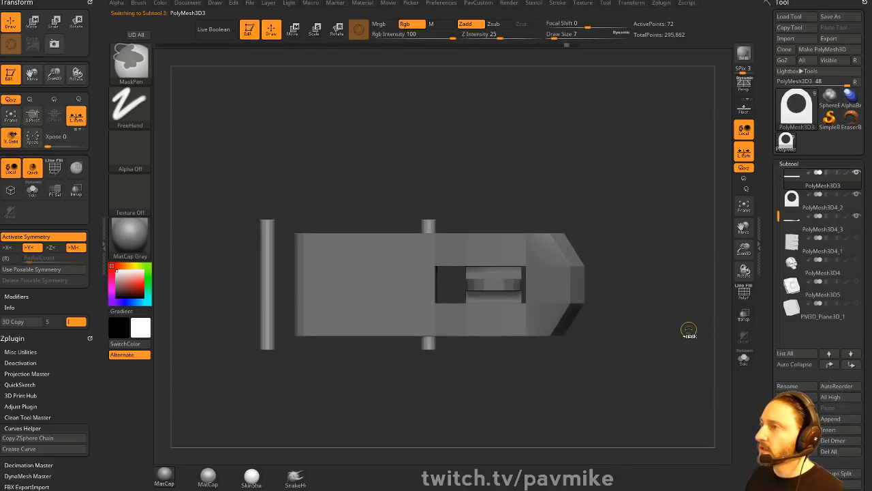
- Delete the bars' end caps using the ZModeler Delete action with the Flat Island target
key("shift+f")
mouse_move(679, 318)
left_mouse_down()
mouse_move(681, 261)
mouse_move(656, 308)
mouse_move(684, 382)
mouse_move(712, 370)
left_mouse_up()
key("b")
key("z")
key("m")
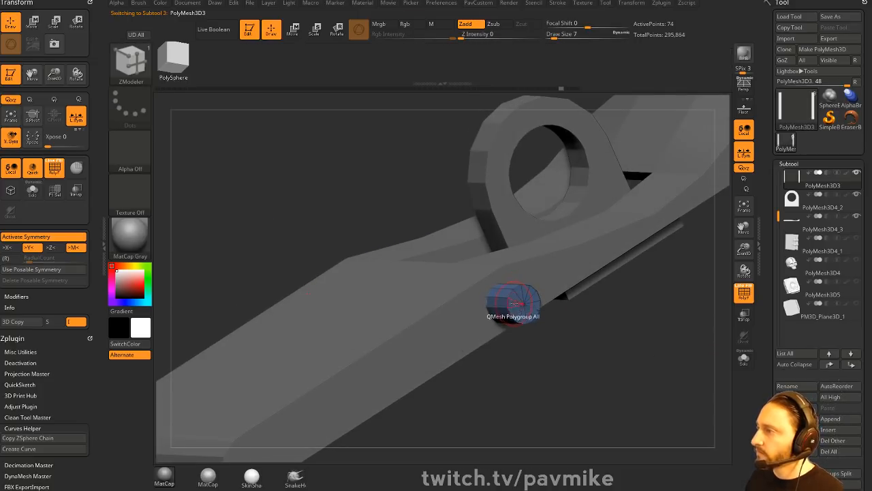
key("space")
left_click(442, 168)
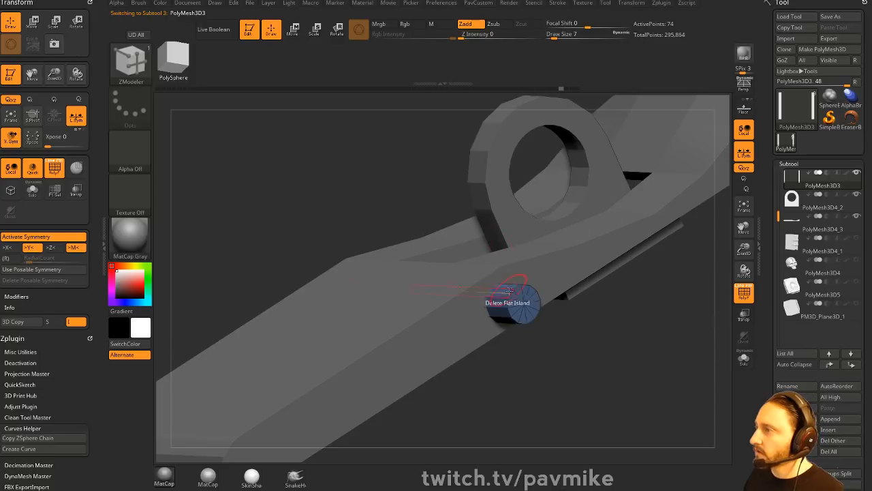
left_click(512, 302)
- Shorten both bars symmetrically so their open ends sit closer to the plate's sides
left_click_drag(580, 346, 604, 345, "alt")
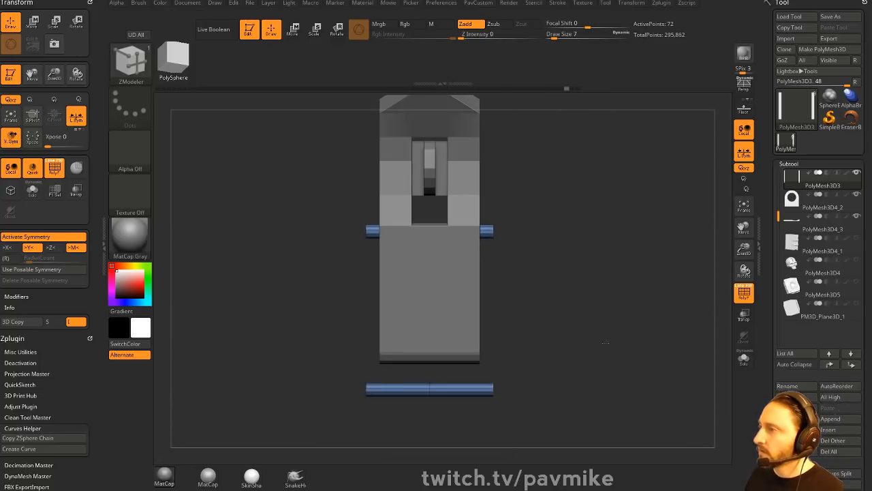
key("w")
left_click_drag(402, 378, 413, 380)
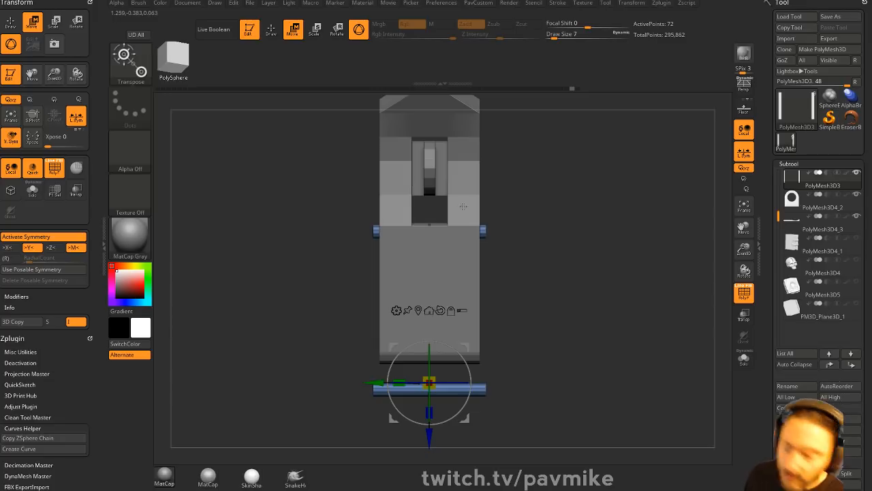
key("q")
- Try to bridge the open ends of the two bars using Two Holes with Spline
mouse_move(591, 289)
left_mouse_down()
mouse_move(629, 269)
mouse_move(602, 249)
mouse_move(615, 284)
mouse_move(578, 275)
mouse_move(587, 310)
left_mouse_up()
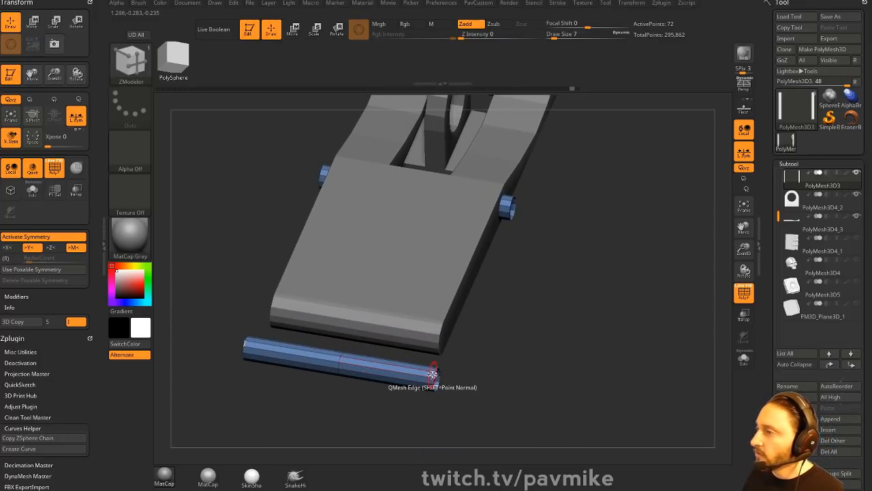
key("space")
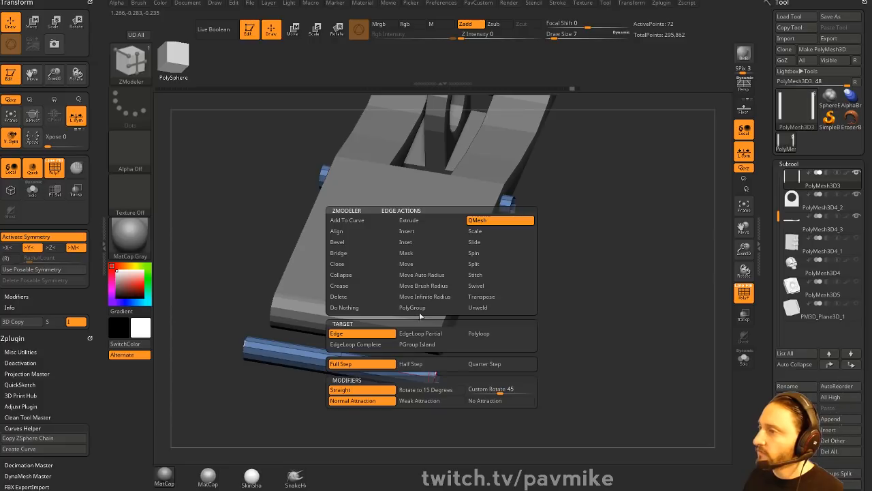
left_click(364, 256)
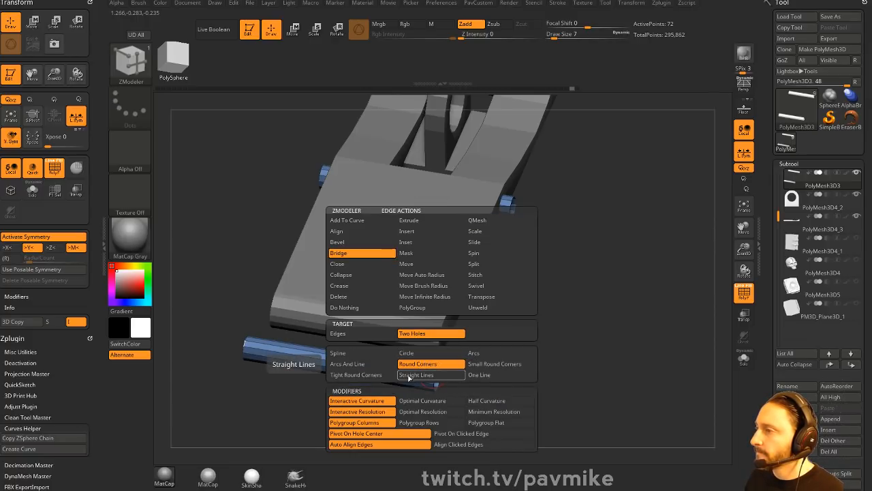
left_click(363, 355)
left_click_drag(494, 326, 482, 314, "alt")
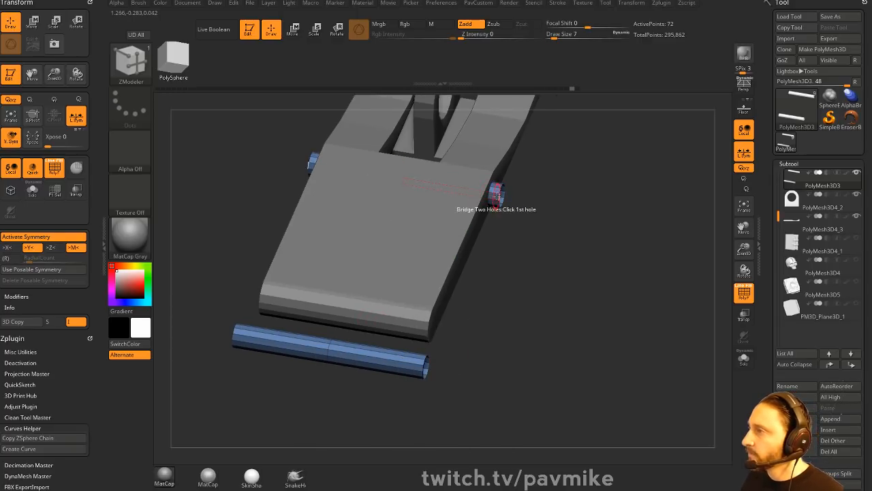
left_click_drag(425, 374, 483, 328)
key("ctrl+z")
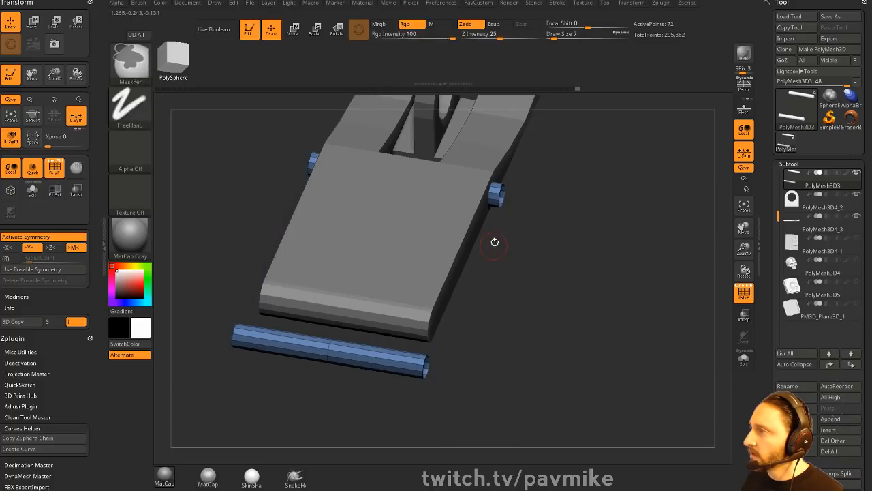
- Bridge the bars' open ends using Two Holes with Arcs And Line to form a round-cornered wire loop
key("space")
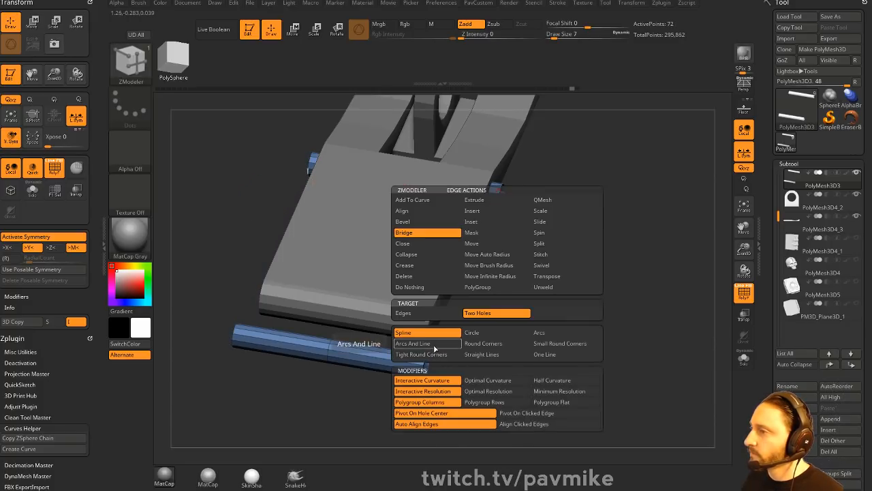
left_click(434, 346)
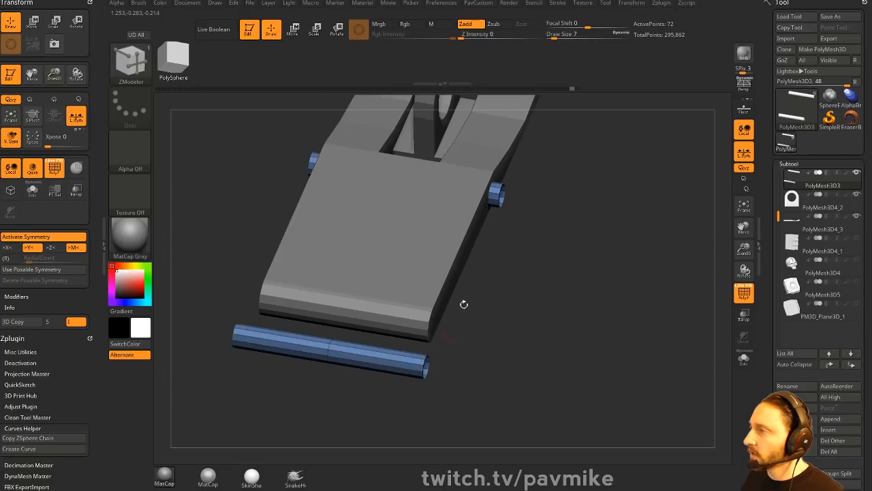
left_click_drag(501, 198, 541, 138)
left_click_drag(583, 221, 594, 243, "alt")
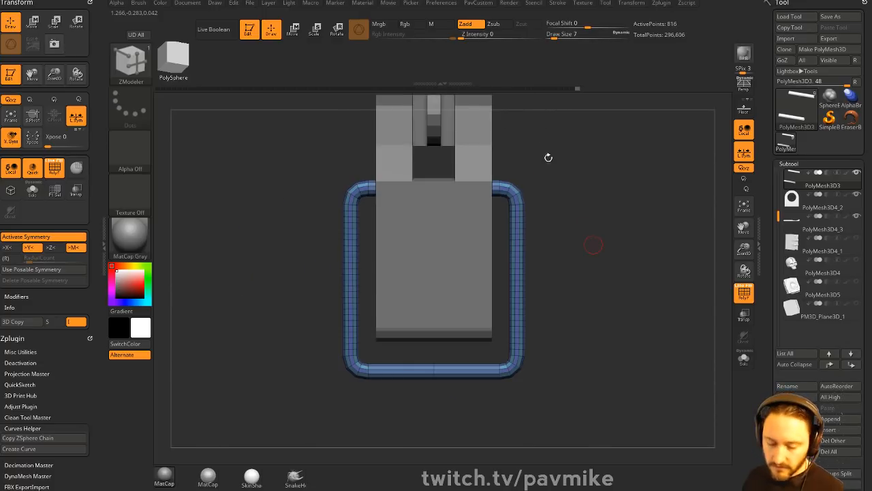
- Try to narrow the whole wire loop across the plate's width
key("w")
left_click_drag(404, 359, 424, 363)
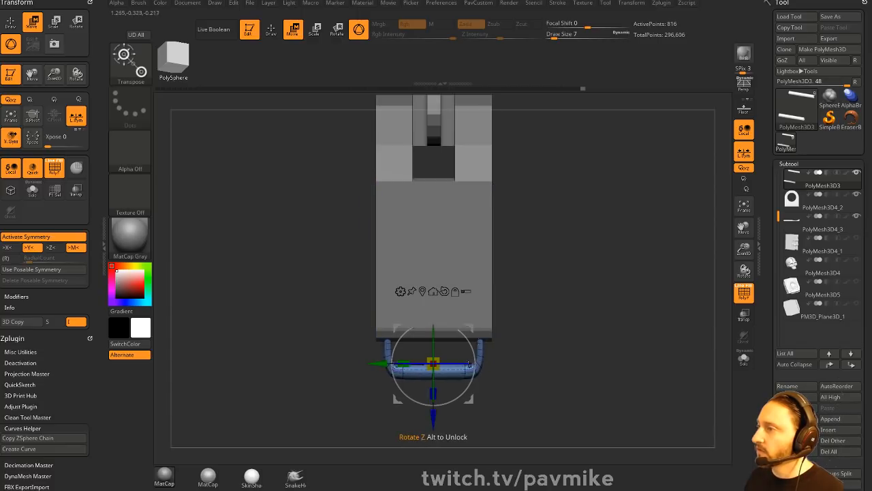
key("ctrl+z")
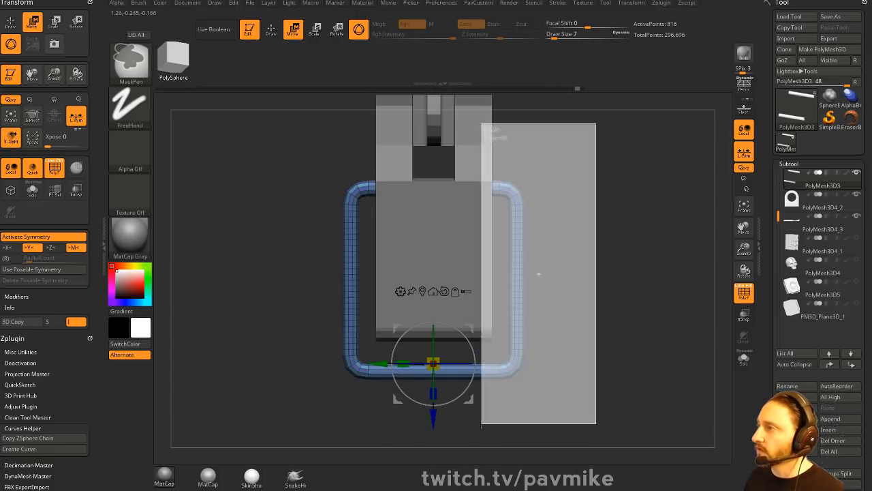
- Mask the wire loop by its long side and move the sides symmetrically inward, closer to the plate
left_click(519, 275)
left_click_drag(582, 273, 569, 265)
key("q")
mouse_move(636, 300)
left_mouse_down()
mouse_move(665, 277)
mouse_move(645, 350)
mouse_move(482, 337)
left_mouse_up()
- Select the plate and insert a CubeMid primitive inside the outer end of the wire loop
left_click(489, 234, "alt")
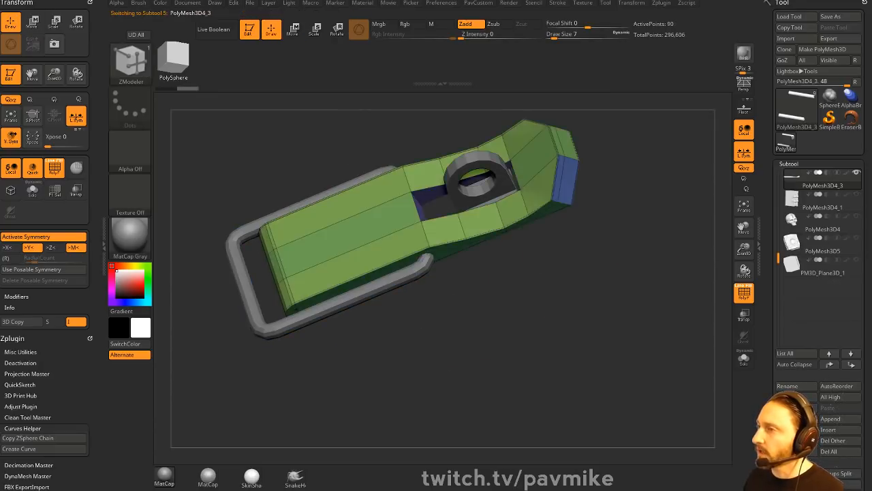
mouse_move(587, 290)
left_mouse_down()
mouse_move(570, 380)
mouse_move(557, 327)
left_mouse_up()
key("s")
mouse_move(582, 361)
left_mouse_down()
mouse_move(635, 323)
mouse_move(624, 374)
left_mouse_up()
left_click_drag(624, 374, 591, 285, "alt")
key("1")
key("m")
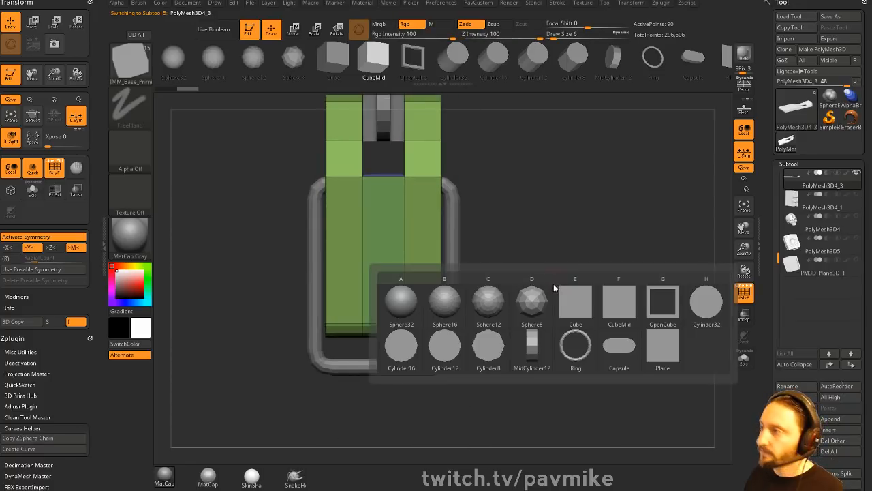
left_click(576, 304)
left_click_drag(384, 309, 383, 335)
- Split the inserted cube into its own subtool and adjust its placement at the wire loop's end
key("2")
left_click(564, 252)
left_click_drag(492, 327, 519, 191)
key("w")
mouse_move(511, 245)
left_mouse_down("shift")
mouse_move(472, 290)
mouse_move(408, 299)
mouse_move(423, 298)
left_mouse_up("shift")
key("q")
- Mask the wire loop except for its outer end and move that end about 0.05 away from the plate
left_click(458, 326, "alt")
mouse_move(464, 269)
left_mouse_down()
mouse_move(467, 319)
mouse_move(379, 276)
left_mouse_up()
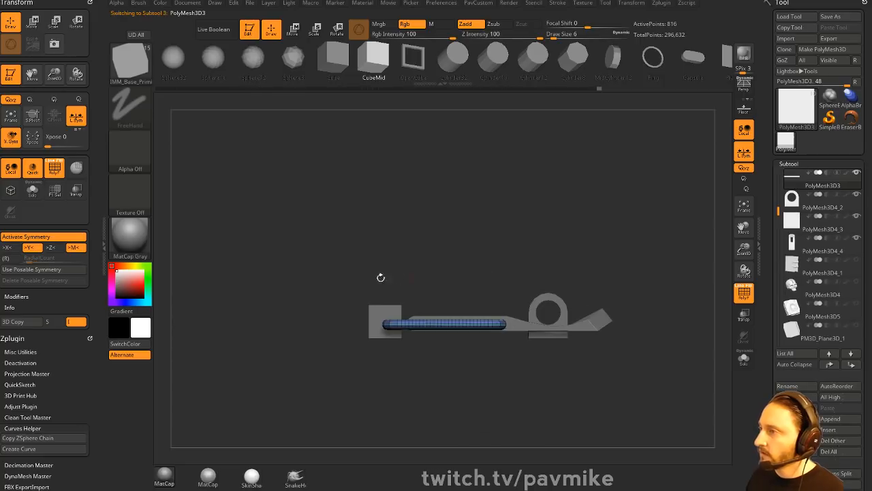
left_click_drag(327, 263, 416, 377, "ctrl")
left_click(415, 373, "ctrl")
key("w")
mouse_move(405, 323)
left_mouse_down()
mouse_move(364, 317)
mouse_move(380, 319)
left_mouse_up()
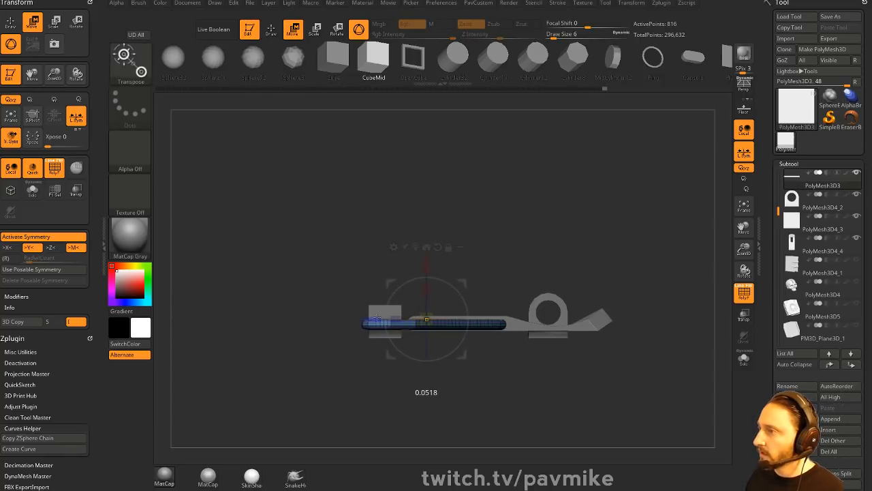
key("q")
- Select the cube and insert a single edge loop around its sides just below the wire loop
left_click_drag(363, 257, 371, 295, "alt")
left_click(376, 302, "alt")
mouse_move(401, 230)
left_mouse_down("alt")
mouse_move(409, 244)
mouse_move(443, 251)
mouse_move(428, 271)
left_mouse_up("alt")
key("b")
key("z")
key("m")
key("space")
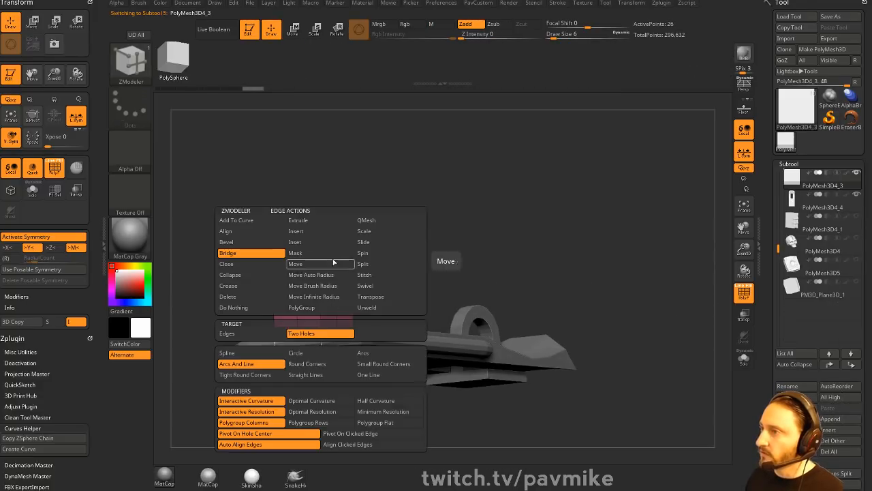
left_click(318, 231)
left_click_drag(449, 240, 439, 253, "shift")
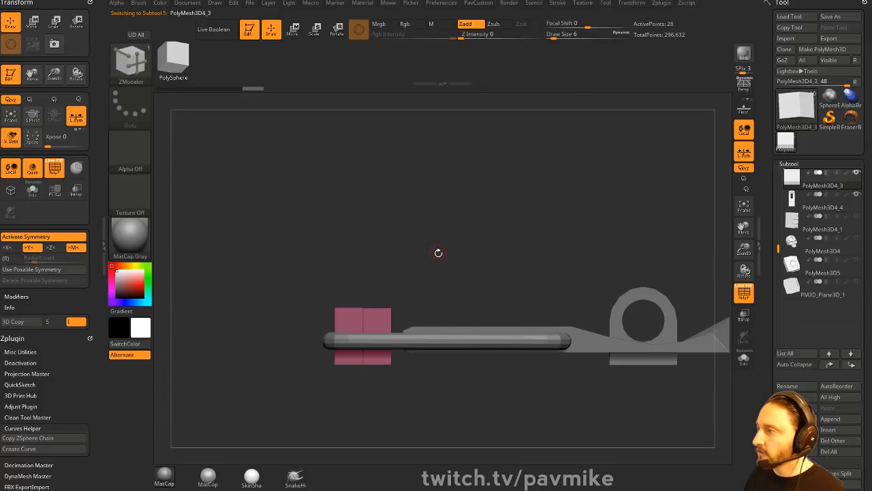
left_click_drag(626, 377, 602, 372, "alt")
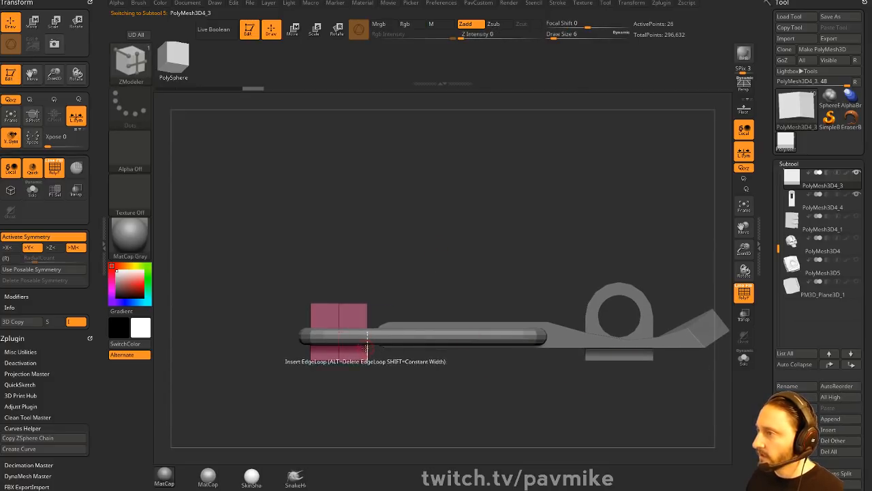
left_click_drag(362, 377, 333, 357)
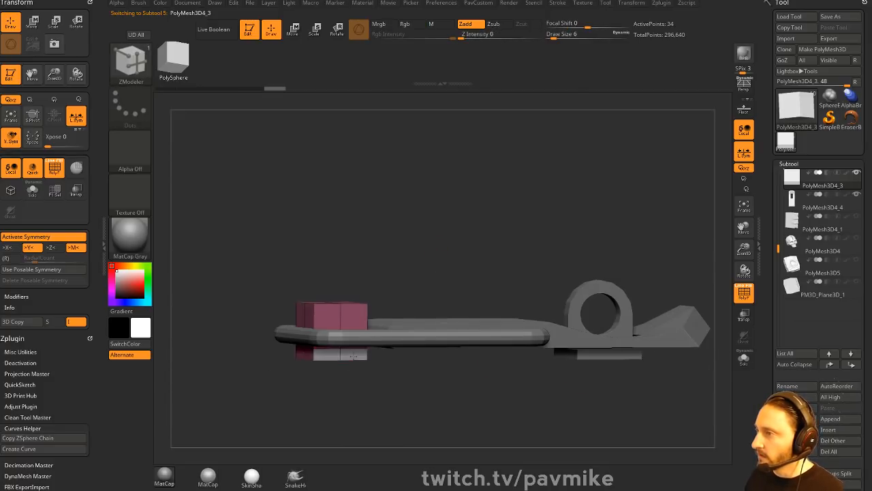
- QMesh the marked lower side faces of the cube outward into a wide foot beneath the wire loop
key("ctrl")
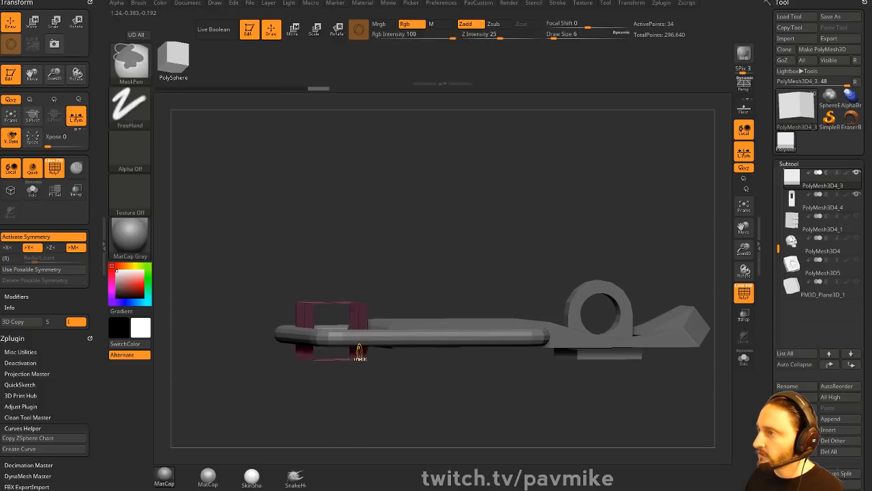
key("space")
left_click(412, 123)
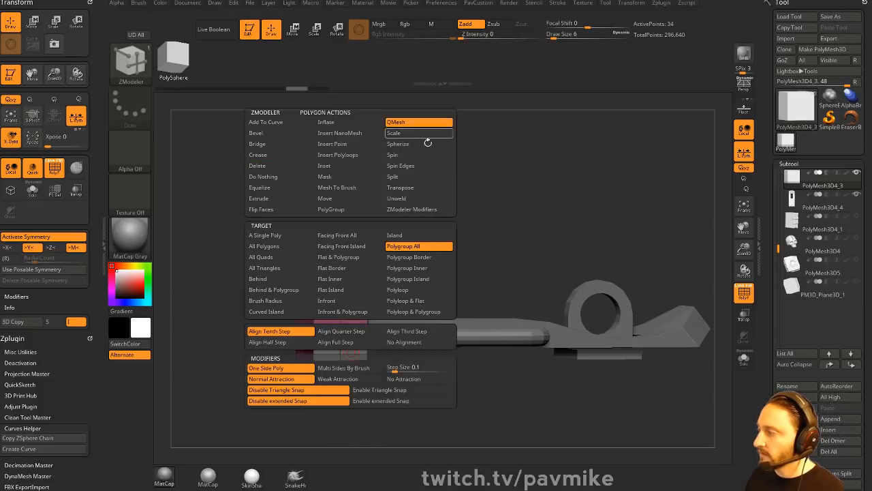
left_click_drag(482, 174, 470, 240)
left_click_drag(370, 362, 364, 336)
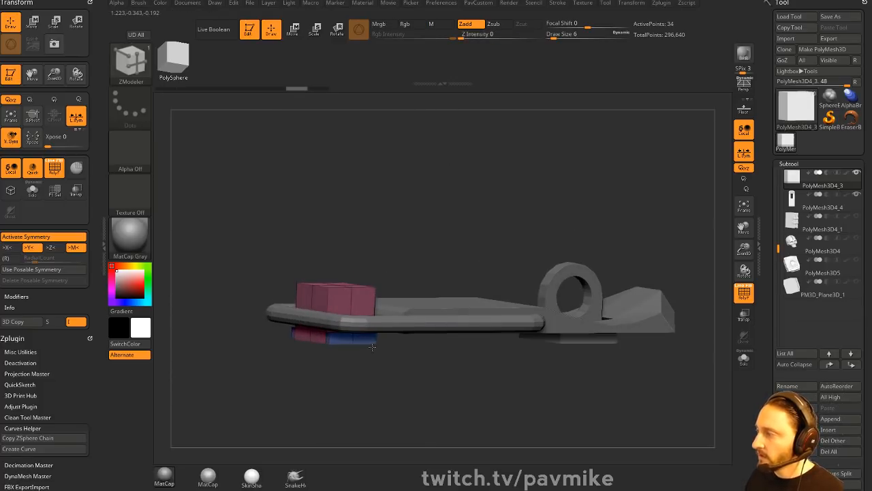
- Bridge the connected end faces of the cube's foot to round off its outer ends
left_click_drag(441, 380, 486, 372)
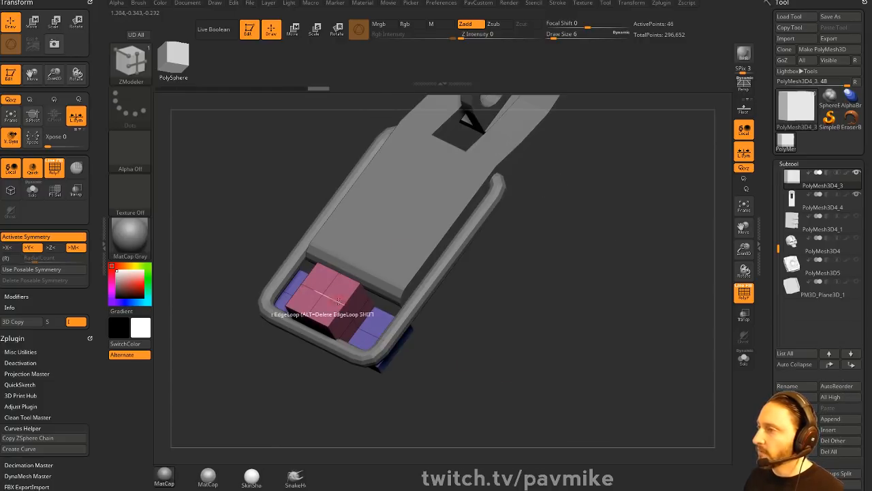
left_click_drag(470, 310, 457, 357)
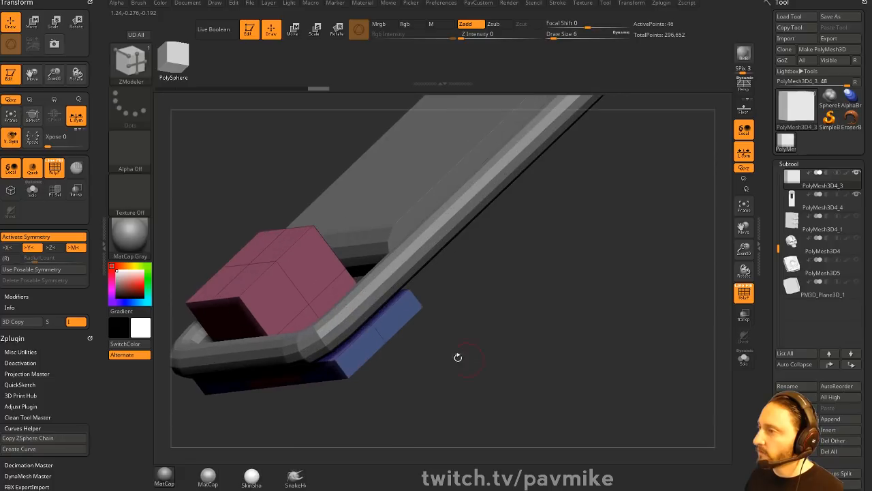
right_click(368, 343)
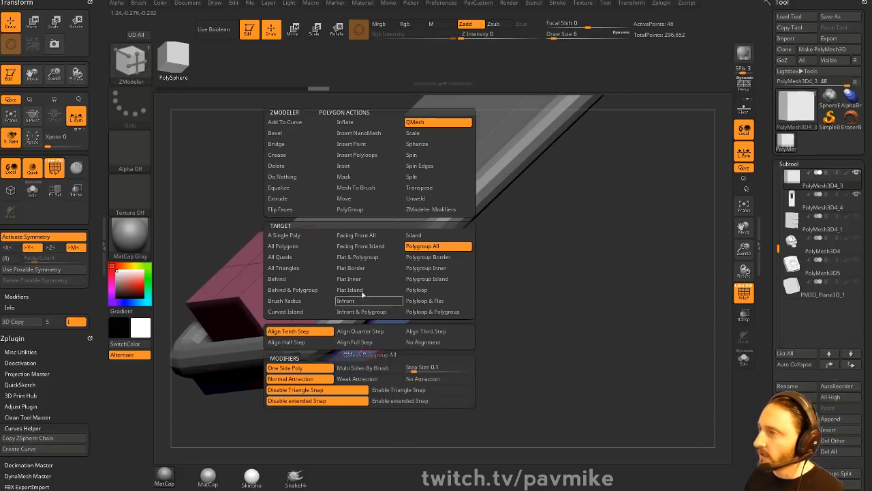
left_click(293, 143)
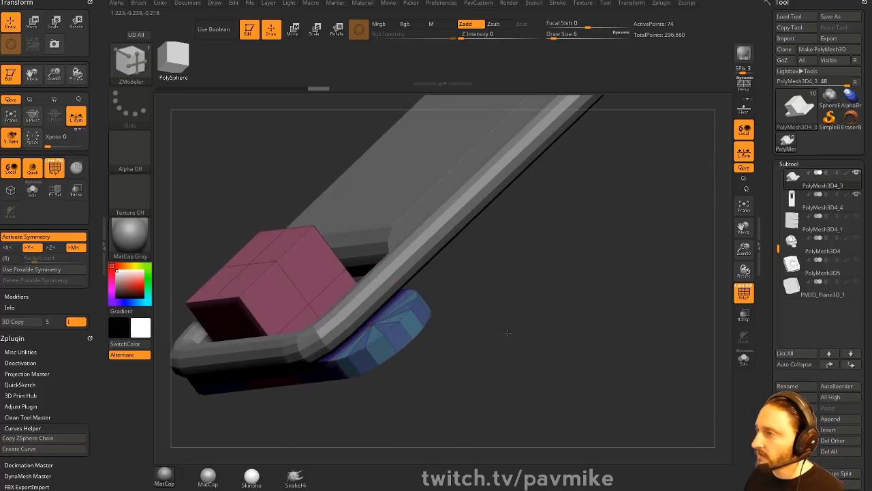
- Slide the cube's middle edge loop up to just above the wire loop, with the mesh shown transparent from the side
left_click_drag(507, 333, 408, 272)
left_click(744, 315)
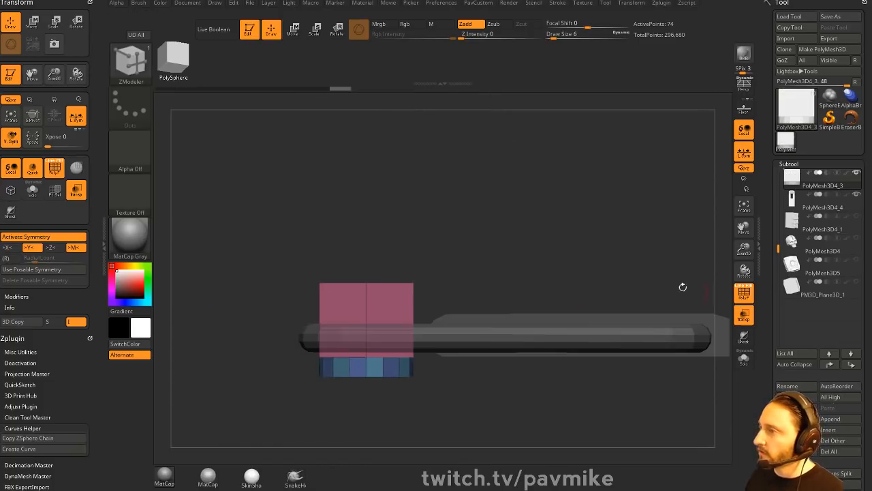
left_click_drag(682, 287, 670, 299, "alt")
key("space")
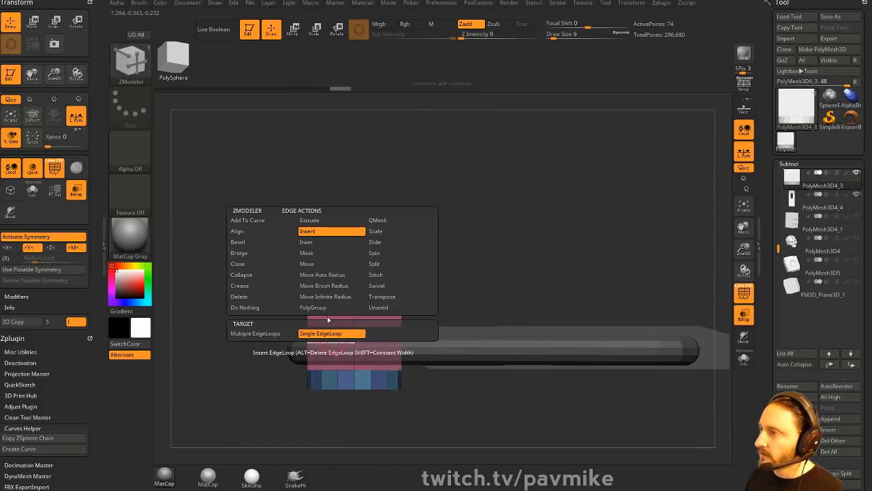
left_click(378, 242)
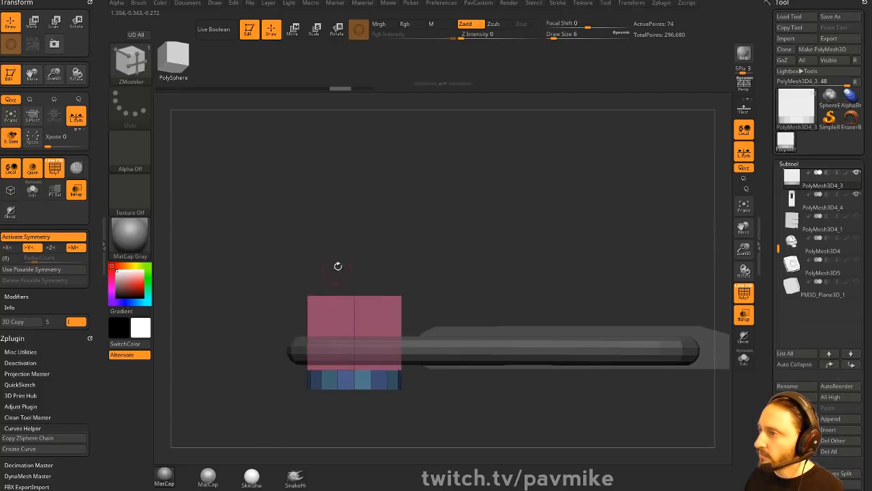
left_click_drag(337, 266, 336, 328)
left_click_drag(720, 322, 328, 341)
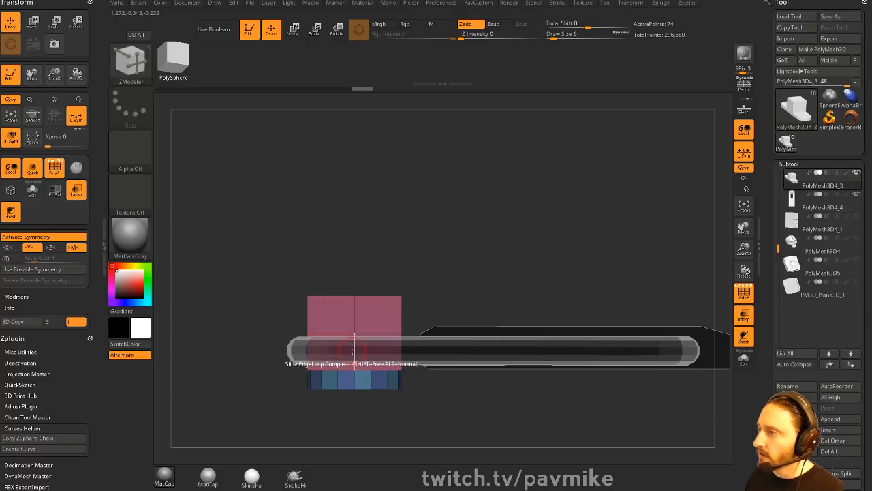
- Try to insert edge loops around the cube at the wire loop's height, using the single and multiple loop targets
key("space")
left_click(346, 232)
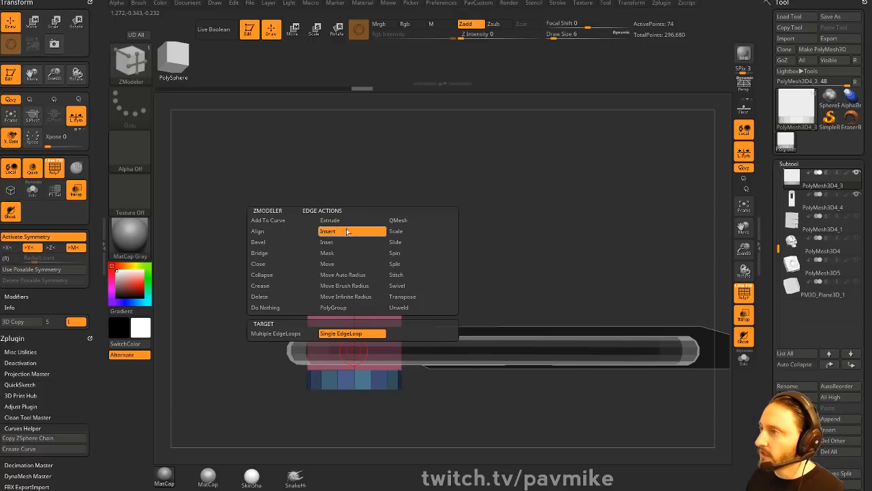
left_click(339, 333)
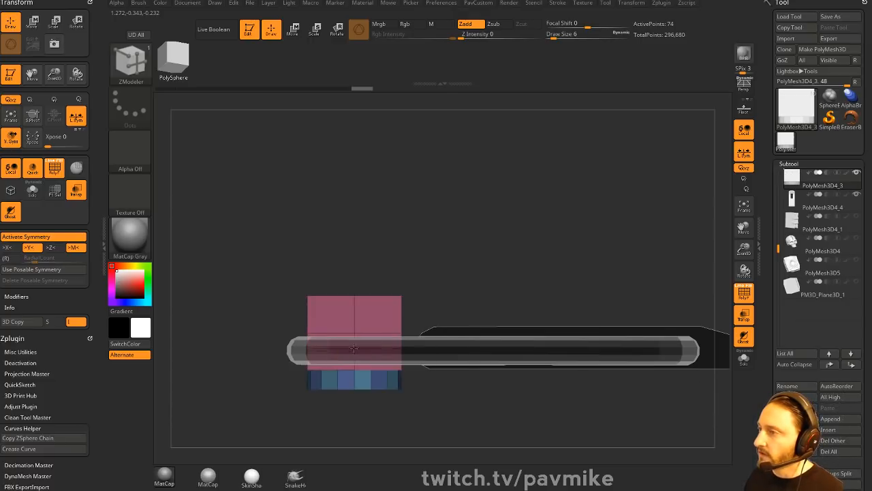
key("space")
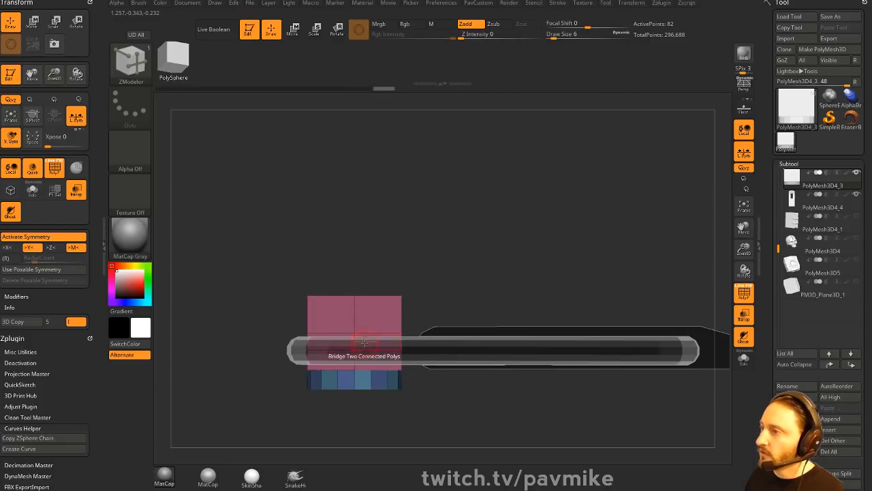
key("ctrl+z")
key("space")
left_click(304, 333)
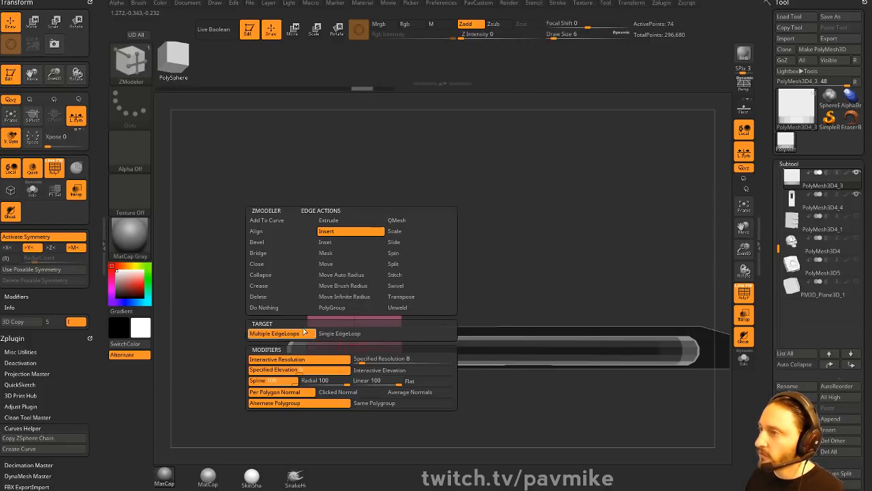
left_click(368, 370)
left_click_drag(354, 354, 370, 221)
key("ctrl+z")
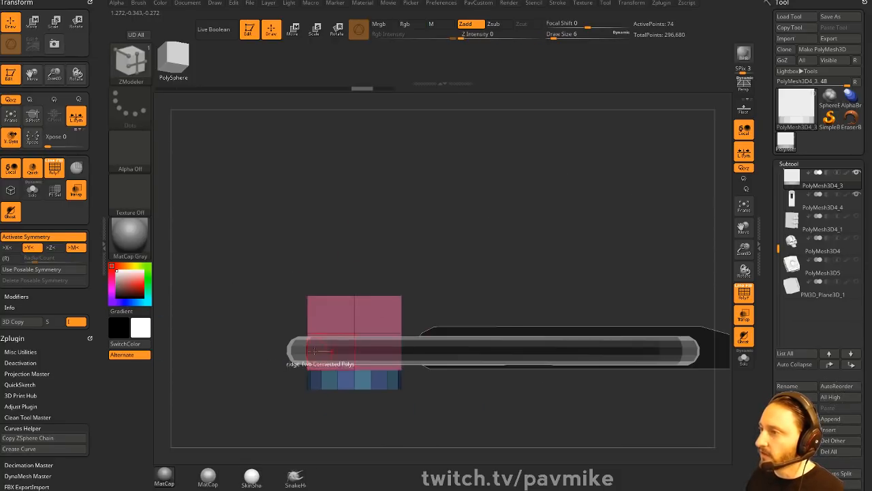
- Insert a single edge loop around the cube at the wire loop's height and bevel it into a narrow band
key("space")
left_click(335, 334)
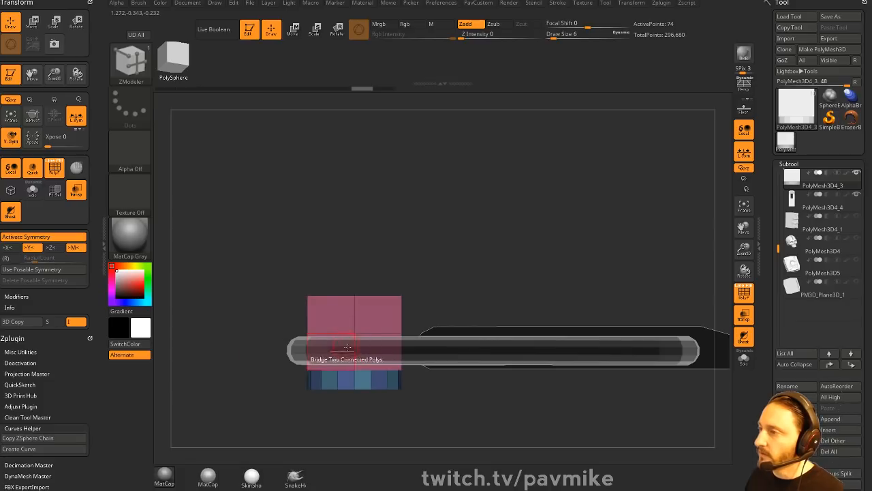
key("space")
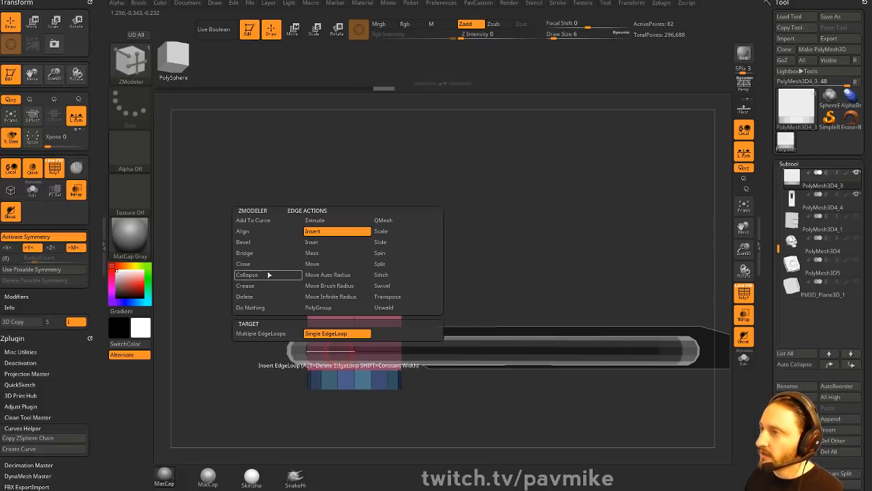
left_click(250, 249)
left_click(264, 361)
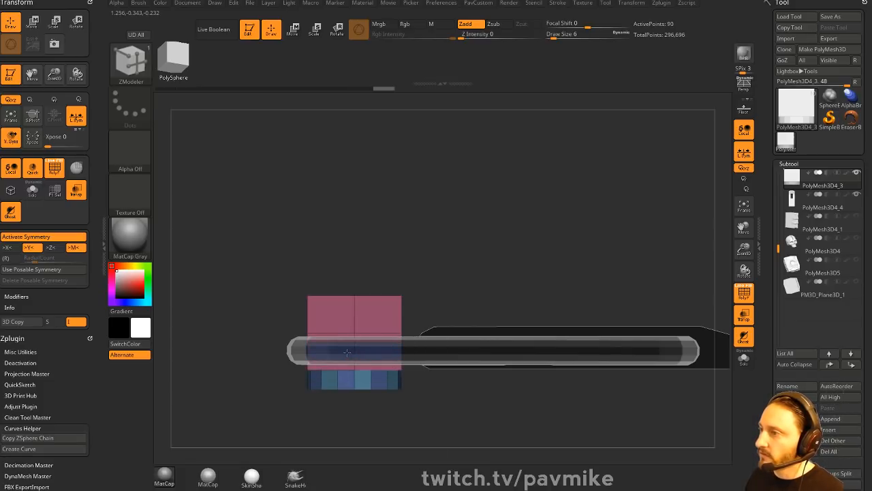
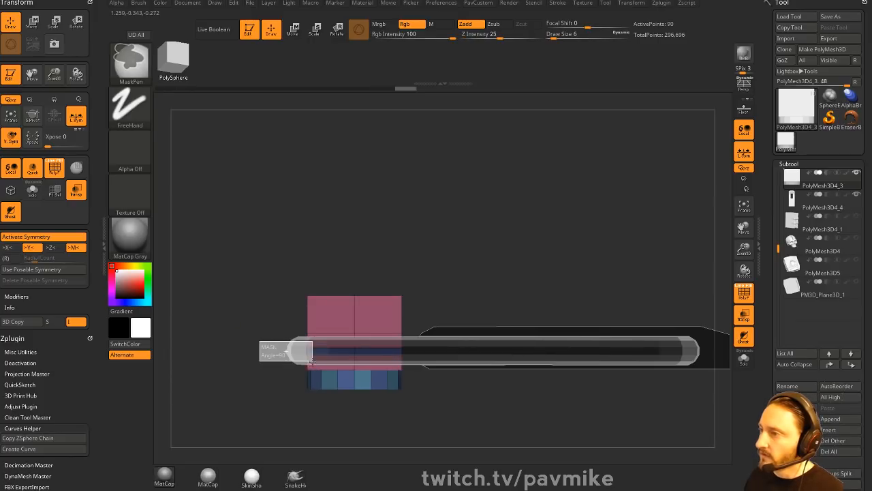
- Mask all but the outer side of the beveled band and move that side inward to form a groove for the wire loop
key("w")
key("q")
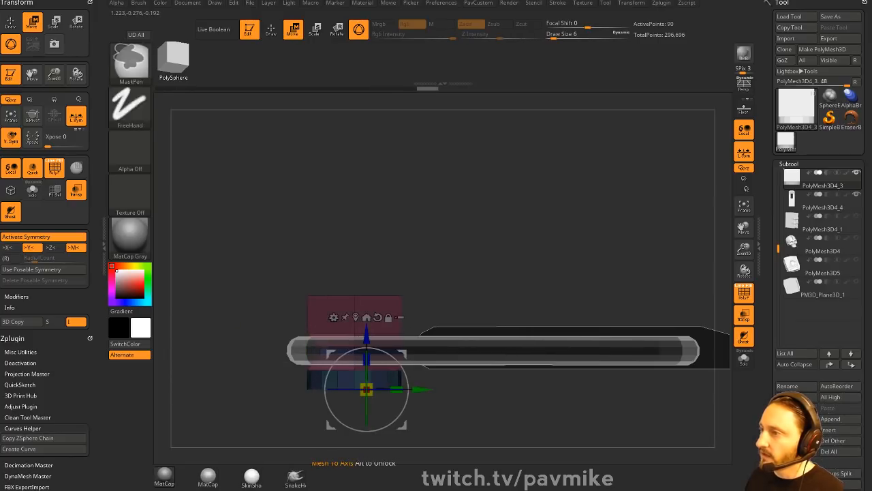
mouse_move(409, 391)
left_mouse_down()
mouse_move(427, 222)
mouse_move(440, 218)
mouse_move(446, 244)
mouse_move(436, 223)
left_mouse_up()
- Turn on dynamic subdivision for the isolated catch block and crease its edges with a 40-degree tolerance
left_click(743, 358)
left_click_drag(576, 174, 538, 212)
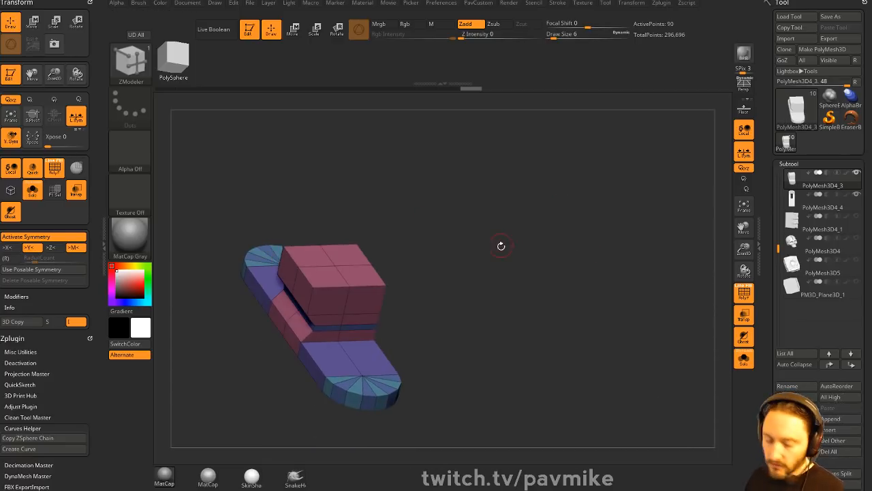
key("d")
key("2")
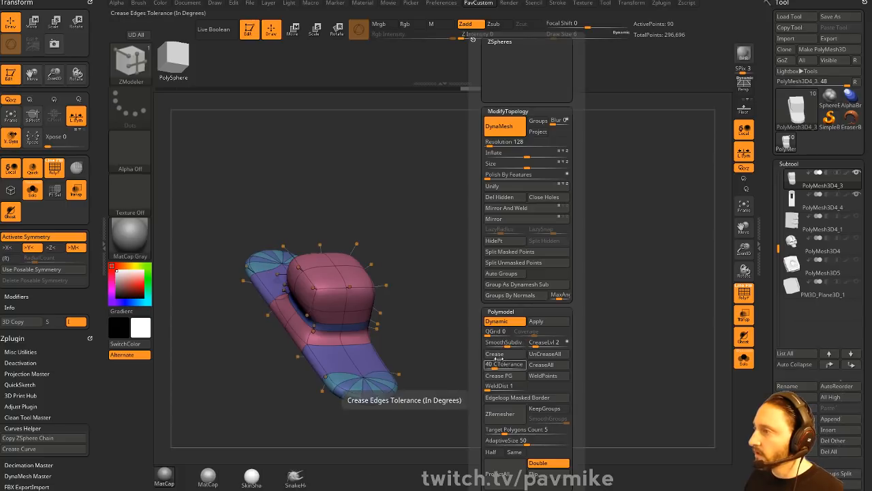
left_click_drag(440, 340, 537, 295)
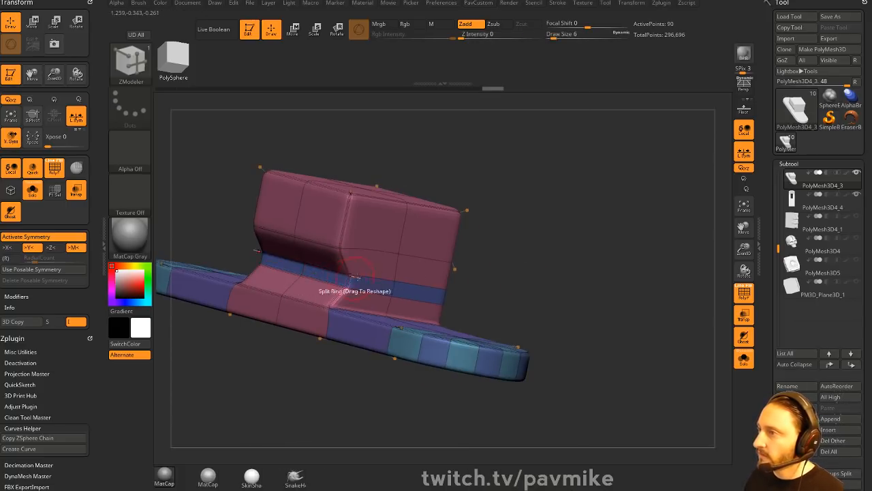
- Choose Crease as the edge action and set the block's crease level to 3 and smooth subdivision levels to 4
left_click_drag(500, 271, 519, 243)
key("space")
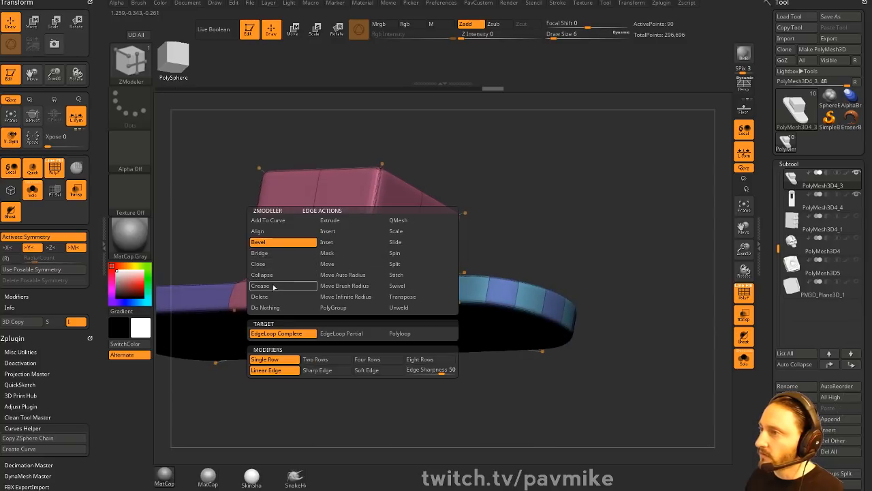
left_click(259, 252)
key("grave")
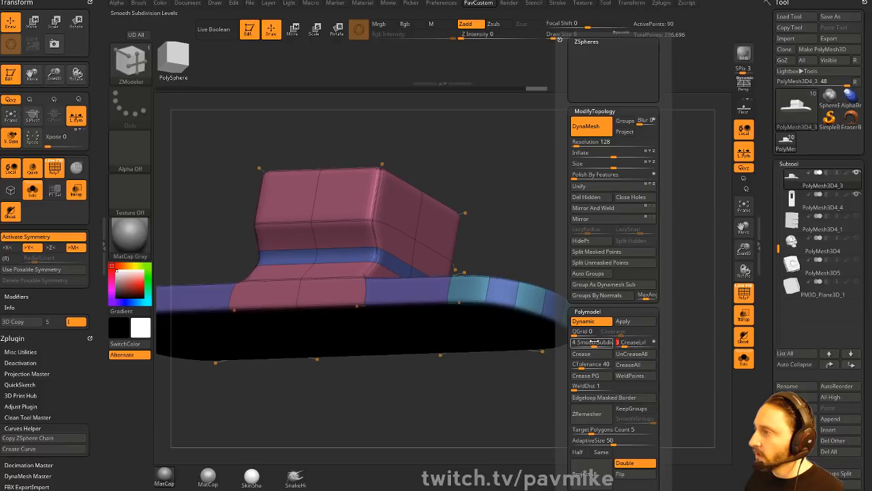
mouse_move(586, 191)
left_mouse_down()
mouse_move(601, 242)
mouse_move(590, 238)
left_mouse_up()
key("shift+d")
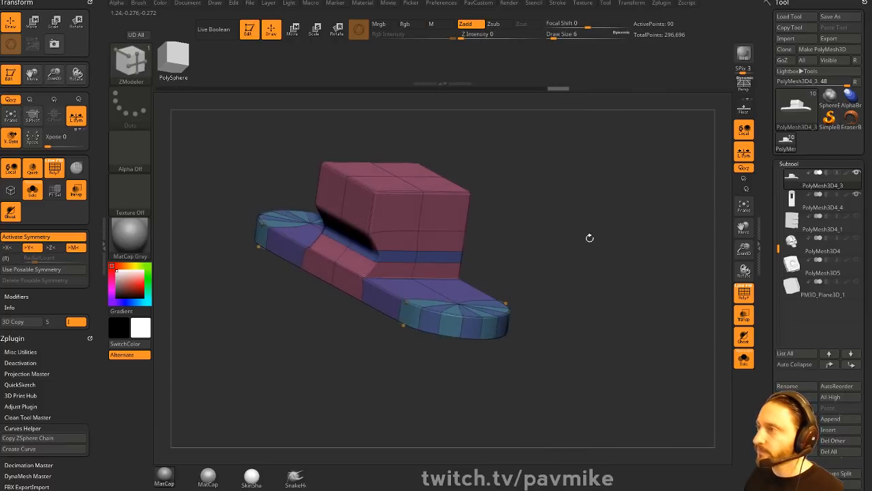
- Hide the polyframe and uncrease the block's upper edge above the groove to round it
left_click(744, 293)
left_click_drag(723, 293, 608, 239)
left_click_drag(598, 270, 532, 246)
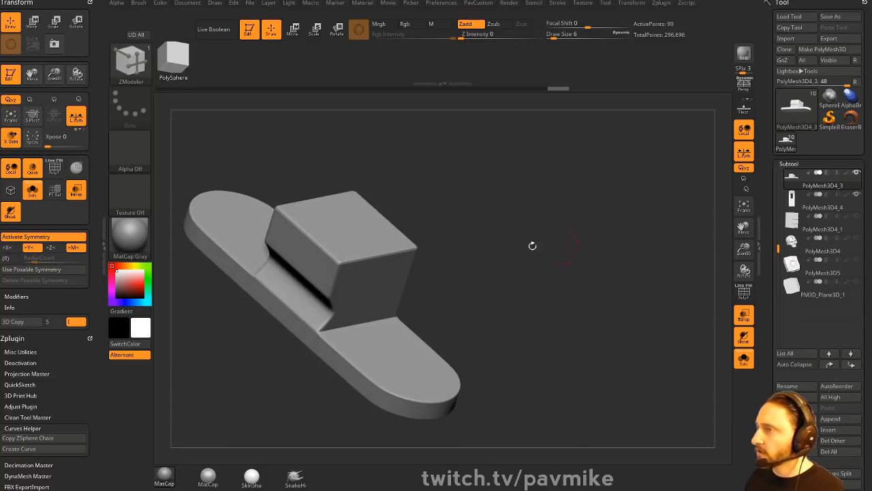
left_click_drag(319, 255, 471, 254)
left_click_drag(568, 290, 396, 264)
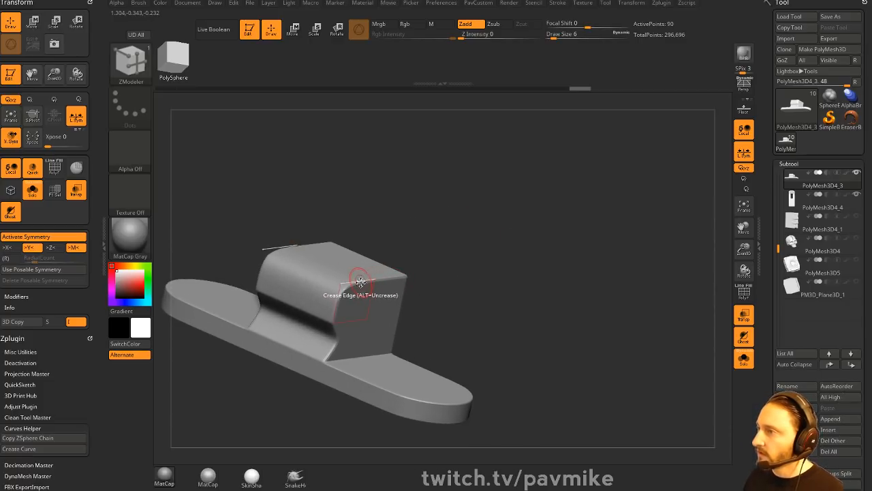
- Try to uncrease a complete edge loop on the grooved side of the block
key("space")
left_click(288, 344)
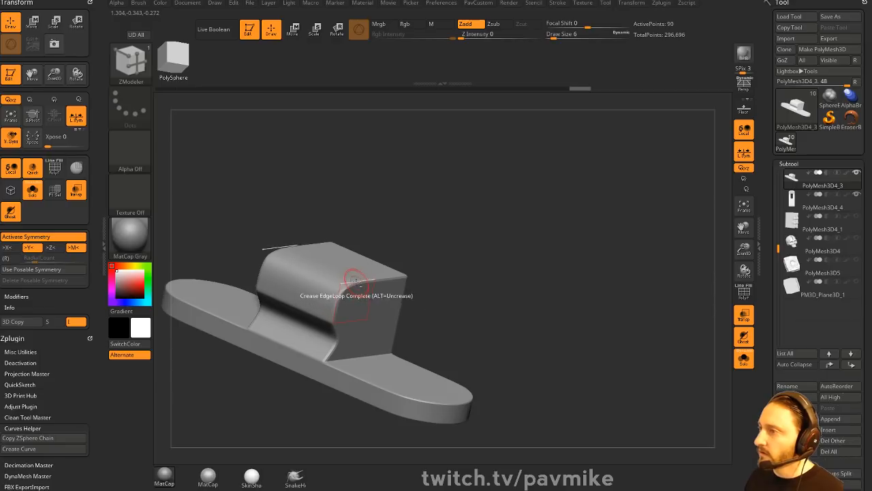
left_click(342, 326, "alt")
left_click_drag(413, 281, 467, 233)
key("ctrl+z")
key("ctrl+z")
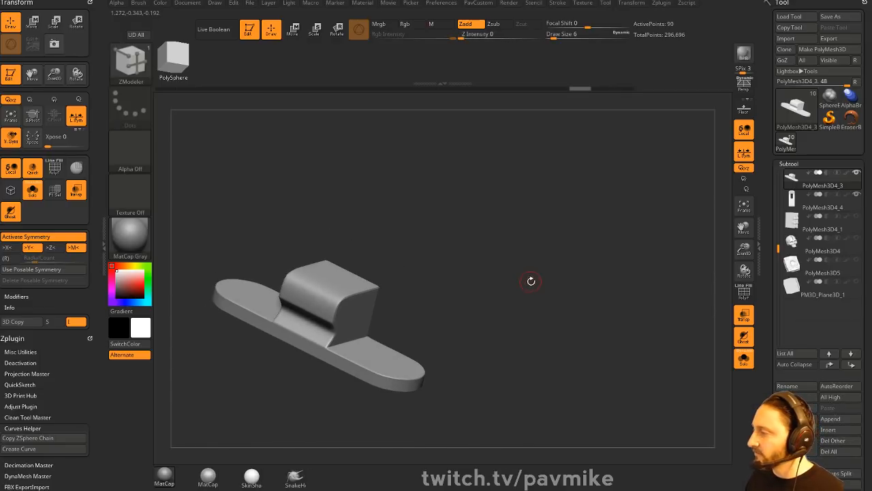
- Show the polyframe and split the centre points of the foot's rounded ends on the upper face, first as Point and again as Ring
left_click_drag(527, 292, 498, 312)
left_click(744, 292)
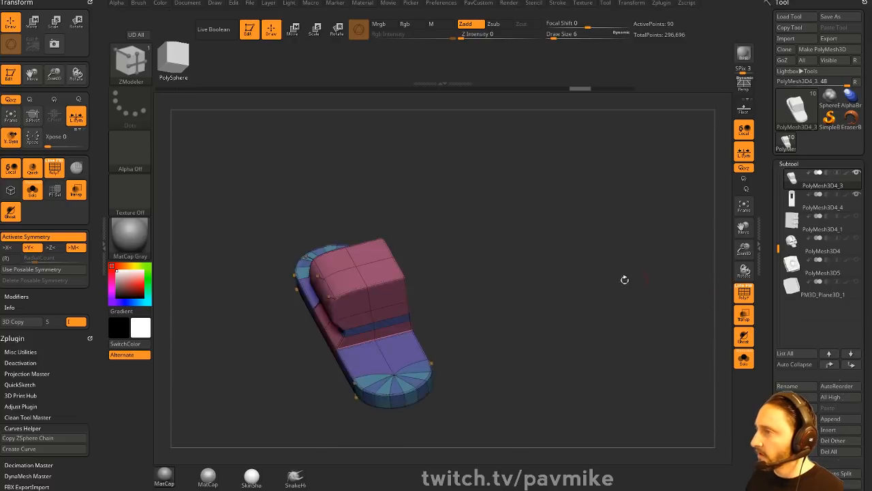
left_click_drag(623, 279, 524, 270)
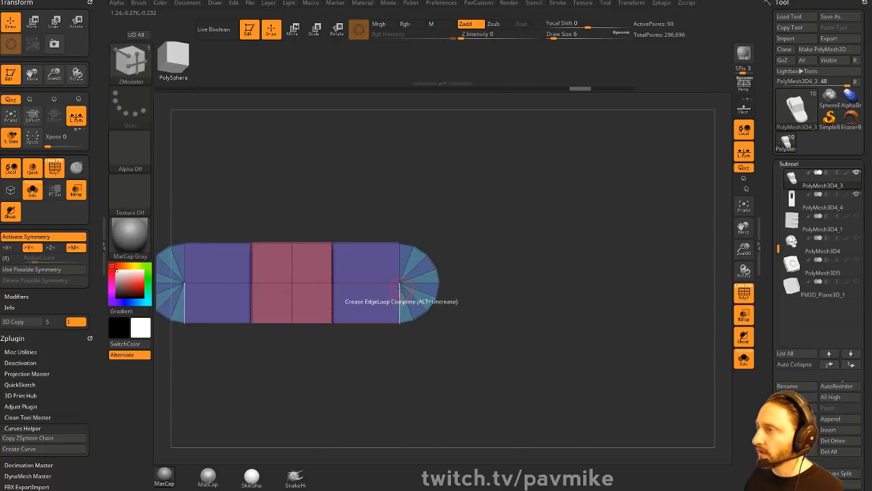
key("space")
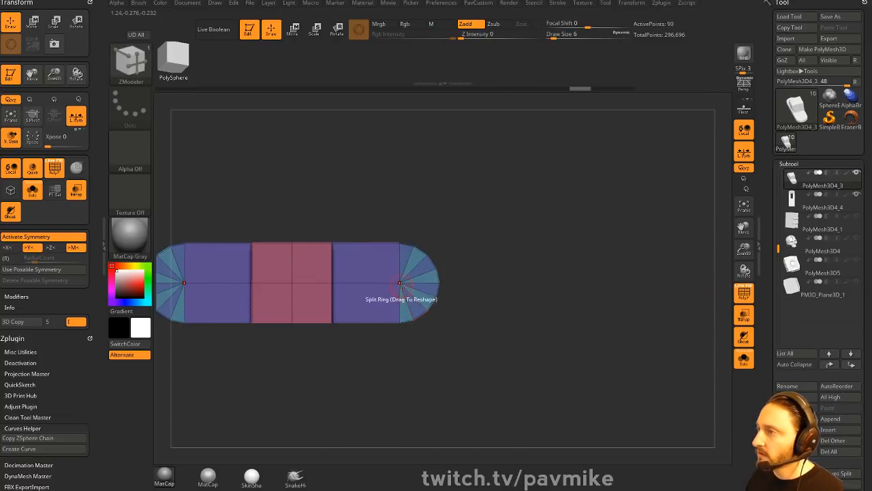
key("space")
left_click(306, 351)
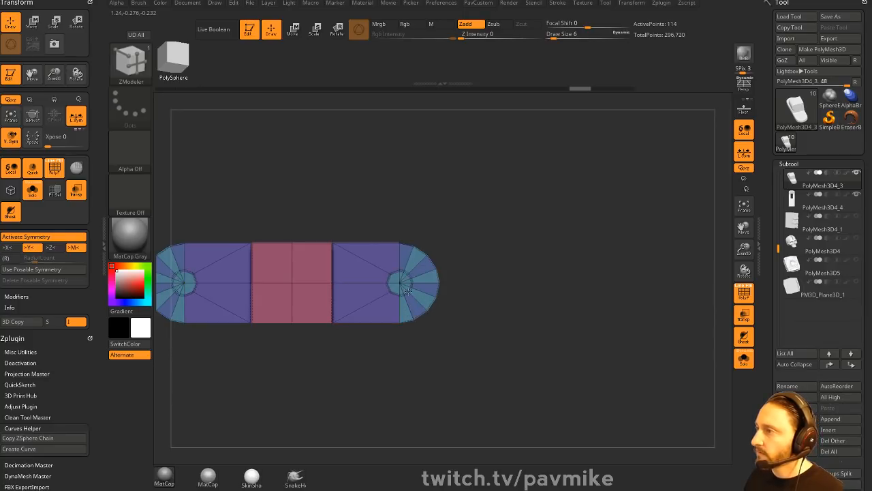
key("space")
left_click(407, 350)
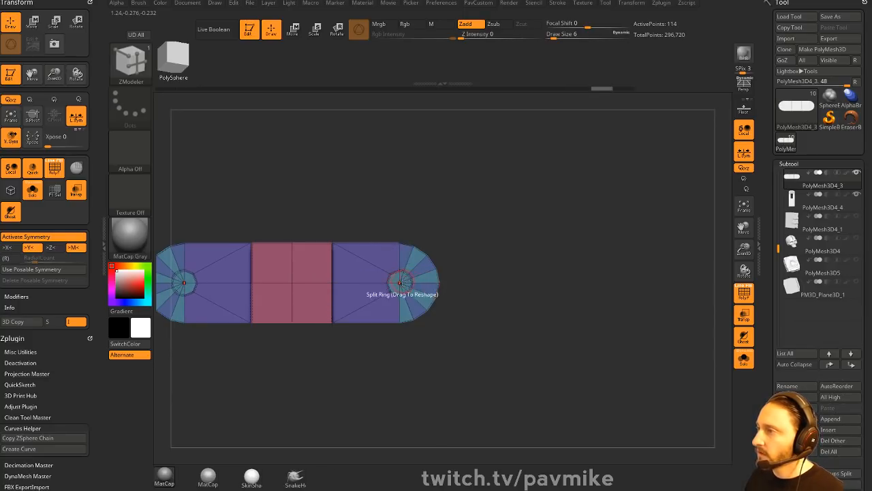
left_click(401, 281)
- Split the matching centre points on the foot's underside, first with the Point target and again with Ring
left_click_drag(568, 333, 545, 214)
key("space")
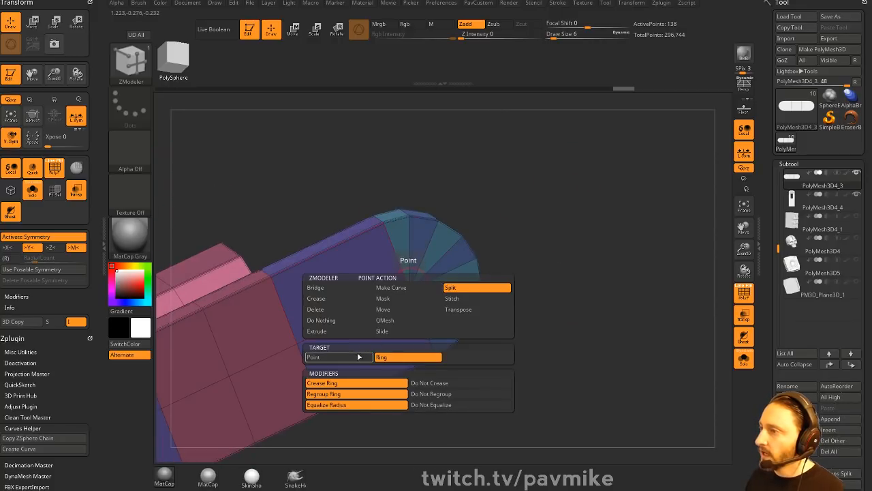
left_click(358, 357)
left_click(410, 290)
key("space")
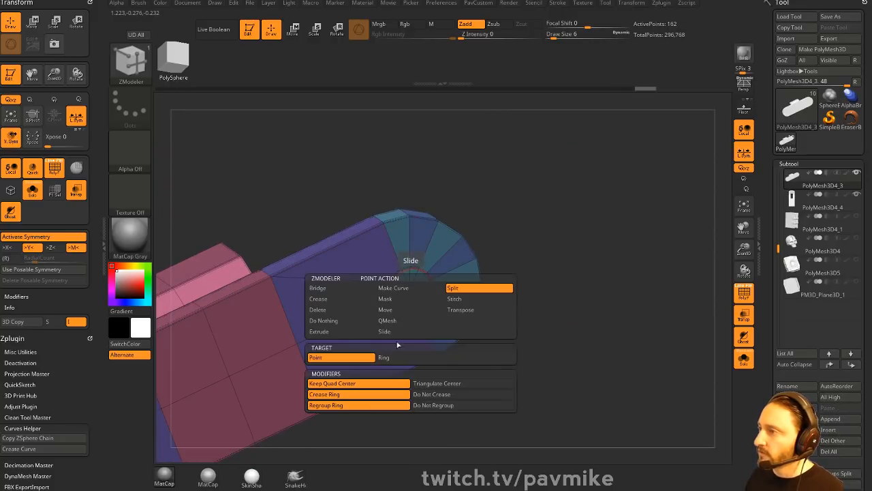
left_click(411, 290)
left_click_drag(501, 243, 477, 225)
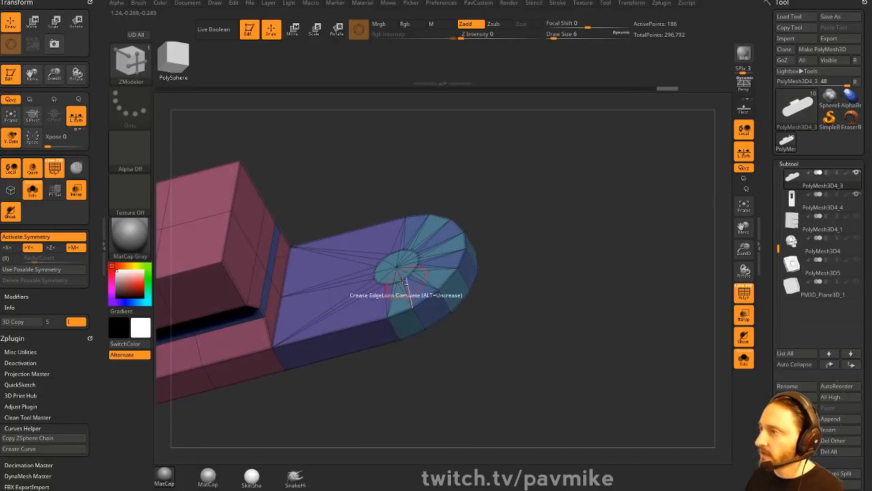
- Mark the faces inside the circle on the foot's rounded end and QMesh them through the foot to open a round hole
key("space")
key("space")
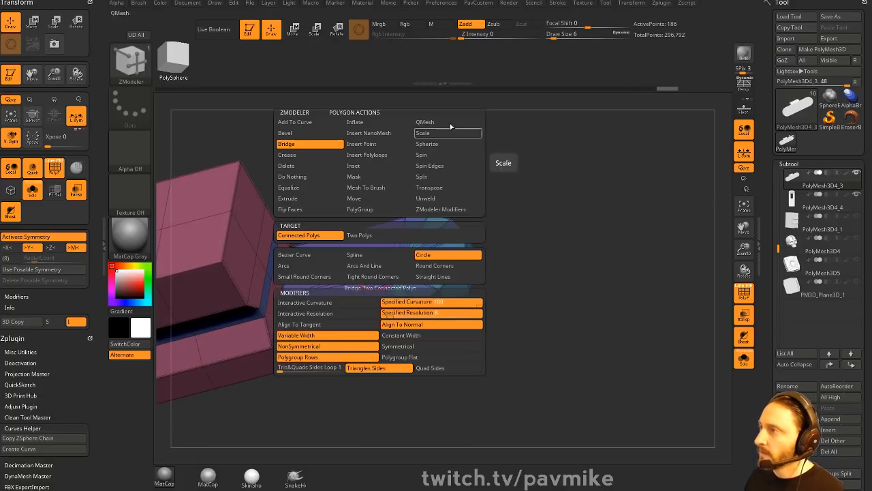
left_click(450, 122)
mouse_move(380, 275)
left_mouse_down()
mouse_move(469, 230)
mouse_move(527, 275)
left_mouse_up()
key("ctrl+z")
key("ctrl+z")
left_click_drag(395, 262, 409, 273, "alt")
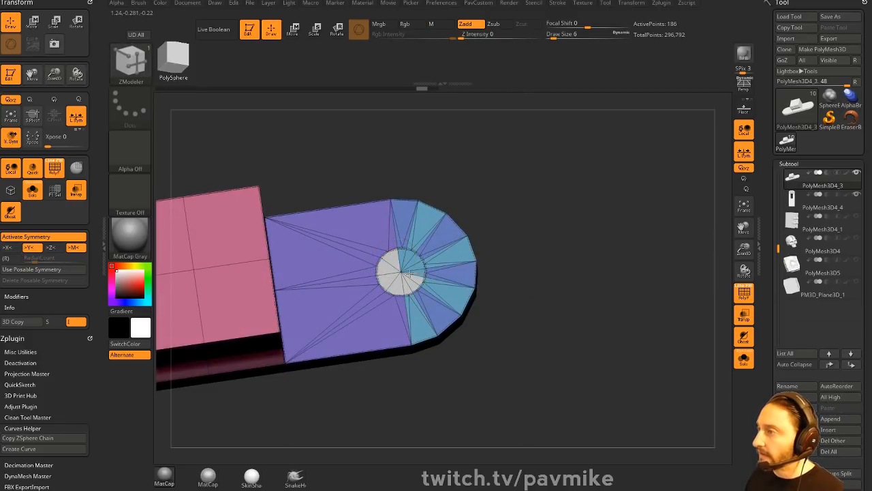
left_click_drag(493, 275, 479, 234)
left_click_drag(398, 271, 417, 298)
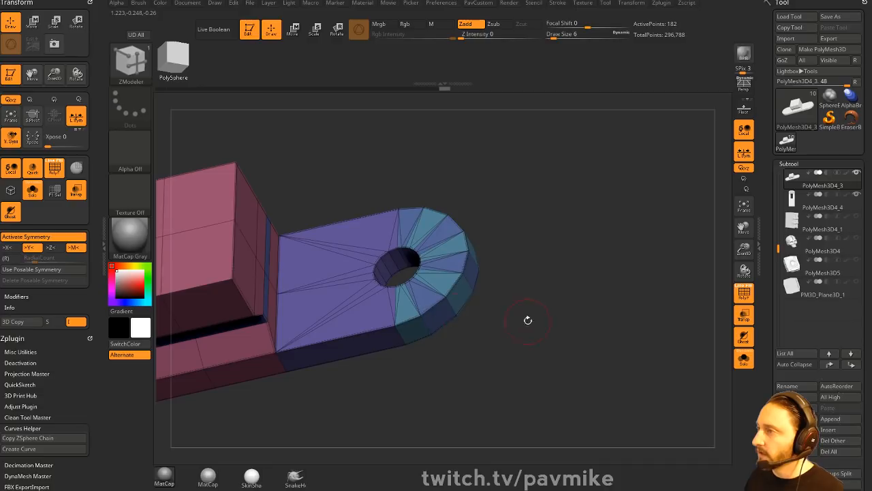
- Crease the catch block's sharp edges, turn on dynamic subdivision and hide the polyframe
left_click_drag(527, 321, 523, 301)
key("3")
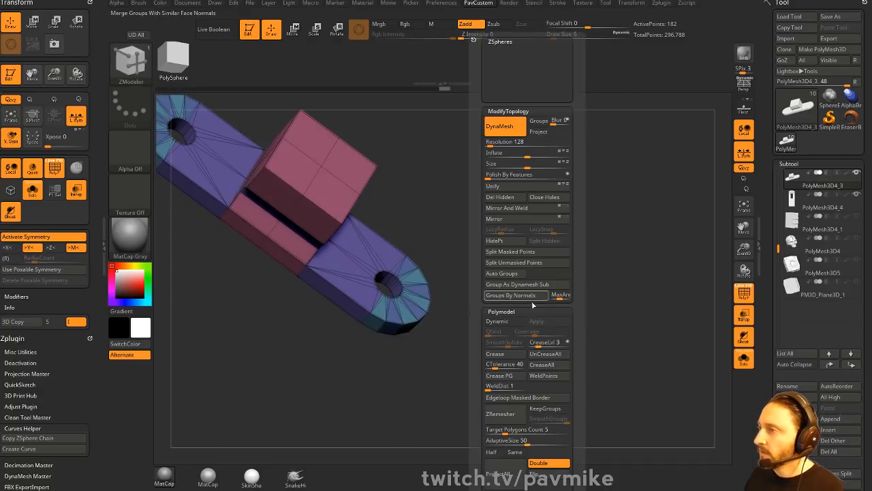
left_click(504, 359)
key("d")
left_click_drag(527, 257, 600, 299)
left_click(743, 293)
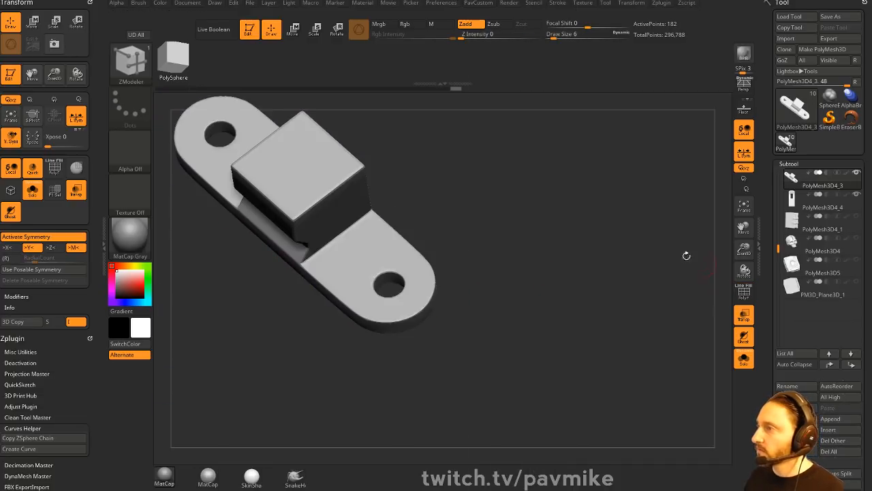
- Try to uncrease the edges around the top face of the block
left_click_drag(686, 256, 557, 245)
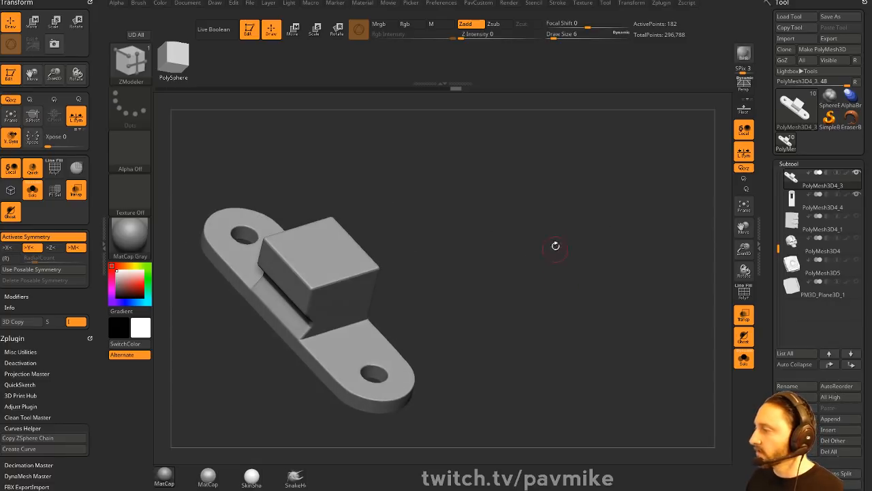
key("space")
left_click(300, 276, "alt")
left_click_drag(471, 299, 473, 276, "alt")
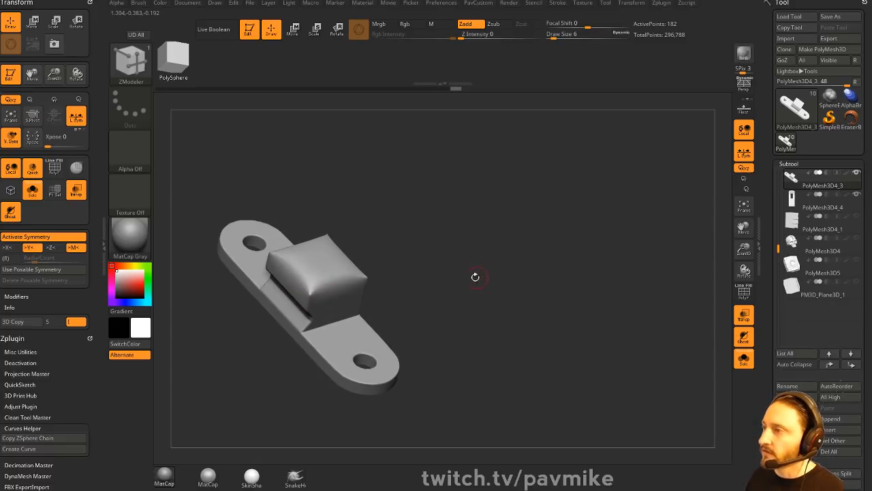
key("shift+d")
- Uncrease the block's upper edge on the grooved side so it smooths round, and undo the last two edits
key("space")
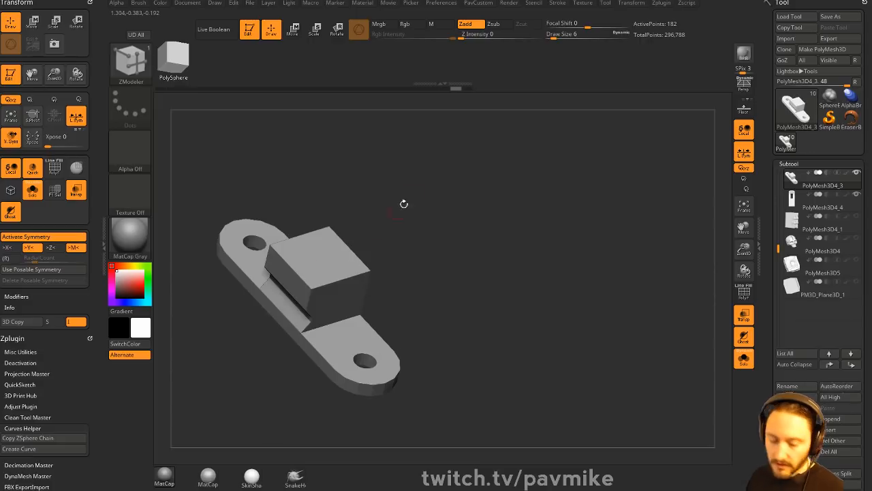
left_click_drag(473, 274, 439, 247)
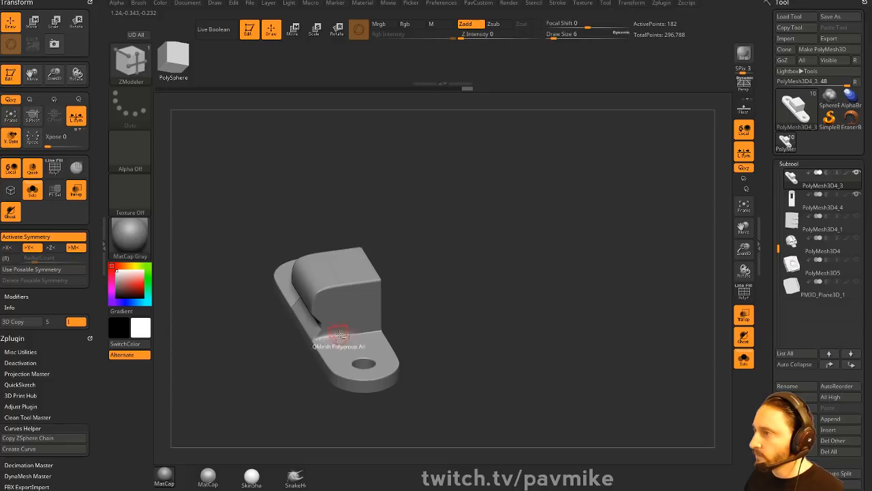
left_click_drag(402, 312, 461, 298)
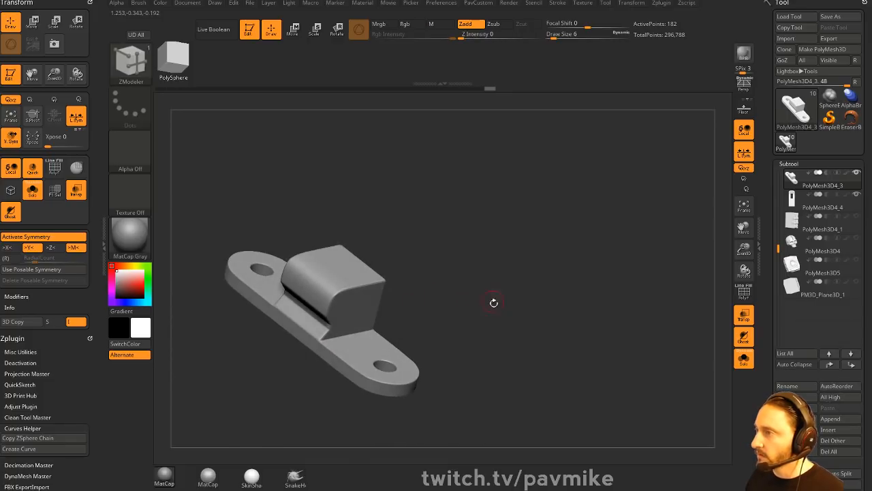
key("ctrl+z")
key("ctrl+z")
- Turn off transparency and solo, and show the lever, ring lug and wire loop together with the catch block
left_click(742, 317)
left_click_drag(670, 329, 733, 323)
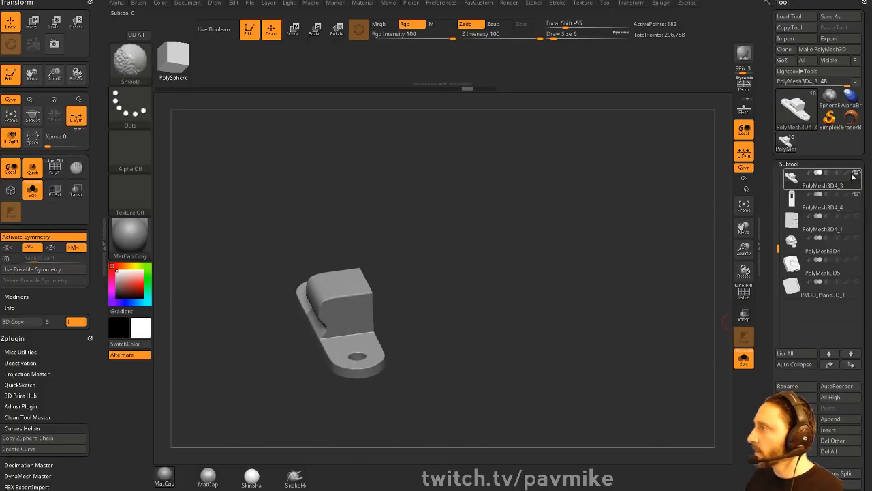
left_click(857, 196)
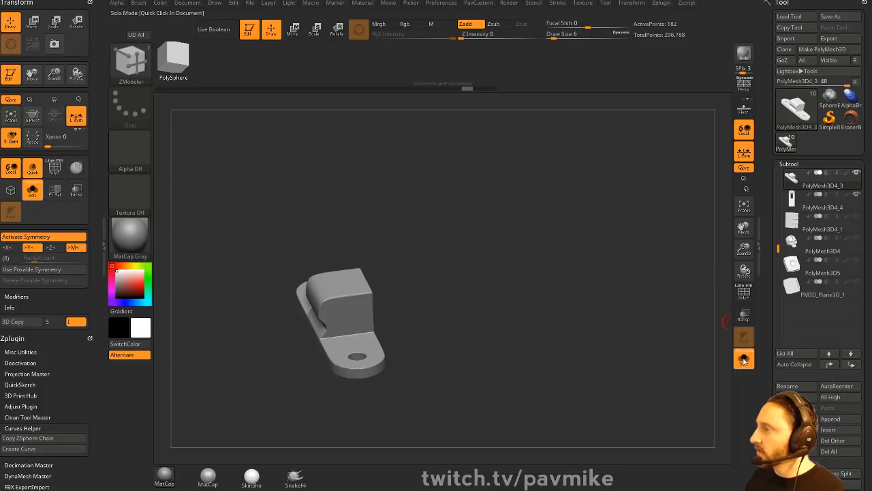
left_click(743, 360)
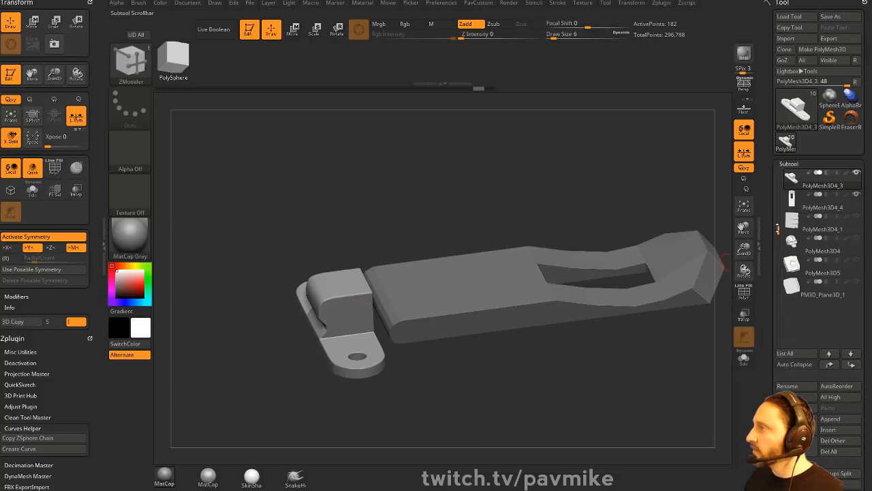
left_click_drag(777, 229, 789, 206)
left_click(839, 206)
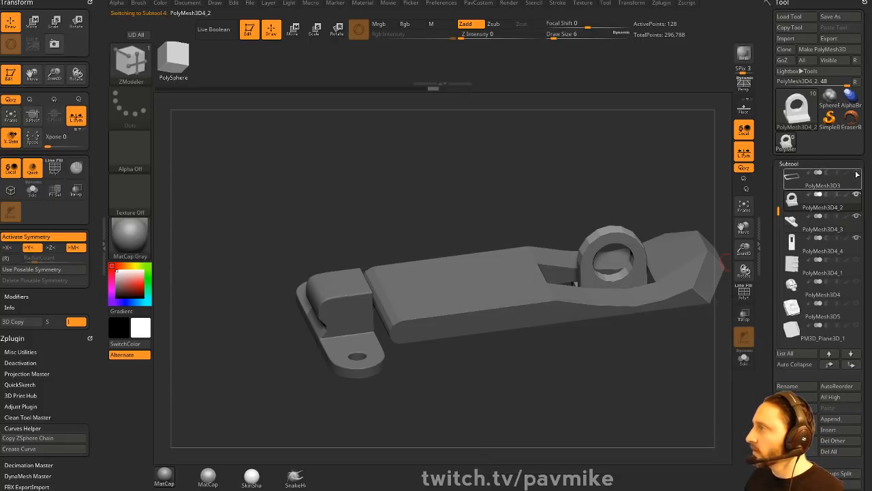
left_click_drag(688, 211, 450, 175)
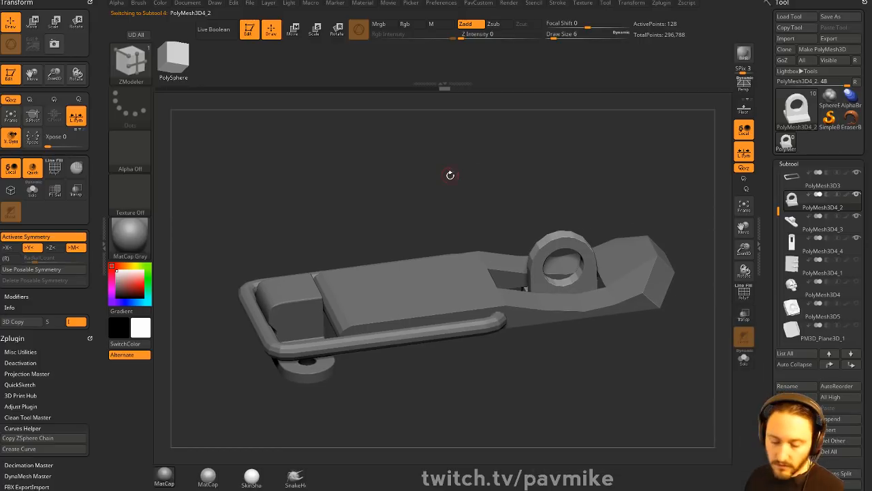
- Turn on dynamic subdivision for the wire loop, lever and ring lug, and select the catch block
left_click(418, 324, "alt")
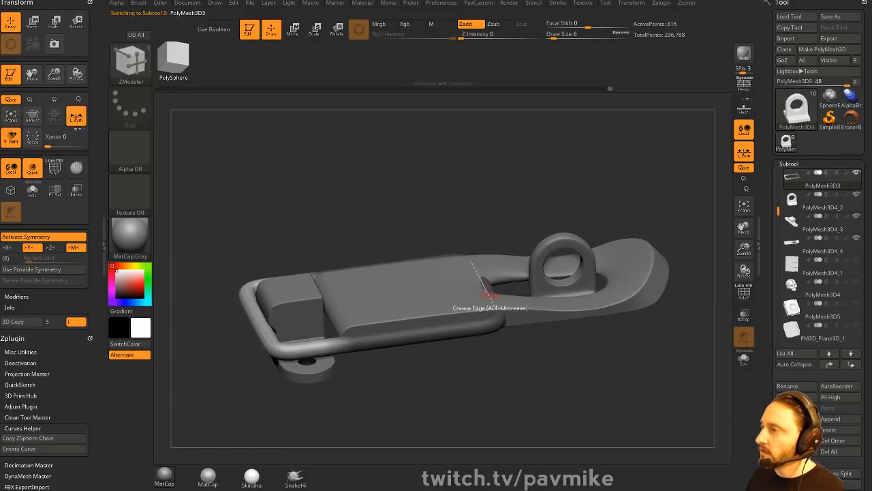
left_click_drag(507, 163, 536, 193, "ctrl")
left_click(568, 244, "alt")
key("space")
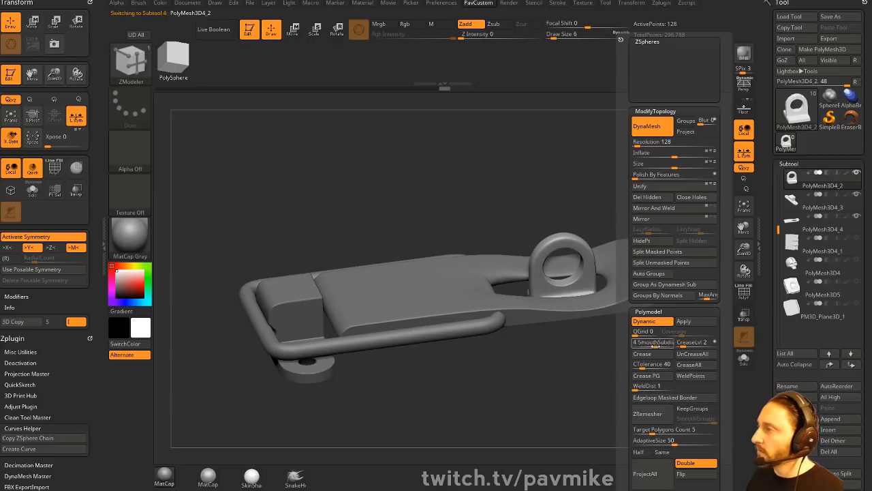
left_click_drag(581, 380, 538, 305)
left_click(317, 353, "alt")
left_click_drag(375, 365, 391, 403)
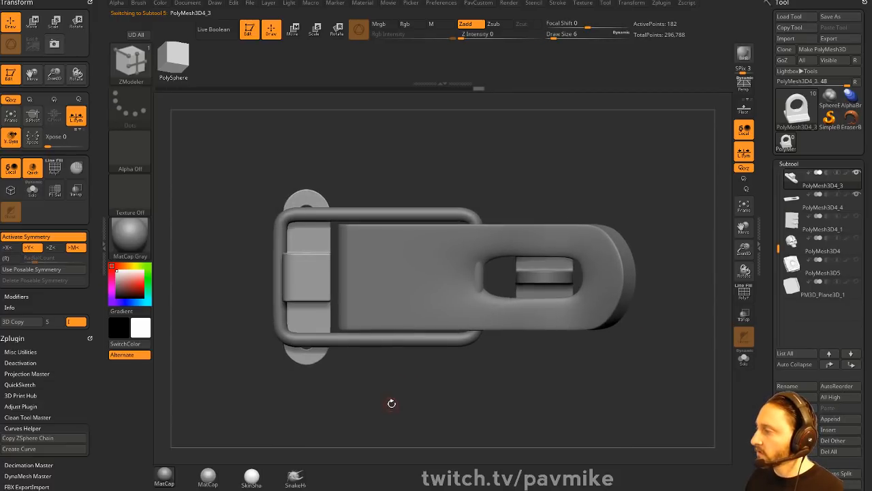
- Narrow the clasp's lever by scaling it across its width so it sits well inside the wire loop
left_click(407, 313, "alt")
left_click_drag(586, 211, 598, 202)
key("w")
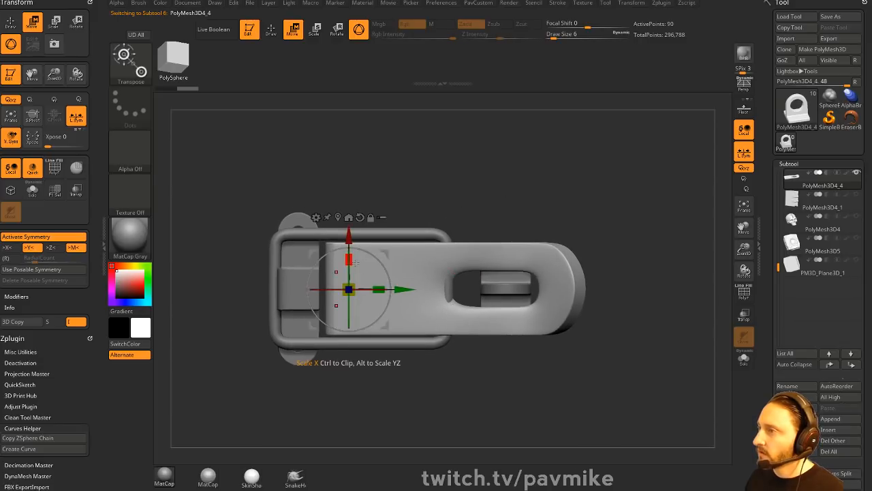
left_click_drag(354, 261, 354, 286)
- Show the wire loop's polyframe and, with masking, move its long sides symmetrically inward to narrow the loop
left_click(446, 236, "alt")
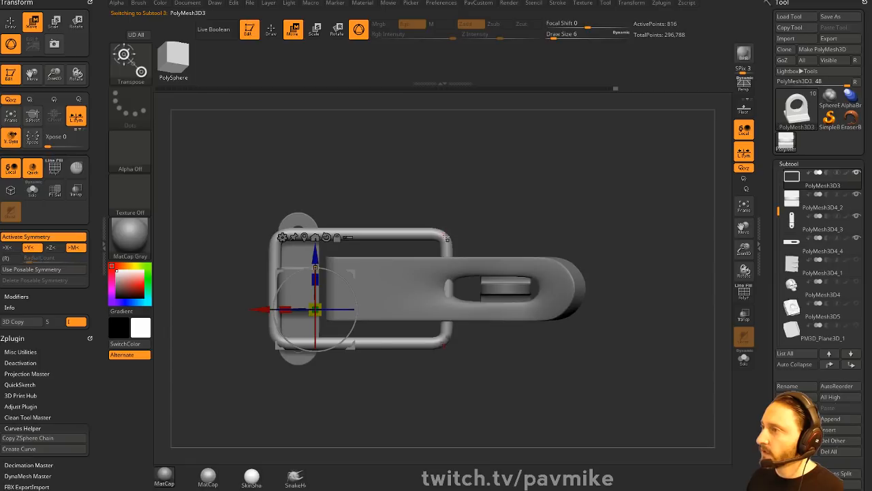
key("shift+f")
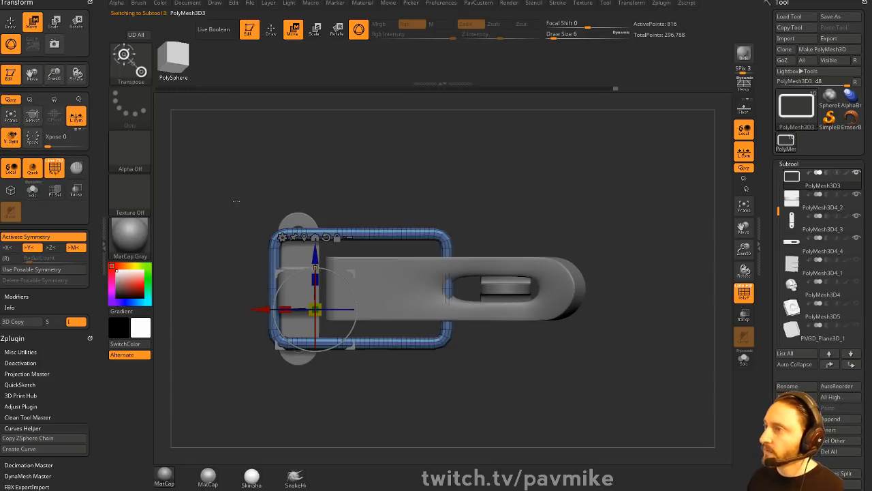
mouse_move(229, 189)
left_mouse_down("ctrl")
mouse_move(486, 241)
mouse_move(498, 254)
left_mouse_up("ctrl")
left_click(383, 233, "alt")
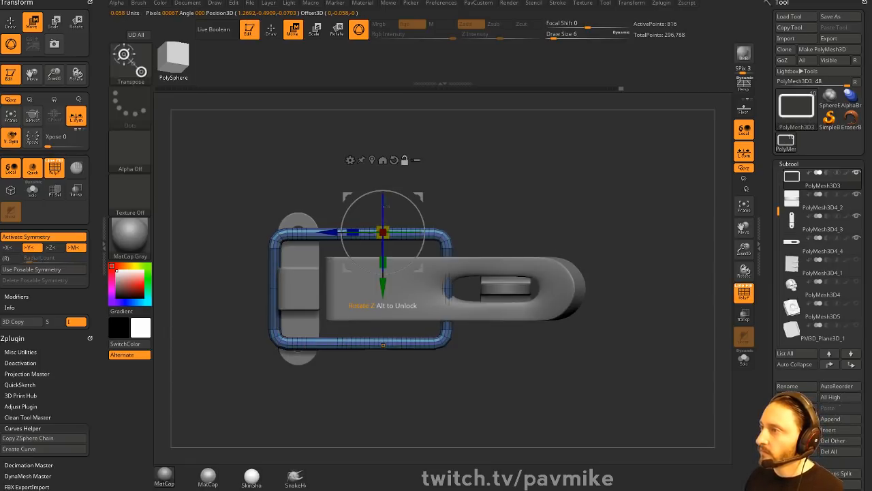
left_click_drag(384, 290, 383, 305)
key("q")
- Set the draw size to 4 and the ZModeler edge action to Insert with the Single EdgeLoop target
mouse_move(461, 330)
left_mouse_down()
mouse_move(538, 293)
mouse_move(575, 228)
mouse_move(585, 241)
mouse_move(595, 222)
mouse_move(591, 273)
left_mouse_up()
key("s")
mouse_move(469, 393)
left_mouse_down()
mouse_move(445, 358)
mouse_move(450, 370)
mouse_move(473, 366)
left_mouse_up()
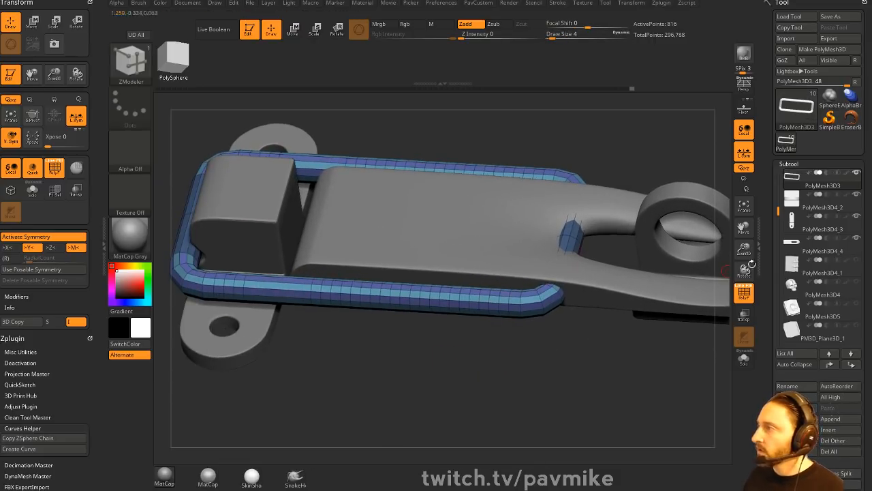
scroll(768, 261, "down", 6)
scroll(775, 244, "down", 1)
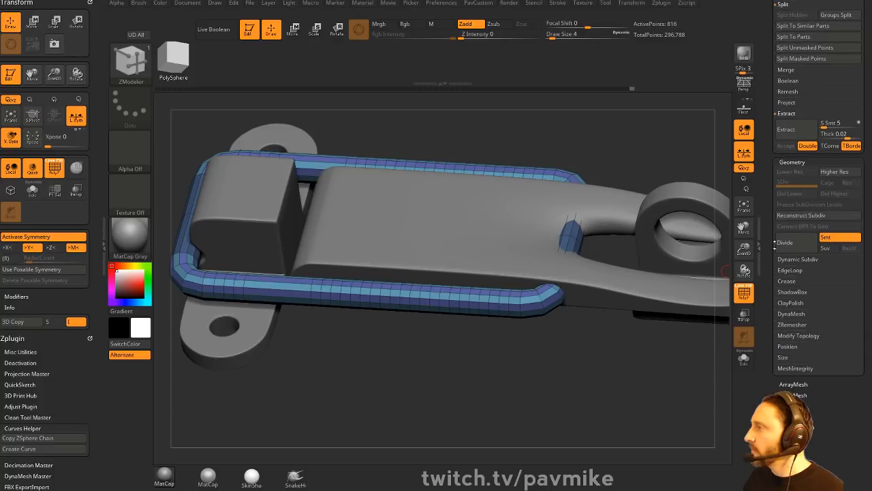
left_click(791, 270)
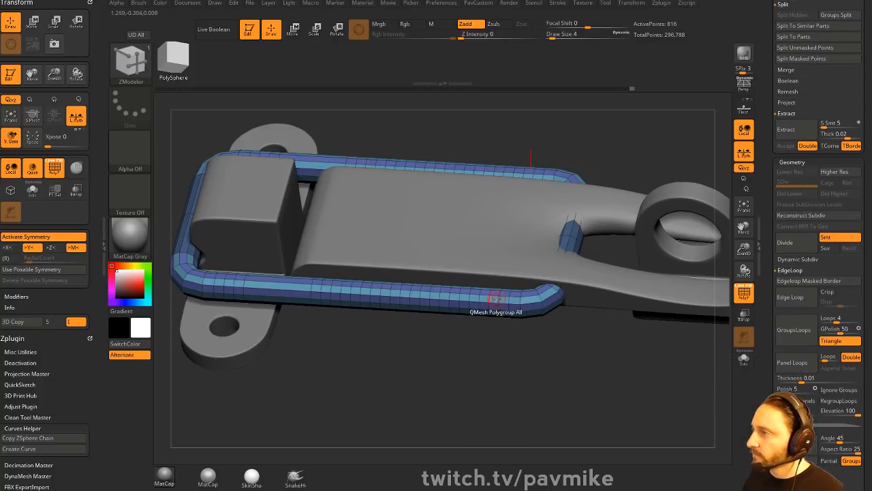
key("space")
left_click(477, 233)
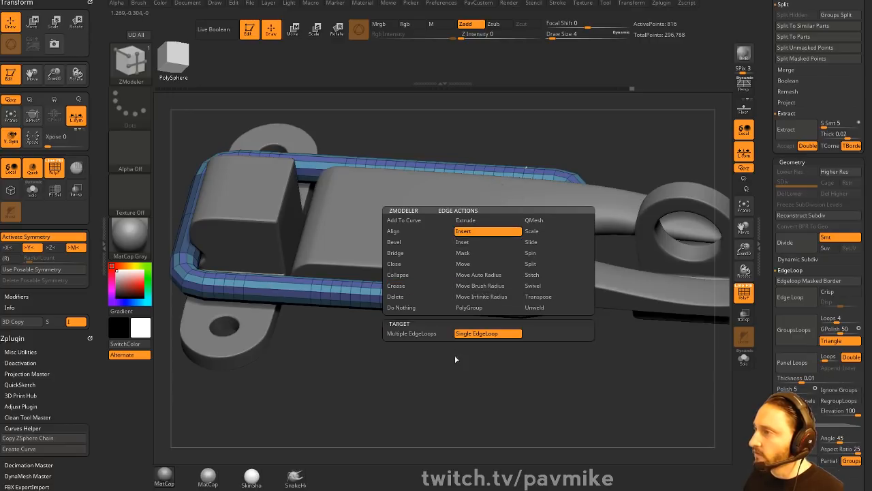
right_click_drag(457, 359, 516, 338, "ctrl")
- Delete the surplus edge loops along the wire loop's long sides, starting near the end by the ring lug
left_click(492, 347, "alt")
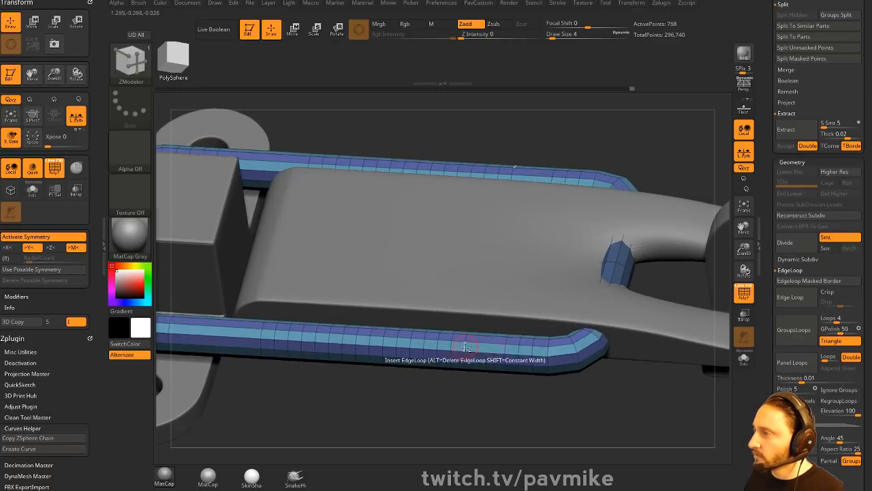
left_click(464, 347, "alt")
left_click(450, 345, "alt")
left_click(438, 344, "alt")
left_click(424, 344, "alt")
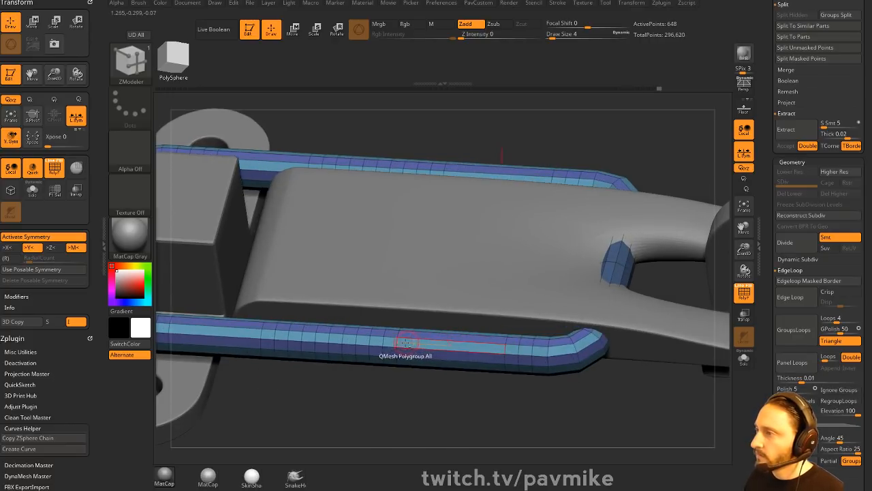
left_click(397, 342, "alt")
- Delete the remaining surplus edge loops between the catch block and the middle of the wire loop's long sides
right_click_drag(367, 389, 412, 382, "alt")
left_click(306, 327, "alt")
left_click(319, 328, "alt")
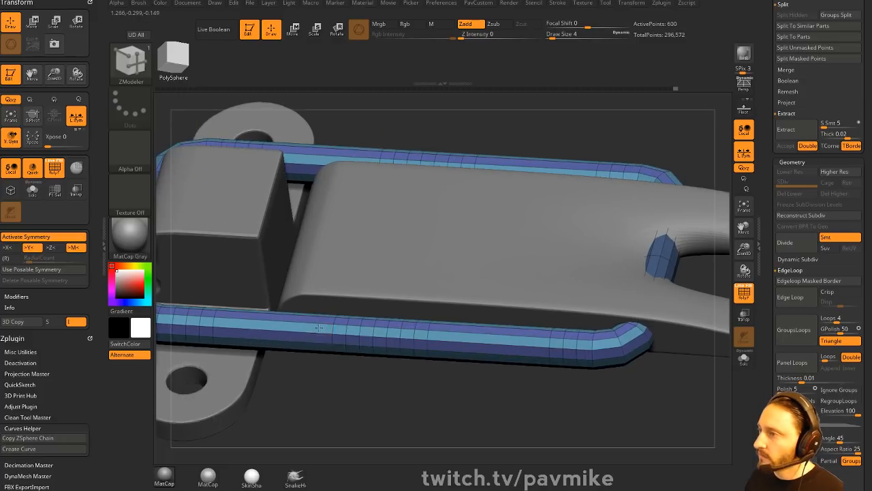
left_click(351, 329, "alt")
left_click(362, 329, "alt")
left_click(374, 332, "alt")
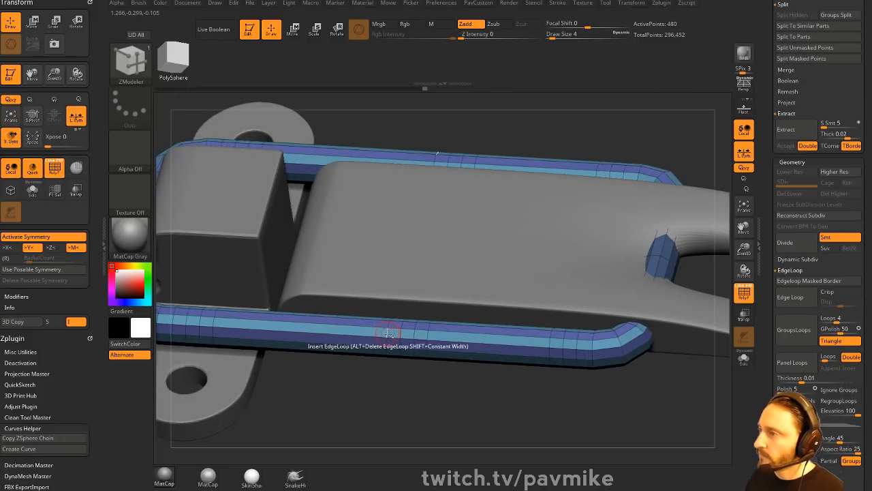
left_click(387, 333, "alt")
left_click(400, 334, "alt")
left_click(412, 334, "alt")
key("f")
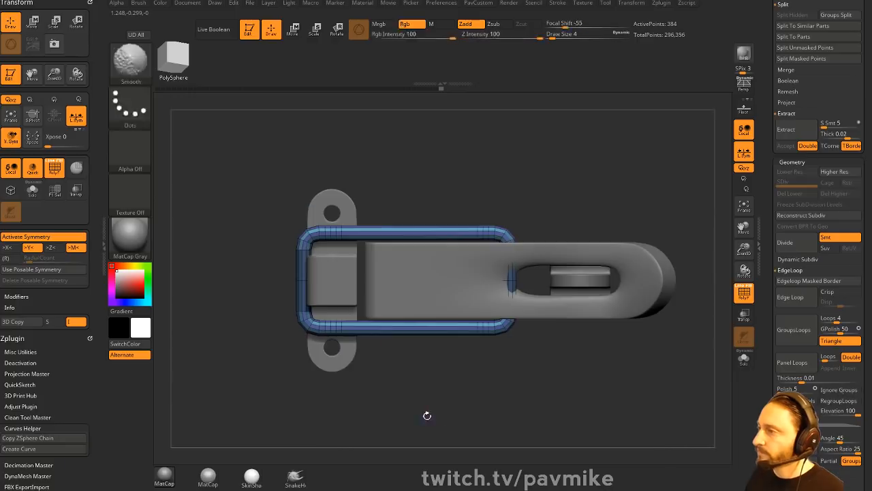
left_click_drag(573, 178, 478, 363, "ctrl")
key("w")
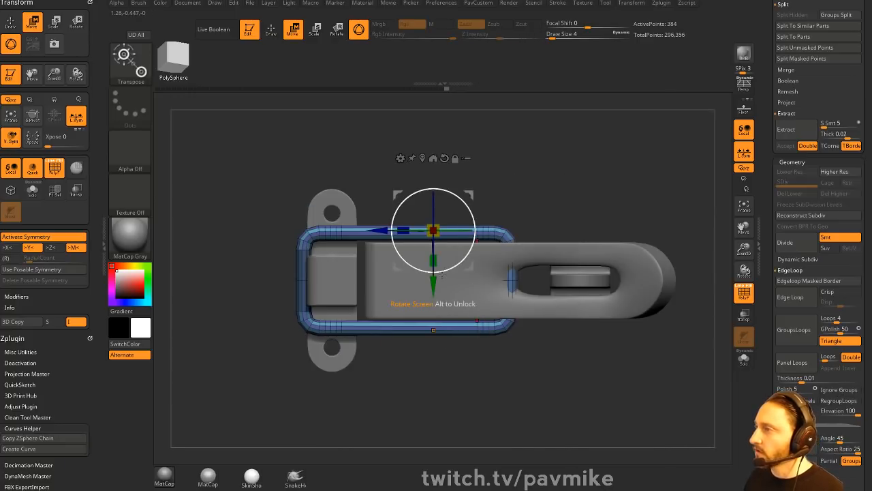
left_click_drag(381, 228, 366, 227)
key("ctrl+z")
- Mask all but the wire loop's end nearest the ring lug and move that end toward the catch block
left_click_drag(567, 168, 456, 379, "ctrl")
left_click(455, 380, "ctrl")
left_click_drag(481, 329, 443, 330)
right_click_drag(508, 372, 511, 278)
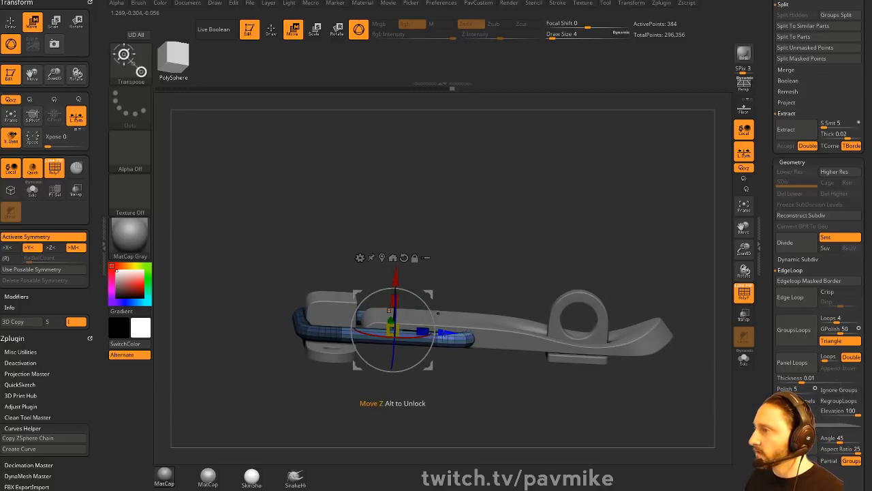
left_click_drag(443, 333, 447, 332)
key("q")
- Show all subtools again so the clasp appears on the book's strap
mouse_move(557, 221)
right_mouse_down("ctrl")
mouse_move(617, 175)
mouse_move(623, 269)
right_mouse_up("ctrl")
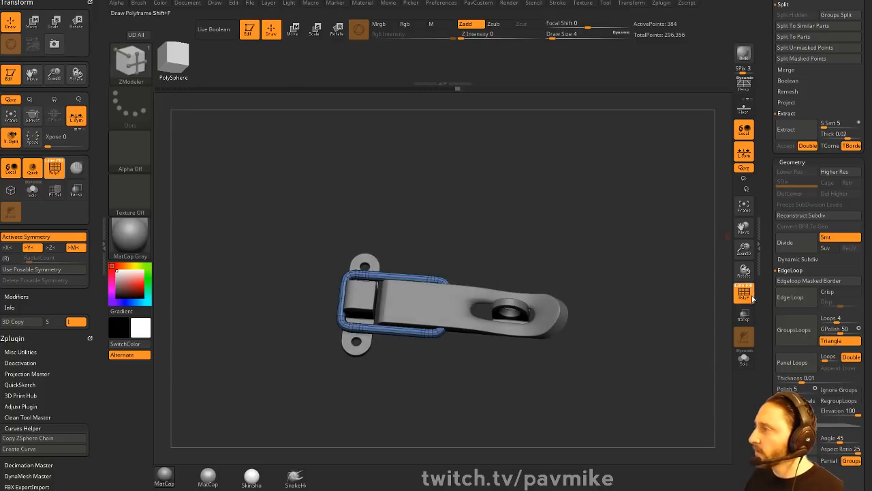
left_click_drag(866, 89, 866, 477)
left_click(855, 176, "shift")
left_click(855, 176, "shift")
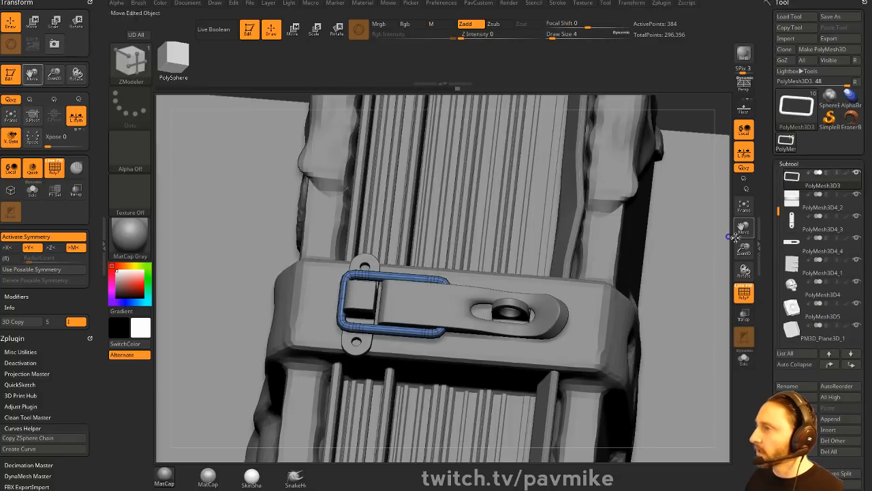
right_click_drag(681, 100, 668, 119, "ctrl")
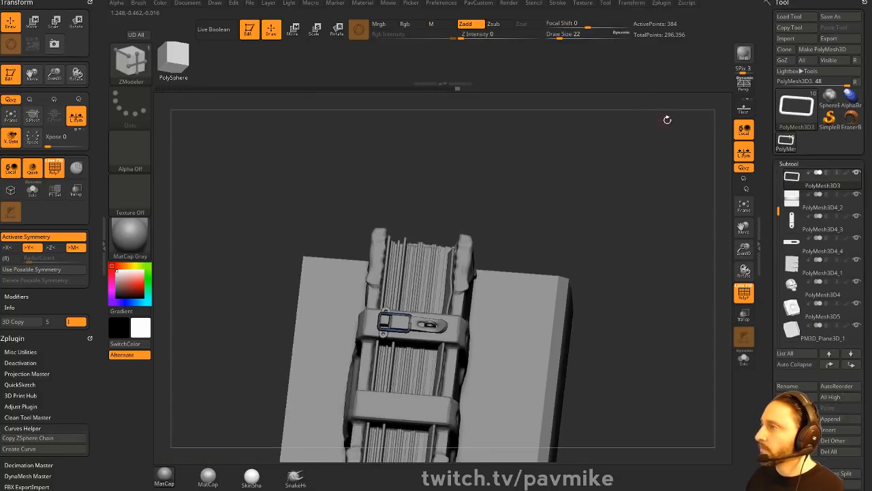
right_click_drag(644, 152, 535, 256, "ctrl")
- Reselect the wire loop subtool, view the clasp from the book's side and set the draw size to 35
left_click(543, 267, "alt")
right_click_drag(655, 262, 726, 251)
left_click(818, 188)
left_click(820, 209)
right_click_drag(666, 252, 661, 297)
right_click_drag(626, 238, 627, 258, "alt")
right_click_drag(627, 258, 664, 257)
key("s")
left_click_drag(664, 259, 635, 259)
mouse_move(625, 234)
right_mouse_down("alt")
mouse_move(642, 239)
mouse_move(656, 267)
right_mouse_up("alt")
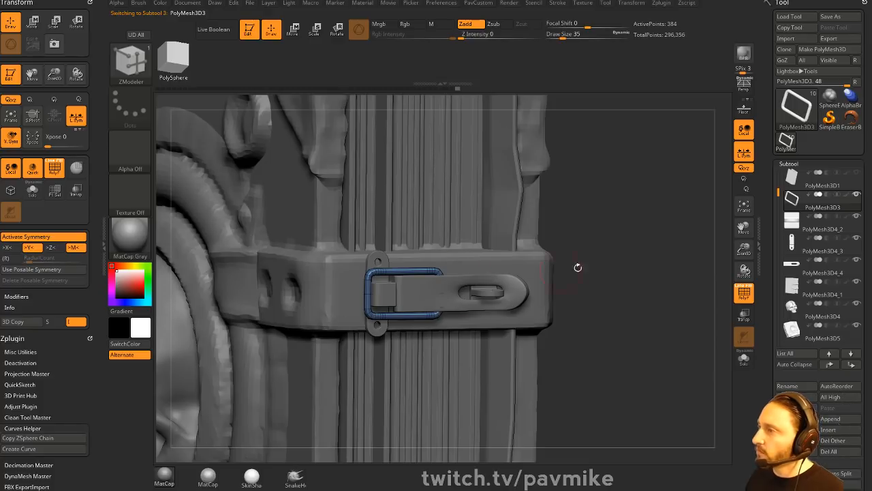
- Select only the clasp's loop, lever, catch block and ring lug subtools for transforming together, leaving the rest of the book unselected
right_click_drag(576, 267, 565, 245)
key("w")
left_click_drag(510, 231, 409, 360, "ctrl+shift")
right_click_drag(617, 253, 600, 233)
left_click(526, 267, "ctrl+shift")
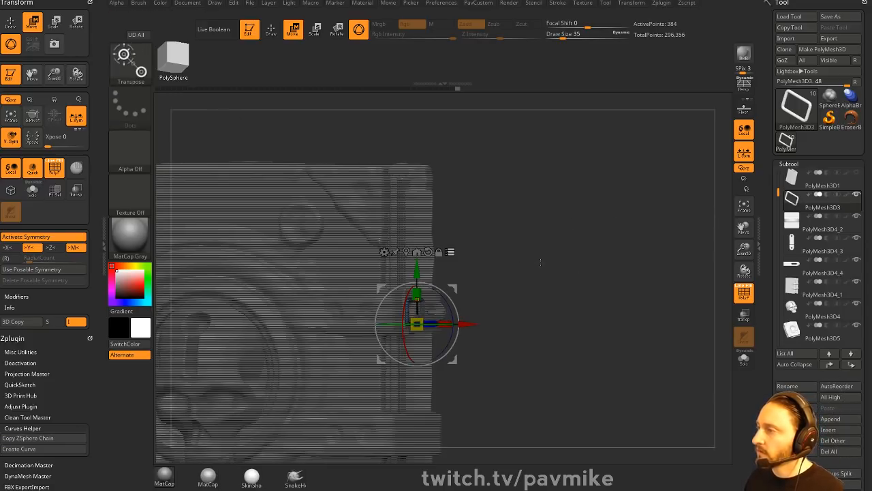
right_click_drag(543, 260, 535, 258, "shift")
left_click_drag(491, 247, 406, 378, "ctrl+shift")
right_click_drag(591, 271, 612, 229, "shift")
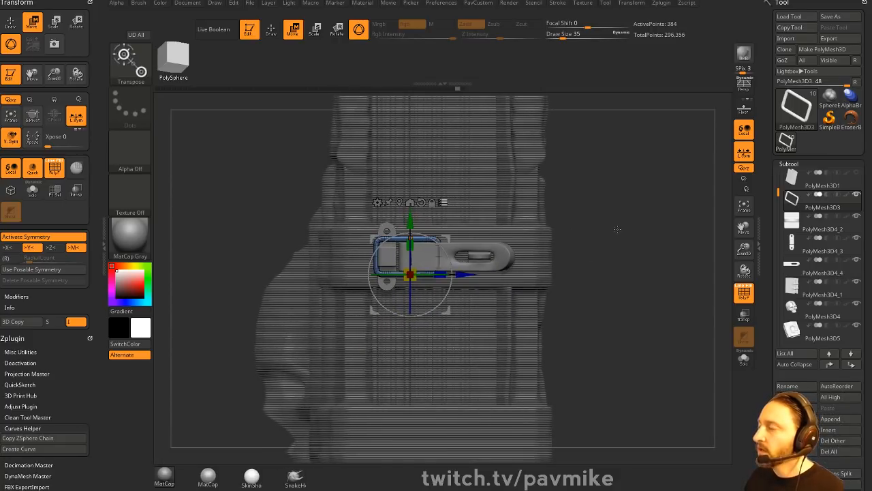
- Turn symmetry off and scale the selected clasp pieces down uniformly on the strap
right_click_drag(611, 234, 650, 236)
left_click_drag(410, 274, 409, 275)
mouse_move(589, 230)
right_mouse_down("alt")
mouse_move(567, 198)
mouse_move(604, 253)
mouse_move(590, 268)
mouse_move(590, 244)
right_mouse_up("alt")
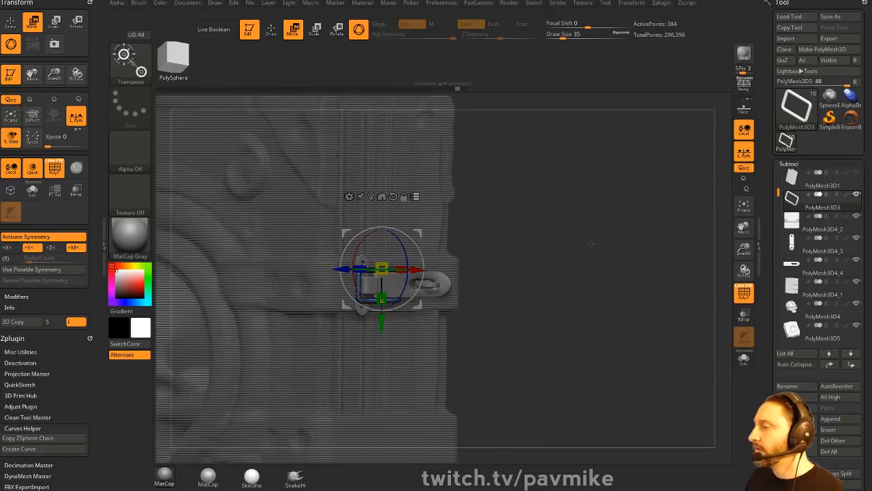
key("x")
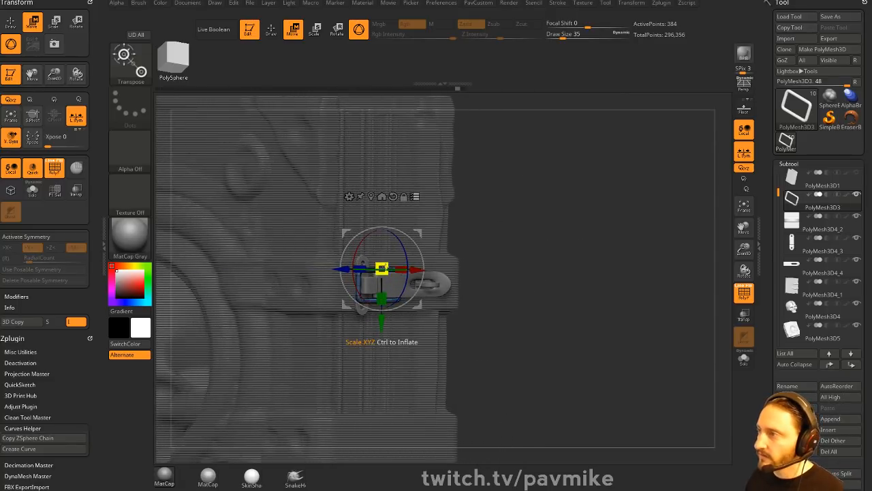
left_click_drag(381, 268, 372, 264)
right_click_drag(470, 252, 423, 250)
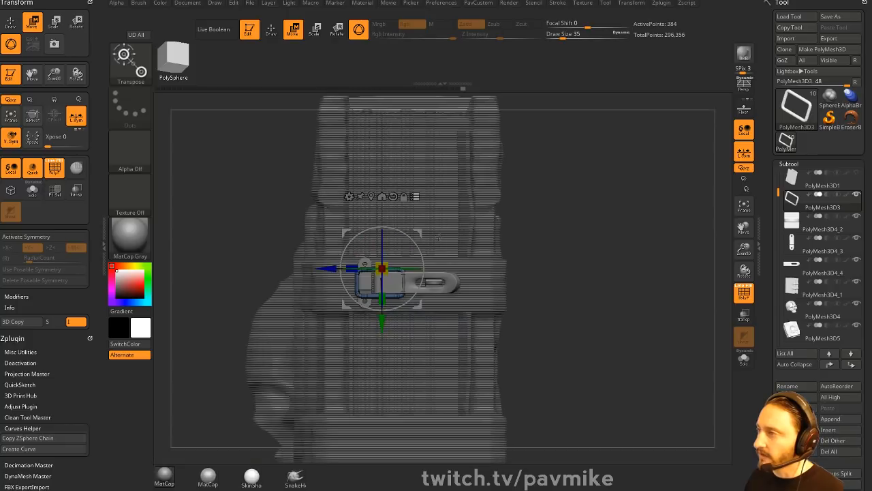
- Move the whole clasp slightly along X, adjusting how it sits against the strap's surface
left_click_drag(418, 232, 424, 235)
left_click_drag(589, 261, 520, 210)
left_click_drag(465, 235, 448, 266)
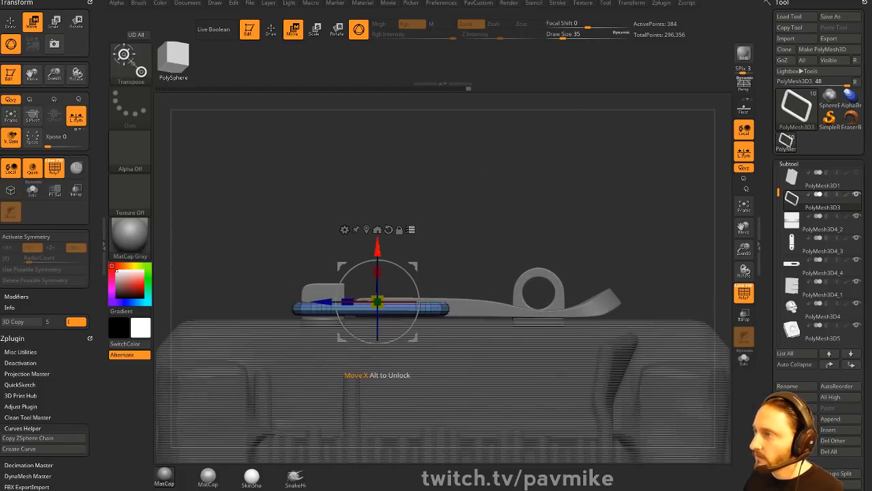
left_click_drag(378, 248, 377, 248)
left_click_drag(476, 228, 459, 237, "alt")
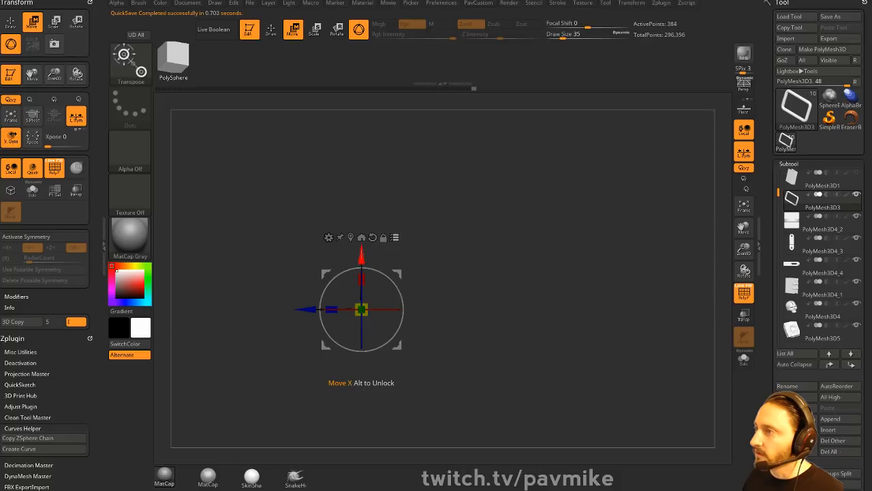
left_click_drag(361, 256, 361, 255)
- Leave the multi-subtool transform mode so only the wire loop subtool remains active
key("q")
mouse_move(586, 233)
left_mouse_down("alt")
mouse_move(584, 209)
mouse_move(595, 268)
mouse_move(537, 292)
left_mouse_up("alt")
mouse_move(492, 259)
left_mouse_down()
mouse_move(411, 294)
mouse_move(561, 253)
mouse_move(573, 273)
mouse_move(576, 250)
left_mouse_up()
left_click_drag(576, 250, 597, 259)
key("w")
left_click(405, 170)
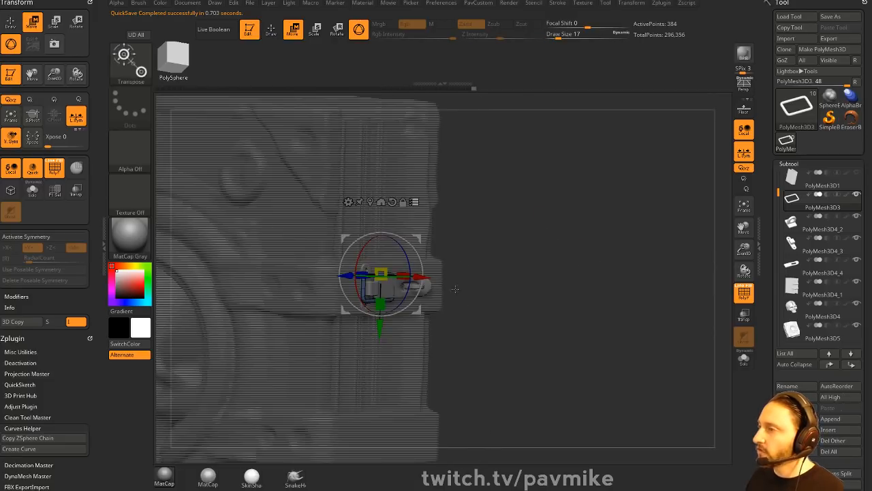
left_click(414, 202)
- Move the wire loop, lever, catch block and ring lug subtools, in that order, to the end of the subtool list
left_click_drag(477, 238, 477, 190, "alt")
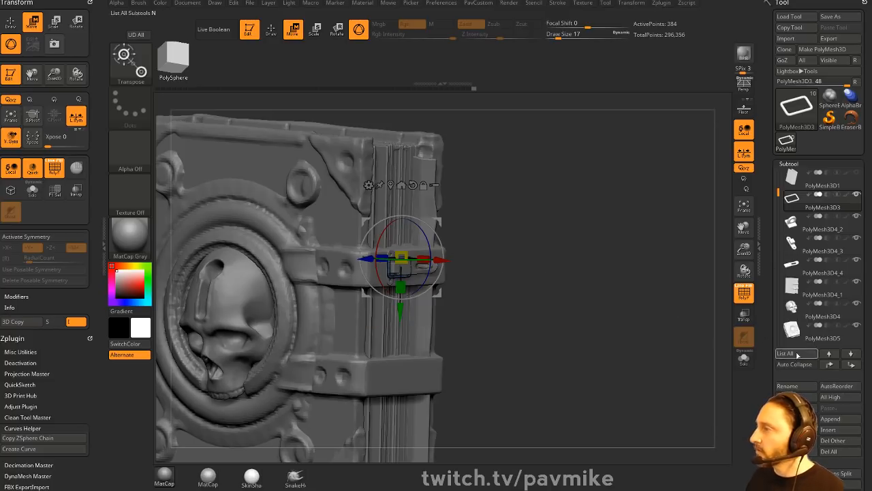
left_click(850, 353, "shift")
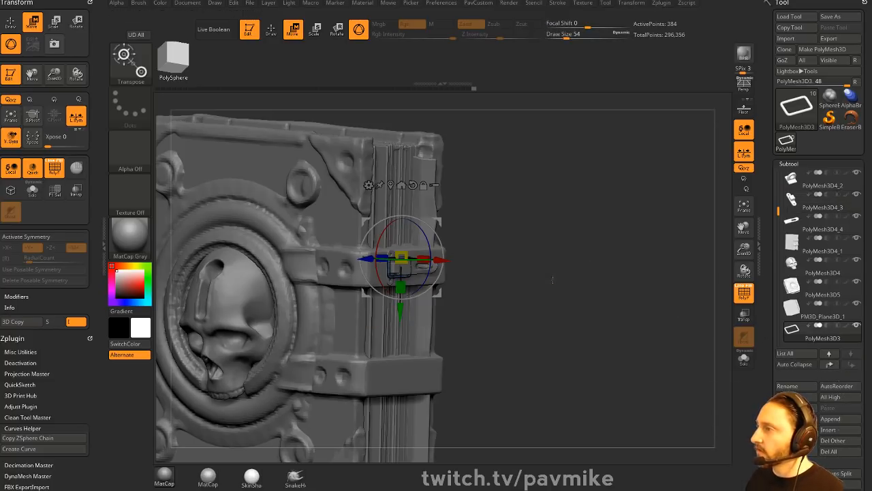
left_click_drag(581, 308, 581, 311, "alt")
key("q")
left_click(413, 269, "alt")
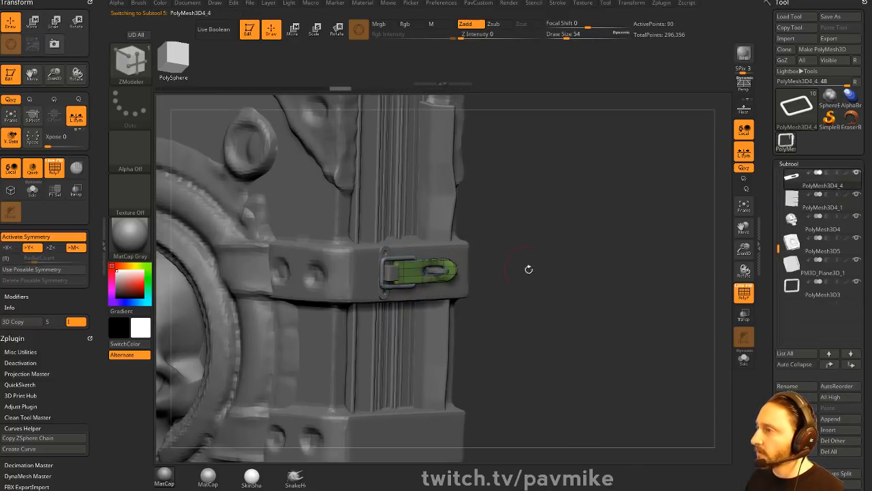
left_click(850, 365, "shift")
left_click(389, 273, "alt")
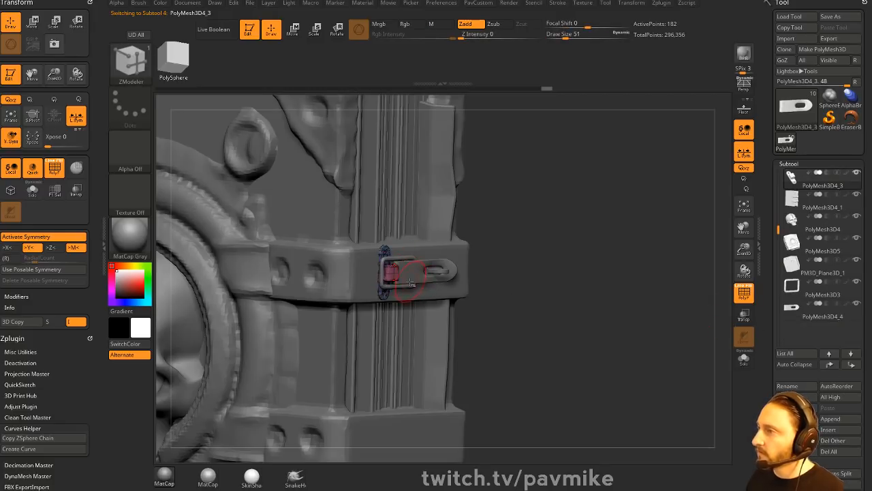
left_click(850, 365, "shift")
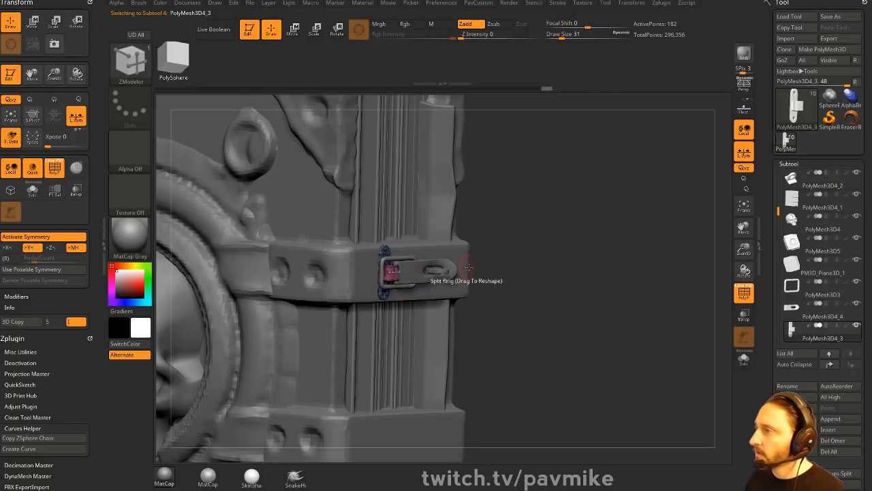
left_click(850, 365, "shift")
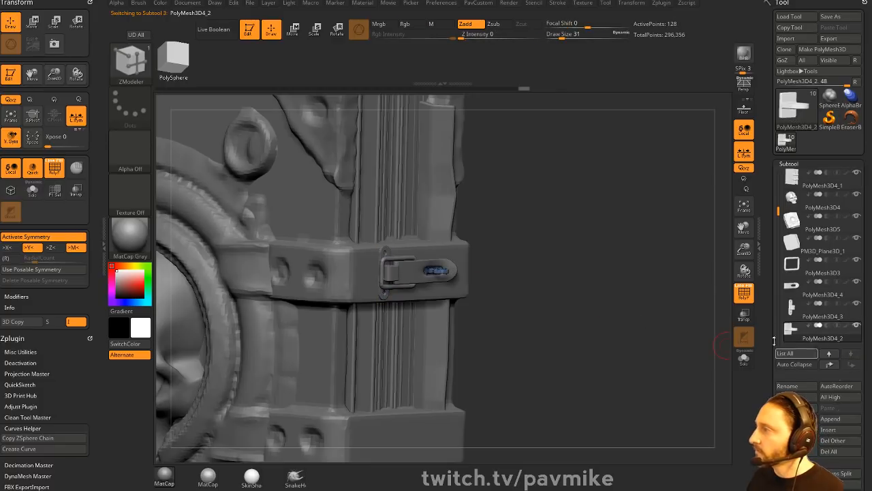
- Merge the lever and catch block subtools down into the wire loop subtool, skipping the not-undoable note until the next restart
left_click(811, 269)
key("ctrl+e")
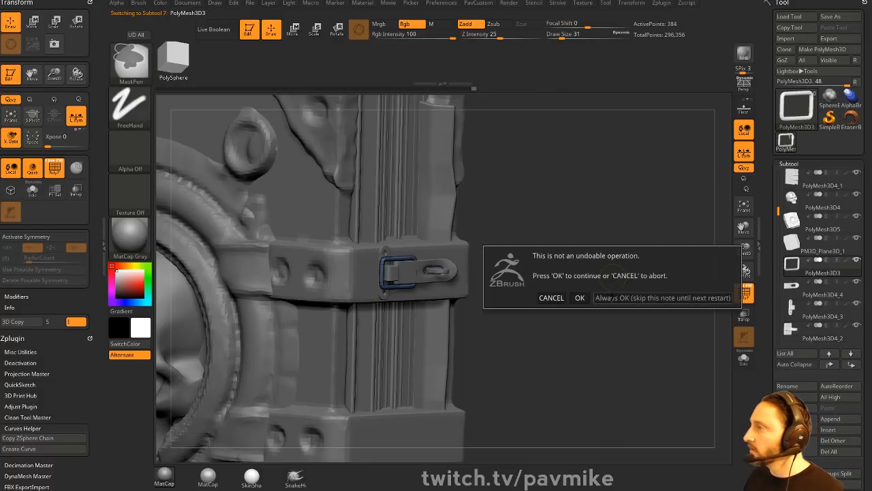
left_click(628, 298)
key("ctrl+e")
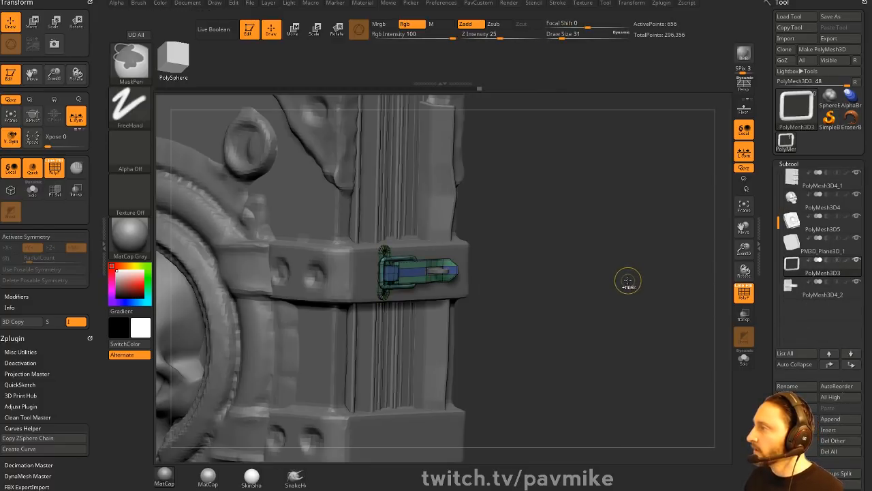
- Hide the polyframe and duplicate the metal latch straight down onto the book's lower strap
mouse_move(626, 276)
left_mouse_down()
mouse_move(617, 268)
mouse_move(623, 253)
mouse_move(718, 290)
mouse_move(649, 306)
mouse_move(635, 281)
left_mouse_up()
key("d")
key("shift+f")
key("w")
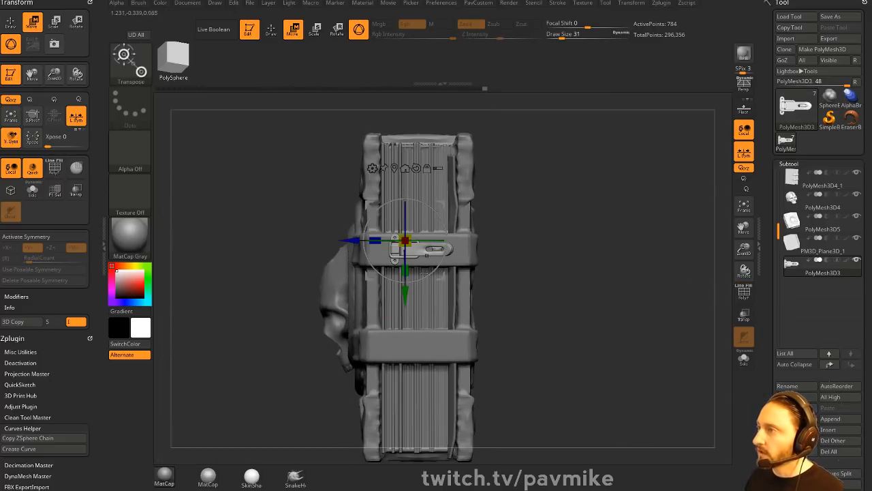
left_click_drag(406, 296, 404, 400)
key("q")
- Switch to the Standard brush and set its draw size to 87
left_click_drag(564, 267, 587, 234, "shift")
right_click_drag(588, 234, 582, 265, "ctrl")
mouse_move(581, 265)
left_mouse_down()
mouse_move(375, 271)
mouse_move(579, 273)
mouse_move(564, 266)
mouse_move(598, 266)
mouse_move(577, 273)
left_mouse_up()
key("s")
left_click(554, 272)
key("s")
key("b")
key("s")
key("t")
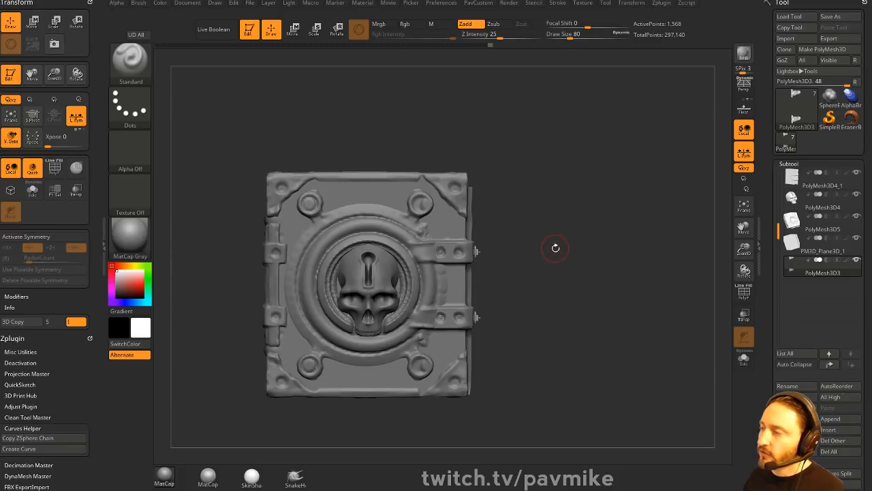
mouse_move(593, 208)
left_mouse_down()
mouse_move(572, 215)
mouse_move(609, 207)
mouse_move(613, 150)
mouse_move(638, 164)
mouse_move(573, 210)
mouse_move(589, 236)
left_mouse_up()
key("s")
left_click(573, 212)
key("s")
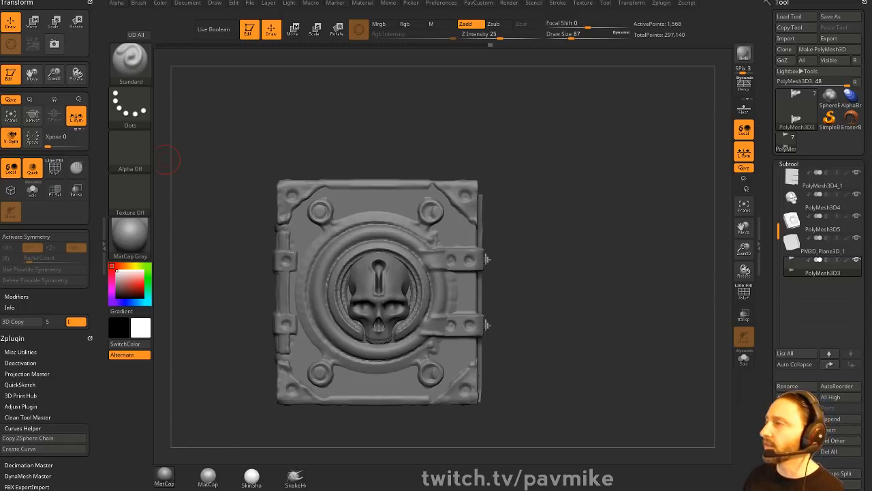
- Clear the canvas and load the sample tool Dog.ZTL from LightBox
key("ctrl+n")
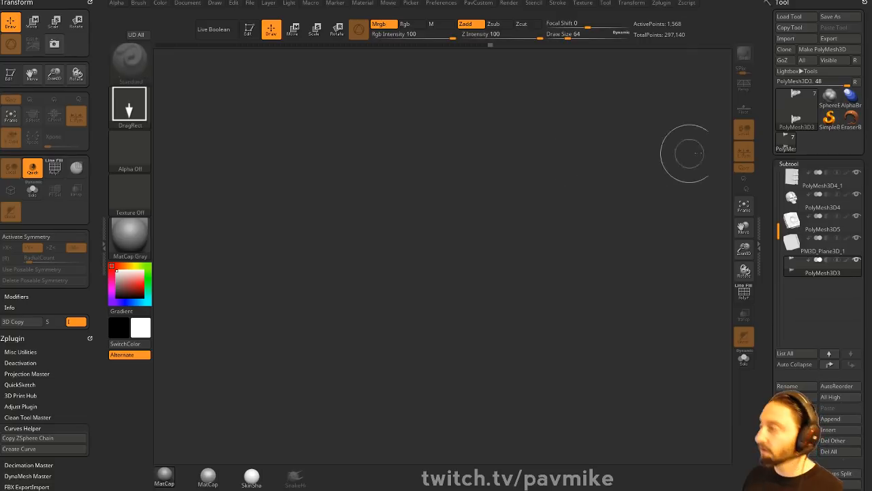
key("comma")
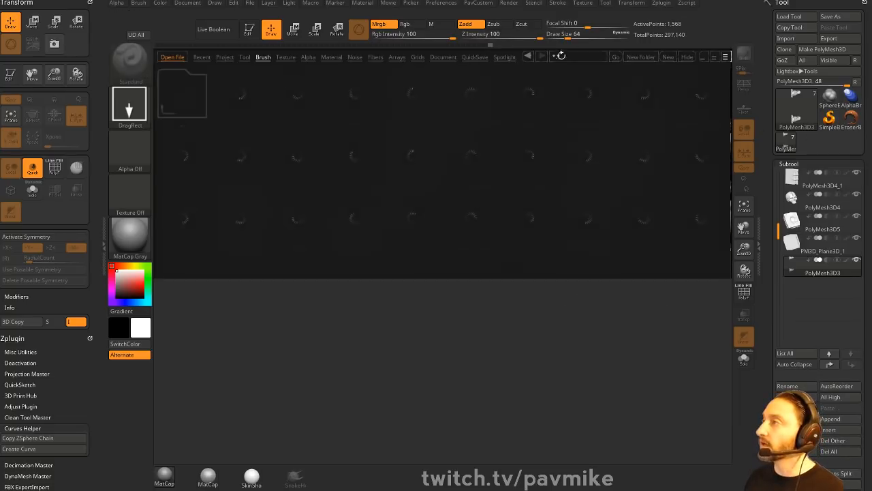
left_click(245, 58)
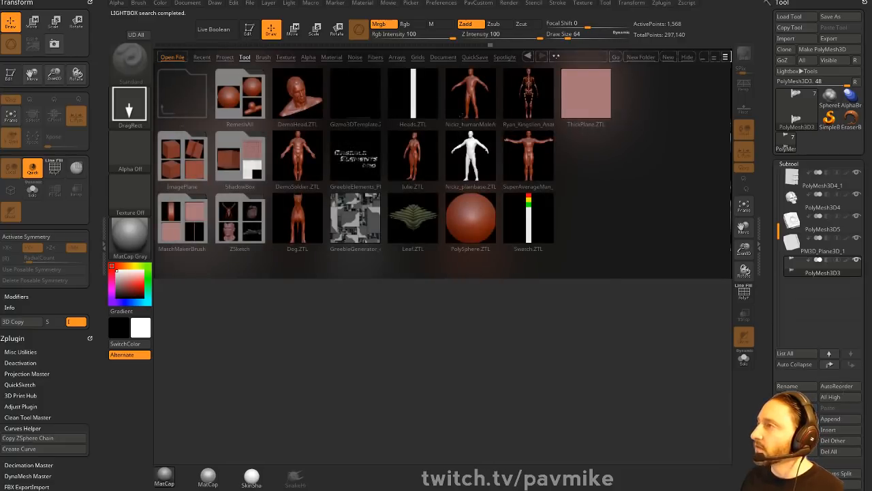
double_click(297, 219)
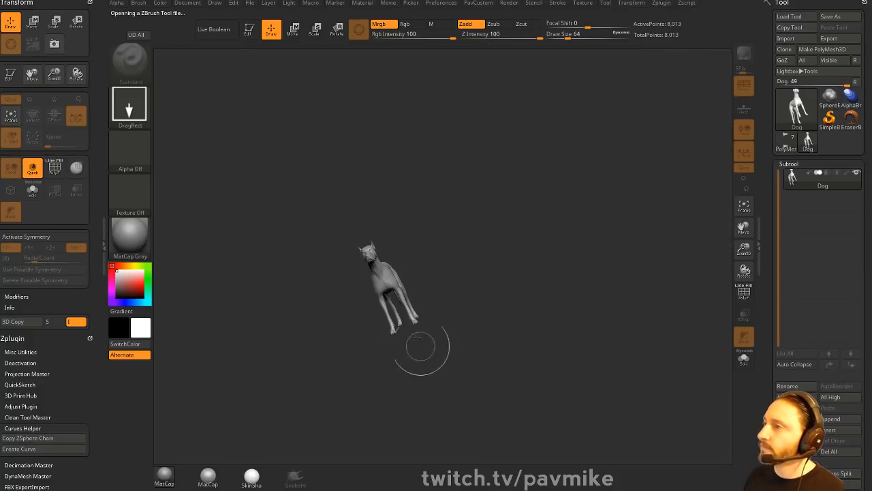
- Put the dog model into Edit mode and display its polyframe
left_click(250, 30)
left_click_drag(516, 226, 612, 228)
left_click(741, 292)
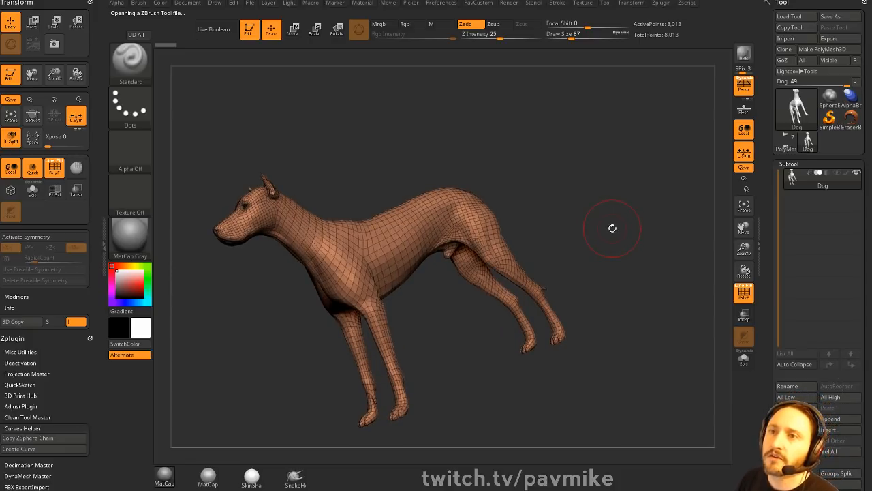
- Mask a round patch on the dog's ribcage with draw size 49 and turn it into its own polygroup
left_click_drag(540, 134, 523, 150, "shift")
key("s")
mouse_move(409, 237)
left_mouse_down()
mouse_move(377, 242)
mouse_move(389, 247)
mouse_move(383, 236)
left_mouse_up()
key("s")
key("ctrl+w")
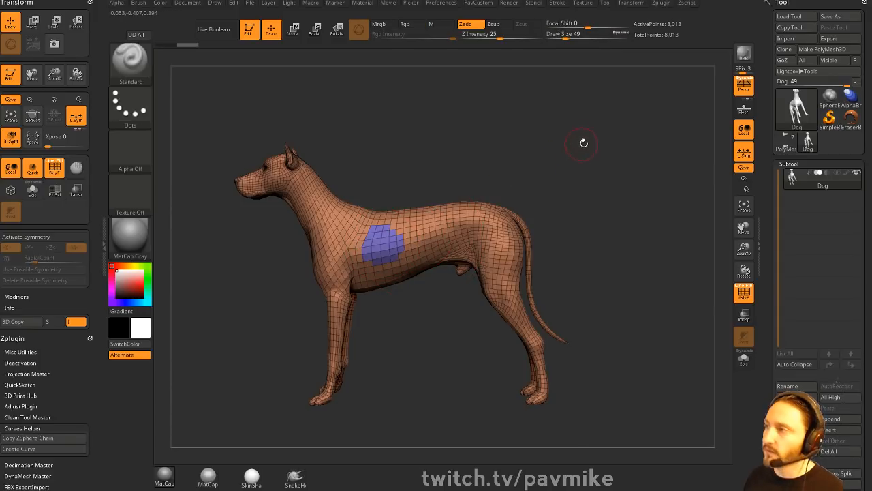
left_click_drag(583, 142, 605, 155, "alt")
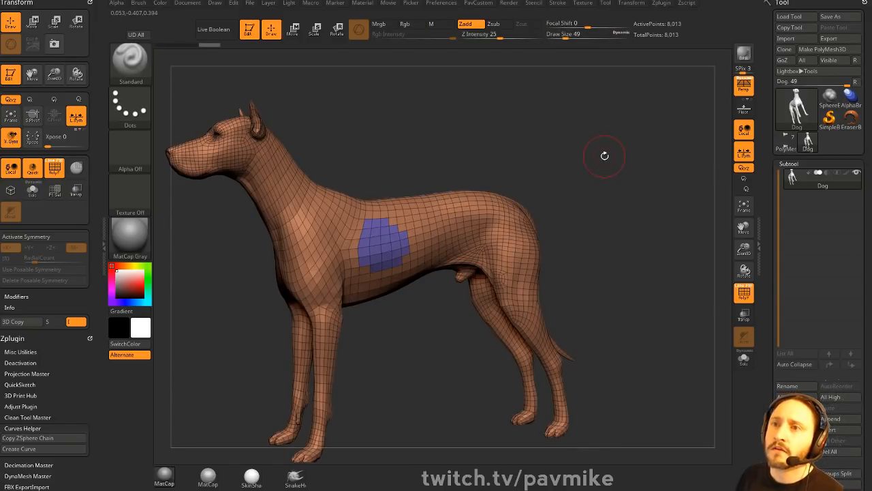
- Isolate the new ribcage polygroup and choose the Topology brush
left_click(384, 256, "ctrl+shift")
mouse_move(554, 156)
left_mouse_down("alt")
mouse_move(545, 207)
mouse_move(534, 196)
left_mouse_up("alt")
key("s")
key("b")
key("t")
key("o")
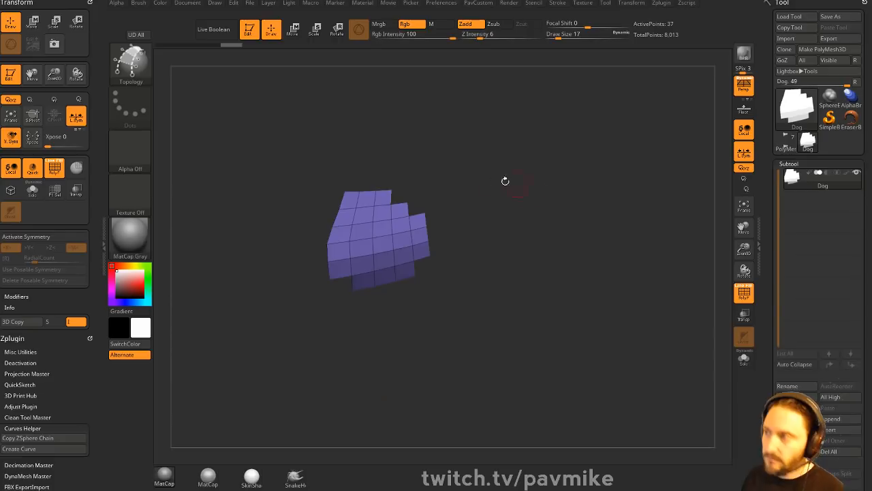
- Draw a diagonal grid of topology curves across the isolated patch, four one way and three crossing them
key("s")
left_click_drag(355, 235, 364, 235)
left_click_drag(374, 196, 333, 247)
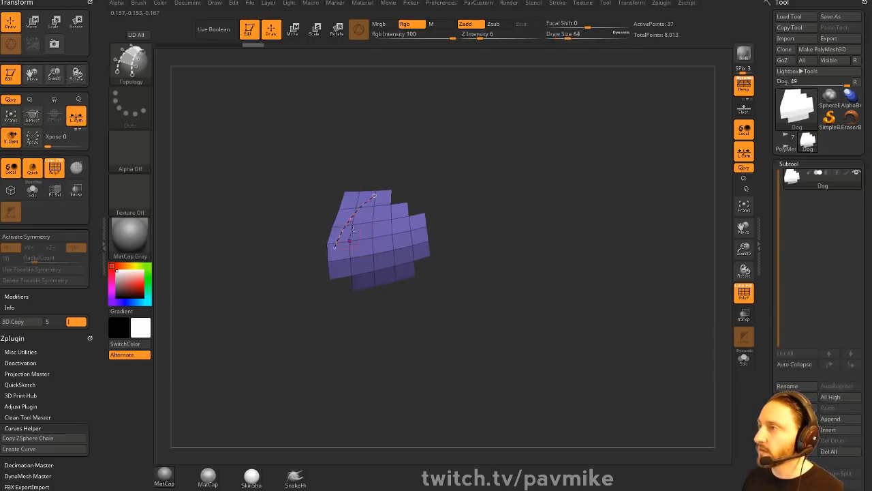
mouse_move(386, 209)
left_mouse_down()
mouse_move(345, 263)
mouse_move(368, 272)
left_mouse_up()
left_click_drag(414, 233, 390, 271)
left_click_drag(352, 201, 423, 254)
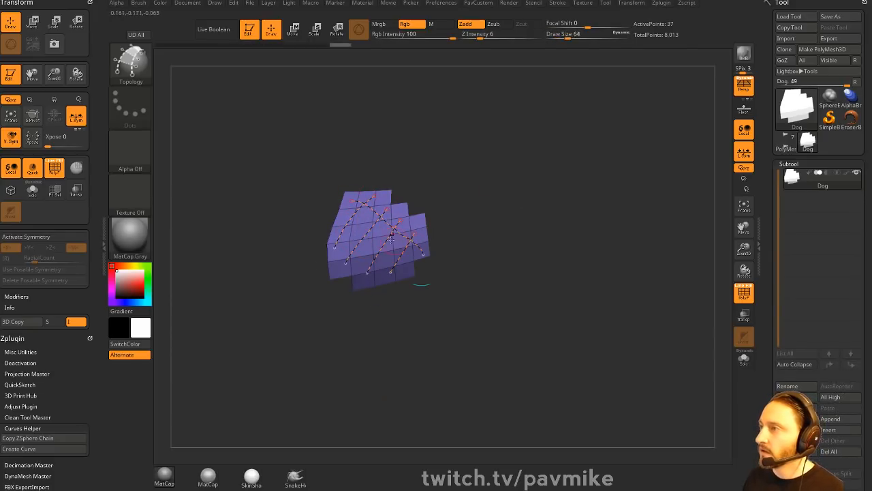
left_click_drag(345, 217, 417, 271)
left_click_drag(335, 234, 413, 290)
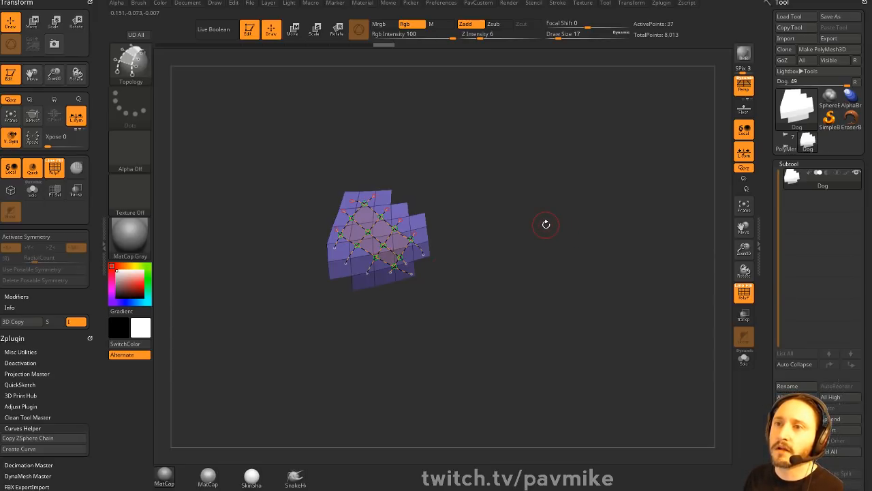
- Set the draw size to 6, try converting the topology curves into mesh, and undo the conversion
key("s")
left_click_drag(472, 187, 481, 211)
left_click(487, 211)
left_click_drag(494, 92, 476, 77, "alt")
key("ctrl+z")
- Turn off Smt for Divide, try merging the topology curves into the dog's mesh, and undo the result
left_click_drag(774, 235, 785, 177)
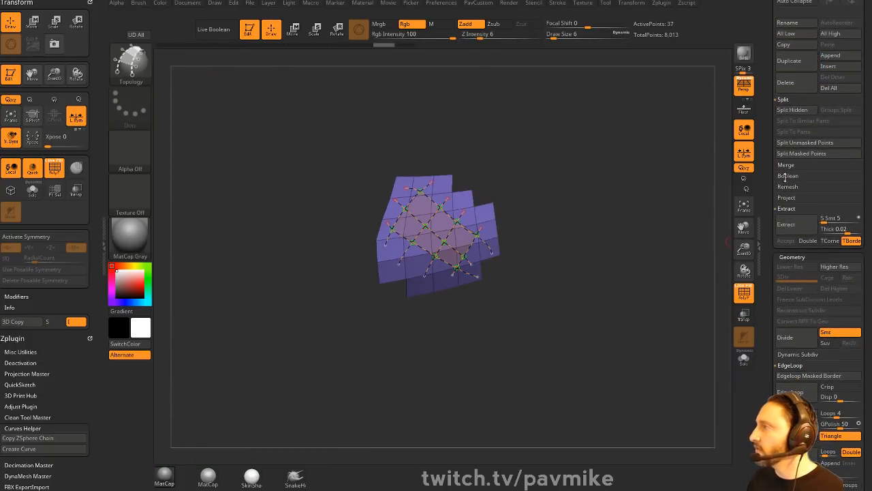
left_click(839, 332)
left_click_drag(635, 174, 620, 211, "alt")
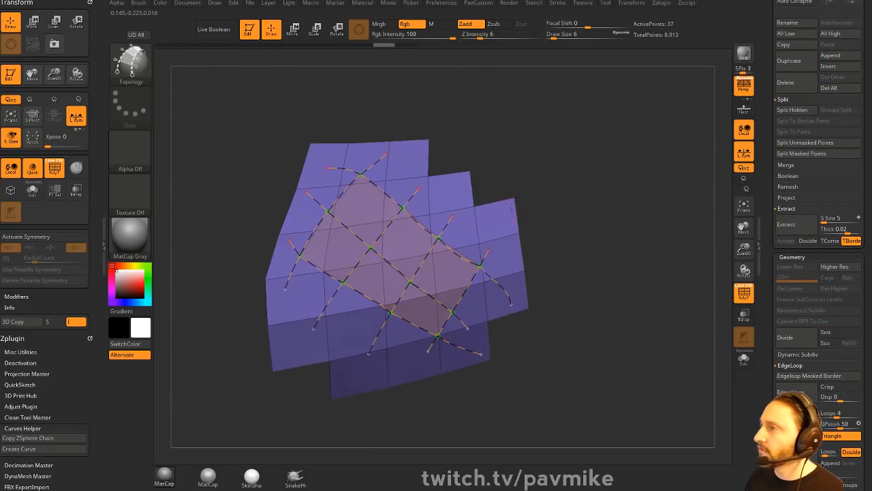
left_click(505, 214)
left_click_drag(639, 420, 571, 356, "alt")
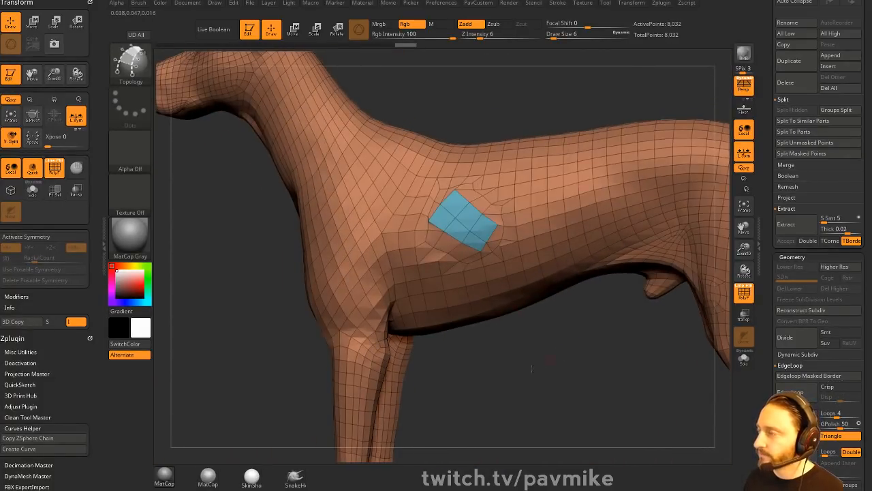
left_click_drag(395, 346, 457, 312)
left_click_drag(506, 355, 484, 343, "alt")
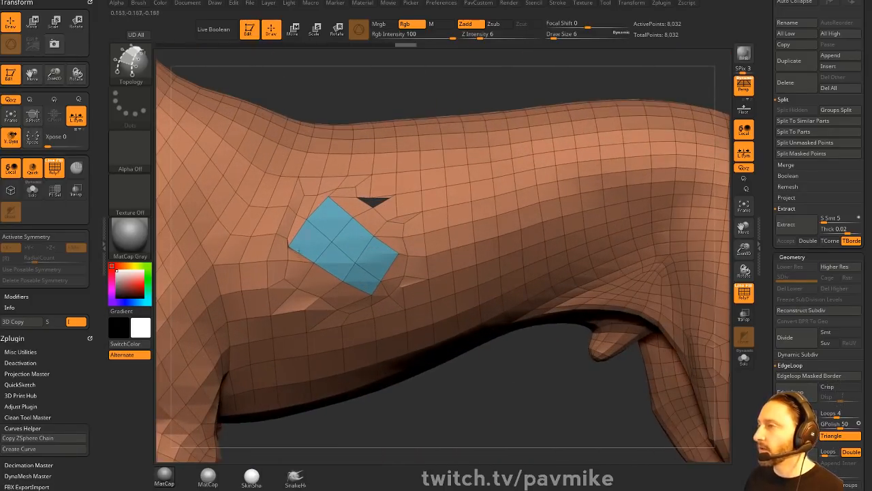
key("ctrl+z")
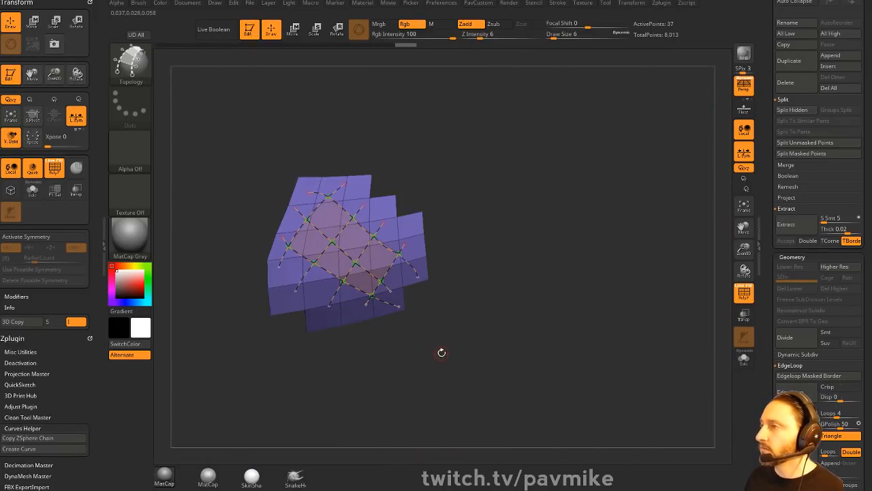
- Try the same topology conversion with Smt turned on for comparison, and undo it
left_click(832, 337)
key("ctrl+shift+z")
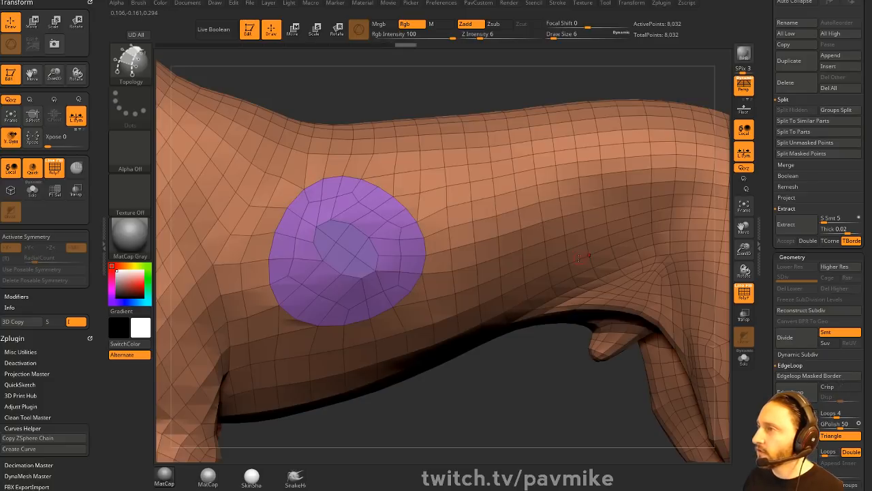
key("ctrl+z")
- Switch Smt off again, reapply the topology curves to the dog's mesh, and frame the whole model
left_click(832, 333)
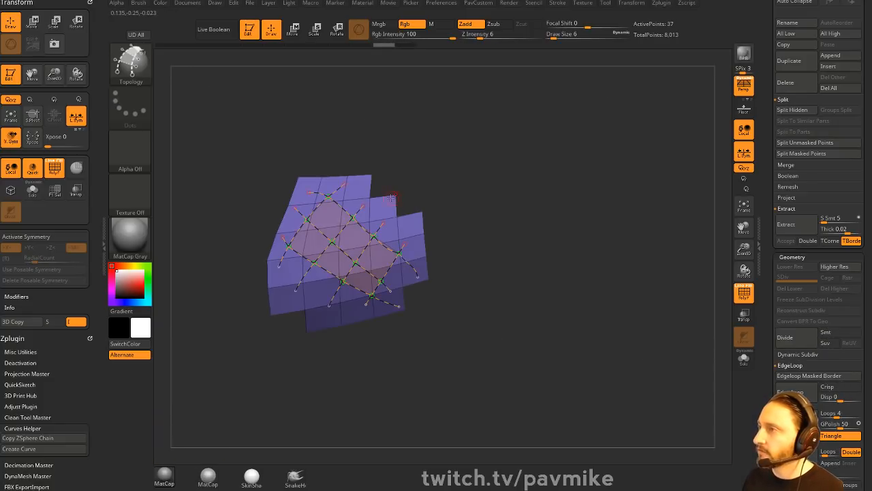
key("ctrl+shift+z")
key("f")
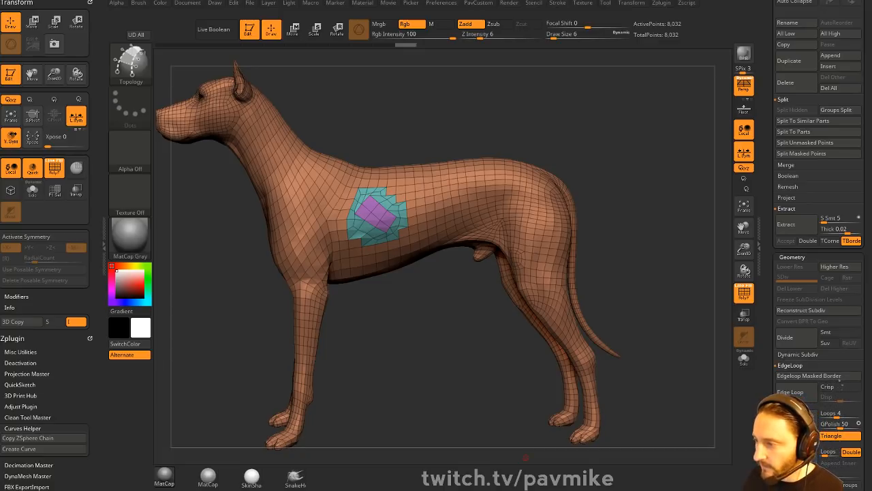
- Switch to the Chrome search results and open the Scale Master and #AskZBrush Export Scale Slider videos in new tabs
left_click_drag(402, 489, 455, 73)
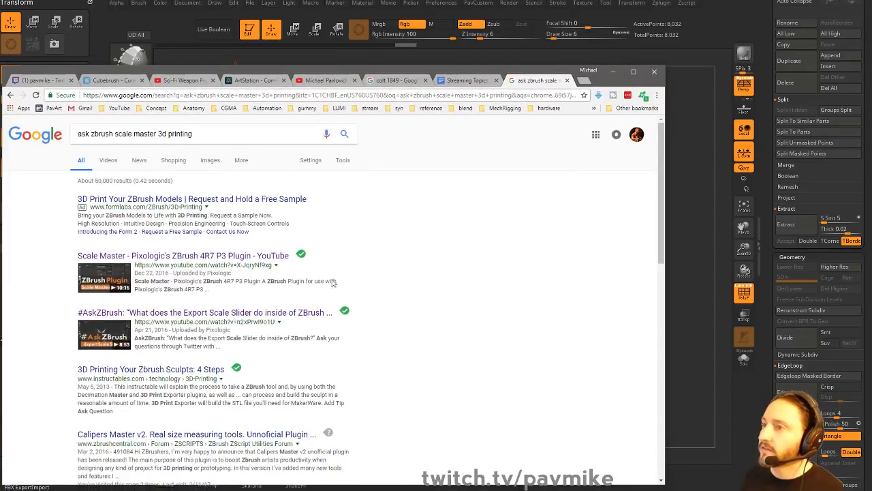
middle_click(219, 257)
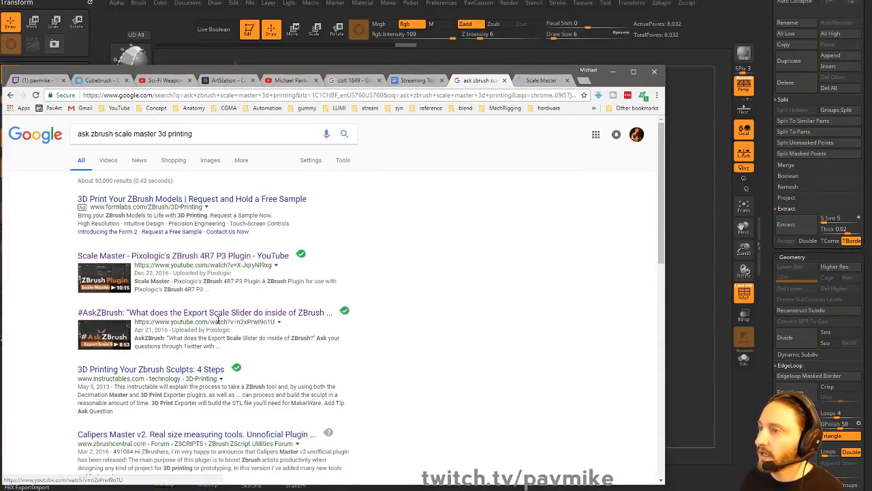
right_click(219, 315)
left_click(255, 326)
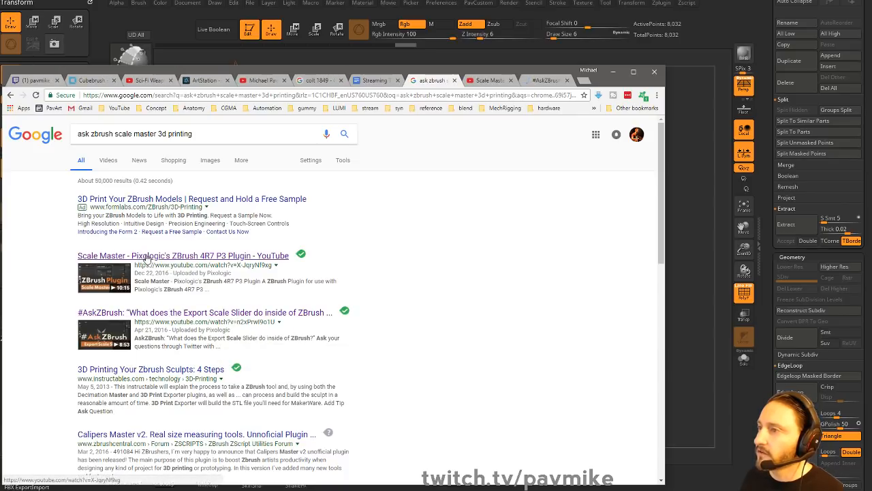
- Skim through the Scale Master plugin video to about 7:31
left_click(497, 81)
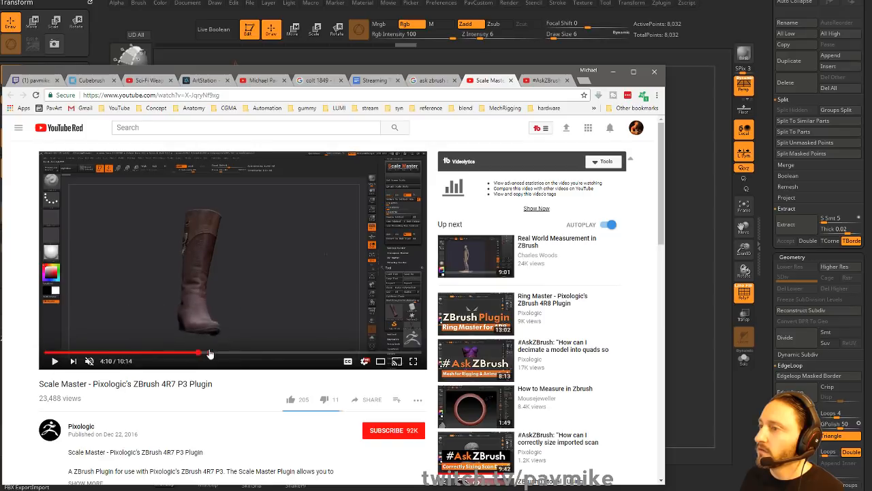
left_click(247, 354)
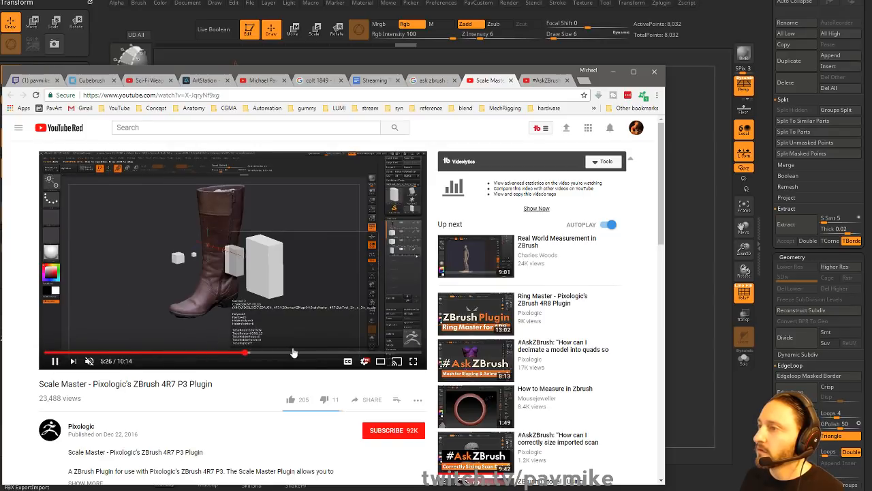
left_click(323, 354)
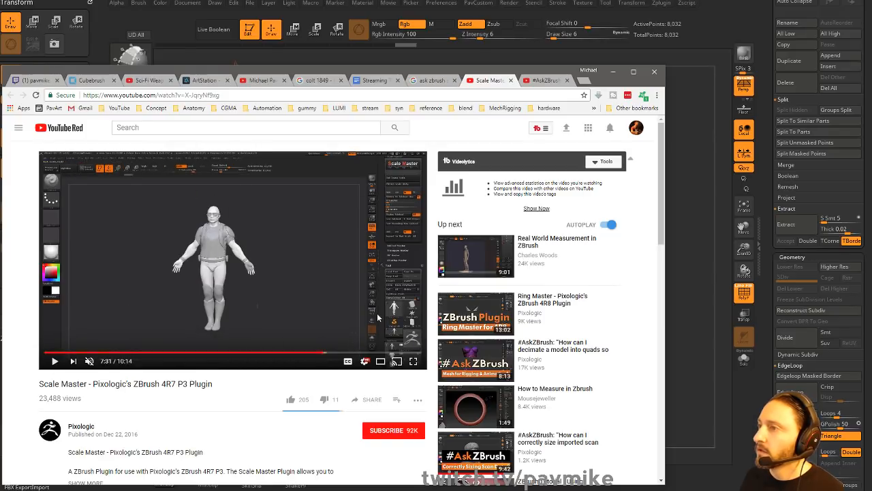
- View the #AskZBrush Export Scale Slider video and bring up the search results for "ask zbrush scale master"
left_click(545, 81)
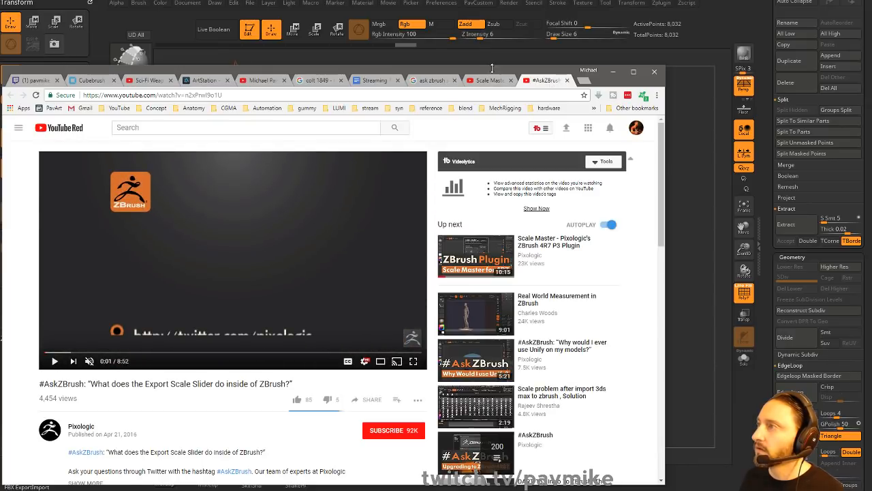
left_click_drag(492, 68, 369, 7)
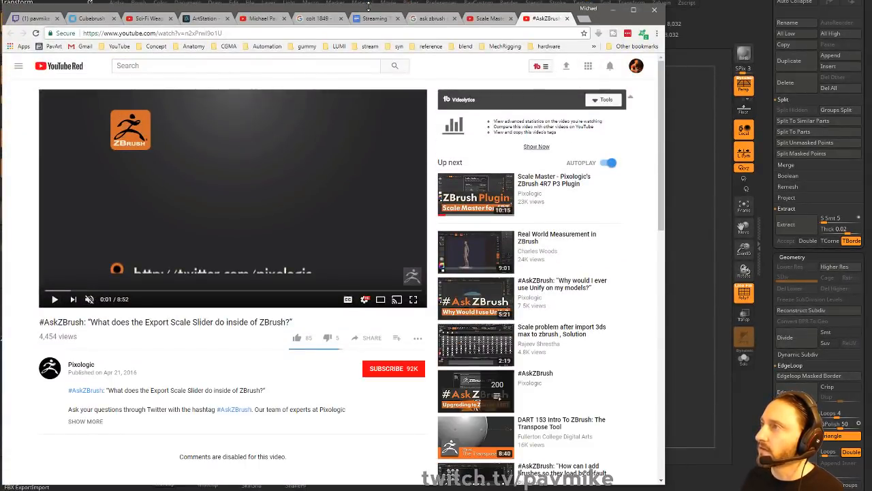
key("alt+Tab")
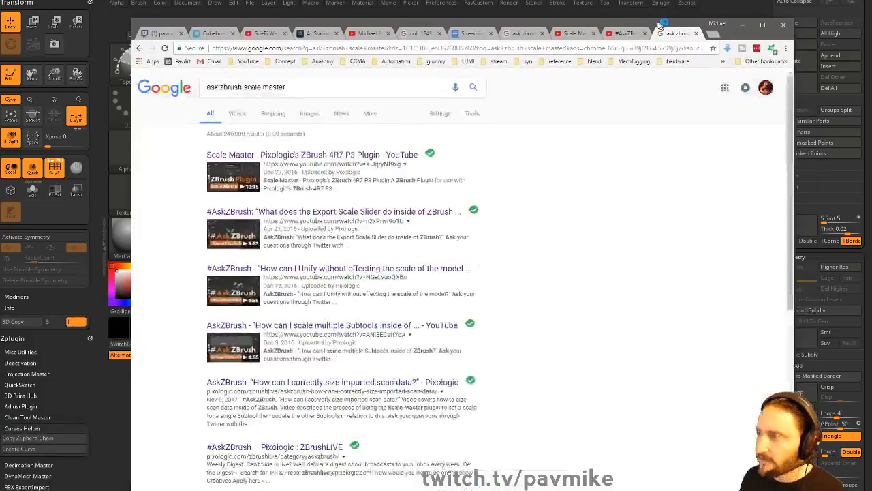
left_click_drag(662, 23, 611, 9)
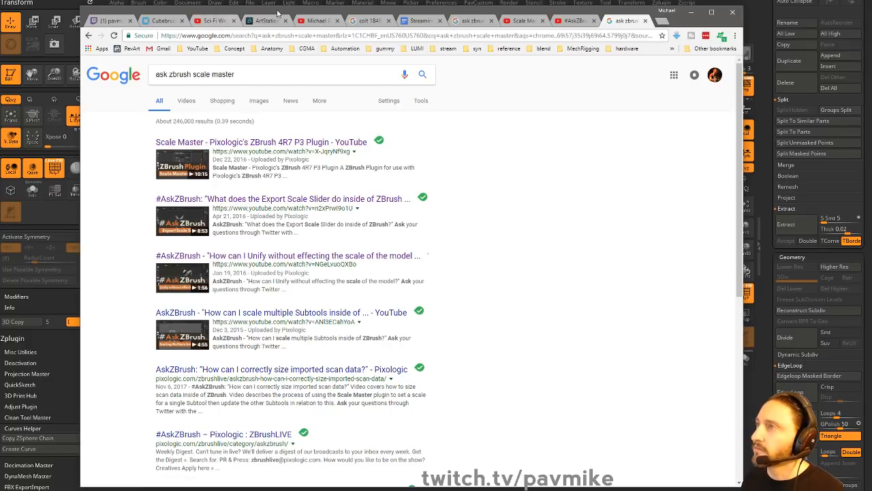
- Select the Scale Master video's URL and open the related #AskZBrush video "How can I correctly size imported scan data?"
left_click(522, 21)
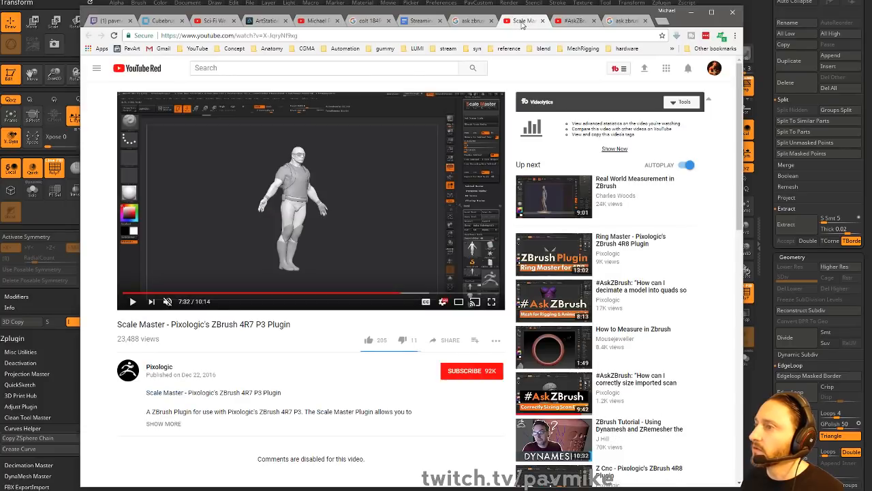
left_click(473, 35)
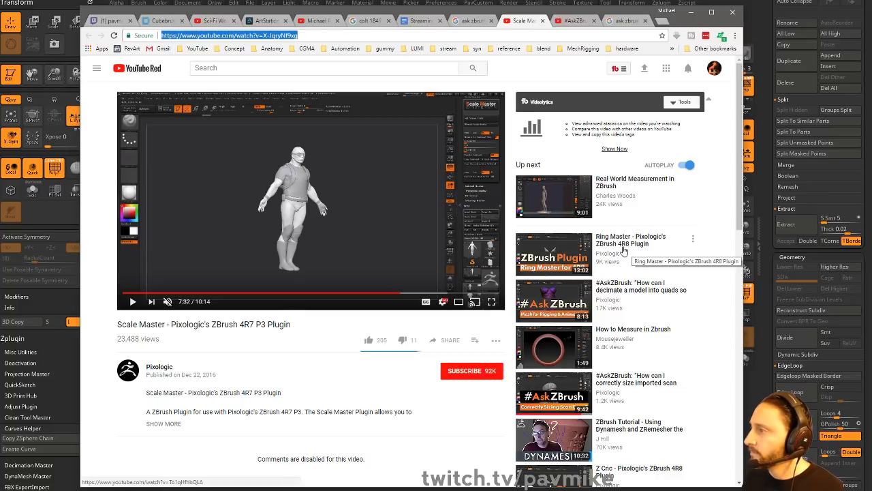
left_click(642, 379)
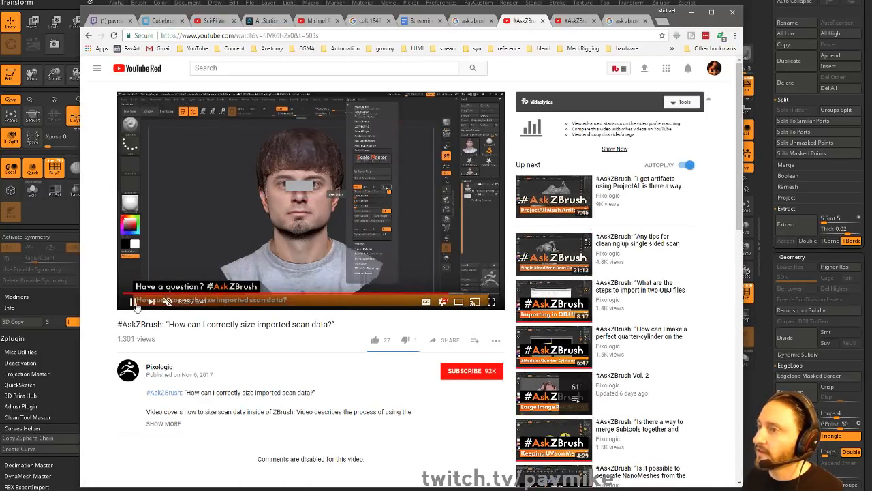
- Copy the share link of the "How can I correctly size imported scan data?" video and switch back to ZBrush
left_click(297, 39)
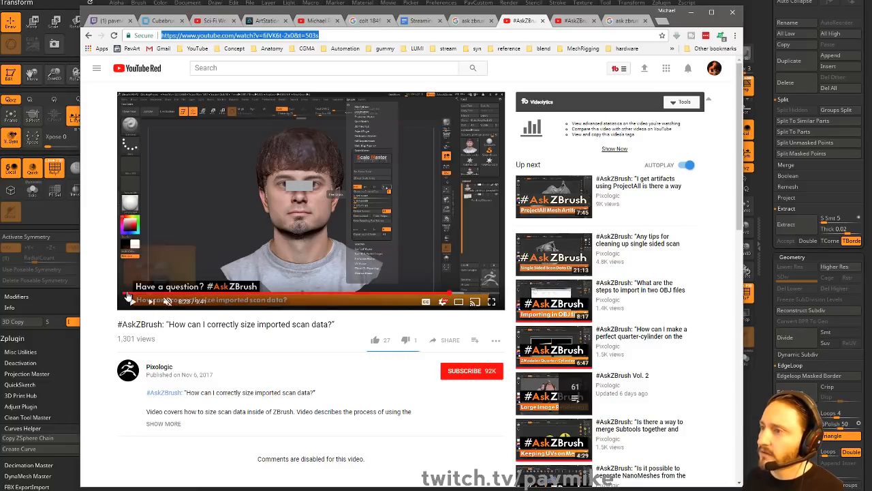
left_click(443, 347)
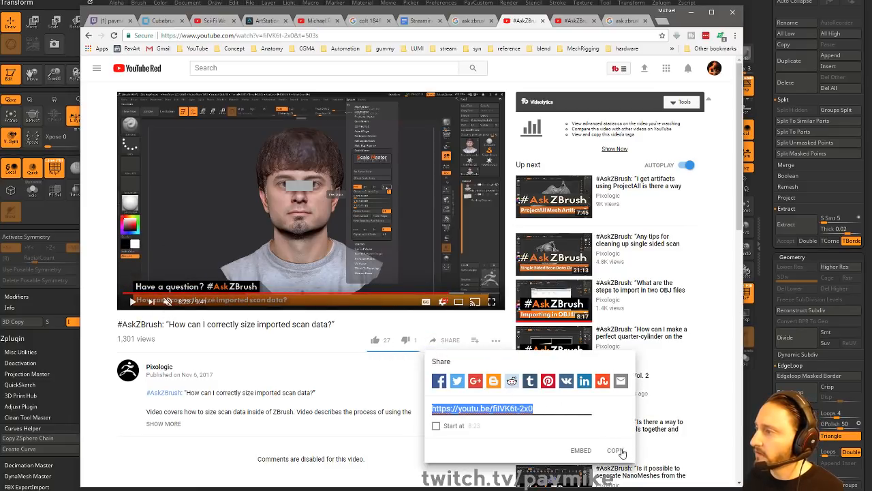
left_click(615, 450)
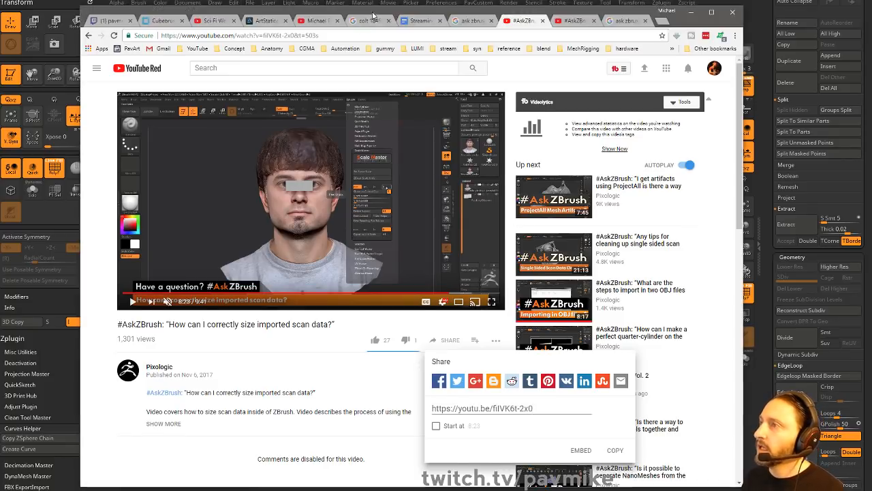
left_click(691, 12)
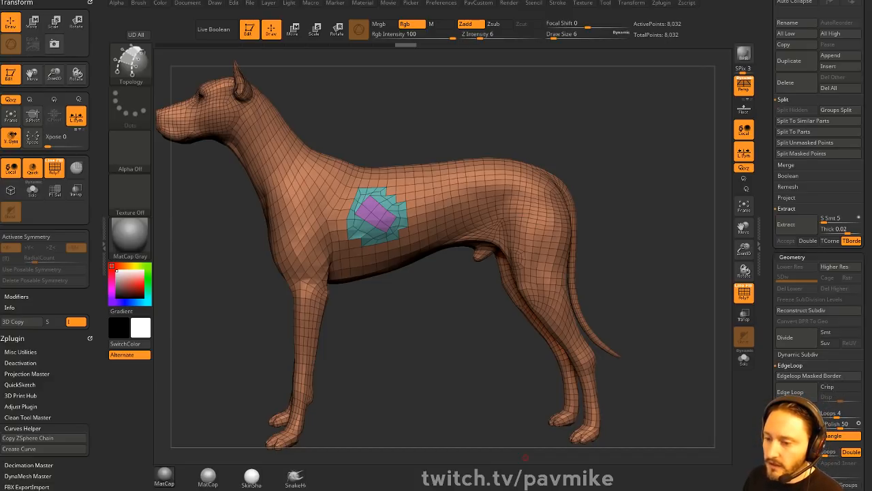
- Switch to the Houdini And ZBrush playlist, skim the 003 Houdini ZBrush VDM video to about 2:39, and return to ZBrush
left_click_drag(871, 10, 278, 19)
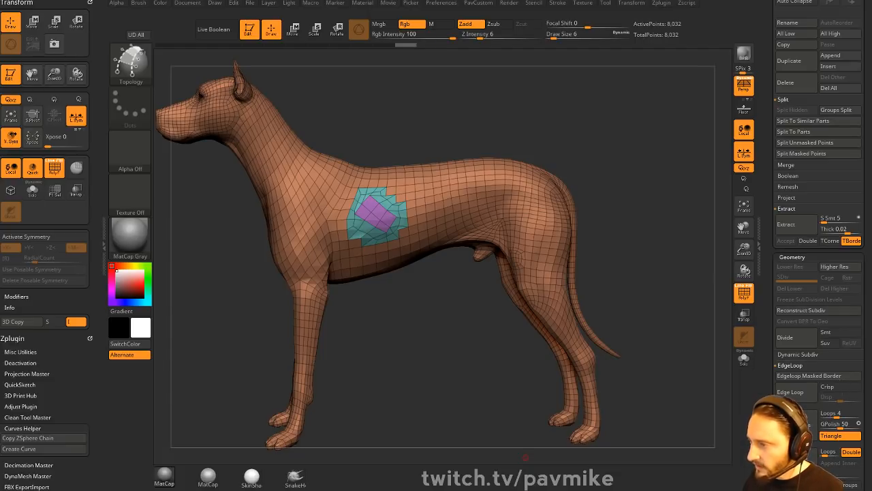
left_click_drag(560, 480, 372, 0)
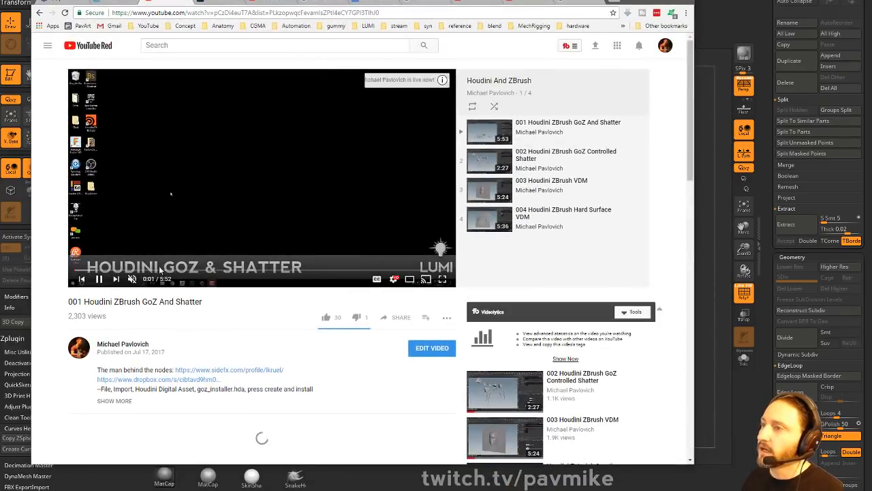
left_click(571, 188)
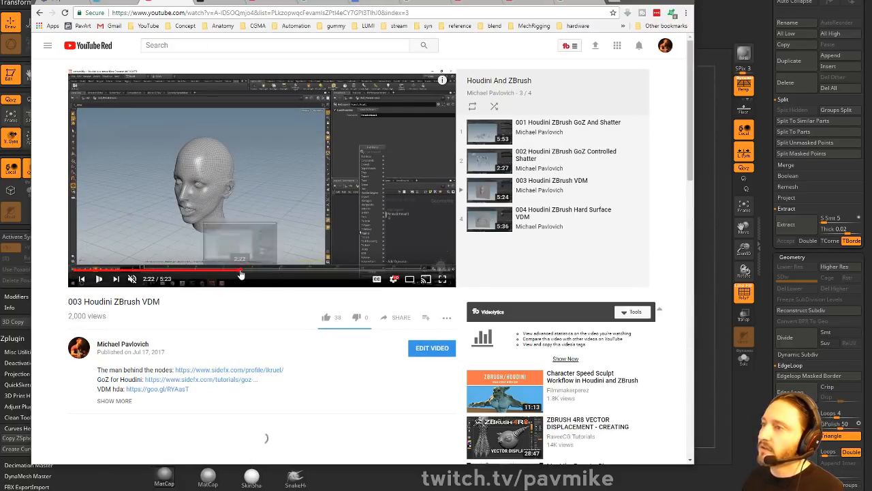
left_click(239, 272)
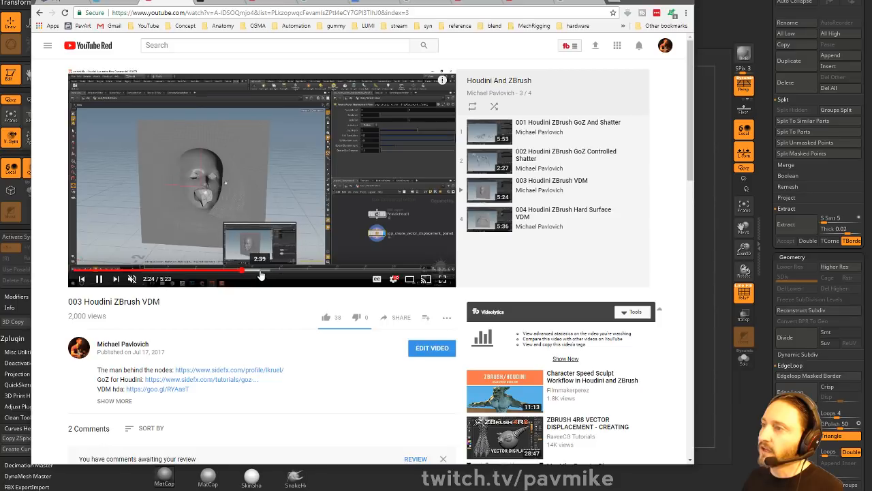
left_click(261, 273)
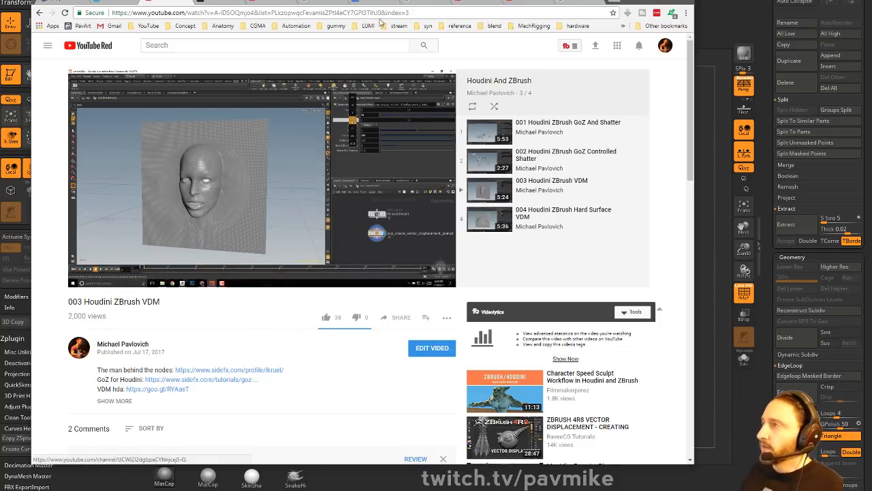
key("alt+Tab")
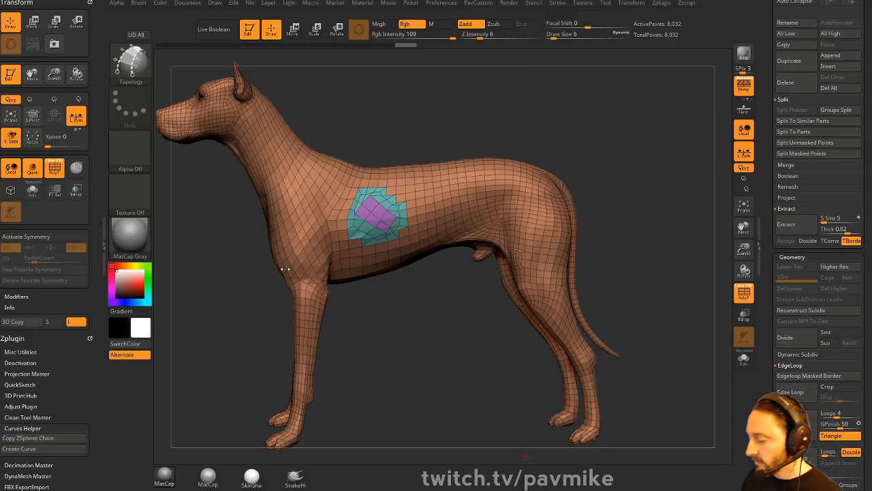
- Try reshaping the dog's mouth using the Move brush, and undo the stroke
left_click_drag(569, 145, 617, 71)
left_click_drag(617, 72, 706, 247, "alt")
mouse_move(576, 229)
left_mouse_down()
mouse_move(587, 202)
mouse_move(564, 328)
left_mouse_up()
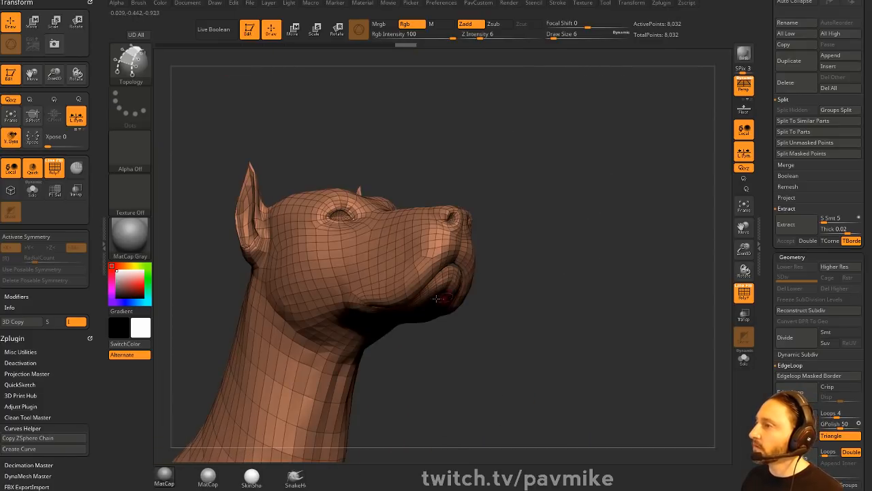
key("bracketright")
left_click_drag(516, 261, 512, 256)
key("b")
key("m")
key("v")
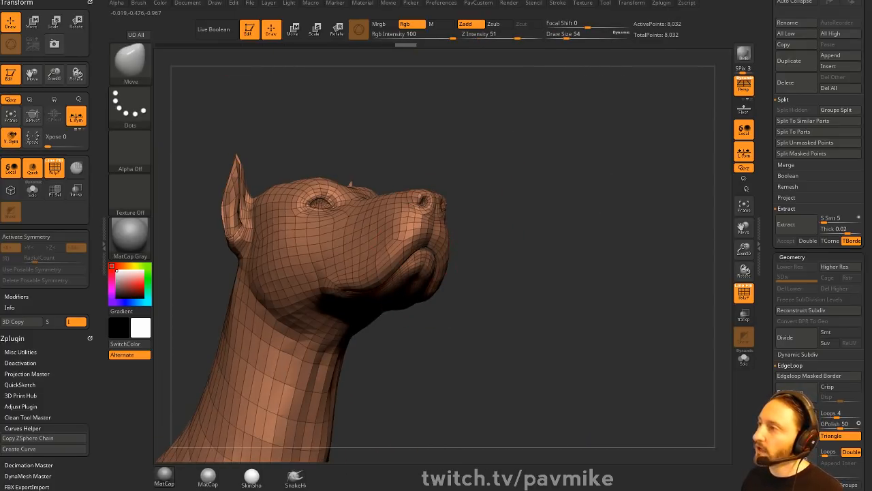
mouse_move(404, 243)
left_mouse_down()
mouse_move(424, 238)
mouse_move(436, 250)
left_mouse_up()
key("ctrl+z")
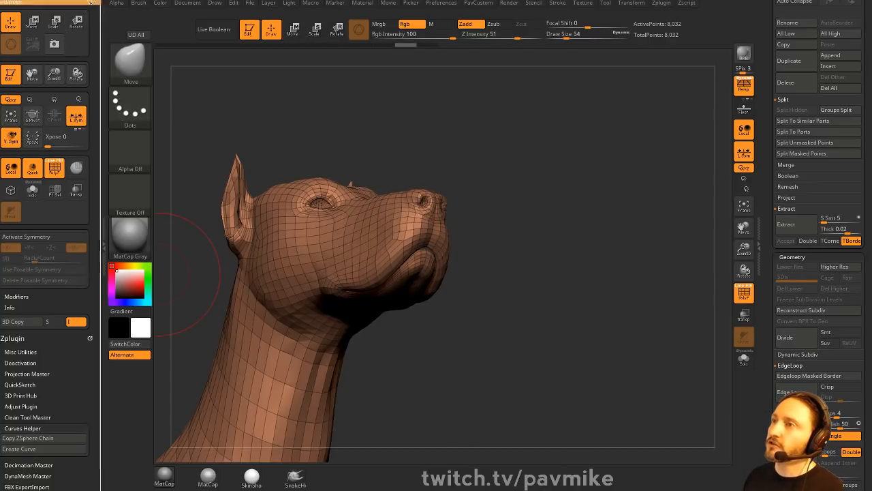
- Enable Topological auto masking for the Move brush with a range of 1.5, and reduce the draw size to 22
left_click_drag(89, 402, 87, 63)
left_click_drag(89, 361, 85, 61)
left_click_drag(89, 294, 90, 199)
left_click(29, 239, "shift")
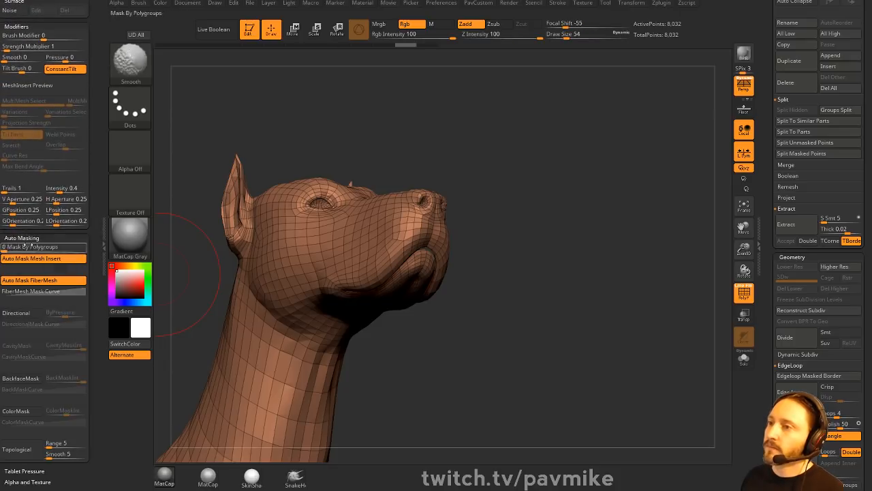
left_click(16, 449)
key("ctrl+z")
key("bracketleft")
key("bracketleft")
key("bracketleft")
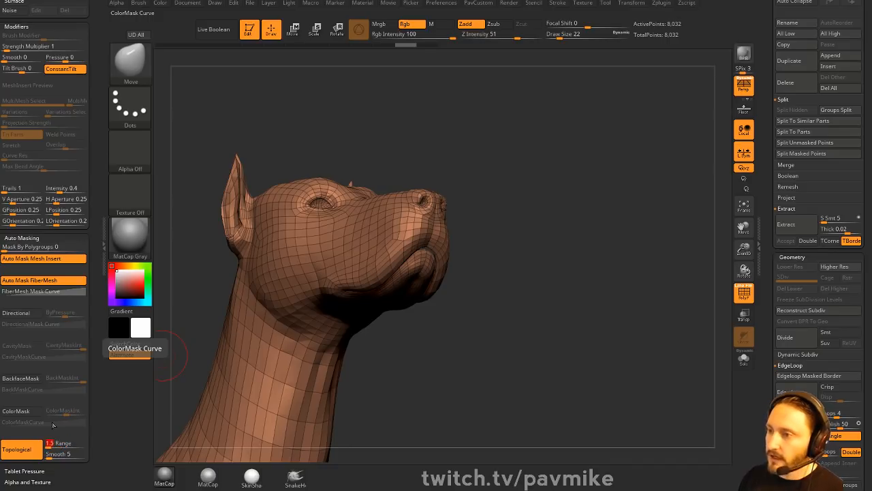
- Try pulling the dog's upper and lower lips apart with the topologically masked Move brush, and undo both strokes
mouse_move(400, 250)
left_mouse_down()
mouse_move(378, 183)
mouse_move(402, 209)
left_mouse_up()
key("bracketright")
key("bracketright")
left_click_drag(410, 267, 416, 306)
key("ctrl+z")
key("ctrl+z")
- Reduce the draw size to 2 and locate the Move Topological brush among the brushes starting with M
key("s")
left_click(469, 262)
key("b")
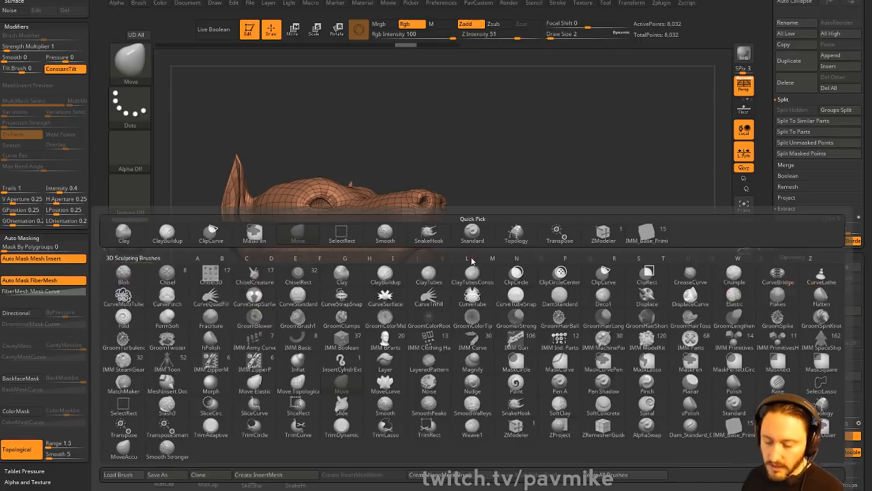
key("m")
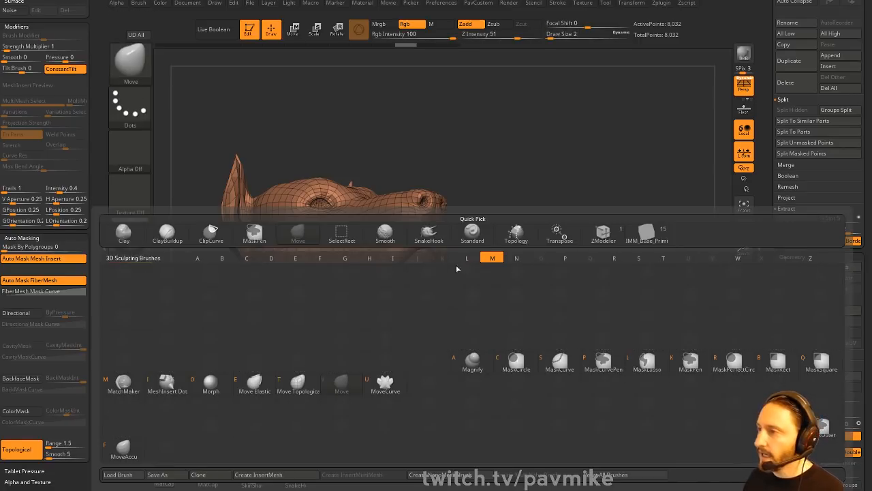
left_click(296, 384)
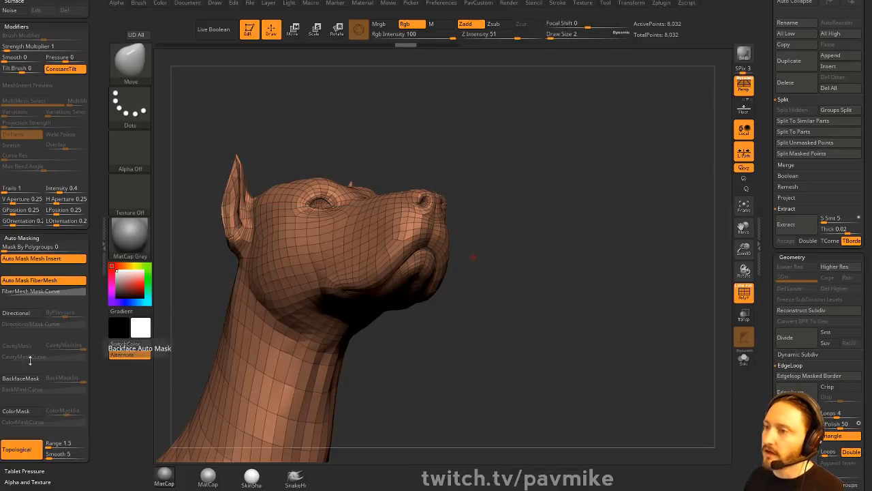
- Set the draw size to 13 and switch the active tool from the dog to the medieval book
key("s")
left_click(551, 237)
mouse_move(551, 238)
left_mouse_down("alt")
mouse_move(524, 206)
mouse_move(534, 211)
left_mouse_up("alt")
left_click_drag(534, 211, 602, 243, "shift")
left_click_drag(769, 220, 768, 341)
key("s")
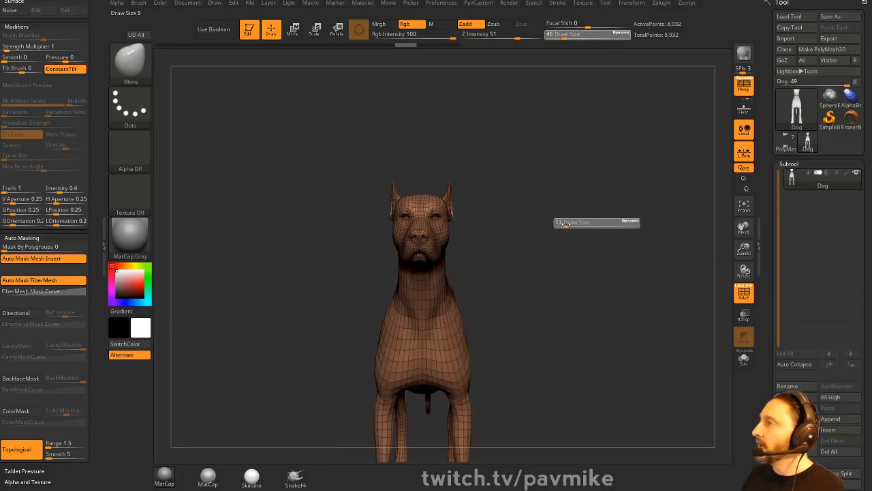
left_click(566, 224)
left_click(787, 143)
left_click_drag(724, 201, 620, 125, "alt")
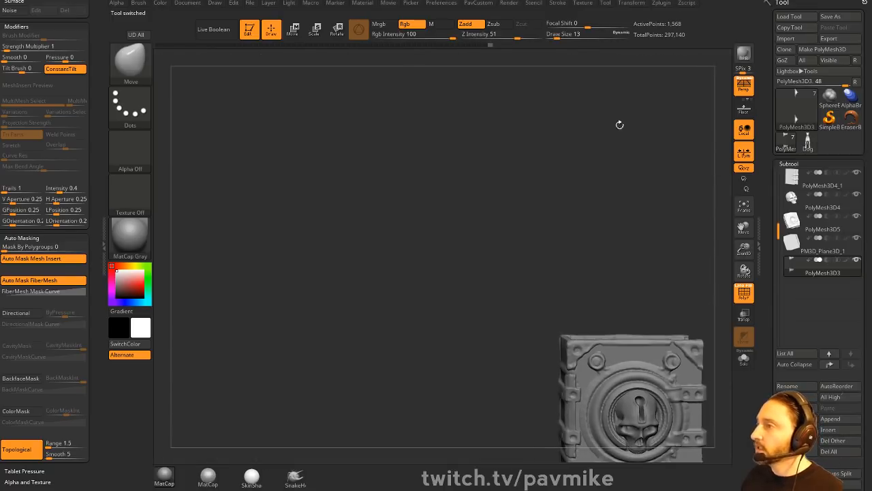
- Turn off perspective for the book view and choose the Standard brush with a draw size of 65
left_click_drag(722, 293, 527, 156, "alt")
key("s")
left_click(558, 222)
left_click(744, 94)
mouse_move(587, 157)
left_mouse_down("alt")
mouse_move(549, 197)
mouse_move(588, 242)
mouse_move(570, 243)
mouse_move(595, 240)
mouse_move(582, 236)
mouse_move(599, 219)
left_mouse_up("alt")
key("b")
key("s")
key("t")
key("s")
left_click(584, 236)
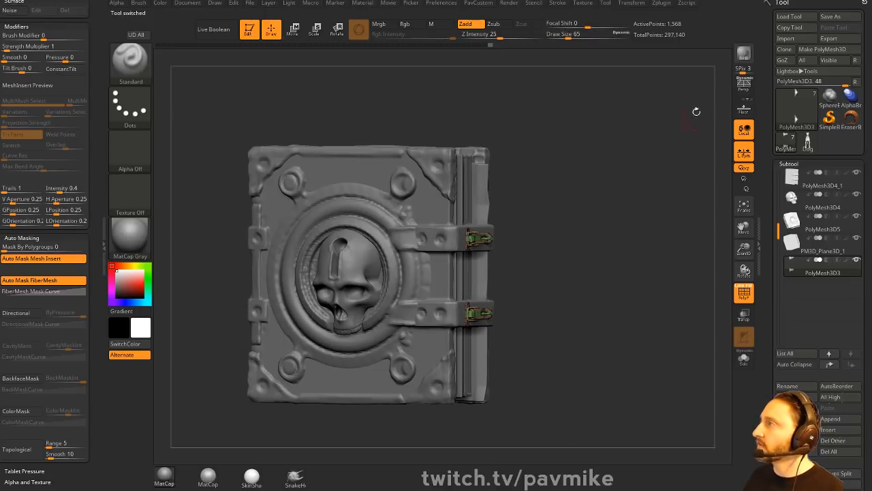
- Save the book tool as Book002 in the MedievalZombie folder
left_click(830, 17)
left_click(296, 135)
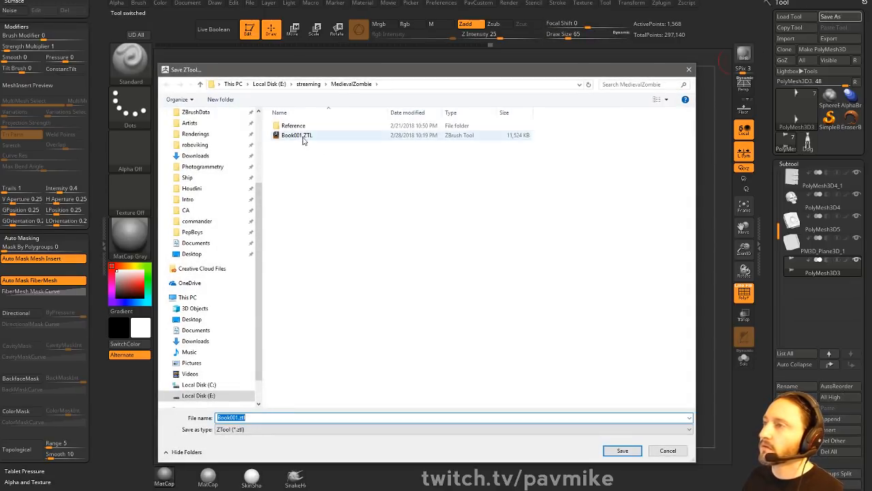
left_click(233, 418)
left_click_drag(235, 417, 388, 424)
type("2")
left_click(637, 452)
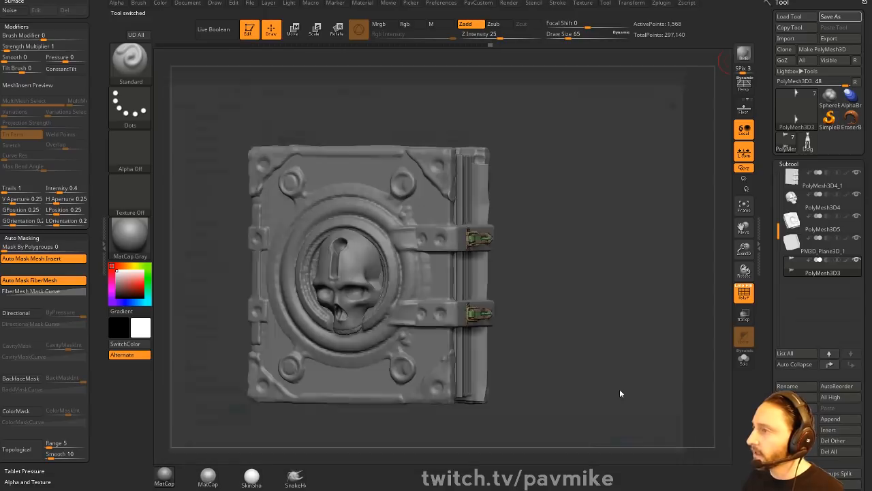
- Set the draw size to 62 and turn off the polyframe display on the book
left_click_drag(623, 204, 592, 101)
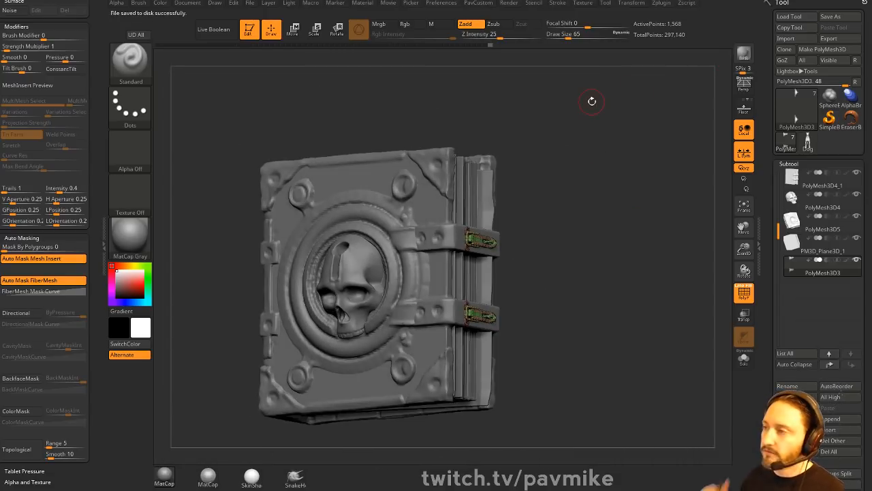
key("s")
left_click(604, 241)
mouse_move(605, 221)
left_mouse_down()
mouse_move(565, 252)
mouse_move(574, 233)
left_mouse_up()
mouse_move(573, 266)
left_mouse_down()
mouse_move(596, 244)
mouse_move(605, 267)
left_mouse_up()
key("s")
left_click(591, 272)
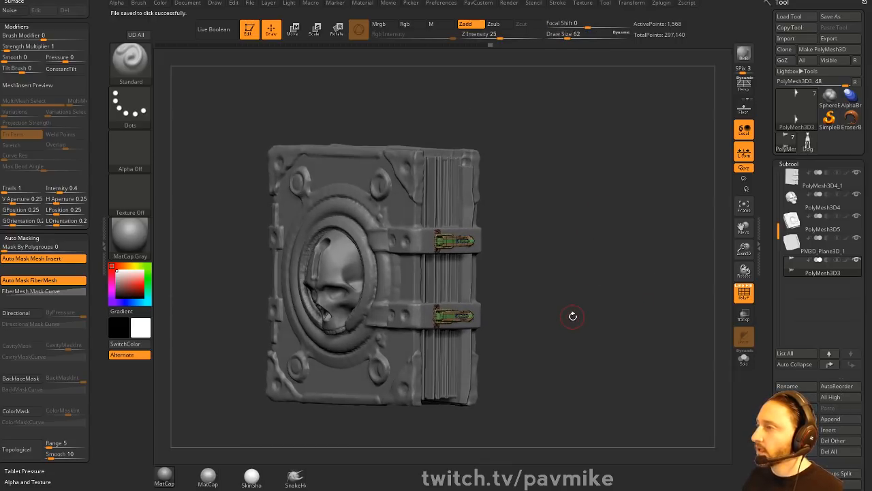
key("ctrl")
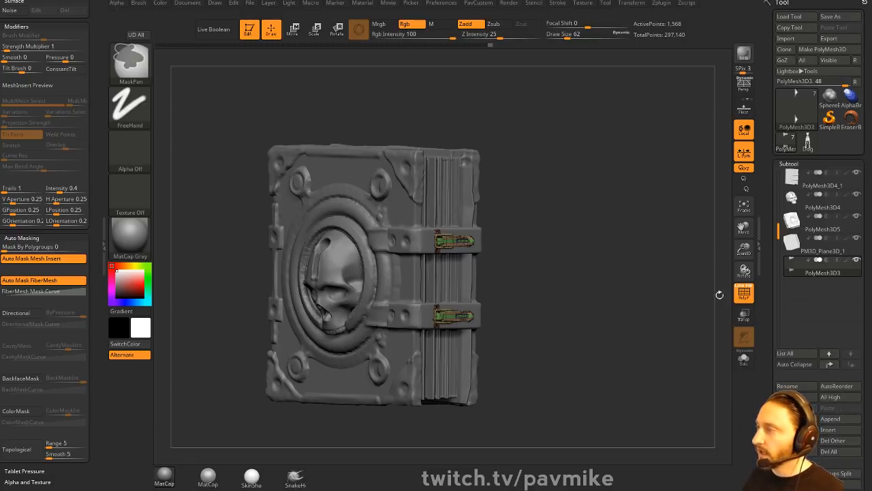
mouse_move(615, 266)
left_mouse_down()
mouse_move(611, 302)
mouse_move(615, 284)
left_mouse_up()
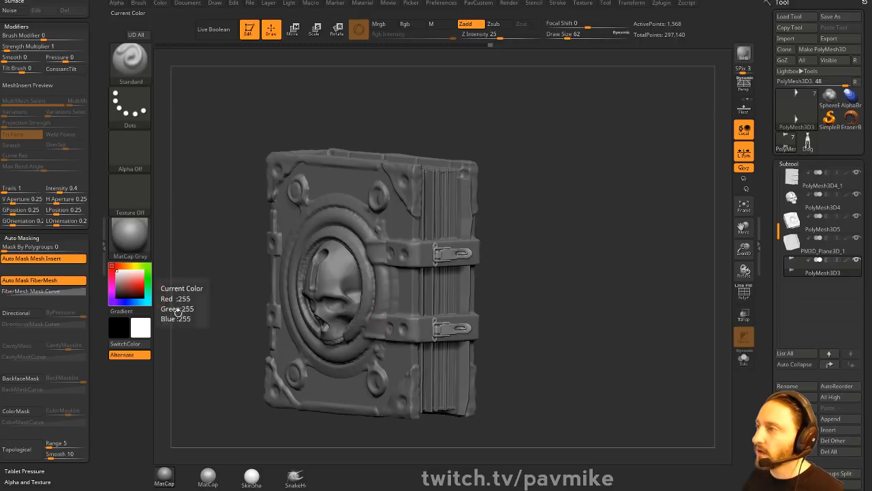
- Fill the latch subtool with bright cyan
left_click(150, 300)
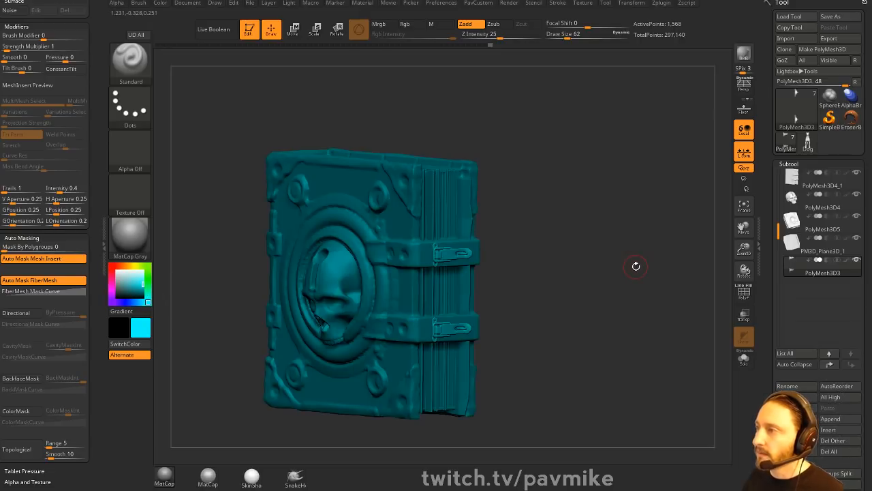
left_click_drag(631, 266, 623, 268)
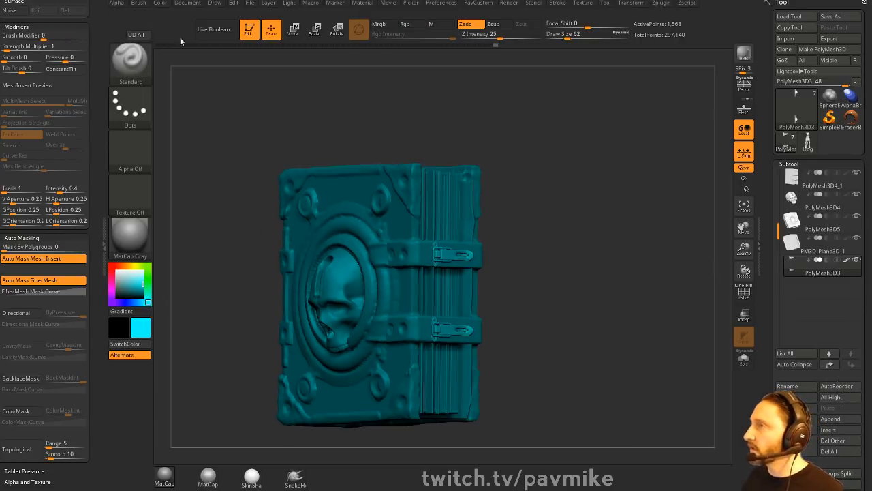
left_click(163, 4)
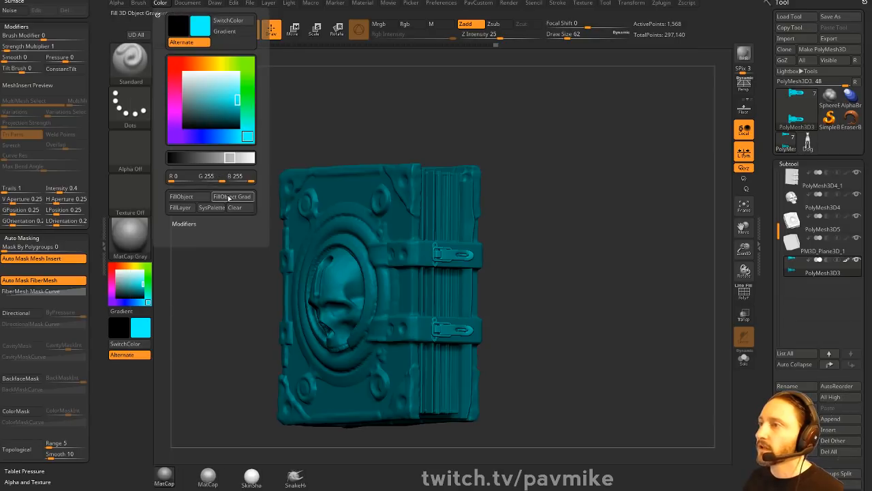
- Select the PM3D_Plane3D_1 subtool and fill it with yellow
left_click(793, 244)
left_click_drag(611, 247, 605, 273)
left_click(136, 266)
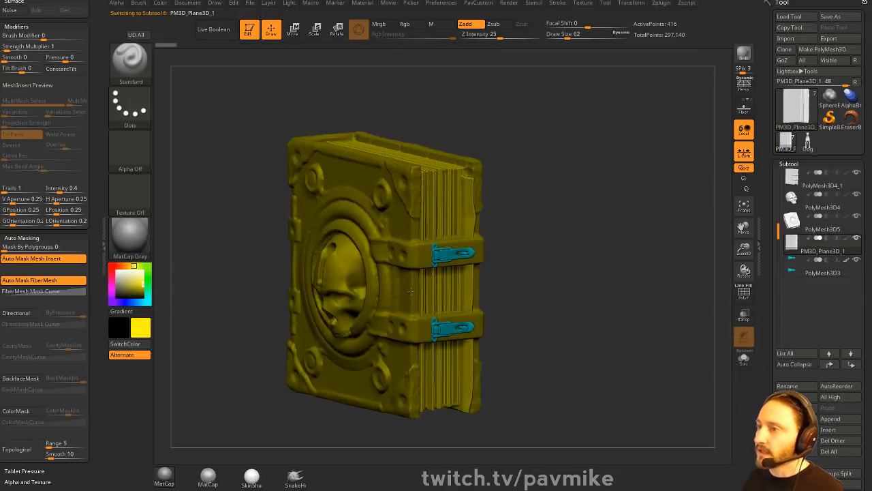
- Make PolyMesh3D5 the active subtool and turn off the polypaint display on all subtools
left_click(823, 225)
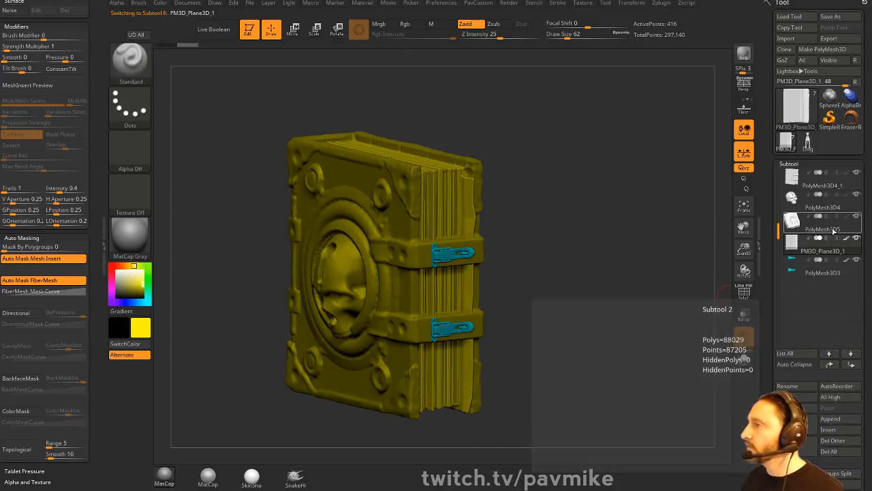
left_click_drag(551, 244, 481, 131)
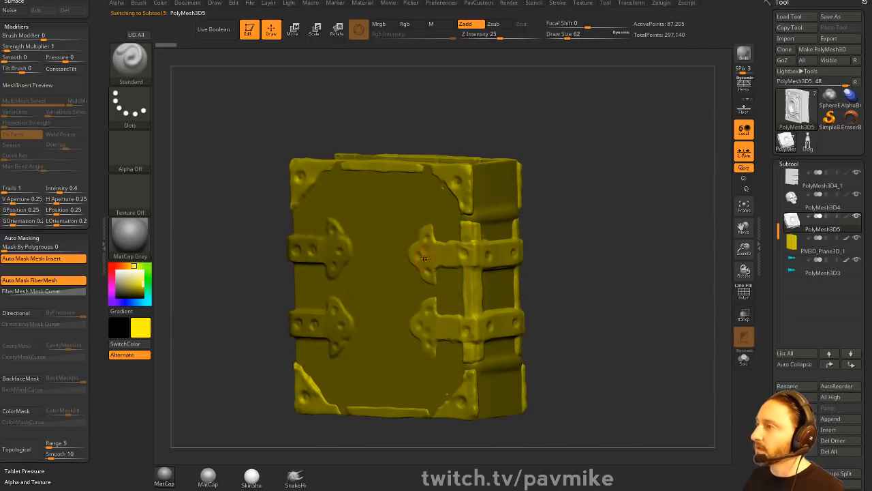
left_click_drag(605, 201, 602, 251)
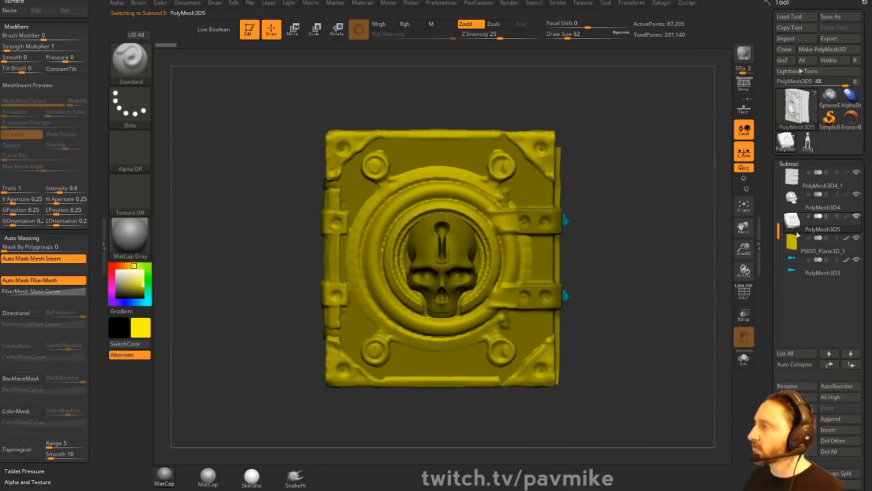
left_click(845, 237, "shift")
left_click_drag(631, 217, 552, 224, "alt")
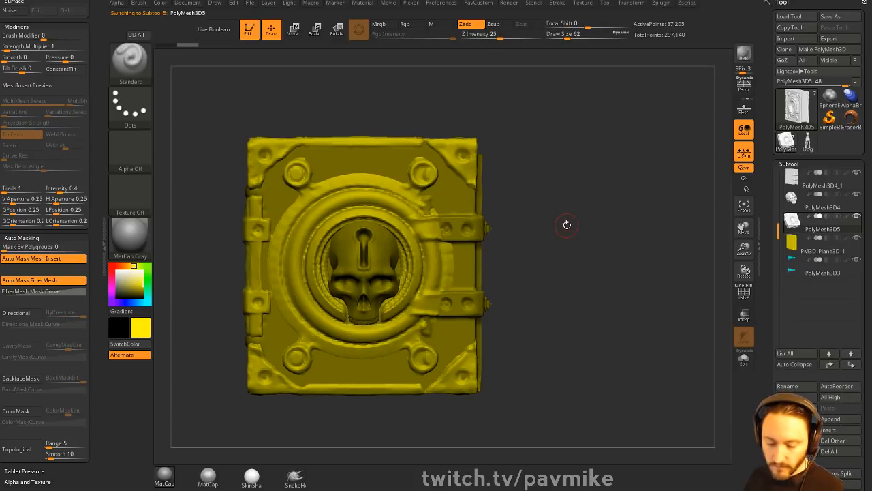
key("b")
key("i")
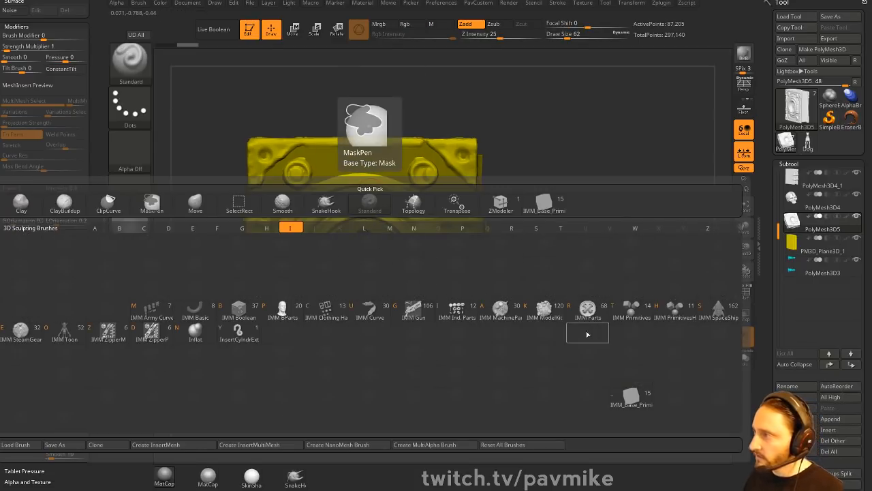
left_click(451, 310)
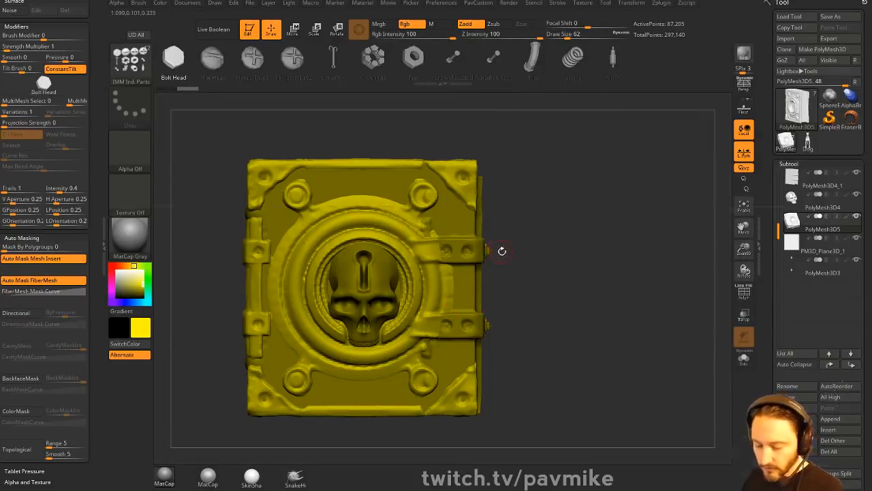
- Choose the IMM ModelKit brush with the Fasteners_6 insert and set the active color to white
key("b")
key("i")
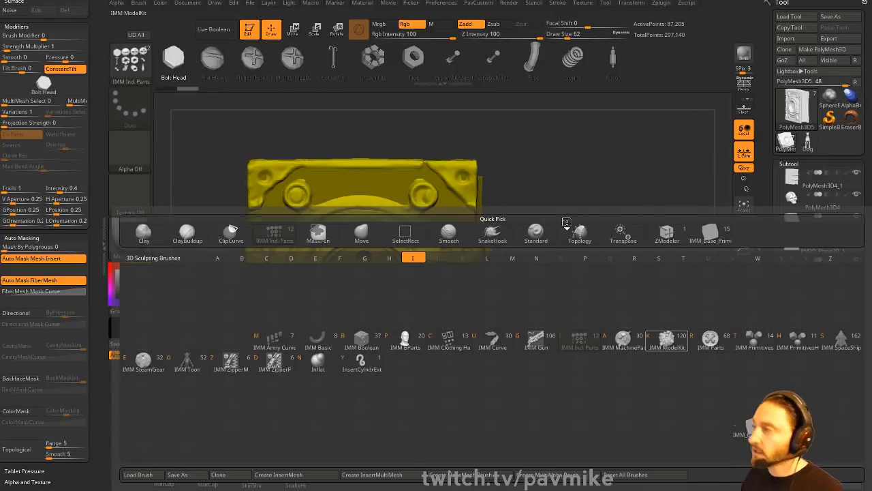
key("k")
key("m")
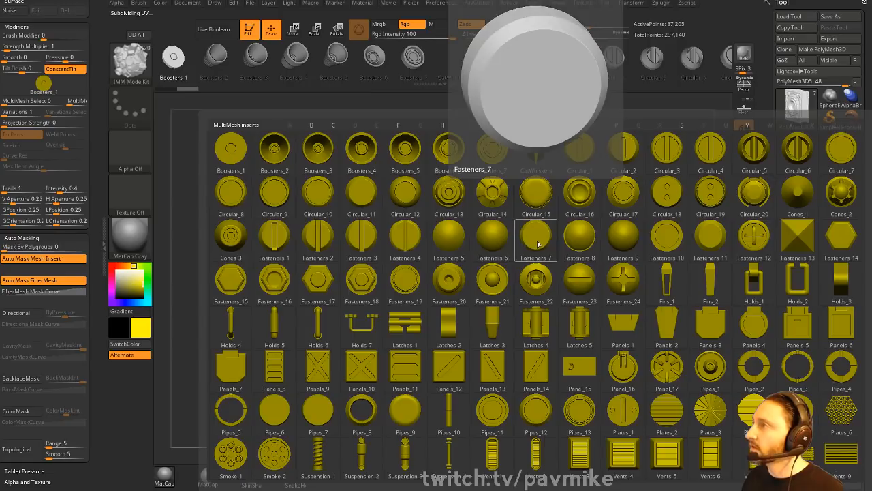
left_click(498, 244)
left_click(116, 274)
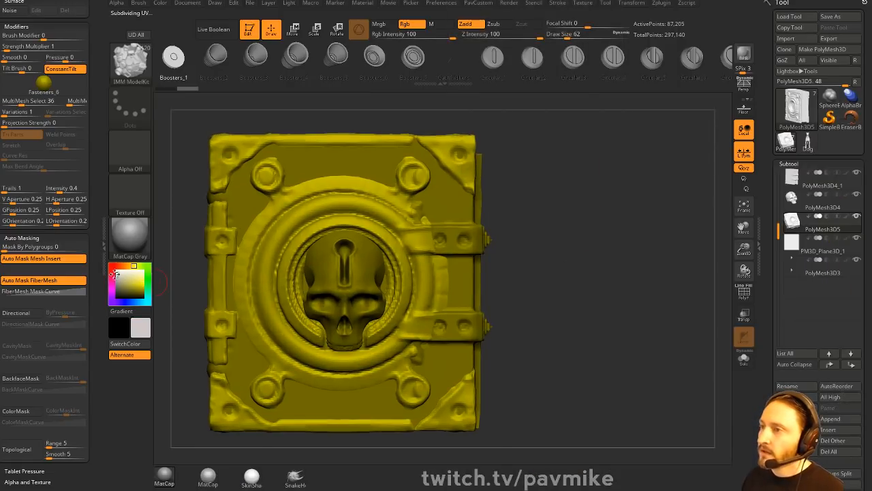
- Insert rivet heads at draw size 29 on the front cover's corner plates and the strap holes
mouse_move(574, 168)
left_mouse_down("alt")
mouse_move(586, 217)
mouse_move(567, 189)
mouse_move(561, 230)
mouse_move(671, 232)
left_mouse_up("alt")
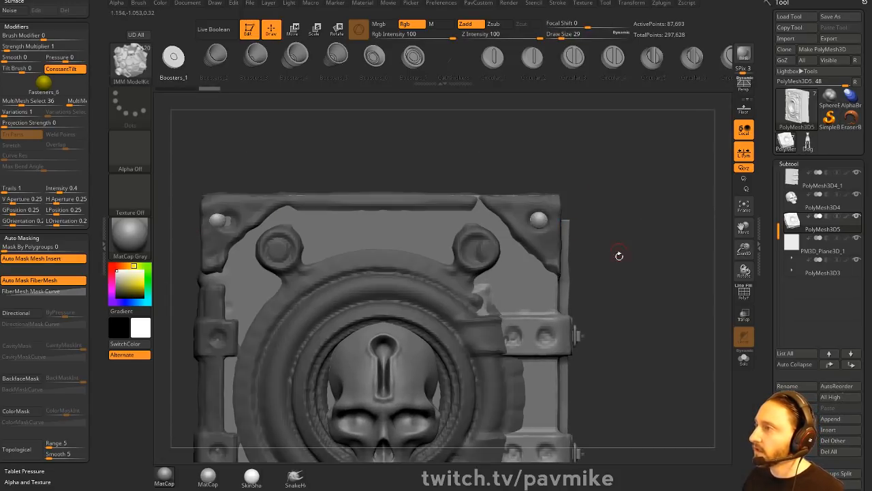
left_click_drag(618, 253, 594, 181, "alt")
left_click_drag(557, 203, 530, 208)
left_click_drag(648, 224, 574, 198, "alt")
left_click_drag(600, 290, 588, 346, "alt")
left_click_drag(618, 262, 527, 262)
left_click_drag(668, 231, 588, 174, "alt")
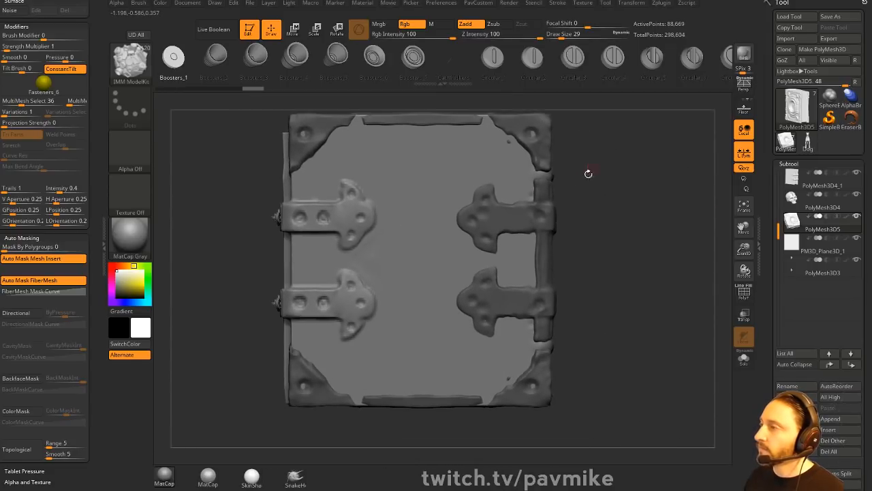
- Insert rivet heads into the back cover's strap holes, ornamental strap ends and corner plates
left_click_drag(327, 219, 329, 220)
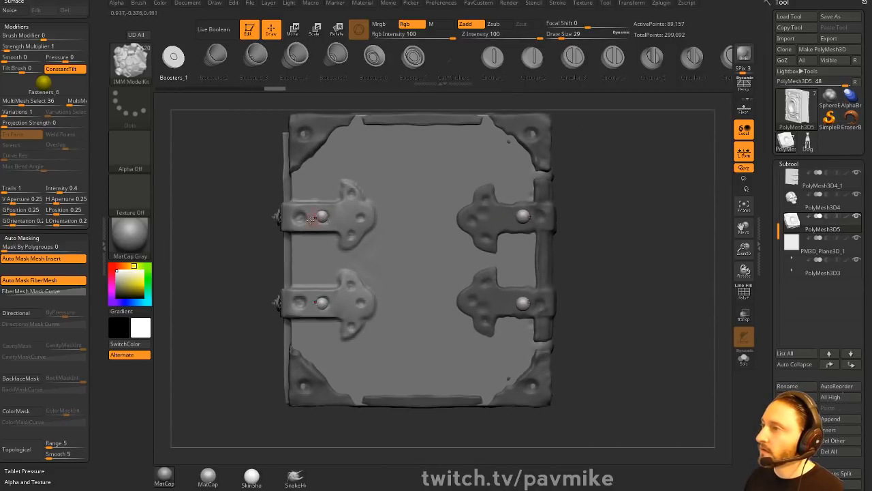
left_click(299, 217)
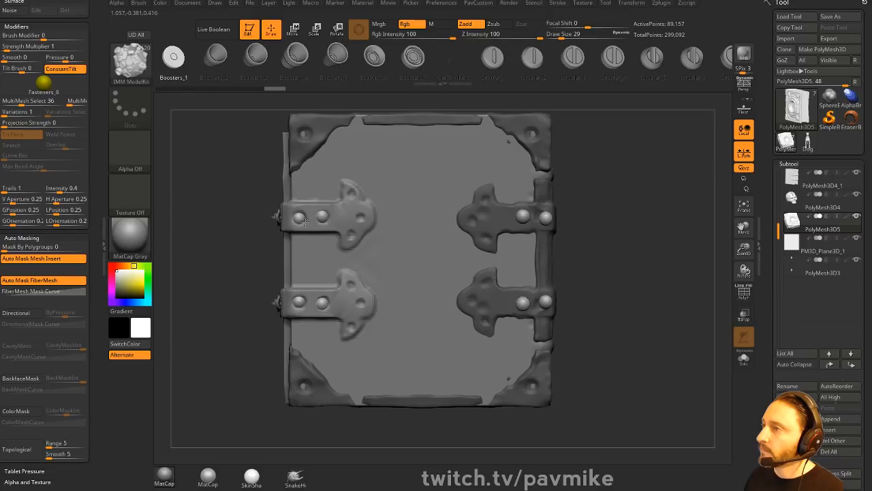
left_click(351, 194)
left_click(361, 218)
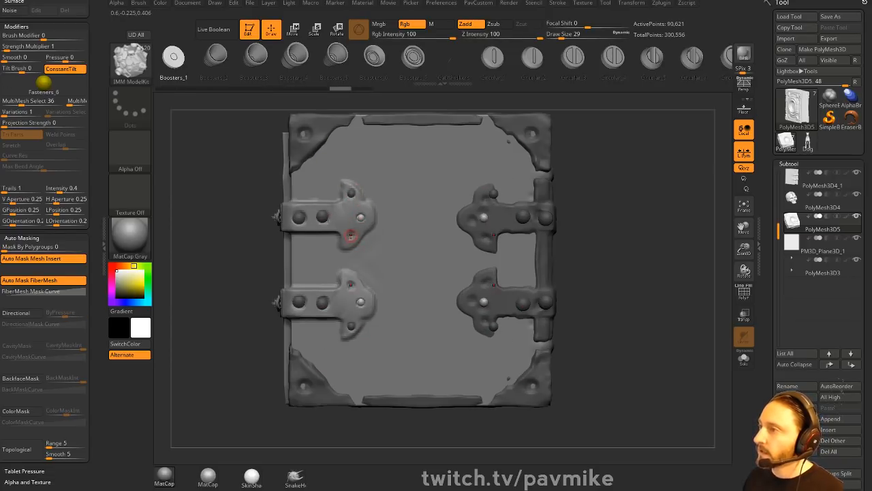
left_click(351, 235)
left_click(304, 134)
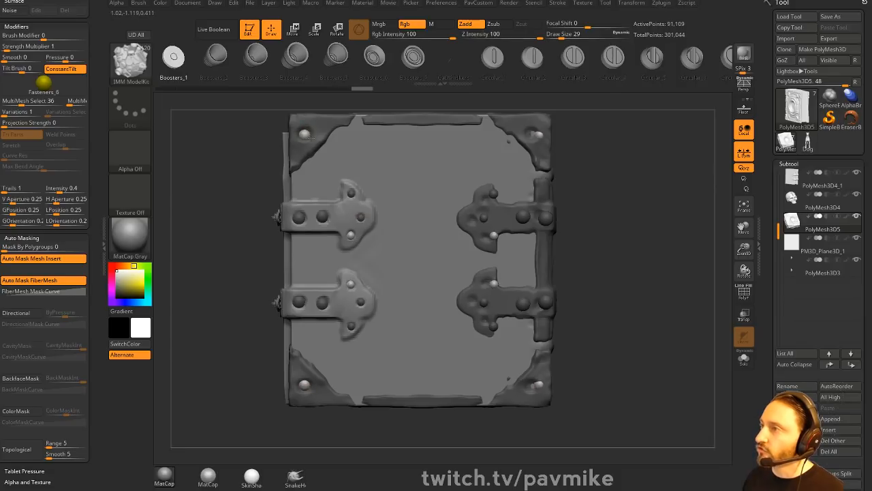
- Split the inserted rivets off the PolyMesh3D5 frame into their own subtool and make it active
left_click_drag(638, 245, 621, 241, "alt")
left_click_drag(599, 205, 585, 260, "ctrl")
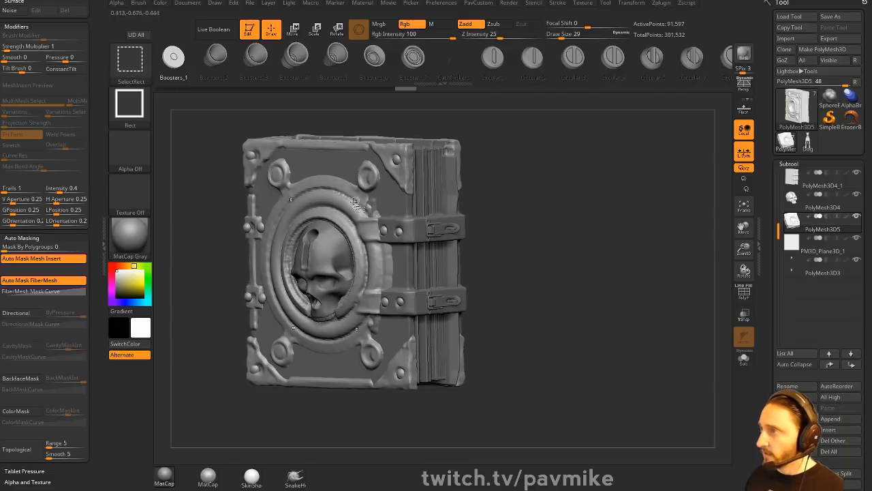
left_click(369, 205, "ctrl+shift")
key("space")
left_click_drag(580, 218, 566, 247, "ctrl+shift")
left_click(617, 241)
left_click(419, 229, "alt")
left_click_drag(425, 222, 495, 238, "alt")
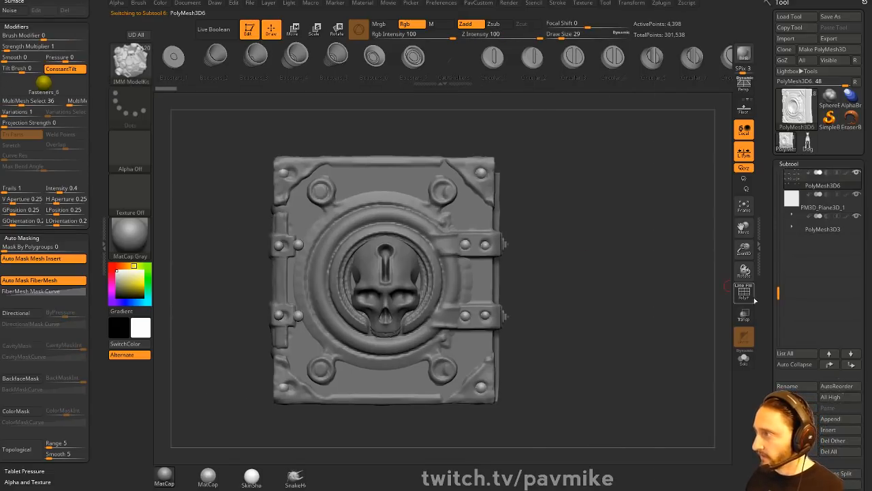
- Turn on the polyframe display and give each rivet its own polygroup
left_click(744, 295)
key("s")
mouse_move(658, 265)
left_mouse_down("alt")
mouse_move(647, 274)
mouse_move(654, 277)
left_mouse_up("alt")
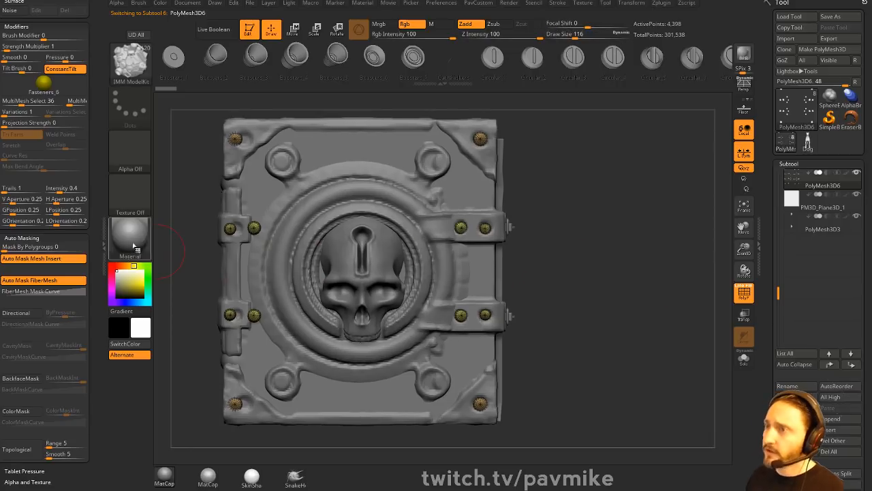
key("space")
left_click(601, 274)
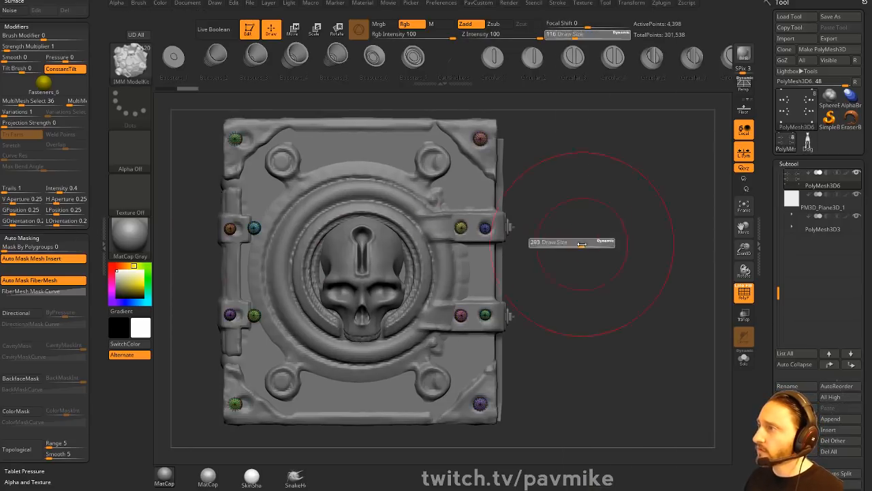
- Hide the two surplus rivets beside the hinge straps on the front cover
key("ctrl+shift")
left_click(254, 207, "ctrl+shift")
left_click_drag(636, 180, 615, 258, "ctrl+shift")
left_click(593, 222, "ctrl+shift")
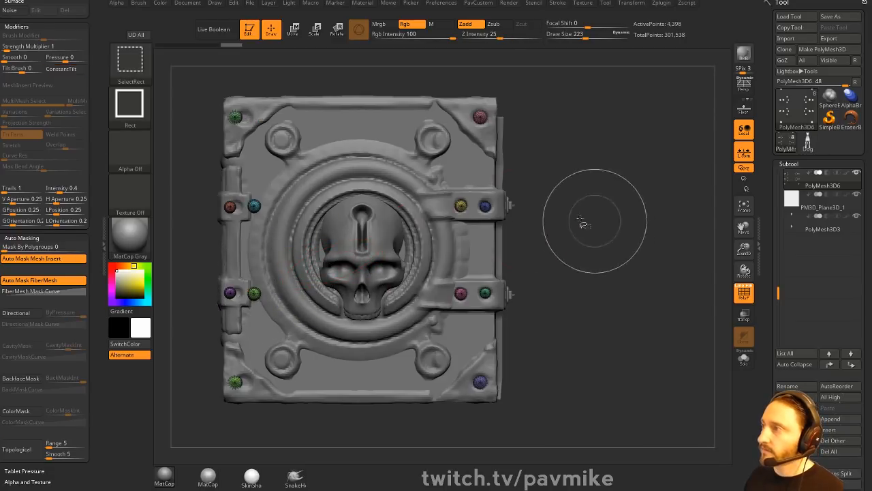
left_click(254, 206, "ctrl+shift")
left_click_drag(592, 190, 585, 243, "ctrl+shift")
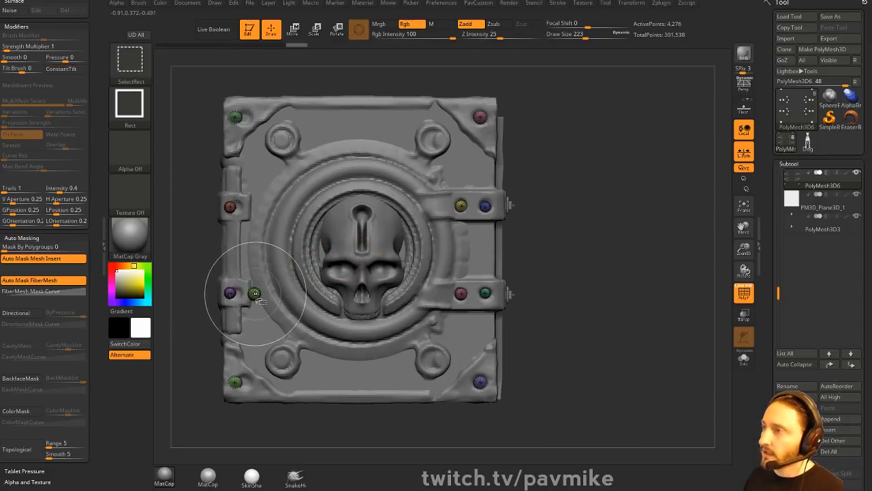
left_click(254, 294, "ctrl+shift")
- Hide the two surplus rivets on the back cover's hinge straps and delete all hidden rivets
mouse_move(682, 229)
left_mouse_down()
mouse_move(538, 231)
mouse_move(667, 227)
mouse_move(579, 203)
mouse_move(575, 217)
left_mouse_up()
left_click(466, 197, "ctrl+shift")
left_click(464, 287, "ctrl+shift")
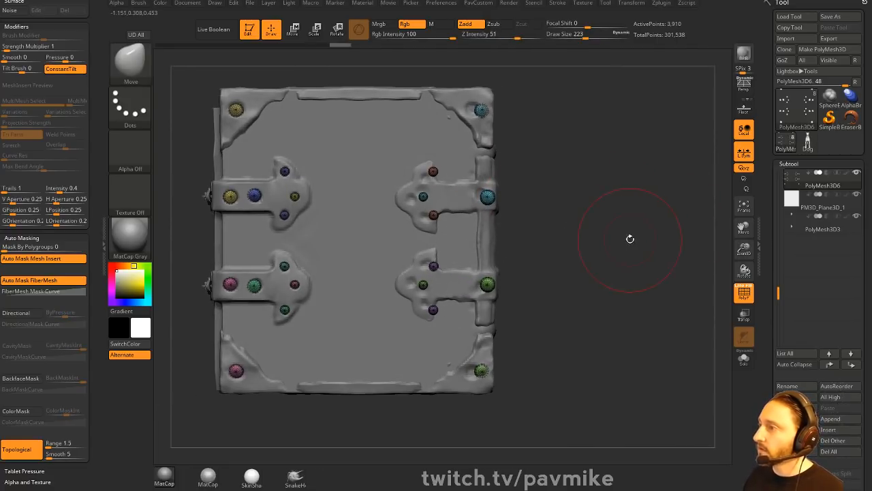
key("1")
left_click(604, 198)
left_click_drag(574, 143, 579, 181, "alt")
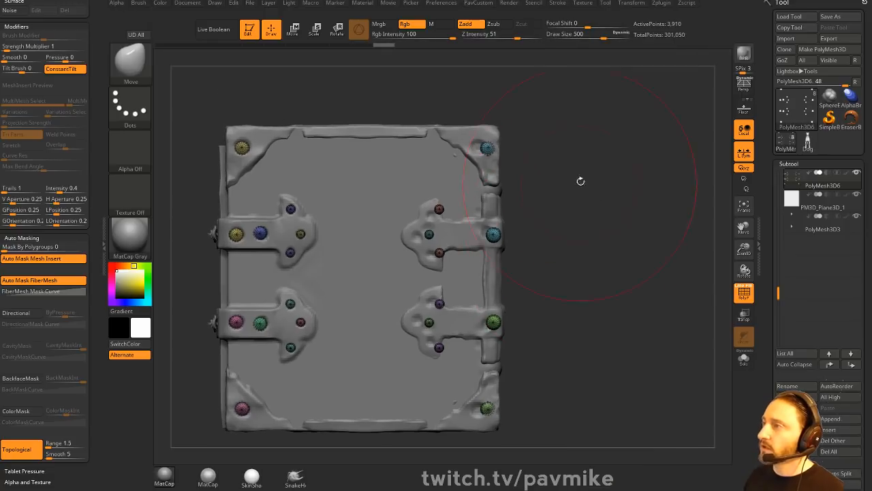
- Set Mask By Polygroups to 100 for the Move brush and enlarge the draw size to 867
mouse_move(98, 202)
left_mouse_down()
mouse_move(103, 297)
mouse_move(86, 183)
left_mouse_up()
left_click(29, 323)
left_click_drag(57, 115, 102, 111)
key("s")
- Move the misaligned rivets on the back cover's corners and straps into their holes, and adjust the front cover's lower corner rivet
left_click_drag(450, 174, 483, 172)
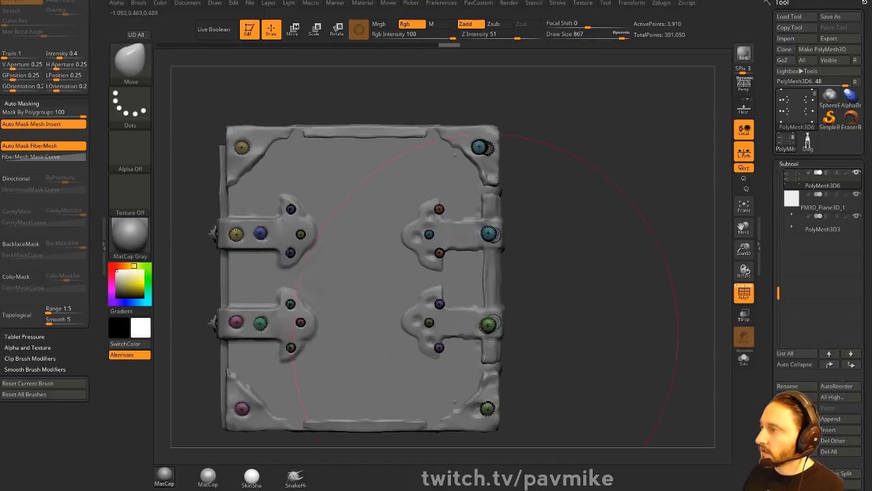
right_click_drag(348, 302, 368, 278, "alt")
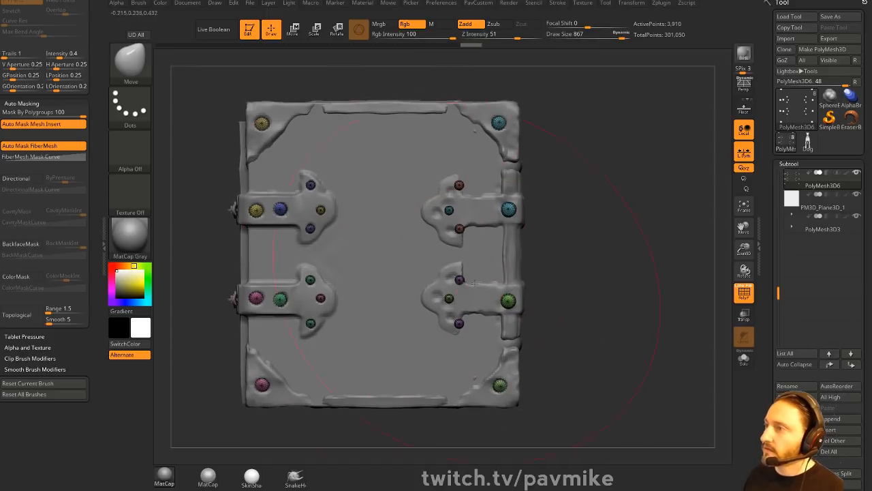
left_click_drag(454, 199, 434, 214)
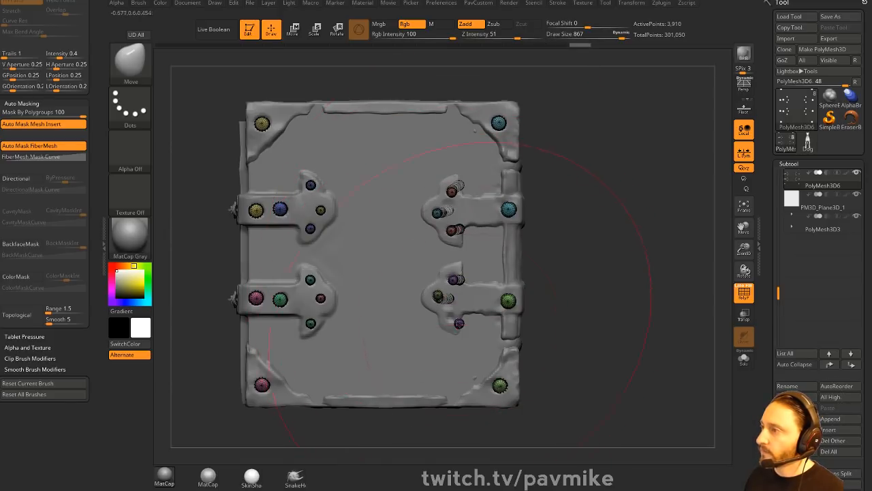
right_click_drag(444, 315, 611, 208)
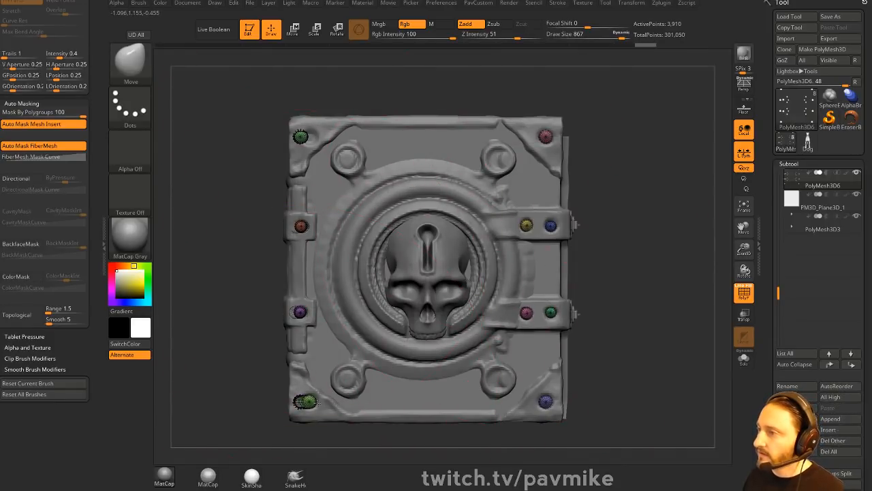
- Set the draw size to 54 and turn off the polyframe display on the rivets
key("s")
left_click_drag(662, 239, 620, 236)
key("ctrl+z")
right_click_drag(661, 247, 612, 252, "alt")
key("s")
left_click_drag(611, 253, 601, 254)
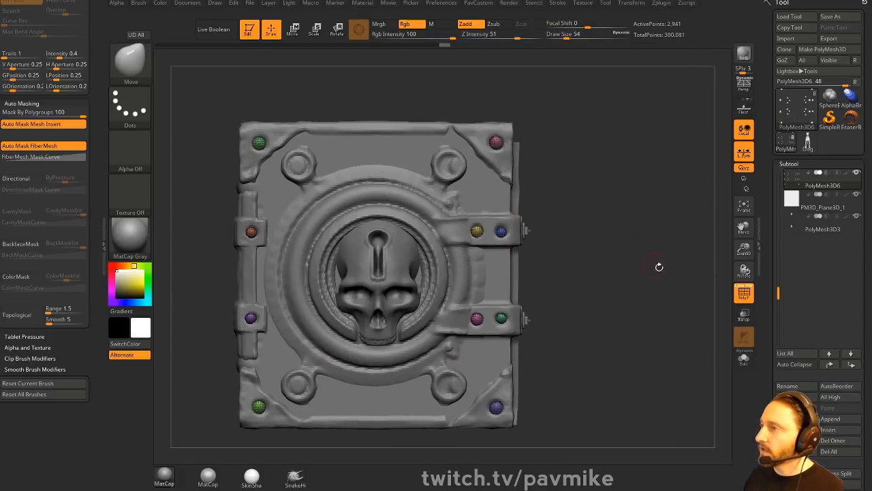
left_click_drag(716, 286, 631, 263)
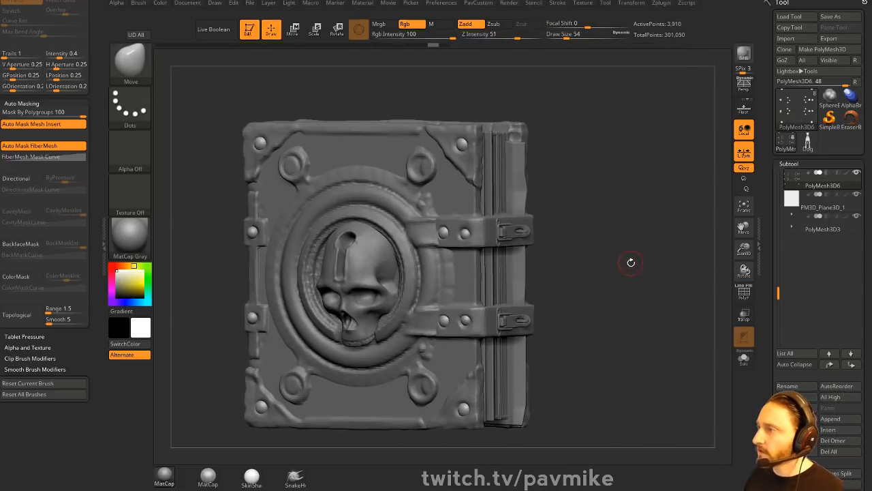
key("3")
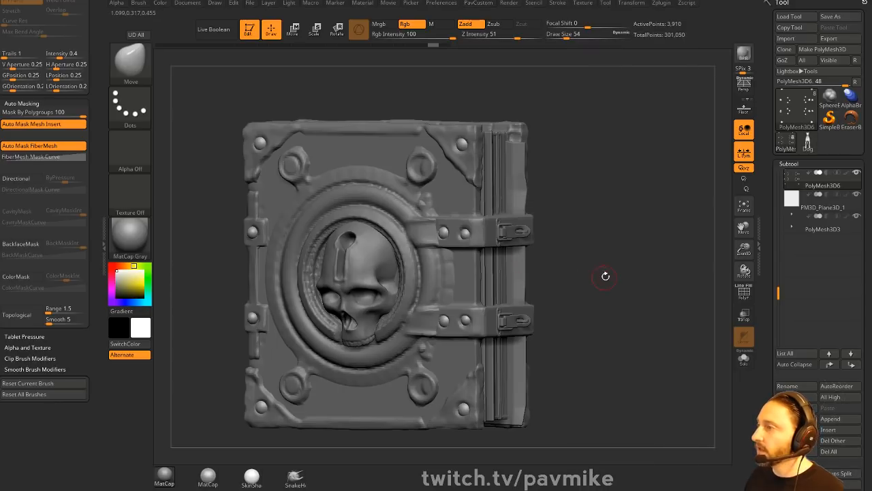
- Make the PolyMesh3D5 metal frame the active subtool and set the draw size to 37
mouse_move(605, 275)
left_mouse_down()
mouse_move(545, 276)
mouse_move(636, 269)
mouse_move(598, 269)
mouse_move(608, 270)
left_mouse_up()
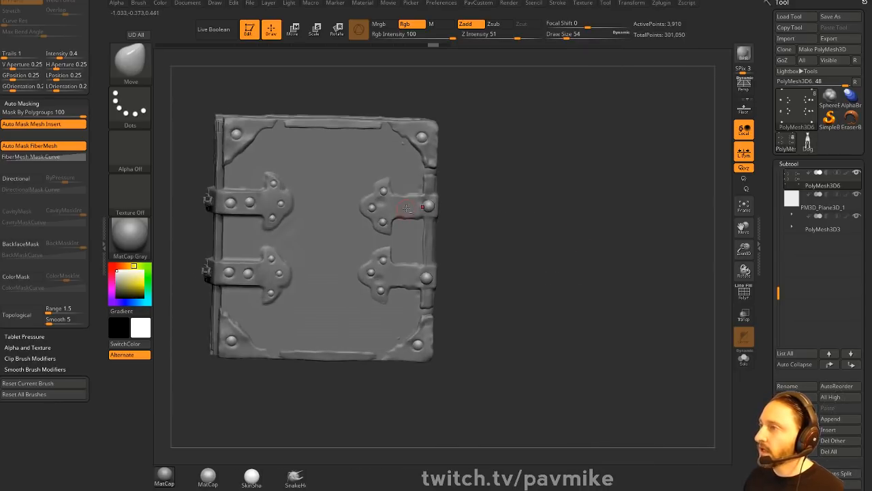
left_click(413, 205, "alt")
mouse_move(565, 231)
left_mouse_down()
mouse_move(654, 259)
mouse_move(641, 267)
left_mouse_up()
key("1")
key("s")
key("s")
mouse_move(640, 267)
left_mouse_down("alt")
mouse_move(592, 269)
mouse_move(523, 214)
left_mouse_up("alt")
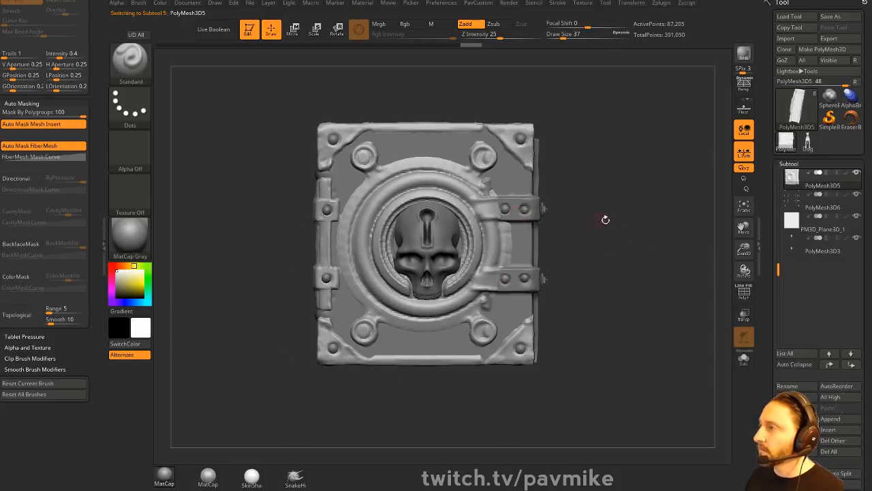
- Make the PolyMesh3D4_1 book cover the active subtool and isolate it in Solo mode
mouse_move(606, 219)
left_mouse_down("alt")
mouse_move(588, 265)
mouse_move(606, 251)
mouse_move(680, 290)
left_mouse_up("alt")
key("bracketleft")
left_click(498, 252, "alt")
left_click(743, 357)
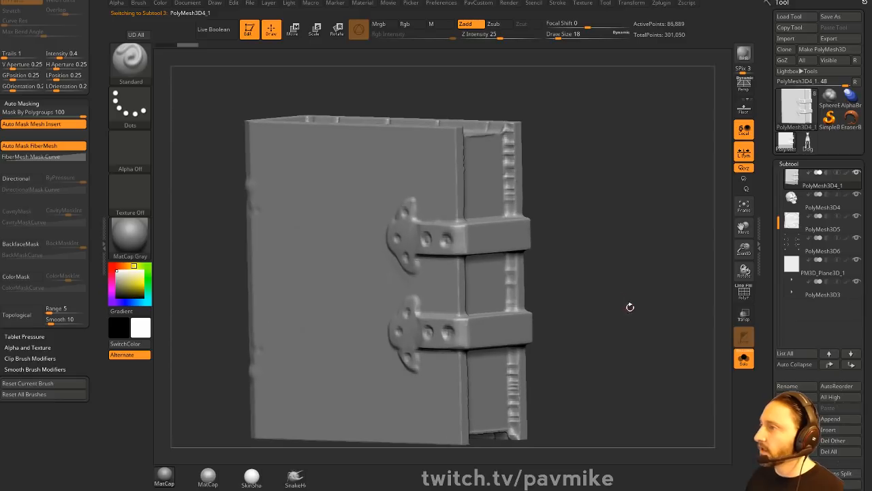
- Examine the book cover's straps on their own and together with the other subtools
left_click_drag(630, 306, 645, 312)
left_click(740, 359)
left_click_drag(726, 347, 645, 295)
left_click(742, 360)
left_click(742, 358)
left_click_drag(688, 343, 638, 331)
mouse_move(603, 235)
left_mouse_down()
mouse_move(588, 271)
mouse_move(593, 256)
left_mouse_up()
key("s")
left_click(594, 257)
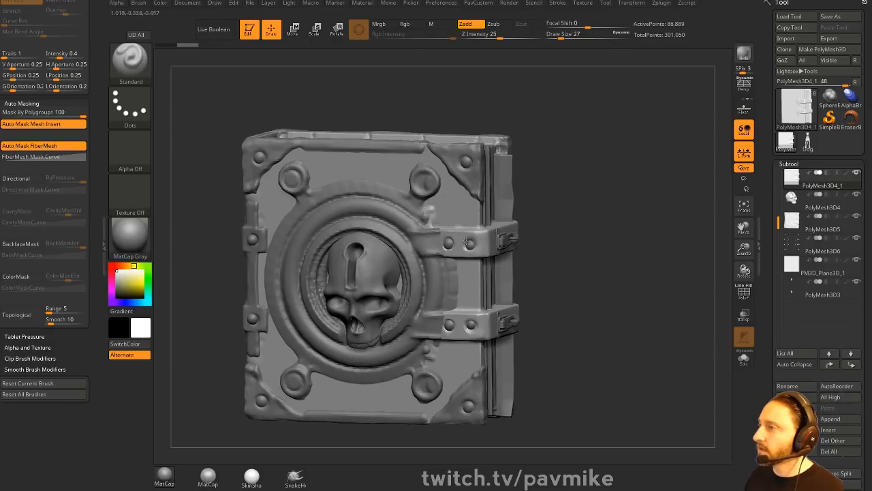
- Isolate the PolyMesh3D4_1 book cover in Solo mode and duplicate the subtool
left_click(744, 361)
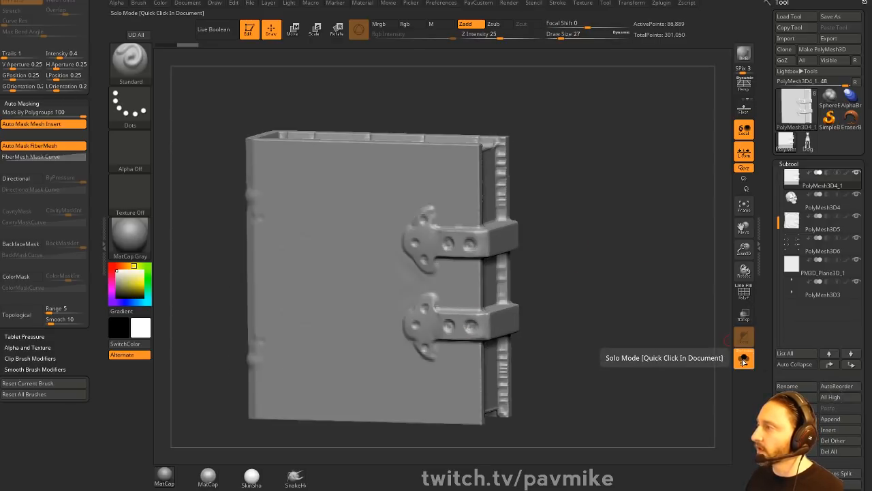
left_click(790, 418)
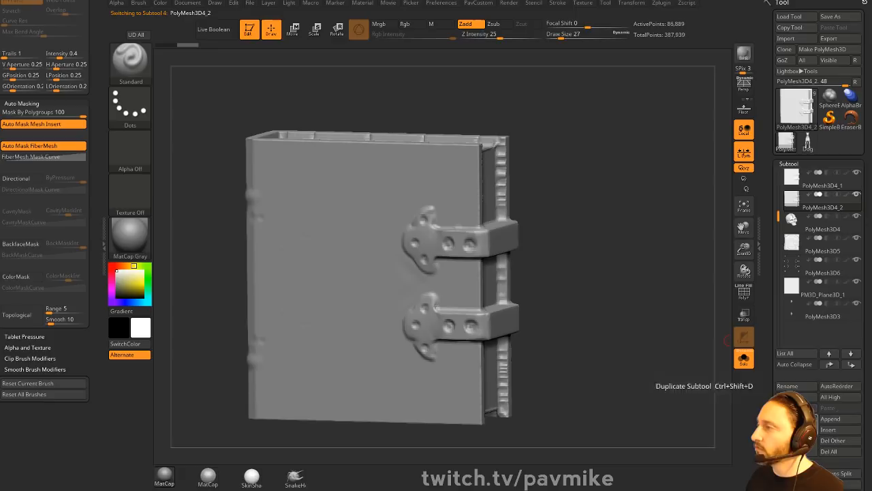
left_click(742, 363)
left_click(743, 361)
- Mask the decorated strap ends on the front of the PolyMesh3D4_2 subtool at draw size 62
key("s")
left_click(555, 243)
left_click_drag(560, 244, 574, 243, "shift")
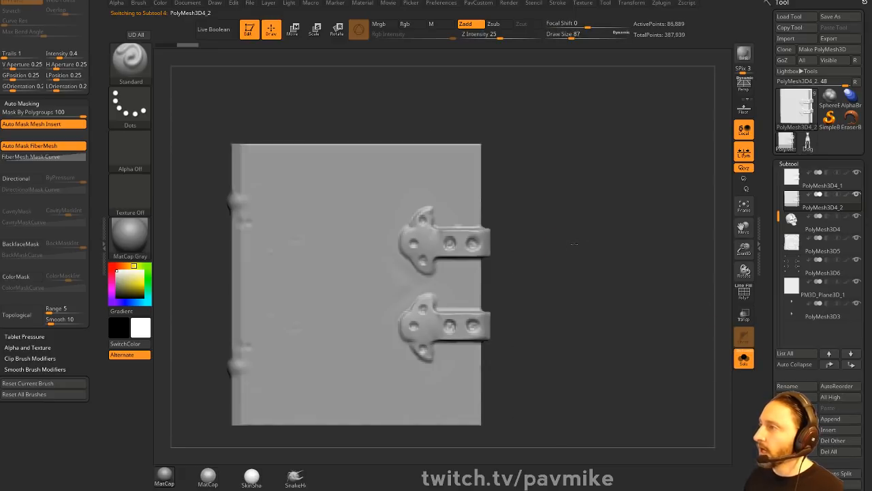
key("s")
left_click(428, 227)
left_click_drag(427, 214, 421, 235, "ctrl")
mouse_move(533, 218)
left_mouse_down()
mouse_move(465, 221)
mouse_move(559, 229)
left_mouse_up()
mouse_move(419, 217)
left_mouse_down("ctrl")
mouse_move(408, 238)
mouse_move(428, 255)
mouse_move(474, 239)
mouse_move(473, 252)
mouse_move(470, 235)
left_mouse_up("ctrl")
left_click_drag(591, 239, 543, 239)
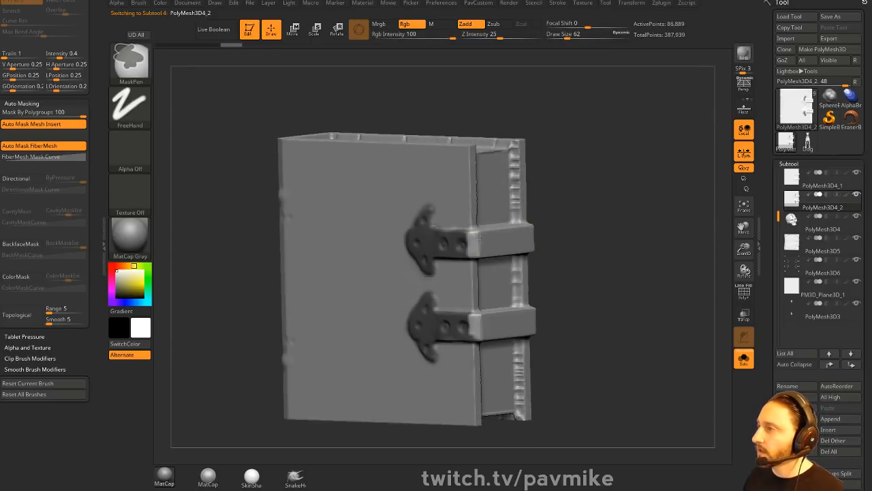
- Set Mask By Polygroups to 0 and leave Solo mode to show the whole book from the front
left_click_drag(28, 114, 3, 114, "ctrl")
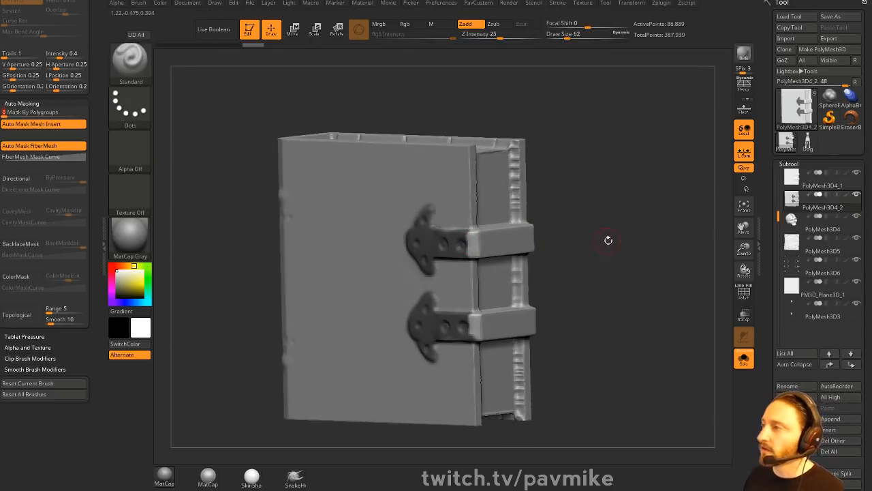
left_click_drag(607, 240, 443, 247)
left_click_drag(553, 247, 622, 267)
left_click(743, 359)
left_click_drag(645, 310, 644, 298, "alt")
left_click_drag(644, 299, 644, 304, "shift")
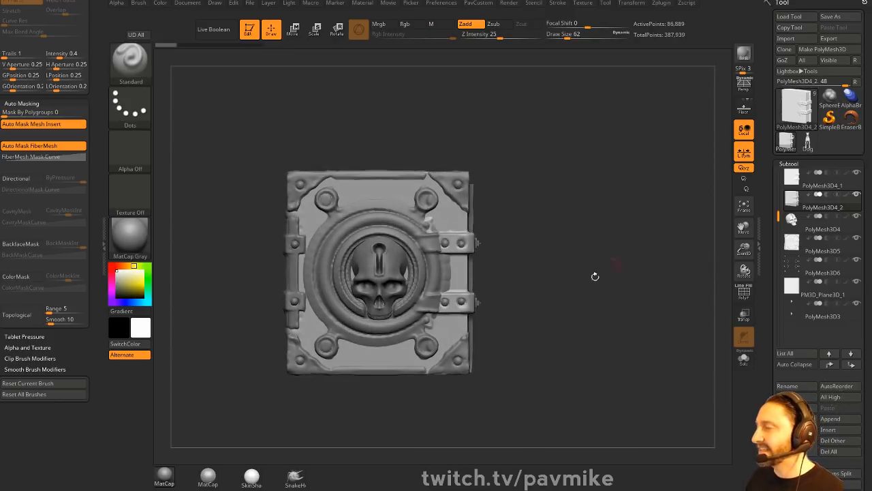
- Show polypaint on all subtools and fill the PolyMesh3D4_1 cover with red
left_click_drag(601, 233, 622, 279, "alt")
left_click_drag(622, 279, 596, 261)
mouse_move(683, 227)
left_mouse_down()
mouse_move(679, 242)
mouse_move(690, 228)
mouse_move(564, 244)
mouse_move(562, 212)
left_mouse_up()
left_click(846, 196, "shift")
left_click(458, 227, "alt")
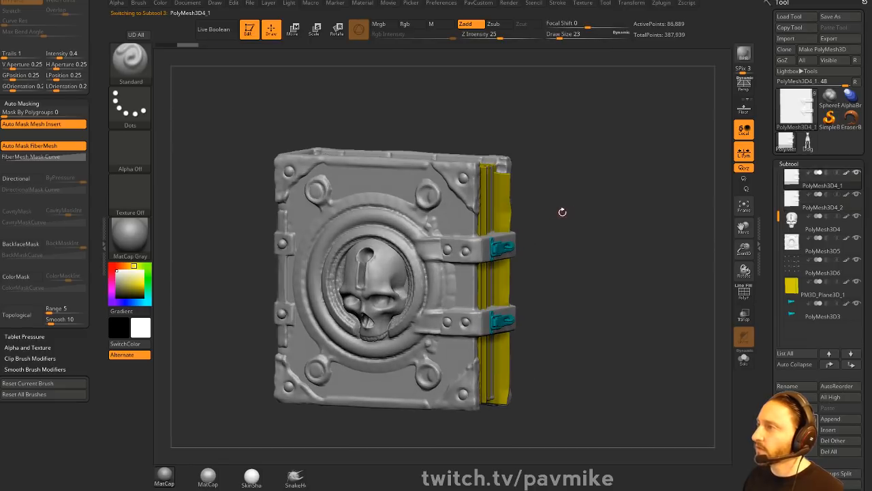
left_click(113, 267)
left_click(143, 284)
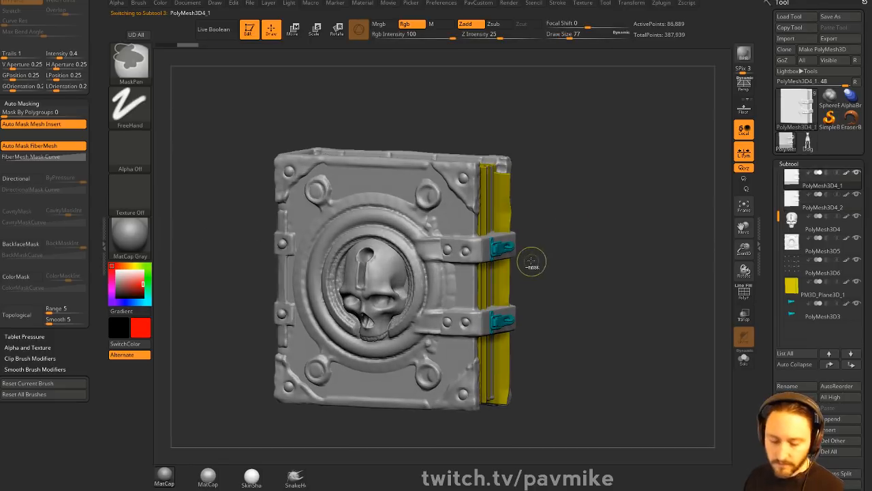
key("ctrl+f")
- Make the PolyMesh3D5 metal frame active and fill it with blue
left_click_drag(580, 256, 577, 261)
left_click(441, 279, "alt")
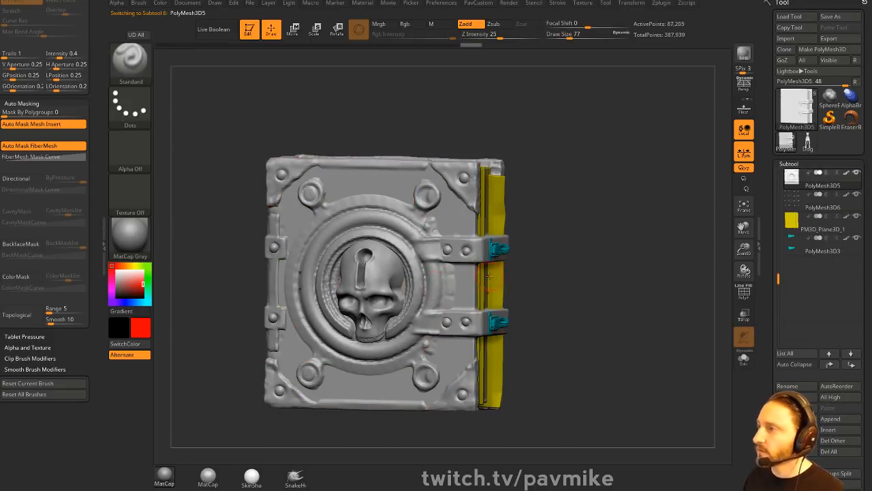
left_click(142, 294)
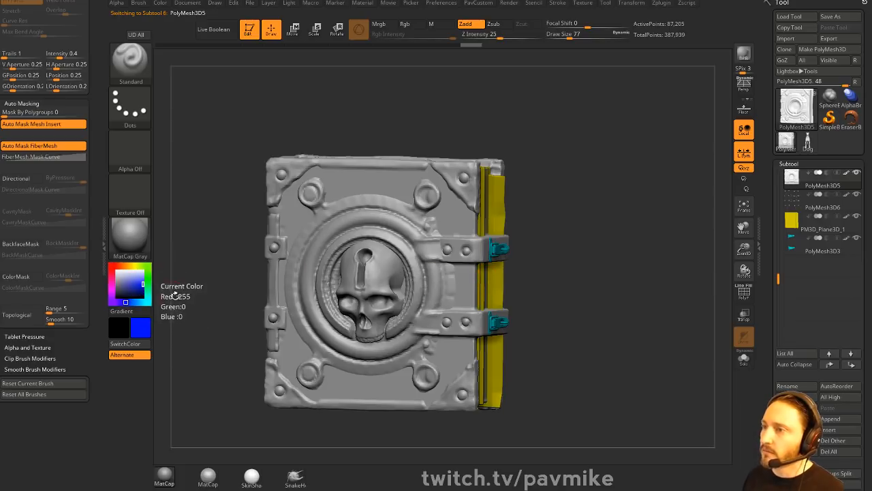
key("ctrl+f")
left_click_drag(590, 278, 544, 278)
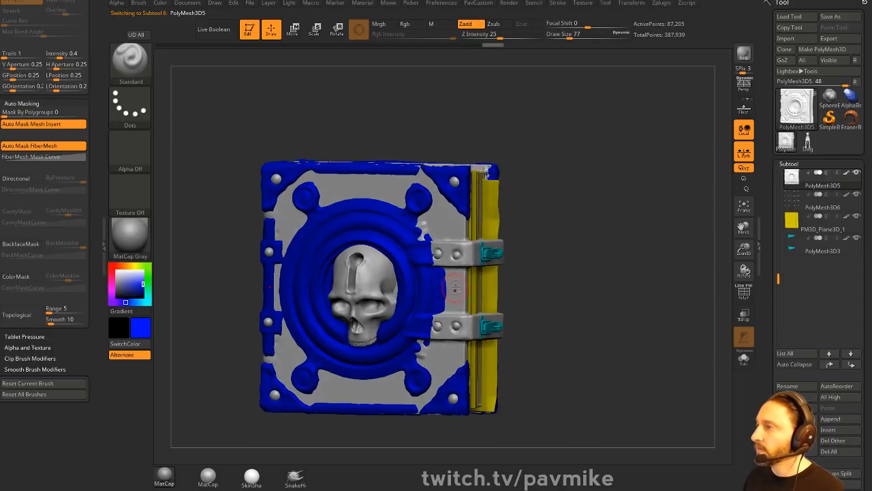
- Make the duplicated PolyMesh3D4_2 subtool active and fill it with red
left_click(458, 286, "alt")
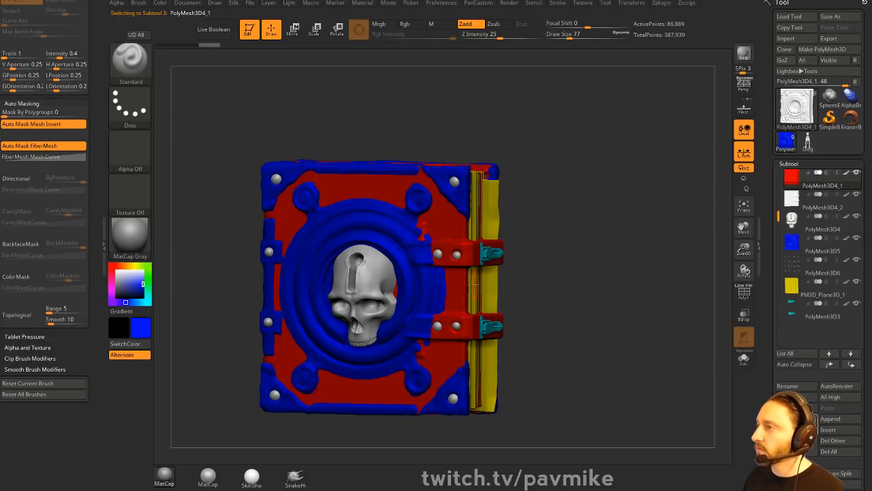
left_click(814, 207)
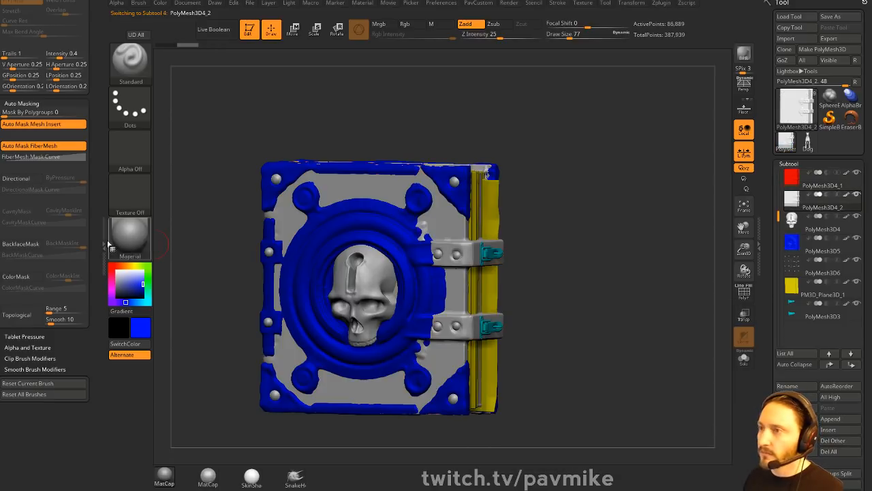
left_click(112, 266)
key("ctrl+f")
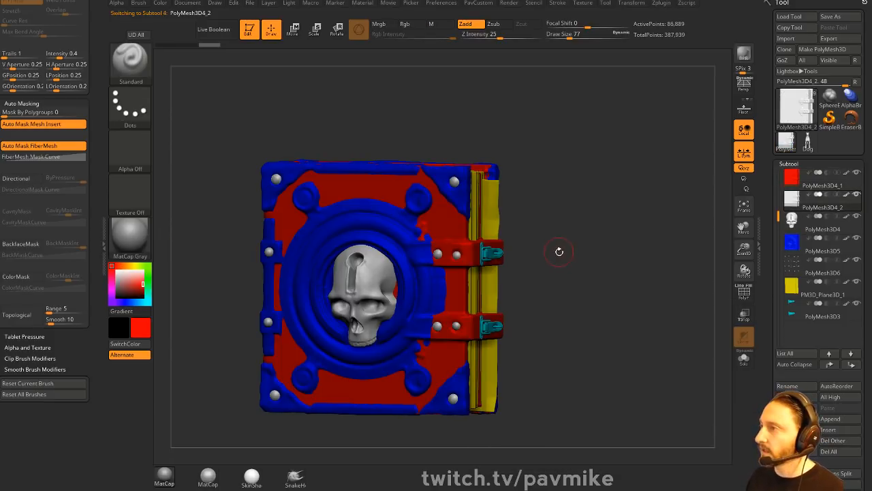
- Make the PolyMesh3D4 skull active and fill it with magenta
left_click_drag(558, 251, 724, 226)
left_click(823, 231)
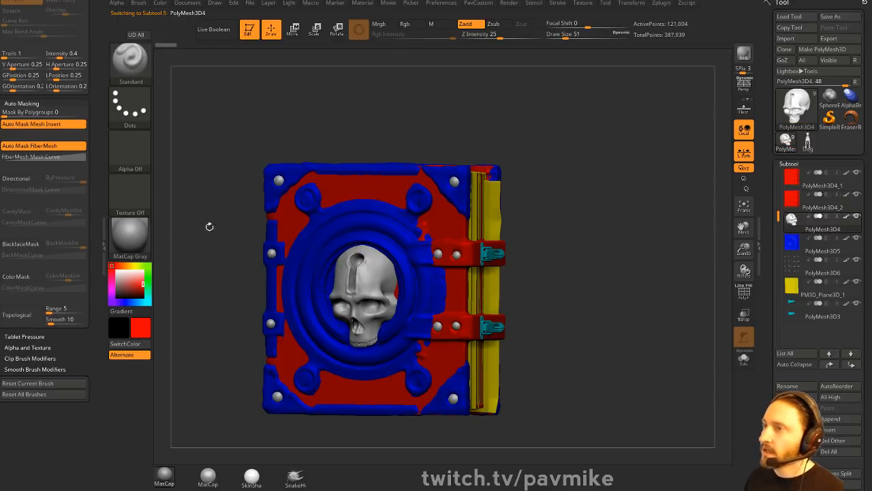
left_click(112, 289)
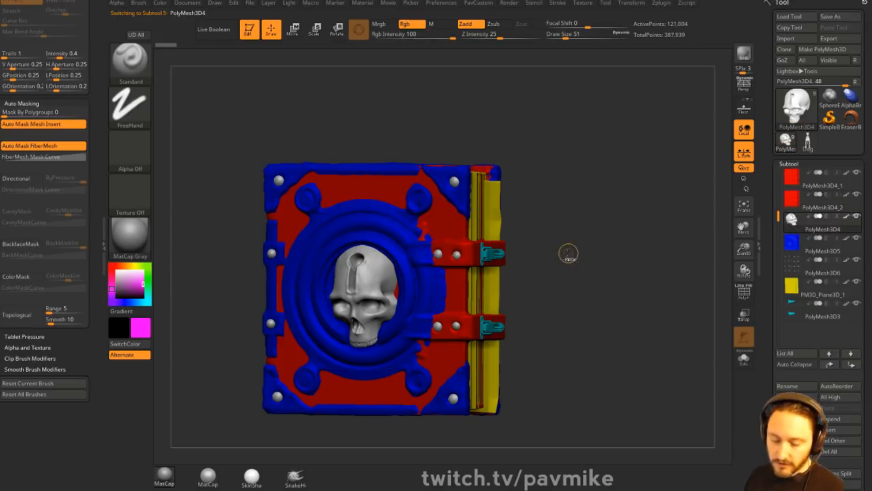
key("ctrl+f")
mouse_move(640, 248)
left_mouse_down()
mouse_move(609, 249)
mouse_move(668, 250)
mouse_move(639, 250)
left_mouse_up()
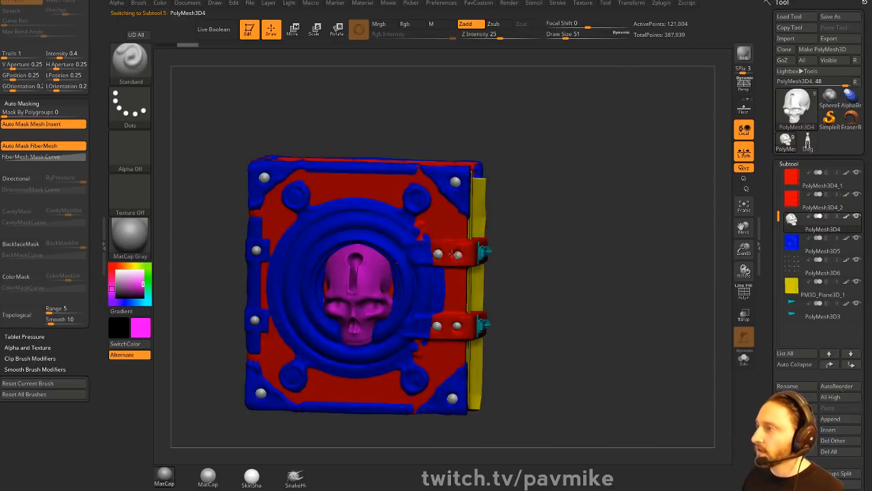
- Make the PolyMesh3D6 rivets active, sample the cyan of the clasps and fill the rivets with it
left_click_drag(506, 237, 408, 239)
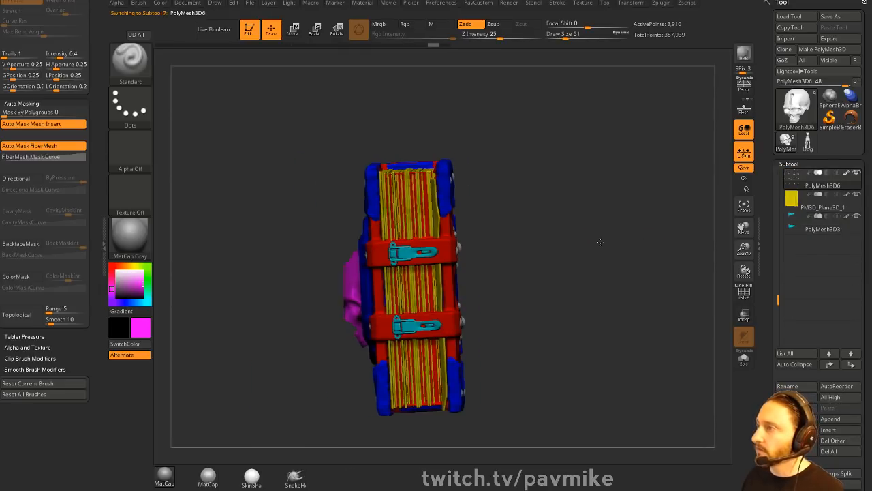
left_click_drag(601, 241, 579, 235, "alt")
key("c")
left_click_drag(528, 236, 616, 193)
key("ctrl+f")
left_click_drag(616, 194, 629, 229, "alt")
- Check the subtools around the page edges and make the PolyMesh3D4_1 cover active
left_click_drag(778, 300, 780, 171)
mouse_move(859, 197)
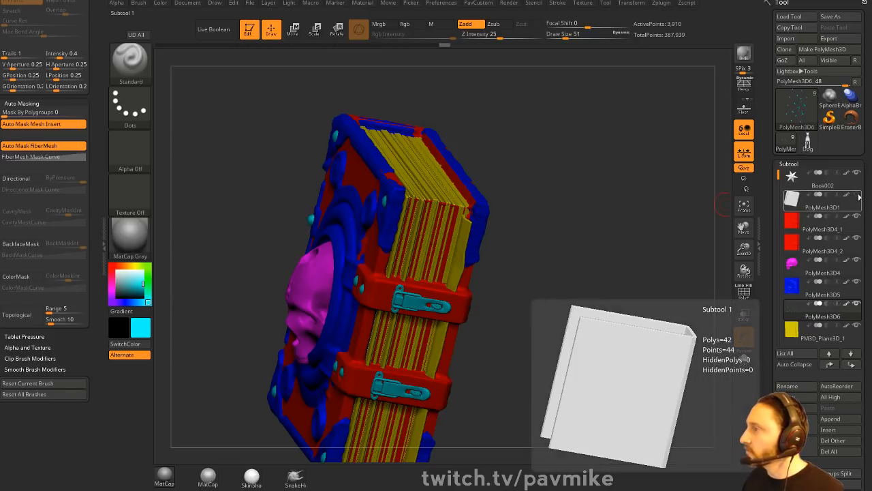
mouse_move(838, 227)
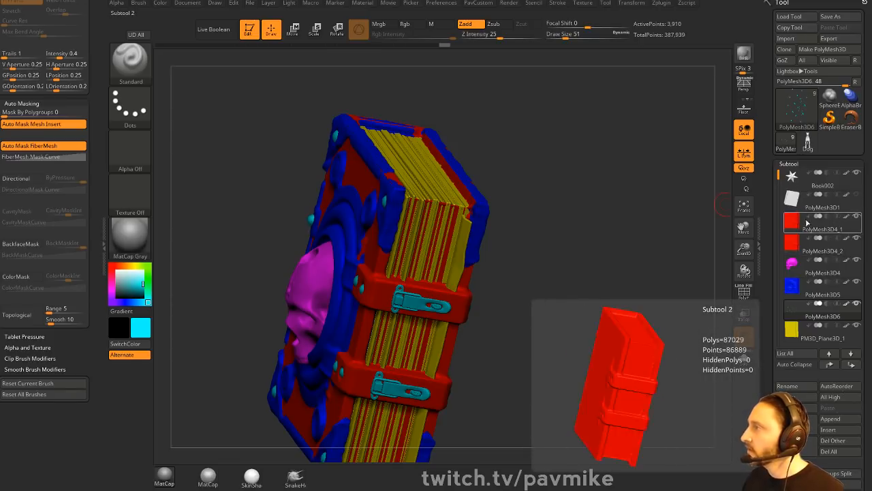
mouse_move(812, 343)
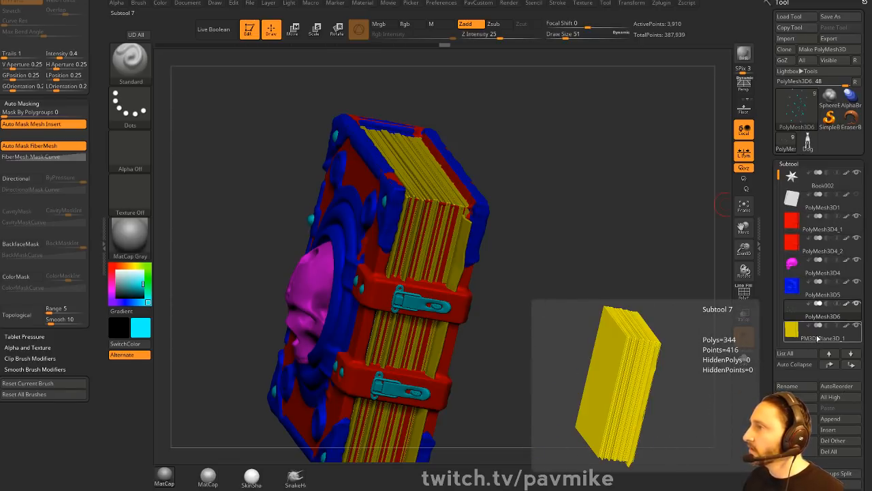
left_click(458, 212, "alt")
- Carve the cover's surface behind the page edges with the Clay brush at draw size 101, and inspect it in Solo mode
mouse_move(615, 239)
left_mouse_down("alt")
mouse_move(596, 237)
mouse_move(583, 215)
left_mouse_up("alt")
key("b")
key("c")
key("l")
key("s")
mouse_move(418, 199)
left_mouse_down()
mouse_move(428, 202)
mouse_move(409, 210)
left_mouse_up()
left_click_drag(485, 161, 507, 240)
left_click(738, 357)
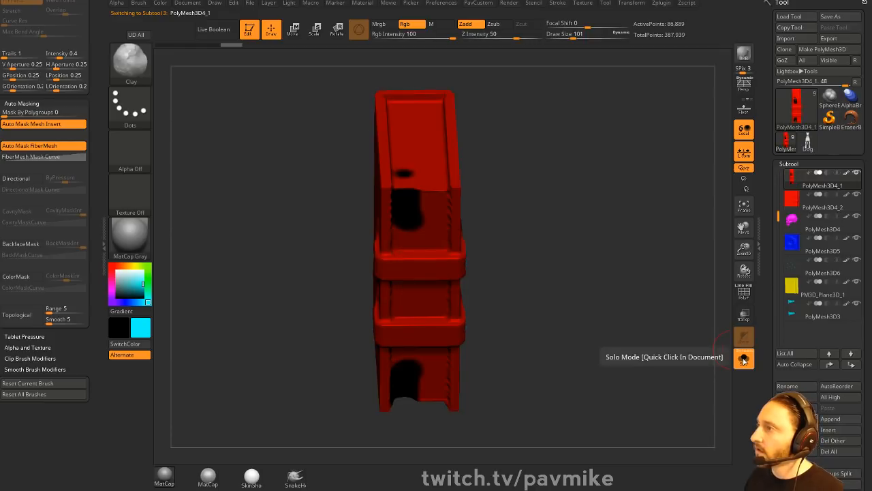
mouse_move(634, 267)
left_mouse_down()
mouse_move(620, 275)
mouse_move(634, 252)
mouse_move(616, 267)
mouse_move(631, 271)
left_mouse_up()
- Fill the PolyMesh3D4_1 cover with cyan, compare it with the whole book and undo the fill
key("ctrl+f")
left_click(743, 359)
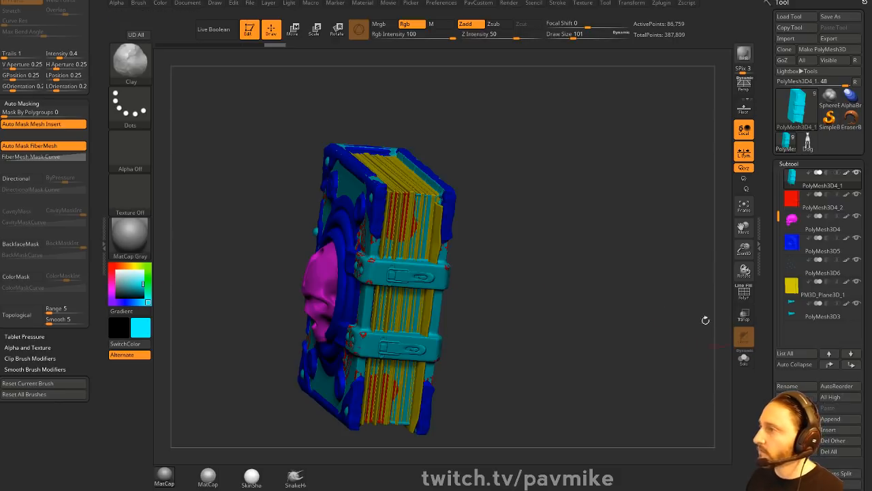
left_click_drag(481, 229, 545, 225)
key("ctrl+z")
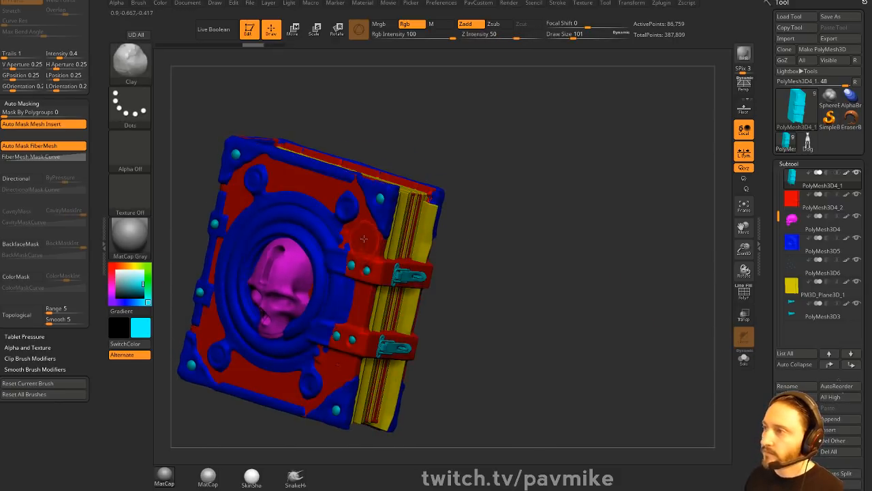
- Sample the cover's red as the current colour, restore a solid red cover and check it in Solo mode
key("c")
left_click_drag(485, 221, 558, 229)
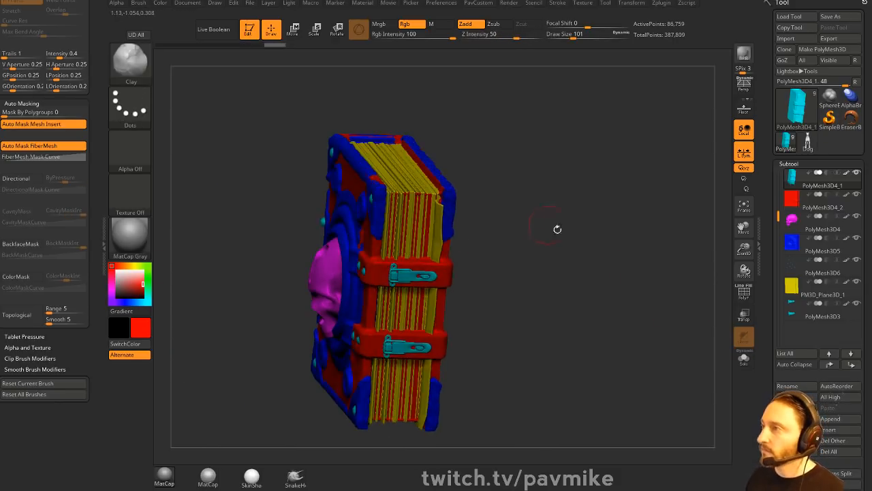
left_click(745, 360)
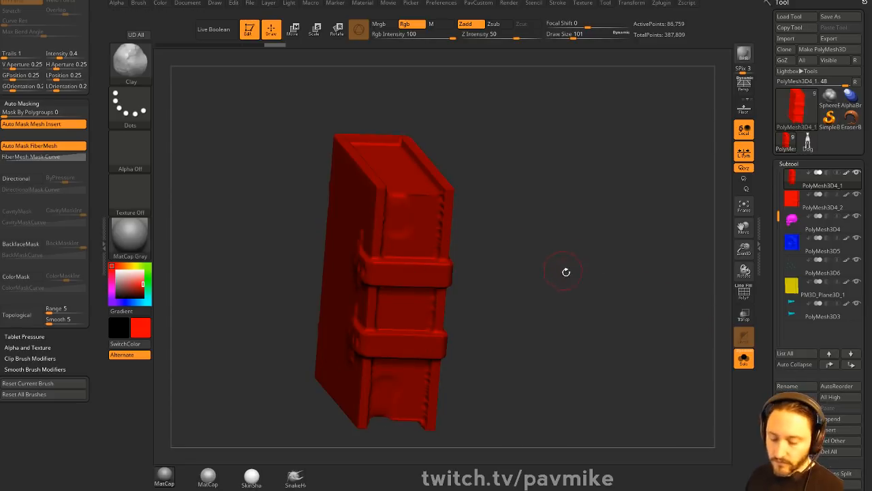
left_click(743, 363)
left_click_drag(668, 319, 621, 291, "shift")
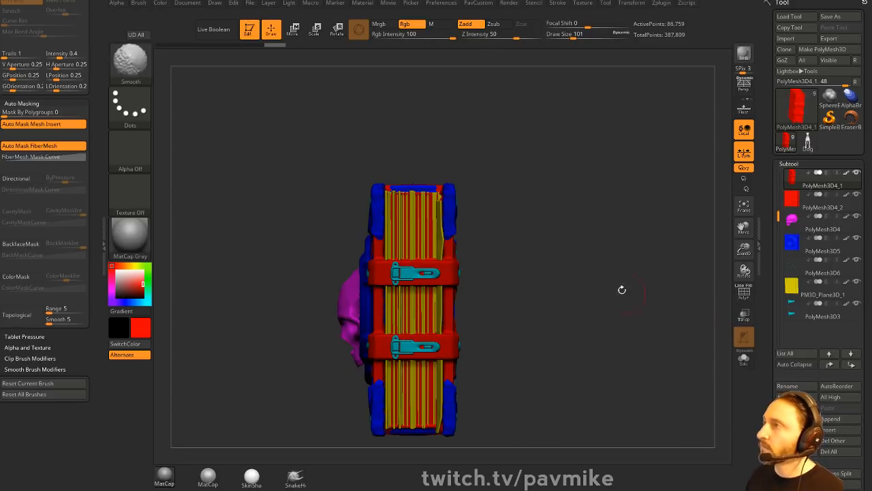
- Turn off Rgb painting and set the Clay brush draw size to 97 for work on the page edges
left_click(416, 28)
key("s")
left_click(420, 214)
left_click_drag(484, 151, 425, 204)
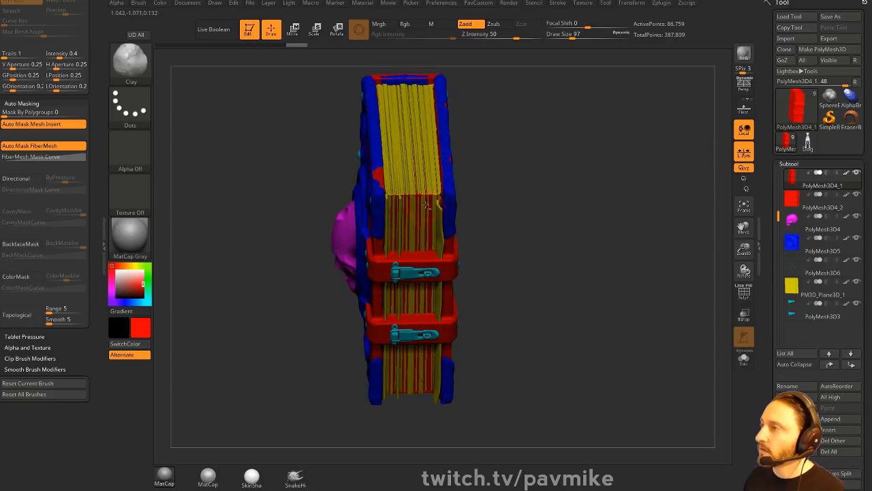
- Mask the cover's boards and spine so that only the block behind the pages stays editable
left_click_drag(551, 212, 535, 170, "shift")
mouse_move(510, 150)
left_mouse_down("ctrl")
mouse_move(515, 210)
mouse_move(421, 288)
mouse_move(437, 434)
left_mouse_up("ctrl")
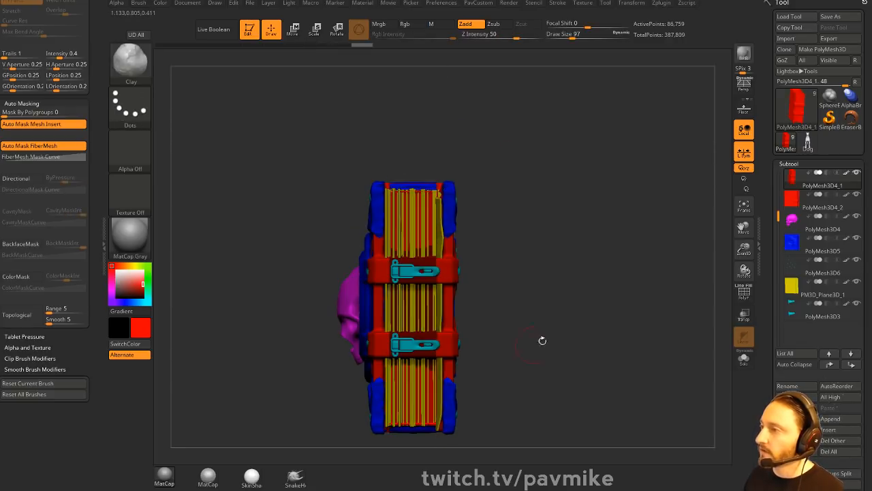
left_click_drag(543, 341, 541, 298, "alt")
left_click_drag(541, 298, 617, 328)
left_click(743, 358)
left_click_drag(684, 319, 624, 333)
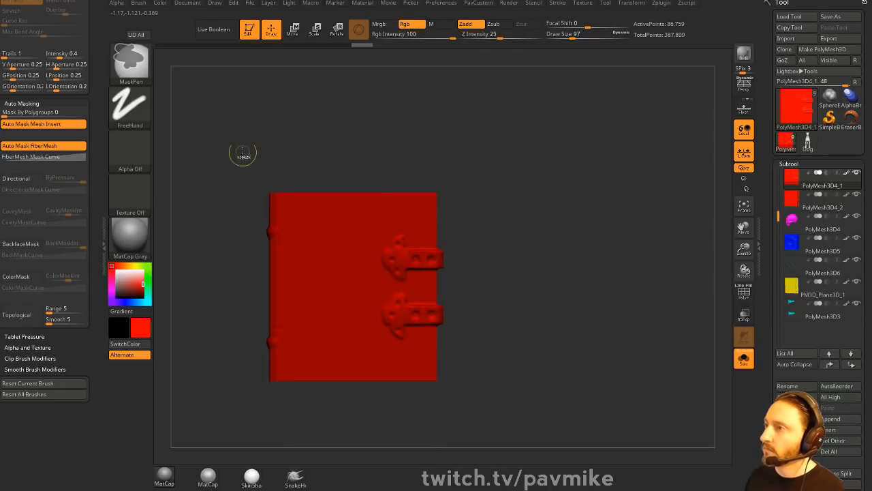
left_click_drag(241, 152, 271, 430, "ctrl")
left_click_drag(545, 286, 637, 314)
left_click(635, 310, "ctrl")
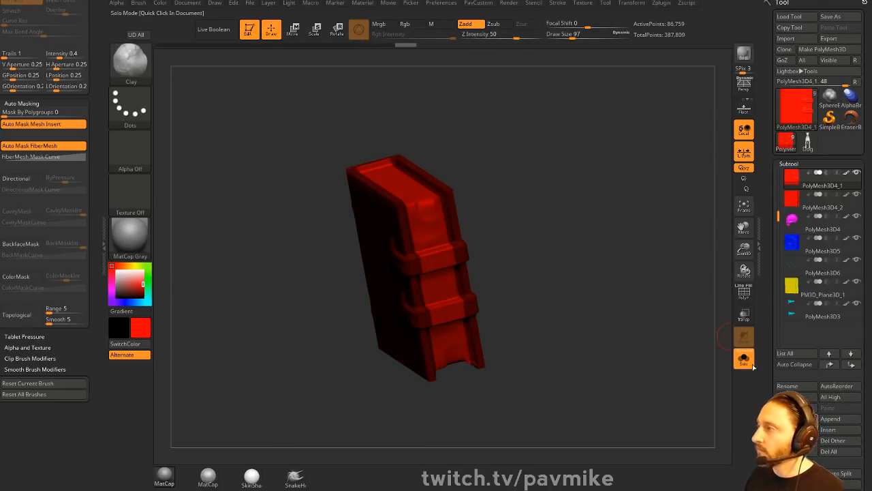
- Leave Solo mode, shrink the unmasked page block with Inflate at -4 and repeat the operation
left_click(743, 358)
key("space")
left_click_drag(604, 155, 601, 154)
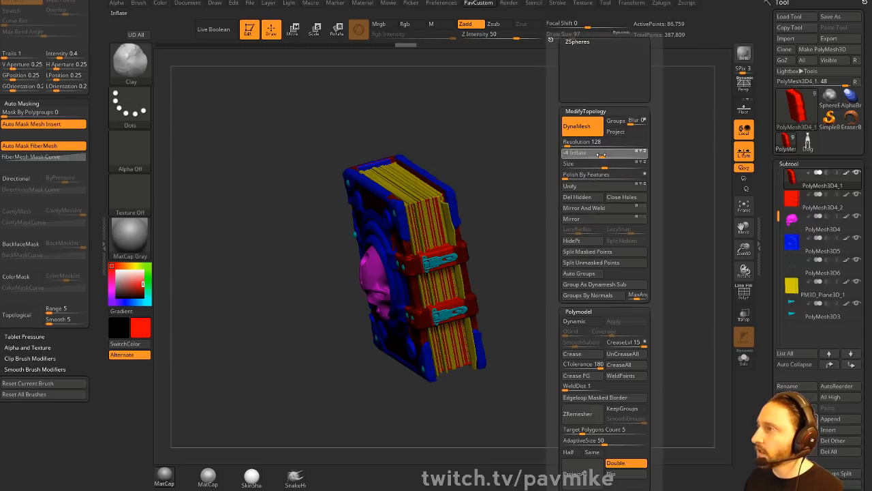
key("s")
mouse_move(521, 224)
left_mouse_down("alt")
mouse_move(555, 258)
mouse_move(547, 247)
mouse_move(562, 204)
left_mouse_up("alt")
key("1")
- Isolate the PolyMesh3D4_2 subtool and mask the block between its boards, leaving the straps unmasked
left_click(432, 198, "alt")
left_click(743, 358)
left_click_drag(658, 323, 538, 187)
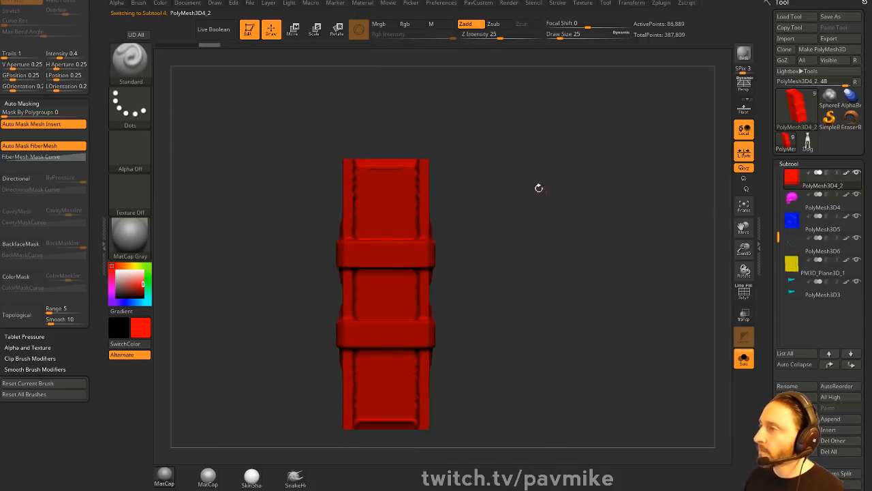
left_click_drag(380, 127, 401, 445, "ctrl")
left_click_drag(487, 240, 323, 270, "ctrl")
left_click_drag(458, 313, 475, 328, "ctrl")
key("ctrl+z")
- Adjust the mask along the spine of PolyMesh3D4_2 and invert the mask
left_click_drag(536, 254, 611, 255)
left_click_drag(248, 124, 288, 399, "ctrl")
left_click_drag(596, 247, 556, 294)
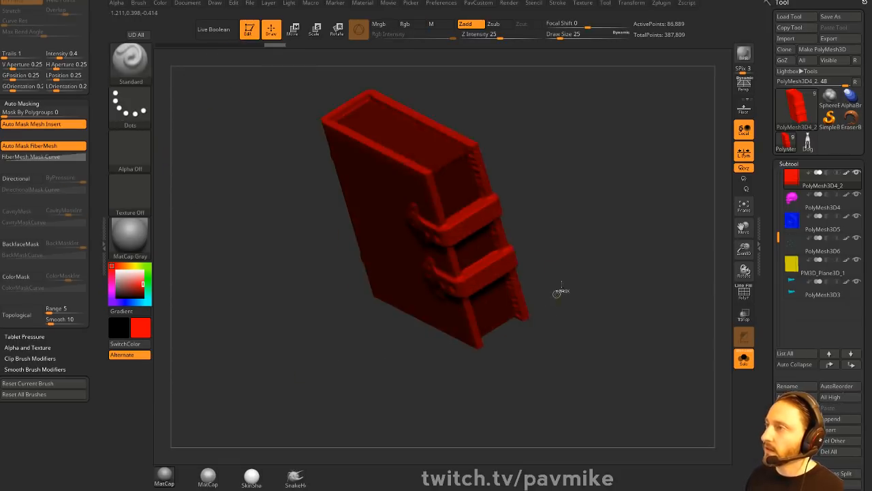
left_click(557, 294, "ctrl")
- Shrink the unmasked block of PolyMesh3D4_2 with a negative Inflate, leave Solo mode, clear the mask and update the DynaMesh
key("space")
left_click_drag(581, 155, 569, 156)
left_click(743, 358)
mouse_move(682, 295)
left_mouse_down()
mouse_move(650, 291)
mouse_move(656, 285)
mouse_move(633, 272)
left_mouse_up()
mouse_move(633, 272)
left_mouse_down("ctrl")
mouse_move(644, 229)
mouse_move(673, 287)
left_mouse_up("ctrl")
mouse_move(637, 243)
left_mouse_down()
mouse_move(590, 256)
mouse_move(578, 247)
mouse_move(571, 267)
left_mouse_up()
key("s")
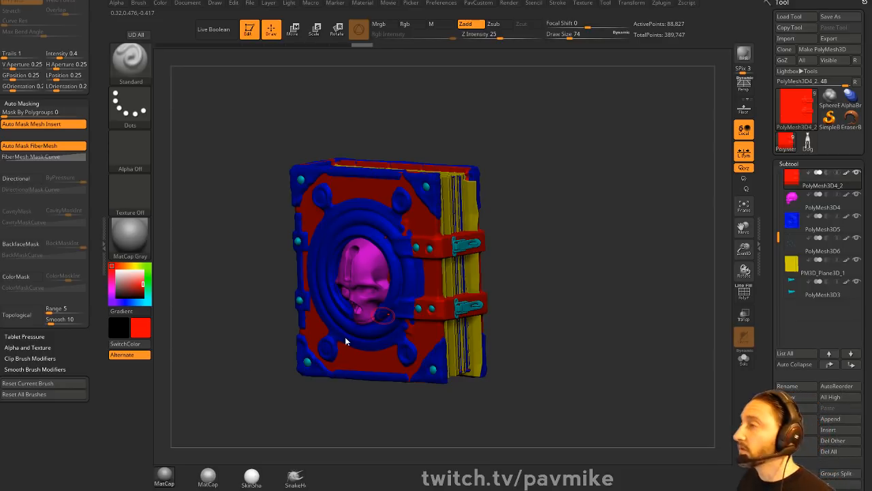
- Face the book's front cover and bring up the FBX ExportImport plugin options beside the canvas
left_click_drag(597, 216, 621, 218)
left_click_drag(98, 49, 97, 184)
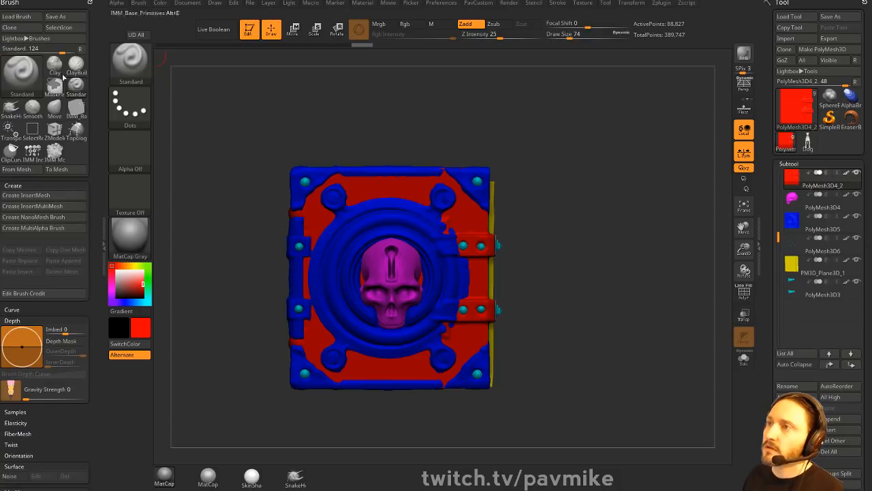
left_click(87, 3)
left_click(659, 3)
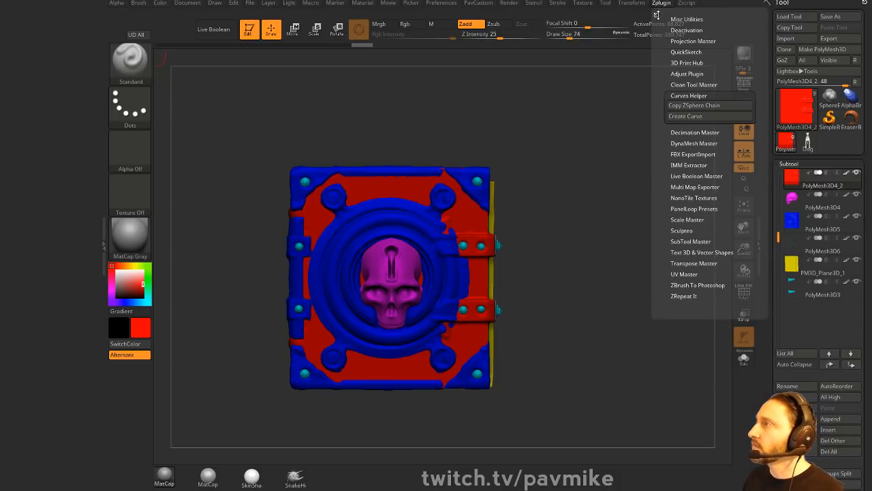
left_click_drag(655, 8, 61, 150)
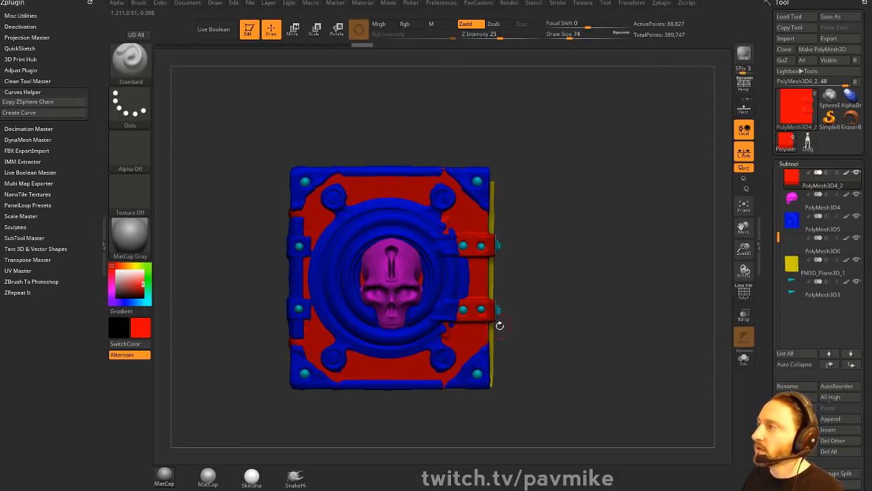
left_click(26, 92)
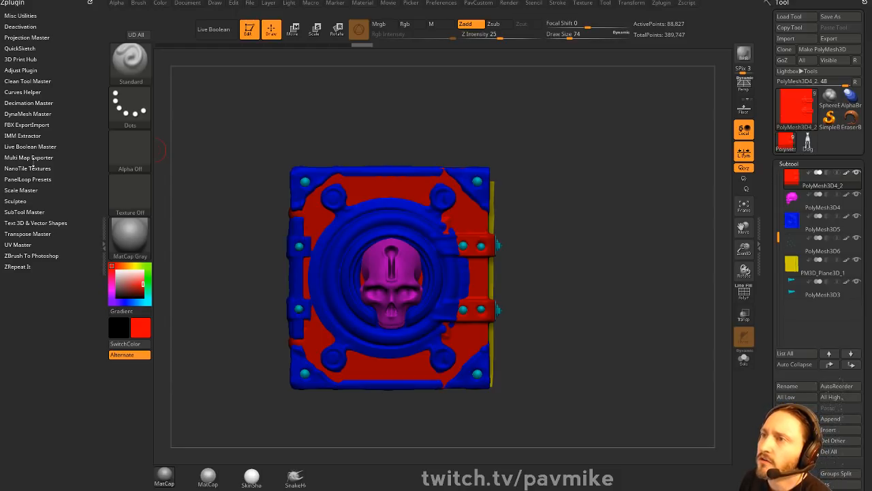
left_click(34, 127)
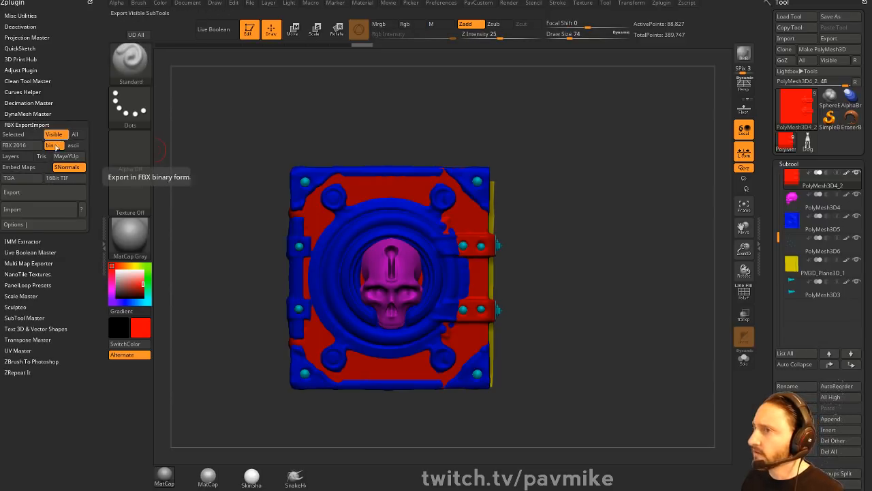
- Start the FBX export of the visible subtools and create a folder named Bake inside MedievalZombie as its destination
left_click(27, 191)
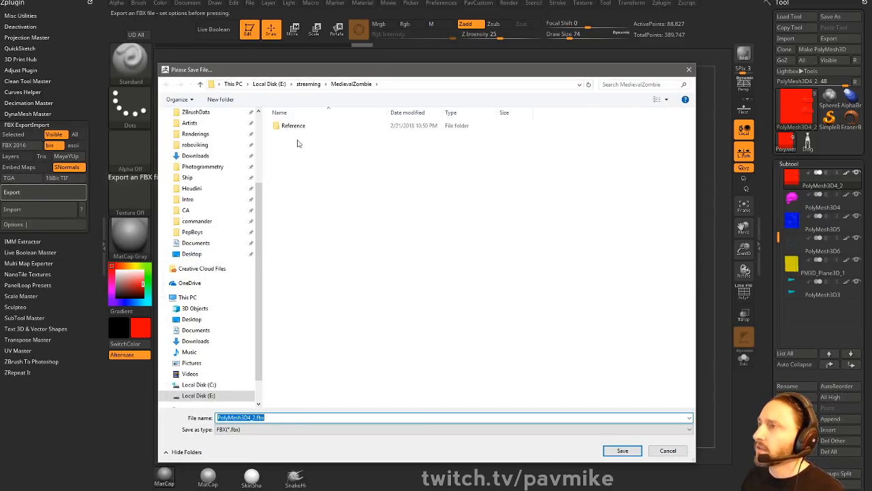
right_click(393, 272)
mouse_move(334, 353)
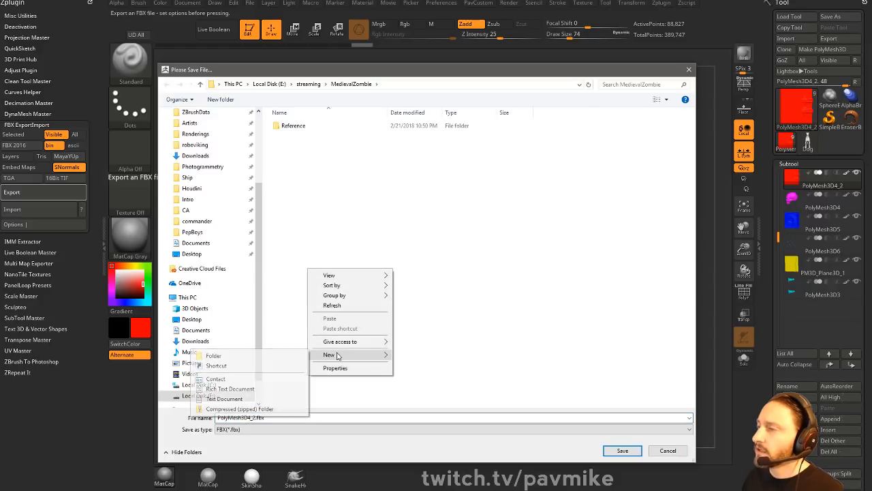
left_click(296, 361)
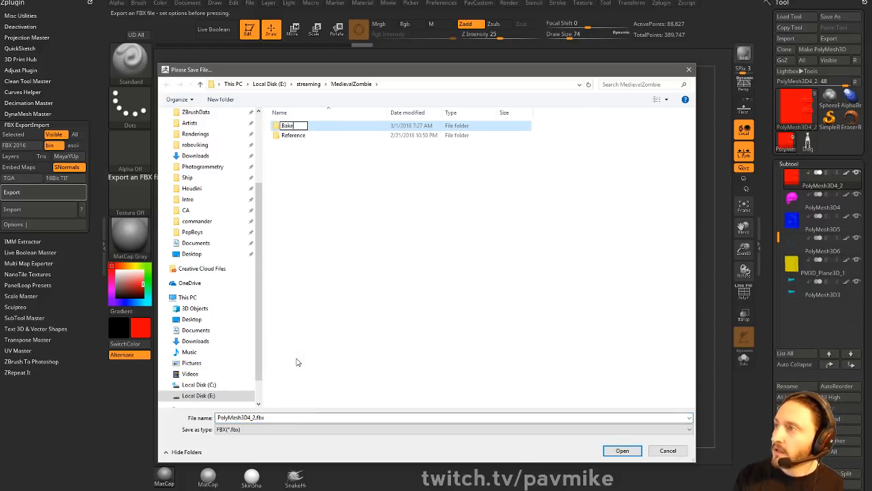
type("Bake")
key("Return")
key("Return")
- Name the FBX file Book_high and export it into the Bake folder
left_click(301, 418)
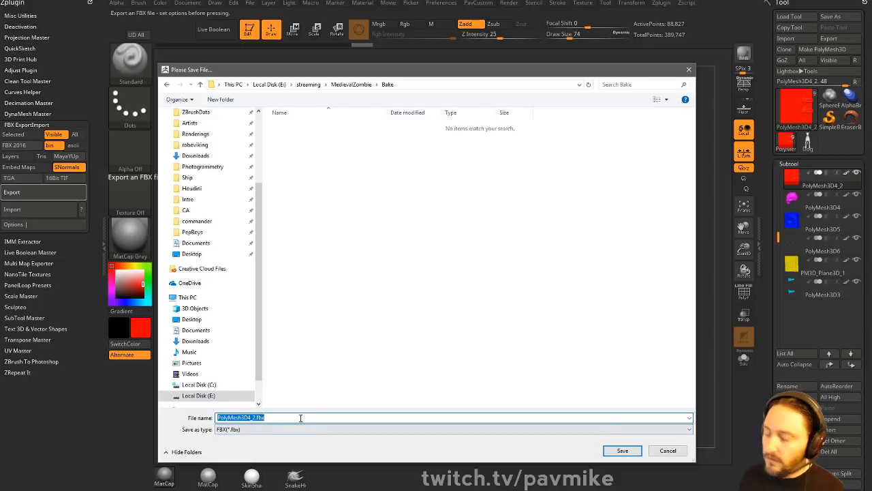
type("Book_high")
key("Return")
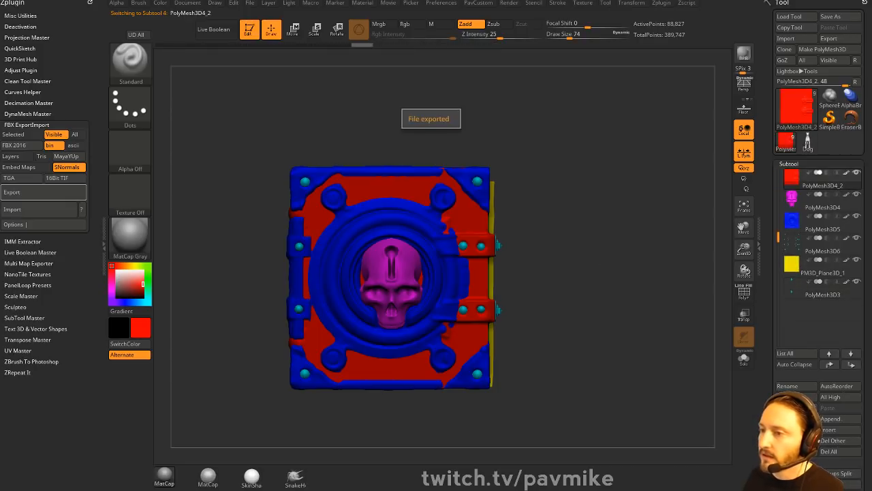
- Switch to Houdini, add the Go Z shelf and start the GoZ connection
key("alt+Tab")
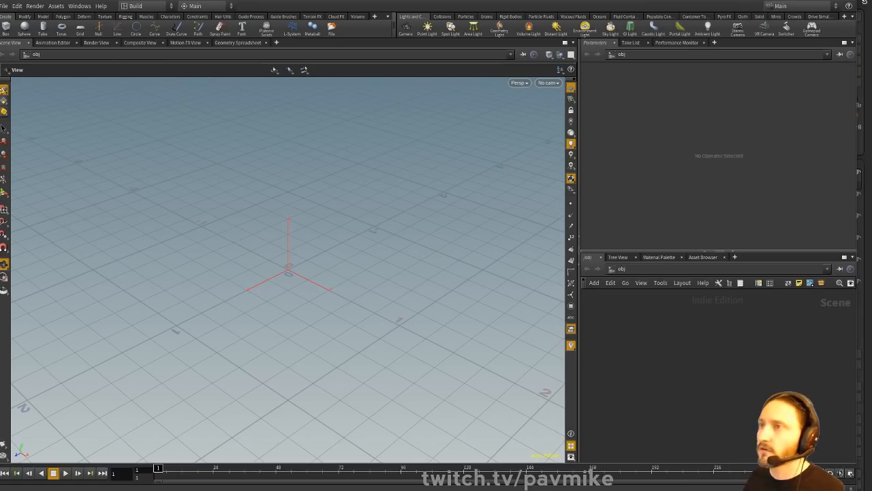
left_click(375, 17)
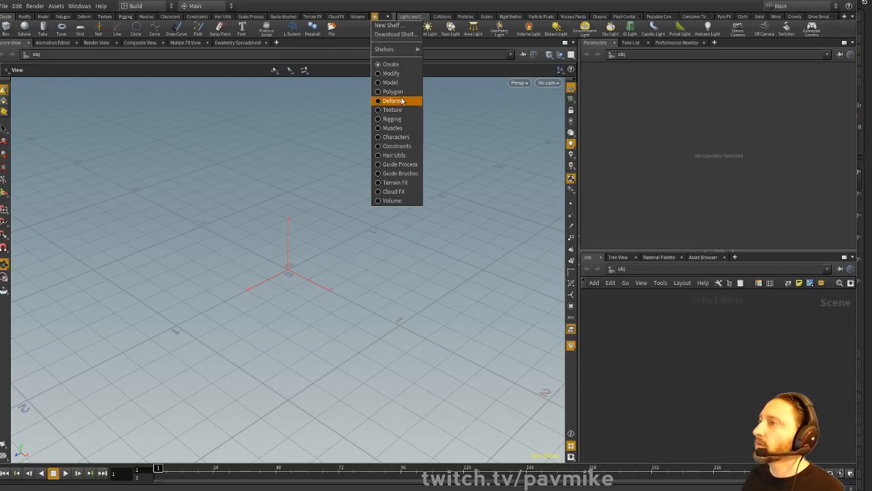
mouse_move(399, 49)
left_click(441, 168)
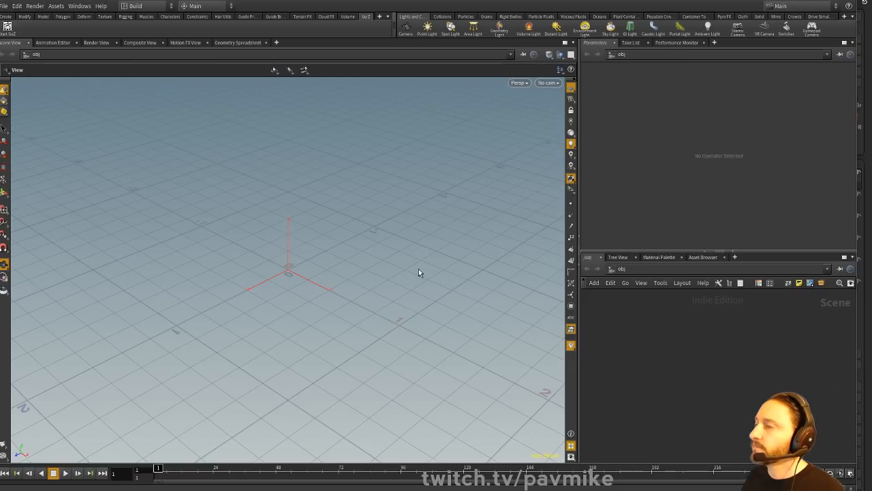
left_click(441, 285)
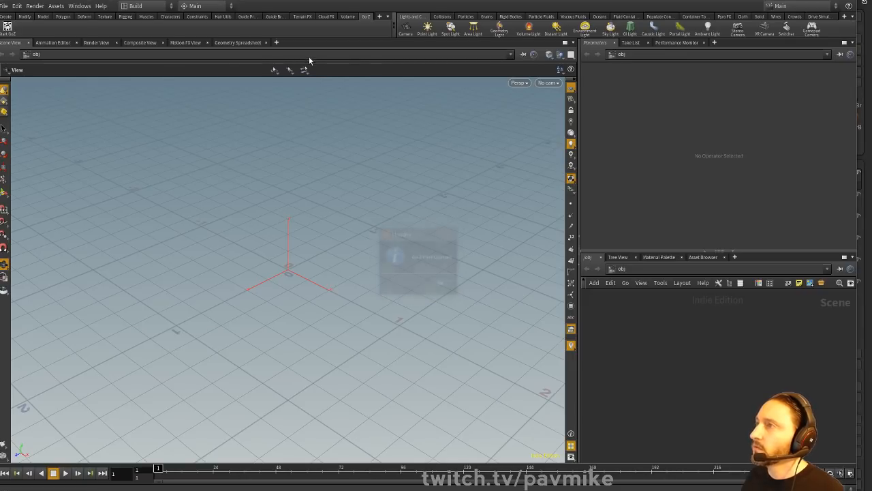
- Add the Game Development Toolset shelf to the Houdini shelf set
left_click(380, 17)
mouse_move(388, 50)
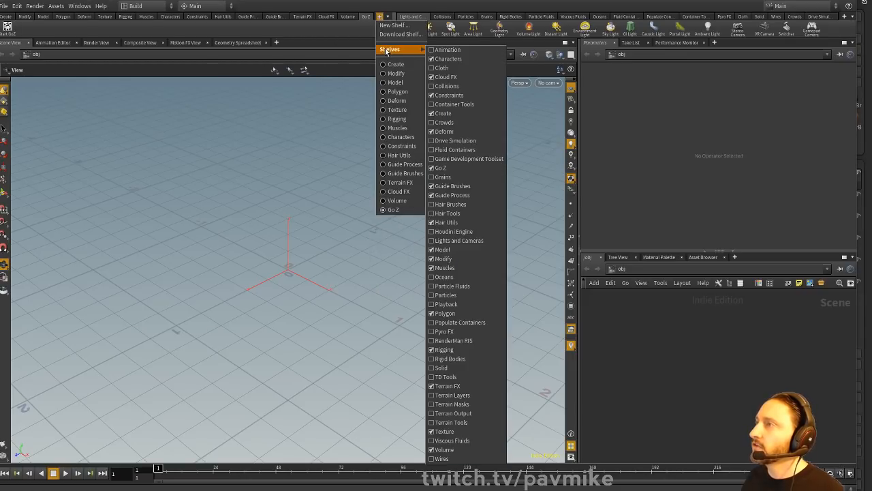
left_click(455, 159)
- Switch back to ZBrush and send all visible book subtools to Houdini through GoZ
key("alt+Tab")
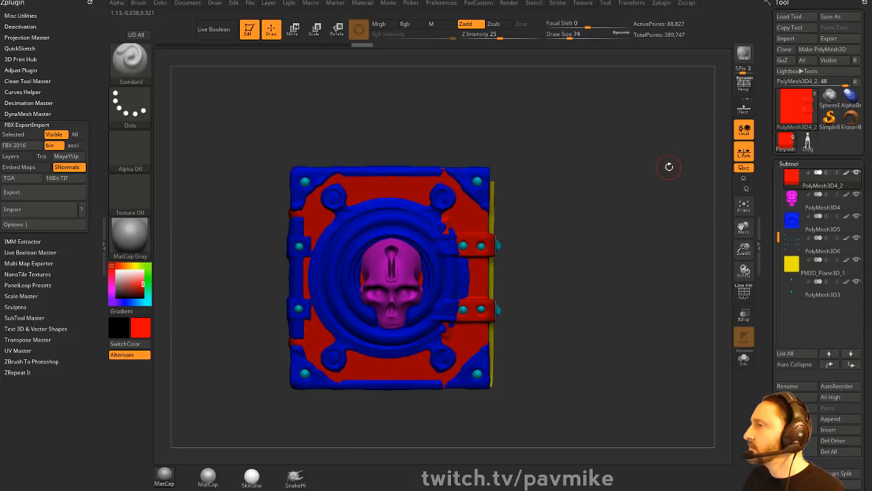
left_click_drag(629, 308, 616, 264)
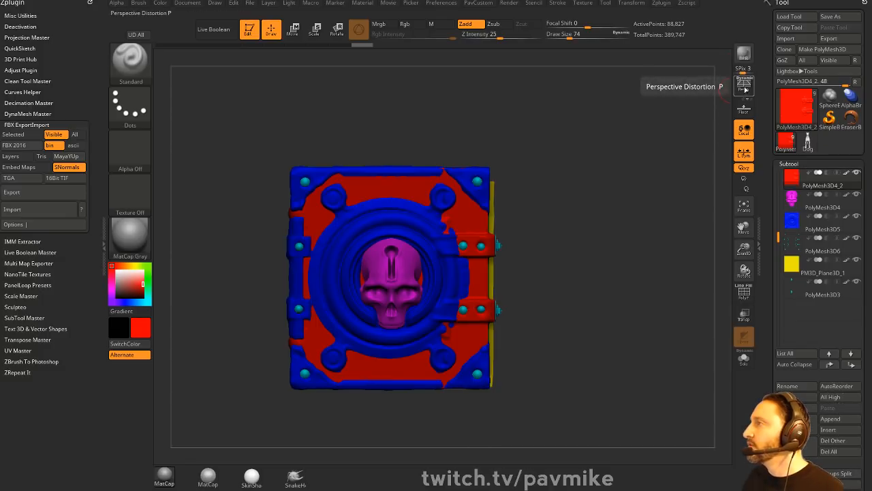
left_click(829, 60)
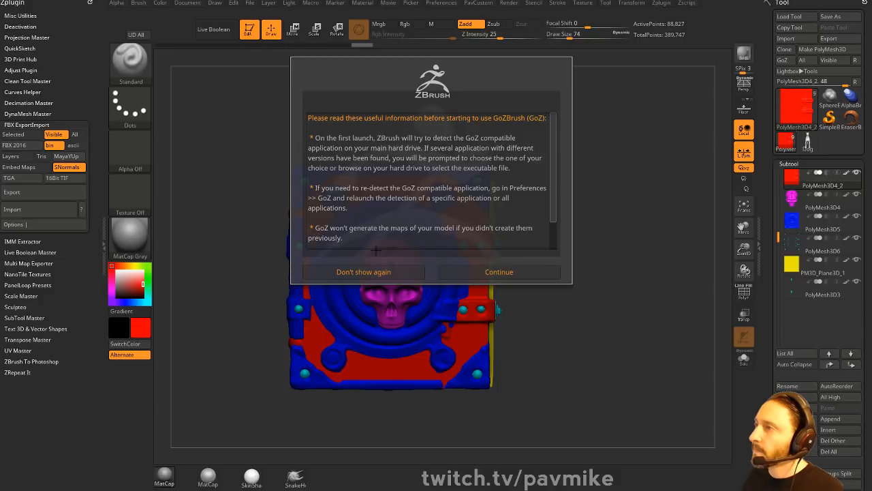
left_click(473, 273)
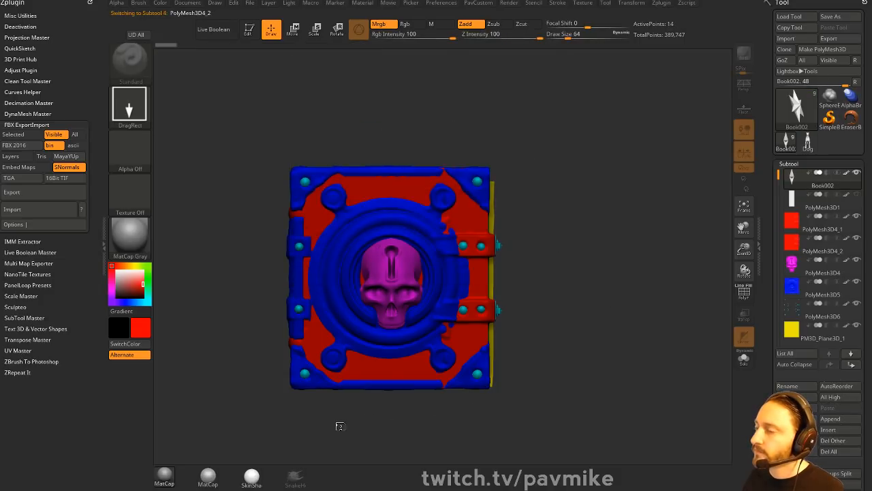
- Switch to Houdini and open the GoZ_Mesh object's network, framing the imported book in the viewport
key("alt+Tab")
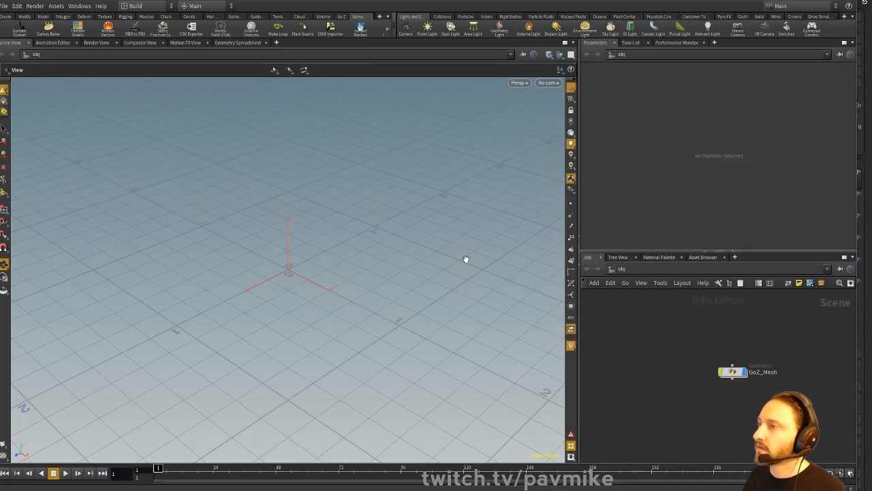
left_click_drag(468, 281, 422, 136)
left_click_drag(467, 182, 485, 259)
mouse_move(724, 383)
left_click_drag(724, 378, 701, 334)
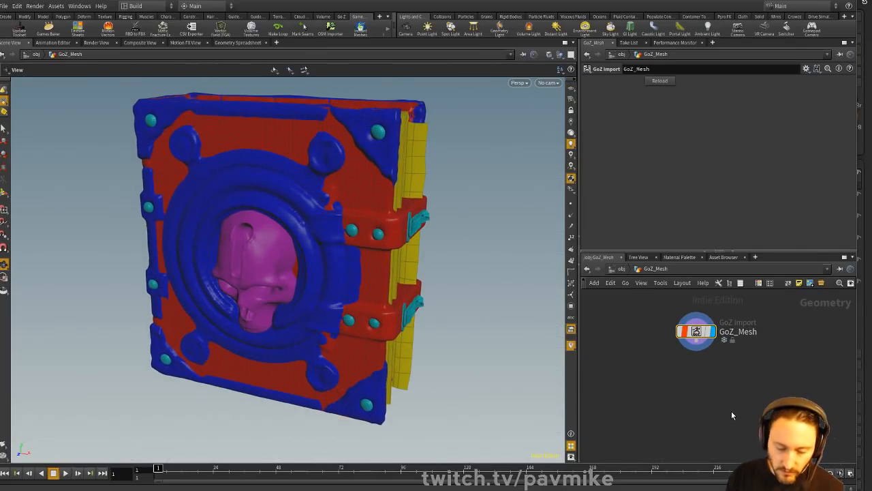
- Add a GameDev Voxel Mesh node below GoZ_Mesh, wire it to the import and display its result
key("Tab")
type("voxel")
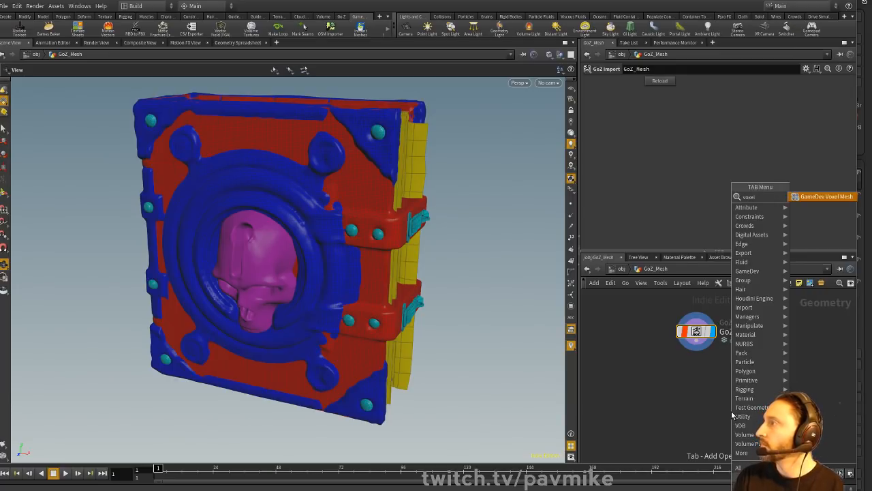
key("Return")
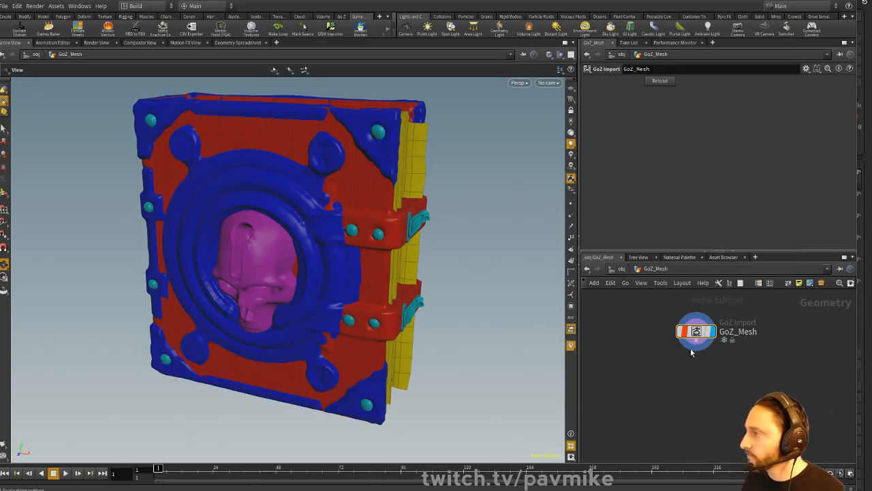
left_click(699, 388)
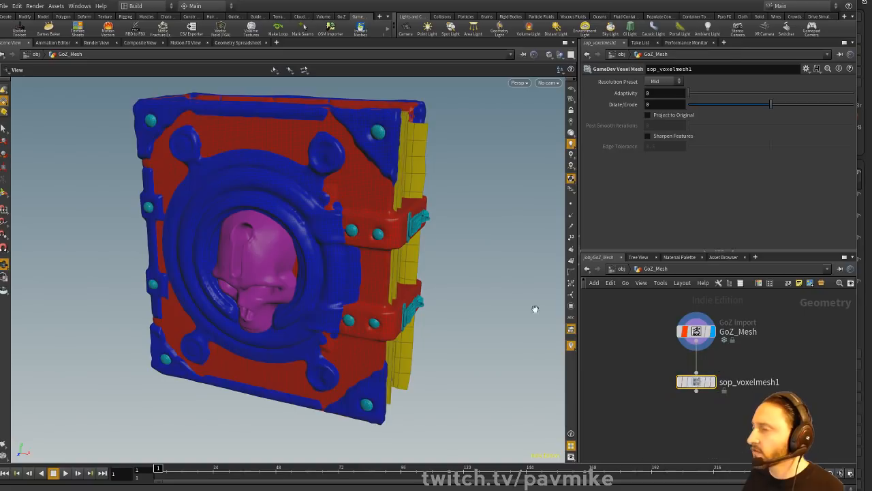
left_click_drag(436, 142, 416, 140)
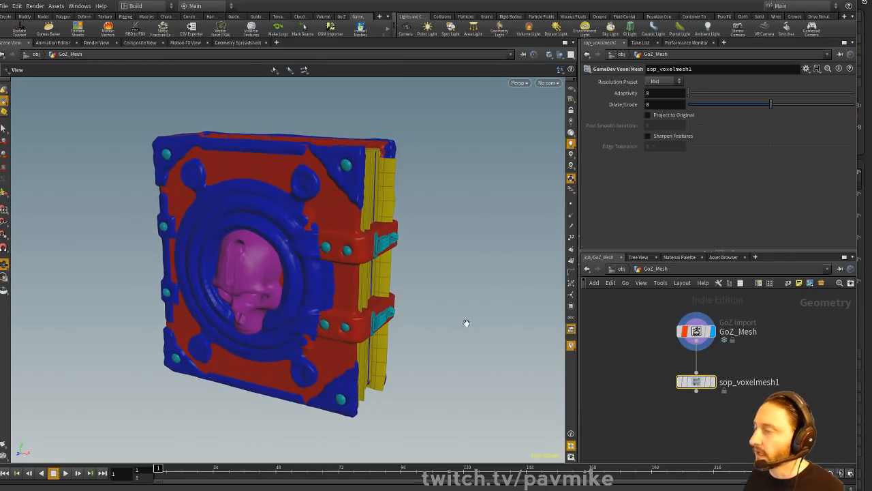
mouse_move(713, 385)
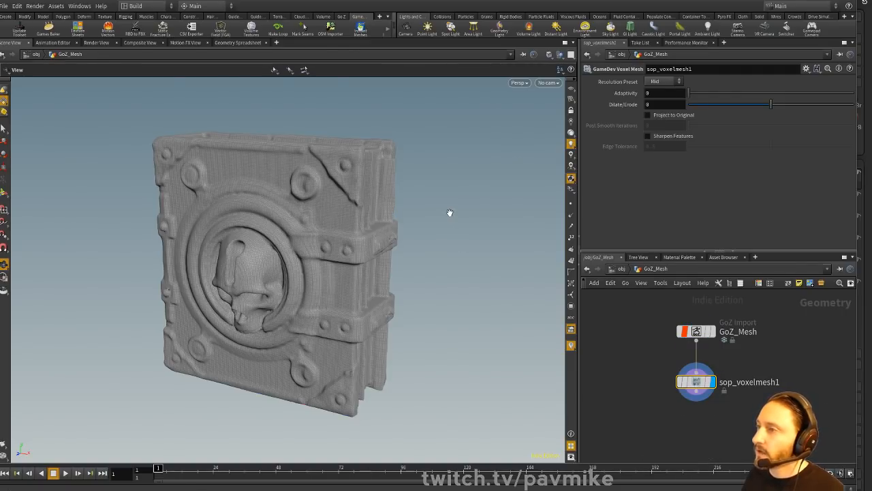
- Try Project to Original and Sharpen Features on the voxel mesh, then leave both options off
left_click_drag(450, 212, 477, 133)
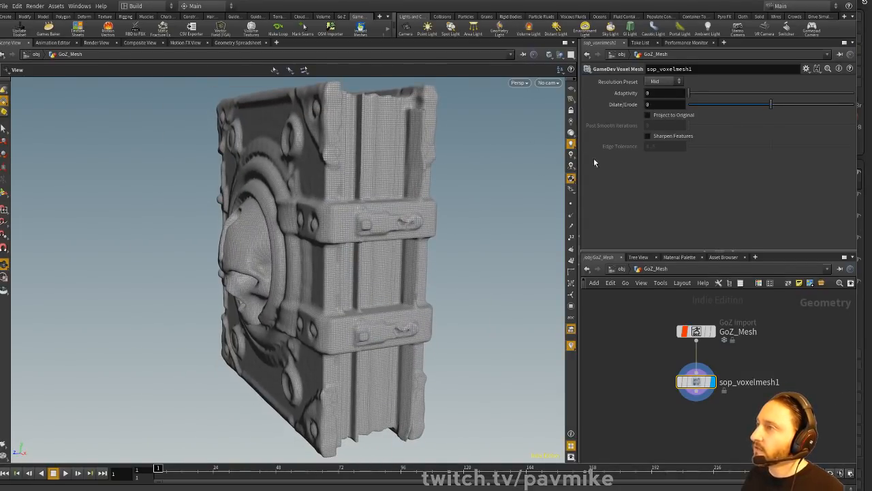
left_click(647, 115)
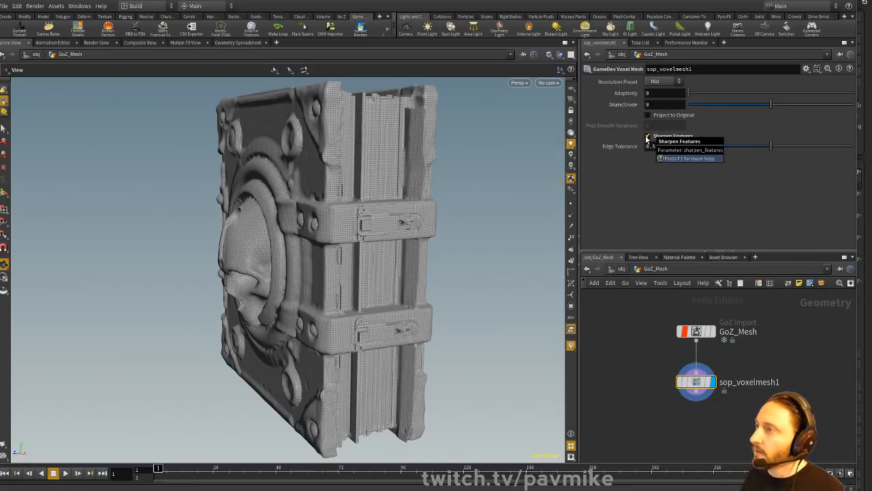
left_click(647, 136)
- Set the voxel mesh's resolution preset to Low and inspect the skull, cover and straps
left_click_drag(475, 175, 518, 167)
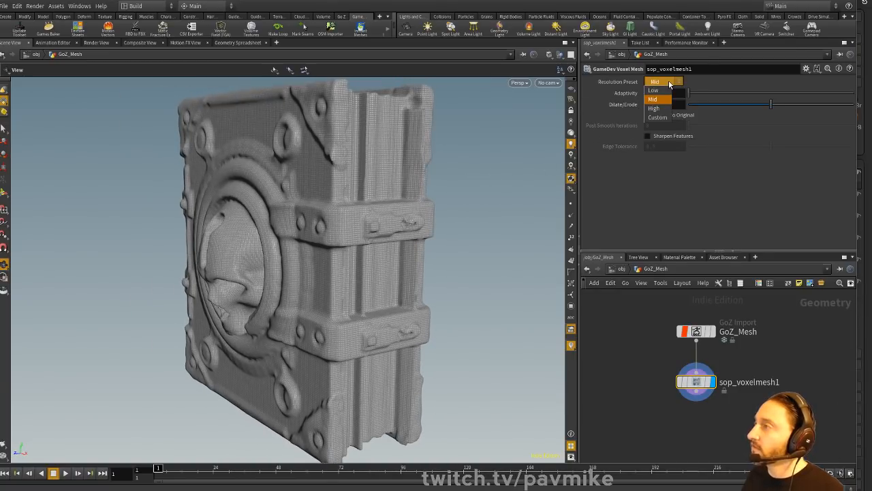
left_click(656, 90)
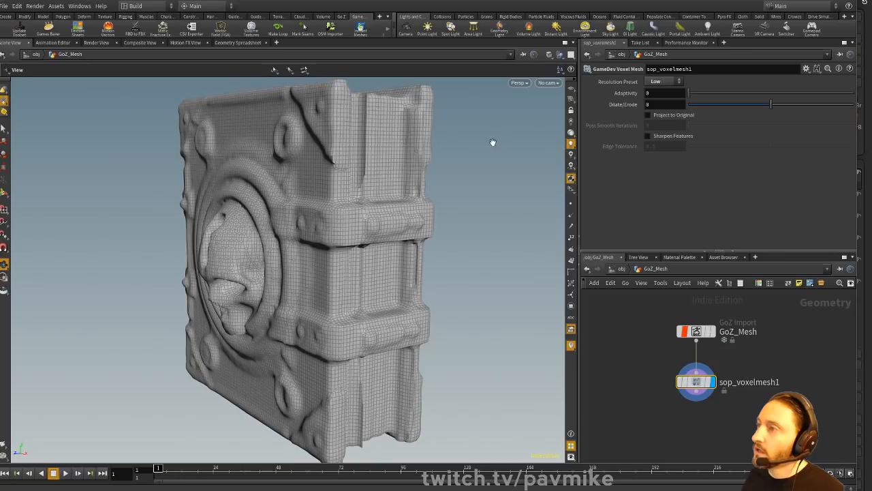
left_click_drag(433, 149, 507, 113)
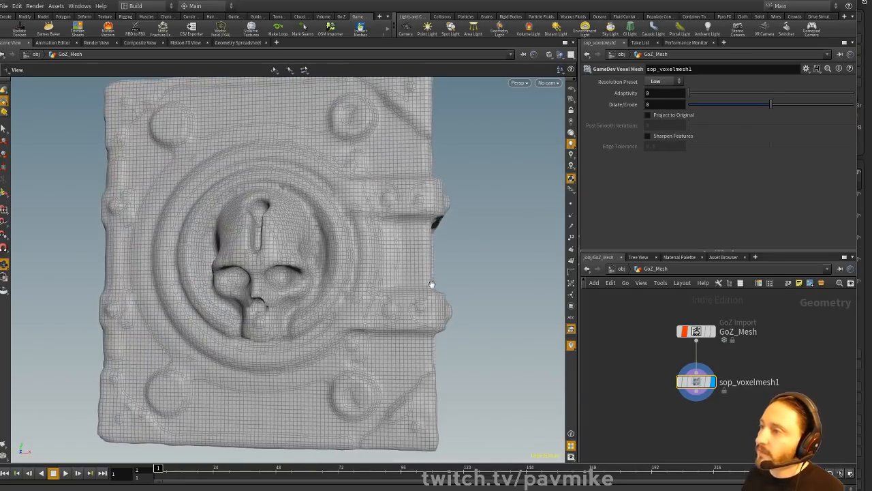
mouse_move(431, 284)
left_mouse_down()
mouse_move(460, 227)
mouse_move(382, 185)
mouse_move(394, 141)
mouse_move(353, 156)
mouse_move(325, 222)
mouse_move(314, 172)
mouse_move(511, 215)
mouse_move(483, 204)
mouse_move(459, 214)
mouse_move(438, 269)
left_mouse_up()
scroll(439, 269, "up", 2)
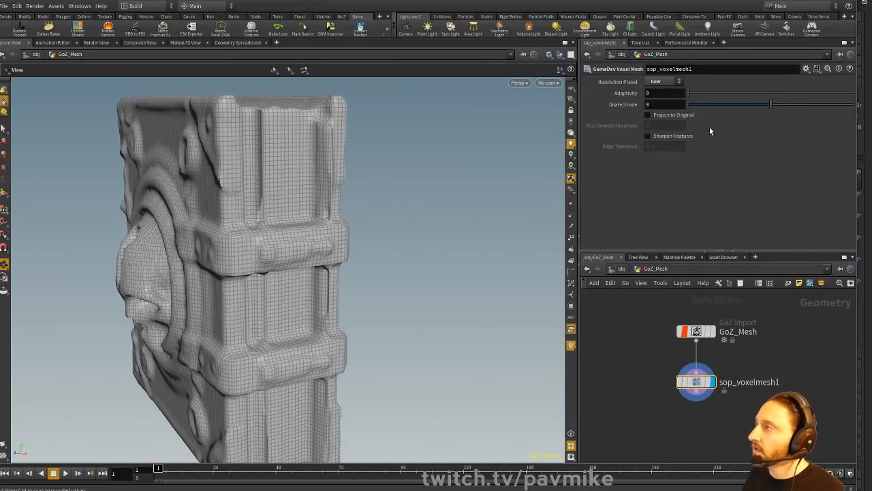
- Turn on Project to Original for the voxel mesh, trying 1 post smooth iteration before resetting it to 0
left_click(648, 115)
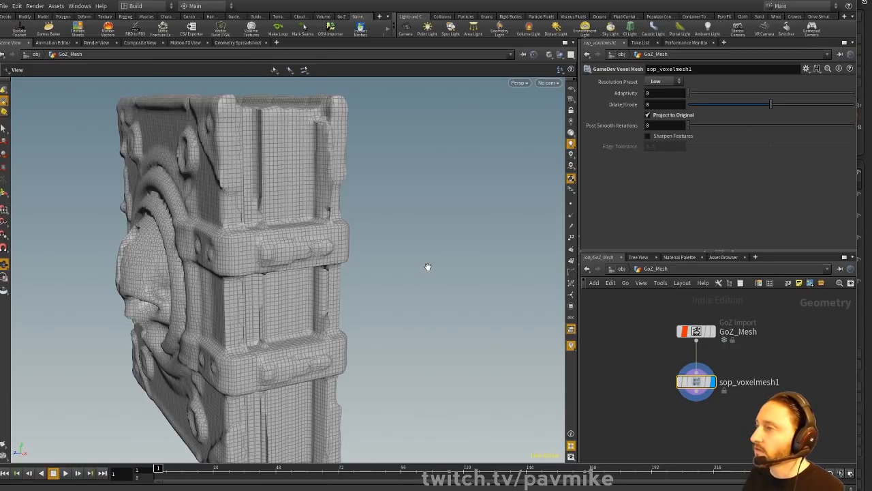
left_click_drag(368, 251, 335, 270)
right_click_drag(336, 270, 496, 246)
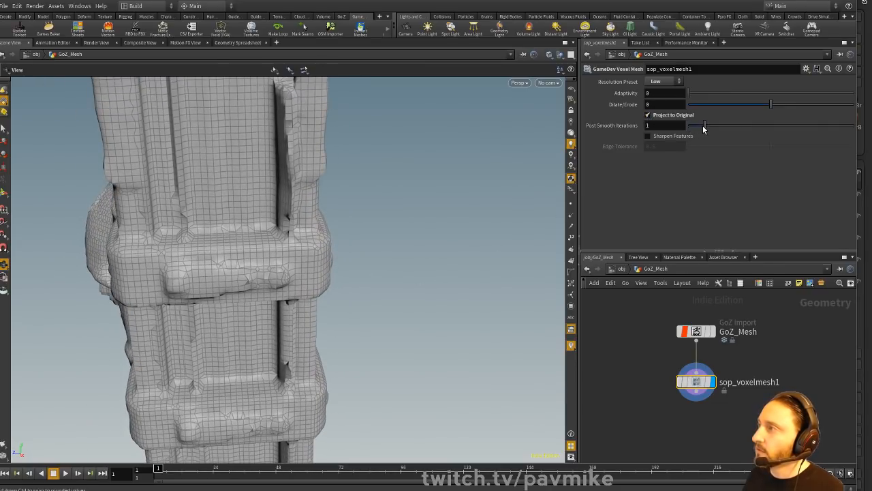
left_click_drag(419, 202, 443, 164)
left_click_drag(703, 126, 687, 126)
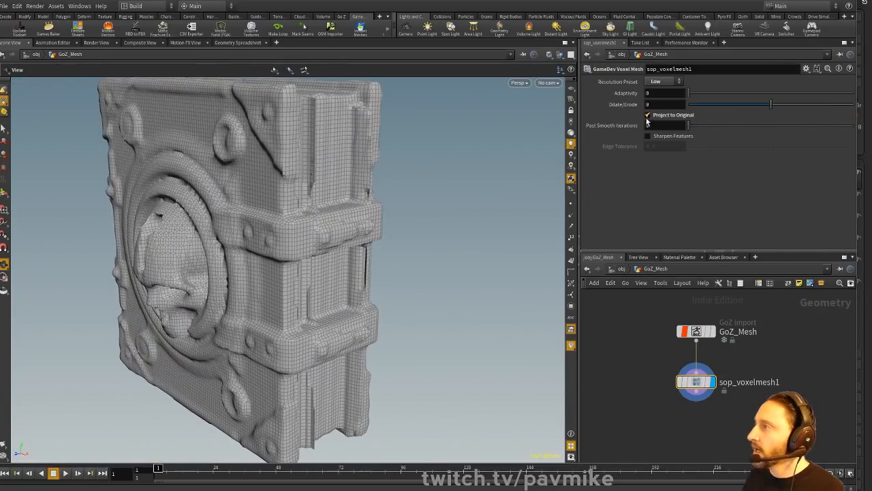
- Turn off Project to Original on the voxel mesh and view the book from a higher angle
left_click(648, 115)
scroll(620, 370, "down", 1)
middle_click_drag(631, 323, 764, 305)
middle_click_drag(701, 346, 670, 354)
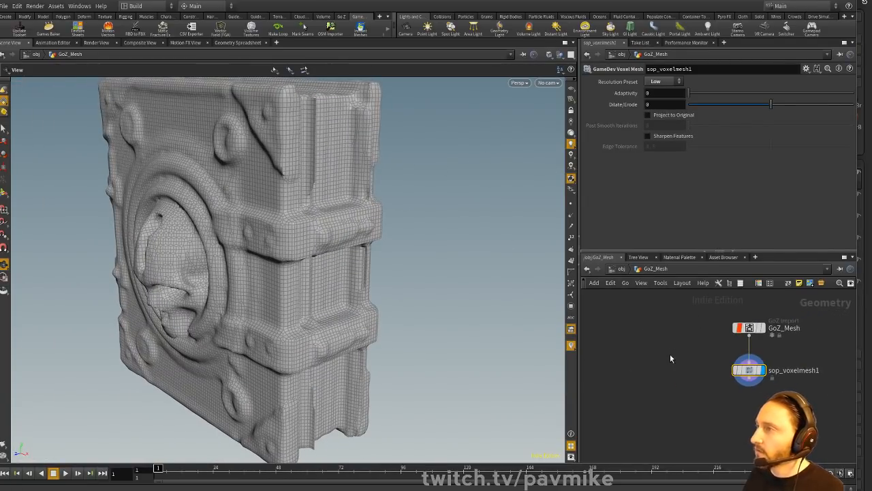
left_click_drag(452, 196, 408, 211)
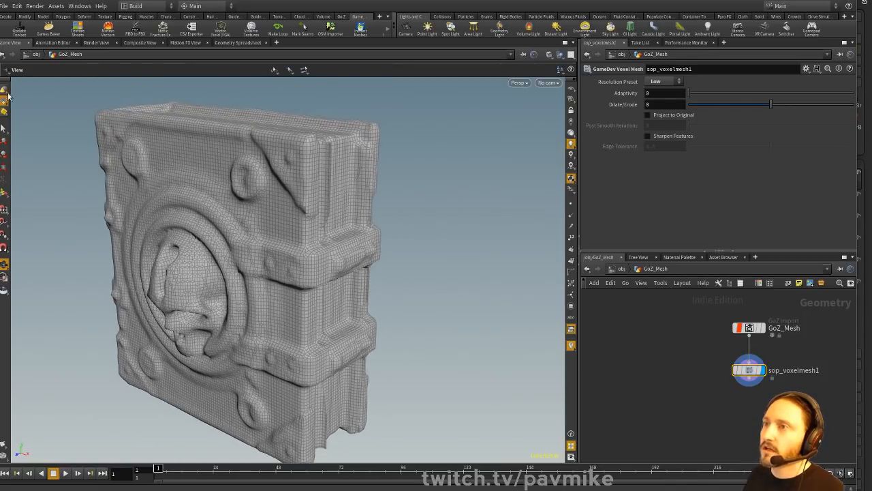
- Enable selection by name attribute, select the GoZ_Mesh import node to list its pieces and lay out the network
left_click(4, 130)
left_click(320, 69)
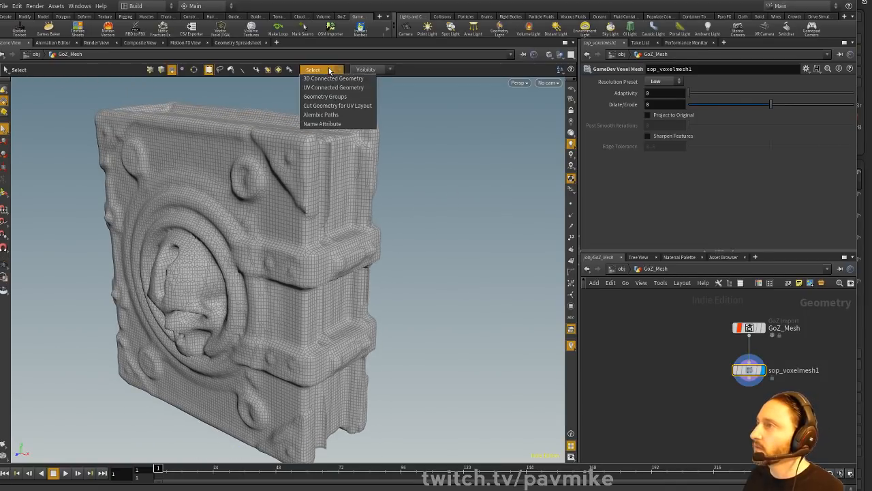
left_click(333, 126)
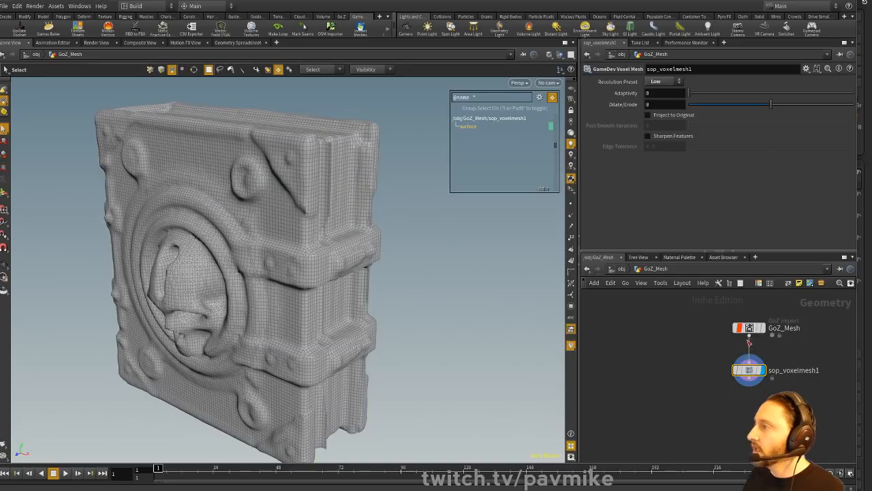
left_click(753, 330)
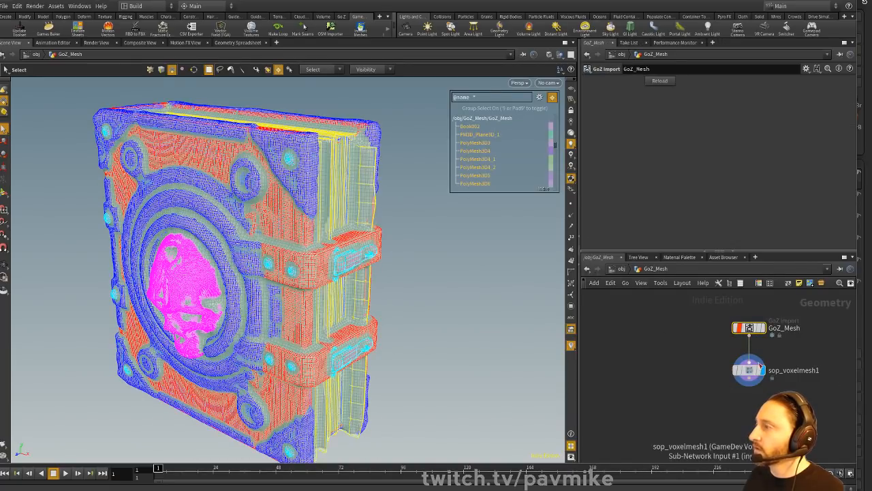
key("l")
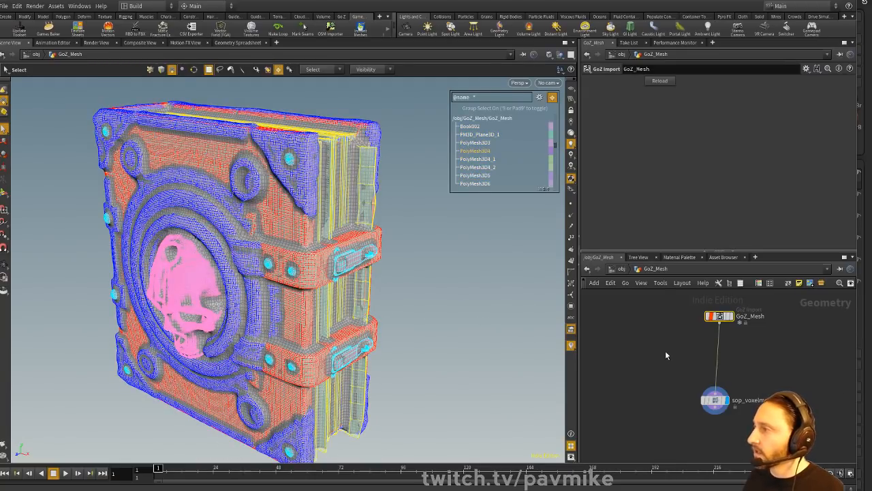
key("Delete")
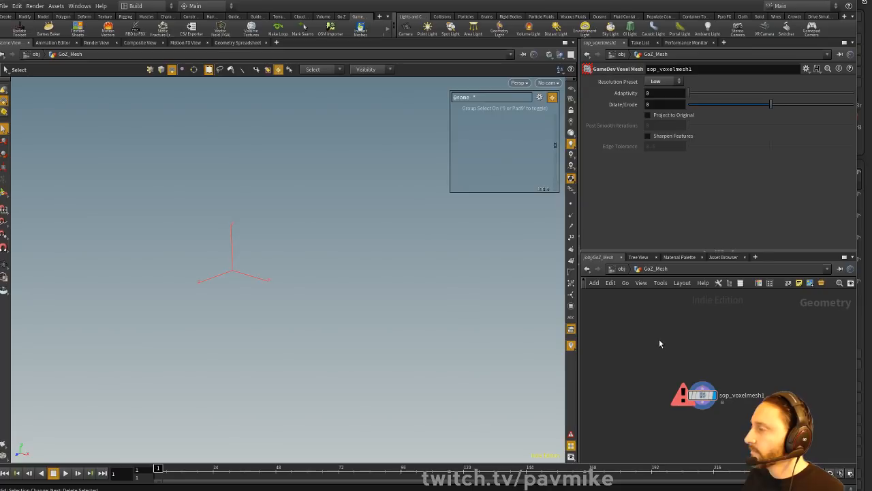
middle_click_drag(651, 315, 662, 337)
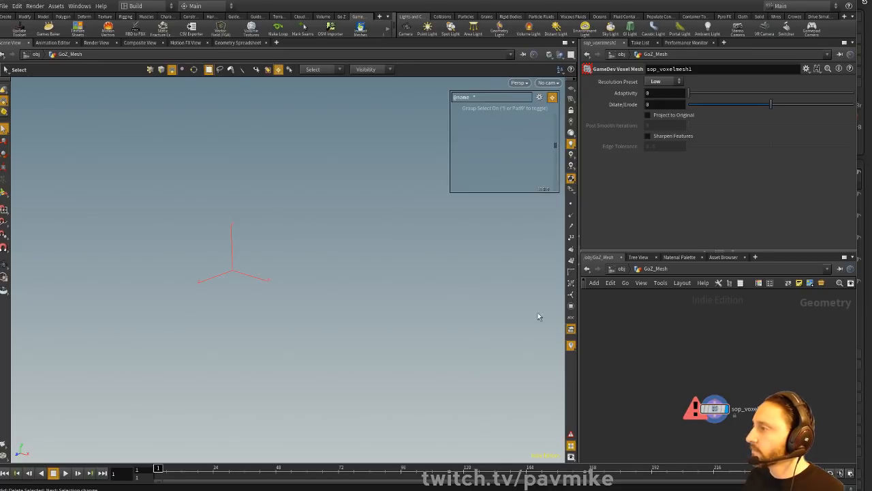
key("ctrl+z")
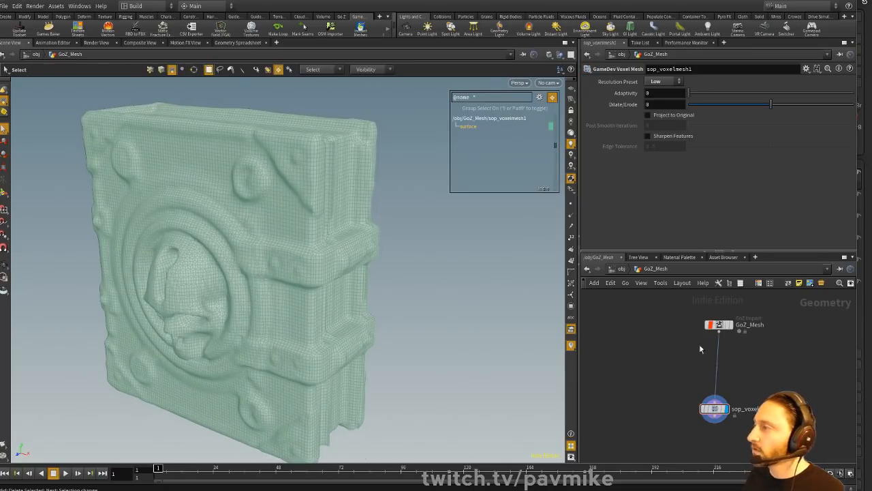
- Display the GoZ_Mesh import and delete its skull piece, PolyMesh3D4, with a Blast node
left_click(721, 328)
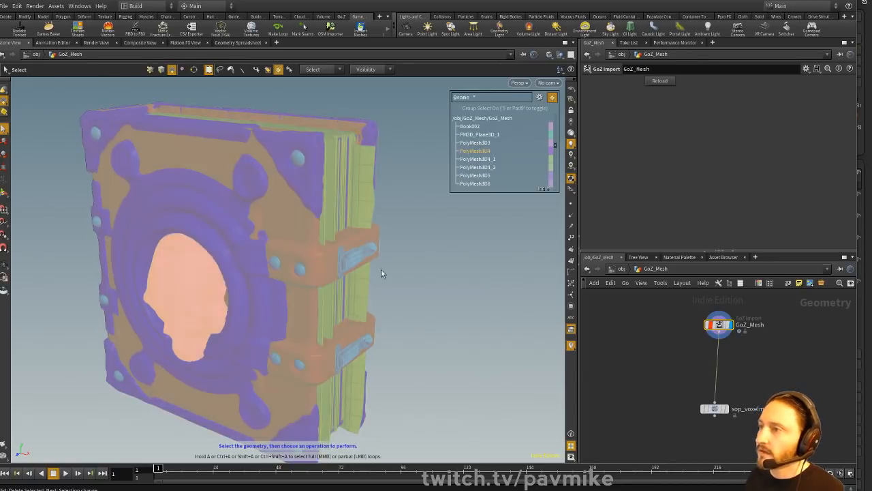
left_click(475, 150)
left_click(475, 151)
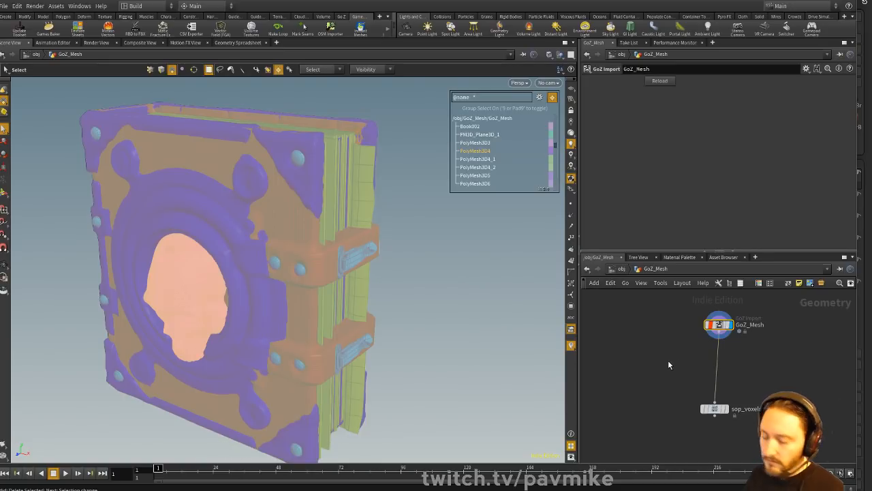
key("Delete")
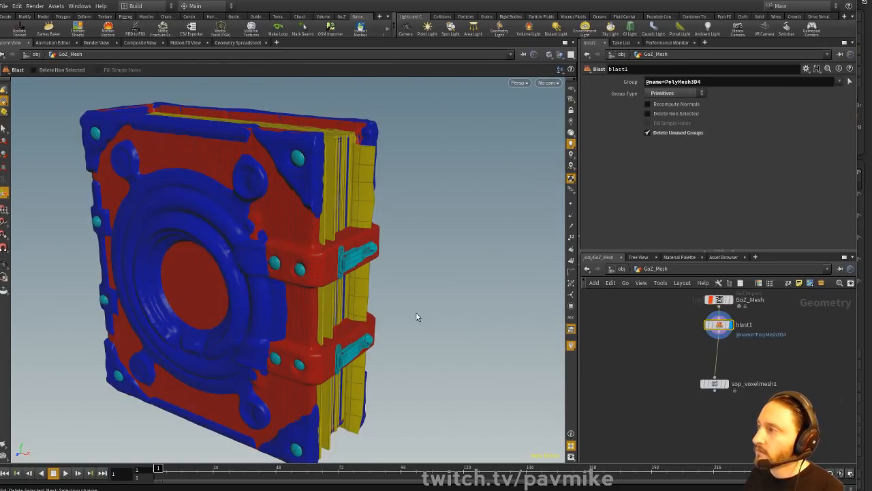
- Turn on Delete Non Selected for the Blast node to isolate the skull
scroll(668, 329, "up", 6)
scroll(646, 344, "down", 5)
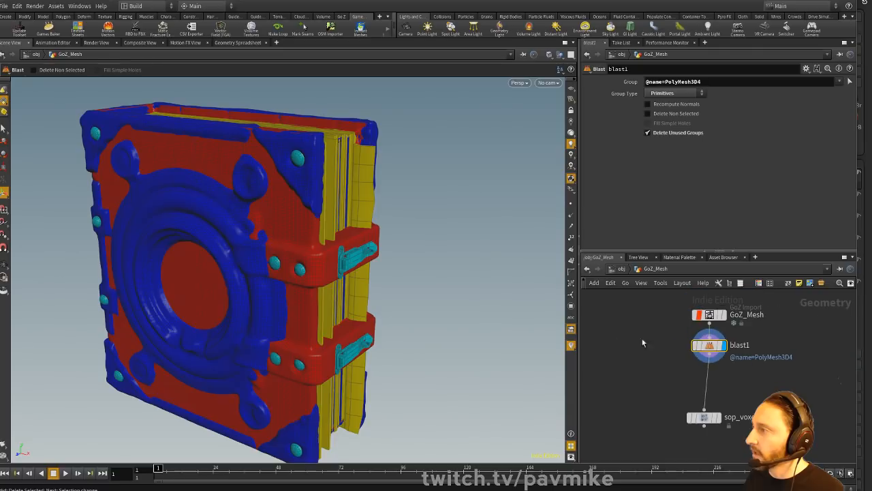
left_click(647, 113)
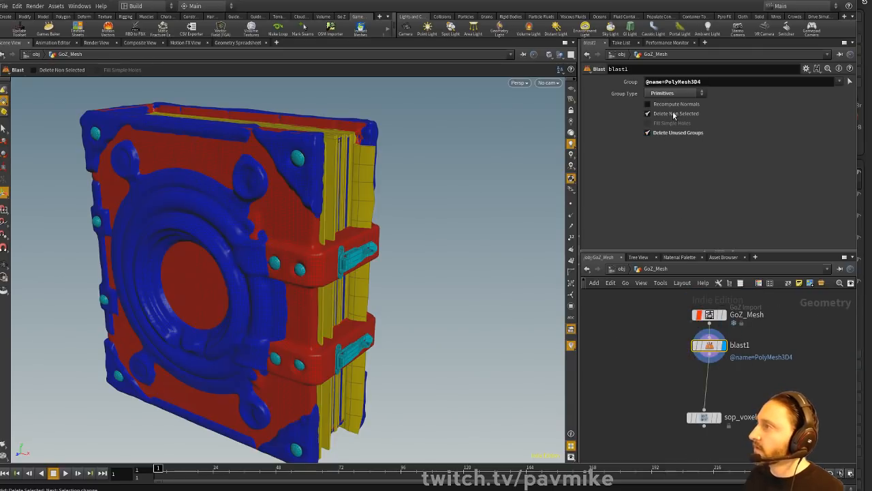
key("Escape")
right_click_drag(362, 234, 374, 252, "alt")
middle_click_drag(373, 252, 417, 228, "alt")
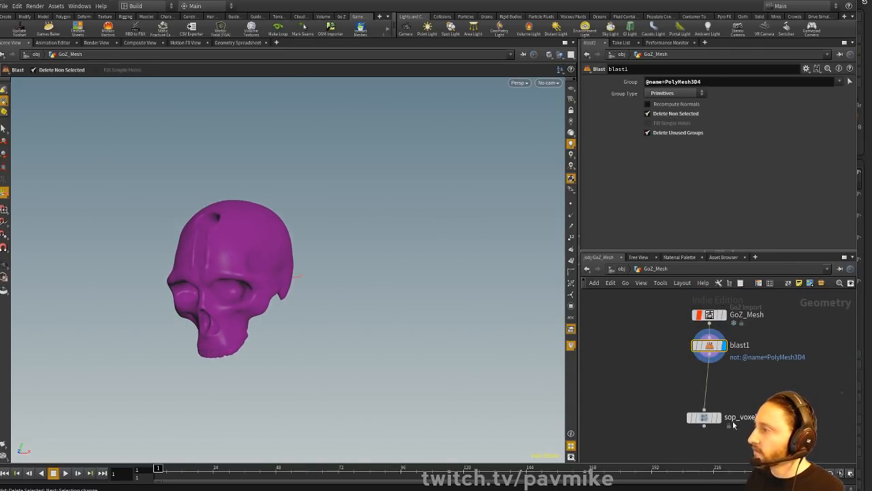
- Add a VDB from Polygons node beside the voxel mesh node, wire it to blast1 and display its result
left_click_drag(706, 417, 759, 407)
left_click_drag(420, 344, 422, 334, "alt")
key("Tab")
type("vox")
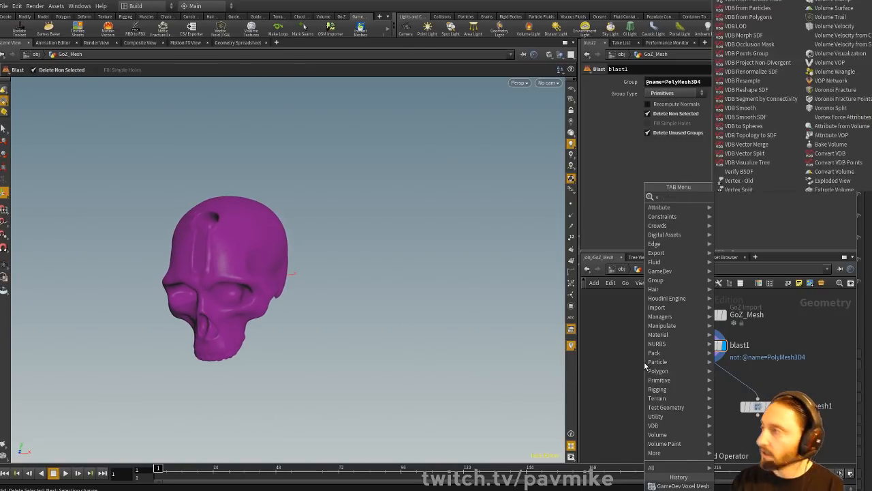
key("BackSpace")
key("BackSpace")
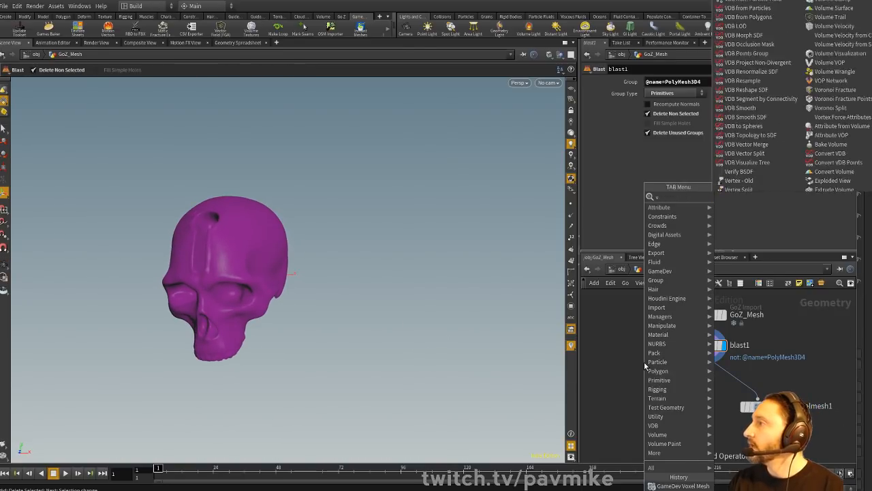
type("db")
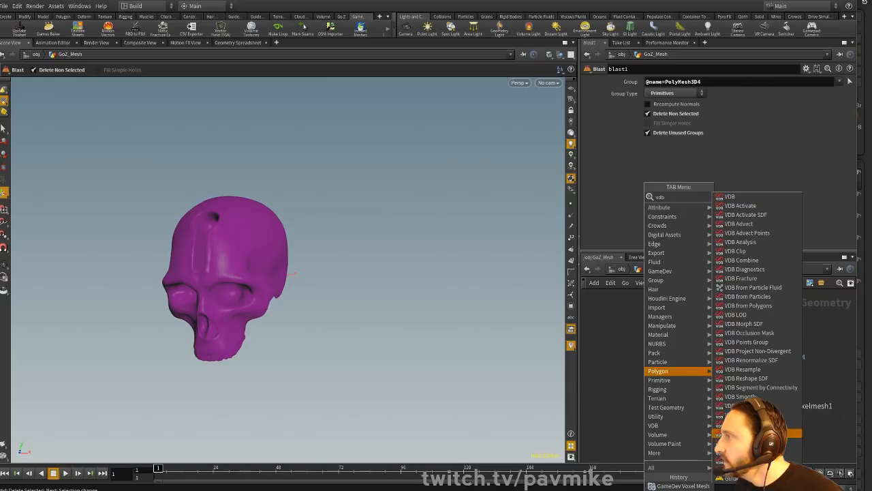
left_click(749, 305)
left_click(657, 414)
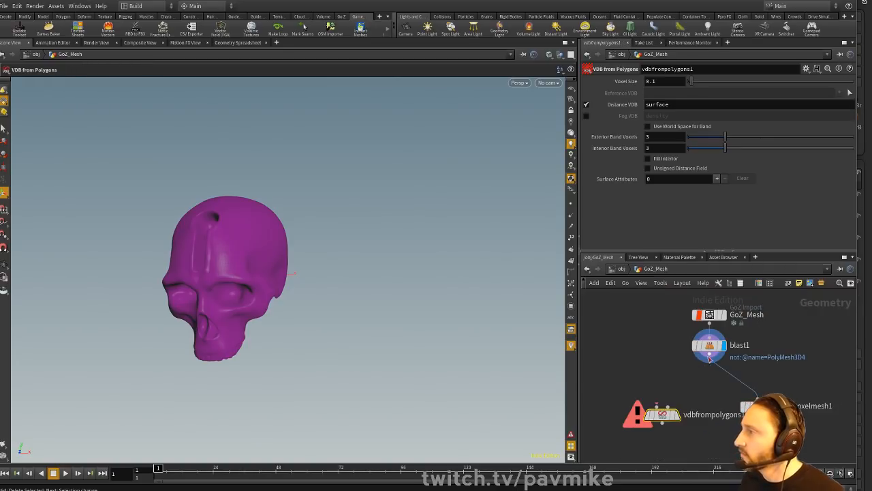
left_click_drag(710, 362, 662, 408)
left_click(682, 395)
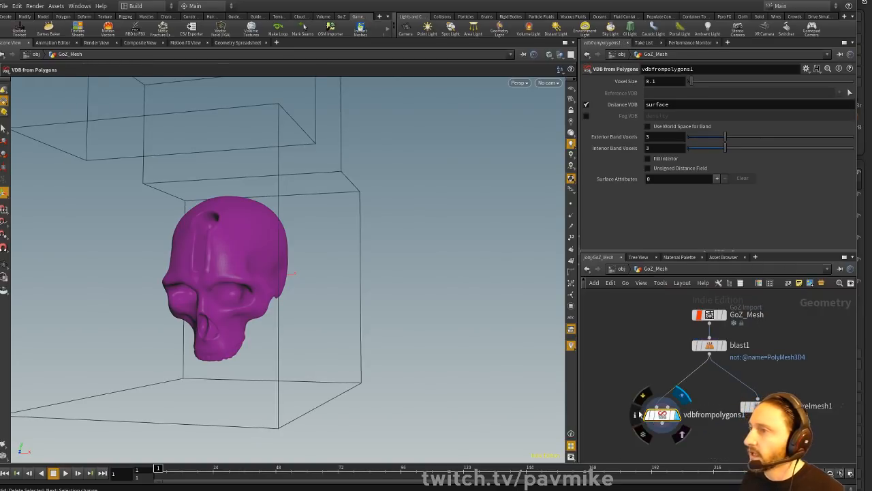
- Set the voxel size of the skull's VDB from Polygons node to 0.05
left_click_drag(429, 207, 477, 129)
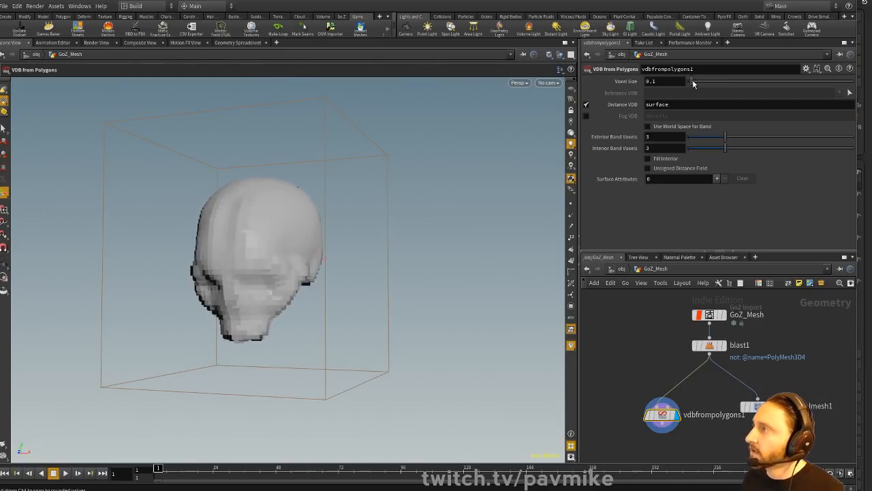
mouse_move(694, 80)
left_mouse_down()
mouse_move(706, 81)
mouse_move(690, 86)
left_mouse_up()
middle_click_drag(657, 368, 655, 296)
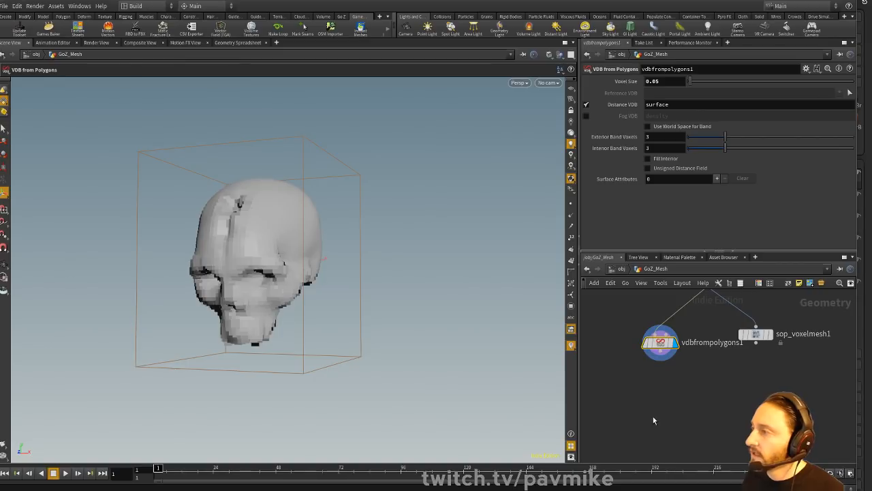
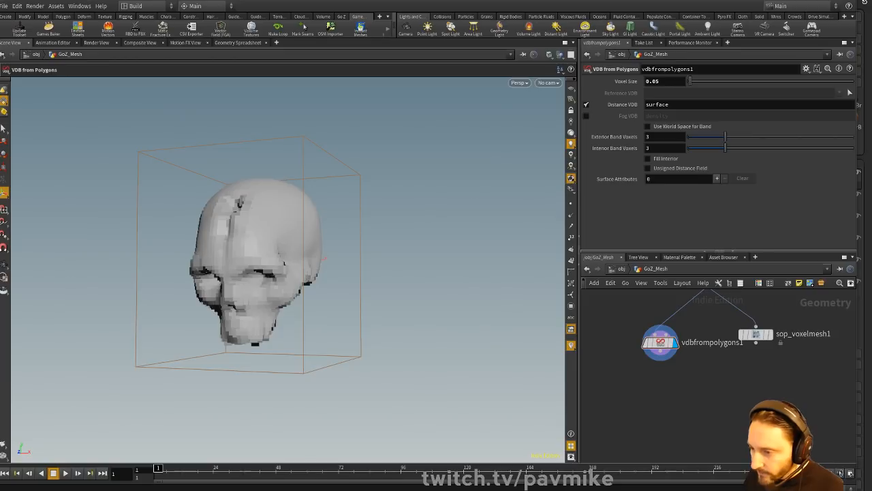
- Switch to the browser, look through the Cubebrush home page's products and categories, and return to Houdini
key("alt+Tab")
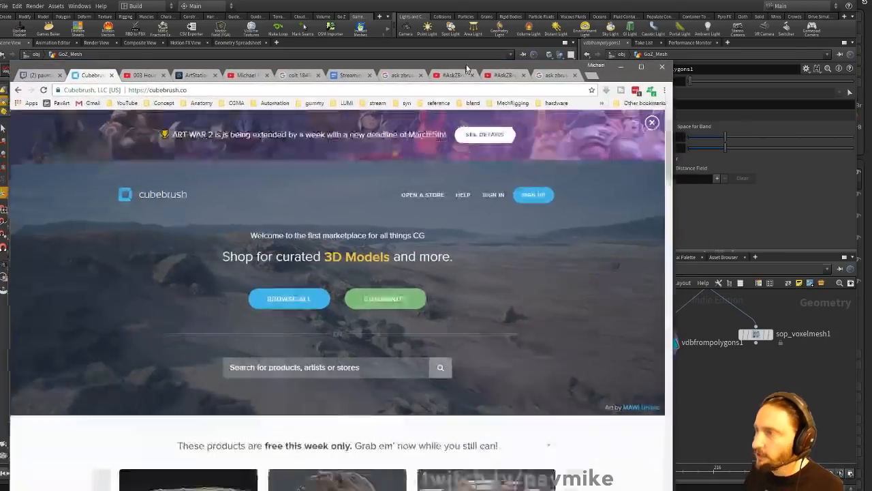
scroll(260, 372, "down", 3)
scroll(260, 372, "down", 4)
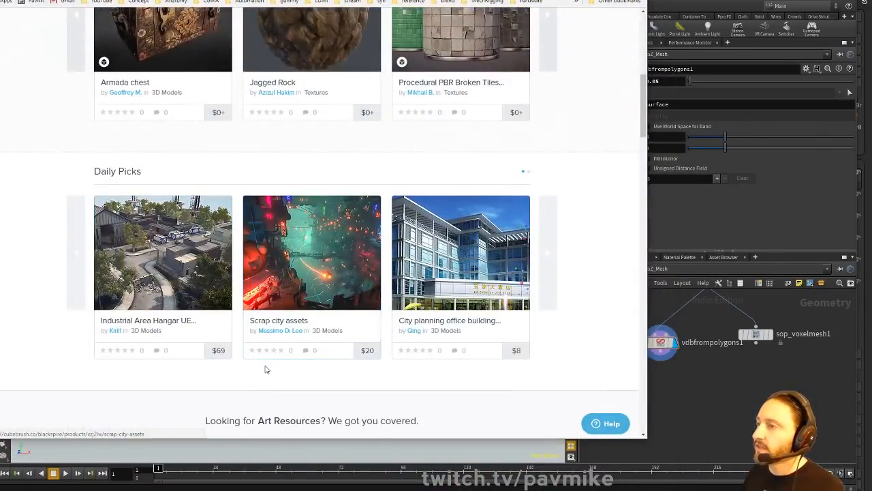
scroll(267, 370, "down", 4)
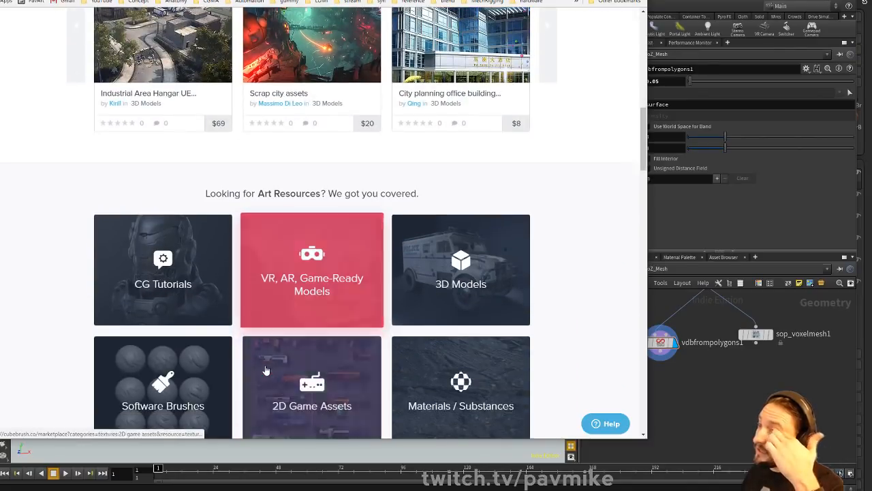
scroll(267, 367, "up", 5)
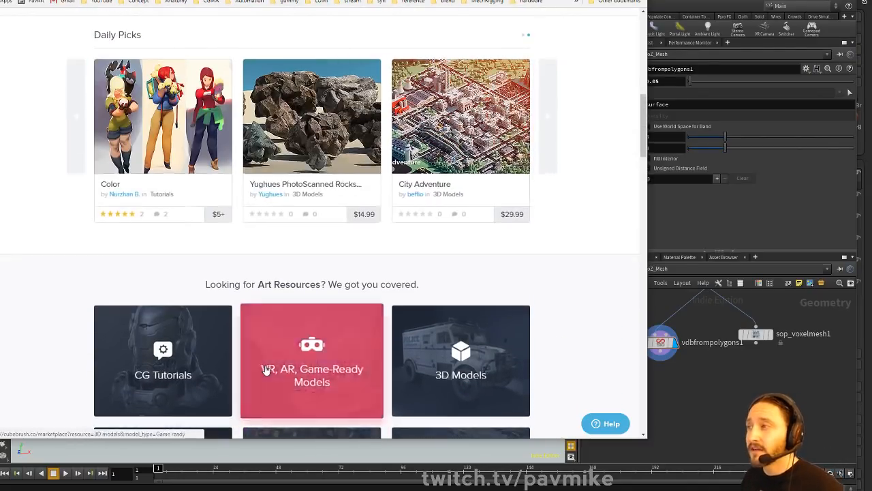
scroll(351, 360, "up", 3)
scroll(351, 360, "up", 3)
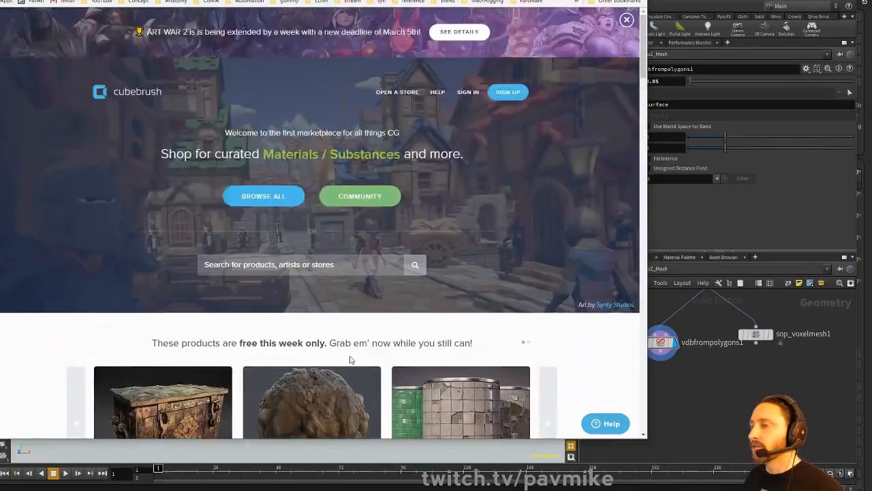
scroll(351, 360, "down", 7)
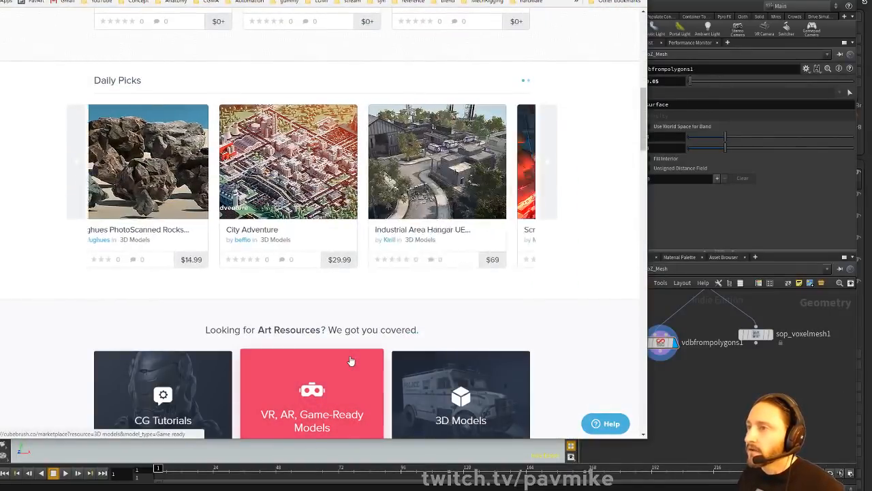
scroll(341, 340, "up", 10)
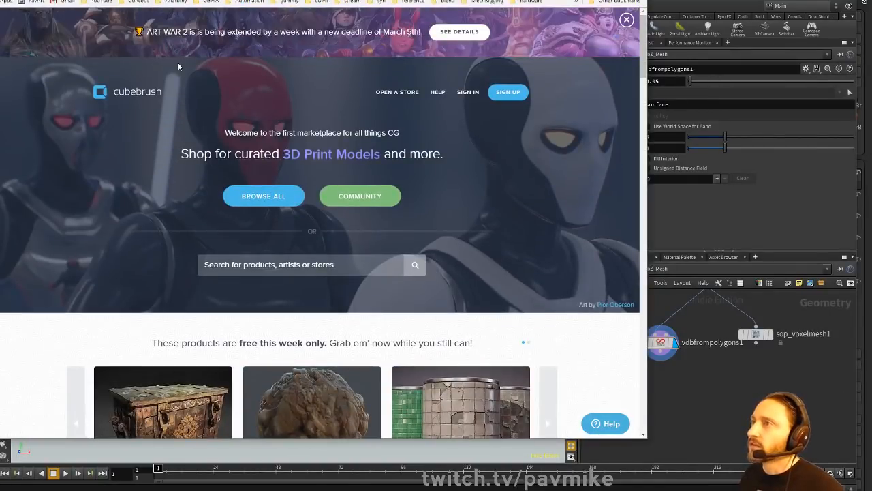
key("alt+Tab")
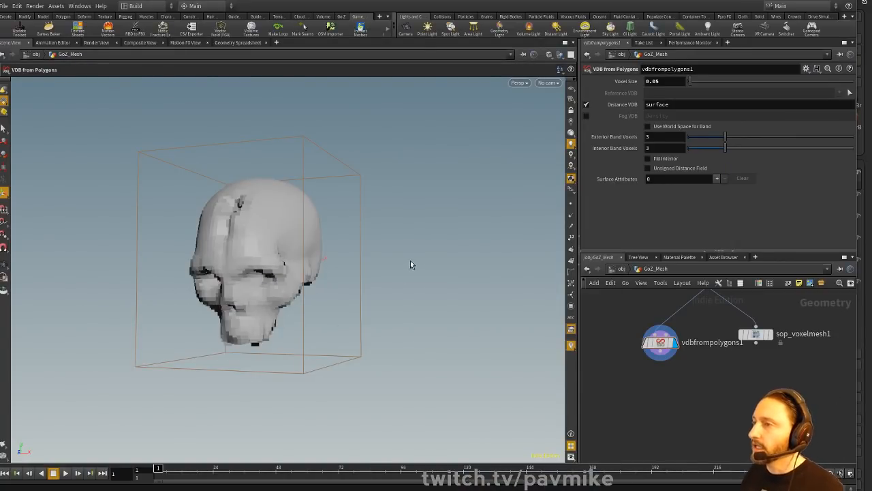
- Examine the skull's VDB volume from several angles, shifting the VDB from Polygons node slightly in the network
key("Escape")
left_click_drag(419, 269, 392, 269)
right_click_drag(392, 270, 404, 292, "alt")
middle_click_drag(403, 292, 467, 292, "alt")
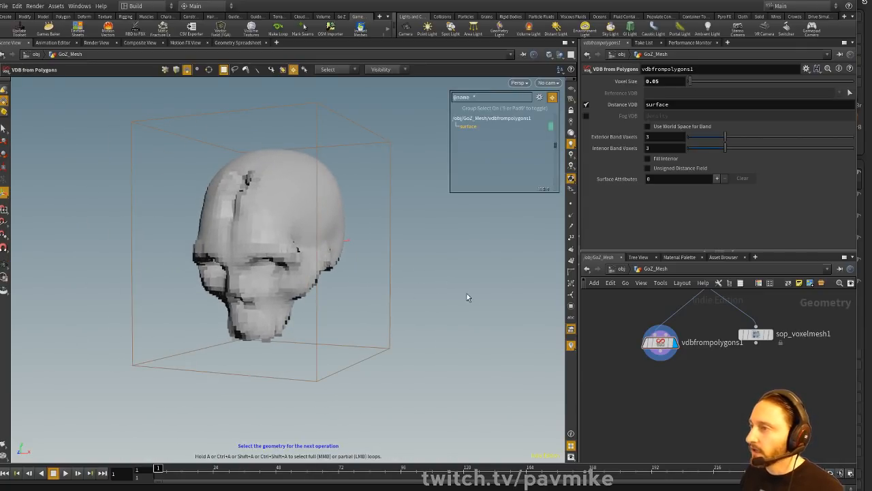
left_click_drag(467, 294, 486, 280, "alt")
middle_click_drag(486, 280, 472, 296, "alt")
left_click_drag(660, 344, 647, 335)
left_click_drag(483, 312, 302, 278)
right_click_drag(302, 278, 466, 276)
left_click_drag(466, 277, 379, 255)
right_click_drag(380, 255, 206, 244)
left_click_drag(207, 244, 216, 212)
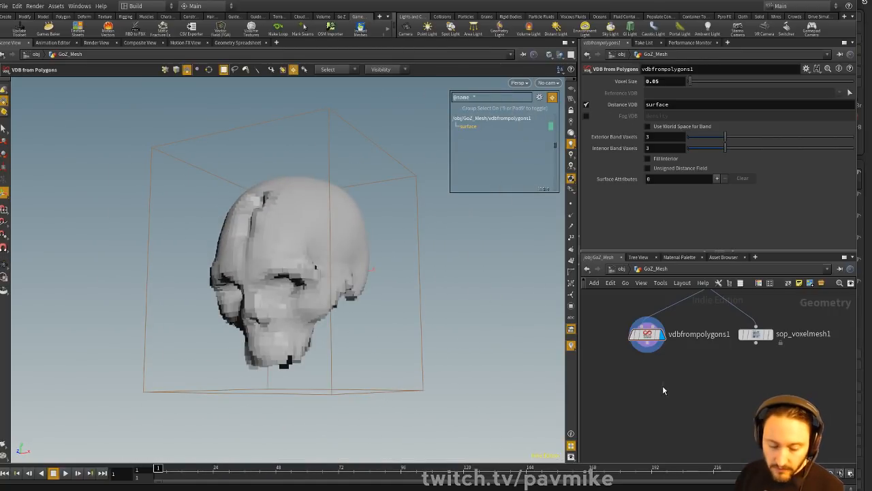
- Add a Convert VDB node below the VDB from Polygons node, wire them together, convert to Polygons and display the result
key("Tab")
type("vdb")
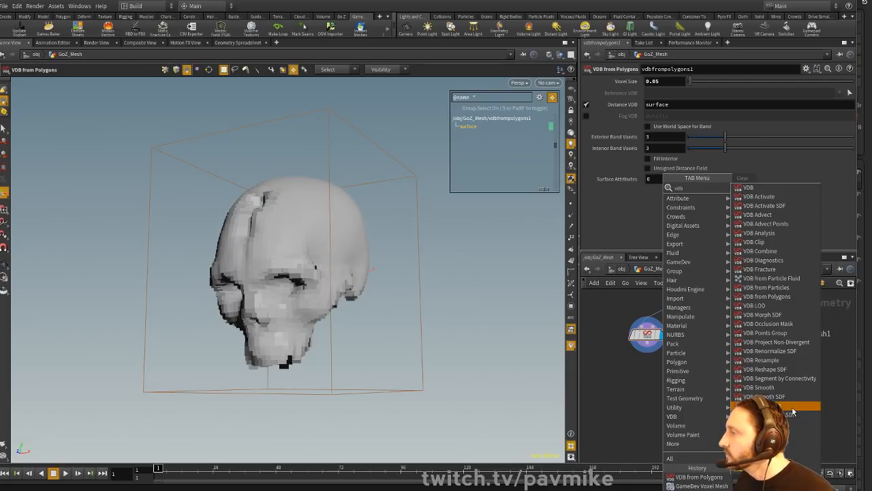
left_click(784, 452)
left_click(642, 374)
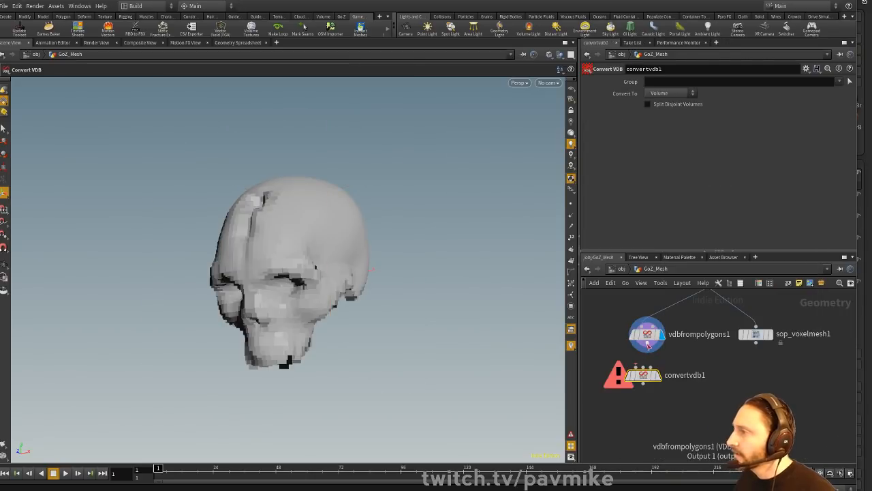
left_click(689, 94)
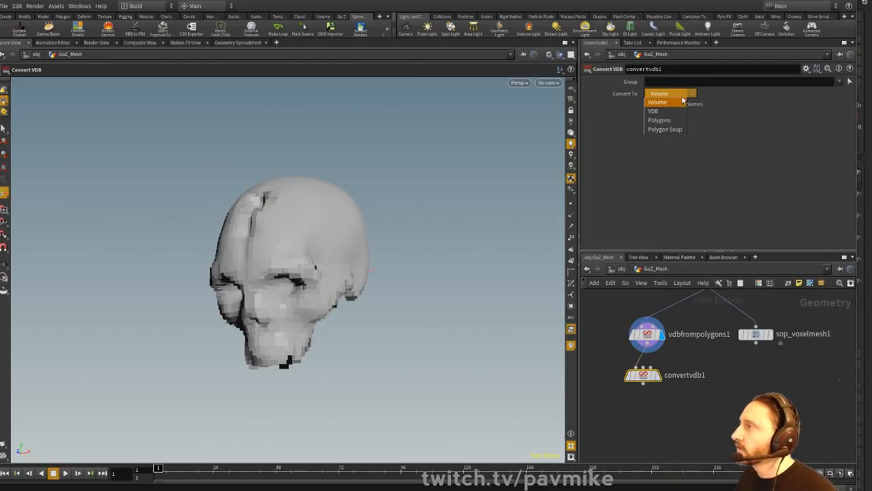
left_click(671, 121)
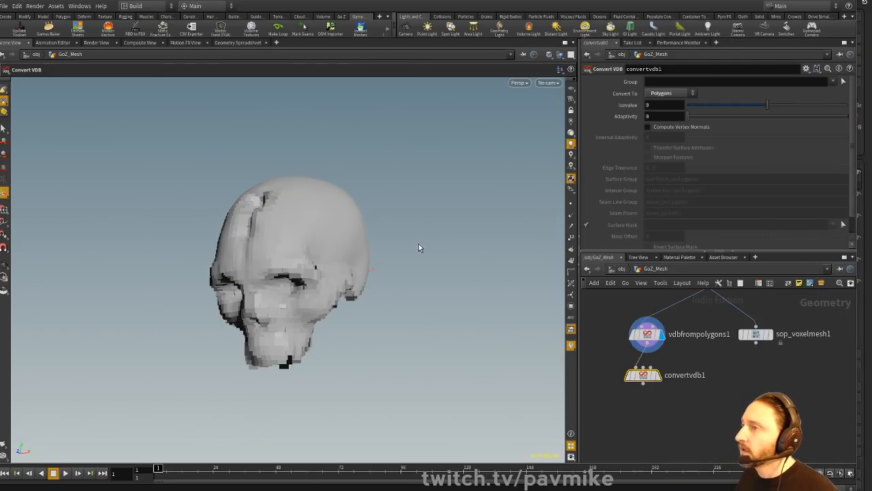
left_click(658, 378)
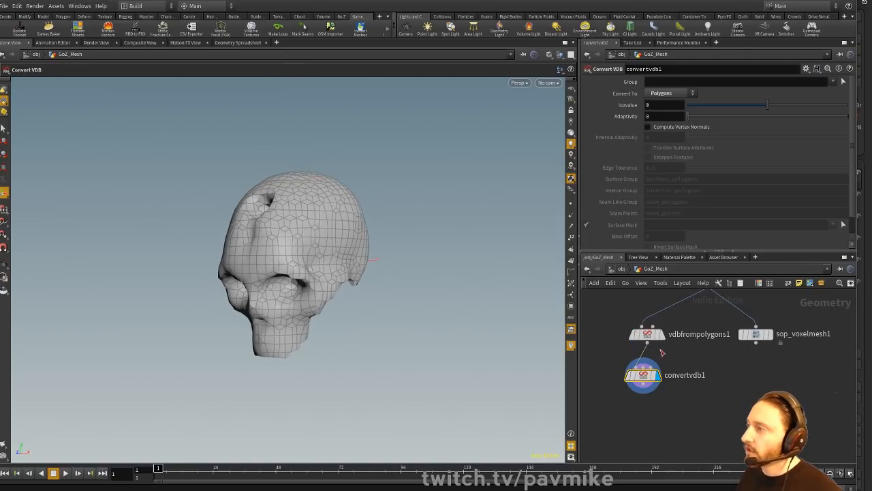
- Compare the skull at the blast1, VDB from Polygons and Convert VDB stages by displaying each node in turn
middle_click_drag(732, 330, 730, 389)
left_click(722, 335)
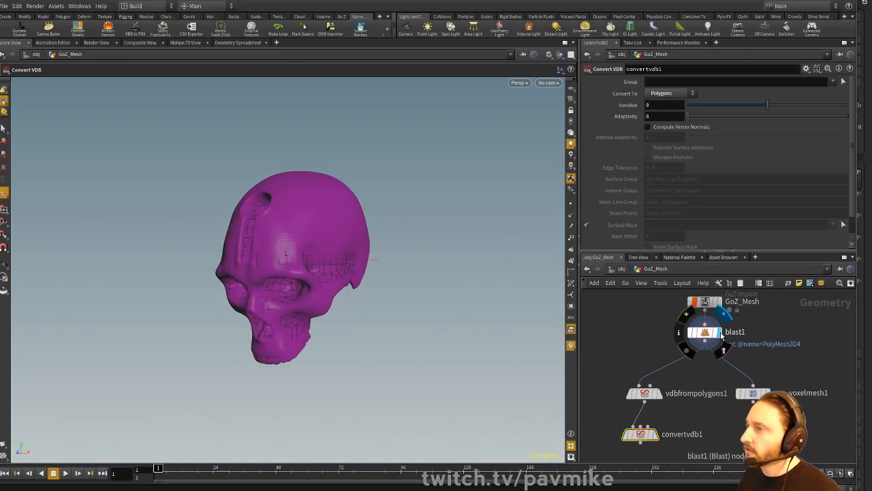
left_click_drag(436, 286, 477, 286)
left_click(705, 335)
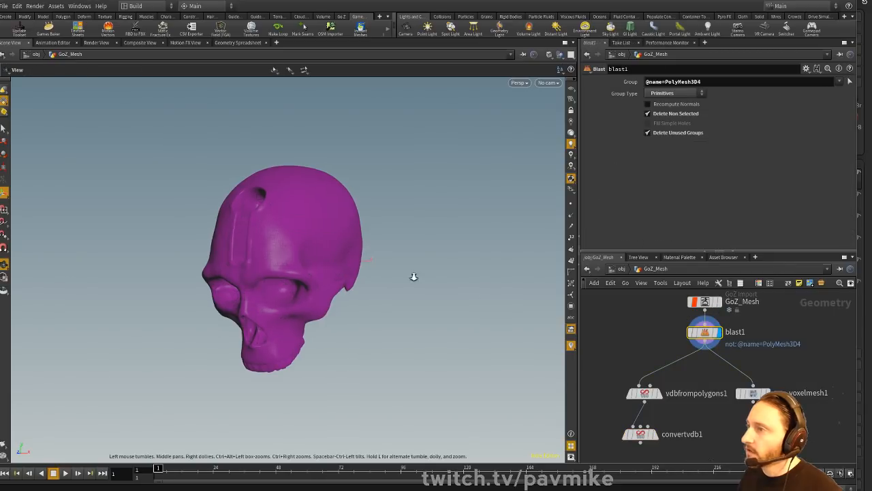
scroll(413, 276, "up", 5)
right_click_drag(411, 287, 410, 277)
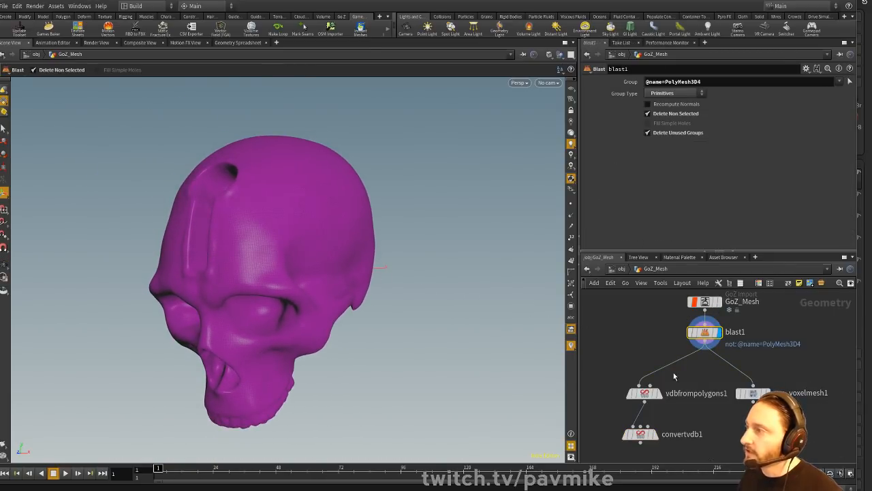
left_click(644, 393)
left_click(659, 393)
middle_click_drag(376, 293, 385, 255)
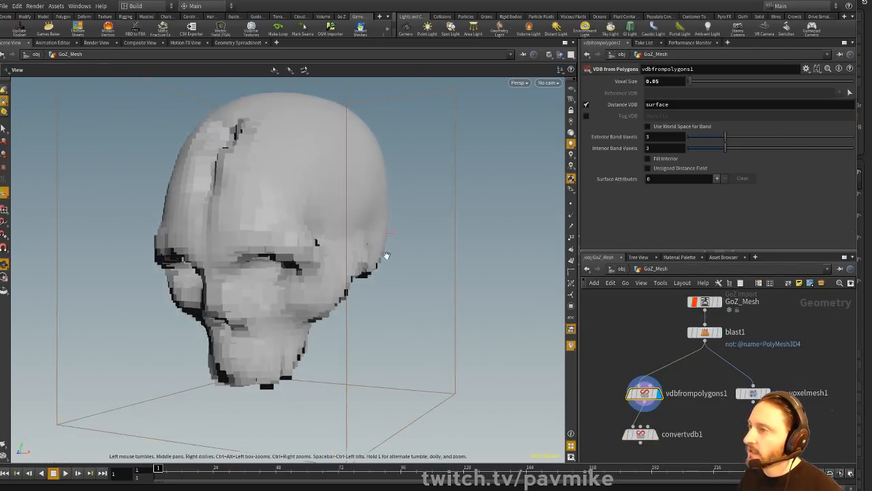
scroll(408, 256, "down", 2)
left_click(641, 437)
left_click(654, 434)
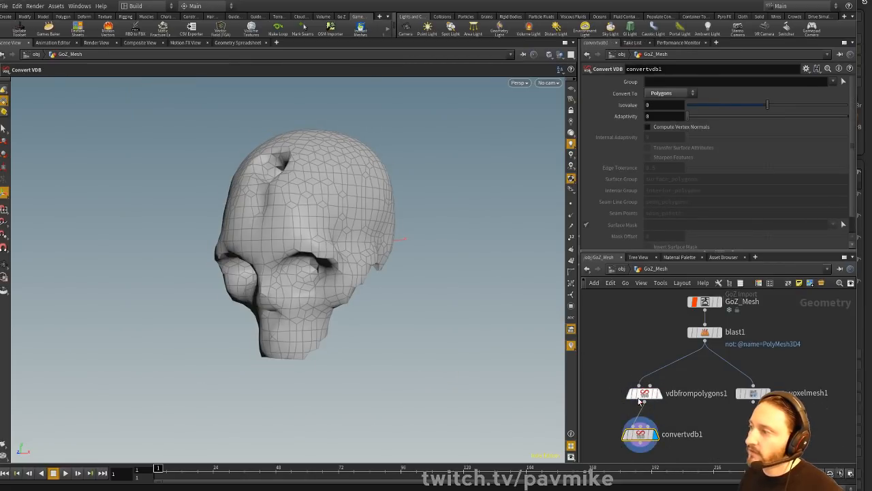
- Set the voxel size of the skull's VDB from Polygons node to 0.03
left_click(646, 393)
scroll(525, 257, "down", 1)
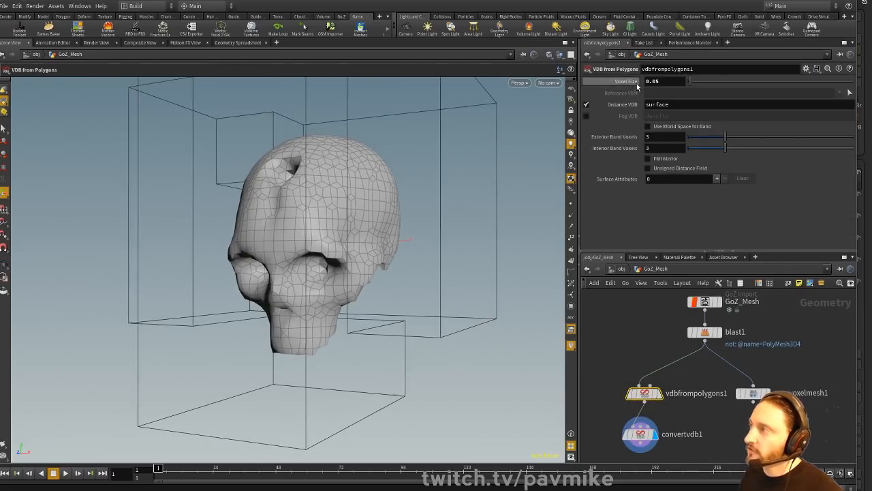
left_click_drag(691, 84, 690, 86)
- Delete the VDB from Polygons and Convert VDB nodes, place the voxel mesh node below blast1 and display it
left_click_drag(585, 368, 670, 463)
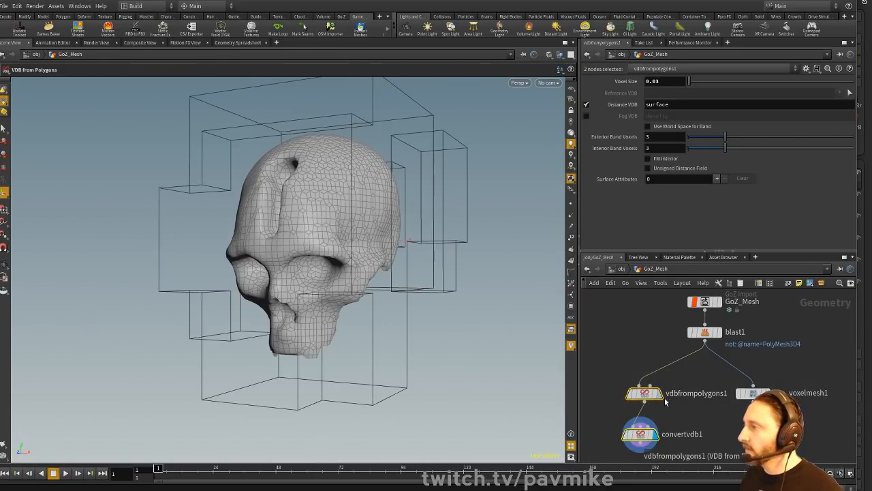
left_click(608, 353)
left_click_drag(608, 354, 646, 457)
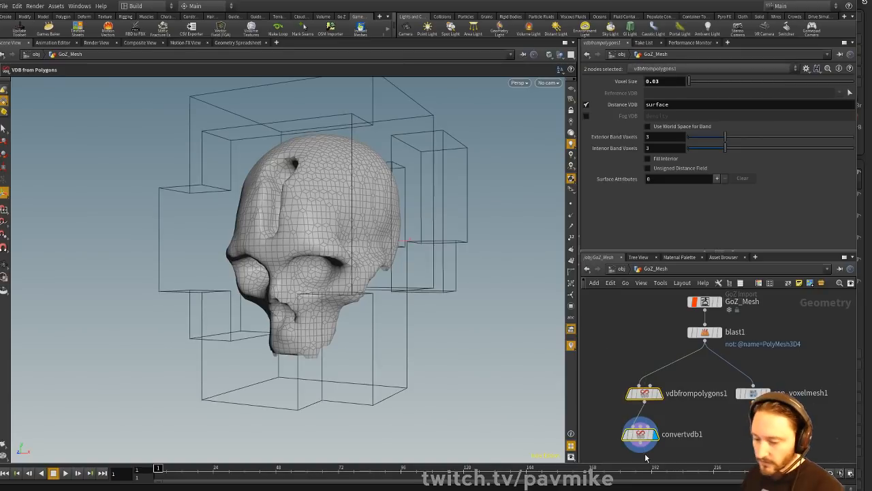
key("Delete")
left_click_drag(752, 393, 705, 388)
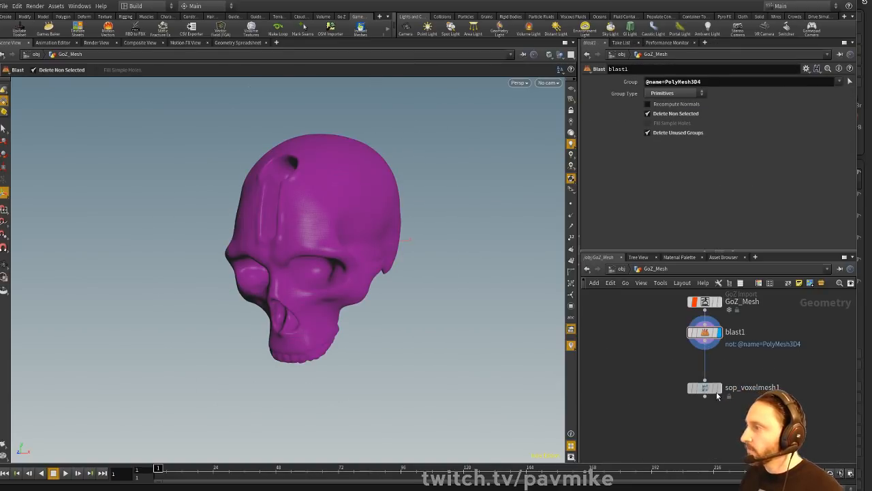
left_click(719, 389)
left_click_drag(431, 305, 354, 319, "alt")
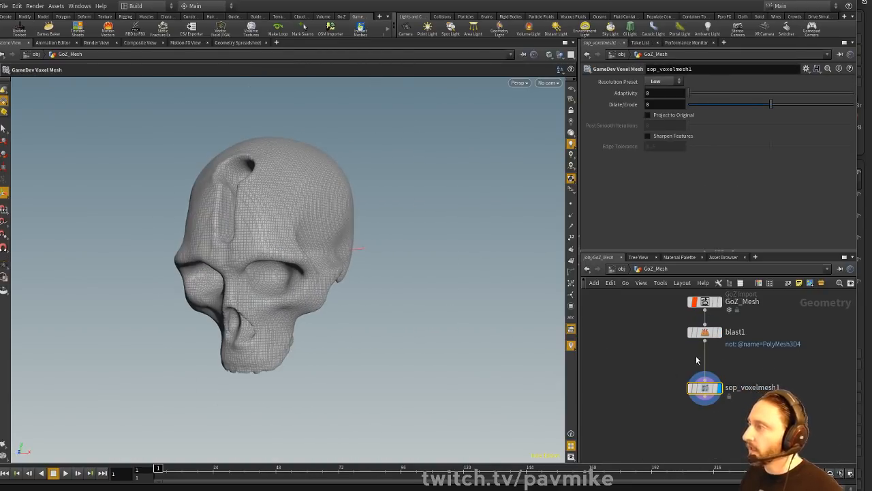
- Wire the GoZ import directly into the voxel mesh node, delete blast1 and align the import node above it
left_click_drag(704, 332, 599, 331)
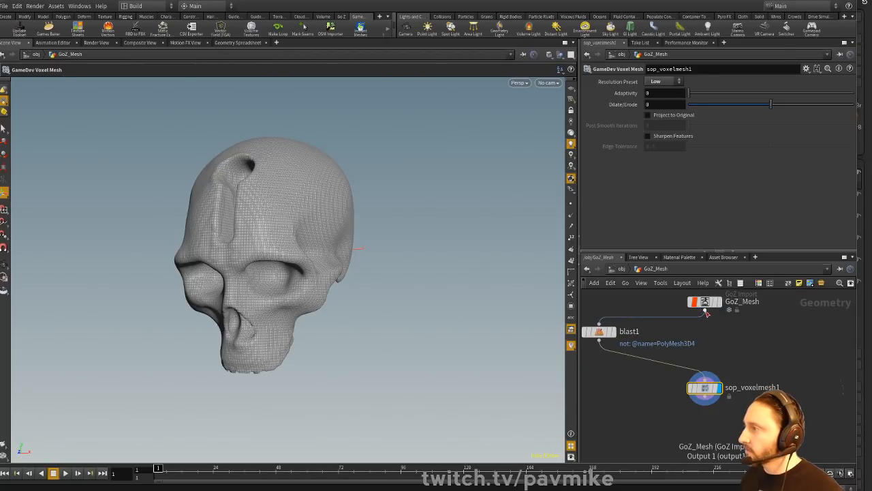
left_click_drag(705, 310, 705, 375)
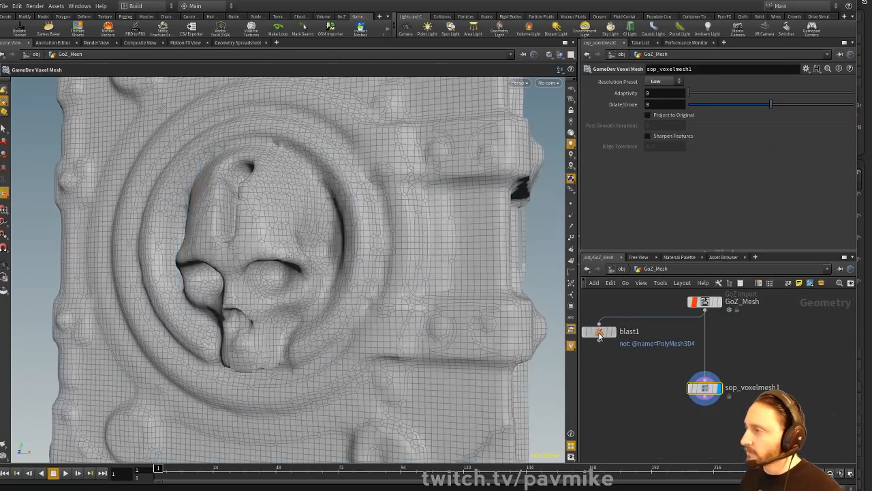
left_click(599, 332)
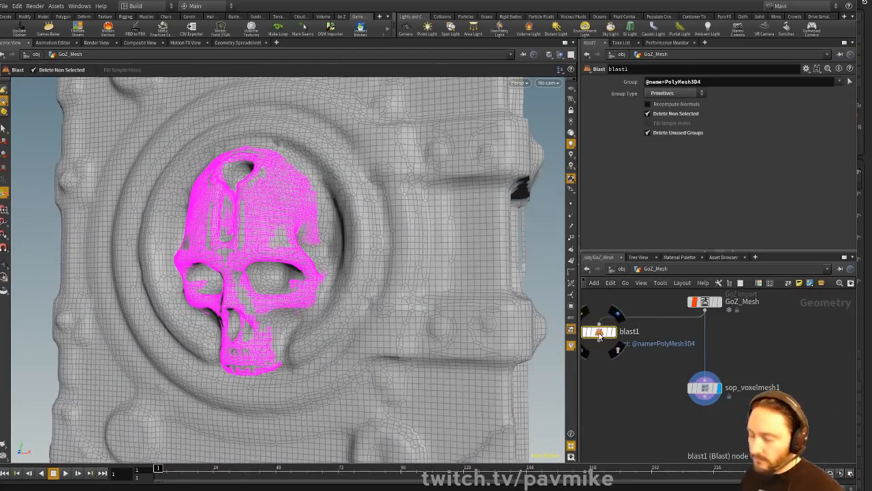
key("Delete")
right_click_drag(327, 284, 456, 255, "alt")
left_click_drag(456, 255, 379, 267, "alt")
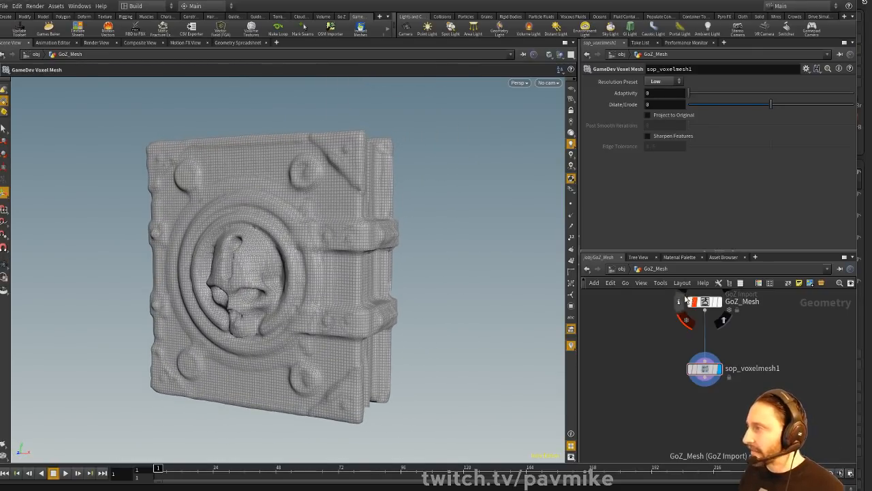
left_click_drag(710, 303, 706, 312)
- Set the voxel mesh node's resolution preset to Mid and check the remeshed book
left_click(705, 369)
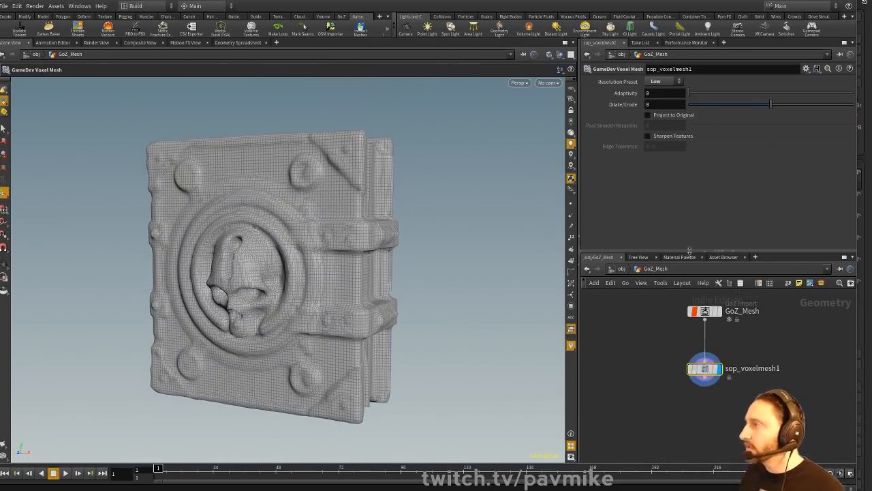
left_click(678, 81)
left_click(657, 93)
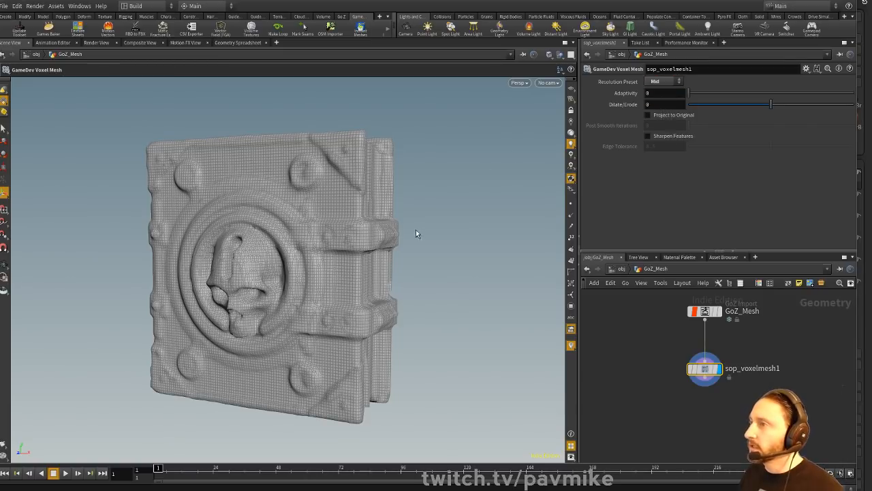
left_click_drag(495, 185, 458, 267)
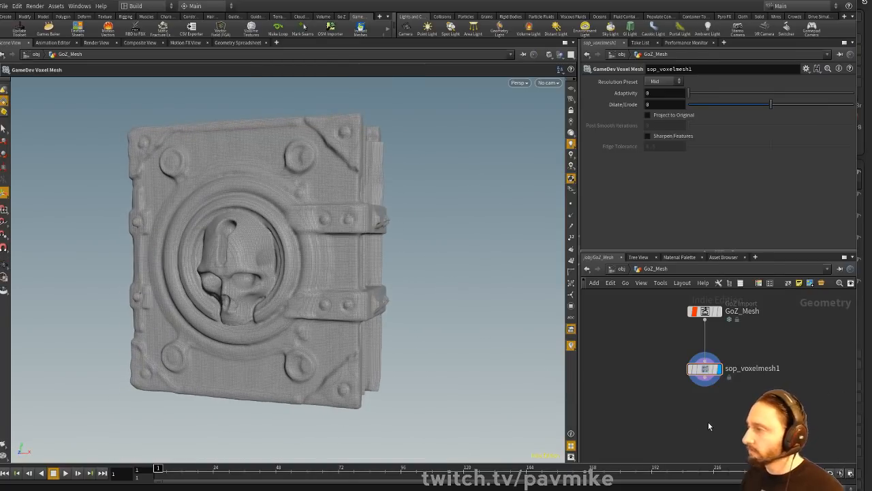
- Add a PolyReduce node after the voxel mesh, display it and enable Continue Reducing Within Quality Tolerance
key("Tab")
type("po")
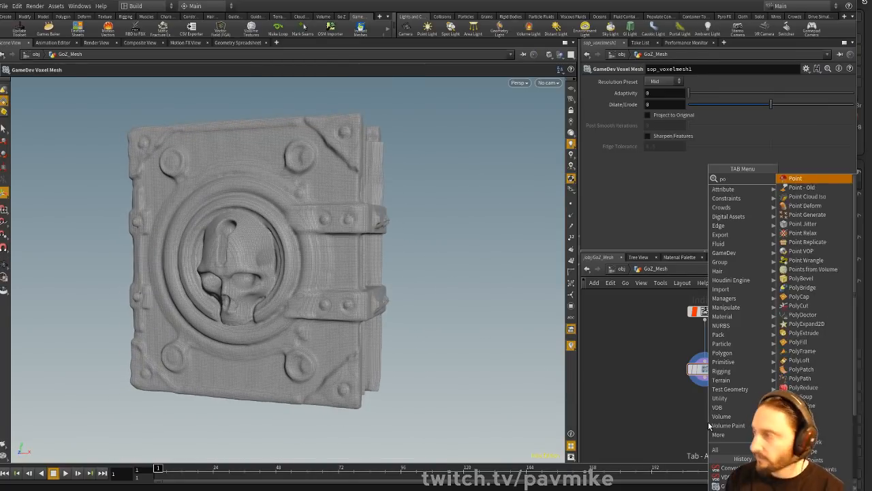
type("lyred")
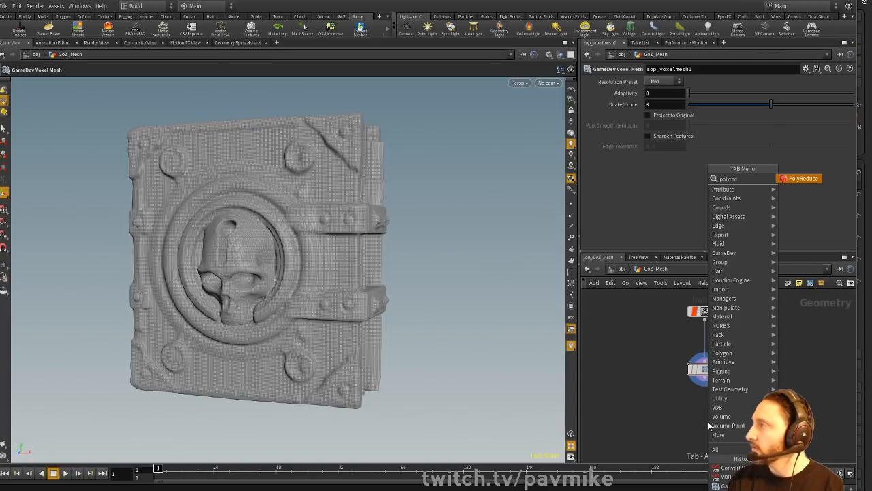
key("Return")
left_click(709, 426)
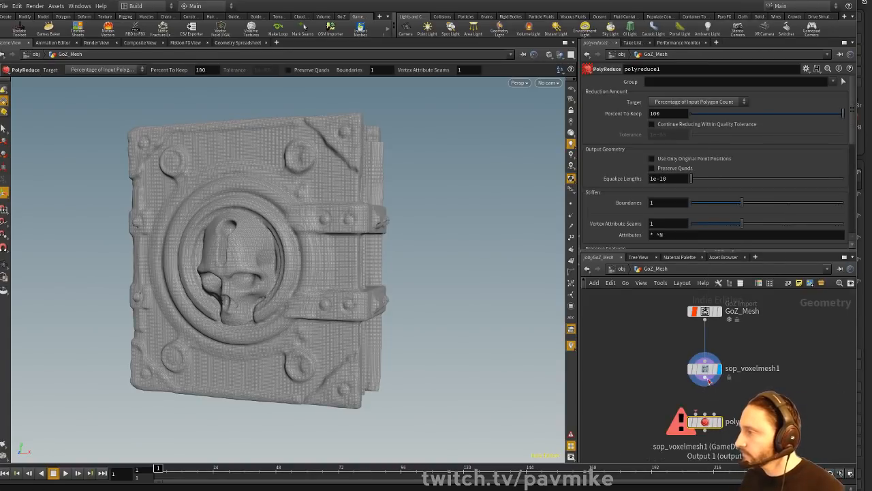
left_click_drag(709, 380, 705, 413)
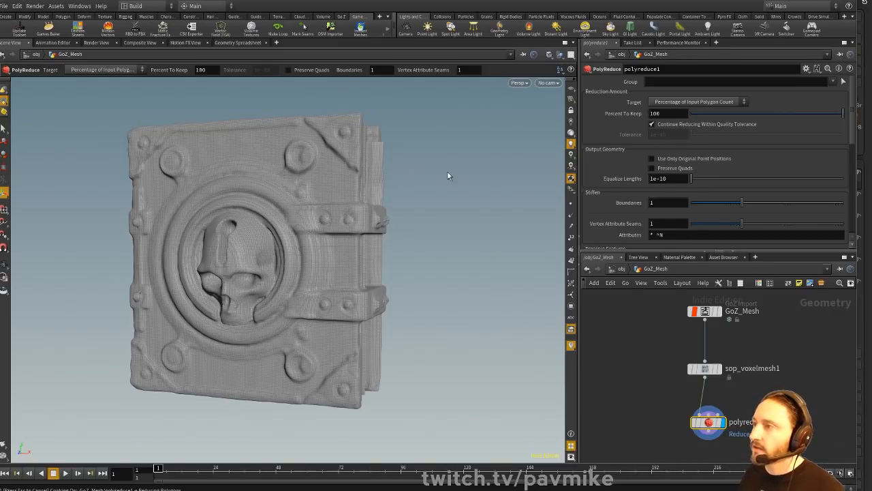
key("Escape")
left_click_drag(448, 177, 447, 200)
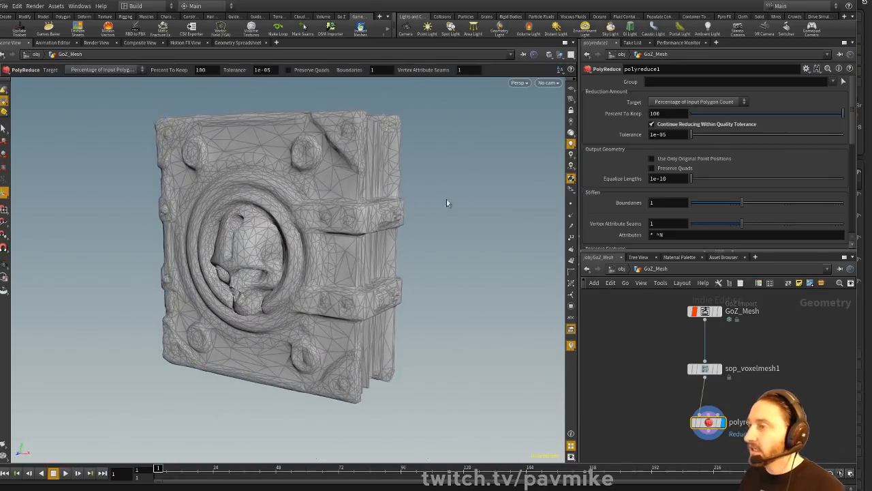
- Set the viewport's geometry information guide to Always On in the display options
middle_click(716, 423)
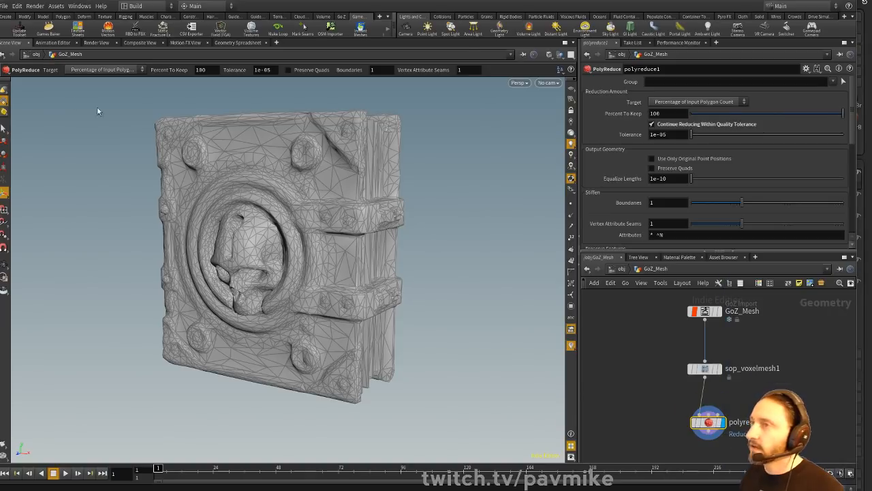
key("s")
key("d")
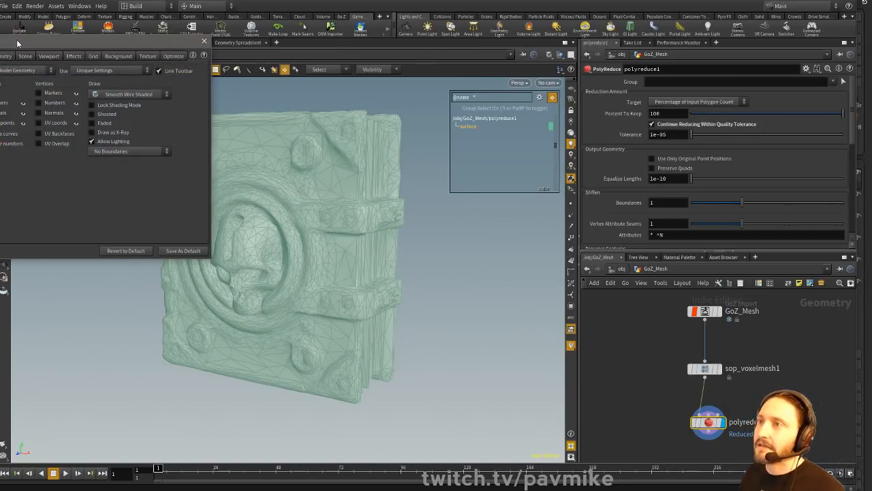
left_click_drag(18, 42, 299, 145)
left_click(224, 160)
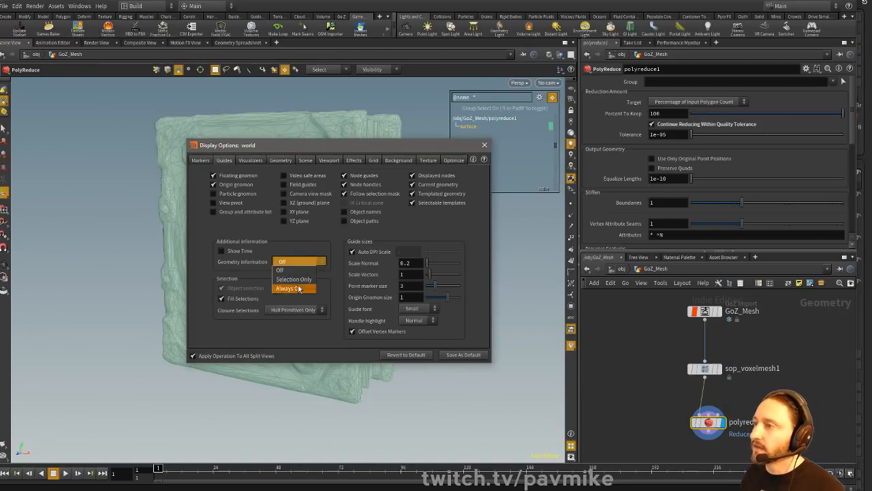
left_click(298, 288)
left_click(485, 145)
key("Escape")
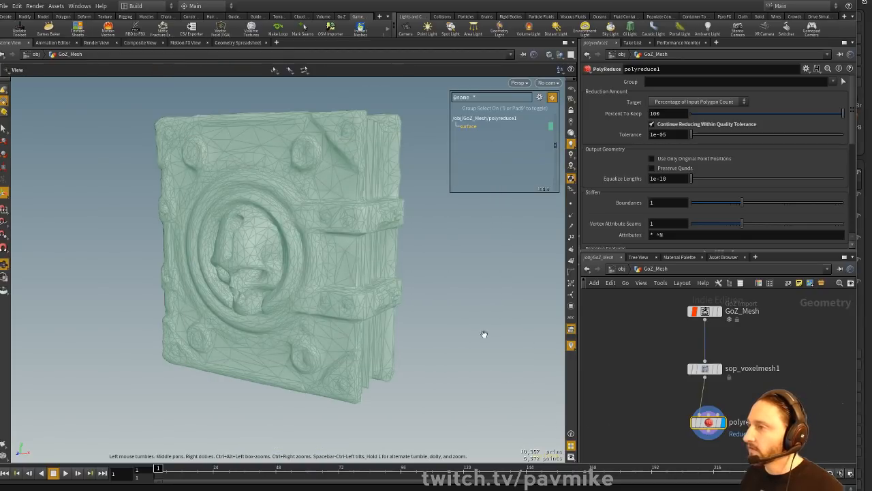
- Turn off the group list's colour highlighting on the book and inspect the reduced mesh
left_click_drag(483, 334, 504, 289)
key("s")
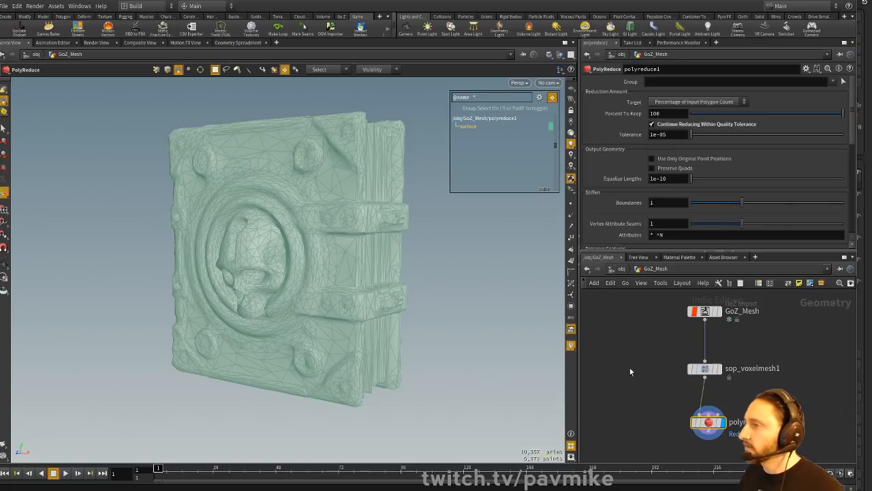
left_click(553, 97)
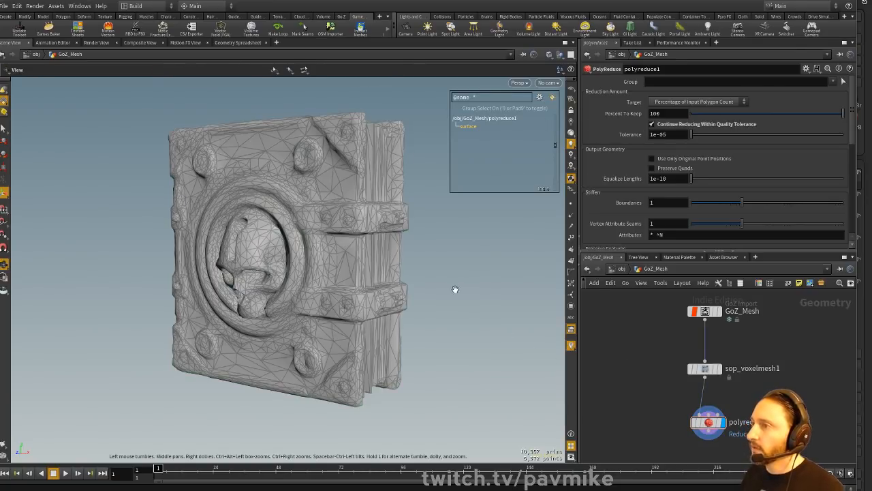
left_click_drag(453, 287, 499, 288, "alt")
- Add a GameDev Auto UV node after the PolyReduce node and display its result
middle_click_drag(683, 386, 625, 338)
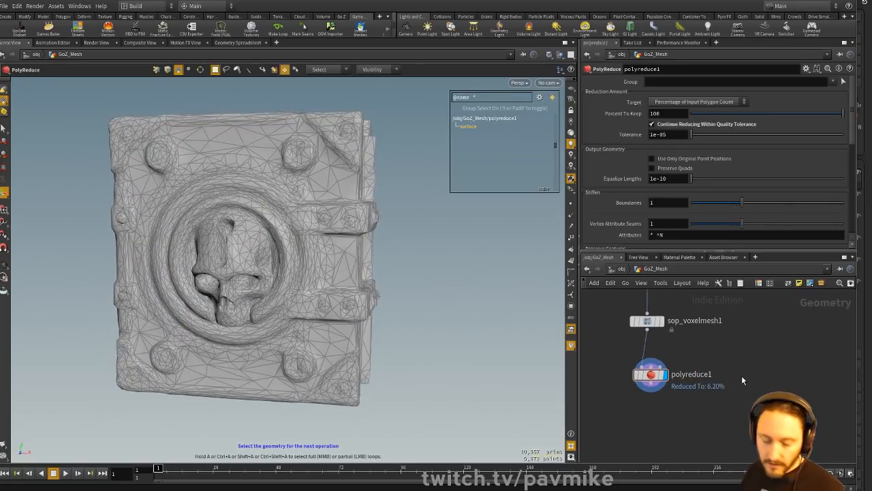
key("Tab")
type("aut")
key("Return")
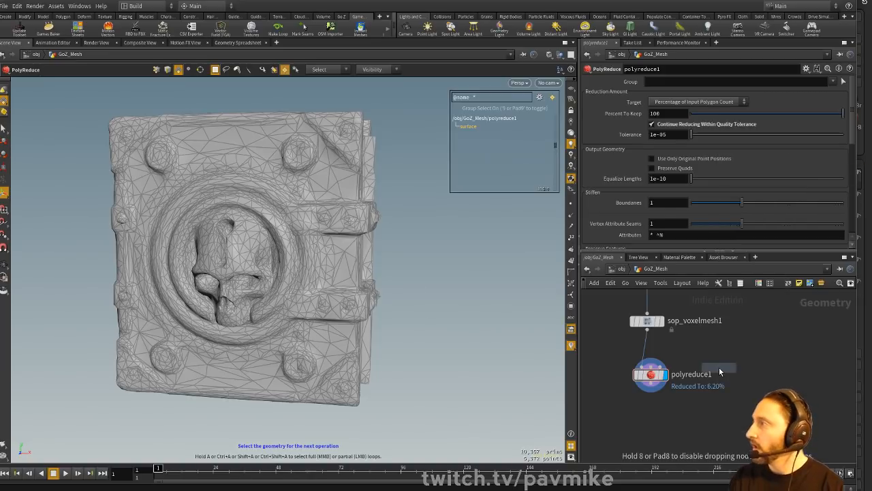
left_click(658, 426)
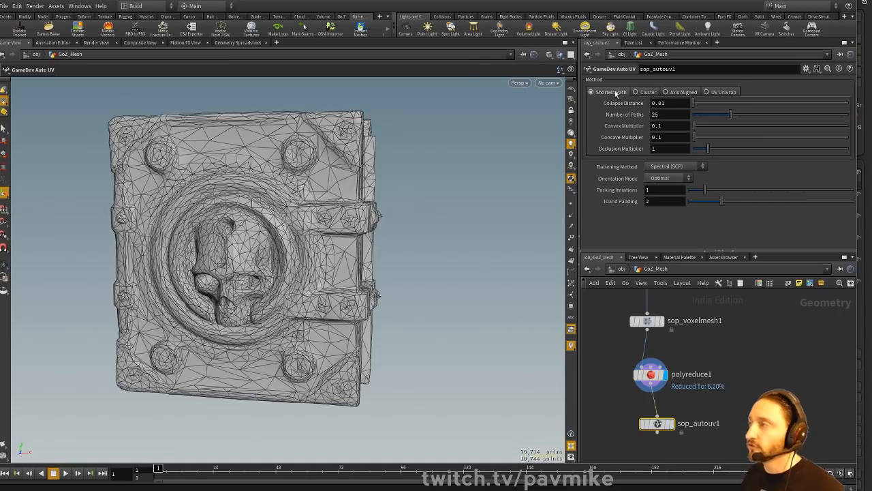
mouse_move(450, 229)
left_mouse_down("alt")
mouse_move(459, 218)
mouse_move(447, 227)
left_mouse_up("alt")
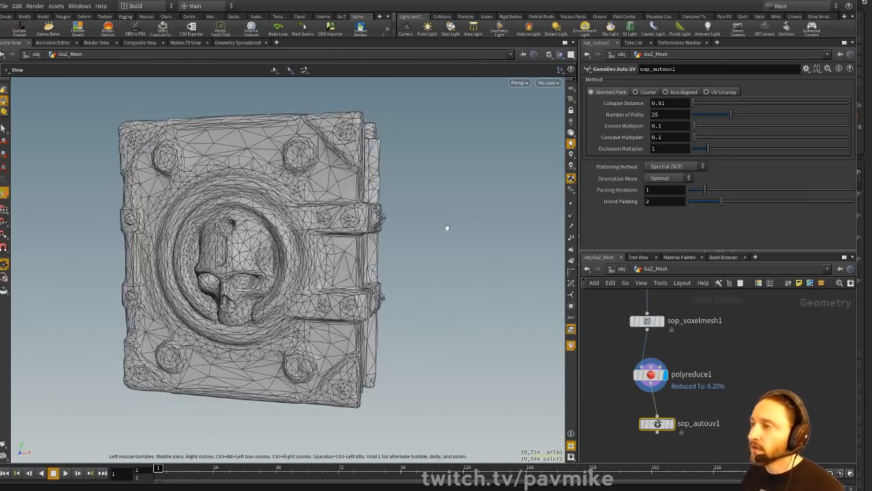
left_click(663, 426)
key("s")
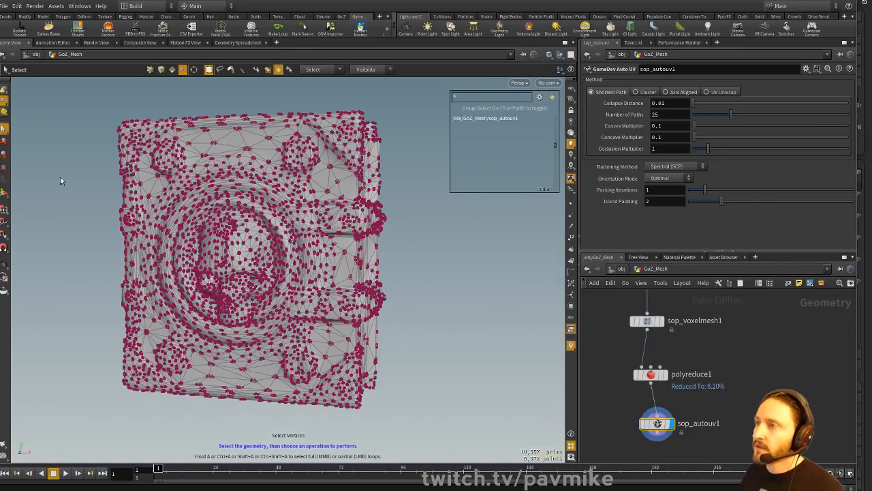
- Switch the viewport's selection type from vertices to primitives
left_click_drag(50, 151, 59, 149, "alt")
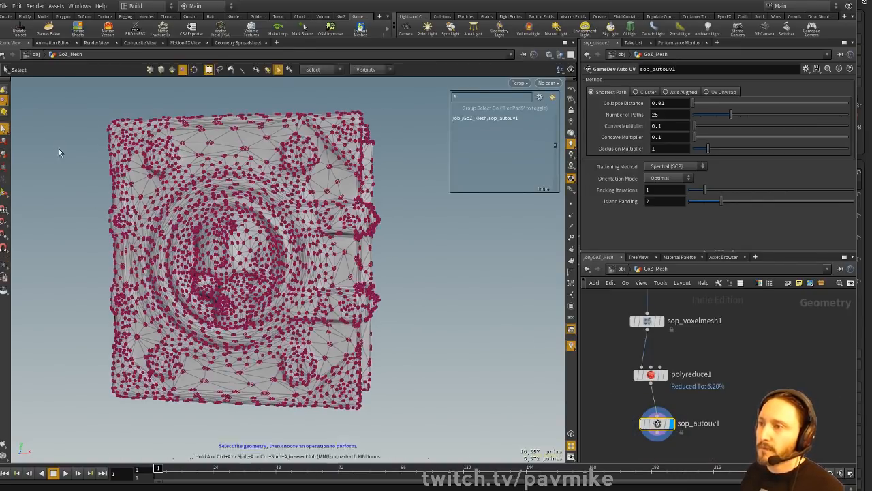
right_click(6, 130)
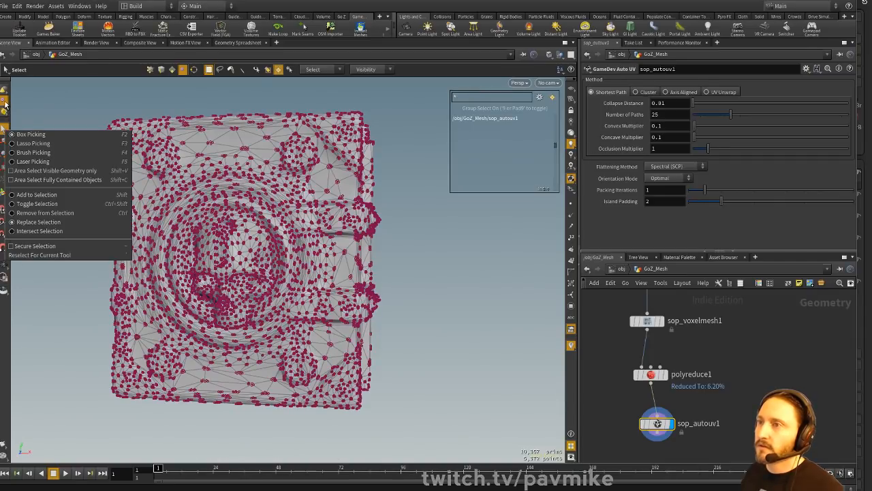
left_click(6, 104)
right_click(5, 103)
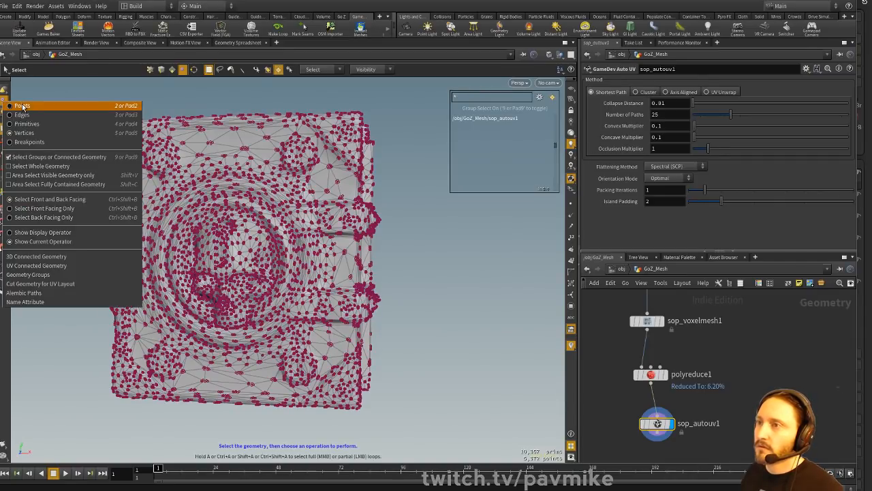
left_click(27, 123)
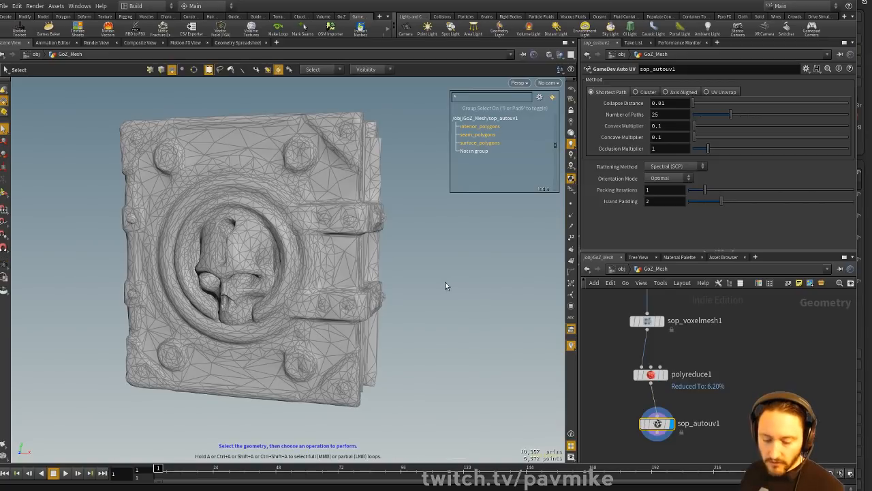
- Show the book's UV layout in the viewport and inspect the islands
key("space+5")
scroll(442, 286, "down", 2)
middle_click_drag(442, 286, 317, 276, "alt")
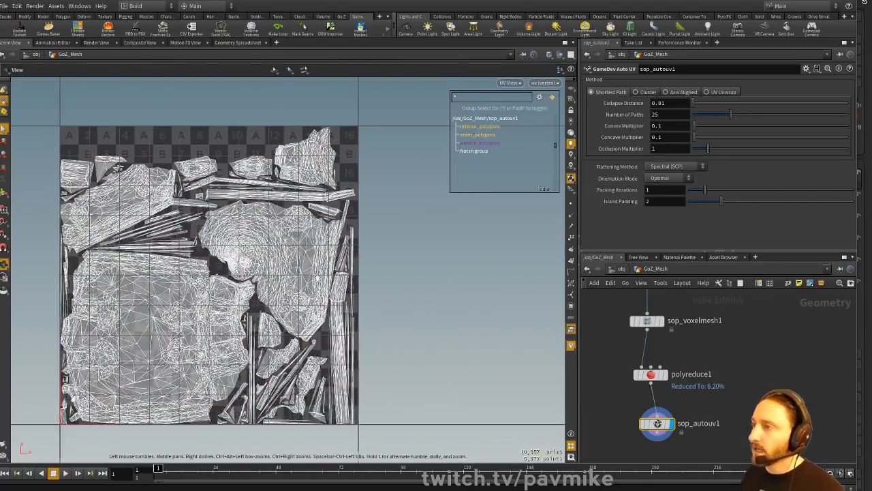
key("s")
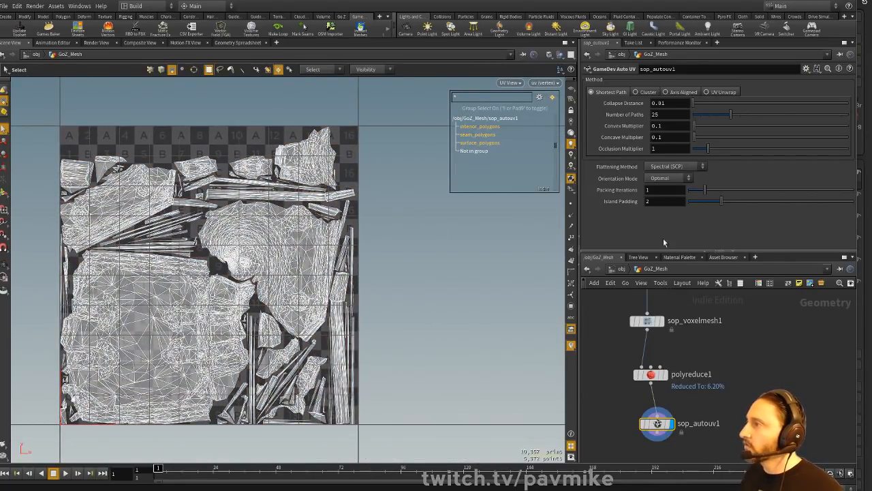
- Set the Auto UV node to the UV Unwrap method with 6 planes and Angle-Based (ABF) flattening
left_click(675, 92)
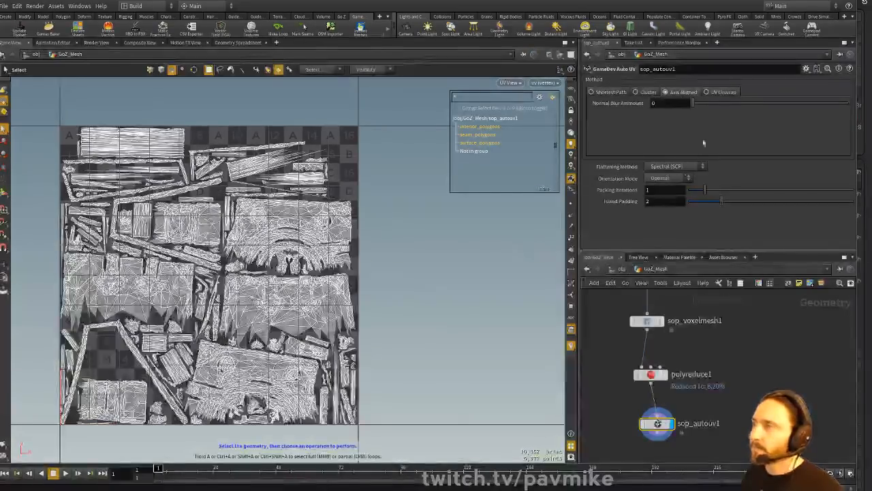
left_click(720, 92)
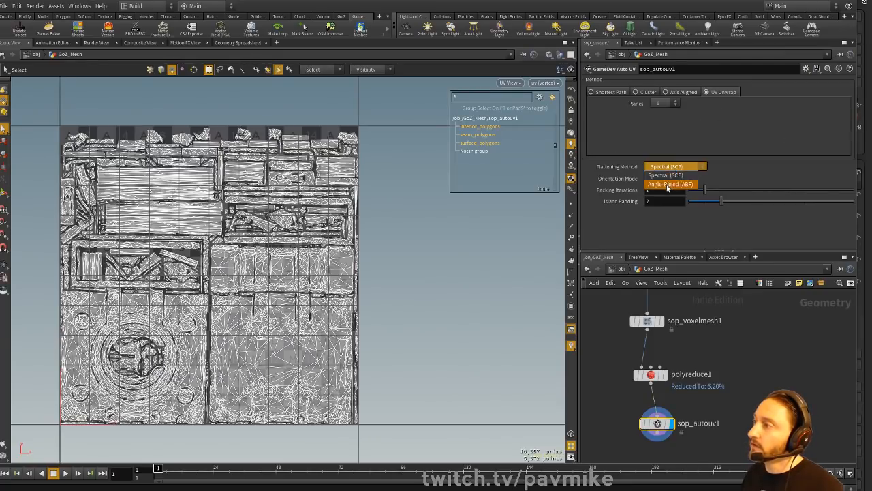
left_click(671, 184)
left_click(688, 179)
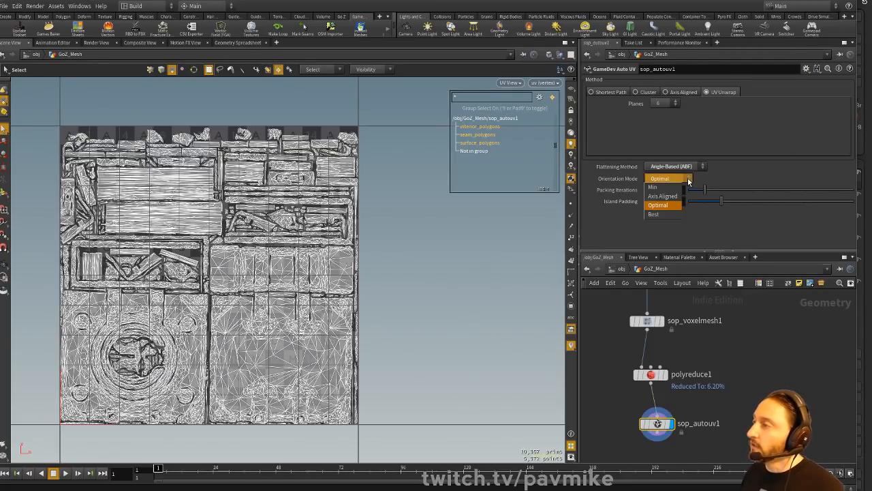
left_click(688, 179)
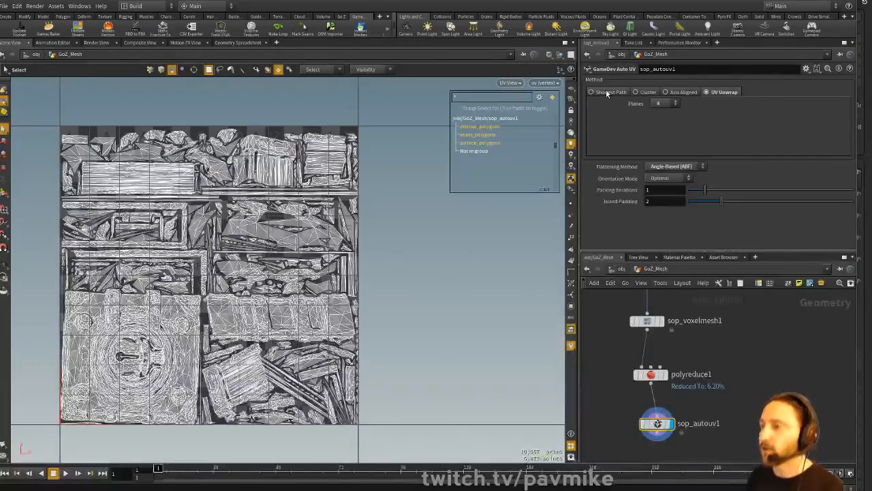
left_click(676, 104)
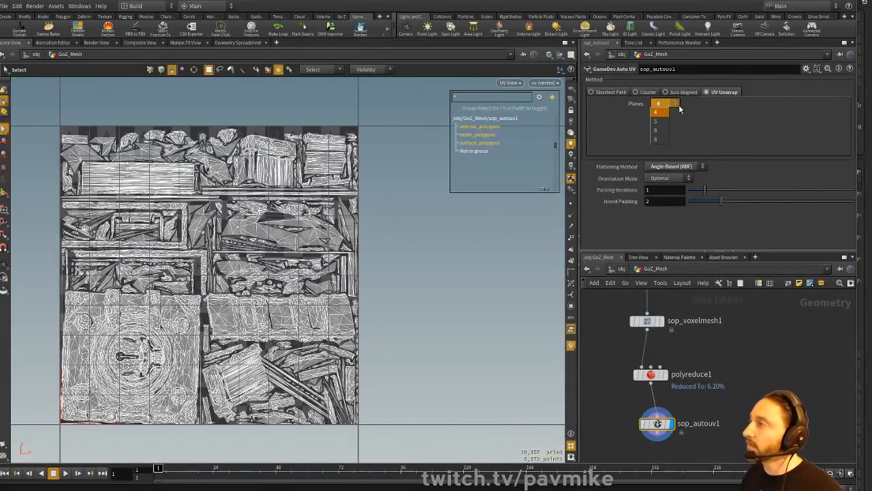
left_click(661, 129)
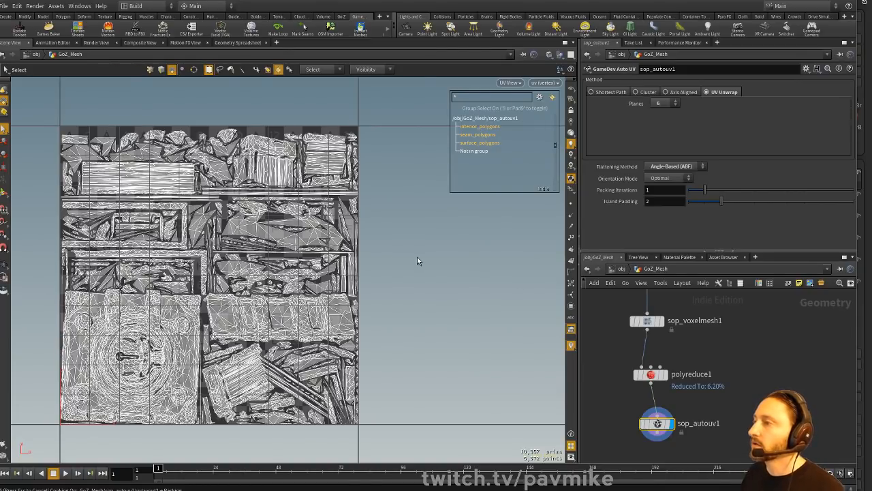
- Return the viewport to the perspective view and re-enter the GoZ_Mesh network with all its nodes framed
key("u")
key("space+1")
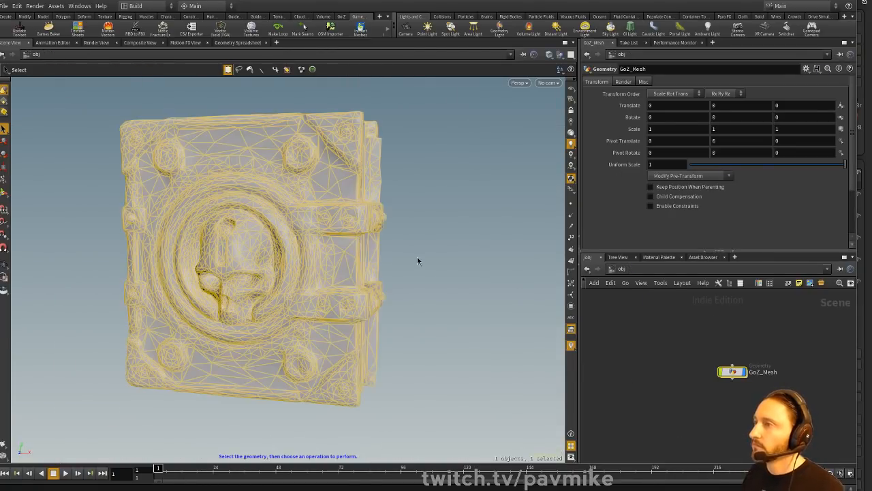
key("h")
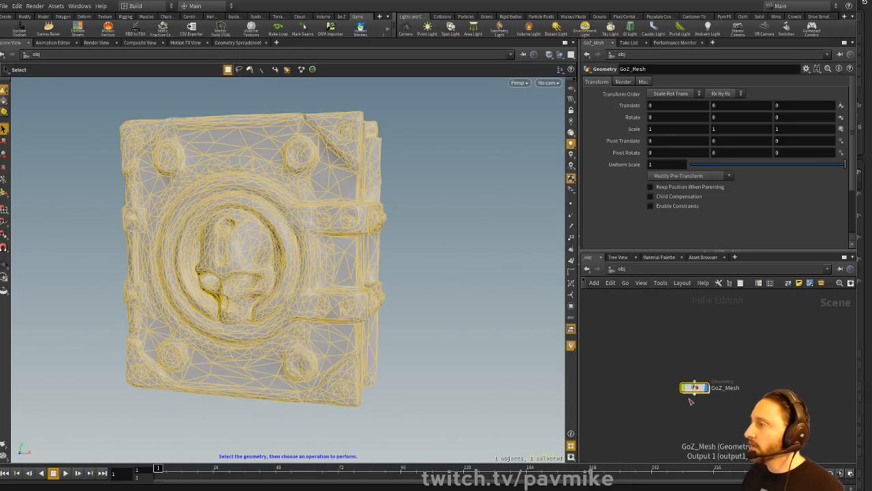
double_click(695, 387)
key("h")
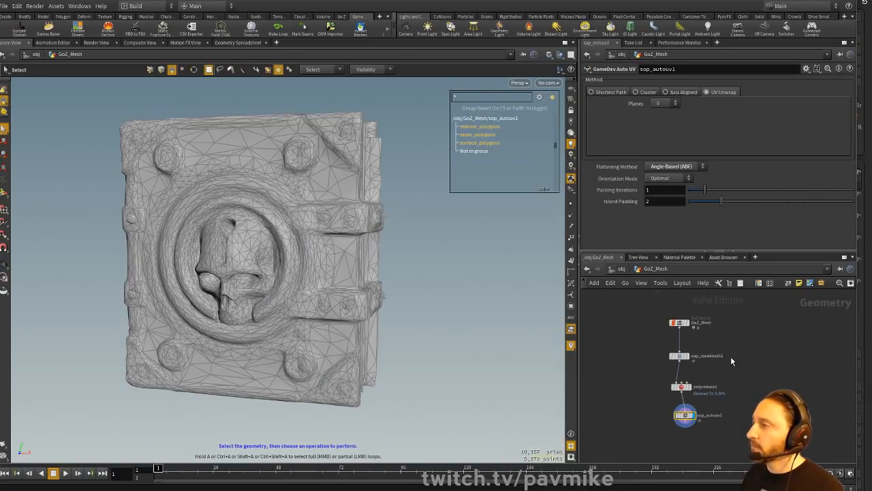
left_click_drag(497, 283, 430, 249)
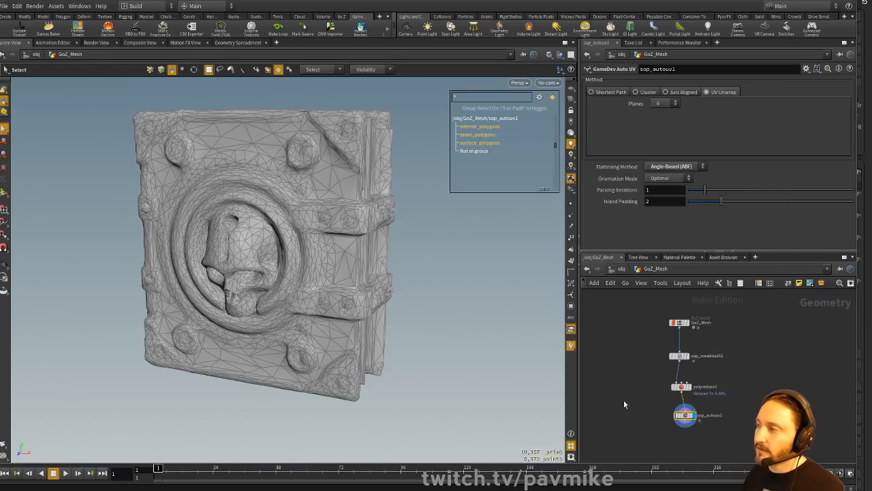
middle_click_drag(792, 374, 741, 366)
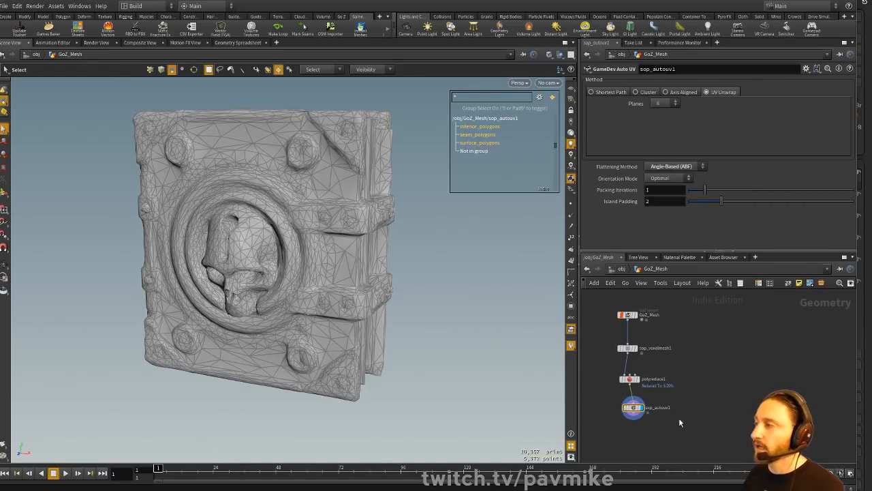
scroll(627, 410, "up", 1)
middle_click_drag(674, 373, 647, 360)
scroll(689, 360, "up", 4)
scroll(757, 370, "down", 6)
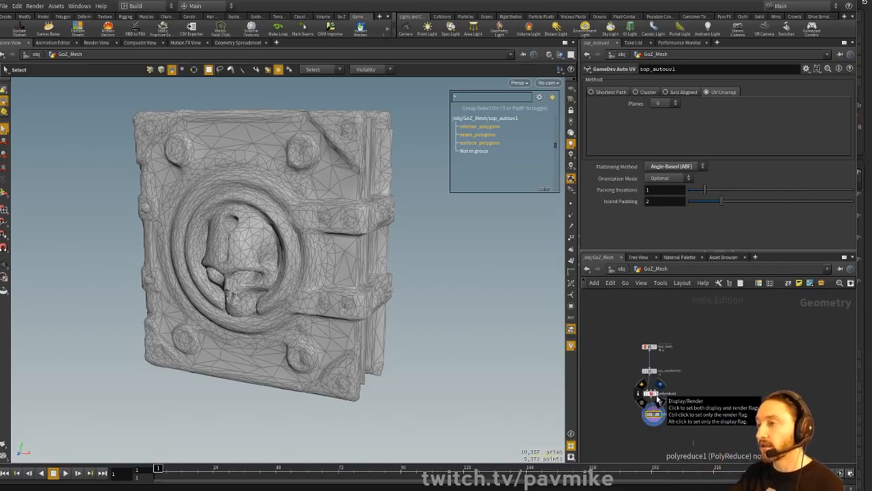
scroll(656, 409, "up", 4)
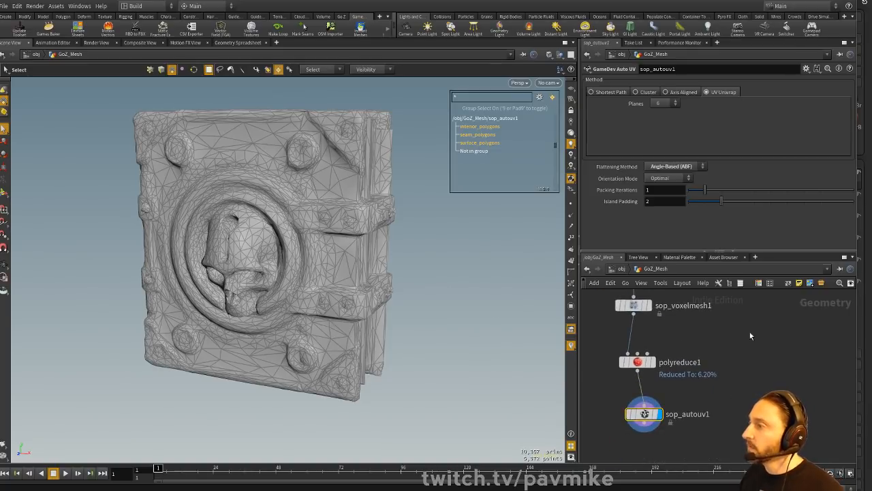
scroll(728, 331, "down", 2)
scroll(727, 367, "up", 2)
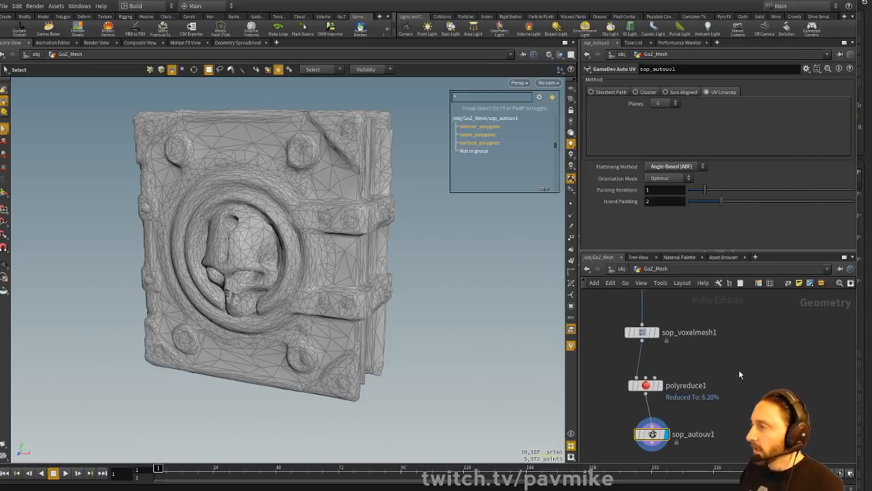
- Add a GameDev Simple Baker node, connect it below the Auto UV node and display it
middle_click_drag(741, 369, 755, 347)
middle_click_drag(775, 380, 763, 338)
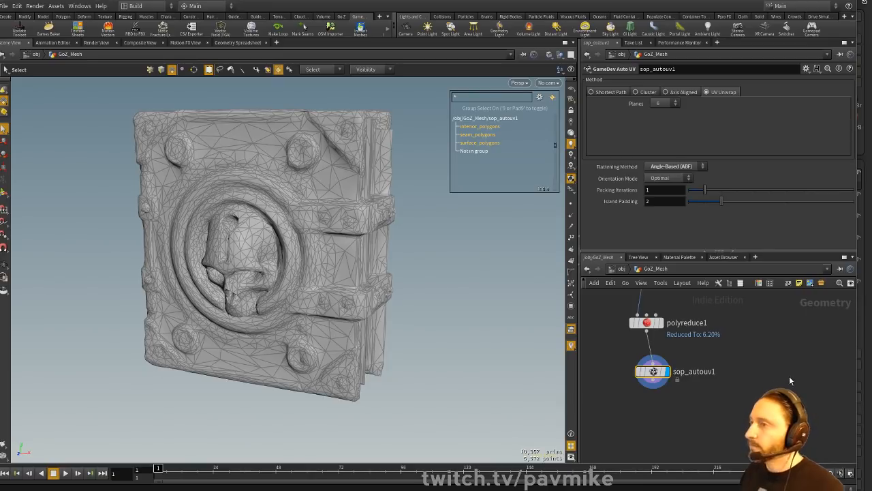
middle_click_drag(775, 401, 774, 380)
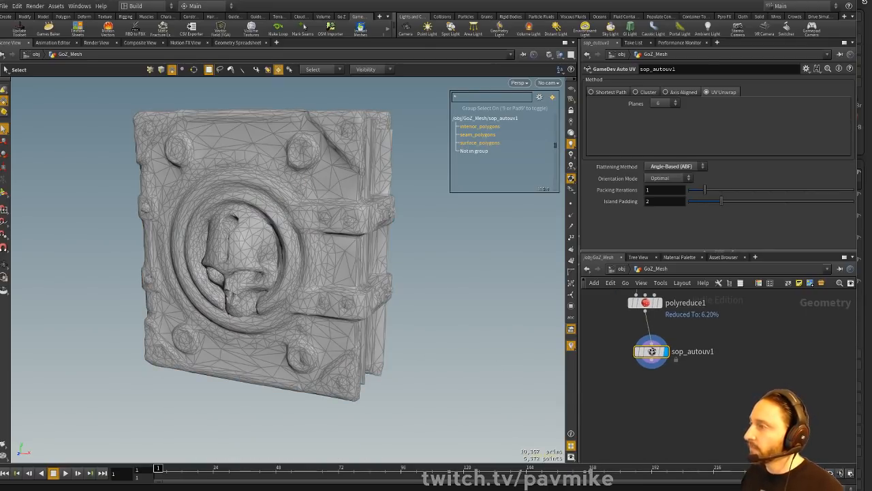
key("Tab")
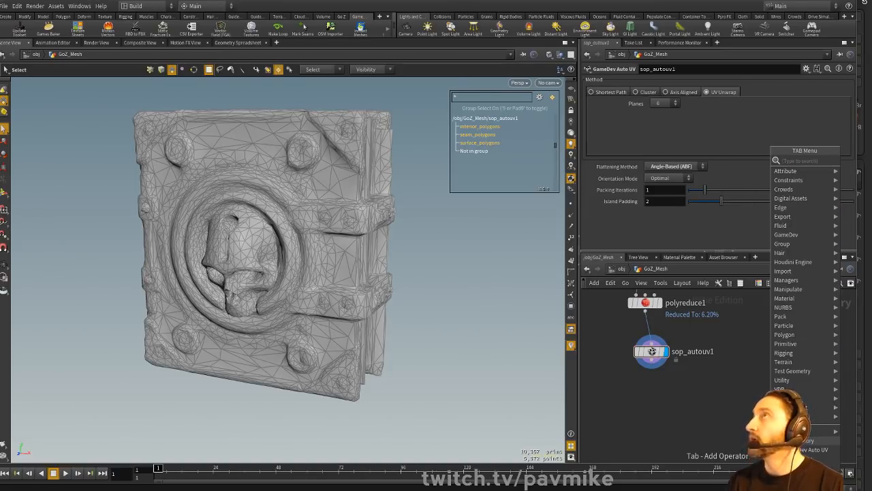
type("uvq")
key("Return")
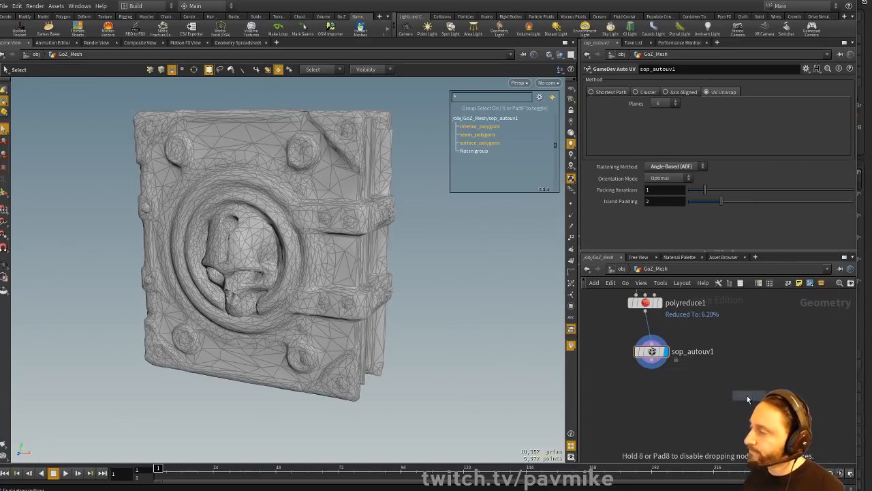
left_click(645, 394)
left_click(645, 387)
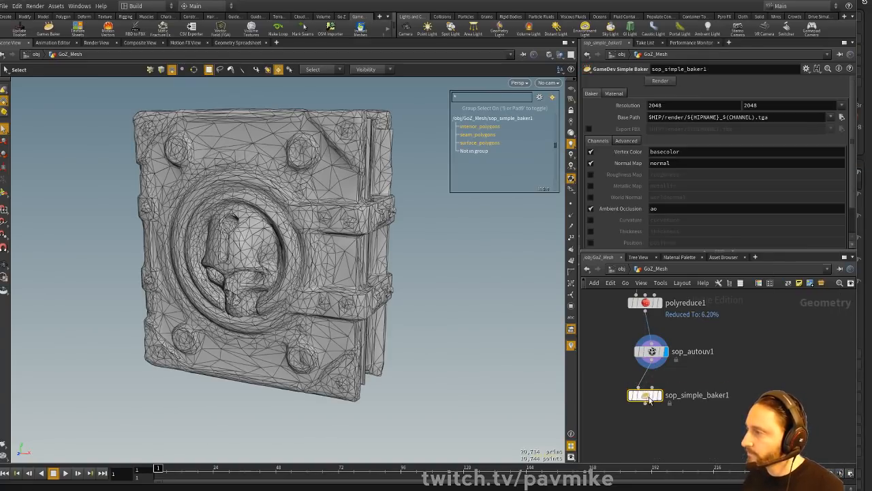
left_click(658, 395)
key("s")
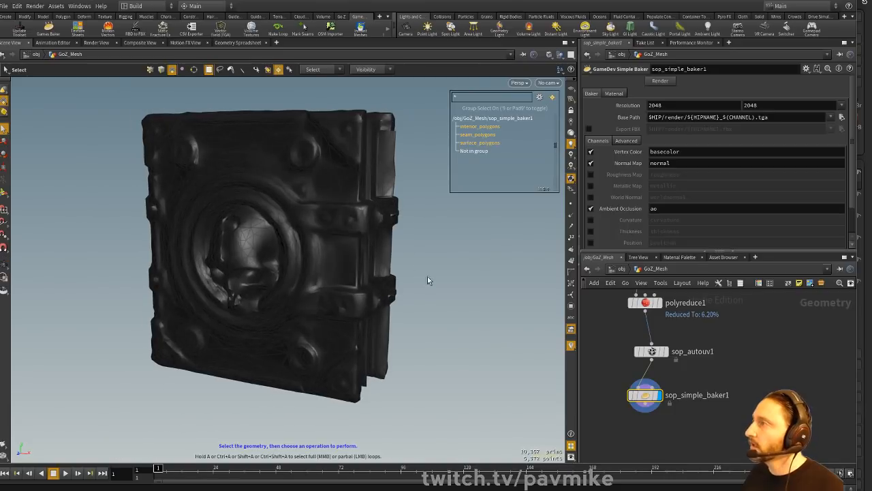
- Save the scene as a Houdini file named book
left_click(6, 8)
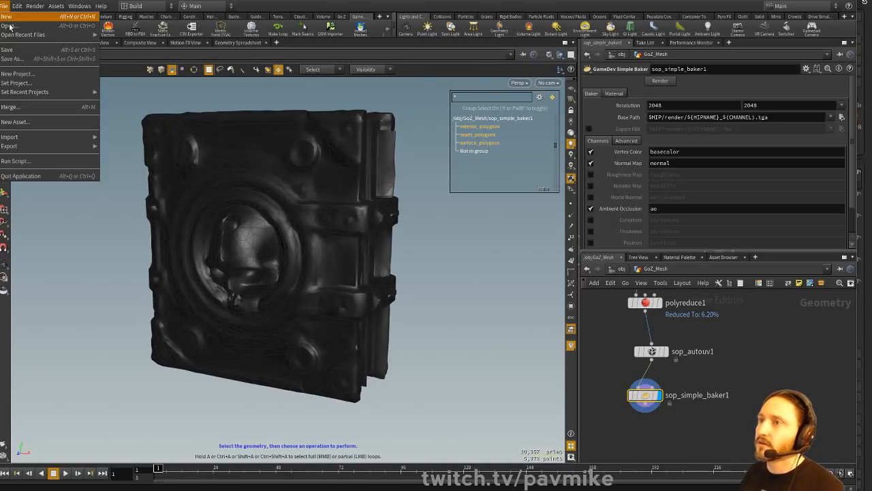
left_click(20, 30)
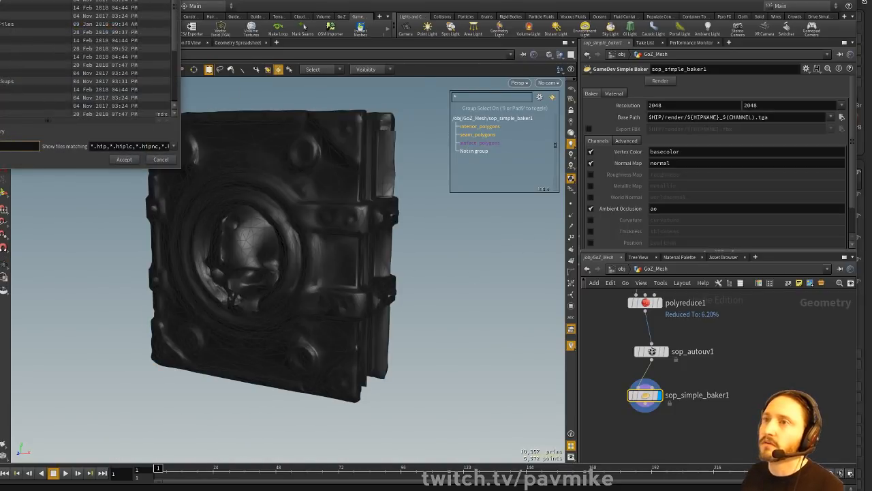
scroll(89, 58, "down", 5)
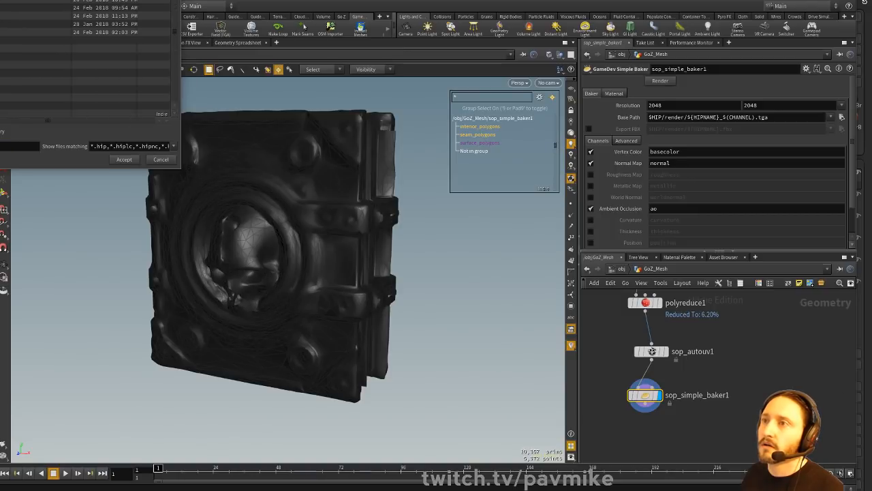
right_click(29, 73)
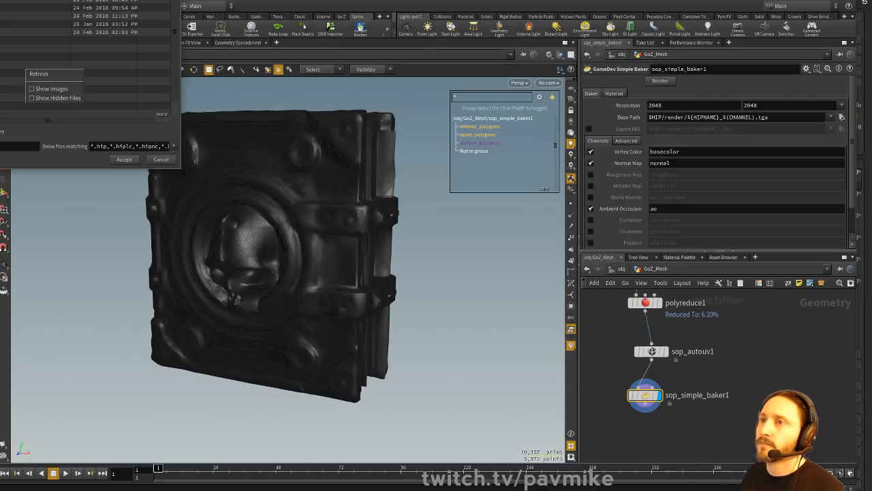
key("Escape")
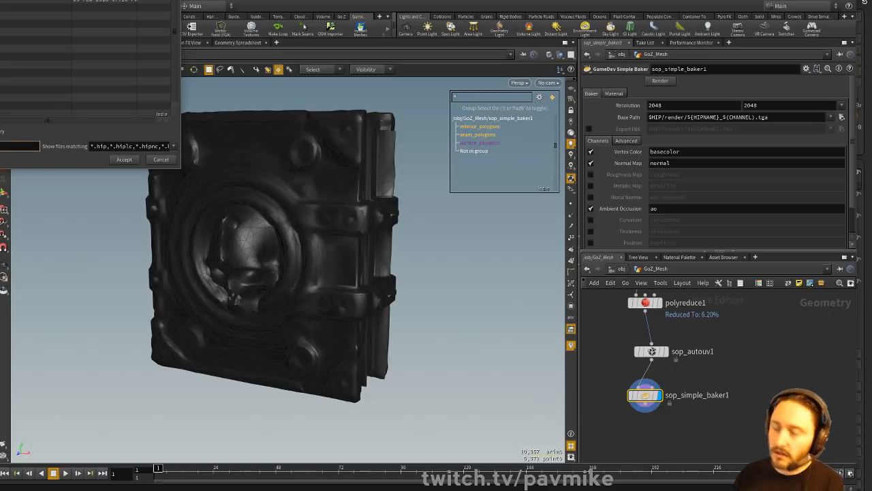
key("Return")
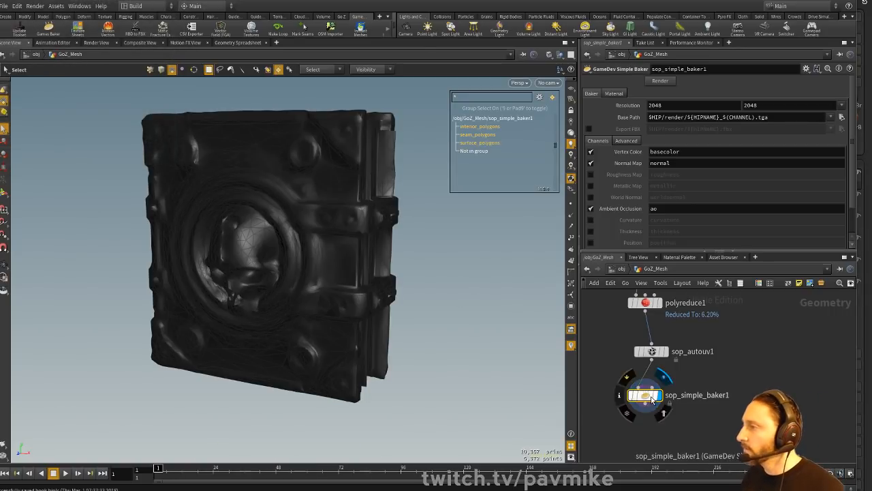
- Delete the existing Simple Baker node and place a fresh GameDev Simple Baker connected below the Auto UV node
left_click_drag(648, 395, 662, 395)
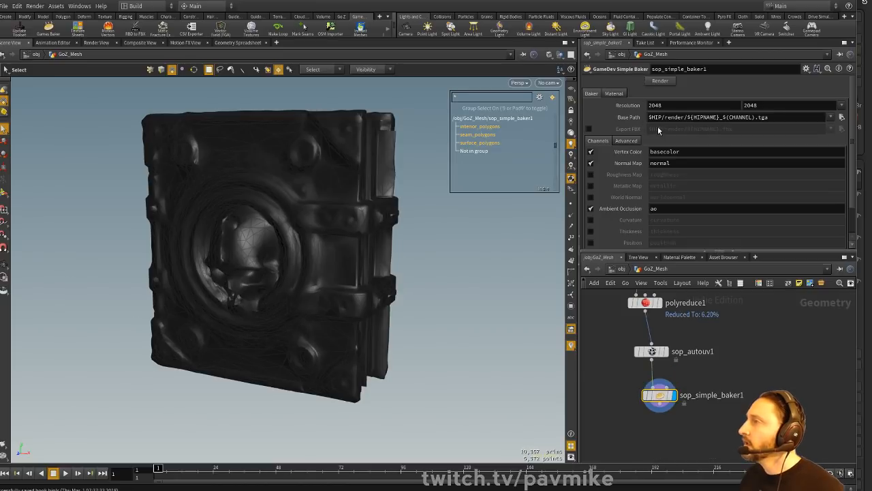
key("Delete")
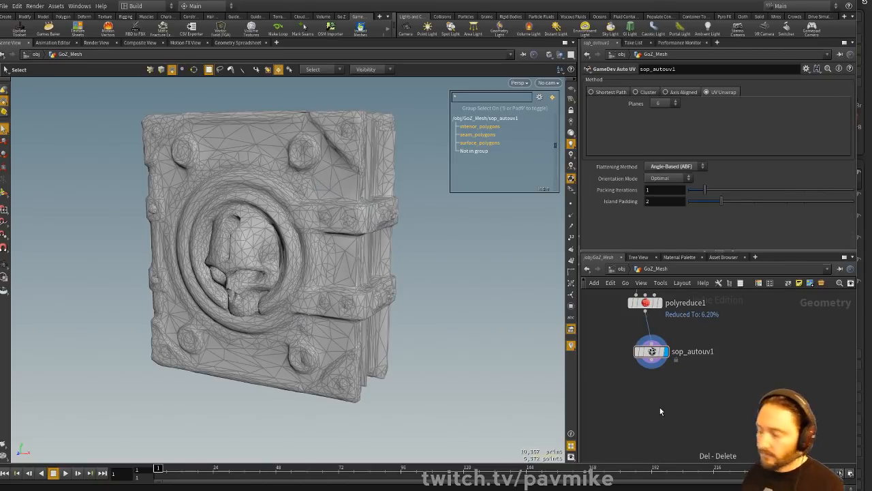
key("Tab")
type("simple")
key("Return")
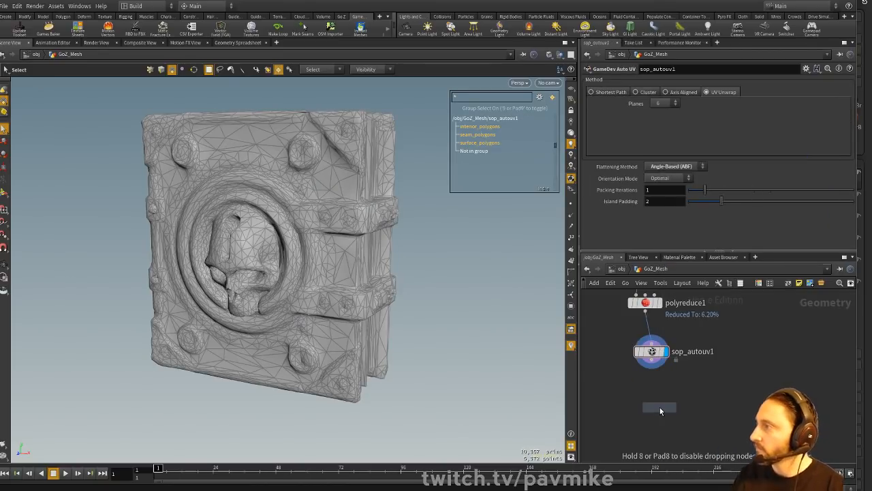
left_click(660, 406)
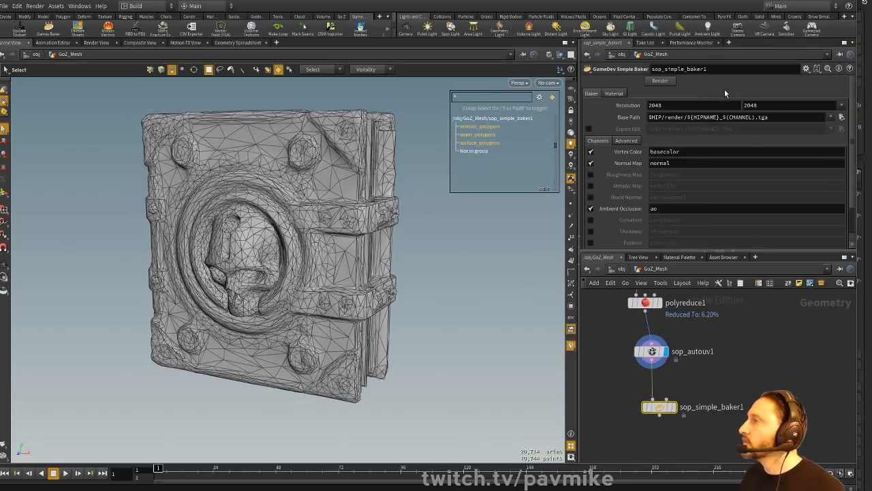
- Review the Simple Baker's advanced settings, display the node and inspect the book shaded without wireframe
left_click(625, 141)
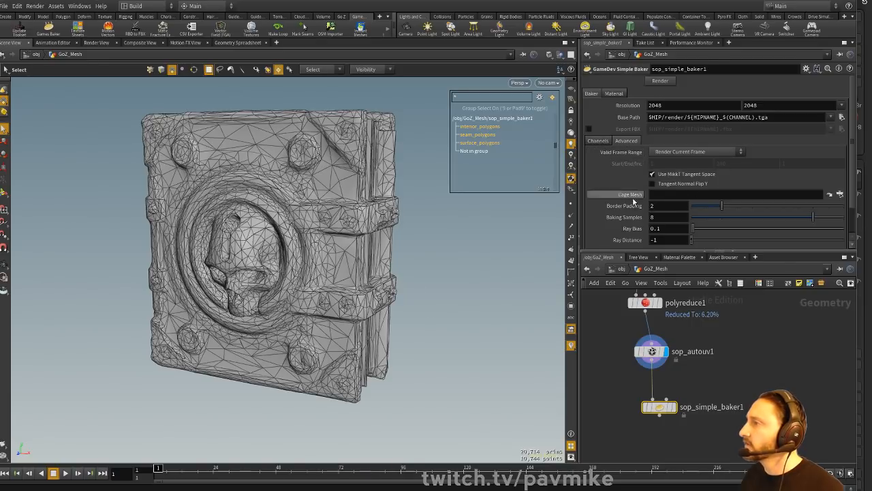
left_click(597, 140)
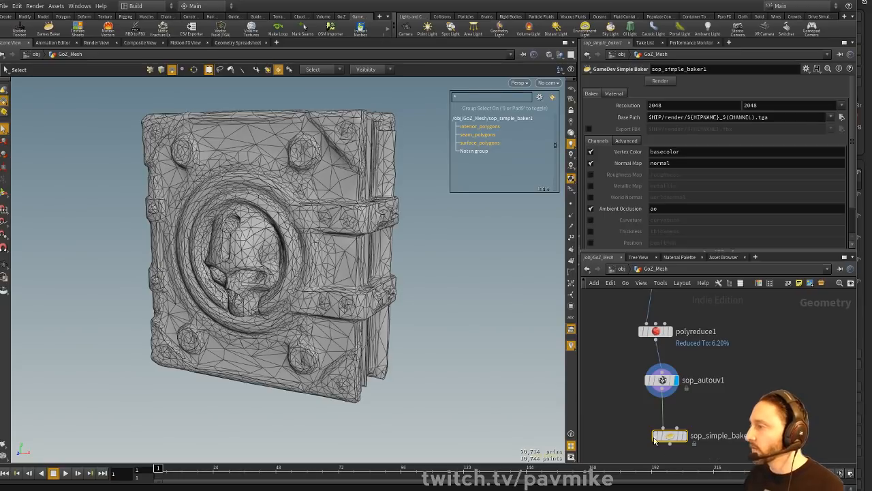
left_click(686, 437)
left_click_drag(480, 294, 500, 293, "alt")
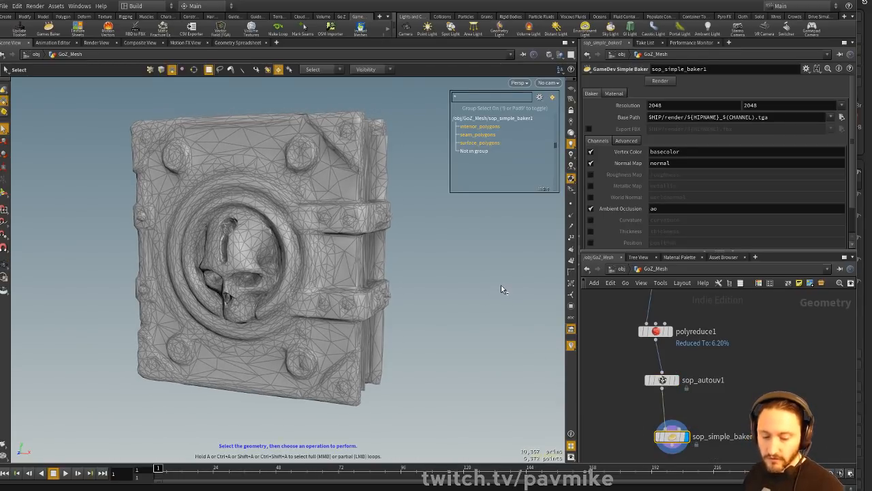
key("w")
left_click_drag(481, 278, 468, 273, "alt")
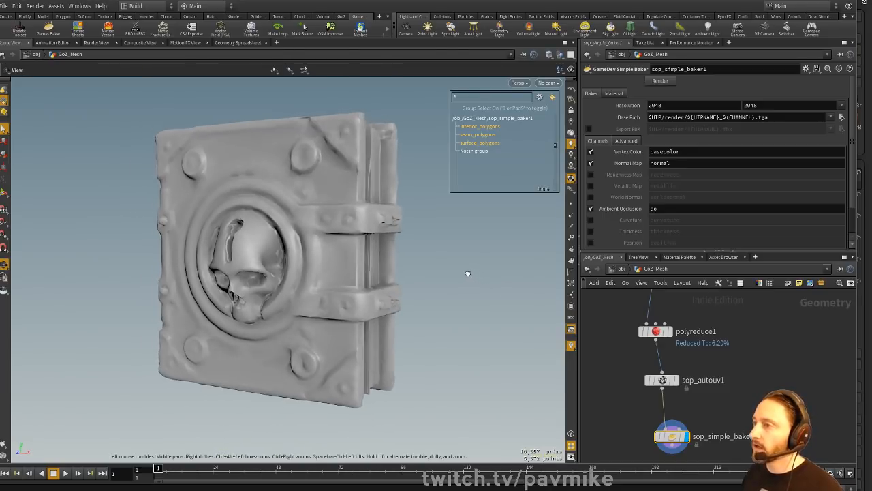
- Add a GameDev Soften Normals node fed by the Auto UV node, display it and enable Harden UV Seams
middle_click_drag(704, 408, 776, 374)
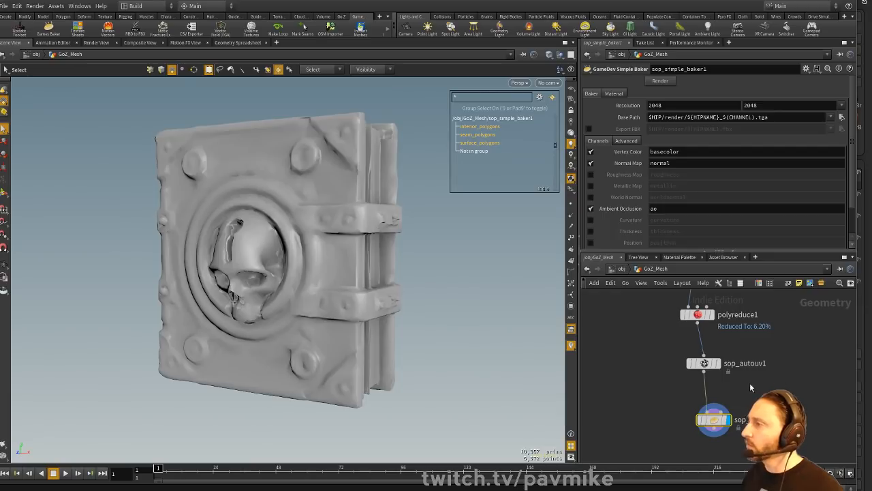
left_click_drag(719, 423, 724, 453)
middle_click_drag(779, 412, 751, 399)
left_click(751, 399)
key("Tab")
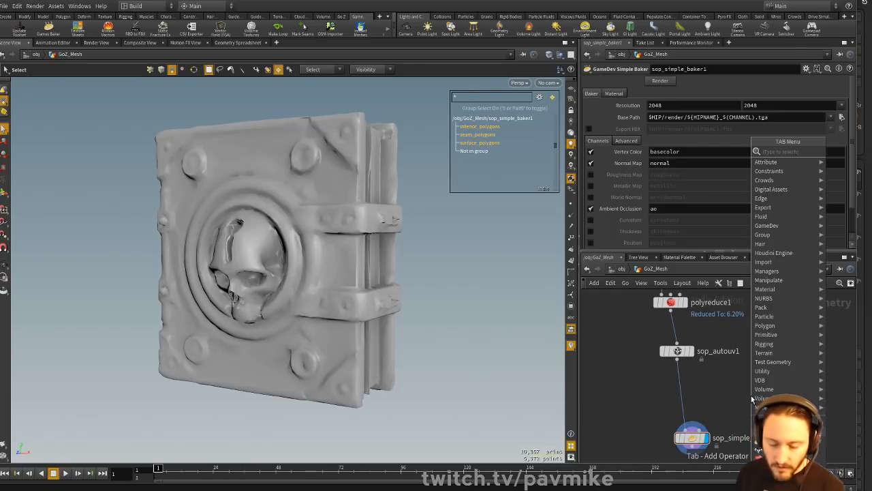
type("null")
key("Return")
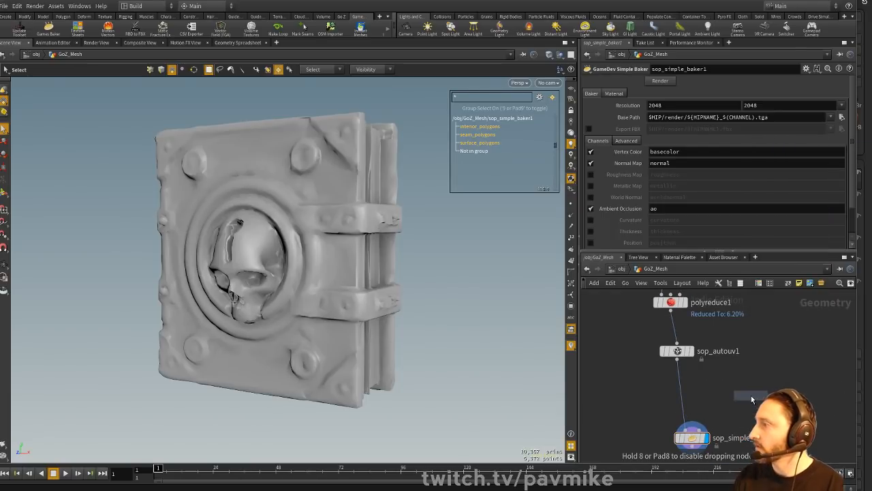
left_click(683, 394)
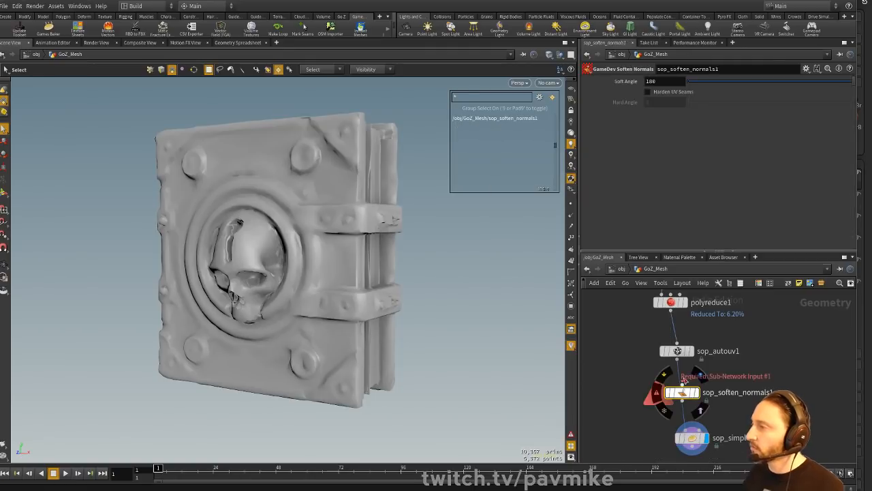
left_click_drag(680, 361, 682, 383)
left_click(696, 393)
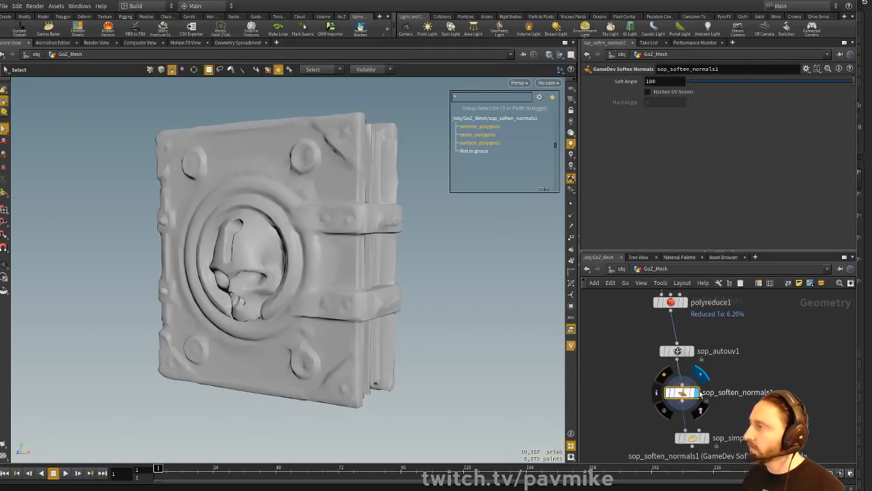
left_click(672, 92)
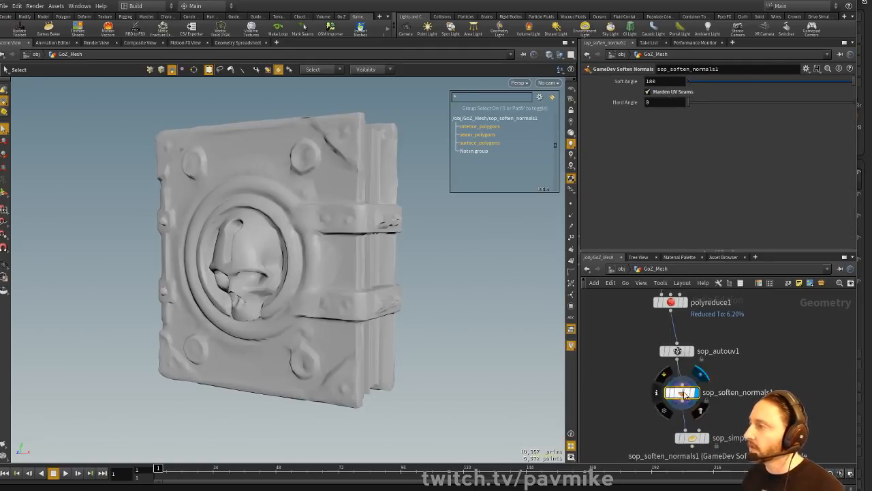
- Move the Soften Normals node aside and add a Normal node as a separate branch from the Auto UV node
left_click_drag(695, 398, 665, 403)
key("Tab")
type("null")
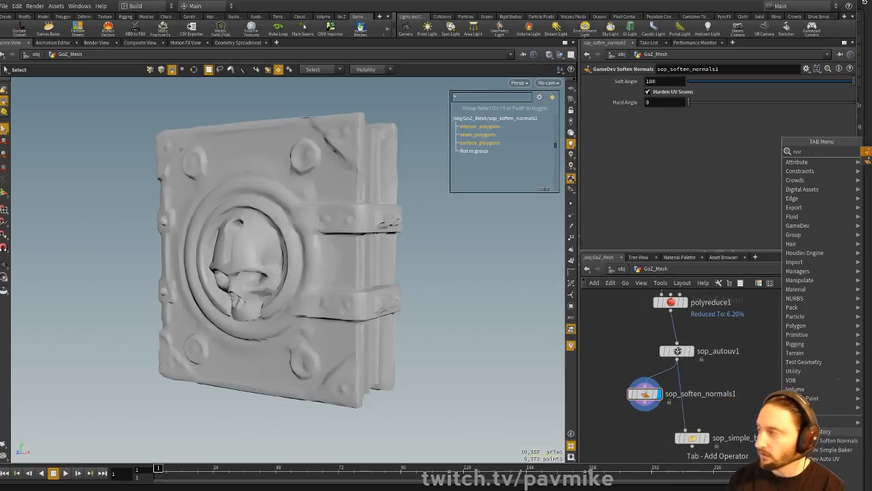
key("Return")
left_click(708, 387)
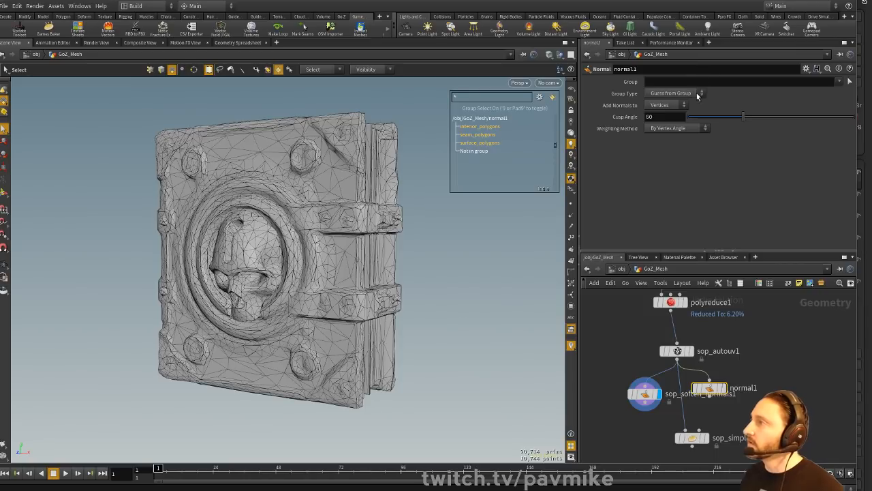
- Set the Normal node's cusp angle to 1.5 and weighting method to By Face Area, and display the node
left_click(690, 120)
left_click(691, 128)
left_click(680, 154)
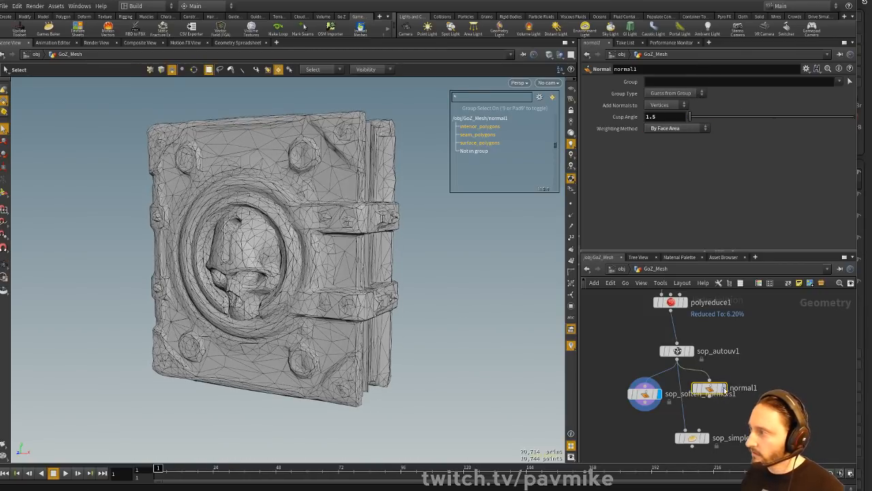
left_click(724, 389)
- Try a cusp angle of 67 on the Normal node in shaded view, and delete the node
key("shift+w")
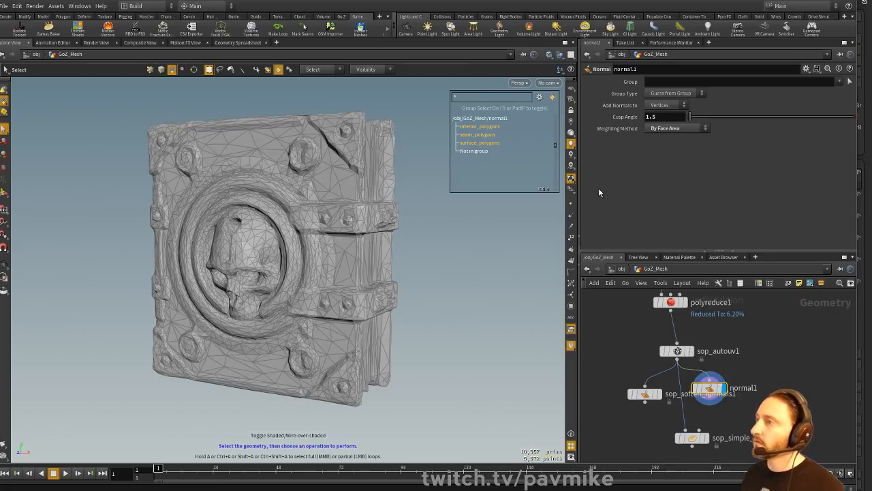
key("shift+w")
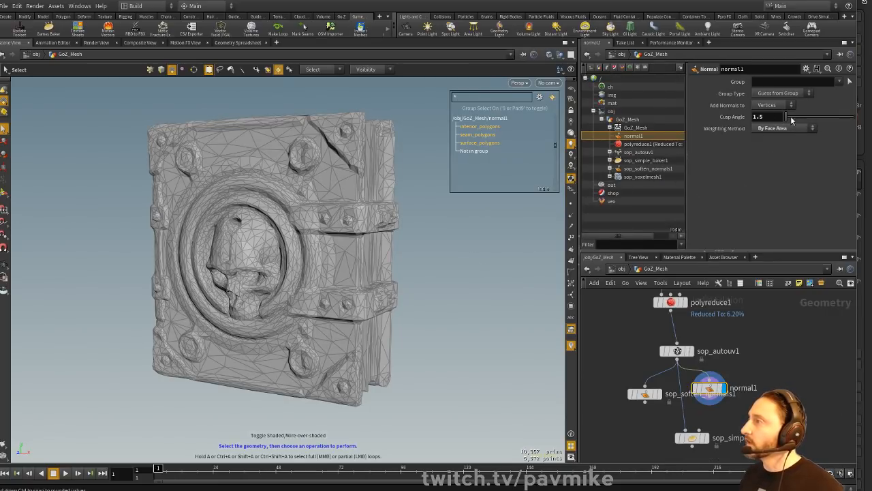
mouse_move(791, 120)
left_mouse_down()
mouse_move(821, 120)
mouse_move(802, 119)
mouse_move(820, 118)
mouse_move(810, 117)
left_mouse_up()
key("shift+w")
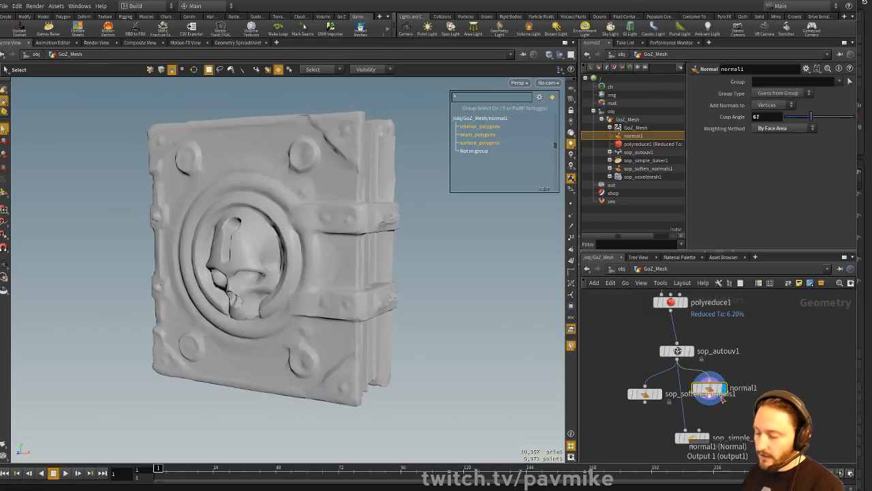
key("Delete")
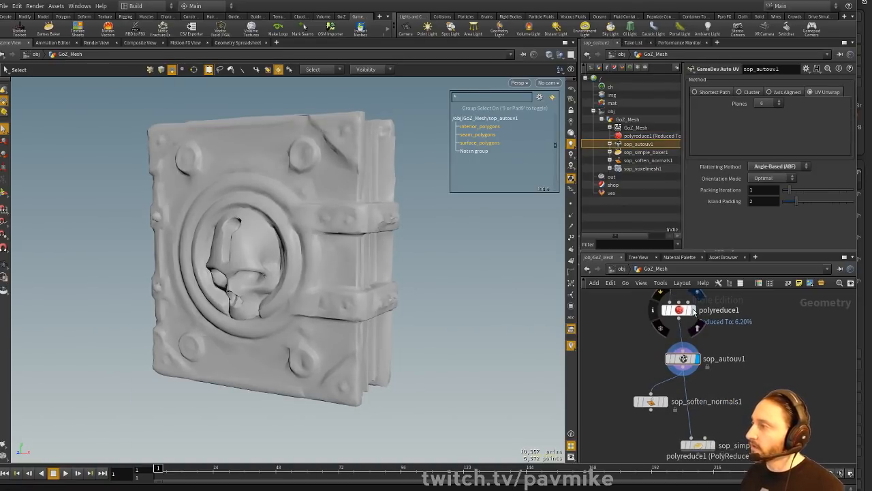
- Display the PolyReduce node and try keeping 4.8 percent of the polygons with Continue Reducing Within Quality Tolerance disabled, showing the wireframe
left_click(678, 312)
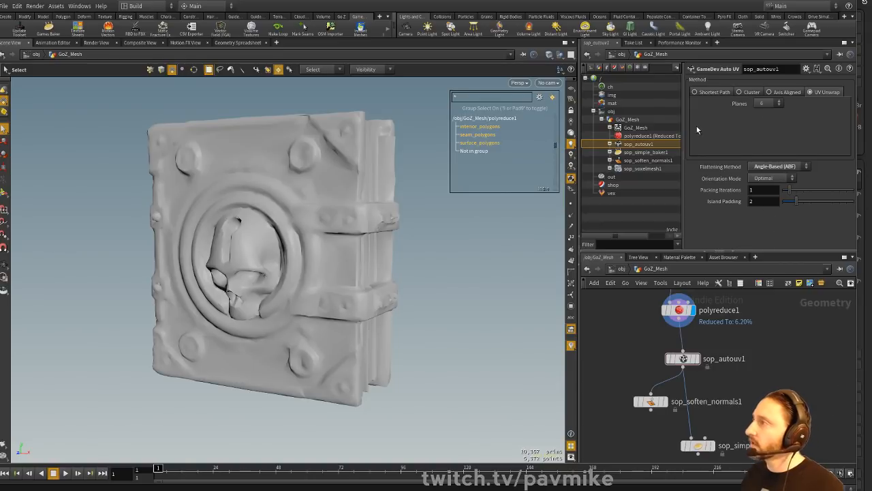
left_click(683, 315)
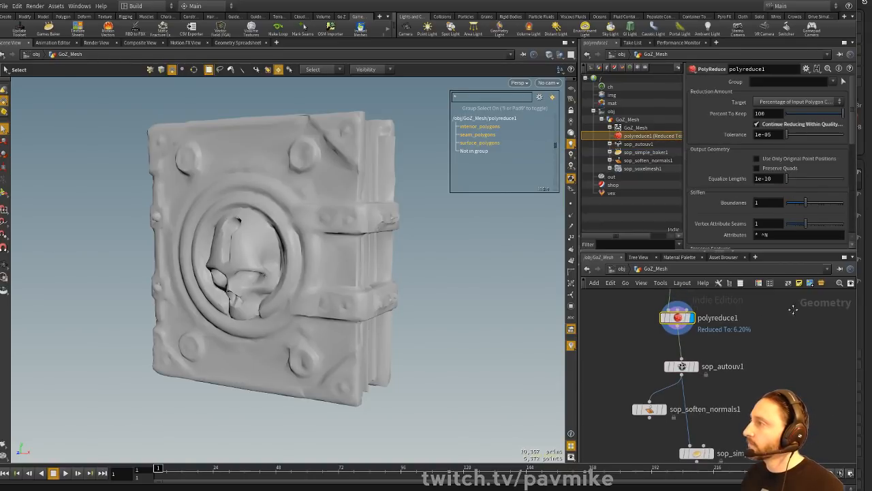
left_click_drag(842, 117, 790, 124)
left_click(756, 125)
key("shift+w")
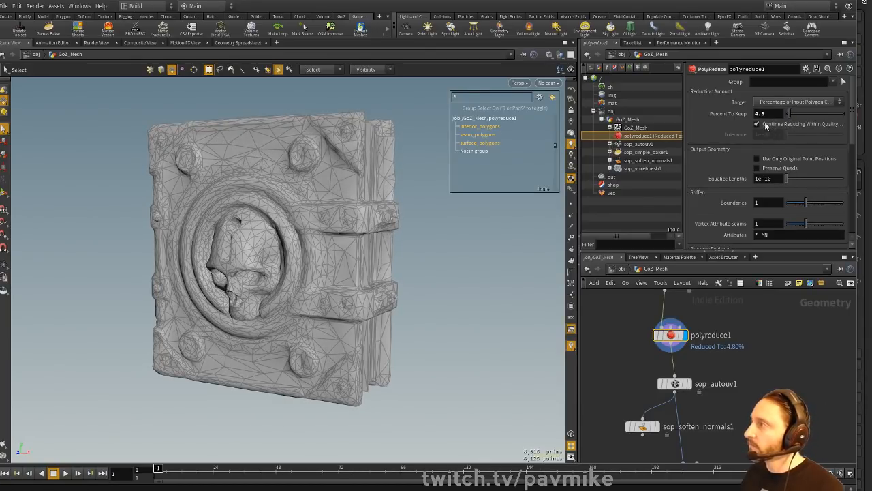
- Re-enable Continue Reducing Within Quality Tolerance on PolyReduce, set Percent To Keep to 100 and display the Auto UV node
left_click(789, 124)
left_click_drag(790, 113, 853, 125)
middle_click_drag(765, 358, 759, 337)
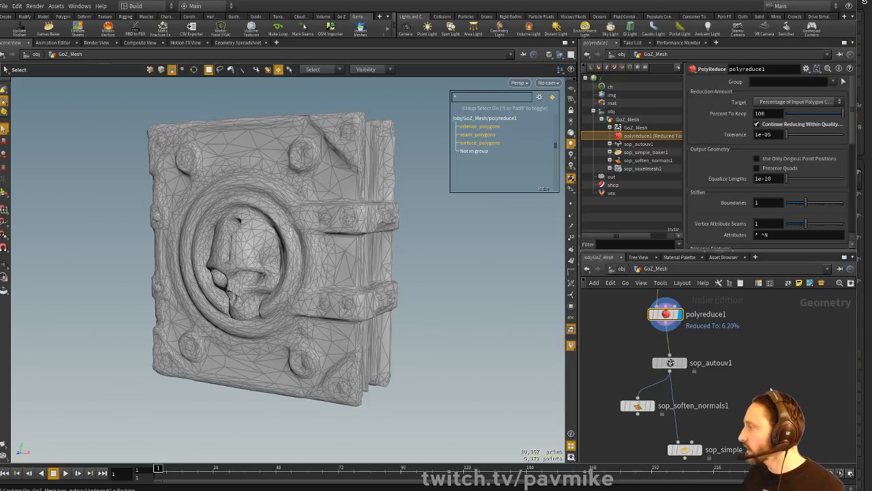
middle_click_drag(756, 389, 761, 367)
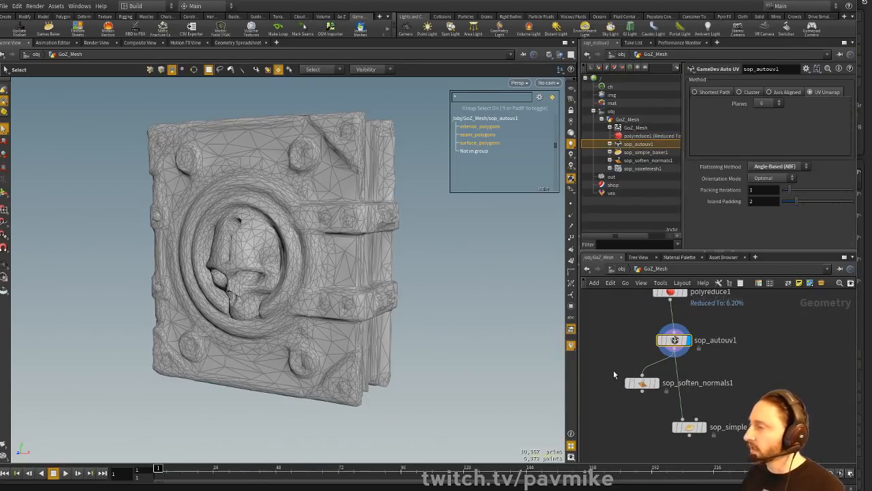
- Delete the Simple Baker node and position the Soften Normals node directly below the Auto UV node
left_click_drag(607, 369, 720, 446)
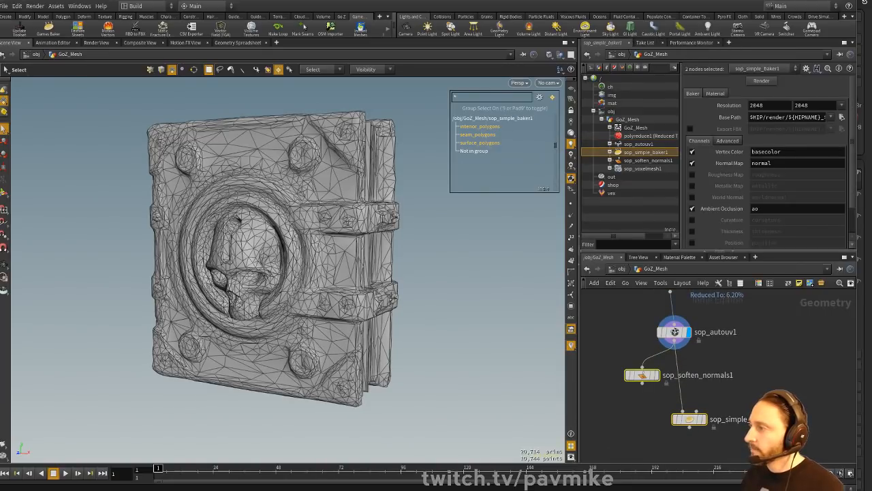
left_click(690, 420)
key("Delete")
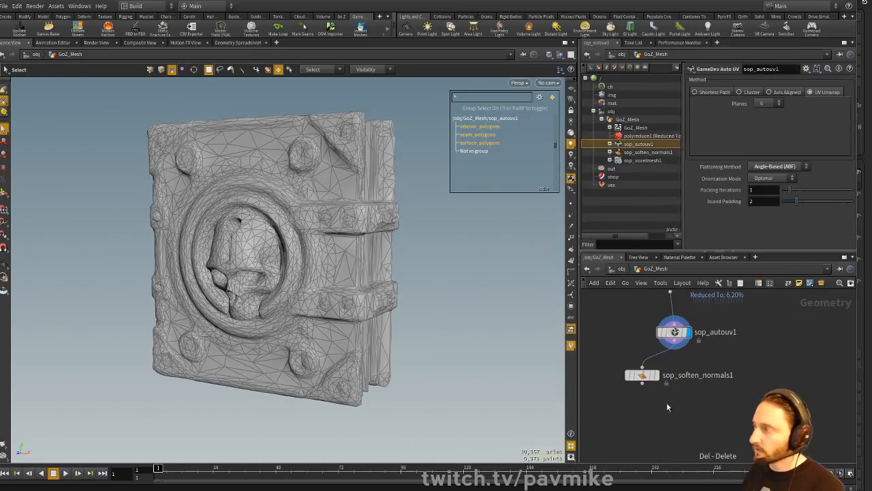
left_click_drag(643, 377, 678, 385)
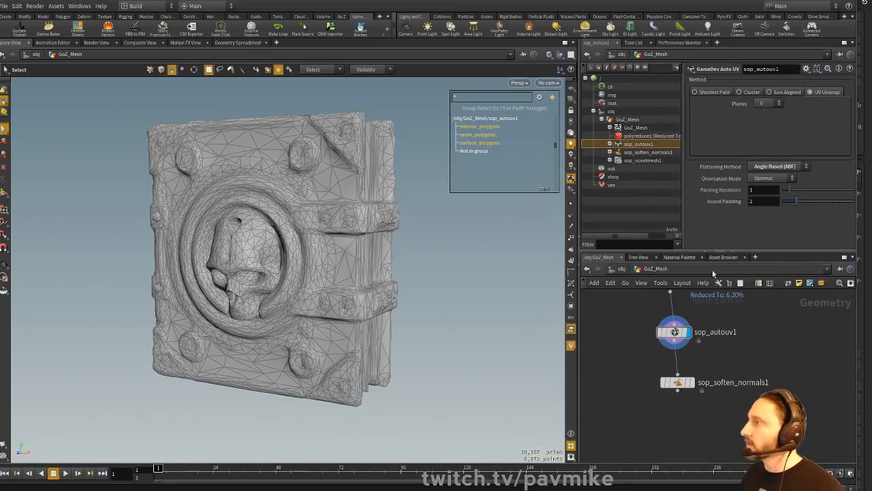
- Display the Soften Normals node and inspect the book's shading with the wireframe overlay hidden
left_click(677, 382)
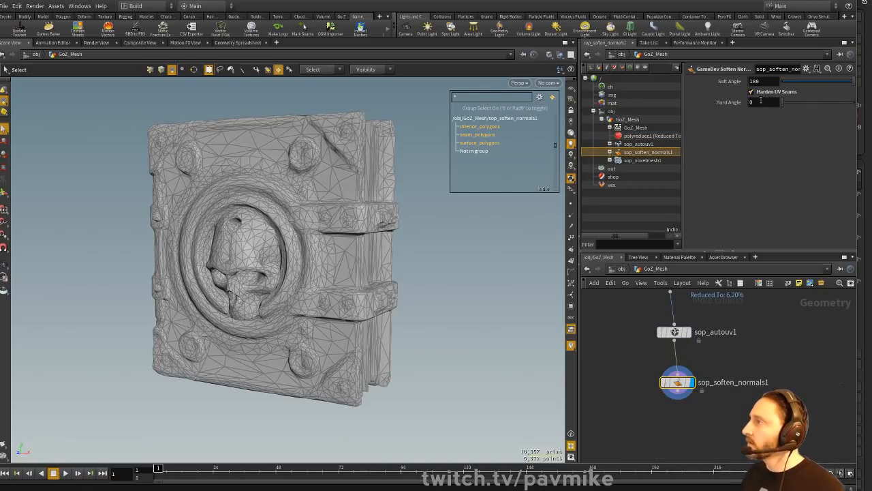
middle_click_drag(743, 410, 734, 400)
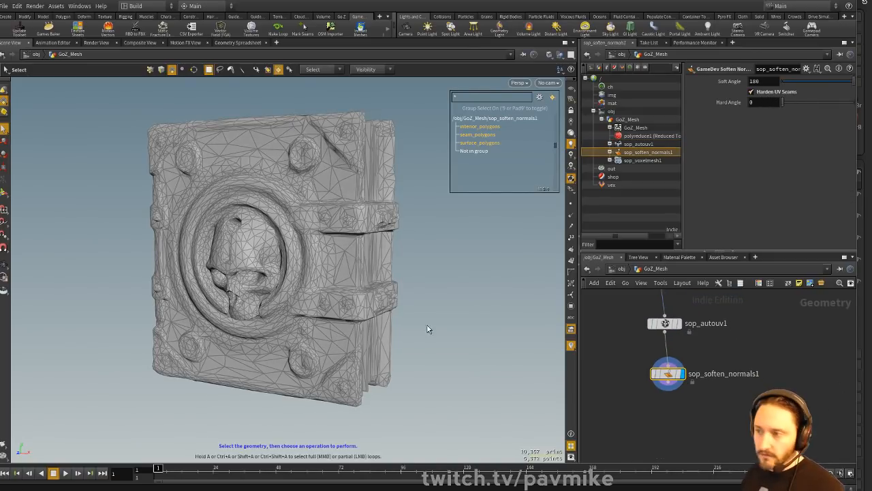
left_click_drag(462, 310, 469, 309, "alt")
key("shift+w")
middle_click_drag(766, 414, 743, 423)
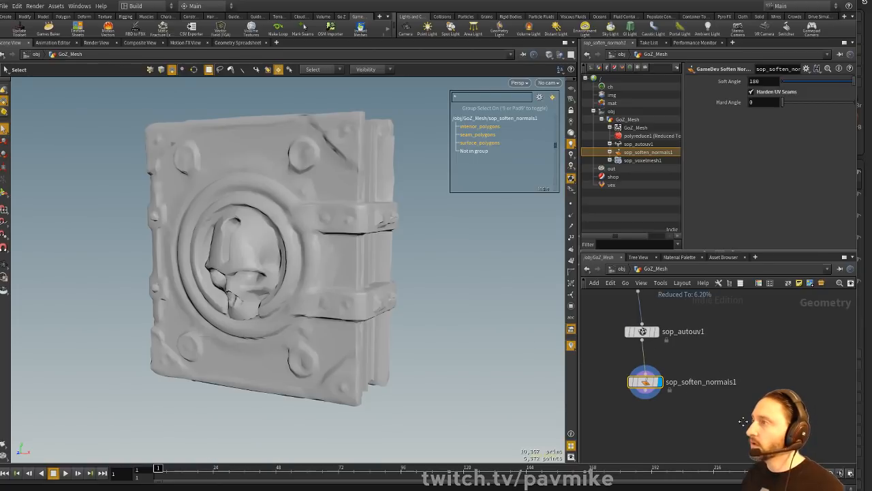
key("shift+w")
left_click_drag(443, 323, 456, 322, "alt")
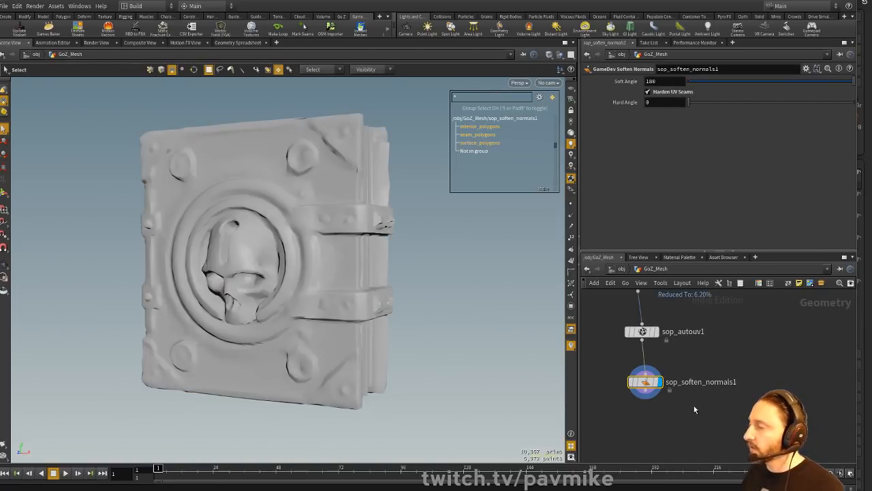
- Add a ROP FBX Output node directly below the Soften Normals node and connected to it
left_click(715, 411)
key("Tab")
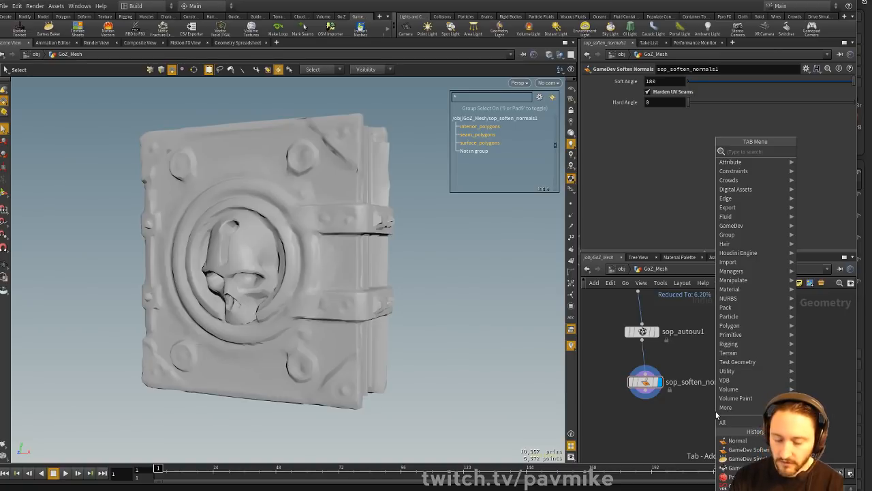
type("r")
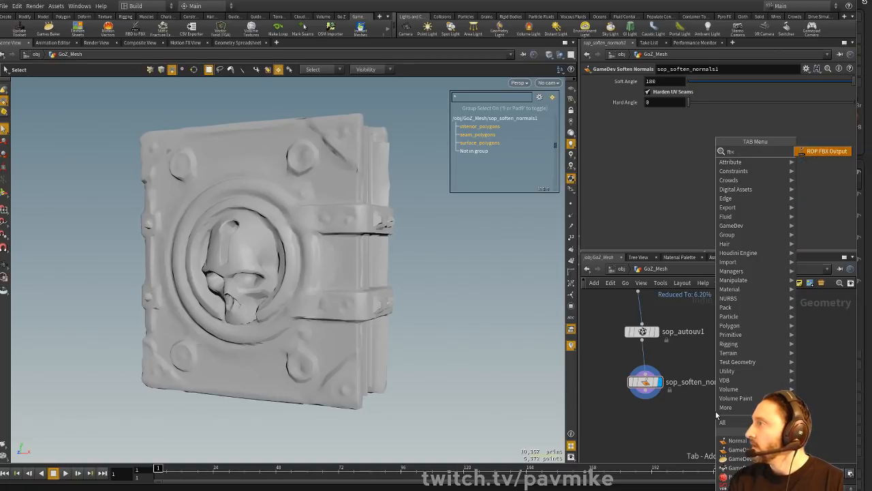
key("Return")
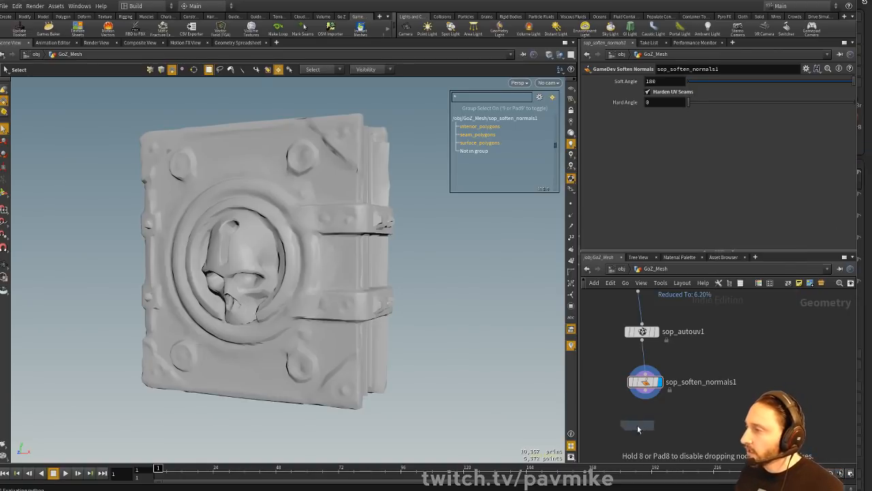
left_click(639, 425)
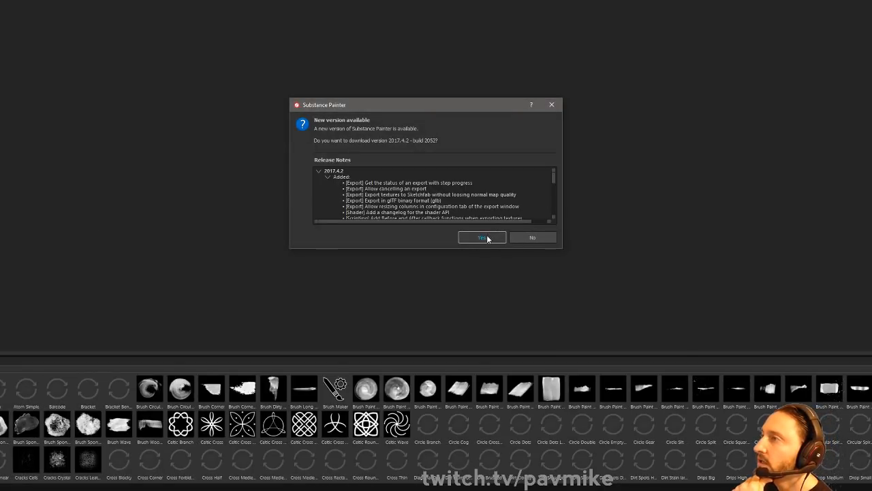
- Switch to Substance Painter, decline the version update and enlarge its window to fill the screen
left_click(535, 237)
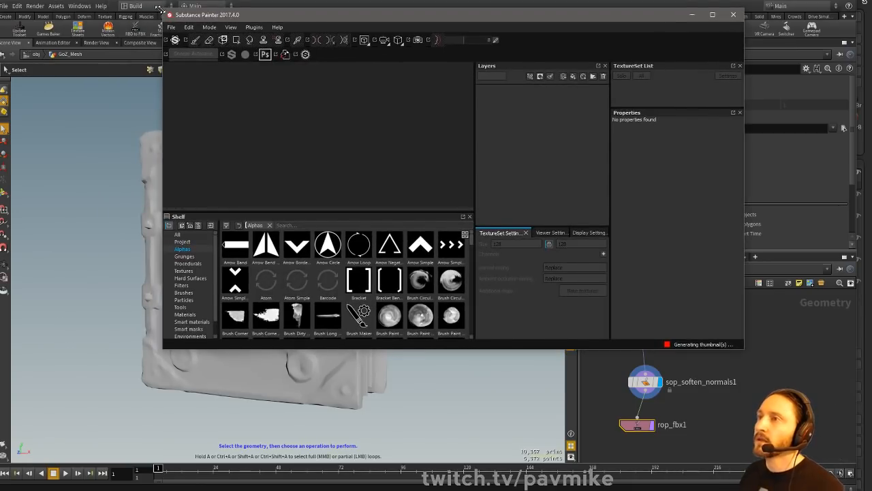
left_click_drag(162, 11, 0, 0)
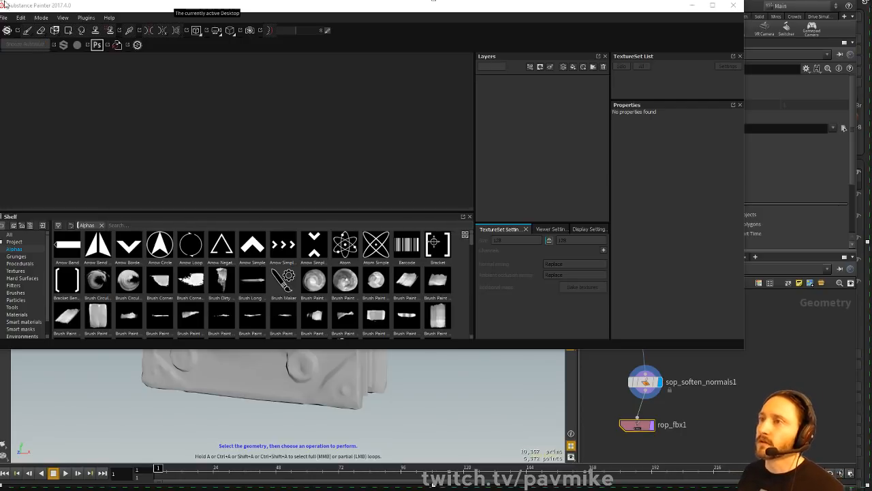
mouse_move(18, 9)
left_mouse_down()
mouse_move(29, 19)
mouse_move(0, 1)
left_mouse_up()
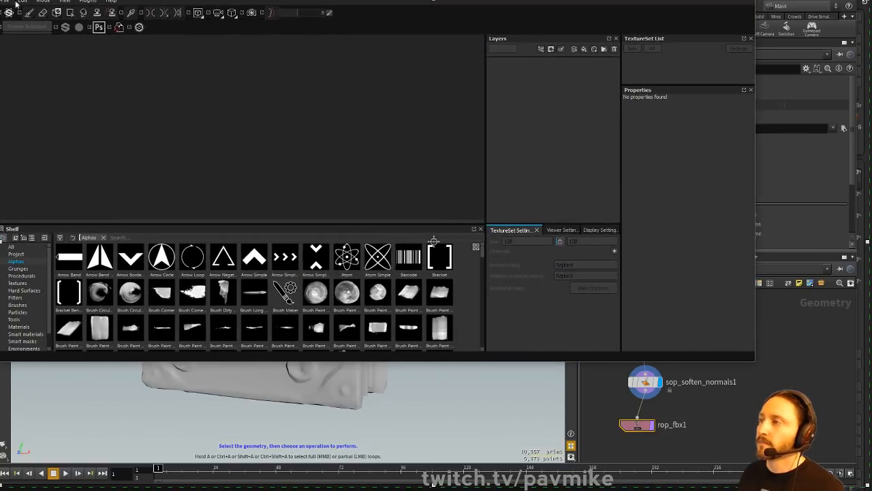
left_click_drag(753, 360, 871, 485)
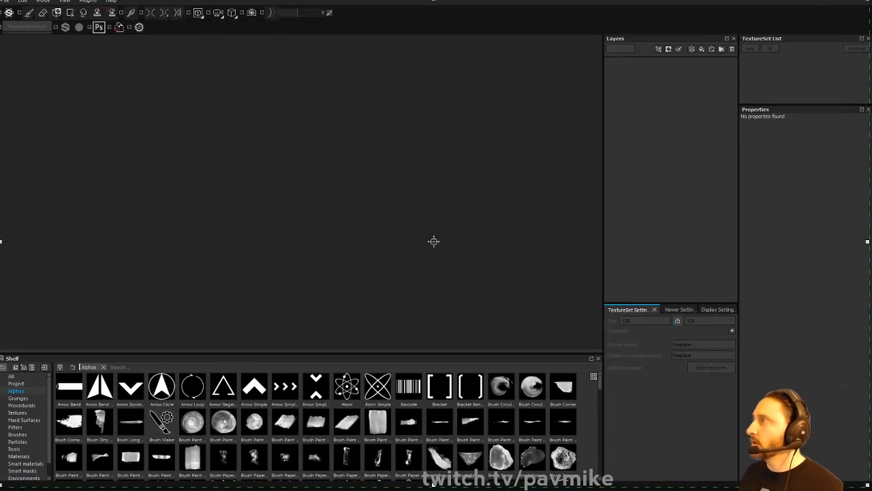
- Create a new project using out.fbx from the Desktop as the mesh
left_click(8, 2)
left_click(11, 9)
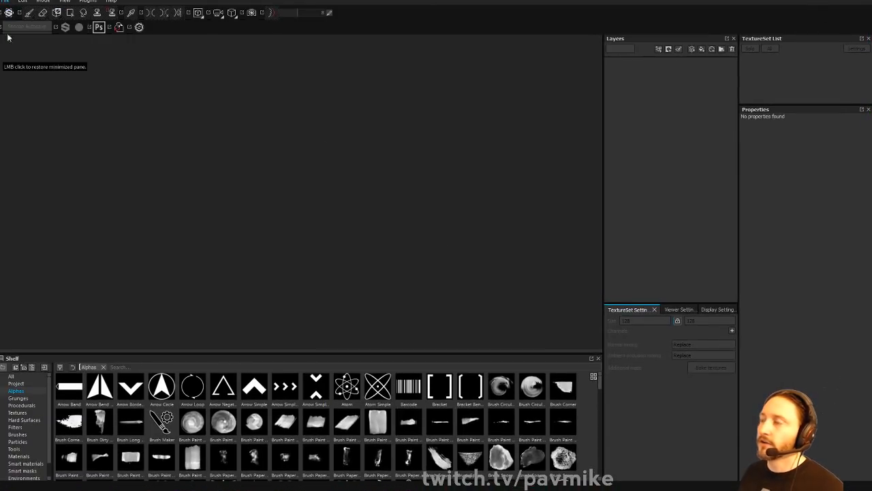
left_click(504, 159)
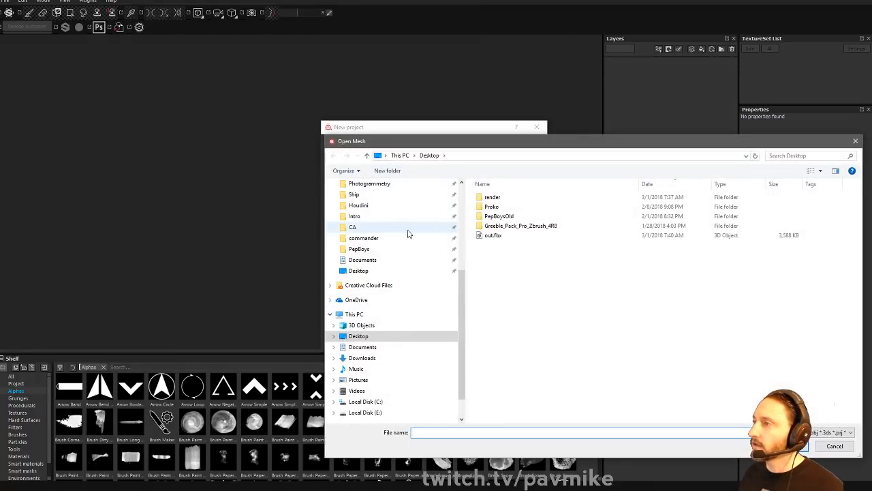
left_click(381, 270)
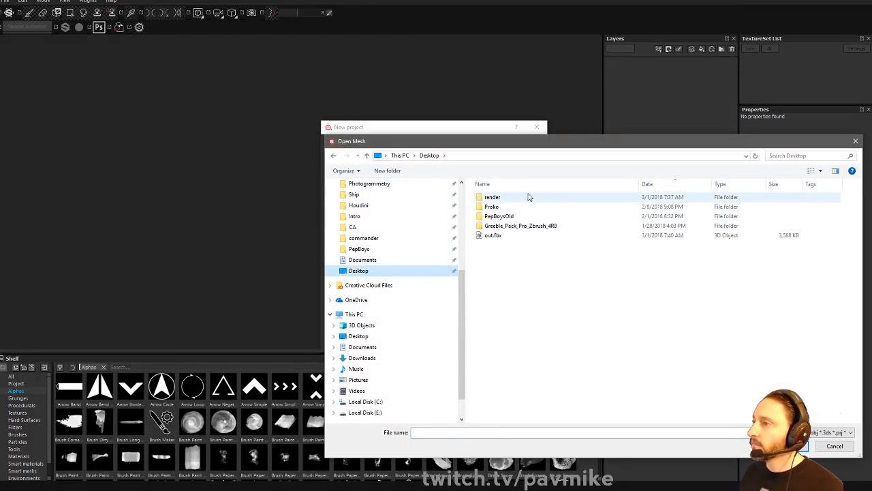
double_click(517, 236)
left_click(496, 339)
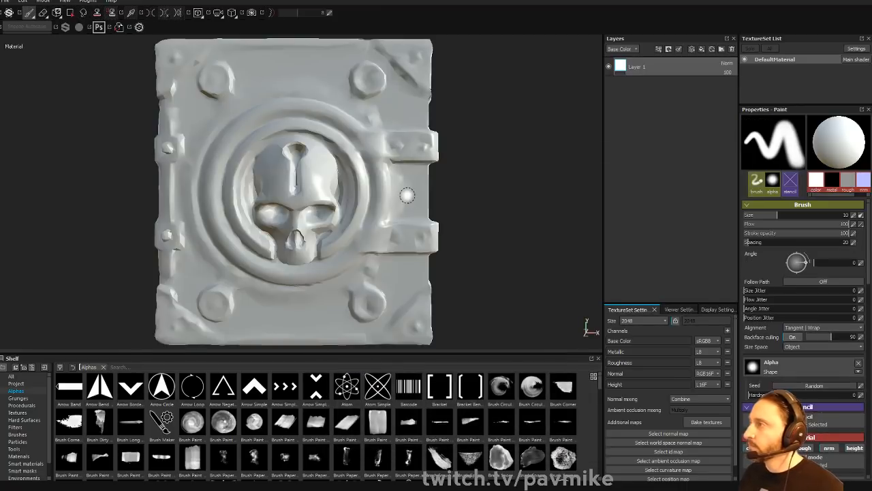
- Start baking textures and load the high definition mesh from the Bake folder inside streaming/MedievalZombie
left_click_drag(407, 195, 490, 204, "alt")
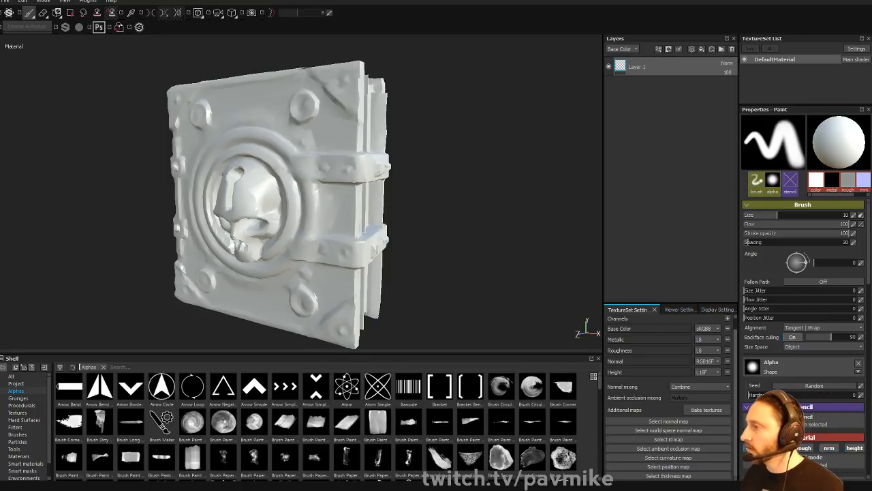
left_click(711, 422)
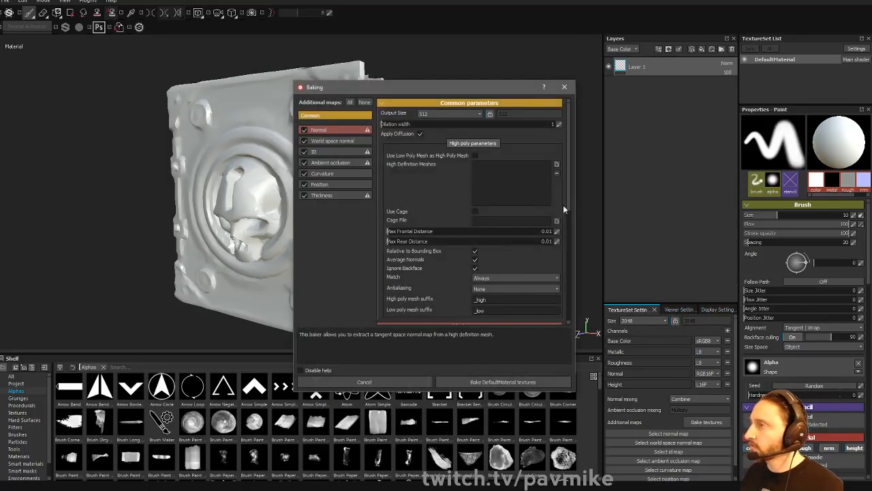
left_click(551, 159)
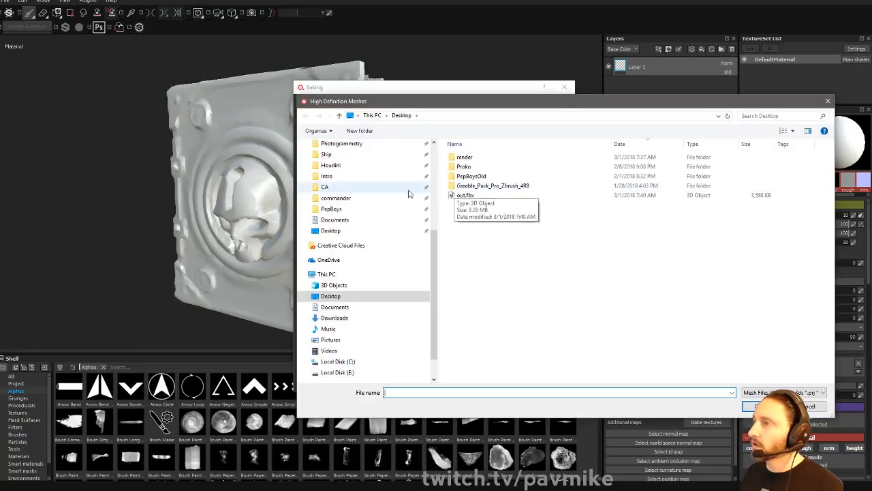
scroll(384, 196, "up", 4)
scroll(359, 168, "up", 1)
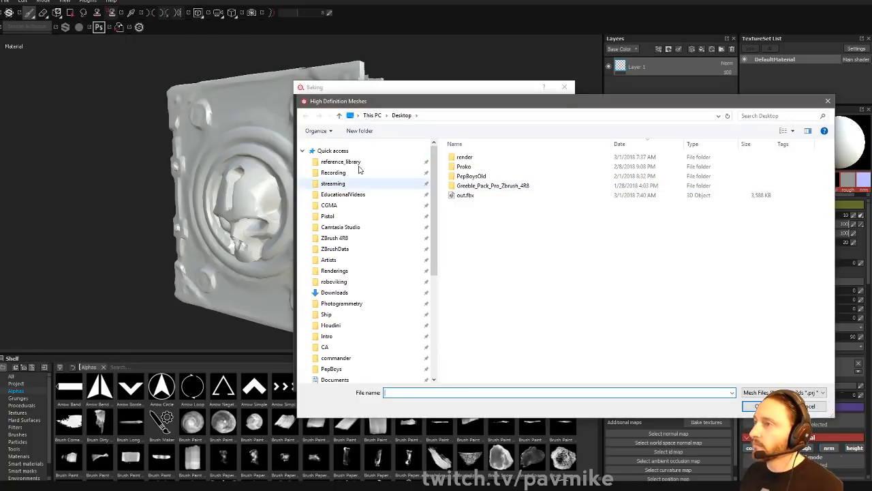
left_click(410, 186)
double_click(471, 158)
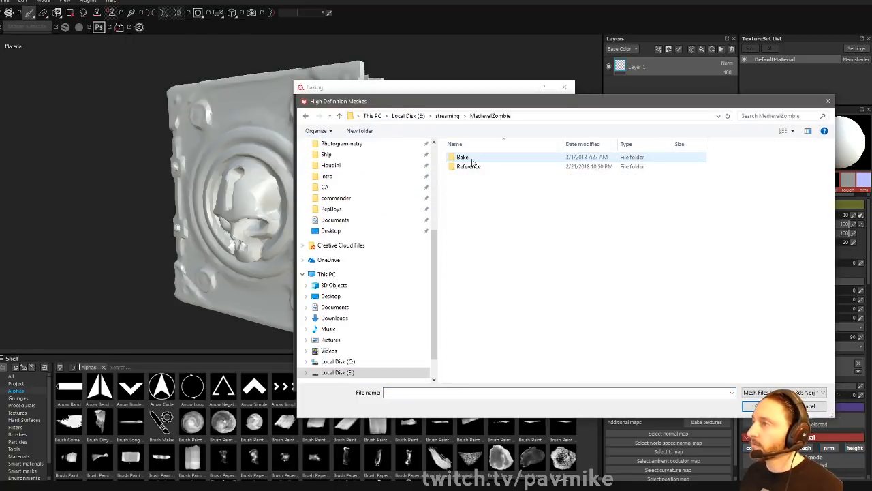
double_click(473, 158)
double_click(470, 157)
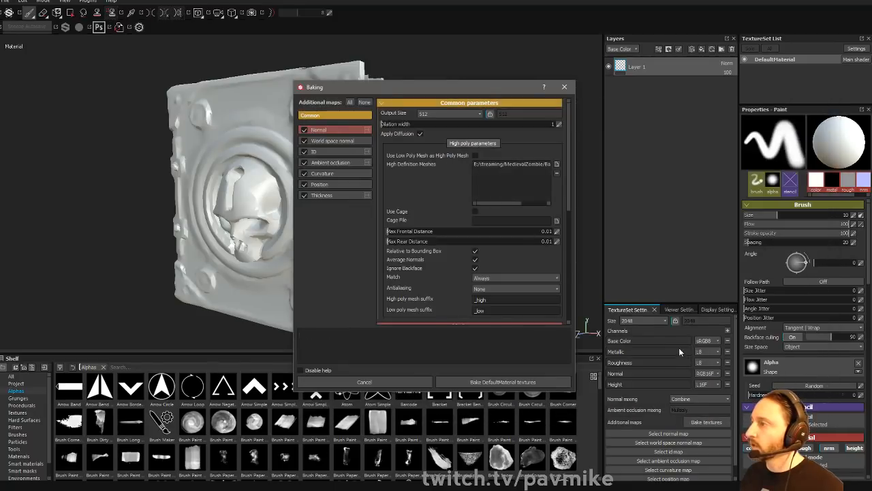
- Keep Match on Always, set the bake Output Size to 2048 and bake the DefaultMaterial textures
left_click(494, 277)
left_click(500, 279)
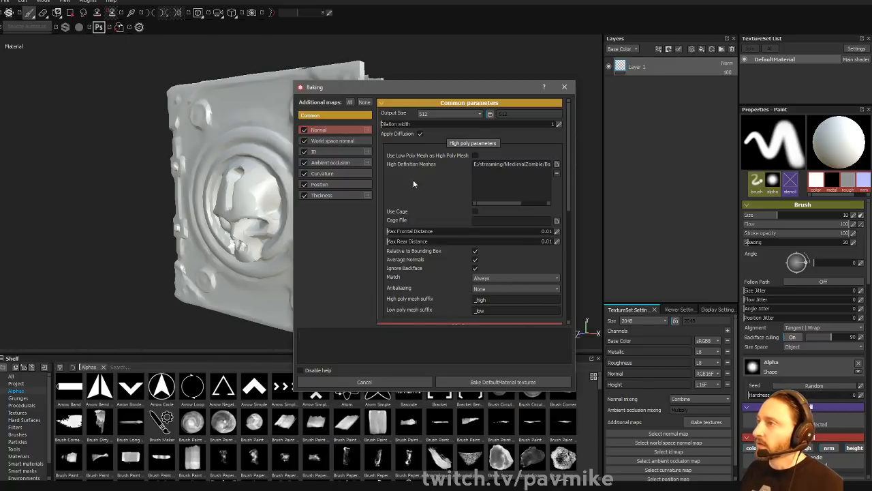
left_click(460, 114)
left_click(445, 156)
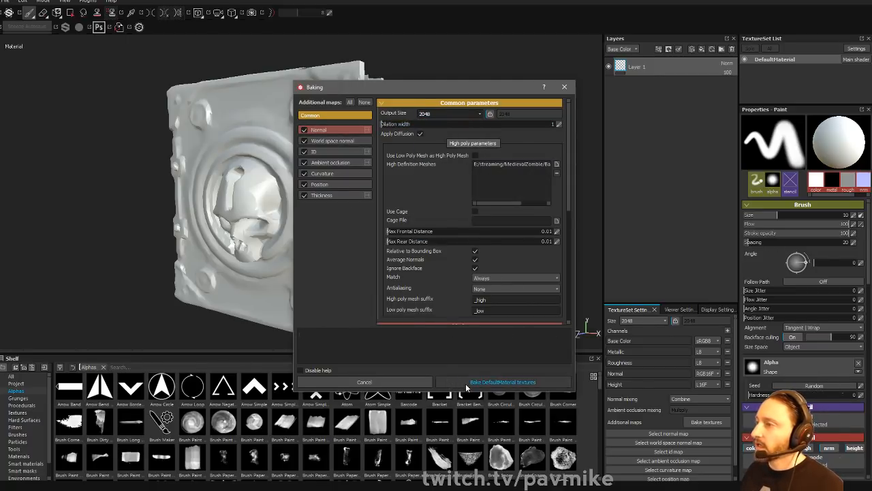
left_click(489, 384)
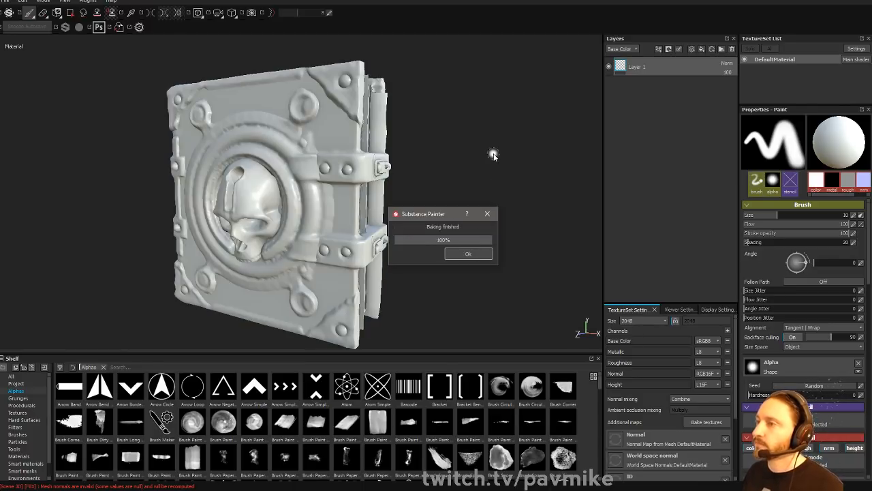
- Enable viewport shadows with Intensive computation and view the baked book up close
left_click_drag(470, 154, 488, 297, "alt")
scroll(654, 425, "down", 3)
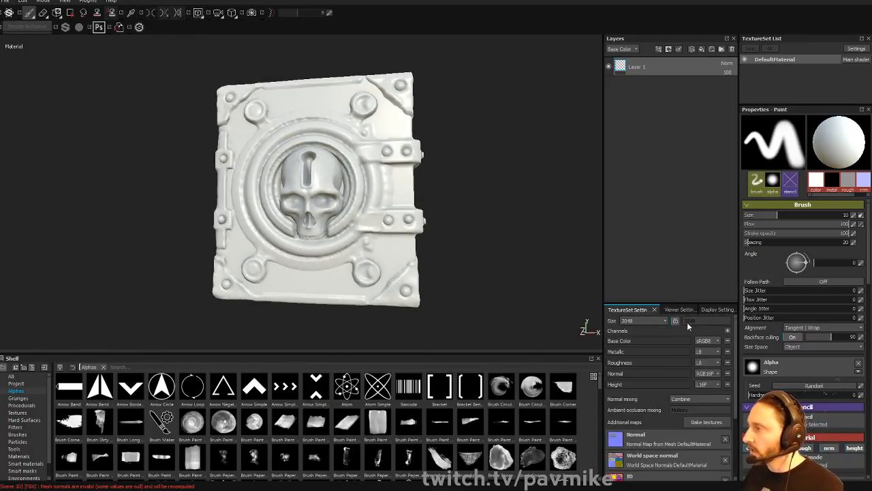
left_click(673, 310)
left_click(612, 388)
left_click(665, 388)
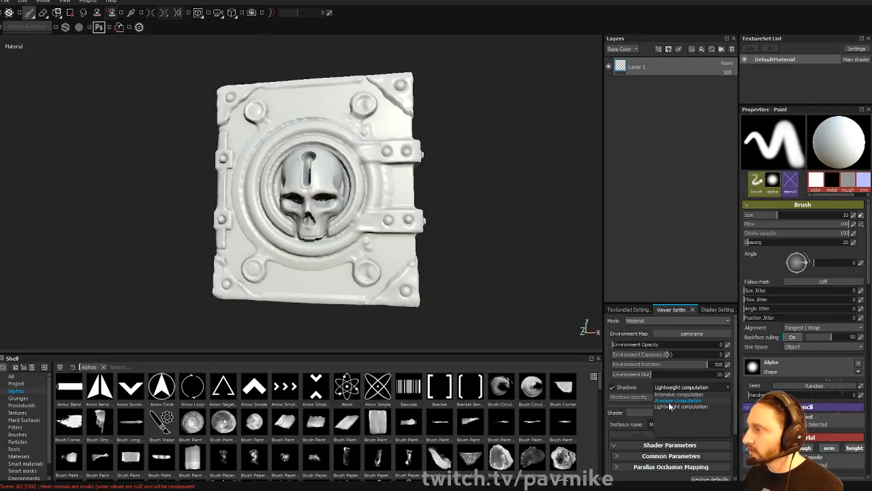
left_click(671, 406)
right_click_drag(413, 199, 484, 237, "alt")
left_click_drag(483, 237, 508, 220, "alt")
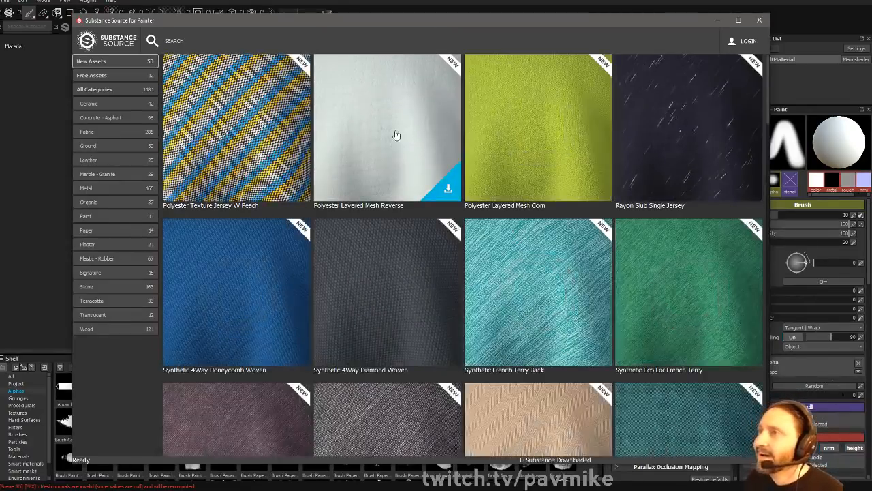
- Look at the Substance Source login page and return to the new assets overview
left_click(747, 42)
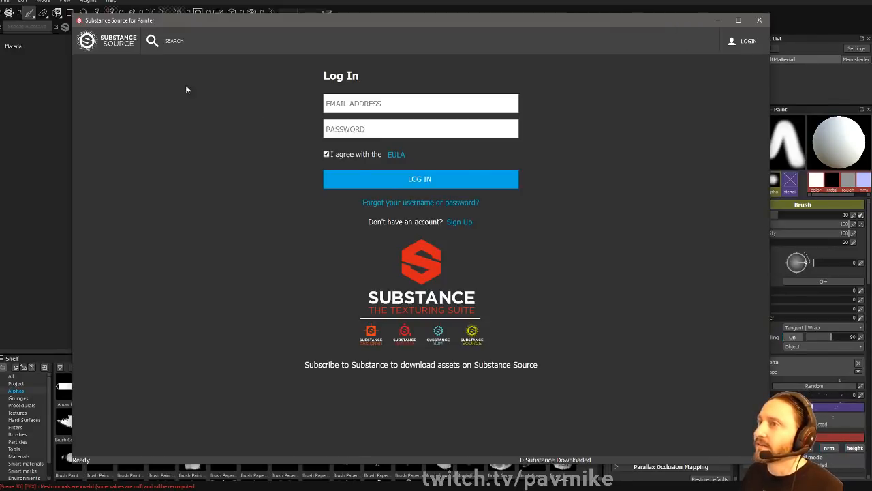
left_click(767, 19)
left_click(139, 30)
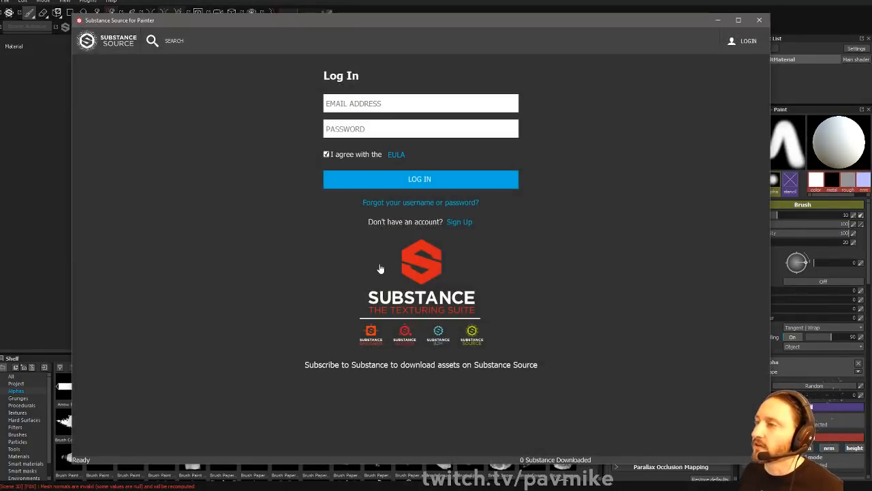
left_click(126, 47)
scroll(374, 207, "down", 2)
scroll(384, 210, "up", 2)
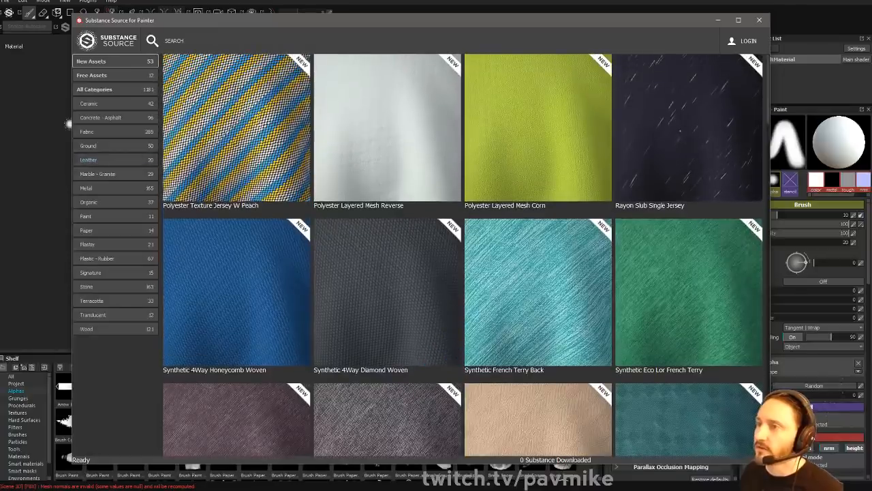
- Search Substance Source for leather, browse the matching materials and close the window
left_click(182, 41)
type("leather")
key("Return")
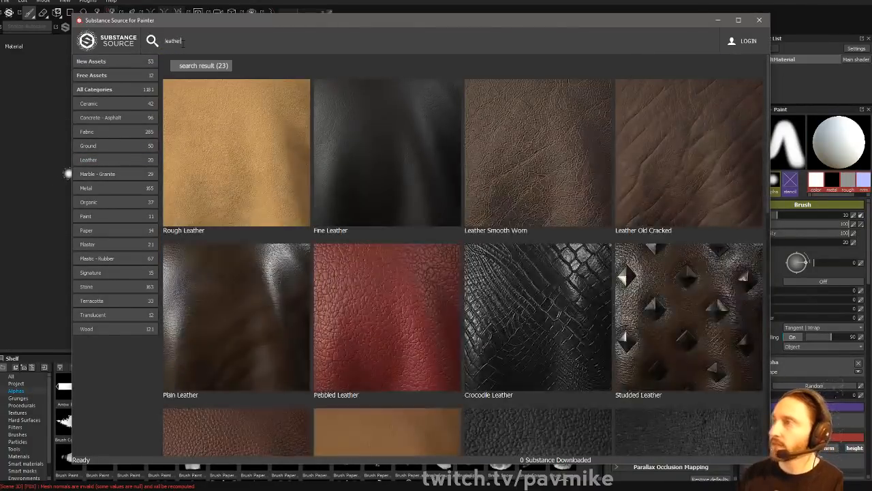
scroll(582, 195, "down", 8)
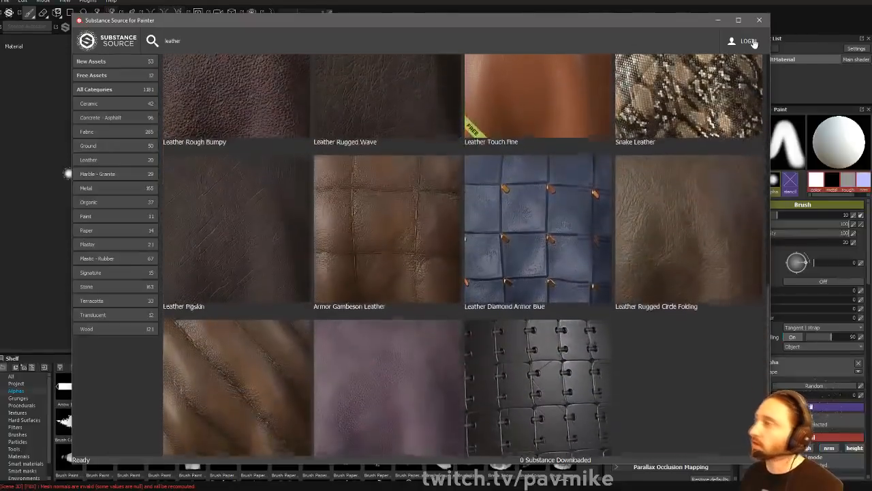
left_click(759, 19)
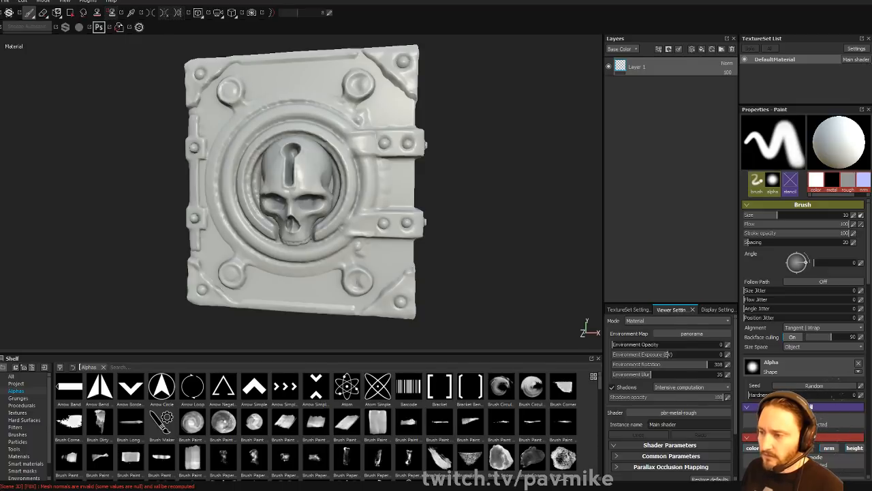
- Switch to the web browser showing the YouTube channel's playlists page
left_click_drag(463, 490, 434, 13)
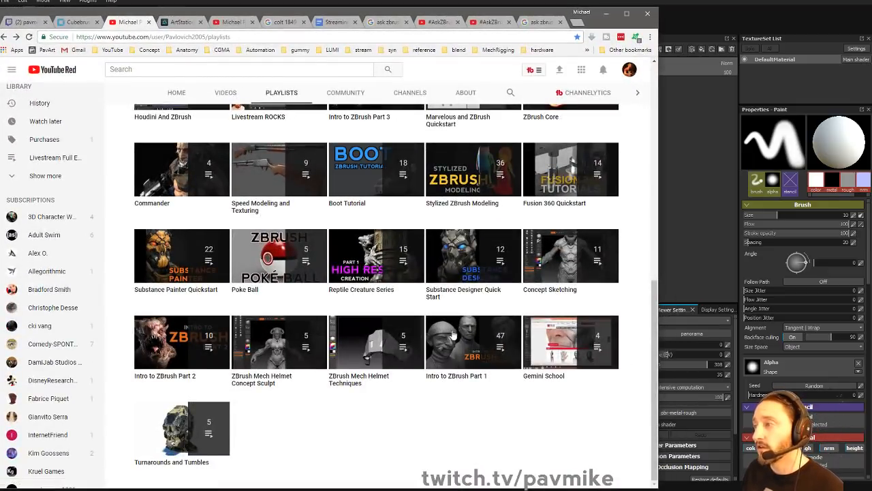
- Look over the channel's playlists, move the browser window out of the way and view the baked book's front cover
scroll(464, 358, "up", 2)
scroll(286, 351, "down", 2)
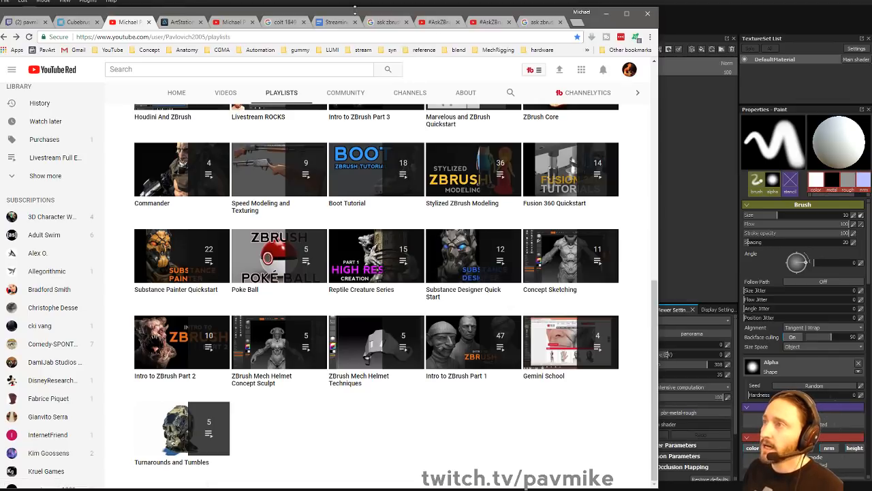
left_click_drag(355, 14, 355, 490)
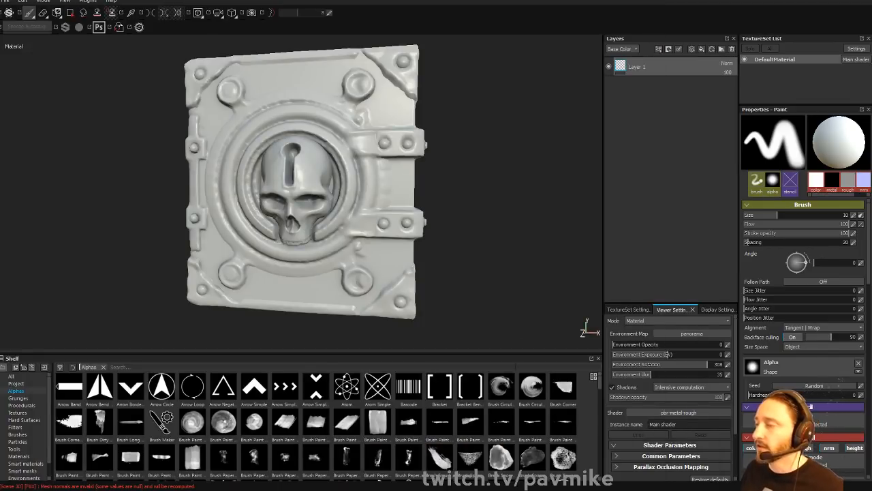
left_click_drag(512, 166, 473, 186, "alt")
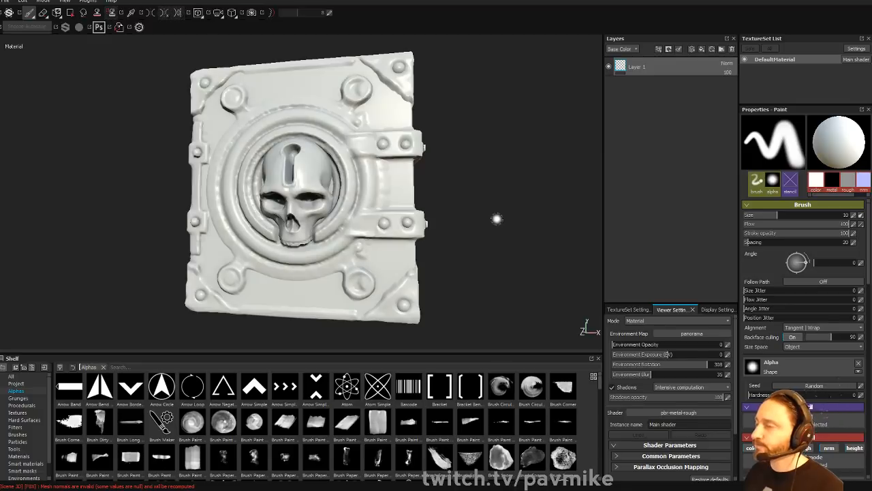
mouse_move(497, 218)
left_mouse_down("alt")
mouse_move(424, 171)
mouse_move(460, 168)
left_mouse_up("alt")
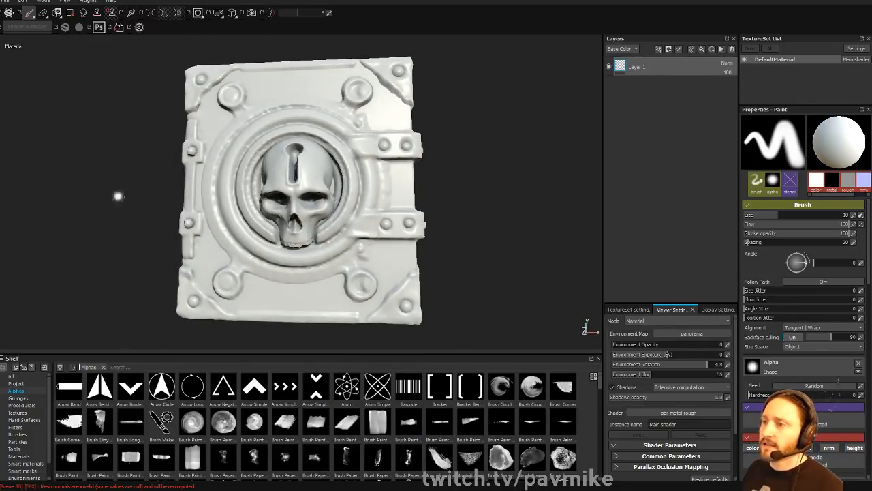
- Search the smart materials for metal, add Steel Dark Aged above Layer 1 and set the environment rotation to 295
left_click(23, 463)
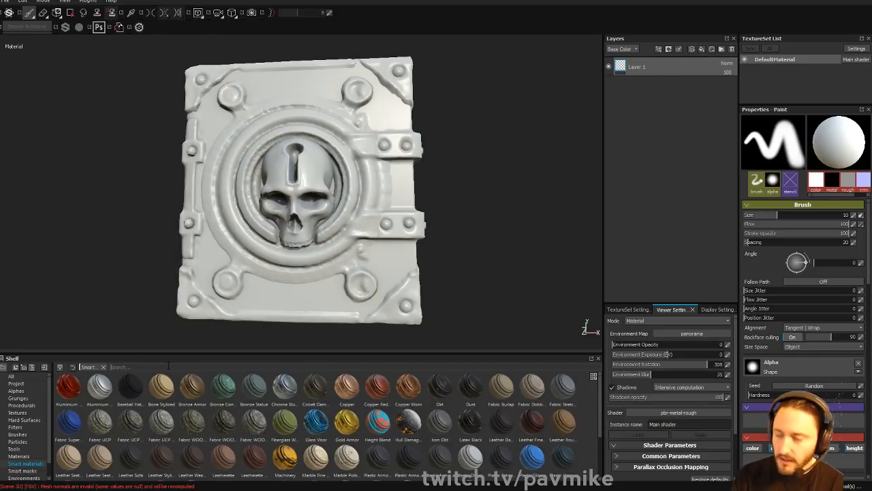
type("metal")
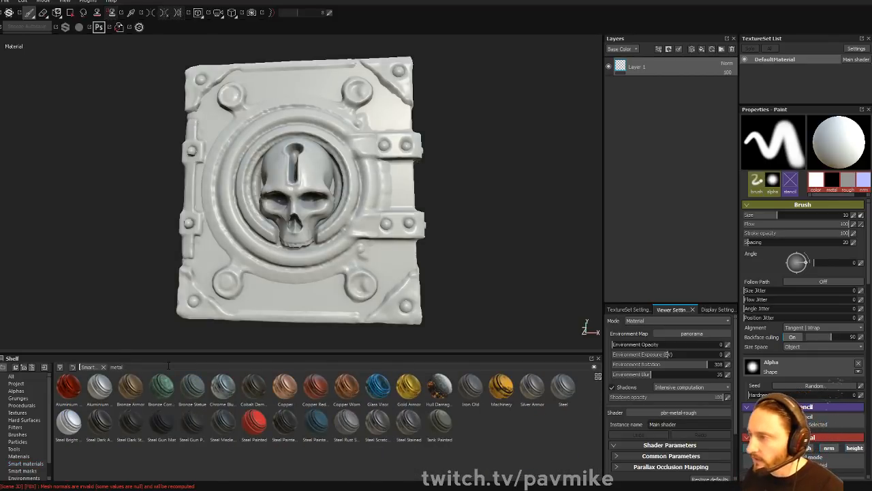
mouse_move(285, 425)
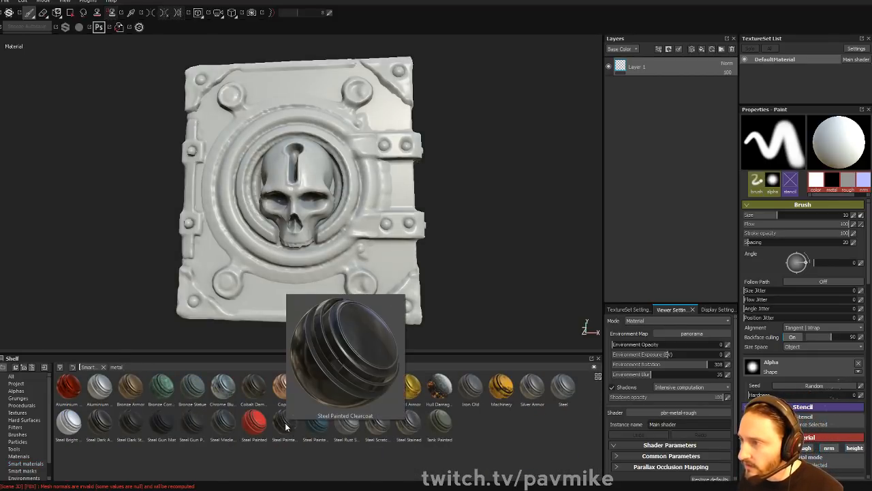
mouse_move(104, 426)
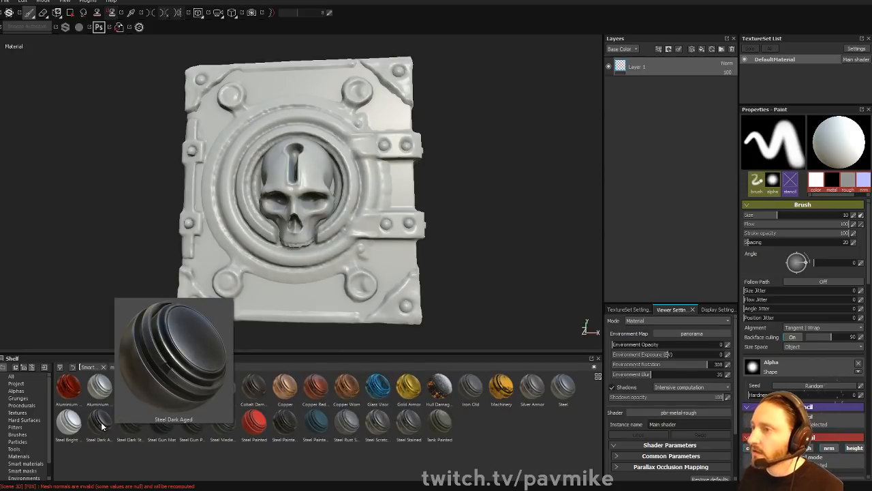
left_click_drag(102, 426, 677, 63)
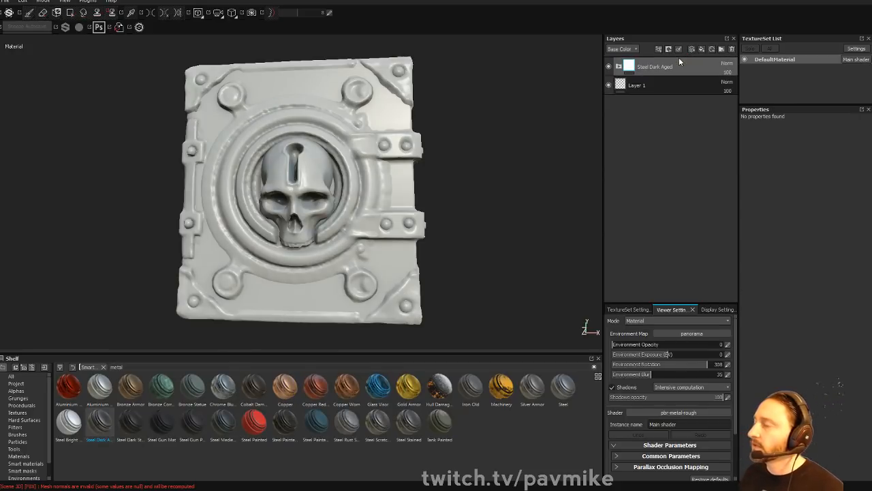
left_click_drag(525, 152, 497, 197, "alt")
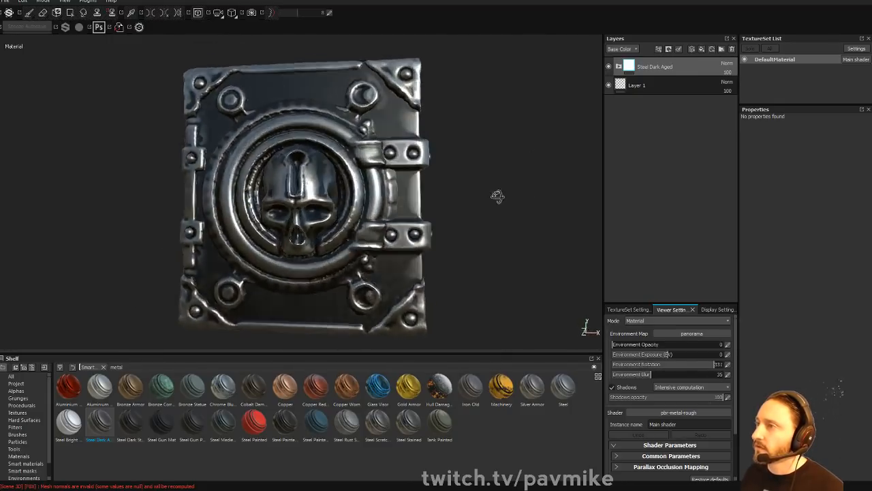
right_click_drag(497, 197, 495, 219, "shift")
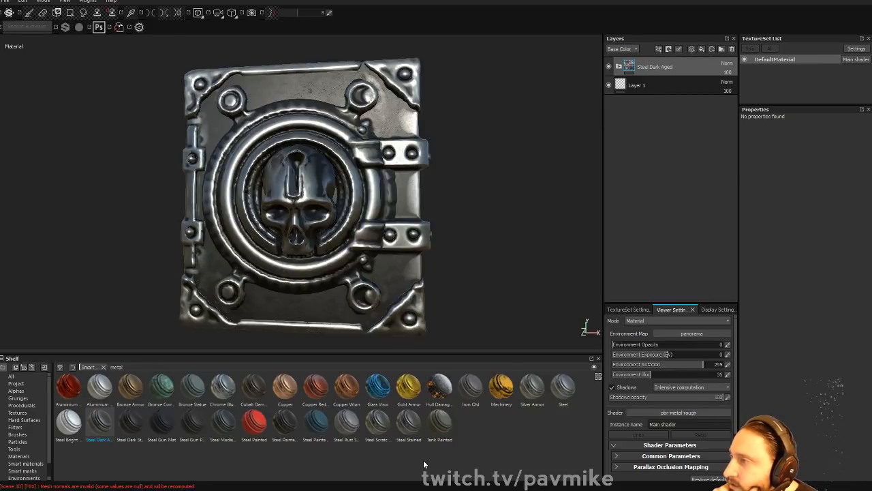
- Clear the metal search and look through the full set of smart materials
left_click_drag(128, 366, 74, 368)
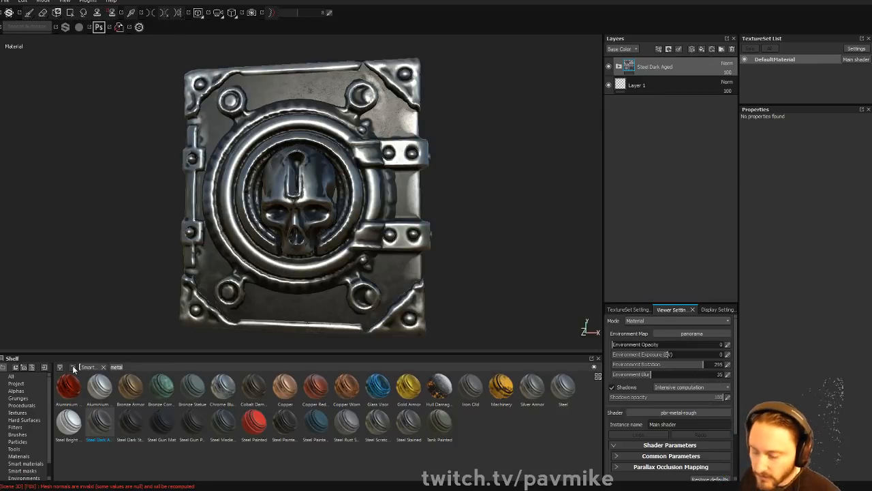
key("BackSpace")
scroll(327, 445, "down", 2)
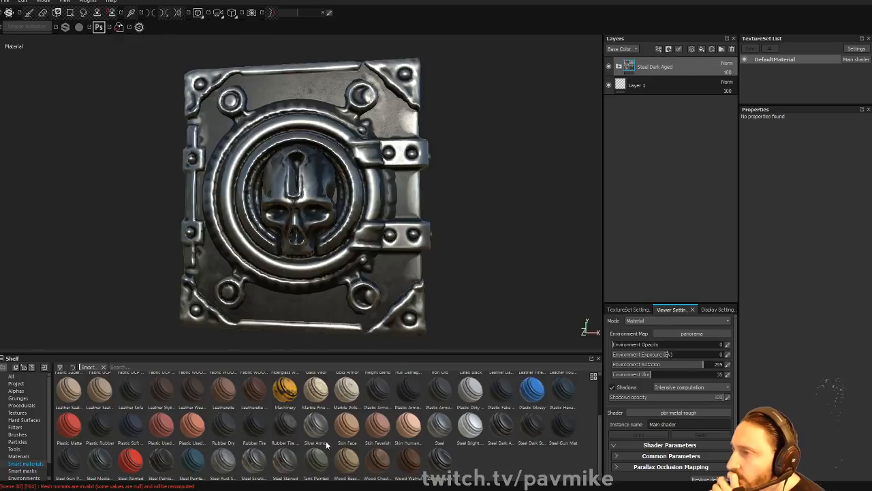
scroll(333, 442, "up", 2)
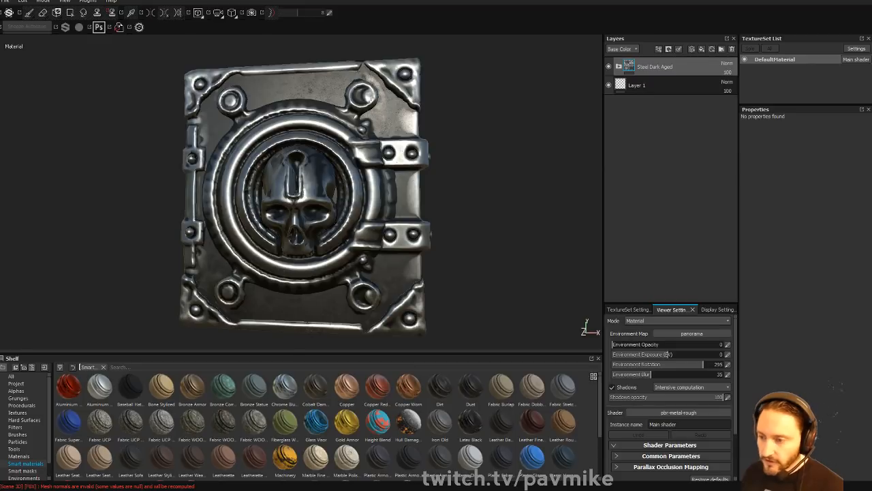
- Bring the Substance Share website into view, browse its Meshes, look at the GDC FPS Female page and close the browser window
left_click_drag(408, 490, 463, 0)
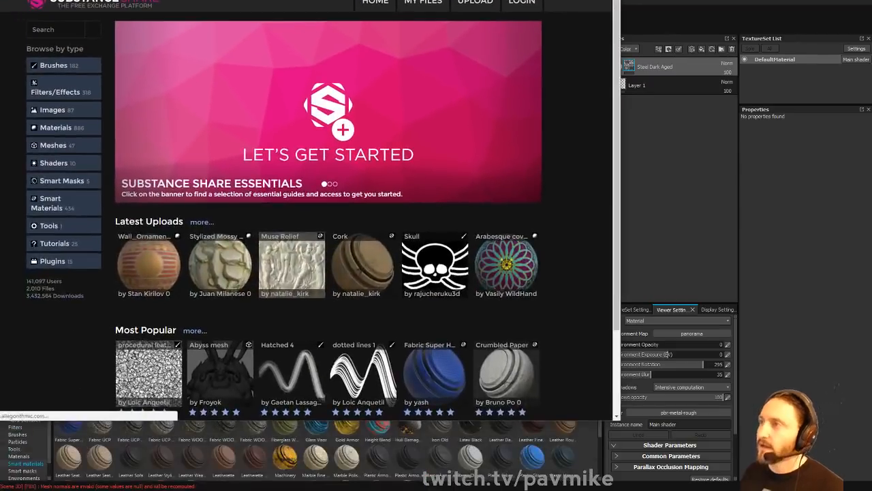
left_click_drag(202, 0, 331, 31)
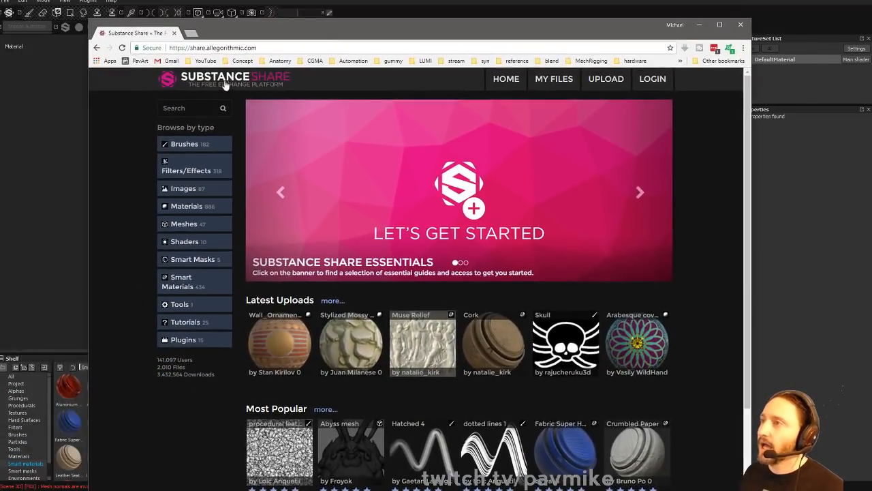
left_click_drag(206, 47, 230, 47)
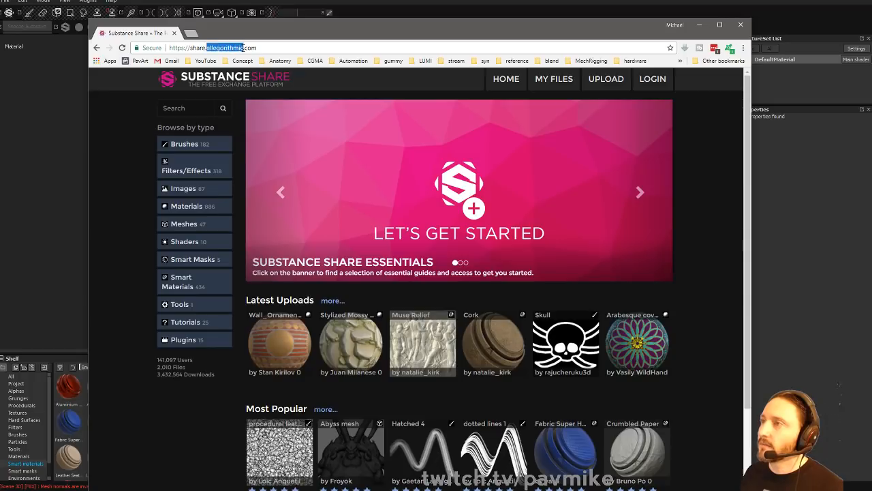
left_click(223, 65)
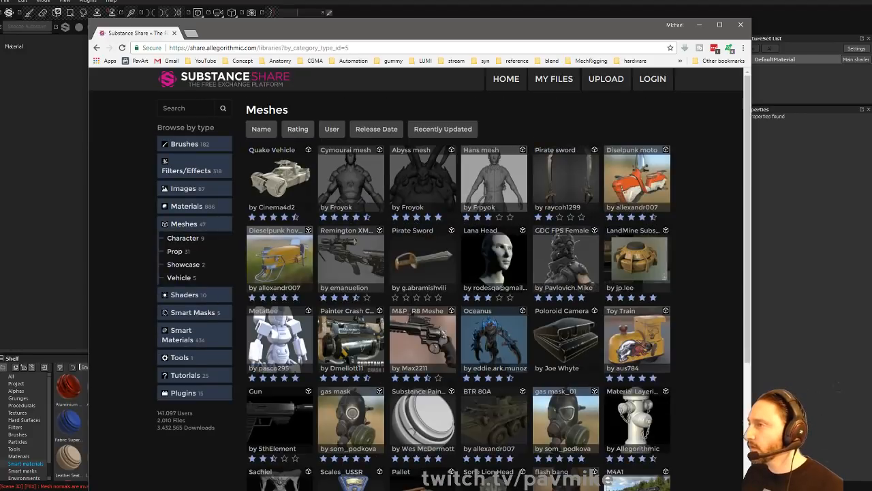
left_click(572, 255)
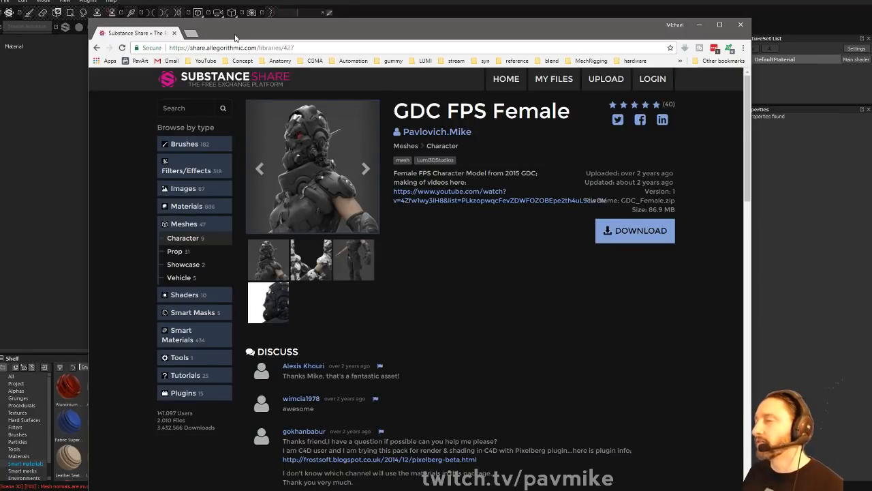
left_click(175, 33)
- Search the smart materials for leather
left_click_drag(539, 255, 507, 208, "alt")
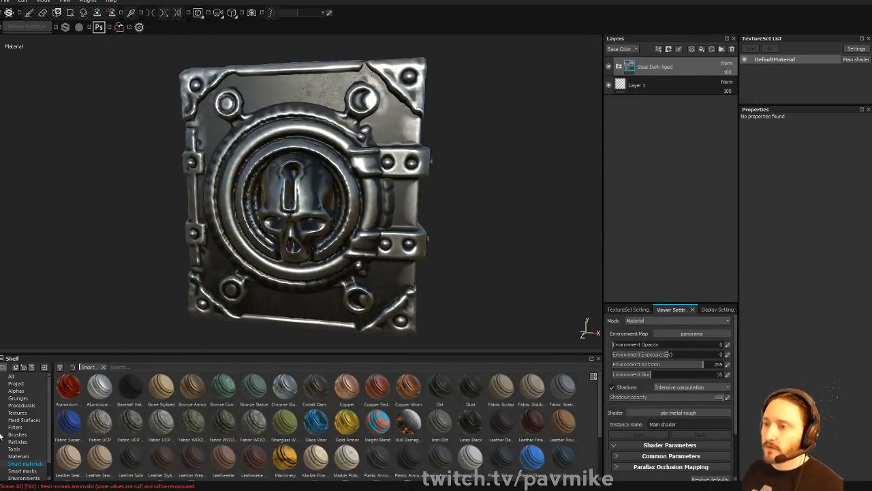
left_click(118, 366)
type("leather")
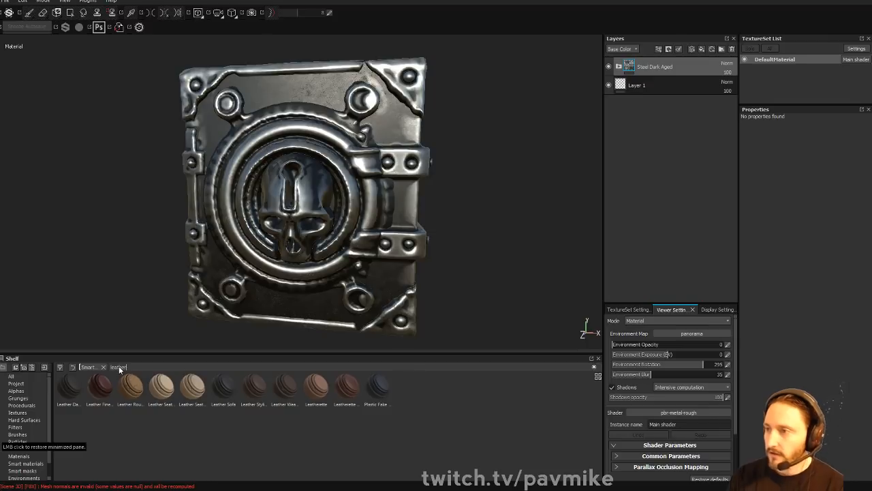
- Add the Leather Fine Aged smart material above Steel Dark Aged and mask it to the red ID colour with a colour selection
left_click_drag(106, 392, 682, 62)
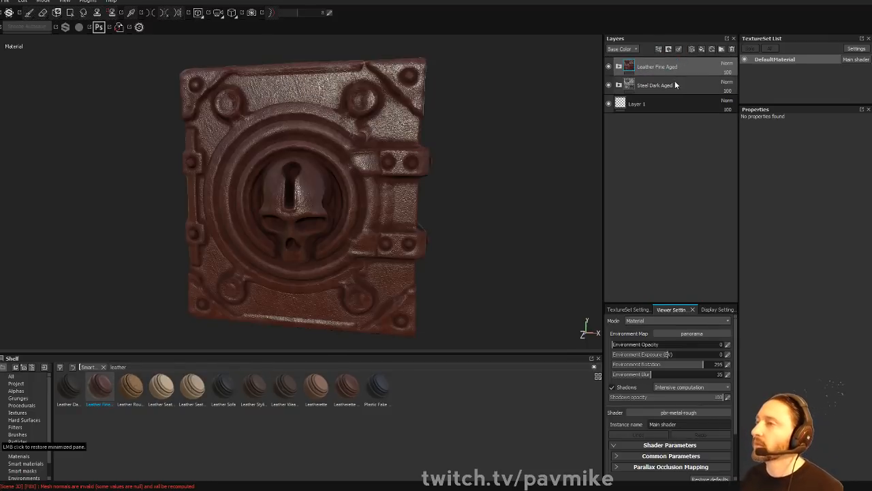
right_click(670, 66)
left_click(697, 99)
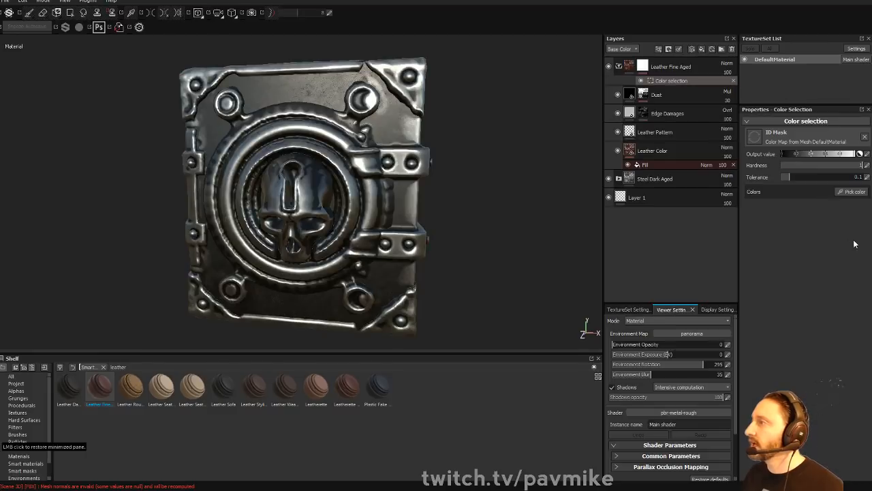
left_click(853, 192)
left_click(403, 212)
left_click_drag(519, 232, 445, 181, "alt")
right_click_drag(446, 181, 500, 191, "alt")
left_click_drag(500, 191, 492, 207, "alt")
right_click_drag(487, 197, 520, 189, "shift")
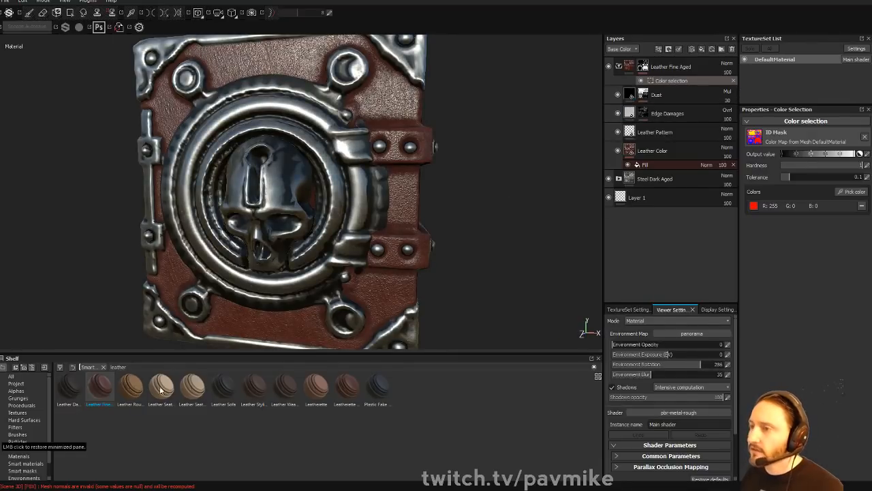
- Add the Leatherette Damaged smart material above Leather Fine Aged and mask it to the red ID colour with a colour selection
mouse_move(132, 387)
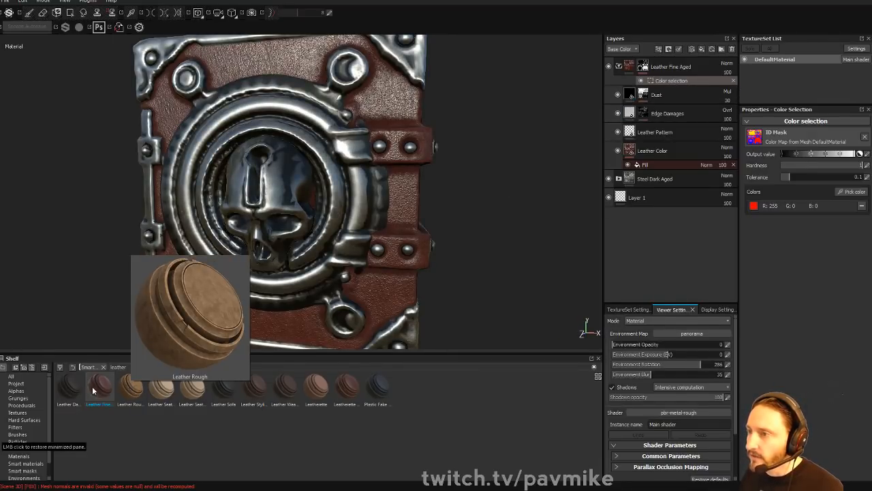
mouse_move(73, 391)
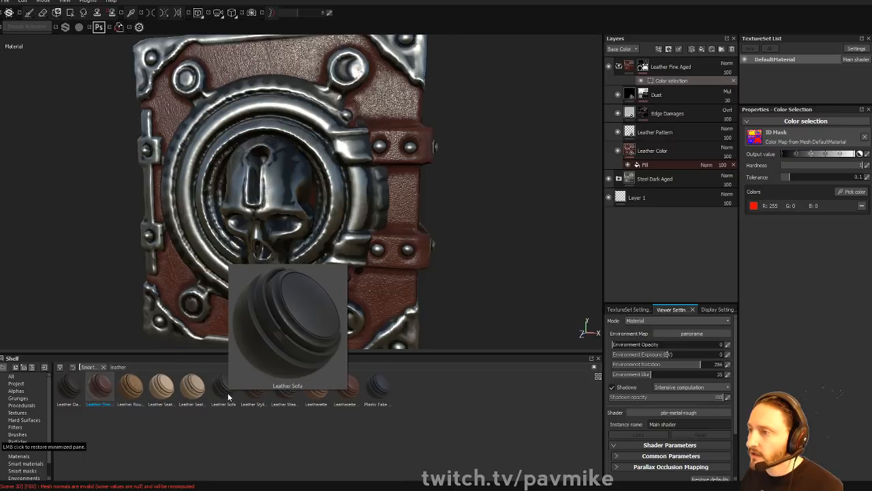
mouse_move(259, 395)
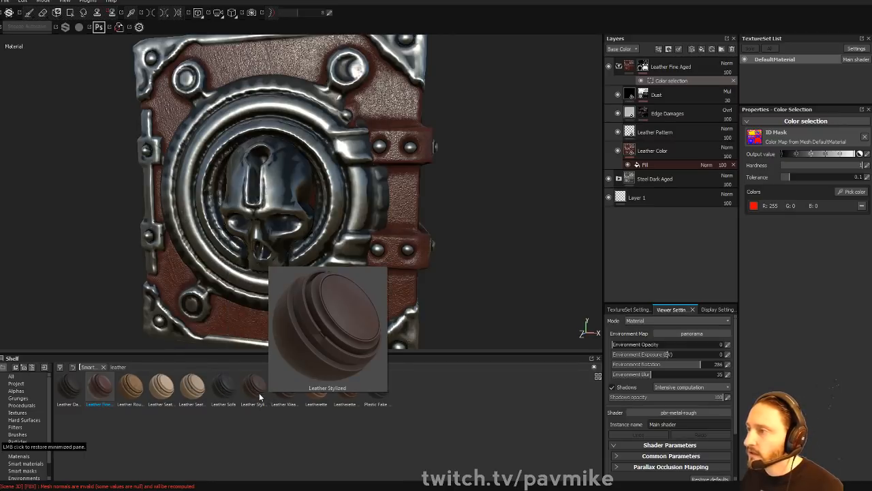
mouse_move(350, 401)
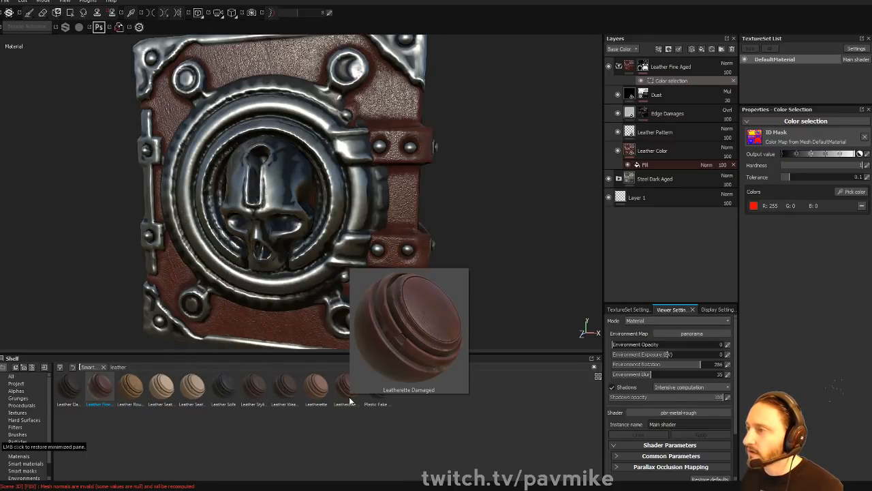
left_click_drag(350, 400, 694, 60)
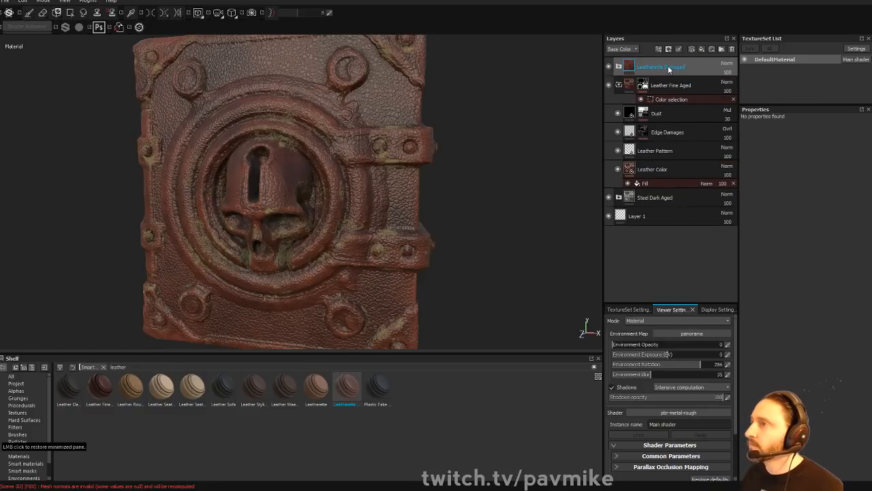
right_click(668, 65)
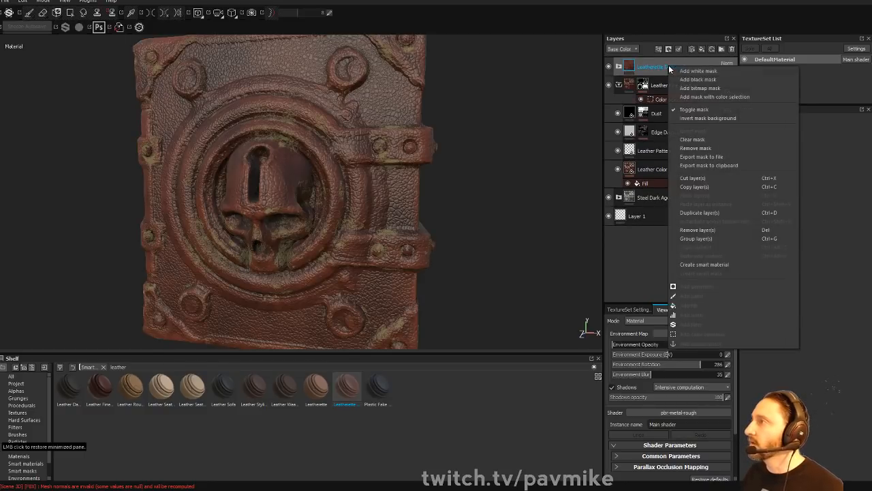
left_click(695, 94)
key("m")
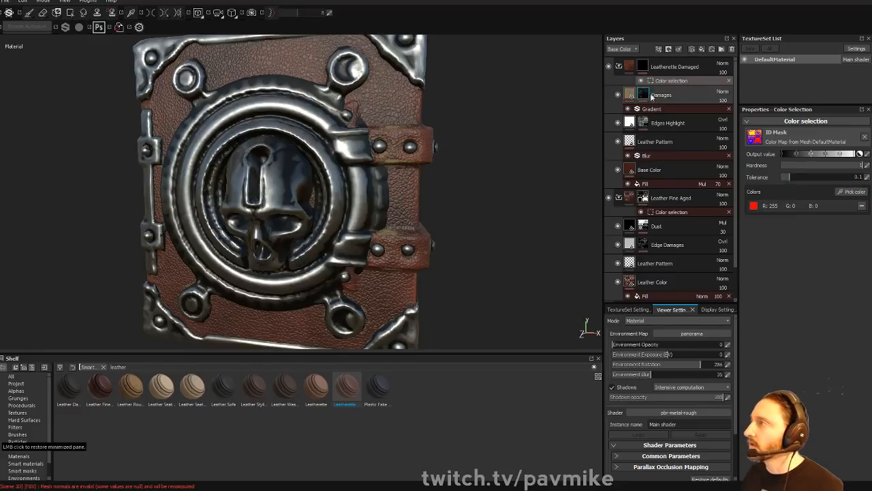
- Collapse the Leatherette Damaged folder and delete the Leather Fine Aged material from the layer stack
left_click(618, 66)
left_click(671, 96)
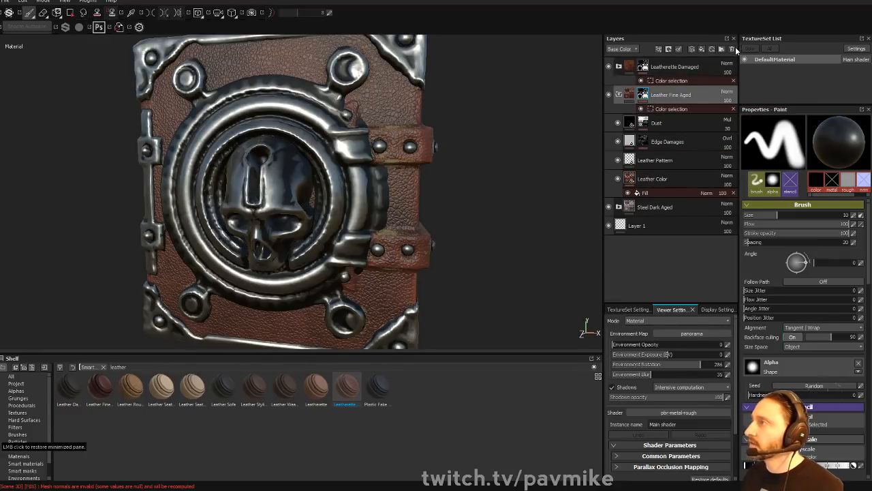
left_click(732, 49)
- Inspect the book's leather and steel, cycling through the individual texture channels before returning to the full material view
left_click_drag(395, 136, 339, 108, "alt")
right_click_drag(339, 108, 350, 130, "shift")
middle_click_drag(474, 139, 398, 146, "alt")
left_click_drag(397, 146, 297, 81, "alt")
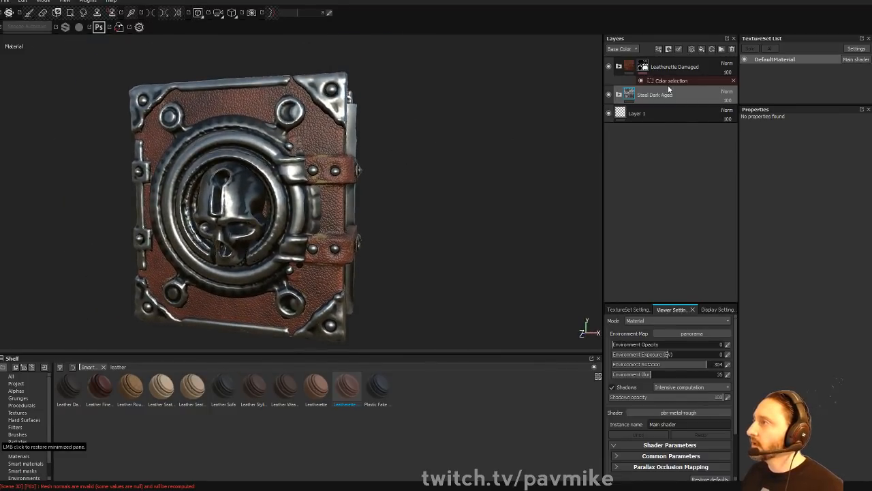
left_click_drag(391, 161, 447, 148, "alt")
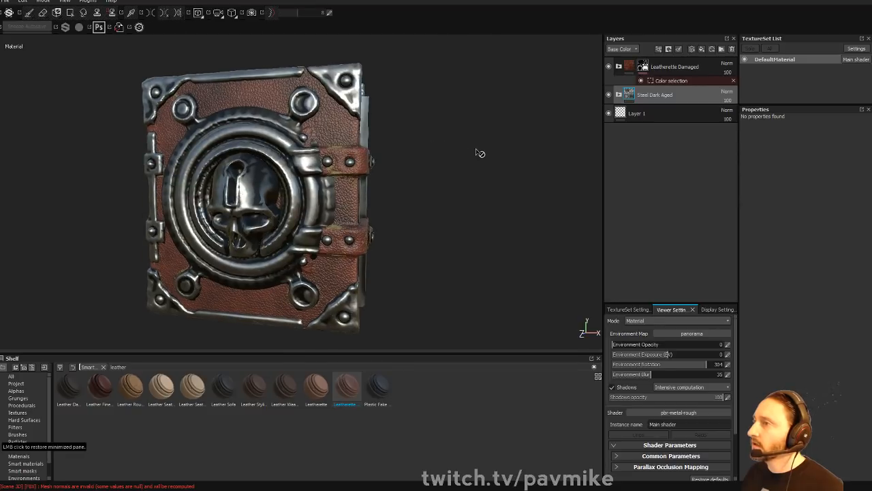
key("m")
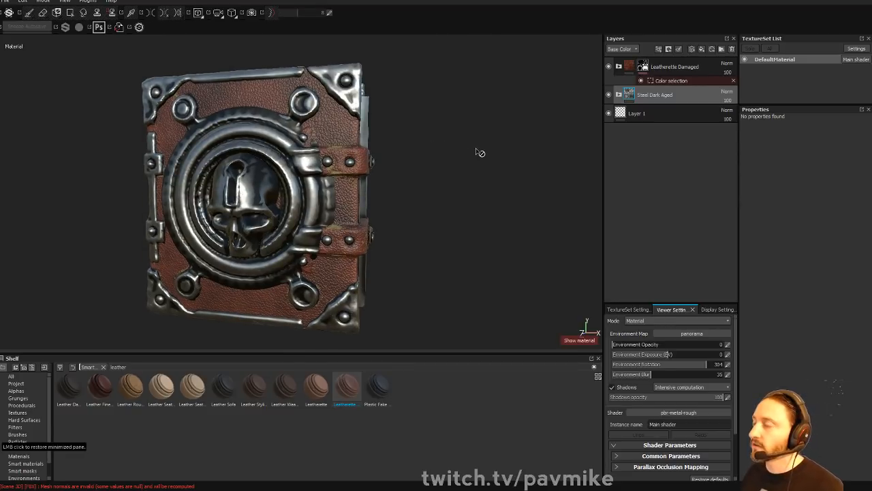
left_click_drag(460, 142, 460, 152, "alt")
key("c")
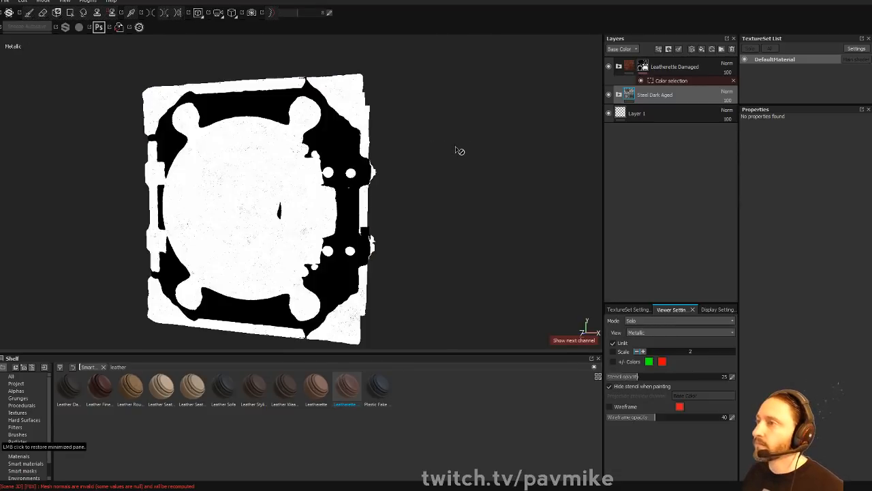
key("c")
key("c")
key("c")
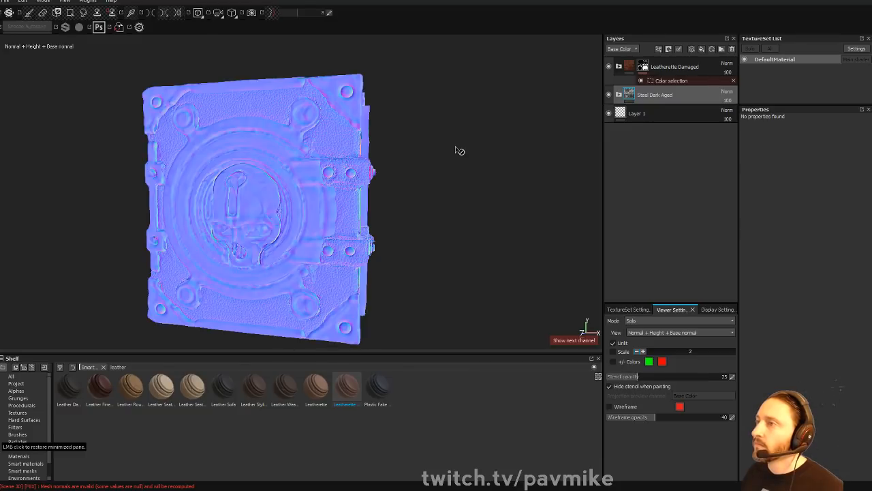
key("c")
key("c")
key("c")
key("m")
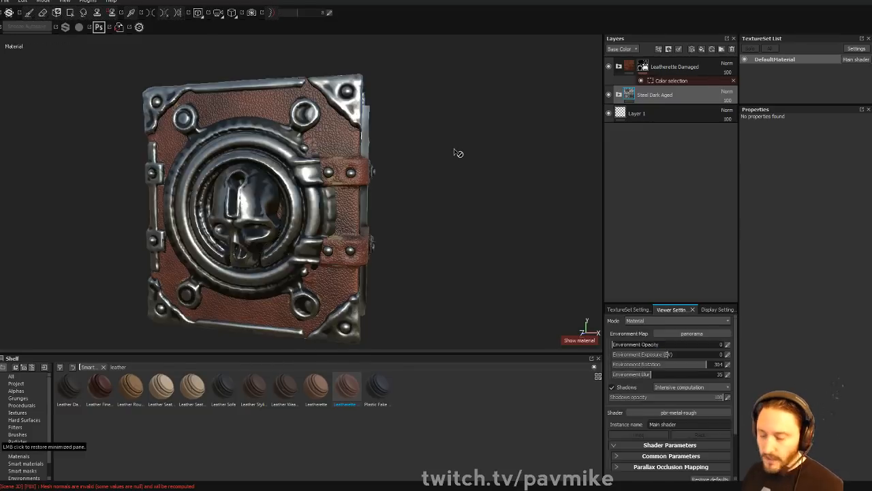
- Search the smart materials and the regular materials for paper, and clear the search text
left_click_drag(459, 178, 460, 202, "alt")
left_click_drag(400, 162, 434, 181, "alt")
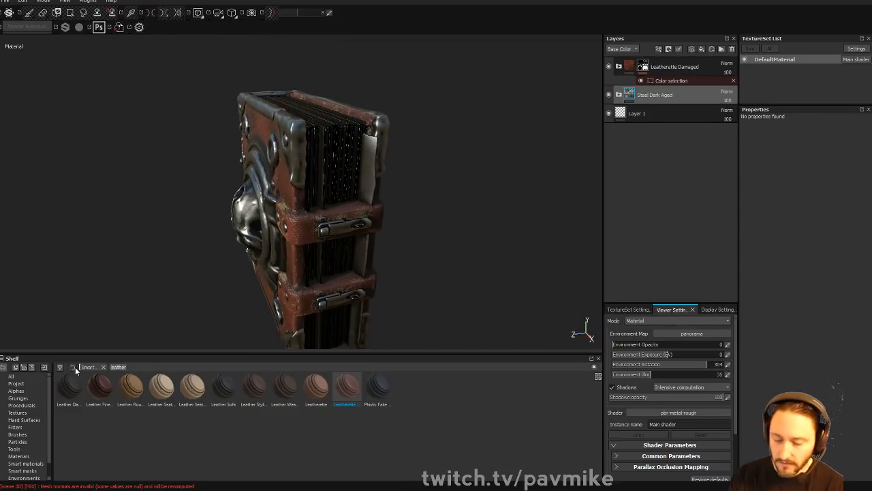
type("paper")
left_click(15, 455)
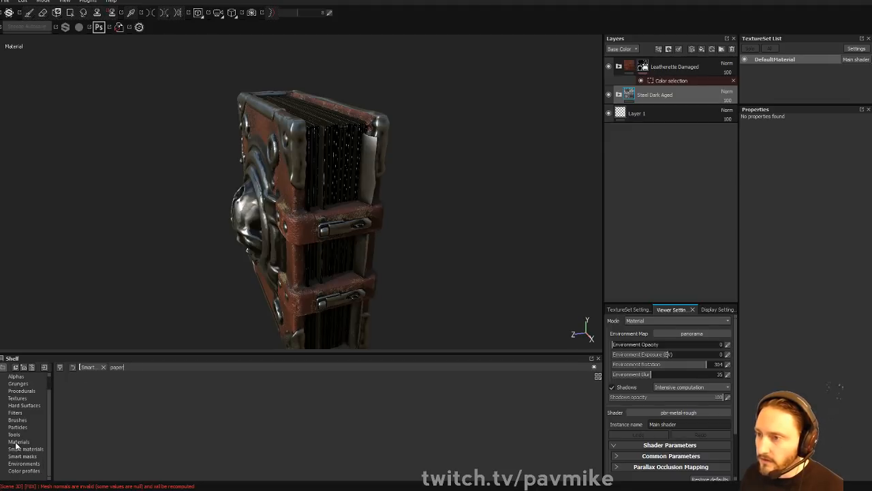
left_click(133, 366)
type("pap")
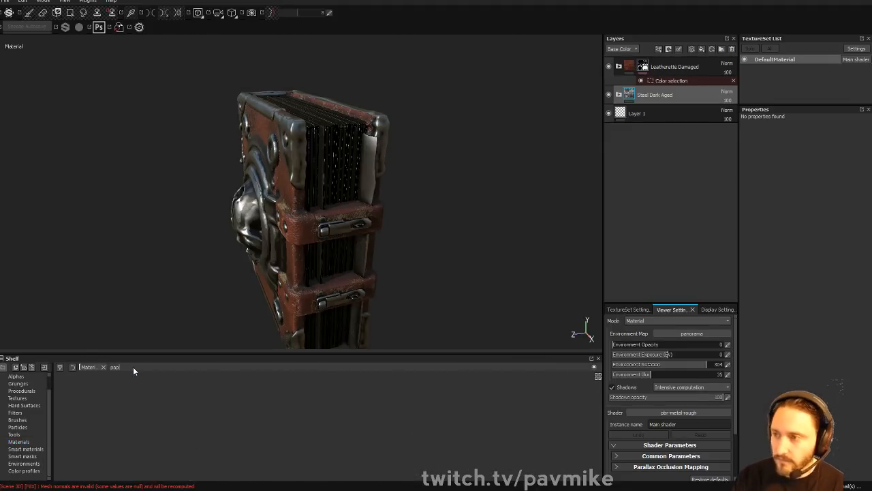
key("BackSpace")
key("BackSpace")
key("BackSpace")
key("BackSpace")
key("BackSpace")
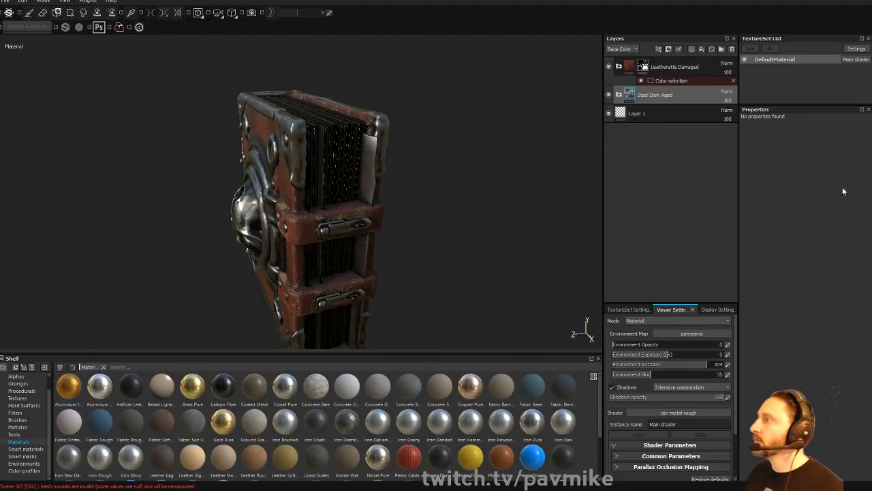
- Add a fill layer between Leatherette Damaged and Steel Dark Aged and name it "paper"
left_click(701, 49)
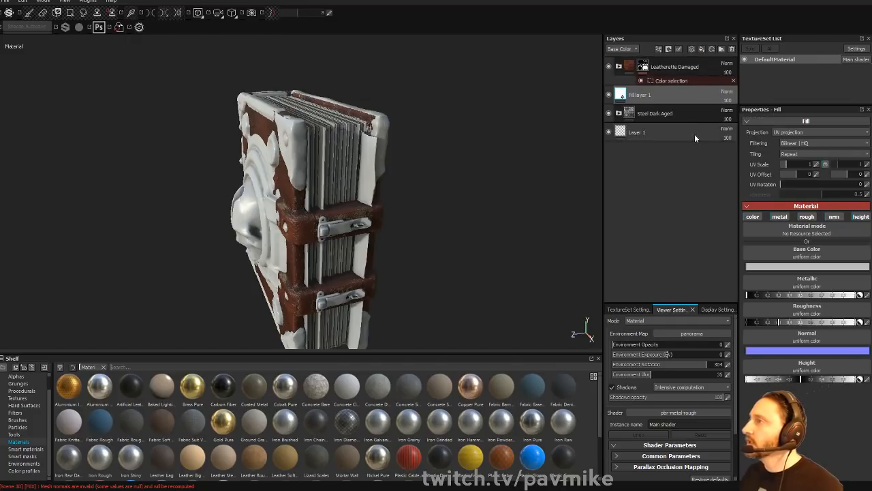
double_click(641, 96)
key("Return")
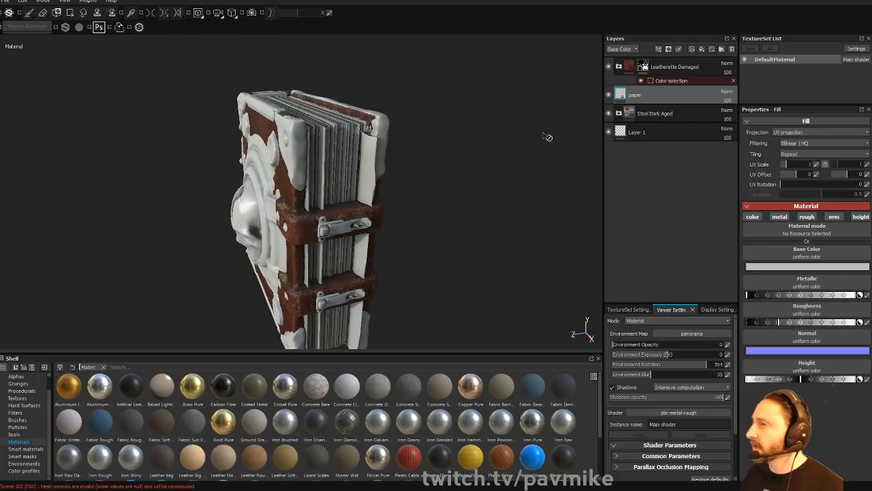
left_click_drag(357, 223, 524, 227, "alt")
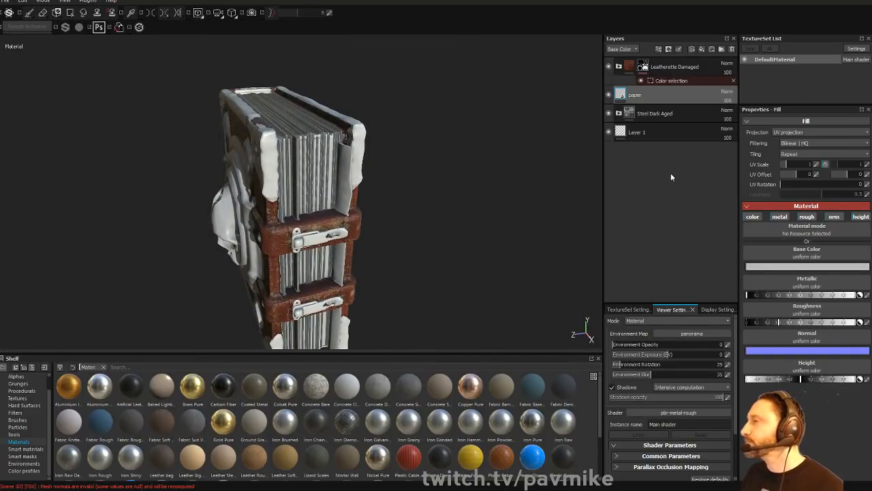
- Add a fill effect to the paper layer and disable its metal, rough, nrm and height channels, leaving only color
right_click(617, 95)
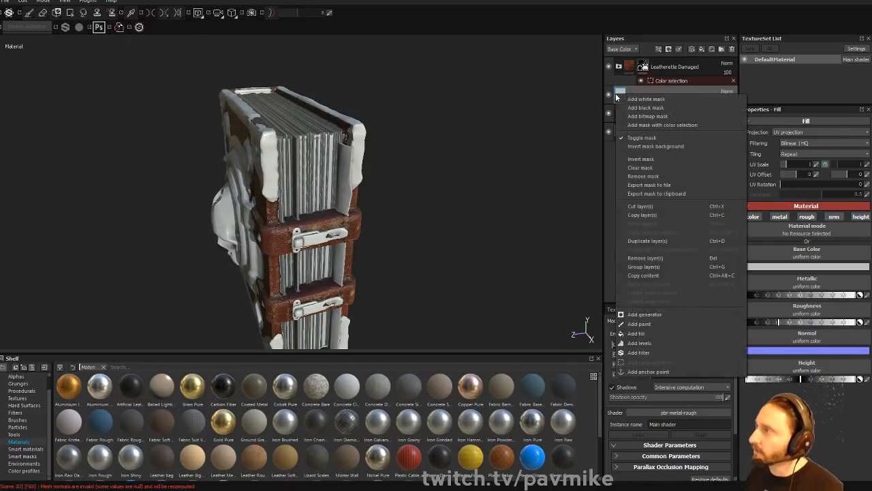
left_click(635, 333)
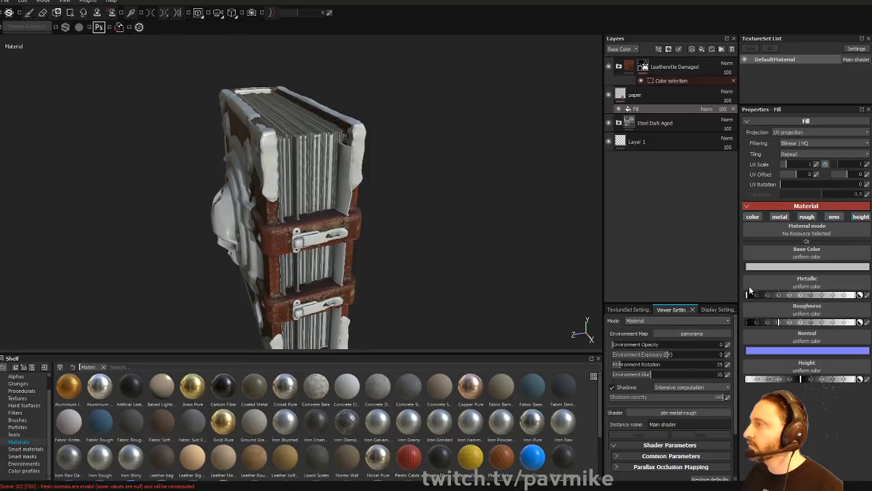
left_click(778, 216)
left_click(806, 216)
left_click(833, 216)
left_click(860, 216)
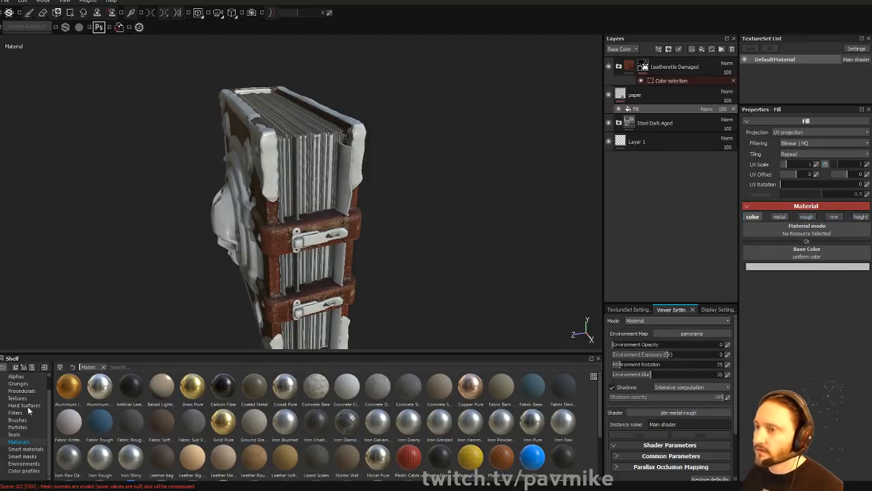
- Apply the procedural Grunge Map 013 to the paper layer's fill effect as its material
scroll(33, 458, "up", 1)
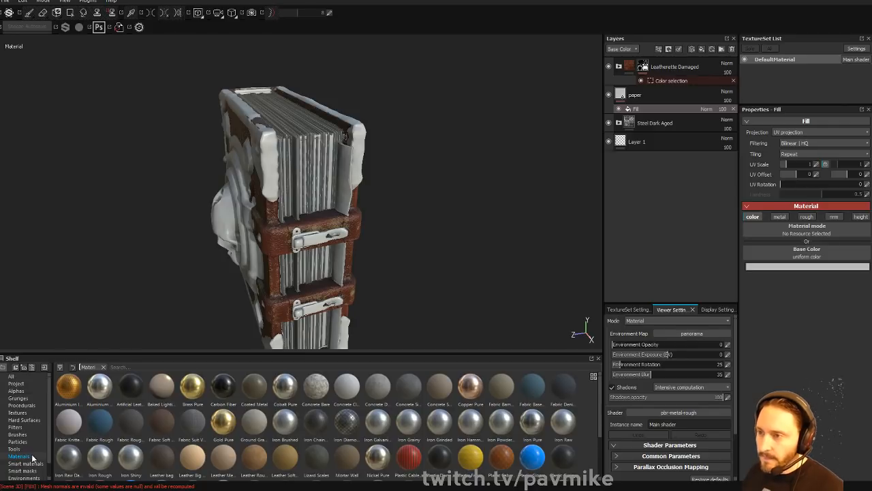
left_click(39, 404)
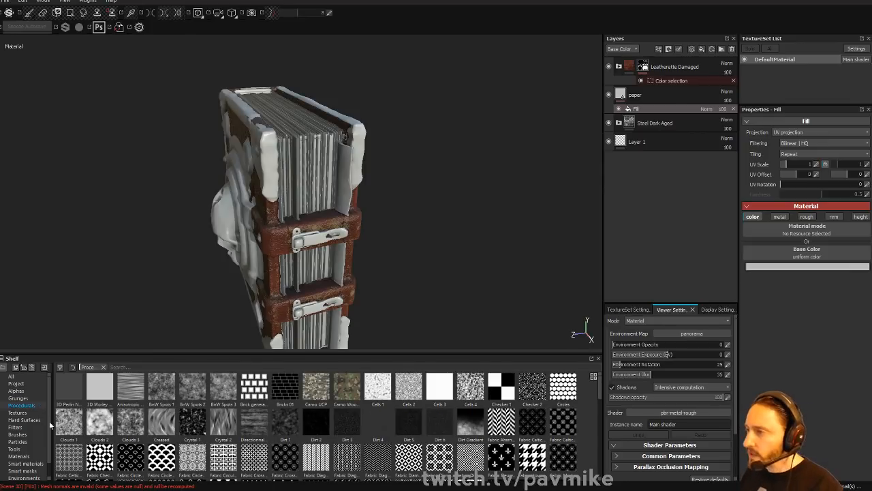
scroll(318, 417, "down", 5)
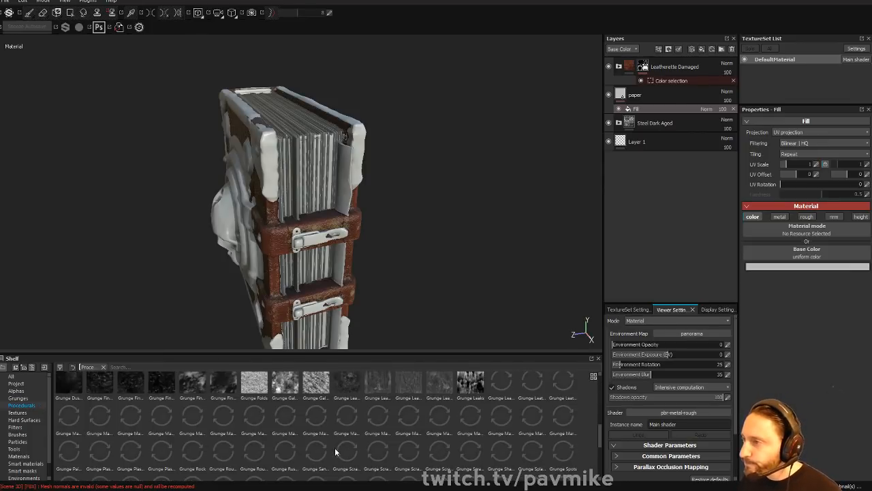
mouse_move(336, 451)
mouse_move(254, 421)
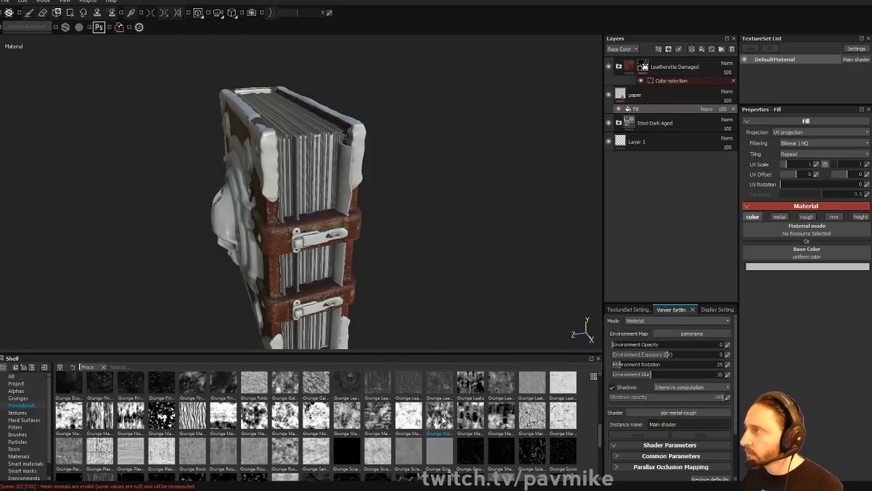
left_click_drag(443, 419, 807, 235)
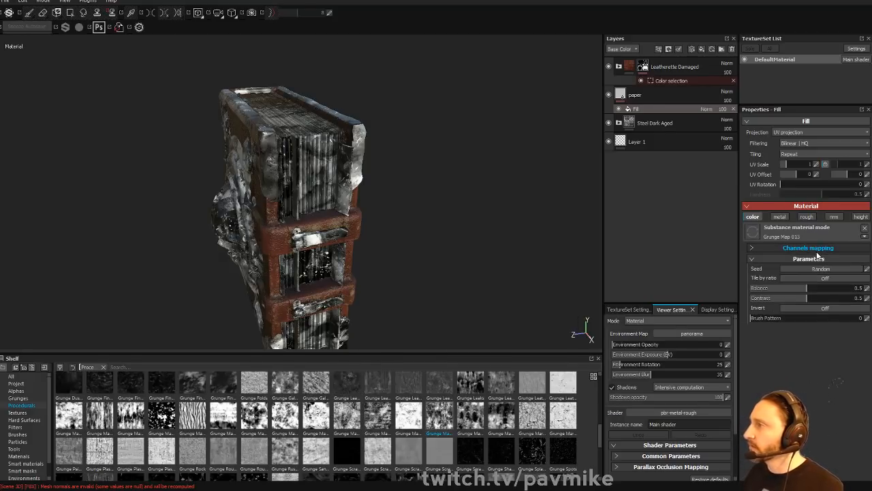
left_click_drag(393, 225, 306, 174, "alt")
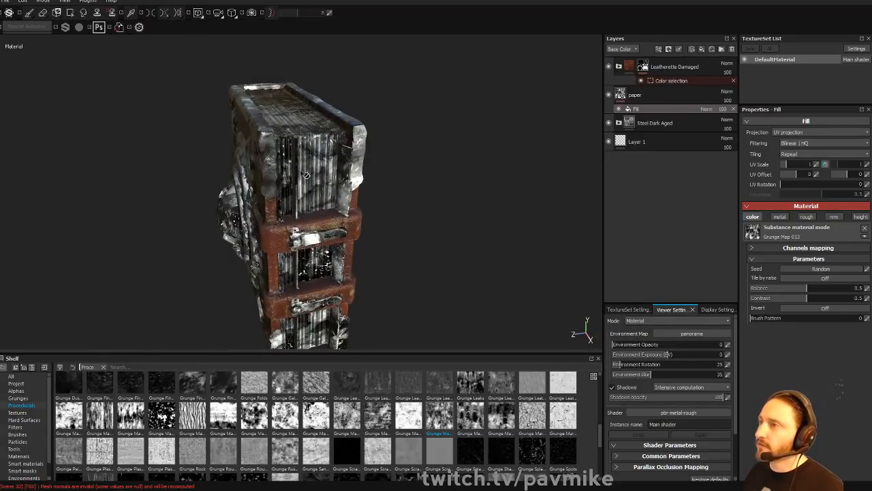
- Set the grunge fill's projection to Tri-planar and check the pattern around the book
left_click(802, 132)
left_click(796, 145)
left_click_drag(436, 225, 472, 163, "alt")
right_click_drag(472, 162, 546, 154, "shift")
left_click_drag(546, 154, 466, 190, "alt")
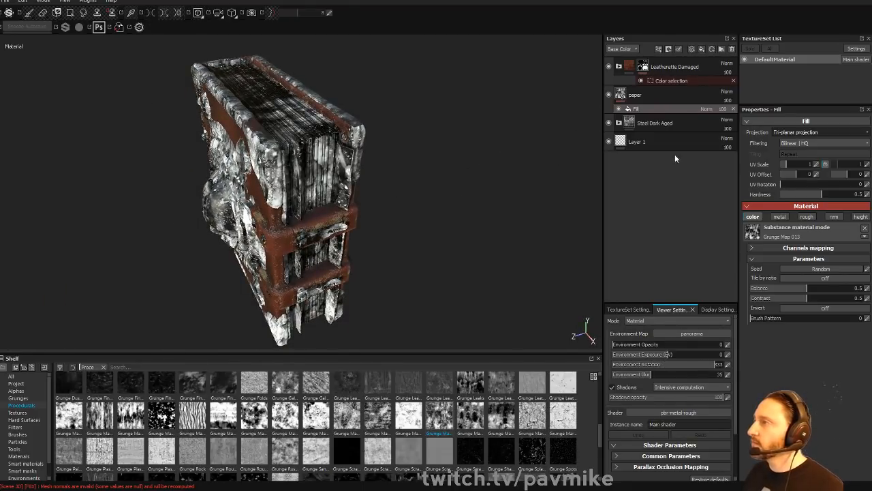
- Add a Gradient filter above the paper layer's grunge fill, affecting only the color channel
right_click(642, 109)
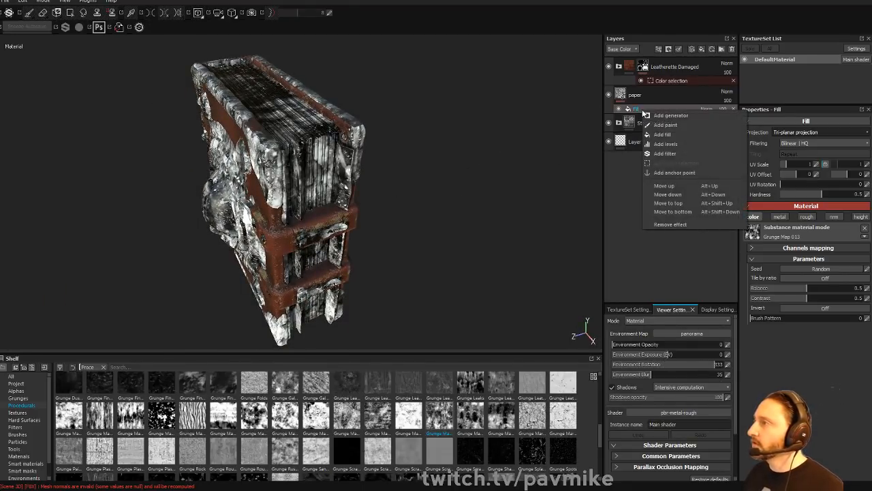
left_click(682, 152)
left_click(787, 145)
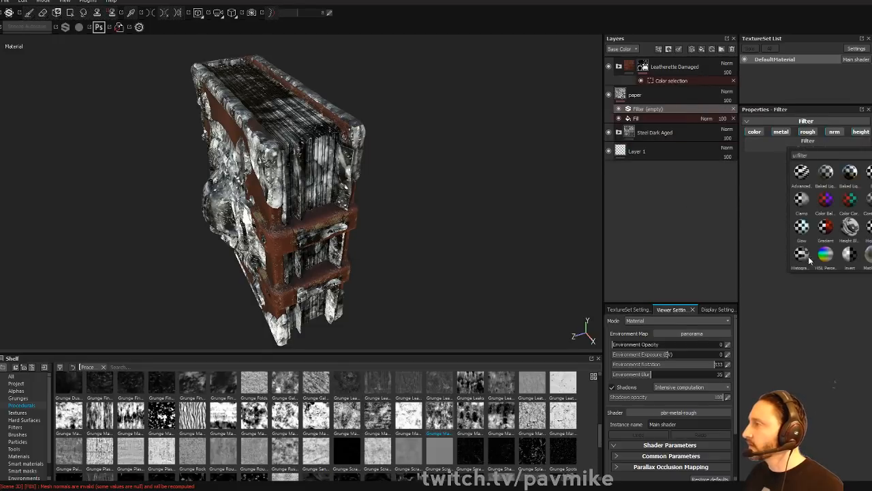
left_click(828, 234)
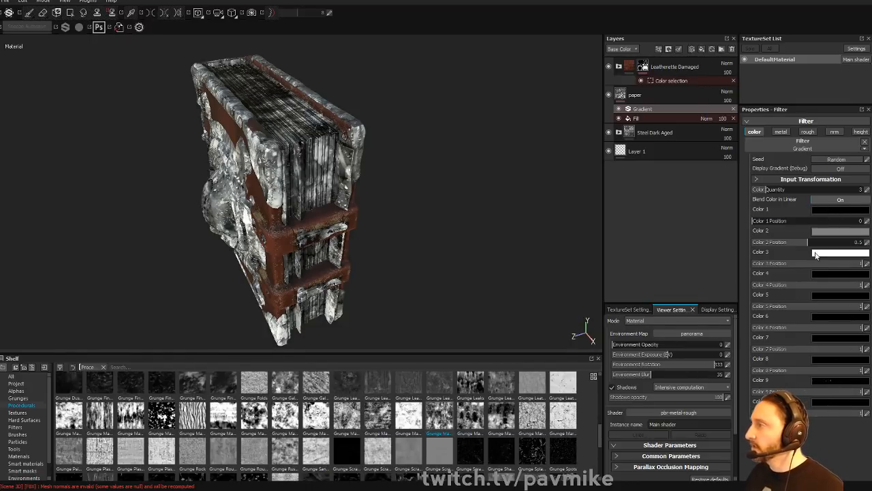
left_click_drag(408, 156, 389, 148, "alt")
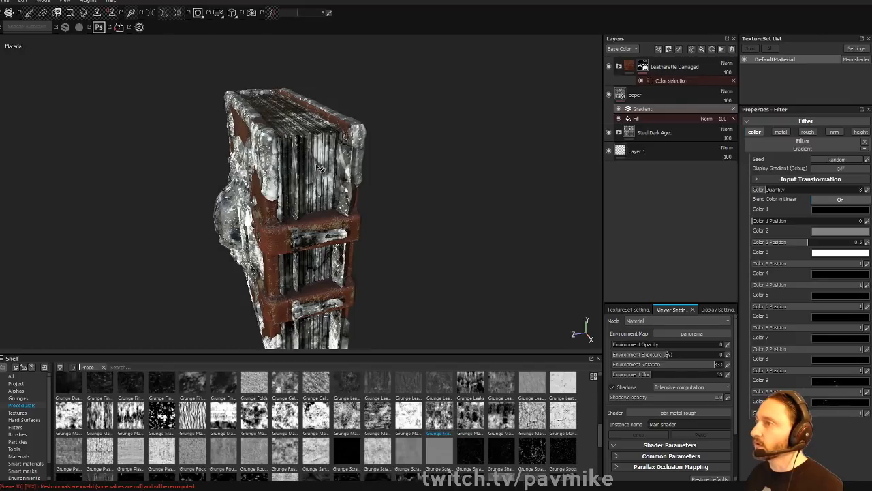
- Set the gradient's Color 1 to a light beige, about R 0.756, G 0.691, B 0.584
left_click(845, 211)
left_click(811, 210)
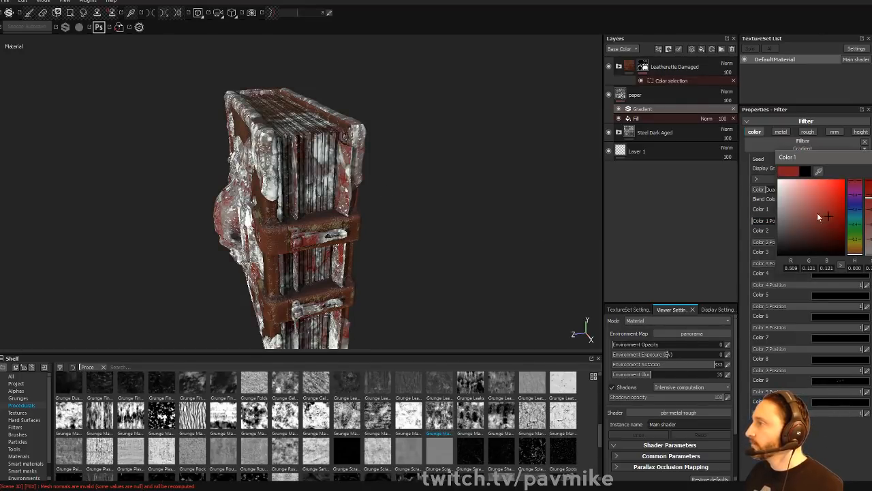
left_click(855, 251)
mouse_move(802, 218)
left_mouse_down()
mouse_move(788, 223)
mouse_move(803, 217)
left_mouse_up()
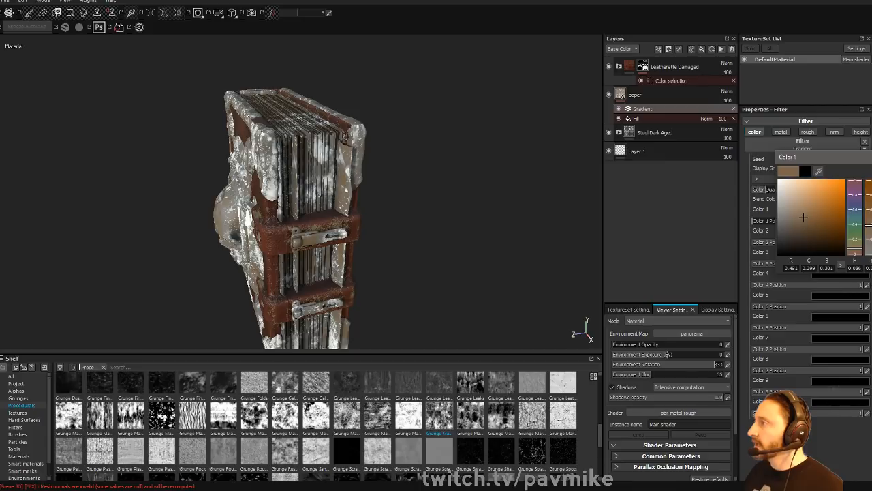
left_click_drag(859, 246, 861, 247)
left_click_drag(794, 214, 793, 197)
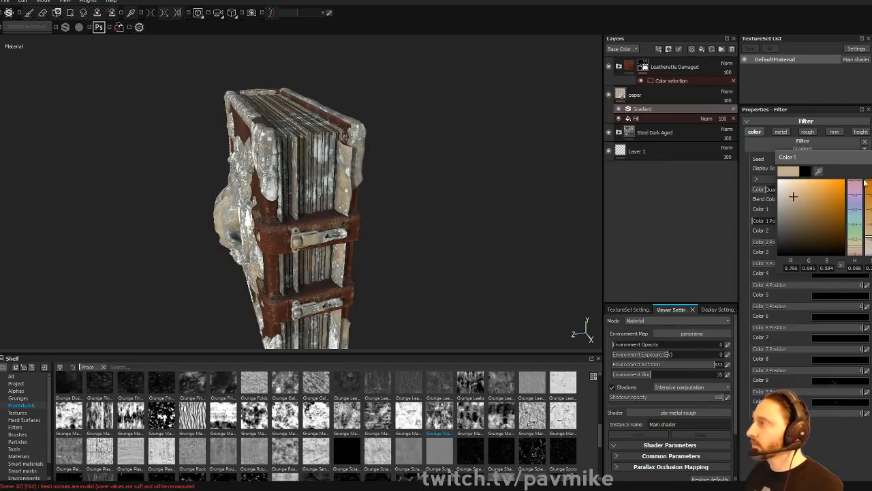
left_click(870, 157)
- Set the gradient's Color 2 to a mid tan, about R 0.623, G 0.539, B 0.419
left_click(838, 209)
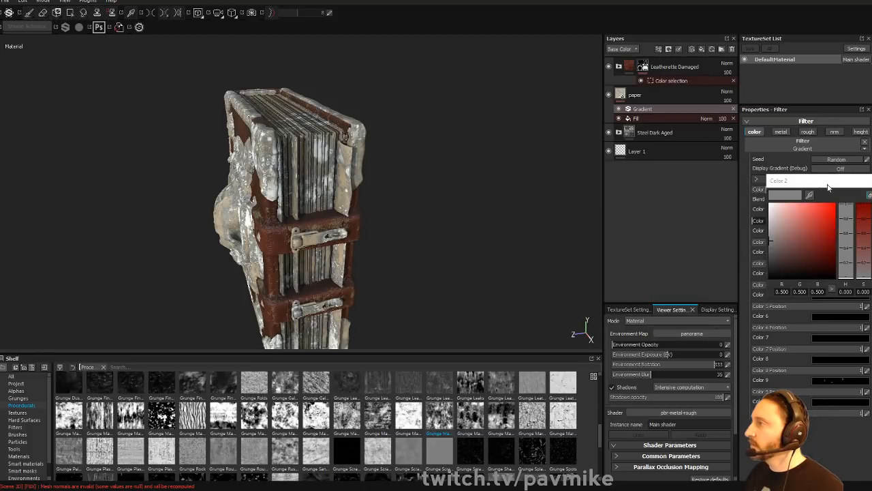
left_click(838, 231)
left_click_drag(798, 262, 827, 210)
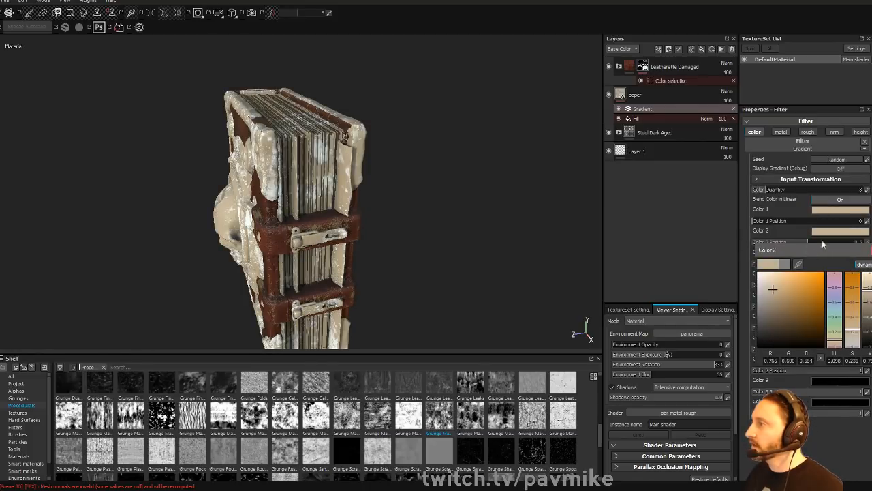
left_click(779, 300)
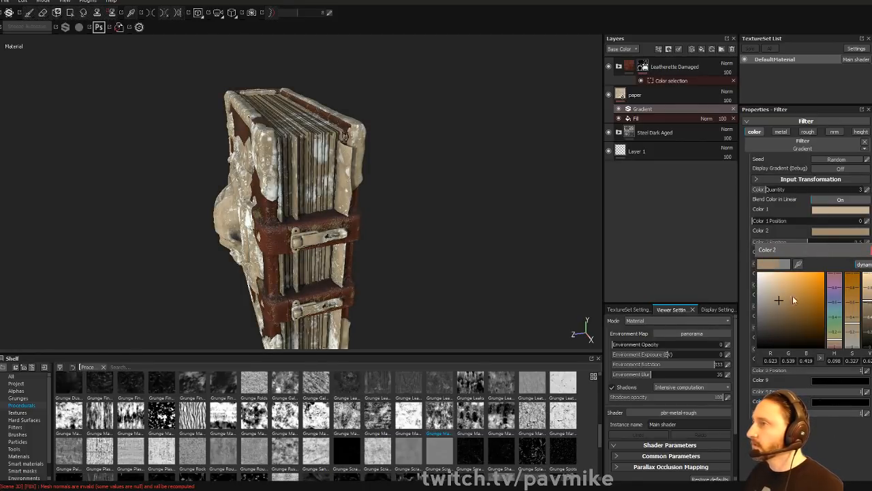
- Set the gradient's Color 3 to a darker brown, about R 0.473, G 0.395
left_click(839, 254)
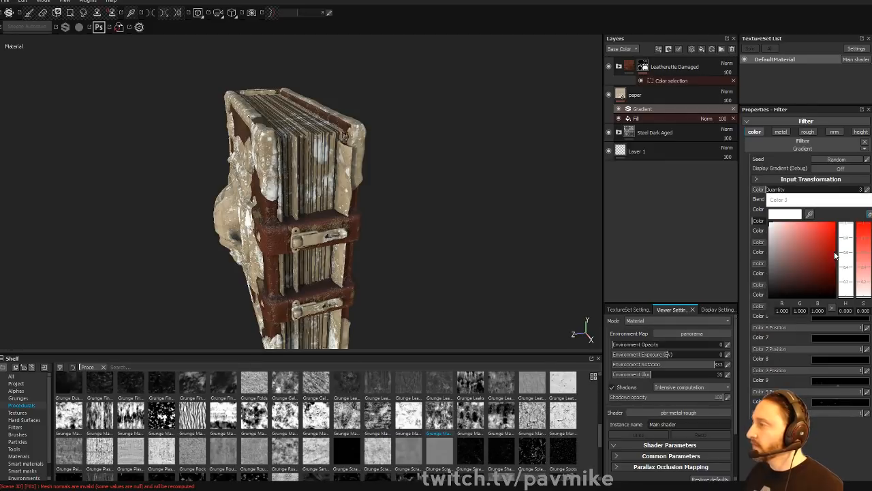
left_click_drag(820, 205, 832, 232)
left_click(738, 393)
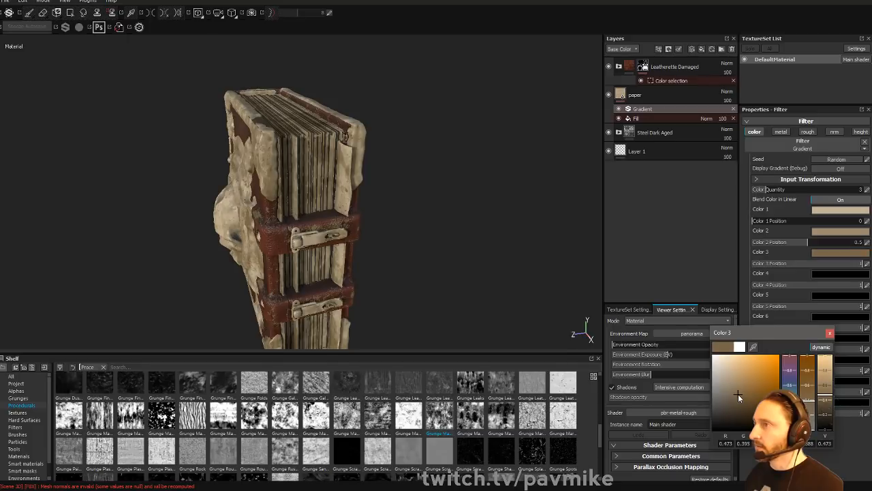
left_click(829, 333)
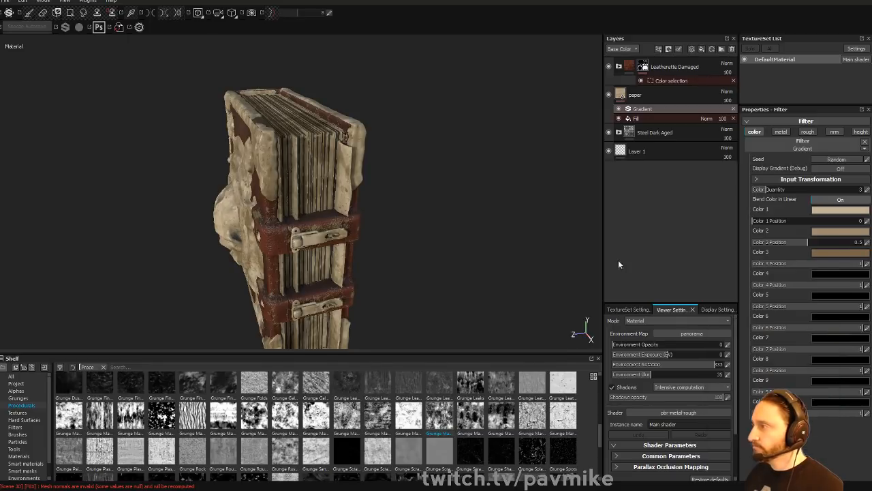
- Group the paper layer into a folder and name the folder PaperAll
scroll(327, 184, "down", 2)
left_click_drag(297, 174, 264, 205, "alt")
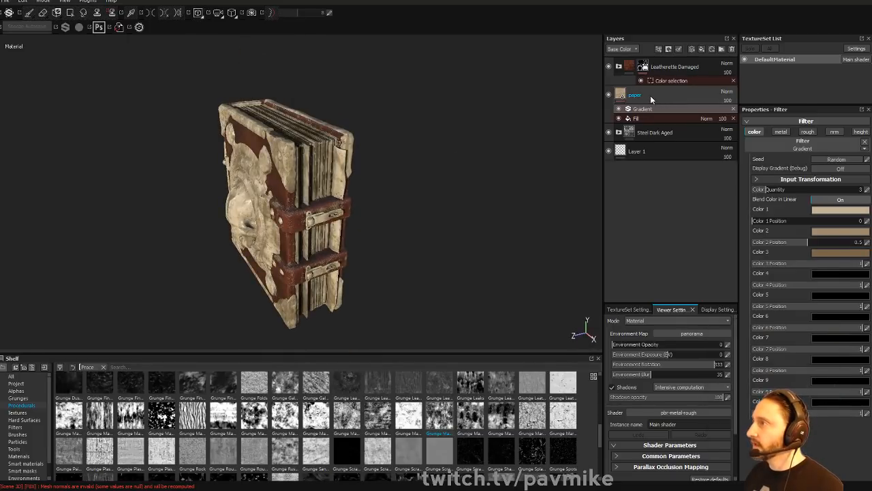
right_click(652, 95)
left_click(648, 97)
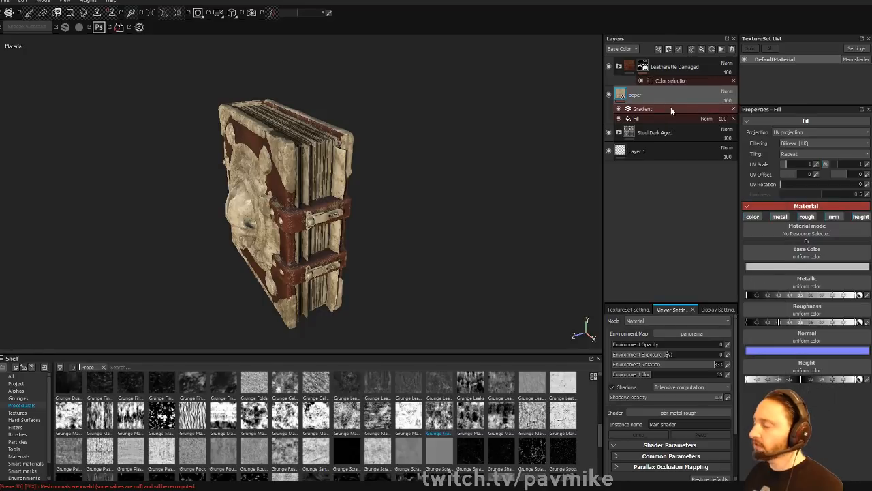
key("ctrl+g")
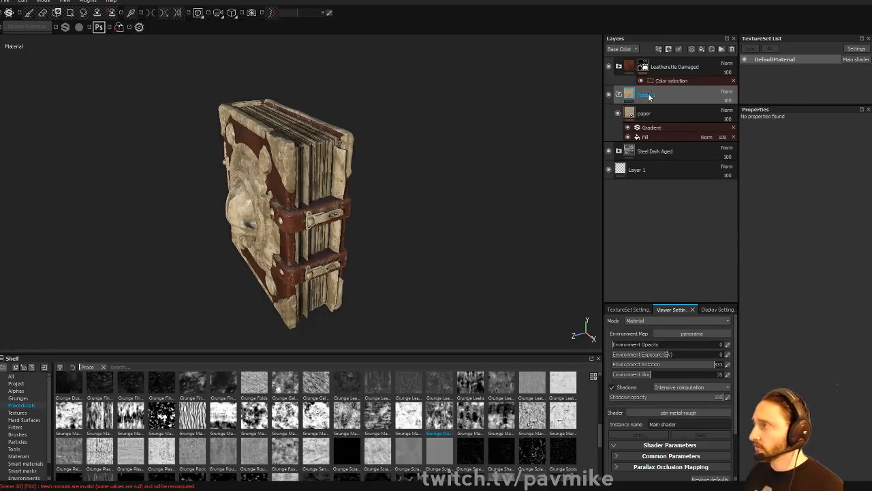
type("PaperAl")
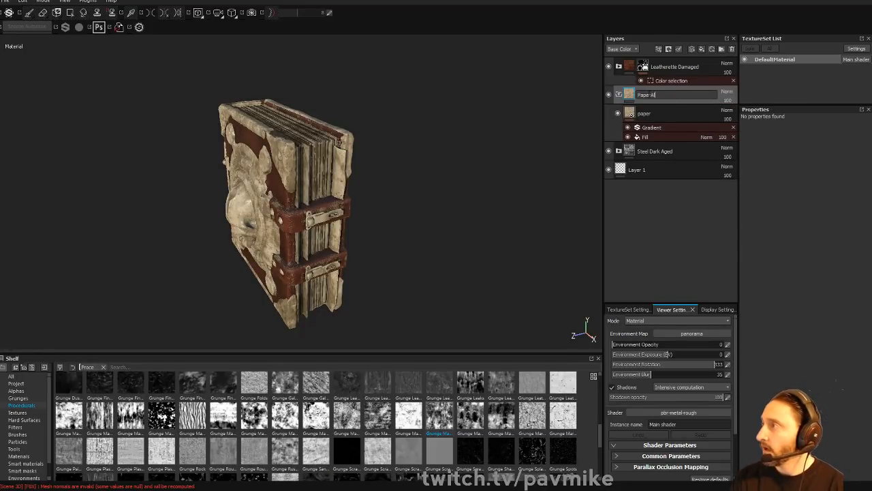
type("l")
key("Return")
- Add a color selection mask to the PaperAll folder and pick the yellow ID color of the pages
left_click_drag(586, 96, 463, 197, "alt")
right_click(654, 91)
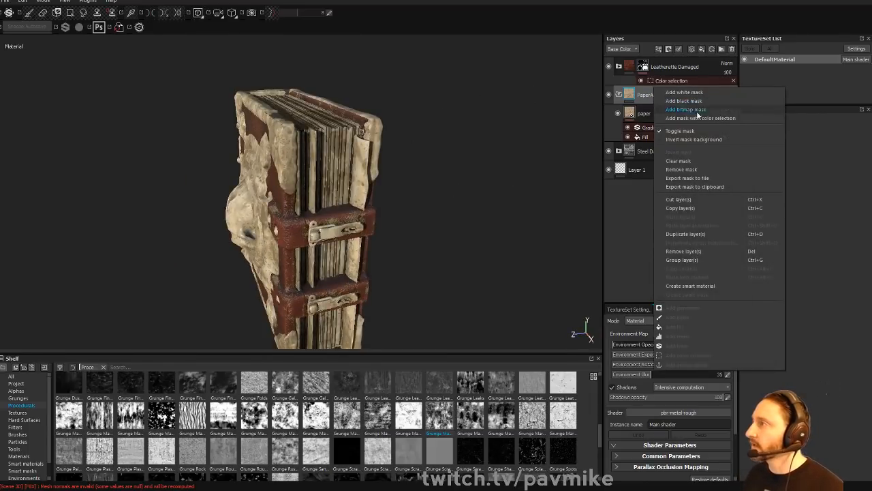
left_click(699, 115)
left_click(855, 191)
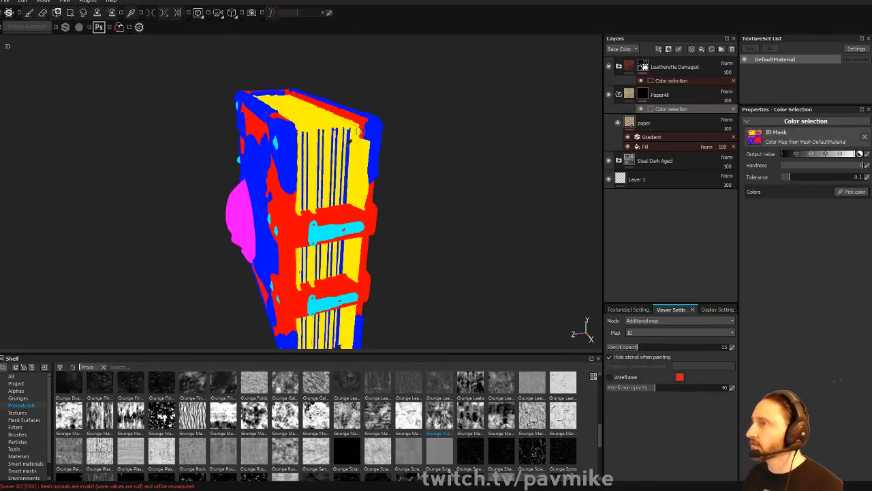
left_click(320, 115)
- Check the masked materials on the book, expand Leatherette Damaged and add a paint effect above its mask's color selection
mouse_move(477, 180)
left_mouse_down("alt")
mouse_move(370, 103)
mouse_move(479, 158)
mouse_move(482, 171)
left_mouse_up("alt")
mouse_move(482, 171)
right_mouse_down("shift")
mouse_move(443, 171)
mouse_move(470, 173)
right_mouse_up("shift")
left_click_drag(470, 173, 385, 189, "alt")
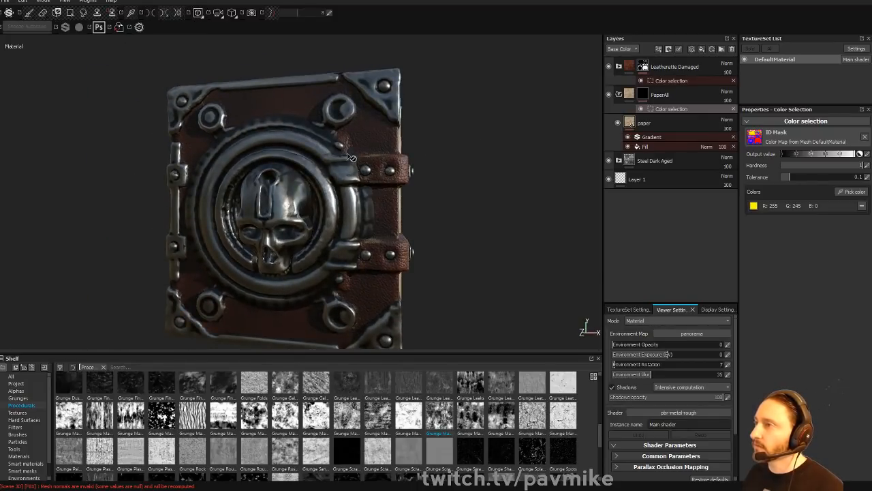
left_click_drag(505, 189, 549, 188, "alt")
right_click_drag(549, 189, 526, 193, "shift")
left_click_drag(526, 193, 524, 200, "alt")
left_click(619, 67)
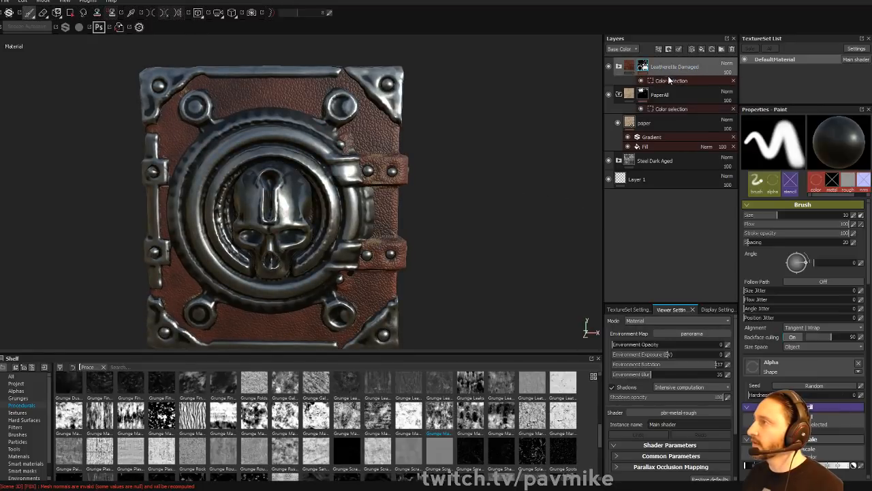
left_click(669, 81)
right_click(668, 81)
left_click(685, 93)
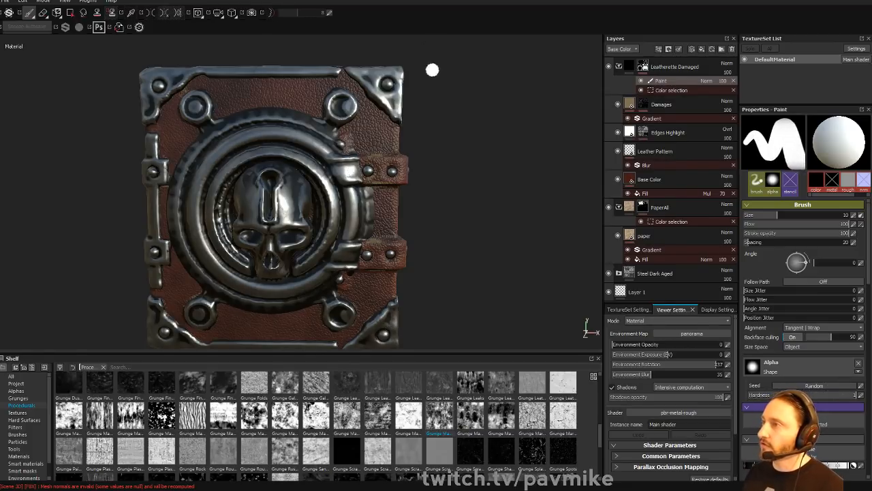
- Set the mask paint brush size to about 9.88 and inspect the metal hinges around the covers and spine
right_click_drag(436, 165, 420, 165, "ctrl")
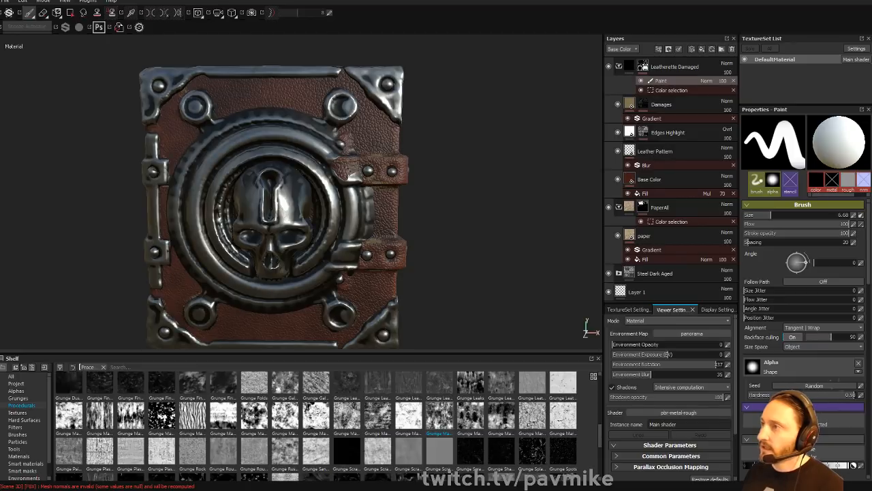
left_click_drag(464, 161, 342, 160, "alt")
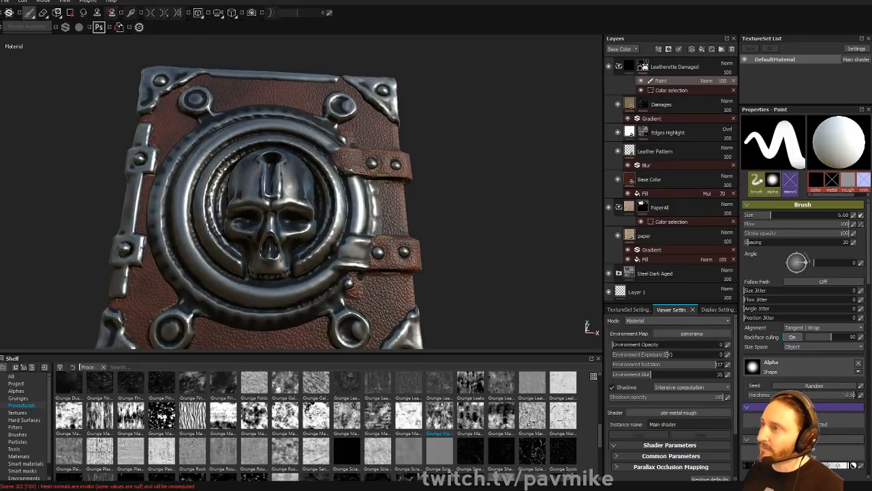
left_click_drag(465, 94, 495, 150, "alt")
middle_click_drag(472, 198, 468, 156, "alt")
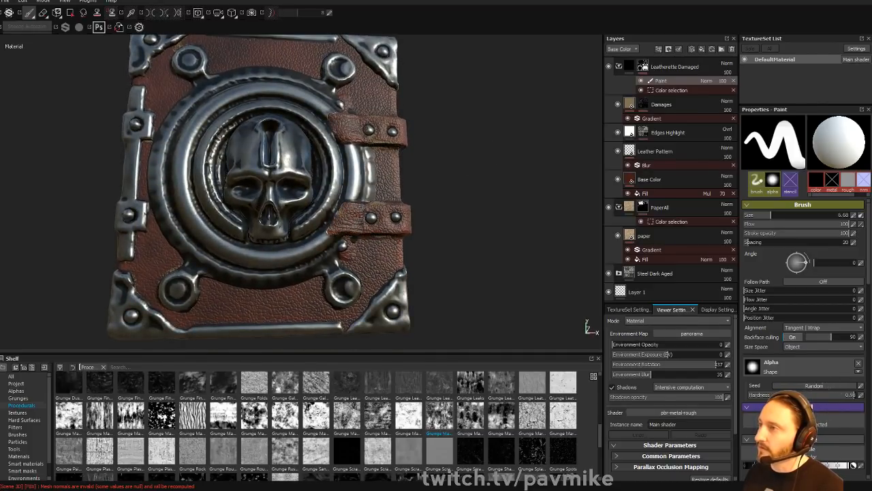
left_click_drag(467, 157, 242, 154, "alt")
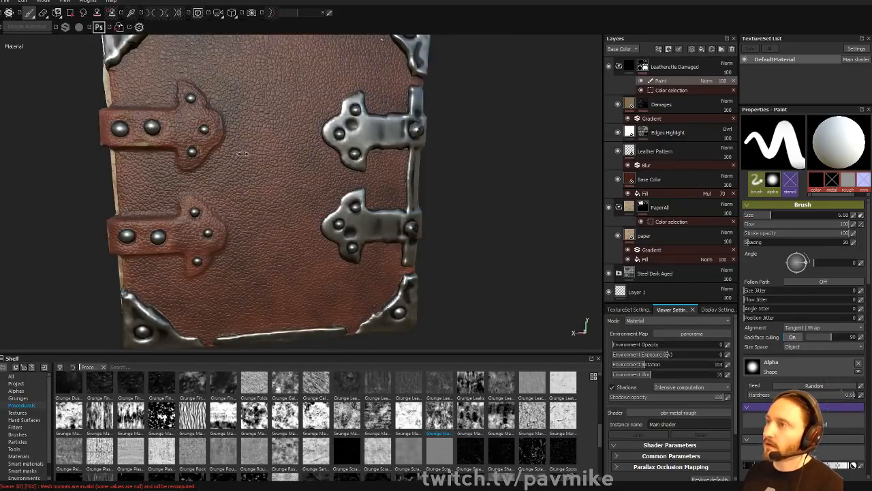
right_click_drag(242, 154, 293, 156, "shift")
left_click_drag(455, 161, 402, 157, "alt")
right_click_drag(402, 157, 434, 164, "alt")
mouse_move(433, 164)
left_mouse_down("alt")
mouse_move(480, 130)
mouse_move(246, 156)
mouse_move(280, 148)
mouse_move(218, 125)
mouse_move(247, 131)
left_mouse_up("alt")
key("bracketright")
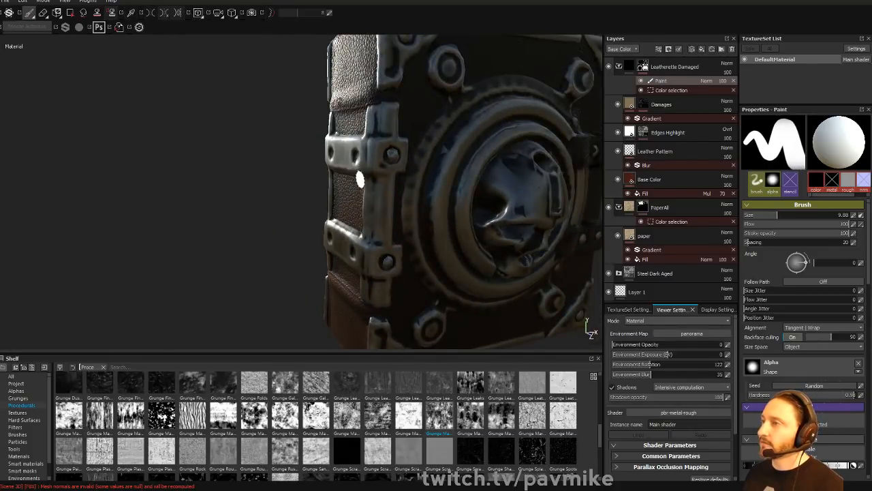
- Paint white on the Leatherette Damaged mask over the upper hinge strap to cover it in leather
middle_click_drag(360, 179, 230, 187, "alt")
right_click_drag(229, 187, 156, 189, "alt")
mouse_move(233, 206)
left_mouse_down("alt")
mouse_move(249, 201)
mouse_move(245, 208)
left_mouse_up("alt")
right_click_drag(245, 208, 269, 205, "shift")
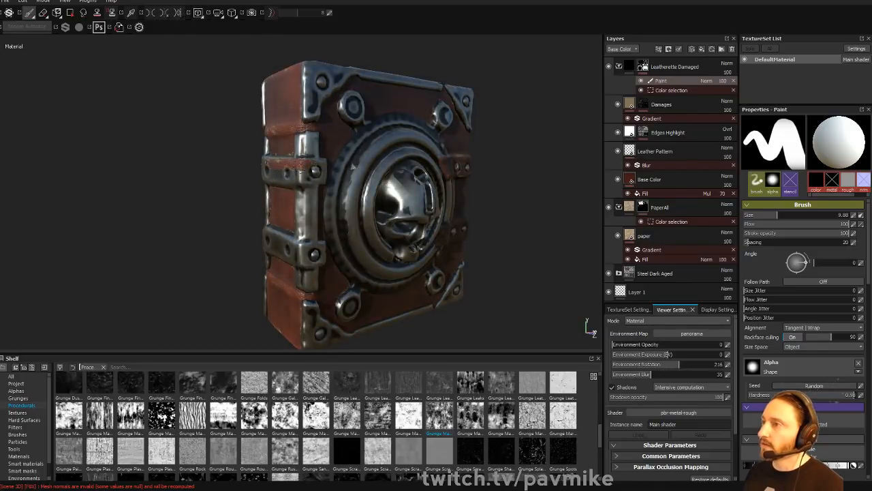
left_click_drag(352, 166, 255, 149, "alt")
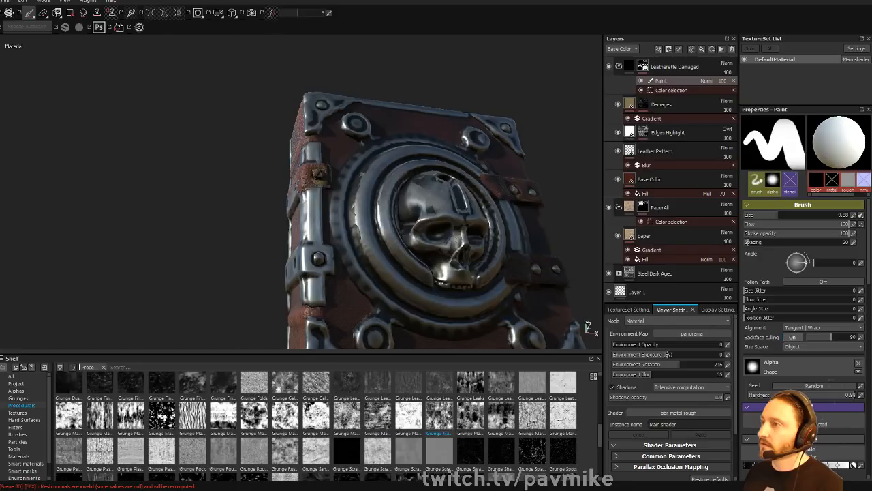
mouse_move(220, 208)
left_mouse_down("alt")
mouse_move(275, 182)
mouse_move(382, 204)
mouse_move(389, 193)
mouse_move(292, 209)
mouse_move(283, 225)
mouse_move(303, 216)
left_mouse_up("alt")
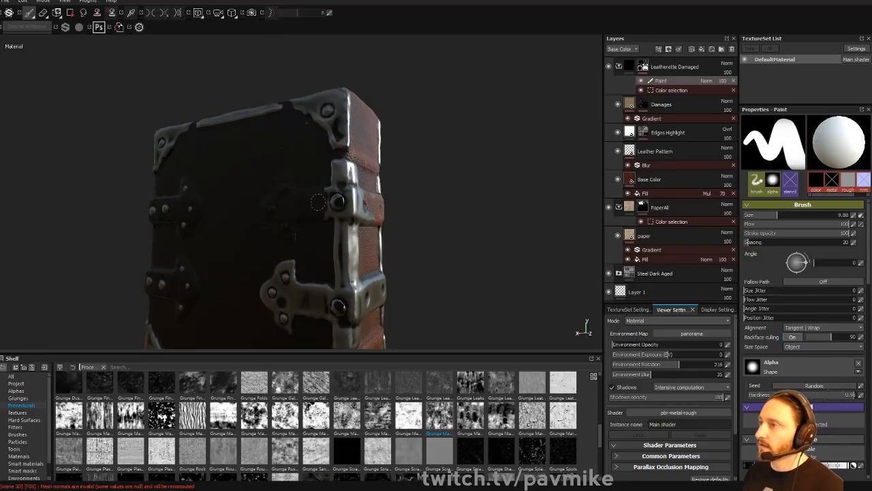
mouse_move(317, 203)
right_mouse_down("shift")
mouse_move(395, 195)
mouse_move(428, 140)
mouse_move(388, 151)
right_mouse_up("shift")
left_click_drag(331, 220, 339, 224)
left_click_drag(340, 224, 308, 219, "alt")
left_click_drag(333, 215, 338, 208)
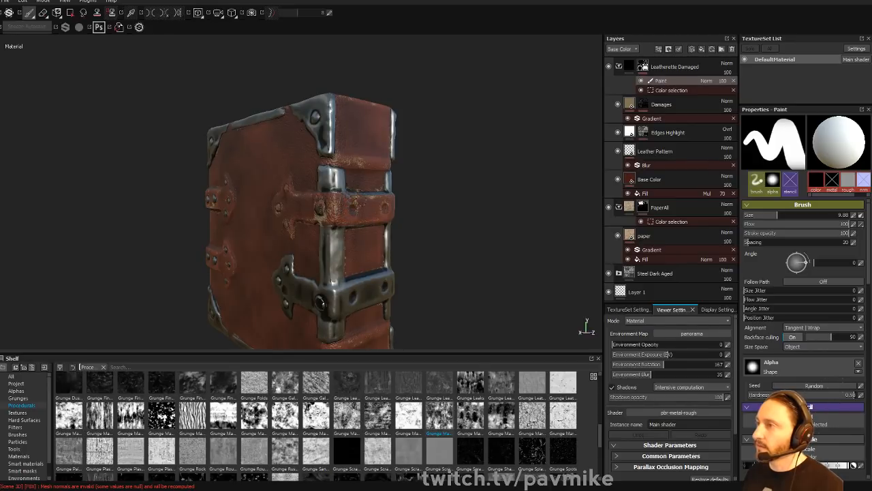
- Paint white on the mask over the lower hinge strap, from the back cover across the spine, to cover it in leather
left_click_drag(292, 183, 426, 200, "alt")
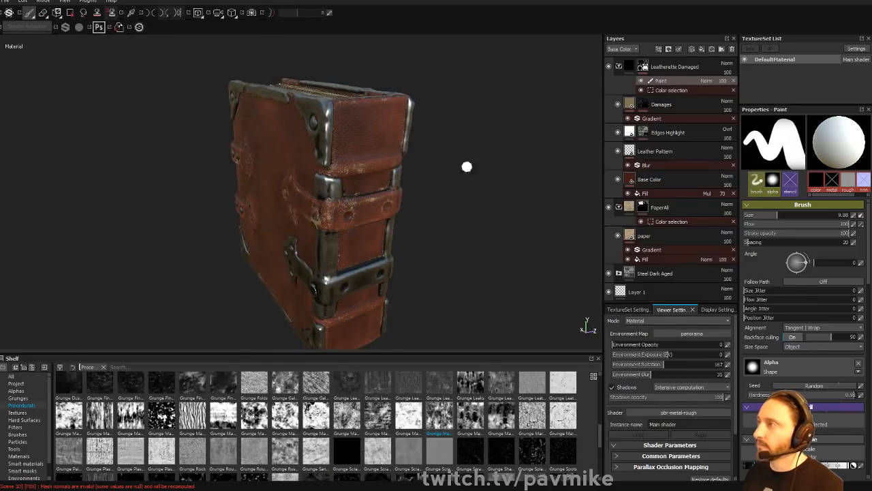
mouse_move(466, 166)
left_mouse_down("alt")
mouse_move(450, 118)
mouse_move(462, 162)
mouse_move(330, 144)
mouse_move(458, 179)
mouse_move(450, 179)
left_mouse_up("alt")
left_click_drag(238, 230, 242, 225)
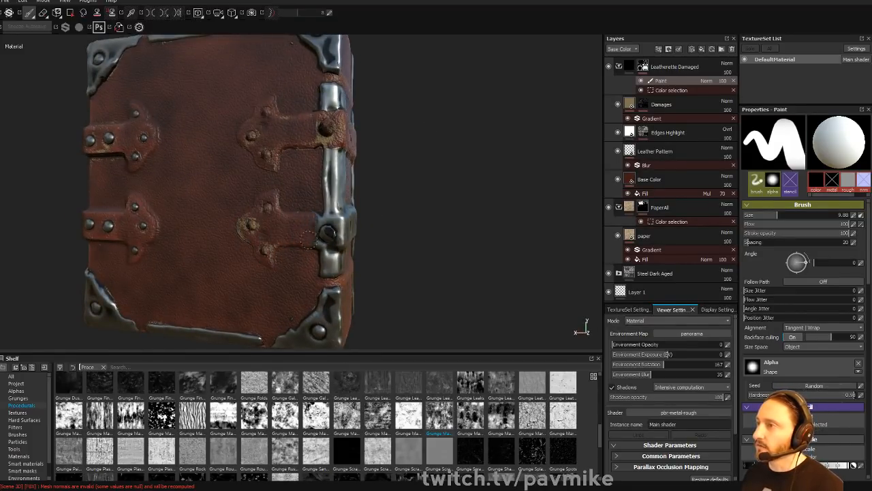
left_click_drag(307, 239, 307, 218)
left_click_drag(477, 221, 389, 216, "alt")
left_click_drag(300, 235, 329, 233)
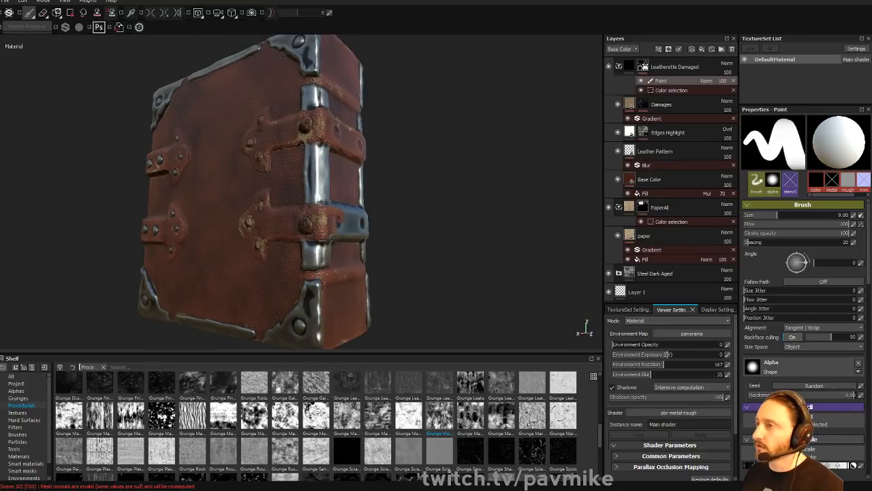
mouse_move(521, 216)
left_mouse_down("alt")
mouse_move(337, 214)
mouse_move(329, 223)
left_mouse_up("alt")
left_click_drag(439, 252, 403, 163, "alt")
left_click_drag(310, 230, 353, 217)
mouse_move(441, 201)
left_mouse_down("alt")
mouse_move(357, 216)
mouse_move(365, 212)
mouse_move(364, 225)
left_mouse_up("alt")
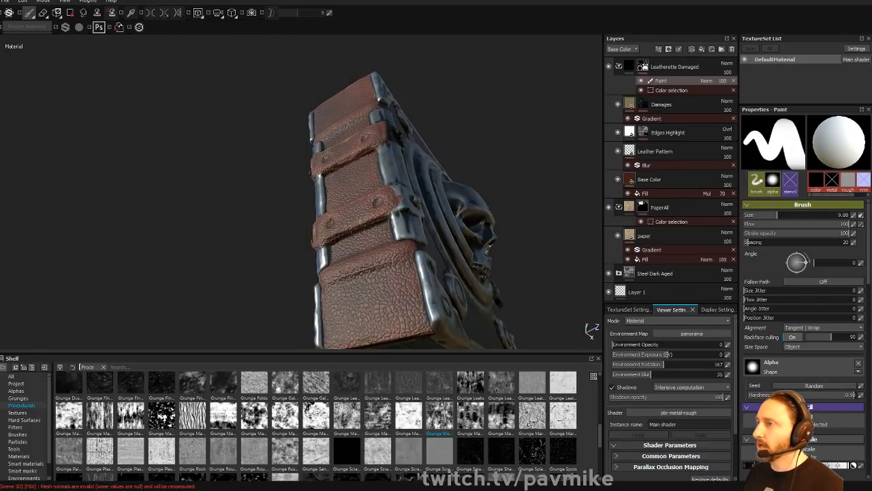
- Inspect the leather-covered straps and metal fittings around the spine and front cover under rotated environment lighting
left_click_drag(449, 199, 291, 220, "alt")
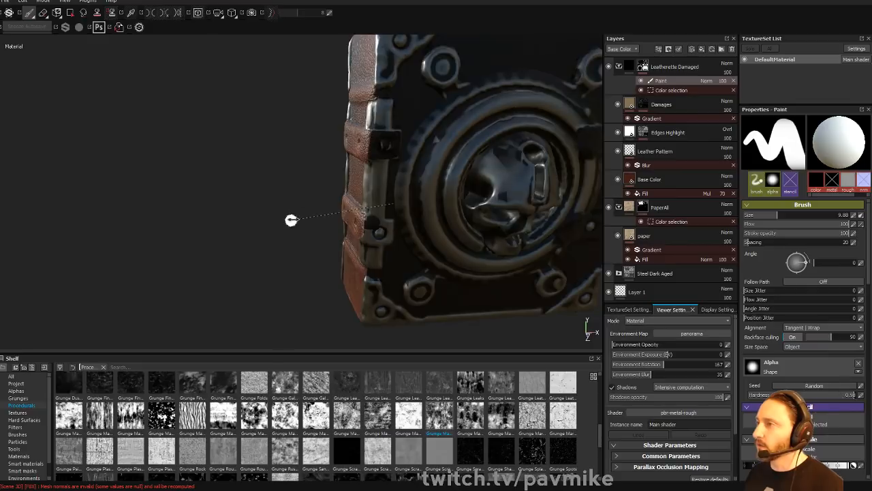
right_click_drag(291, 220, 382, 229, "shift")
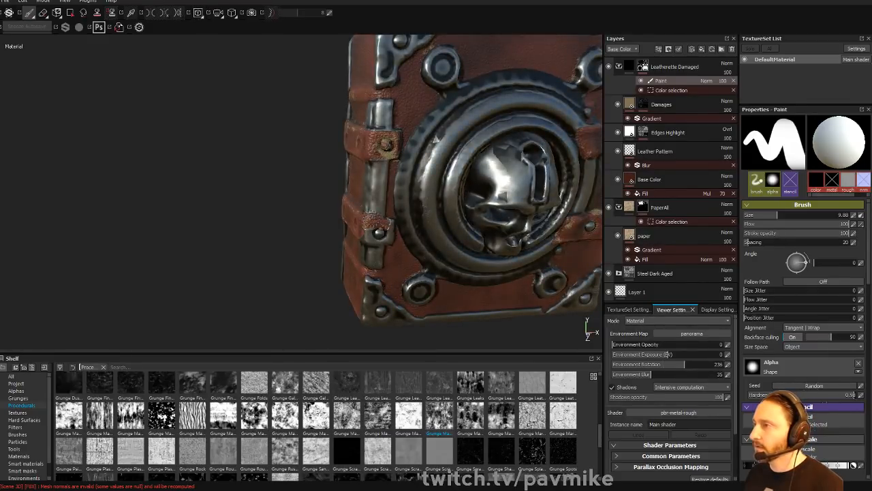
left_click_drag(383, 233, 389, 210, "alt")
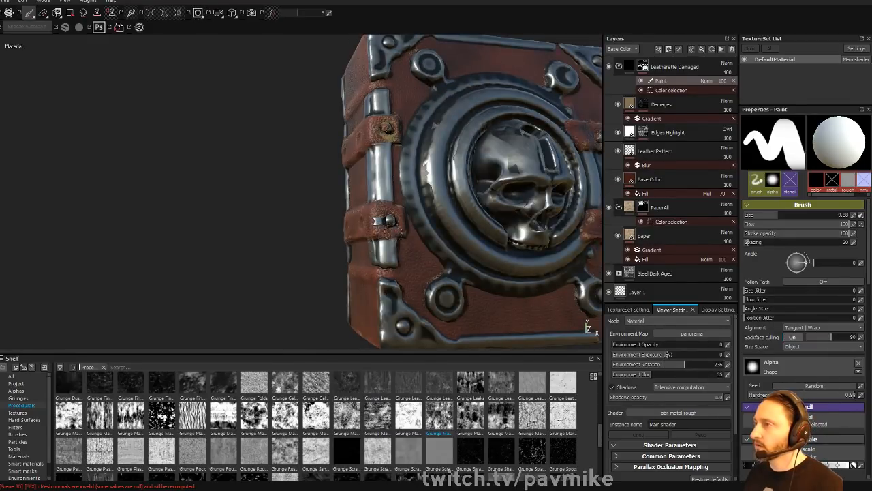
left_click_drag(273, 204, 182, 194, "alt")
right_click_drag(181, 194, 117, 194, "alt")
left_click_drag(118, 194, 259, 164, "alt")
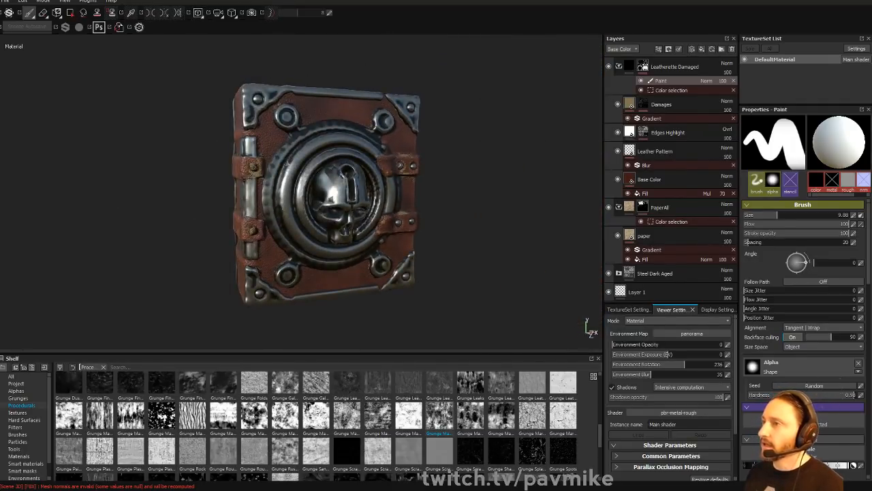
- Look through the available configuration presets for exporting the textures and leave without exporting
left_click(5, 1)
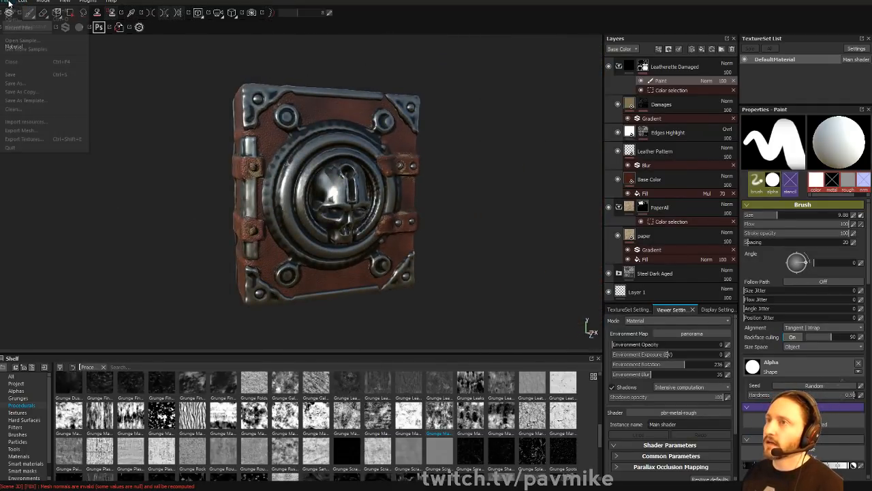
left_click(24, 137)
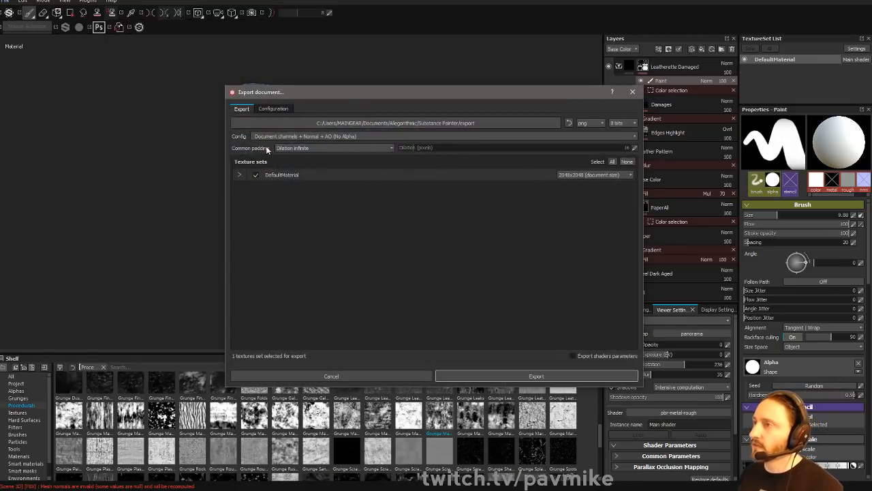
left_click(270, 136)
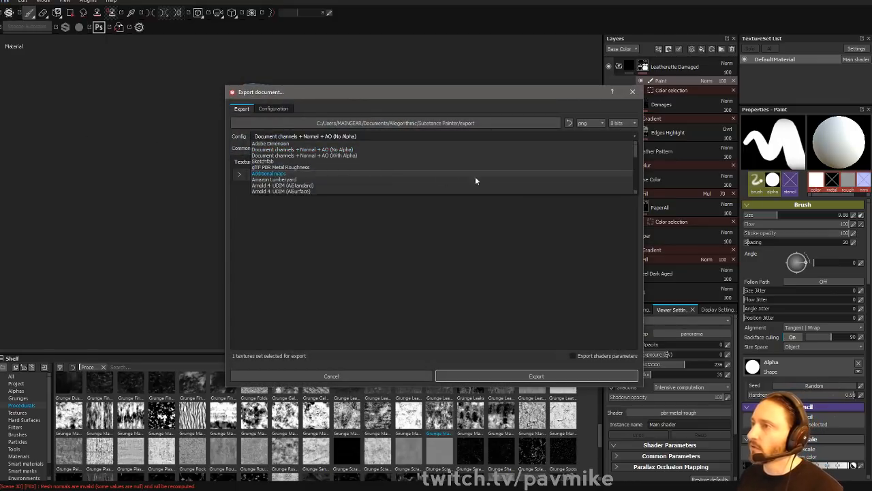
left_click_drag(636, 153, 635, 184)
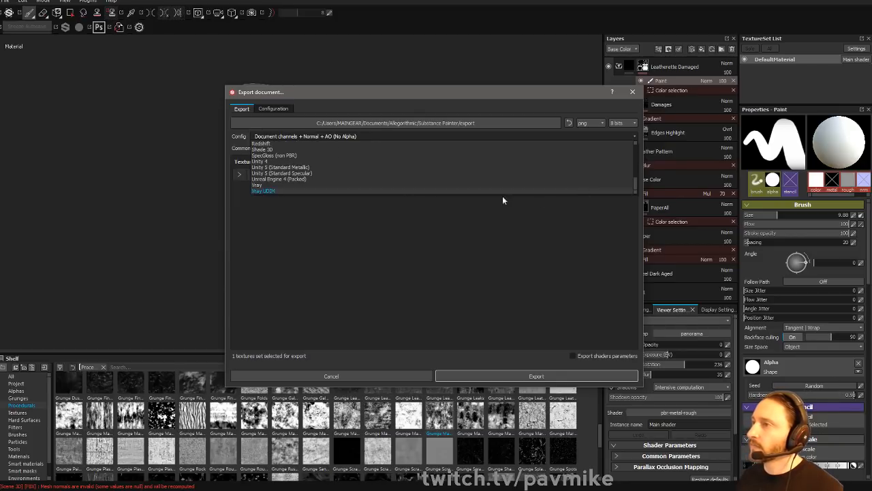
left_click(489, 277)
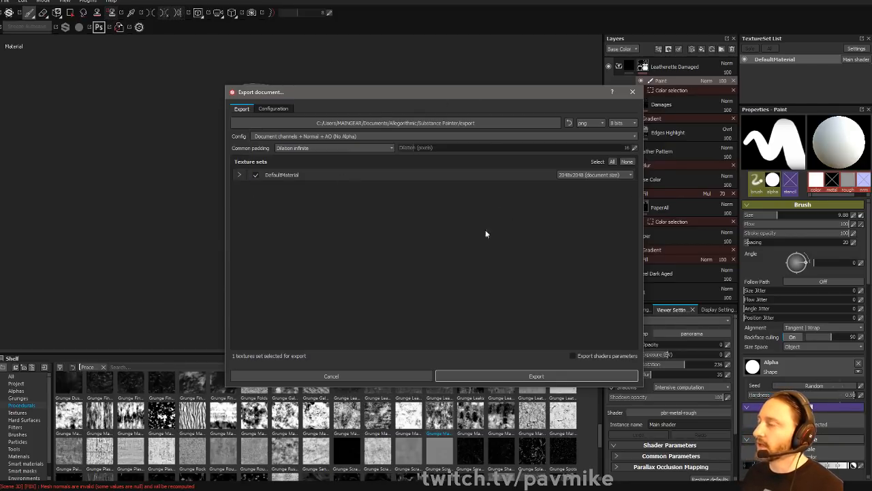
left_click(632, 94)
- Search the smart materials for steel and add the Steel material above Leatherette Damaged in the layer stack
left_click_drag(286, 165, 353, 198, "alt")
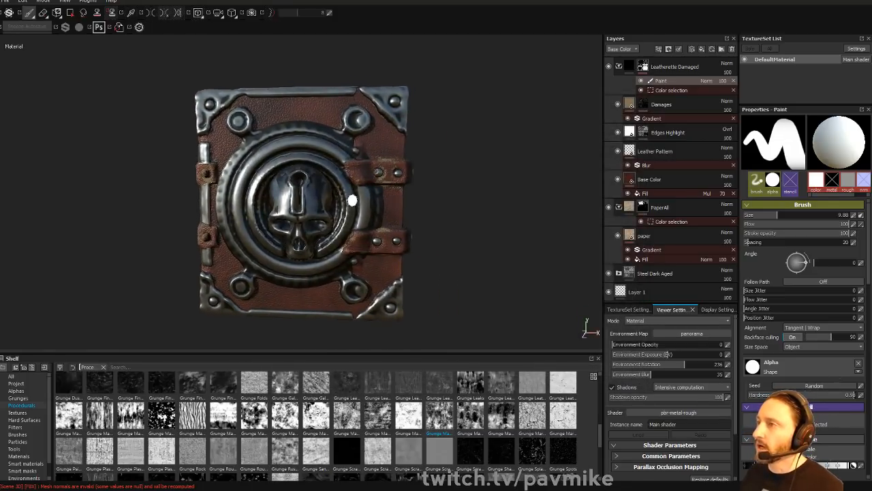
right_click_drag(352, 199, 463, 200, "shift")
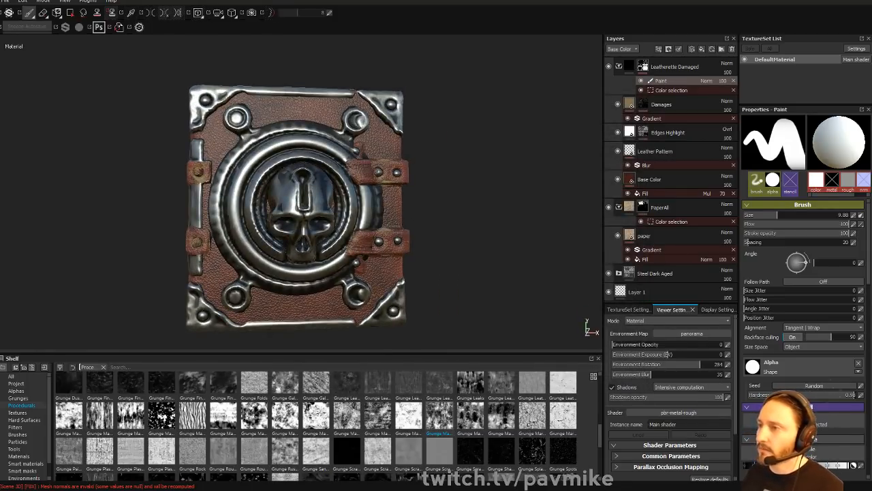
mouse_move(206, 181)
left_mouse_down("alt")
mouse_move(311, 216)
mouse_move(360, 221)
mouse_move(293, 139)
mouse_move(298, 169)
mouse_move(299, 150)
left_mouse_up("alt")
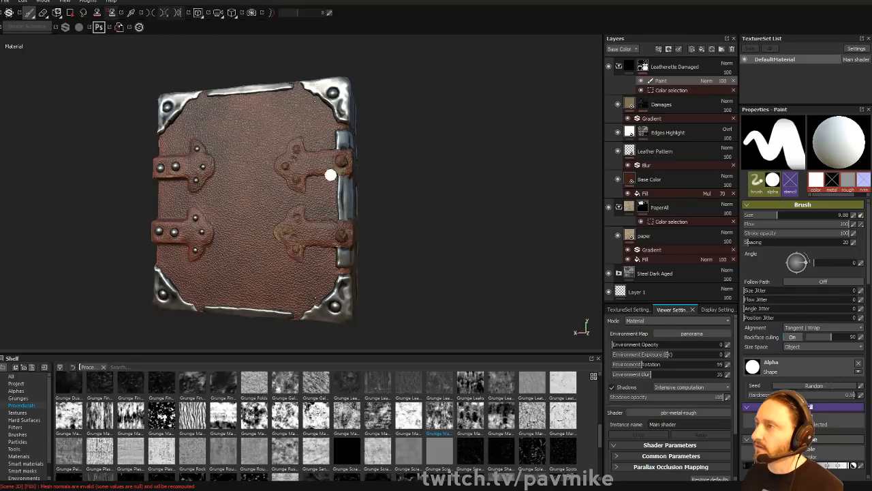
left_click(25, 463)
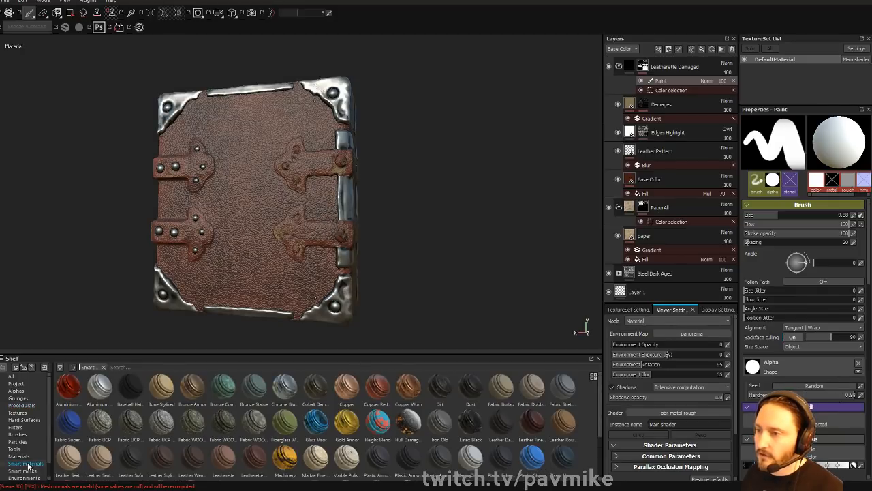
left_click(118, 366)
type("steel")
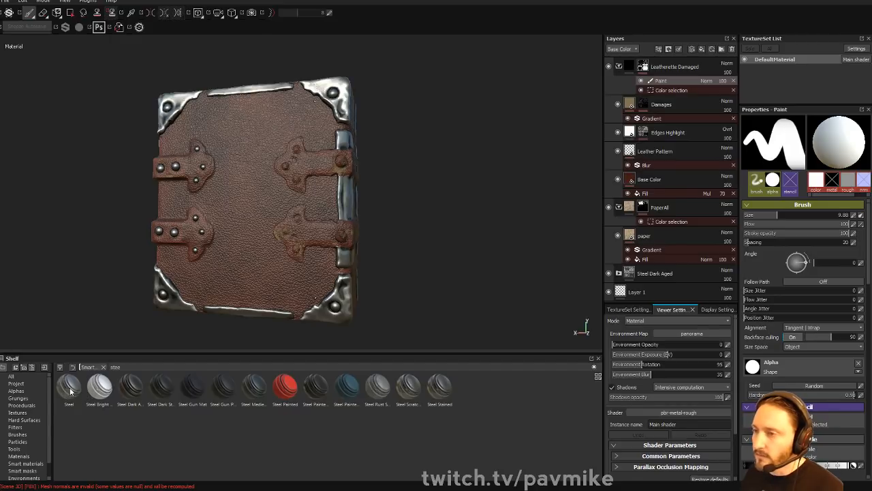
left_click_drag(70, 390, 688, 59)
- Mask the Steel material with a color selection that picks the cyan rivet color from the ID map
right_click(669, 64)
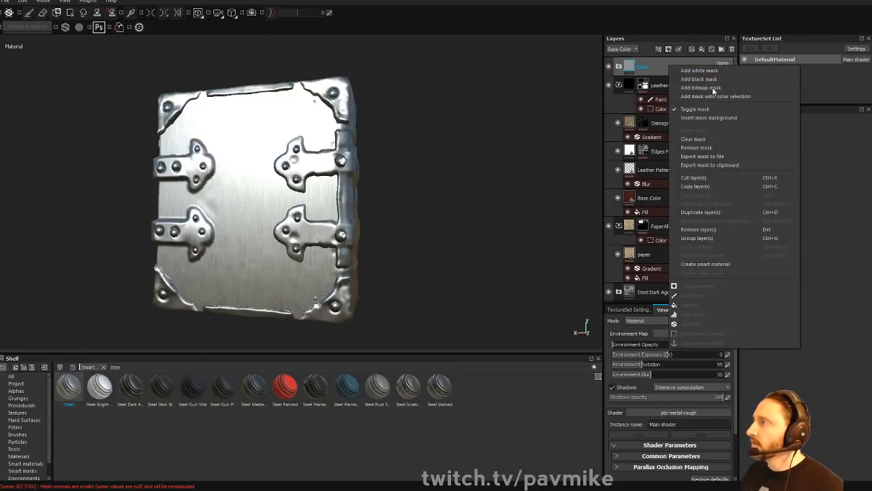
left_click(713, 96)
left_click(852, 192)
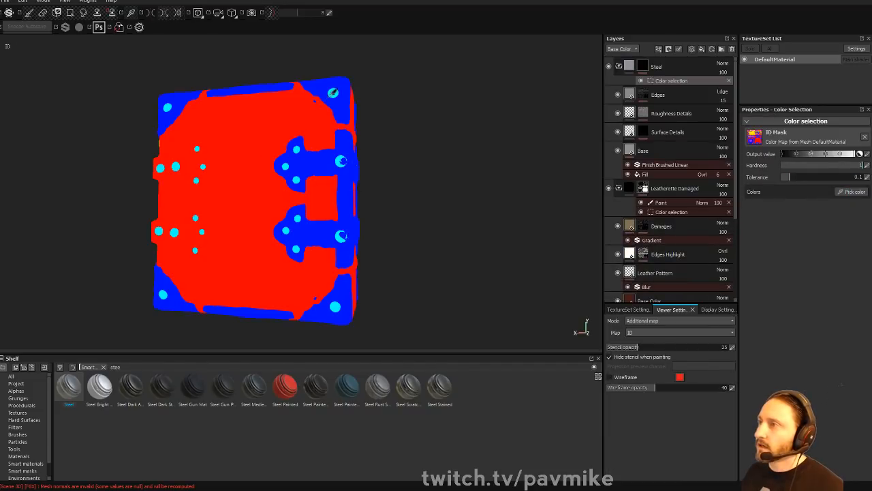
left_click(333, 92)
left_click_drag(435, 161, 520, 225, "alt")
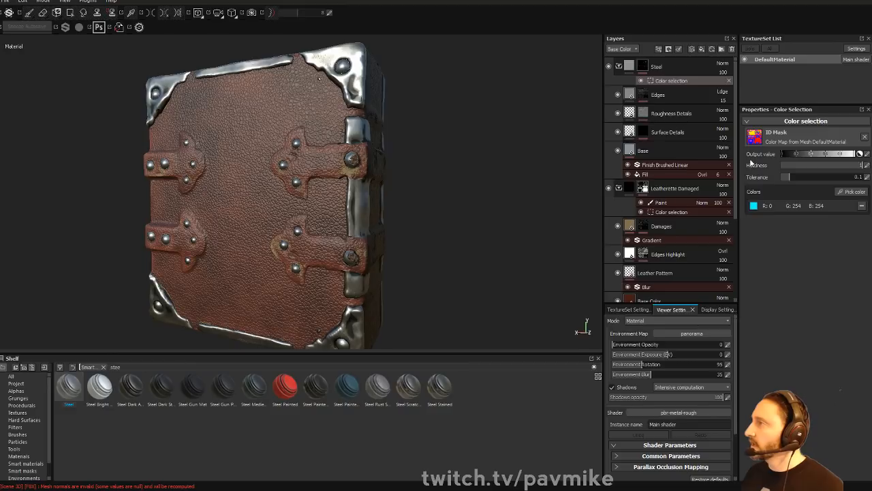
- Add a paint effect above the Steel mask's color selection and paint white over the rivets on the spine-side hinge straps
right_click(672, 81)
left_click(697, 95)
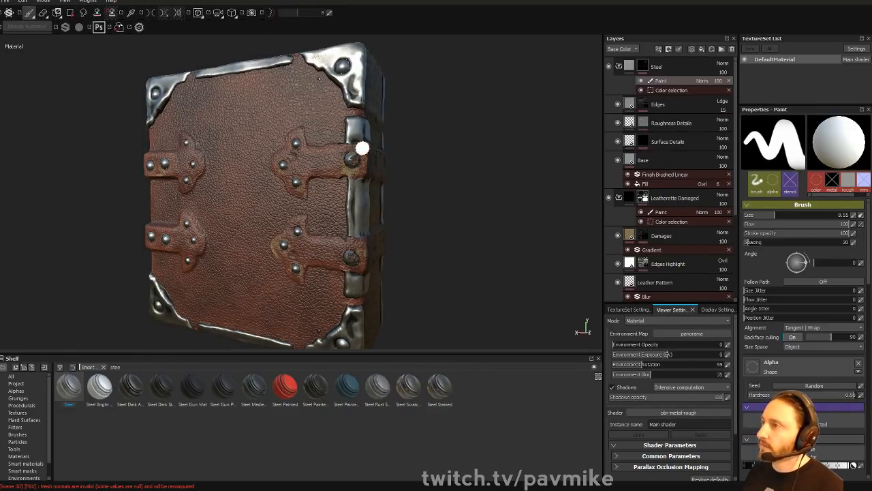
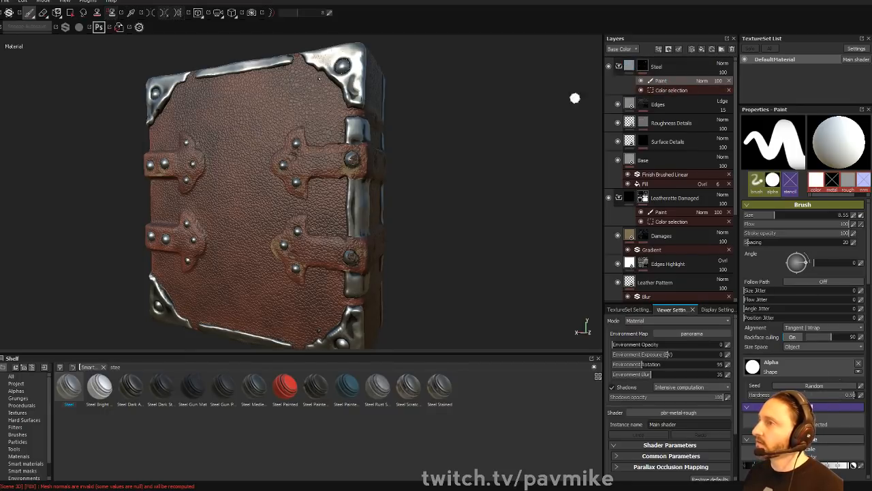
mouse_move(358, 148)
left_mouse_down()
mouse_move(337, 169)
mouse_move(340, 192)
mouse_move(389, 198)
mouse_move(438, 159)
mouse_move(448, 131)
left_mouse_up()
left_click_drag(503, 171, 470, 130, "alt")
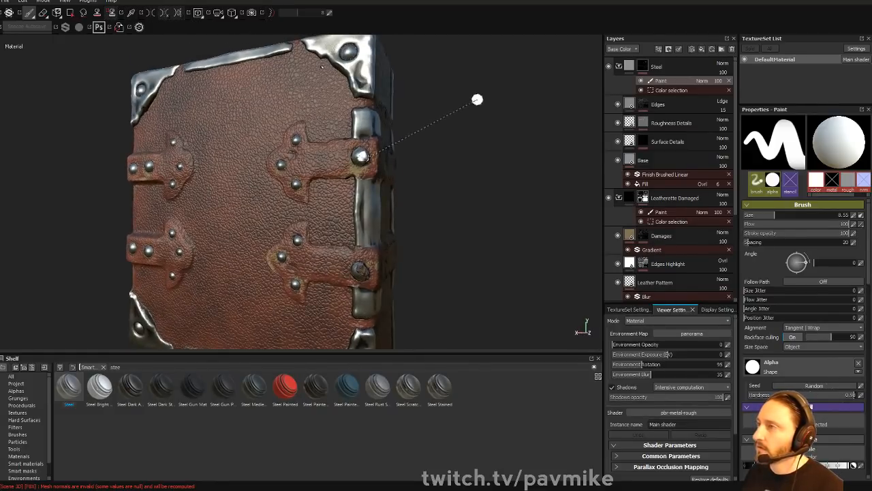
mouse_move(477, 98)
right_mouse_down("shift")
mouse_move(496, 91)
mouse_move(470, 101)
right_mouse_up("shift")
left_click_drag(470, 101, 125, 137, "alt")
right_click_drag(374, 169, 446, 159, "shift")
scroll(442, 154, "down", 1)
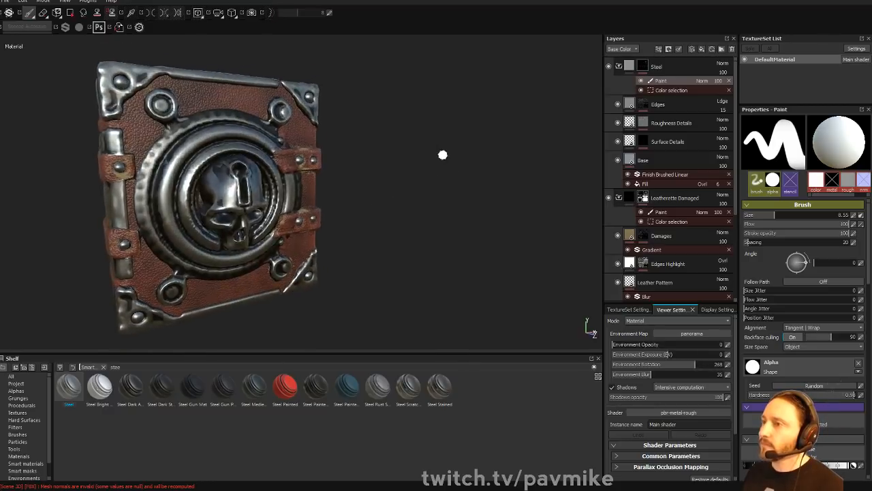
left_click_drag(409, 144, 447, 191, "alt")
scroll(444, 176, "down", 1)
- Search the smart materials for armor and add Bronze Armor directly above Steel Dark Aged
scroll(710, 240, "down", 3)
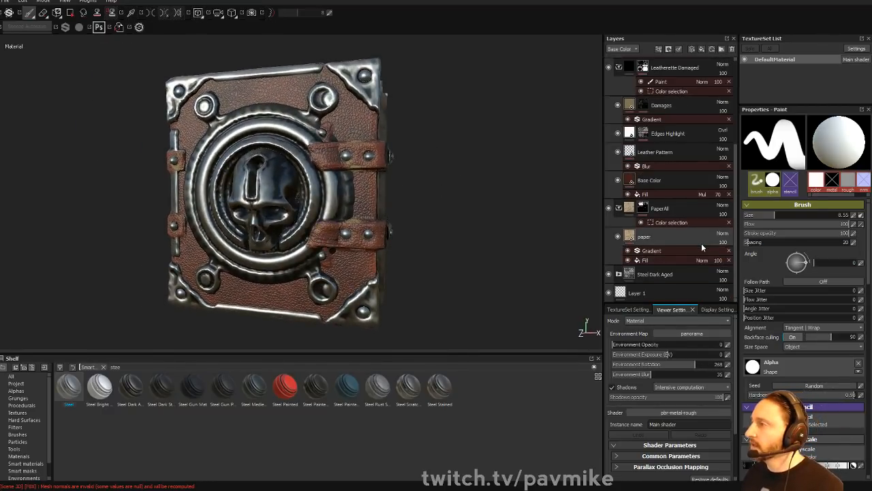
left_click(671, 276)
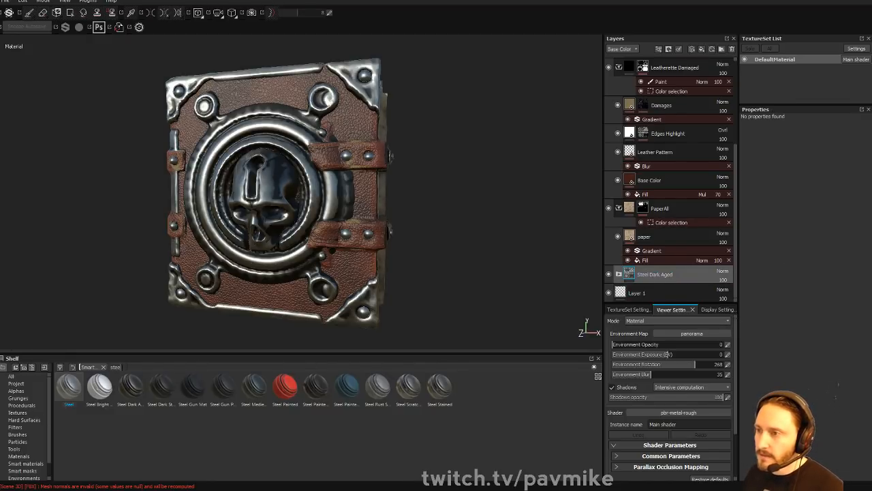
key("BackSpace")
key("BackSpace")
key("BackSpace")
key("BackSpace")
type("armor")
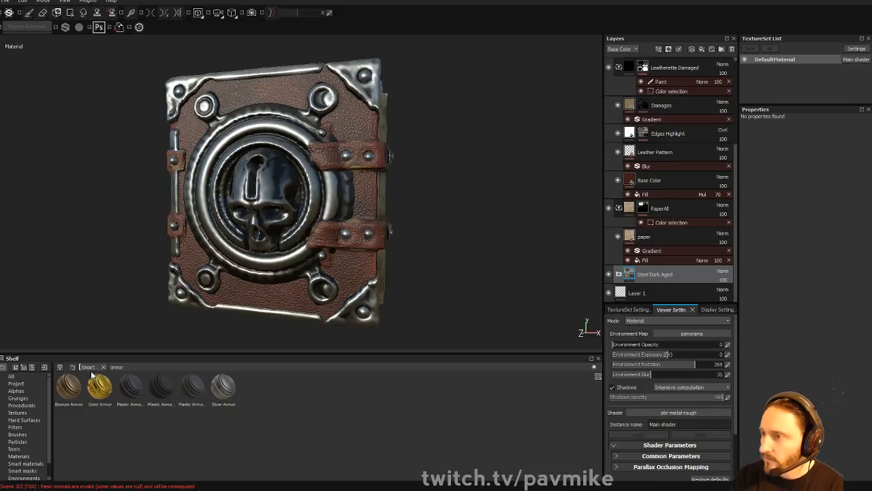
left_click_drag(69, 386, 637, 272)
- Compare the book with Bronze Armor hidden and shown, and mask it with a color selection of the magenta skull
right_click(667, 270)
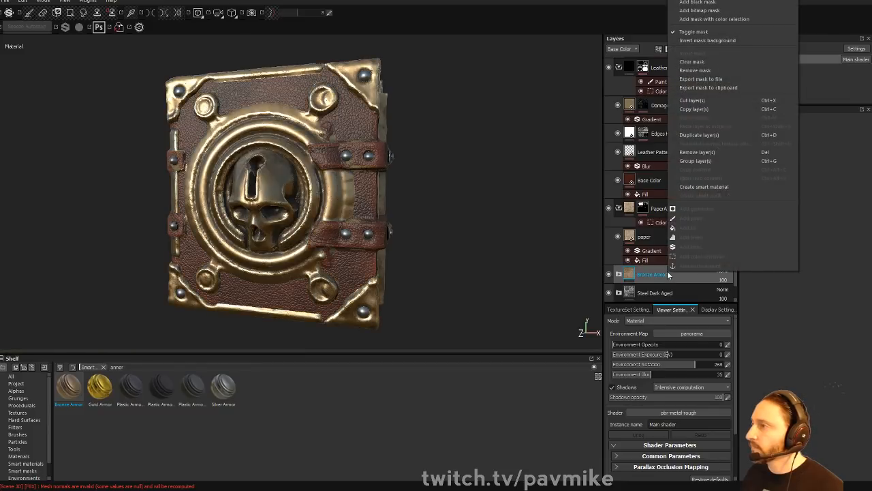
key("Escape")
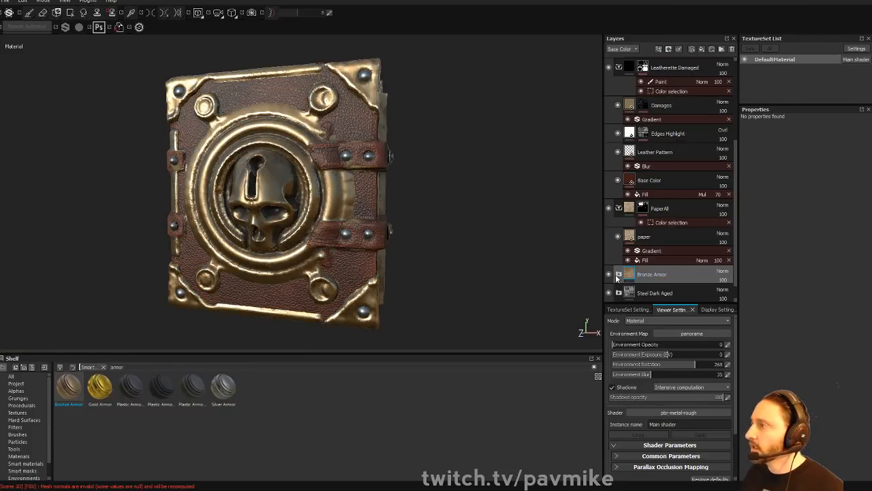
left_click(609, 273)
left_click(608, 273)
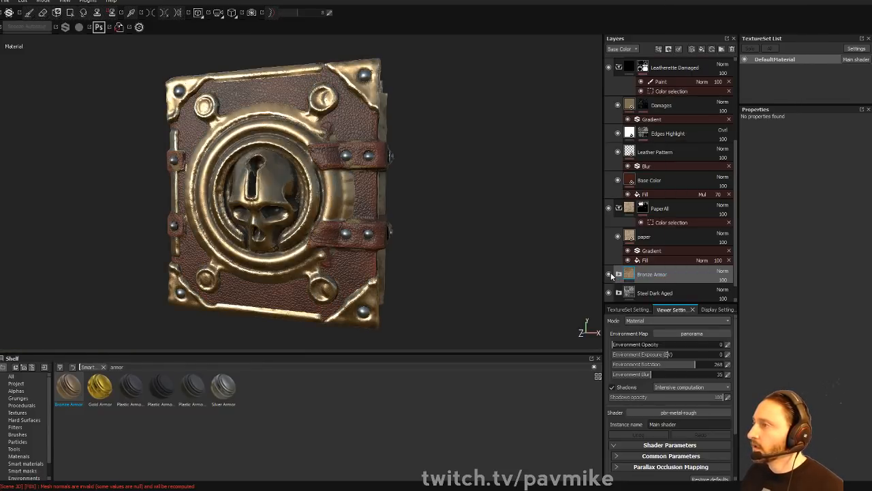
right_click(654, 276)
left_click(716, 21)
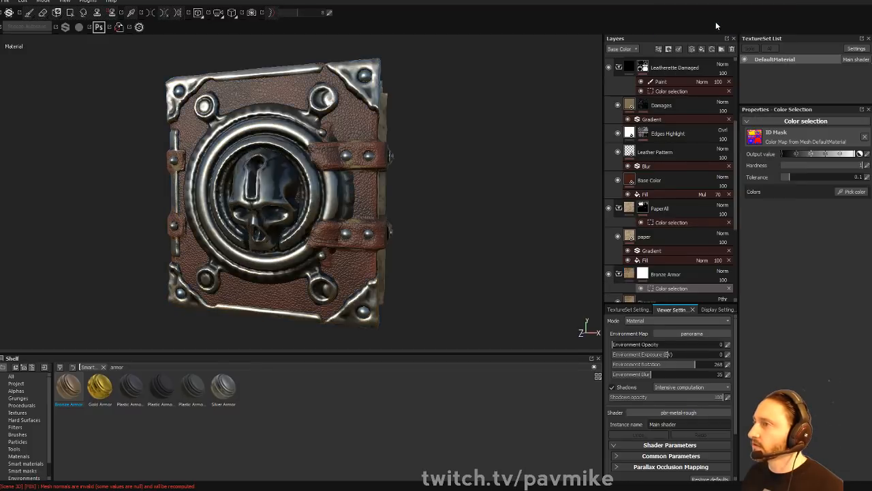
left_click(852, 192)
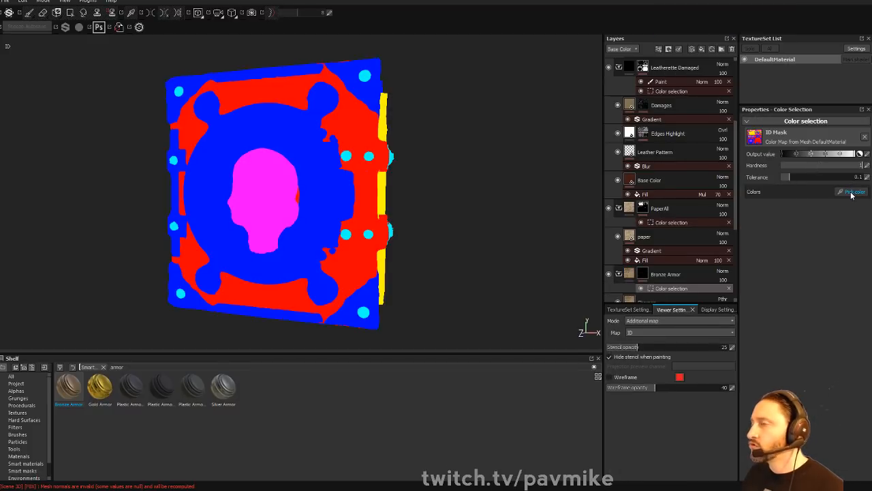
left_click(276, 161)
- Add a paint effect above the Bronze Armor mask's color selection and set the brush size to about 10.92
mouse_move(507, 216)
left_mouse_down("alt")
mouse_move(493, 188)
mouse_move(567, 195)
mouse_move(467, 200)
left_mouse_up("alt")
right_click(667, 289)
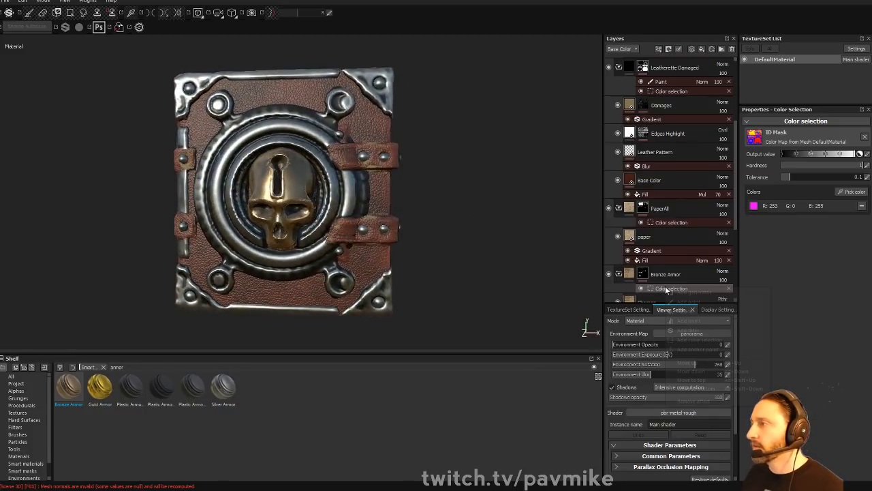
left_click(695, 301)
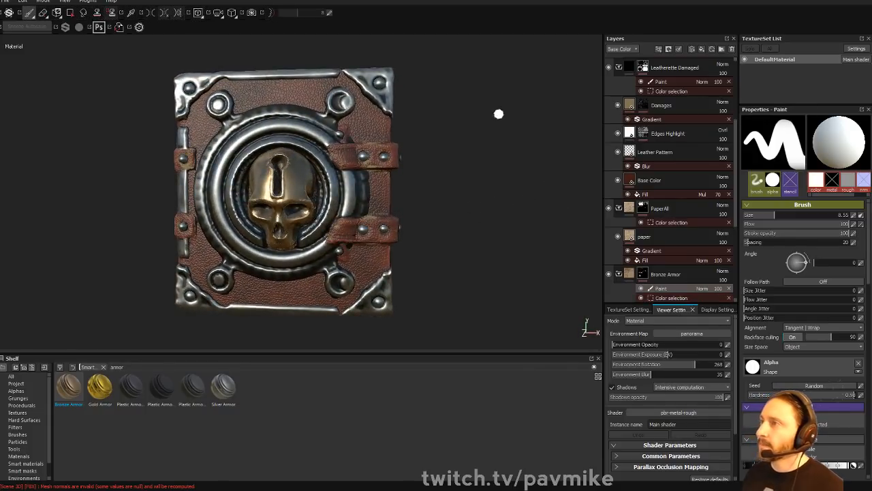
mouse_move(498, 113)
left_mouse_down("alt")
mouse_move(506, 98)
mouse_move(495, 137)
mouse_move(483, 107)
mouse_move(508, 119)
mouse_move(436, 119)
left_mouse_up("alt")
right_click_drag(275, 127, 280, 127, "ctrl")
- Try painting bronze over the round studs and outer ring around the skull, and undo the strokes
left_click_drag(248, 115, 330, 122)
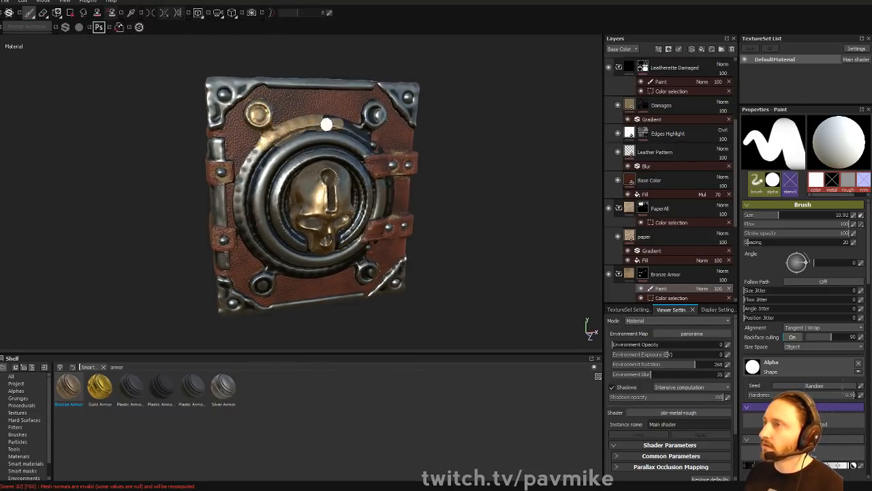
left_click_drag(492, 124, 463, 112, "alt")
left_click_drag(466, 112, 434, 125, "alt")
left_click_drag(348, 111, 362, 111)
key("ctrl+z")
left_click_drag(471, 108, 503, 109, "alt")
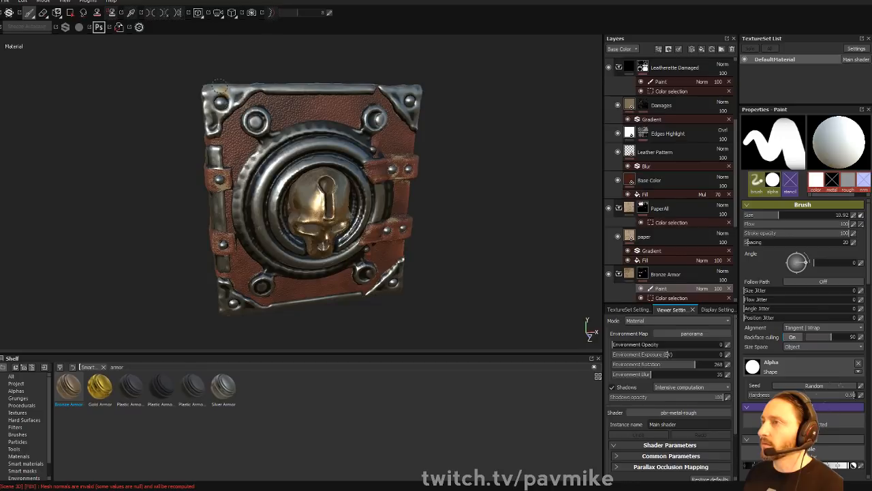
- Paint the Bronze Armor mask over the front cover's metal corners, edge trims and the strips along the spine
mouse_move(221, 94)
left_mouse_down()
mouse_move(209, 95)
mouse_move(275, 88)
mouse_move(396, 95)
left_mouse_up()
mouse_move(481, 94)
left_mouse_down("alt")
mouse_move(446, 91)
mouse_move(441, 112)
left_mouse_up("alt")
mouse_move(382, 88)
left_mouse_down()
mouse_move(386, 119)
mouse_move(405, 138)
mouse_move(376, 126)
left_mouse_up()
left_click_drag(449, 80, 415, 68, "alt")
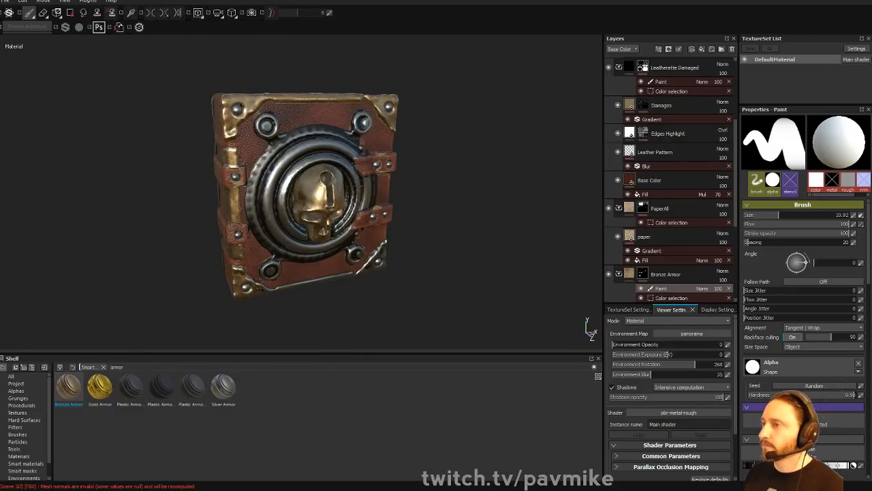
left_click_drag(369, 328, 259, 295, "alt")
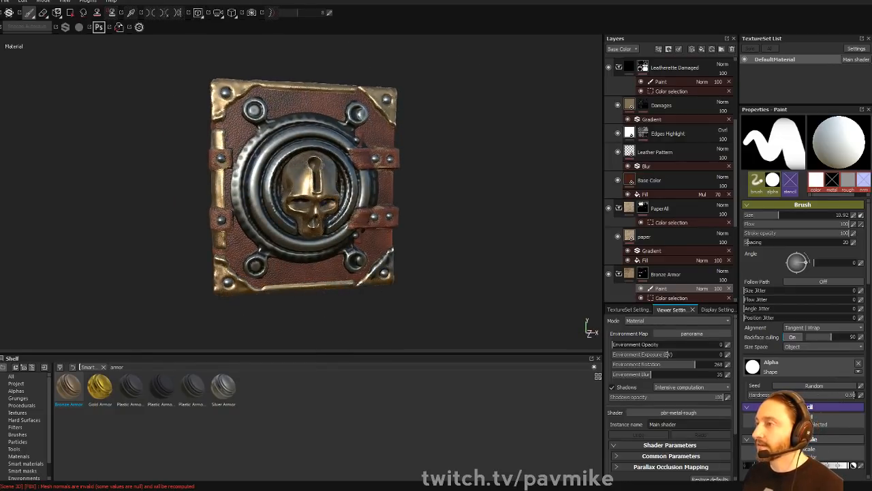
- Paint the Bronze Armor mask over the back cover's four metal corners and its edge trims
left_click_drag(368, 279, 391, 173, "alt")
right_click_drag(391, 173, 454, 156, "shift")
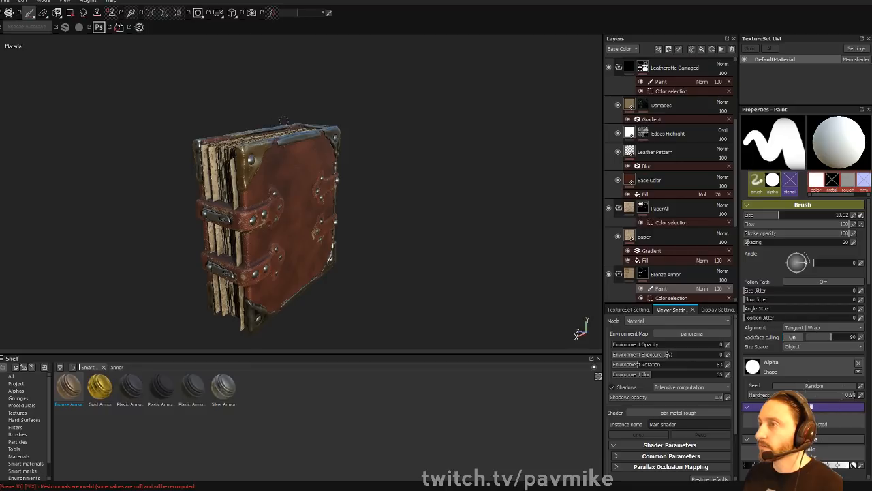
left_click_drag(427, 120, 340, 147, "alt")
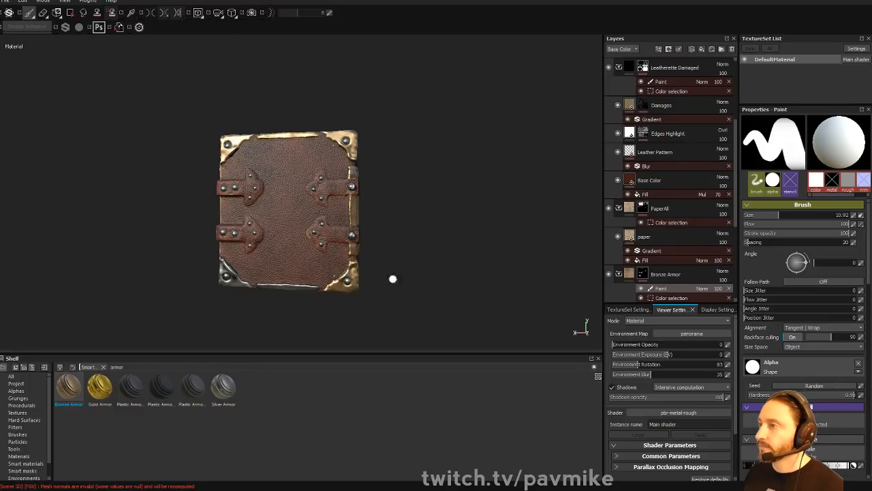
left_click_drag(393, 279, 189, 265, "alt")
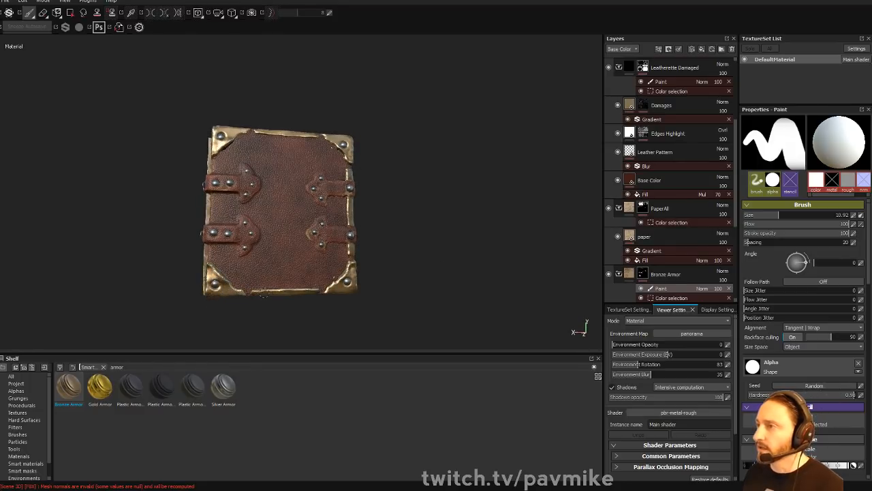
left_click_drag(264, 294, 533, 252, "alt")
right_click_drag(534, 253, 479, 204, "shift")
mouse_move(479, 204)
left_mouse_down("alt")
mouse_move(471, 210)
mouse_move(482, 219)
left_mouse_up("alt")
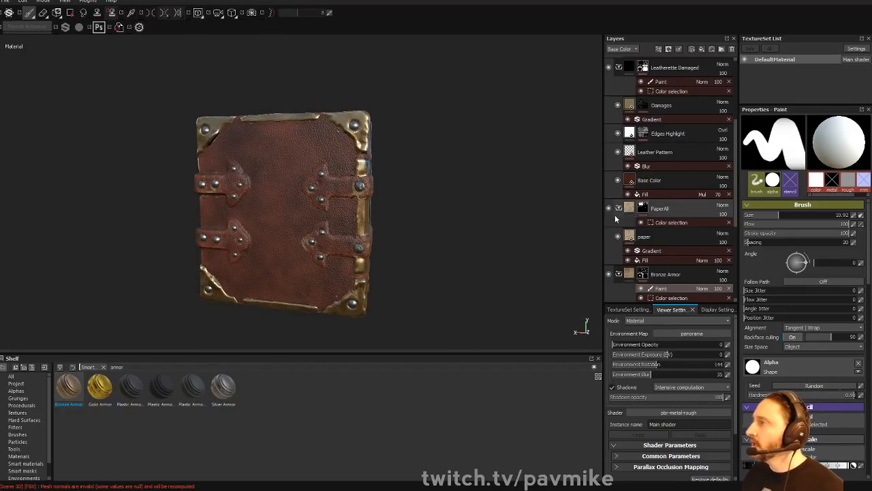
- Collapse the PaperAll, Bronze Armor and Steel material folders, leaving only Leatherette Damaged expanded
left_click(618, 68)
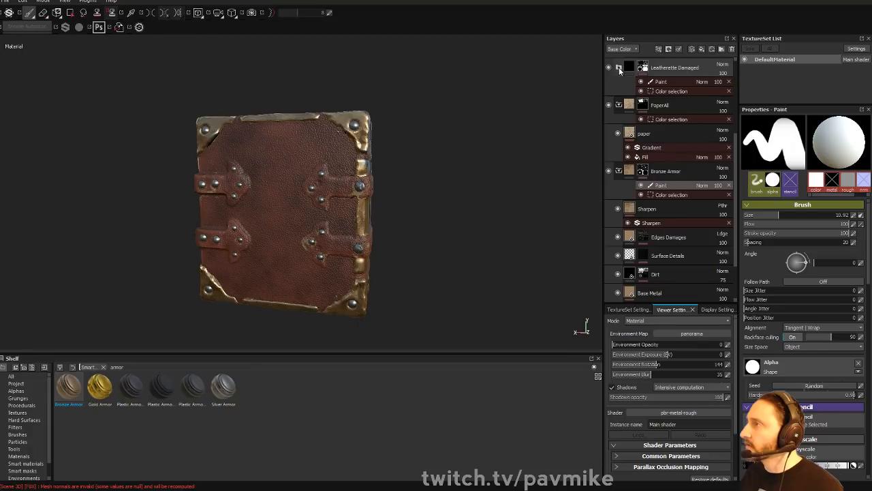
left_click(619, 105)
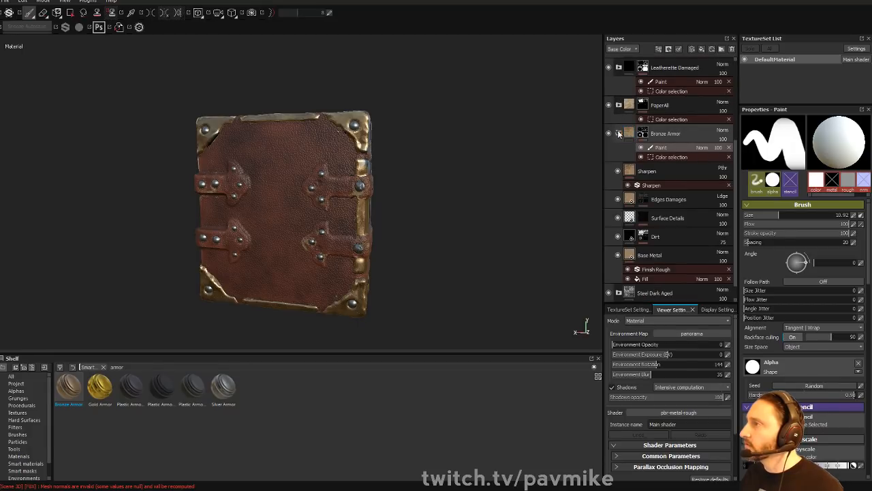
left_click(619, 133)
scroll(633, 225, "up", 1)
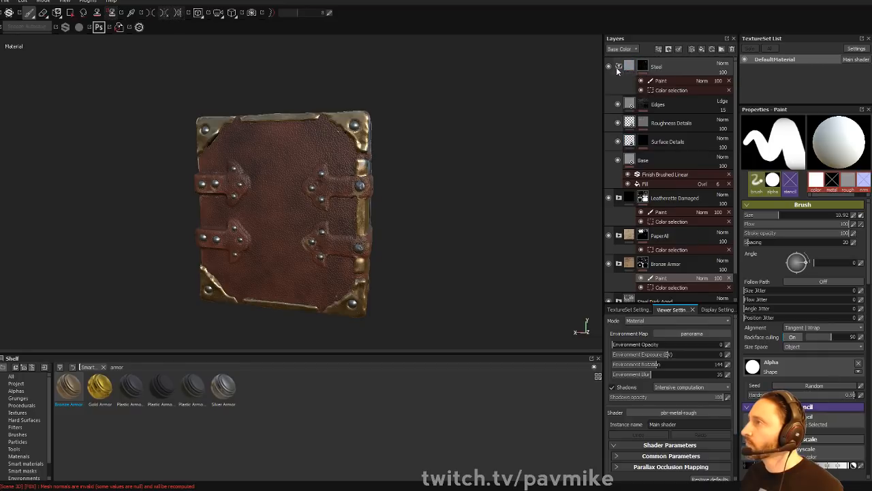
left_click(618, 67)
left_click(618, 104)
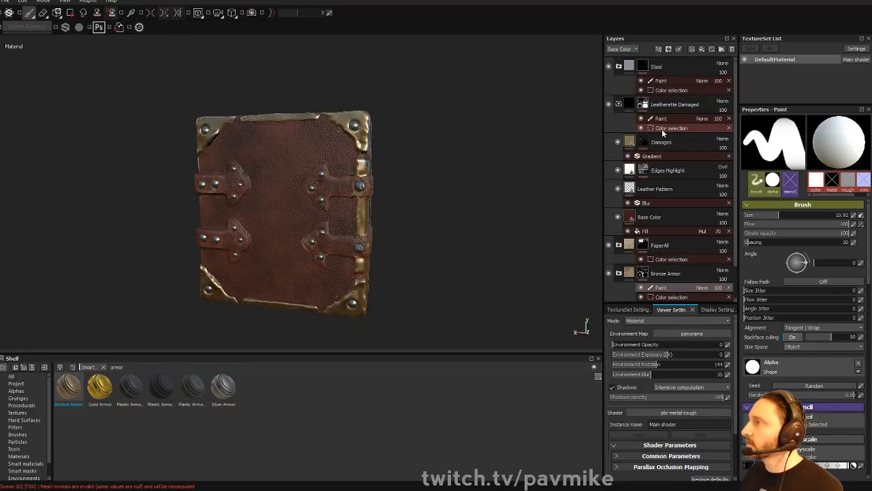
- Set the Global Balance of the Damages layer's MG Mask Editor to 0.54, comparing the leather wear on both covers
left_click(640, 143)
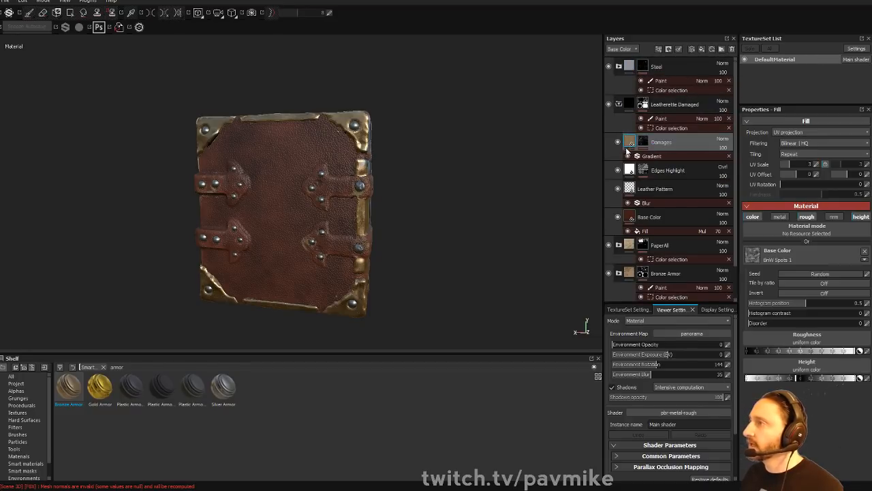
left_click(645, 148)
left_click(692, 157)
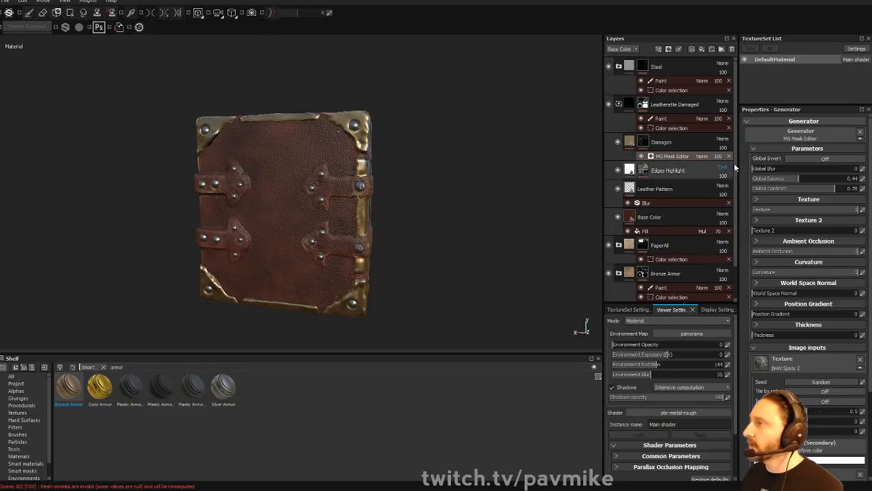
left_click_drag(806, 179, 818, 179)
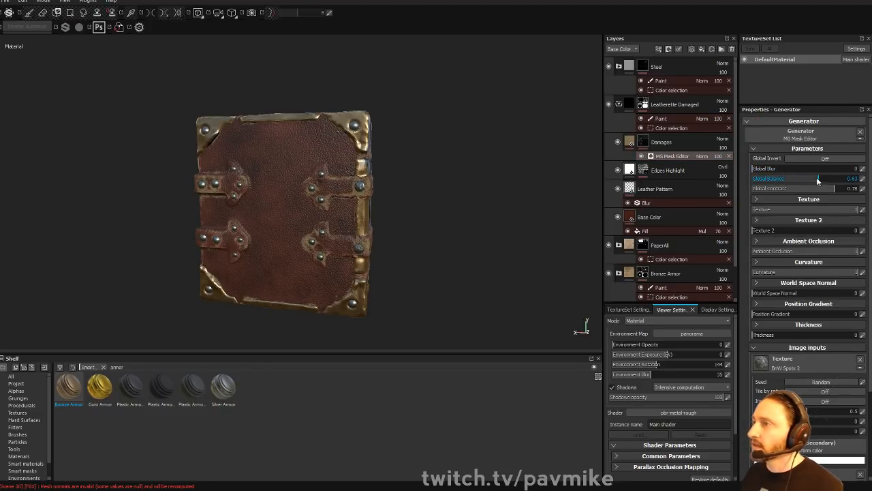
left_click_drag(96, 147, 274, 181, "alt")
right_click_drag(273, 182, 358, 206, "shift")
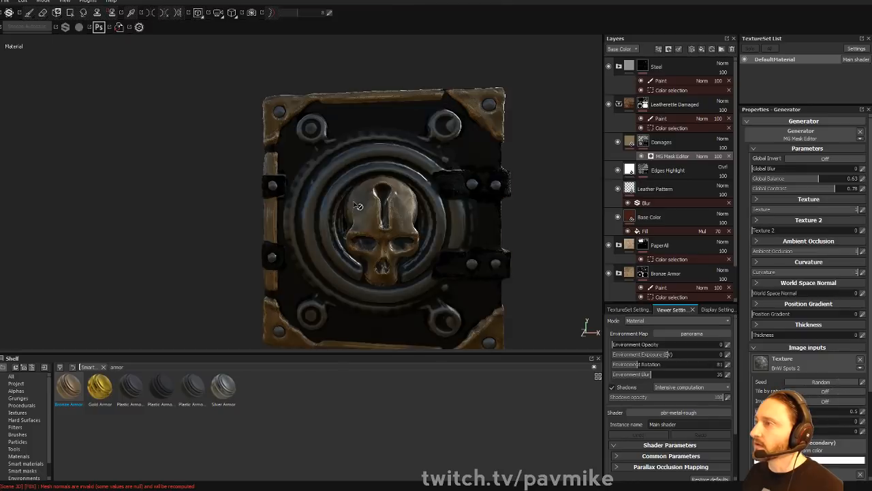
middle_click_drag(518, 226, 364, 177, "alt")
right_click_drag(364, 177, 347, 181, "shift")
middle_click_drag(346, 181, 389, 195, "alt")
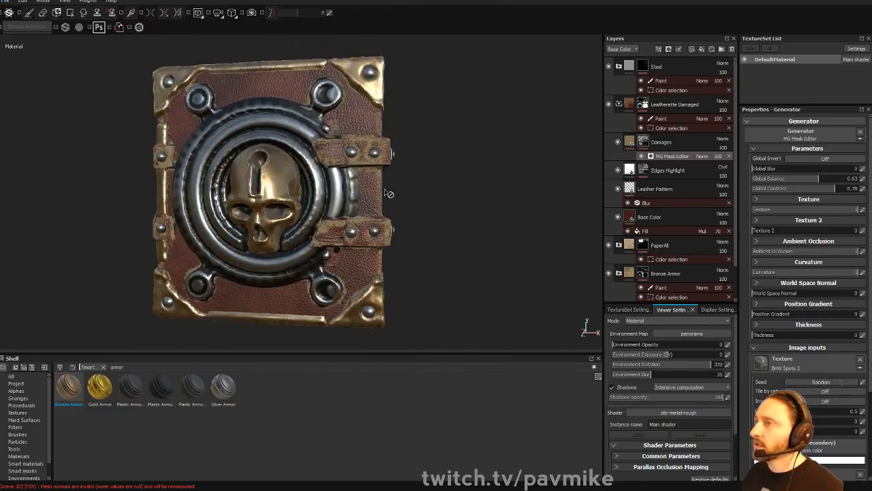
left_click_drag(389, 195, 401, 196, "alt")
left_click_drag(809, 177, 806, 177)
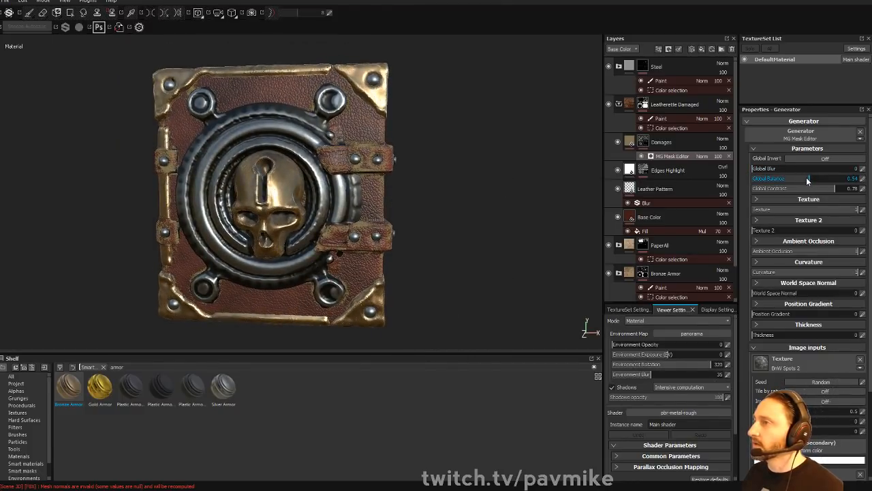
- Add a fill layer directly above Damages inside Leatherette Damaged and name it Stain
left_click(671, 147)
right_click(674, 145)
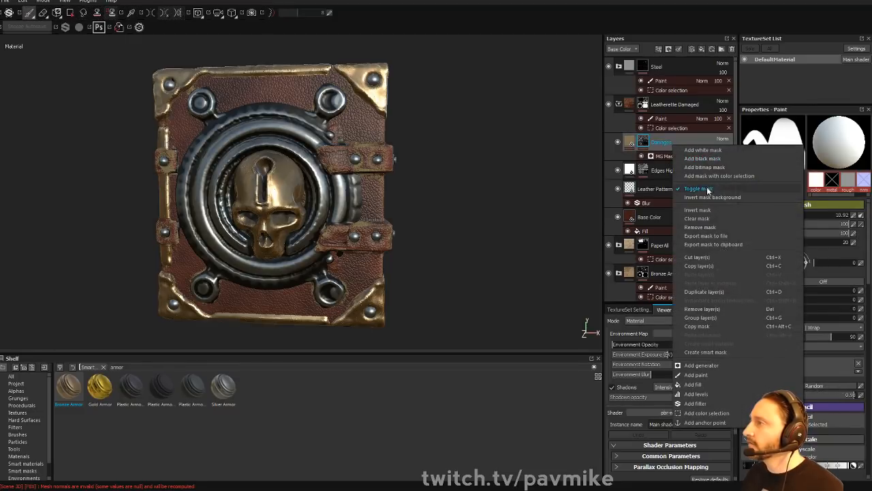
left_click(669, 145)
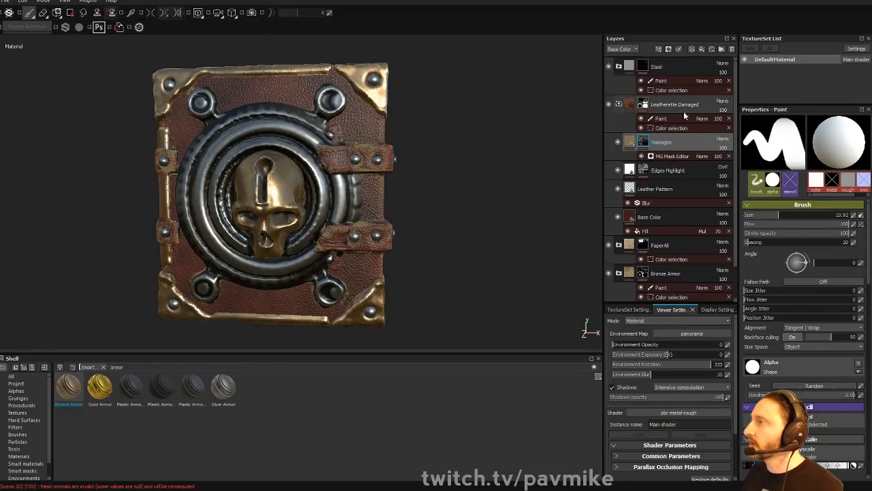
left_click(701, 49)
double_click(653, 141)
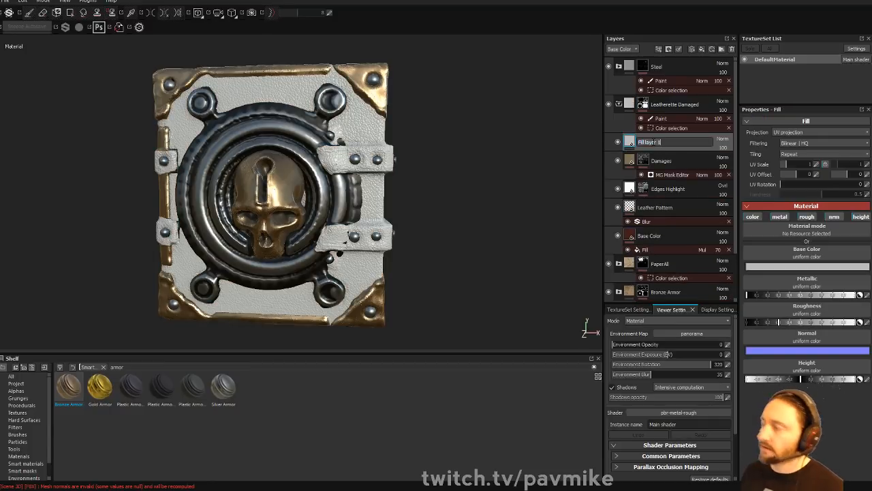
type("Stain")
key("Return")
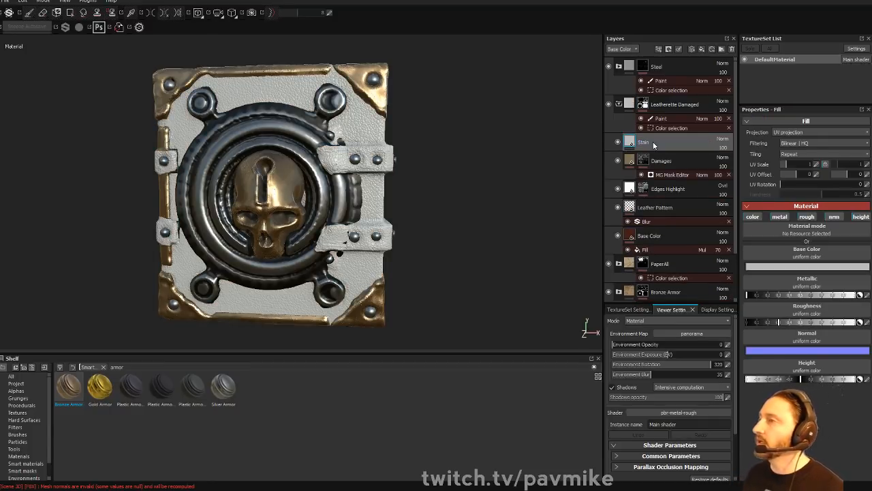
- Give the Stain layer a very dark brown base color and disable its metal, rough, nrm and height channels
left_click(811, 266)
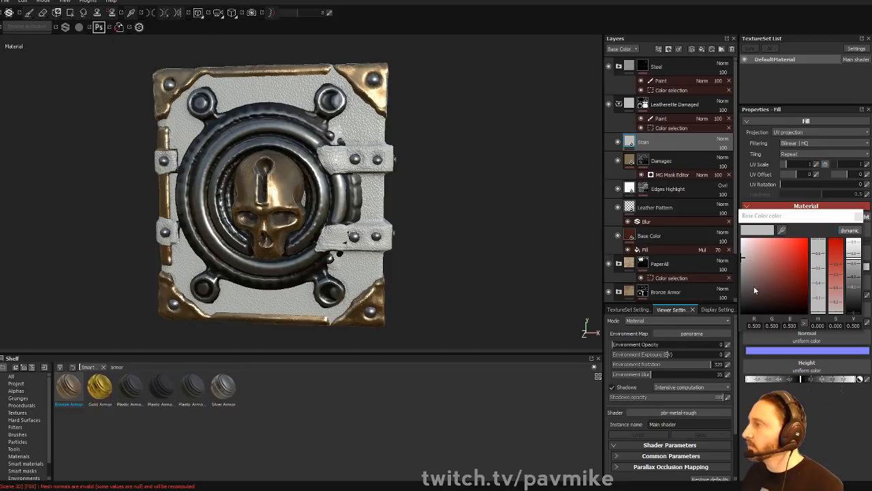
left_click_drag(753, 291, 785, 303)
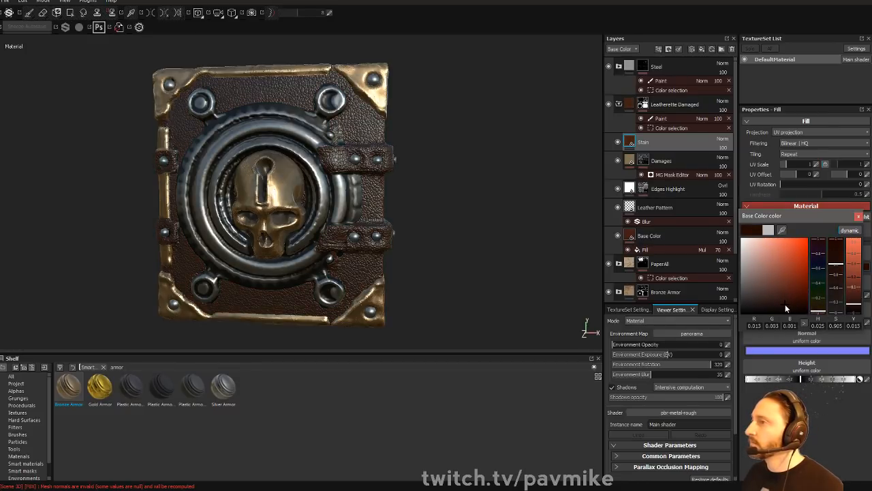
left_click(857, 217)
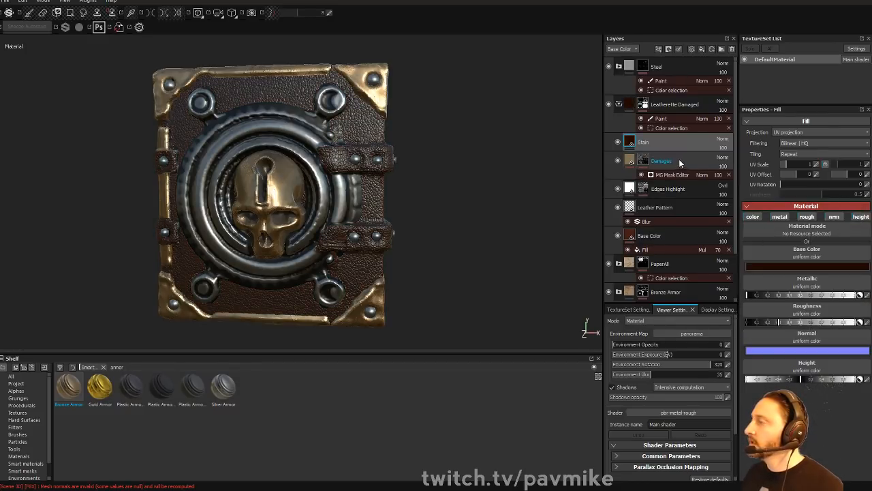
left_click(778, 215)
left_click(806, 217)
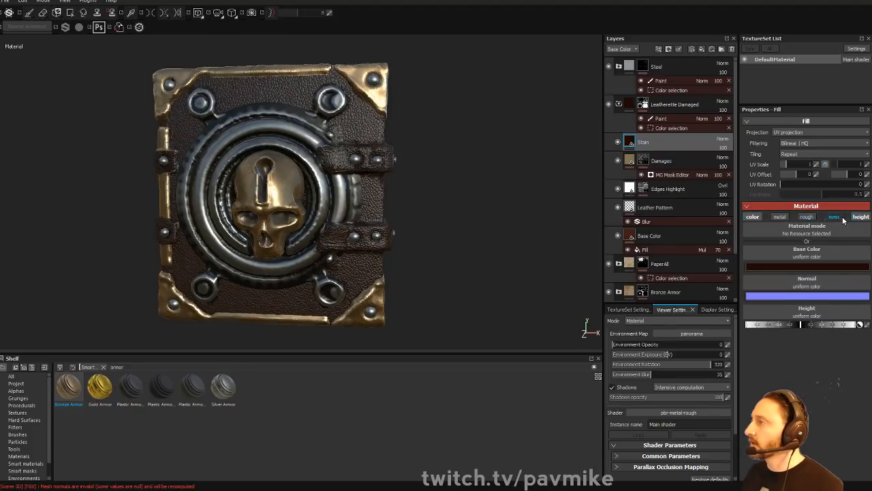
left_click(834, 216)
left_click(861, 217)
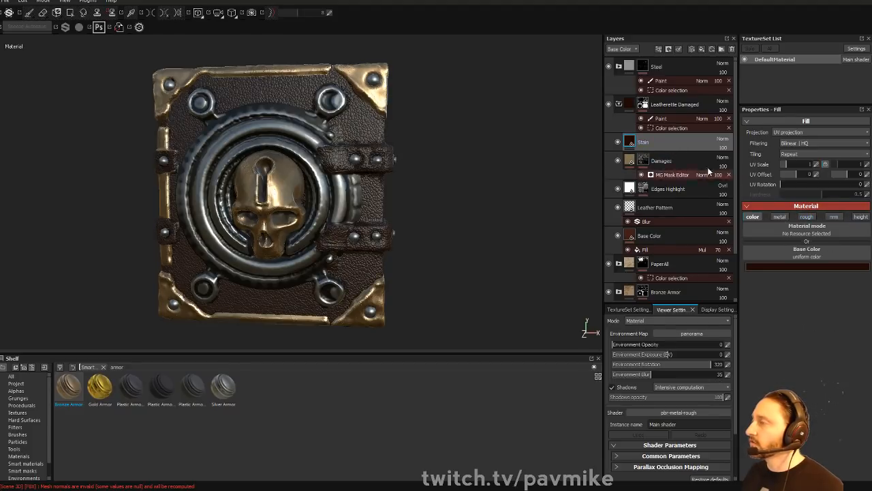
- Set the Stain layer's blend mode to Multiply and its base color to reddish brown, RGB 0.160, 0.027, 0.003
left_click(722, 140)
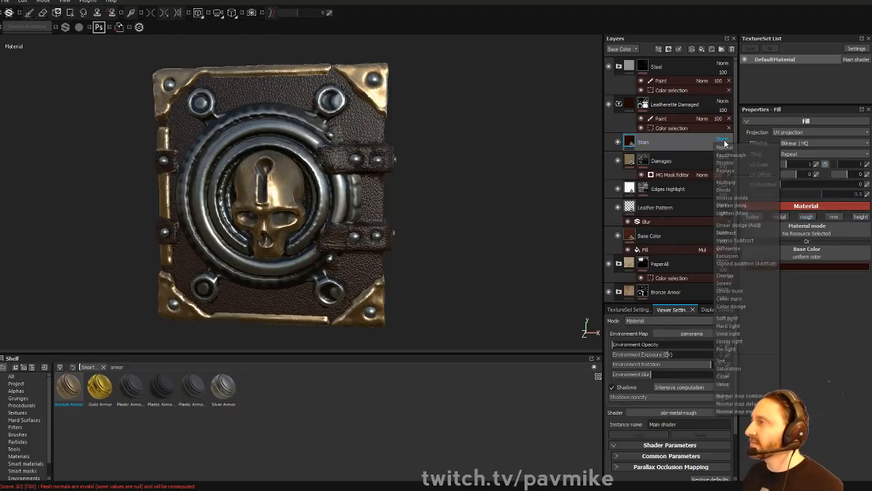
left_click(728, 182)
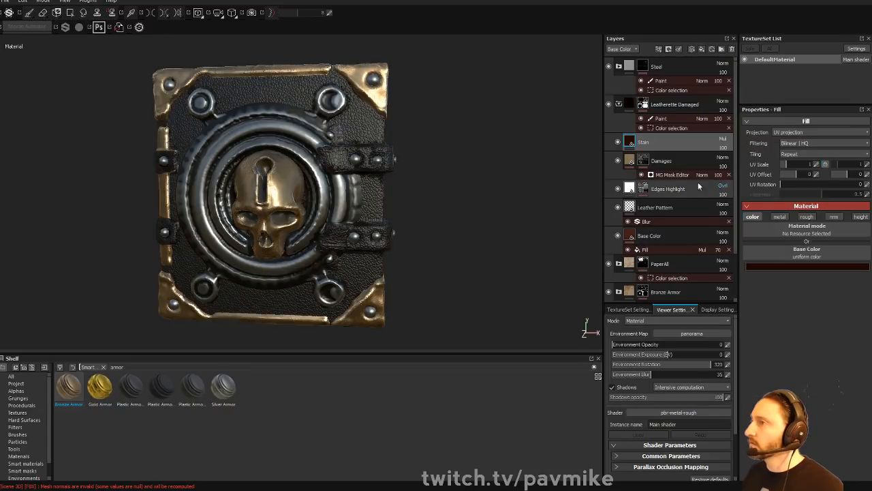
left_click(799, 265)
left_click_drag(792, 278, 797, 281)
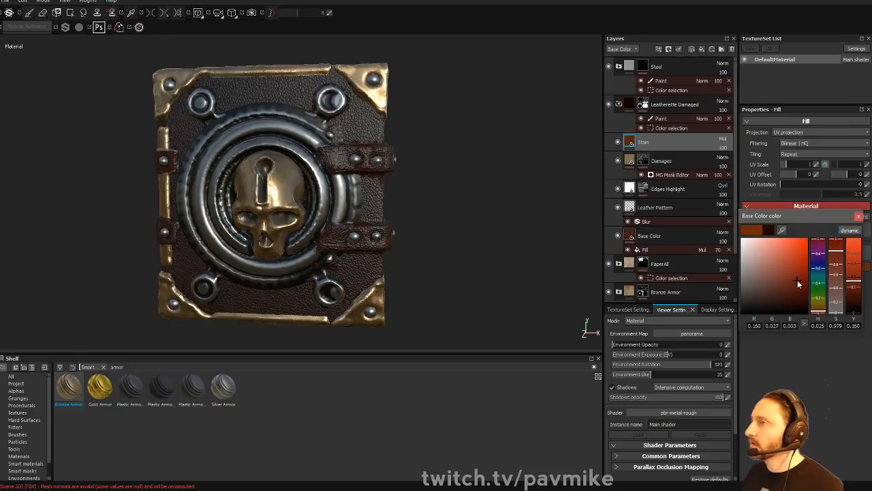
left_click(856, 216)
- Add a black mask to the Stain layer and paint the stain onto the upper strap of the front cover
right_click(666, 143)
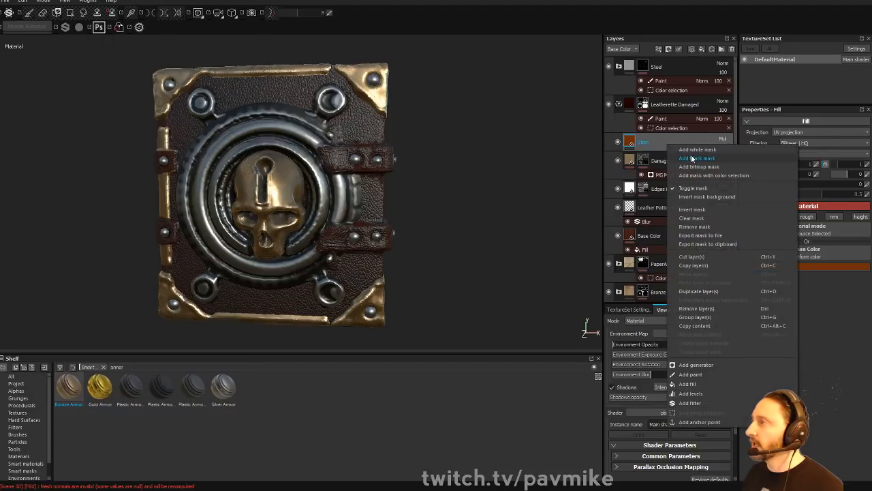
left_click(691, 159)
left_click_drag(440, 163, 334, 159, "alt")
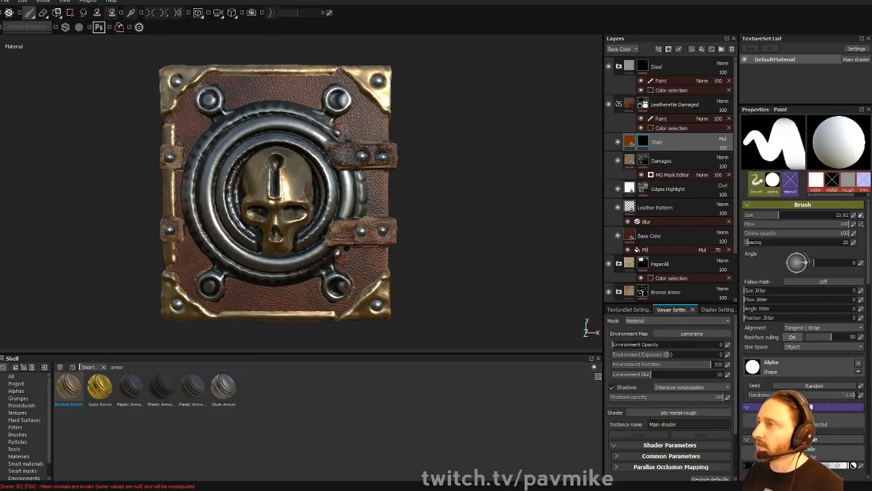
left_click_drag(482, 152, 496, 164, "alt")
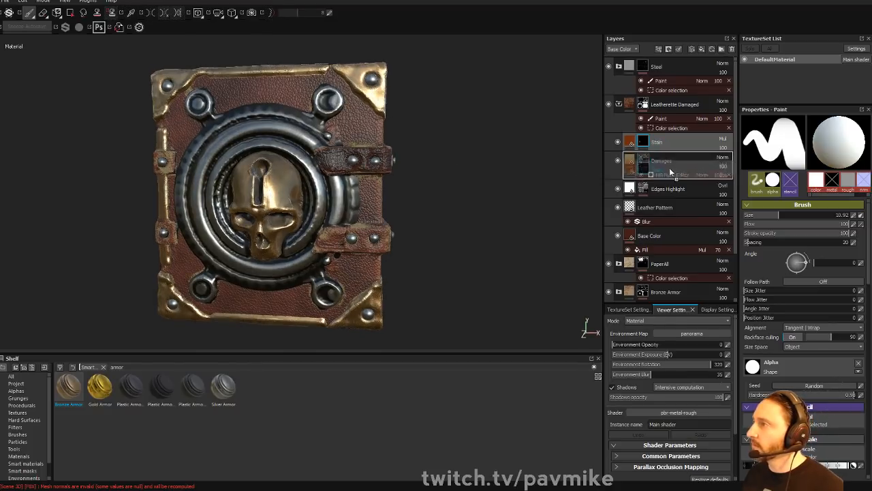
- Move the Stain layer directly below Damages and paint the stain onto the lower front strap and the clasp straps across the page edges
left_click_drag(671, 174, 669, 178)
left_click_drag(405, 183, 342, 173, "alt")
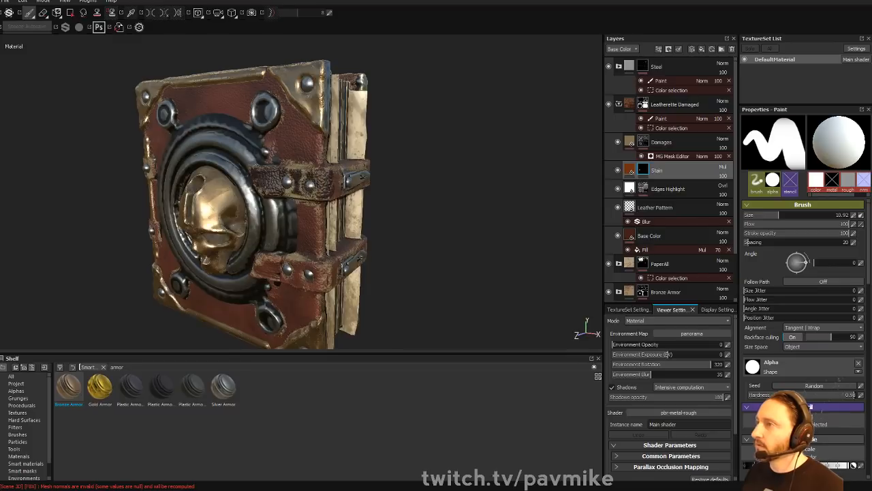
left_click_drag(420, 183, 445, 150, "alt")
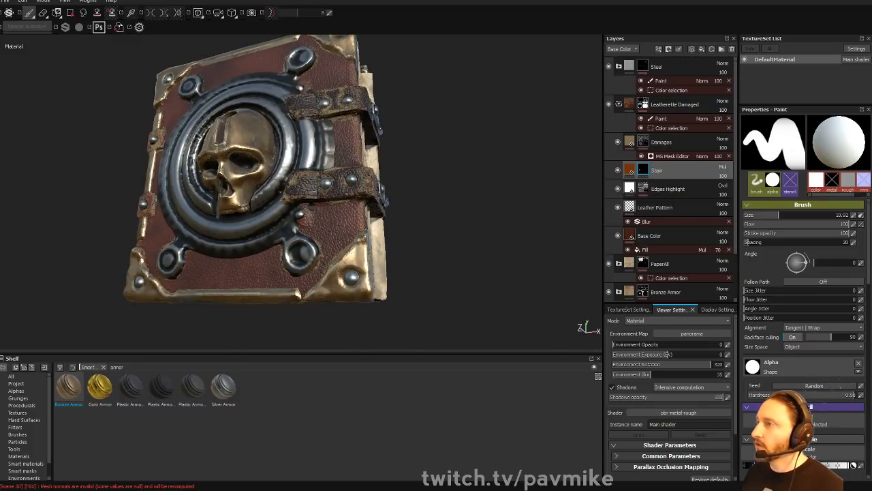
mouse_move(472, 139)
left_mouse_down("alt")
mouse_move(516, 225)
mouse_move(289, 270)
left_mouse_up("alt")
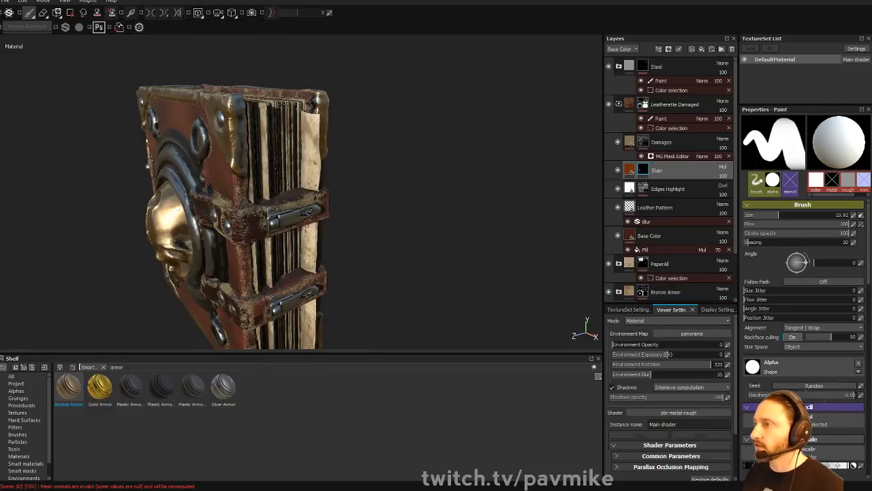
left_click_drag(346, 161, 370, 142, "alt")
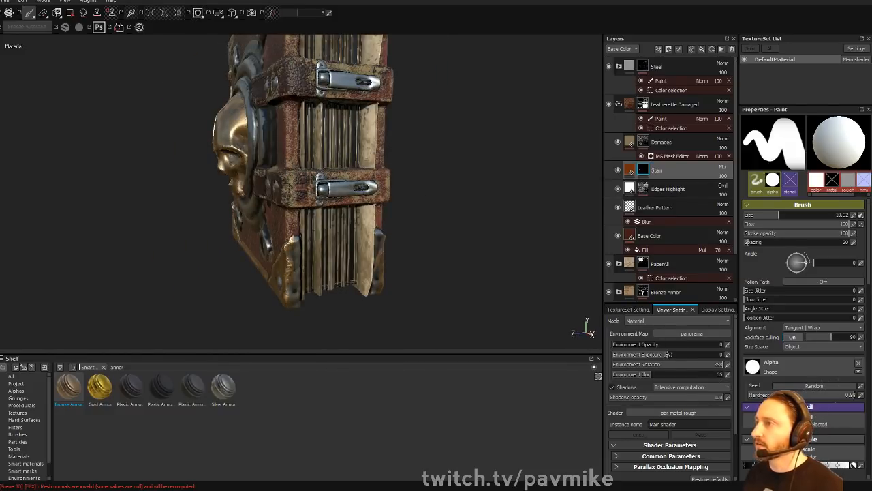
mouse_move(376, 181)
left_mouse_down("alt")
mouse_move(405, 197)
mouse_move(331, 149)
left_mouse_up("alt")
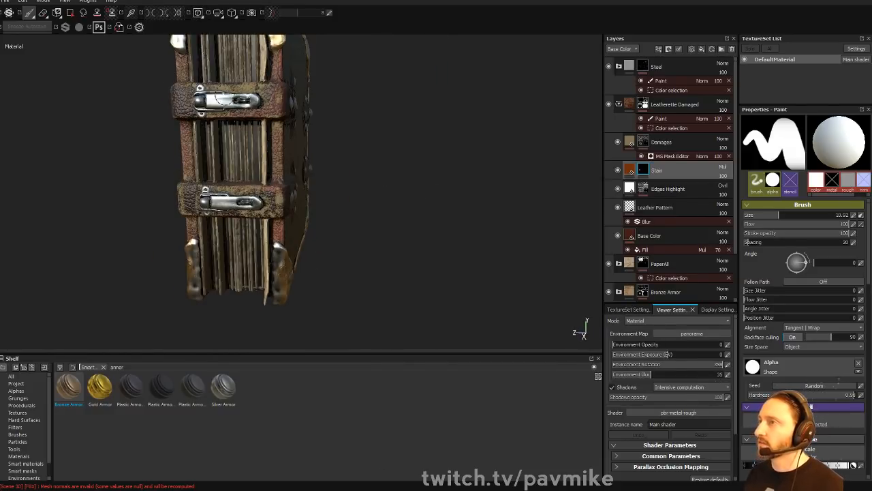
- Paint the stain onto the upper and lower leather straps on both sides of the back cover
left_click_drag(268, 107, 249, 159, "alt")
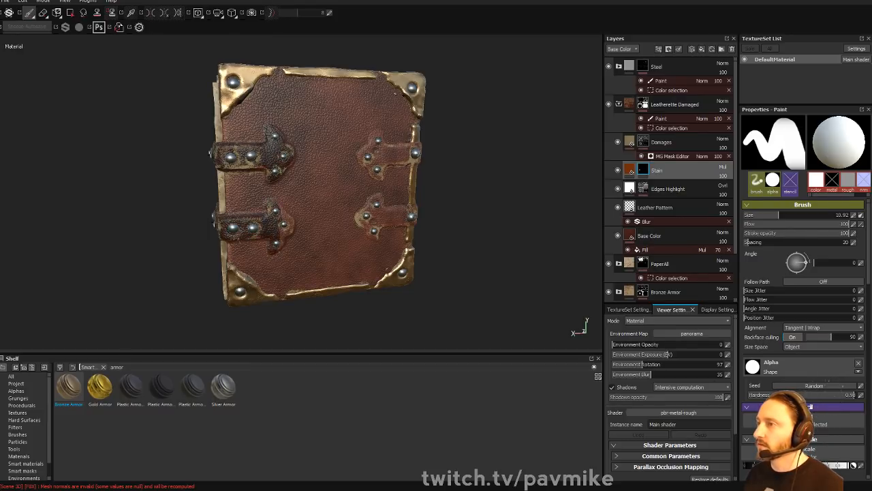
left_click_drag(468, 193, 339, 154, "alt")
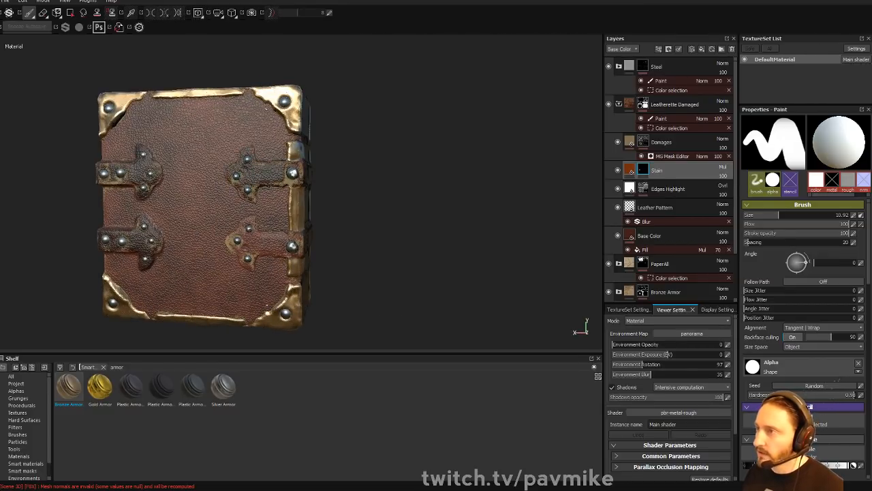
left_click_drag(252, 240, 286, 242)
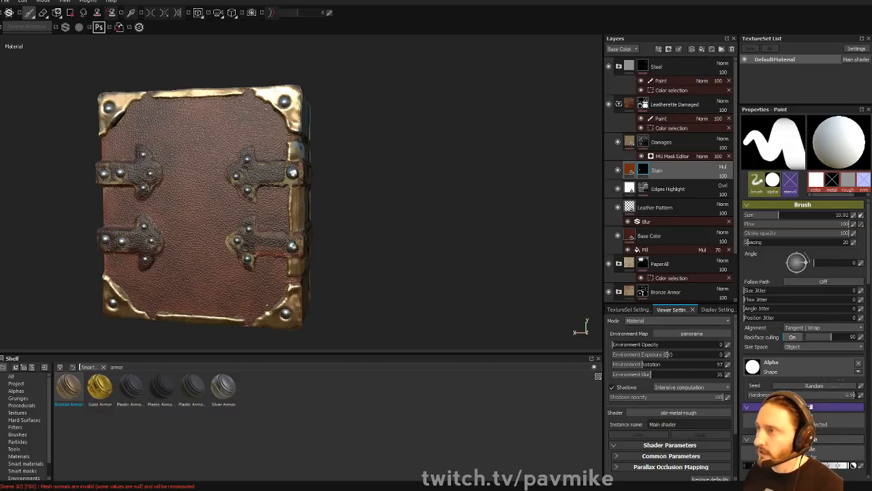
- Paint the stain onto both straps across the spine and onto their riveted ends on the front cover
left_click_drag(346, 182, 324, 176, "alt")
right_click_drag(324, 177, 299, 174, "shift")
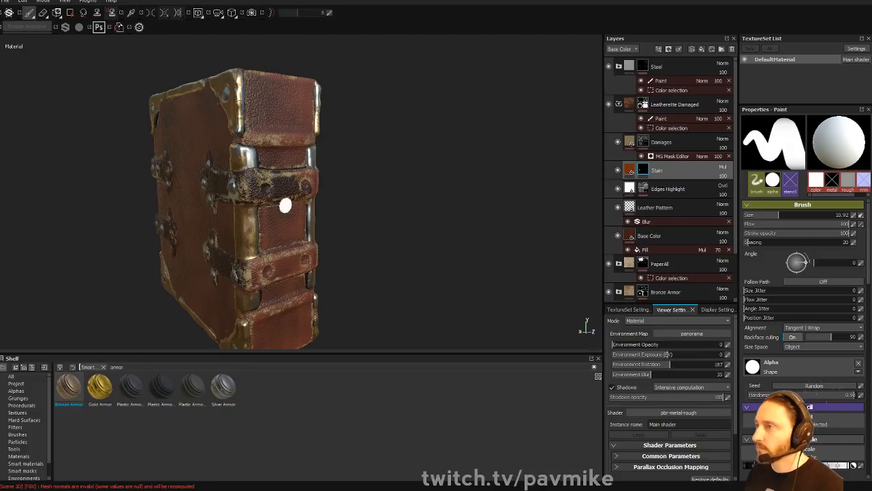
left_click_drag(300, 254, 256, 273)
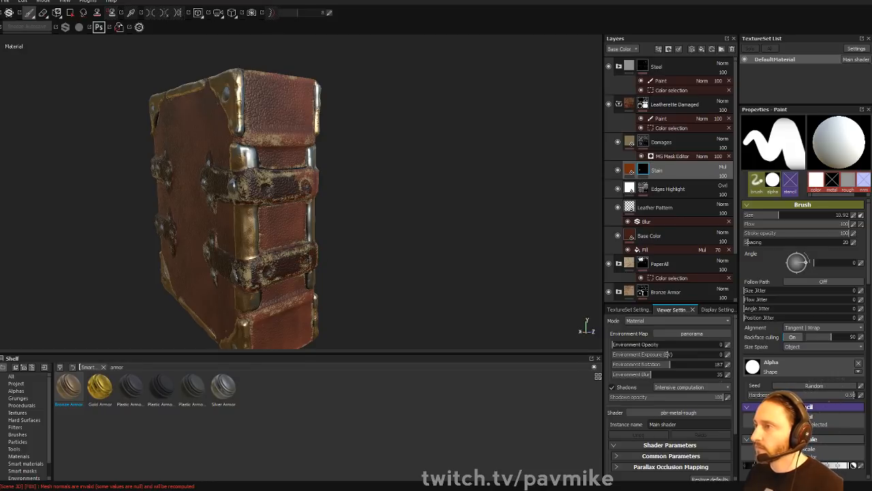
left_click_drag(337, 180, 249, 161, "alt")
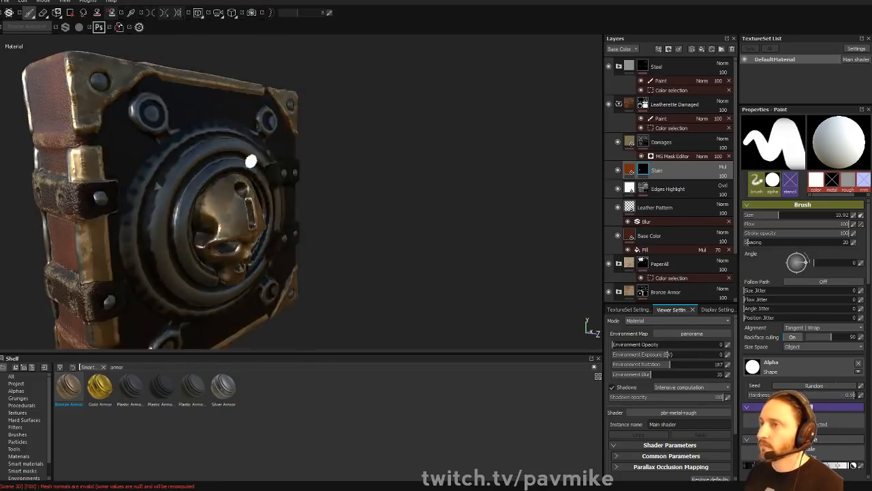
middle_click_drag(249, 162, 306, 136, "alt")
left_click_drag(306, 136, 235, 130, "alt")
right_click_drag(235, 130, 291, 146, "shift")
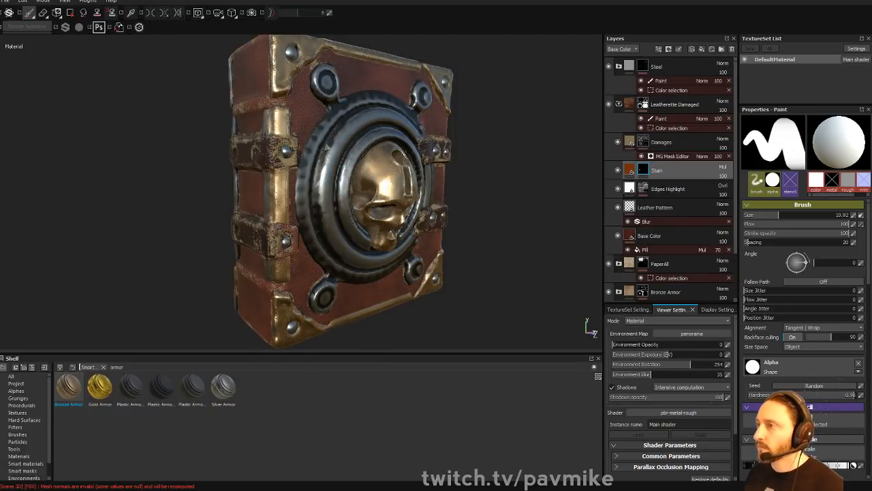
left_click_drag(327, 147, 514, 237, "alt")
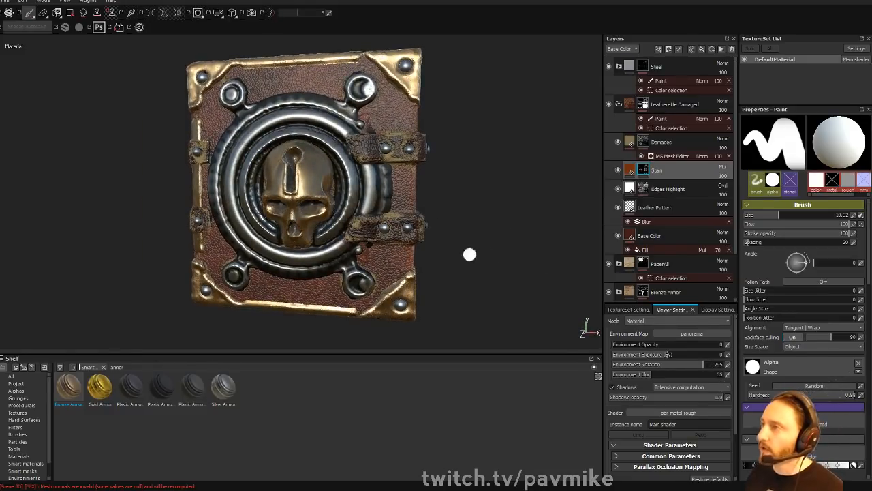
- Add a fill layer above the Steel folder and name it Dirt
left_click(670, 71)
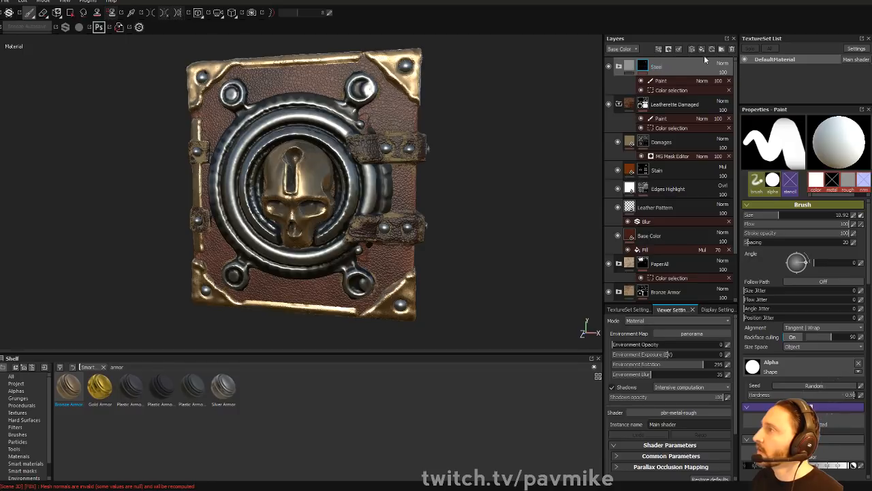
left_click(704, 50)
double_click(648, 67)
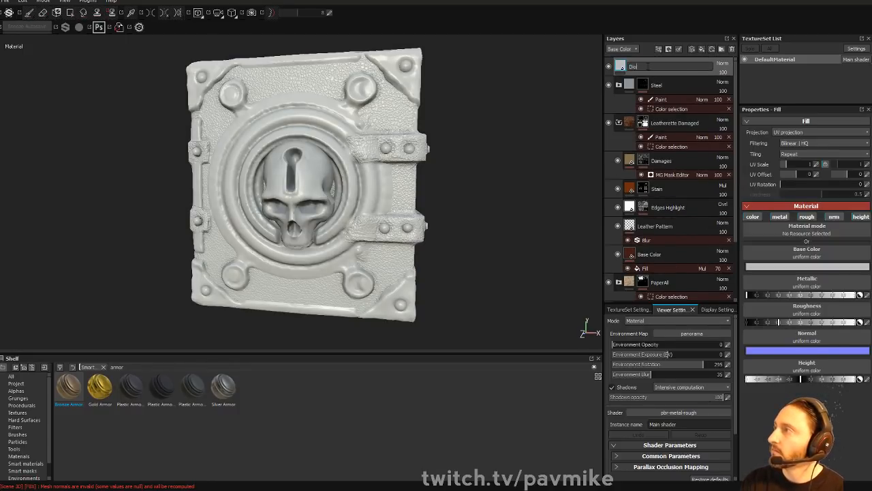
key("Return")
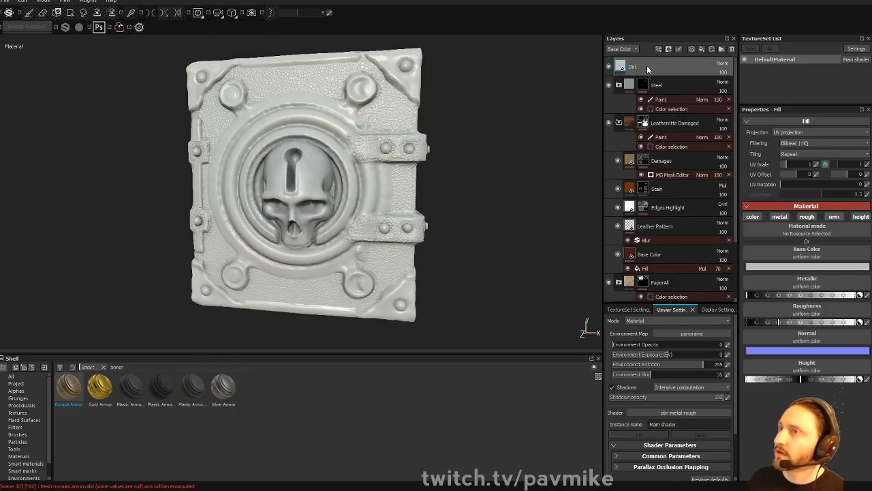
- Start saving the project and browse to the MedievalZombie folder inside streaming as its location
left_click(7, 3)
left_click(12, 83)
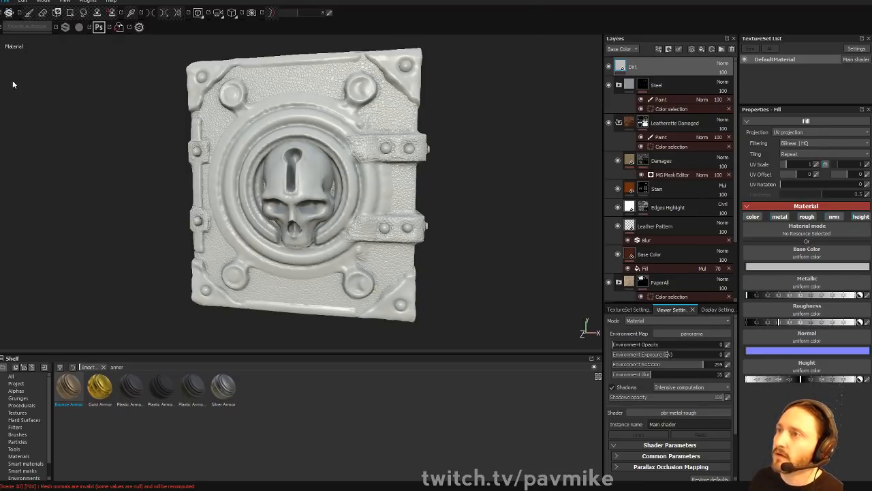
left_click(33, 109)
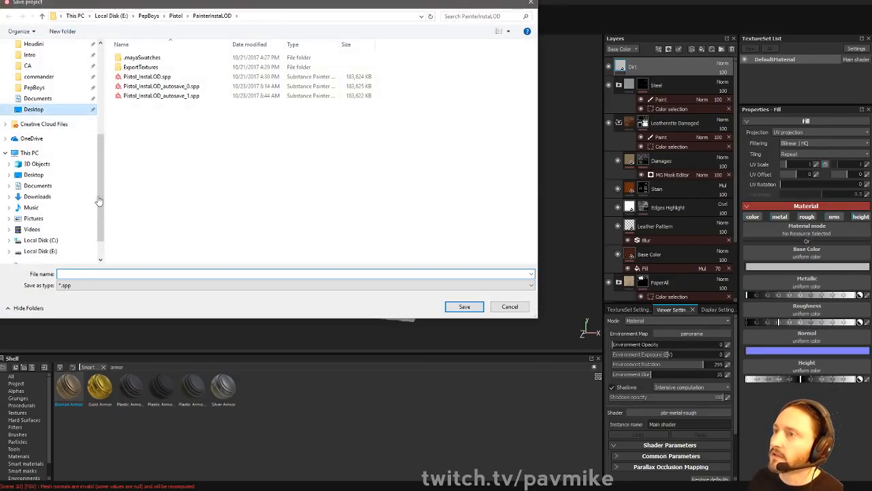
left_click(172, 274)
type("B")
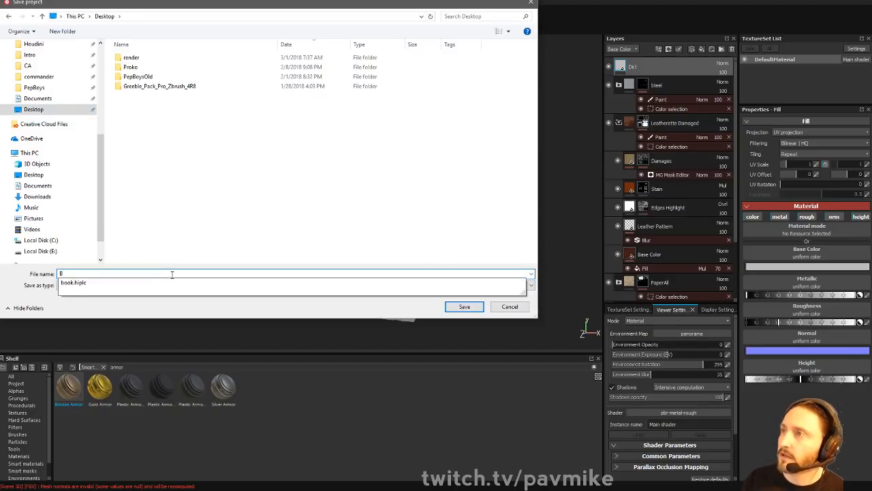
scroll(49, 66, "up", 5)
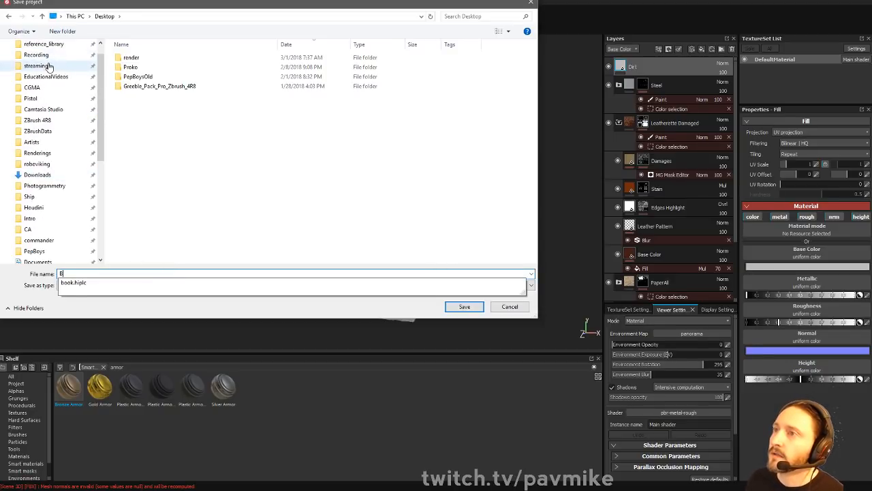
left_click(50, 67)
double_click(137, 57)
left_click(129, 58)
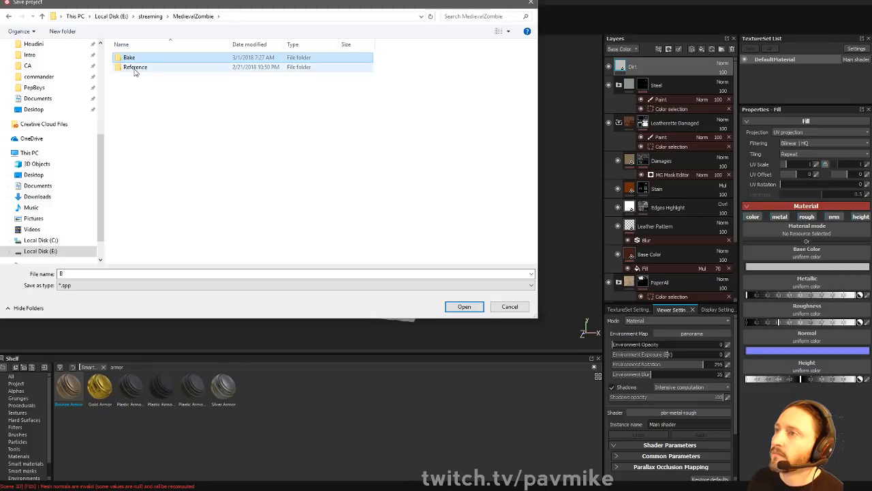
- Create a folder named Painter inside MedievalZombie and save the project in it
right_click(258, 167)
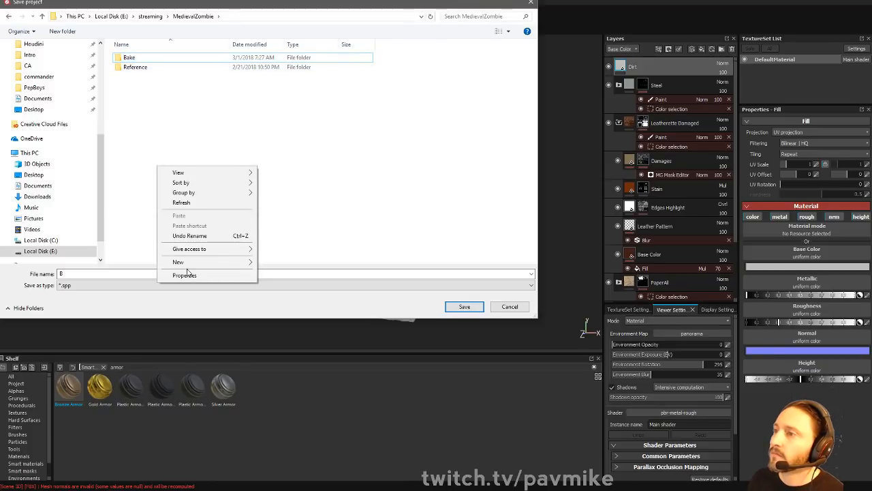
mouse_move(179, 262)
left_click(146, 264)
type("Pain")
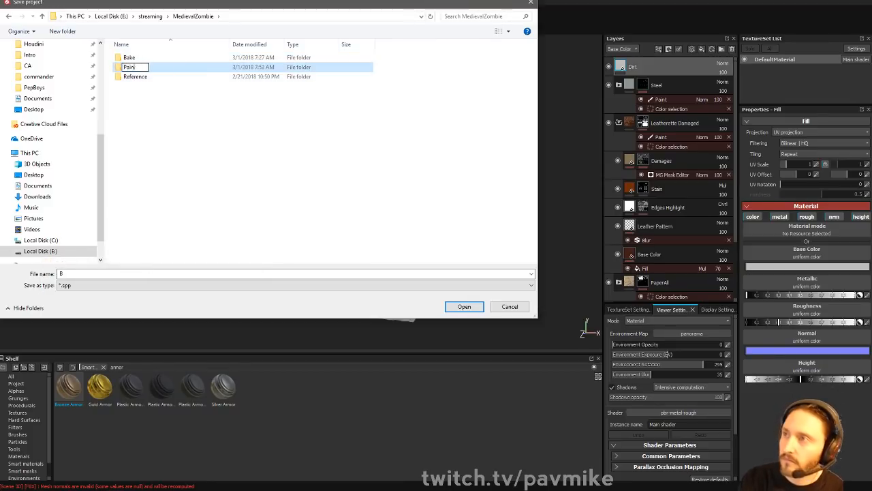
type("ter")
key("Return")
key("Return")
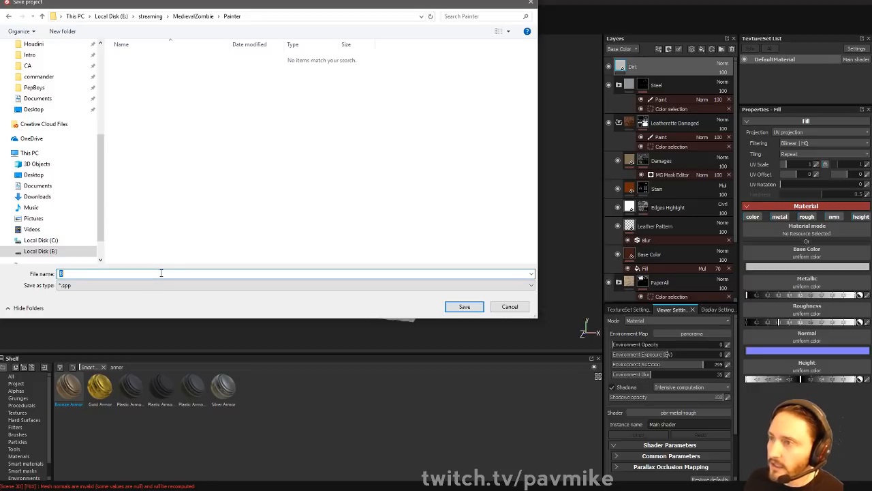
key("Return")
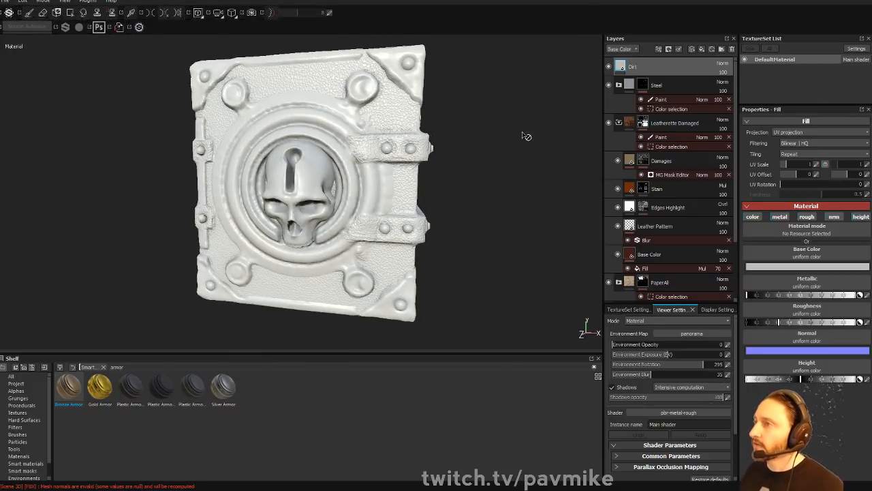
- Add a fill effect to the Dirt layer and assign the BnW Spots 2 procedural to its base color
right_click(641, 78)
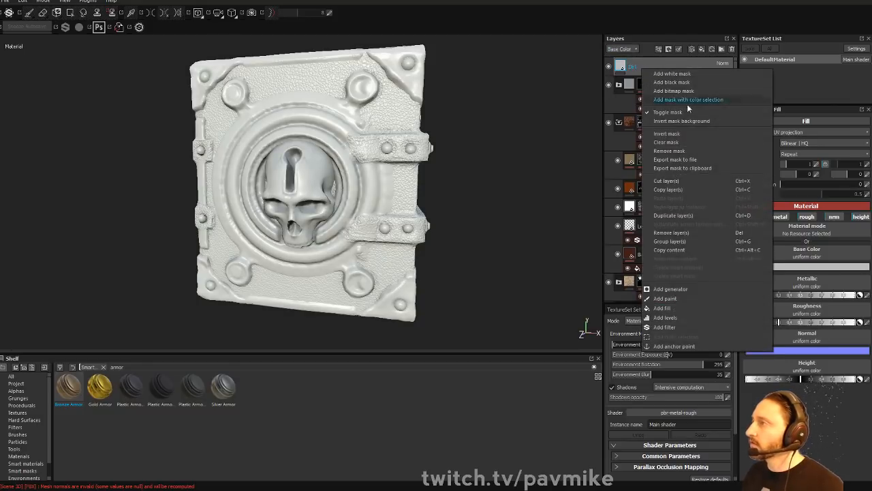
left_click(670, 308)
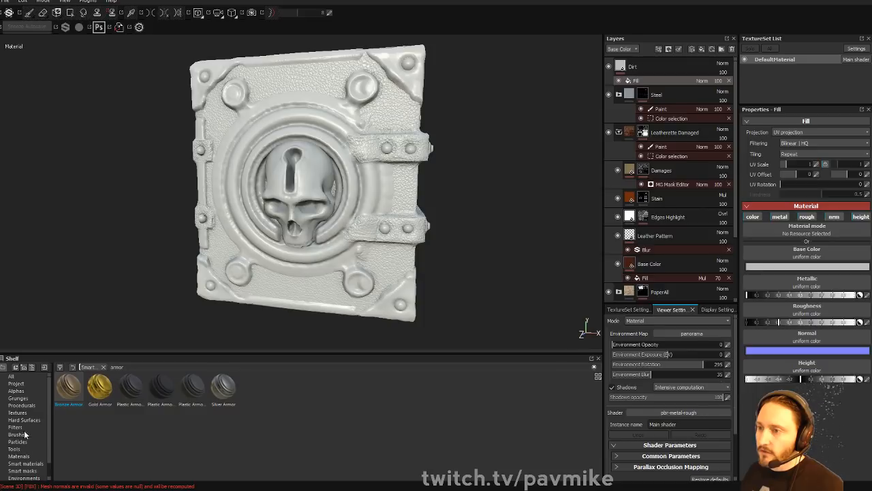
left_click(25, 406)
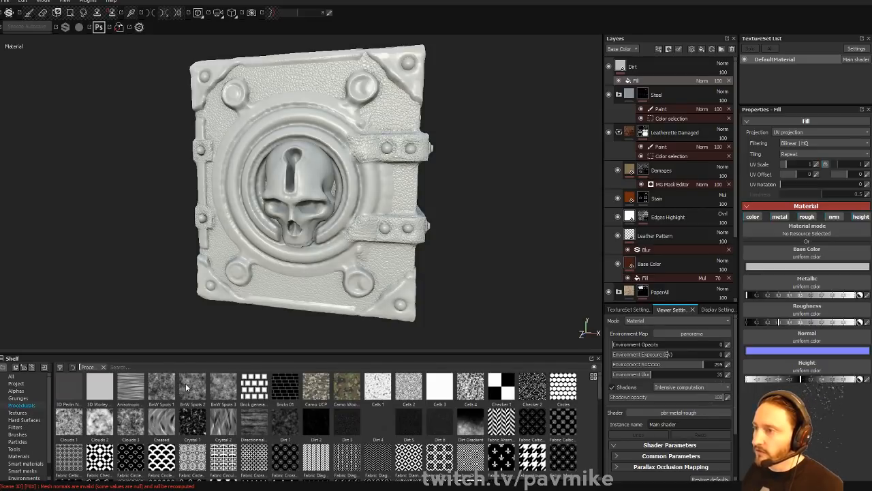
left_click_drag(187, 387, 802, 256)
- Disable the fill effect's metal, rough, nrm and height channels and set its projection to Tri-planar
left_click(790, 217)
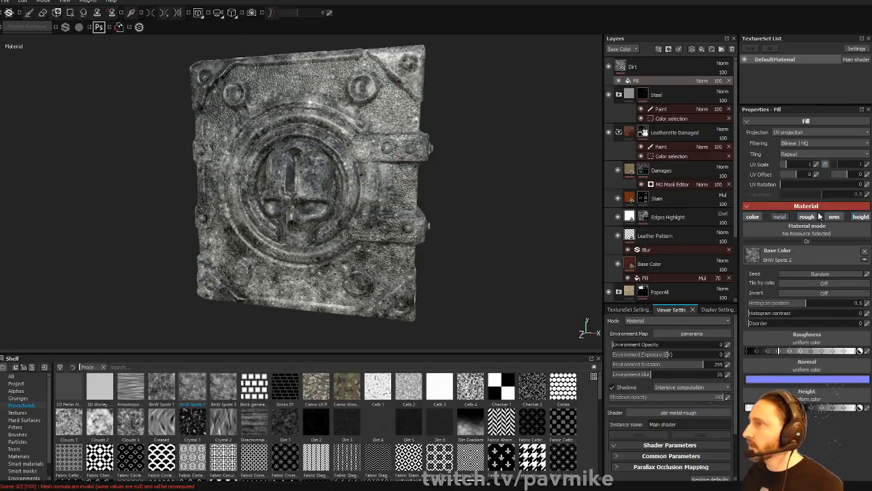
left_click(810, 218)
left_click(833, 218)
left_click(860, 217)
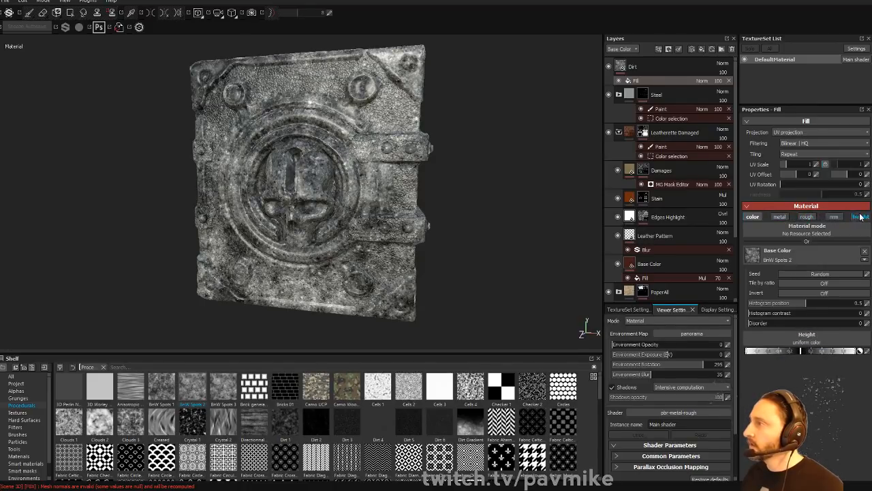
left_click(805, 134)
left_click(795, 145)
mouse_move(522, 181)
left_mouse_down("alt")
mouse_move(514, 159)
mouse_move(524, 170)
left_mouse_up("alt")
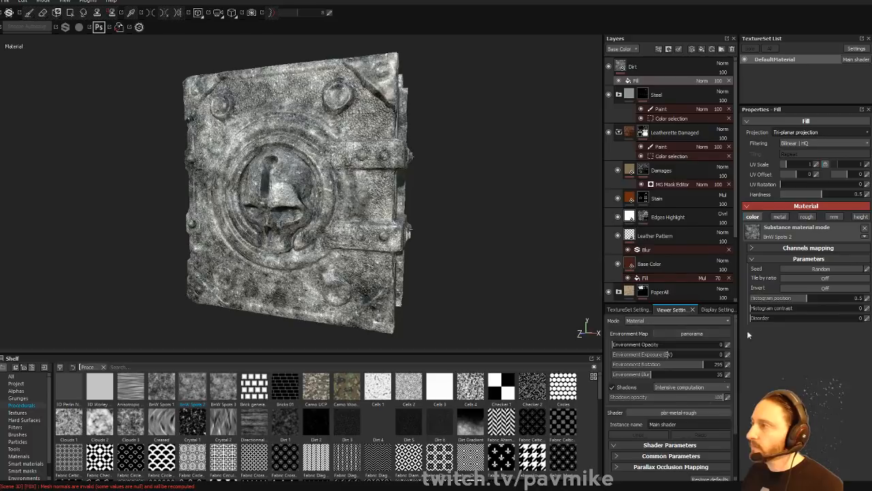
- Add a Gradient filter above the fill effect on the Dirt layer
right_click(639, 82)
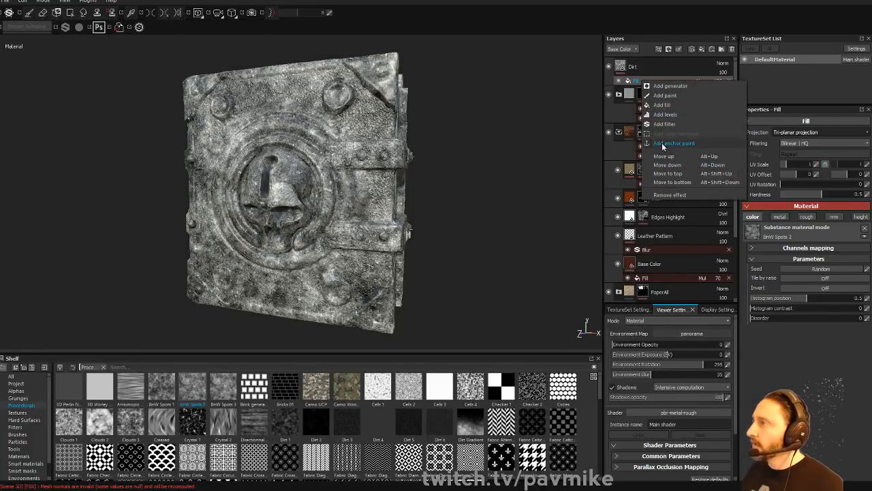
left_click(664, 124)
left_click(804, 141)
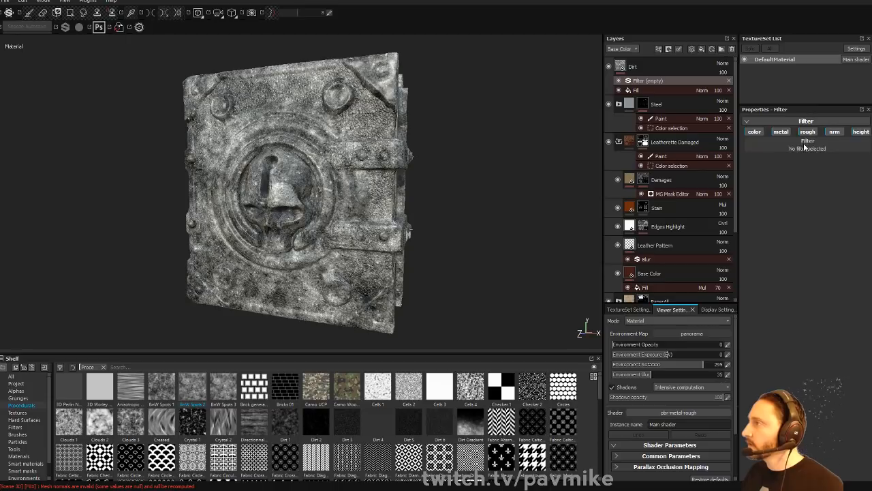
left_click(843, 226)
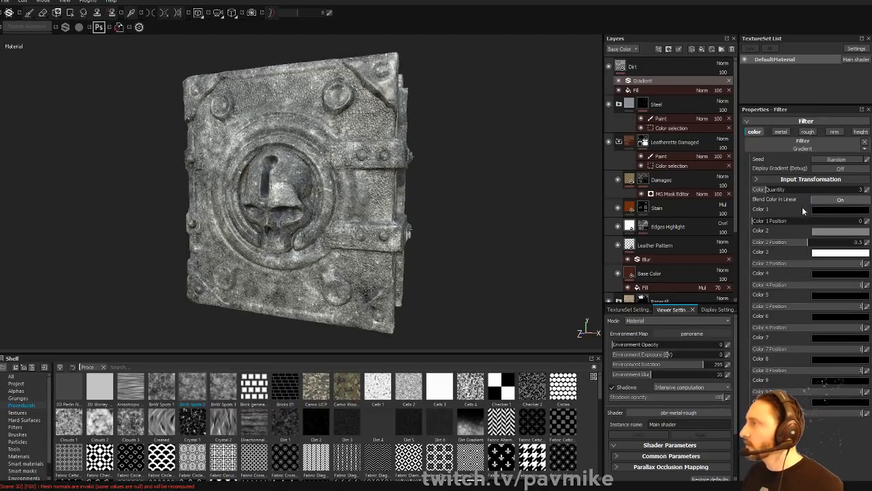
- Set the Gradient filter's Color 1 to a dark brown (RGB 0.257, 0.203, 0.145)
mouse_move(824, 215)
left_mouse_down()
mouse_move(821, 230)
mouse_move(803, 239)
left_mouse_up()
left_click(852, 254)
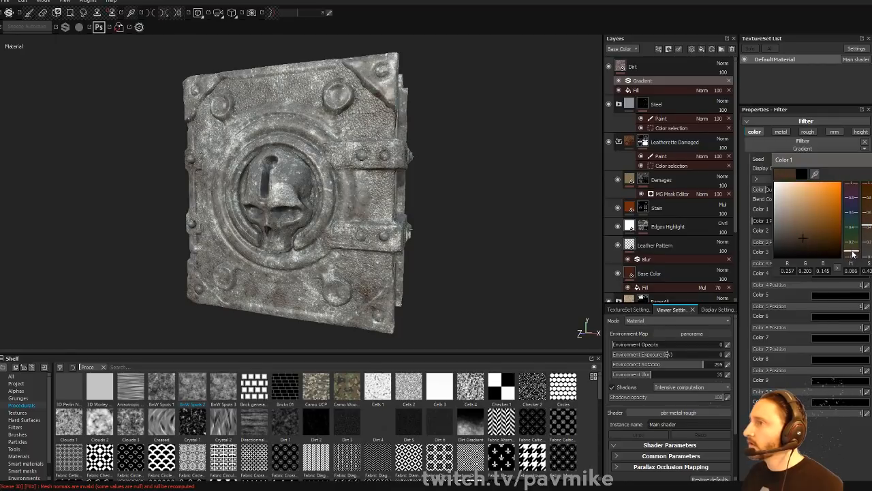
left_click(871, 159)
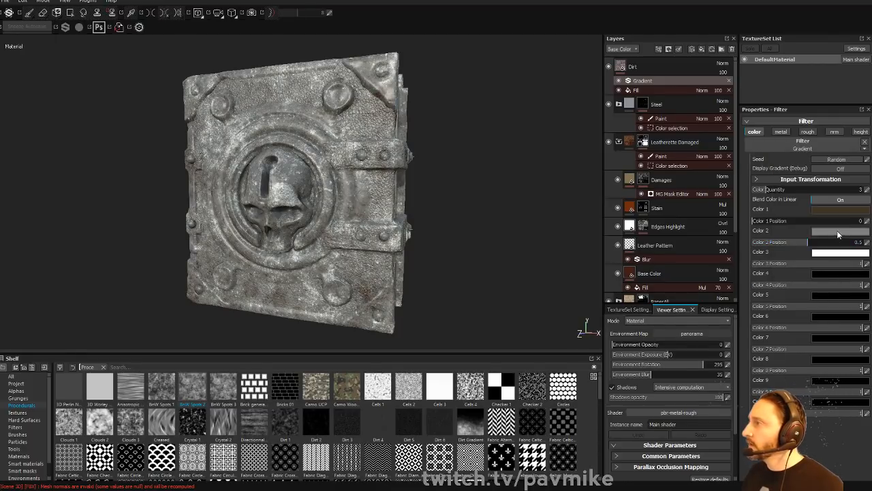
- Sample Color 1 for the gradient's Color 2 and adjust it to a more saturated dark brown (RGB 0.257, 0.188, 0.114)
left_click(838, 232)
left_click_drag(821, 181, 647, 277)
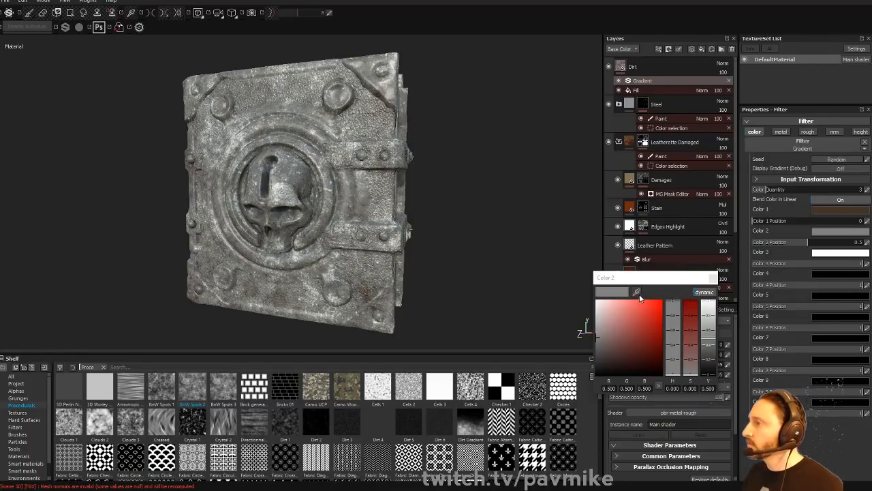
left_click(636, 292)
left_click(837, 236)
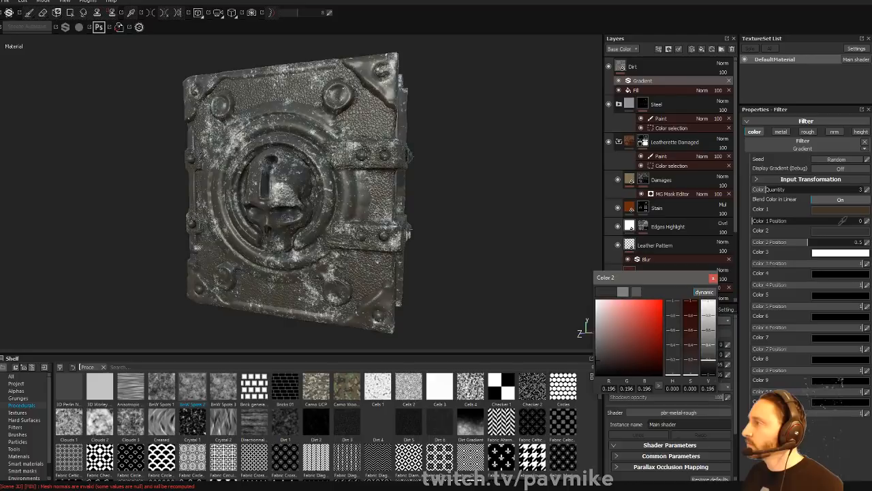
left_click(637, 293)
left_click(834, 209)
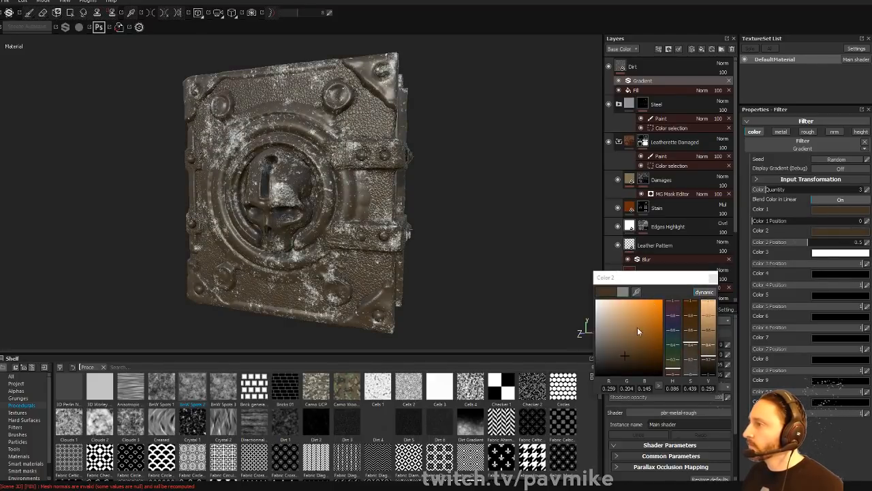
left_click(625, 350)
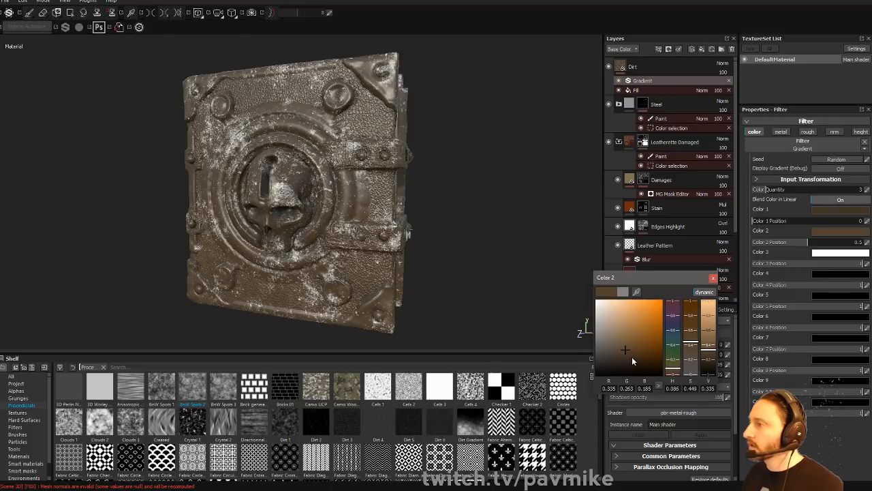
left_click(632, 355)
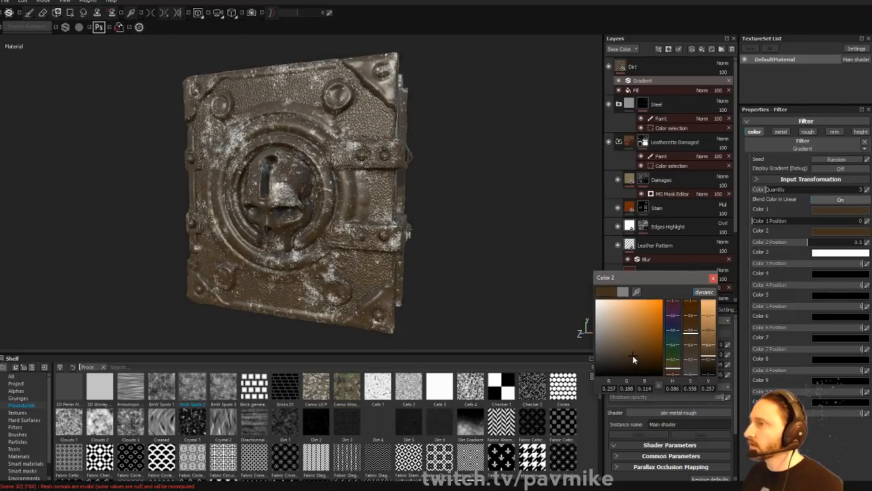
left_click(713, 279)
- Set the gradient's Color 3 to a light tan brown (RGB 0.593, 0.471, 0.343)
left_click(821, 254)
left_click_drag(818, 210, 827, 233)
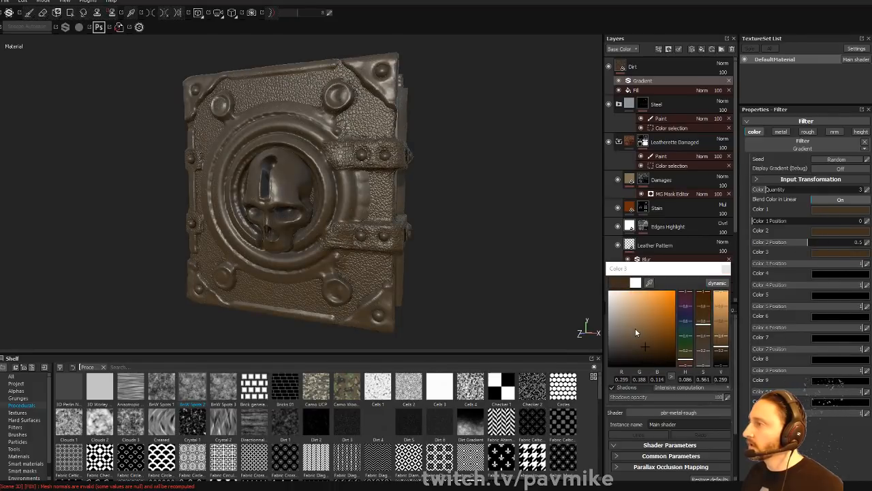
left_click(635, 330)
left_click(637, 320)
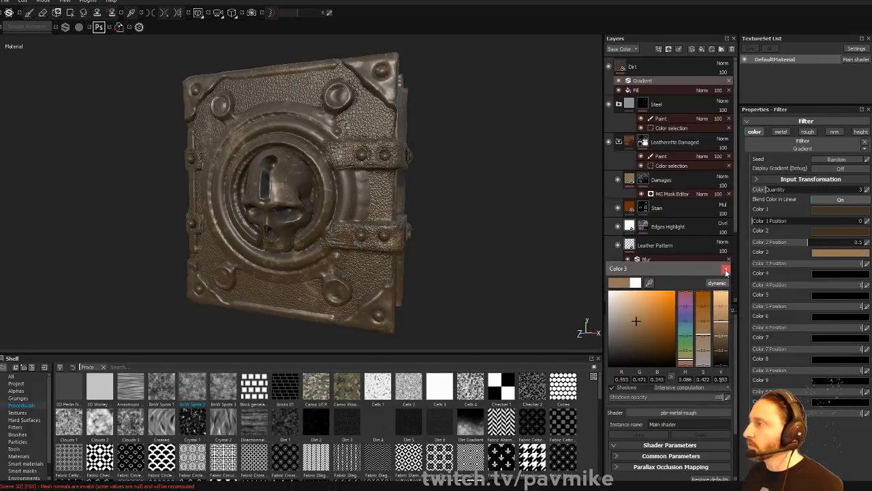
left_click(726, 269)
mouse_move(438, 214)
left_mouse_down("alt")
mouse_move(508, 203)
mouse_move(432, 211)
left_mouse_up("alt")
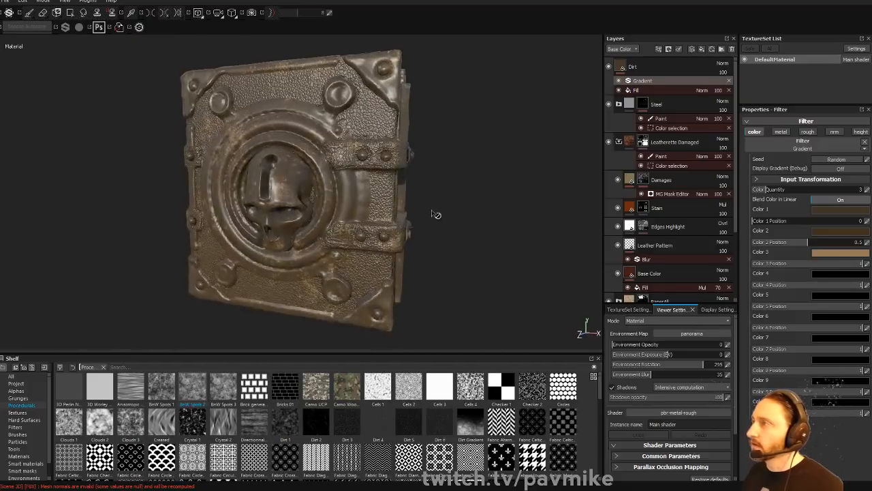
- Add a black mask to the Dirt layer and drive it with an MG Dirt generator
left_click(642, 71)
right_click(642, 71)
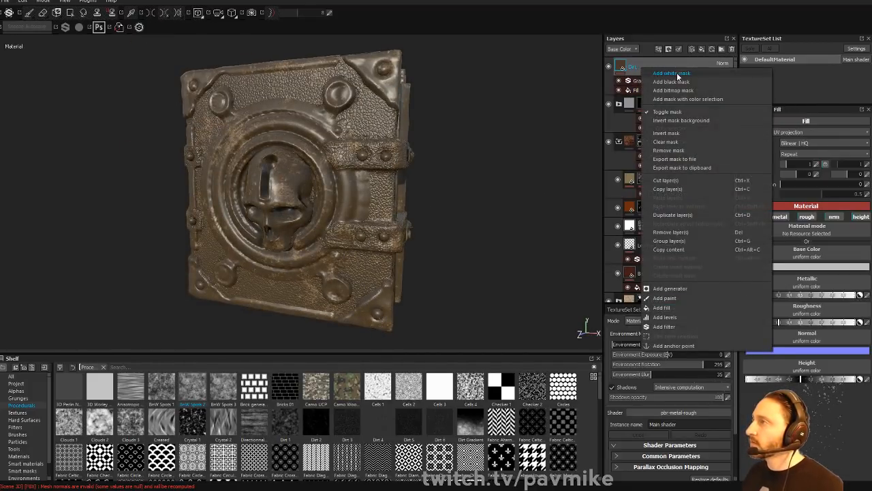
left_click(676, 81)
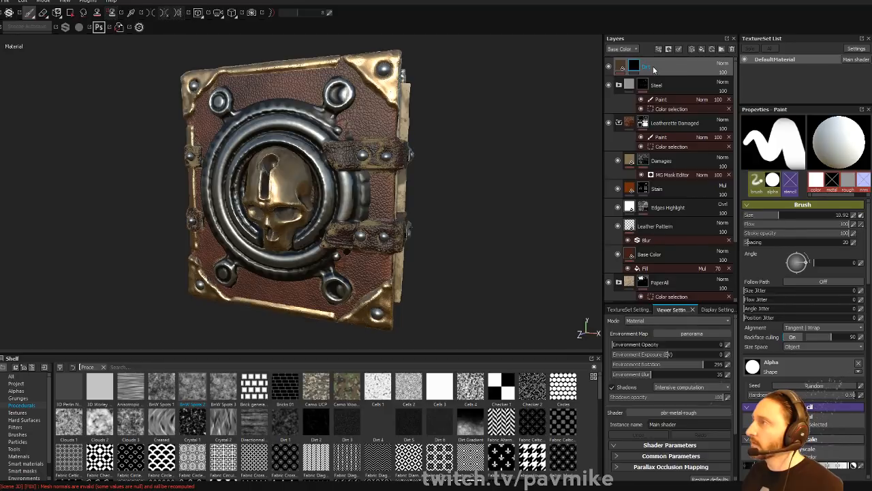
right_click(653, 68)
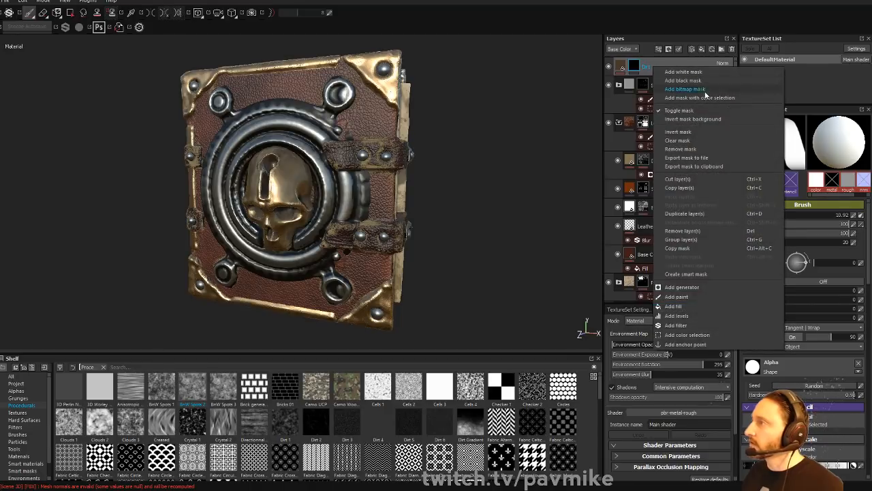
left_click(692, 292)
left_click(804, 138)
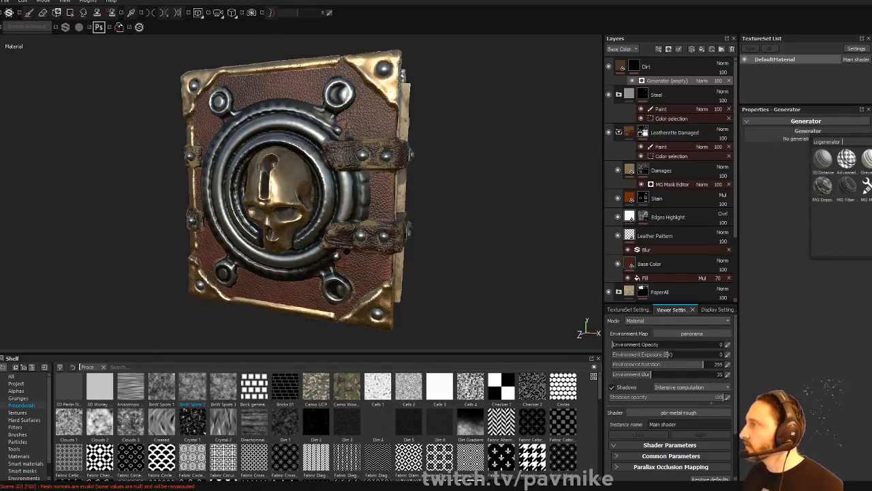
left_click(870, 160)
left_click_drag(431, 152, 469, 151, "alt")
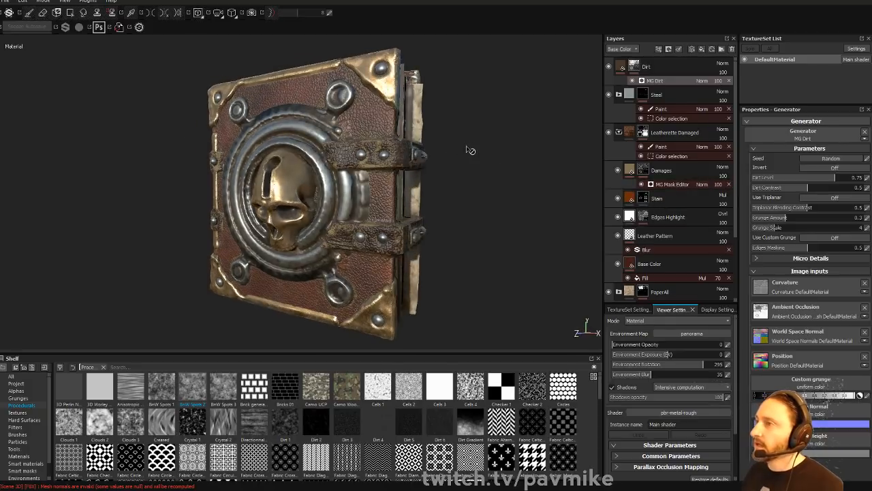
right_click_drag(469, 151, 475, 154, "shift")
mouse_move(475, 154)
left_mouse_down("alt")
mouse_move(518, 164)
mouse_move(469, 164)
left_mouse_up("alt")
- Preview the Dirt layer's mask, reduce its Dirt Level to about 0.56 and return to the material view
left_click(633, 66, "alt")
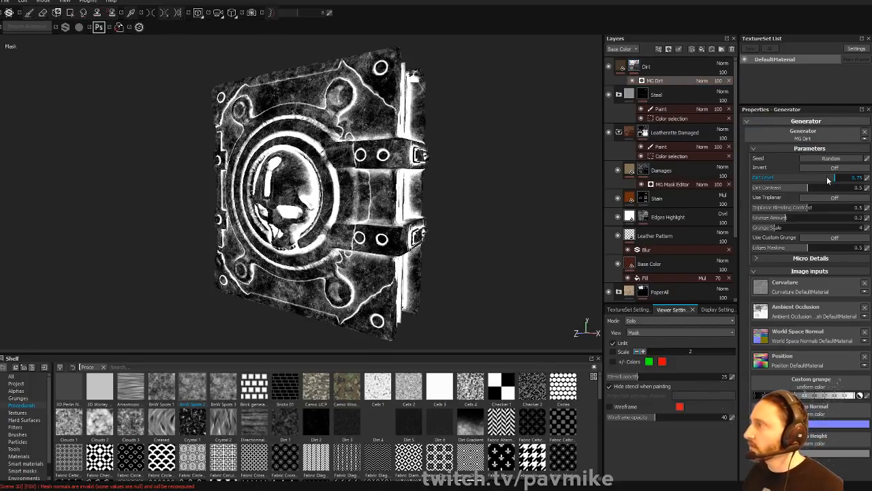
left_click_drag(827, 180, 815, 180)
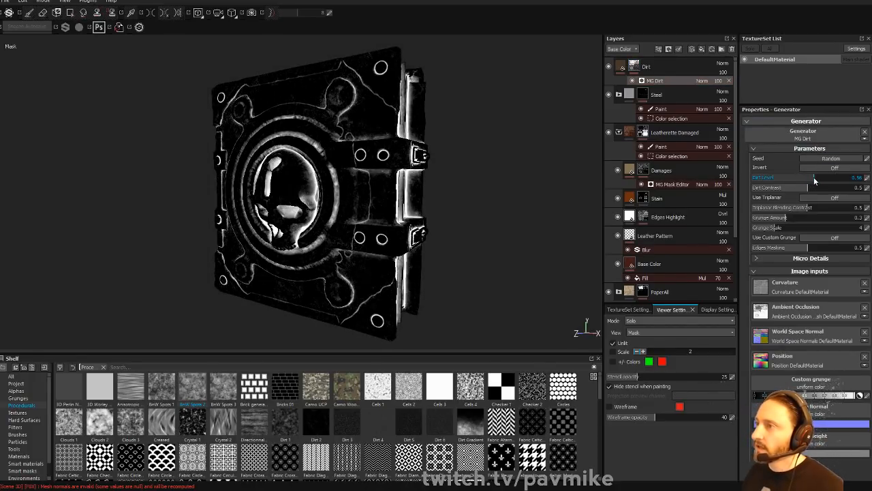
left_click_drag(468, 162, 509, 140, "alt")
key("m")
- Add a fill layer above the Dirt layer and name it Roughnessbreakup
left_click(664, 68)
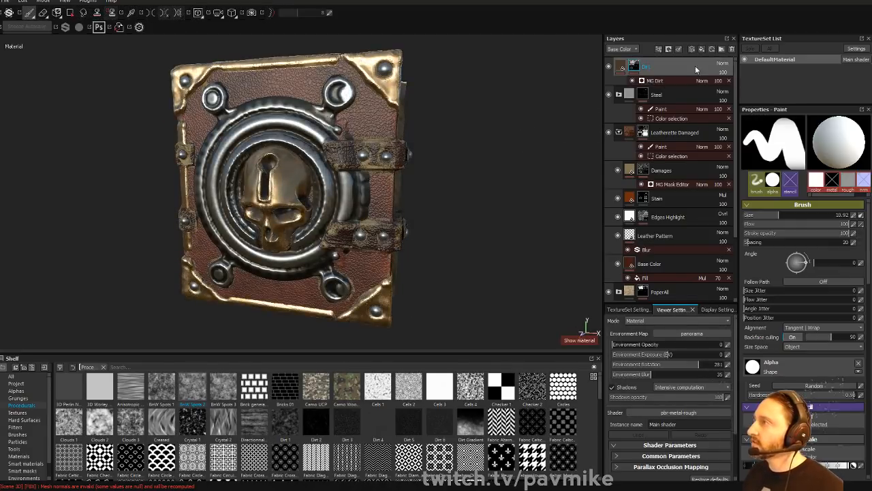
left_click(702, 50)
double_click(644, 72)
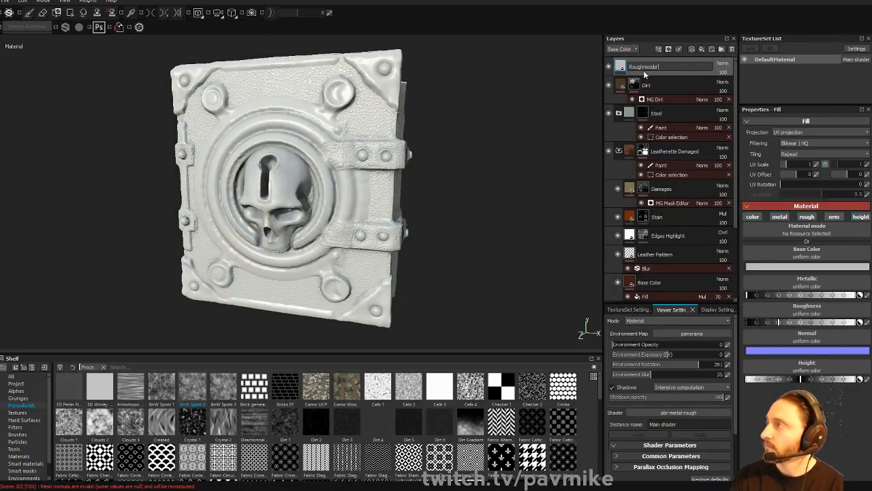
key("Return")
right_click(645, 75)
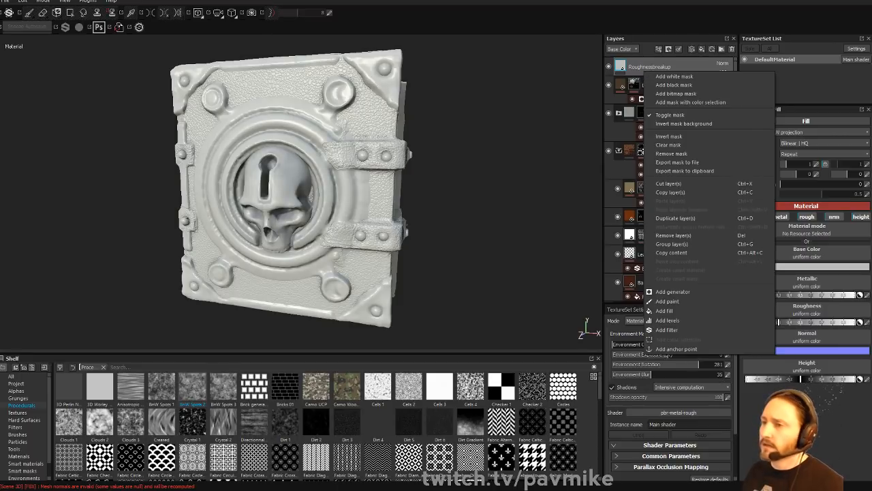
left_click(113, 435)
- Search the shelf for grunge maps and assign Grunge Rust Fine to the Roughnessbreakup layer's roughness
scroll(268, 434, "down", 5)
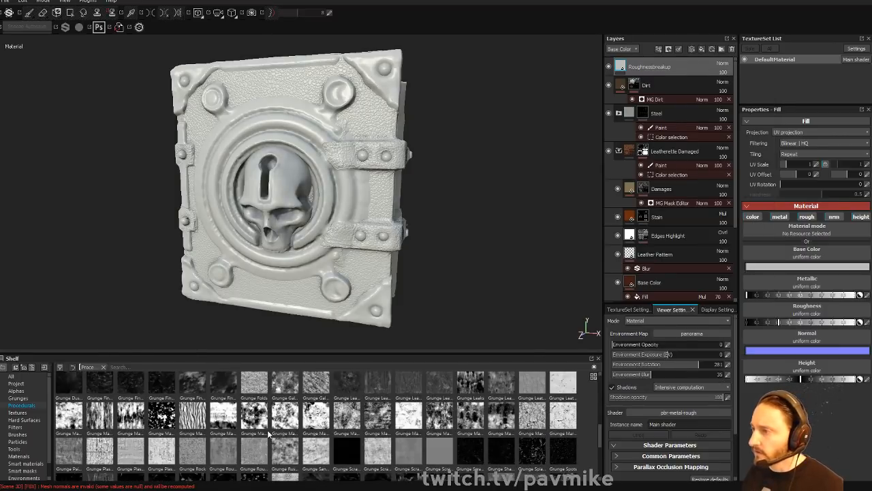
left_click(129, 366)
type("grunge")
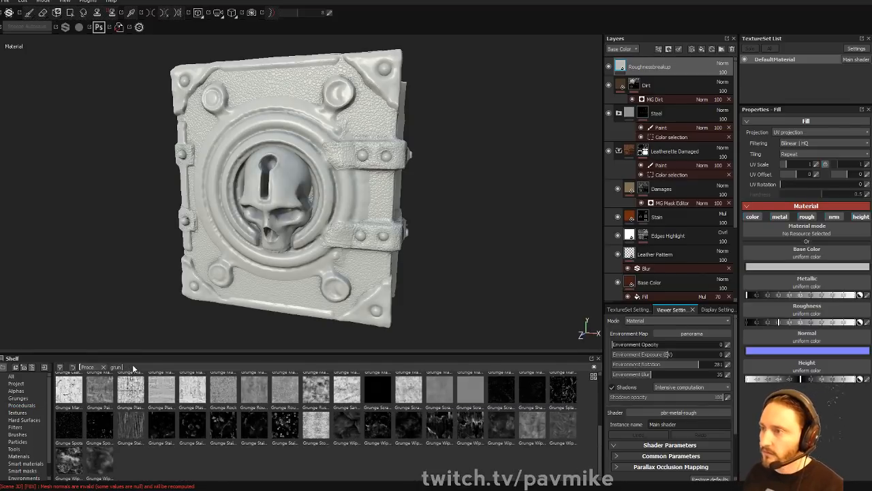
left_click(309, 400)
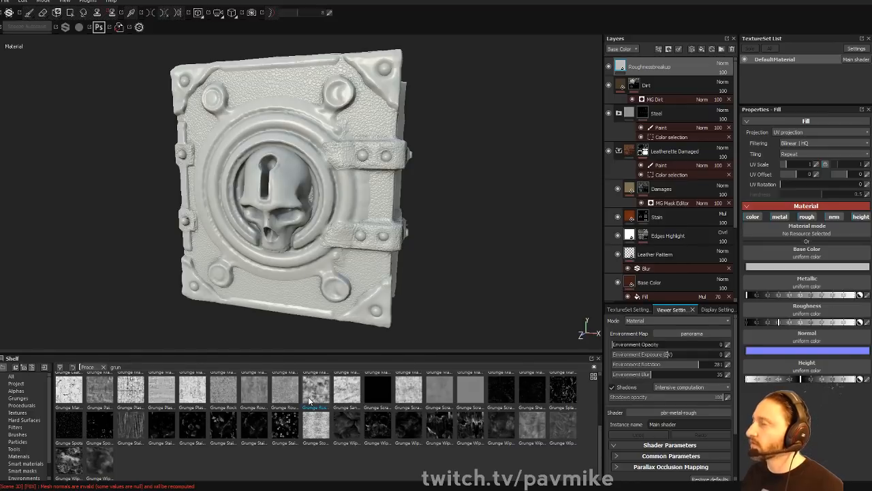
left_click_drag(310, 400, 815, 319)
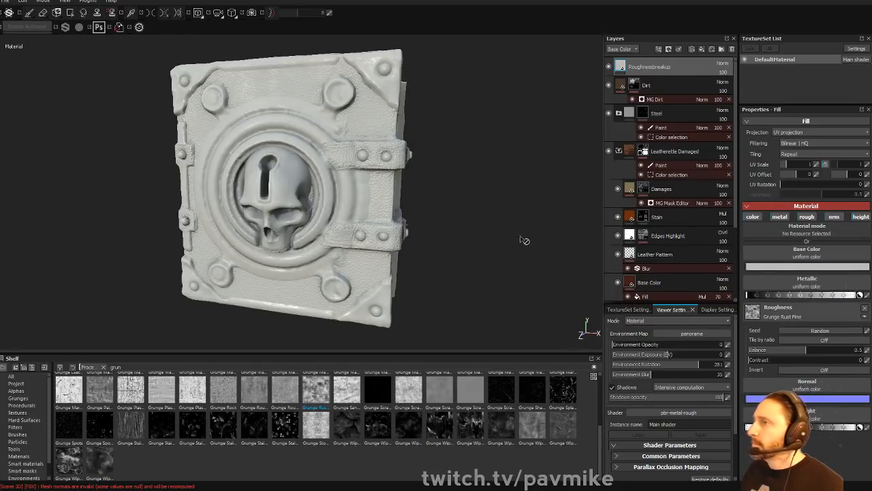
right_click_drag(455, 192, 479, 189, "shift")
left_click_drag(479, 189, 531, 116, "alt")
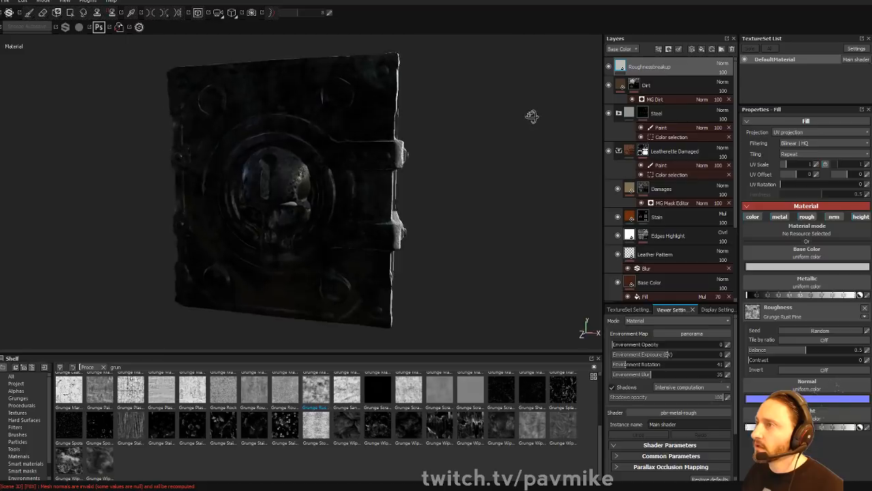
right_click_drag(531, 116, 549, 136, "shift")
- Disable the Roughnessbreakup layer's color, metal, nrm and height channels, keeping only roughness active
left_click(753, 217)
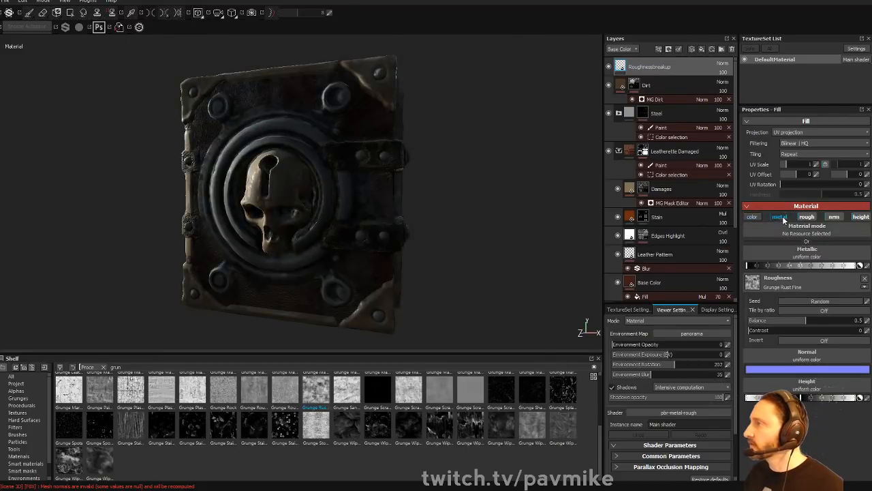
left_click(779, 217)
left_click(834, 216)
right_click_drag(380, 189, 469, 173, "shift")
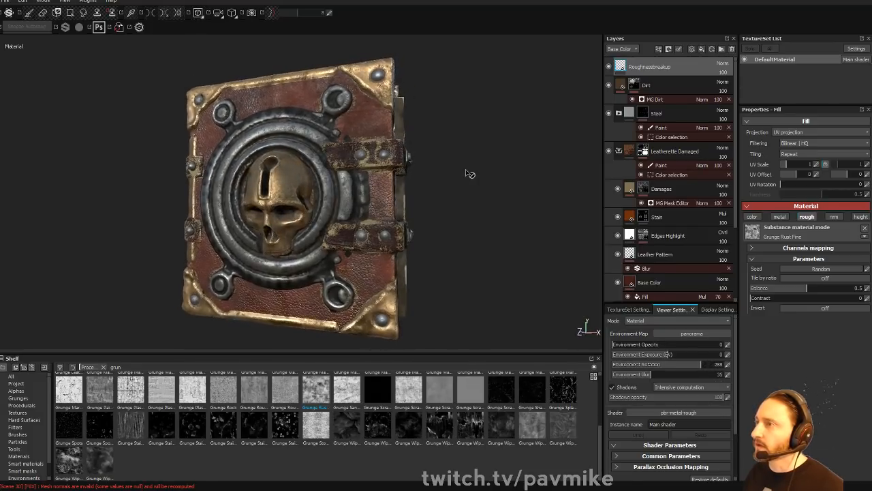
- Display the layer stack's Roughness channel and set the Roughnessbreakup layer's opacity to 61
left_click(622, 49)
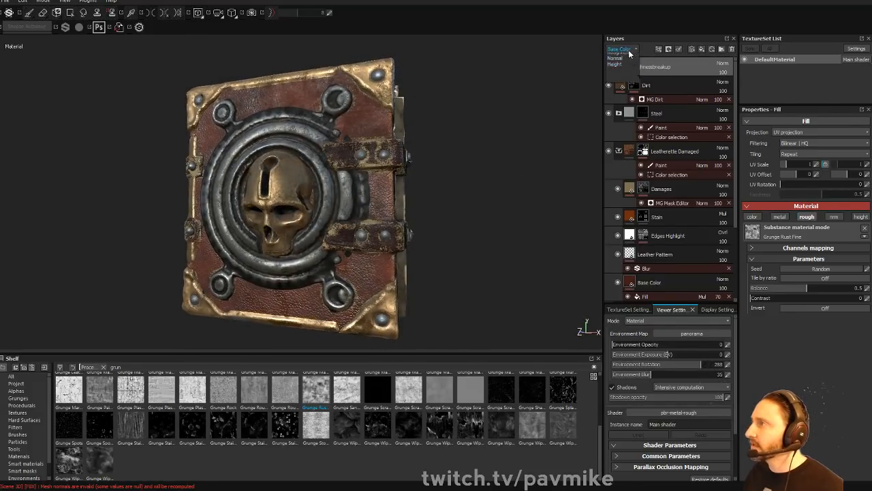
left_click(626, 69)
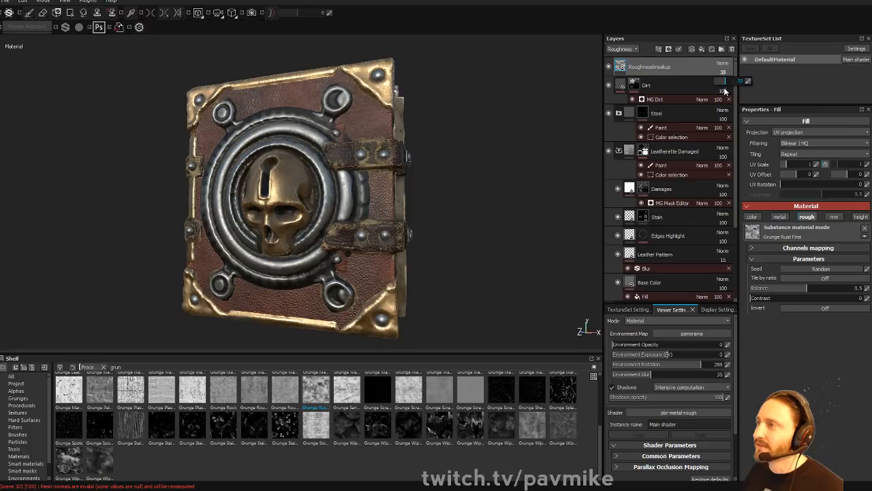
left_click_drag(725, 90, 733, 91)
left_click_drag(460, 127, 481, 120, "alt")
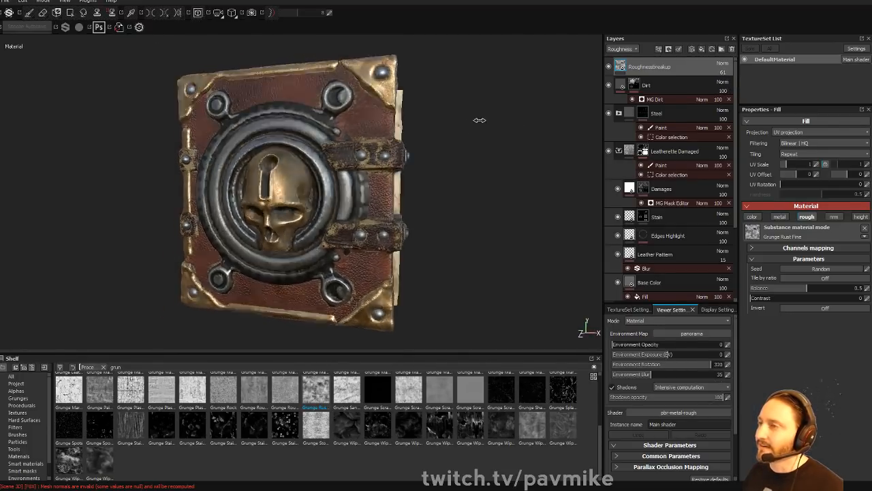
right_click_drag(481, 120, 545, 124, "shift")
left_click_drag(458, 124, 469, 141, "alt")
mouse_move(469, 140)
right_mouse_down("shift")
mouse_move(490, 140)
mouse_move(483, 140)
right_mouse_up("shift")
mouse_move(483, 140)
left_mouse_down("alt")
mouse_move(448, 145)
mouse_move(461, 142)
left_mouse_up("alt")
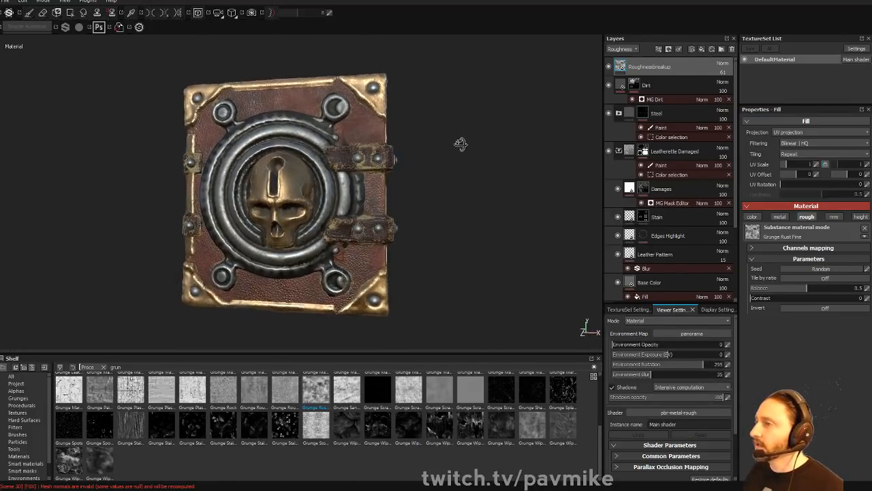
- Toggle the Bronze Armor folder's visibility repeatedly to compare the book's fittings with and without the bronze
scroll(662, 203, "down", 3)
left_click_drag(491, 174, 488, 195, "alt")
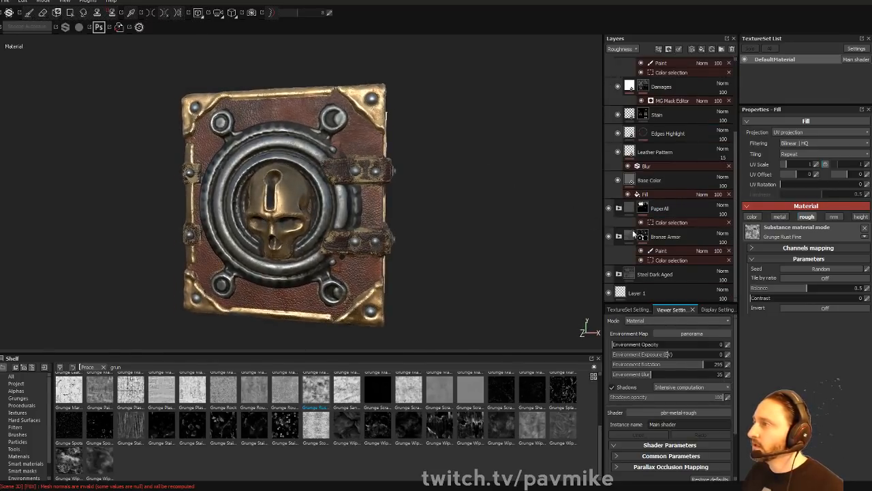
left_click(608, 235)
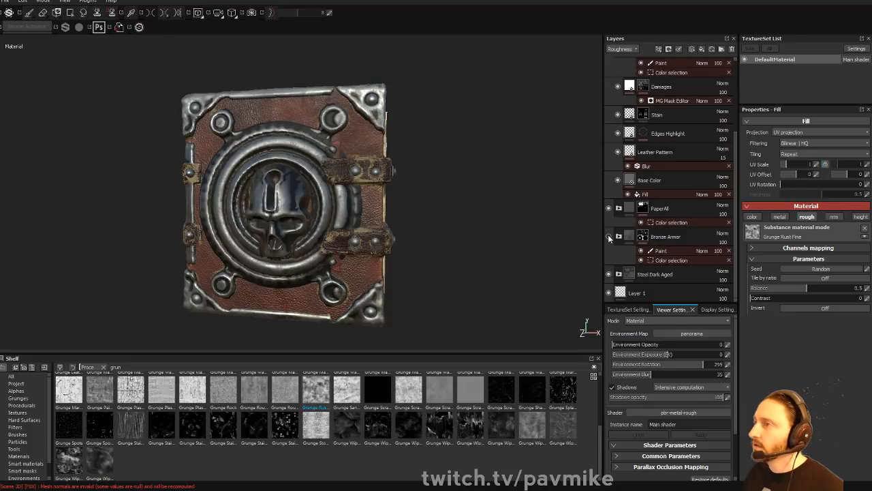
left_click(608, 235)
left_click(608, 235)
left_click(608, 236)
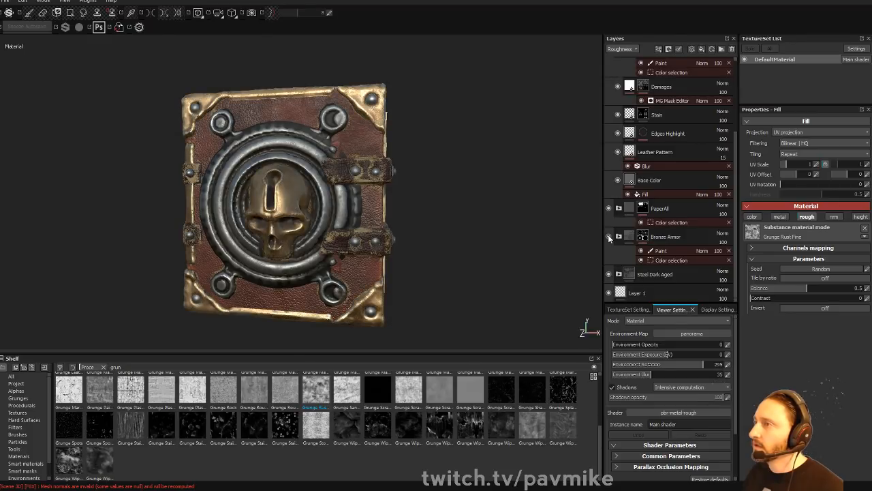
left_click(608, 235)
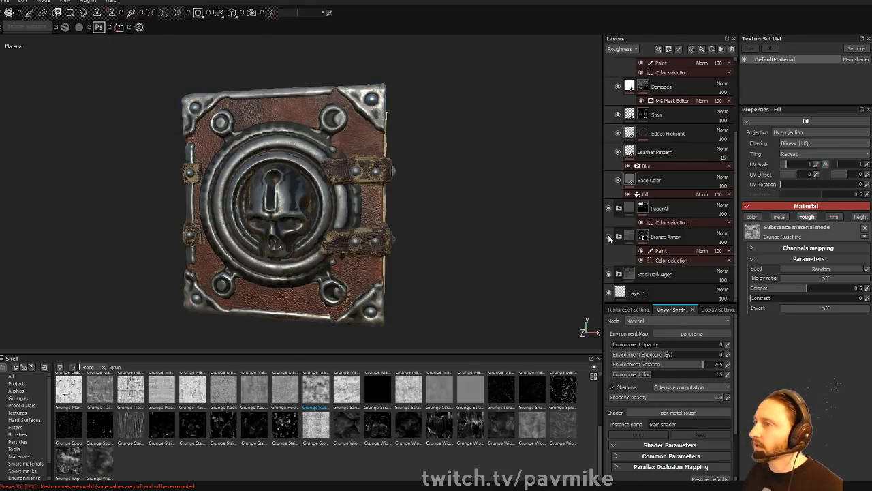
- Show the Bronze Armor folder again and delete the Paint effect from its mask
left_click(609, 236)
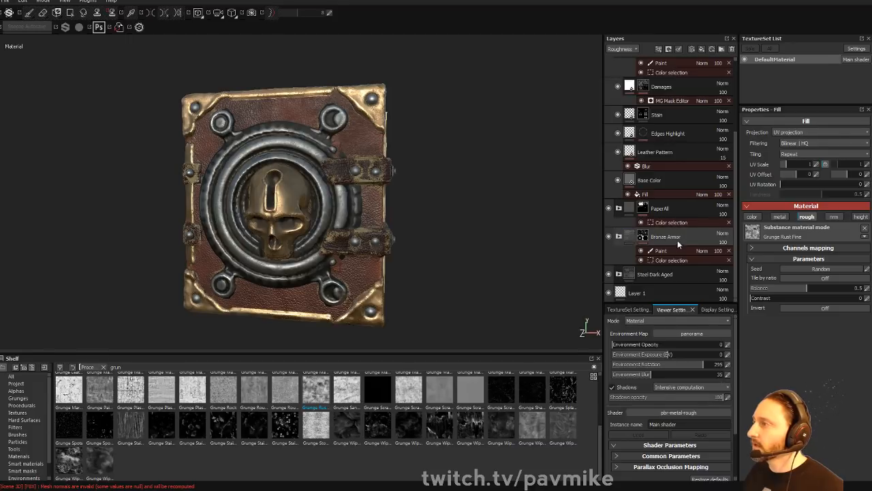
left_click(730, 252)
mouse_move(505, 210)
left_mouse_down("alt")
mouse_move(539, 189)
mouse_move(448, 173)
left_mouse_up("alt")
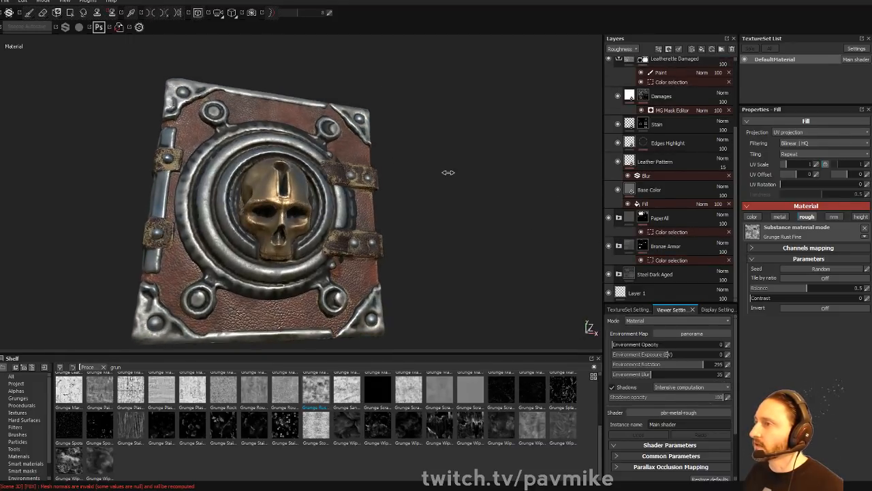
mouse_move(448, 172)
right_mouse_down("shift")
mouse_move(478, 177)
mouse_move(452, 181)
right_mouse_up("shift")
left_click_drag(450, 182, 238, 222, "alt")
mouse_move(238, 222)
right_mouse_down("shift")
mouse_move(286, 219)
mouse_move(222, 220)
right_mouse_up("shift")
left_click_drag(221, 220, 253, 149, "alt")
mouse_move(254, 149)
right_mouse_down("shift")
mouse_move(267, 149)
mouse_move(259, 150)
right_mouse_up("shift")
left_click_drag(259, 151, 225, 154, "alt")
- Add a fill layer named TextStamp directly above the Dirt layer and give it a black mask
scroll(665, 109, "up", 3)
left_click(664, 86)
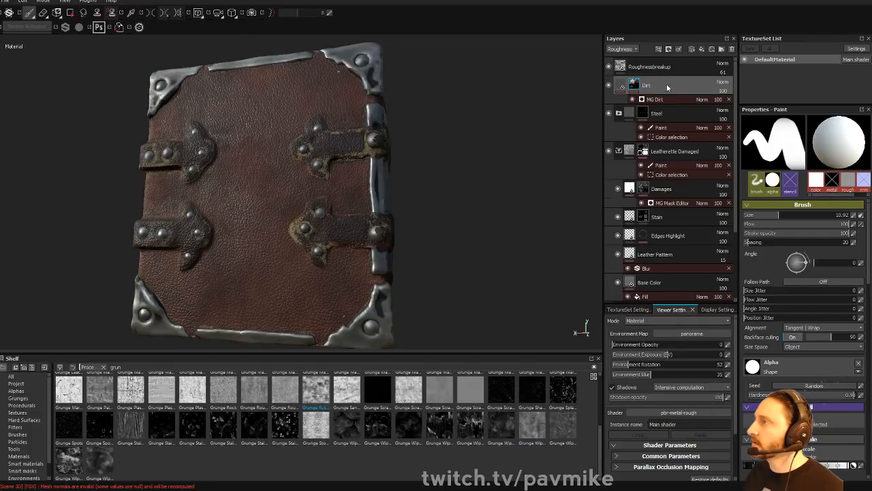
double_click(644, 89)
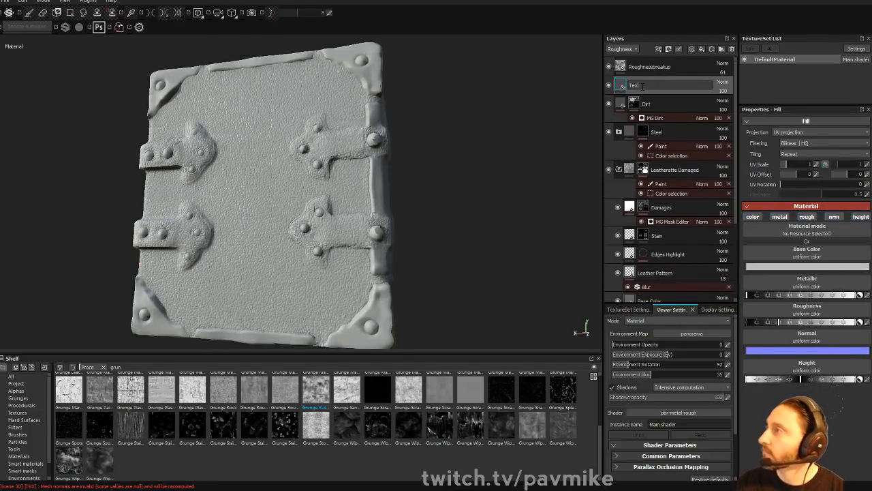
key("Return")
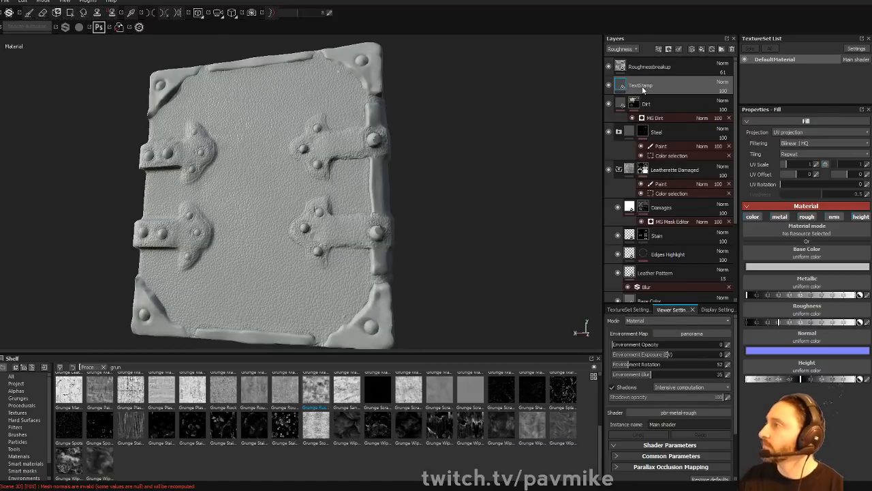
right_click(642, 86)
left_click(640, 93)
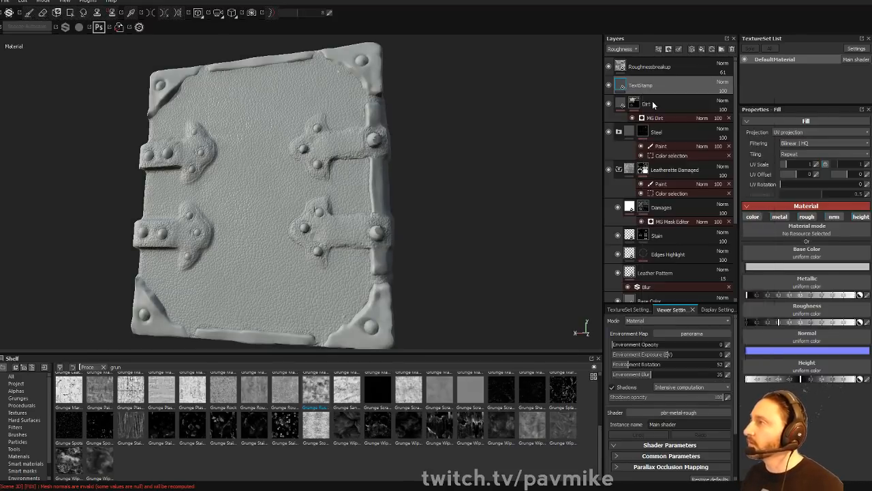
left_click(620, 89)
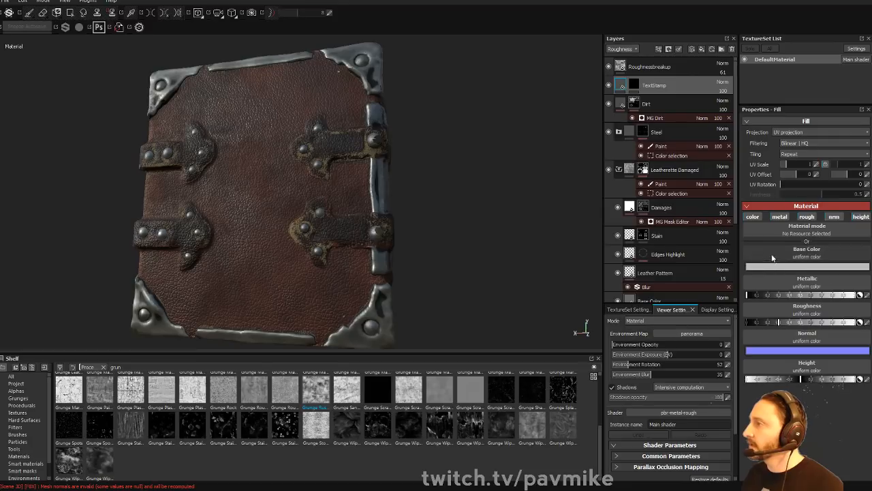
- Disable the TextStamp layer's metal, rough and nrm channels, keeping only color and height active
left_click(757, 216)
left_click(777, 217)
left_click(806, 217)
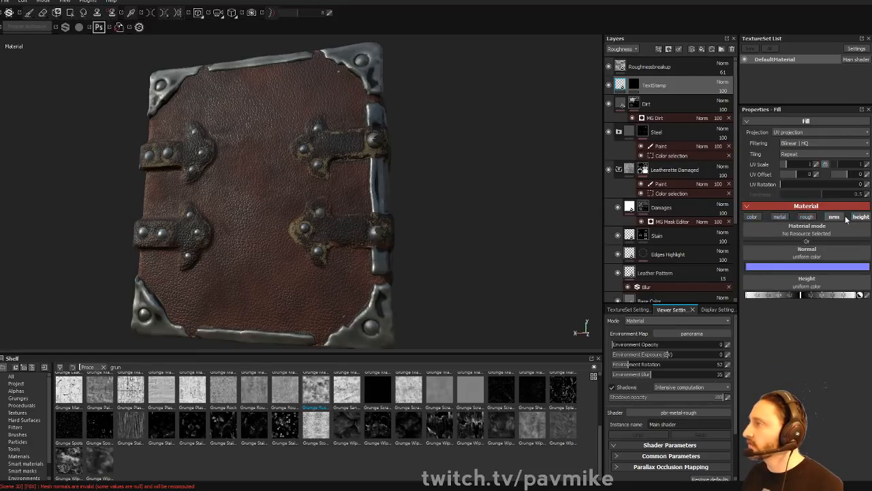
left_click(833, 216)
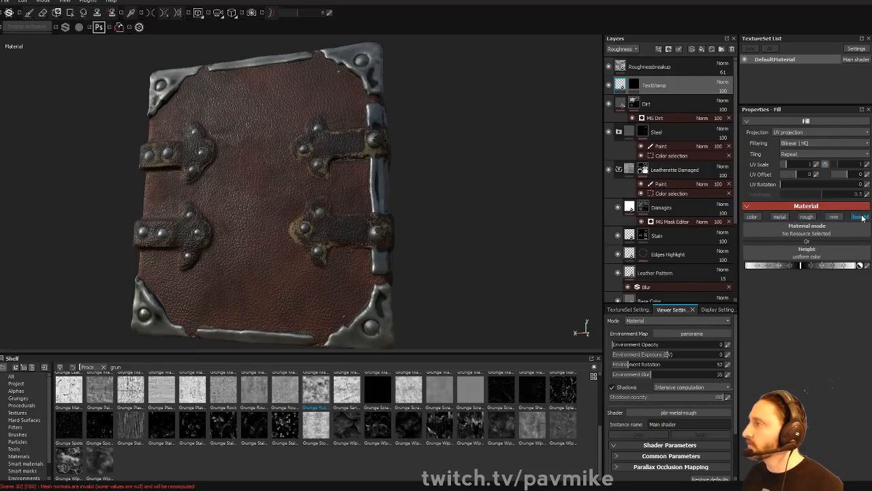
left_click(753, 216)
- Set the TextStamp layer's Roughness blending mode to Multiply and darken its base color to a medium grey
left_click(722, 82)
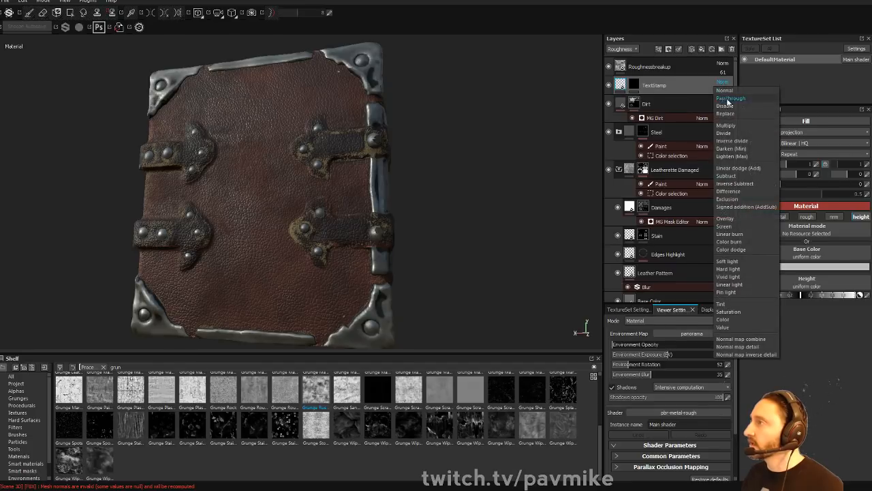
left_click(727, 125)
left_click(768, 266)
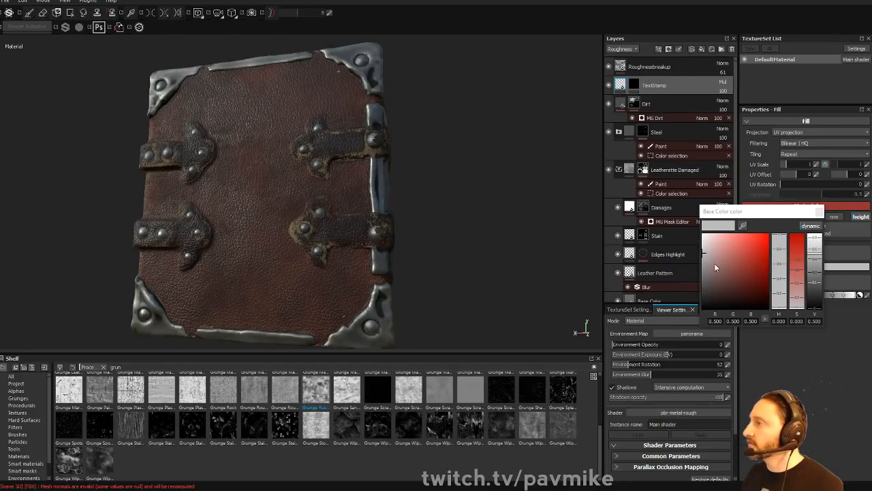
left_click(706, 275)
left_click(820, 213)
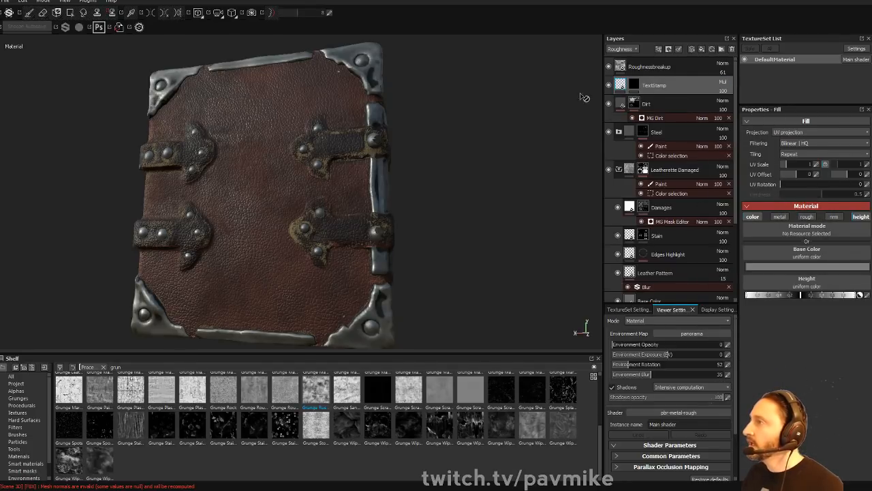
- Test-paint a stroke on the TextStamp mask down the middle of the strapped leather cover, and undo it
mouse_move(466, 120)
left_mouse_down("alt")
mouse_move(504, 141)
mouse_move(523, 131)
left_mouse_up("alt")
left_click(633, 86)
middle_click_drag(415, 160, 476, 173, "alt")
left_click_drag(306, 115, 323, 253)
key("ctrl+z")
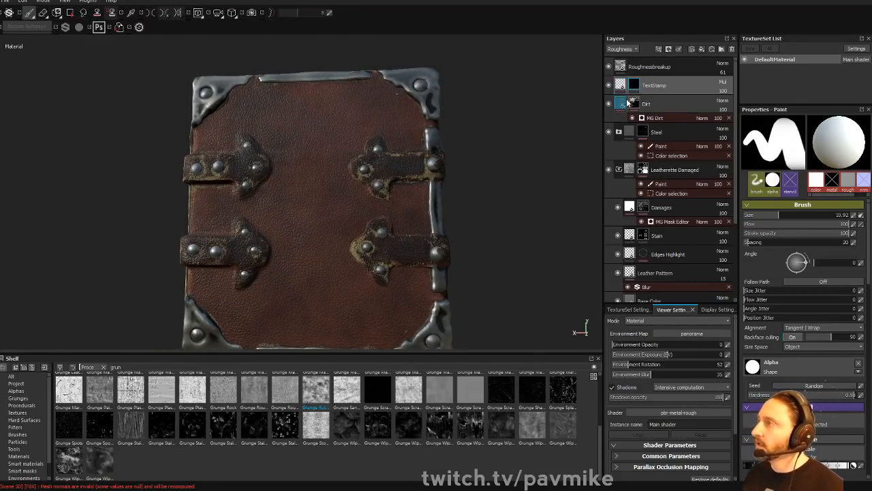
- Set the TextStamp layer's Base Color blending mode to Multiply, and check the darkening with a mask stroke that is undone
left_click(621, 49)
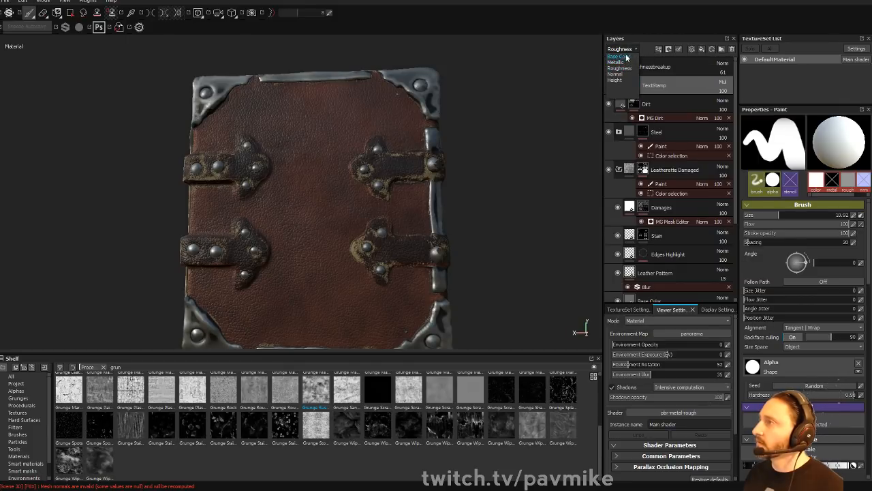
left_click(626, 56)
left_click(722, 82)
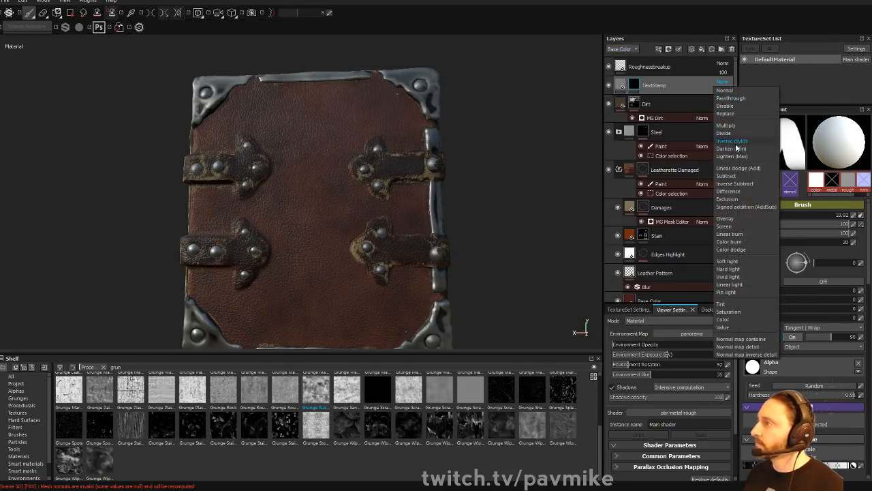
left_click(725, 126)
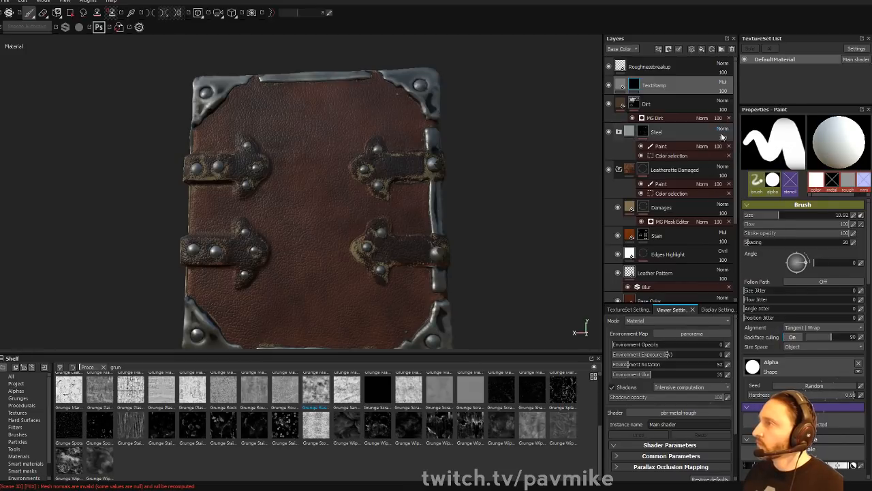
mouse_move(306, 153)
left_mouse_down()
mouse_move(312, 204)
mouse_move(300, 228)
mouse_move(317, 259)
left_mouse_up()
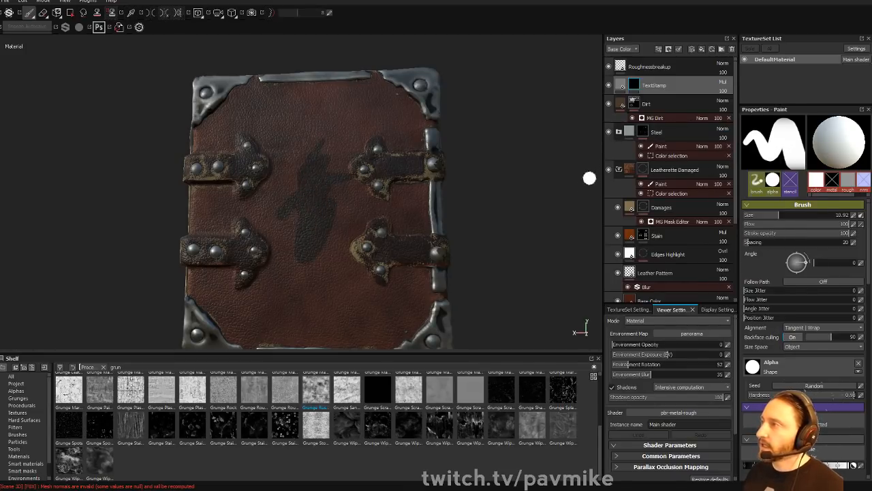
key("ctrl+z")
- Lower the TextStamp layer's height slightly below the middle, and check the indentation with a mask stroke that is undone
left_click(630, 86)
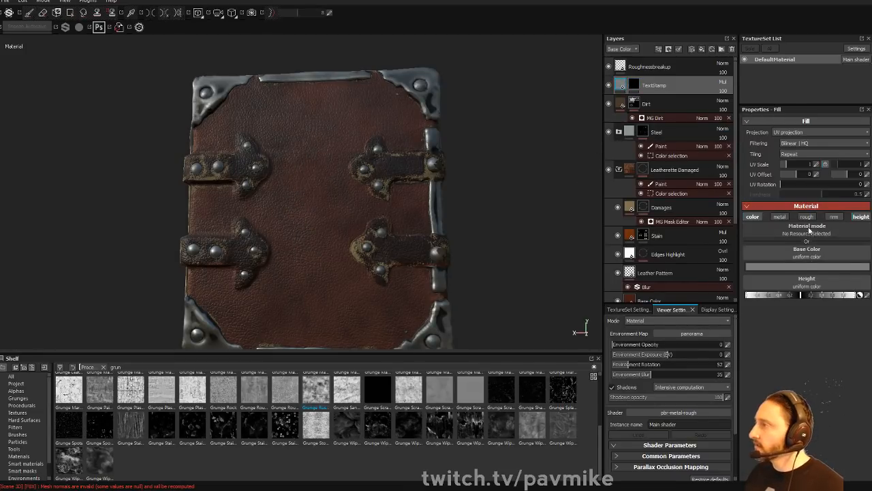
left_click_drag(798, 294, 801, 296)
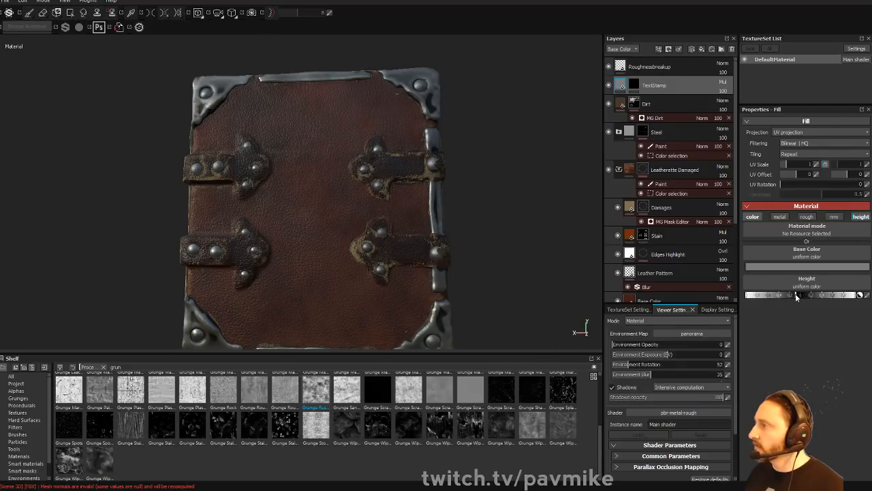
left_click(306, 145)
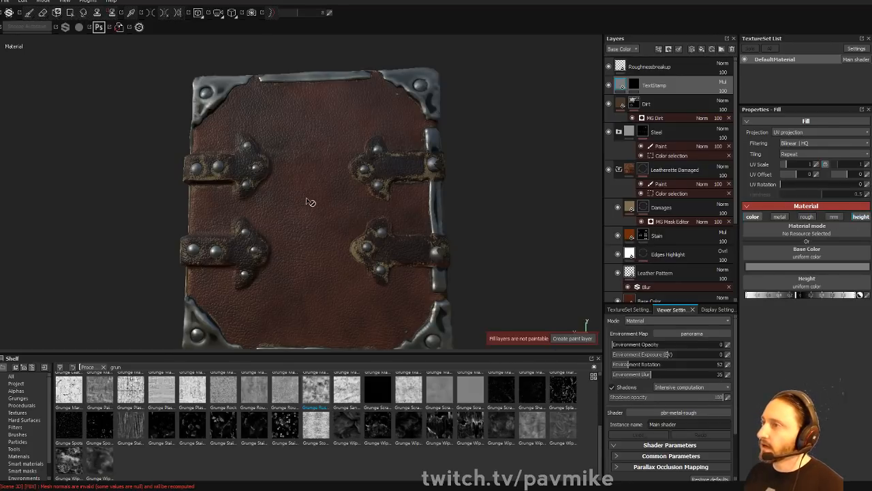
left_click(634, 87)
mouse_move(312, 141)
left_mouse_down()
mouse_move(312, 182)
mouse_move(307, 128)
left_mouse_up()
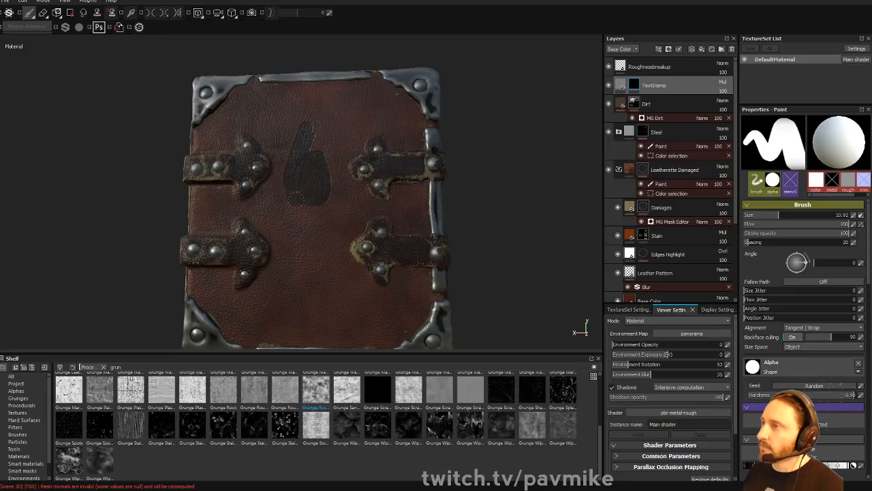
key("ctrl+z")
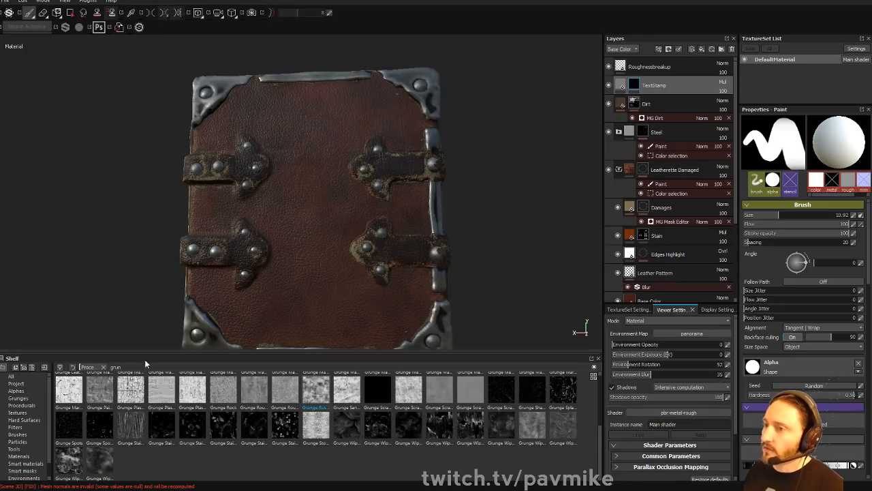
- Try the Fibers 2 brush on the leather cover, undo the stroke, and try the Dirt 3 brush instead
left_click(18, 441)
left_click(32, 434)
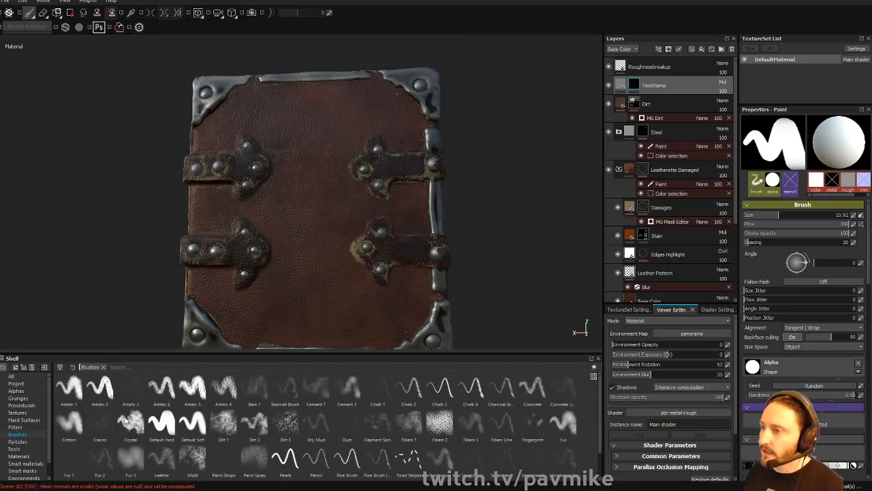
left_click(443, 425)
mouse_move(308, 260)
left_mouse_down()
mouse_move(333, 227)
mouse_move(328, 217)
left_mouse_up()
key("ctrl+z")
left_click(287, 436)
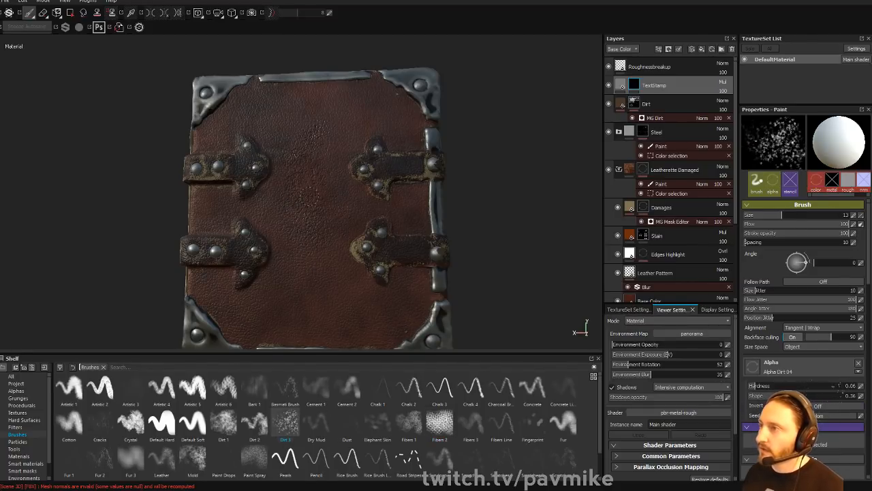
middle_click_drag(502, 195, 473, 160, "alt")
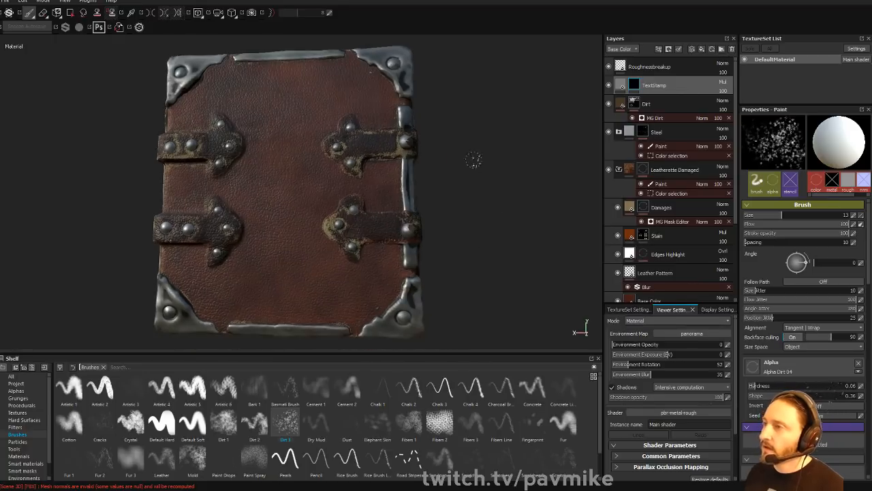
left_click_drag(473, 159, 488, 179, "alt")
right_click_drag(489, 179, 495, 177, "shift")
left_click_drag(495, 177, 493, 190, "alt")
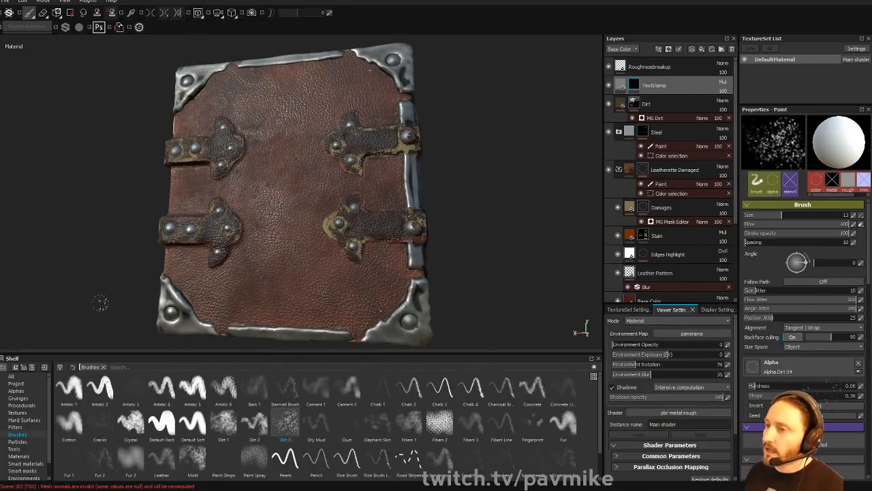
- Choose the Default Hard brush and assign the interlaced Celtic Cross alpha as its painting material for the TextStamp mask
left_click(163, 422)
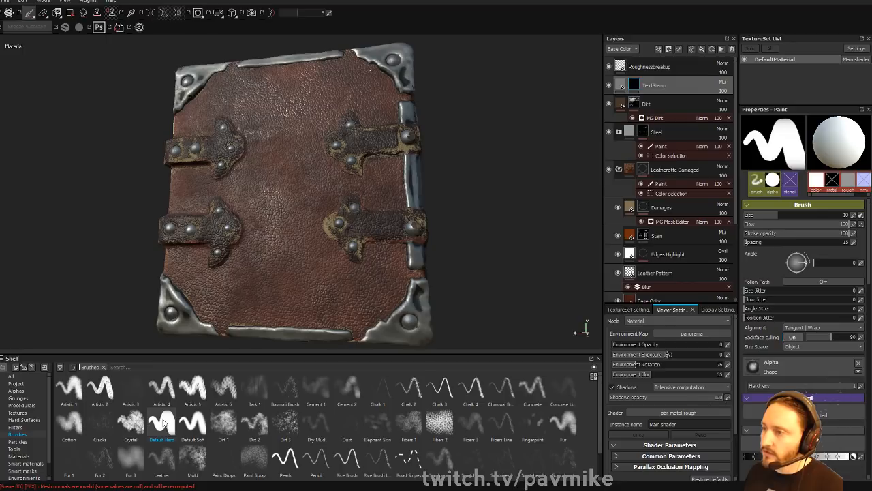
left_click(30, 392)
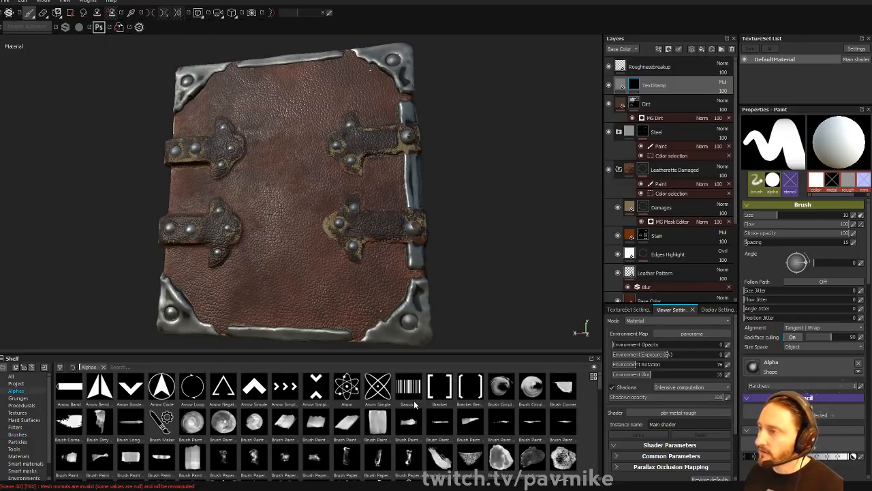
scroll(586, 409, "down", 5)
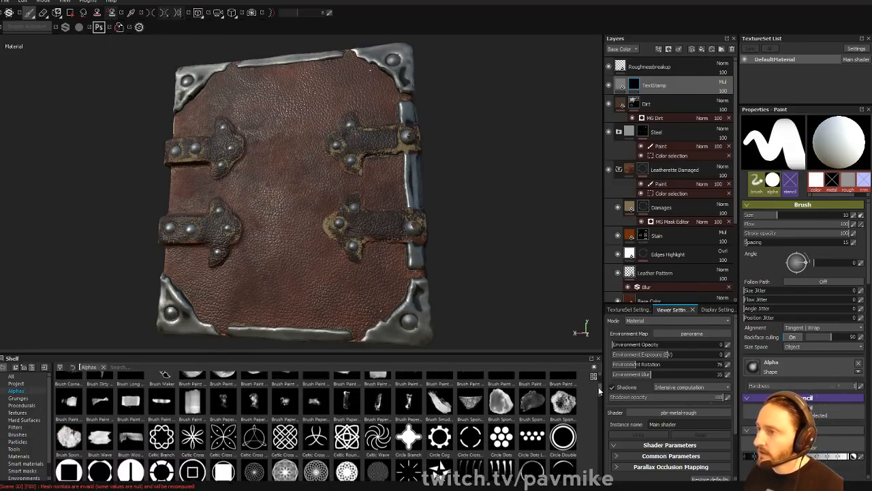
mouse_move(284, 409)
left_mouse_down()
mouse_move(730, 403)
mouse_move(317, 415)
mouse_move(746, 434)
mouse_move(756, 449)
left_mouse_up()
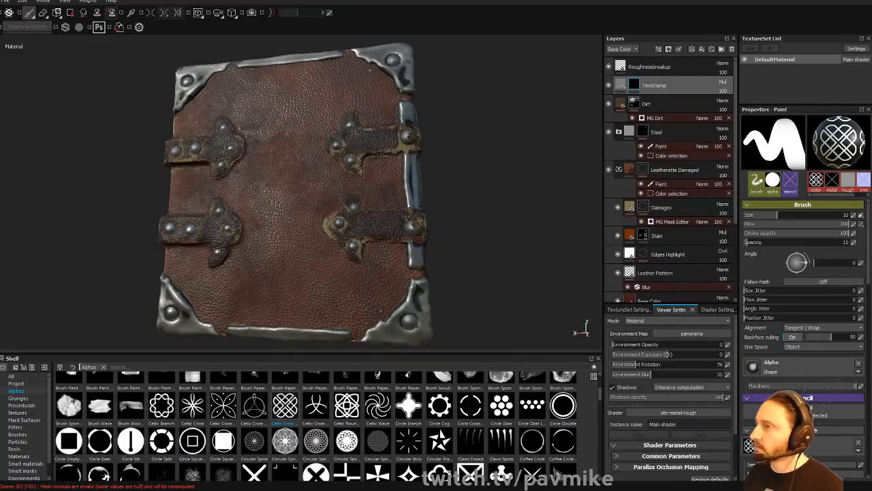
- Enlarge the brush to about 45 and stamp three Celtic knots in a vertical row down the center of the leather cover
right_click_drag(284, 180, 296, 180, "ctrl")
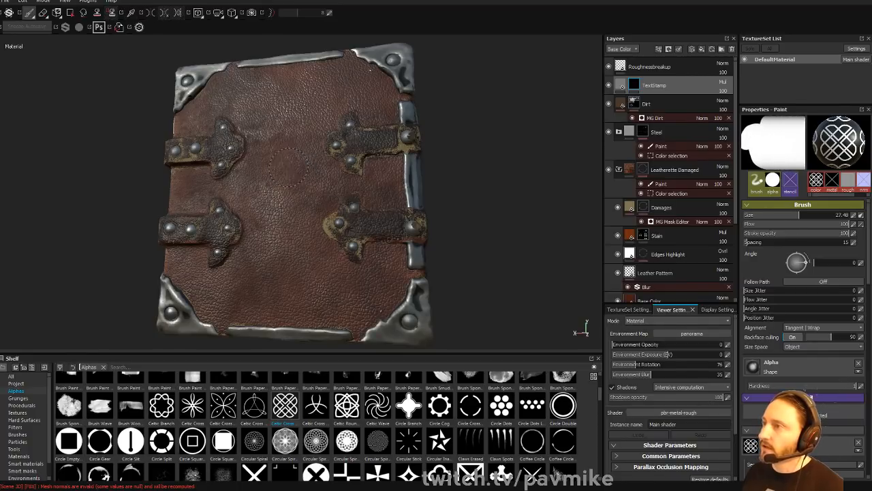
left_click_drag(471, 237, 494, 244, "alt")
right_click_drag(298, 188, 315, 188, "ctrl")
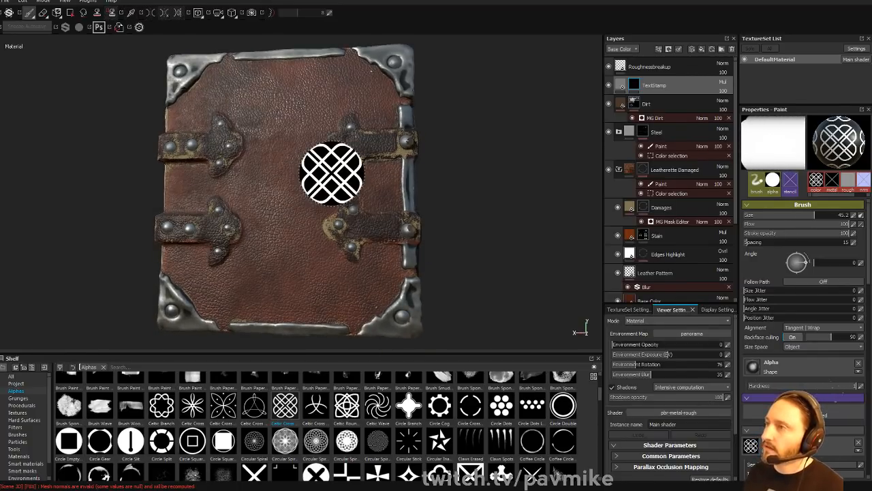
left_click(285, 107)
left_click(284, 188)
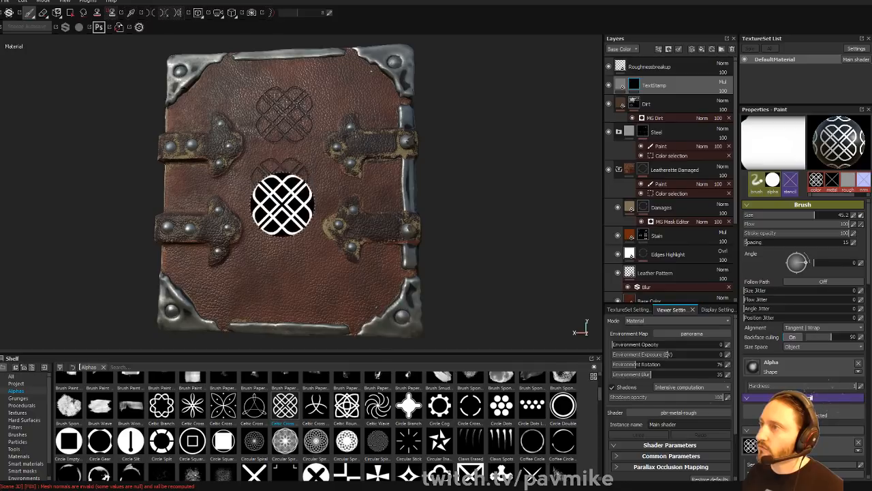
left_click(287, 271)
mouse_move(439, 253)
left_mouse_down("alt")
mouse_move(510, 232)
mouse_move(419, 209)
mouse_move(397, 216)
left_mouse_up("alt")
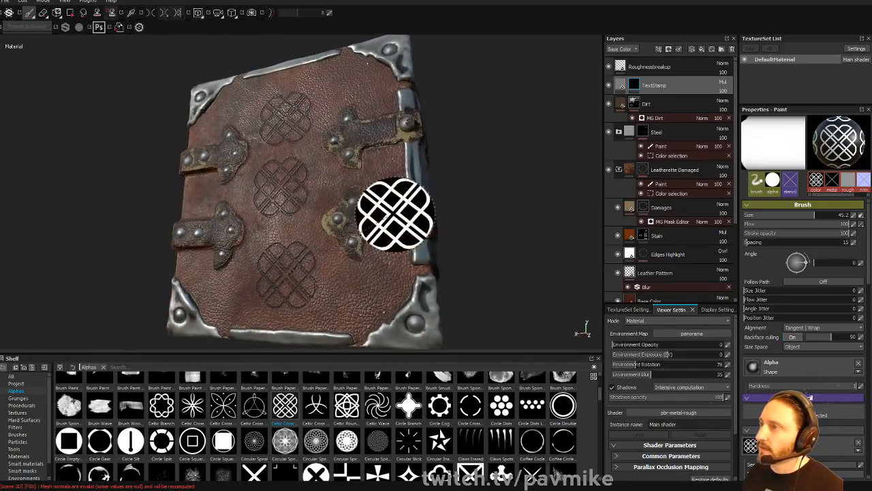
right_click_drag(397, 216, 575, 111, "shift")
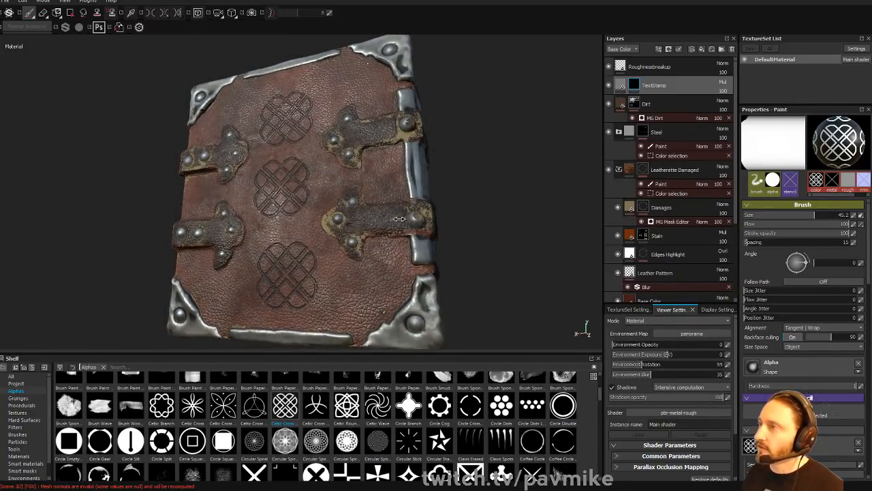
- Fine-tune the TextStamp layer's height slightly below the middle and undo the Celtic knot stamps on the leather cover
left_click(621, 85)
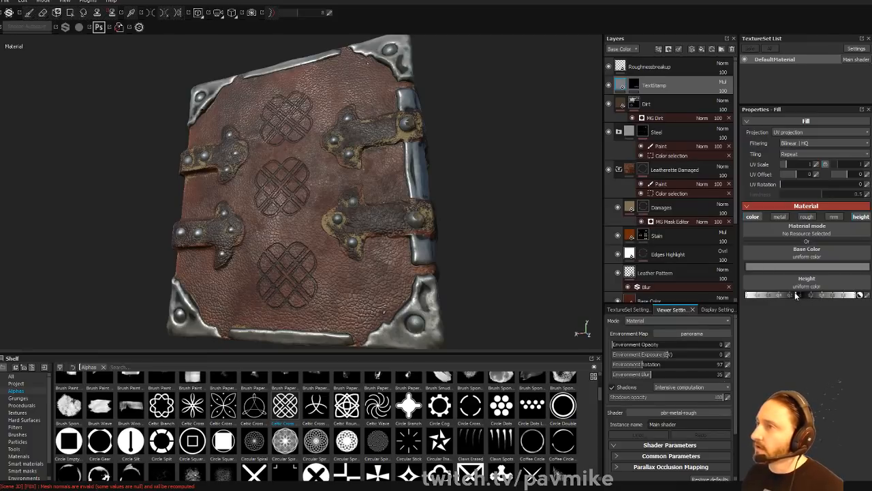
mouse_move(785, 294)
left_mouse_down()
mouse_move(842, 295)
mouse_move(794, 297)
left_mouse_up()
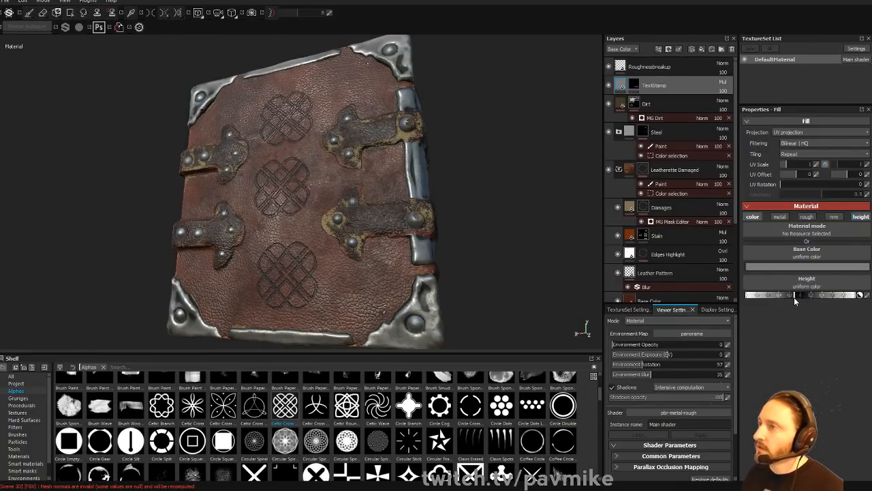
key("ctrl+z")
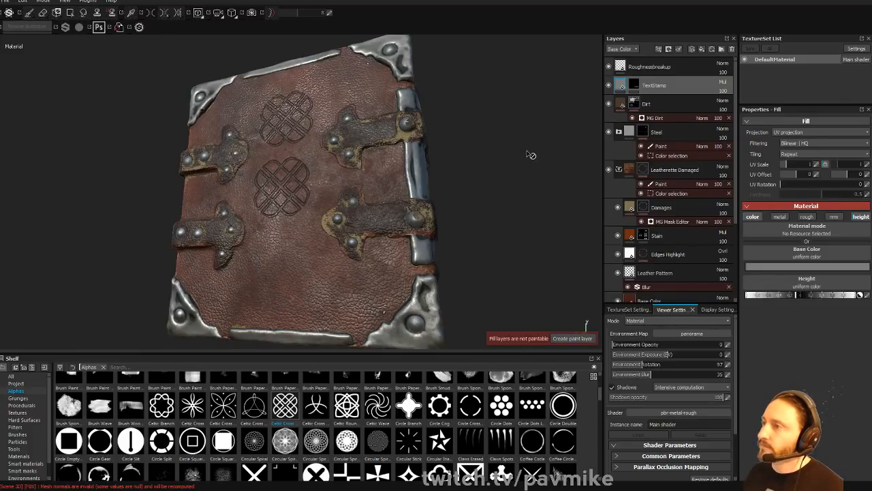
key("ctrl+z")
- Try smaller Celtic knot stamps, at brush size about 29, on the TextStamp mask around the front cover's leather corners
left_click_drag(526, 154, 300, 203, "alt")
right_click_drag(300, 202, 323, 202, "shift")
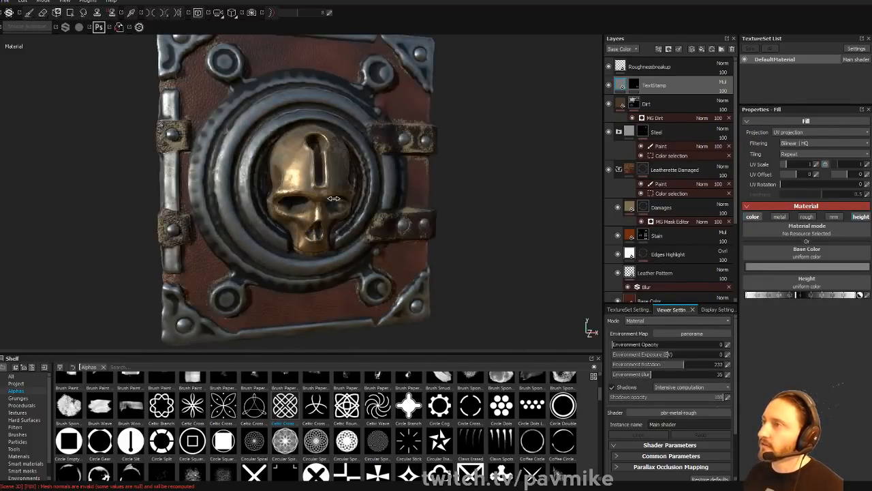
key("F6")
left_click_drag(323, 202, 269, 206, "alt")
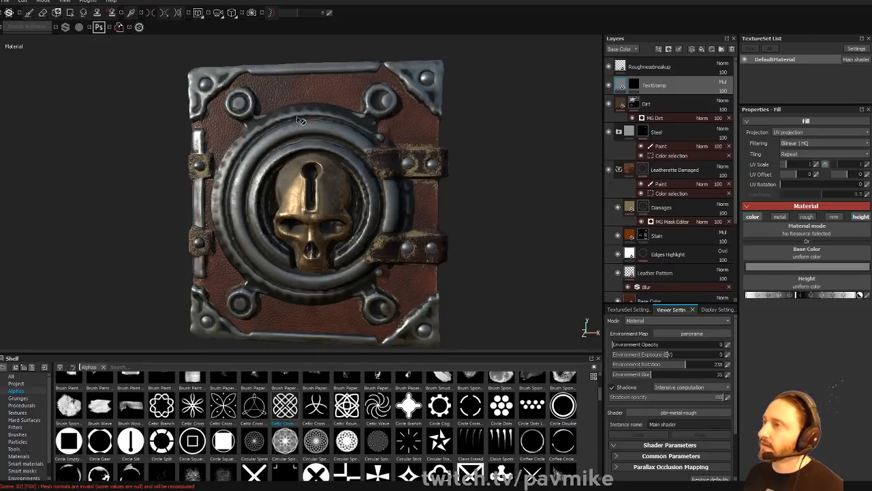
left_click(630, 89)
right_click_drag(284, 92, 260, 104, "ctrl")
left_click_drag(259, 105, 271, 94, "alt")
left_click(269, 93)
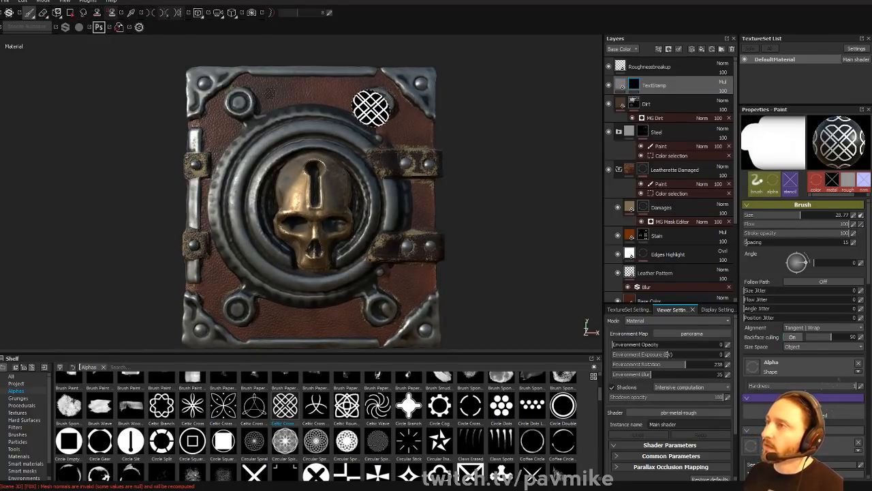
left_click(407, 128)
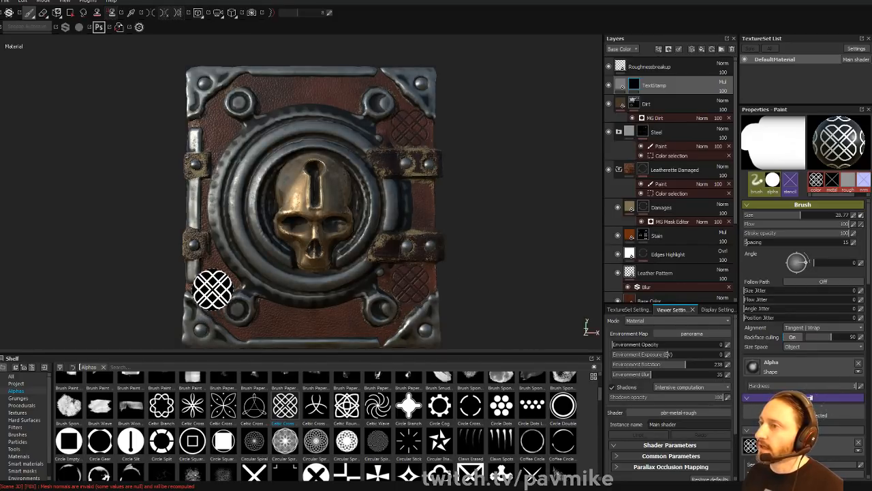
left_click(214, 285)
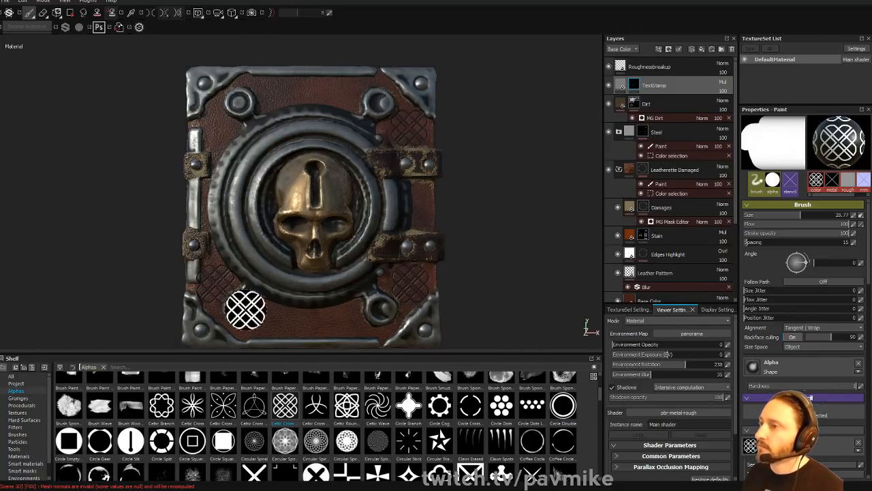
left_click(217, 128)
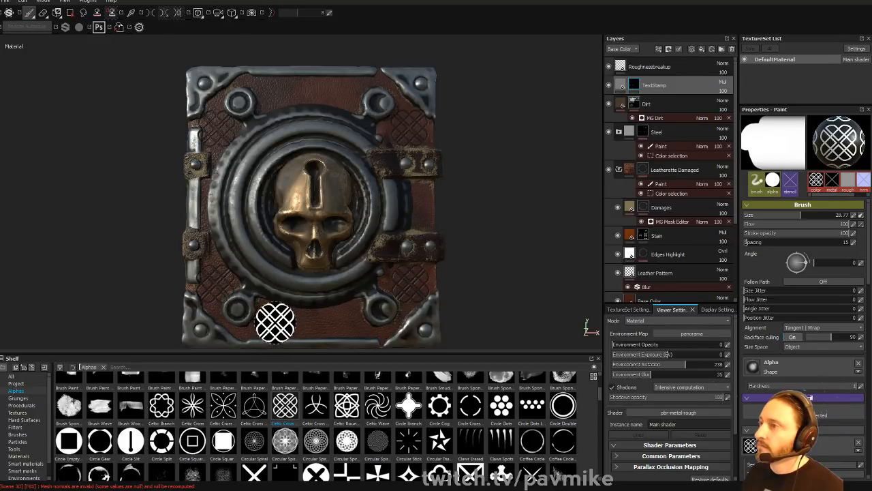
- Undo the Celtic knot stamps in the front cover's corners
key("ctrl+z")
key("ctrl")
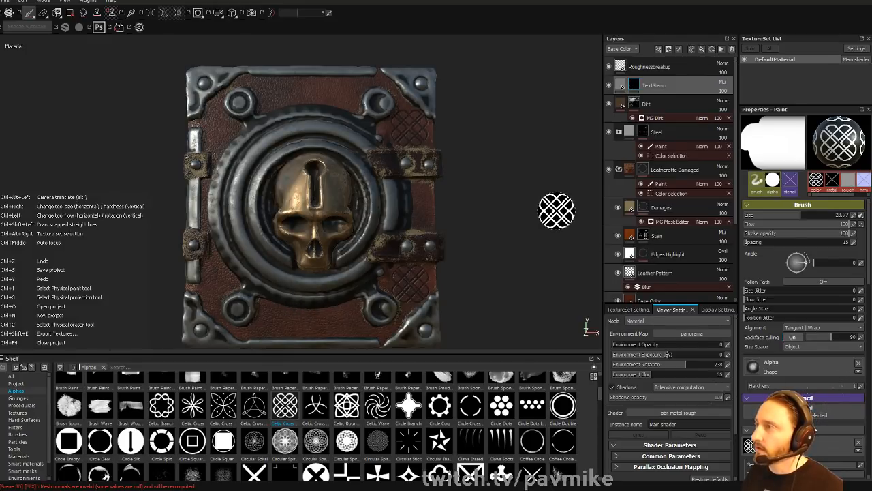
key("ctrl+z")
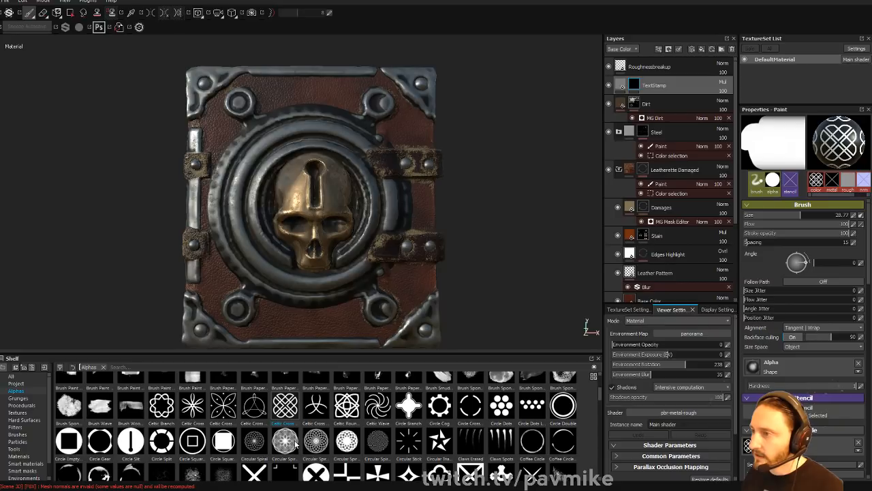
- Try the Line Stripes alpha at brush size about 54 on the leather below the skull ring, and undo the stamp
mouse_move(295, 444)
scroll(290, 443, "down", 3)
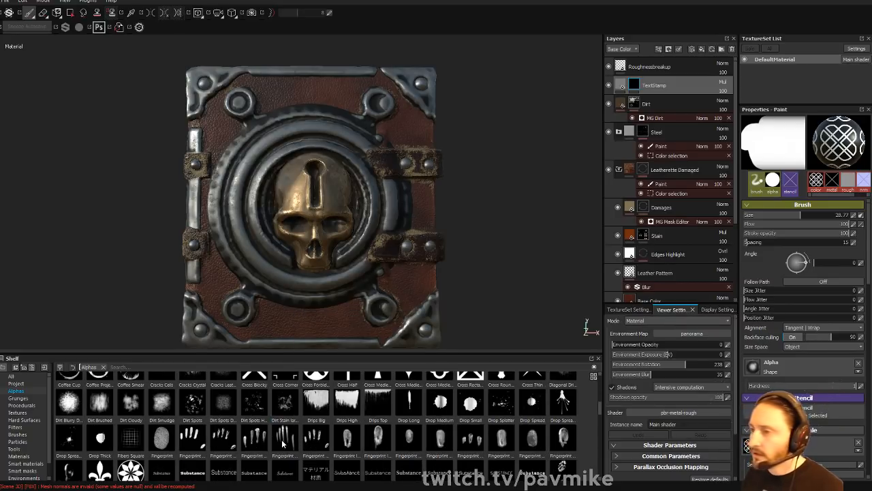
scroll(283, 443, "down", 3)
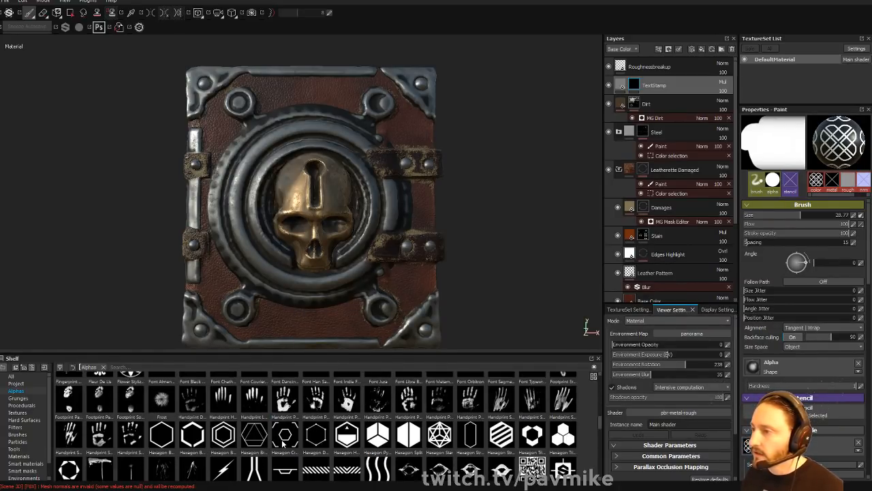
scroll(283, 444, "down", 3)
scroll(306, 451, "up", 3)
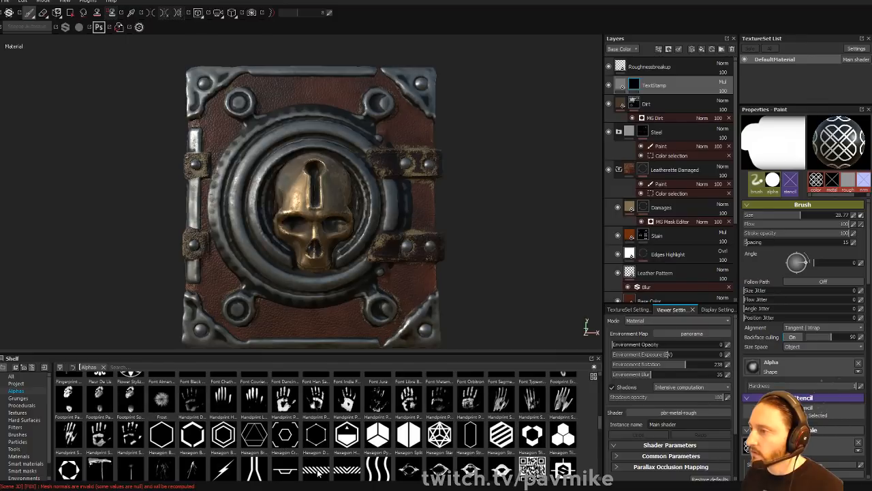
left_click(318, 471)
right_click_drag(278, 318, 297, 322, "ctrl")
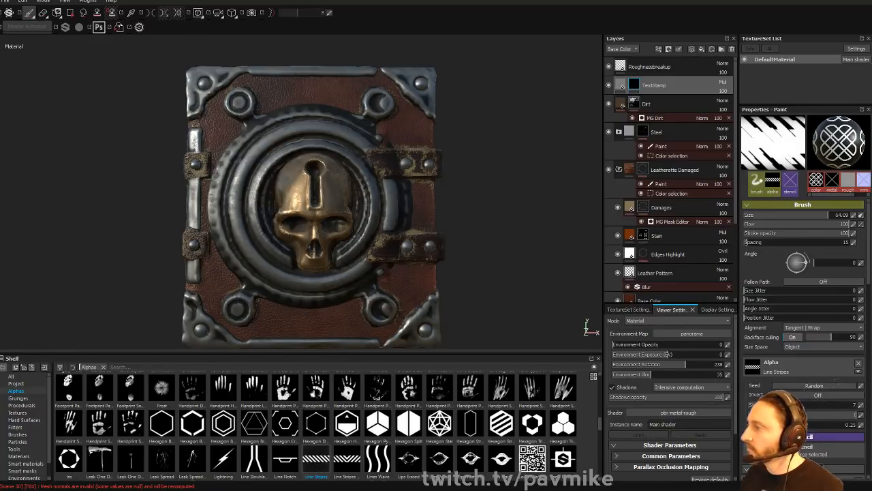
left_click(312, 321)
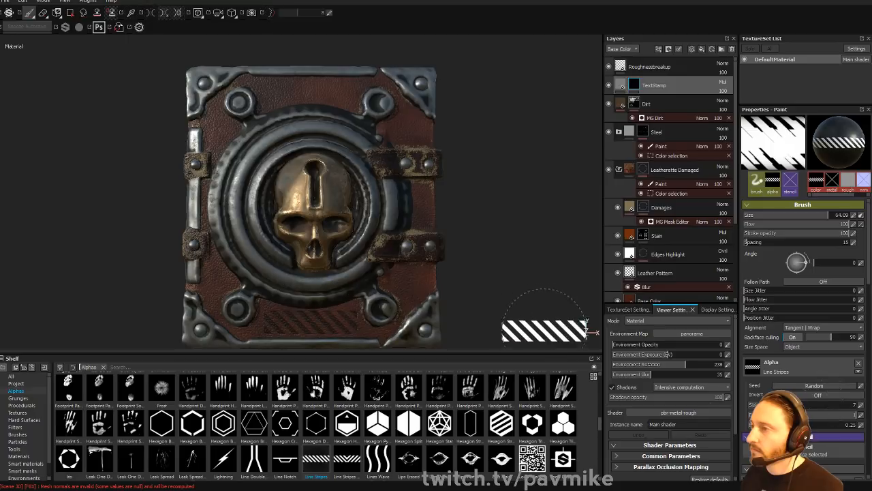
middle_click_drag(502, 286, 498, 255, "alt")
- Choose Celtic Round Square as the brush alpha and remove the Line Stripes resource from the brush's grayscale material
scroll(405, 422, "down", 8)
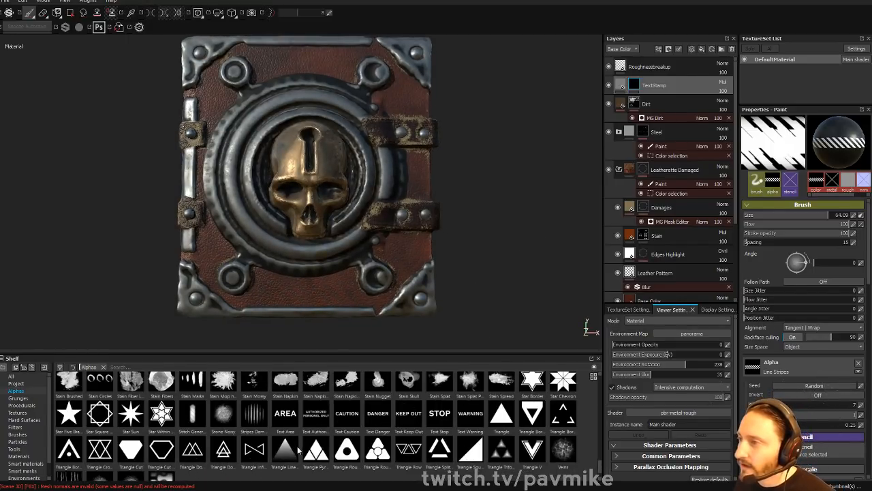
scroll(305, 455, "up", 8)
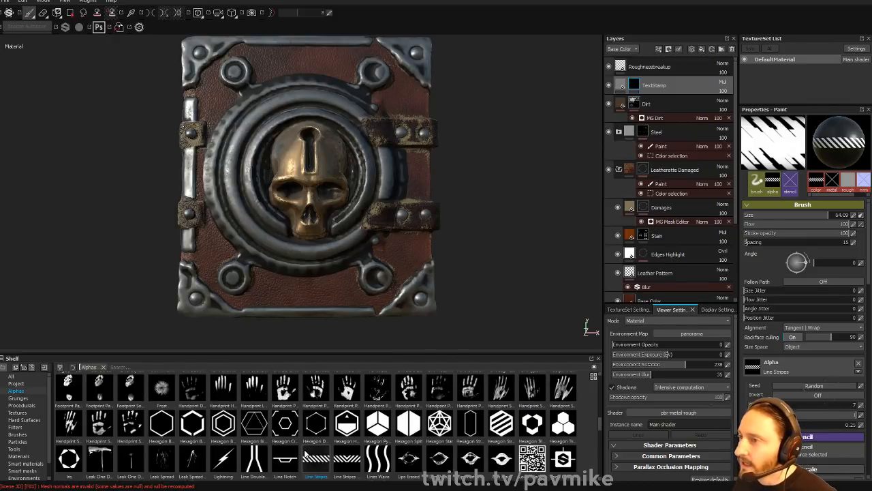
scroll(304, 456, "up", 5)
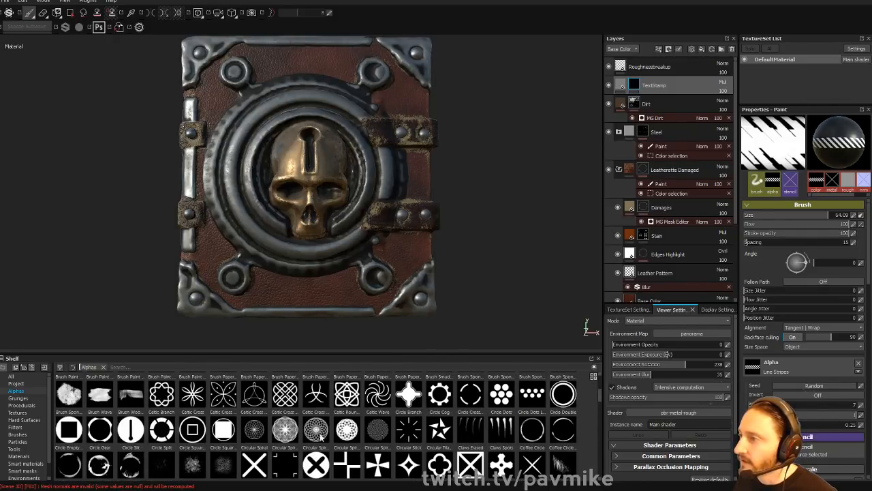
left_click(348, 396)
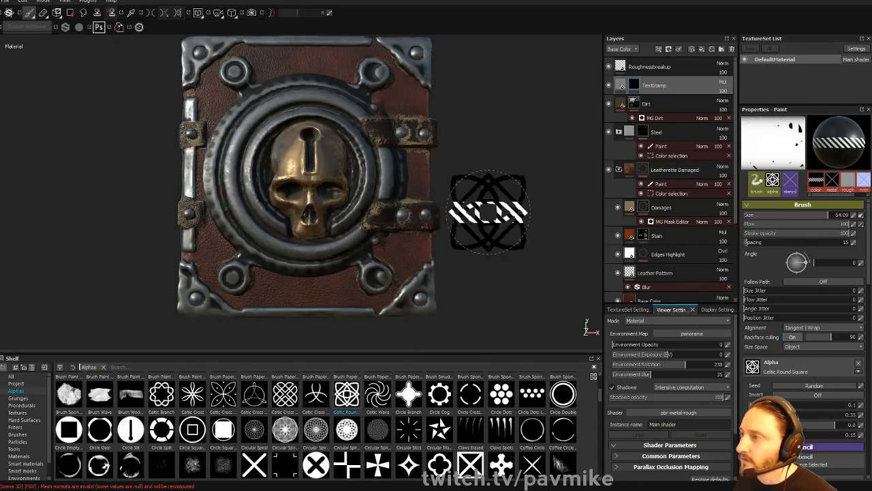
left_click_drag(490, 200, 142, 162, "alt")
right_click_drag(351, 202, 334, 179, "shift")
middle_click_drag(334, 180, 191, 179, "alt")
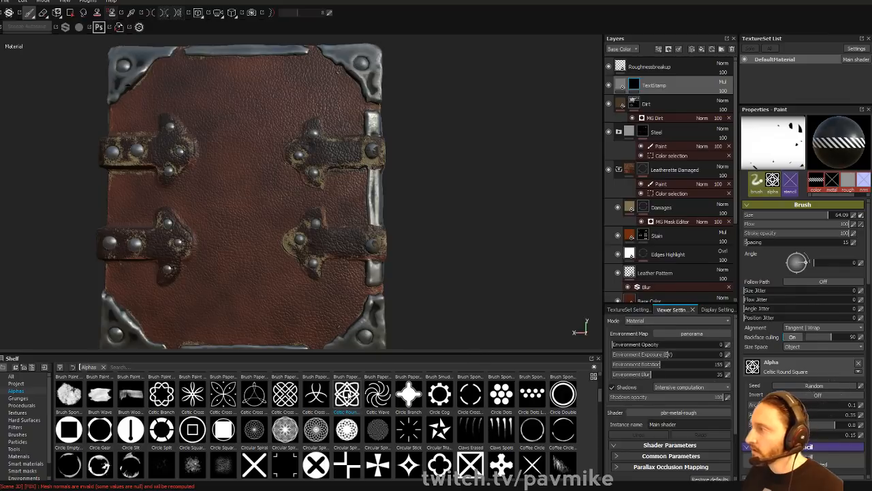
scroll(826, 406, "down", 3)
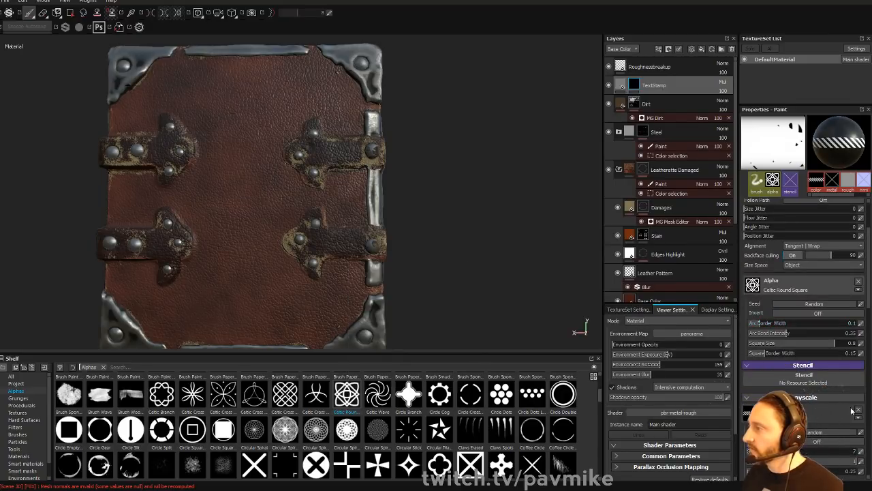
left_click(858, 410)
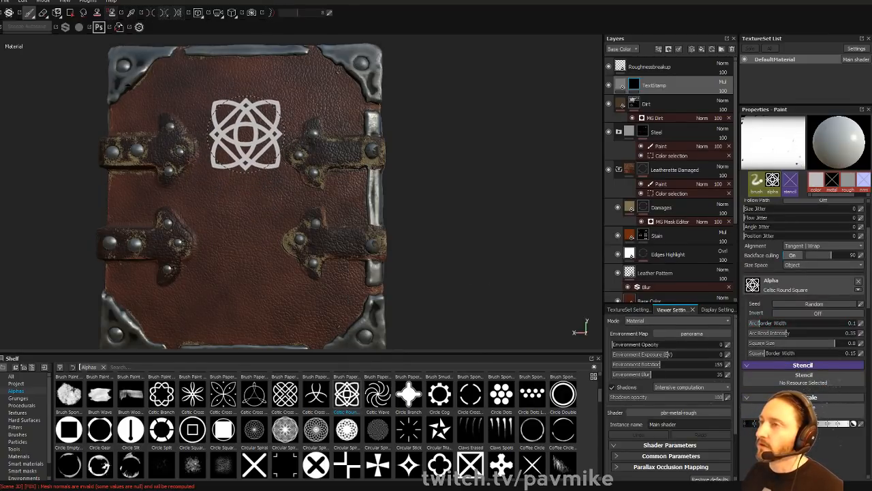
- Try a straight vertical run of Celtic Round Square stamps down the middle of the back cover, and undo the run
left_click(247, 101)
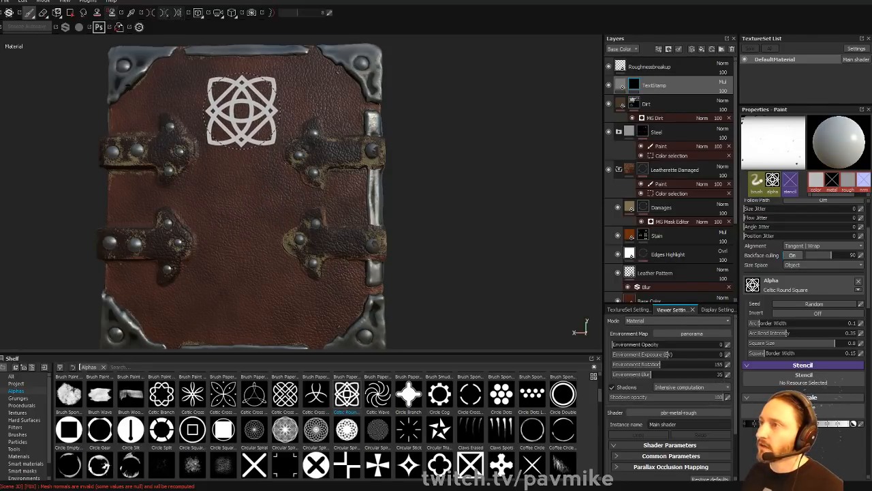
left_click(242, 110)
left_click(242, 284, "shift")
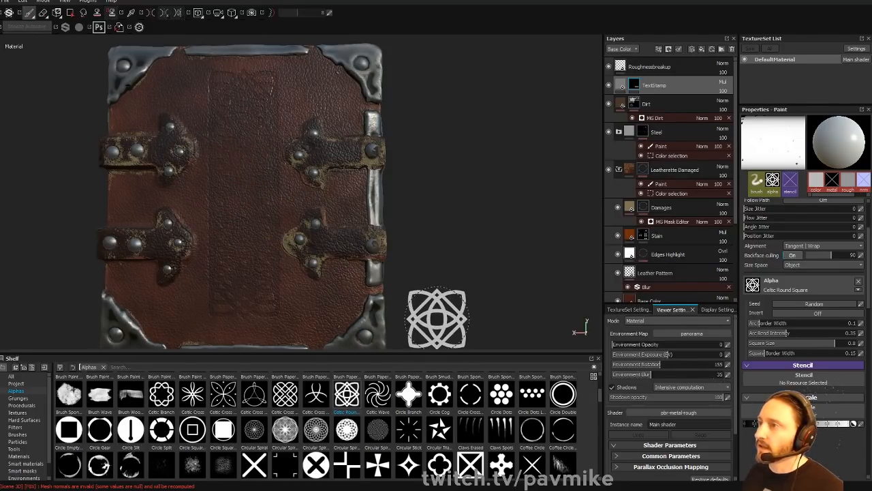
key("ctrl+z")
- Raise the brush spacing to 155 and try another vertical stroke of separated knots down the back cover
scroll(828, 312, "up", 3)
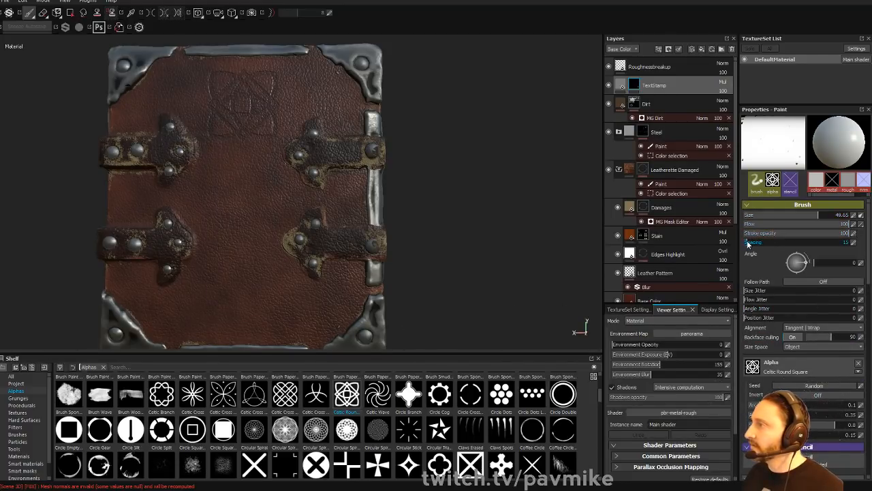
mouse_move(753, 245)
left_mouse_down()
mouse_move(810, 233)
mouse_move(770, 239)
left_mouse_up()
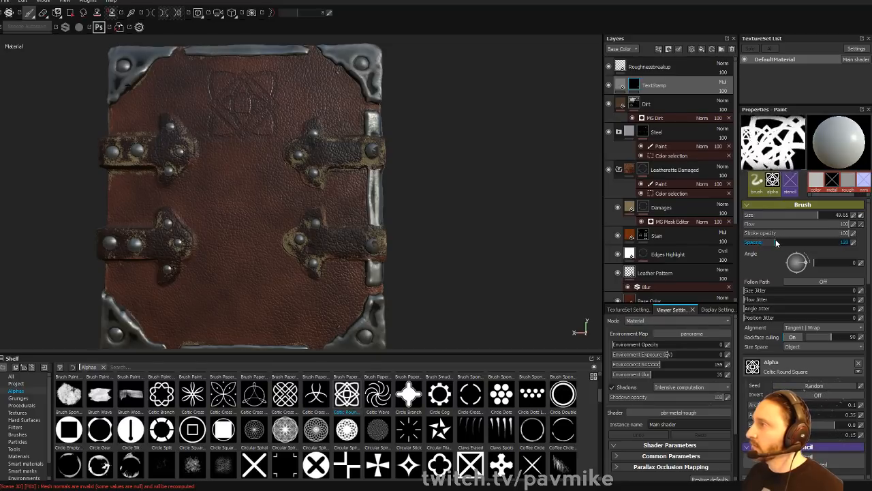
mouse_move(243, 101)
left_mouse_down()
mouse_move(250, 297)
mouse_move(245, 286)
left_mouse_up()
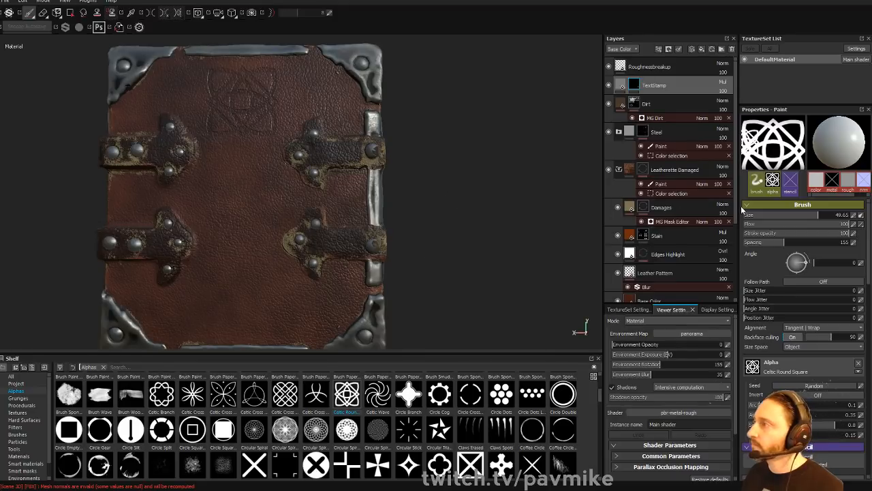
- Undo the test stamp and set the brush to size about 28 with spacing 101
left_click_drag(811, 214, 782, 221)
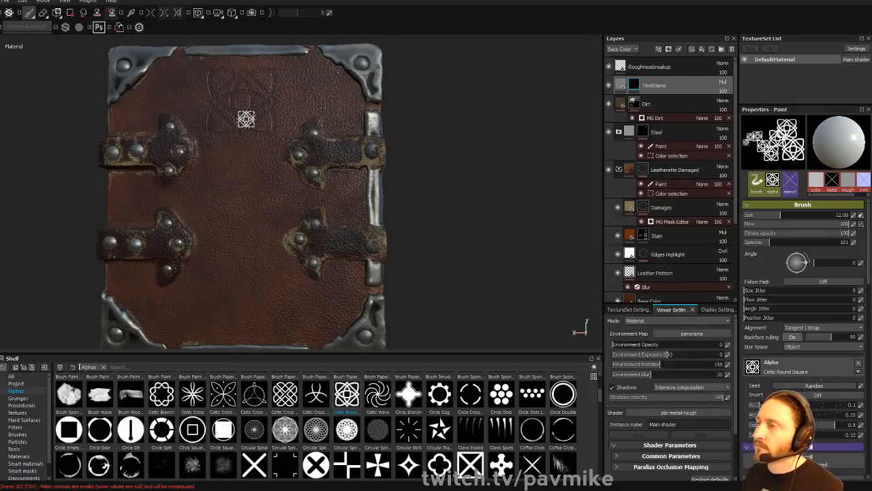
key("ctrl+z")
right_click_drag(247, 118, 276, 118, "ctrl")
- Try a straight vertical line of small knots down the center of the back cover, and undo it
left_click(239, 94)
left_click(236, 309, "shift")
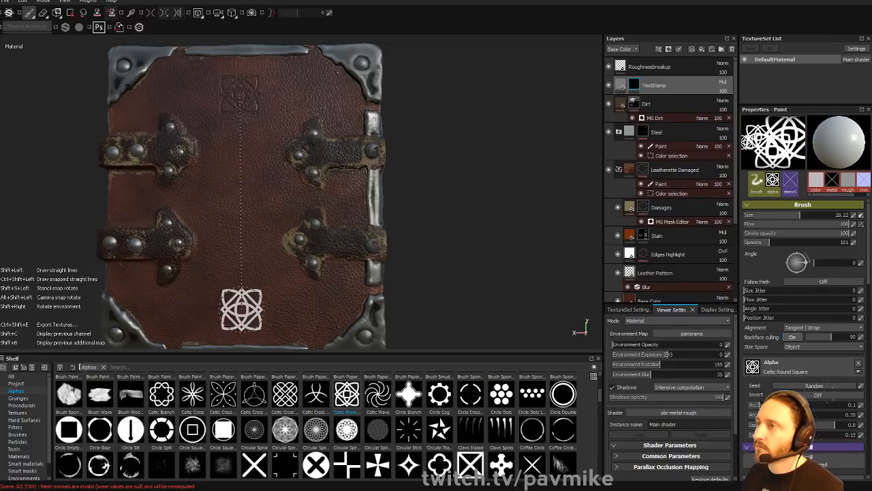
left_click_drag(454, 259, 477, 252, "alt")
mouse_move(455, 241)
right_mouse_down("shift")
mouse_move(479, 243)
mouse_move(447, 243)
right_mouse_up("shift")
left_click_drag(446, 243, 413, 255, "alt")
key("ctrl+z")
key("ctrl+z")
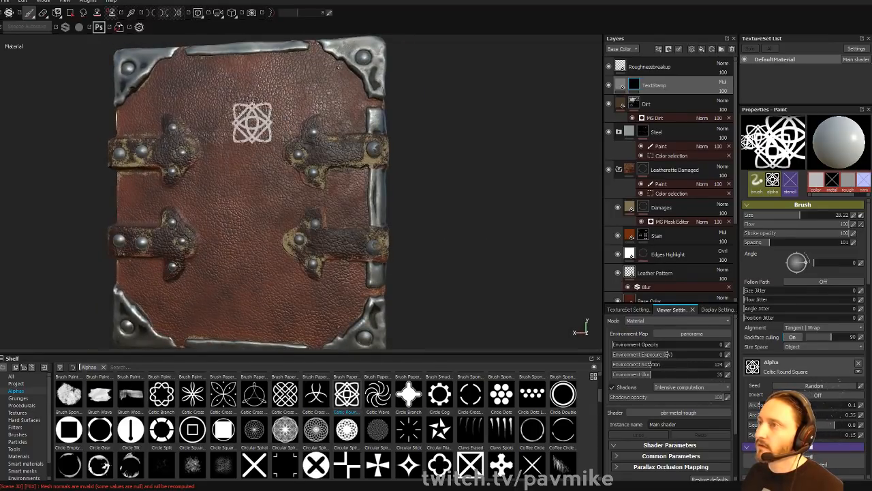
- Stamp a straight row of Celtic Round Square knots across the back cover's upper part and a vertical column beneath it
left_click(181, 90)
left_click(320, 89, "shift")
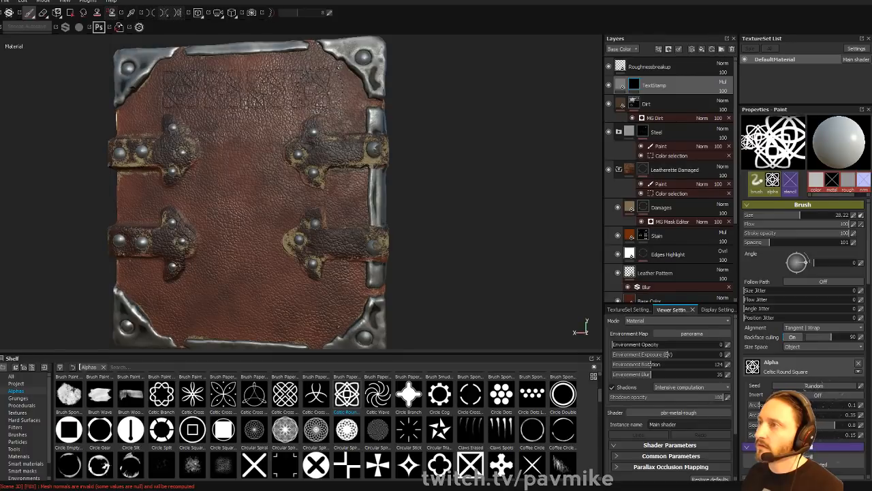
middle_click_drag(254, 154, 244, 125, "alt")
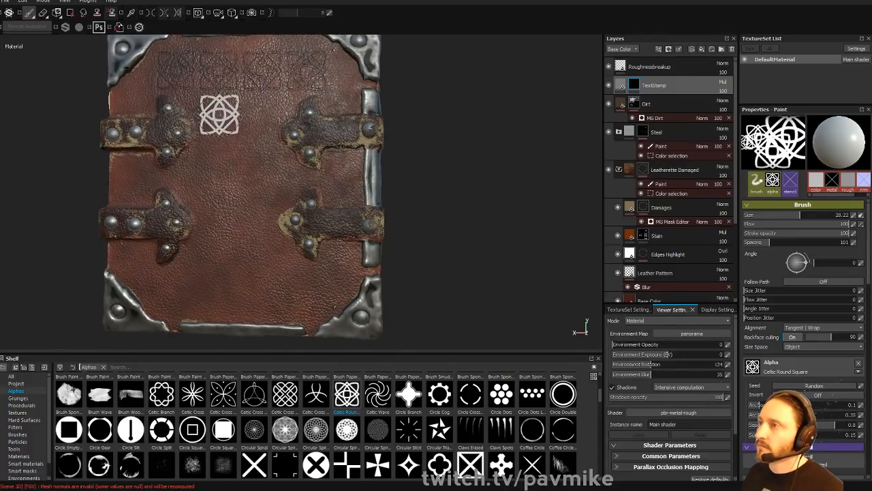
left_click(218, 114)
left_click(220, 203)
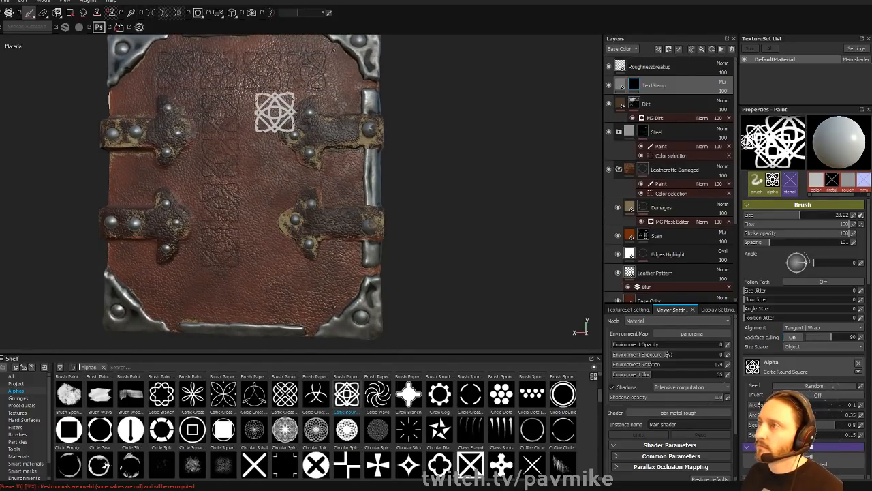
- Add a second column of knots beside the first, ending level with it, and a horizontal row near the cover's lower edge
left_click(262, 112)
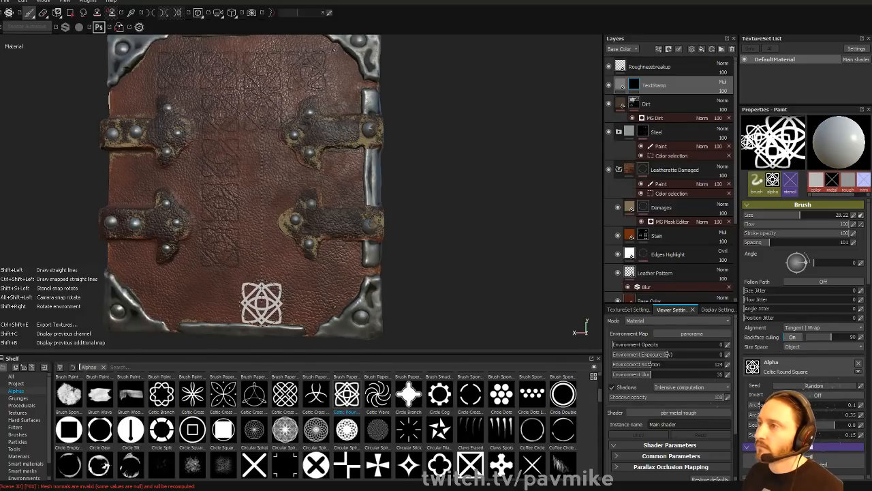
left_click(260, 304, "shift")
key("ctrl+z")
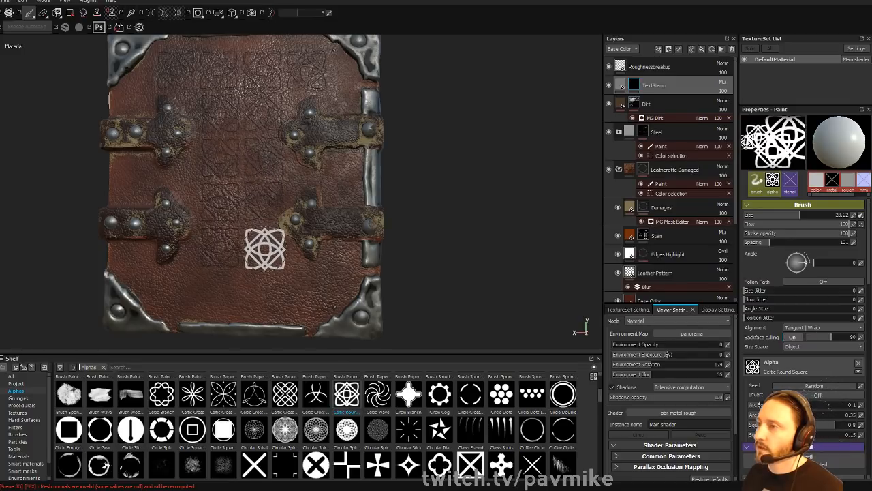
left_click(173, 295)
left_click(312, 299, "shift")
- Examine the stamped back cover, the page side and the skull front under different lighting directions
right_click_drag(366, 287, 338, 293, "alt")
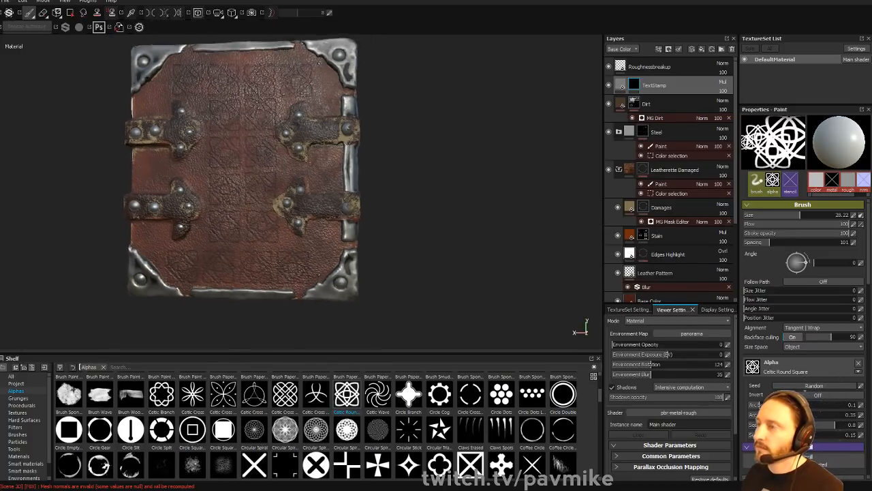
left_click_drag(344, 204, 376, 200, "alt")
mouse_move(381, 199)
right_mouse_down("shift")
mouse_move(395, 199)
mouse_move(379, 198)
mouse_move(395, 207)
right_mouse_up("shift")
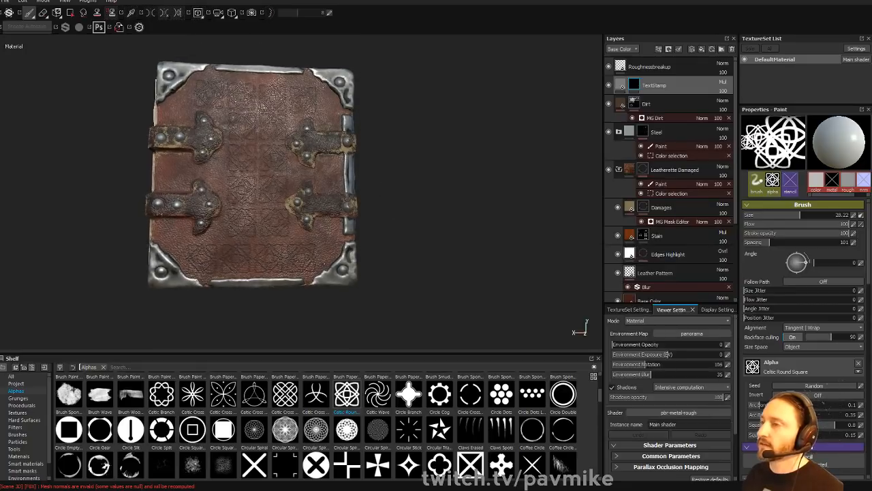
left_click_drag(395, 207, 168, 234, "alt")
right_click_drag(228, 232, 300, 229, "shift")
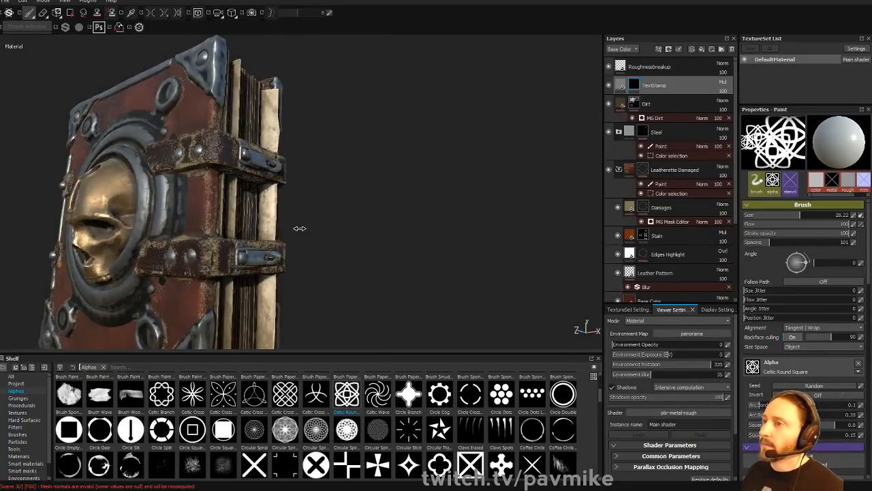
left_click_drag(300, 228, 397, 186, "alt")
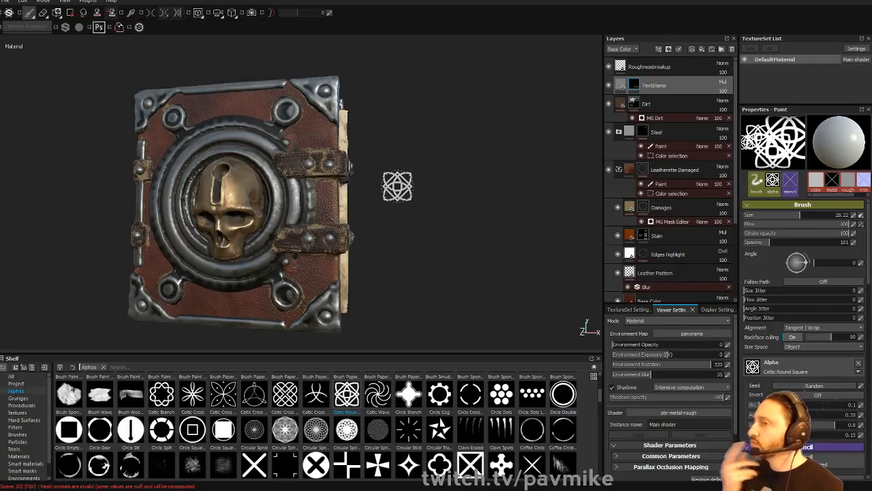
mouse_move(383, 179)
left_mouse_down("alt")
mouse_move(398, 182)
mouse_move(389, 186)
left_mouse_up("alt")
mouse_move(389, 187)
right_mouse_down("shift")
mouse_move(402, 192)
mouse_move(382, 189)
mouse_move(389, 192)
right_mouse_up("shift")
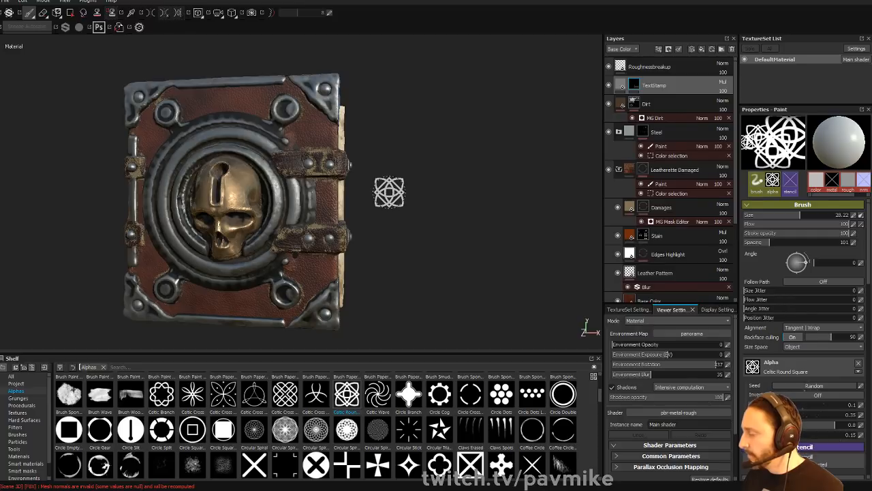
mouse_move(389, 191)
left_mouse_down("alt")
mouse_move(431, 181)
mouse_move(440, 189)
mouse_move(448, 246)
mouse_move(355, 206)
mouse_move(239, 177)
mouse_move(181, 185)
mouse_move(274, 208)
mouse_move(375, 179)
mouse_move(408, 183)
left_mouse_up("alt")
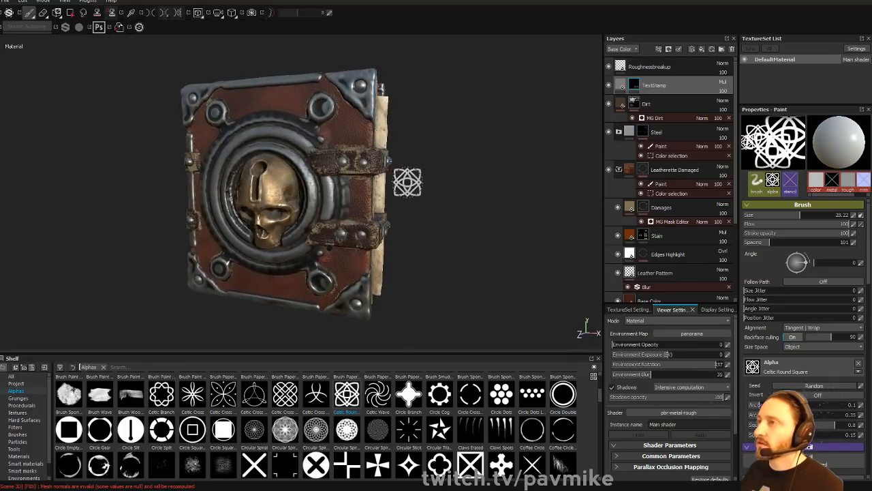
- Save the project, switch to Iray rendering and expand the Dome settings
left_click(6, 1)
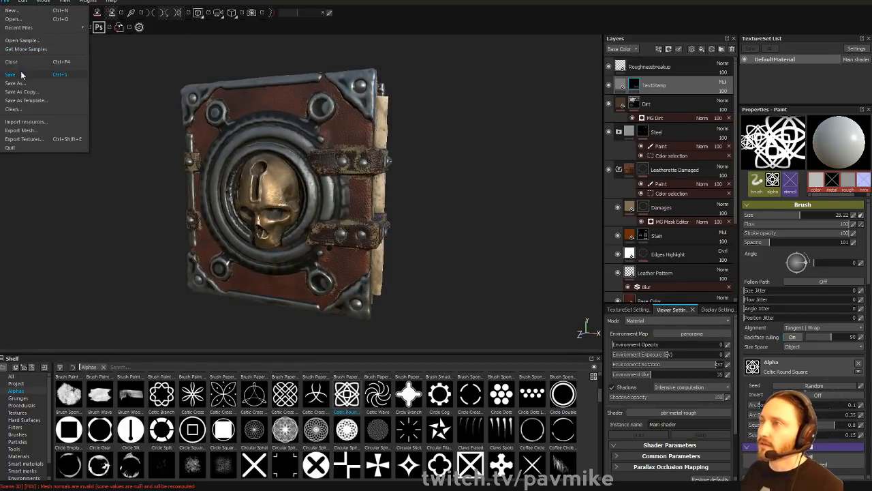
left_click(21, 75)
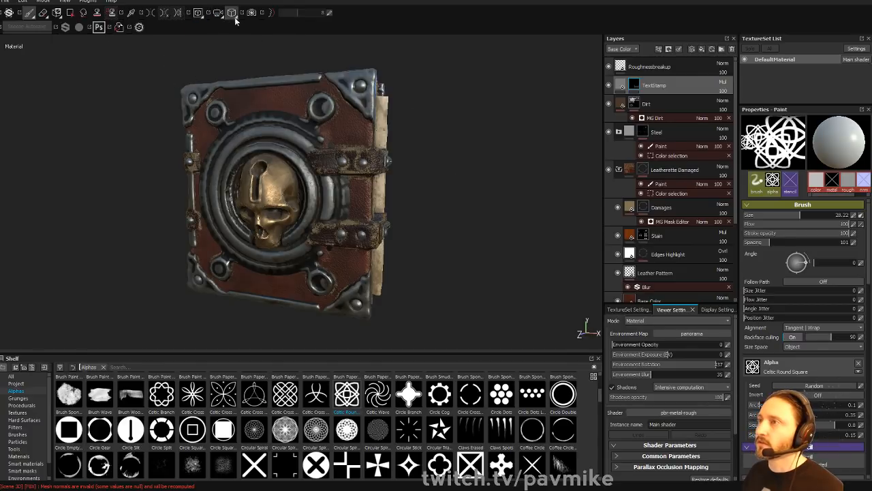
key("F10")
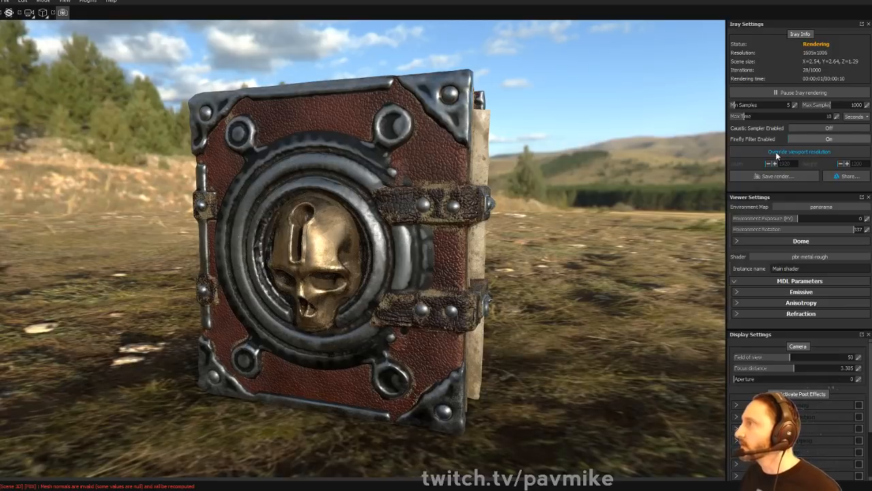
left_click(735, 241)
scroll(798, 263, "down", 3)
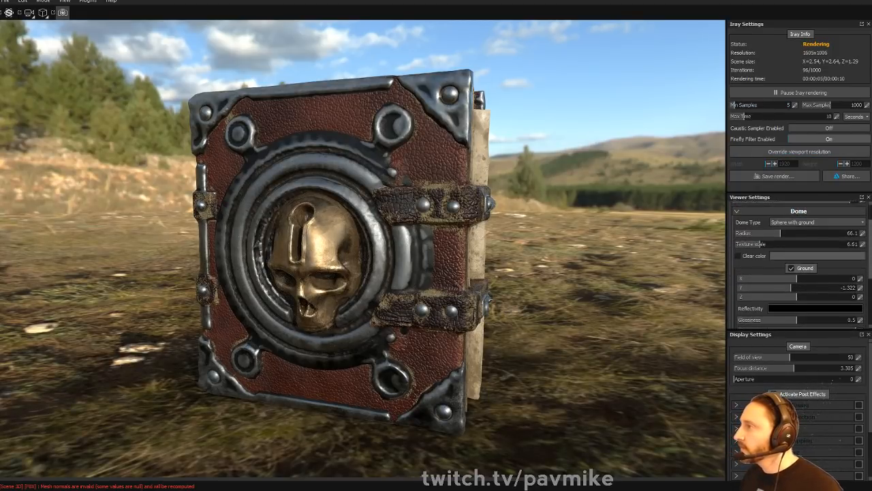
scroll(798, 264, "up", 3)
- Try the bonifacio_street and bus_garage environment maps around the rendered book, framing it slightly smaller
left_click(844, 207)
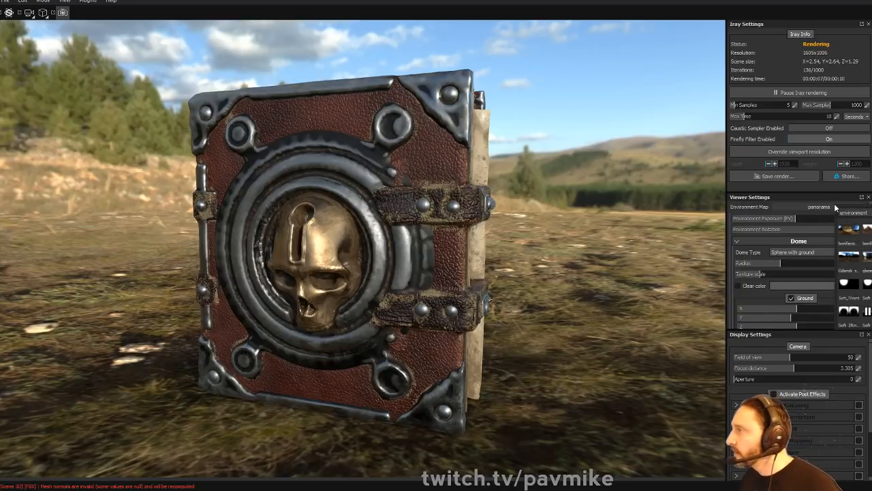
left_click(848, 230)
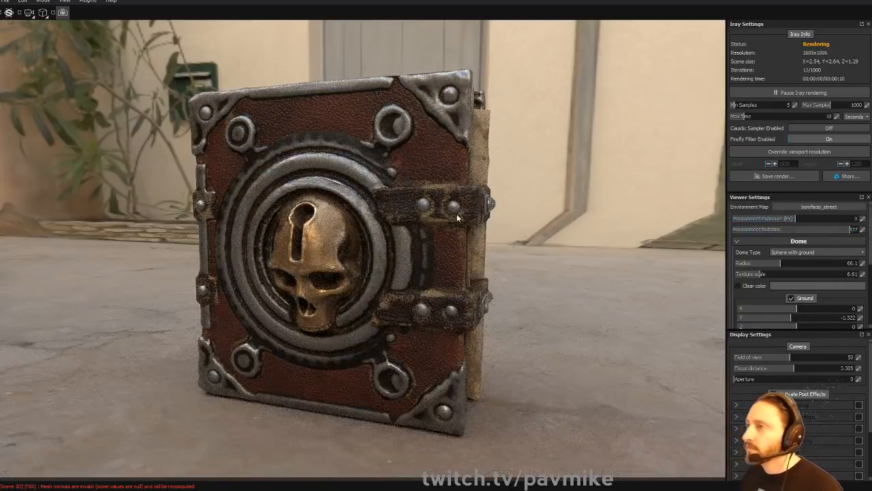
right_click_drag(484, 135, 525, 132, "alt")
mouse_move(525, 132)
left_mouse_down("alt")
mouse_move(586, 134)
mouse_move(528, 140)
left_mouse_up("alt")
left_click(821, 208)
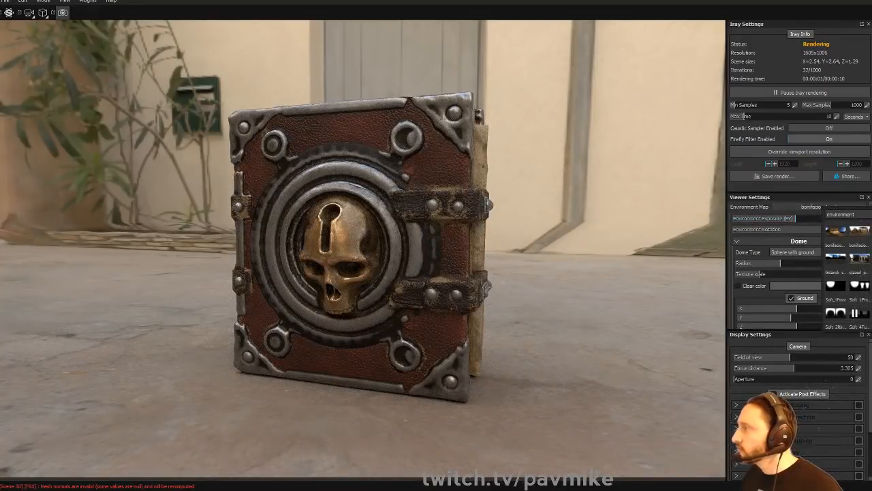
left_click(871, 230)
left_click(820, 209)
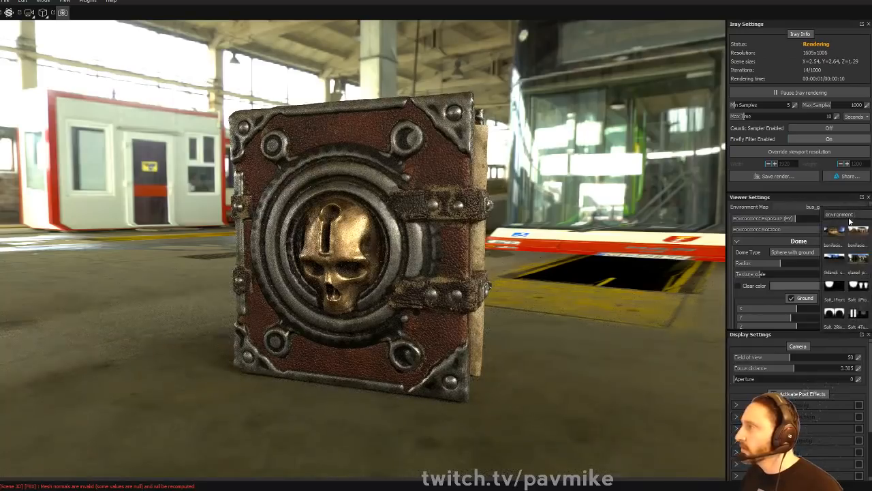
key("Escape")
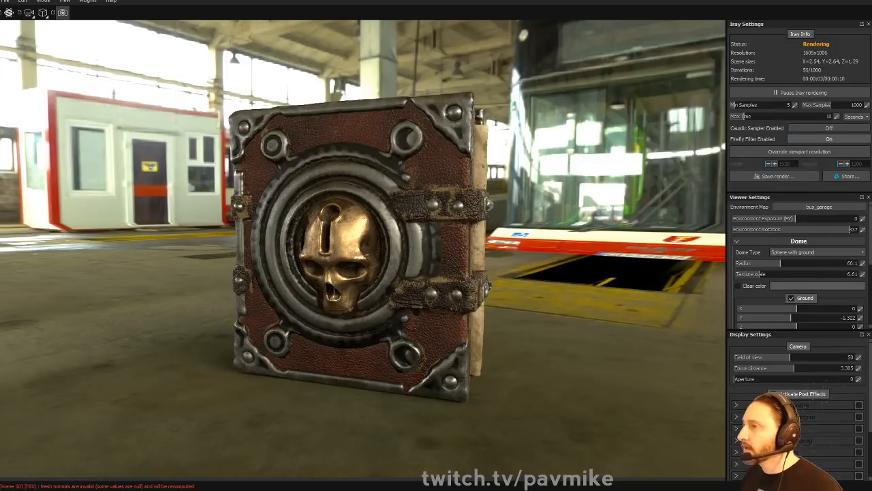
- Enable the dome's plain clear color background and set the environment map to bonifacio_aragon_stairs
left_click(743, 286)
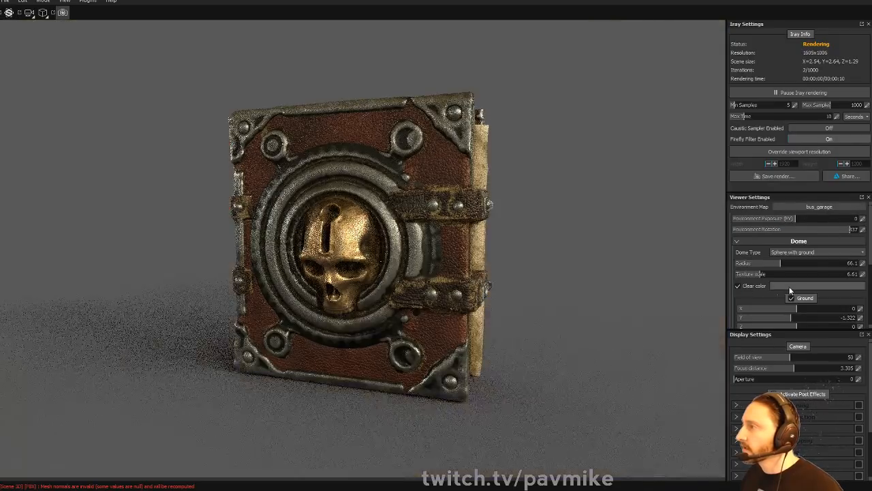
left_click(798, 208)
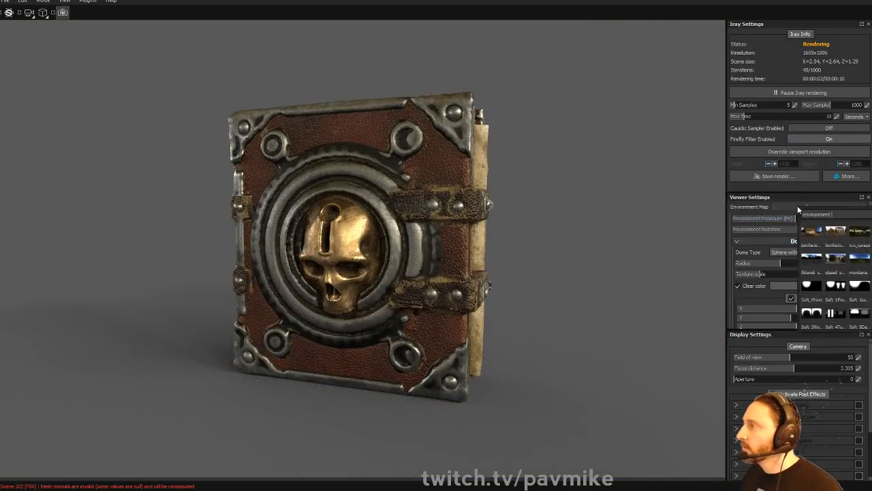
left_click(606, 197)
mouse_move(605, 199)
left_mouse_down("alt")
mouse_move(553, 202)
mouse_move(589, 202)
left_mouse_up("alt")
left_click(807, 209)
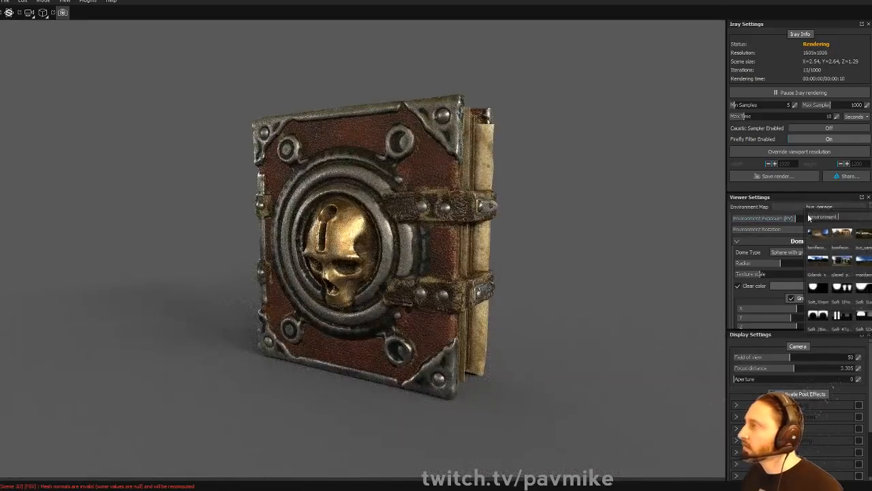
left_click(840, 235)
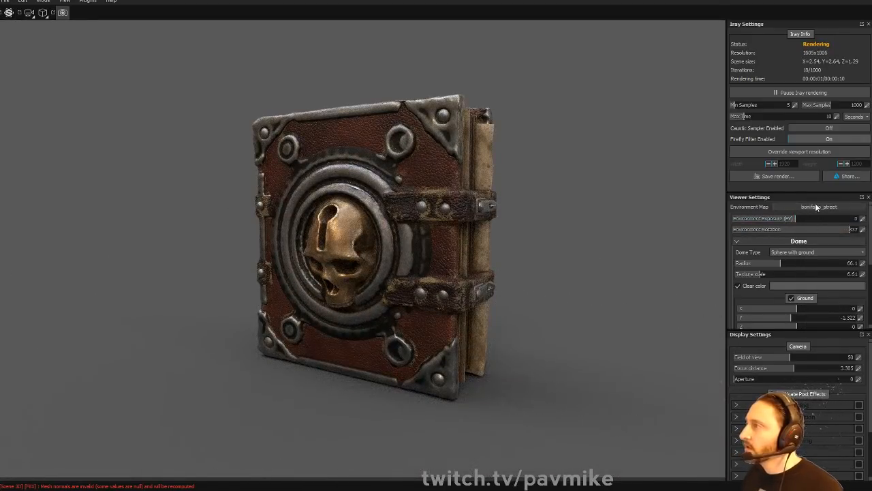
left_click(816, 207)
left_click(833, 227)
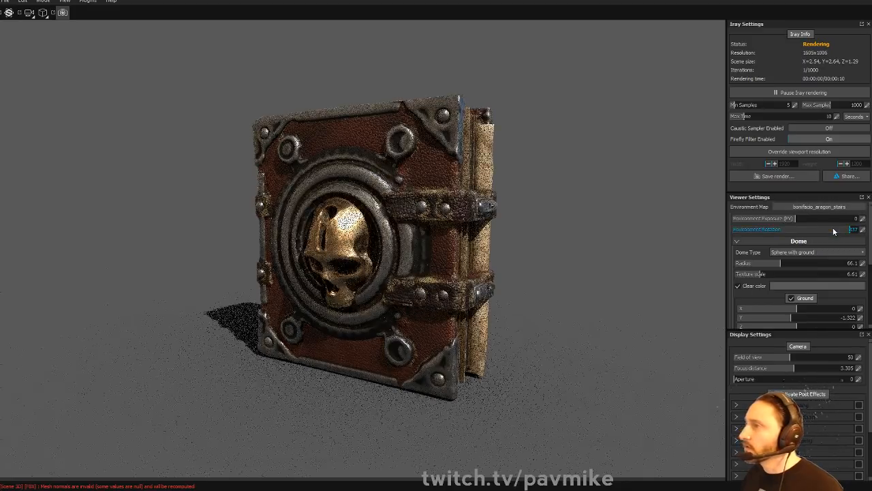
- Inspect the rendered knot pattern on the back cover with the environment rotated to 140
left_click_drag(547, 202, 309, 227, "alt")
right_click_drag(309, 228, 525, 229, "shift")
left_click_drag(526, 230, 530, 230, "alt")
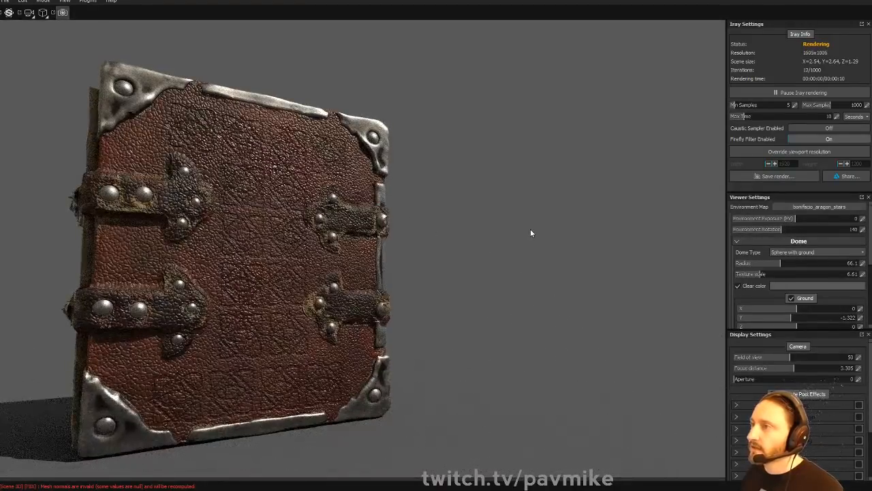
- View the whole rendered book from a distance at several angles with the environment rotated to 301
left_click_drag(400, 212, 599, 253, "alt")
right_click_drag(89, 149, 370, 145, "alt")
left_click_drag(370, 145, 499, 169, "alt")
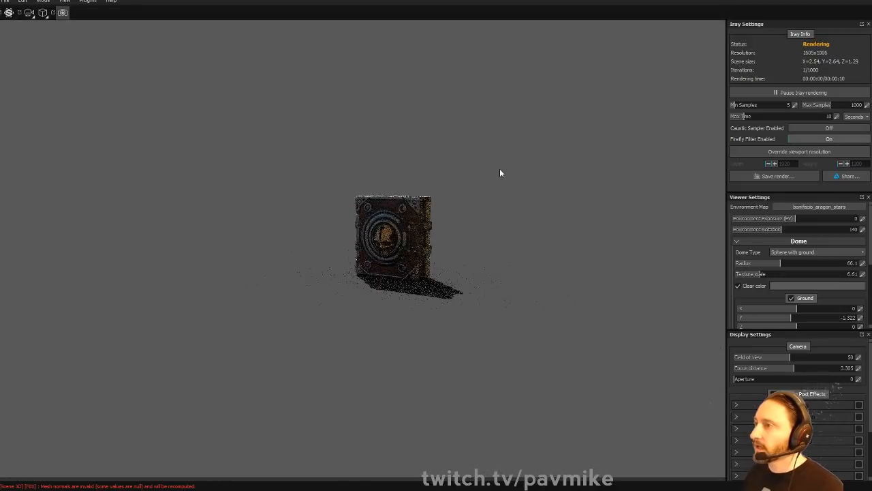
right_click_drag(499, 169, 540, 169, "shift")
left_click_drag(540, 169, 568, 216, "alt")
right_click_drag(567, 216, 353, 139, "alt")
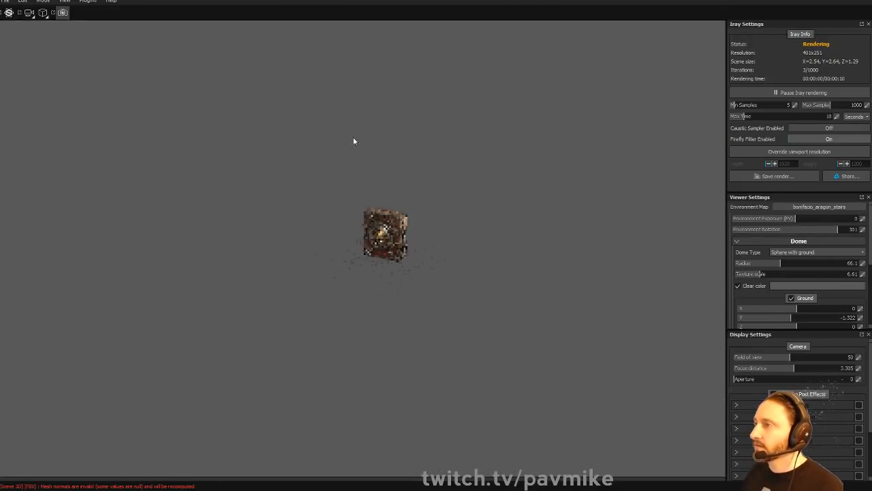
left_click_drag(353, 139, 525, 167, "alt")
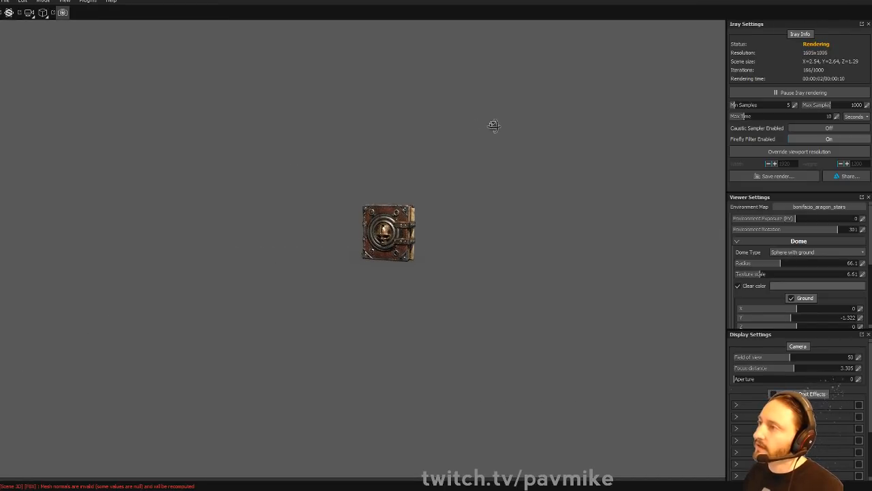
left_click_drag(493, 125, 569, 132, "alt")
left_click_drag(514, 162, 241, 151, "alt")
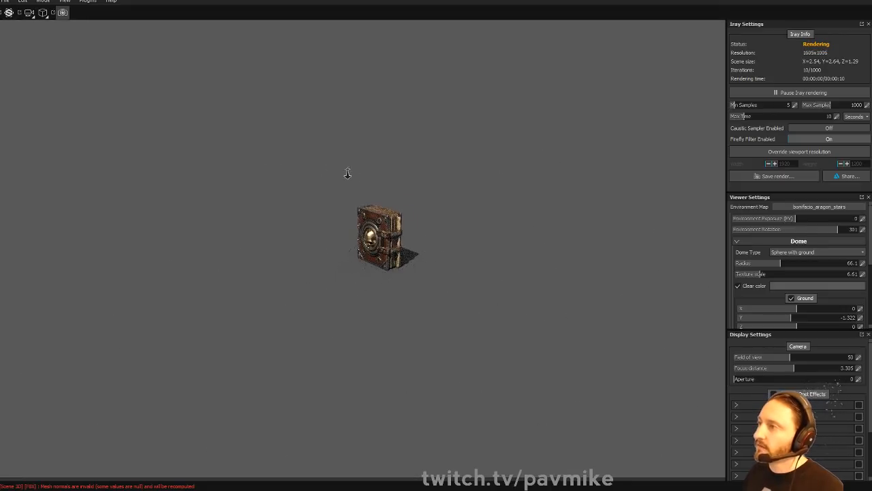
- Inspect the rendered page edges, clasps and spine up close from raised and side angles
right_click_drag(348, 172, 720, 248, "alt")
right_click_drag(347, 179, 634, 232, "alt")
left_click_drag(600, 226, 522, 140, "alt")
left_click_drag(441, 242, 429, 329, "alt")
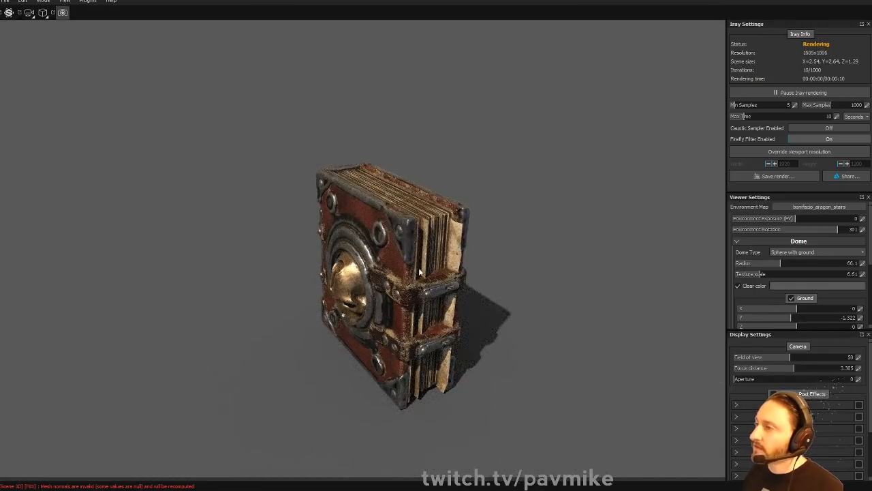
left_click_drag(521, 165, 615, 105, "alt")
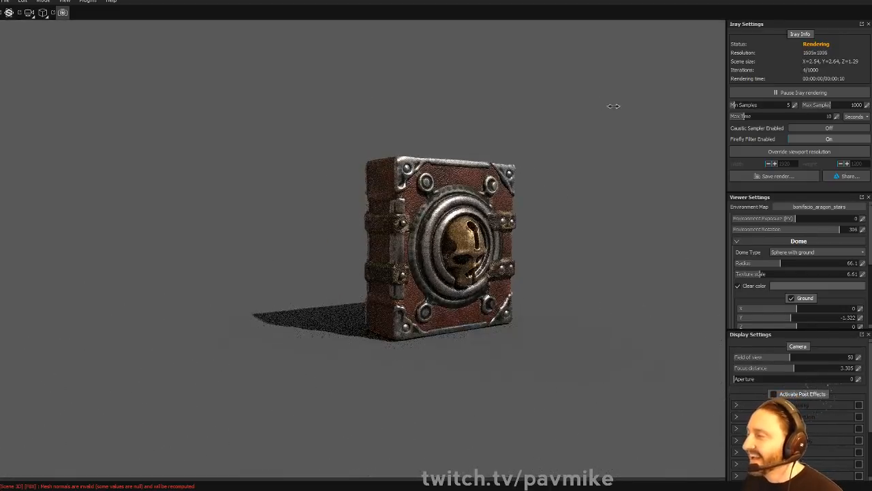
right_click_drag(614, 105, 660, 105, "shift")
left_click_drag(659, 108, 582, 210, "alt")
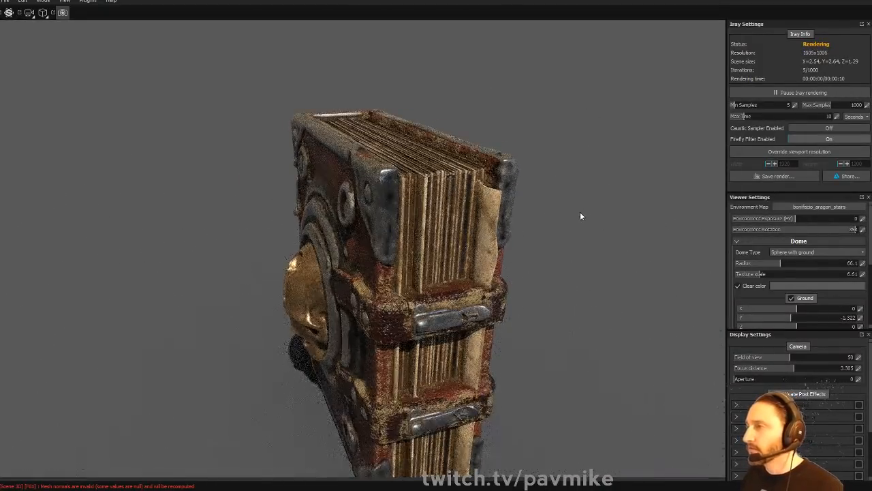
- Frame the skull front cover for the render and rotate the environment lighting to 194
left_click_drag(571, 174, 625, 211, "alt")
right_click_drag(675, 205, 732, 206, "shift")
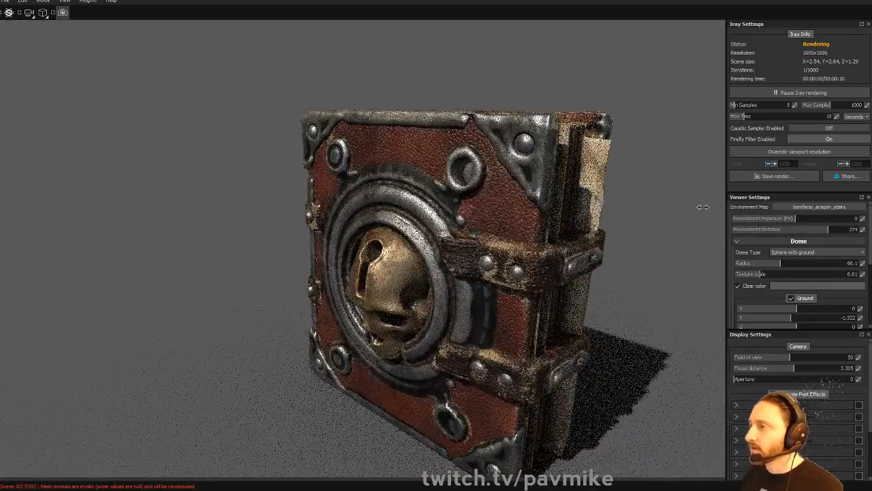
left_click_drag(643, 207, 673, 204, "alt")
middle_click_drag(673, 203, 528, 218, "alt")
left_click_drag(527, 218, 685, 217, "alt")
right_click_drag(565, 197, 571, 215, "shift")
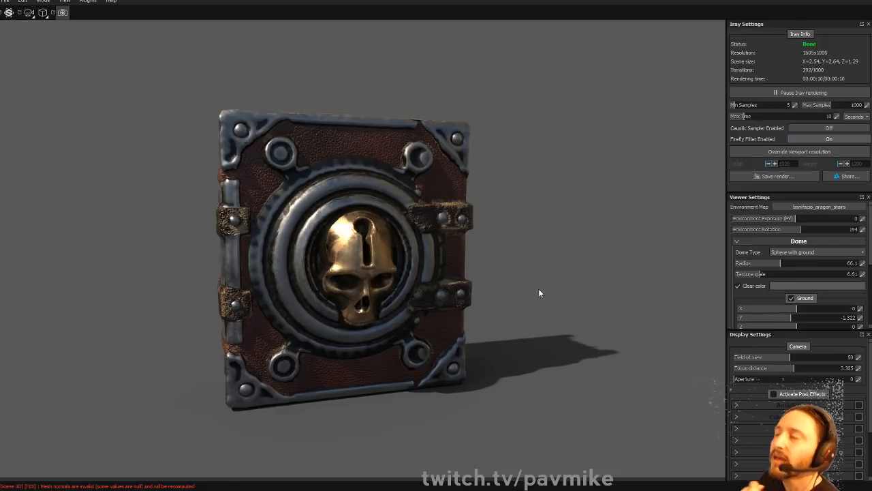
- Turn the rendered book slightly, leave the Iray render for painting mode and rotate the environment lighting to 261
left_click_drag(551, 229, 477, 231, "alt")
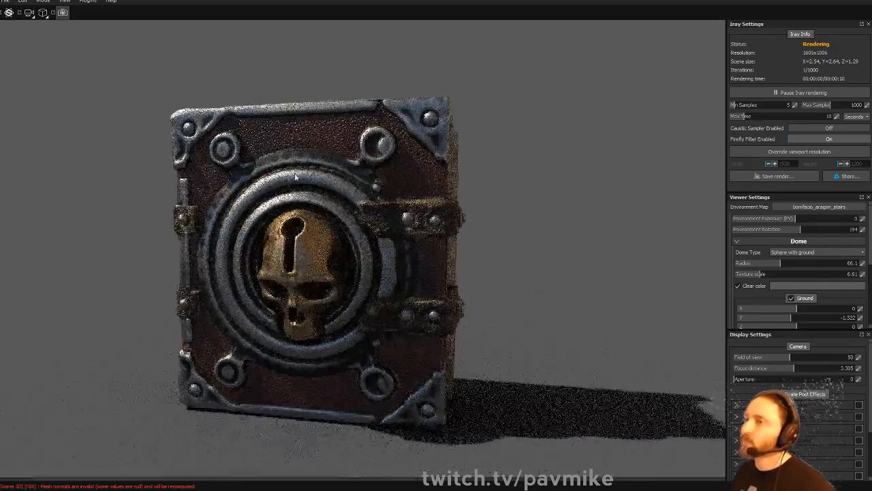
key("F10")
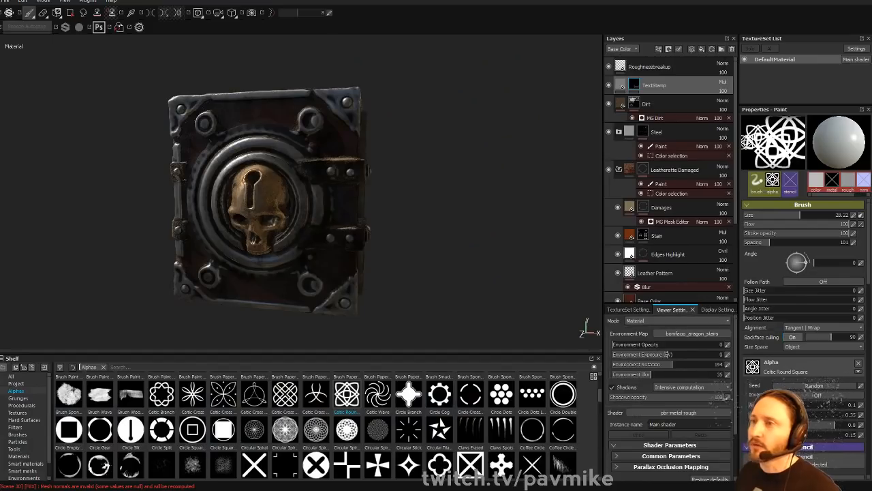
right_click_drag(508, 156, 504, 156, "shift")
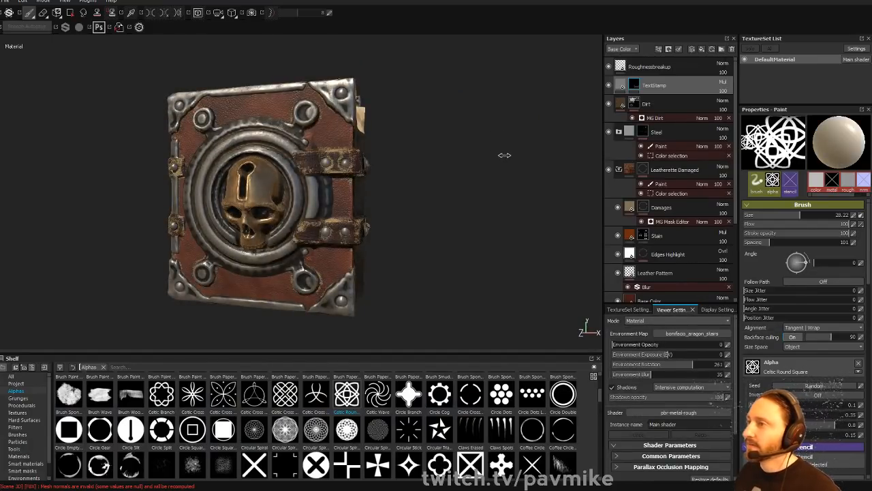
- Search the smart materials for rust and clear the search
left_click(25, 463)
left_click(128, 367)
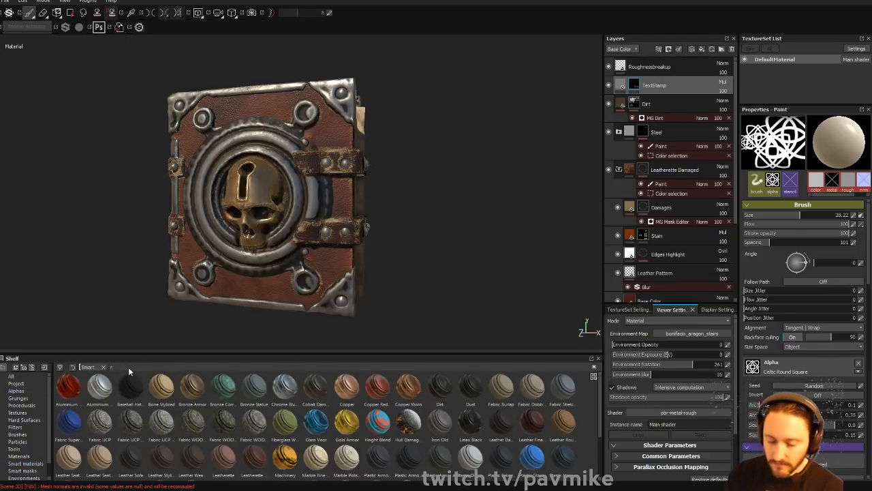
type("rust")
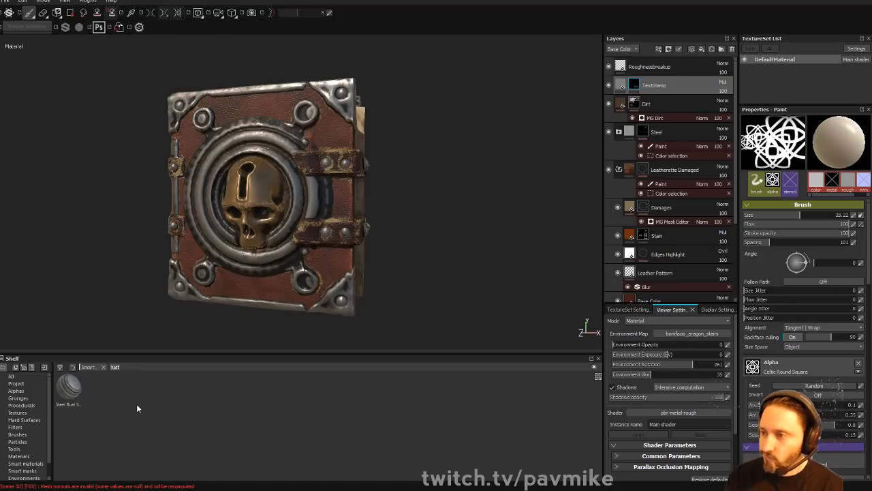
key("BackSpace")
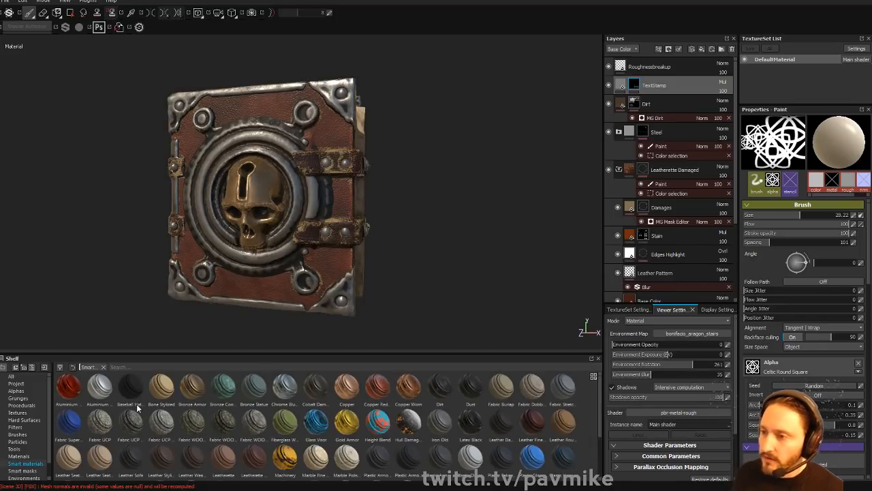
- Search the materials for rust and add Rust Fine as a fill layer directly above TextStamp
left_click(20, 456)
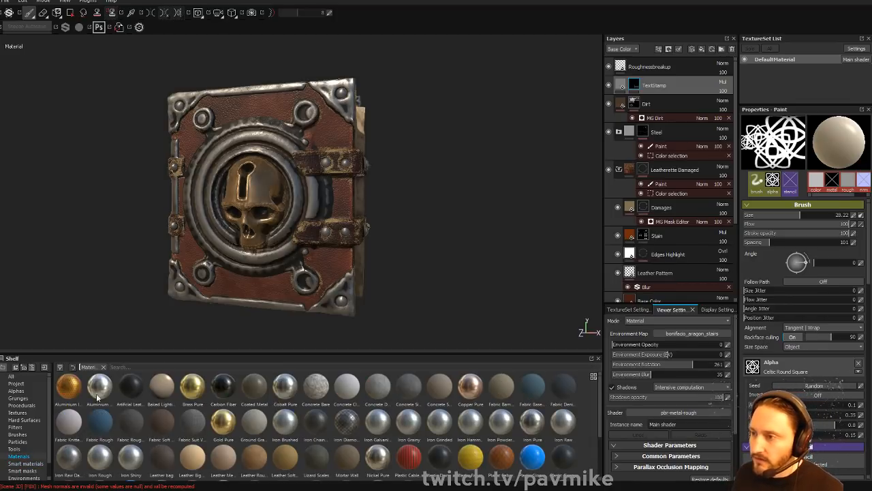
left_click(125, 367)
type("rust")
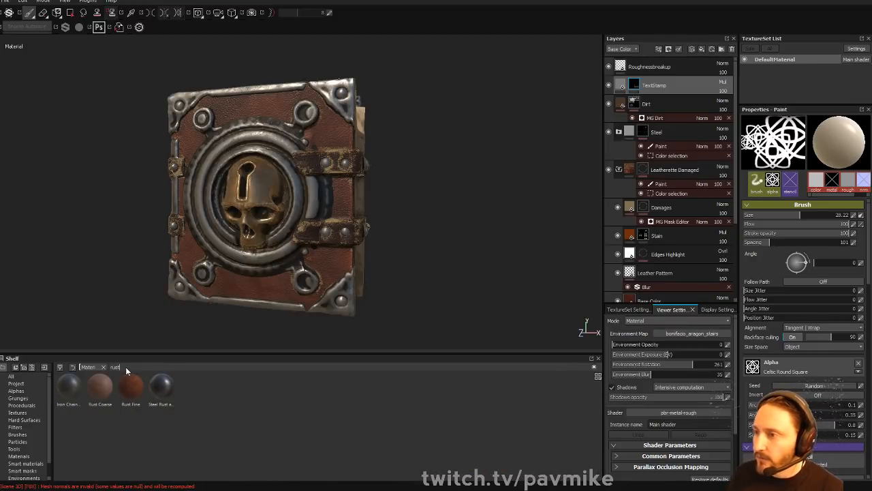
left_click_drag(127, 386, 671, 74)
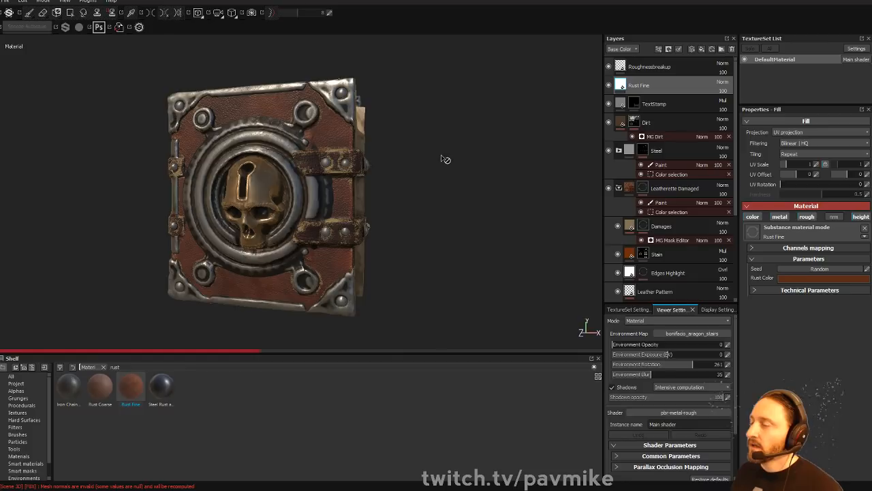
- Examine the rust material over the front cover up close and from several angles, with the environment rotated to 266
left_click_drag(445, 171, 447, 155, "alt")
right_click_drag(447, 155, 554, 222, "alt")
middle_click_drag(555, 222, 478, 169, "alt")
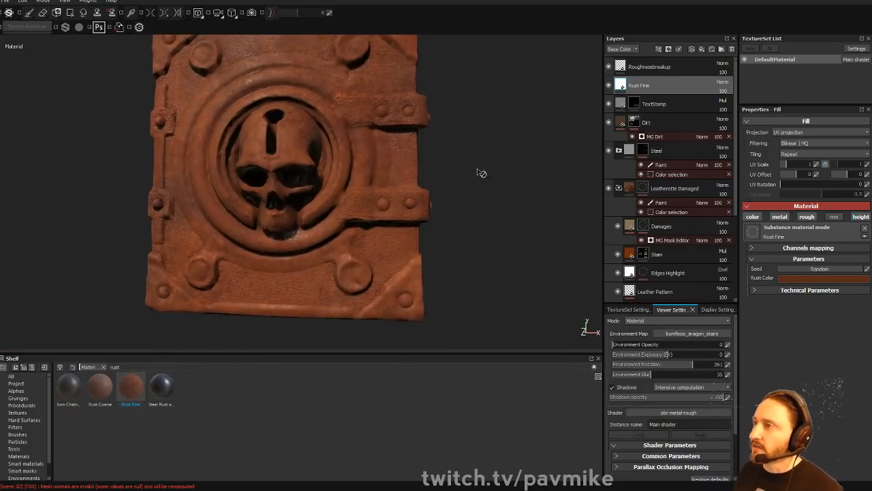
right_click_drag(478, 170, 510, 169, "alt")
left_click_drag(510, 169, 488, 161, "alt")
right_click_drag(489, 162, 503, 168, "shift")
right_click_drag(504, 168, 489, 168, "alt")
left_click_drag(489, 168, 476, 170, "alt")
right_click_drag(484, 179, 476, 179, "alt")
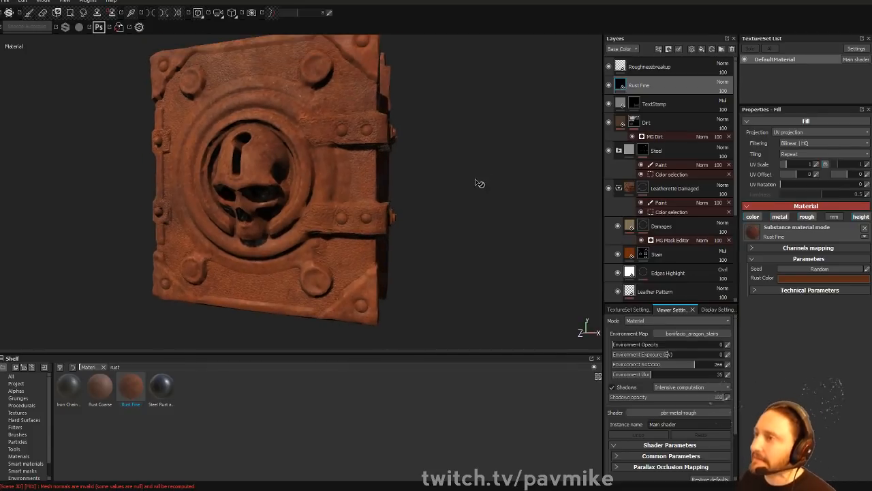
left_click_drag(478, 206, 485, 183, "alt")
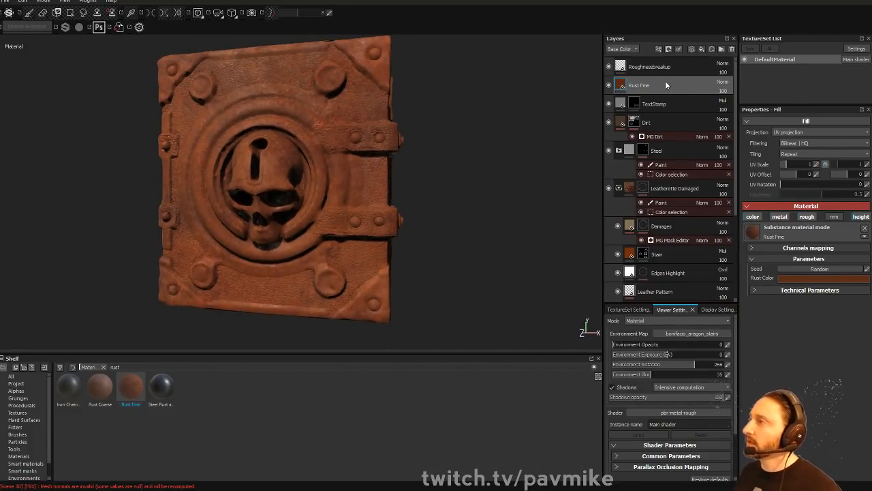
- Mask the Rust Fine layer with a color selection that picks the blue ID color of the steel parts
right_click(665, 84)
left_click(696, 110)
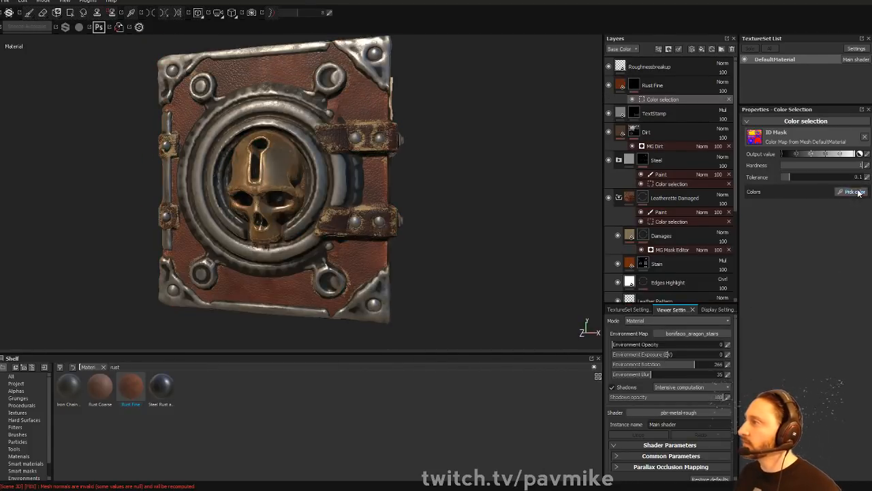
left_click(857, 191)
left_click(355, 48)
mouse_move(486, 120)
left_mouse_down("alt")
mouse_move(501, 111)
mouse_move(458, 121)
mouse_move(474, 121)
left_mouse_up("alt")
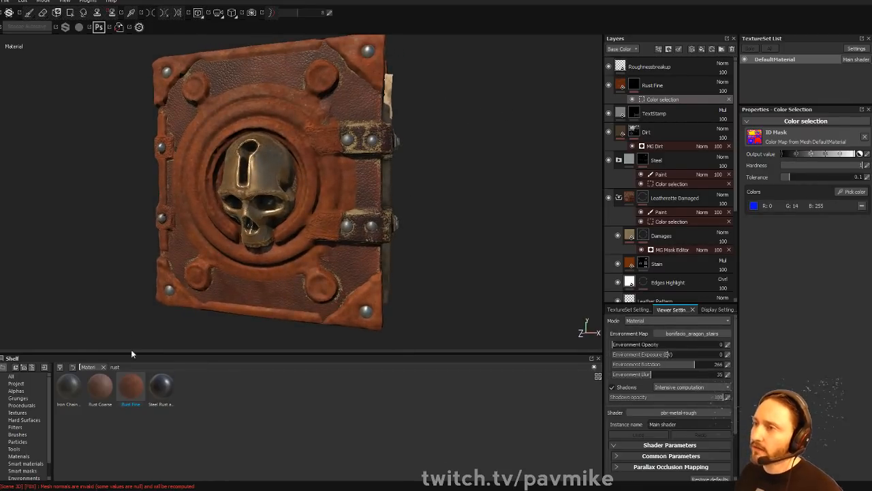
- Try the Rust Drips smart mask on the Rust Fine layer and undo it
scroll(34, 438, "down", 1)
left_click(27, 449)
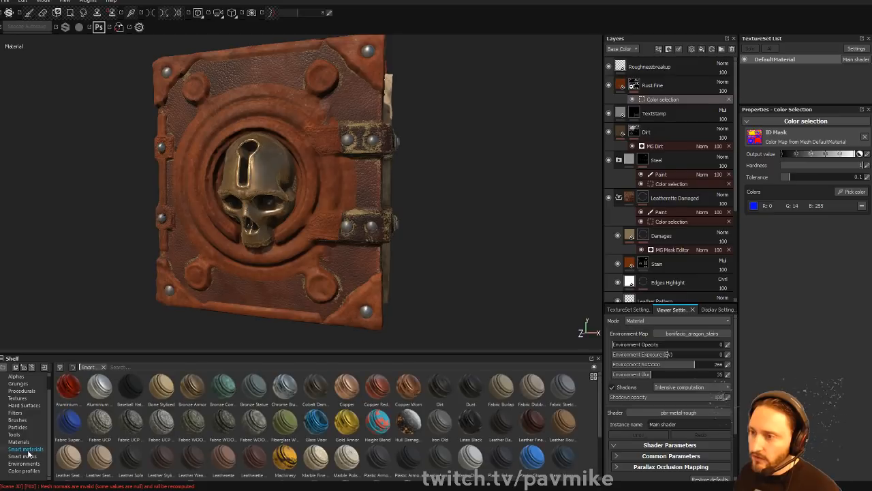
left_click(26, 456)
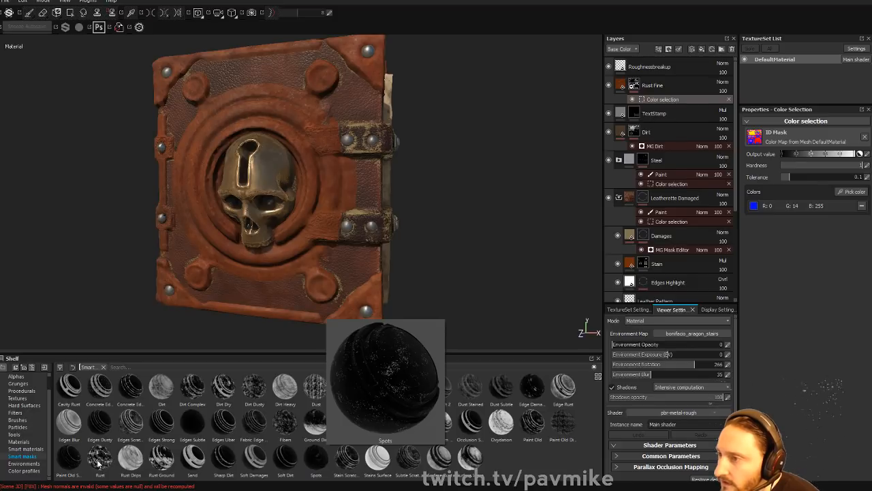
mouse_move(130, 455)
left_mouse_down()
mouse_move(202, 453)
mouse_move(671, 118)
mouse_move(664, 85)
left_mouse_up()
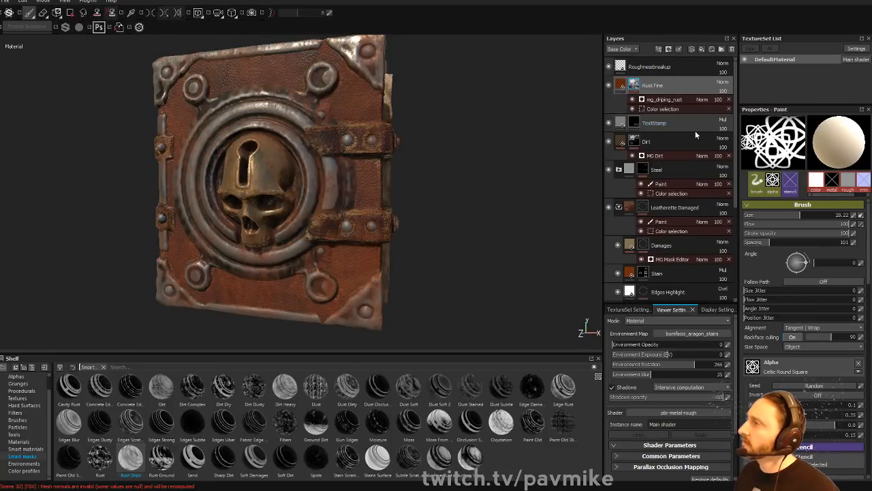
key("ctrl+z")
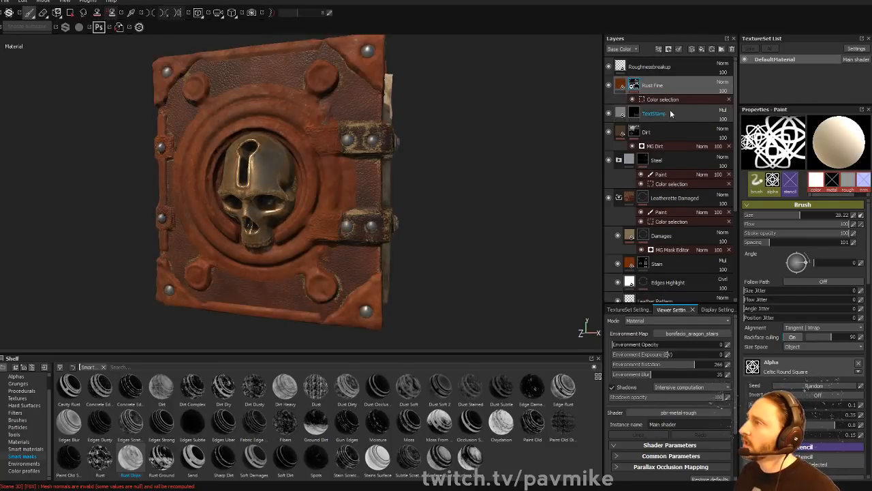
- Remove the color selection from the Rust Fine mask and group the layer in a folder named RustAll
left_click(728, 99)
right_click(665, 82)
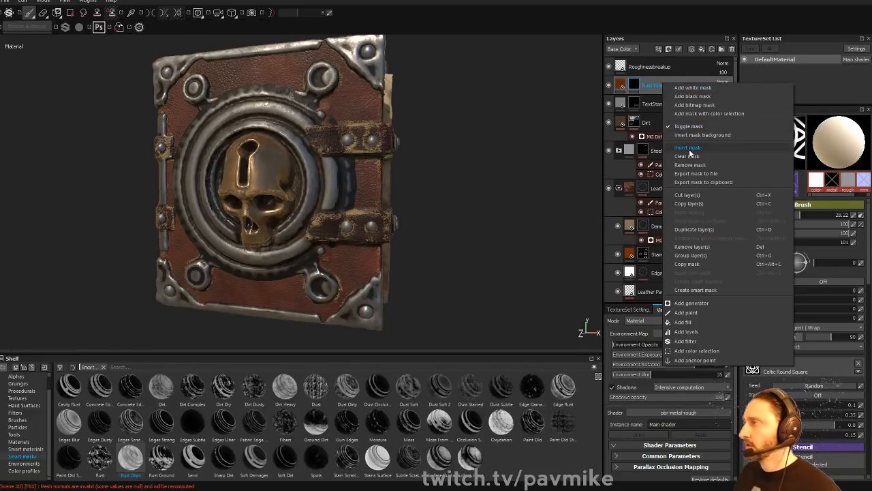
left_click(652, 88)
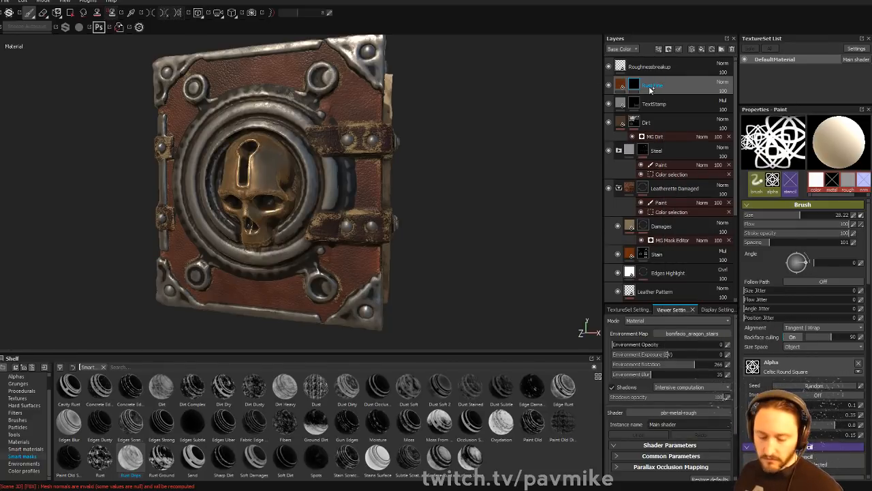
key("ctrl+g")
double_click(650, 85)
type("Rust")
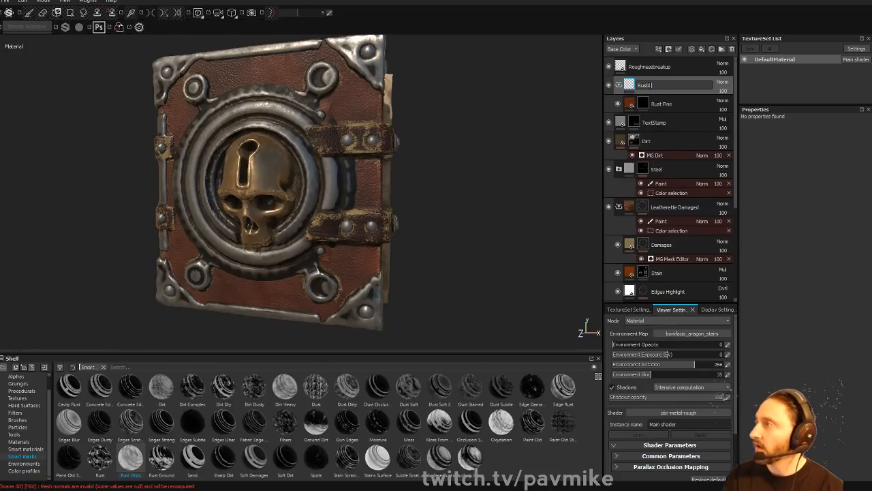
key("Return")
- Create a smart material from the RustAll group and mask the group with a color selection of the steel parts' blue ID color
right_click(649, 88)
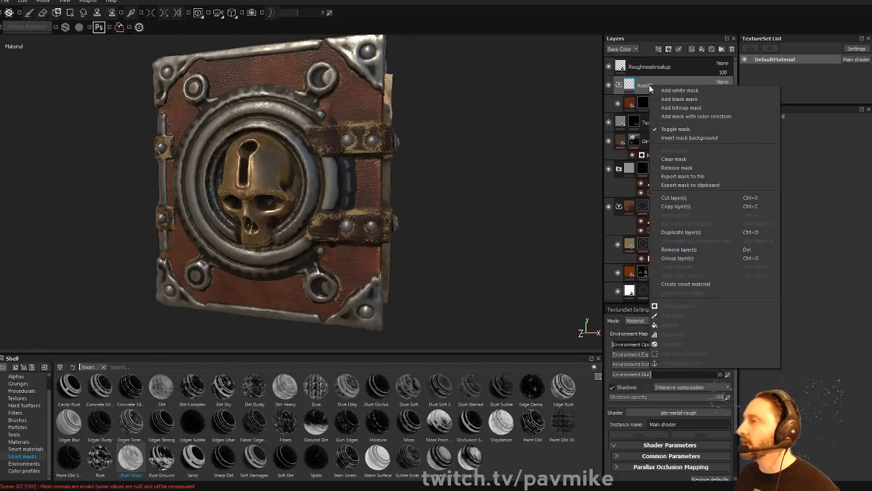
left_click(675, 284)
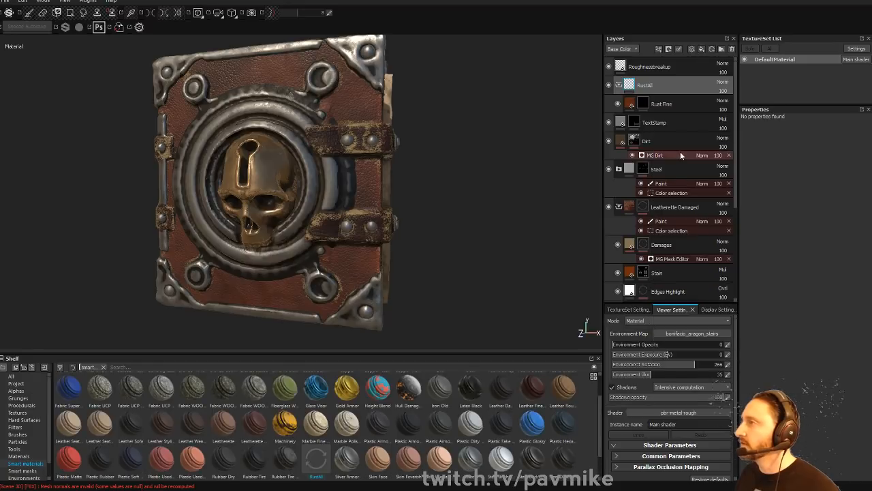
right_click(645, 86)
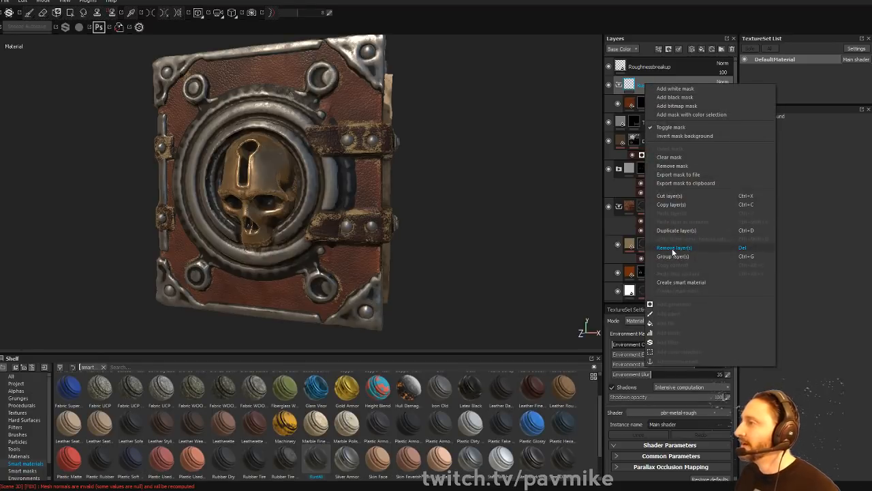
left_click(680, 114)
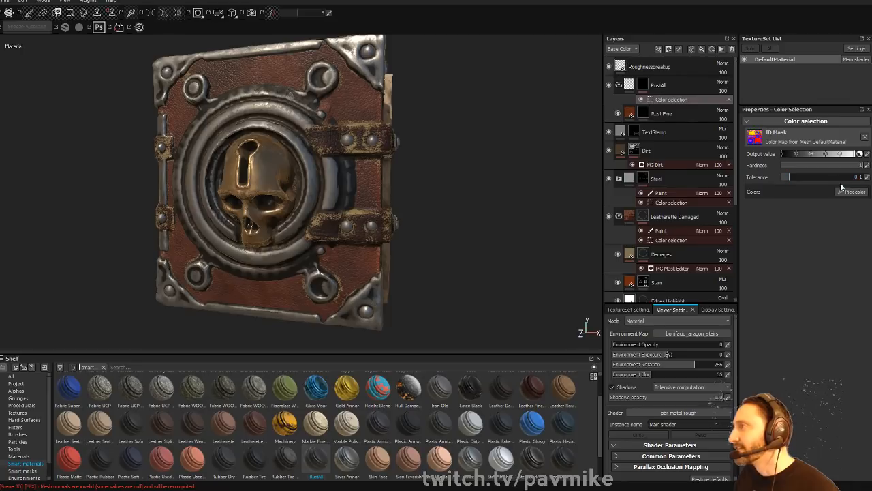
left_click(845, 191)
left_click(261, 100)
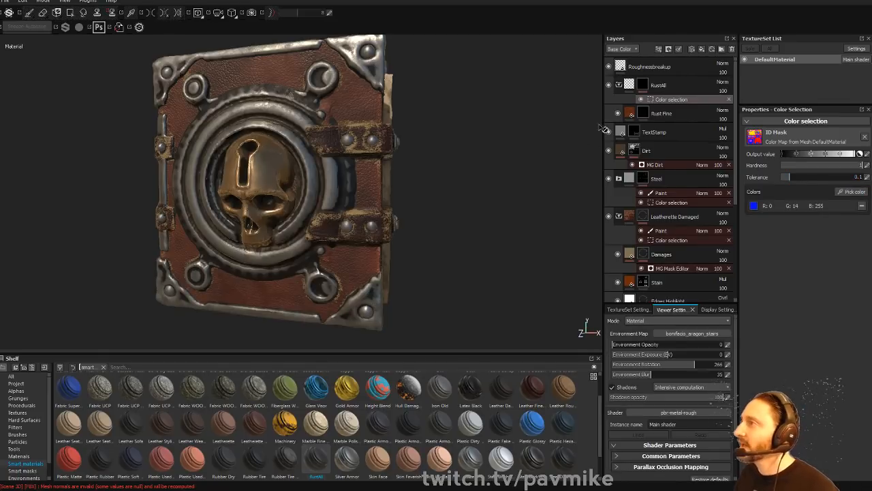
- Apply the Rust Drips smart mask to the Rust Fine layer inside RustAll and rotate the environment lighting to 295
left_click(647, 114)
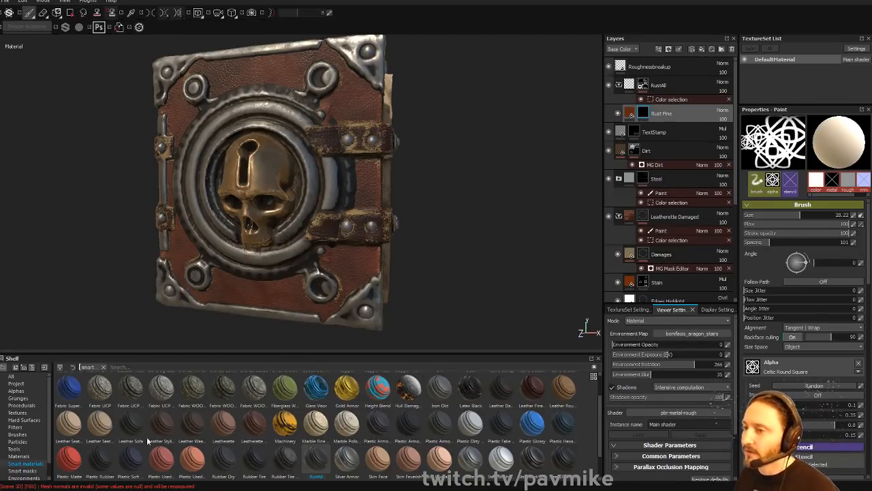
left_click(33, 470)
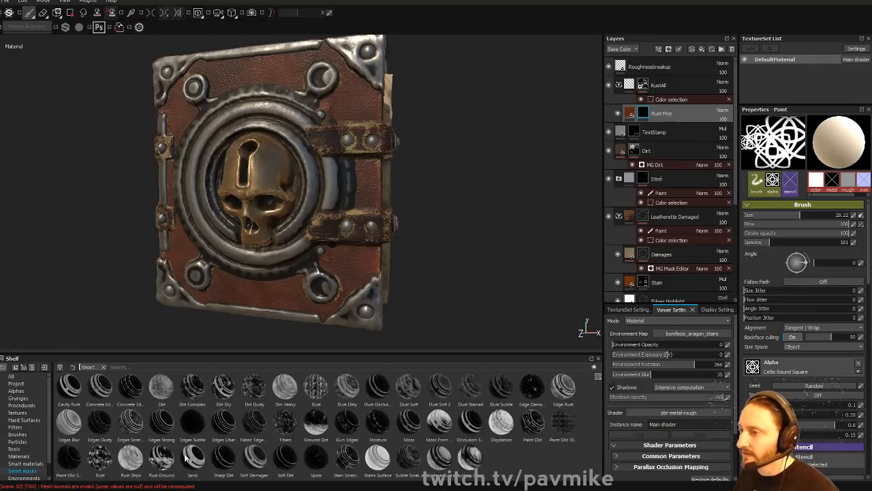
left_click_drag(140, 457, 681, 114)
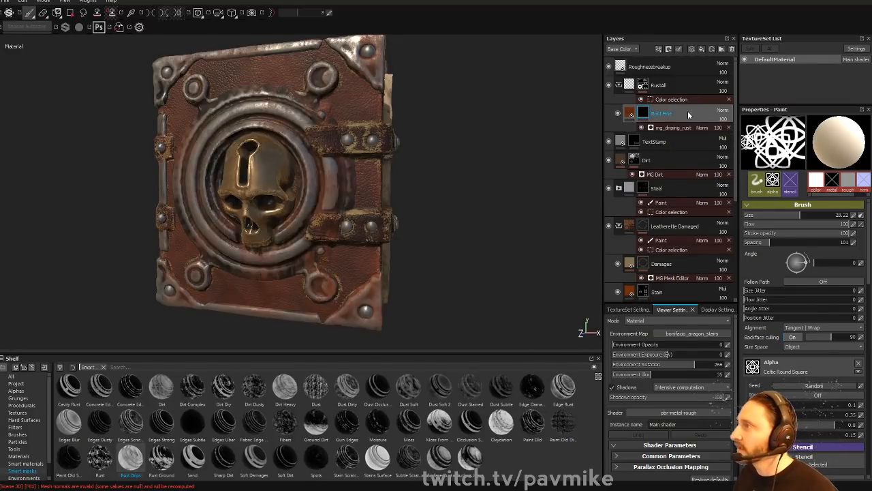
mouse_move(476, 121)
right_mouse_down("shift")
mouse_move(455, 133)
mouse_move(470, 134)
right_mouse_up("shift")
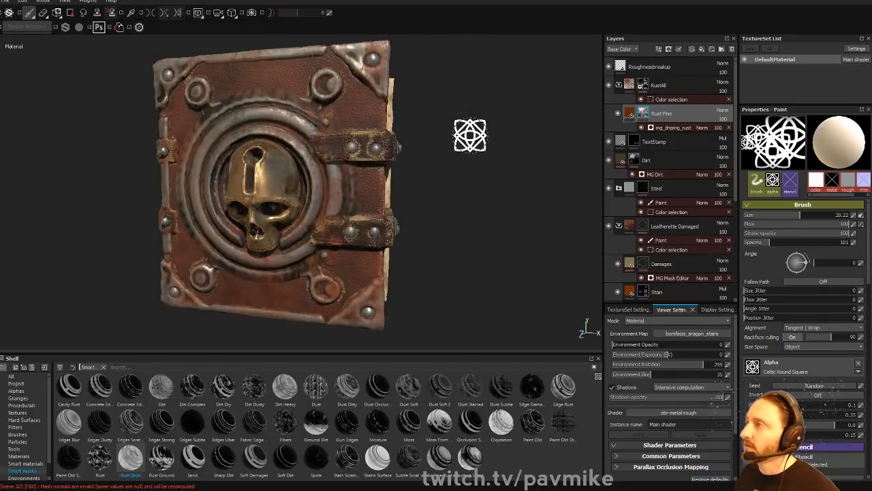
- Set the Rust Spreading of the Rust Fine layer's dripping rust generator to 0.23
left_click(674, 128)
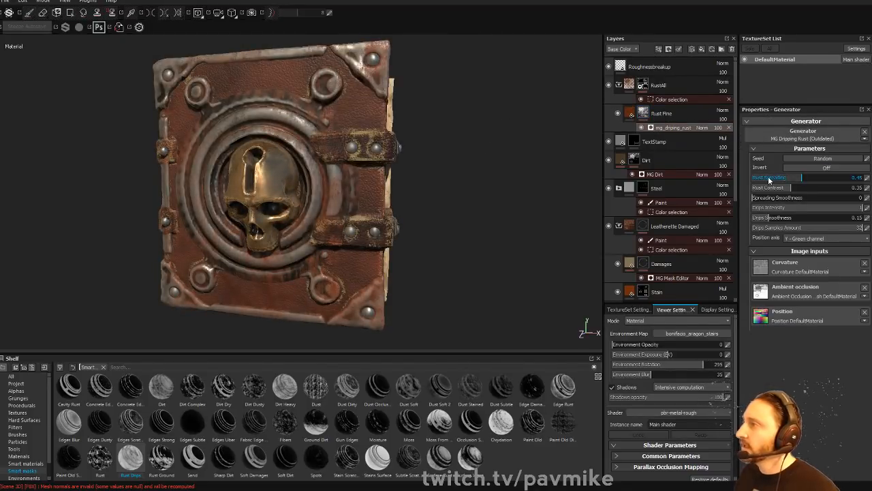
left_click(769, 180)
mouse_move(776, 177)
left_mouse_down()
mouse_move(764, 177)
mouse_move(778, 179)
left_mouse_up()
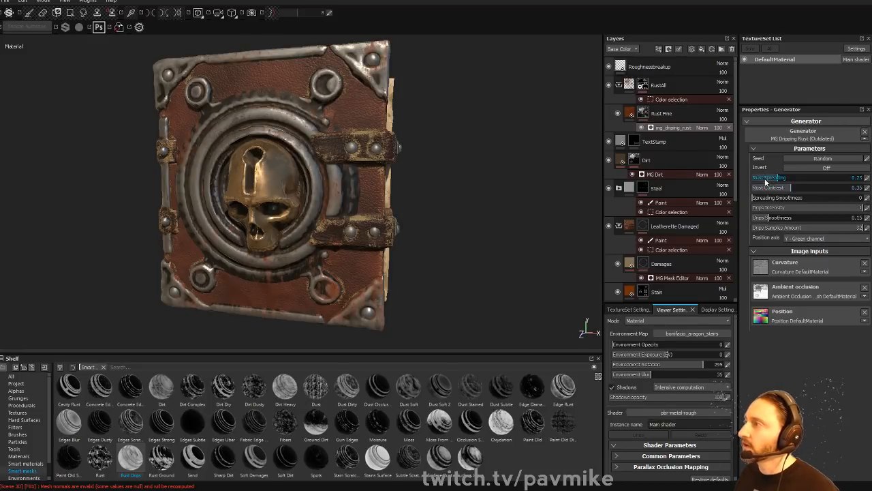
- Set the Rust Fine layer's rust color to a darker brown with RGB 0.251, 0.153, 0.109
left_click(631, 115)
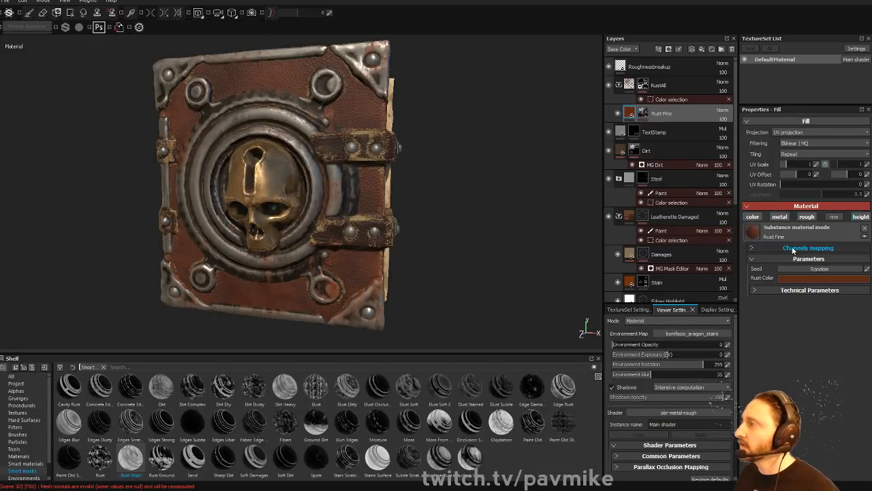
left_click(801, 277)
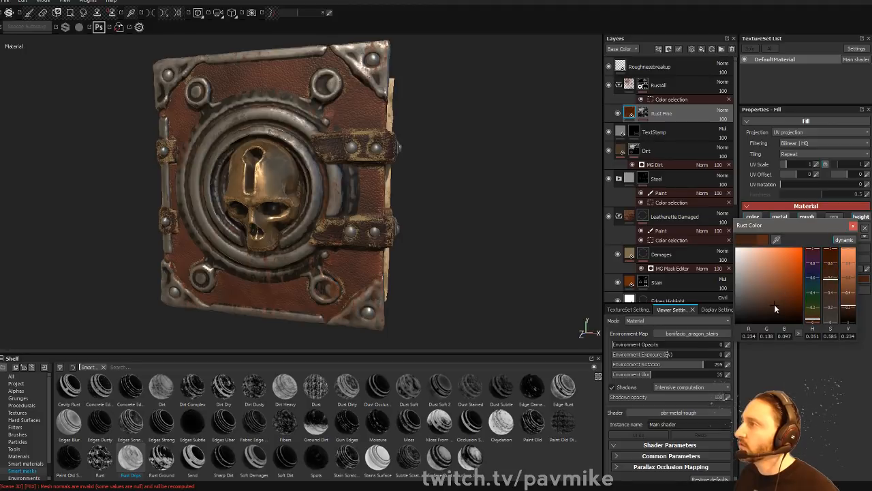
mouse_move(773, 301)
left_mouse_down()
mouse_move(763, 310)
mouse_move(783, 289)
mouse_move(773, 306)
left_mouse_up()
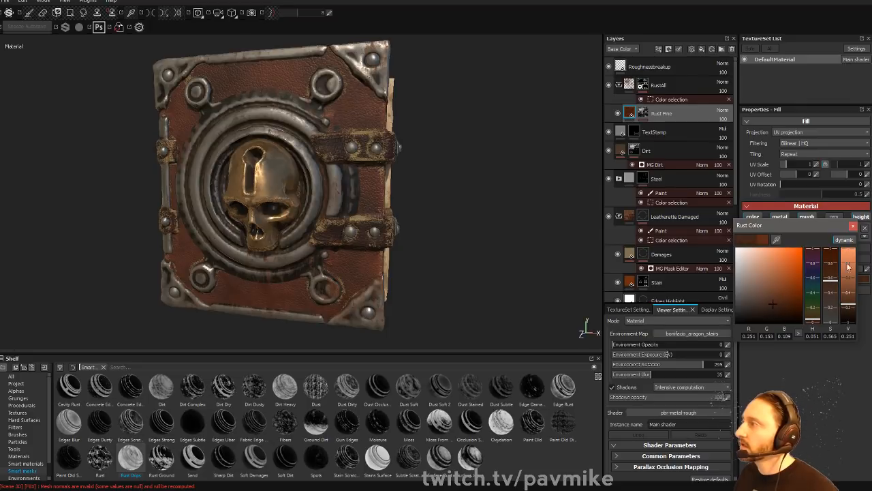
left_click(853, 226)
left_click(758, 290)
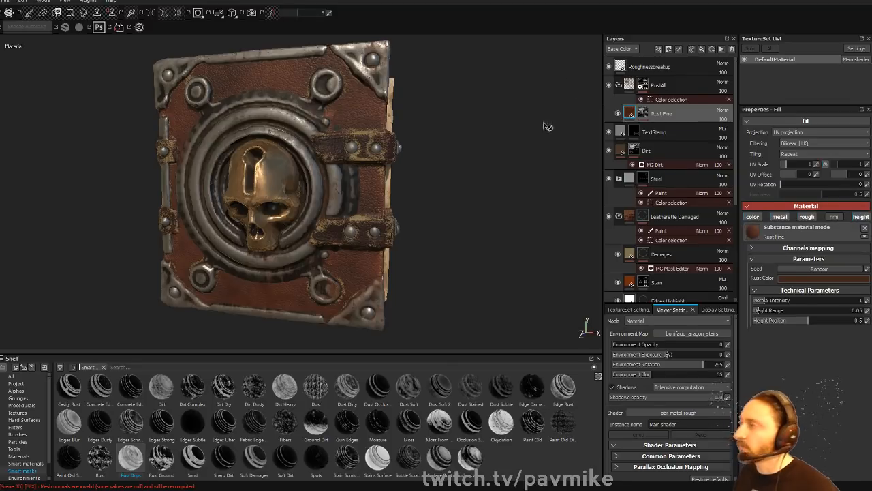
mouse_move(502, 179)
left_mouse_down("alt")
mouse_move(530, 171)
mouse_move(509, 179)
mouse_move(516, 175)
mouse_move(486, 171)
mouse_move(504, 176)
left_mouse_up("alt")
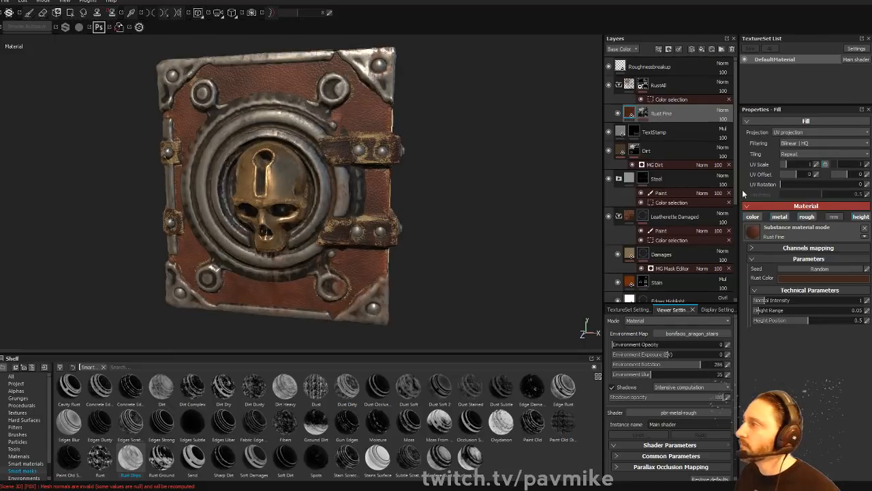
- Set the Rust Fine layer's dripping rust generator to a Rust Spreading of 0.36 and a Rust Contrast of 0.28
left_click(643, 114)
left_click(653, 128)
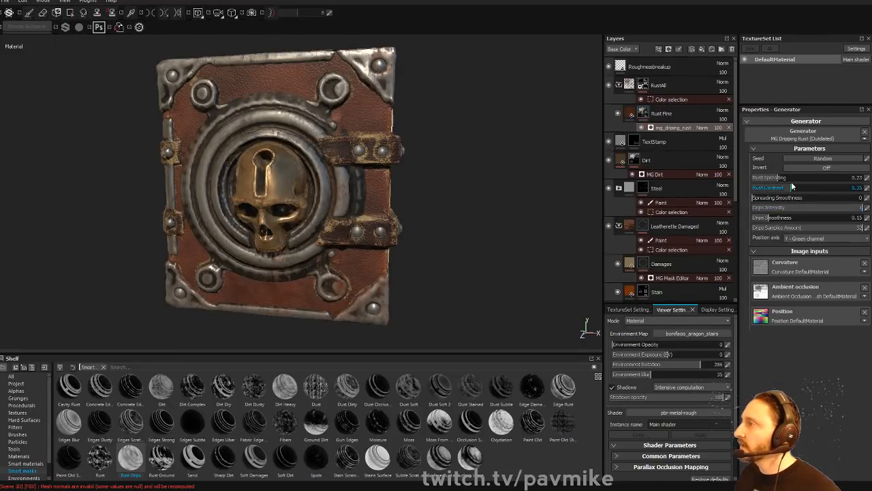
left_click(800, 188)
left_click(791, 177)
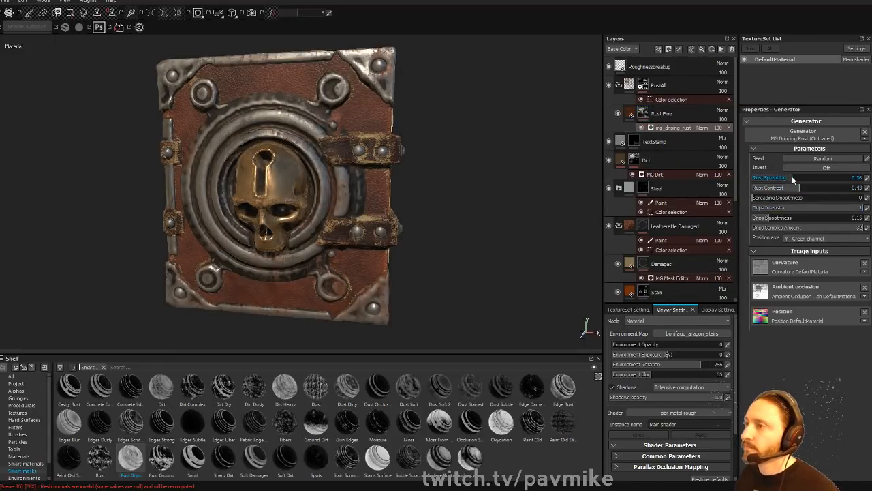
left_click(787, 190)
left_click(784, 190)
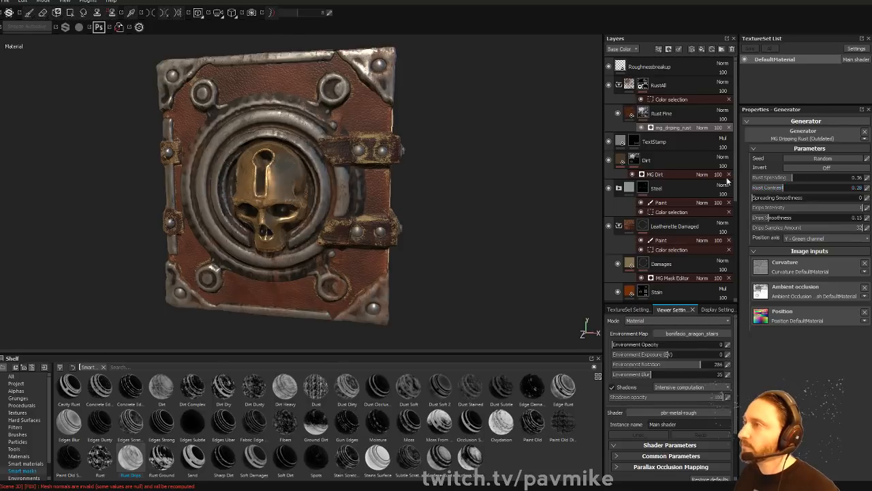
- Try a dark blue base color with RGB 0.021, 0.027, 0.040 on the Leatherette Damaged cover and inspect it under different lighting
scroll(661, 203, "down", 2)
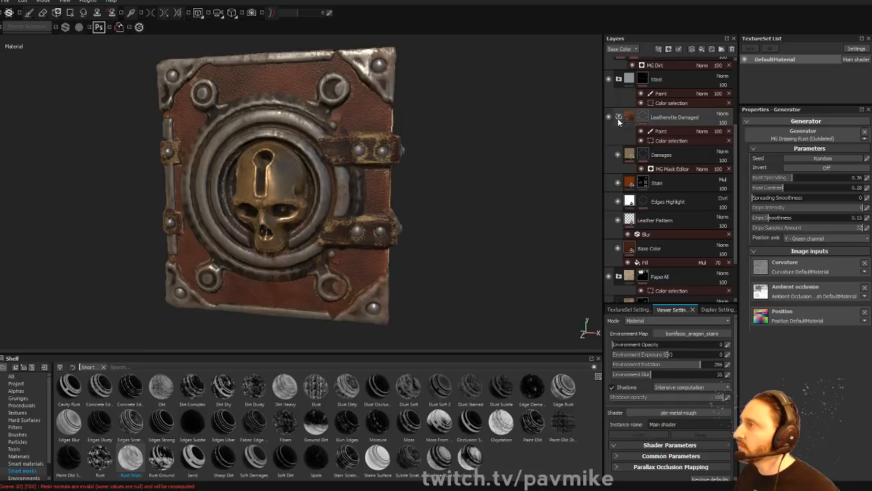
left_click(635, 248)
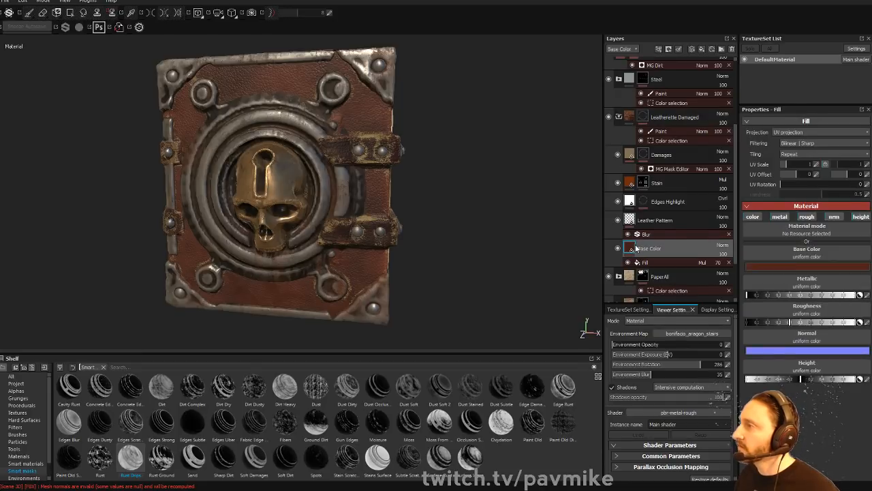
left_click(797, 267)
left_click_drag(768, 293, 761, 293)
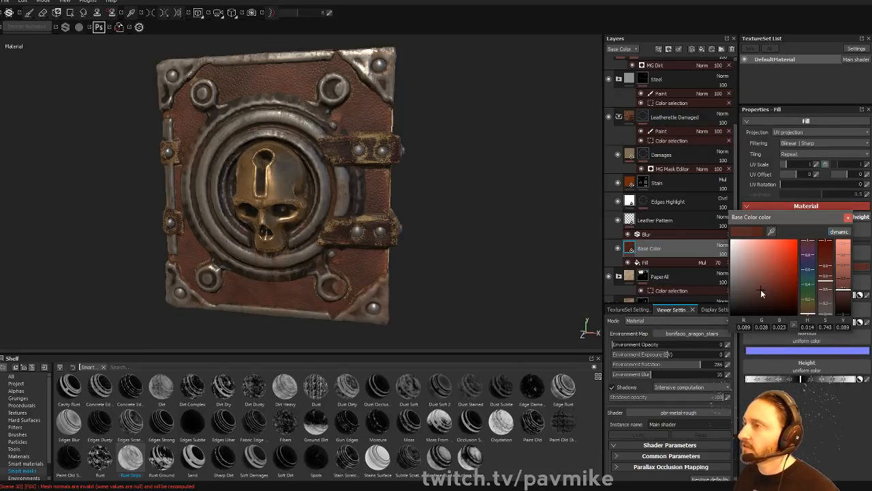
left_click_drag(808, 313, 811, 276)
left_click(747, 301)
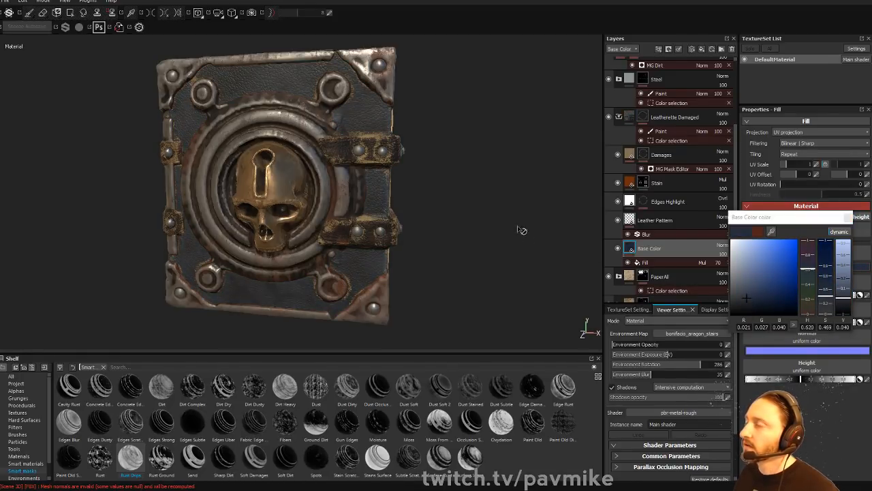
mouse_move(520, 229)
left_mouse_down("alt")
mouse_move(545, 201)
mouse_move(491, 218)
mouse_move(511, 217)
left_mouse_up("alt")
right_click_drag(511, 217, 202, 102, "alt")
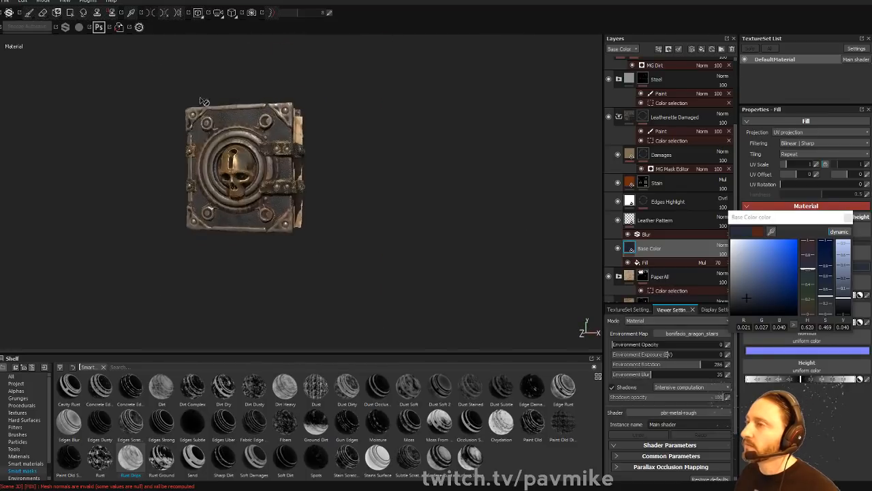
left_click_drag(203, 102, 164, 102, "alt")
right_click_drag(163, 102, 436, 206, "alt")
left_click_drag(436, 207, 492, 204, "alt")
left_click_drag(445, 186, 464, 187, "alt")
- Try a dark brown base color on the Leatherette Damaged cover by shifting the hue away from blue
left_click(755, 297)
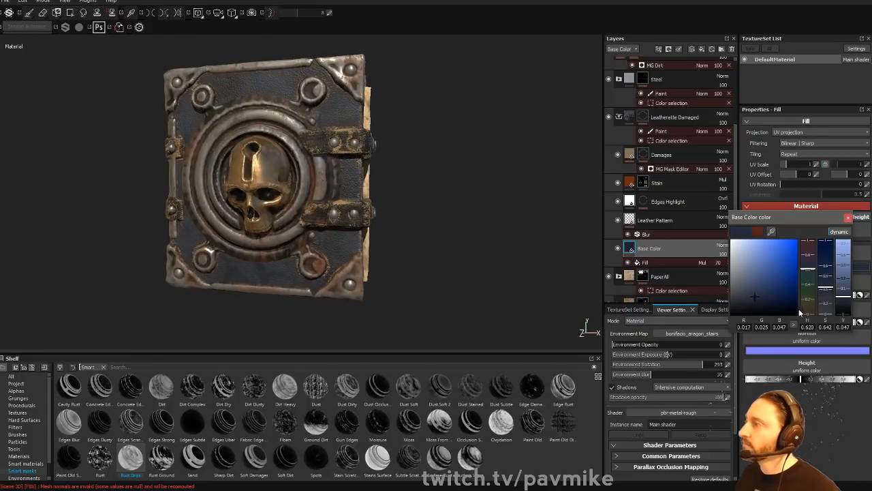
left_click_drag(807, 314, 812, 306)
left_click(848, 218)
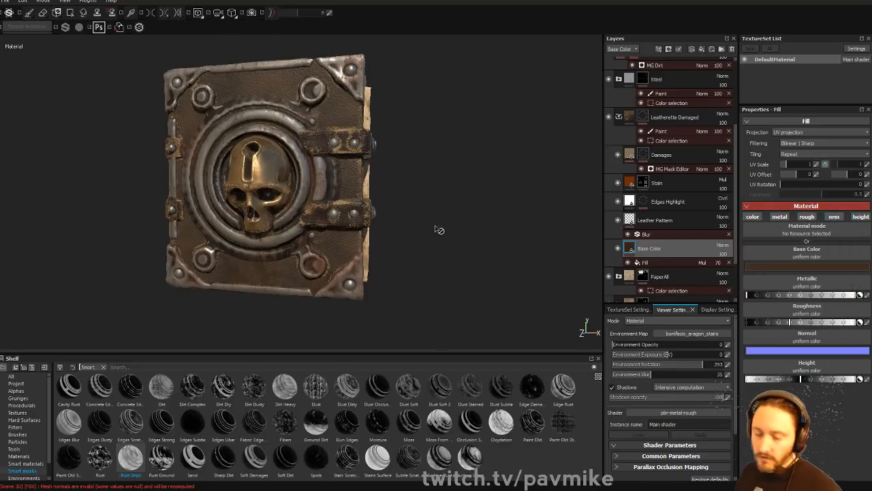
left_click_drag(450, 222, 450, 191, "alt")
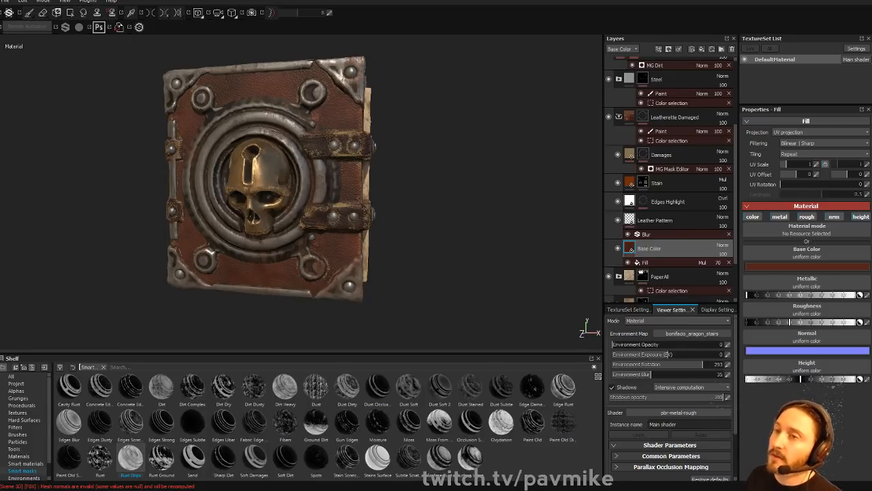
- Inspect the red leather cover from the front and at an angle with the environment lighting rotated to 247
left_click_drag(137, 169, 163, 171, "alt+shift")
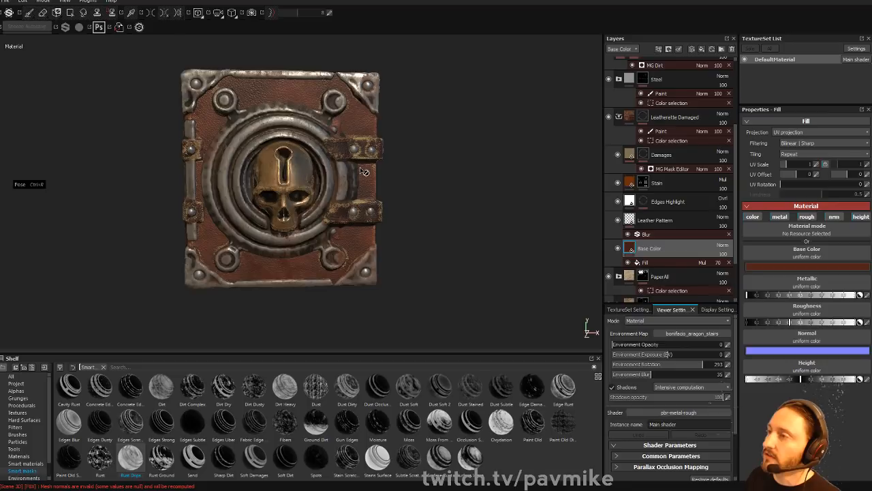
key("ctrl")
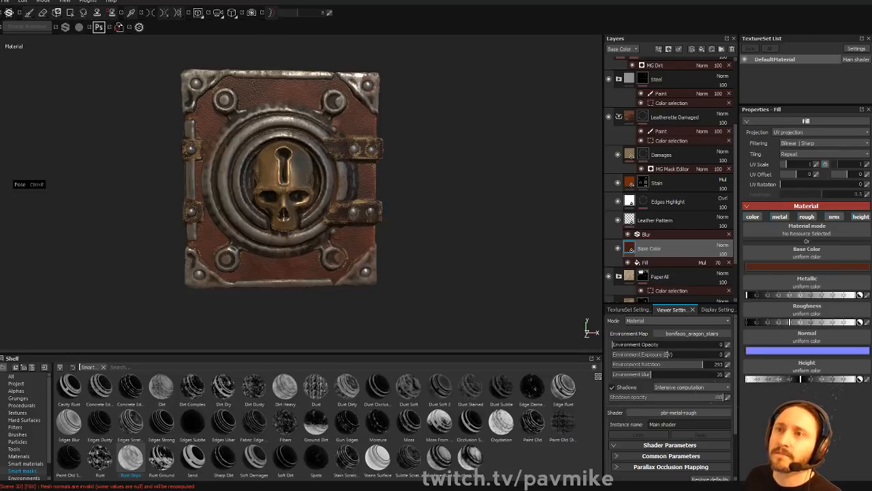
left_click_drag(366, 202, 337, 209, "alt")
scroll(320, 212, "up", 1)
right_click_drag(341, 207, 573, 218, "shift")
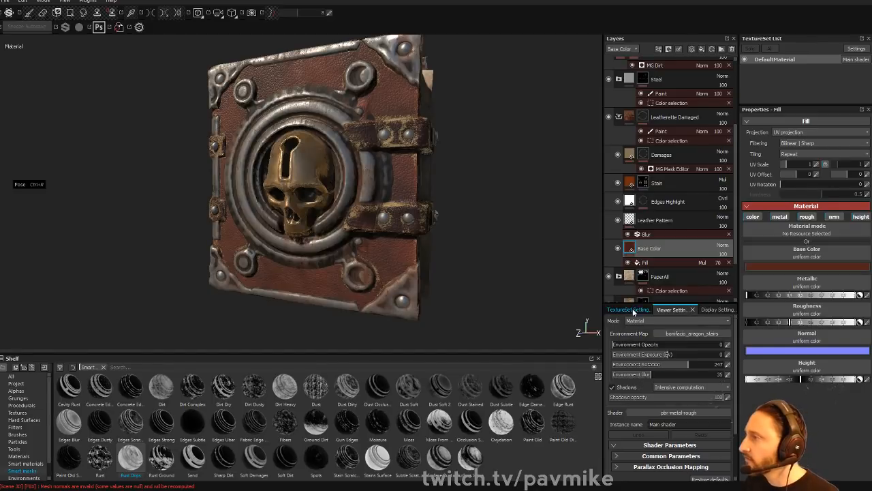
- Overlay the wireframe on the book and examine its mesh
scroll(665, 337, "down", 3)
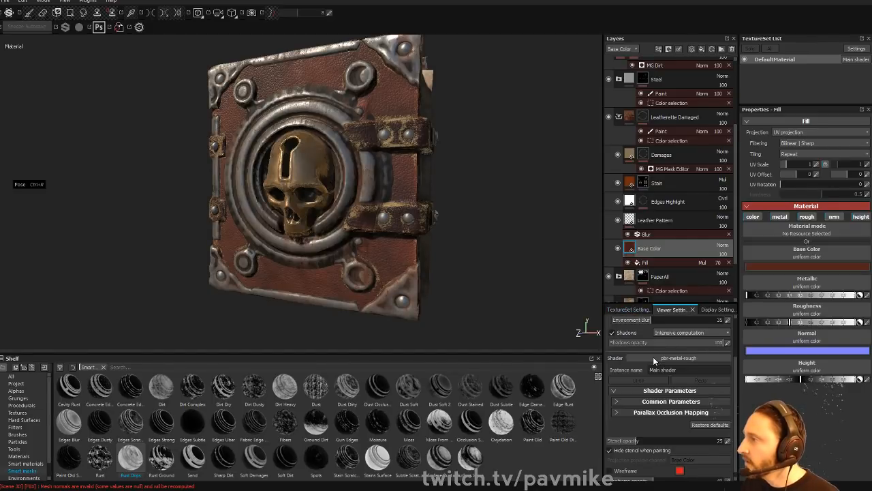
left_click(611, 465)
left_click_drag(417, 208, 278, 204, "alt")
right_click_drag(278, 204, 351, 222, "shift")
left_click_drag(350, 221, 364, 224, "alt")
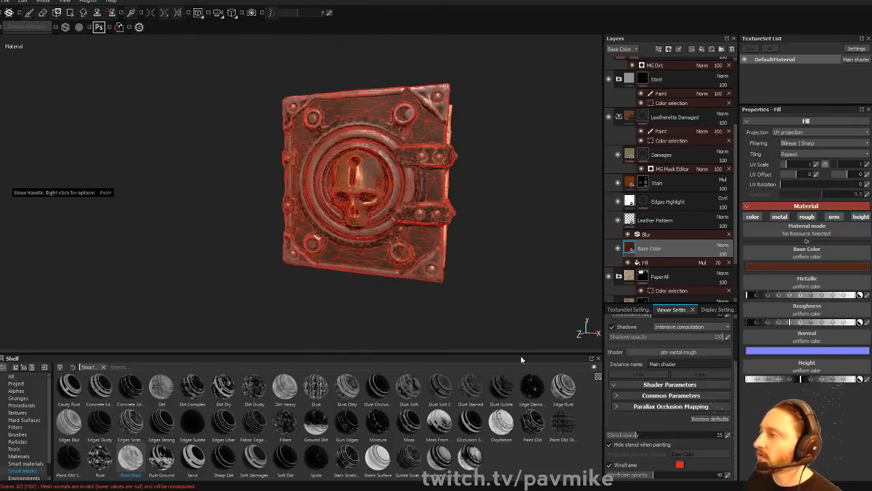
- Hide the wireframe, frame the book at an angle and render it in Iray
left_click(610, 466)
scroll(429, 247, "up", 3)
left_click_drag(428, 247, 408, 252, "alt")
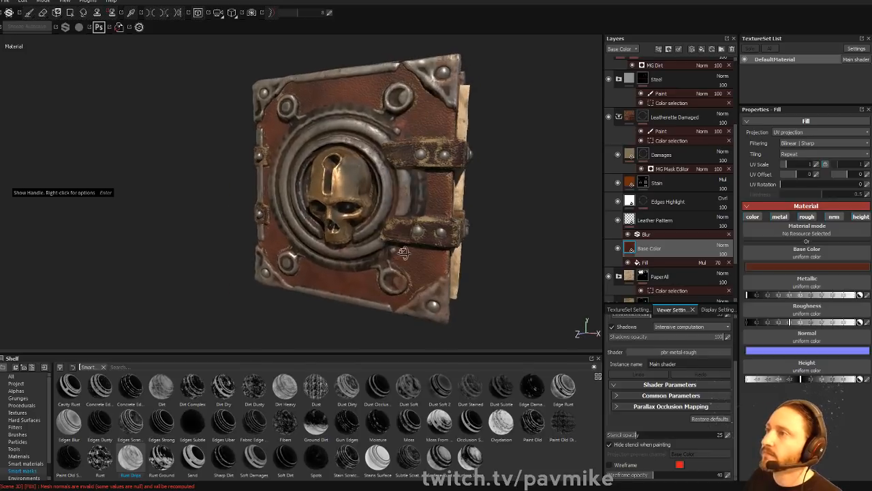
left_click(252, 17)
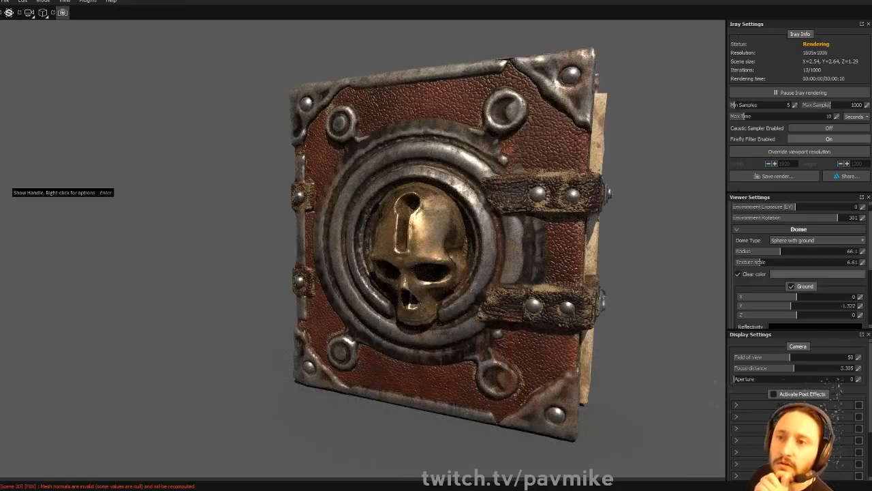